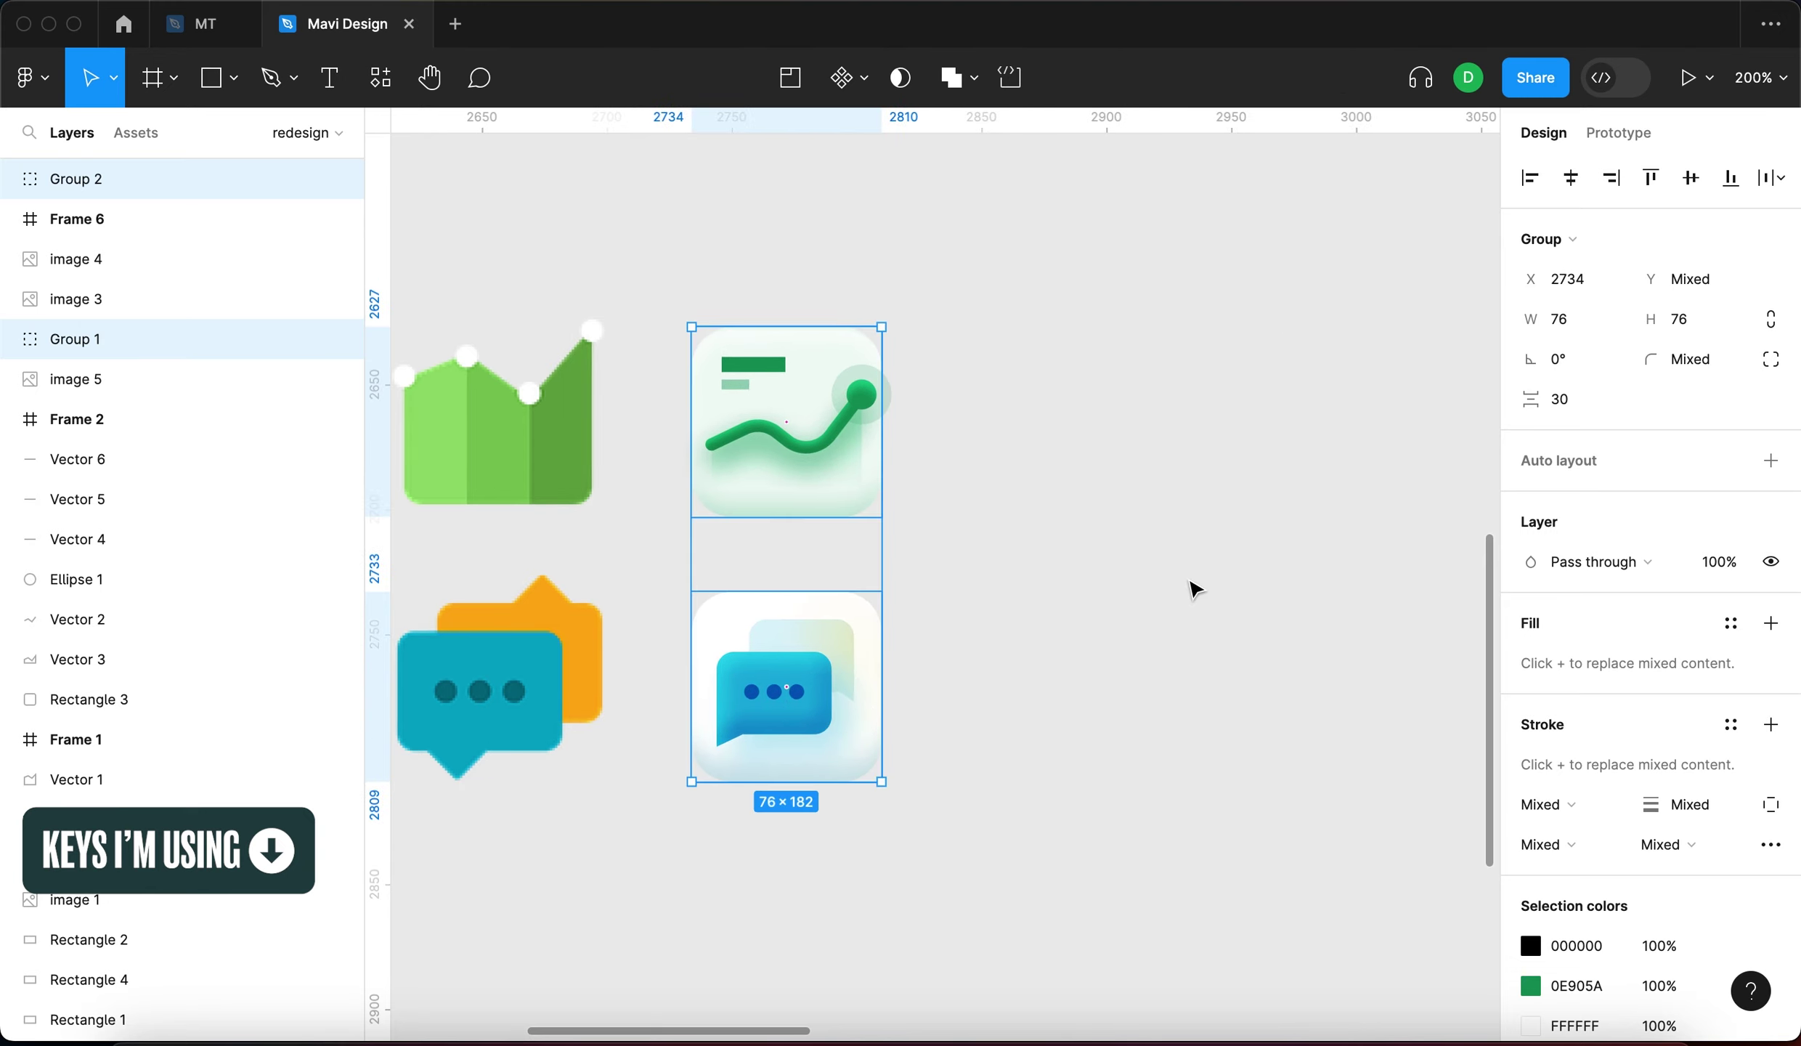
# Examine the original chart and chat icons alongside their redesigned versions
pyautogui.click(672, 434)
pyautogui.scroll(5, 909, 419)
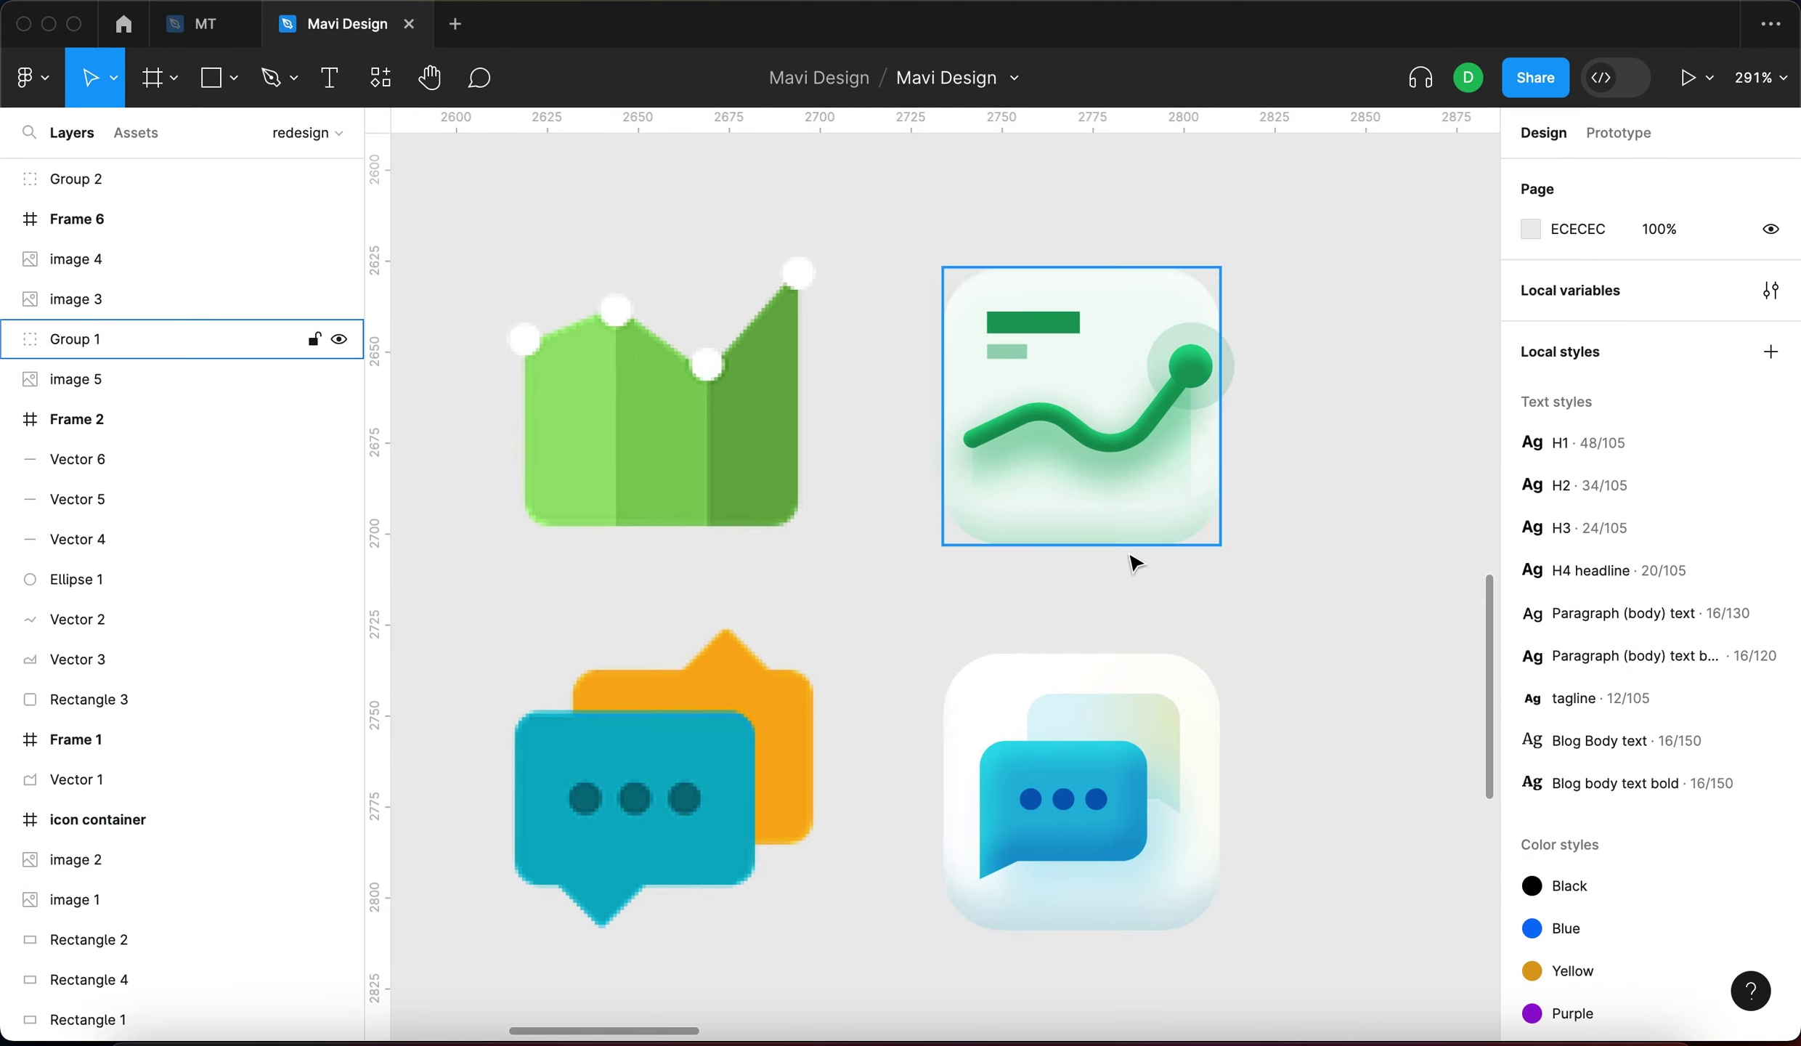
pyautogui.hscroll(2, 1314, 639)
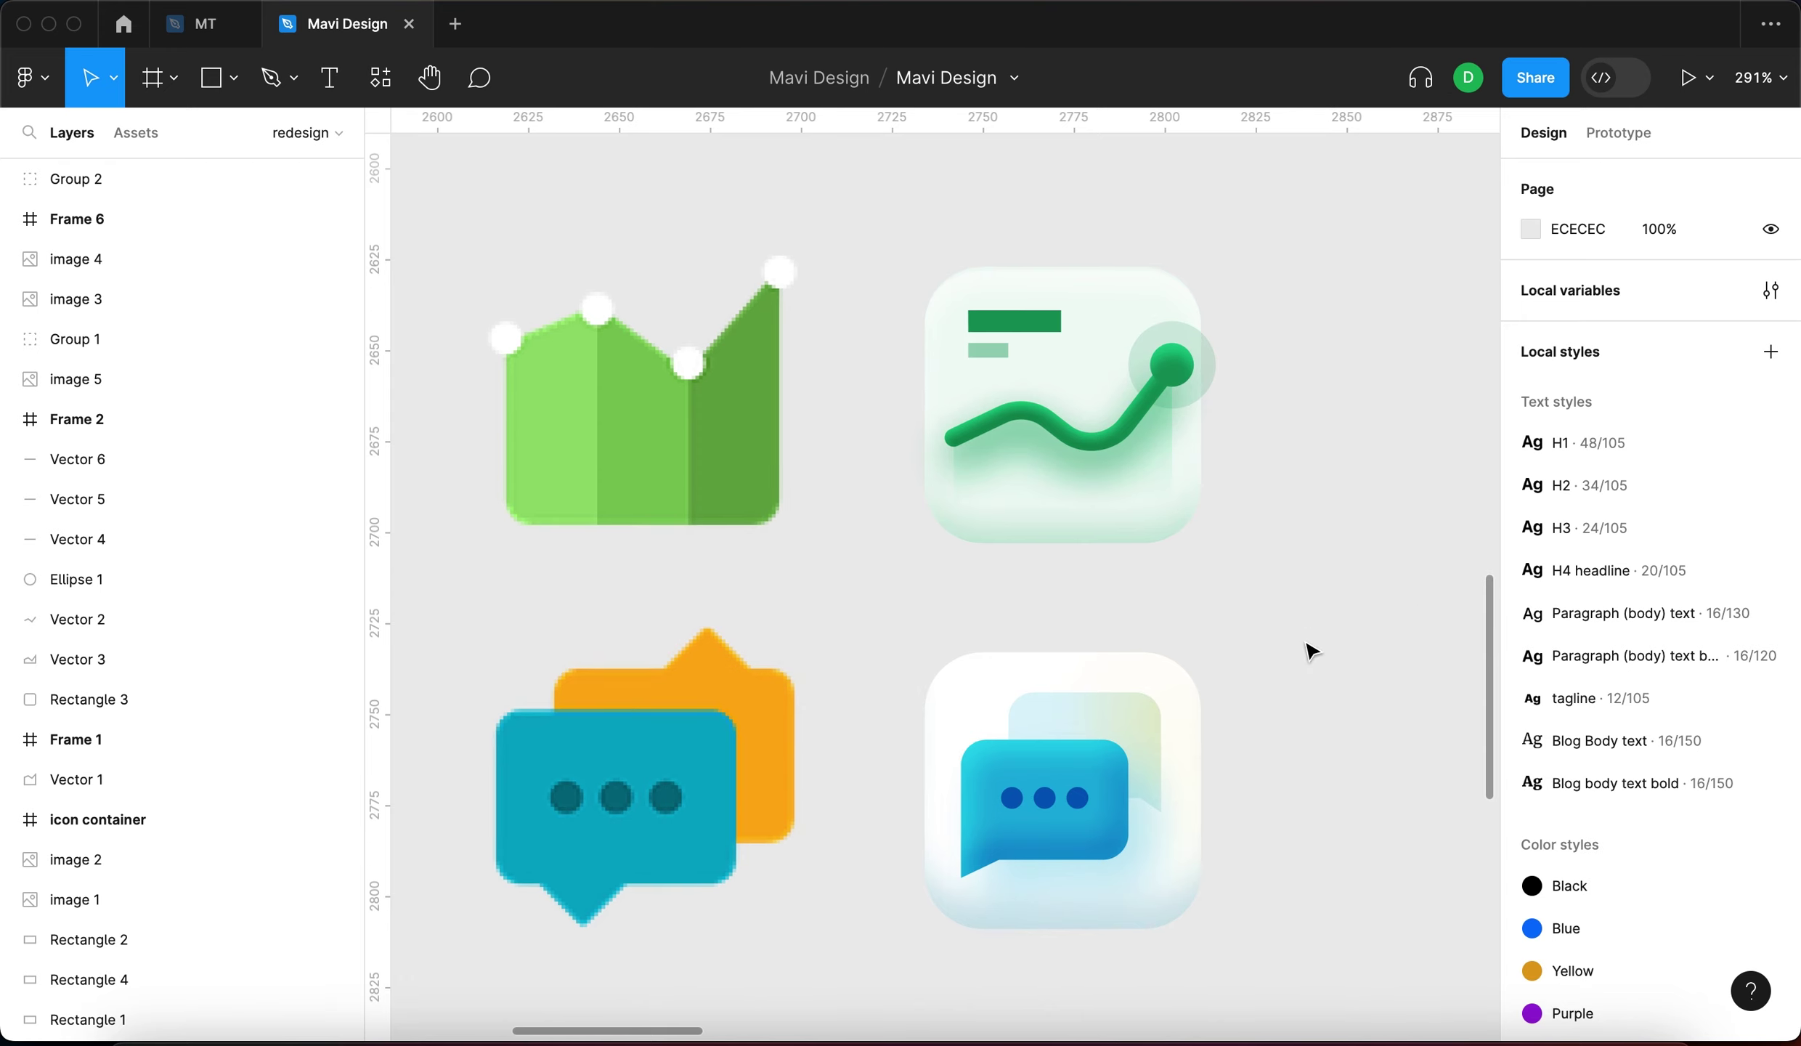
pyautogui.click(1265, 534)
pyautogui.scroll(-3, 1154, 559)
pyautogui.click(1158, 700)
pyautogui.click(1004, 417)
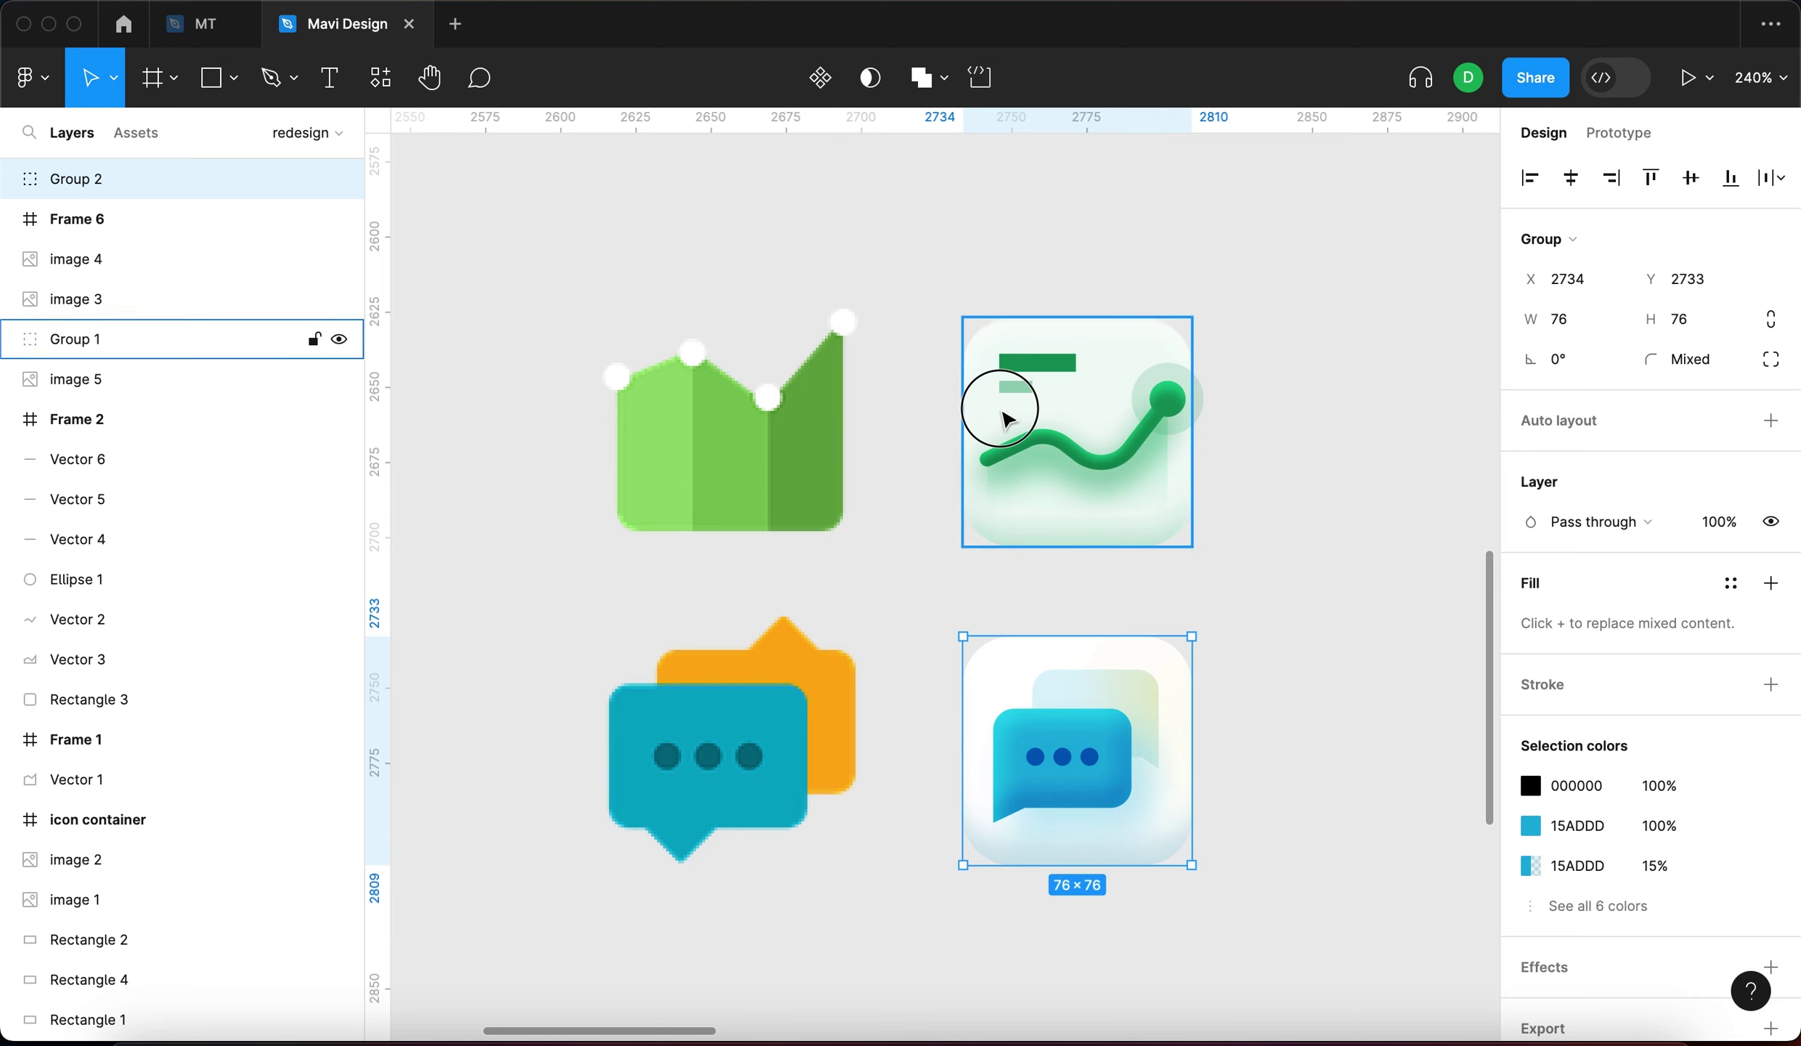
pyautogui.click(1298, 510)
pyautogui.moveTo(1297, 510); pyautogui.dragTo(1255, 485)
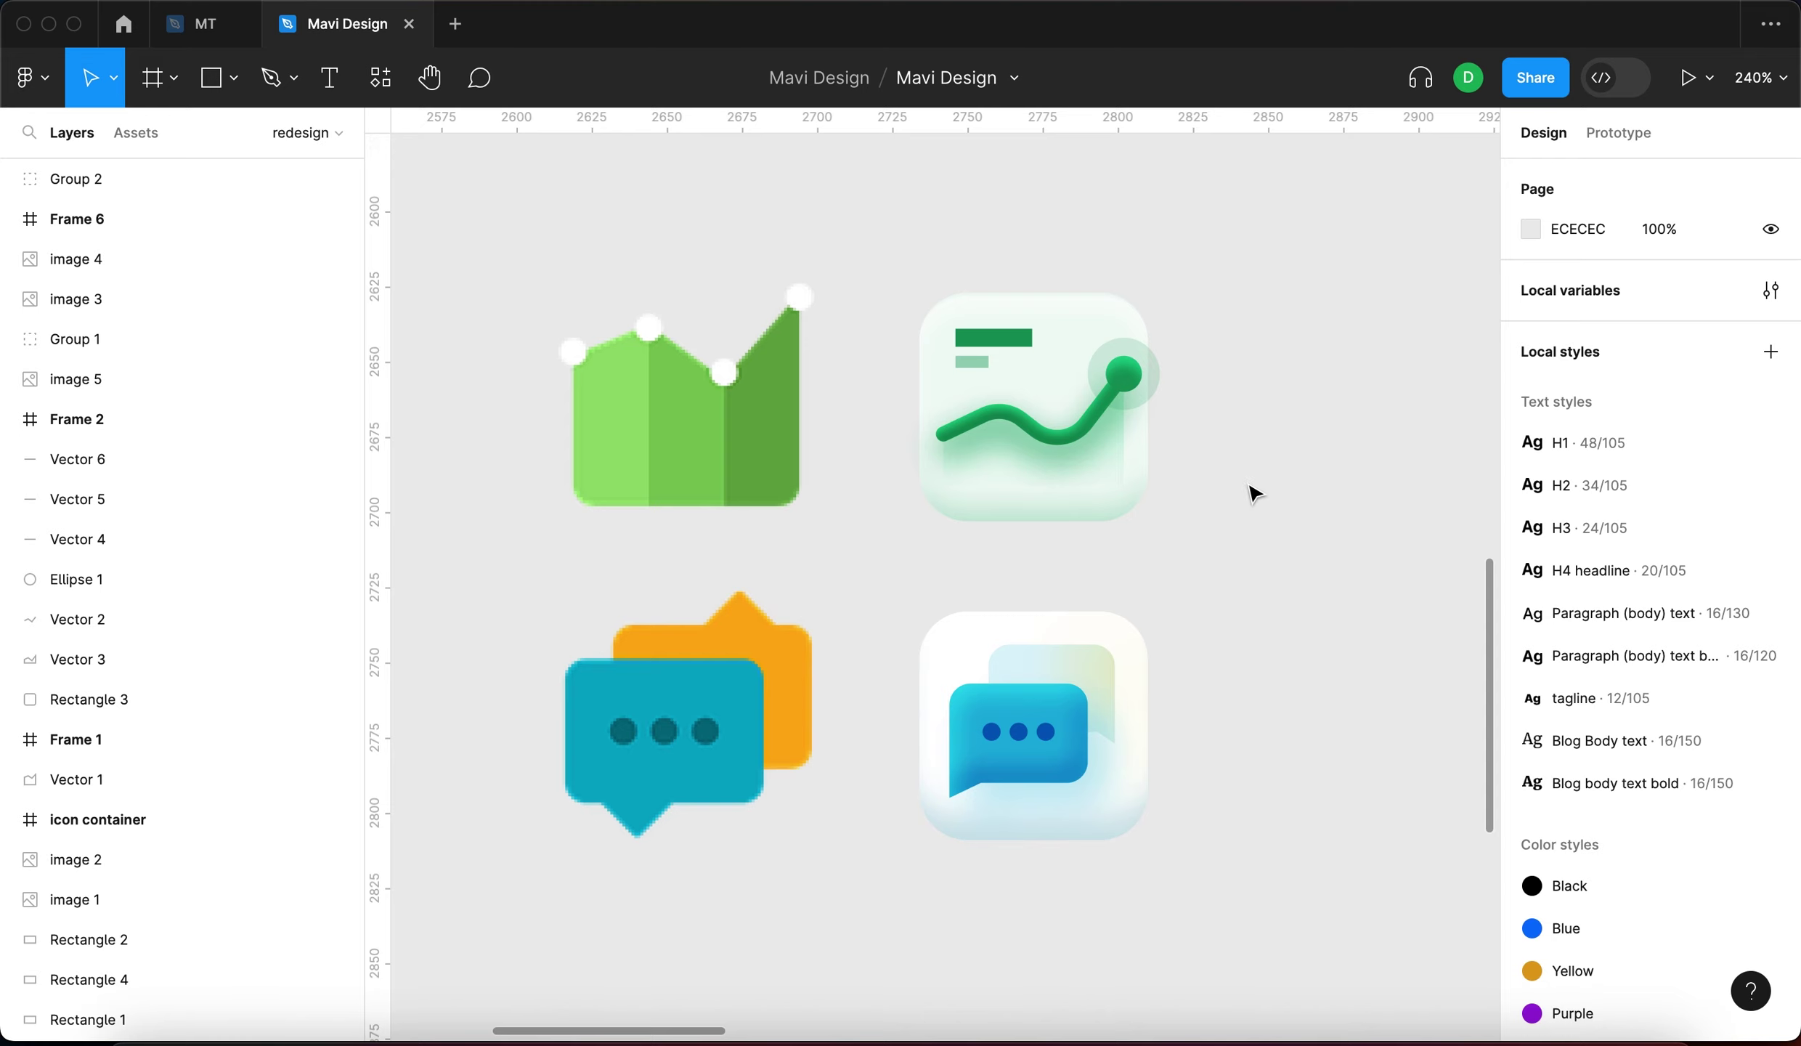
pyautogui.scroll(-4, 1245, 495)
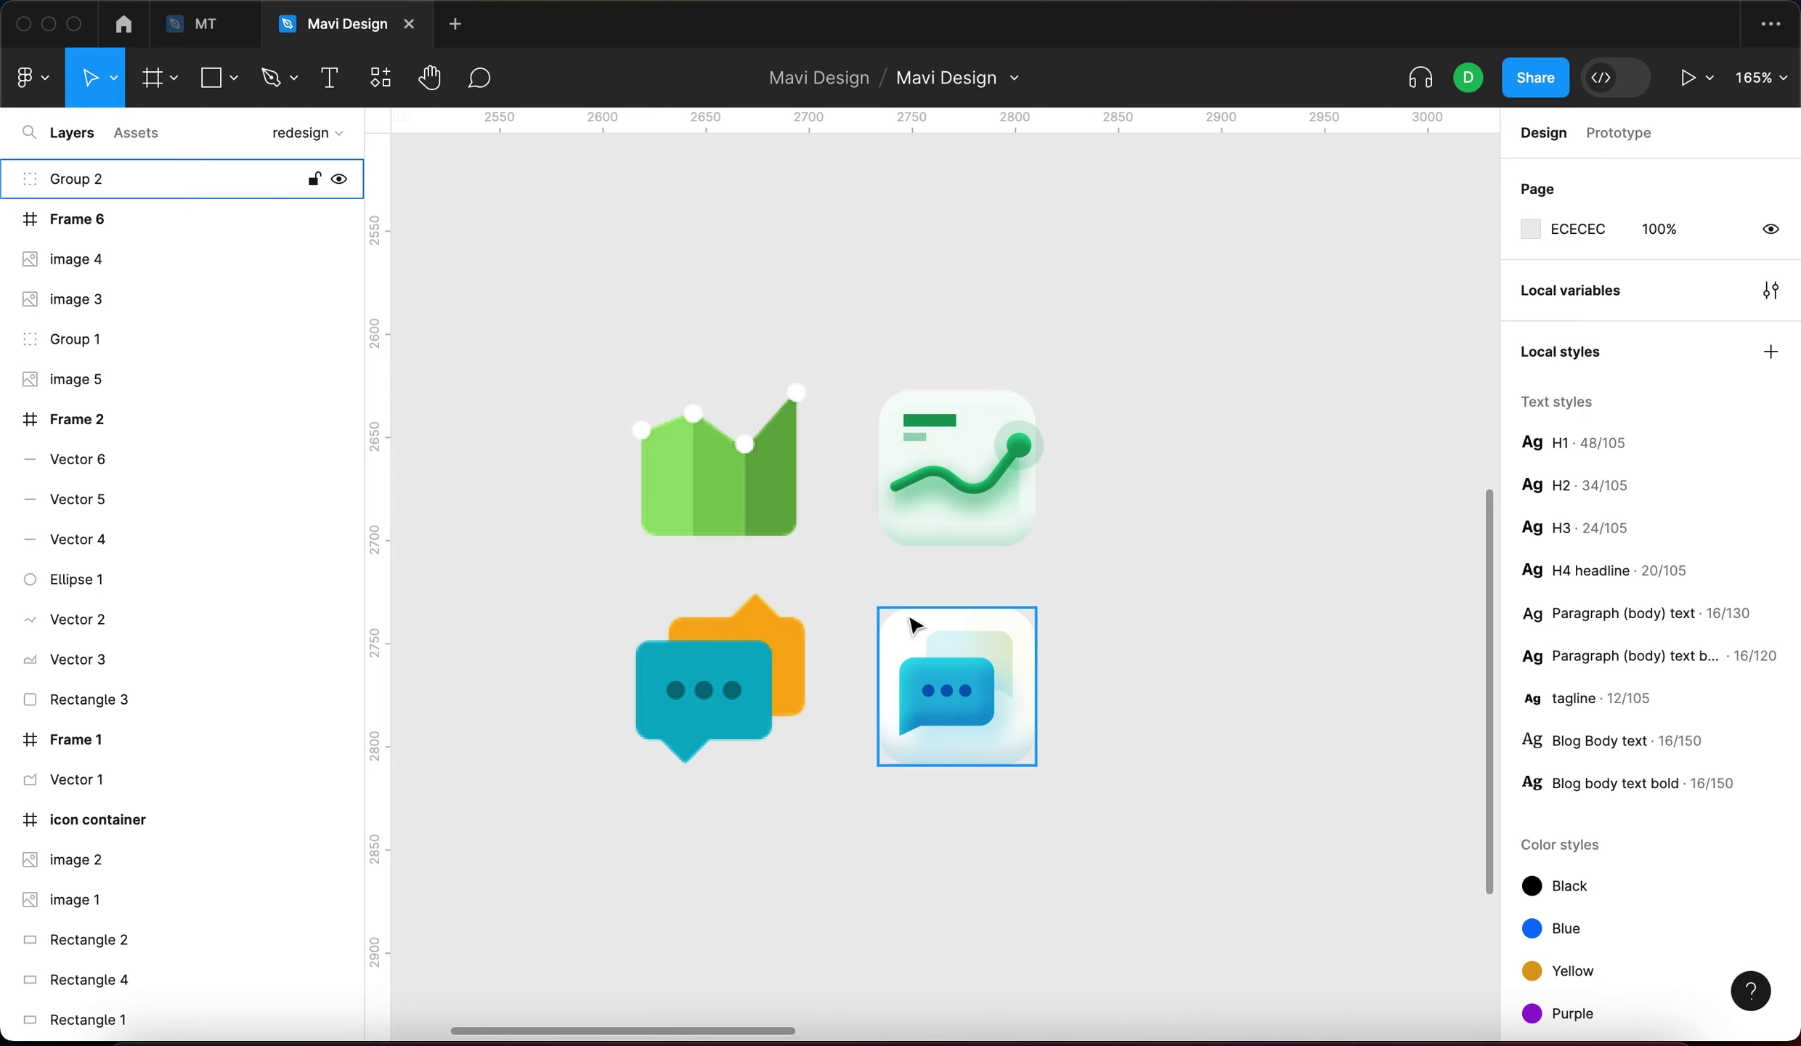
pyautogui.click(691, 481)
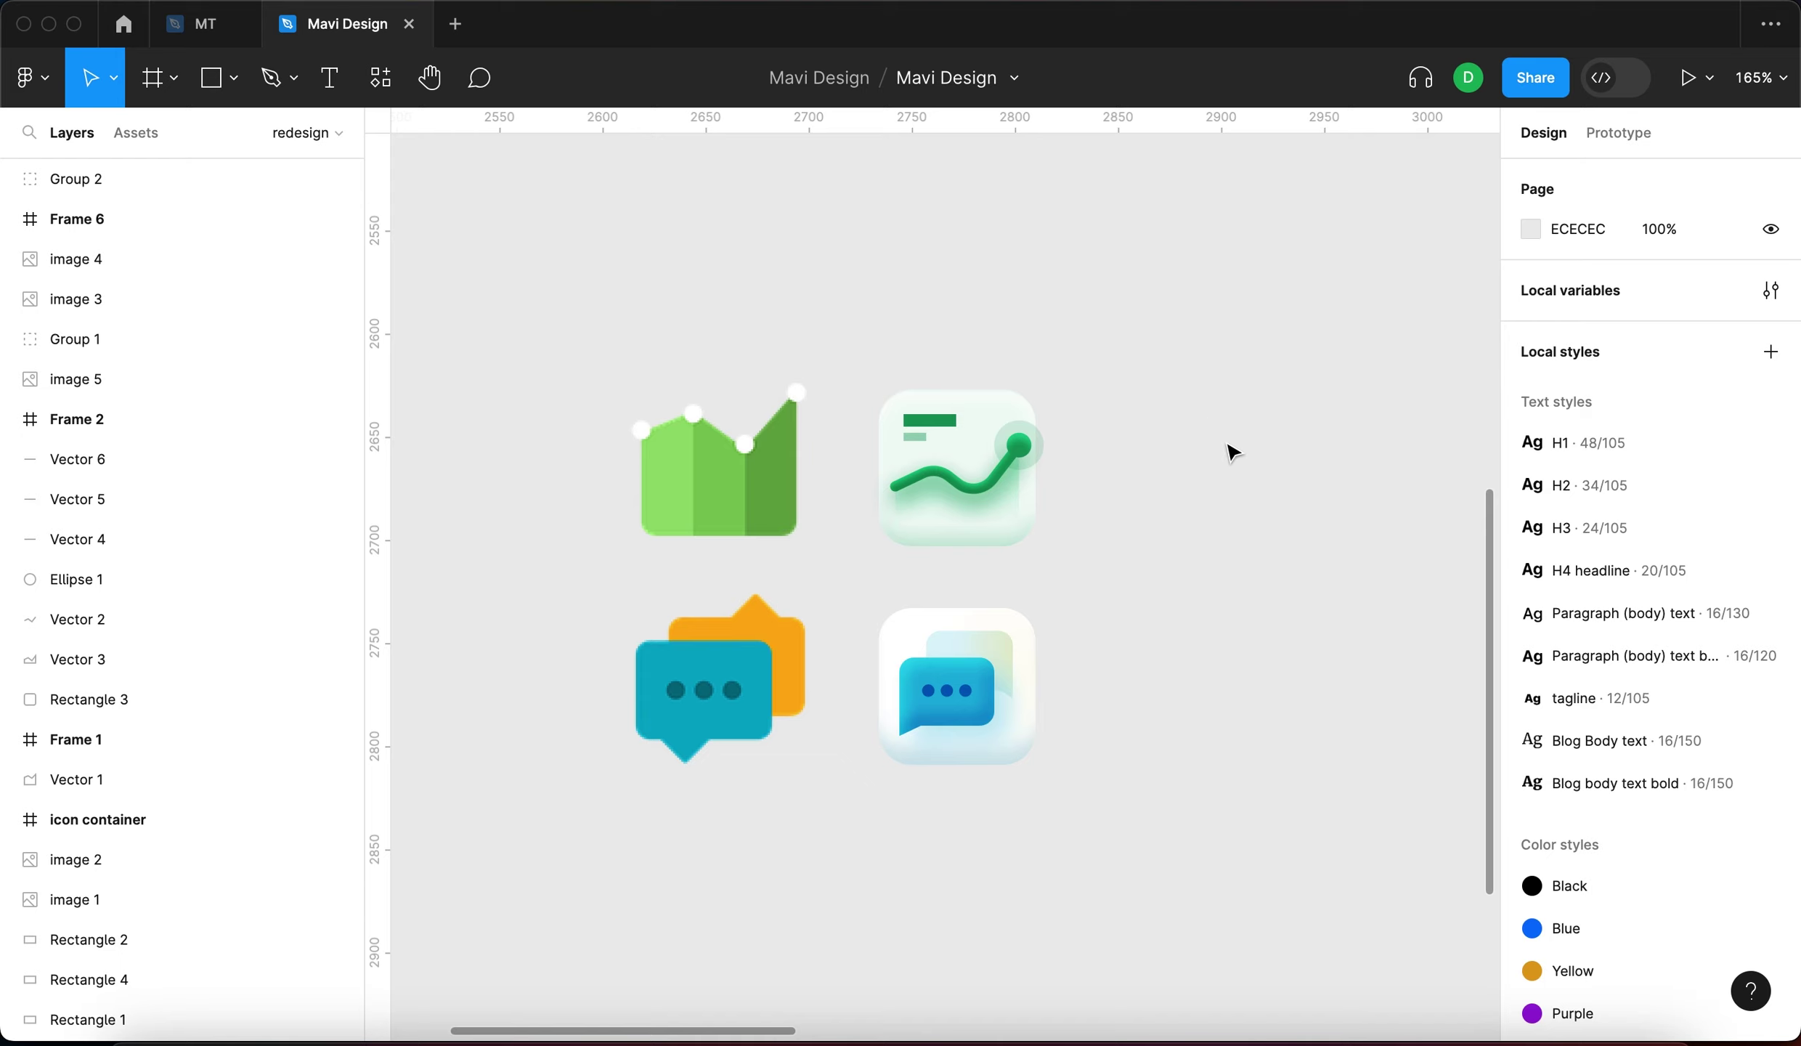
pyautogui.press('f')
pyautogui.moveTo(1174, 399); pyautogui.dragTo(1282, 521)
pyautogui.click(977, 418)
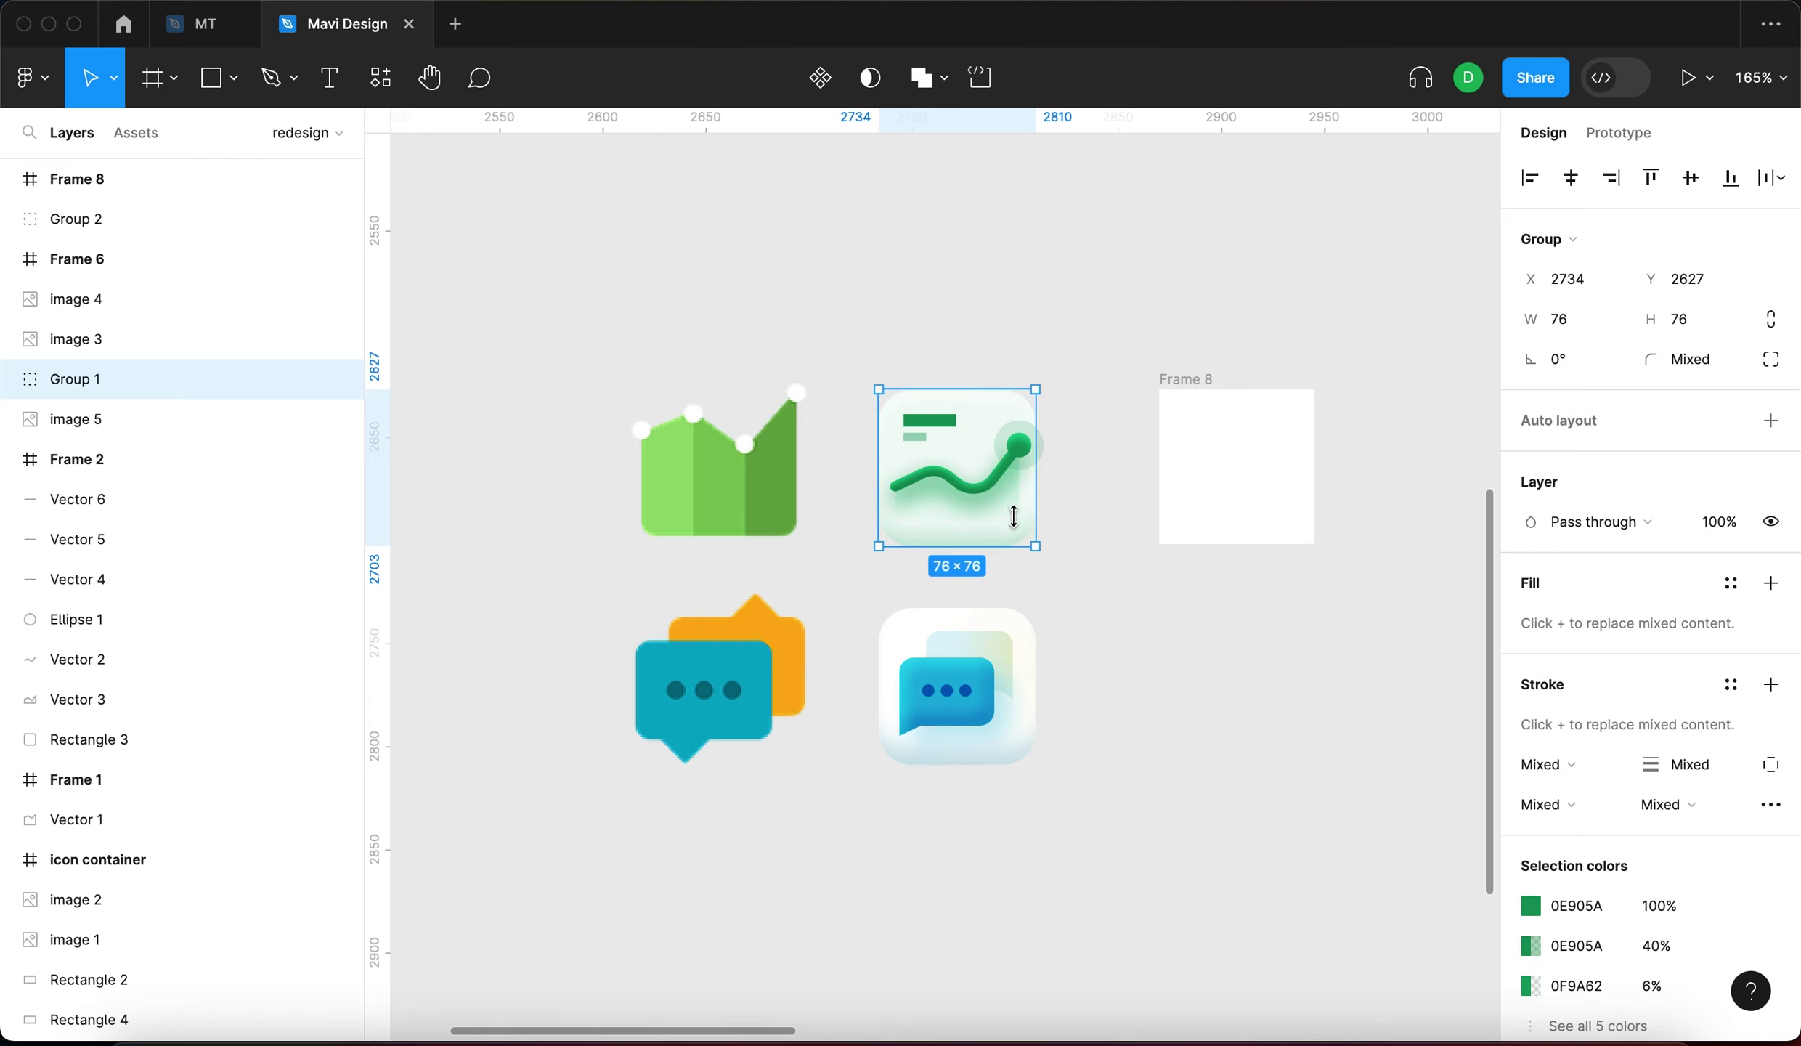
pyautogui.doubleClick(997, 418)
pyautogui.click(1037, 322)
pyautogui.click(119, 619)
pyautogui.click(1122, 477)
pyautogui.moveTo(1238, 484); pyautogui.dragTo(950, 310)
pyautogui.click(1267, 676)
pyautogui.doubleClick(1021, 414)
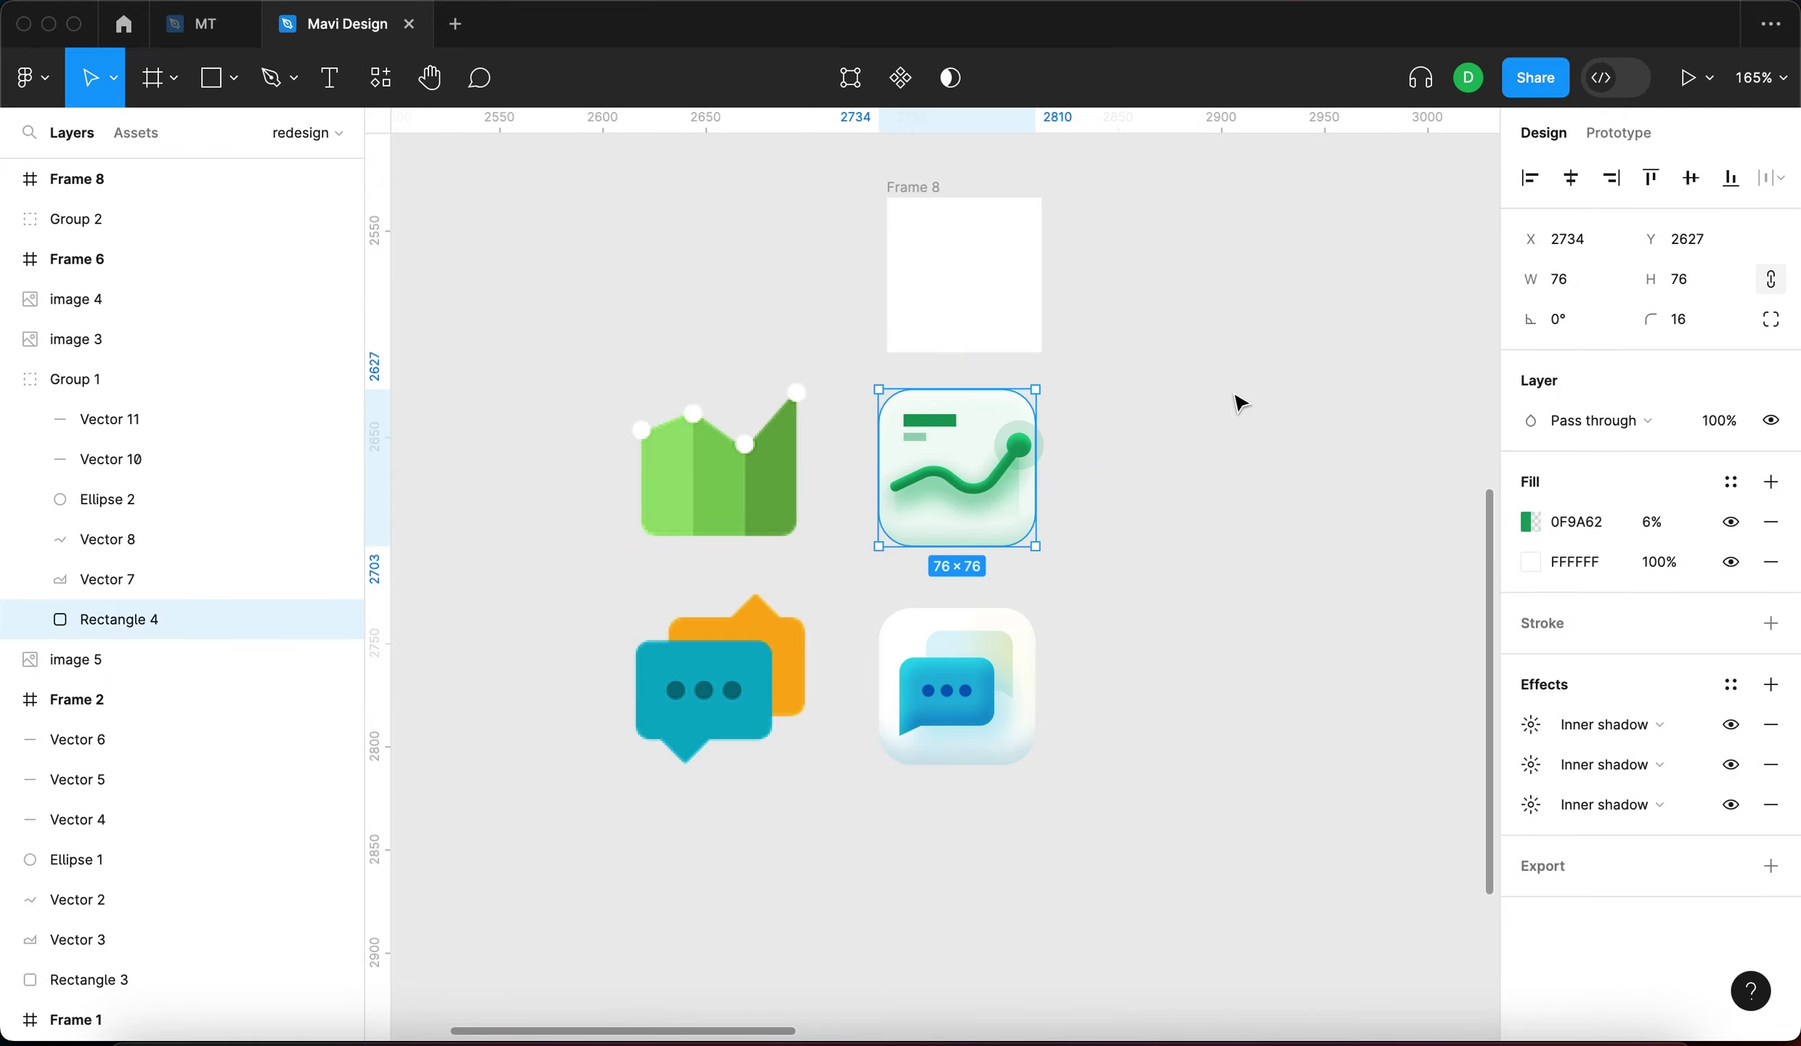
pyautogui.click(1240, 403)
pyautogui.moveTo(904, 229); pyautogui.dragTo(820, 205)
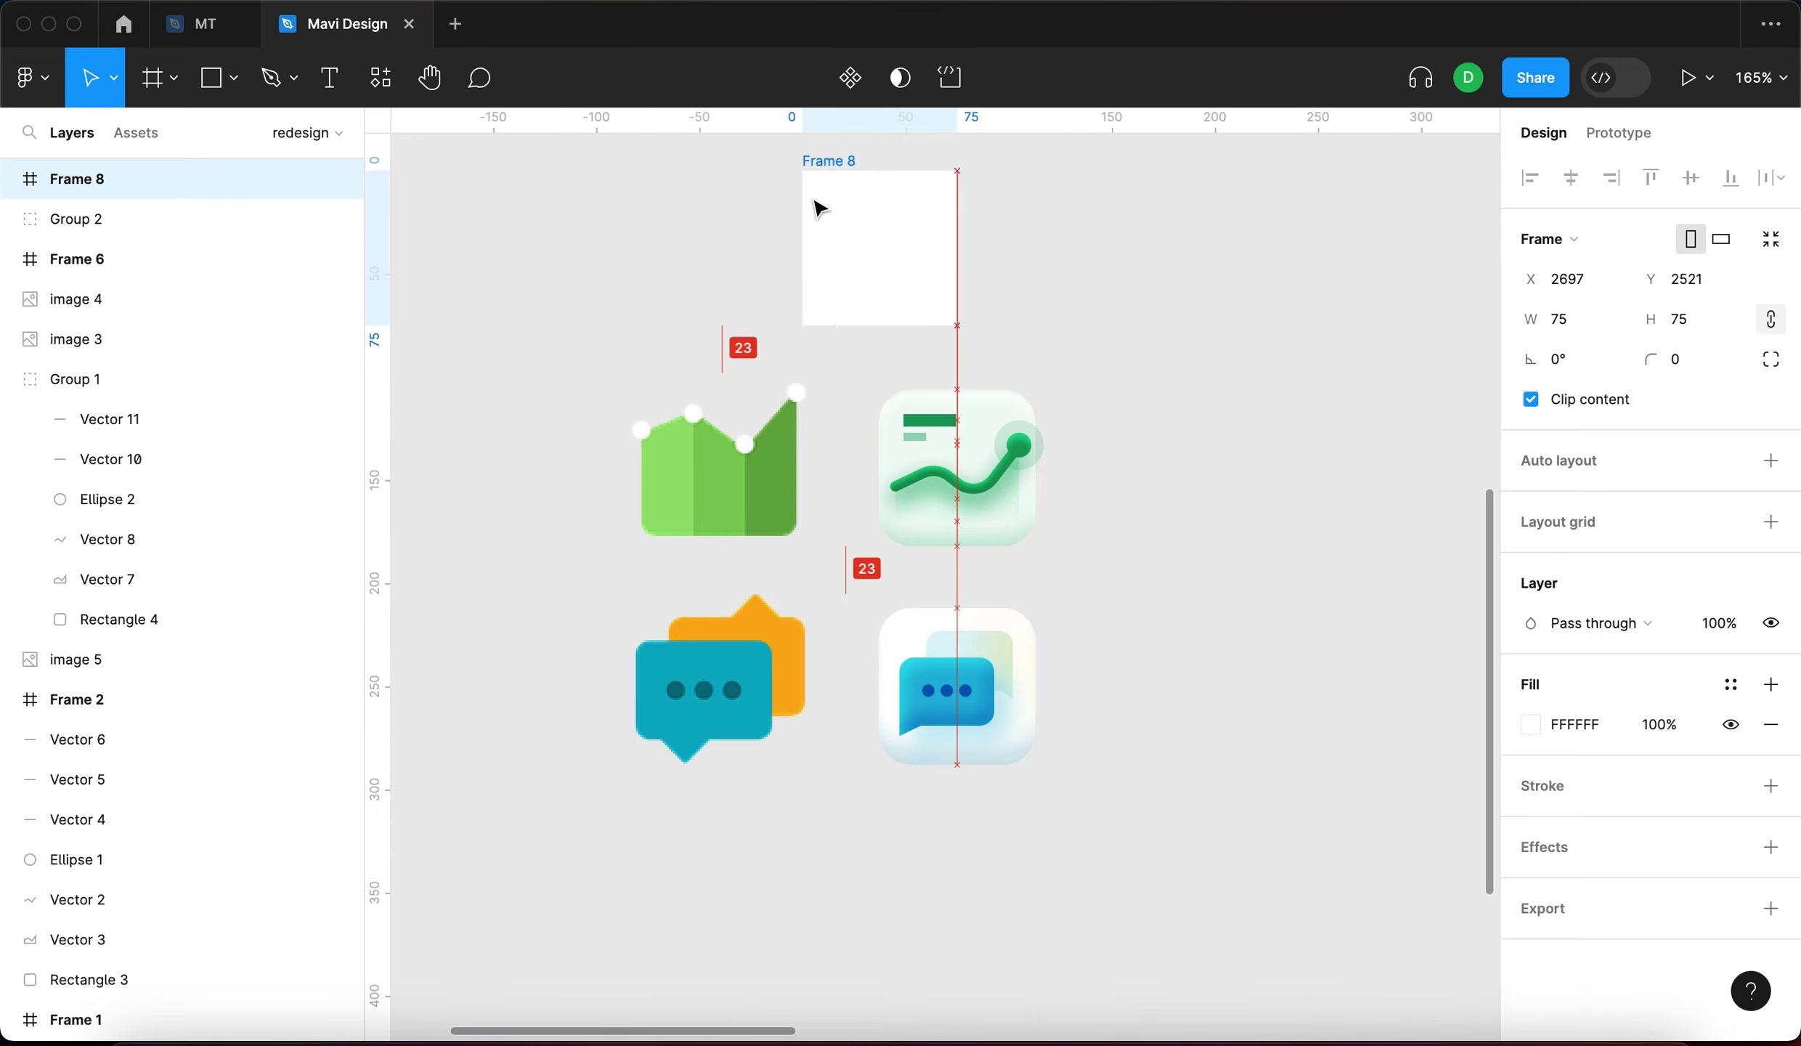
pyautogui.press('BackSpace')
# Examine the trend line of the redesigned green chart icon up close and compare it with the original chart icon
pyautogui.scroll(5, 1122, 411)
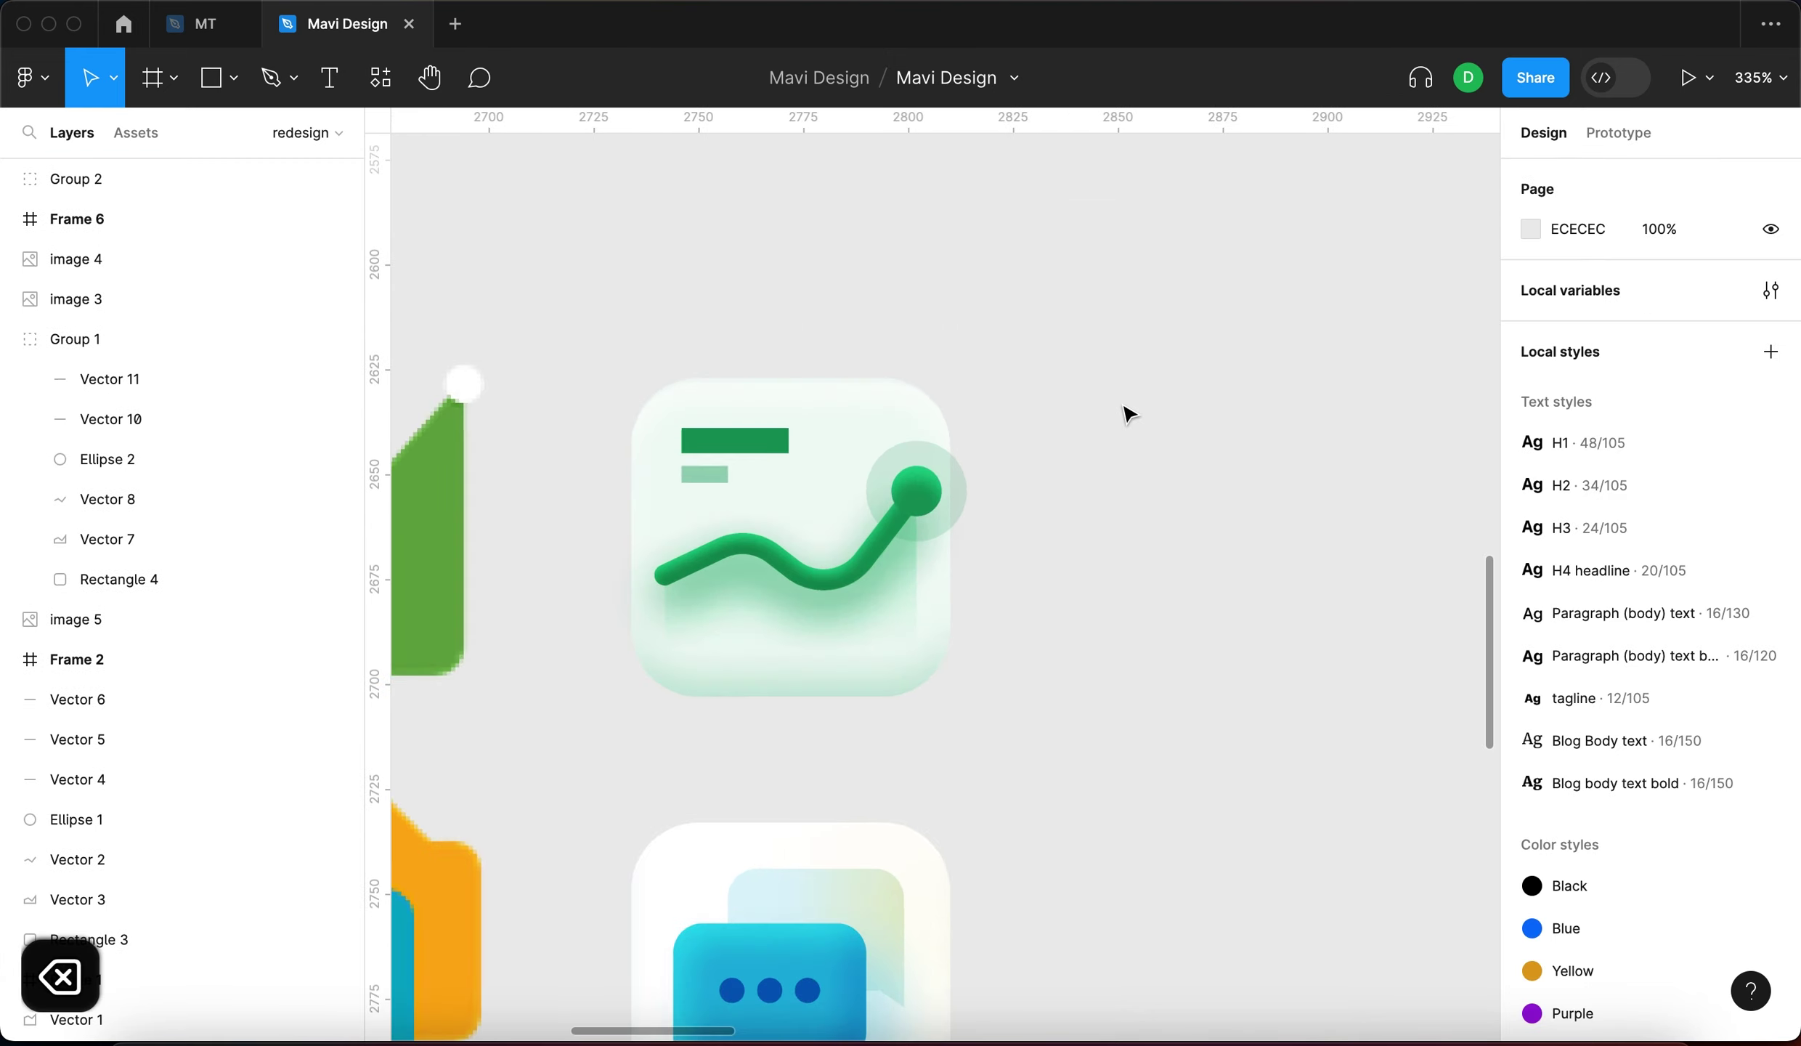
pyautogui.hscroll(2, 1057, 406)
pyautogui.scroll(-4, 1151, 423)
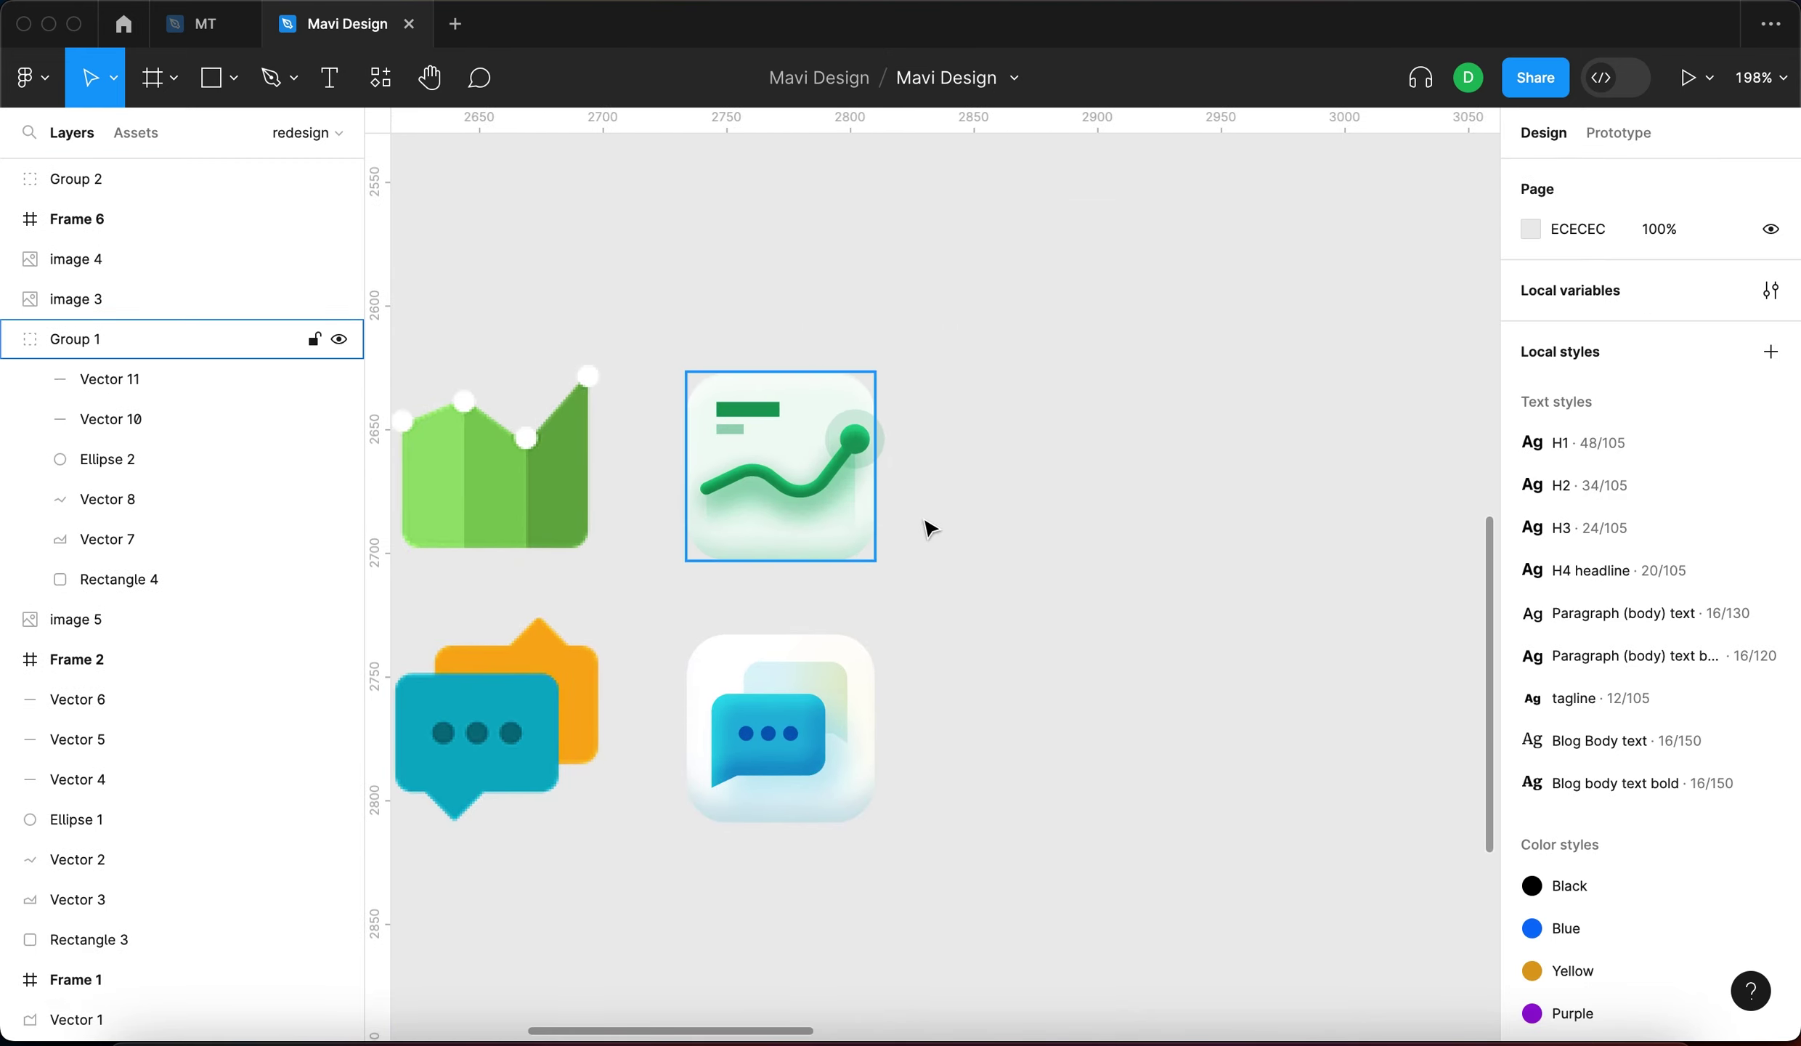
pyautogui.hscroll(-4, 909, 519)
pyautogui.scroll(5, 1056, 506)
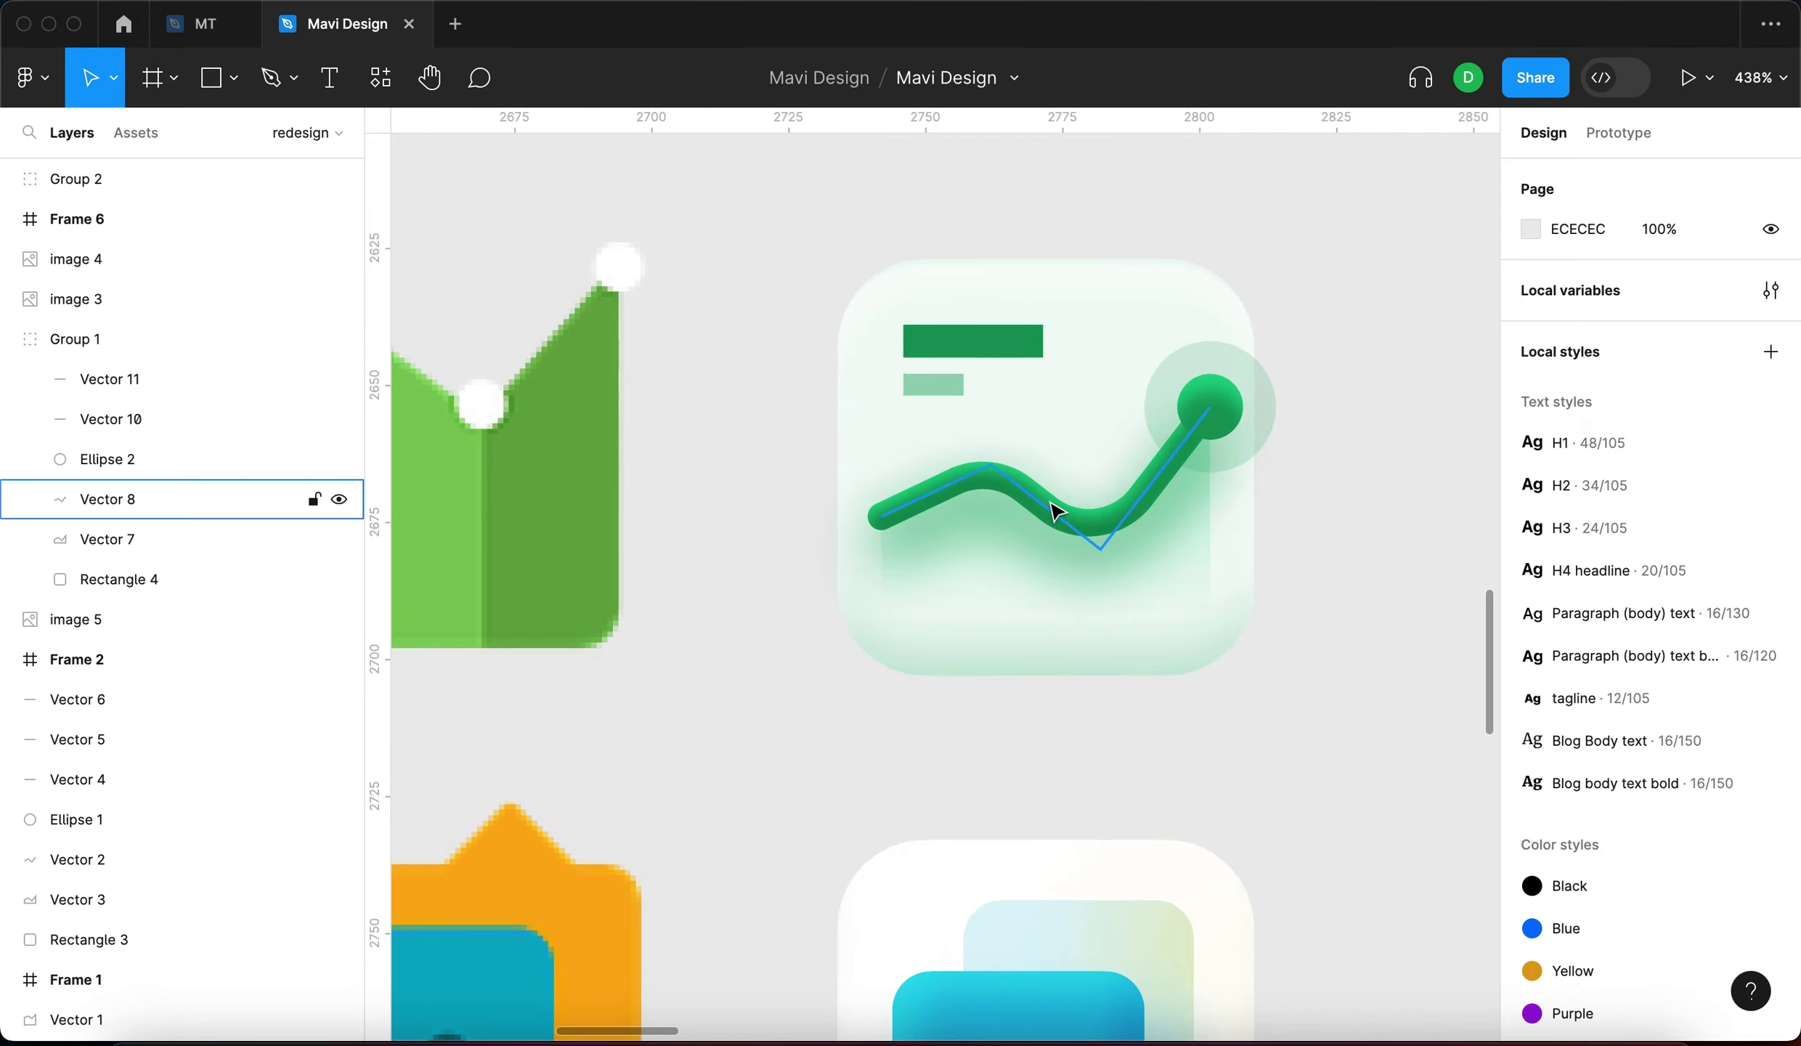
pyautogui.click(1053, 511)
pyautogui.click(1380, 501)
pyautogui.scroll(-5, 1365, 502)
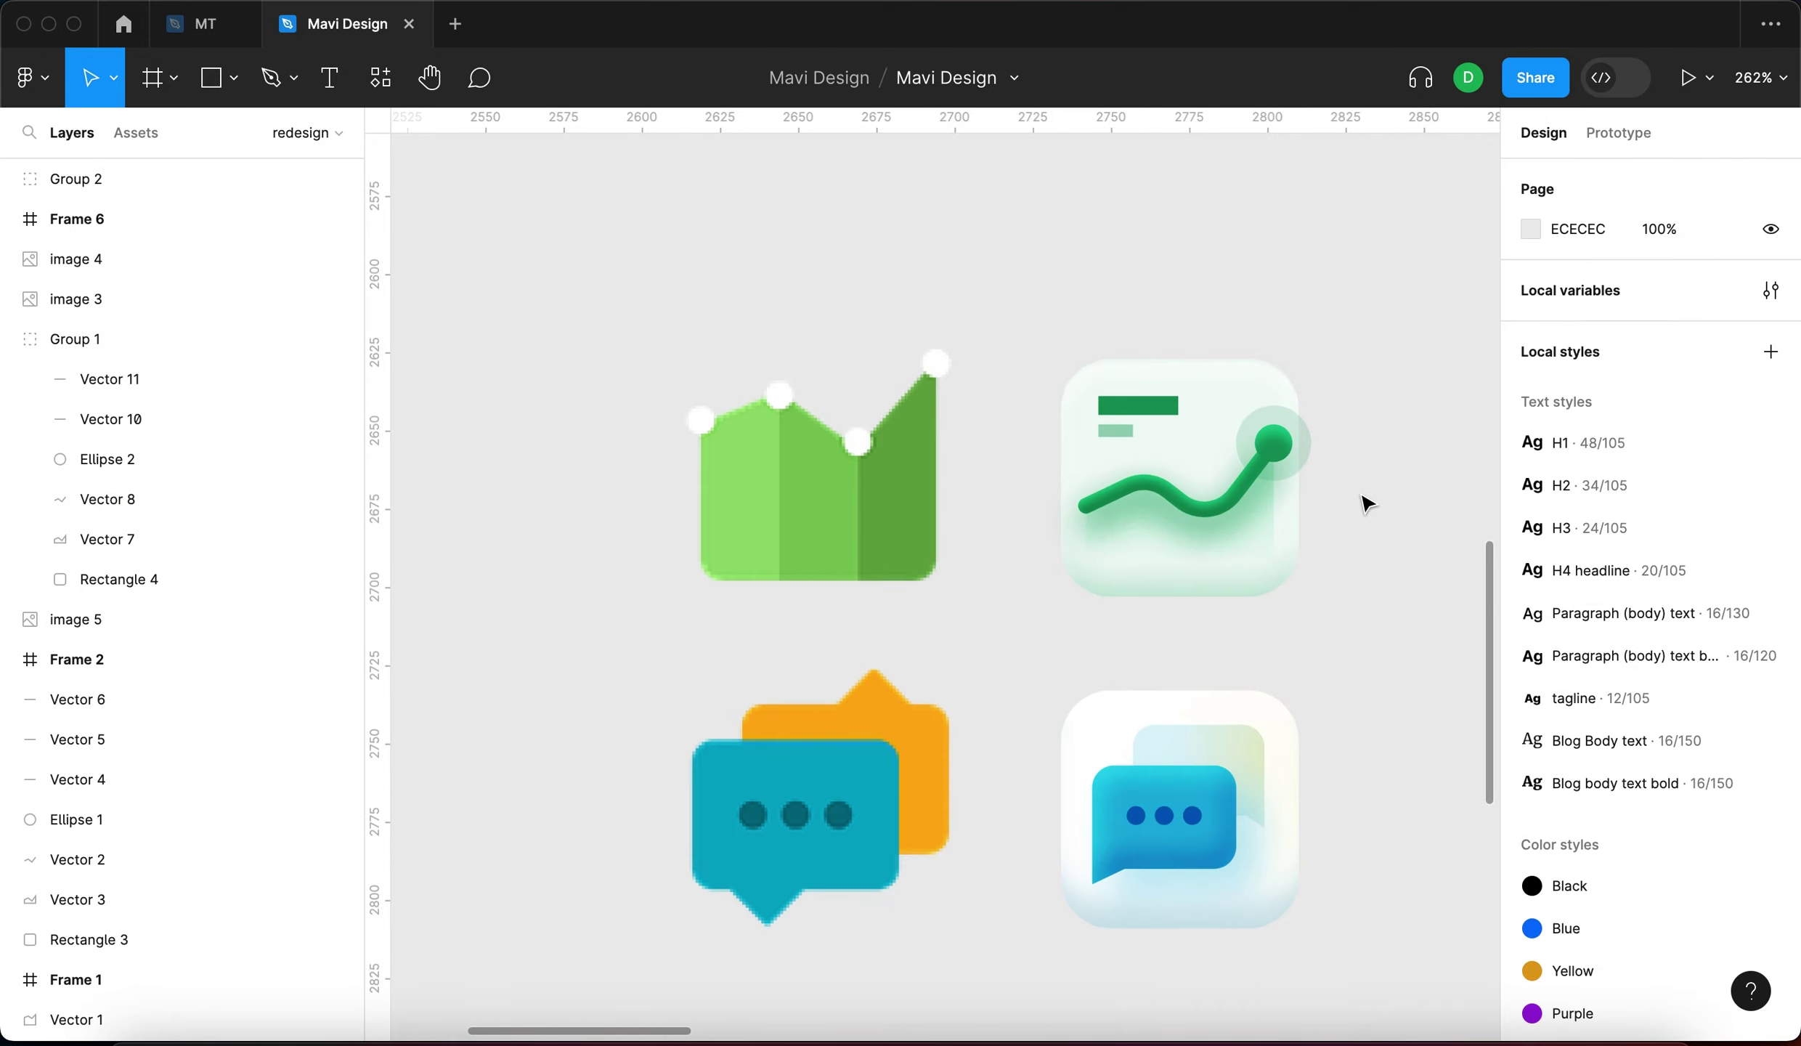
pyautogui.scroll(6, 1286, 491)
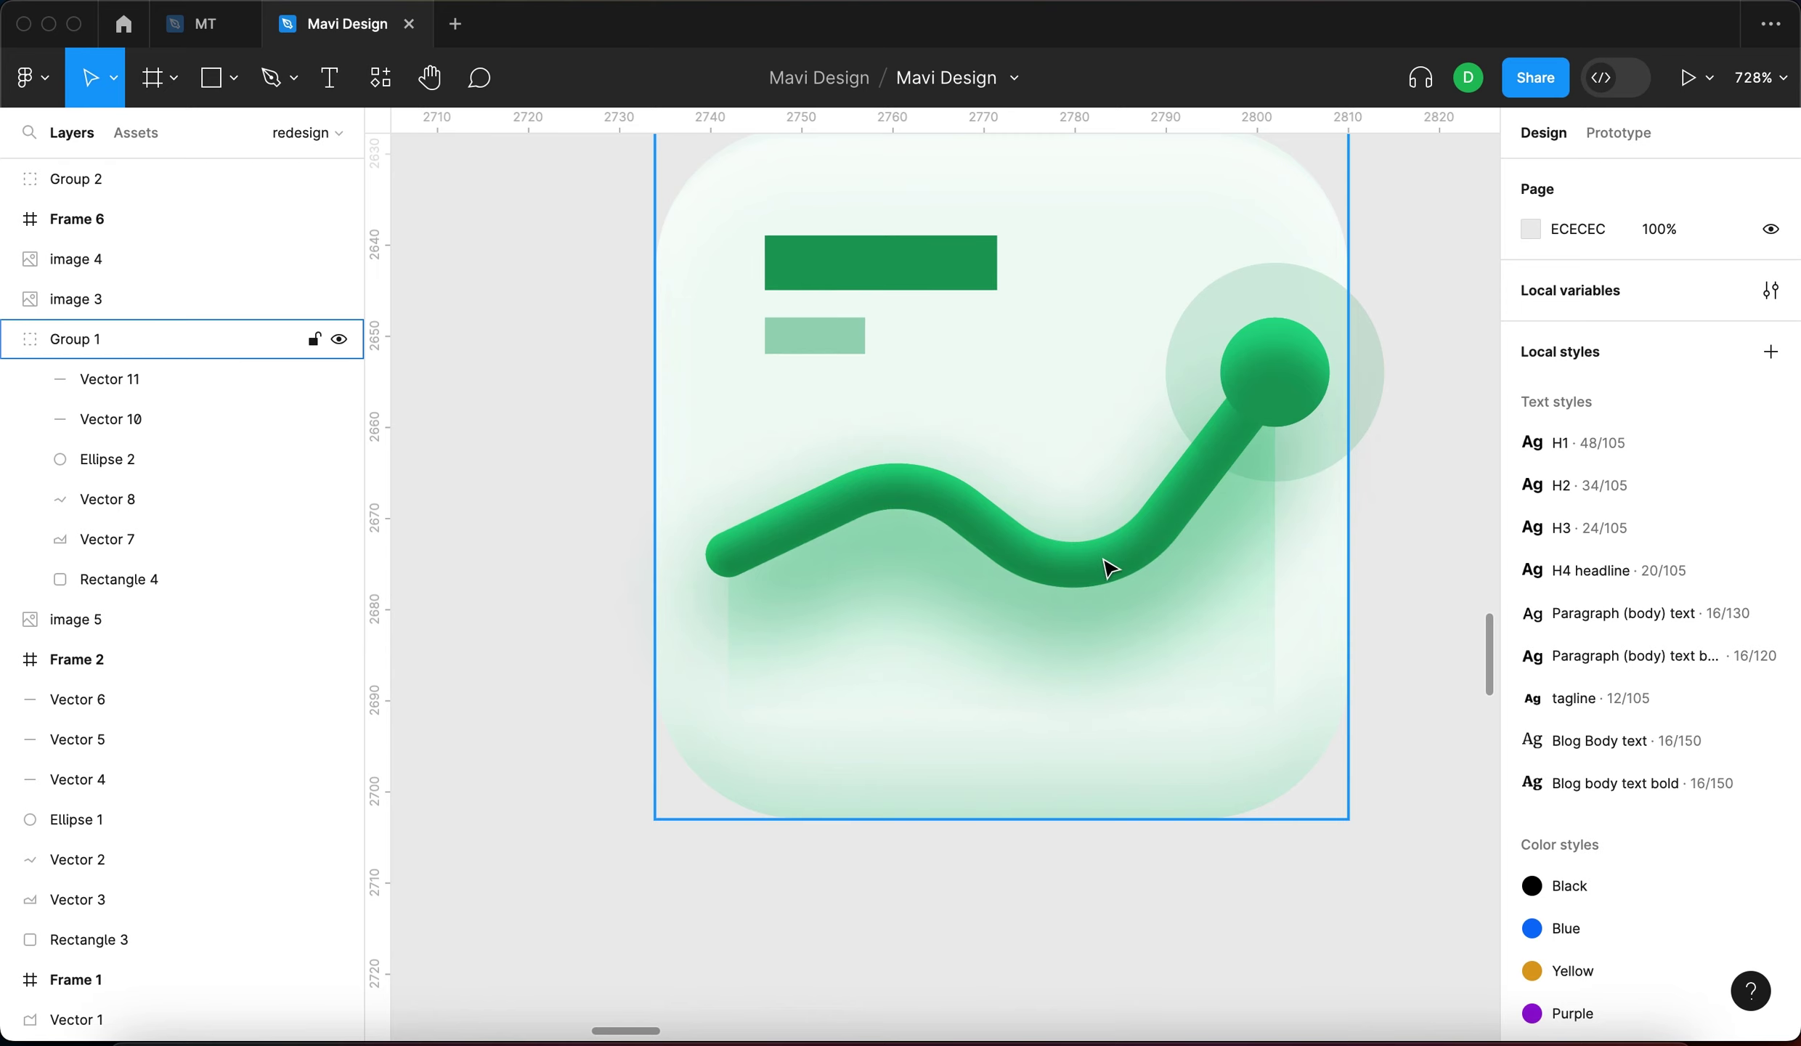
pyautogui.scroll(-3, 1120, 561)
pyautogui.scroll(-3, 1388, 467)
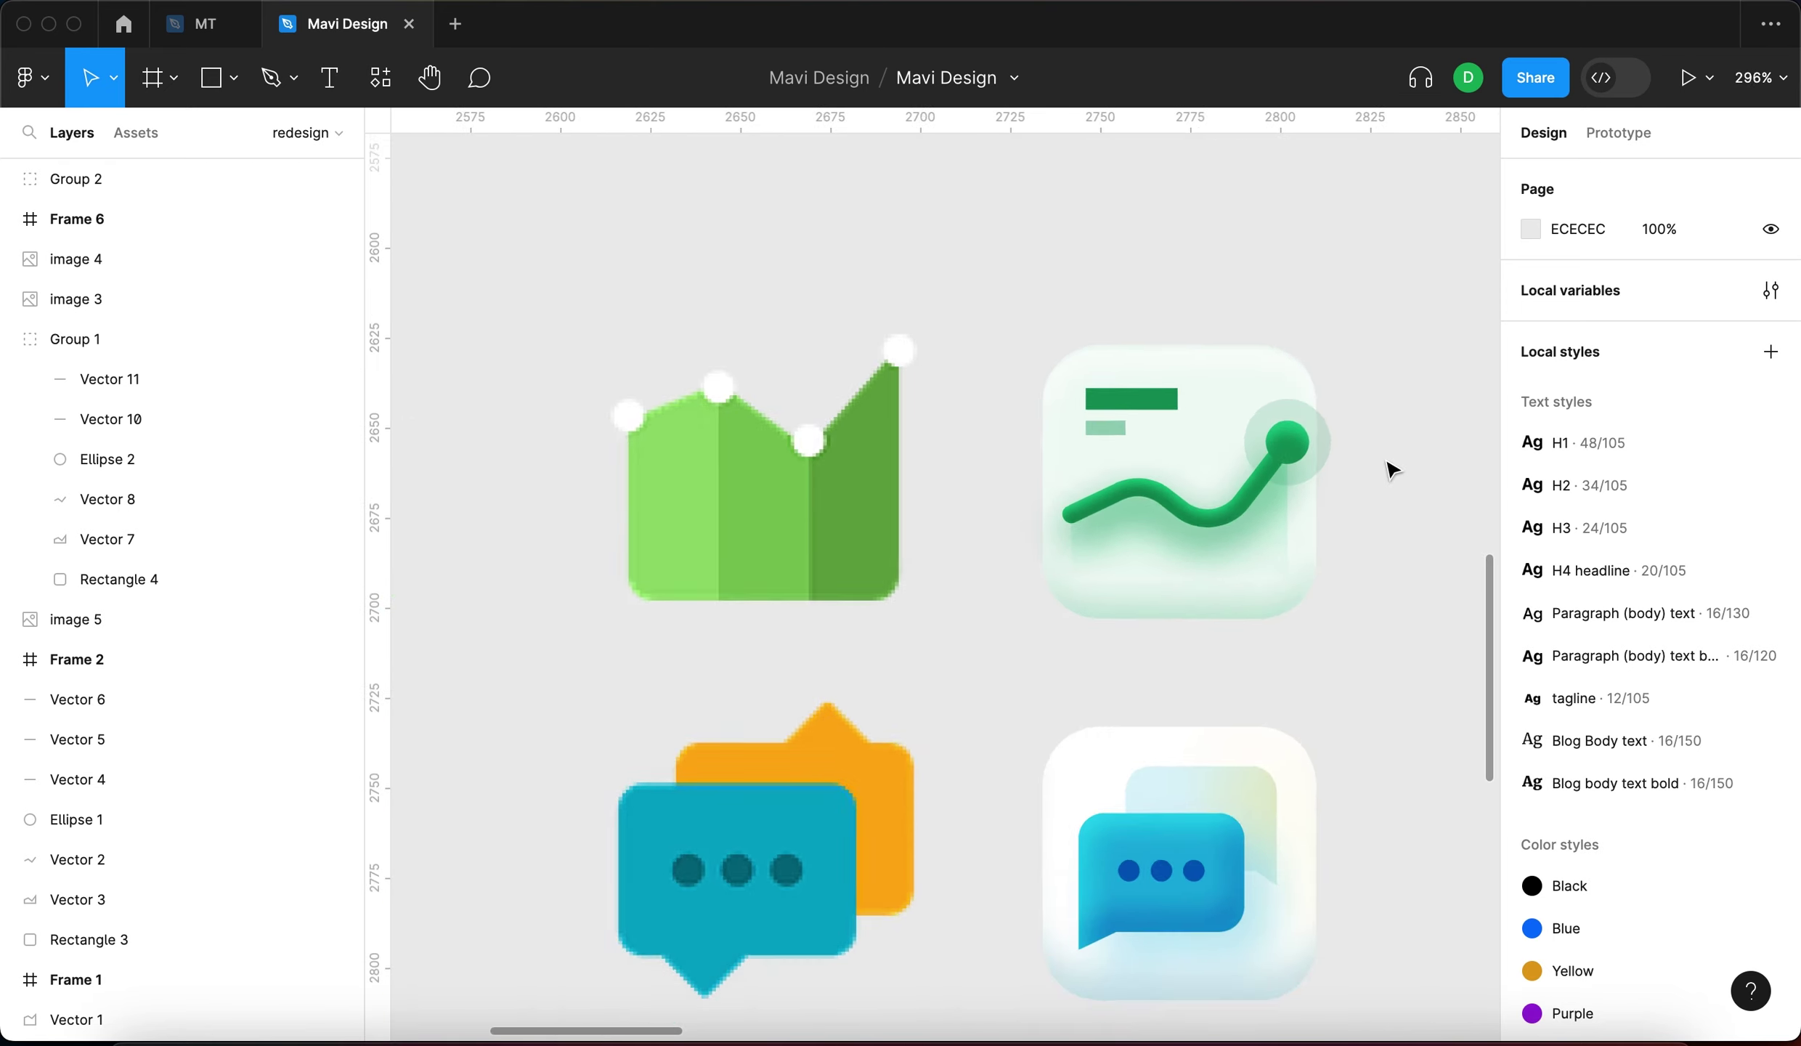
# Trace the zigzag upper edge of the original green chart with the Pen tool through its four white points
pyautogui.press('p')
pyautogui.scroll(5, 631, 393)
pyautogui.click(759, 465)
pyautogui.click(982, 380)
pyautogui.click(1206, 532)
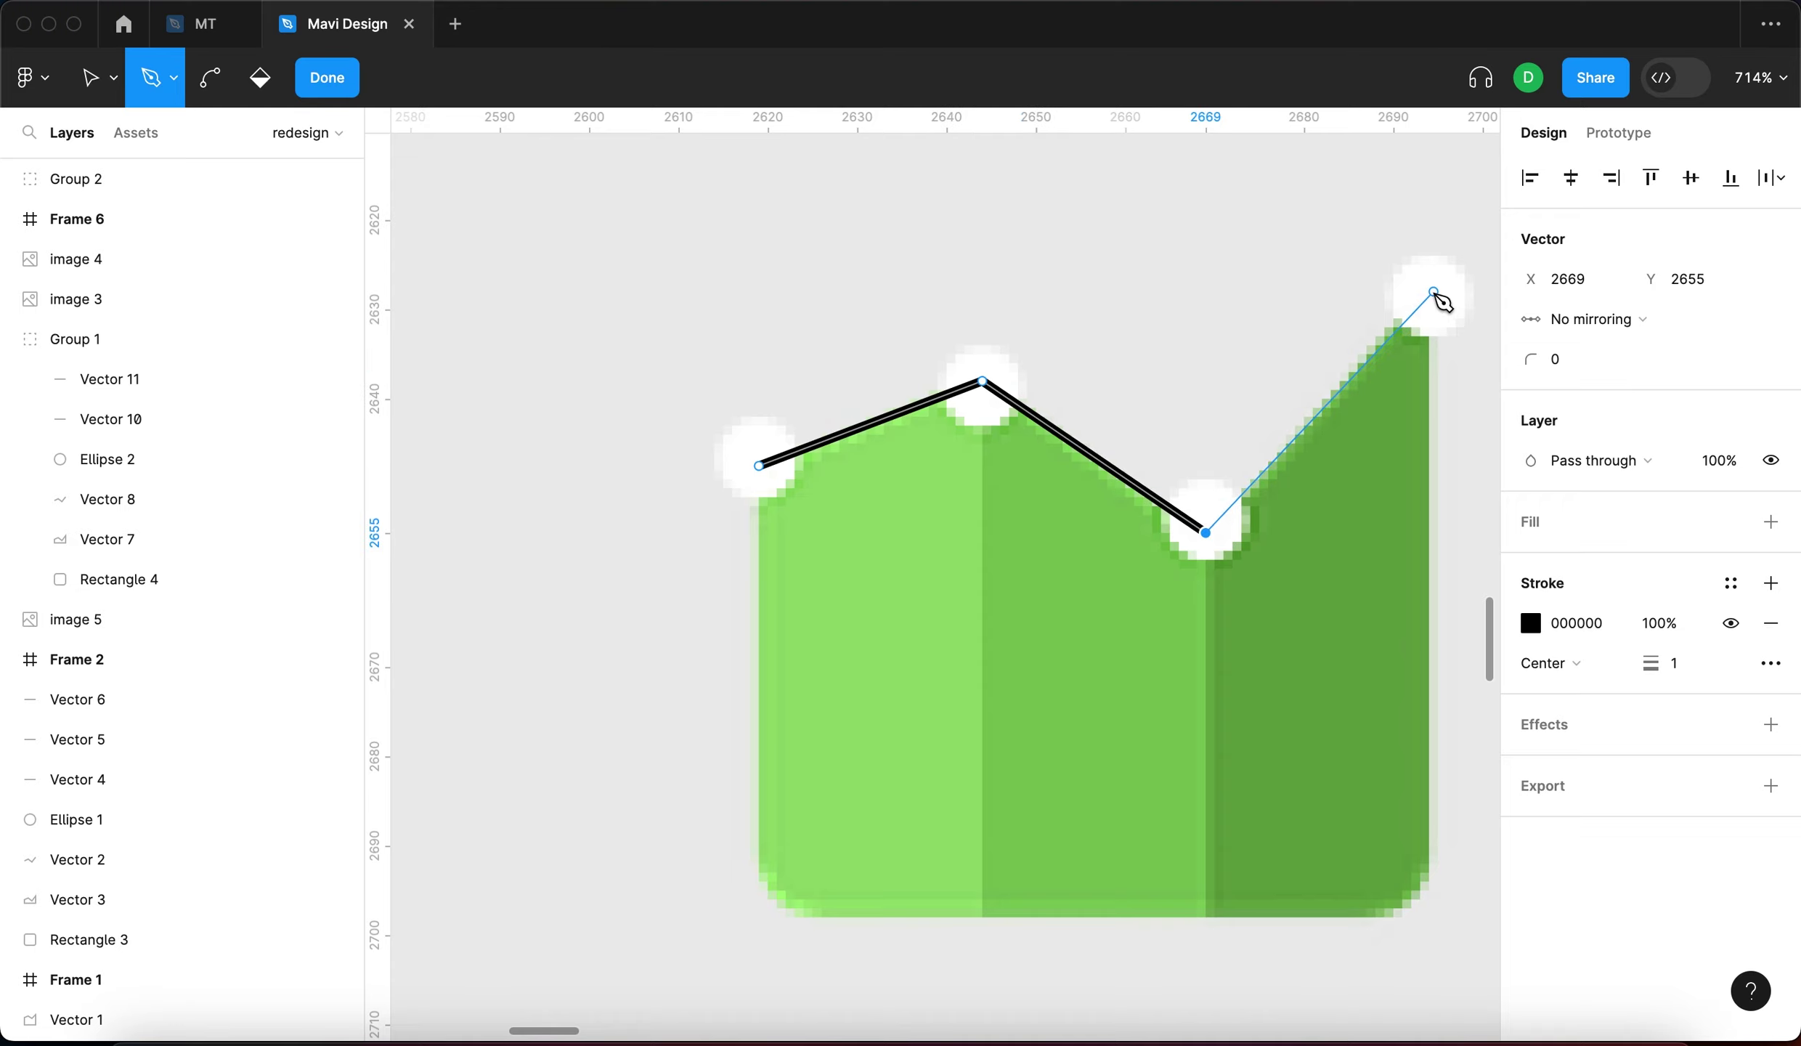
pyautogui.click(1438, 296)
# Extend the path around the chart's two lower corners, close it at its starting point and finish the vector
pyautogui.scroll(-5, 1435, 294)
pyautogui.moveTo(1351, 350); pyautogui.dragTo(1112, 391)
pyautogui.scroll(3, 1081, 487)
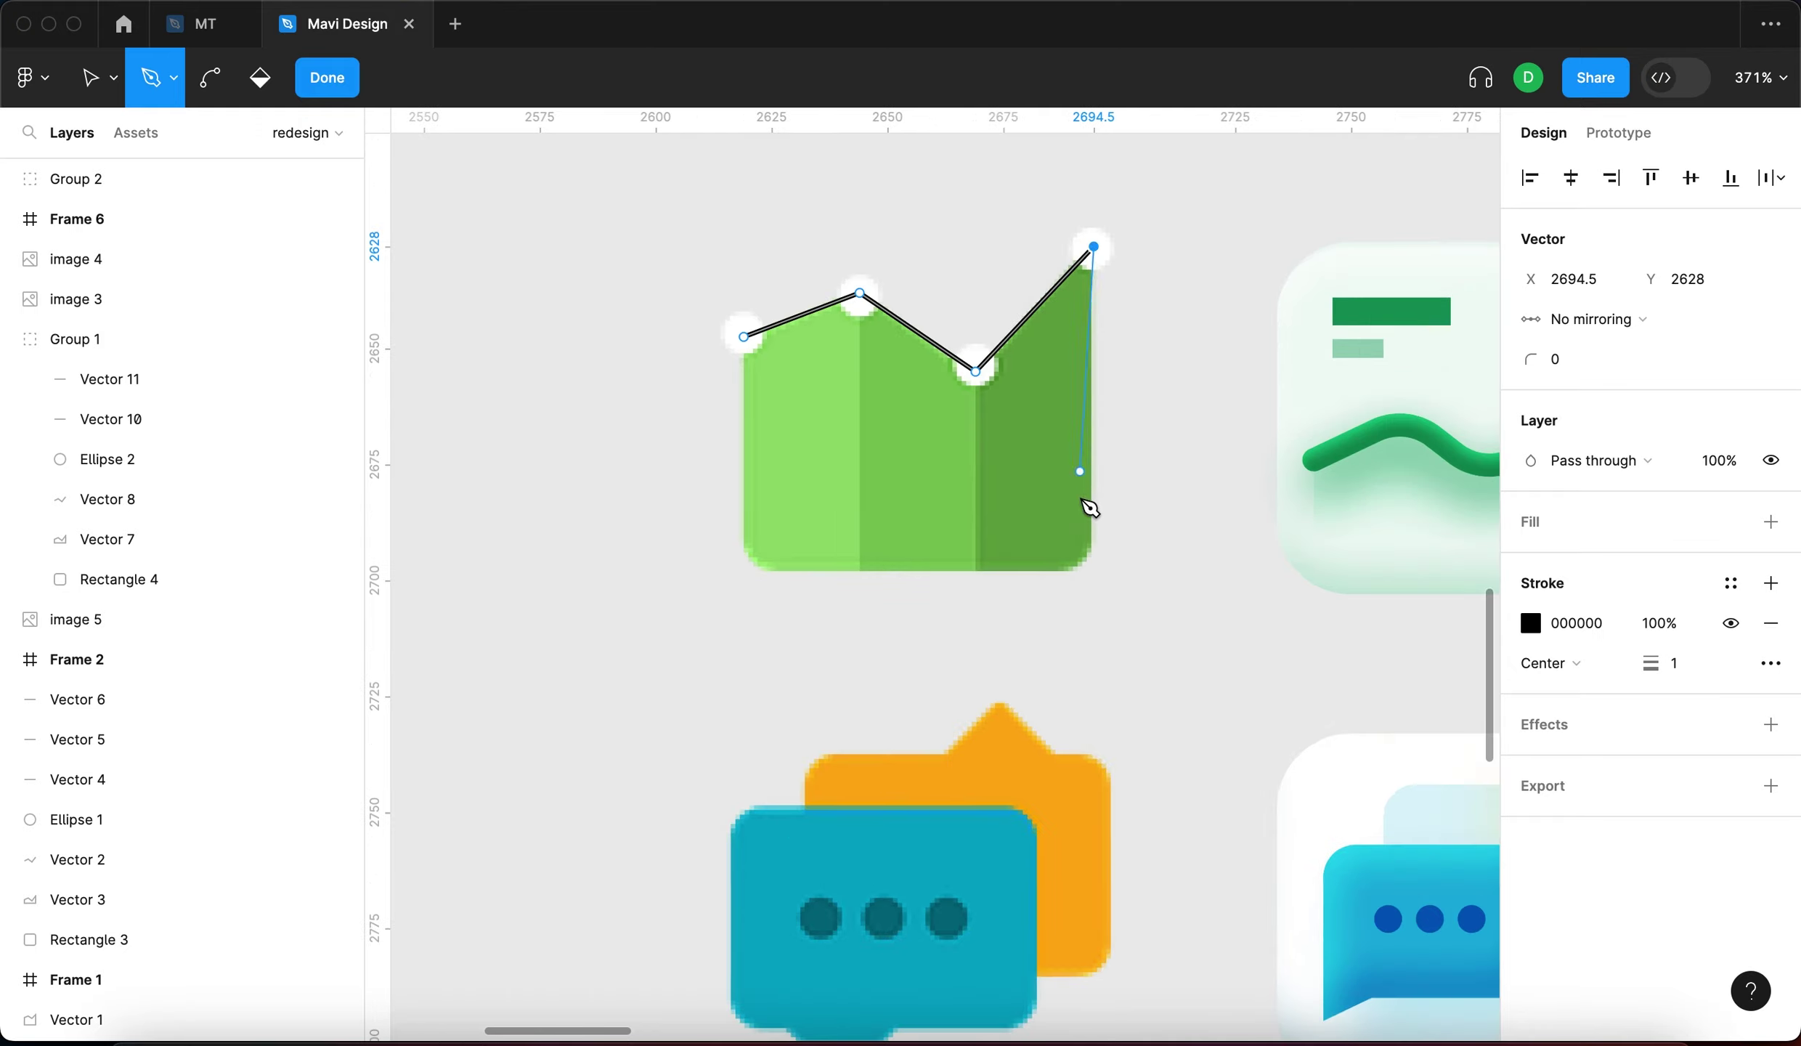
pyautogui.scroll(5, 1082, 508)
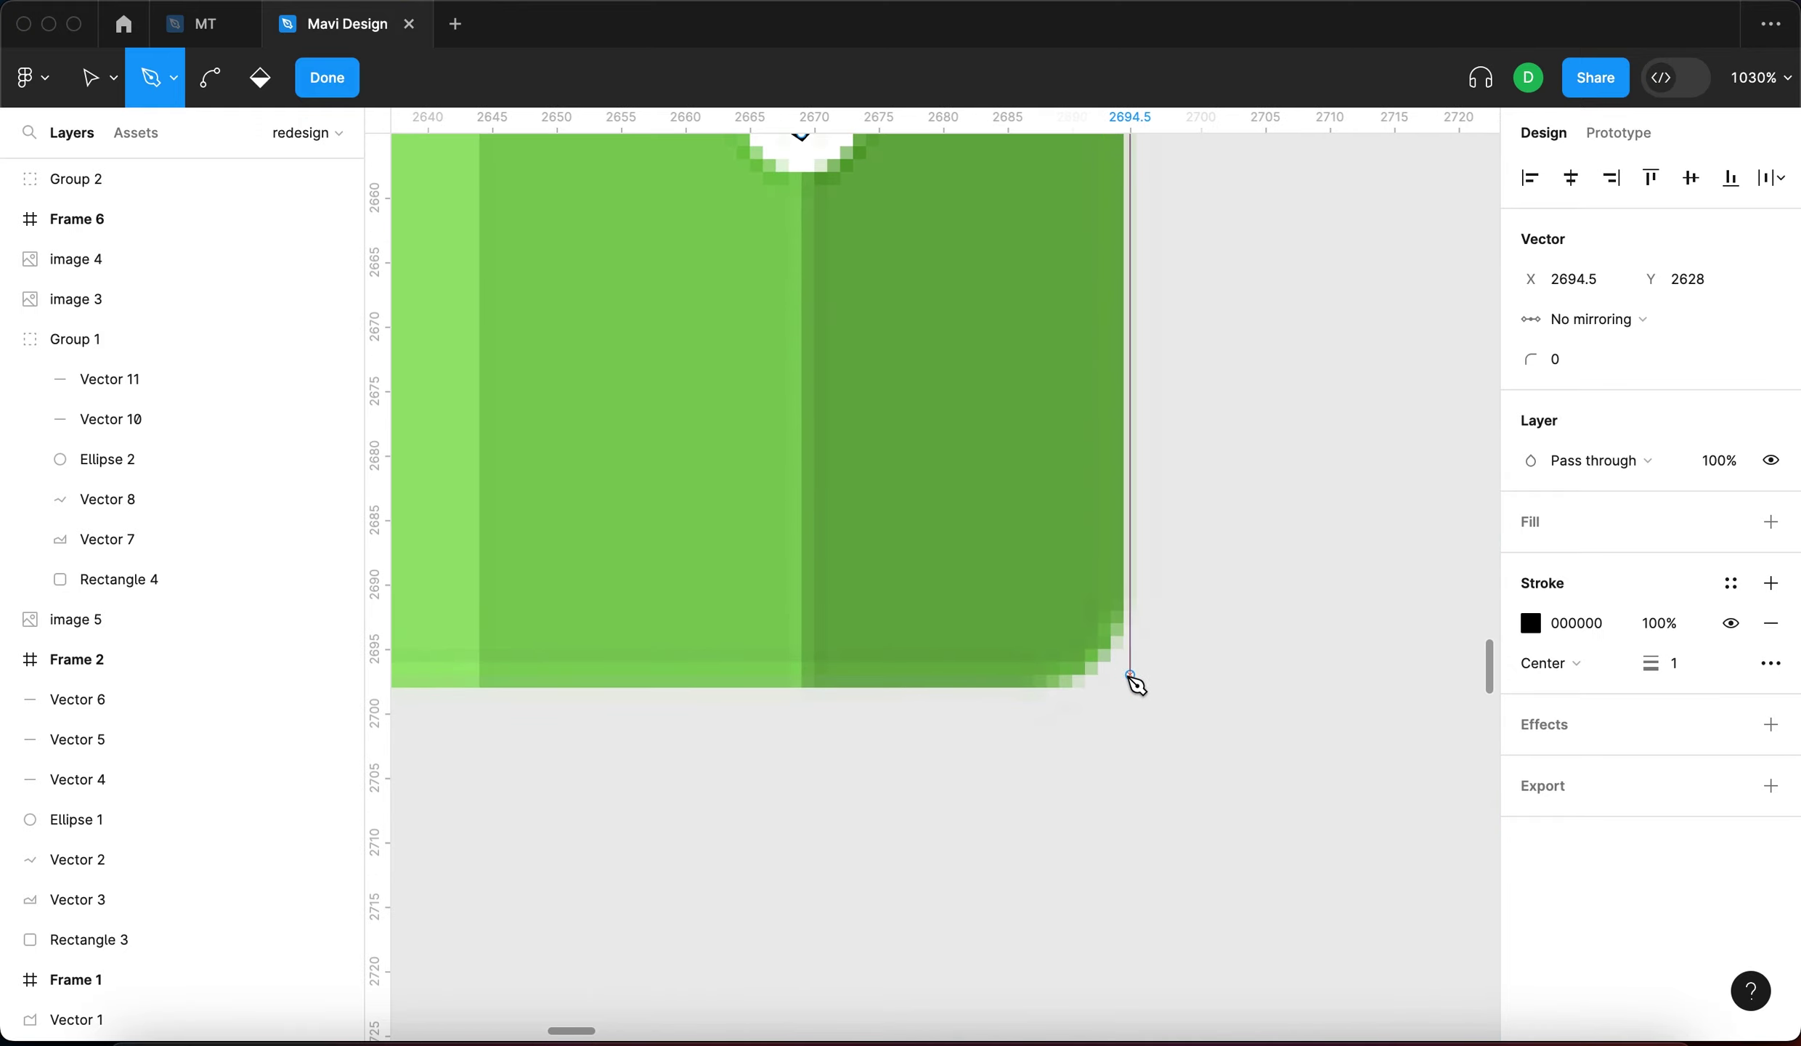
pyautogui.scroll(-2, 1129, 693)
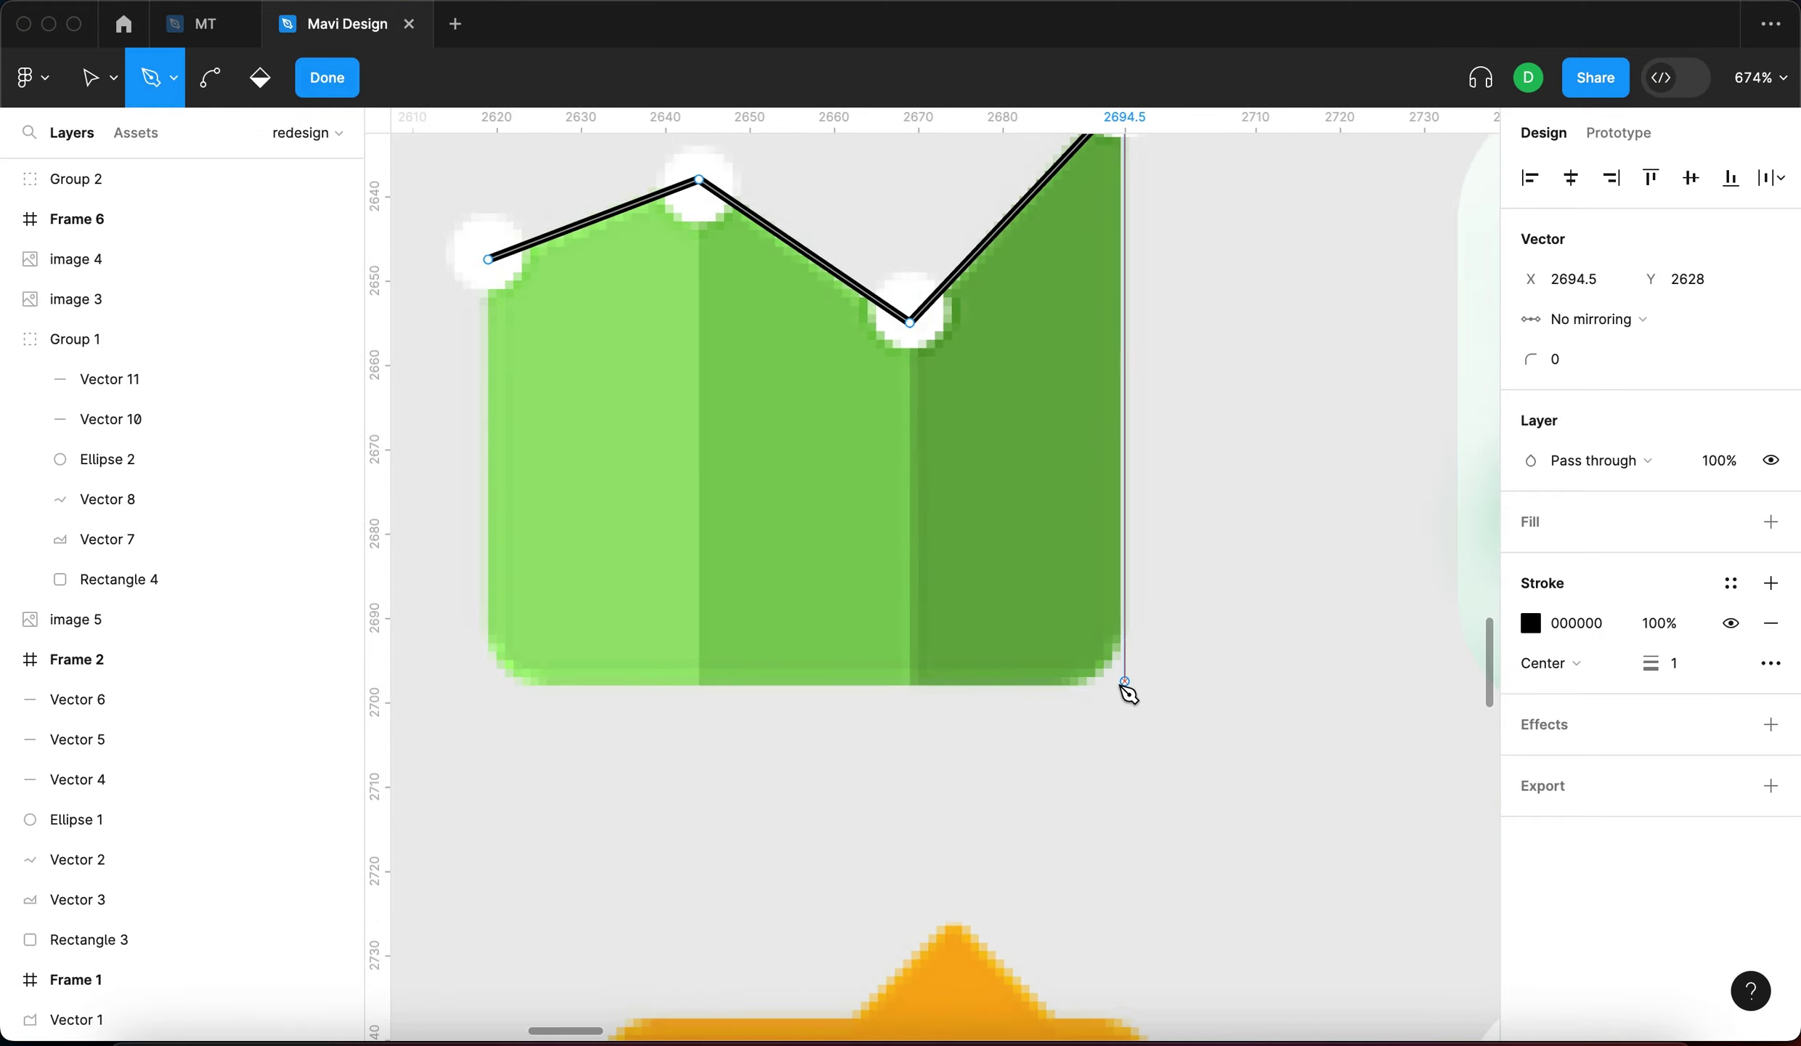
pyautogui.click(1124, 686)
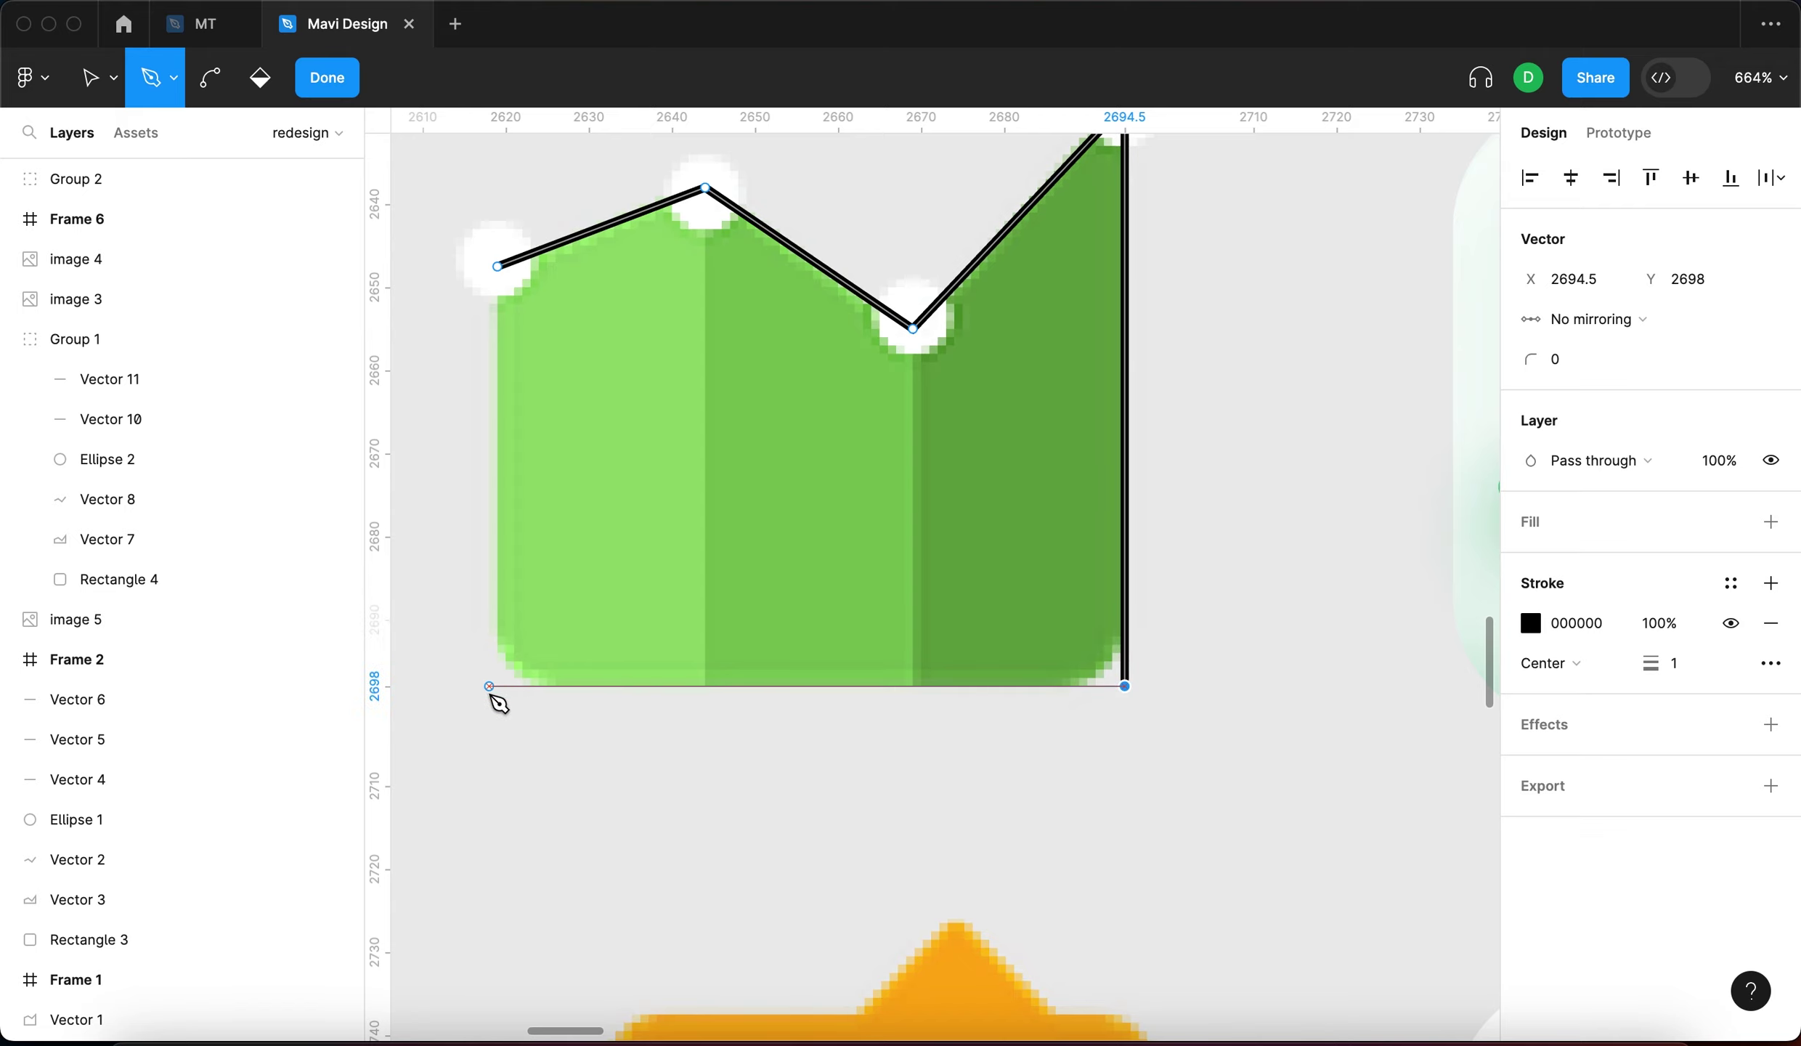
pyautogui.click(498, 685)
pyautogui.click(499, 266)
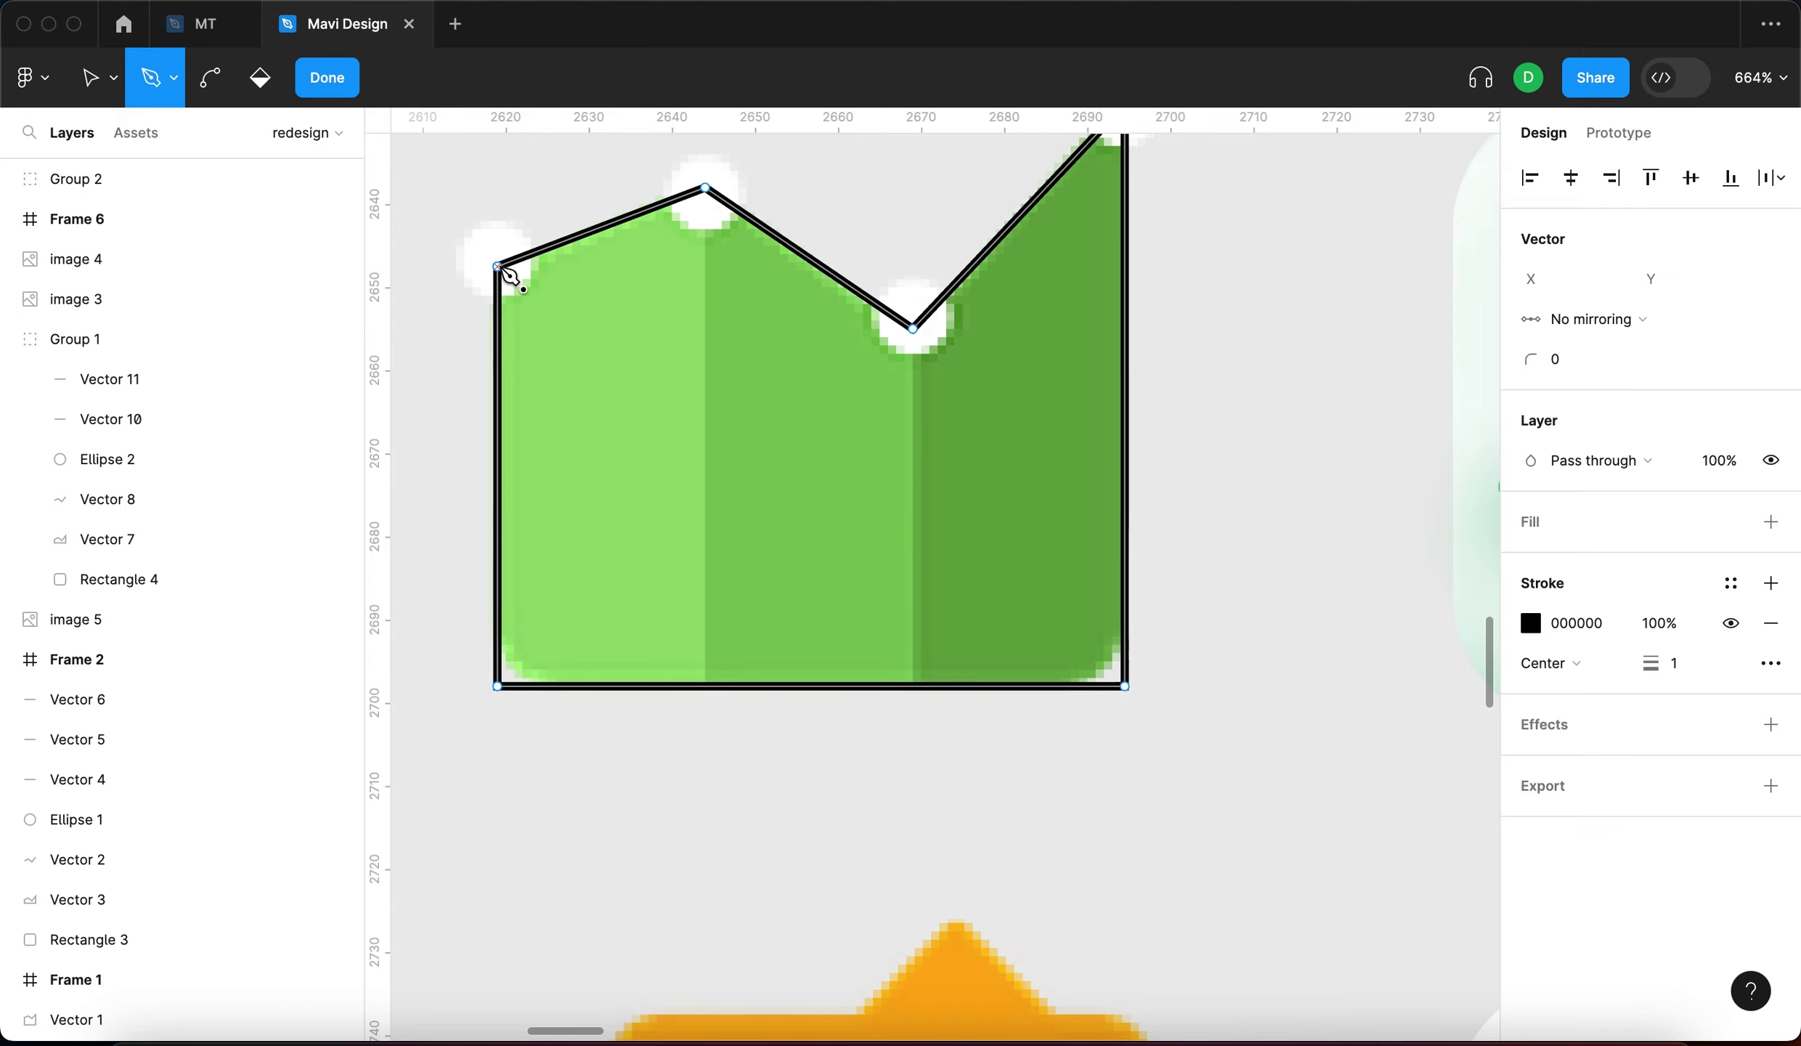
pyautogui.keyDown('ctrl'); pyautogui.scroll(-5, 671, 406); pyautogui.keyUp('ctrl')
pyautogui.hscroll(-4, 792, 482)
pyautogui.scroll(2, 792, 482)
pyautogui.press('Return')
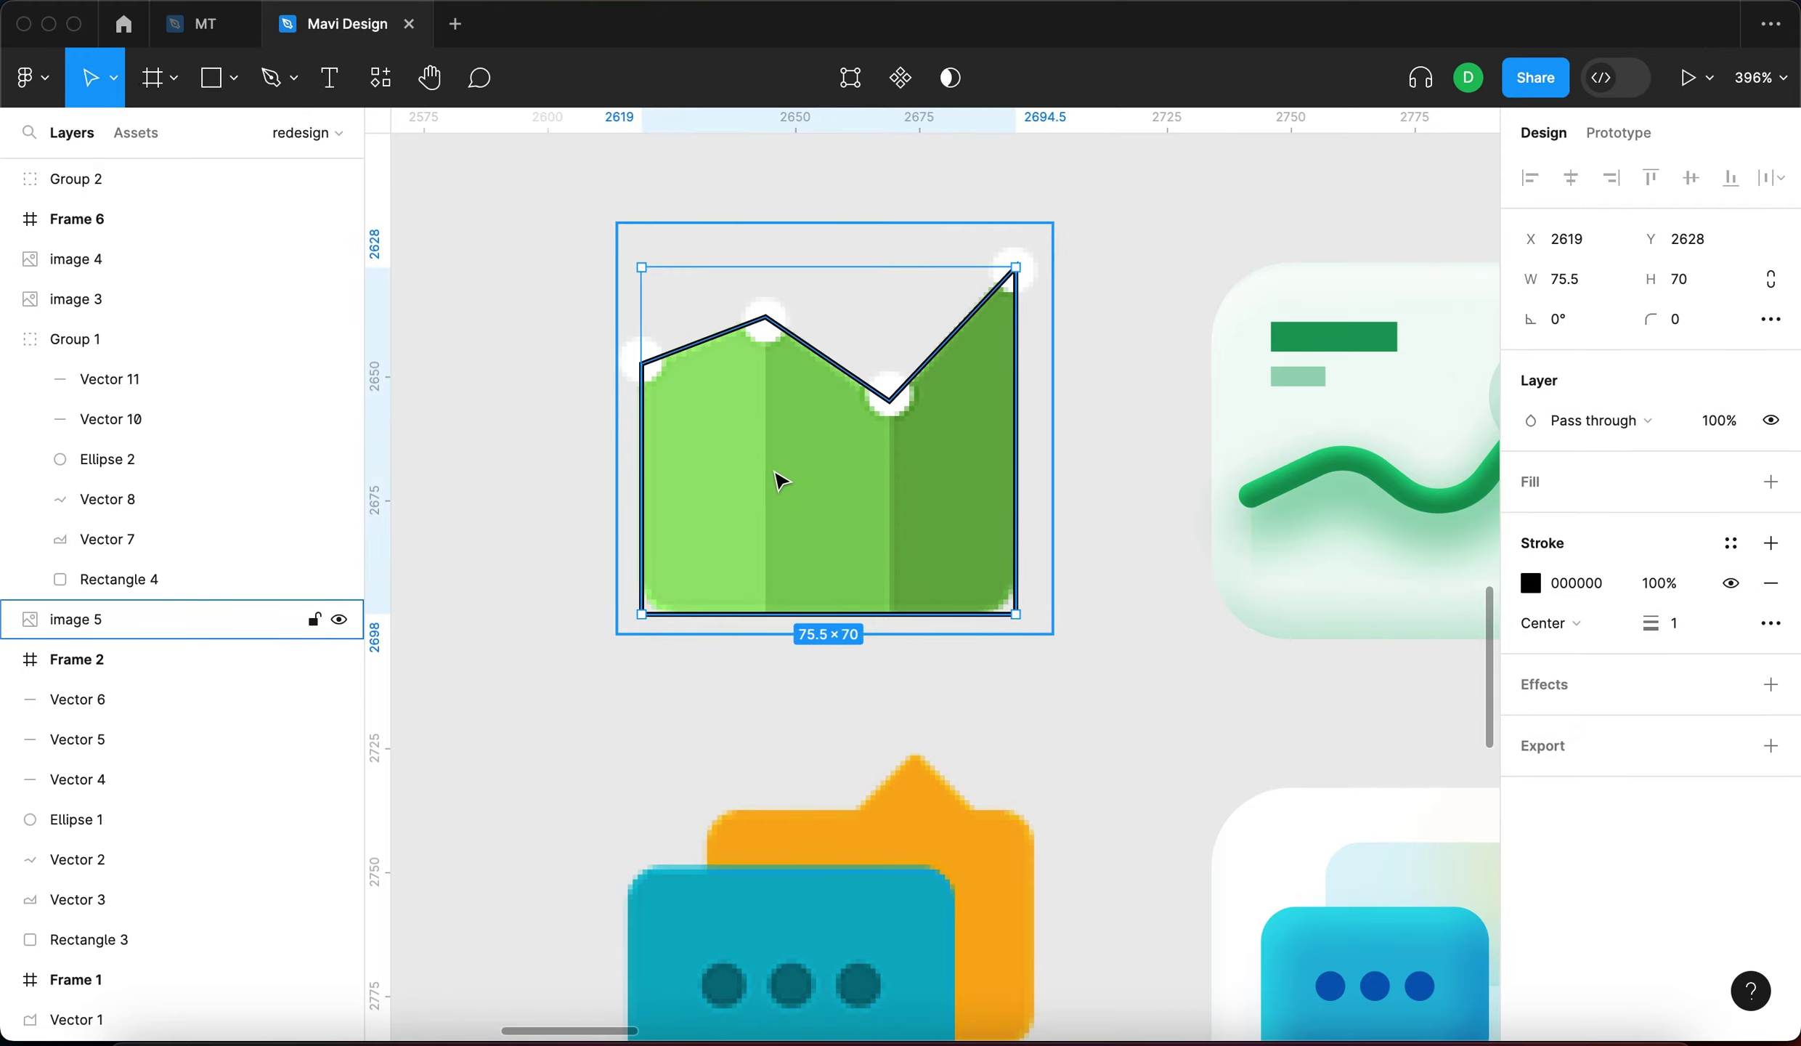
# Move the traced chart outline into the empty area beyond the redesigned chart icon, at X 2845, Y 2628
pyautogui.keyDown('ctrl'); pyautogui.scroll(-2, 776, 479); pyautogui.keyUp('ctrl')
pyautogui.hscroll(3, 776, 479)
pyautogui.moveTo(775, 478); pyautogui.dragTo(1337, 541)
pyautogui.hscroll(2, 1336, 541)
pyautogui.scroll(-1, 1337, 541)
pyautogui.click(1247, 290)
pyautogui.click(1331, 537)
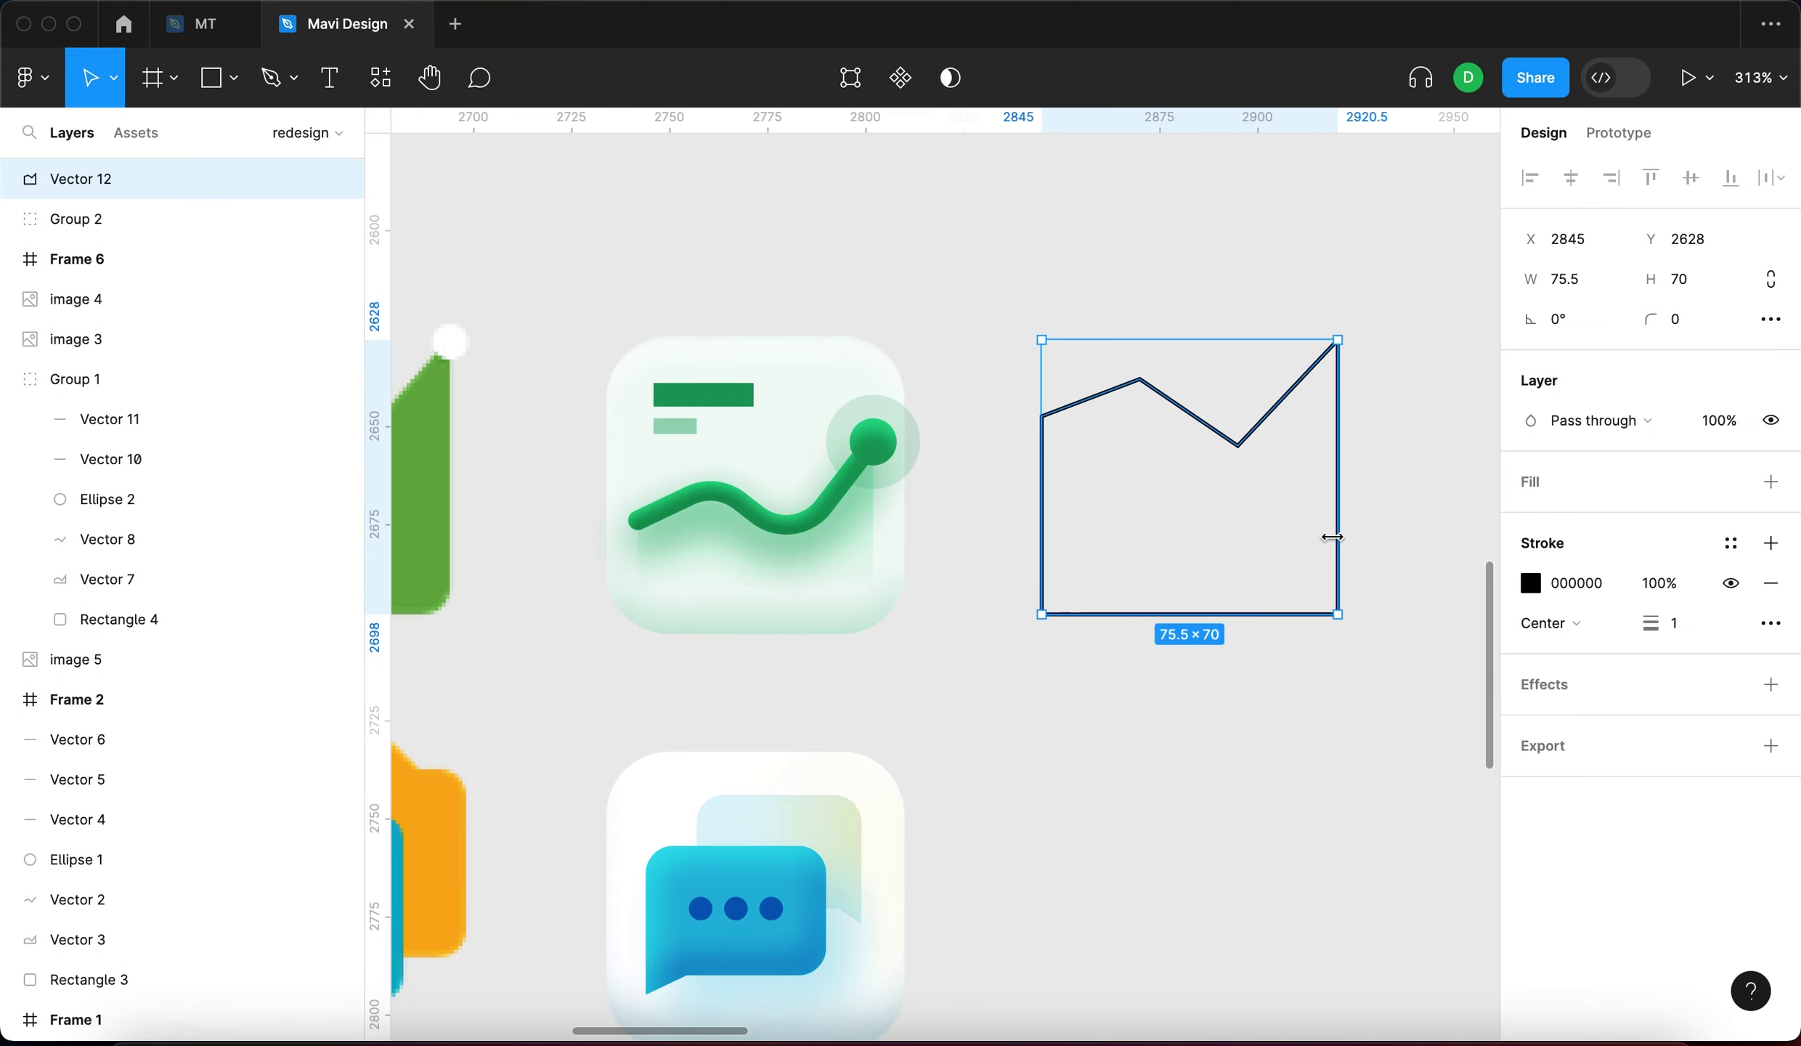
# Duplicate the chart outline horizontally, placing the copy beside the original with a gap of about 17
pyautogui.hscroll(2, 1331, 537)
pyautogui.keyDown('alt'); pyautogui.moveTo(1053, 526); pyautogui.dragTo(1391, 523); pyautogui.keyUp('alt')
pyautogui.click(989, 402)
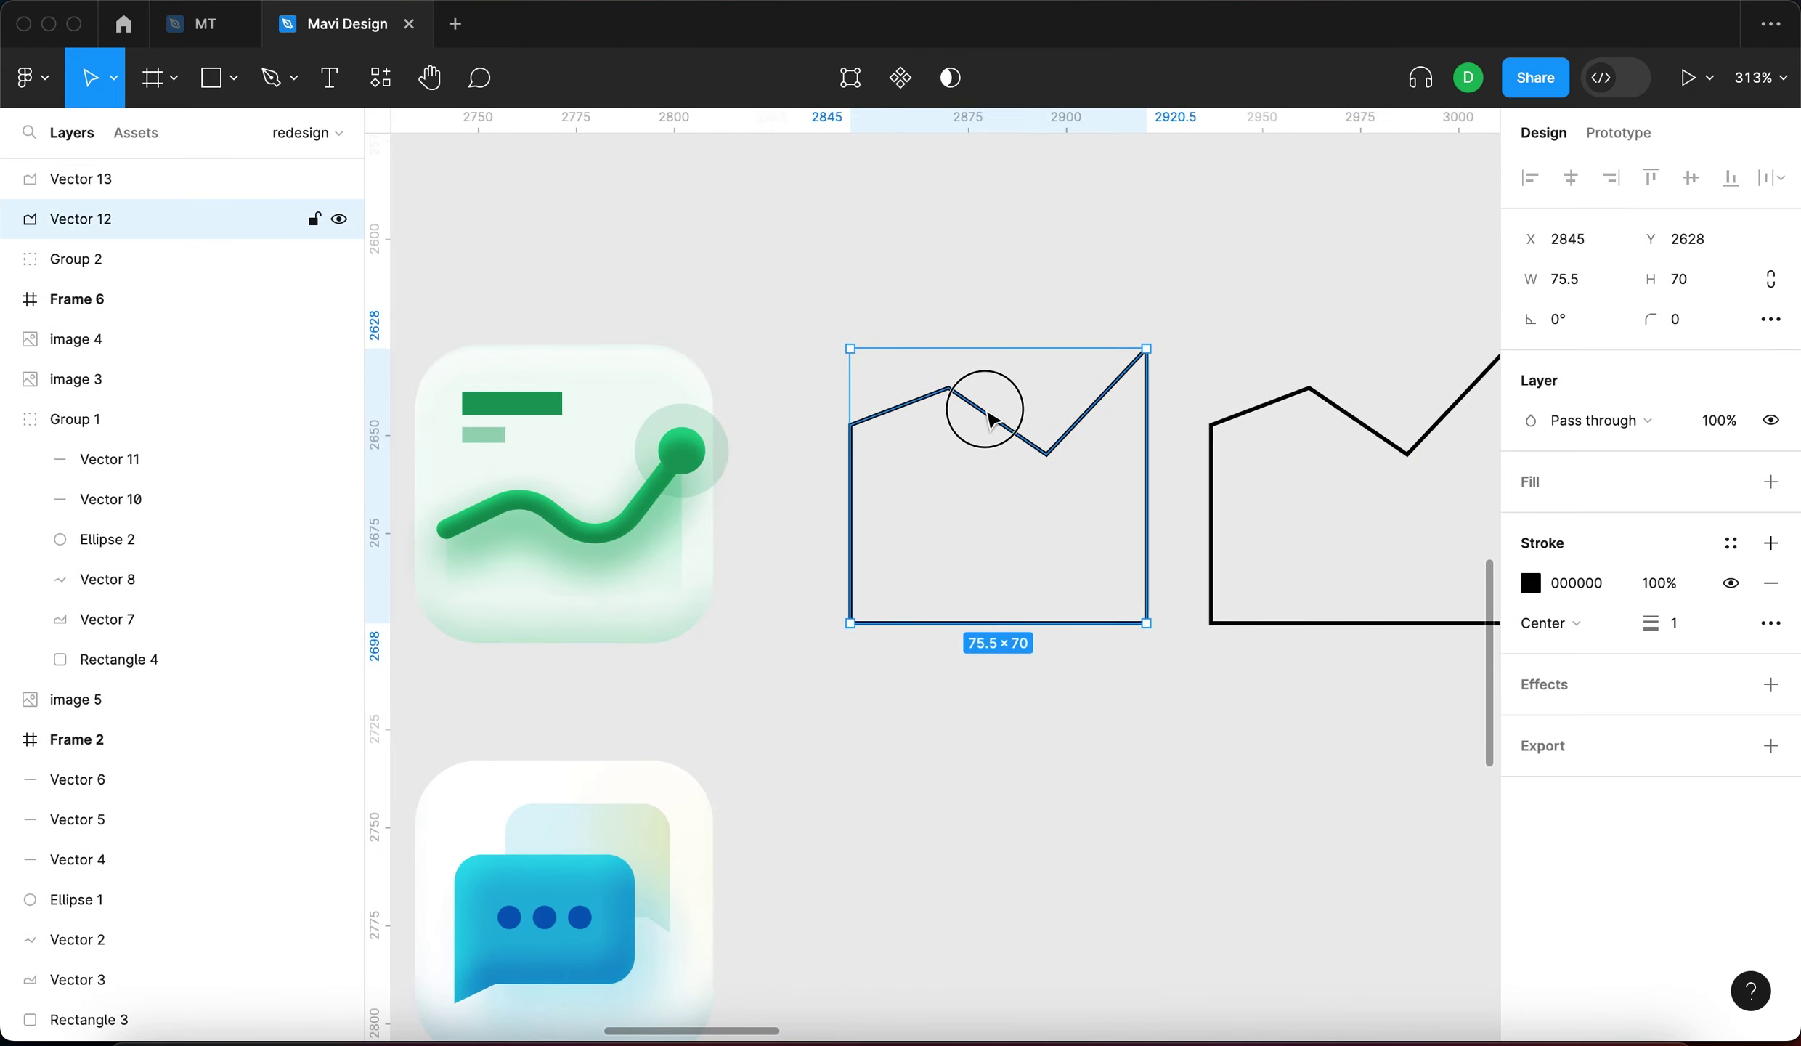
# Check the width of the redesigned icon's trend line and set both chart outlines to a width of 60
pyautogui.doubleClick(569, 524)
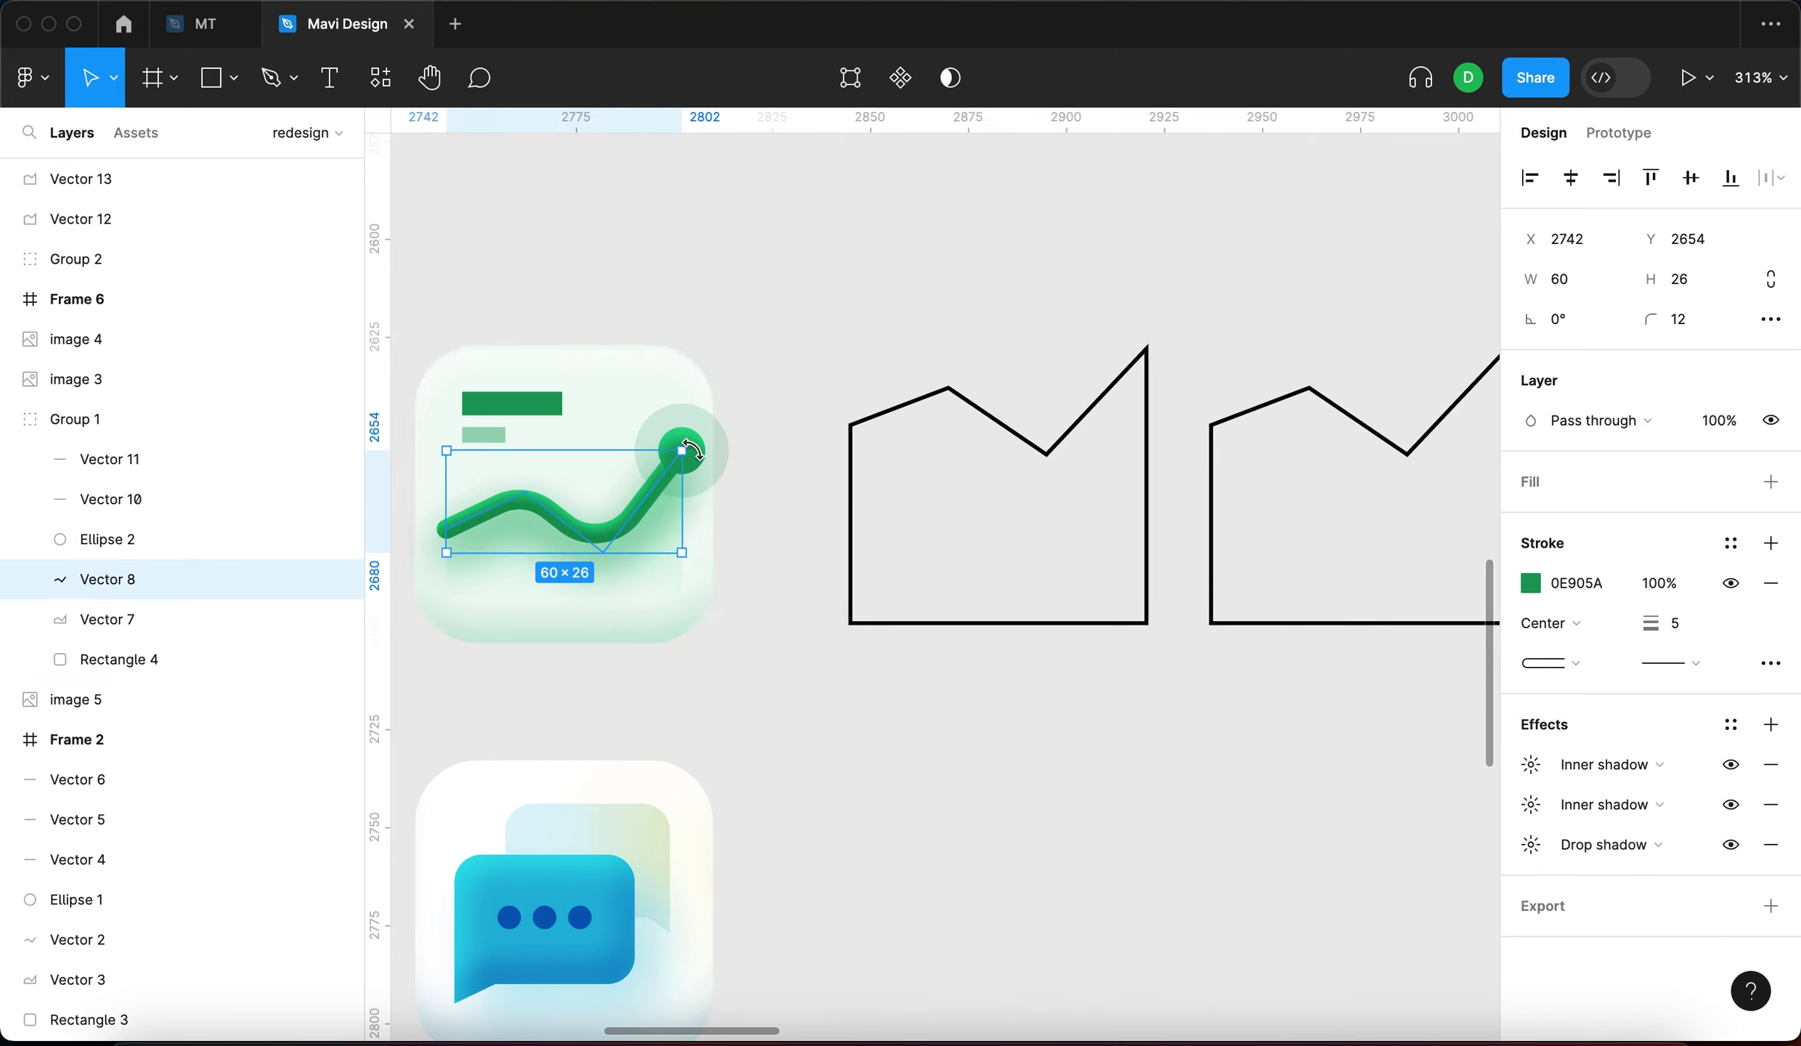
pyautogui.click(1024, 440)
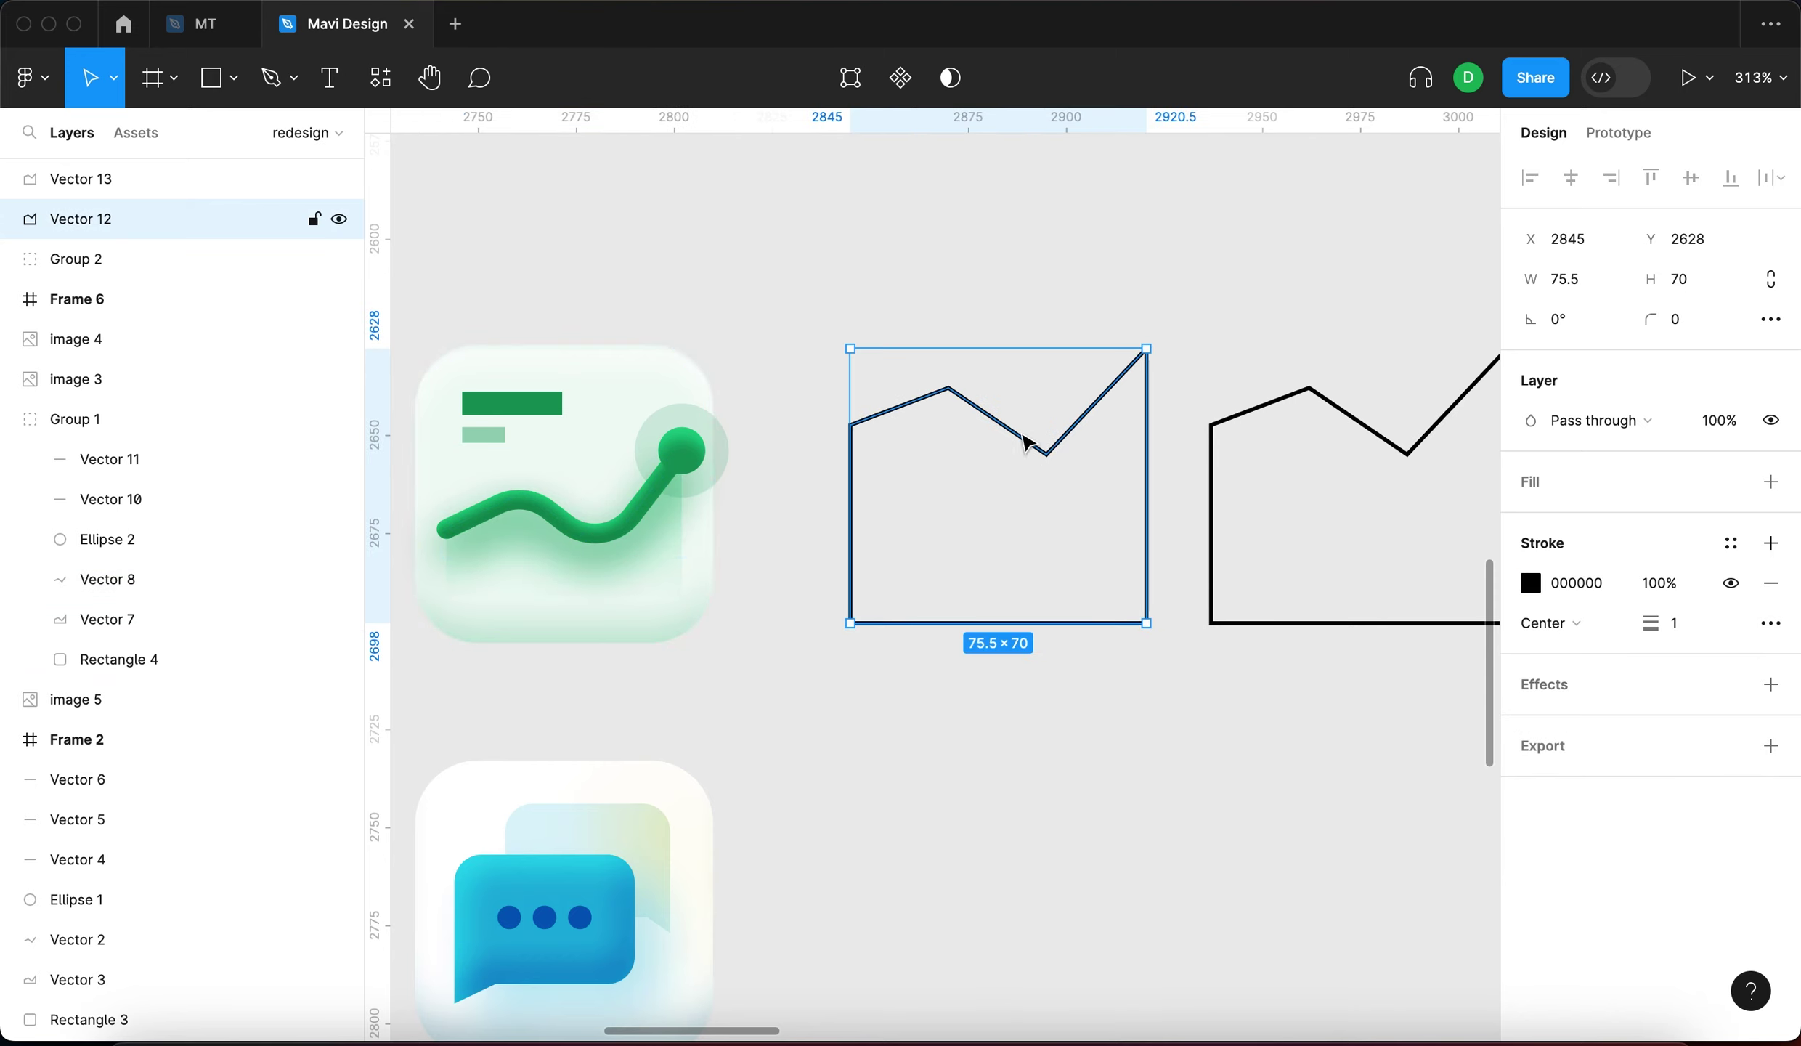
pyautogui.keyDown('shift'); pyautogui.click(1257, 423); pyautogui.keyUp('shift')
pyautogui.hscroll(5, 1090, 436)
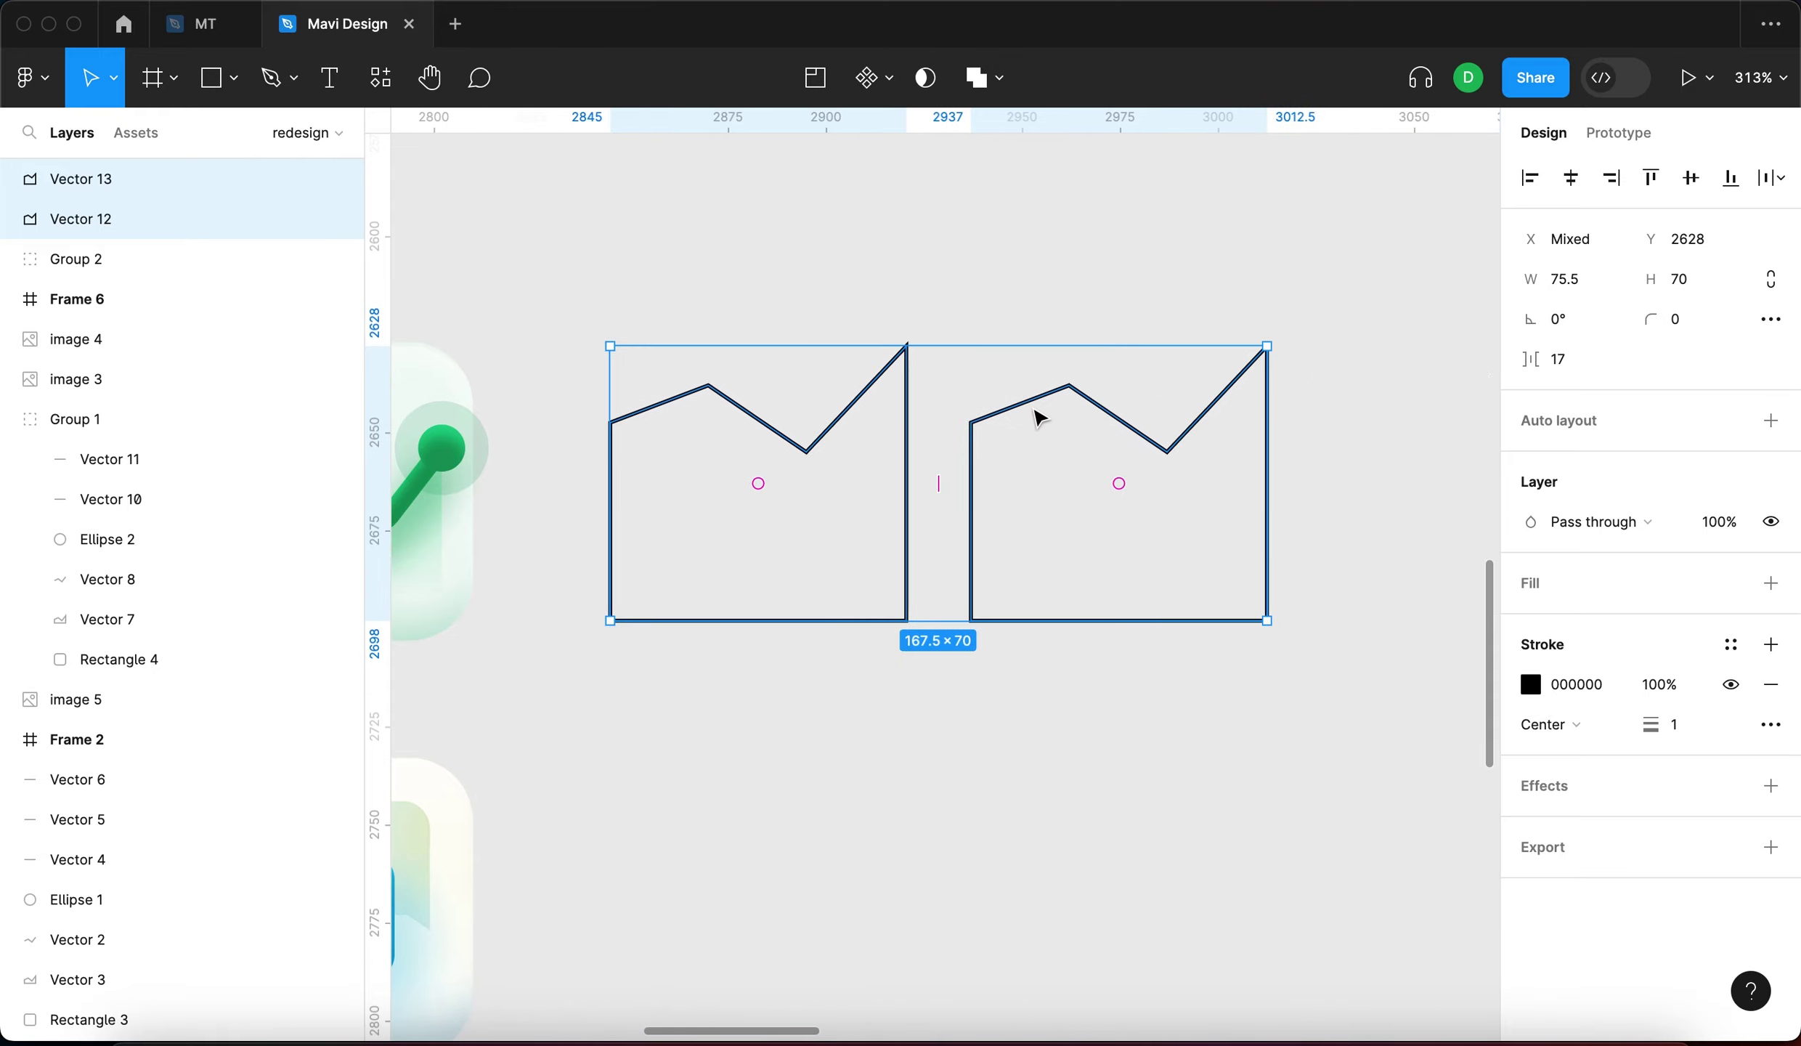
pyautogui.click(1590, 273)
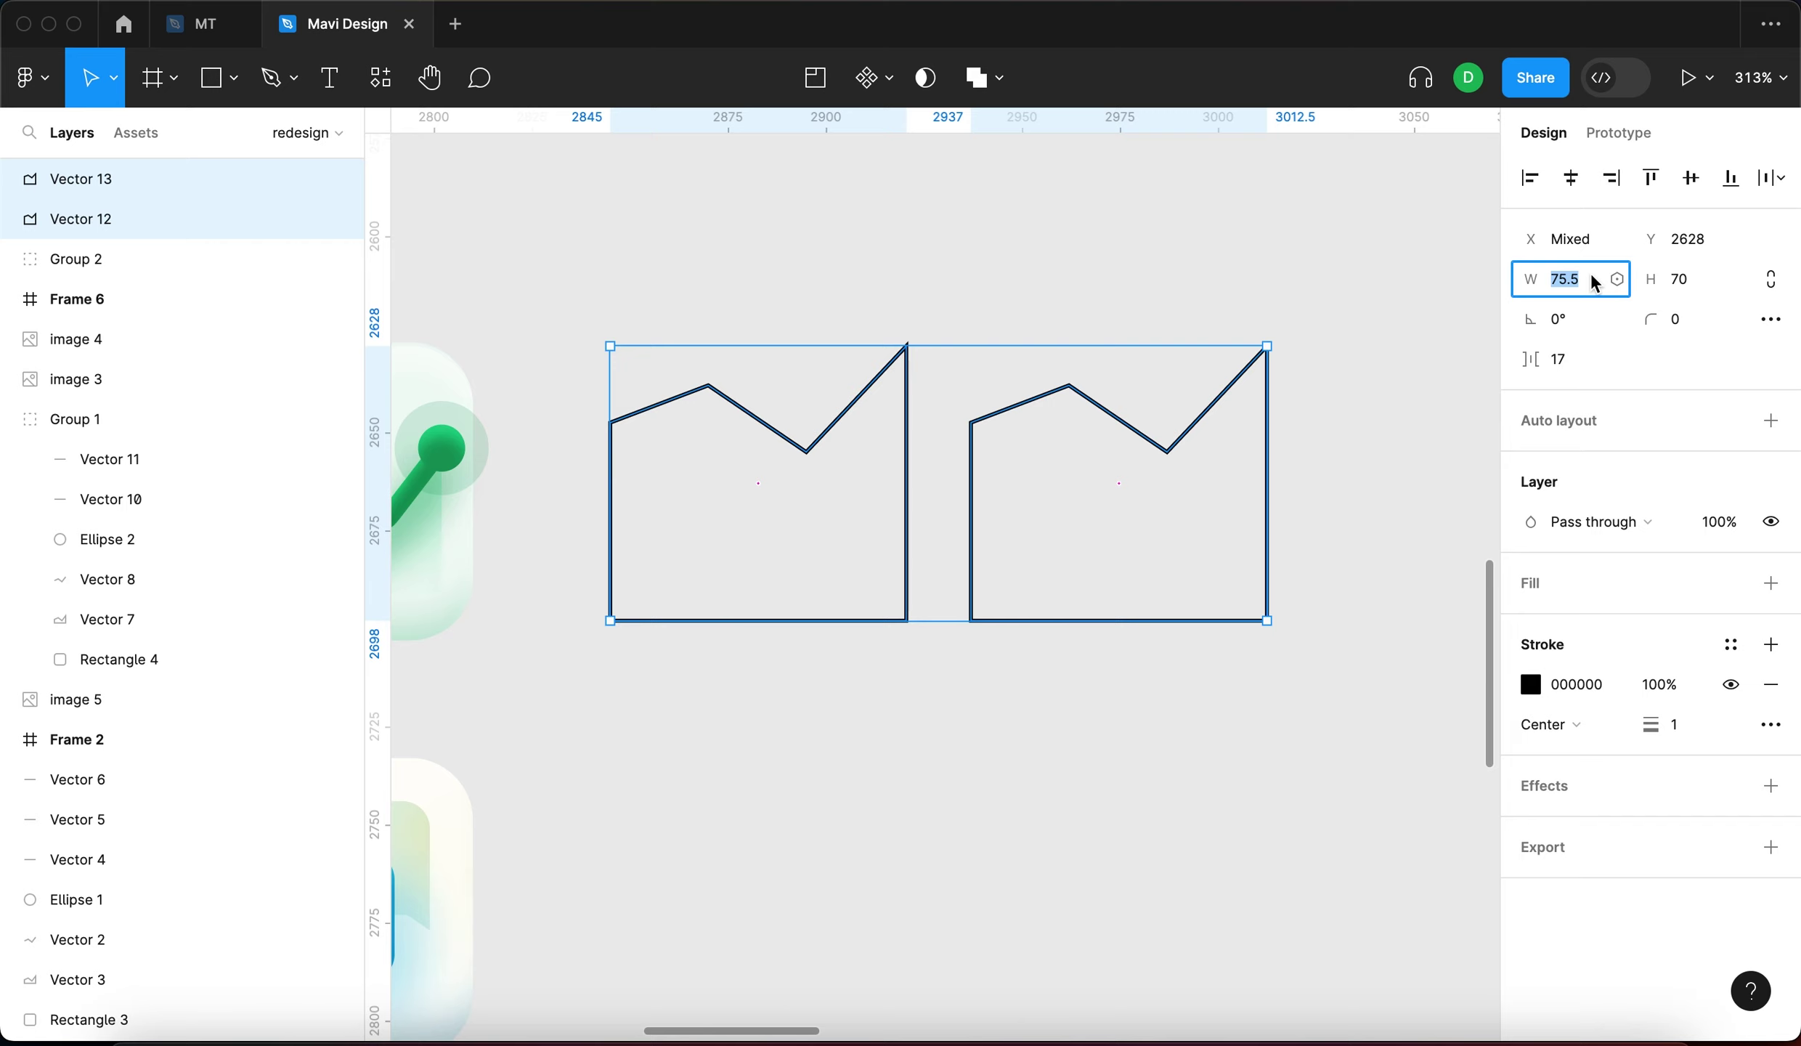
pyautogui.hscroll(-2, 1158, 400)
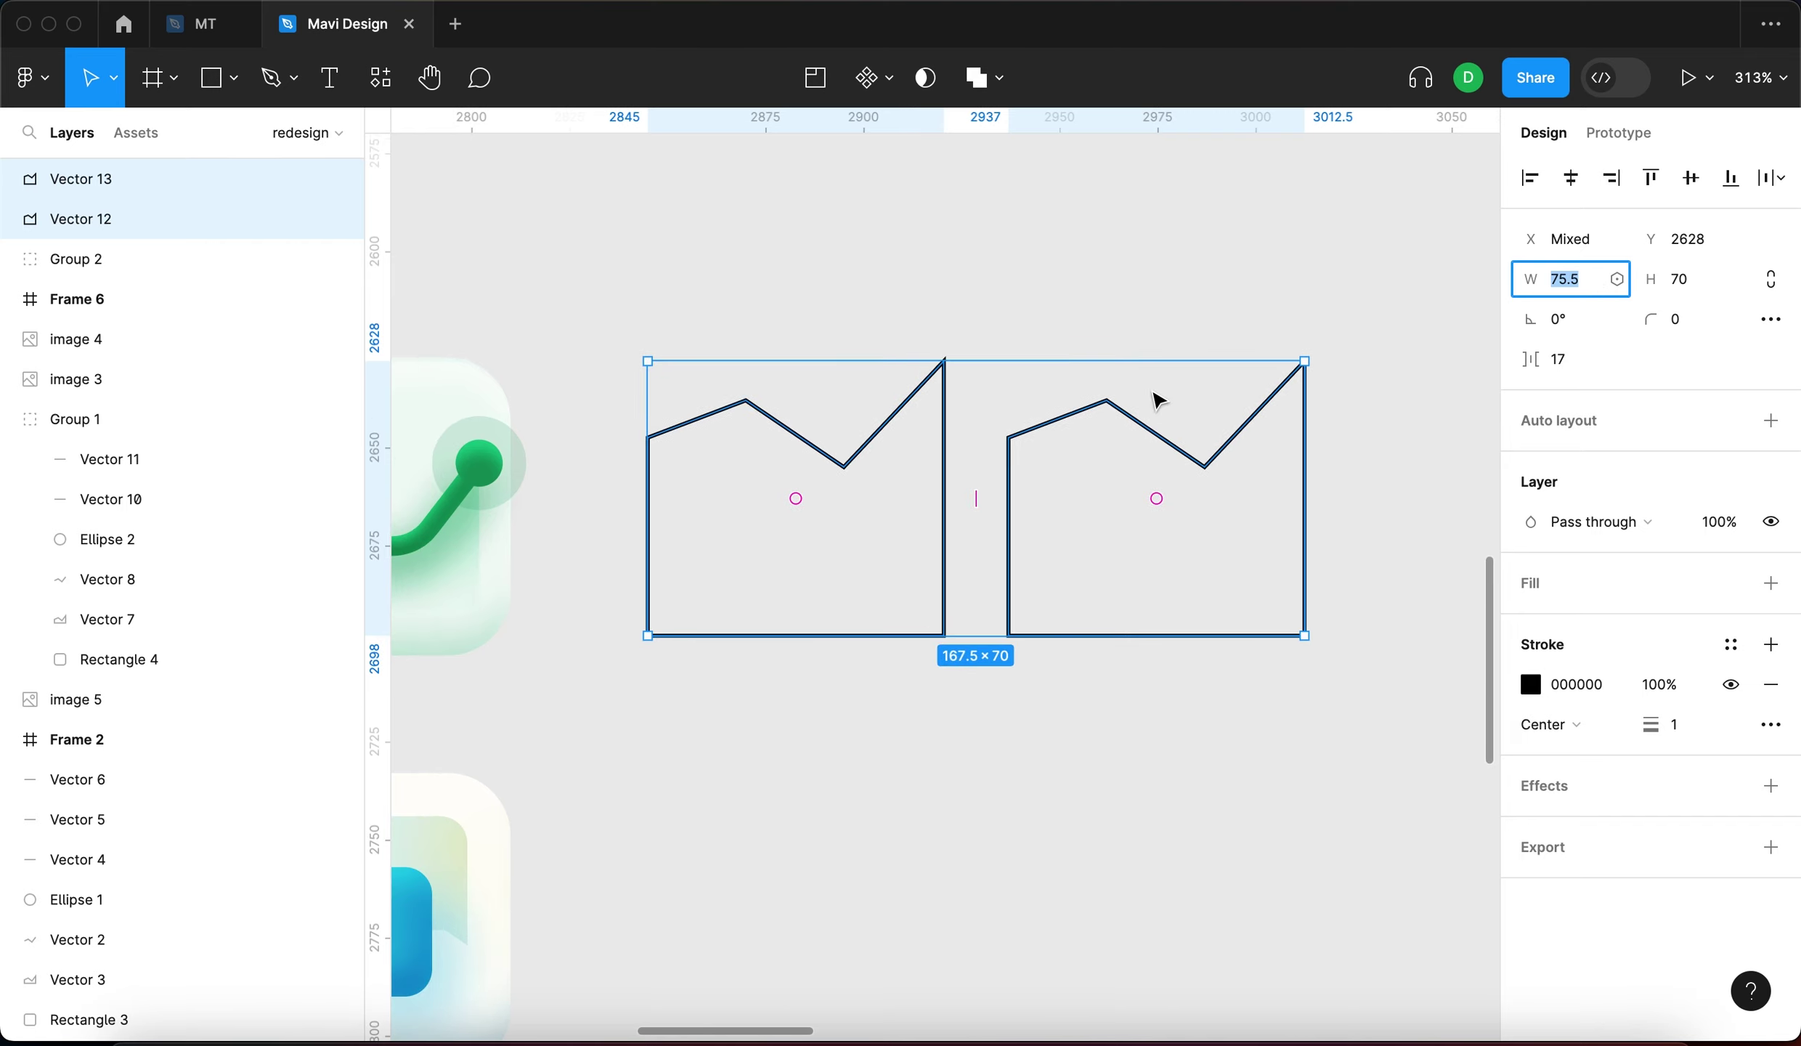
pyautogui.write('60')
pyautogui.press('Return')
pyautogui.click(949, 294)
pyautogui.hscroll(-2, 949, 294)
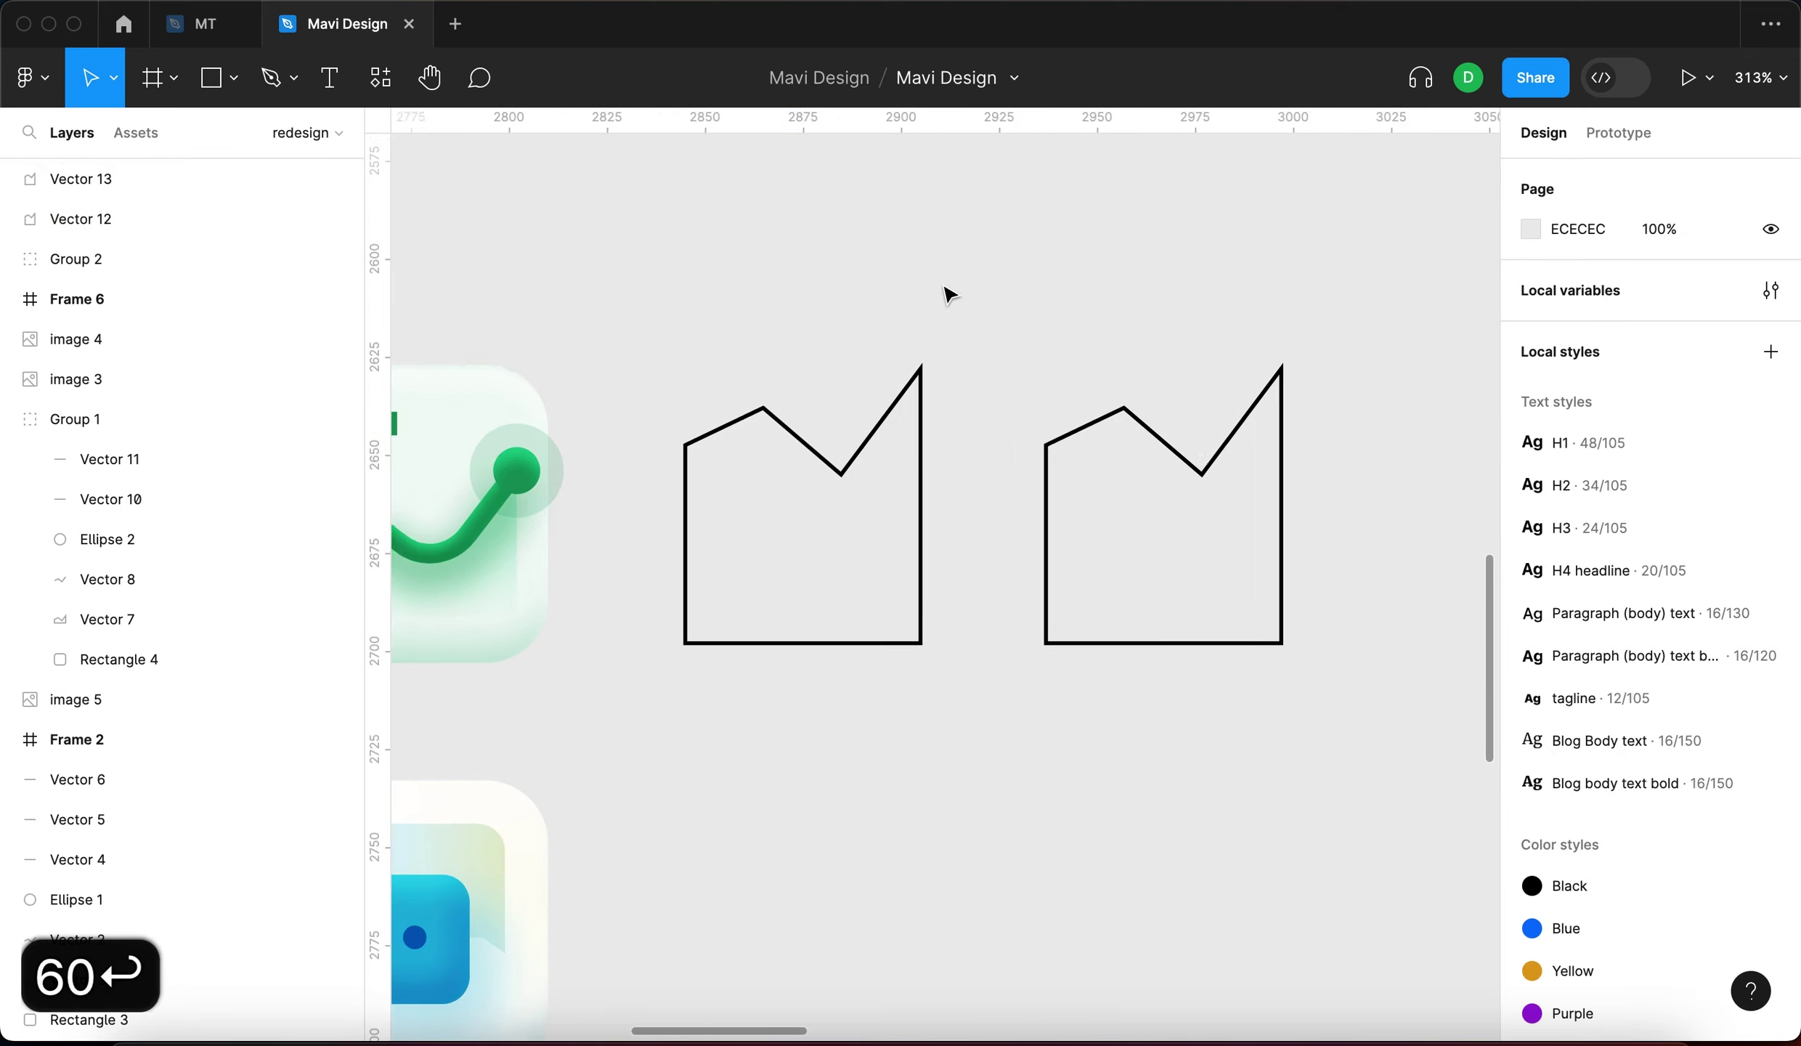
# Move the gradient area shape beneath the trend line out of the redesigned chart icon to view it, and undo the move
pyautogui.hscroll(-1, 948, 293)
pyautogui.scroll(-3, 1017, 446)
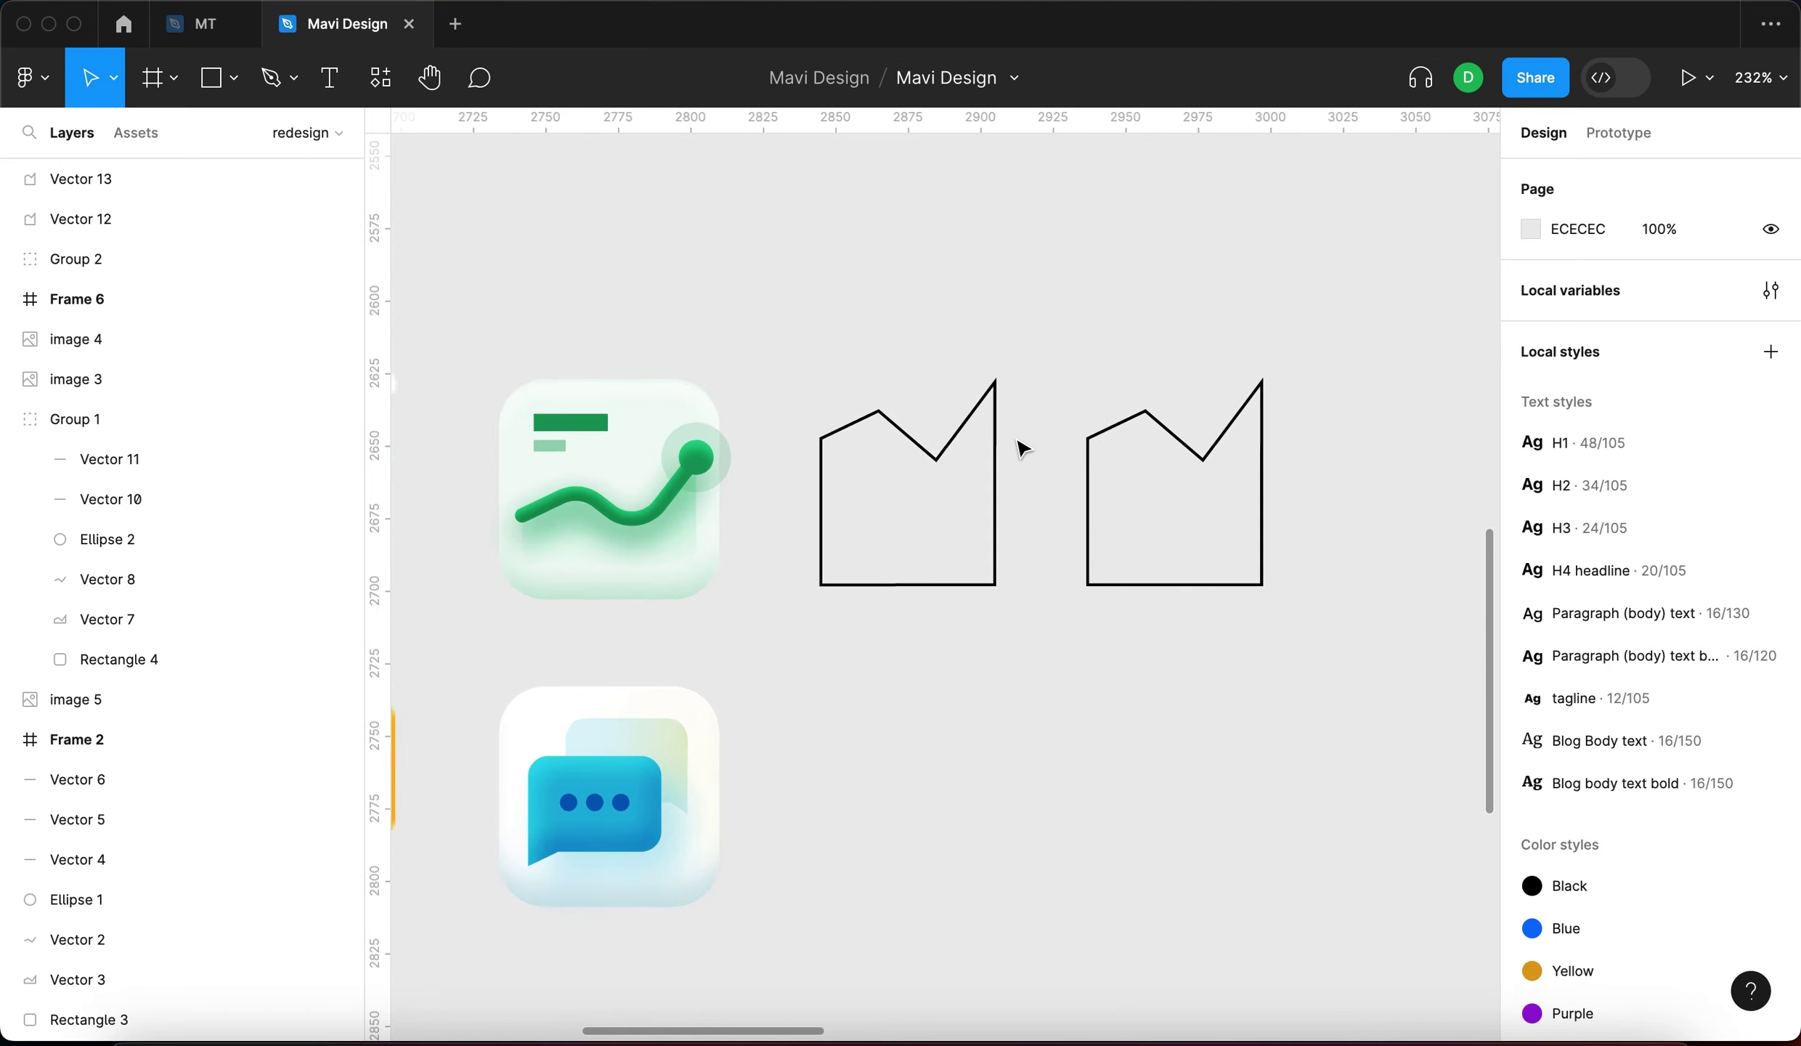
pyautogui.scroll(3, 966, 494)
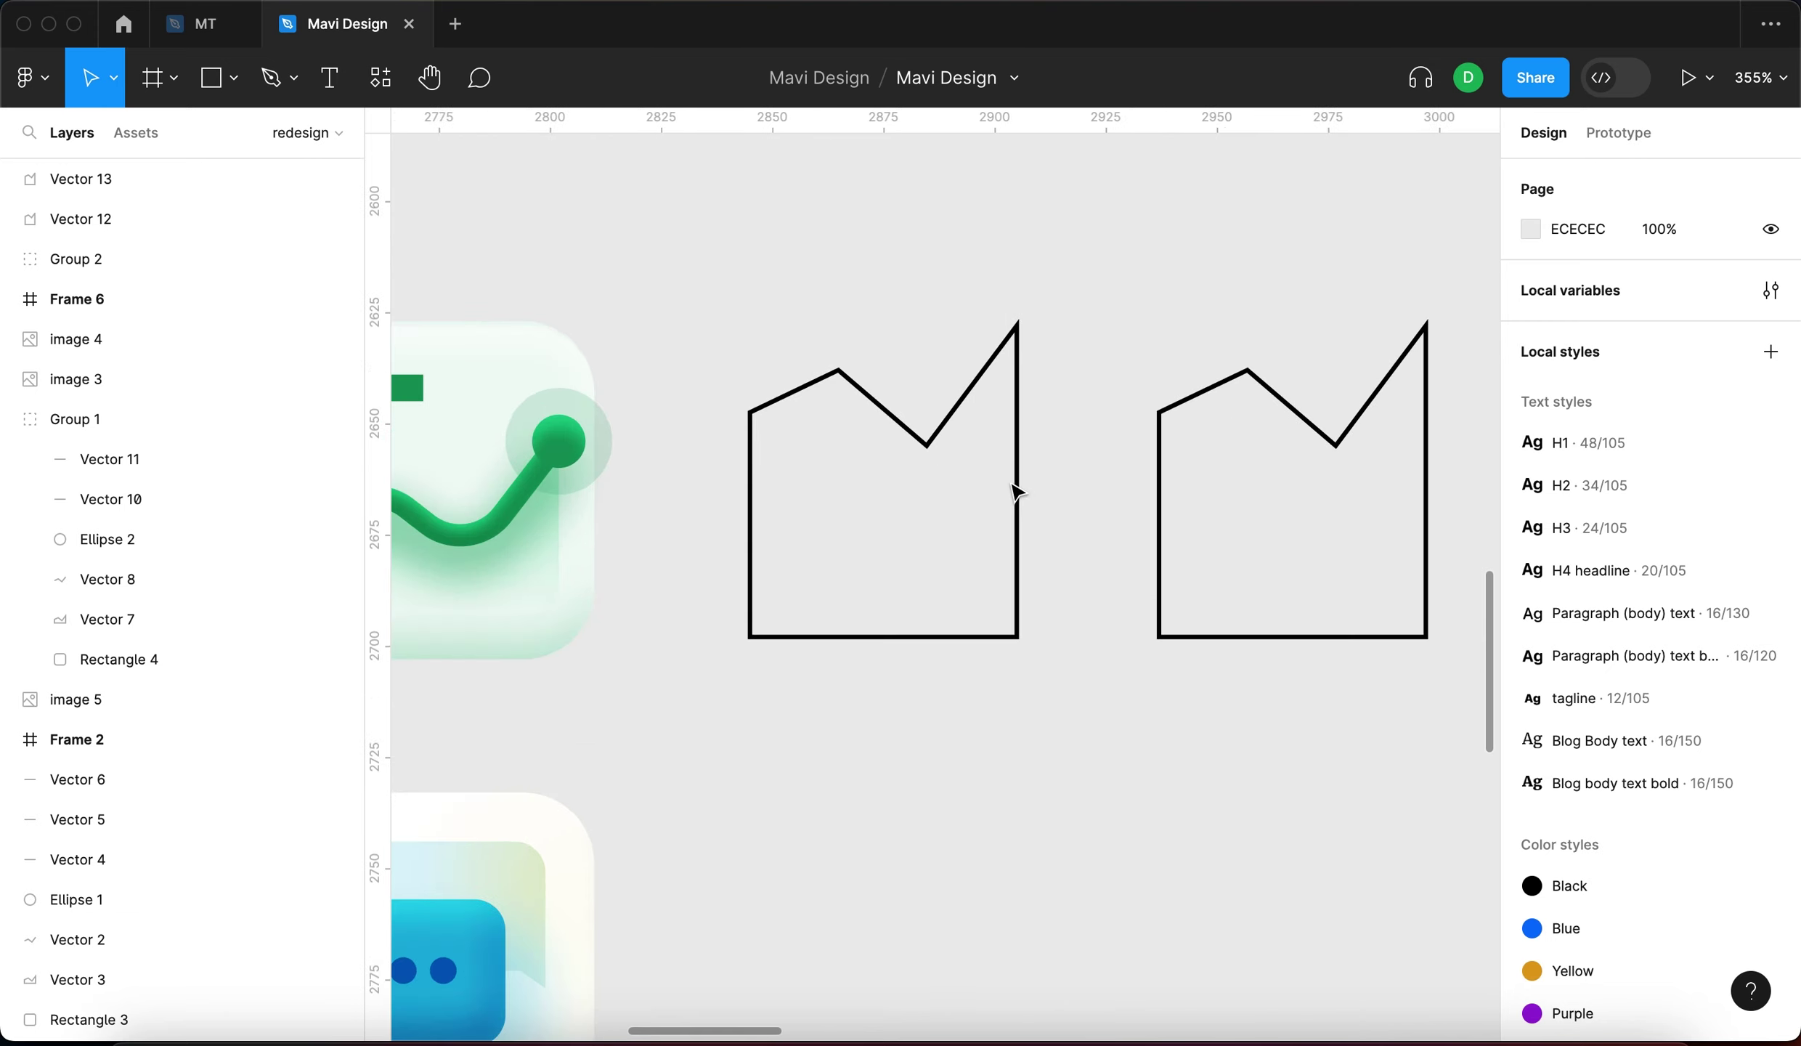
pyautogui.click(1010, 485)
pyautogui.hscroll(-3, 857, 624)
pyautogui.click(904, 580)
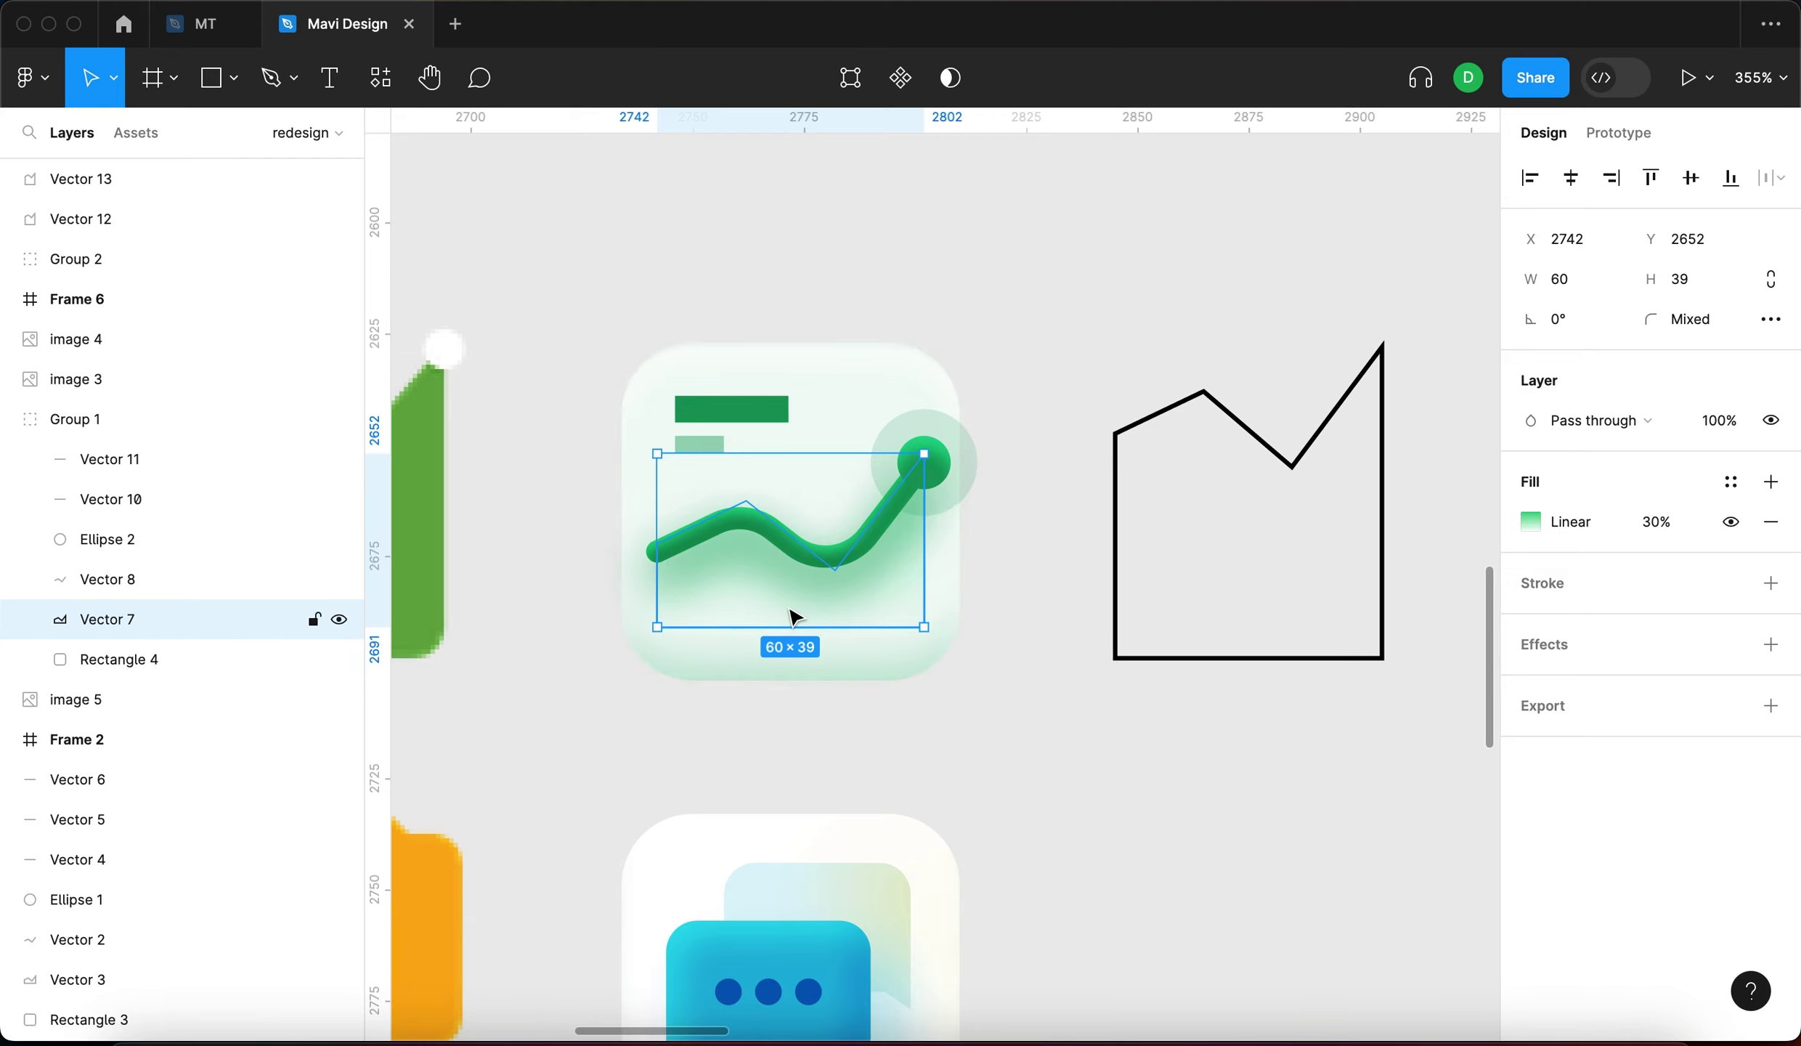
pyautogui.moveTo(776, 613); pyautogui.dragTo(1255, 885)
pyautogui.press('Escape')
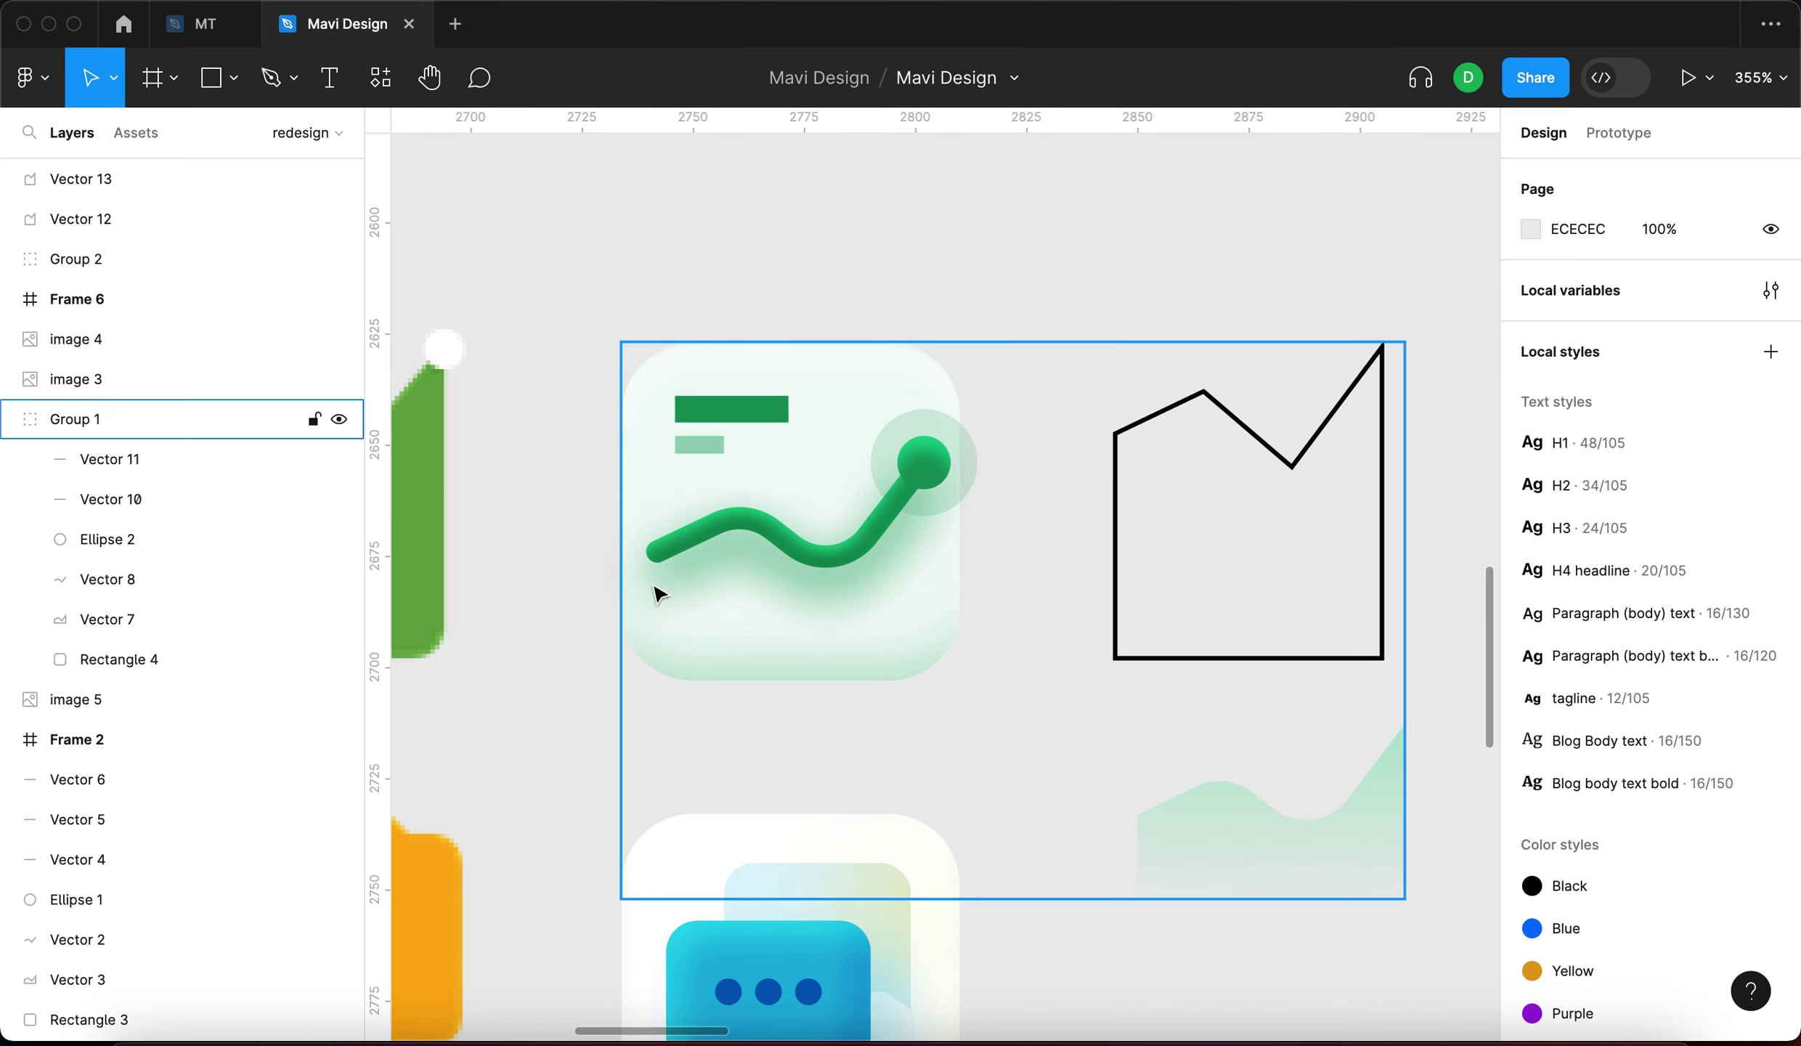
pyautogui.press('super+z')
pyautogui.press('super+z')
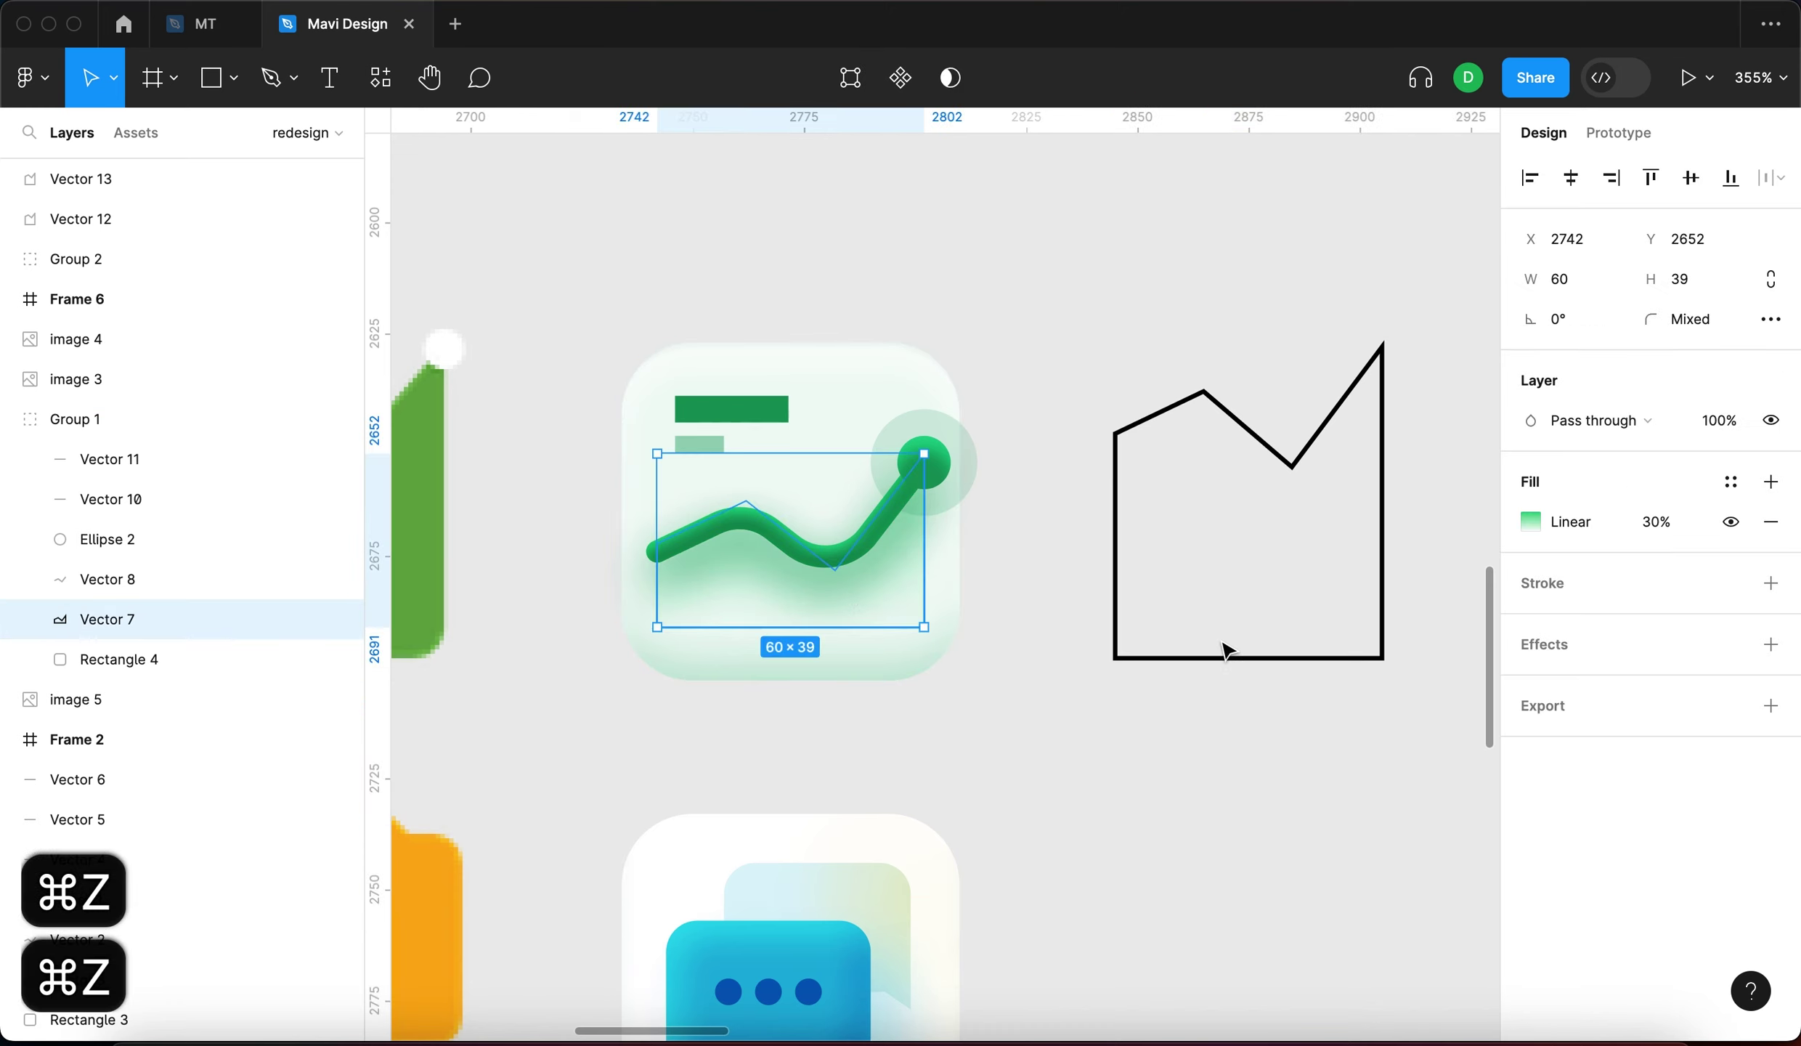
# Shorten the first chart outline by moving its two bottom points up to Y 2675
pyautogui.click(1227, 658)
pyautogui.press('Return')
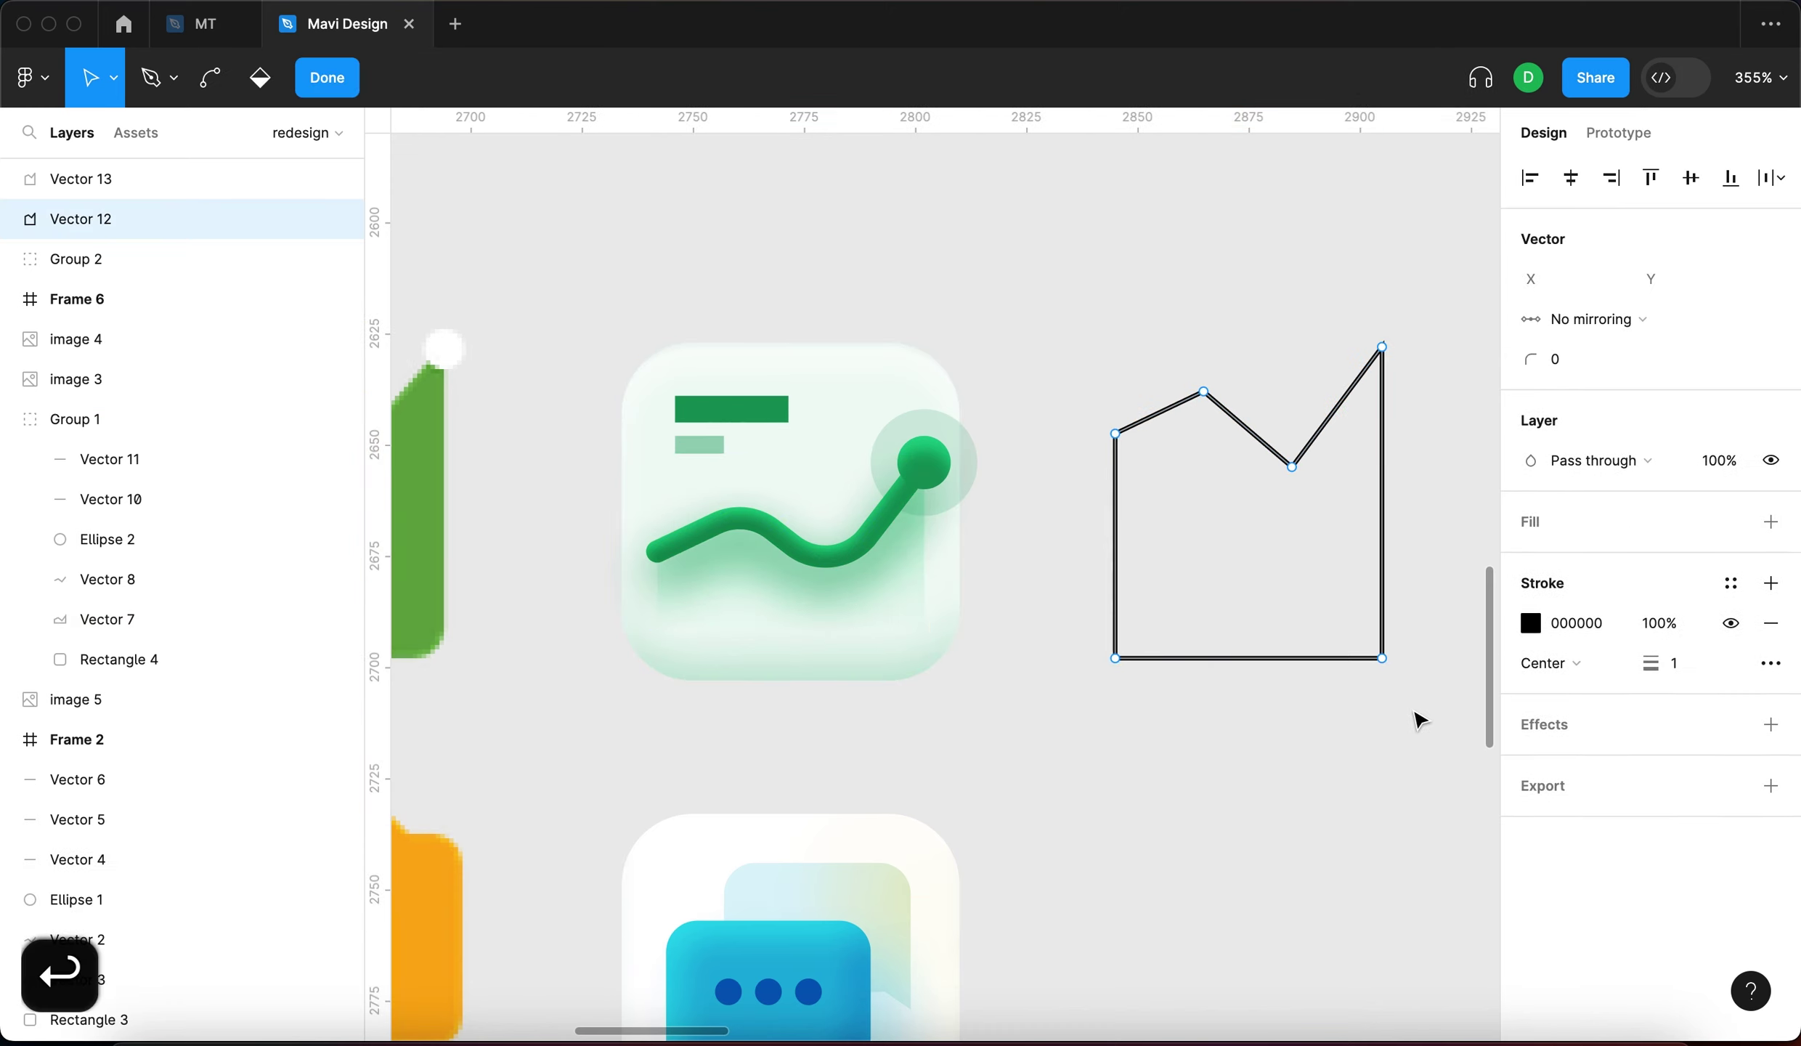
pyautogui.moveTo(1380, 696); pyautogui.dragTo(1069, 628)
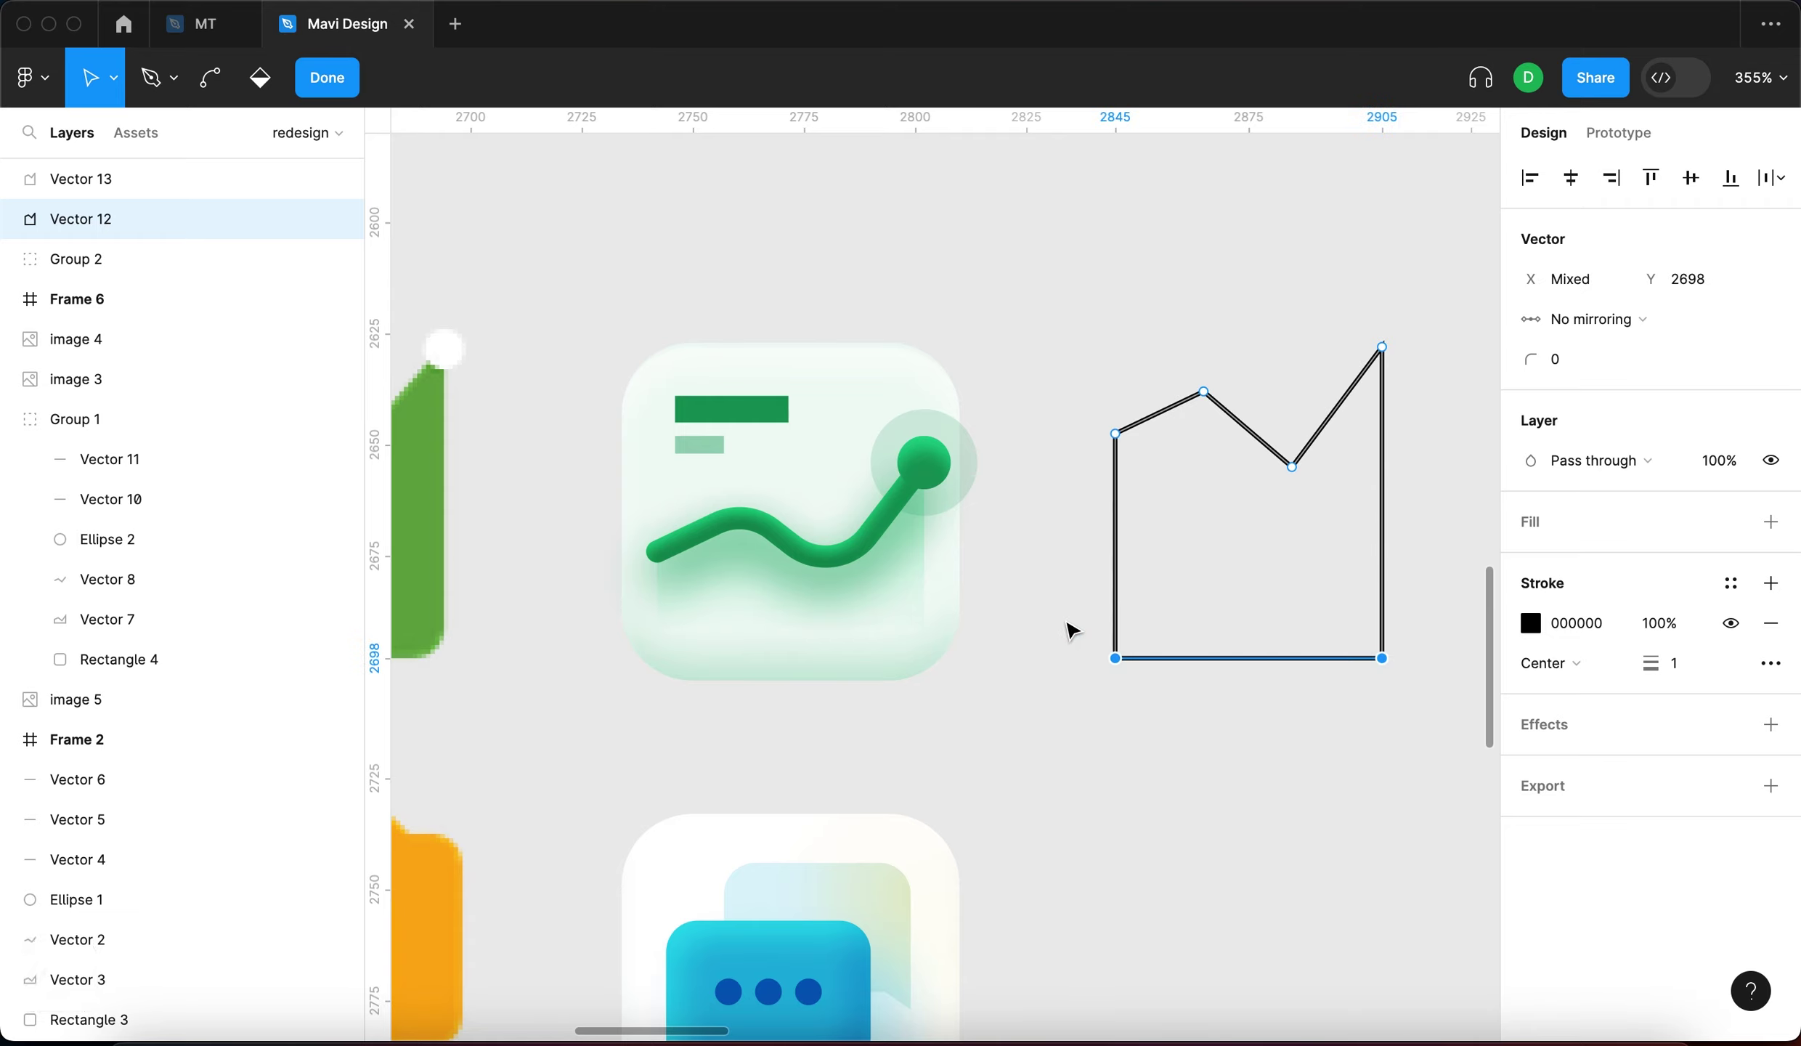
pyautogui.hotkey('shift', 'Up')
pyautogui.hotkey('shift', 'Up')
pyautogui.press('Up')
pyautogui.press('Up')
pyautogui.press('Up')
pyautogui.press('Up')
pyautogui.press('Up')
pyautogui.press('Up')
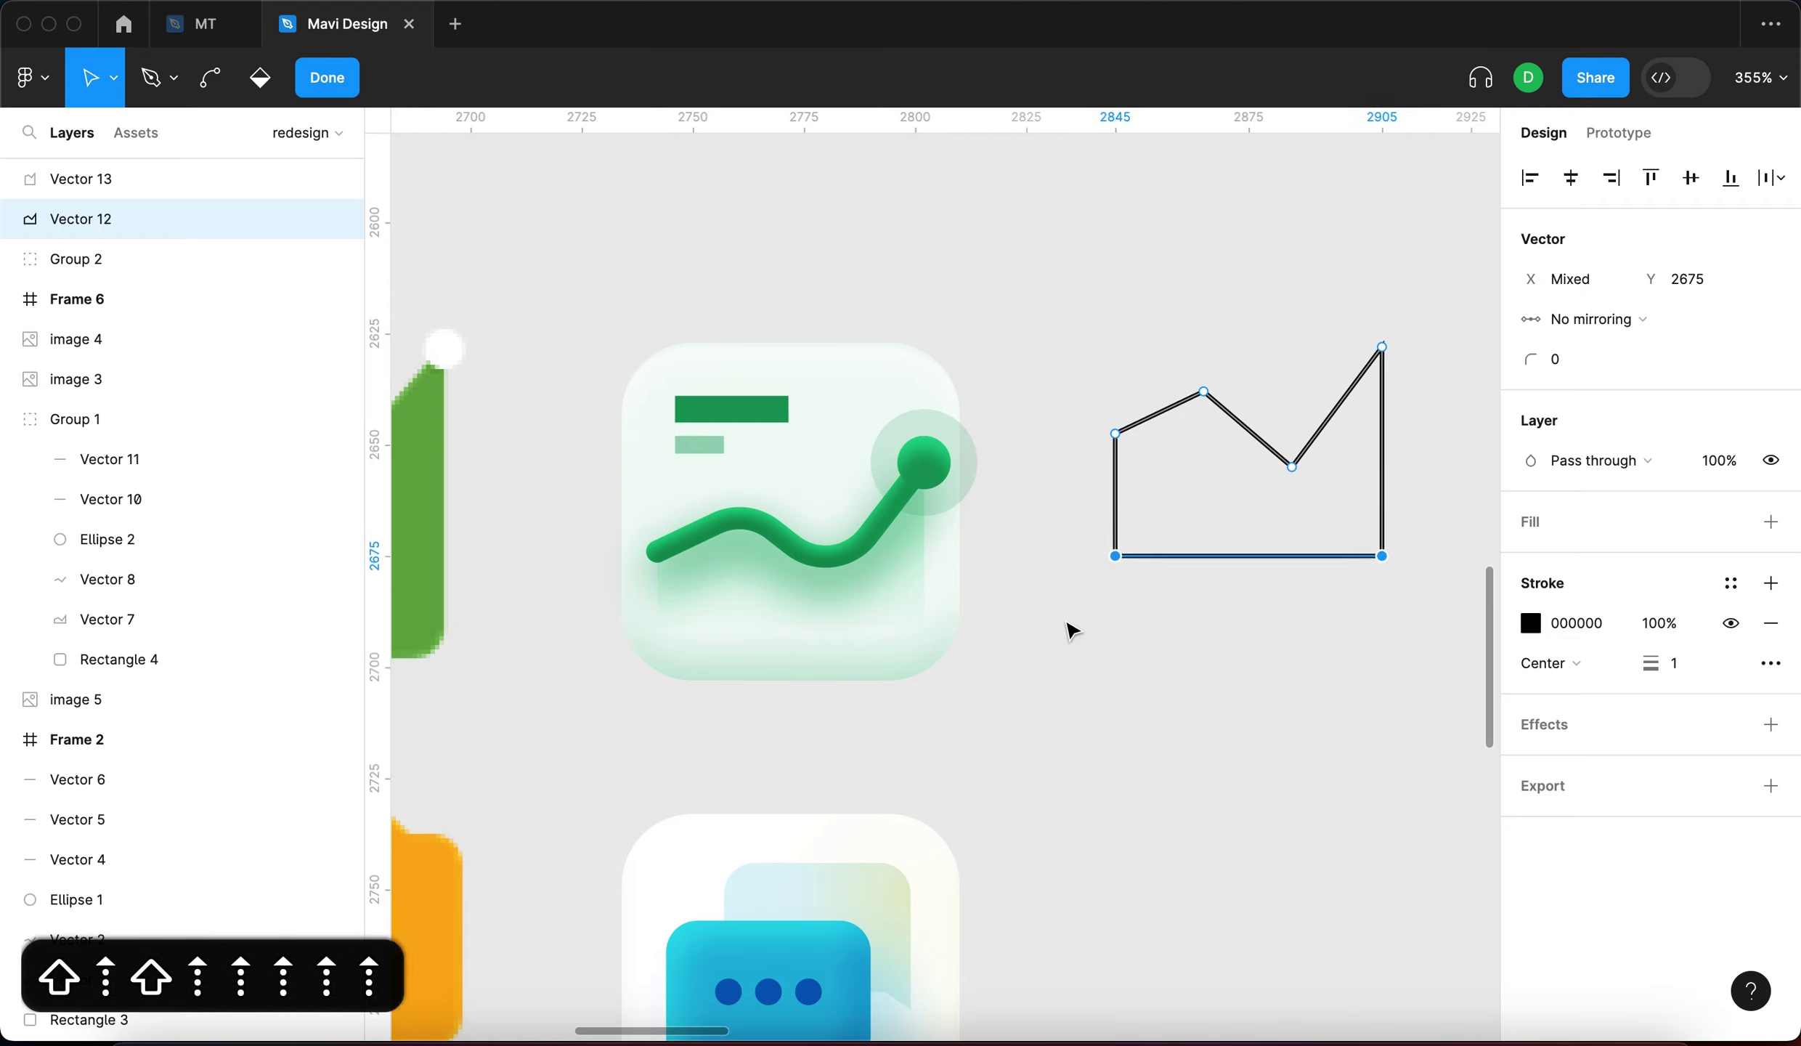
pyautogui.press('Return')
# Move the shortened outline to X 2832, Y 2650 and raise its bottom edge until the shape is 39 high
pyautogui.moveTo(1178, 539); pyautogui.dragTo(1120, 637)
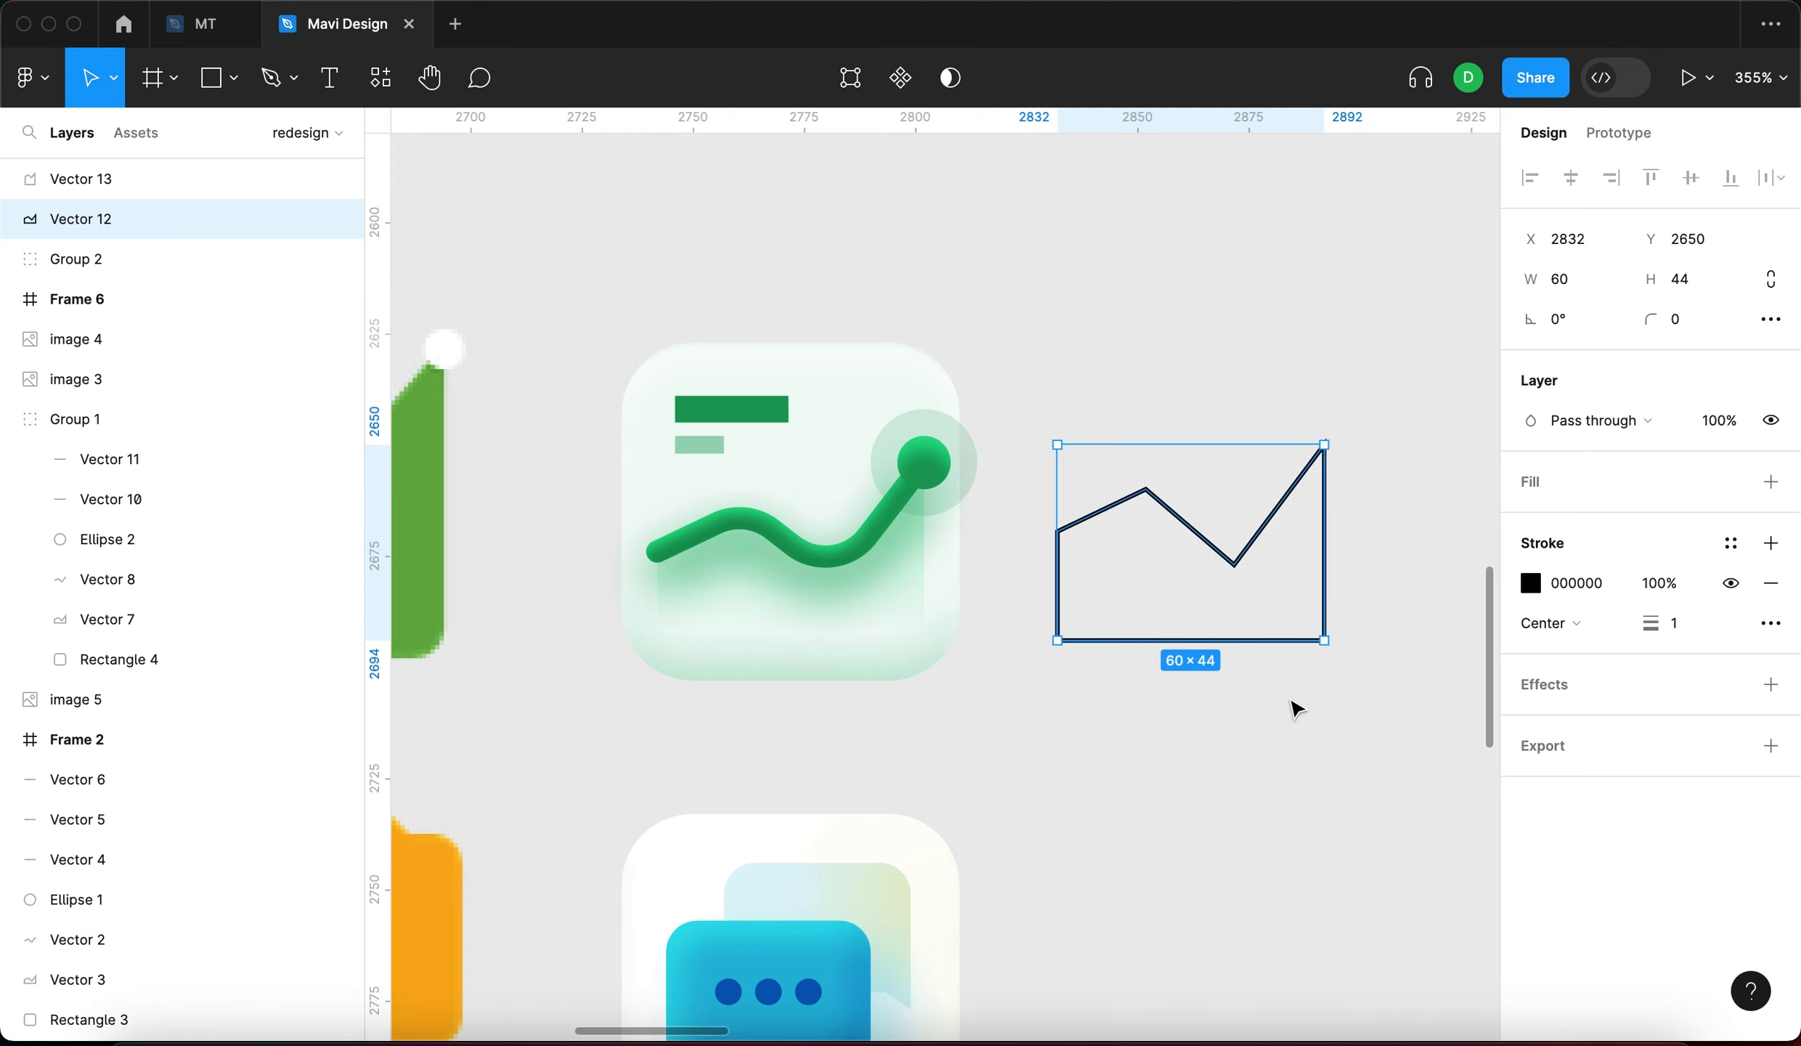
pyautogui.press('Return')
pyautogui.moveTo(1366, 690); pyautogui.dragTo(993, 607)
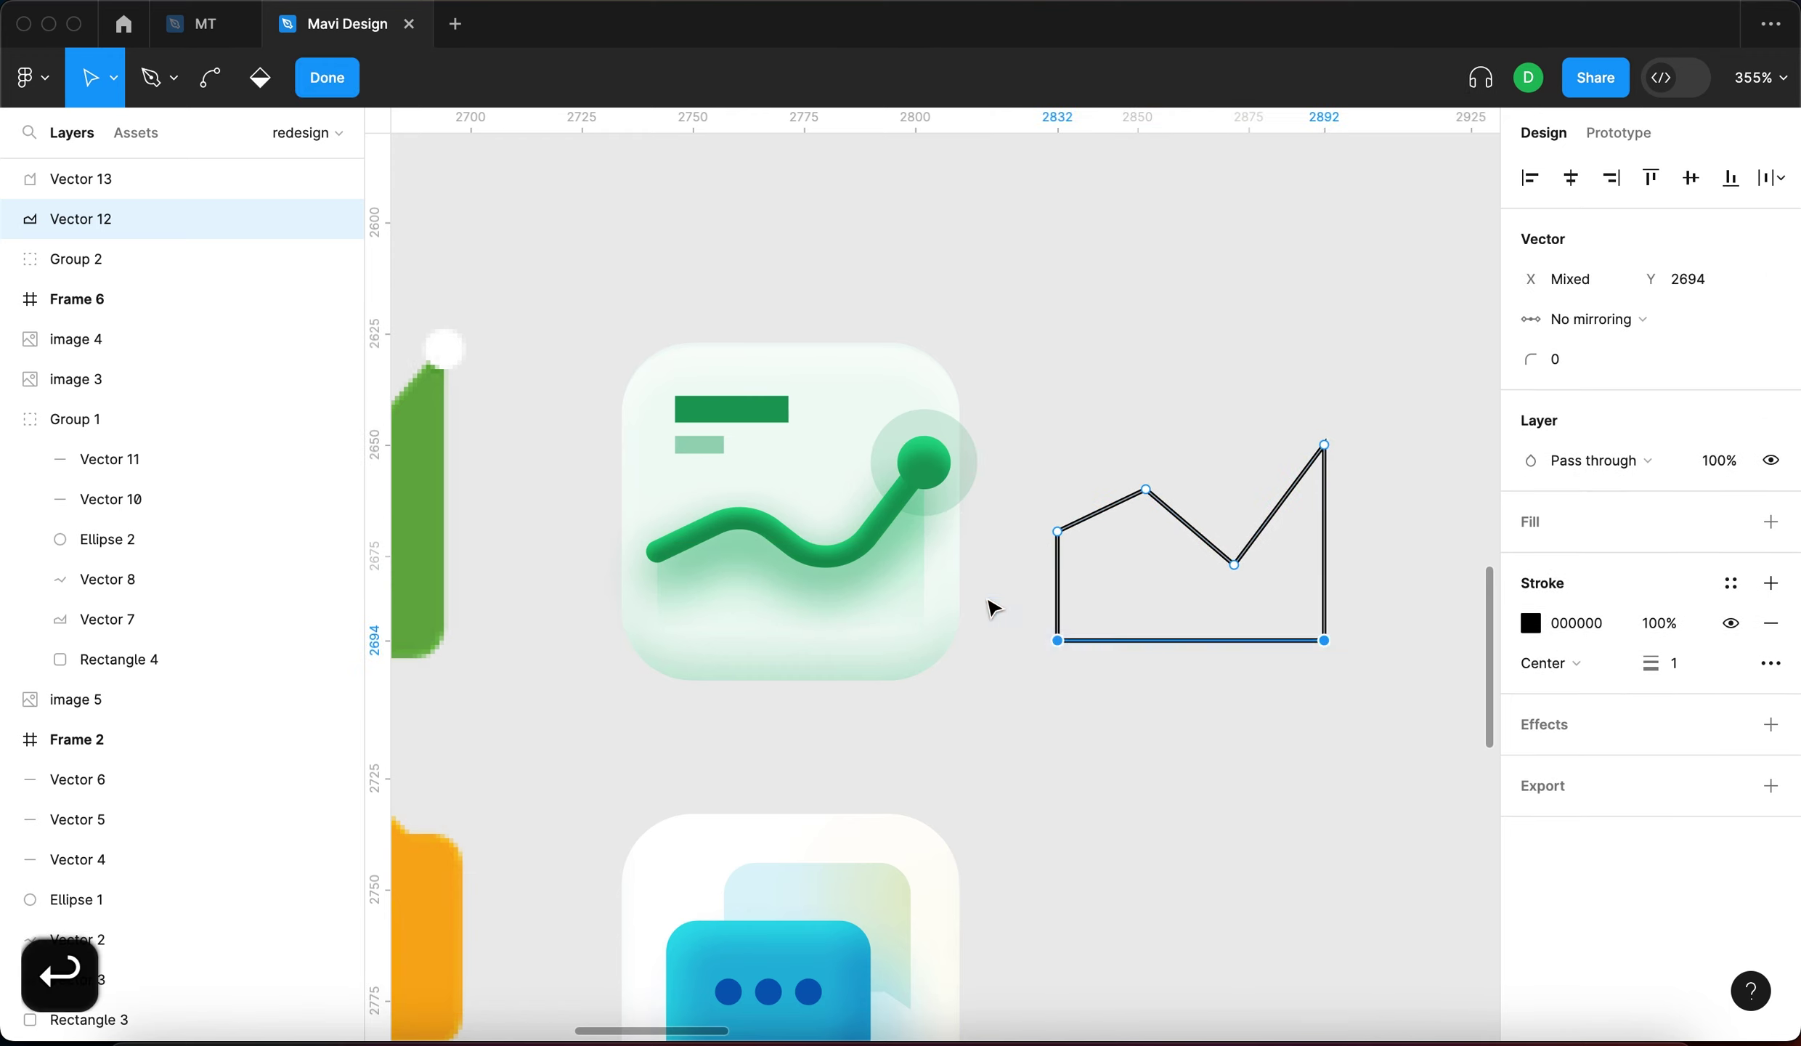
pyautogui.press('Up')
pyautogui.press('Up')
pyautogui.press('Up')
pyautogui.press('Up')
pyautogui.press('Return')
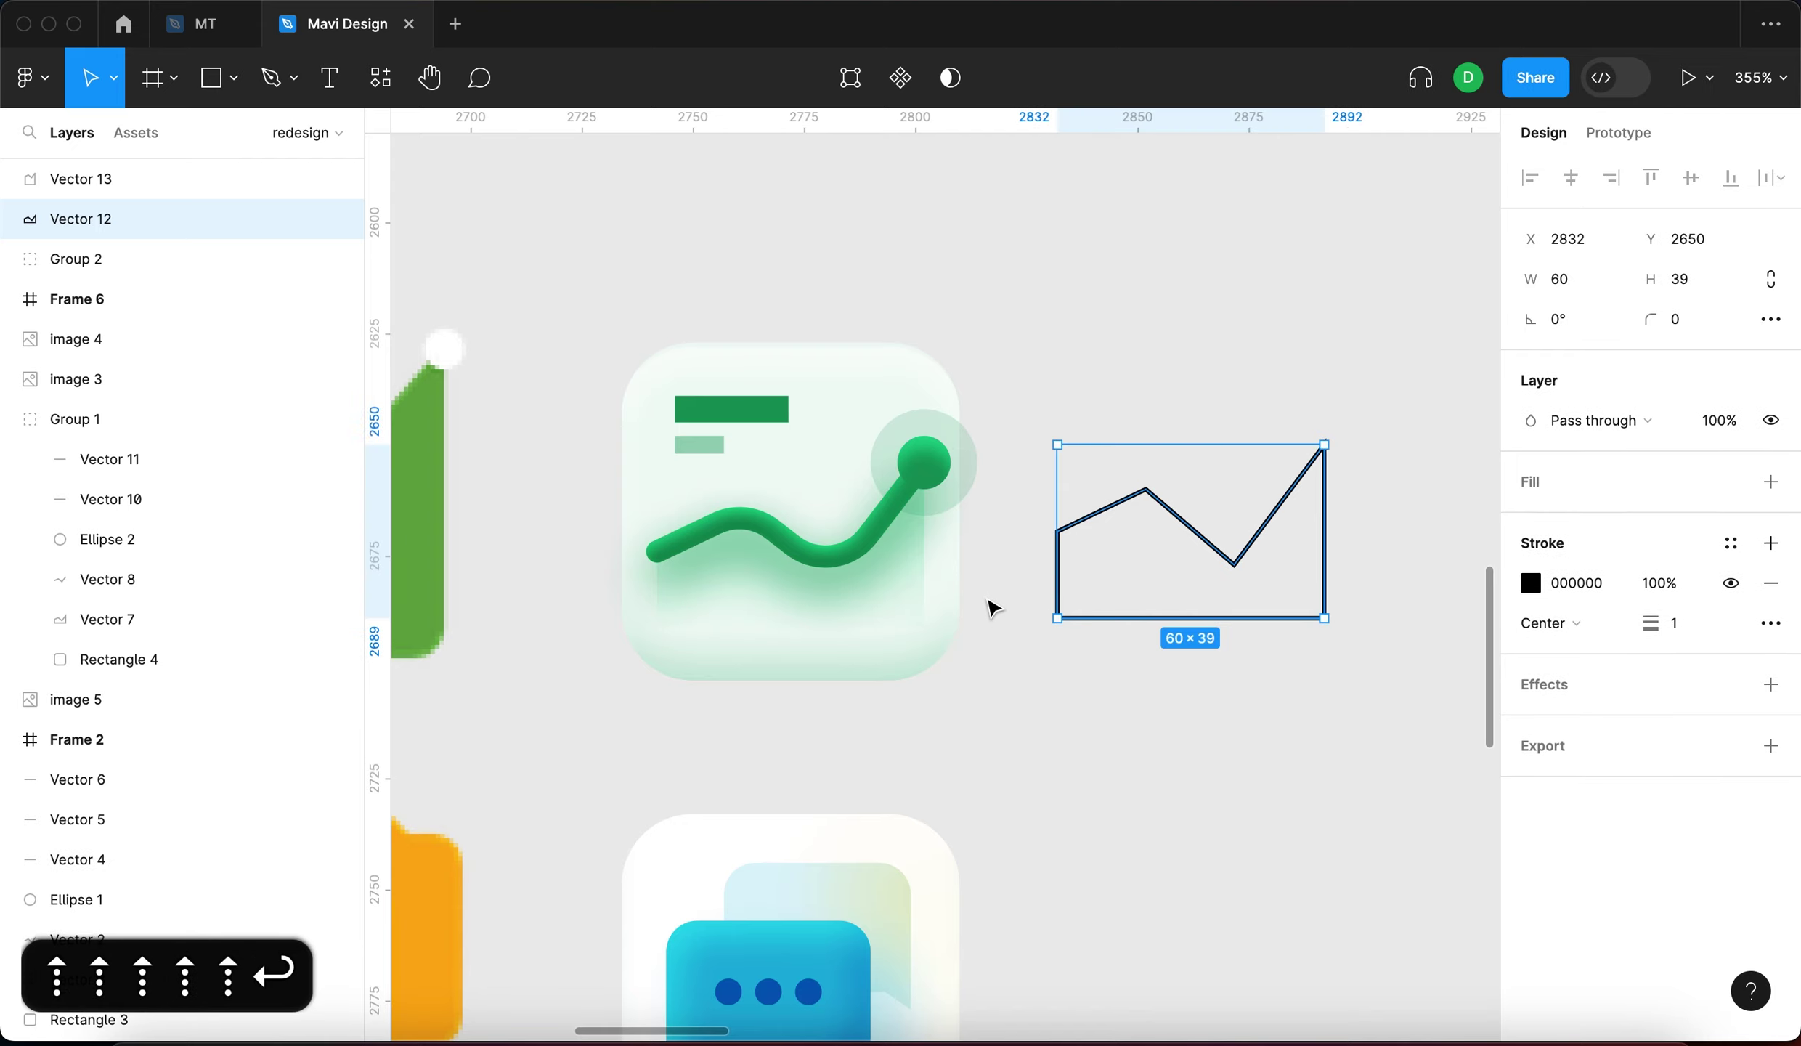
# Compare the traced outline's size with the gradient area shape inside the redesigned chart icon
pyautogui.click(795, 621)
pyautogui.click(796, 621)
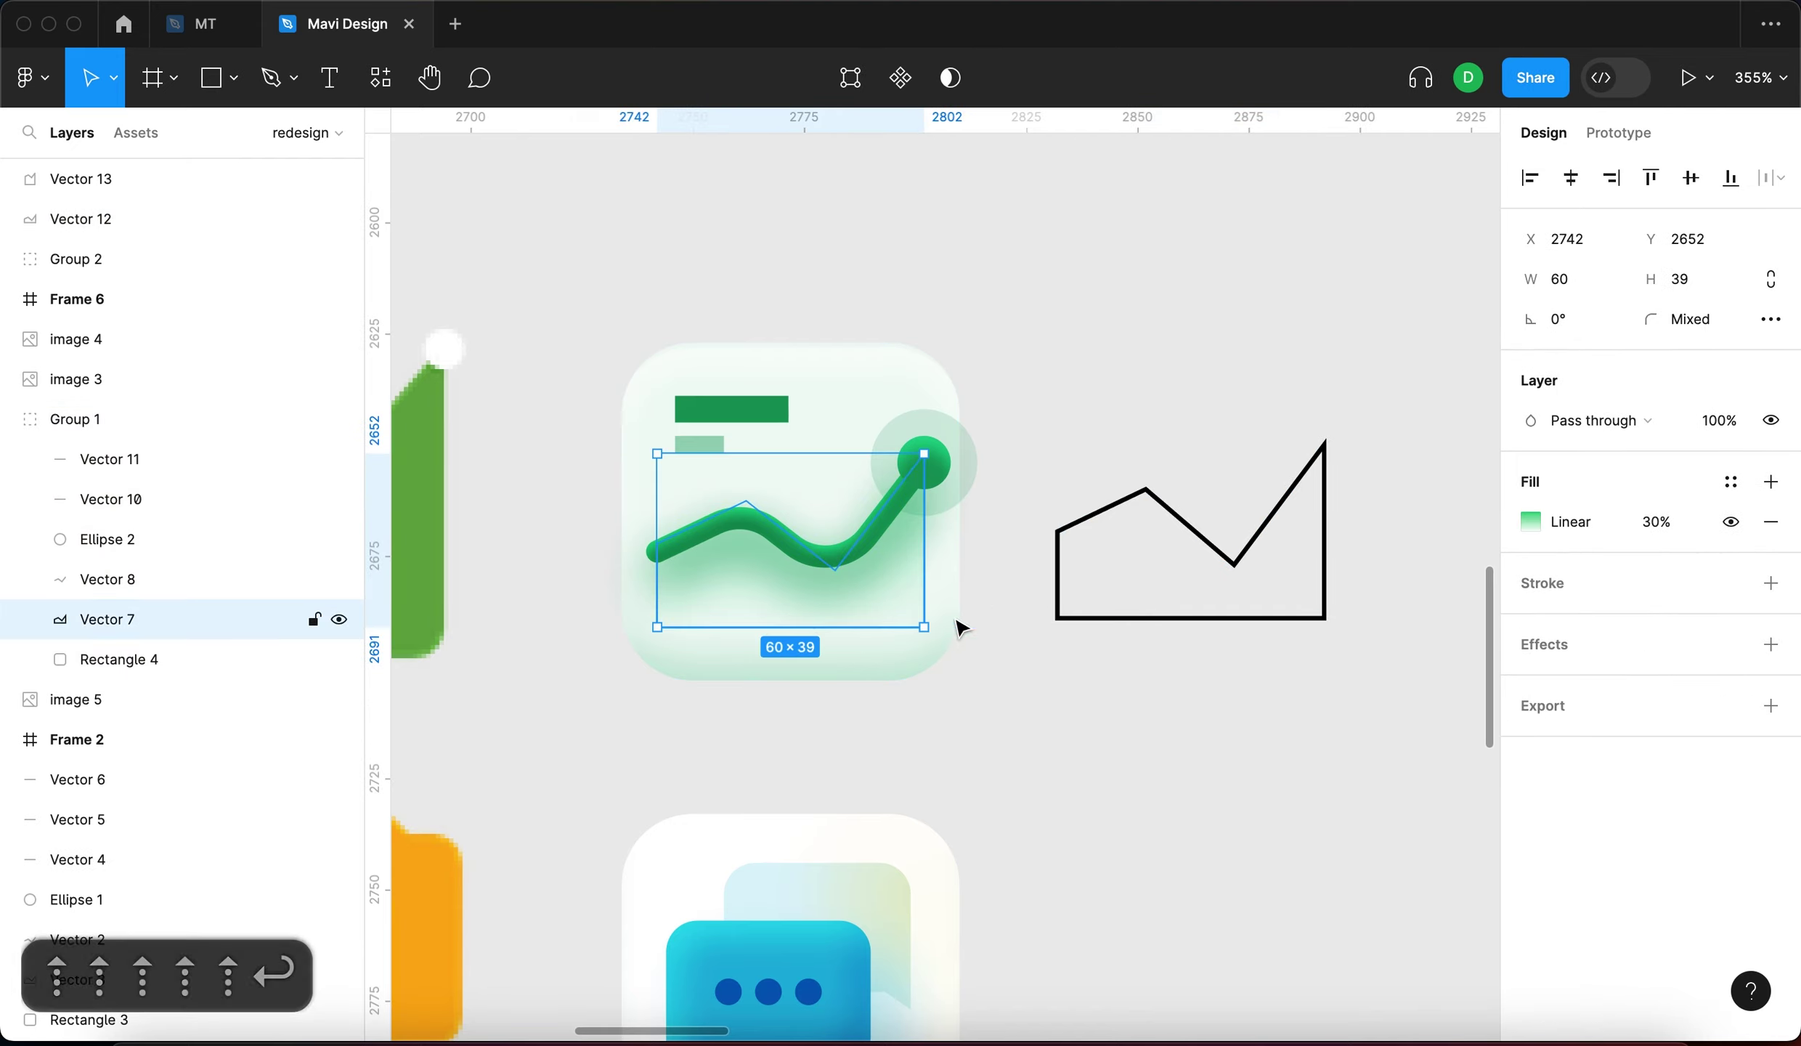
pyautogui.click(1105, 505)
pyautogui.click(884, 572)
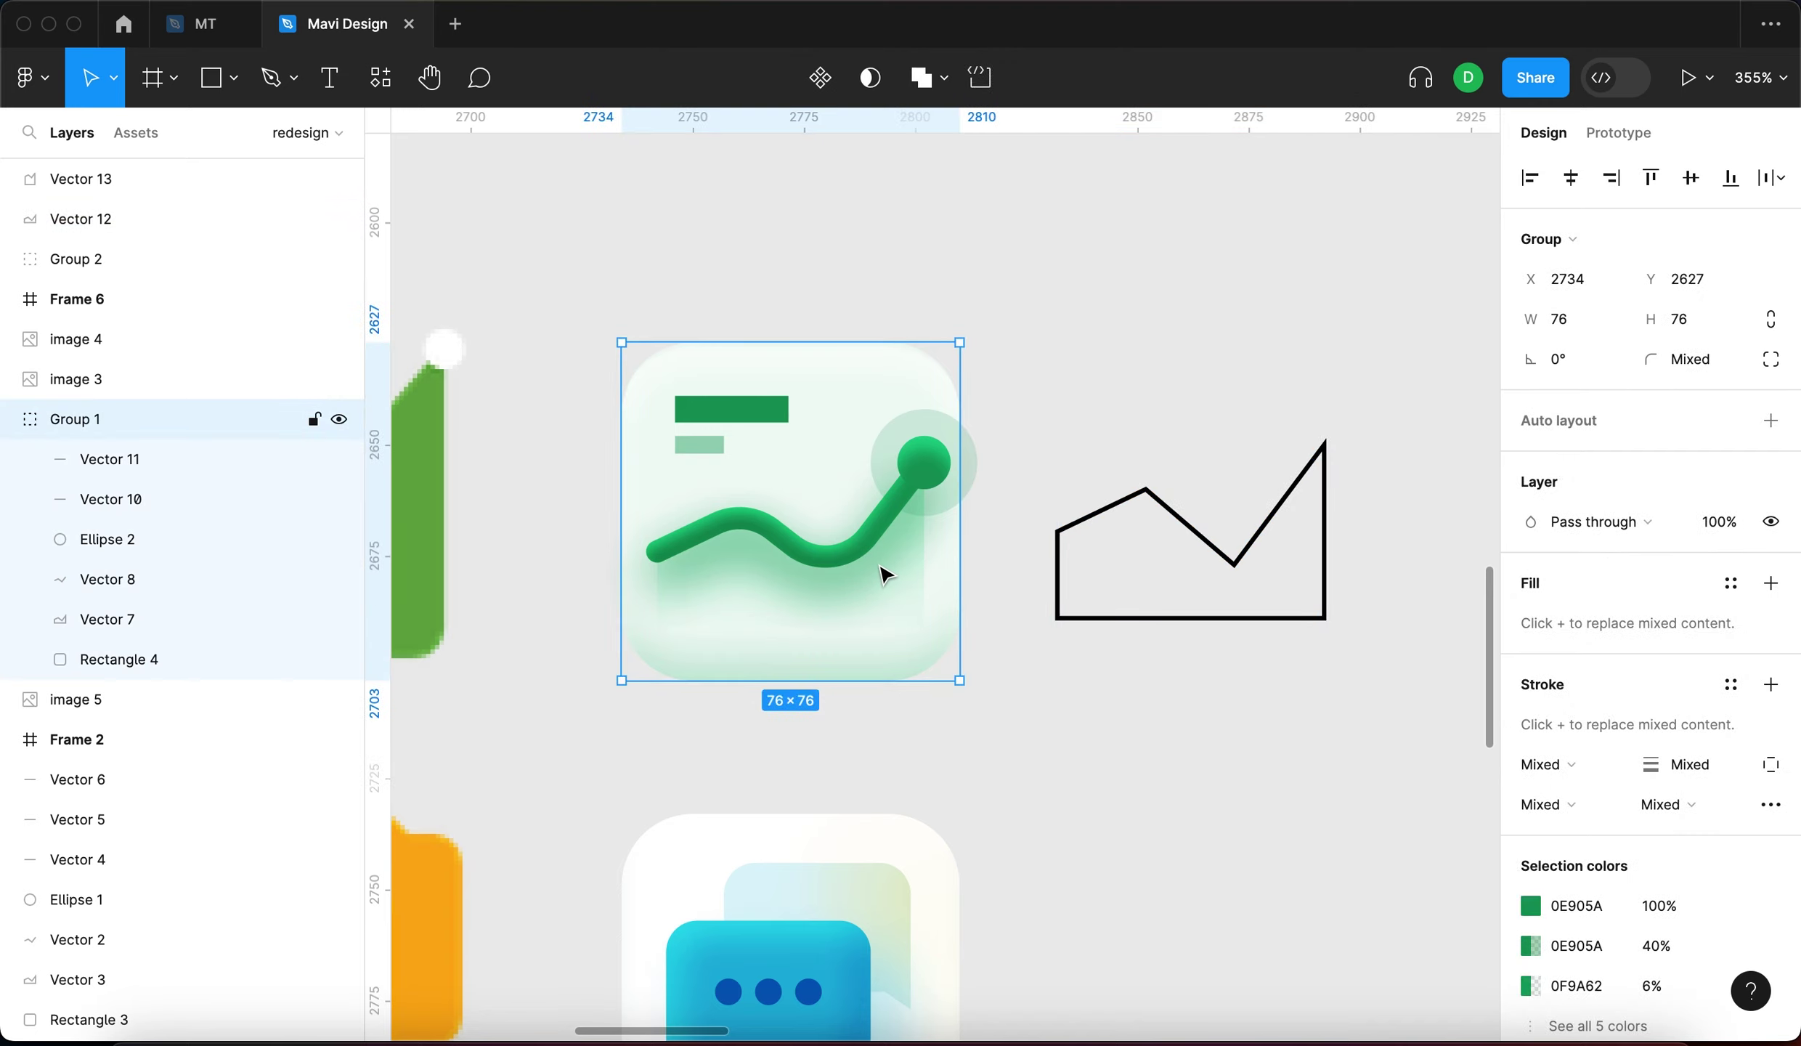
pyautogui.click(885, 573)
pyautogui.click(1152, 510)
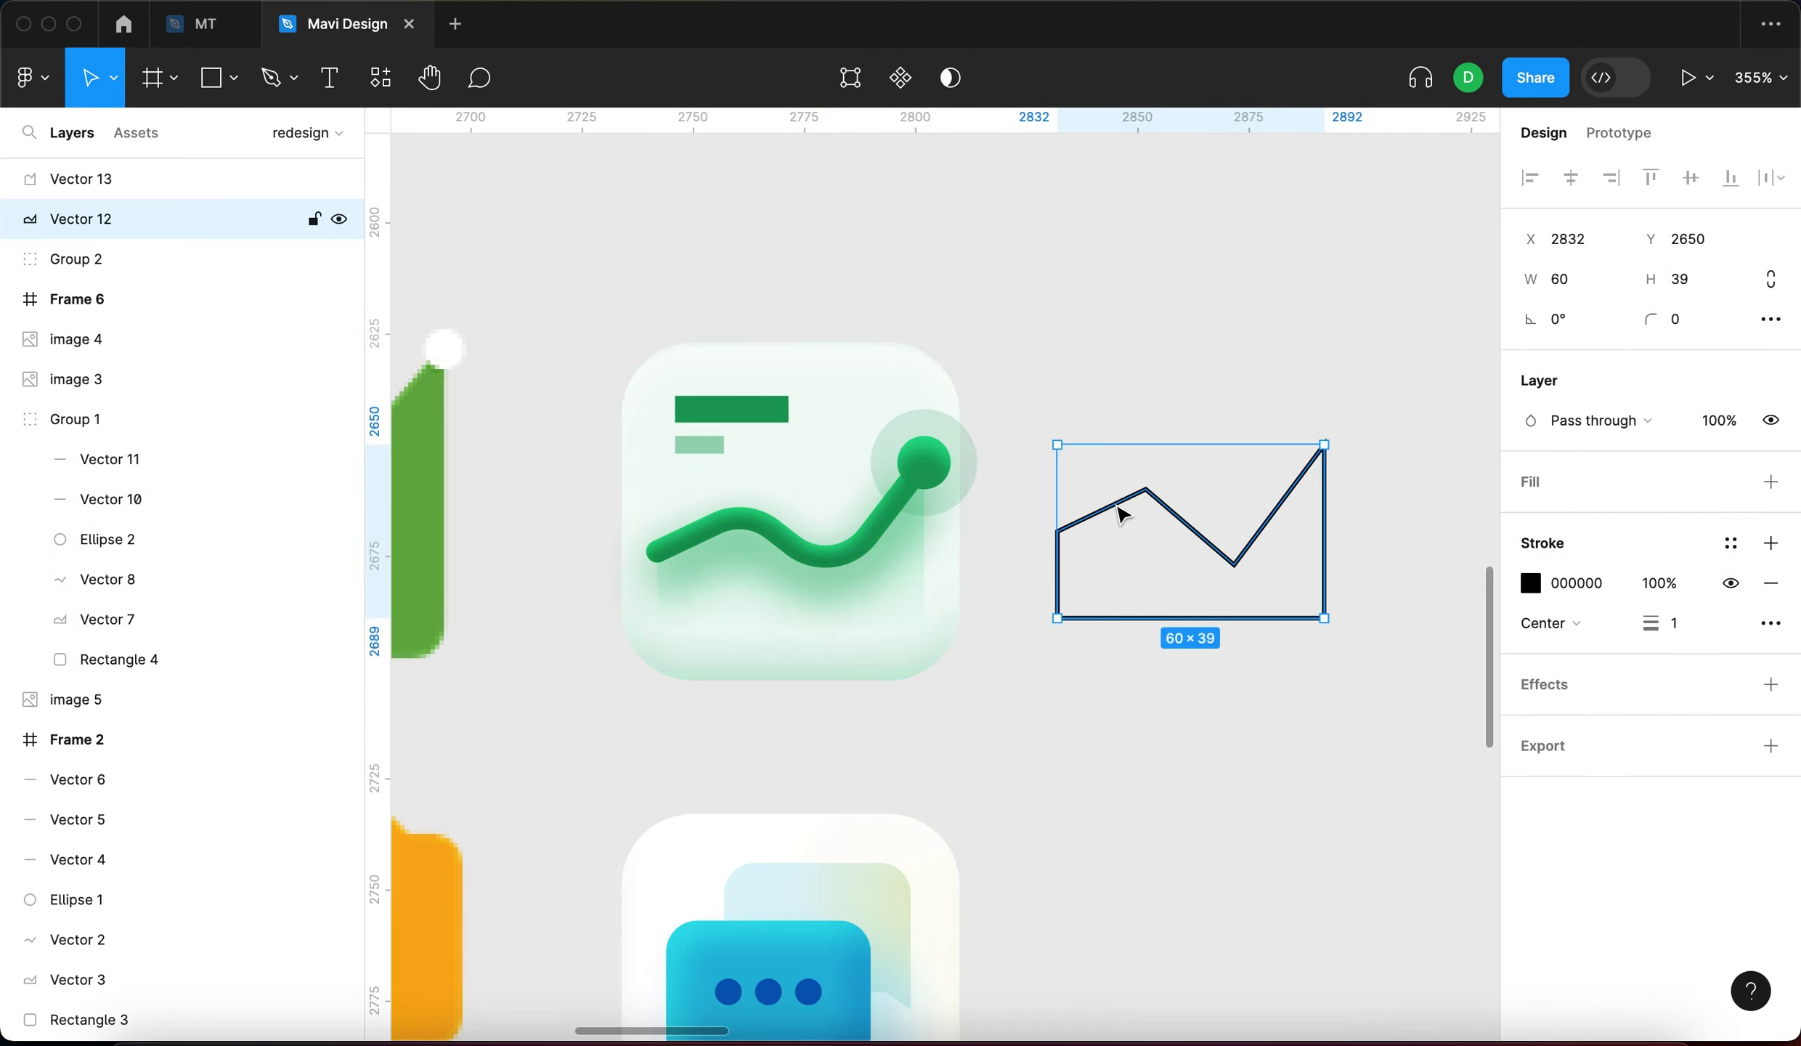
# Move the second chart outline to X 2910 and delete its two bottom points, leaving only the open trend line
pyautogui.hscroll(5, 900, 374)
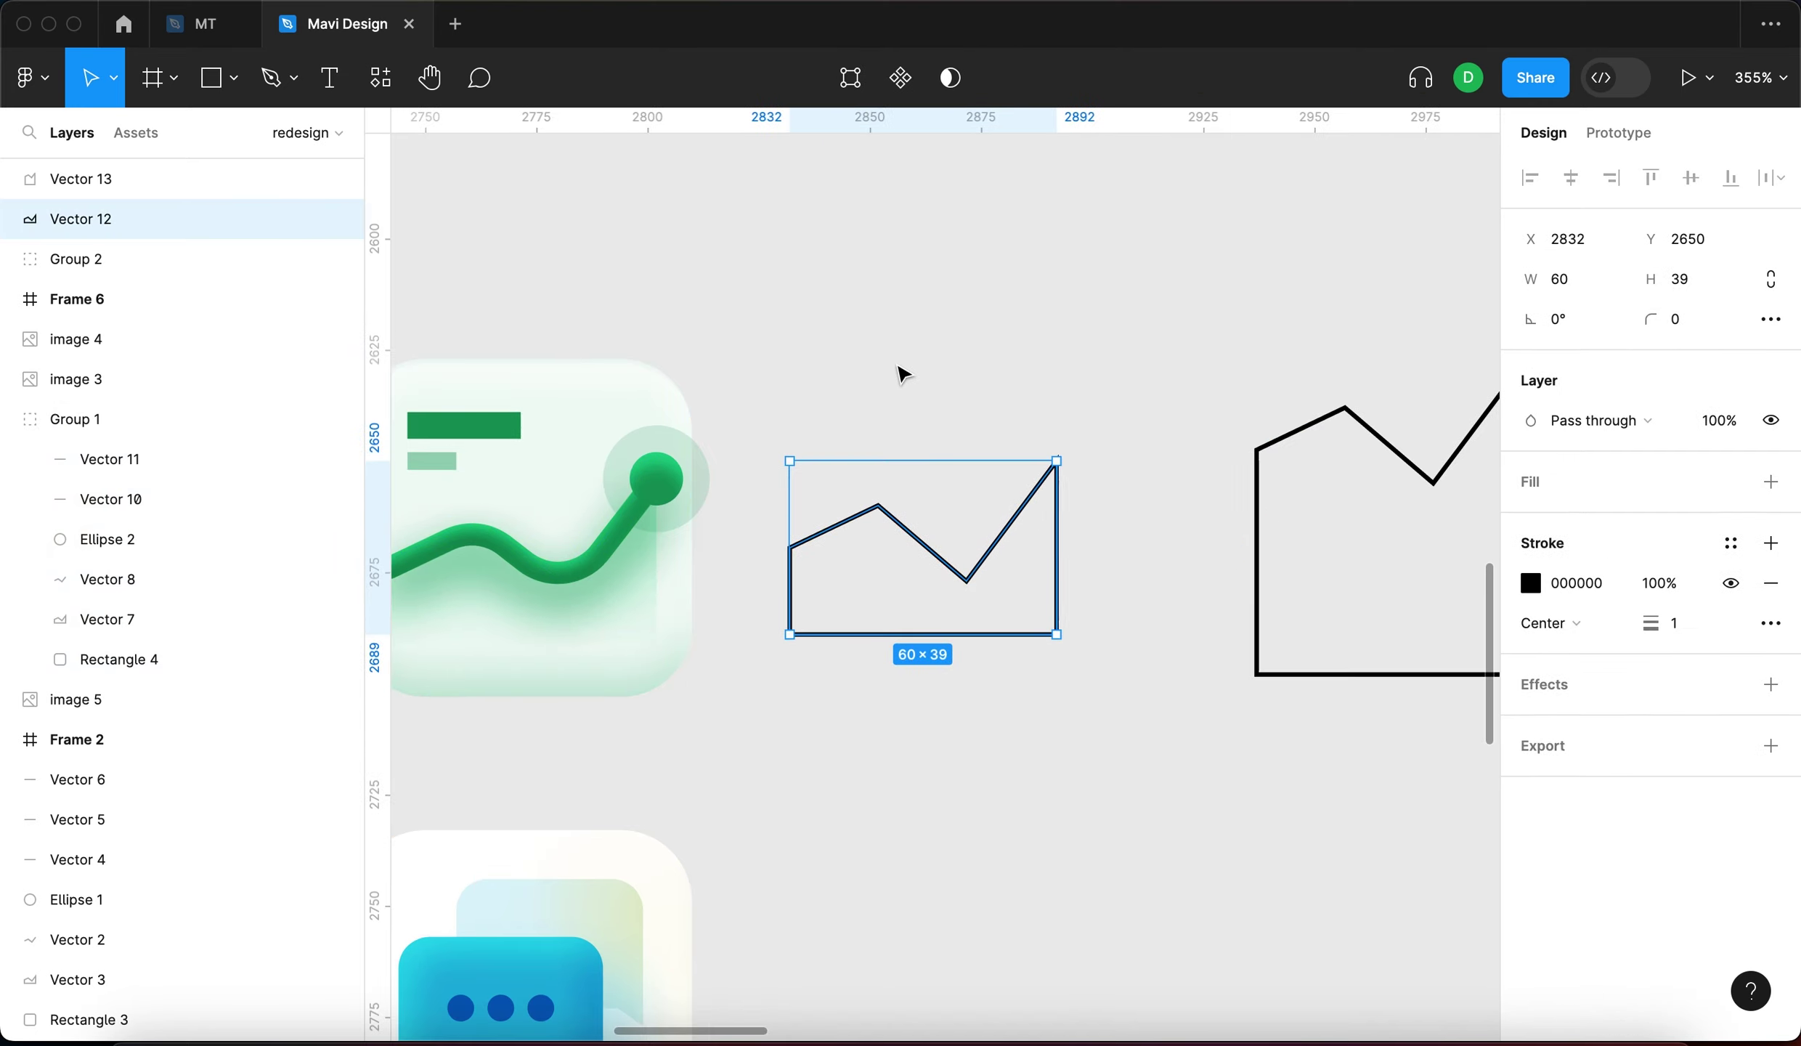
pyautogui.scroll(-2, 1021, 385)
pyautogui.hscroll(3, 966, 337)
pyautogui.moveTo(1153, 438); pyautogui.dragTo(1042, 502)
pyautogui.press('Return')
pyautogui.moveTo(985, 736); pyautogui.dragTo(1351, 647)
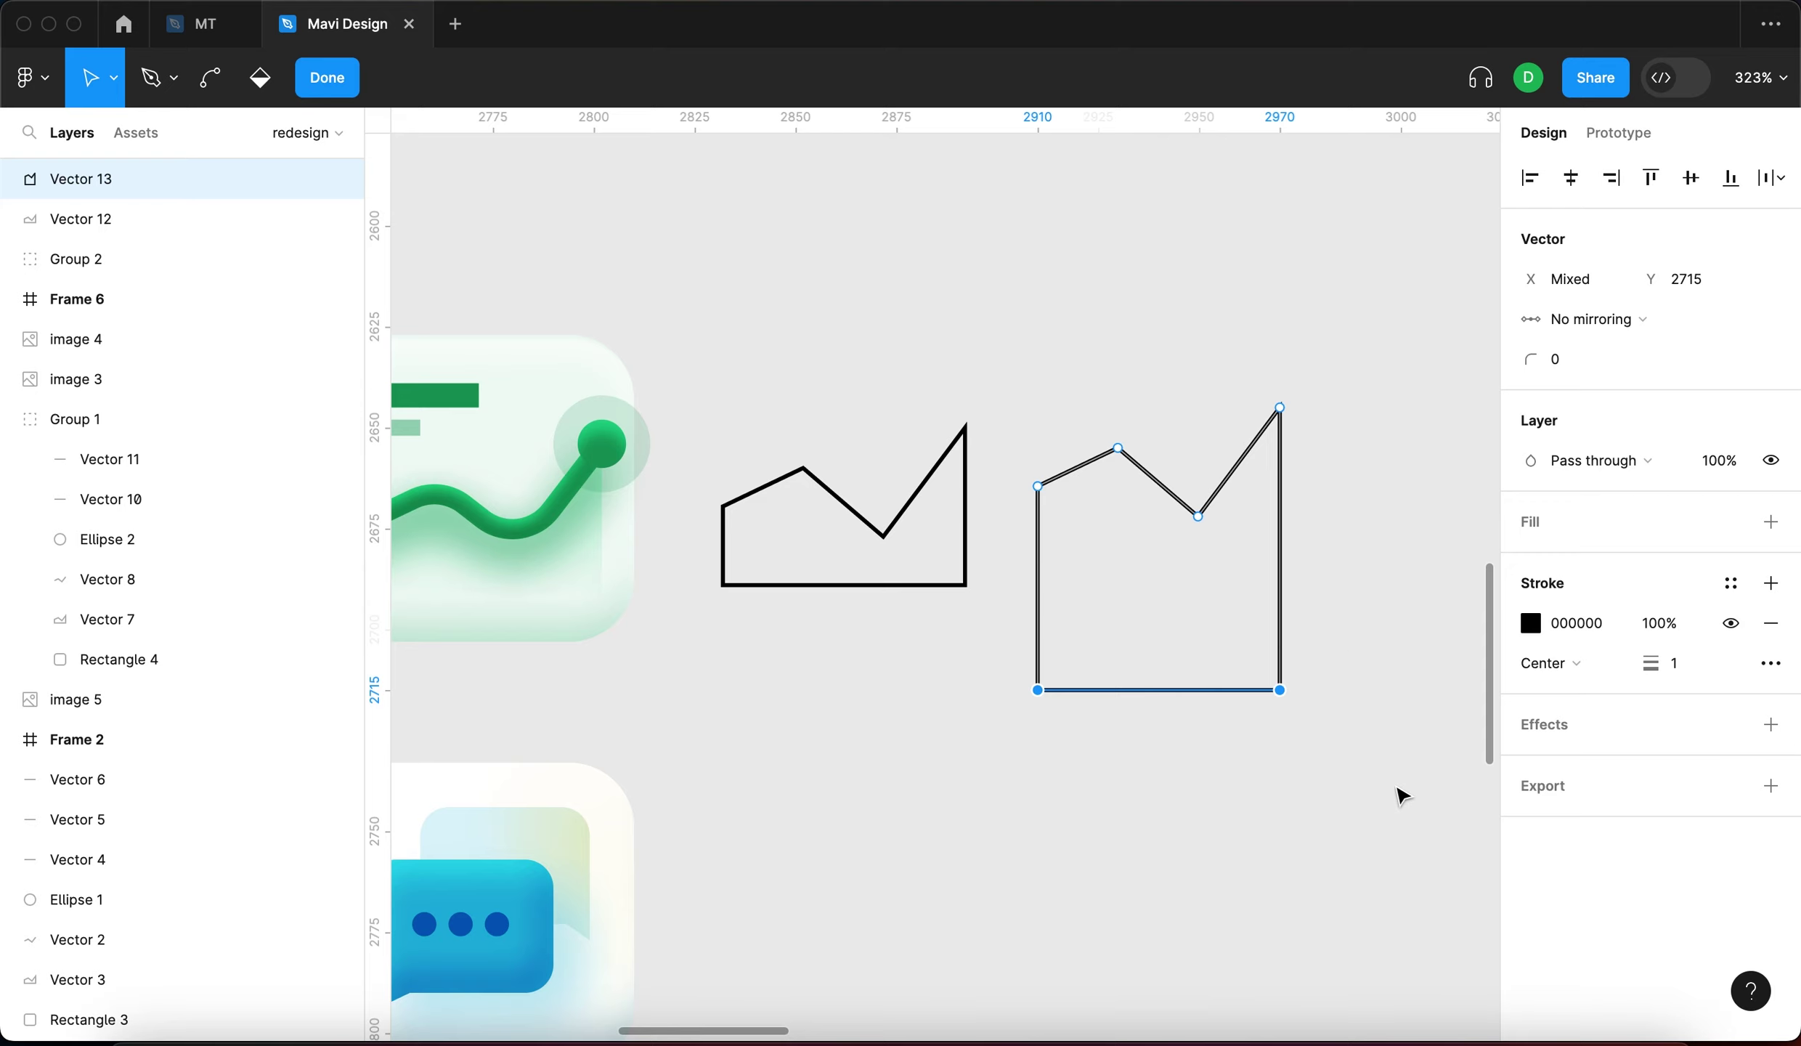
pyautogui.press('BackSpace')
pyautogui.press('Return')
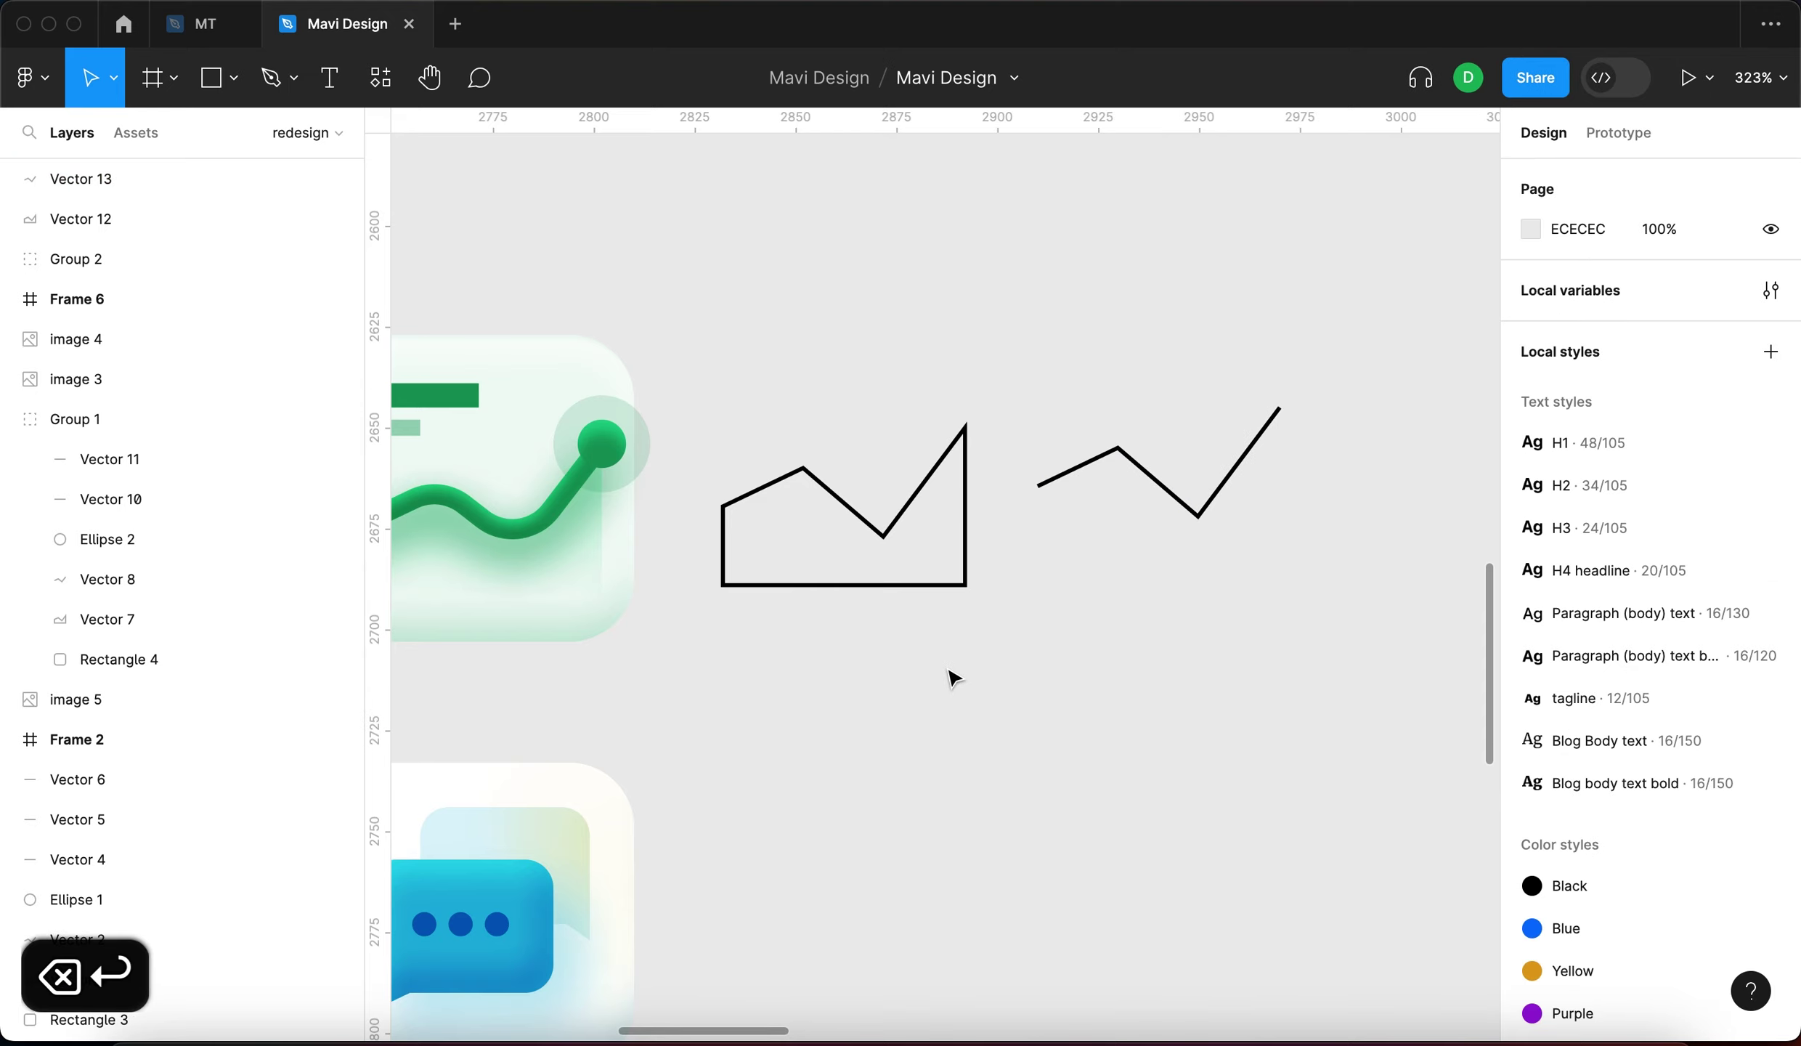
# Remove the stroke from the closed chart outline and add a fill to it instead
pyautogui.hscroll(-5, 1334, 615)
pyautogui.click(773, 486)
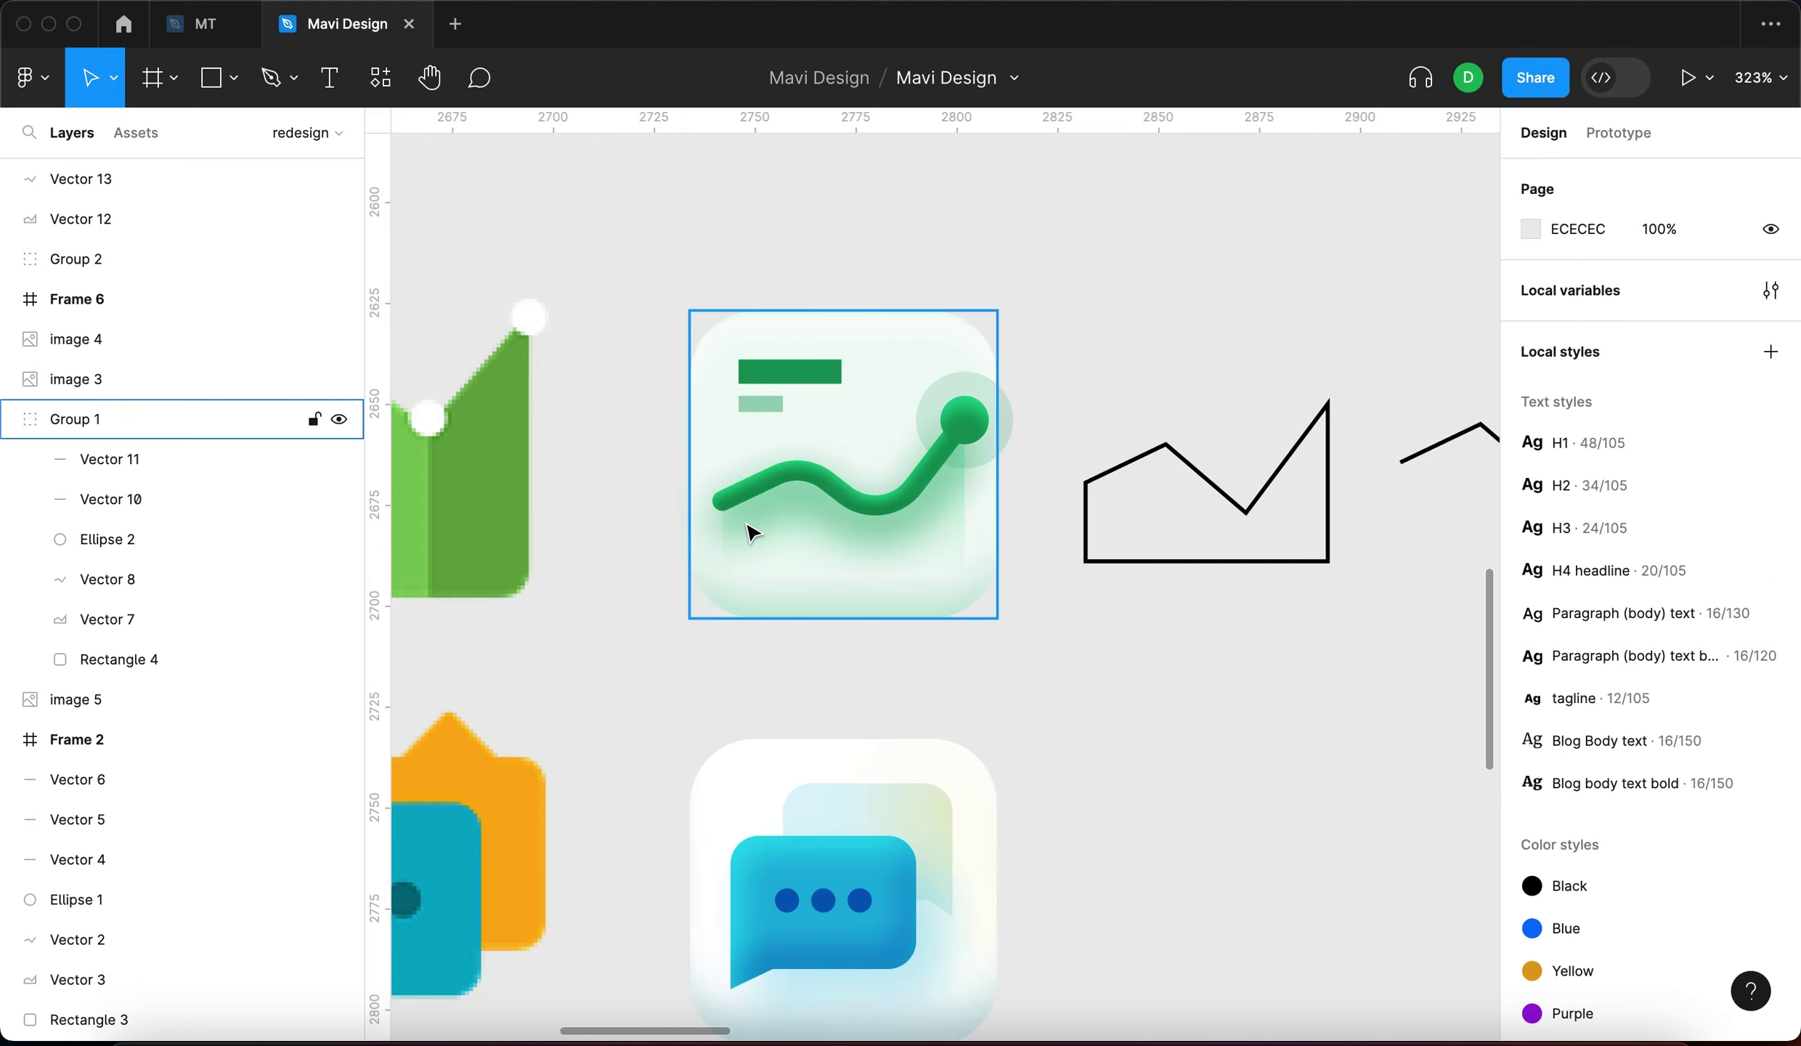
pyautogui.hscroll(3, 908, 563)
pyautogui.click(1061, 592)
pyautogui.moveTo(953, 643); pyautogui.dragTo(1048, 675)
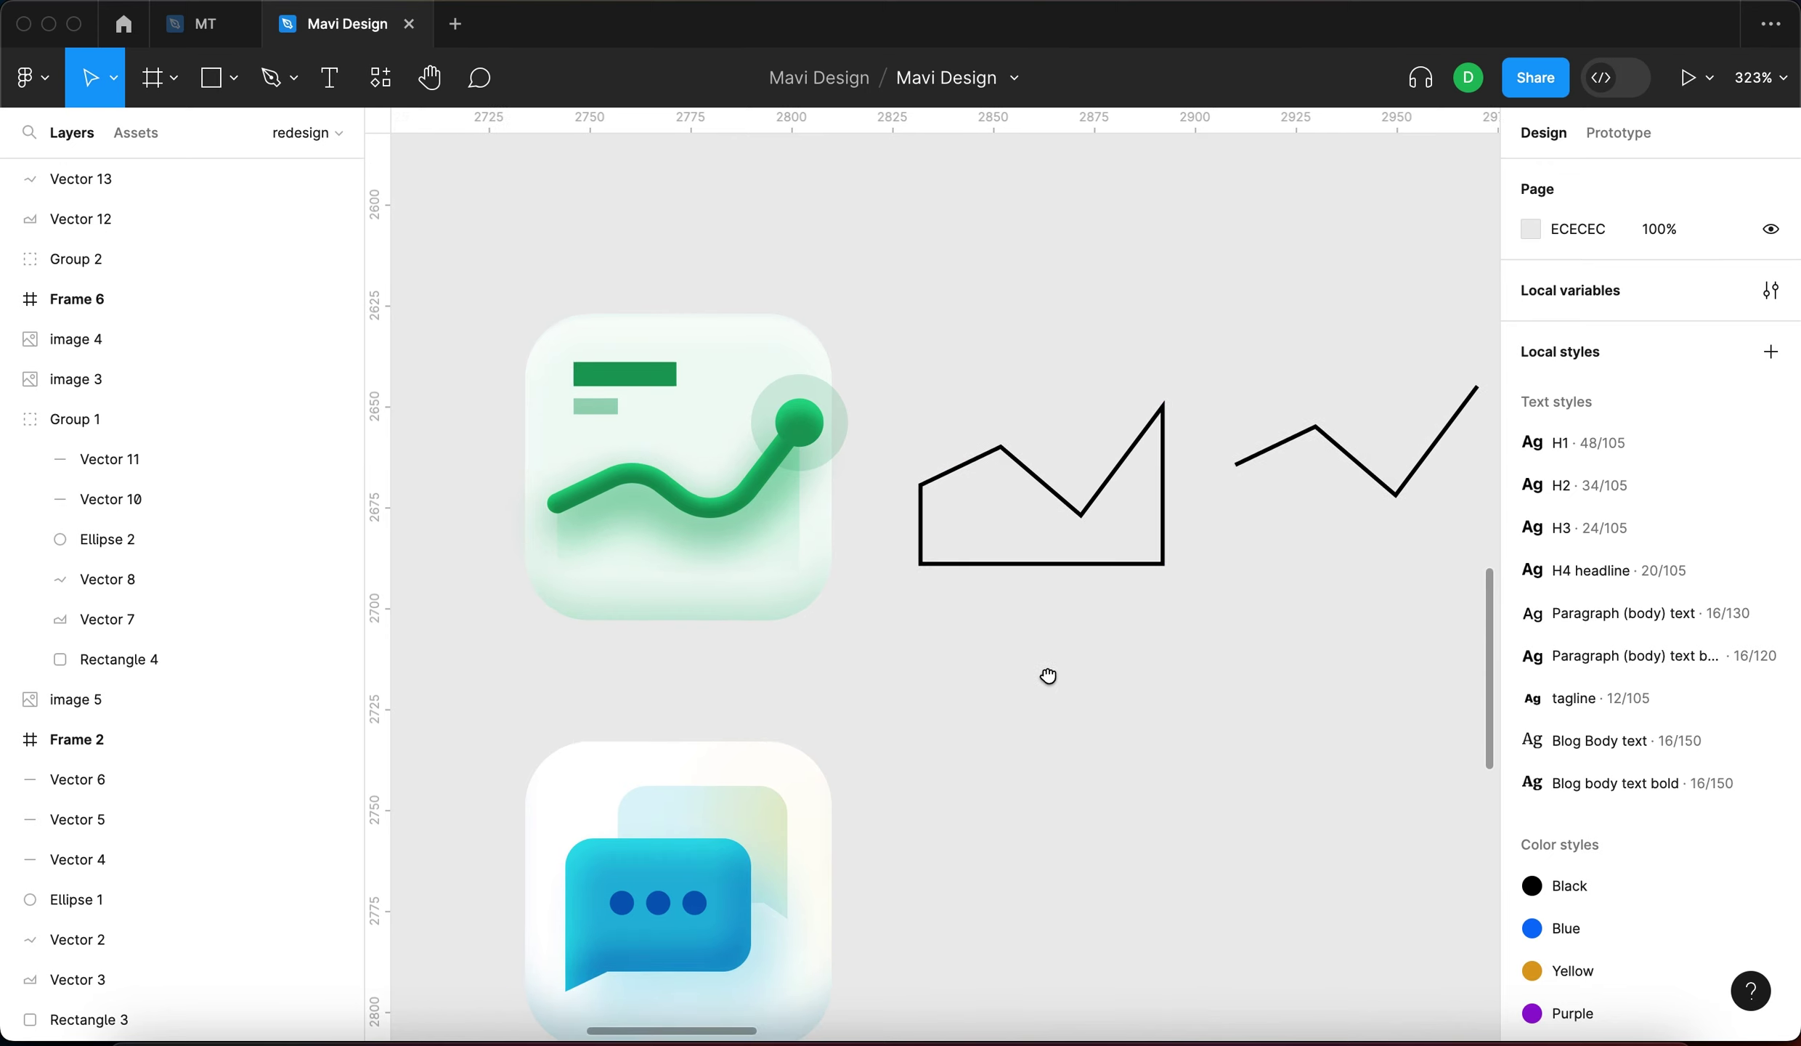
pyautogui.click(1046, 488)
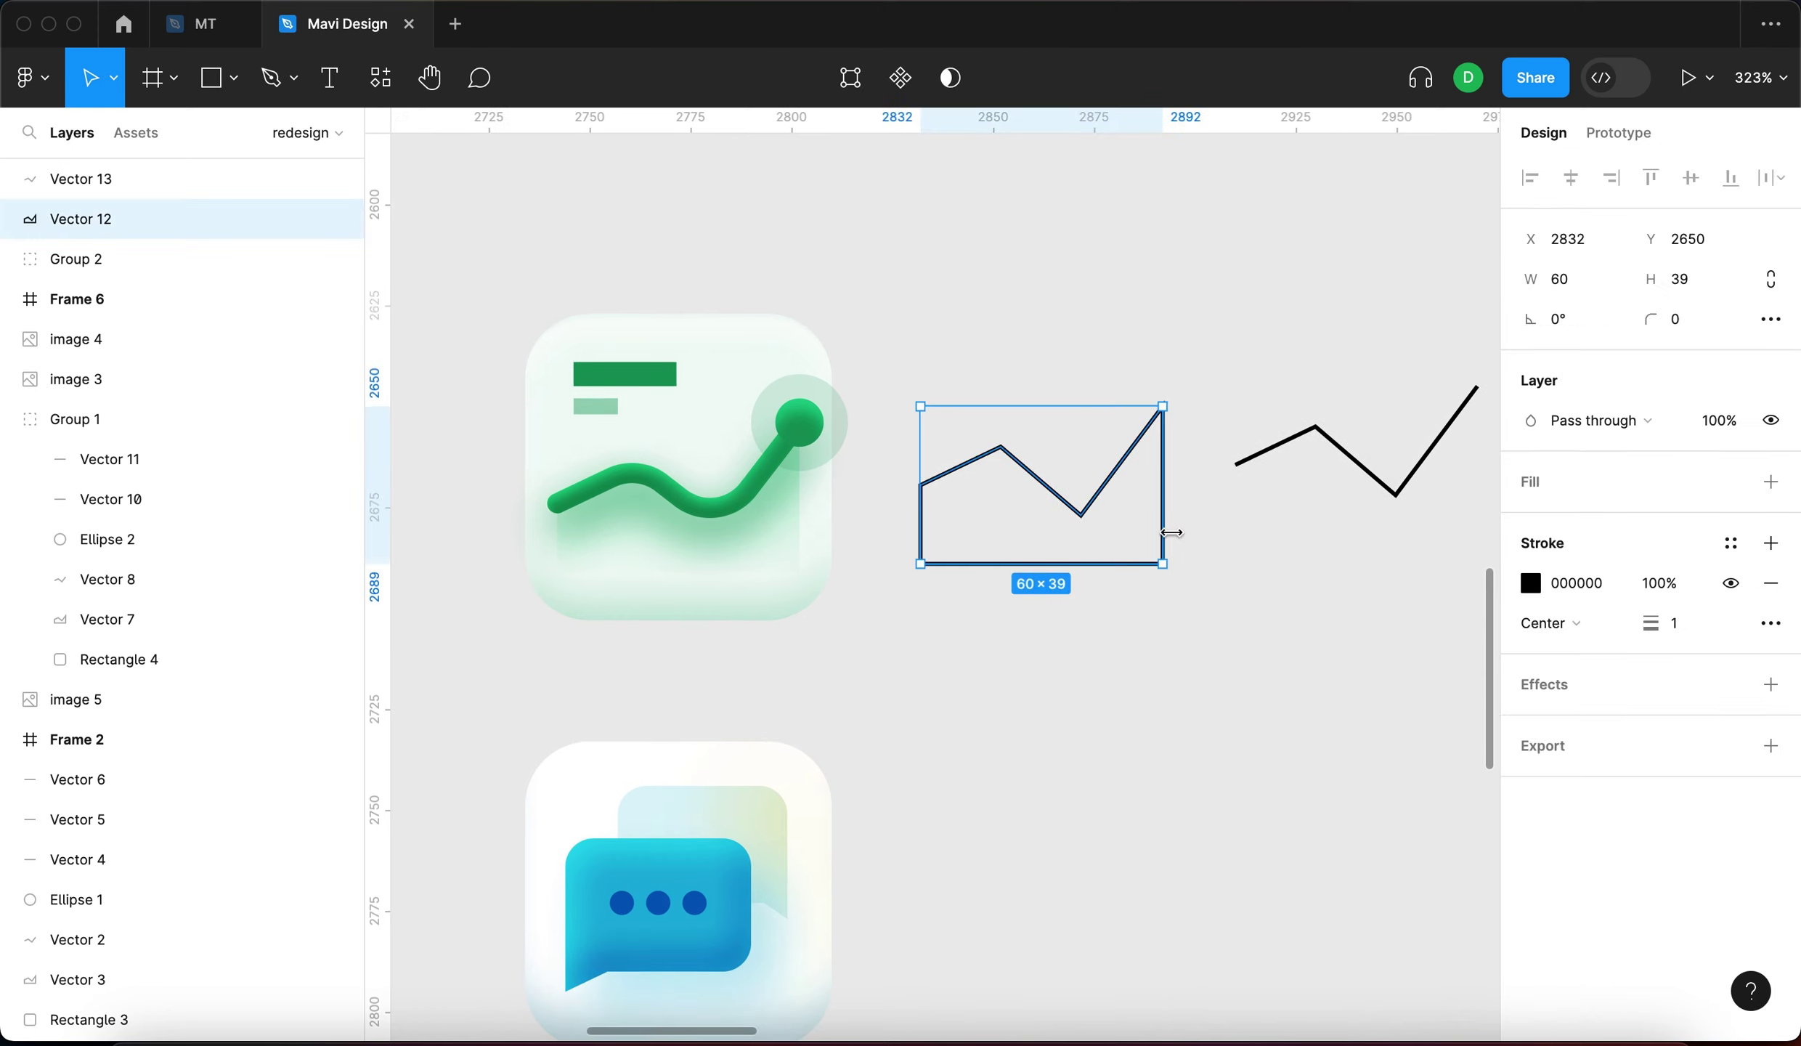
pyautogui.click(1770, 584)
pyautogui.click(1772, 483)
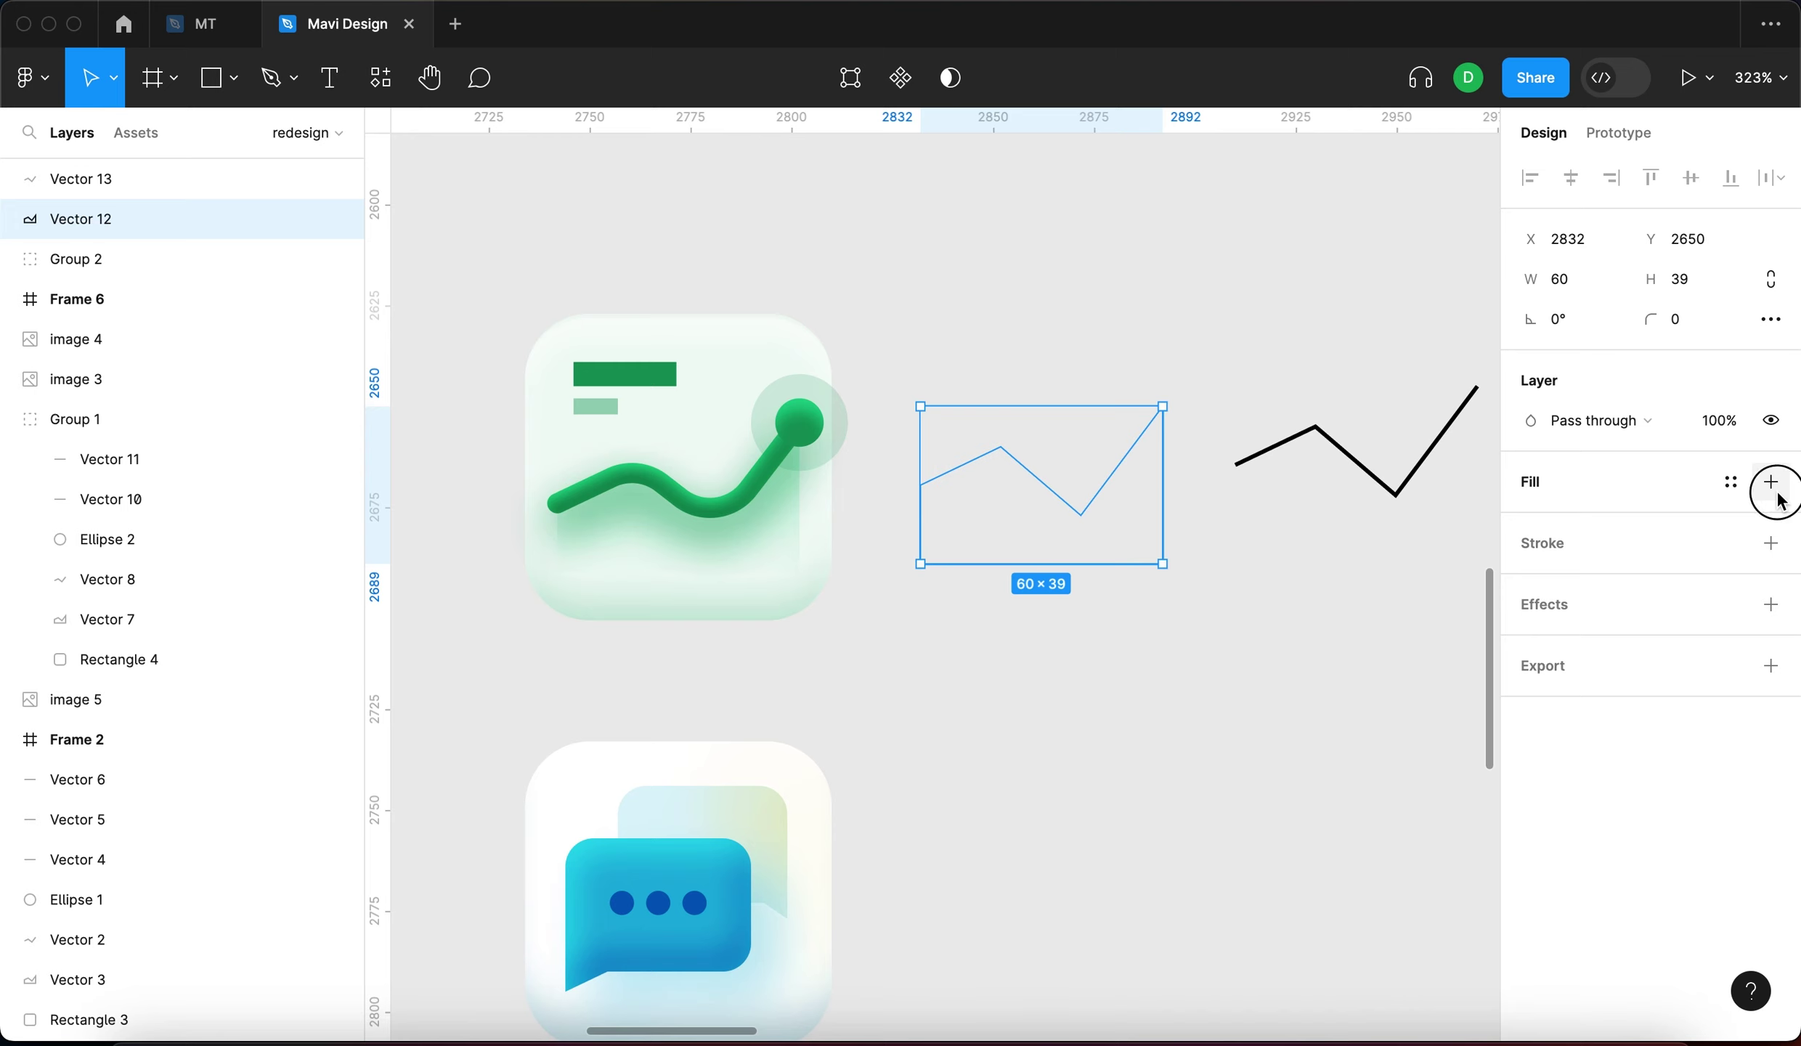
# Copy the hex colour 13C97D from the first gradient stop of the redesigned icon's area shape
pyautogui.doubleClick(639, 616)
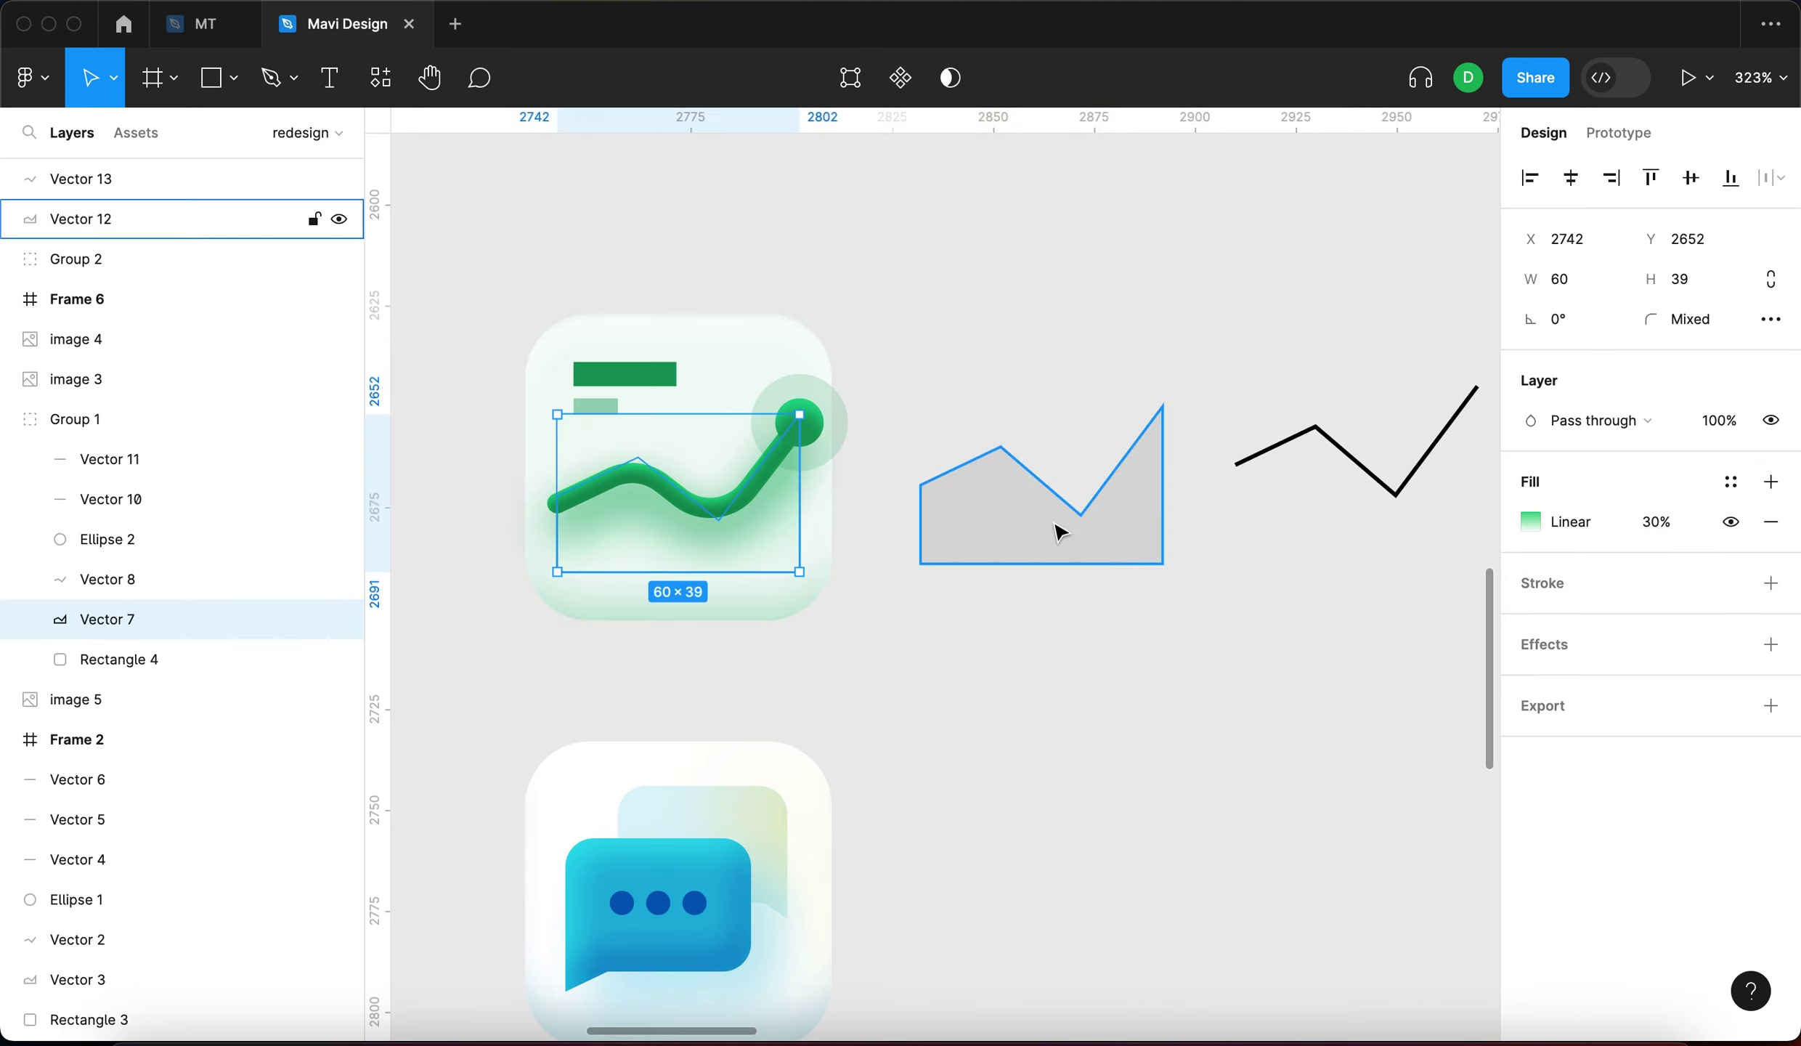
pyautogui.click(1531, 521)
pyautogui.click(1229, 335)
pyautogui.click(1327, 799)
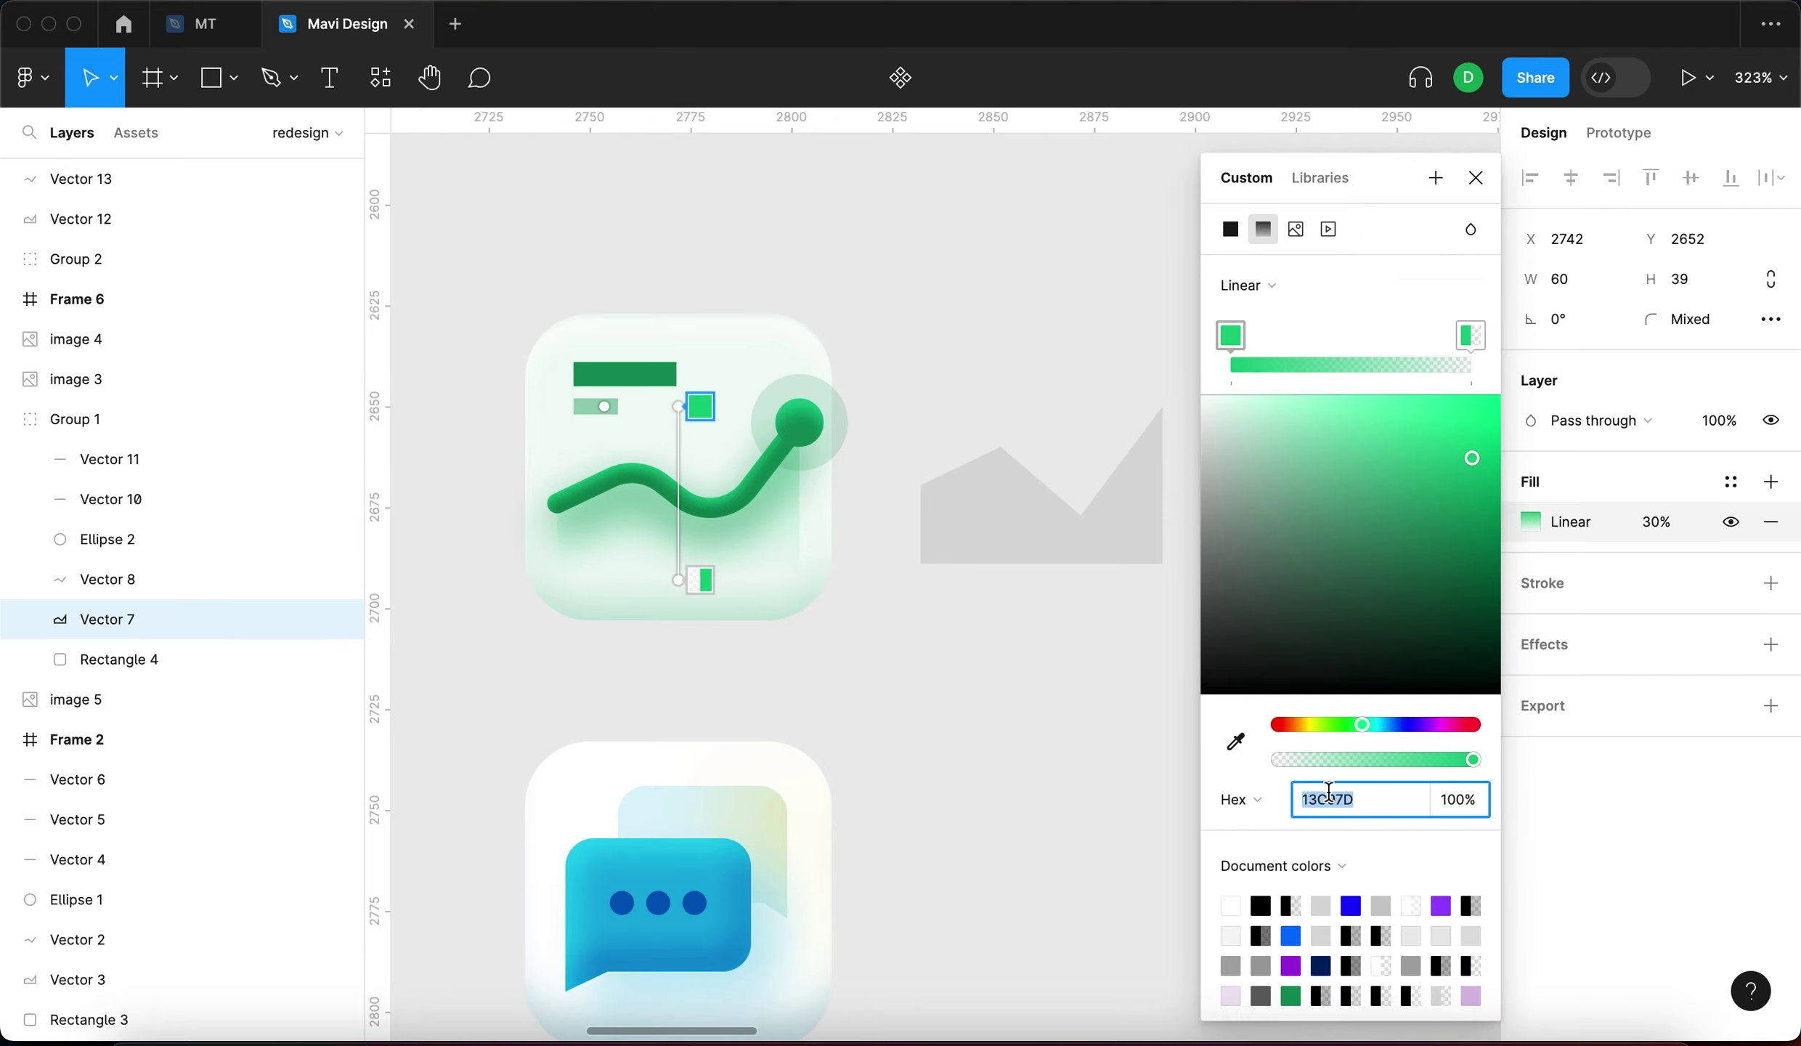
pyautogui.press('super+c')
pyautogui.press('super+c')
pyautogui.press('Escape')
# Change the traced area shape's fill to a linear gradient with its first stop set to 13C97D
pyautogui.click(1031, 370)
pyautogui.click(973, 498)
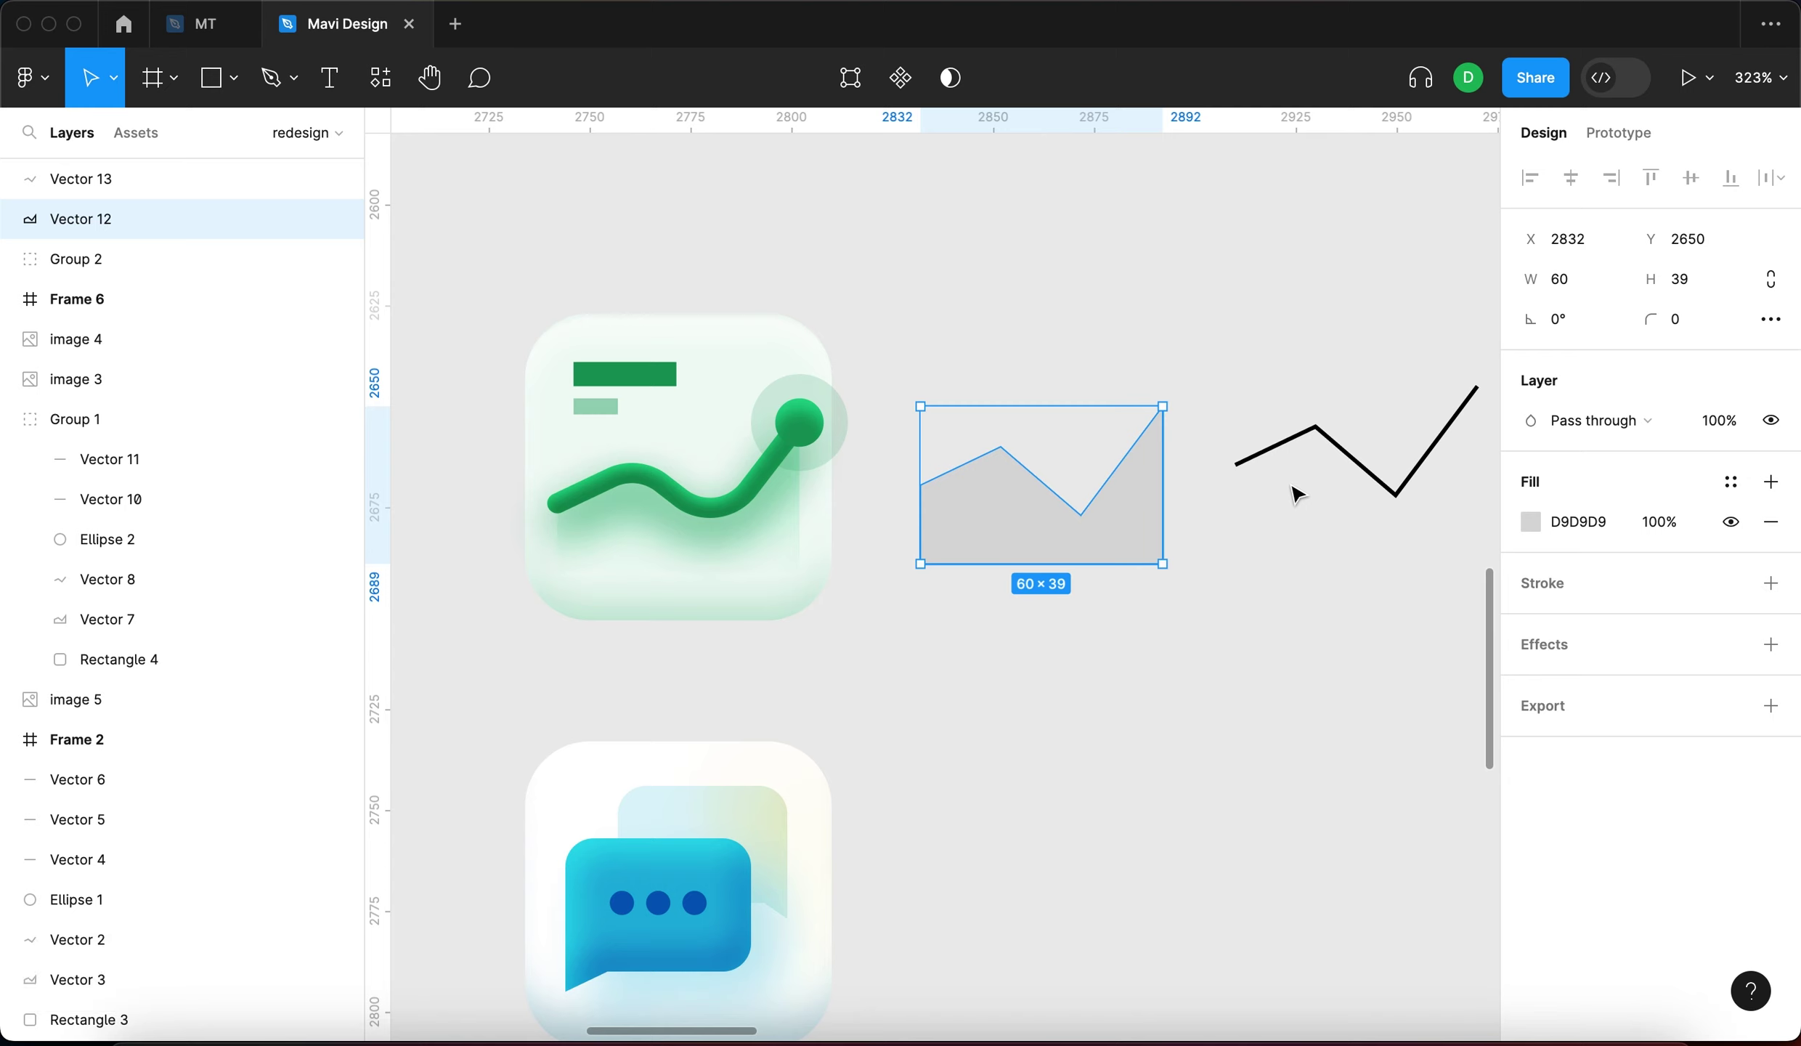
pyautogui.click(1530, 521)
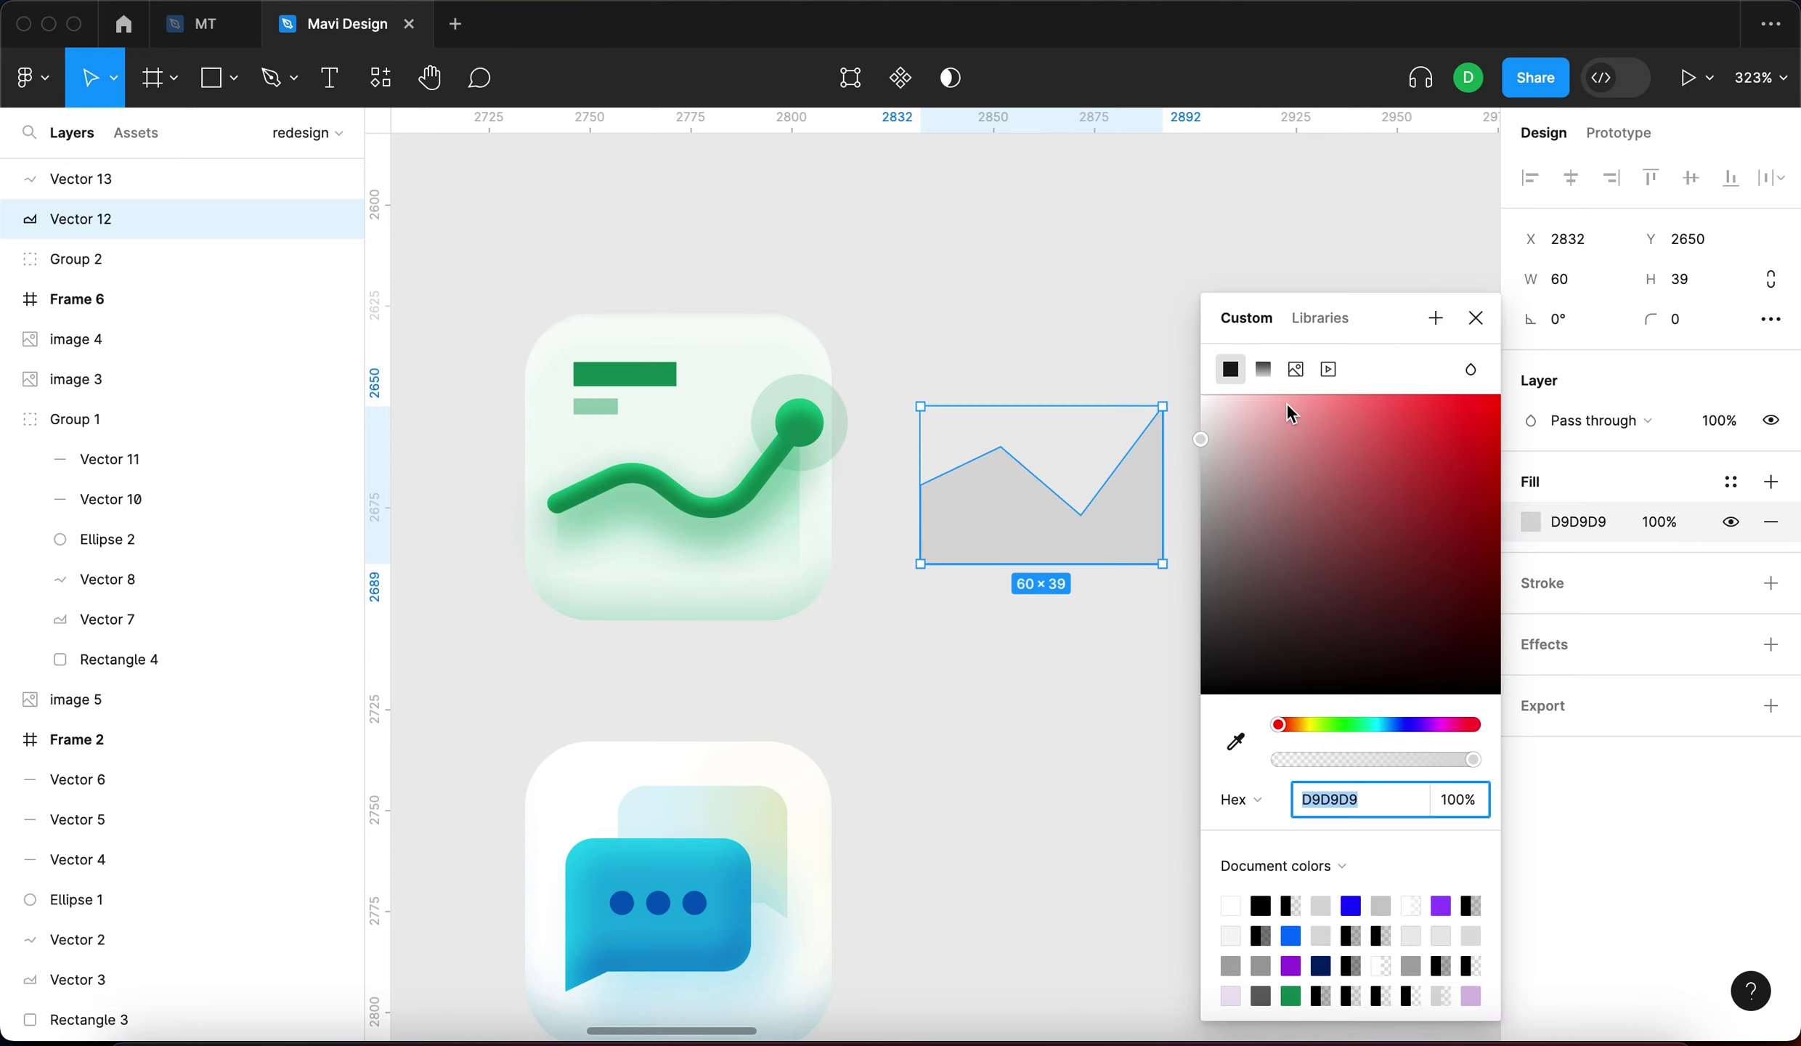
pyautogui.click(1263, 372)
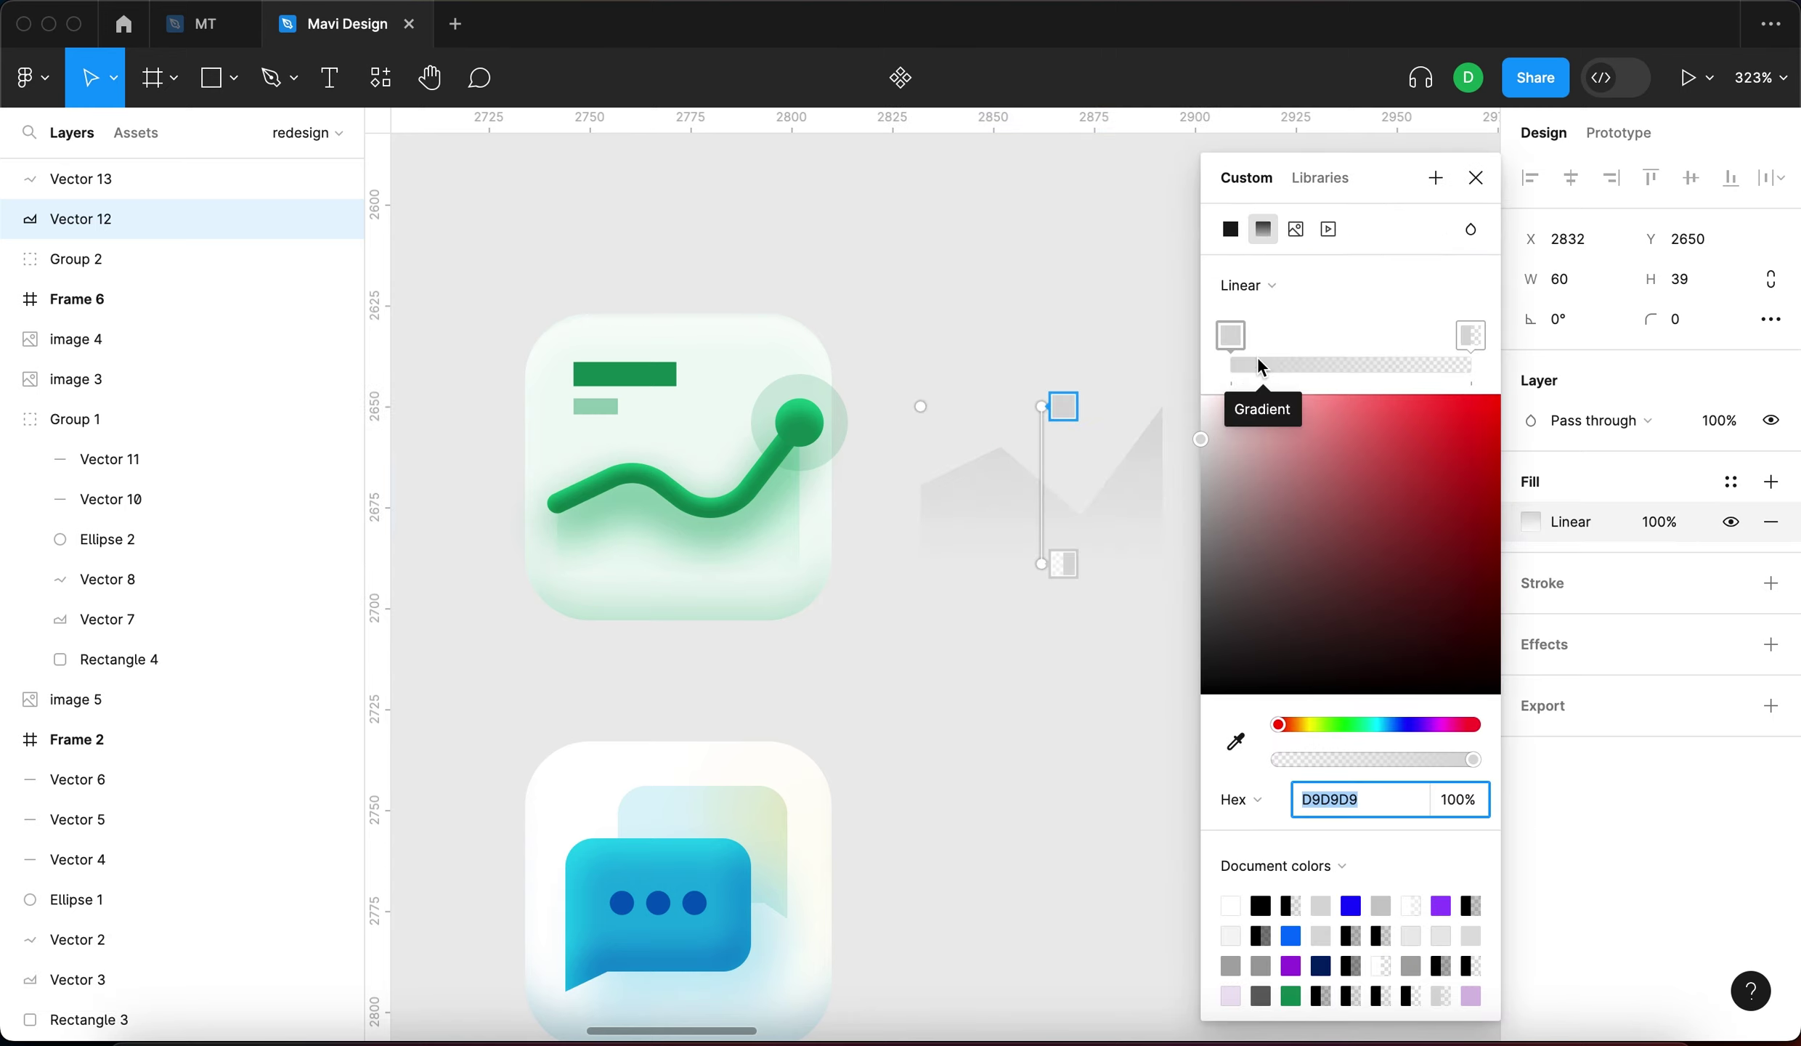
pyautogui.click(1237, 341)
pyautogui.moveTo(1301, 799); pyautogui.dragTo(1340, 797)
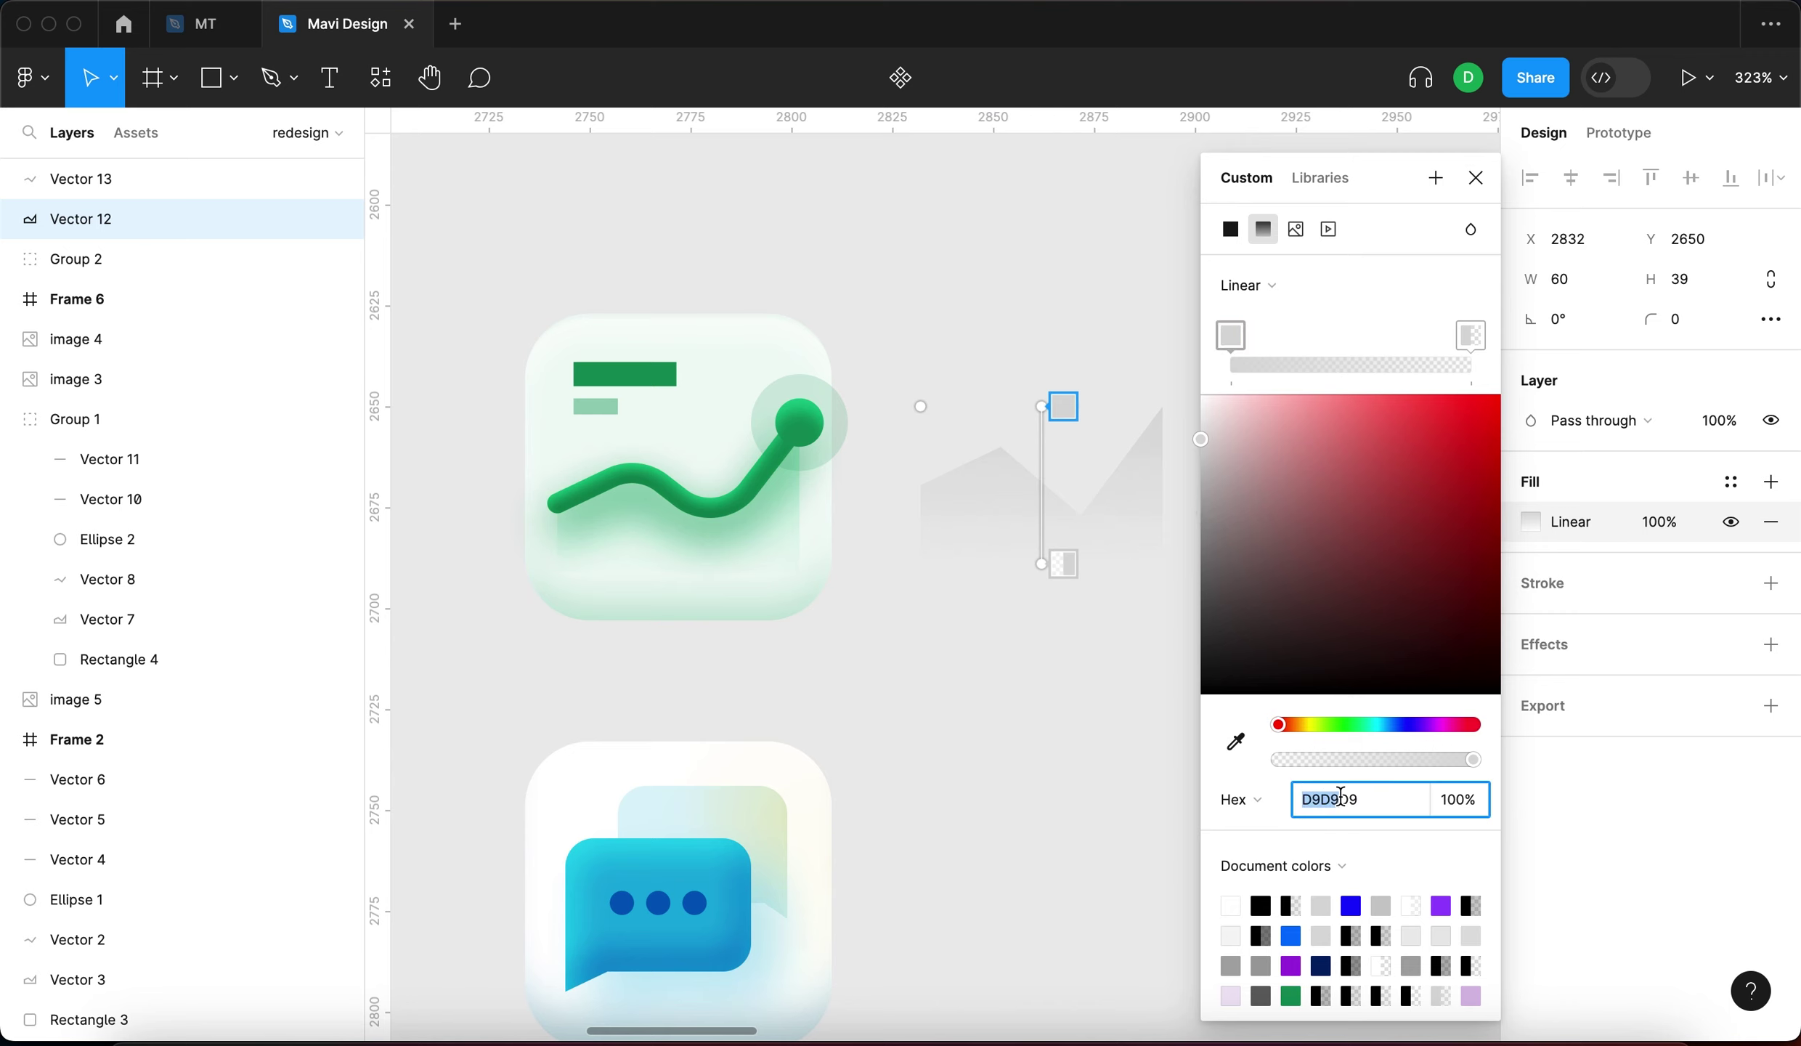
pyautogui.press('super+v')
pyautogui.press('Return')
# Set the gradient's end stop to 13C97D at 0% opacity and pull the gradient's start point above the area shape
pyautogui.click(1472, 337)
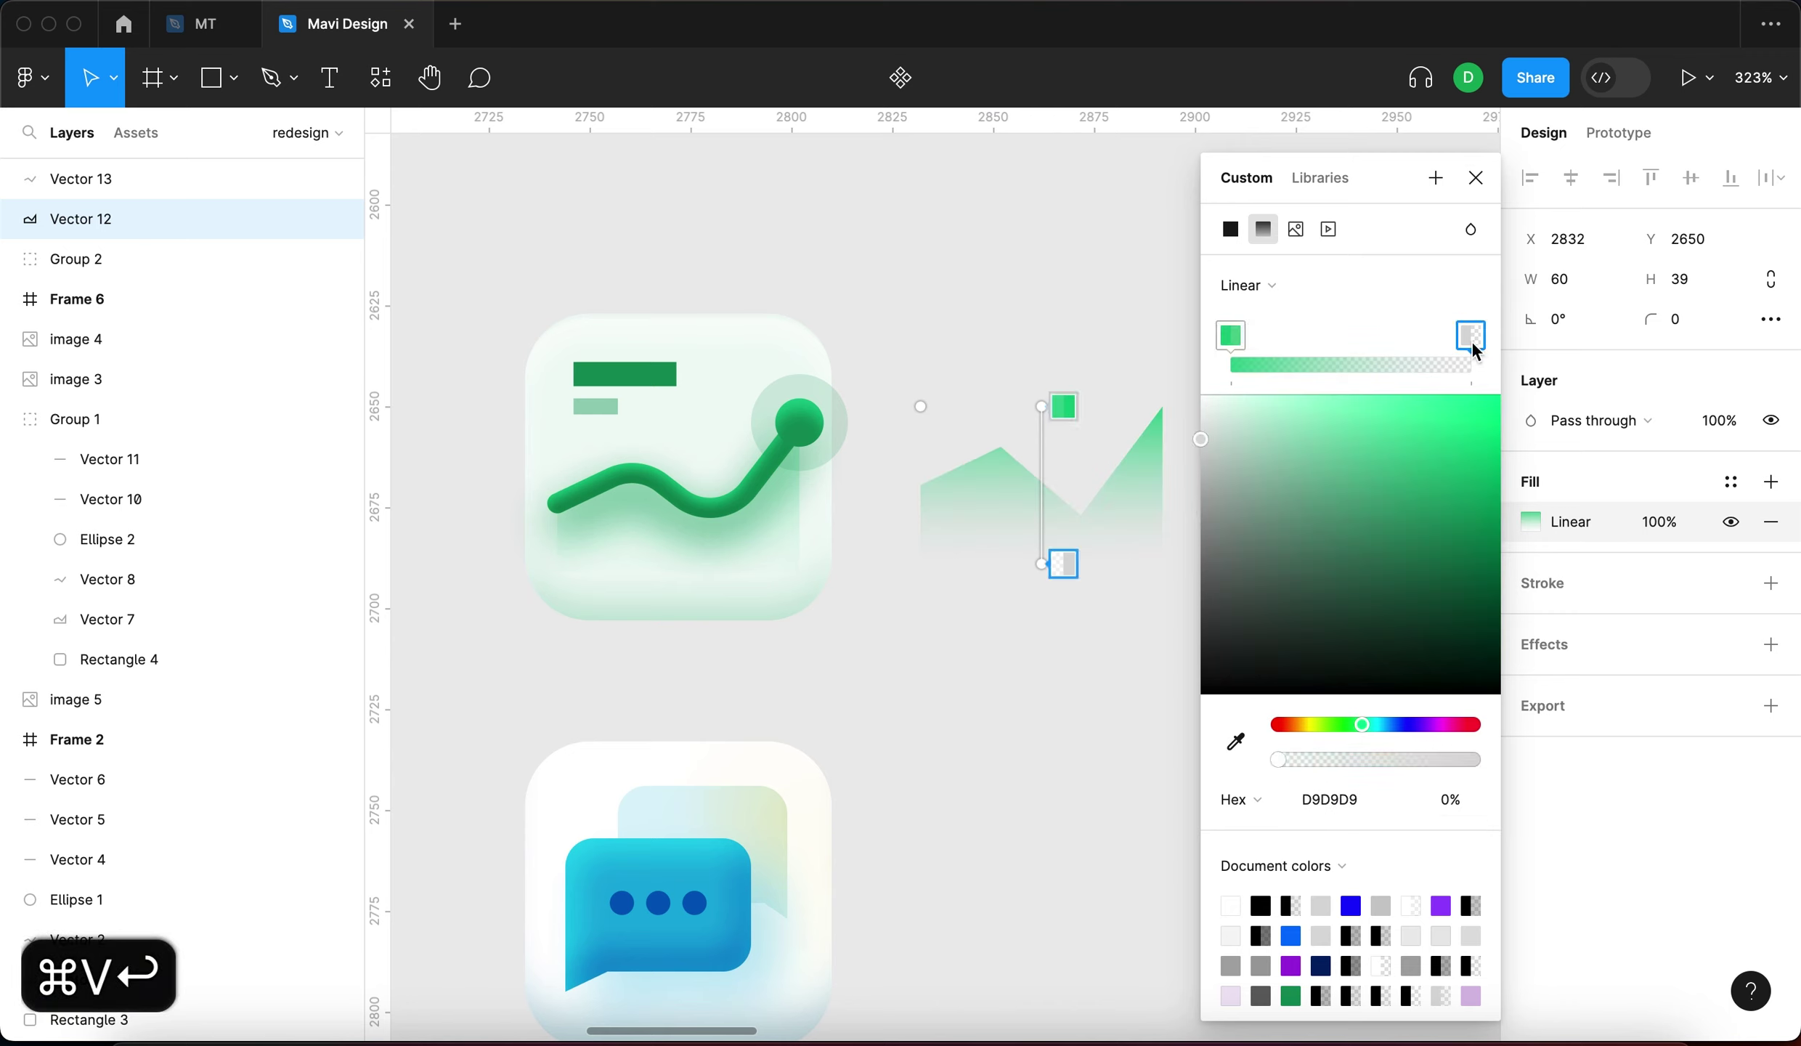
pyautogui.click(1345, 791)
pyautogui.press('super+v')
pyautogui.press('Return')
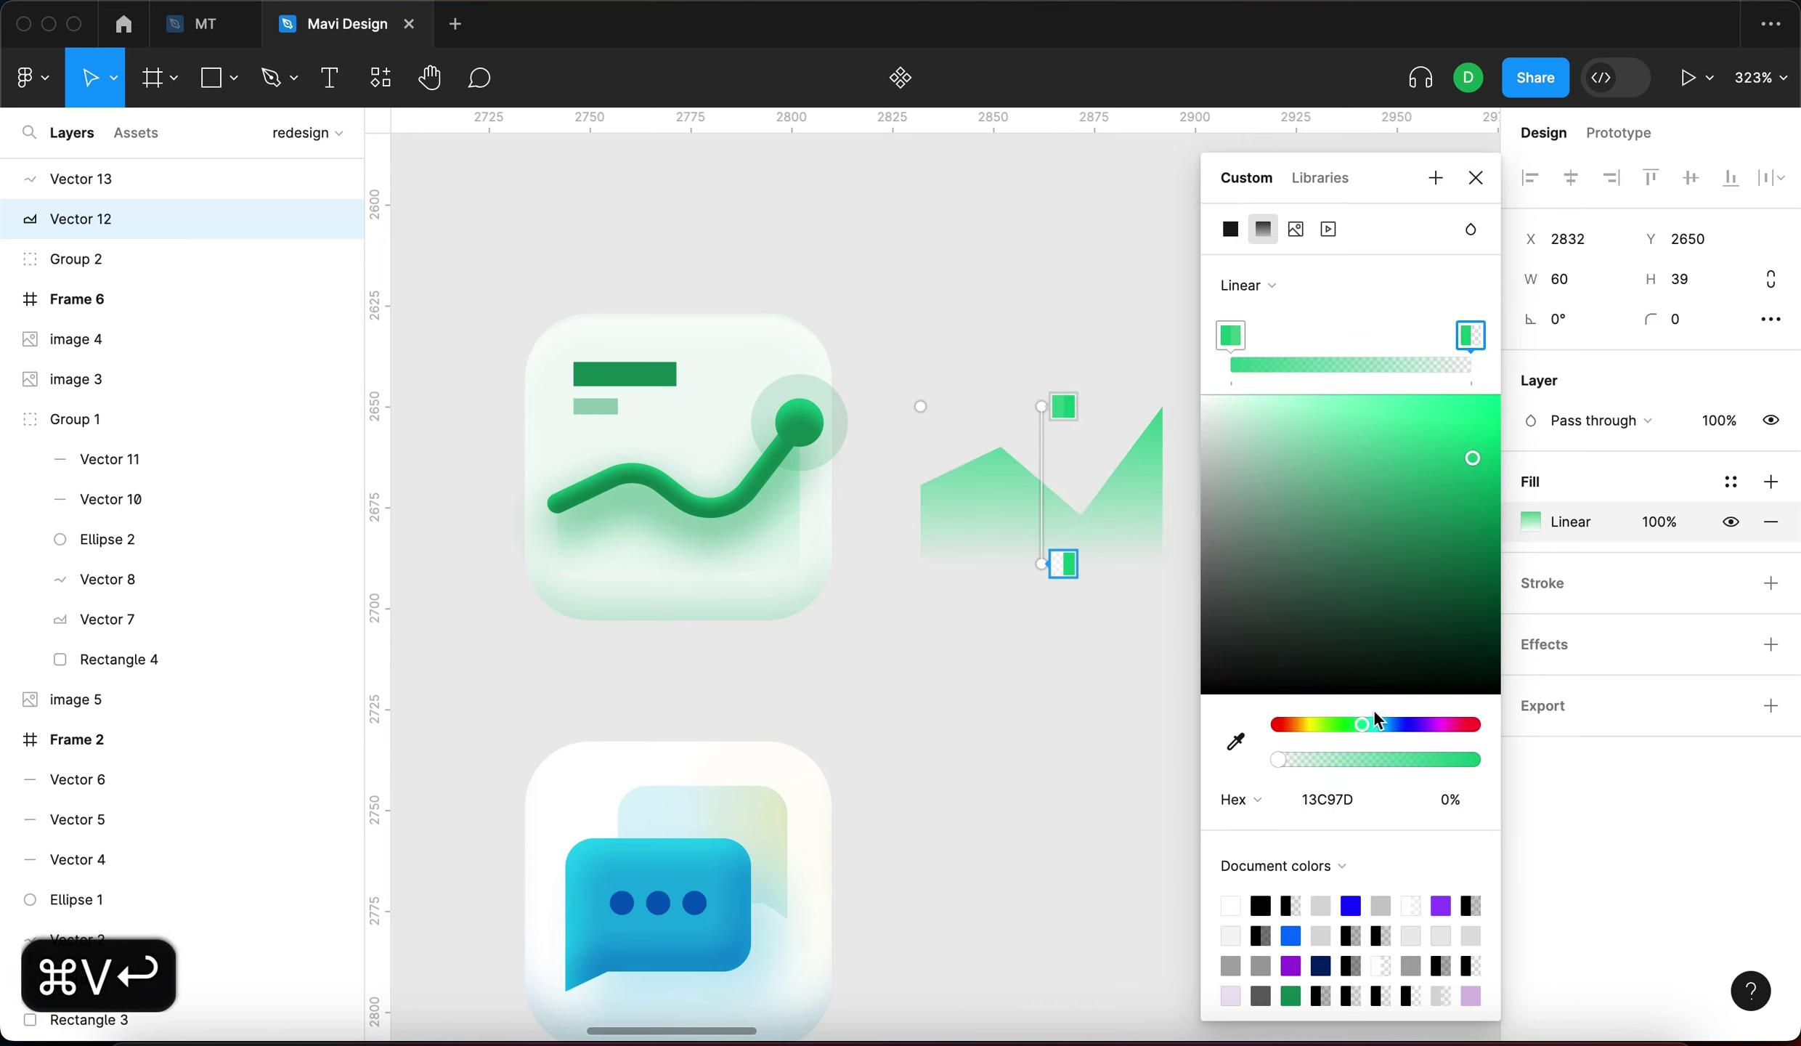
pyautogui.moveTo(1039, 406); pyautogui.dragTo(1043, 338)
pyautogui.press('Escape')
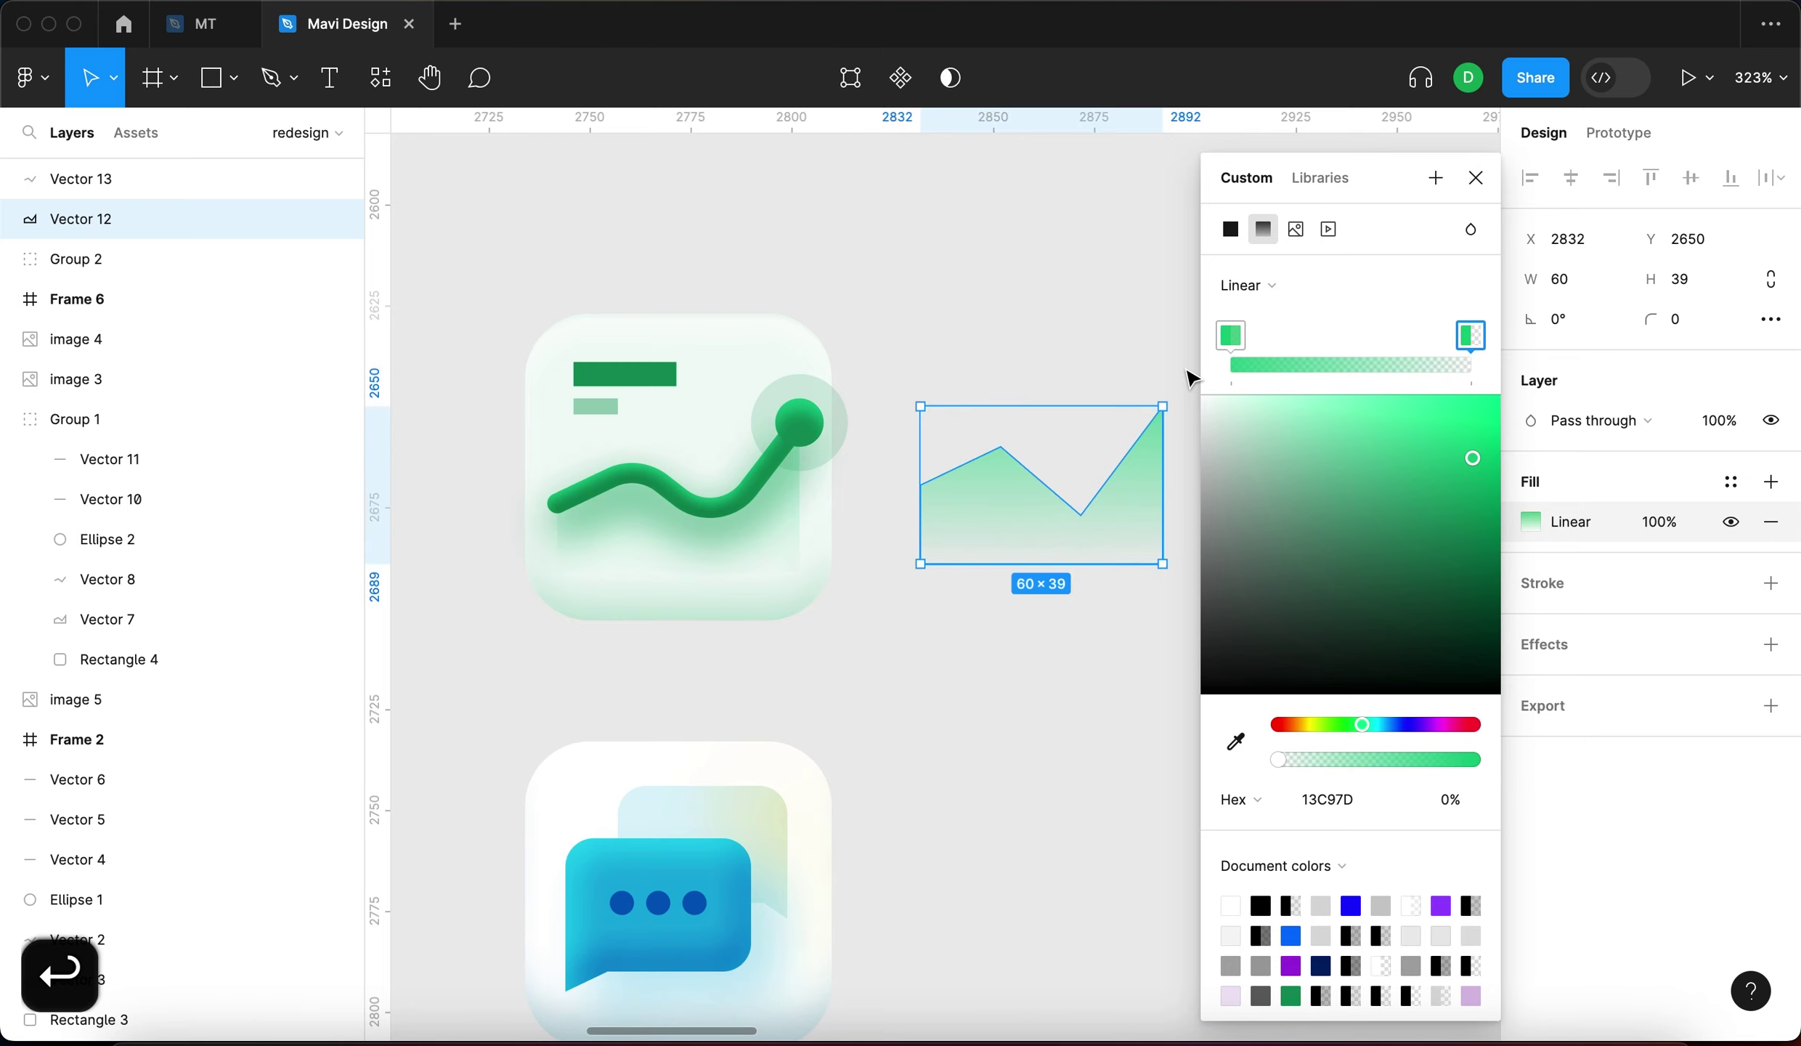
pyautogui.press('Escape')
# Inspect the area shape and the trend line's stroke settings in the redesigned chart icon
pyautogui.keyDown('super'); pyautogui.click(764, 563); pyautogui.keyUp('super')
pyautogui.click(1013, 708)
pyautogui.click(1113, 768)
pyautogui.hscroll(3, 1038, 755)
pyautogui.scroll(1, 1039, 756)
pyautogui.click(1290, 548)
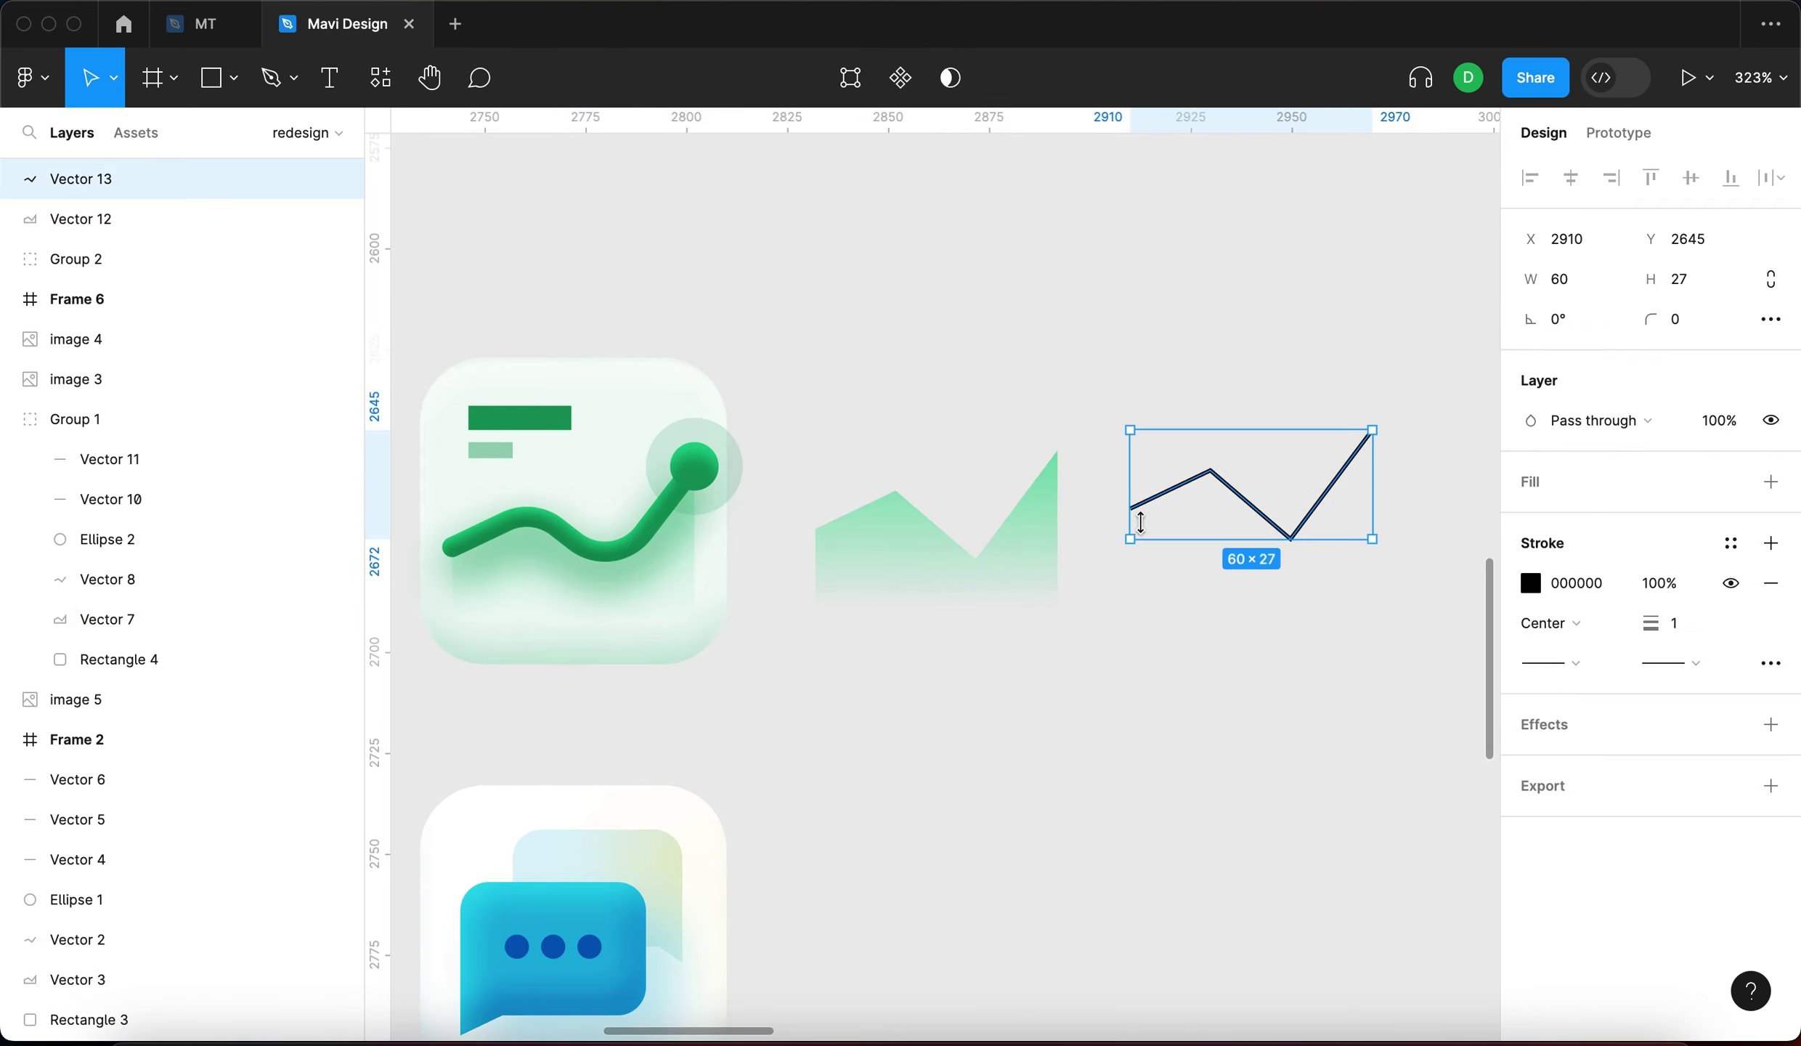
pyautogui.click(1220, 356)
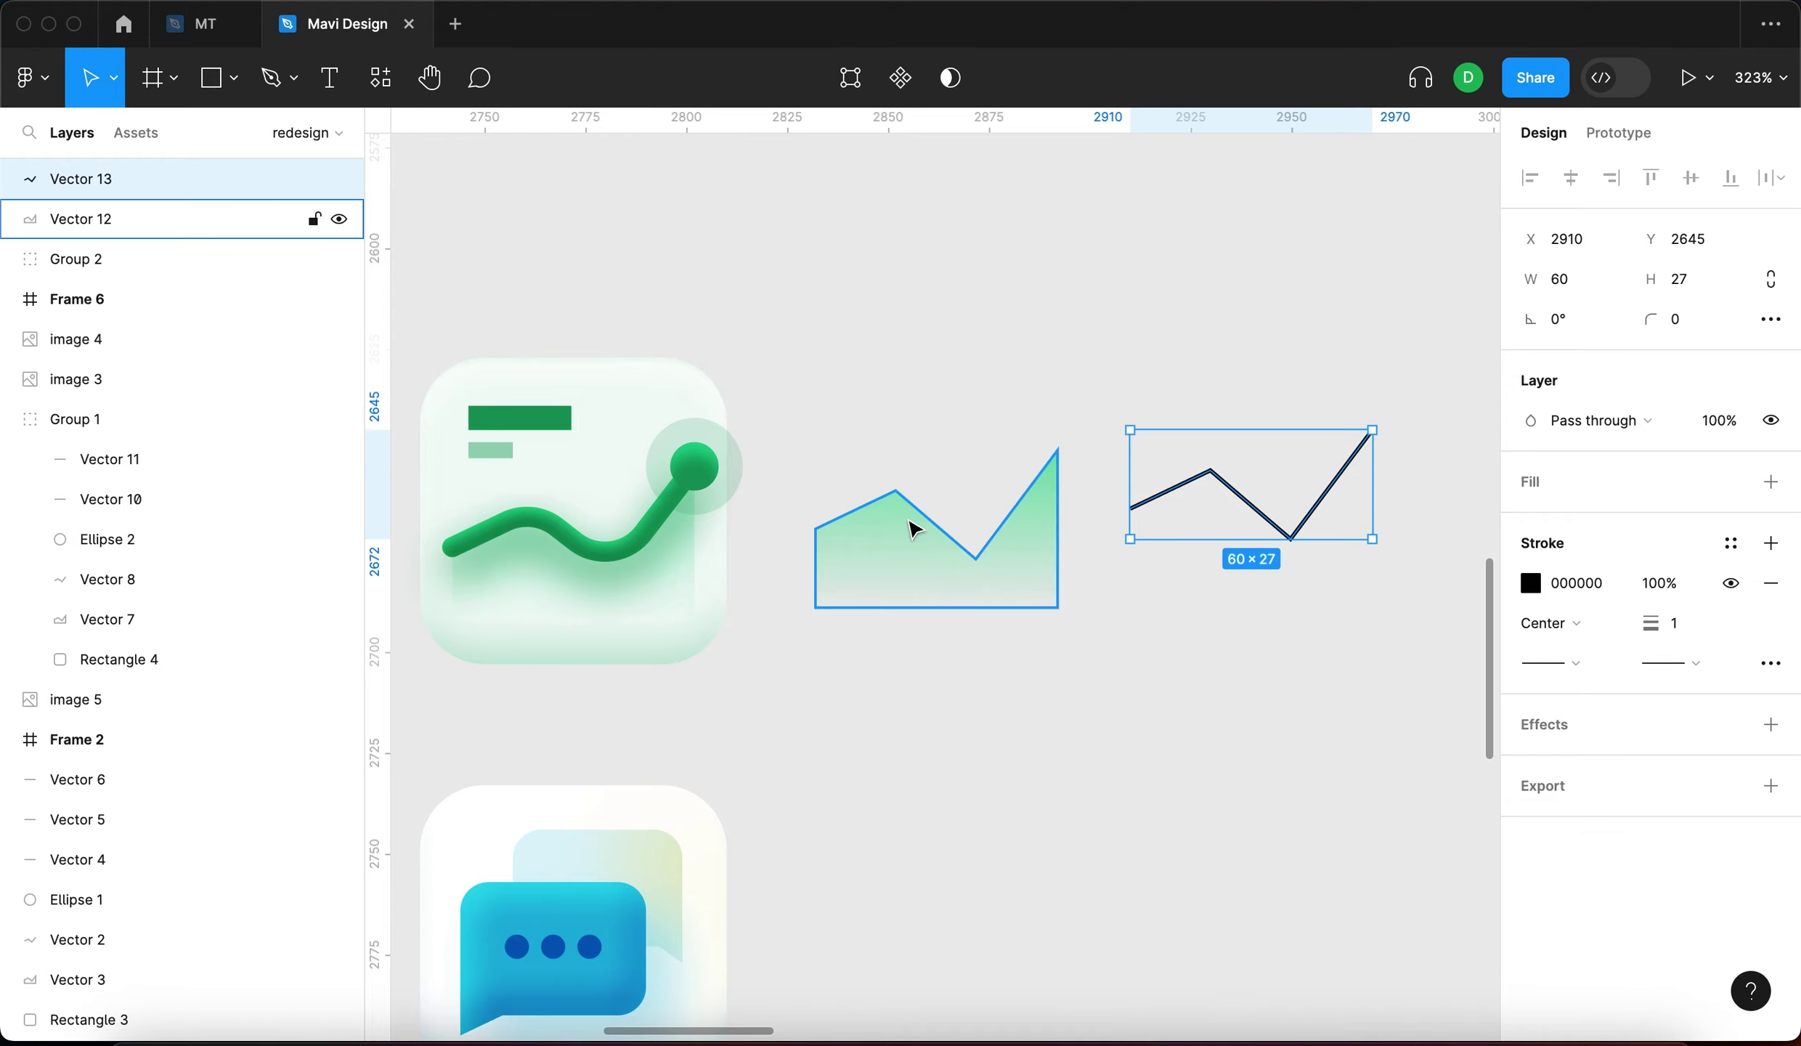
pyautogui.keyDown('super'); pyautogui.click(641, 566); pyautogui.keyUp('super')
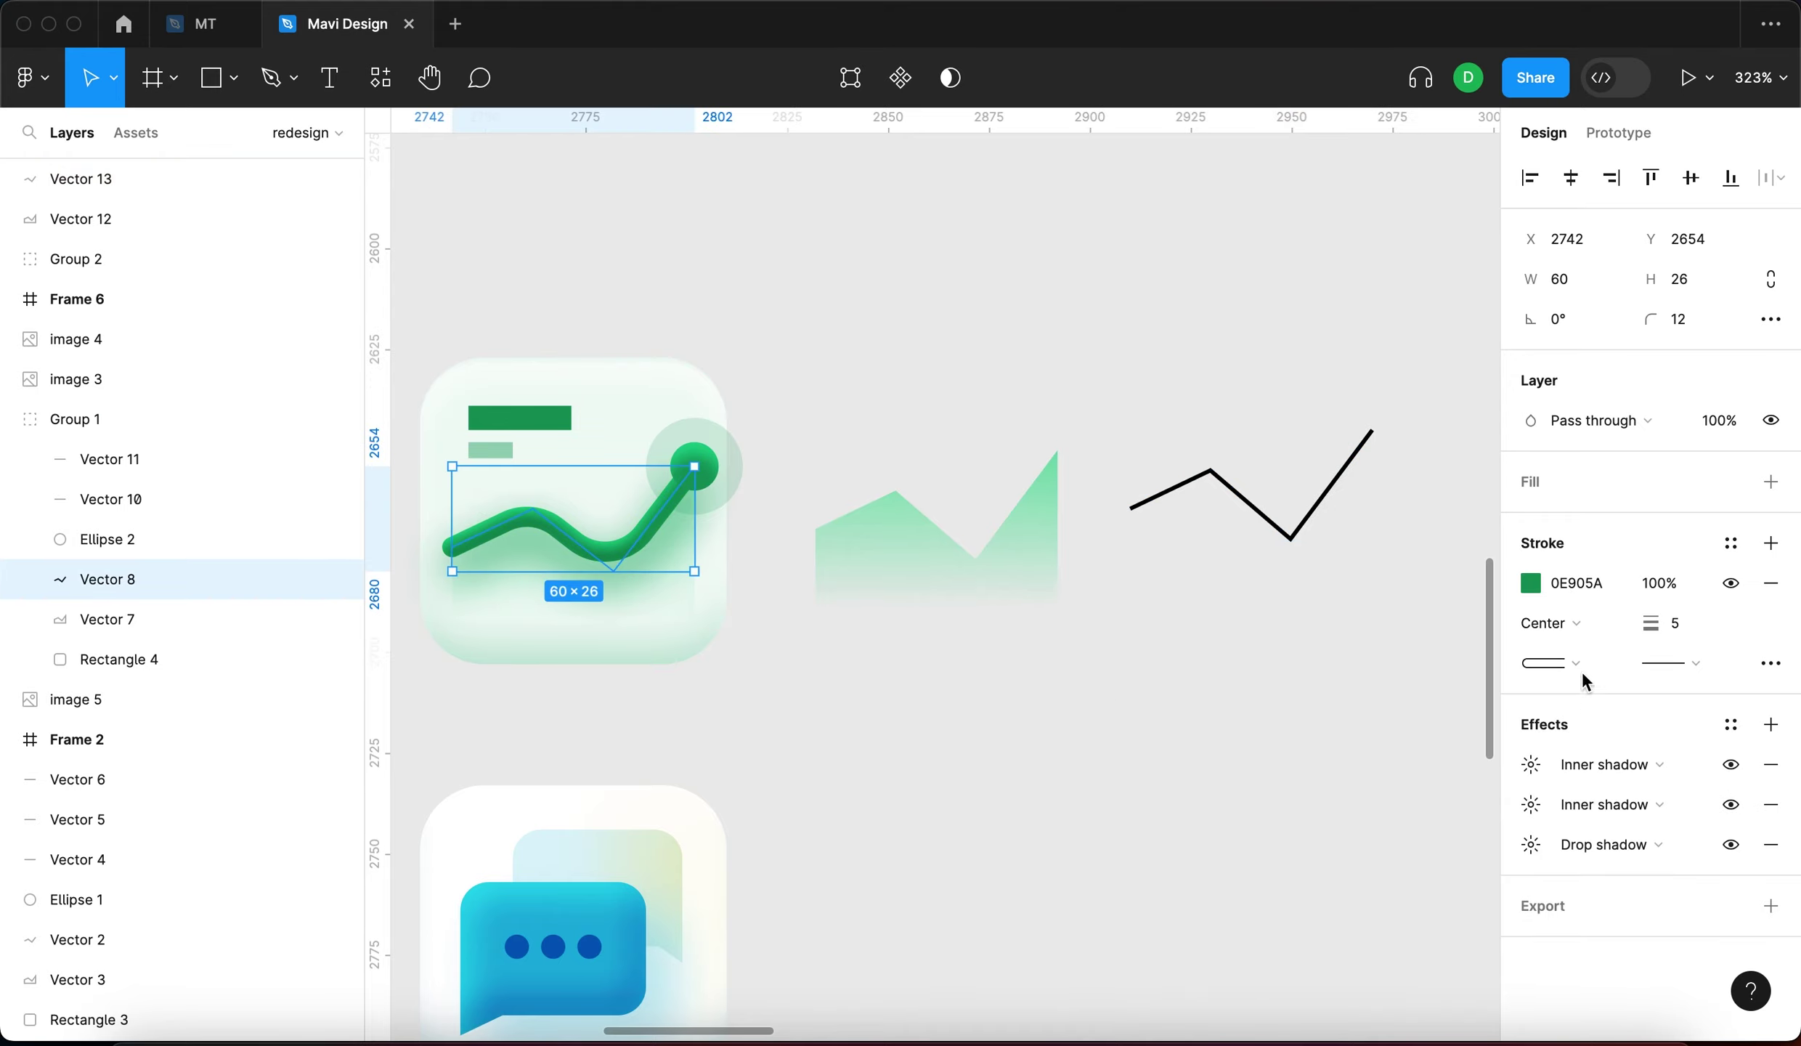
# Set the traced trend line's stroke weight to 5
pyautogui.click(1677, 632)
pyautogui.click(1300, 549)
pyautogui.press('Up')
pyautogui.press('Up')
pyautogui.press('Up')
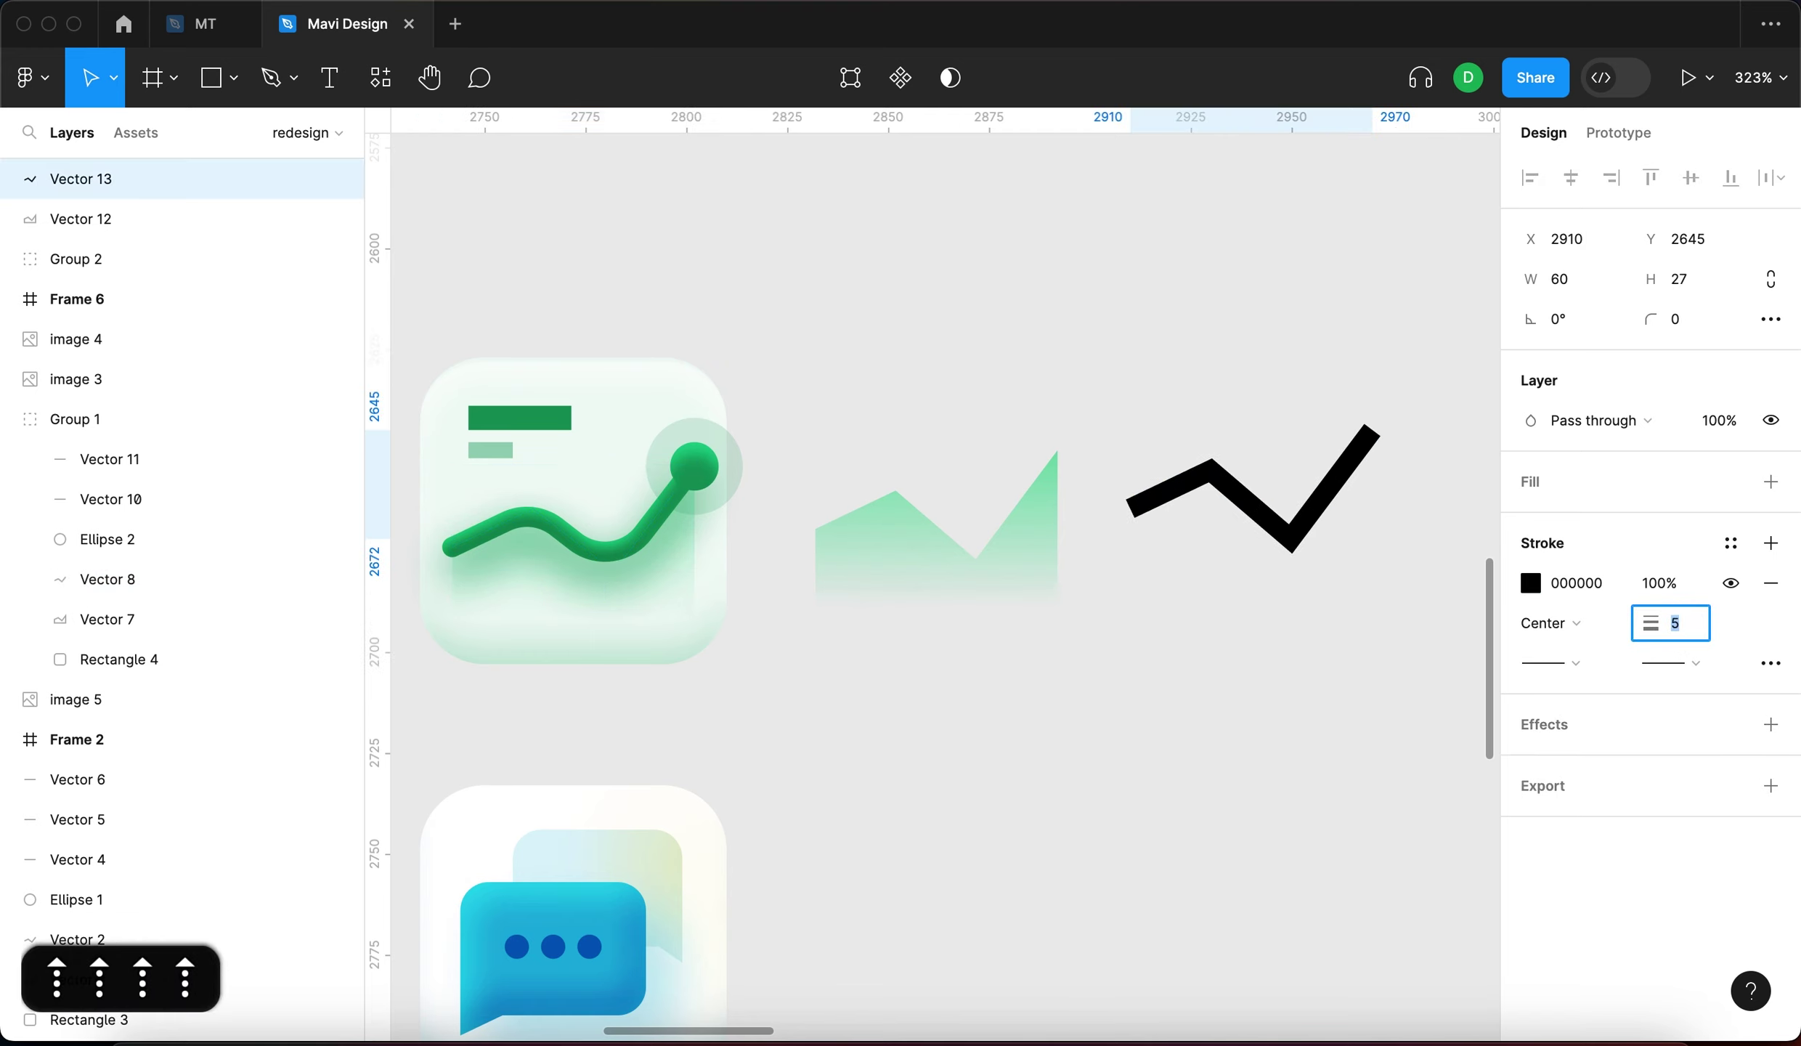
pyautogui.press('Return')
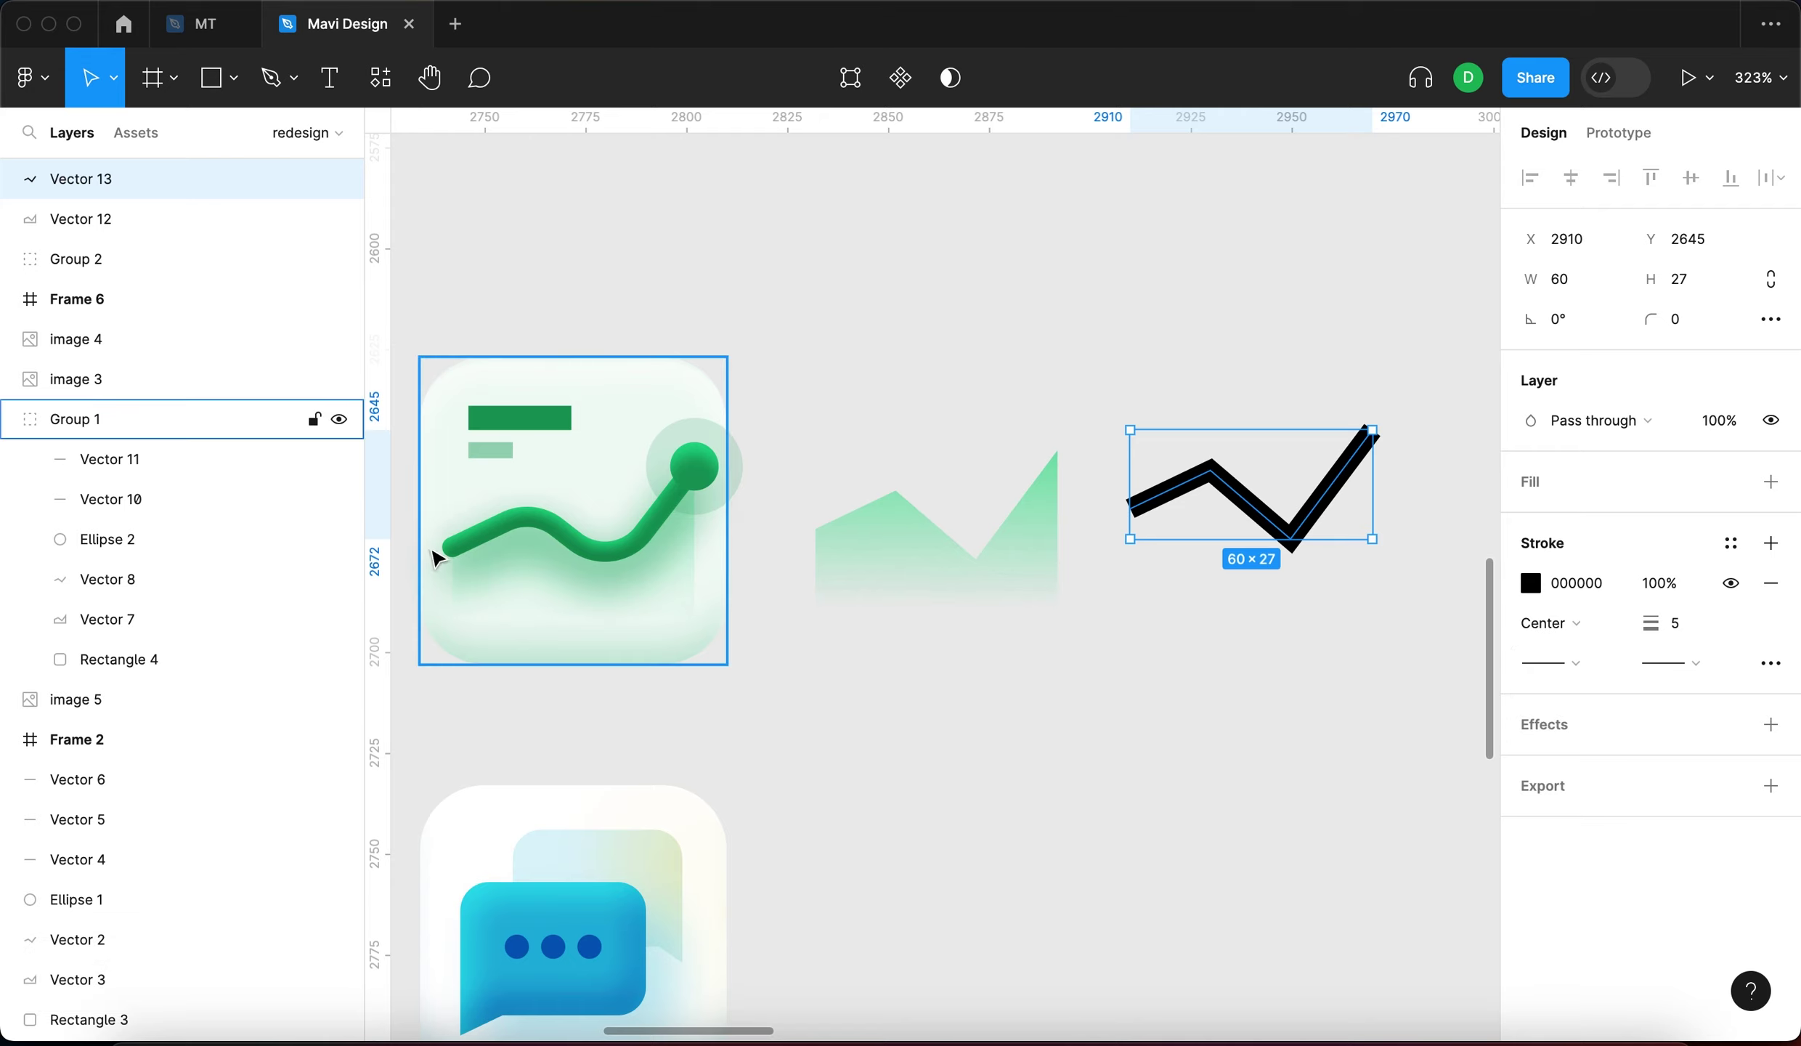
# Give both ends of the traced trend line Round caps
pyautogui.click(1594, 663)
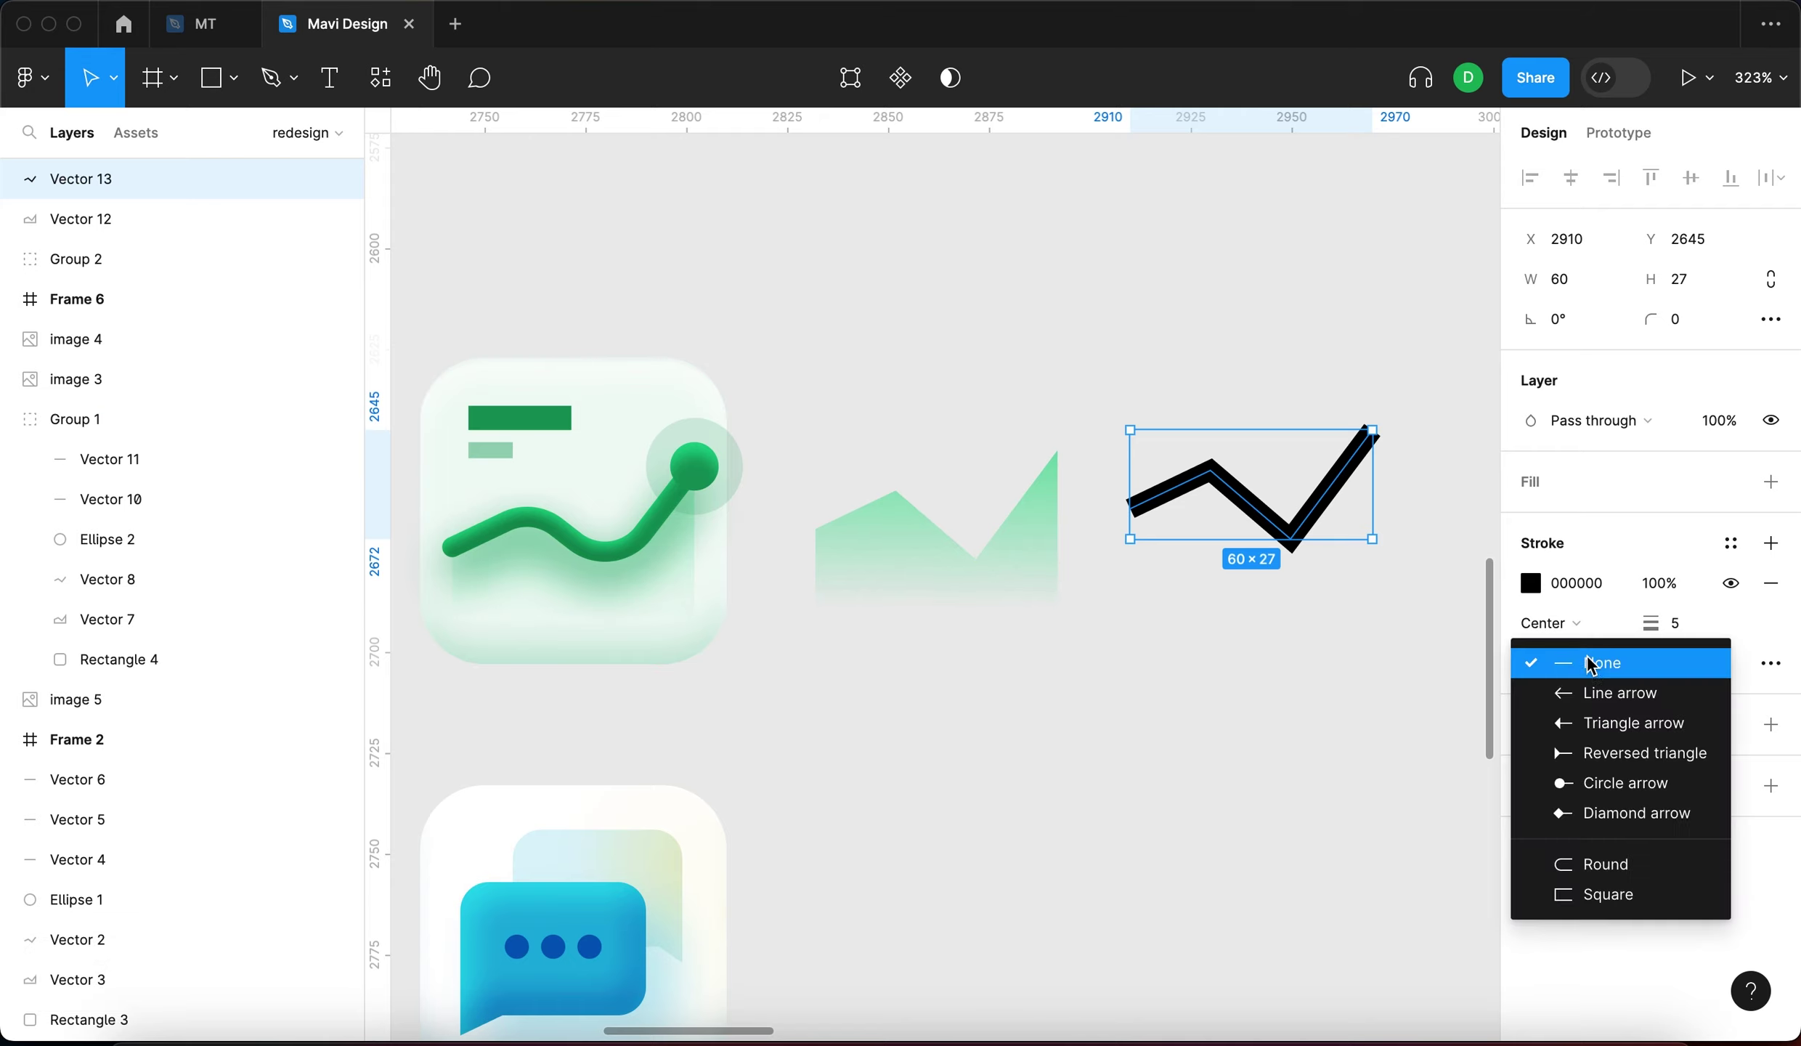
pyautogui.click(1602, 860)
pyautogui.click(1705, 665)
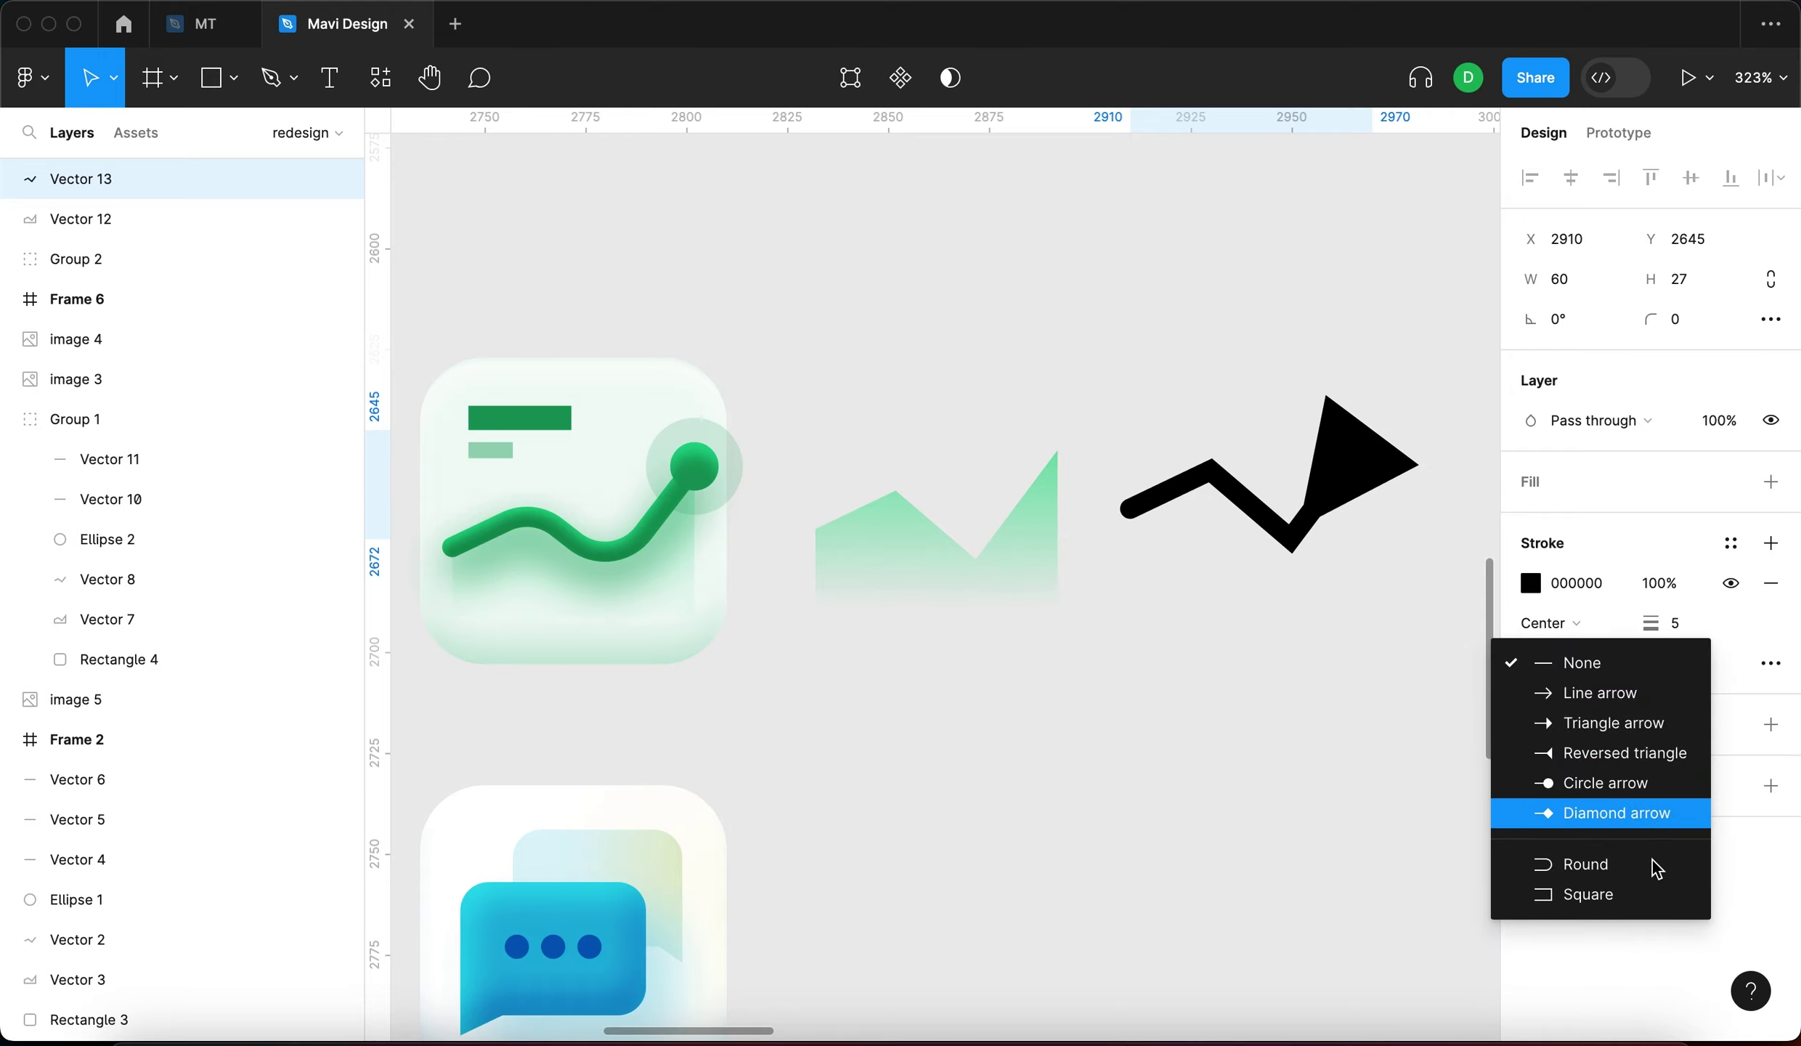
pyautogui.click(1650, 859)
pyautogui.press('Escape')
# Check the corner radius of the redesigned icon's trend line and set the traced line's corner radius to 12
pyautogui.doubleClick(532, 538)
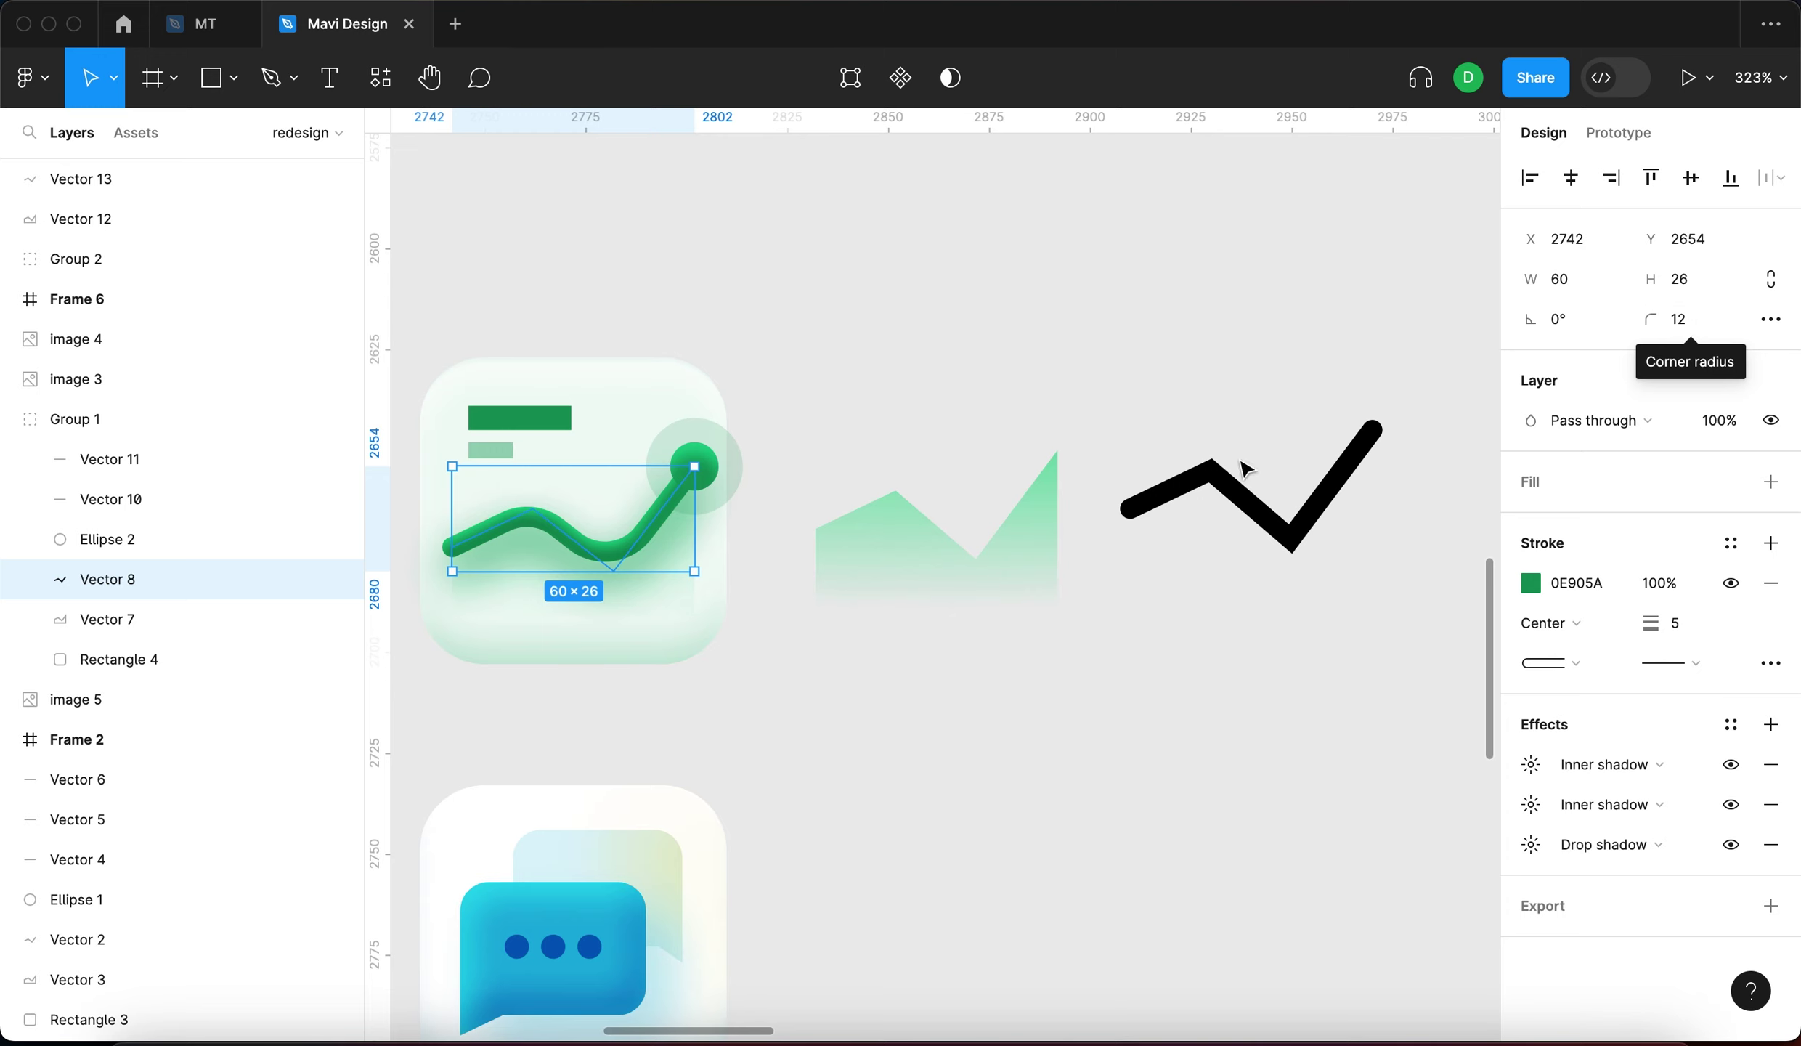
pyautogui.click(1178, 494)
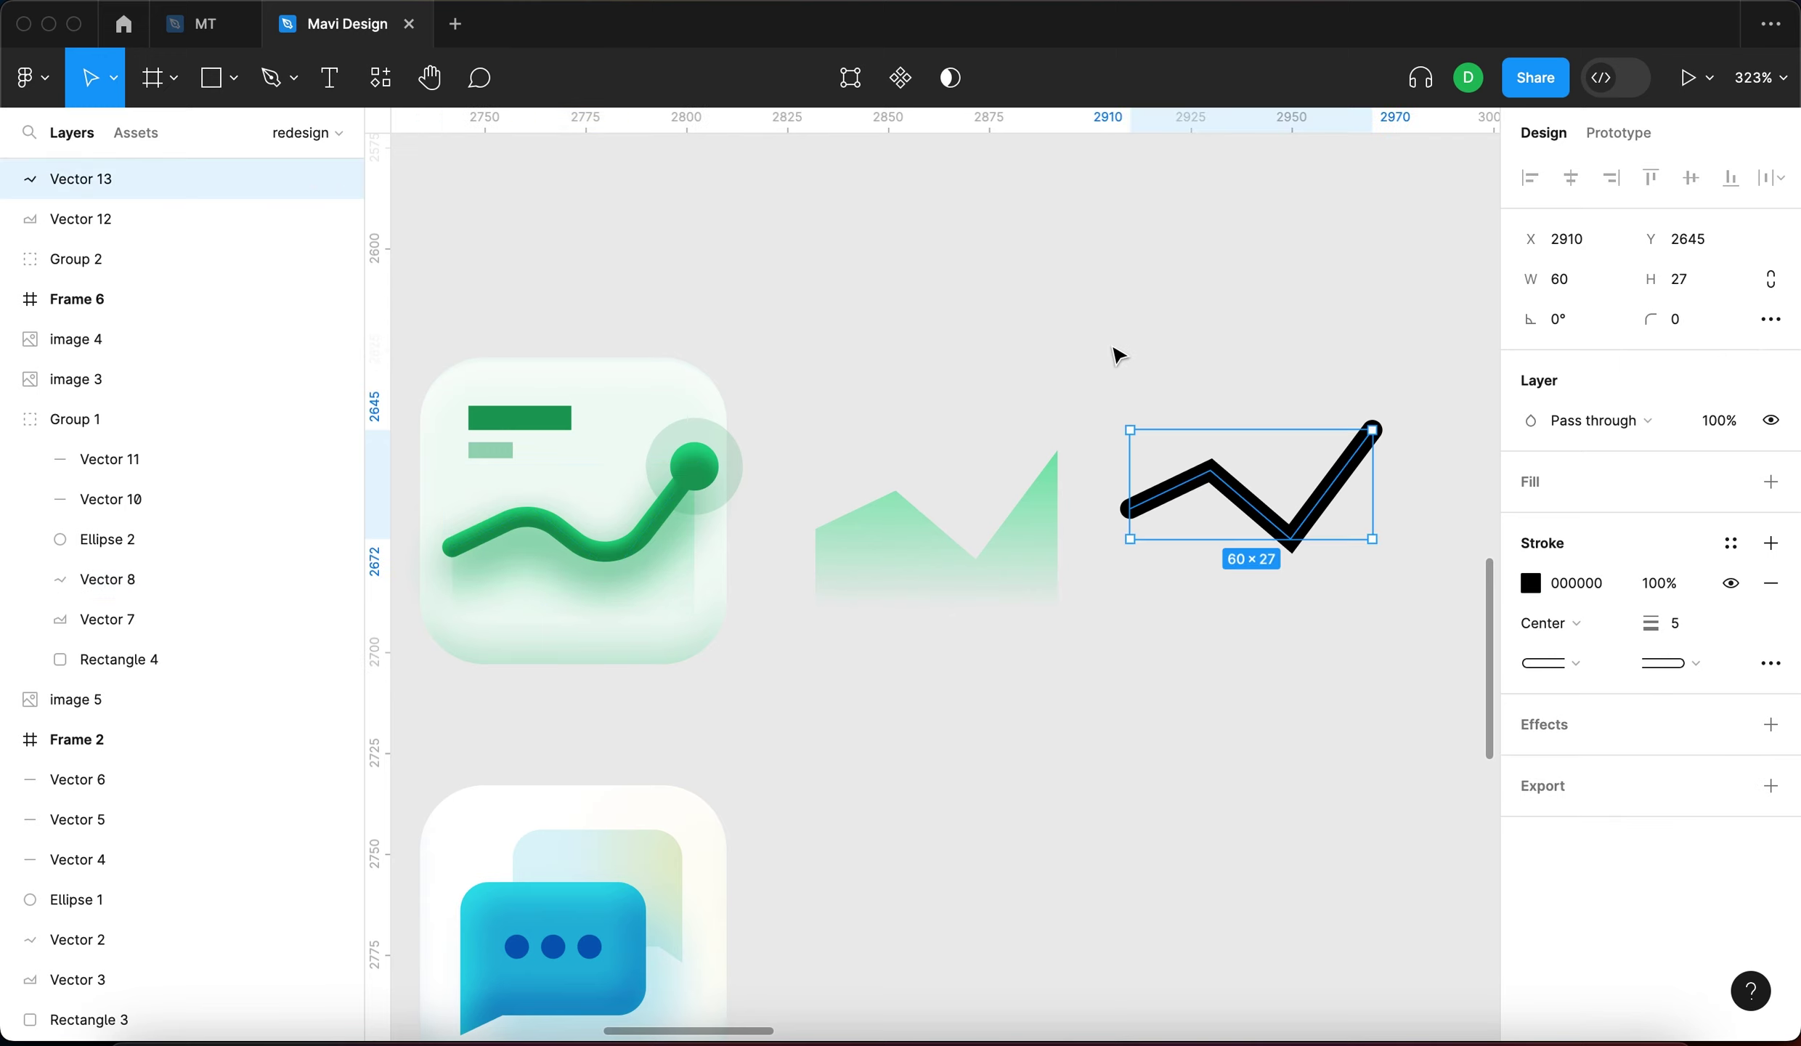
pyautogui.click(1676, 321)
pyautogui.write('12')
pyautogui.press('Return')
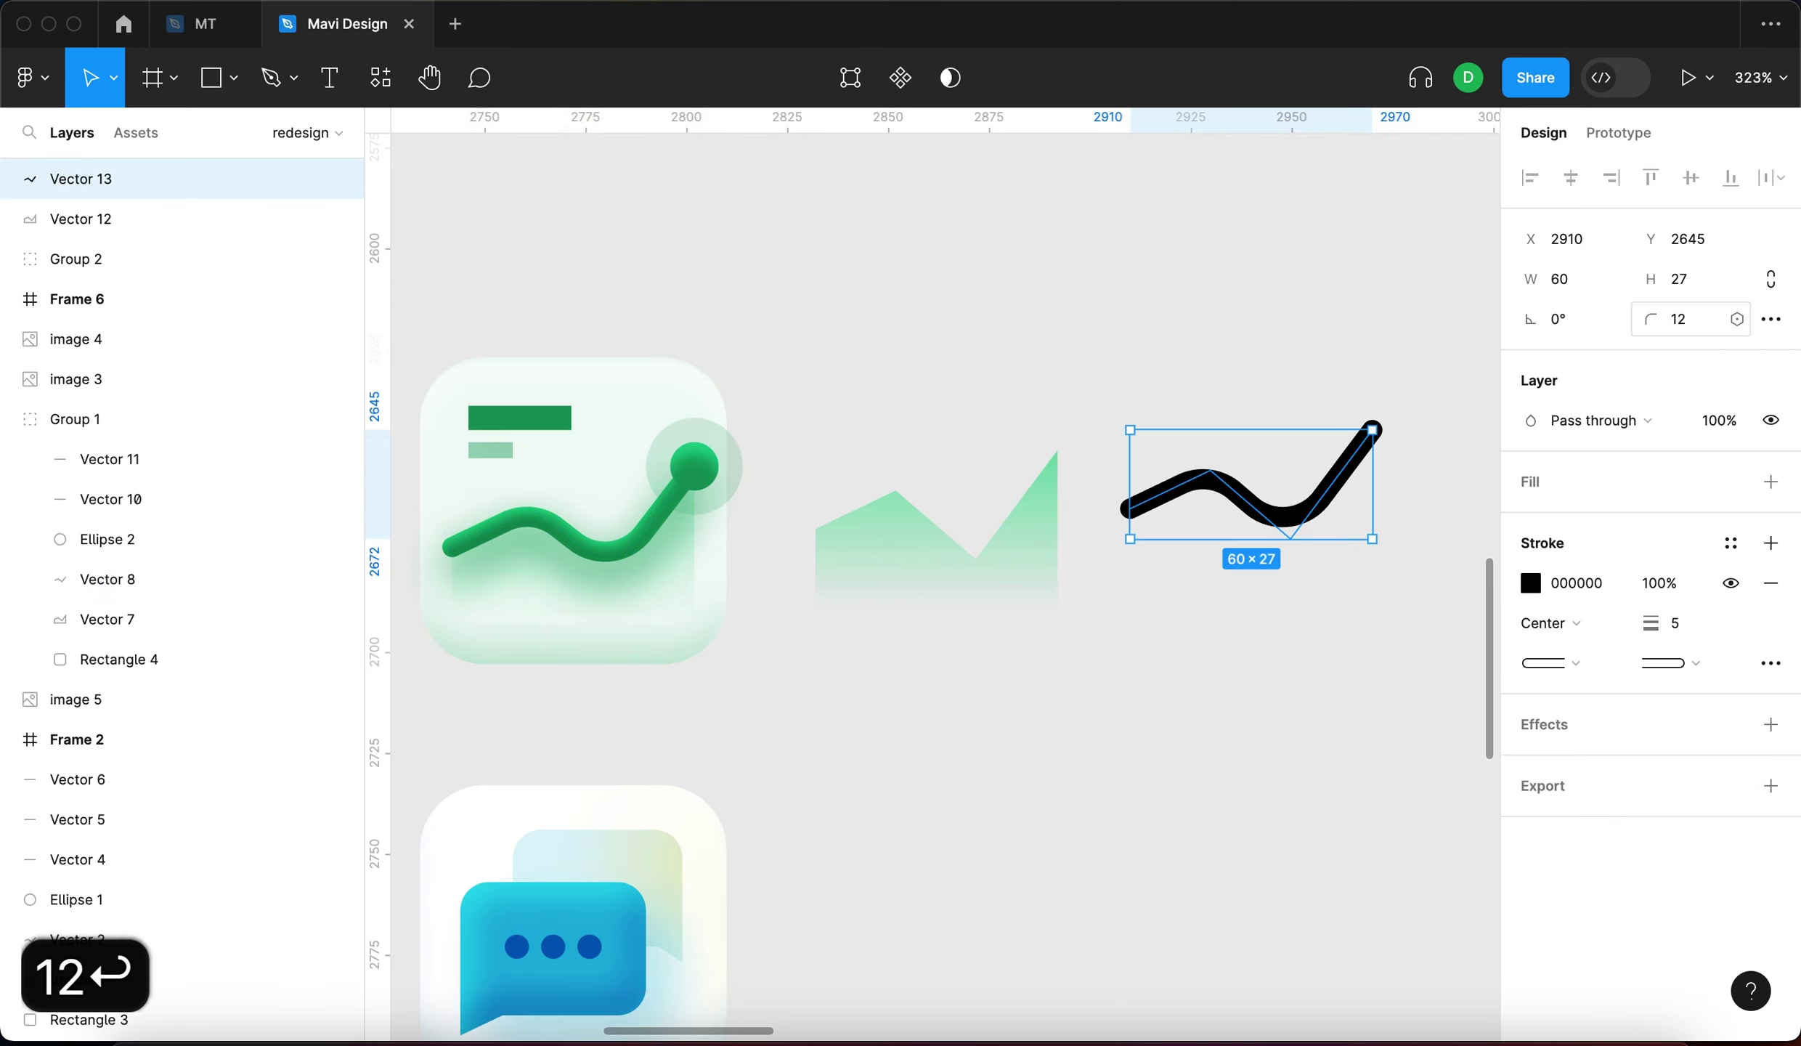
# Copy the stroke colour of the redesigned chart icon's trend line and apply 0E905A as the traced line's stroke colour
pyautogui.click(1173, 500)
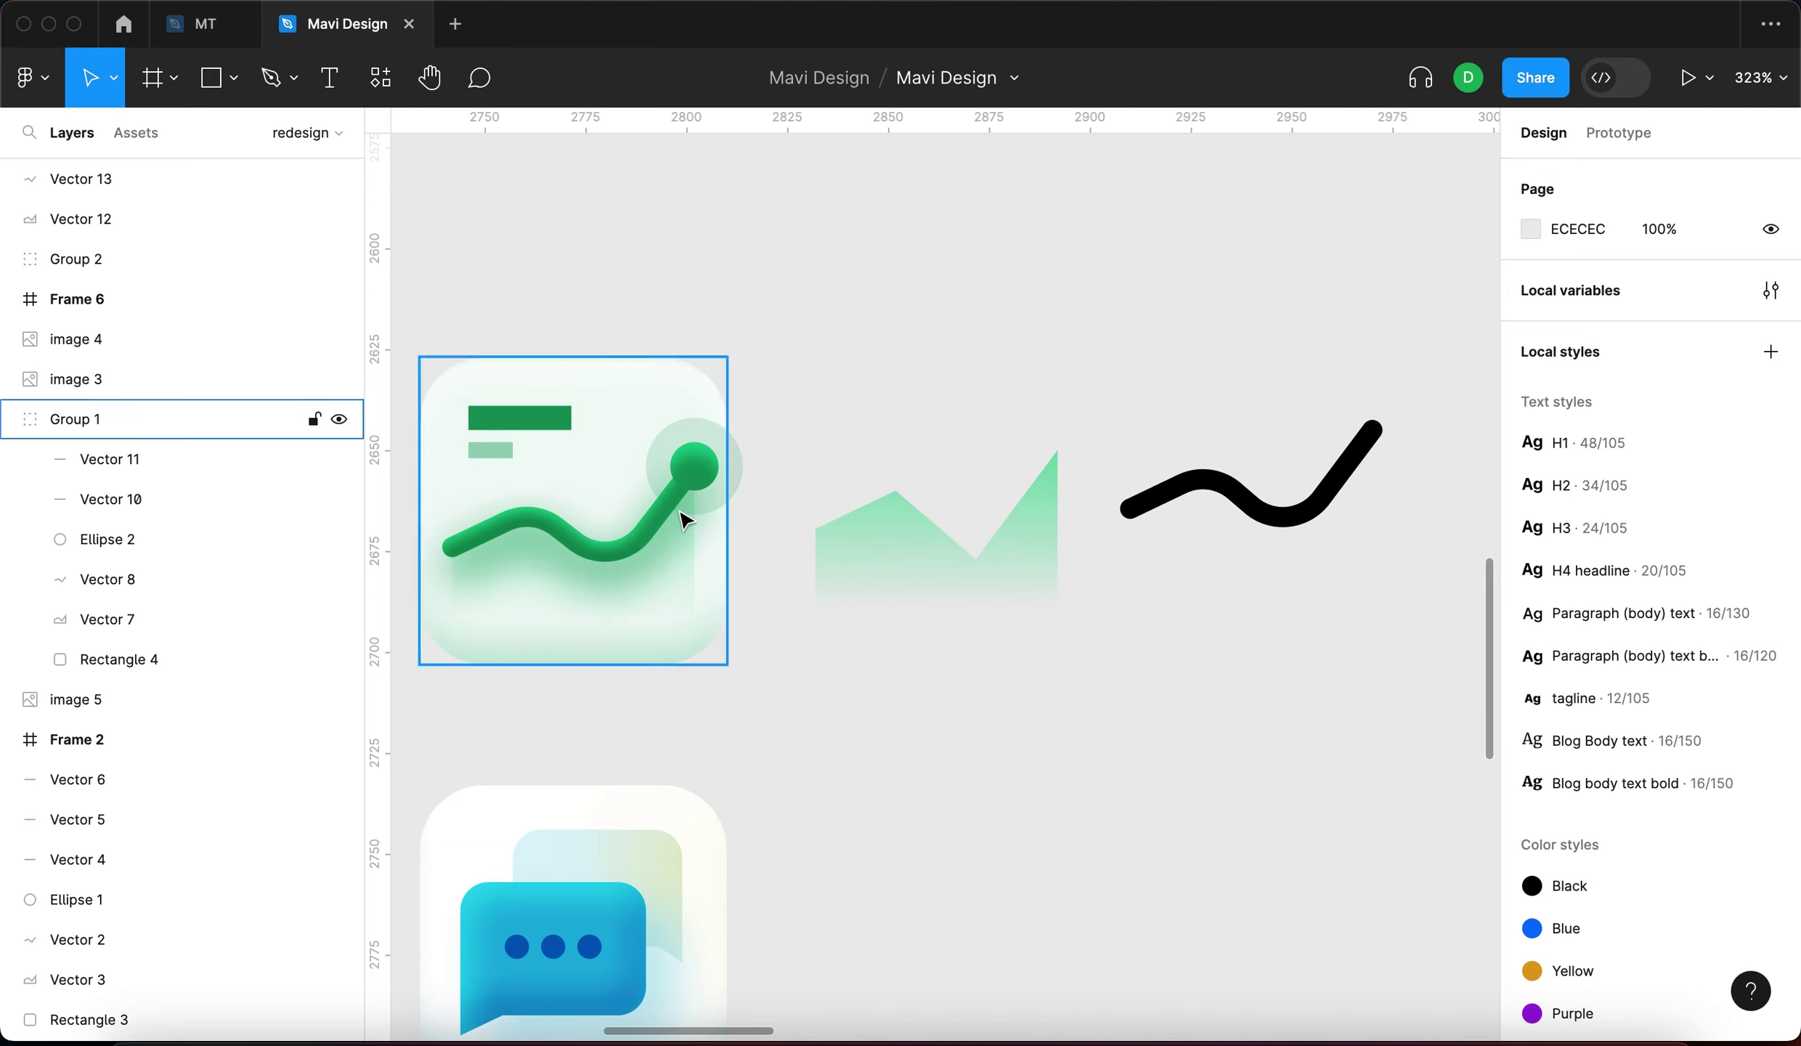
pyautogui.scroll(-3, 1242, 523)
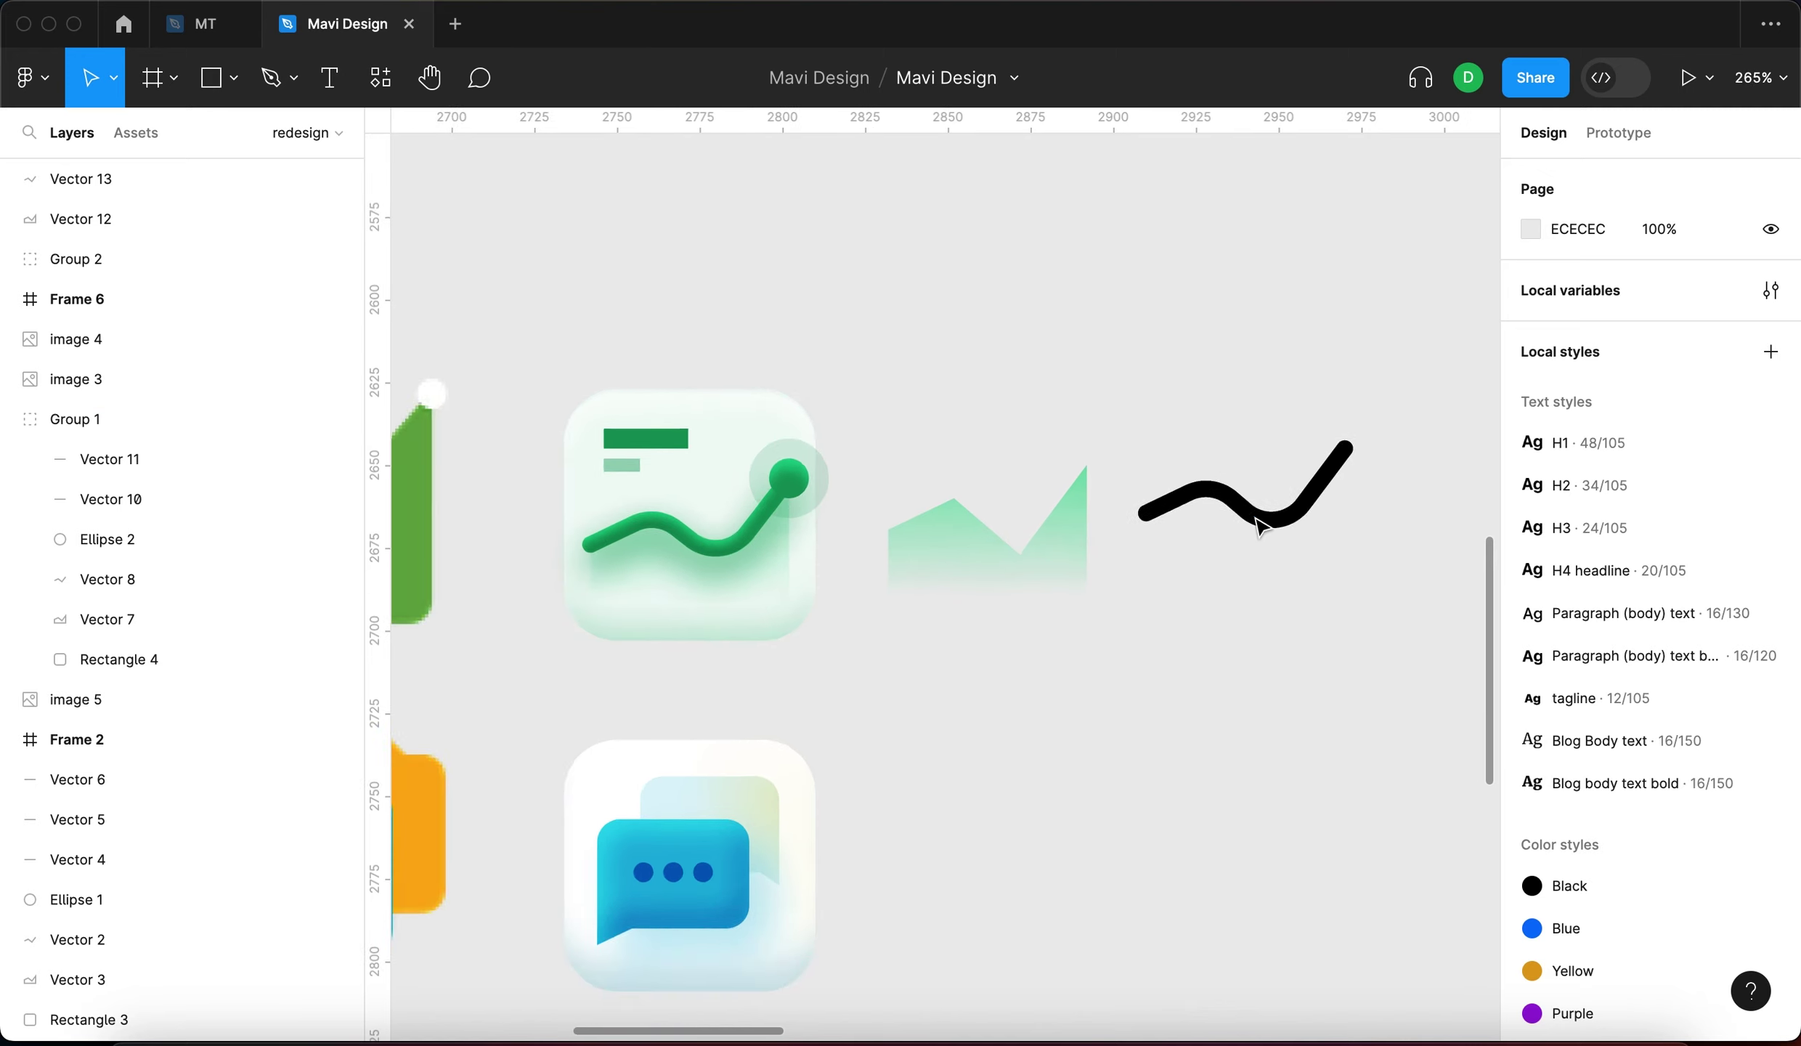
pyautogui.click(692, 555)
pyautogui.click(1614, 593)
pyautogui.moveTo(1611, 592); pyautogui.dragTo(1551, 596)
pyautogui.press('super+c')
pyautogui.click(1247, 523)
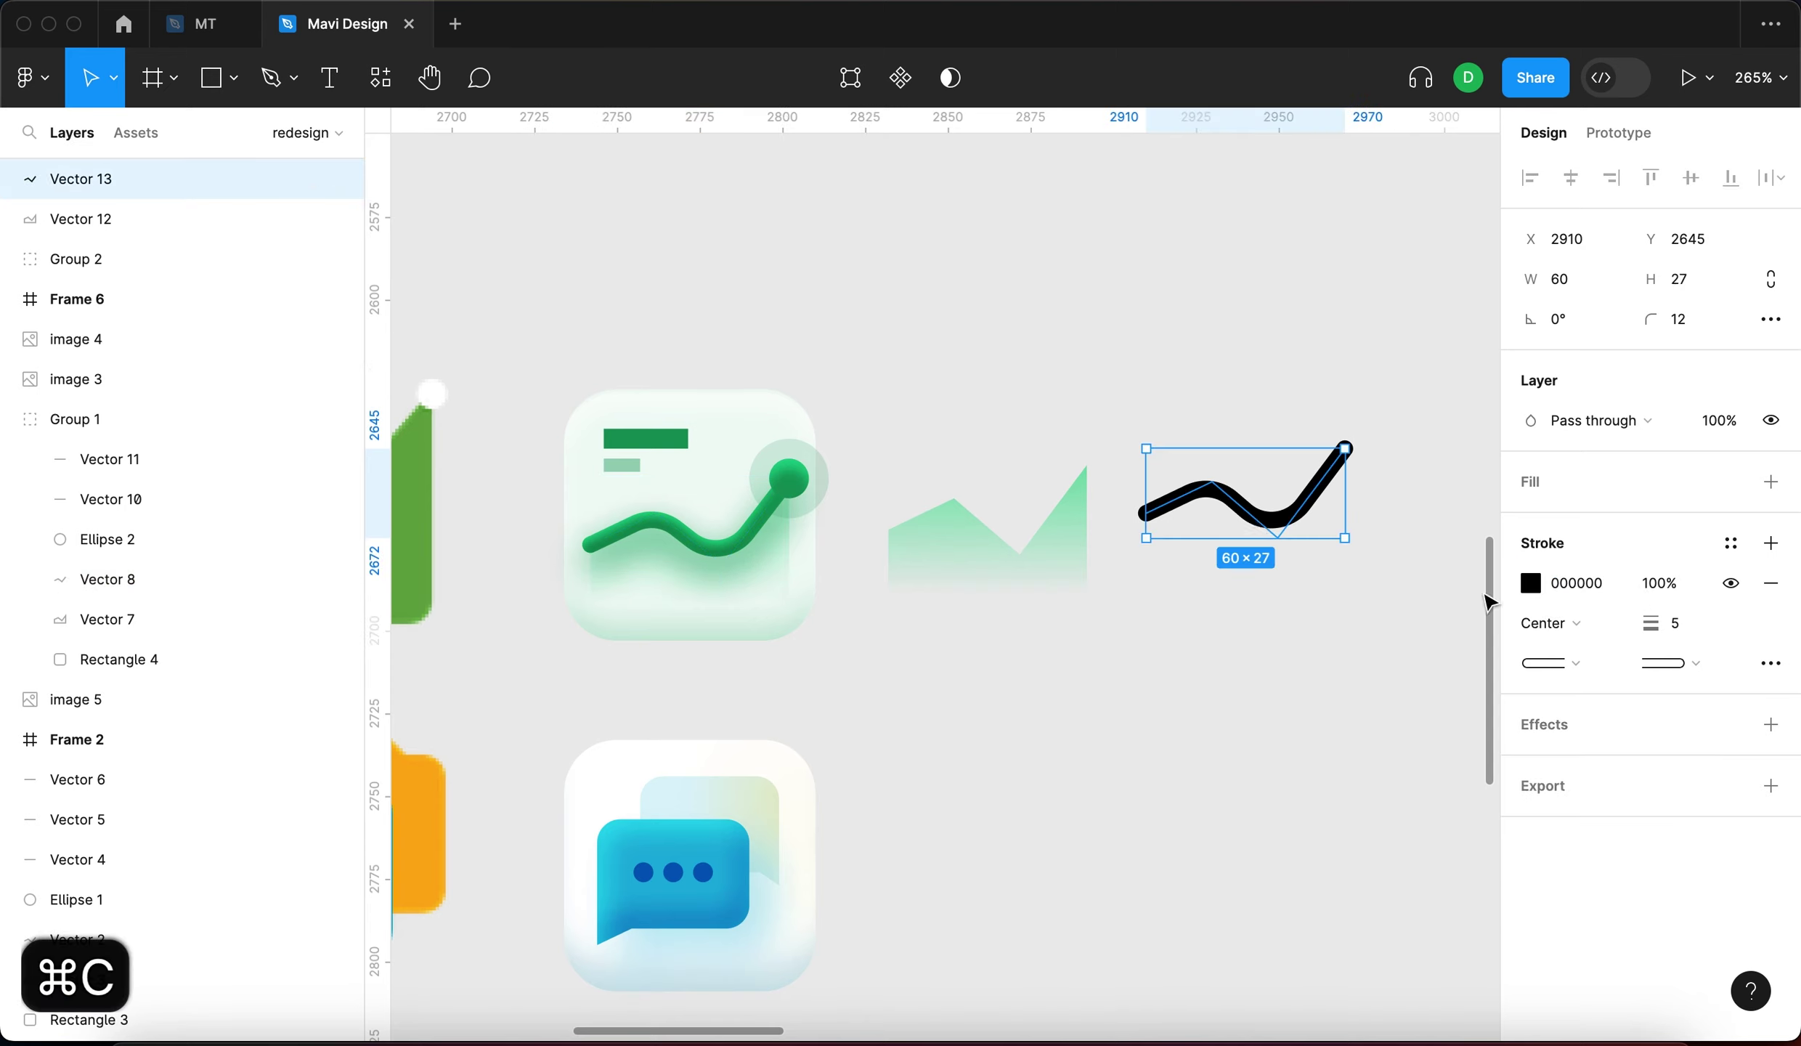
pyautogui.scroll(3, 1438, 515)
pyautogui.scroll(2, 1438, 516)
pyautogui.click(1555, 595)
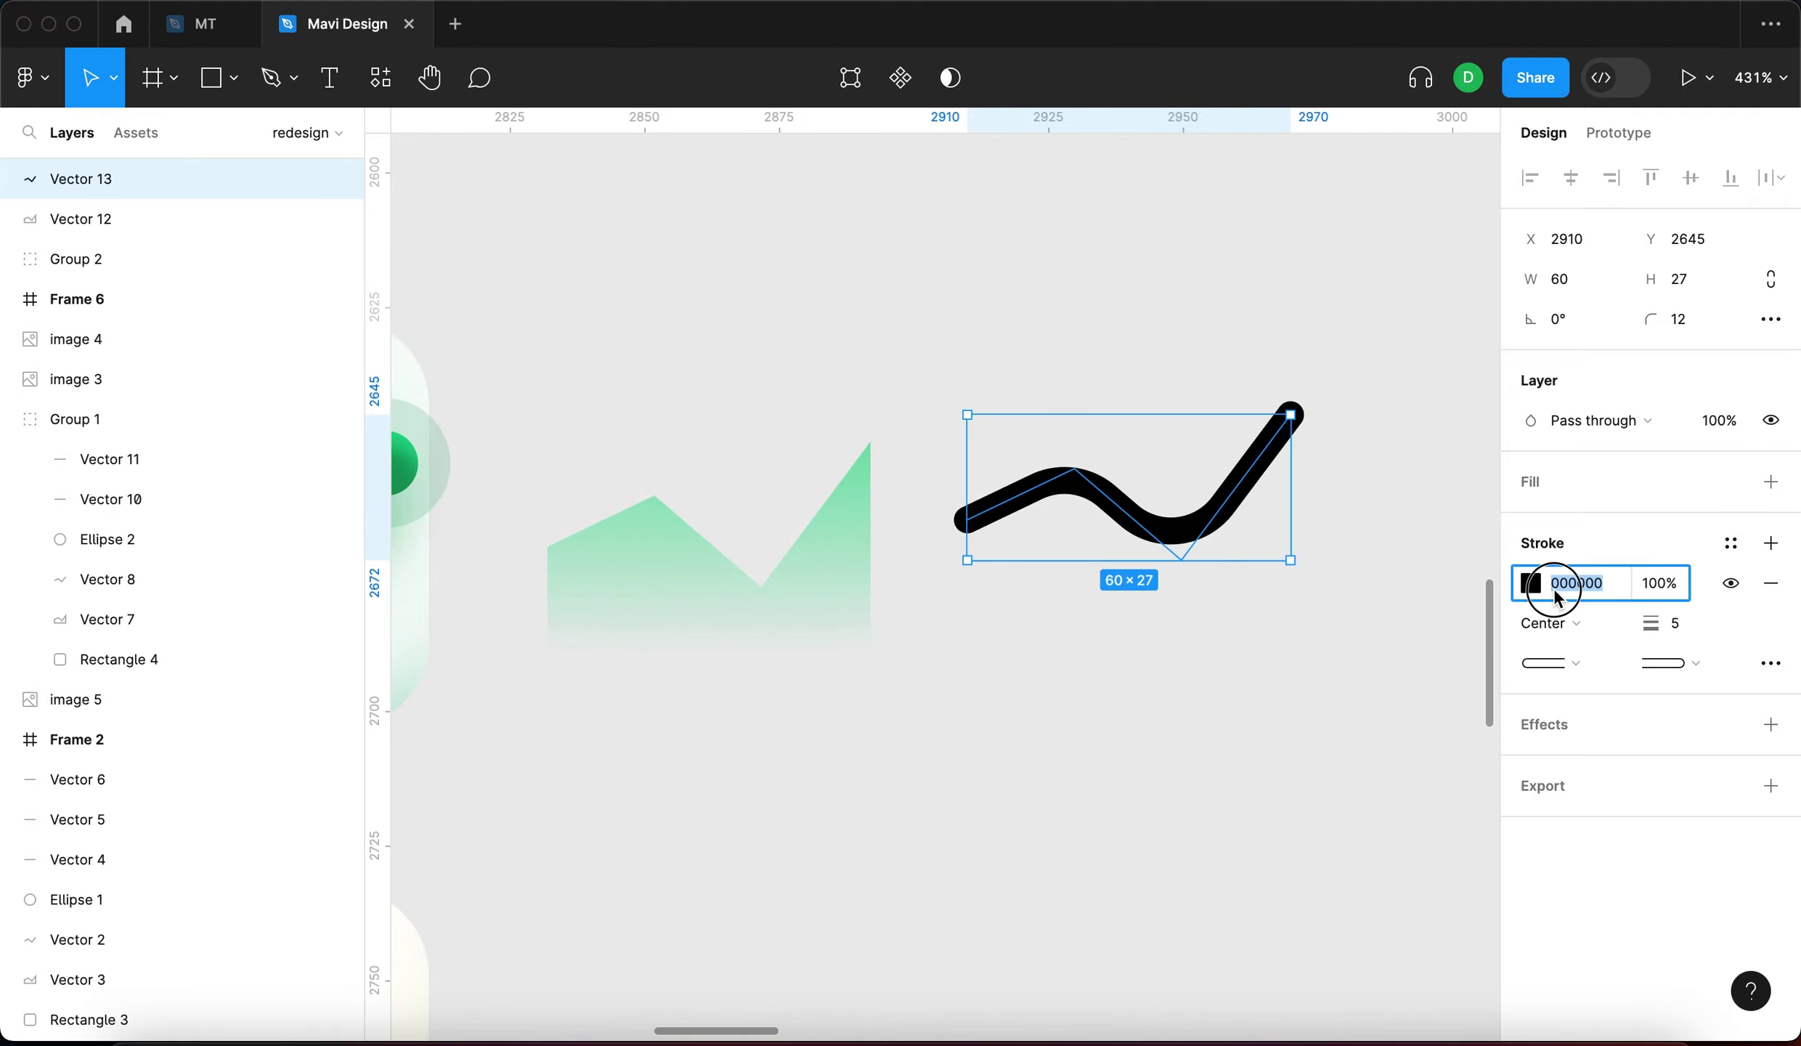
pyautogui.press('super+v')
pyautogui.press('Return')
pyautogui.scroll(-5, 1210, 652)
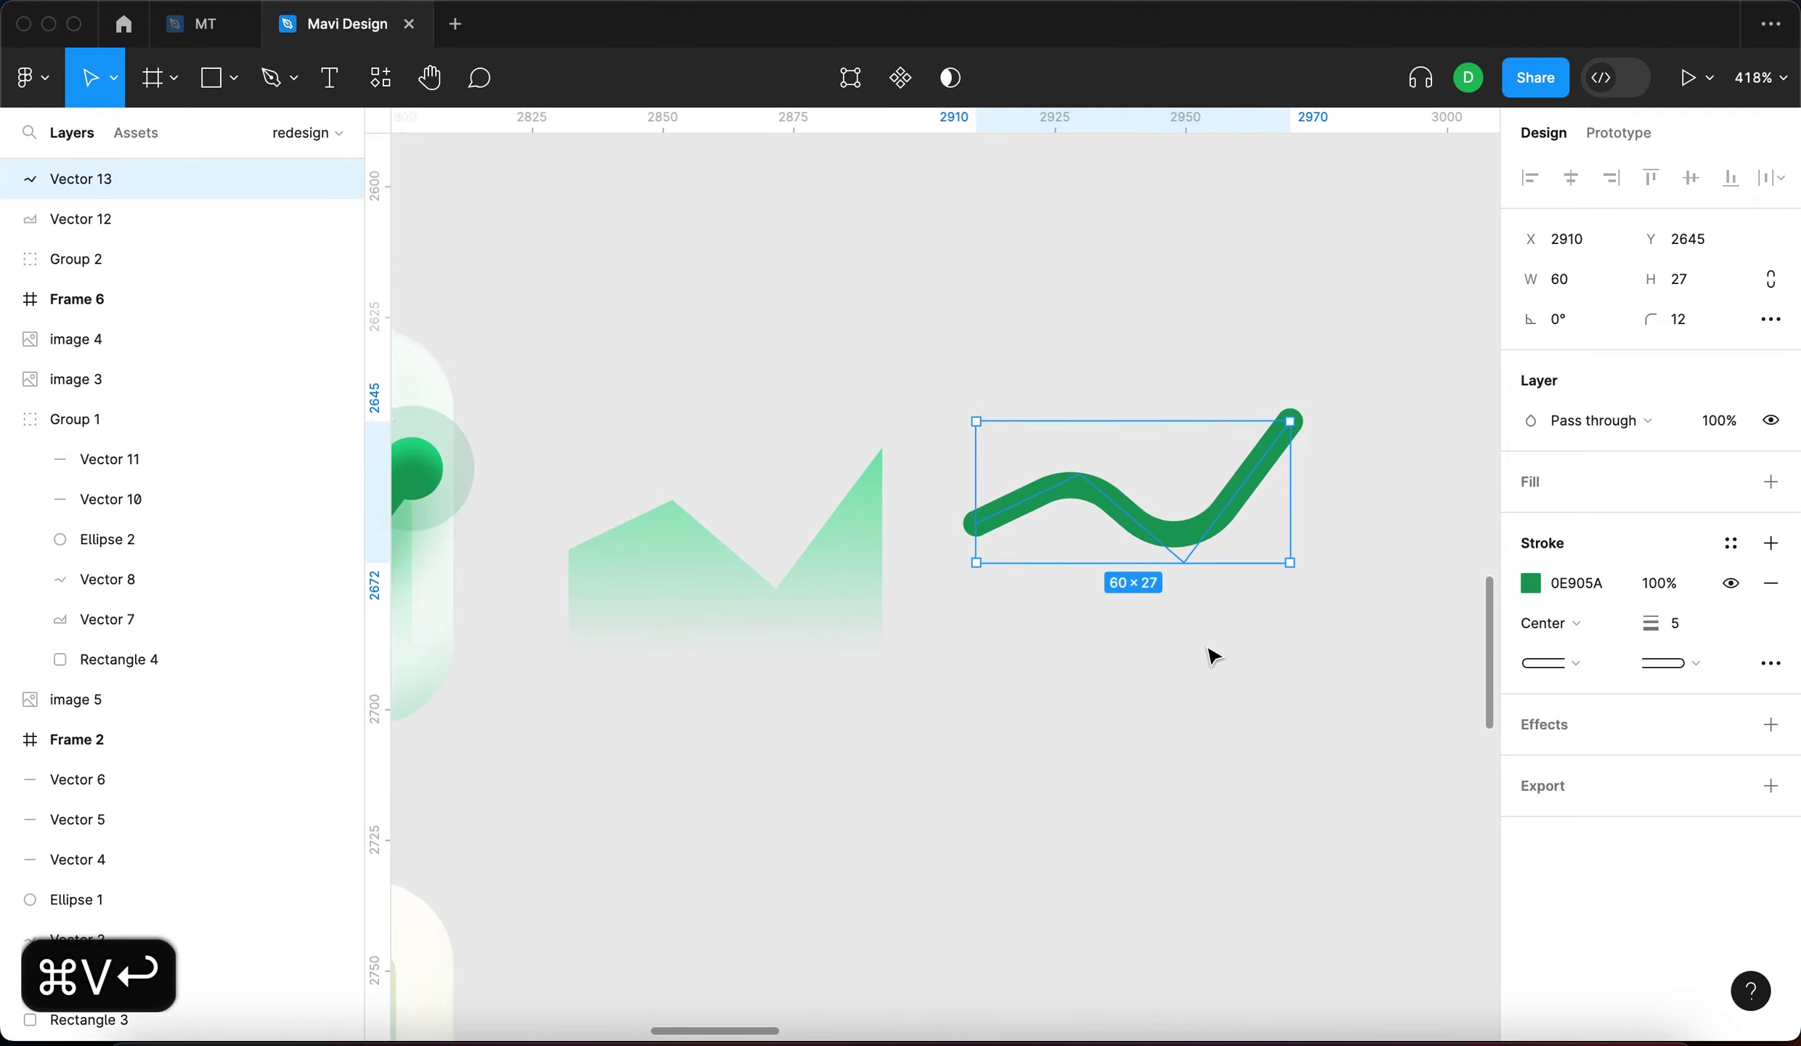
# Examine the effects on the redesigned chart icon's trend line and compare them with the traced line
pyautogui.click(1211, 656)
pyautogui.scroll(-2, 1093, 675)
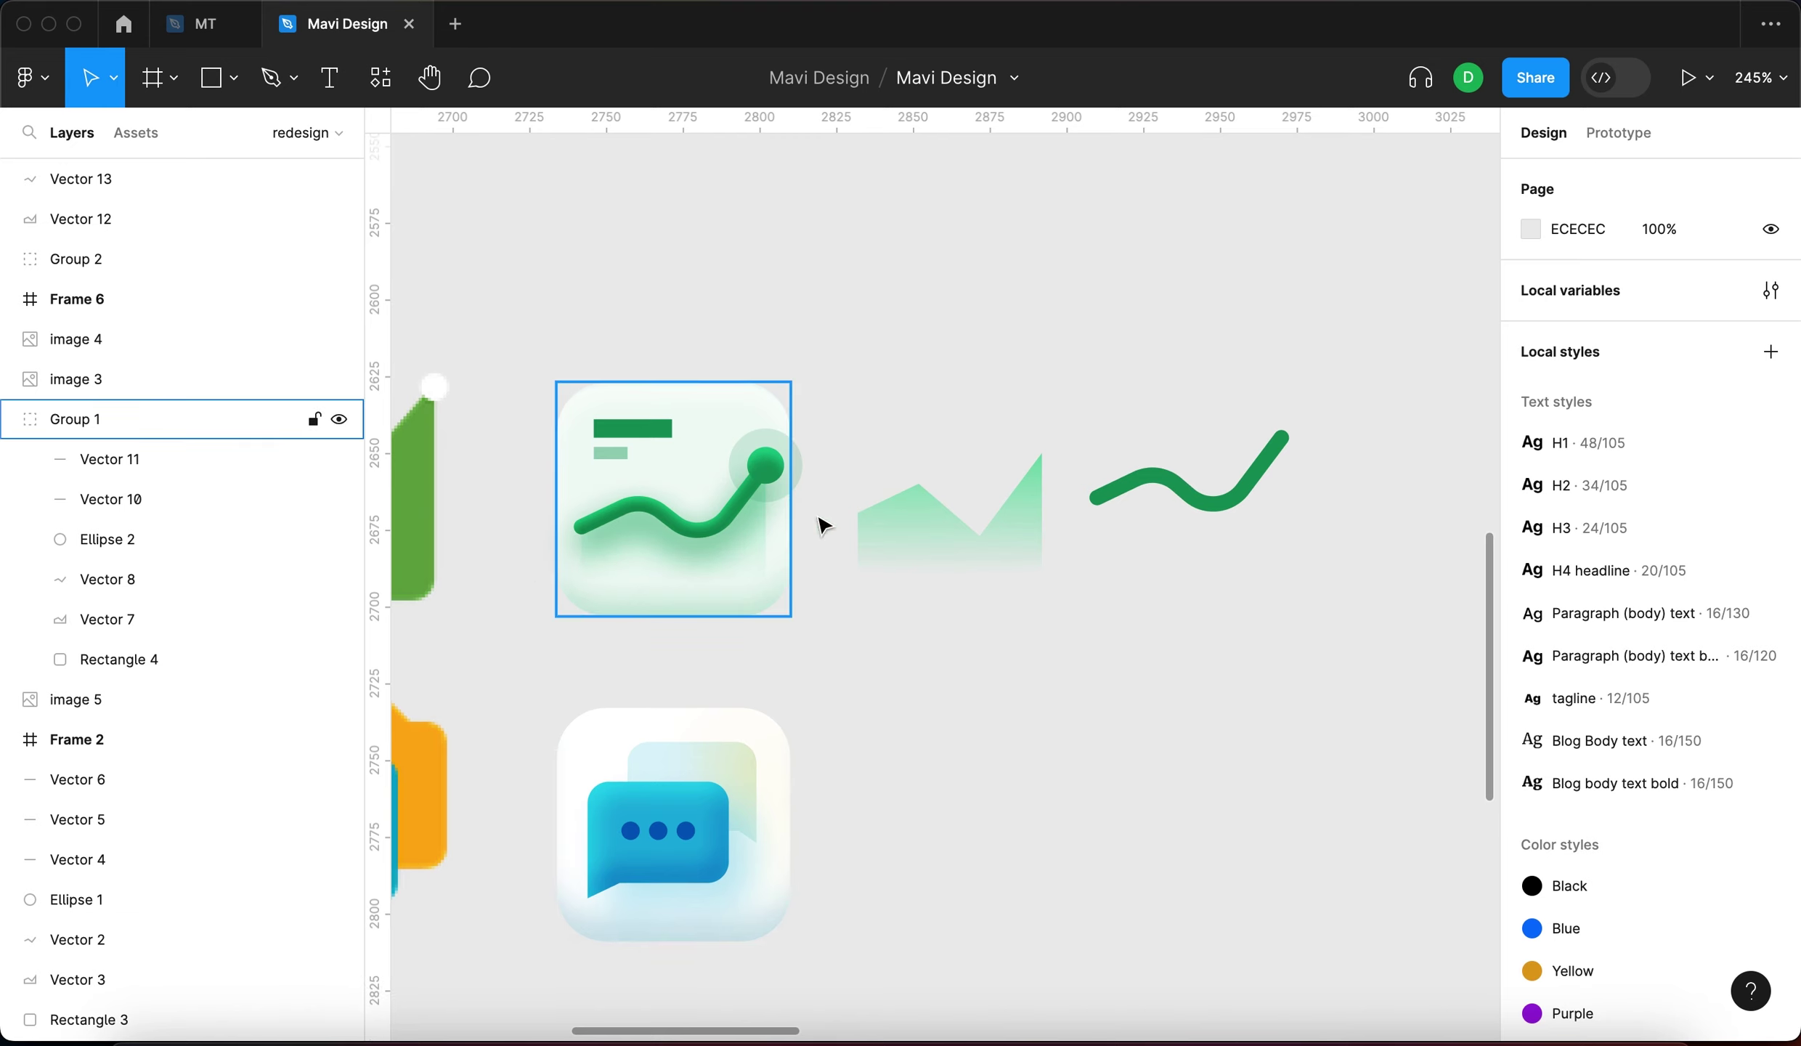
pyautogui.scroll(3, 647, 556)
pyautogui.click(672, 534)
pyautogui.doubleClick(696, 537)
pyautogui.moveTo(1322, 760); pyautogui.dragTo(1226, 683)
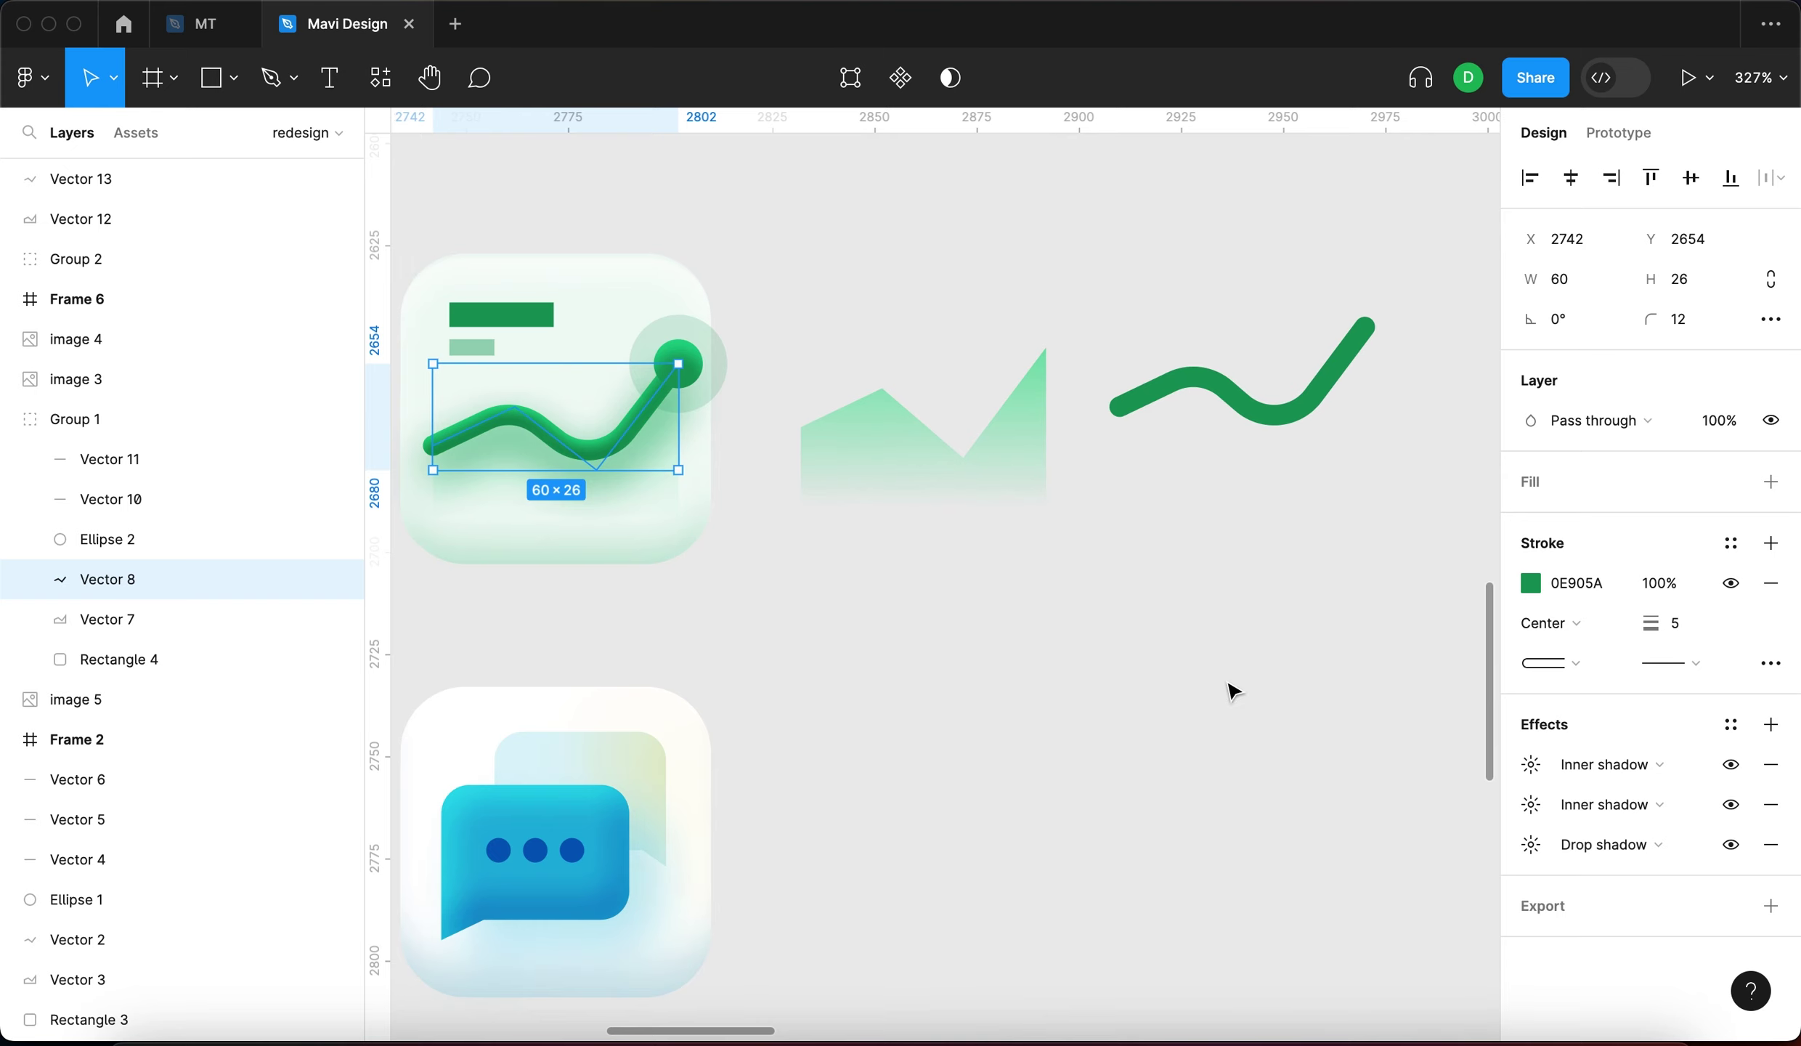
pyautogui.click(1233, 690)
pyautogui.click(1253, 414)
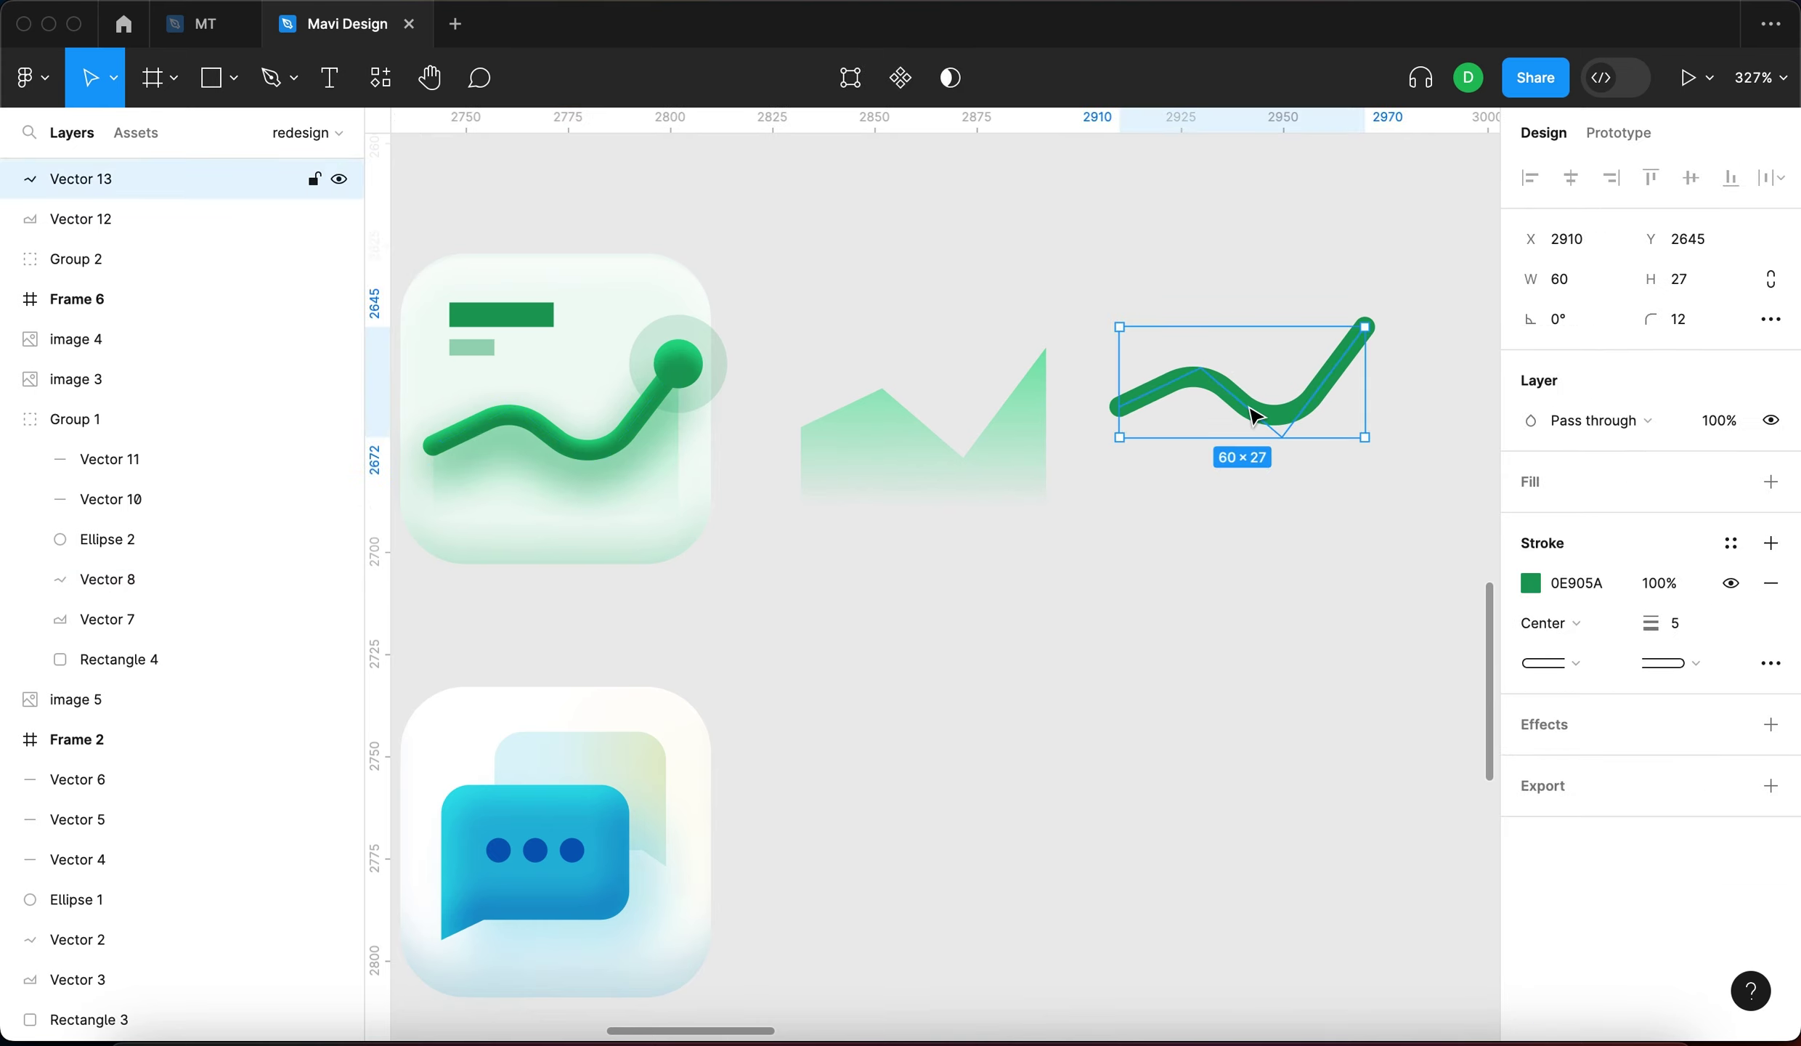
pyautogui.click(1310, 560)
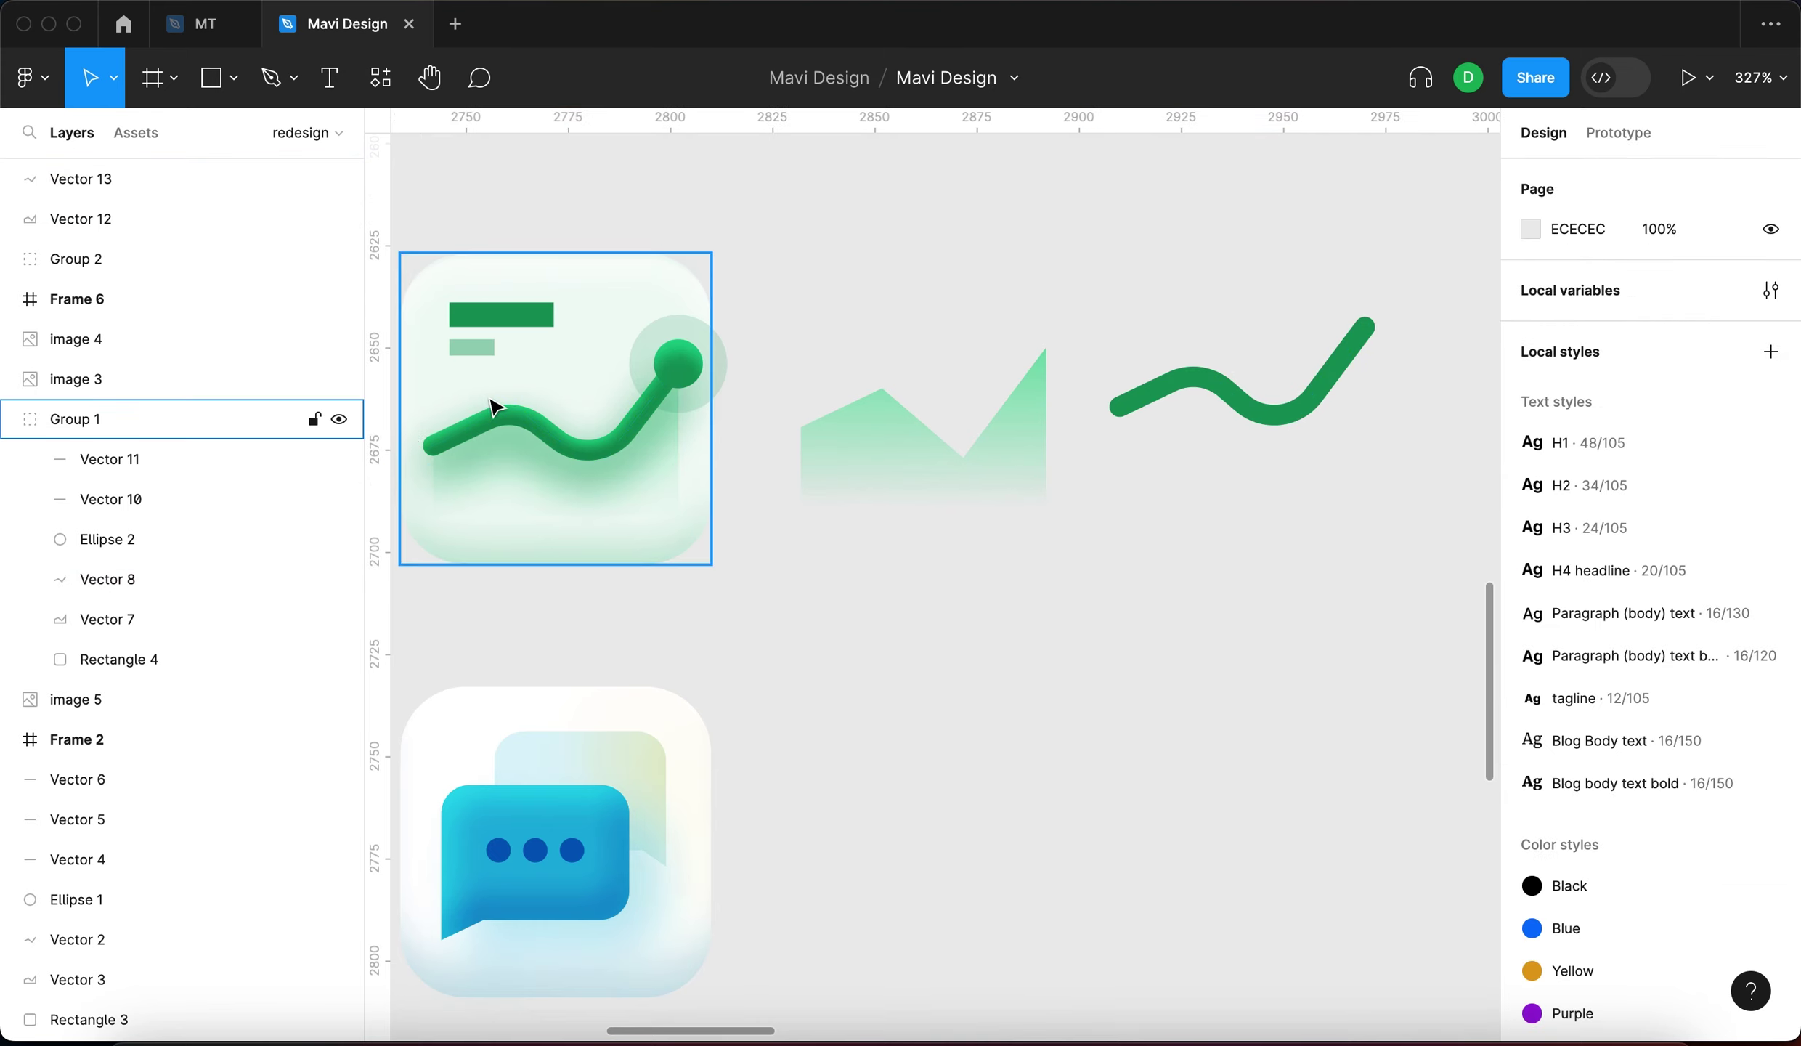
pyautogui.doubleClick(533, 454)
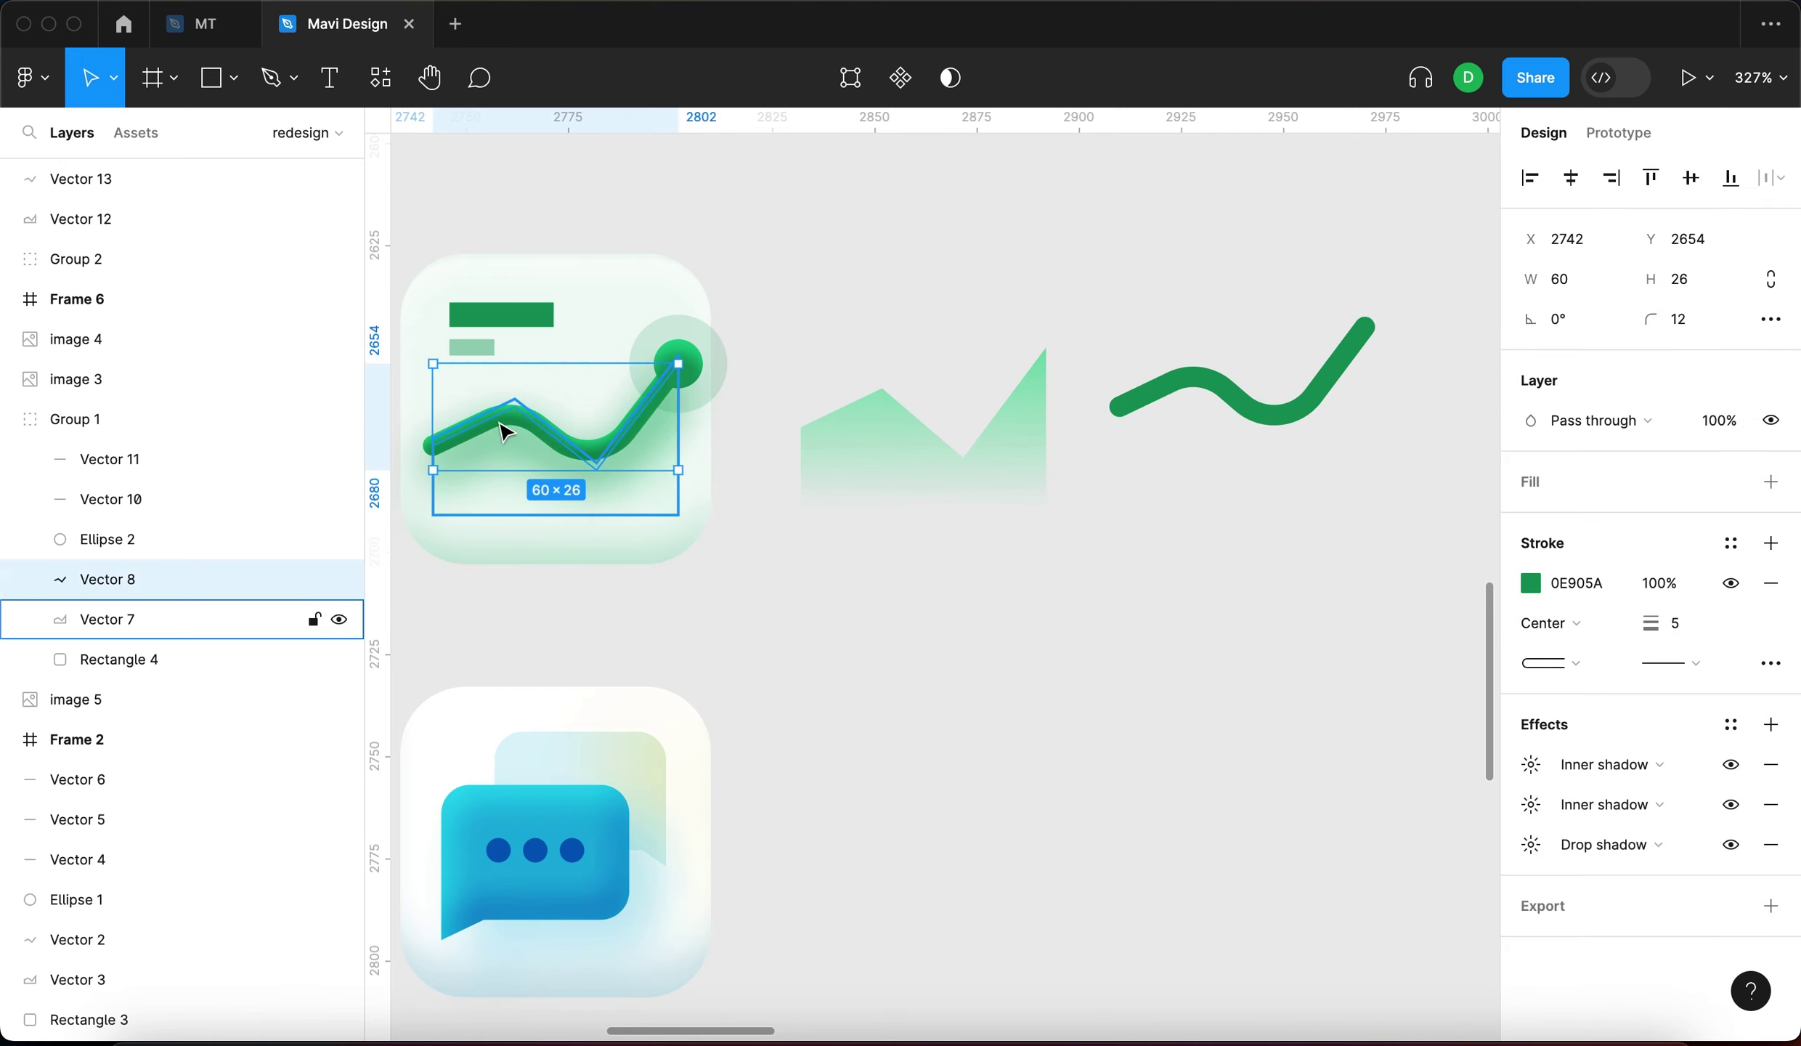
pyautogui.click(1267, 623)
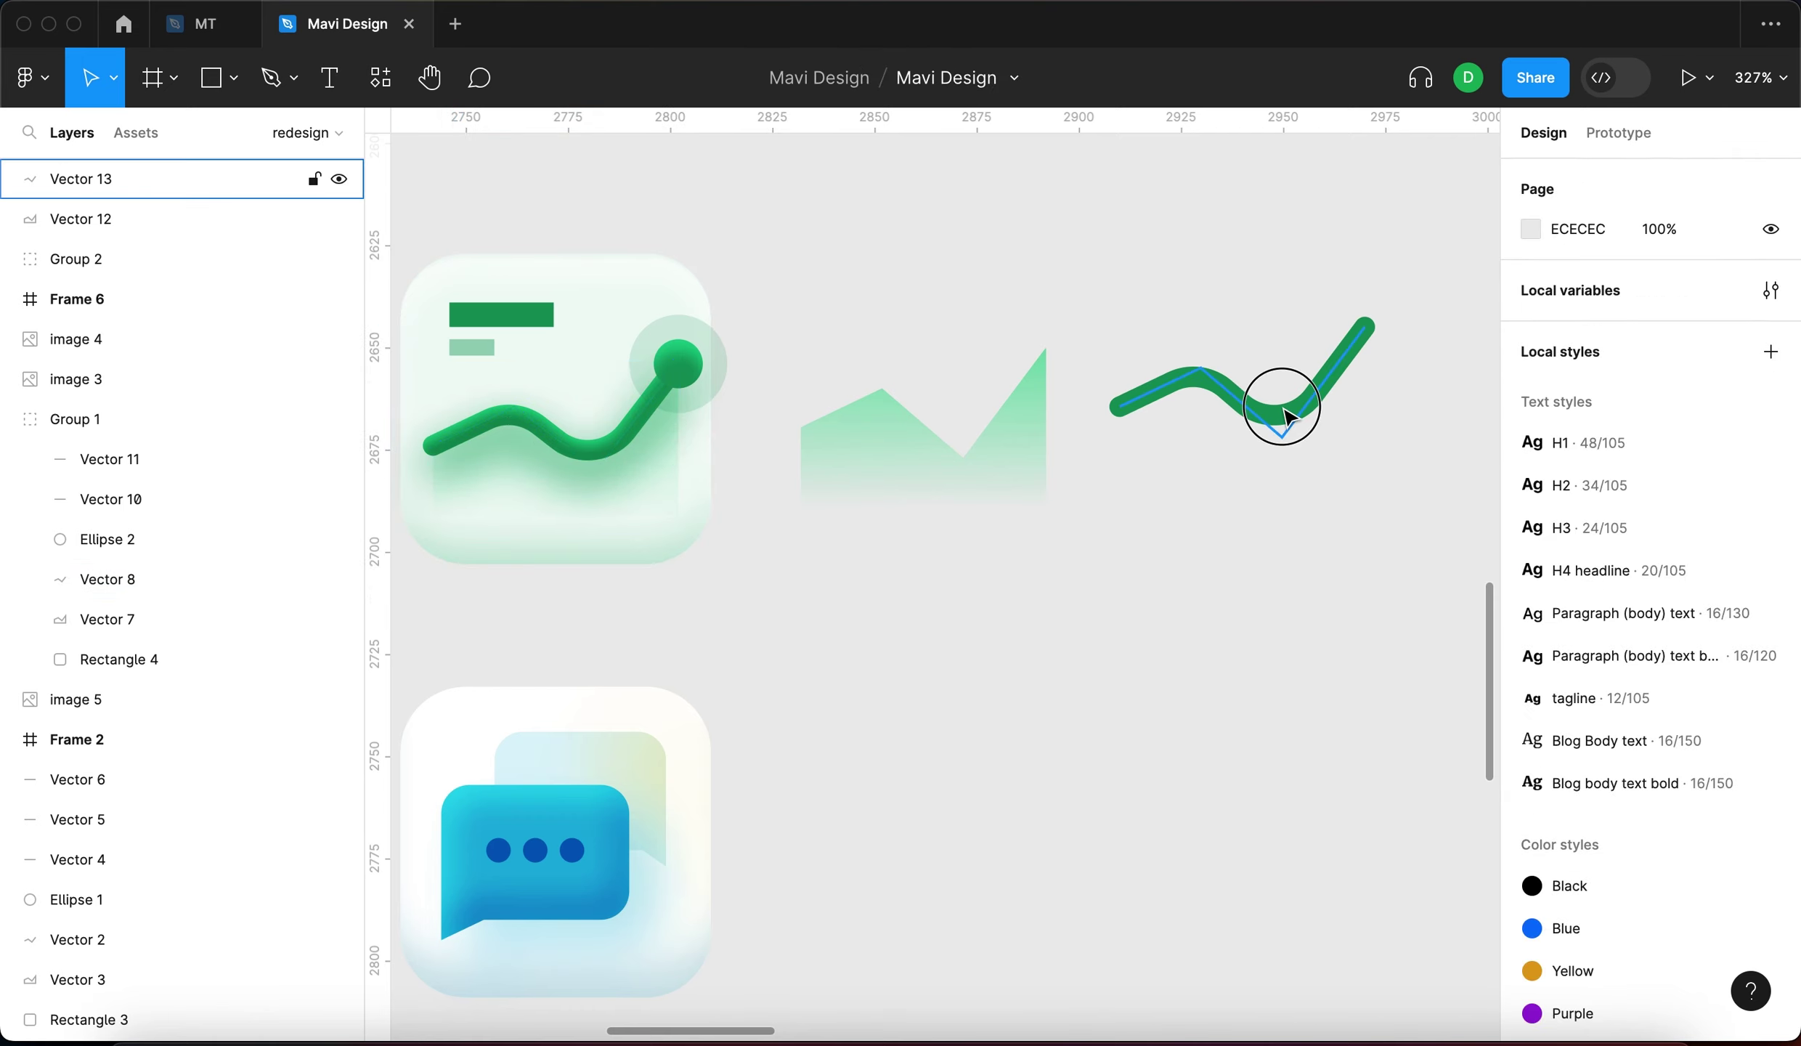
# Add an inner shadow effect to the traced trend line
pyautogui.click(1278, 406)
pyautogui.click(1770, 724)
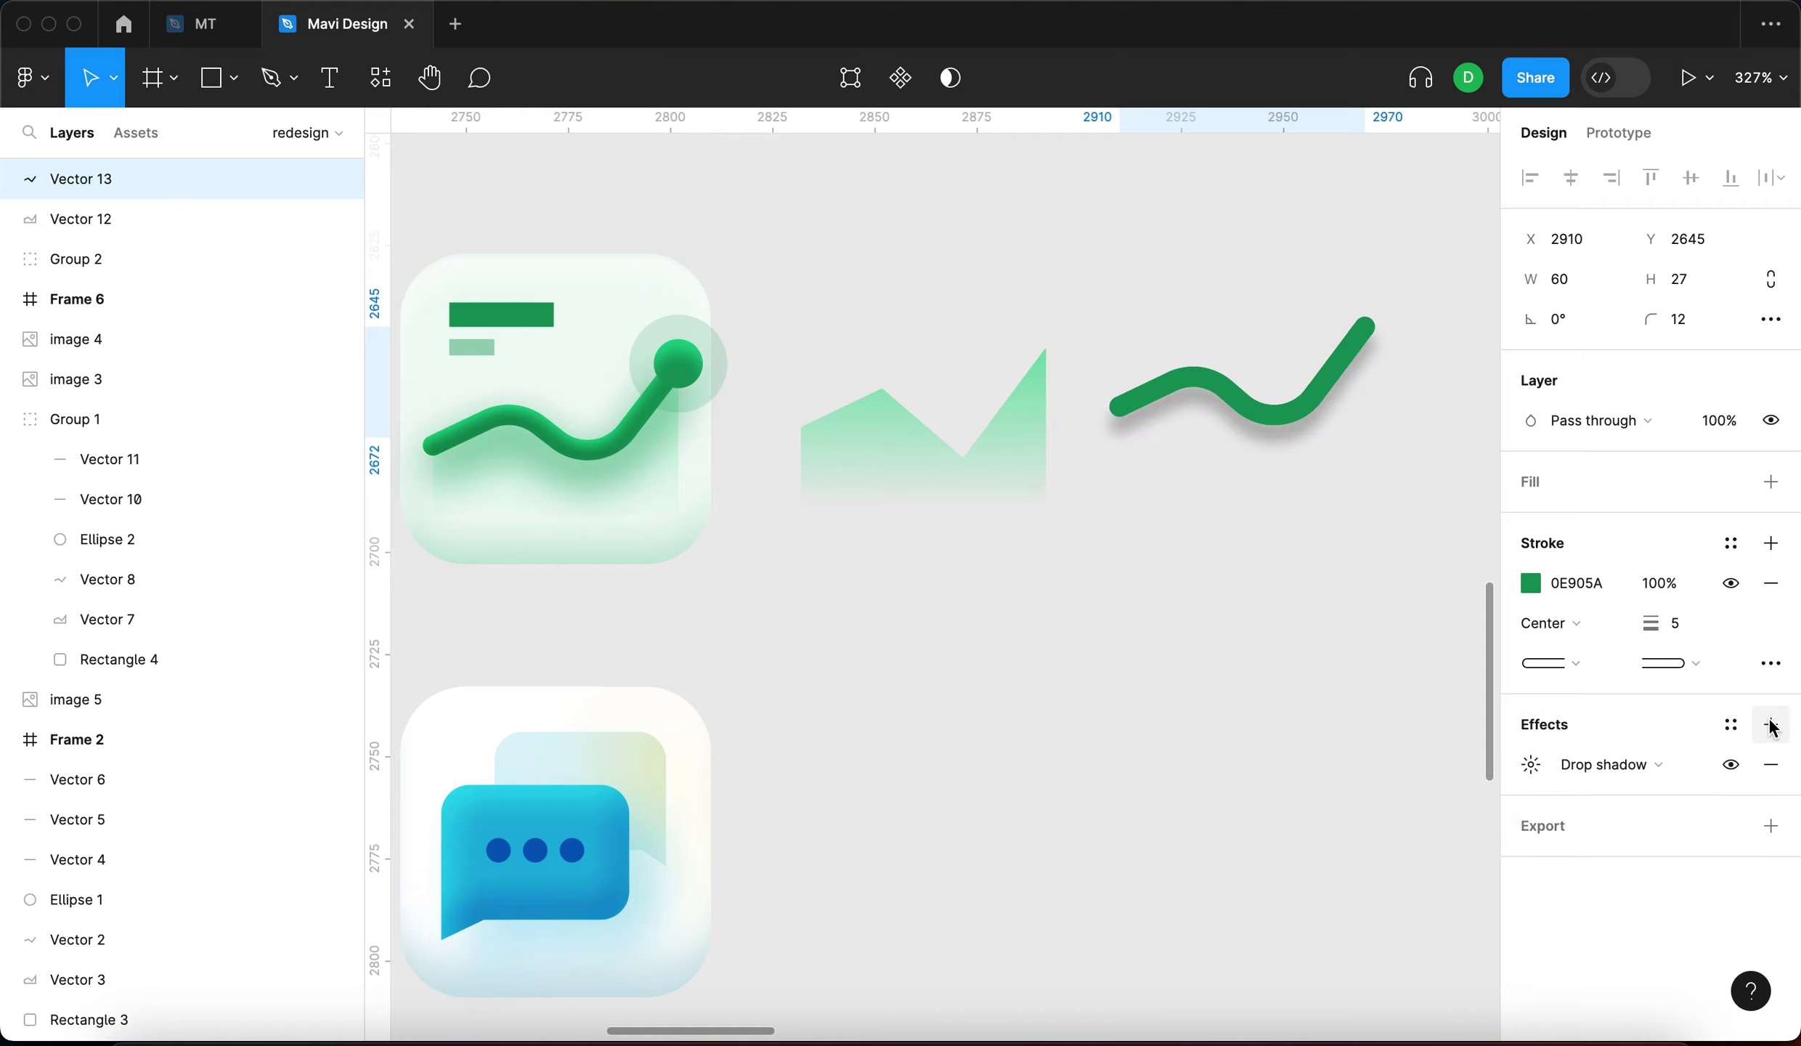
pyautogui.click(1605, 764)
pyautogui.click(1618, 736)
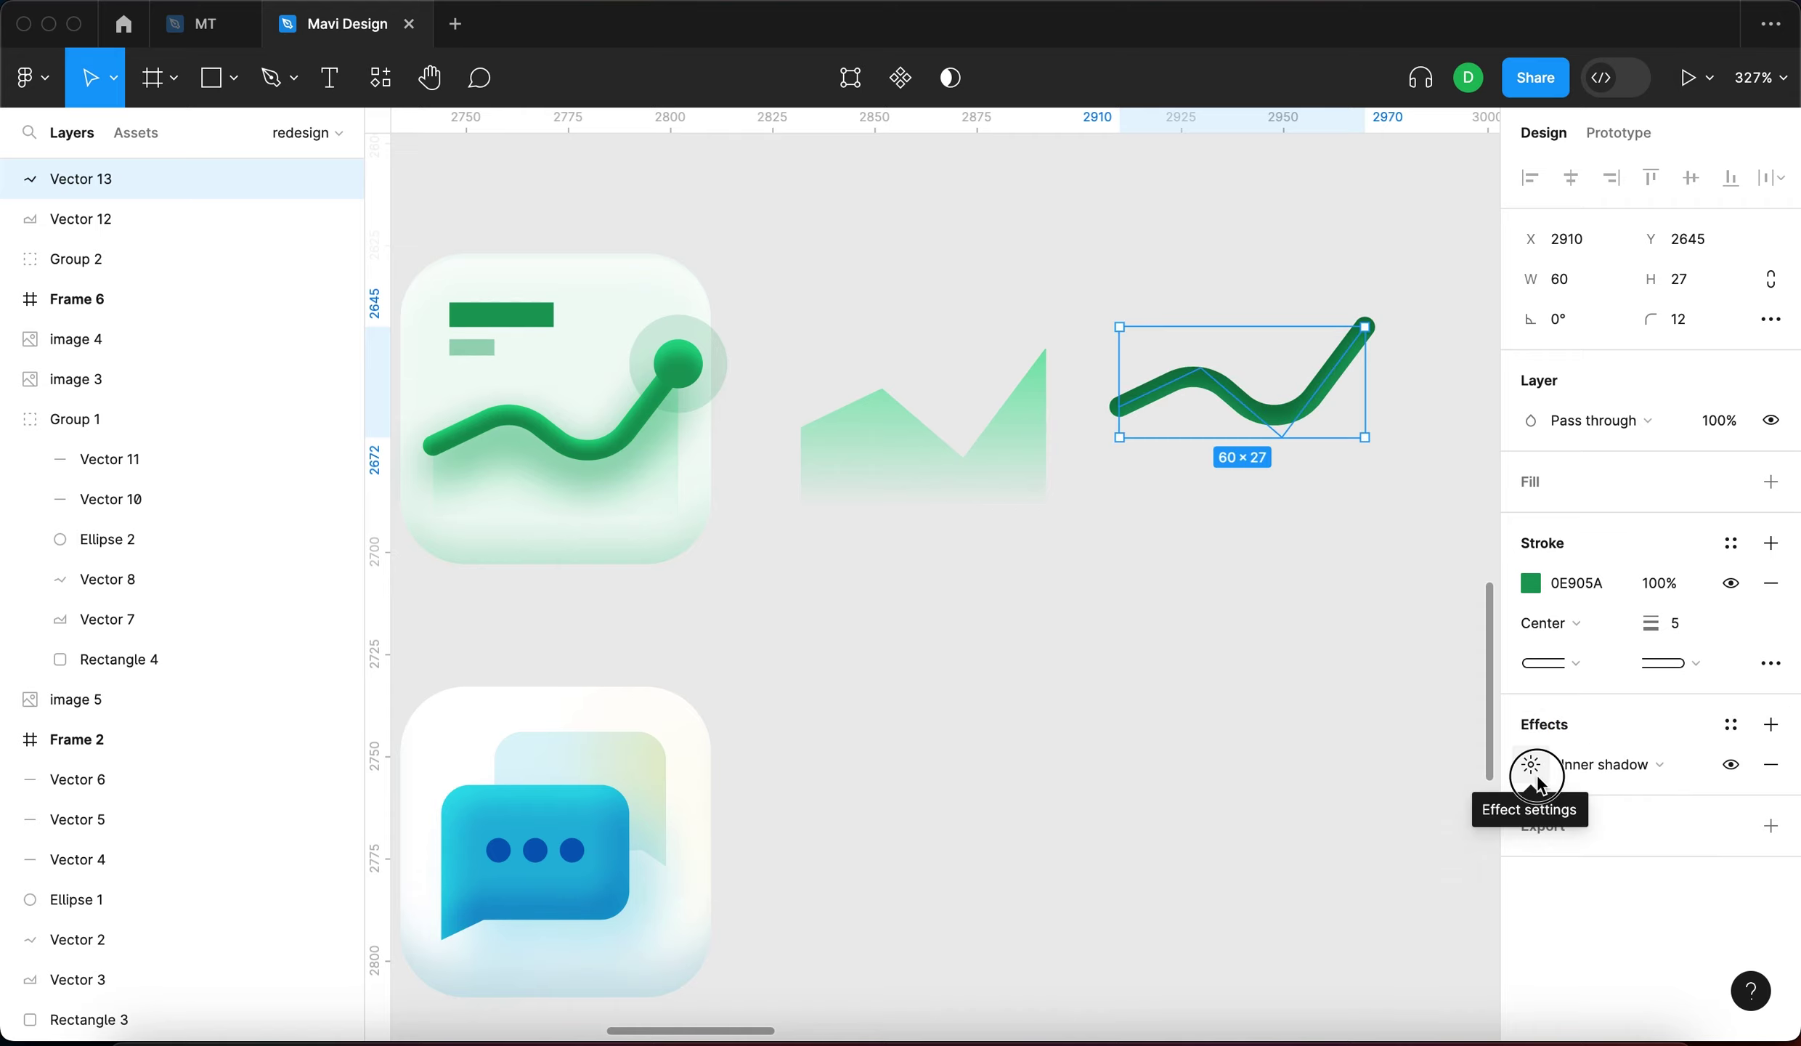
# Set the traced line's inner shadow colour to FFFFFF and its blend mode to Overlay
pyautogui.click(1530, 764)
pyautogui.click(1298, 910)
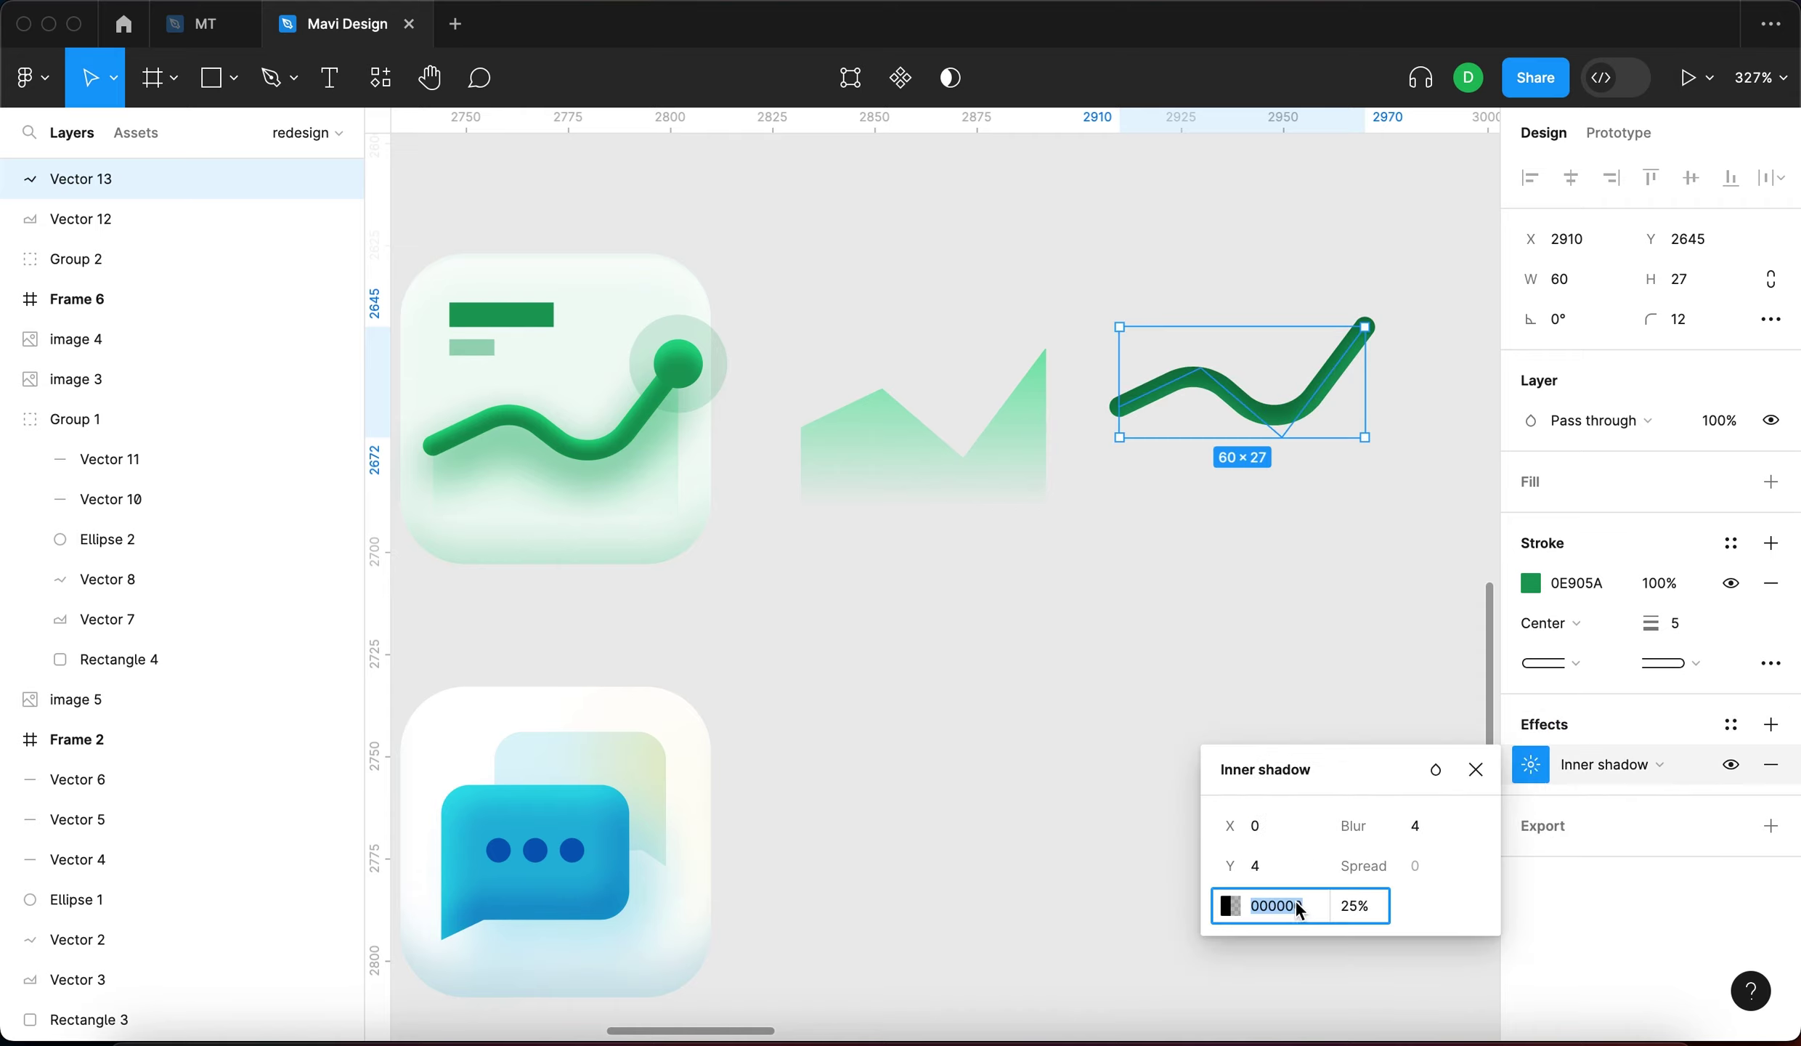
pyautogui.write('f')
pyautogui.press('Return')
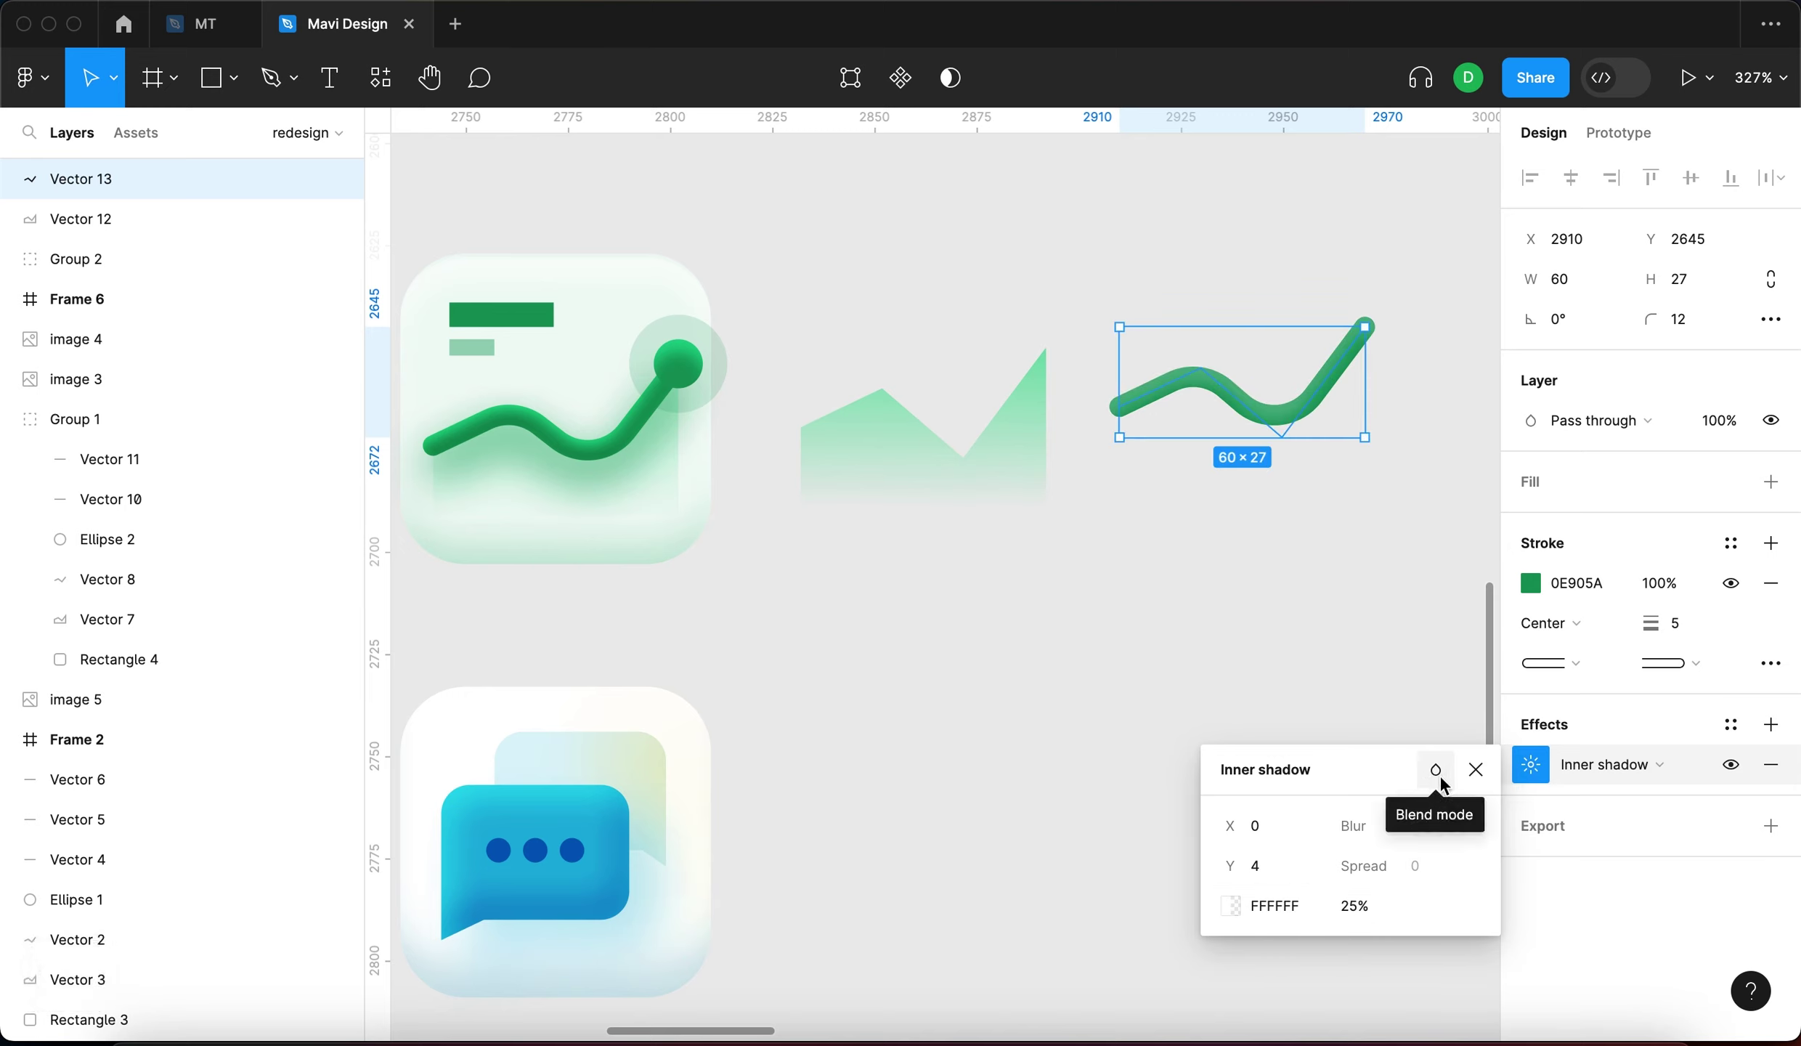
pyautogui.click(1441, 780)
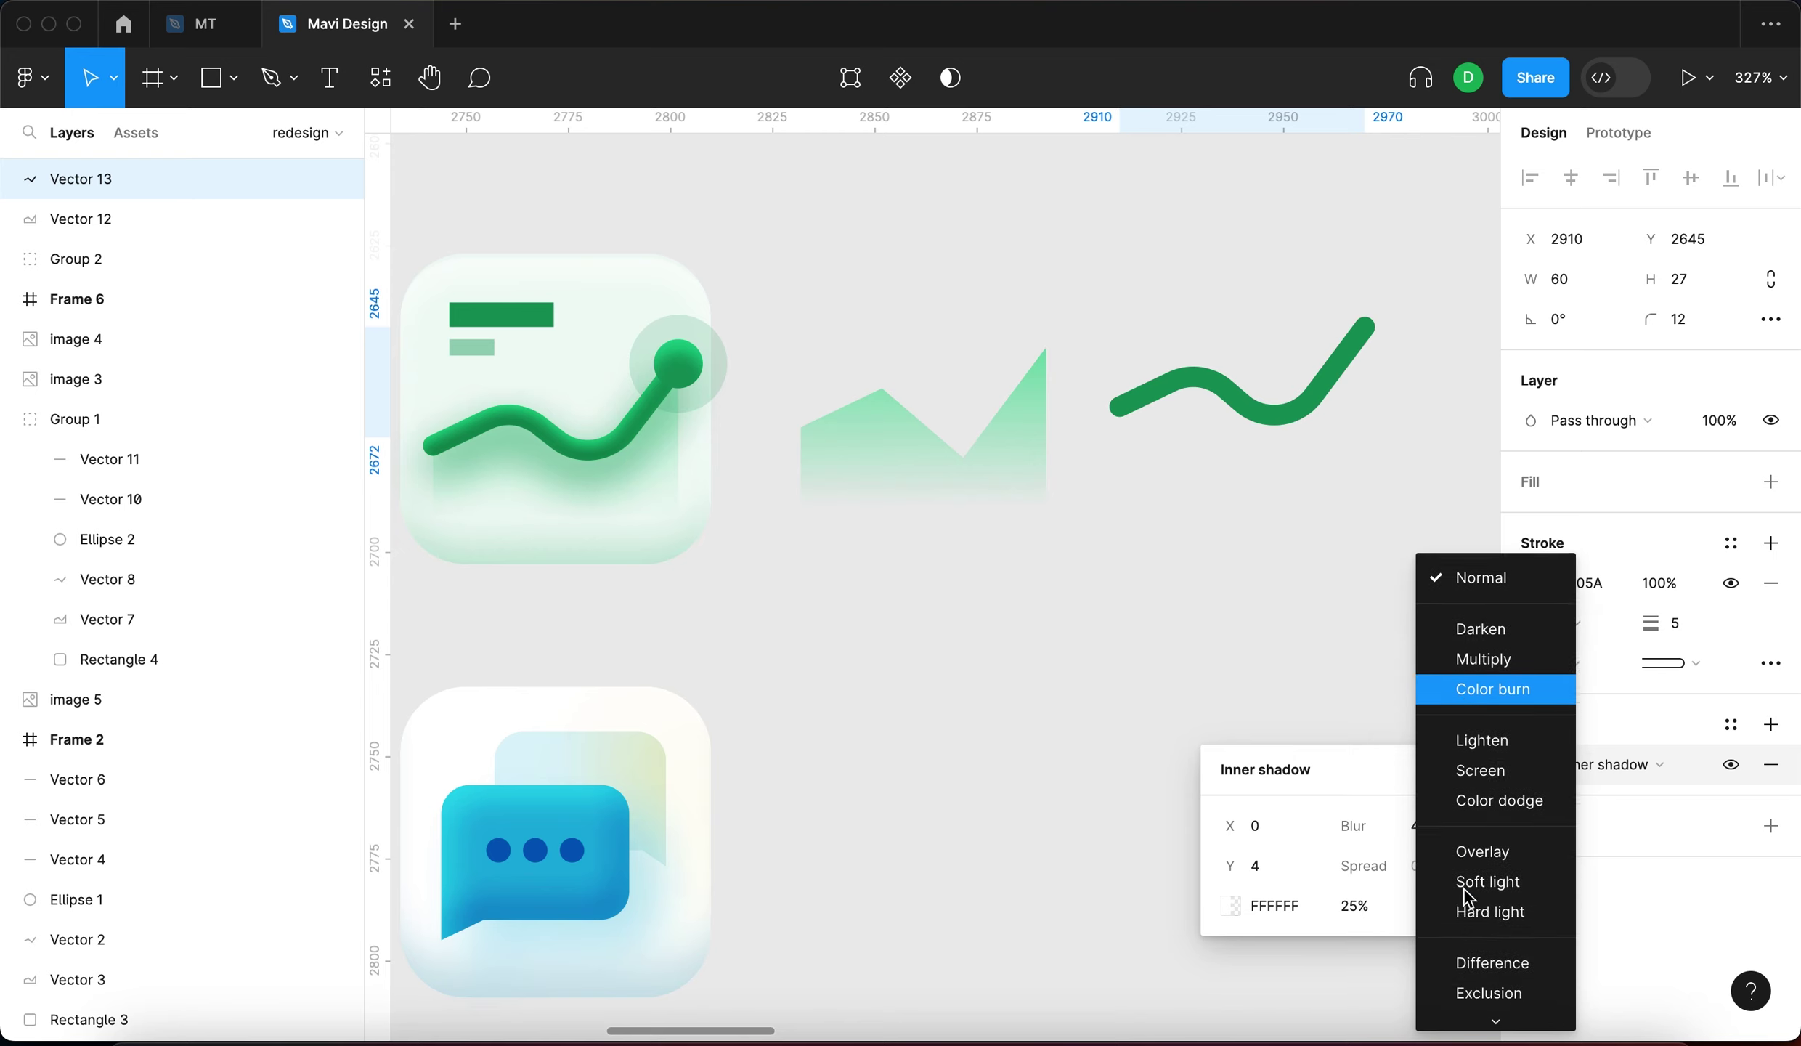
pyautogui.click(1472, 845)
pyautogui.click(893, 687)
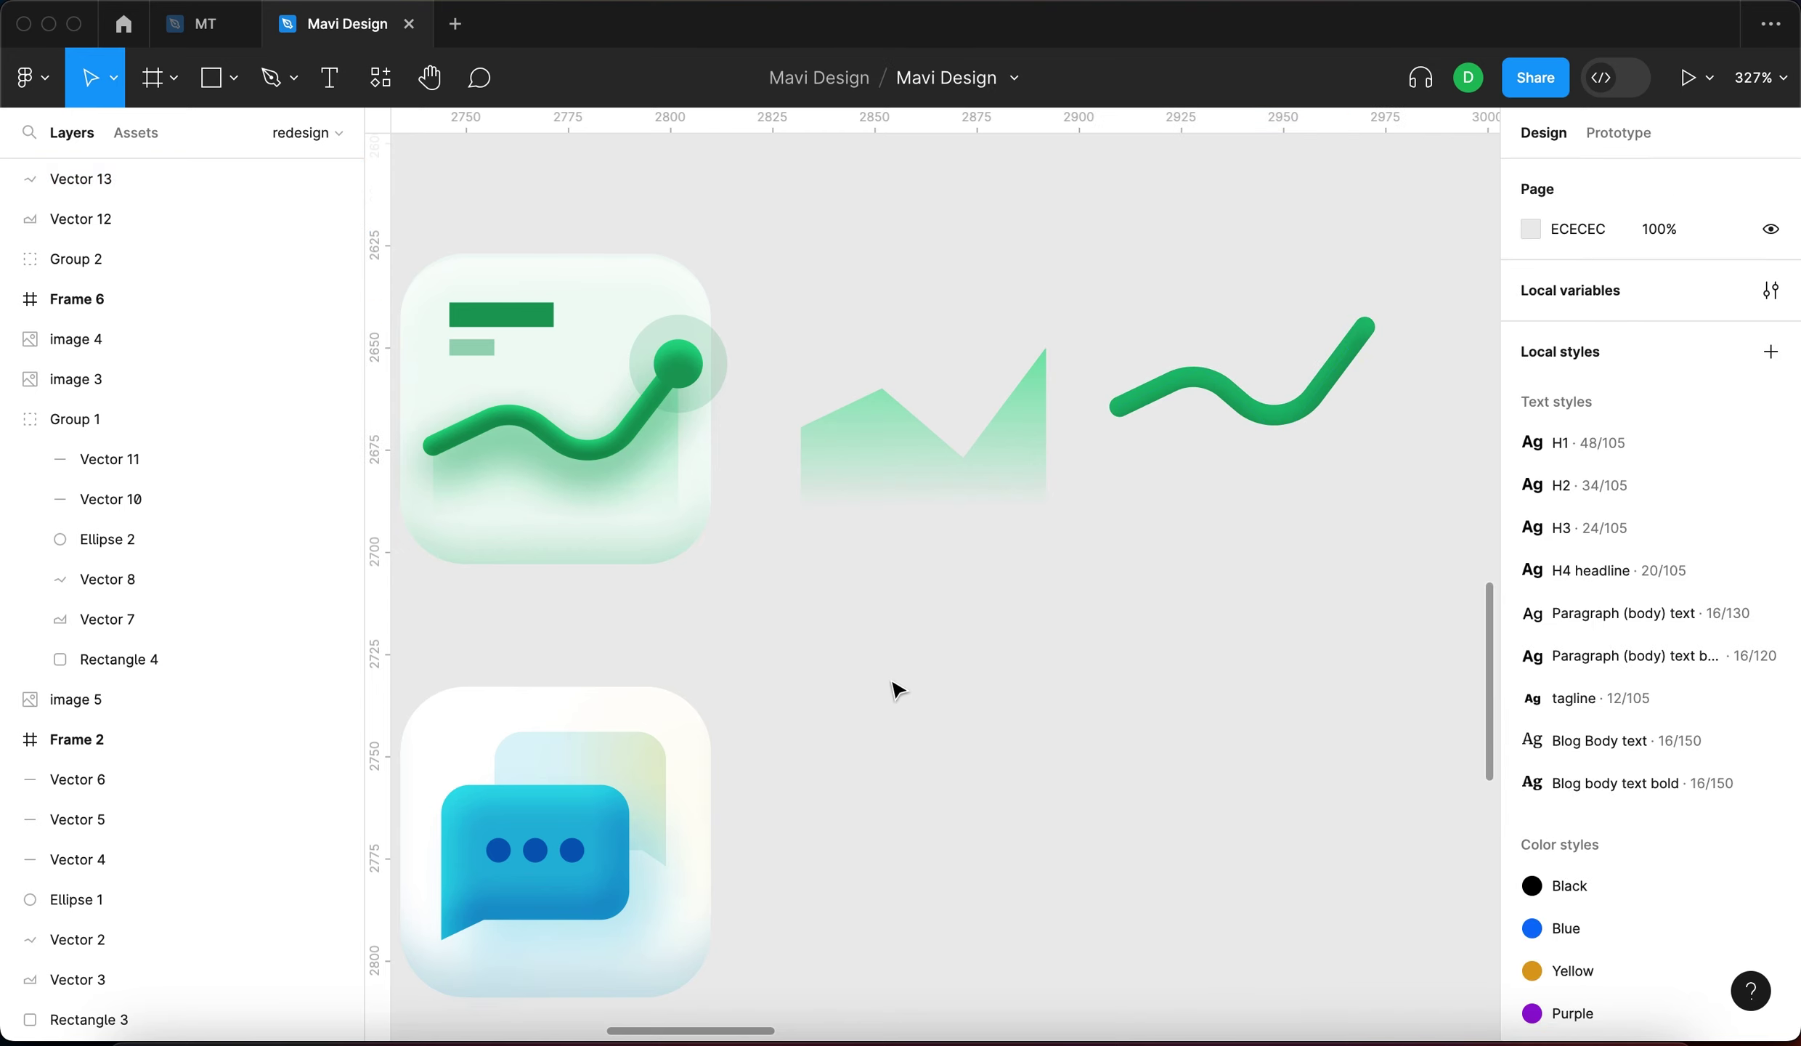
# Check the offset, blur and opacity of the white inner shadow on the redesigned icon's trend line
pyautogui.keyDown('super'); pyautogui.click(588, 459); pyautogui.keyUp('super')
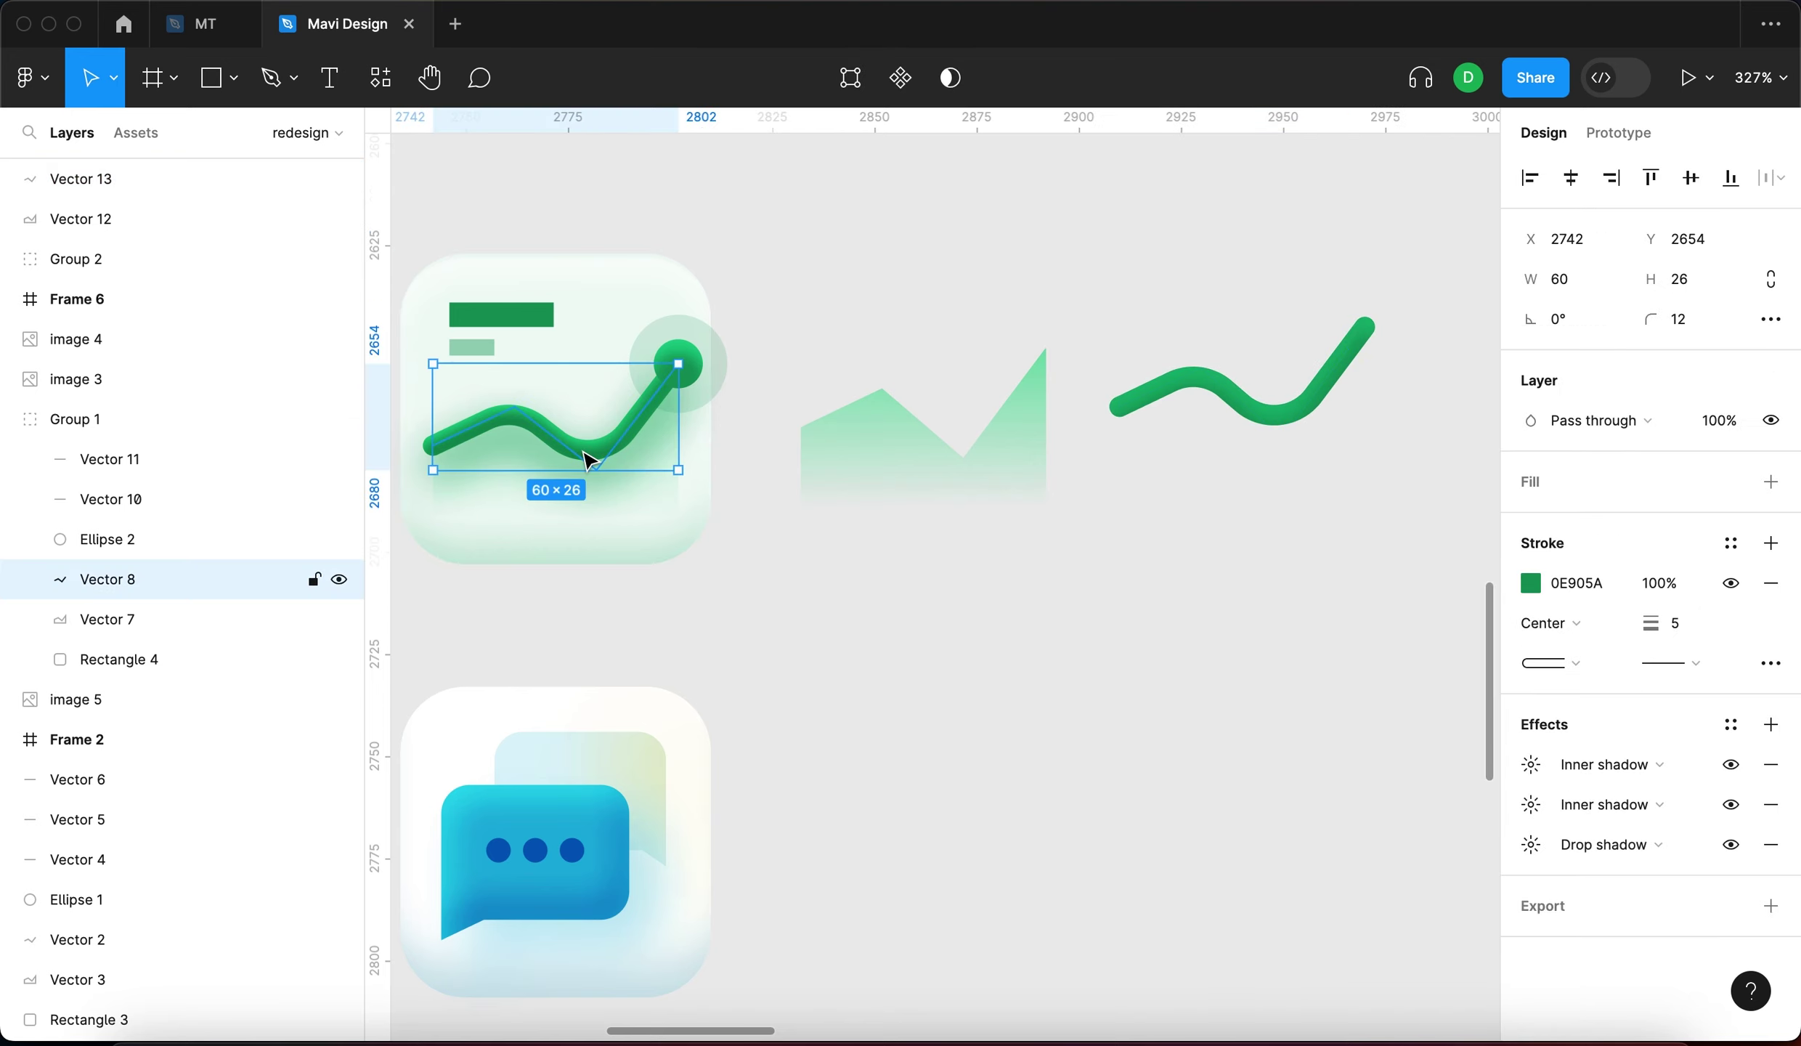
pyautogui.click(1531, 804)
pyautogui.click(1534, 769)
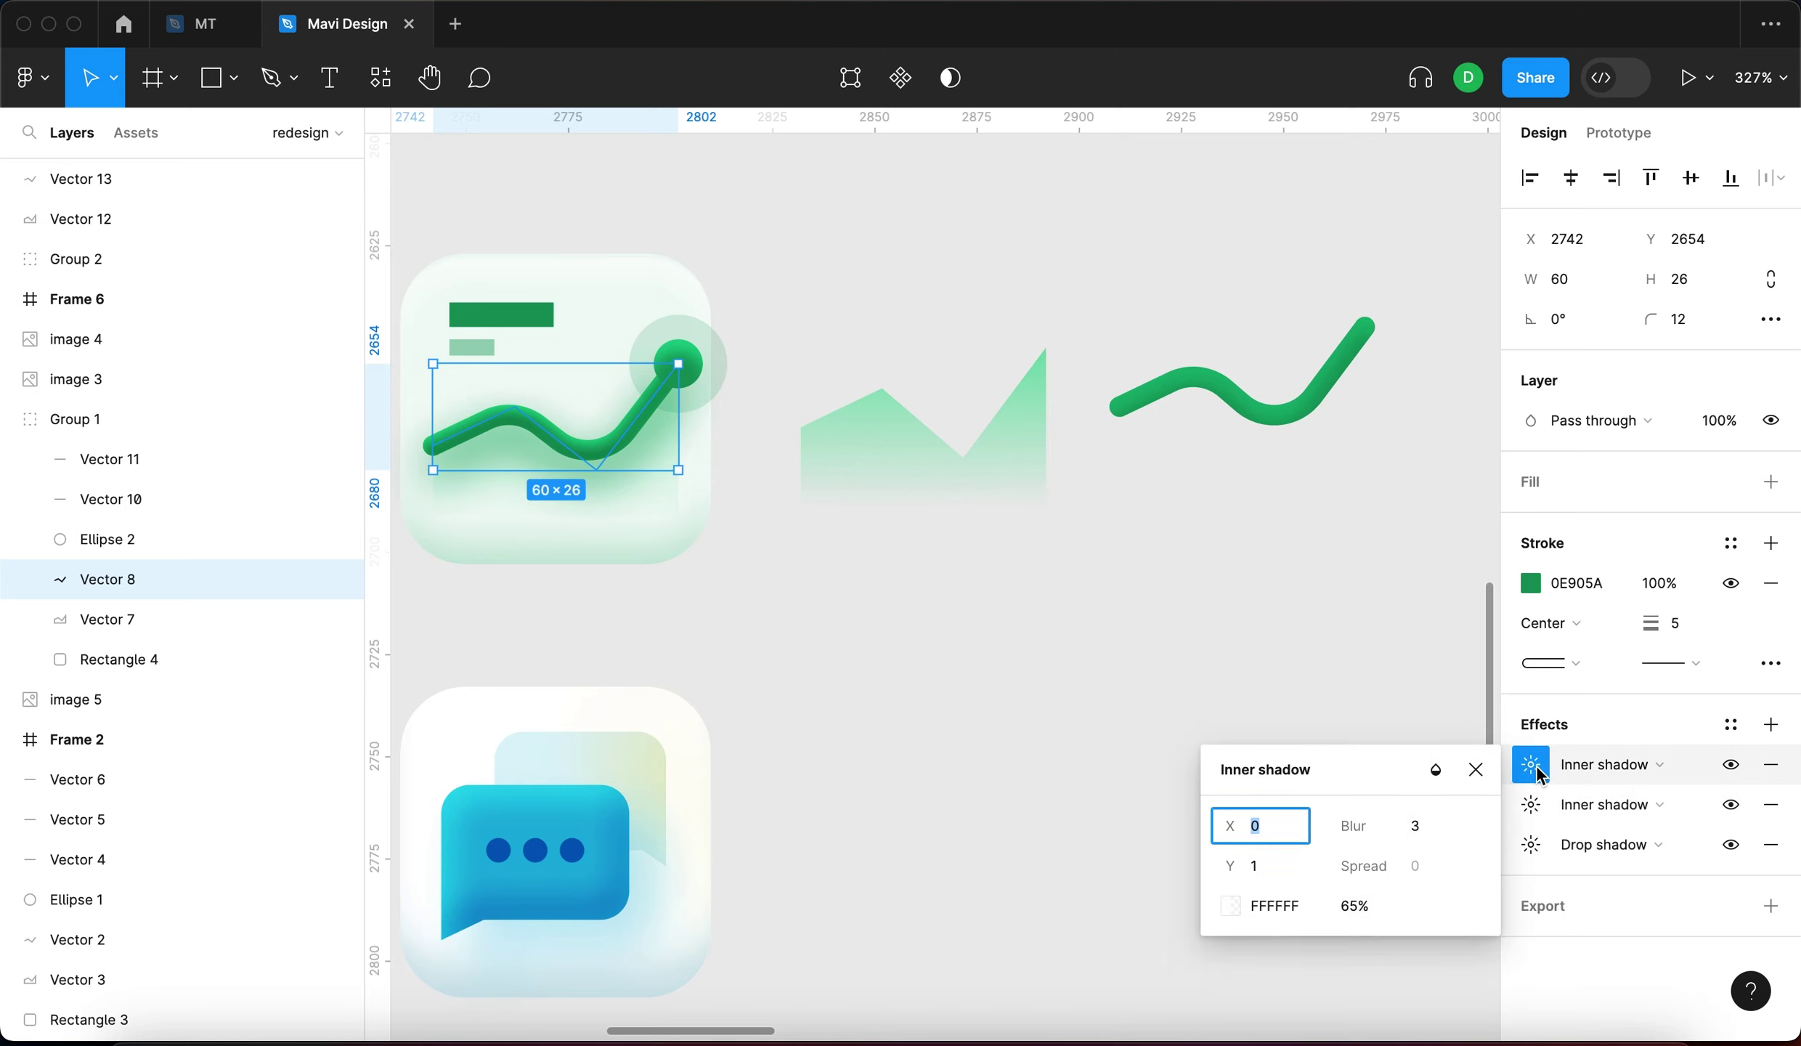
pyautogui.click(1262, 866)
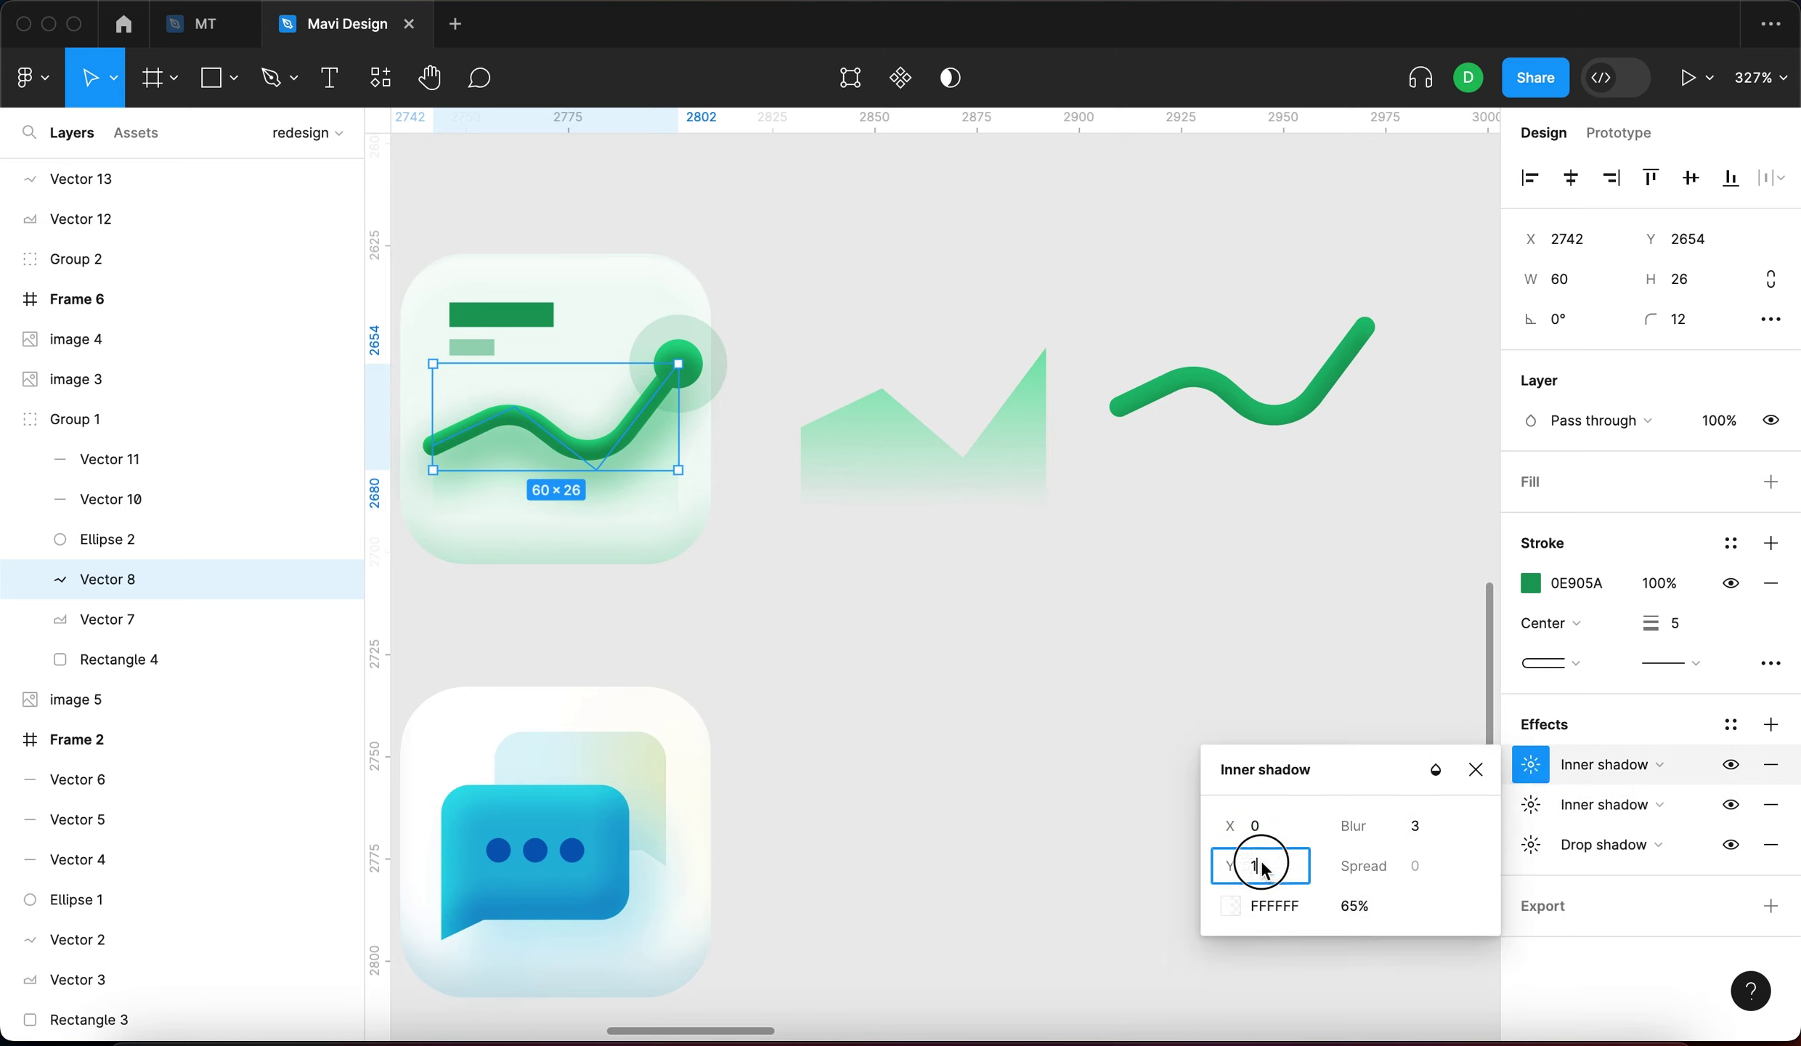
pyautogui.click(1406, 827)
pyautogui.click(1355, 906)
# Set the traced line's white inner shadow to a Y offset of 1 and a blur of 5
pyautogui.click(1304, 376)
pyautogui.click(1534, 764)
pyautogui.click(1262, 868)
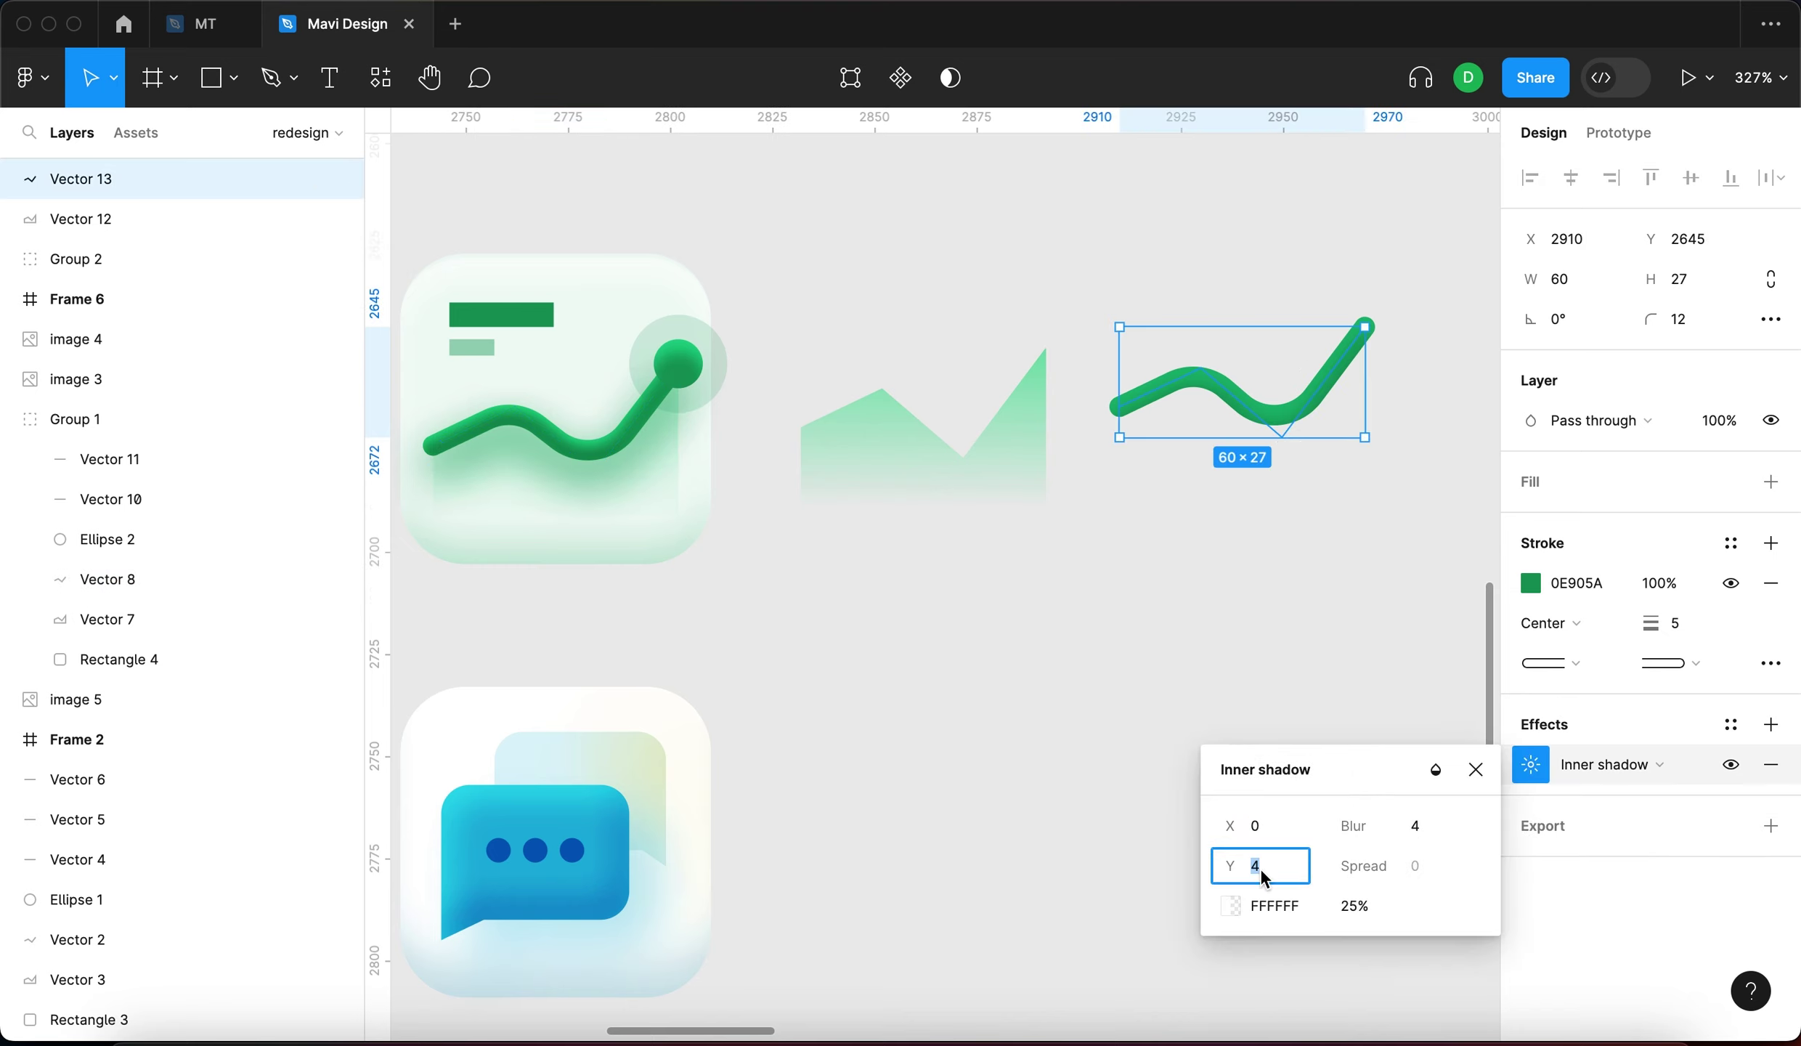
pyautogui.write('1')
pyautogui.press('Tab')
pyautogui.write('5')
pyautogui.press('Return')
# Raise the opacity of the traced line's white inner shadow to 65%
pyautogui.press('Tab')
pyautogui.press('Tab')
pyautogui.press('Tab')
pyautogui.hotkey('shift', 'Up')
pyautogui.hotkey('shift', 'Up')
pyautogui.hotkey('shift', 'Up')
pyautogui.hotkey('shift', 'Up')
pyautogui.hotkey('shift', 'Up')
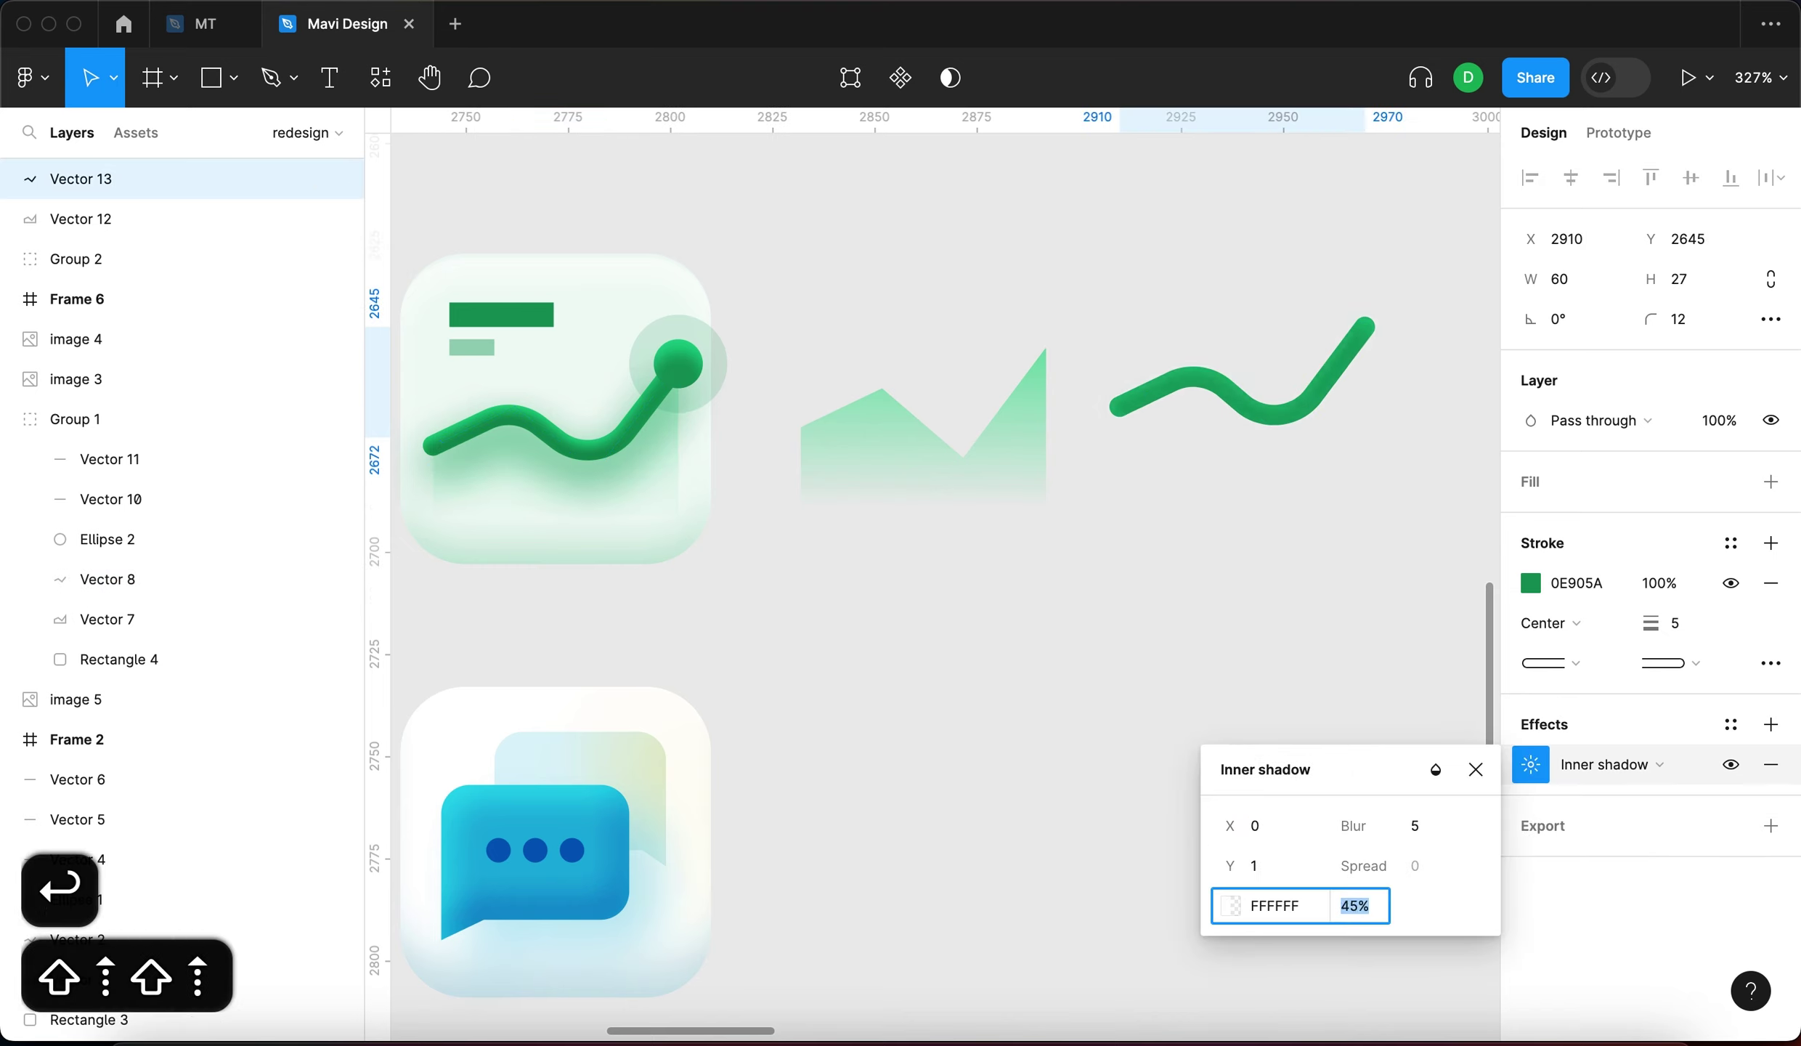
pyautogui.hotkey('shift', 'Up')
pyautogui.hotkey('shift', 'Up')
pyautogui.hotkey('shift', 'Up')
pyautogui.hotkey('shift', 'Up')
pyautogui.hotkey('shift', 'Up')
pyautogui.press('Return')
pyautogui.click(944, 761)
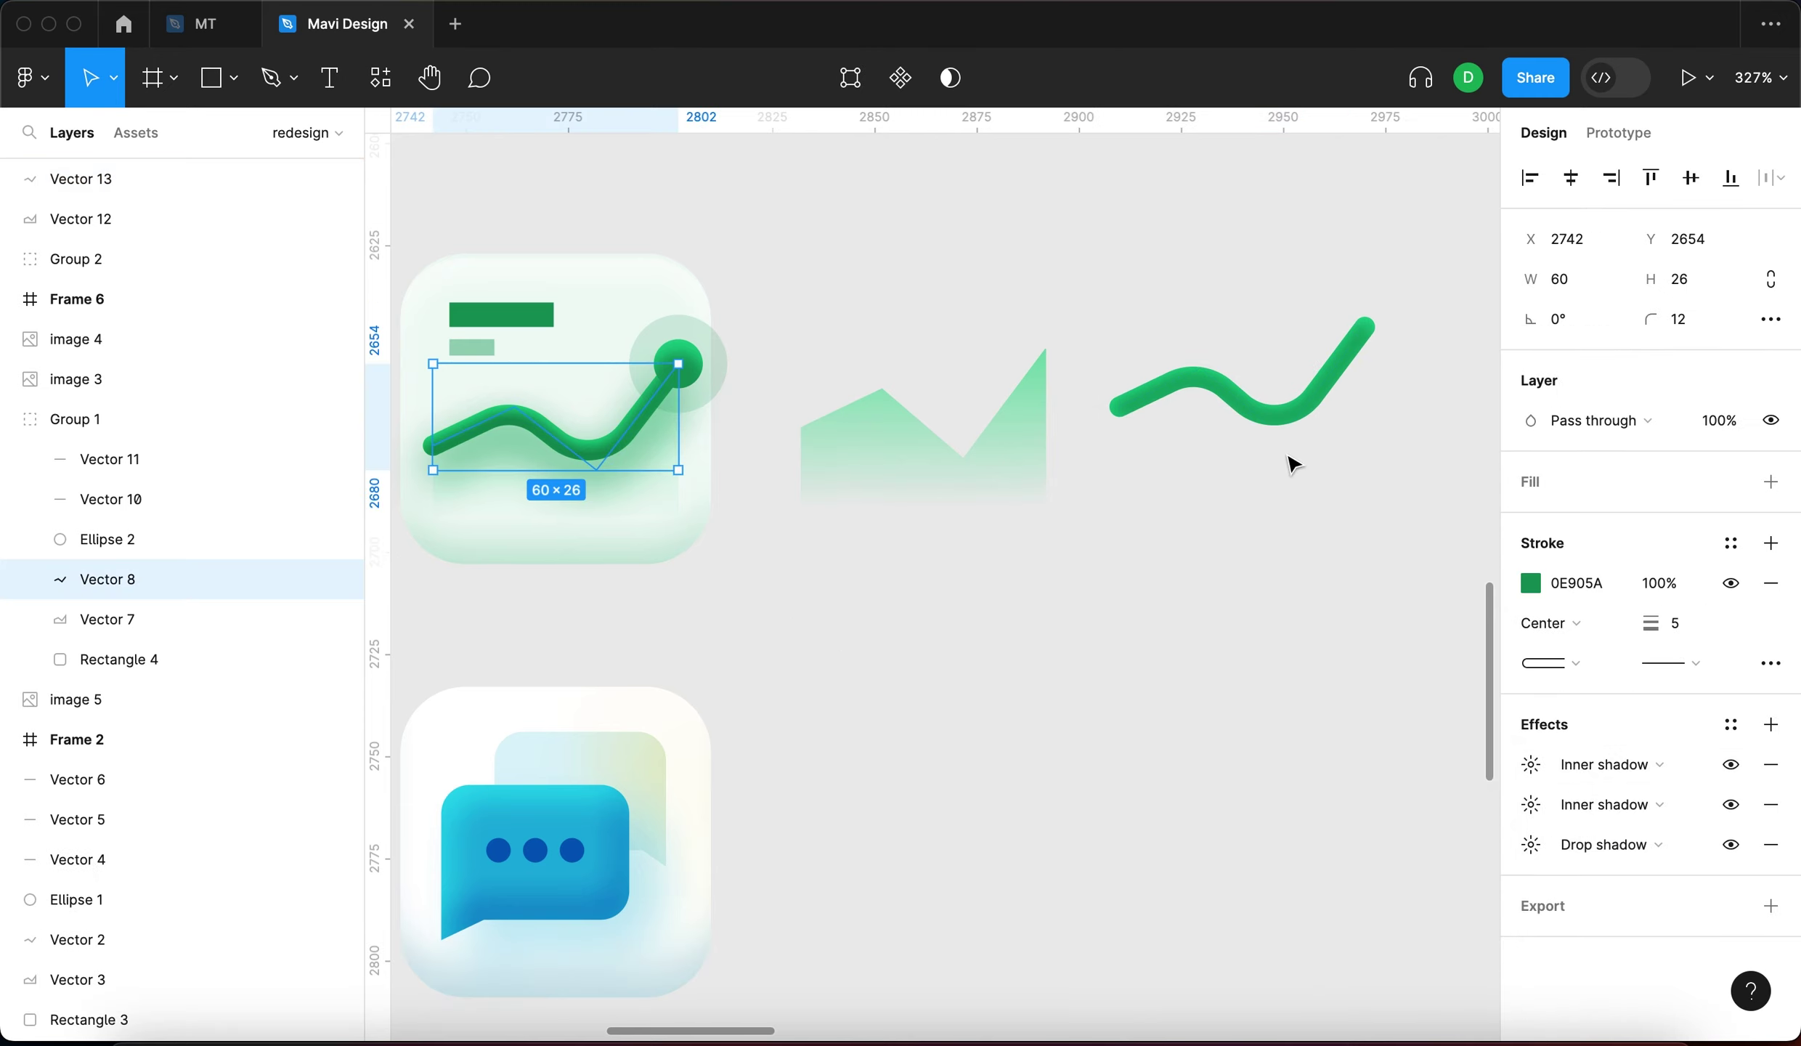
# Reduce the blur of the traced line's white inner shadow to 3
pyautogui.click(1274, 427)
pyautogui.click(1527, 762)
pyautogui.click(1420, 828)
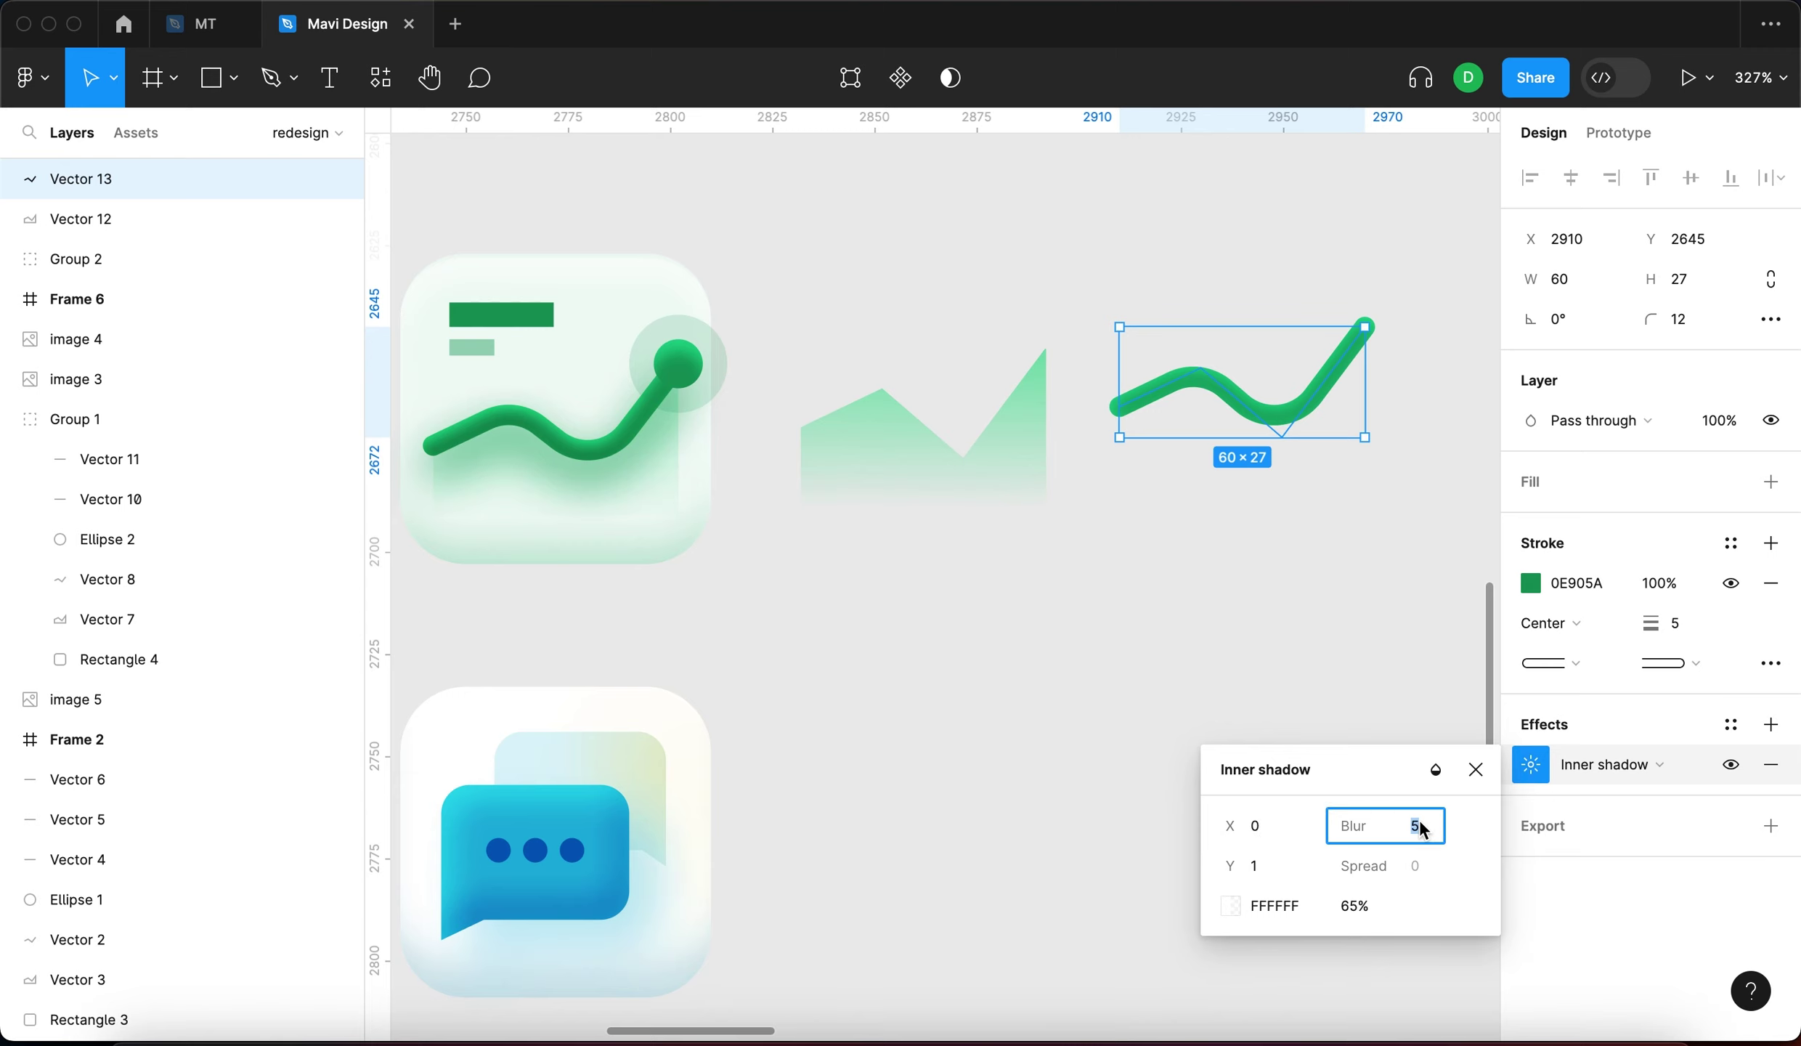
pyautogui.press('Down')
pyautogui.press('Return')
pyautogui.click(1235, 671)
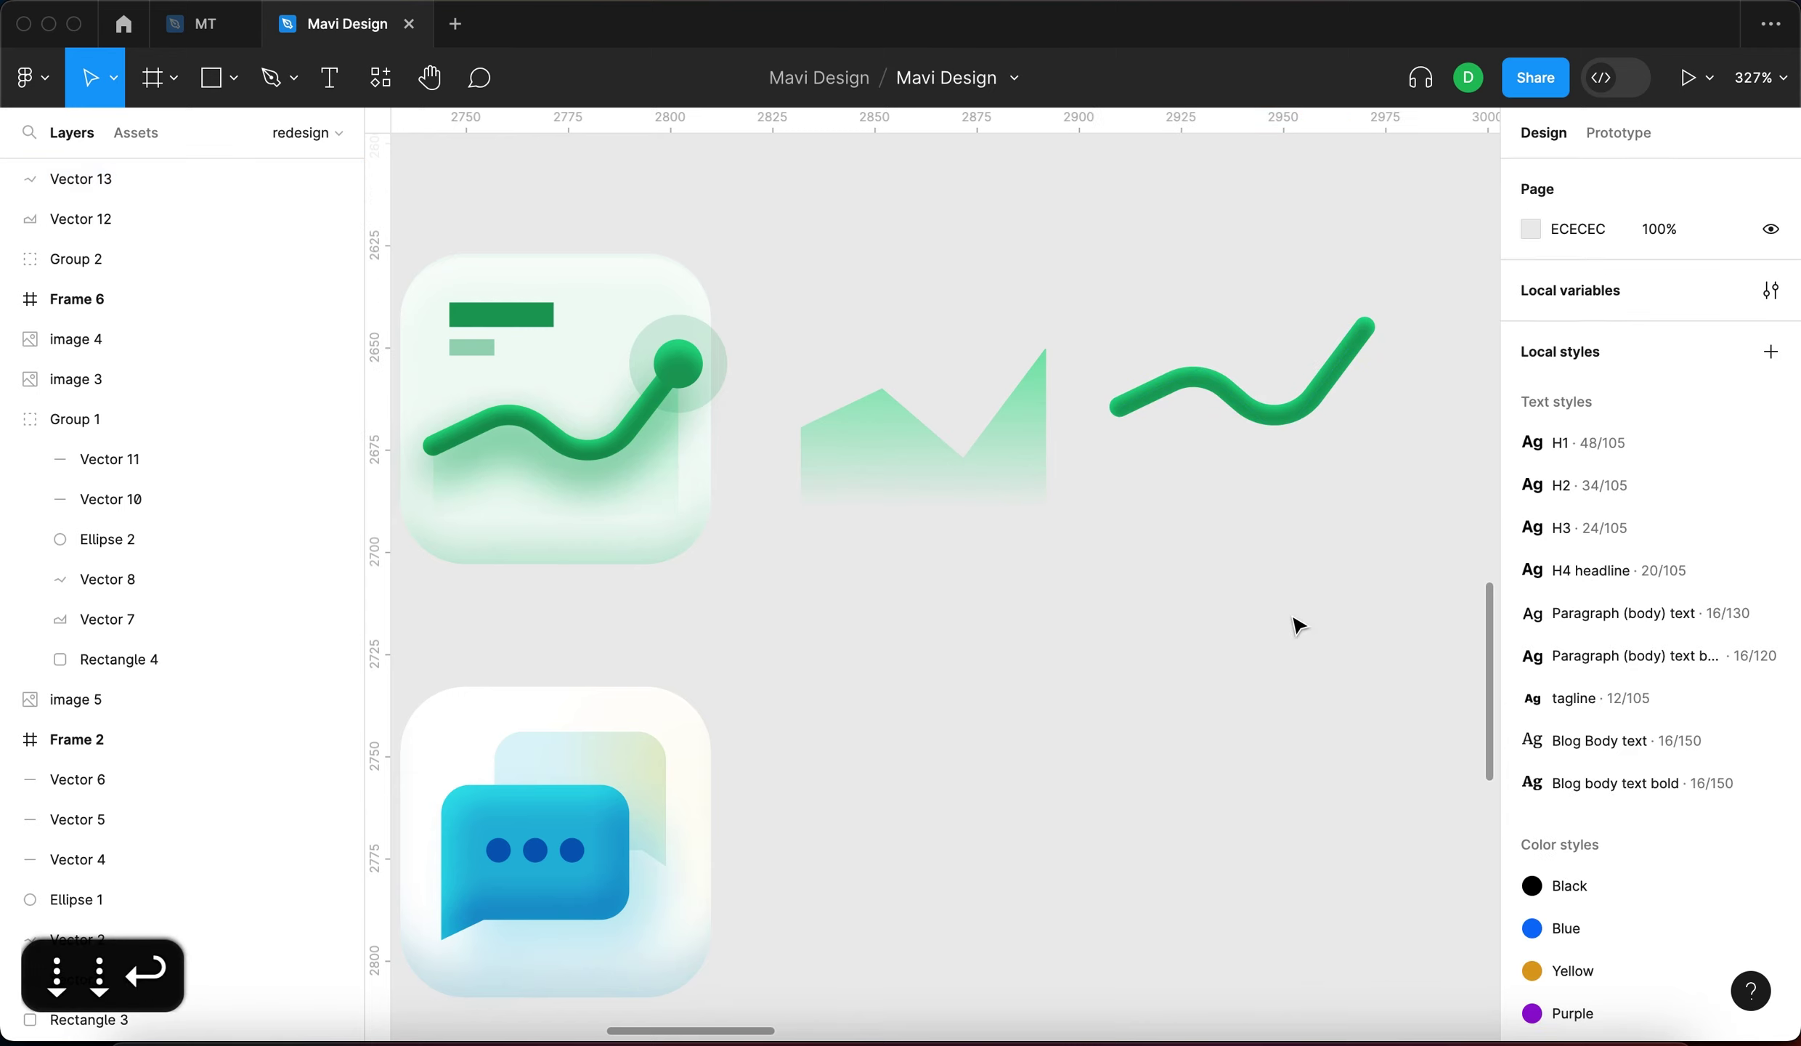
# Add a second inner shadow effect to the traced trend line
pyautogui.click(1260, 422)
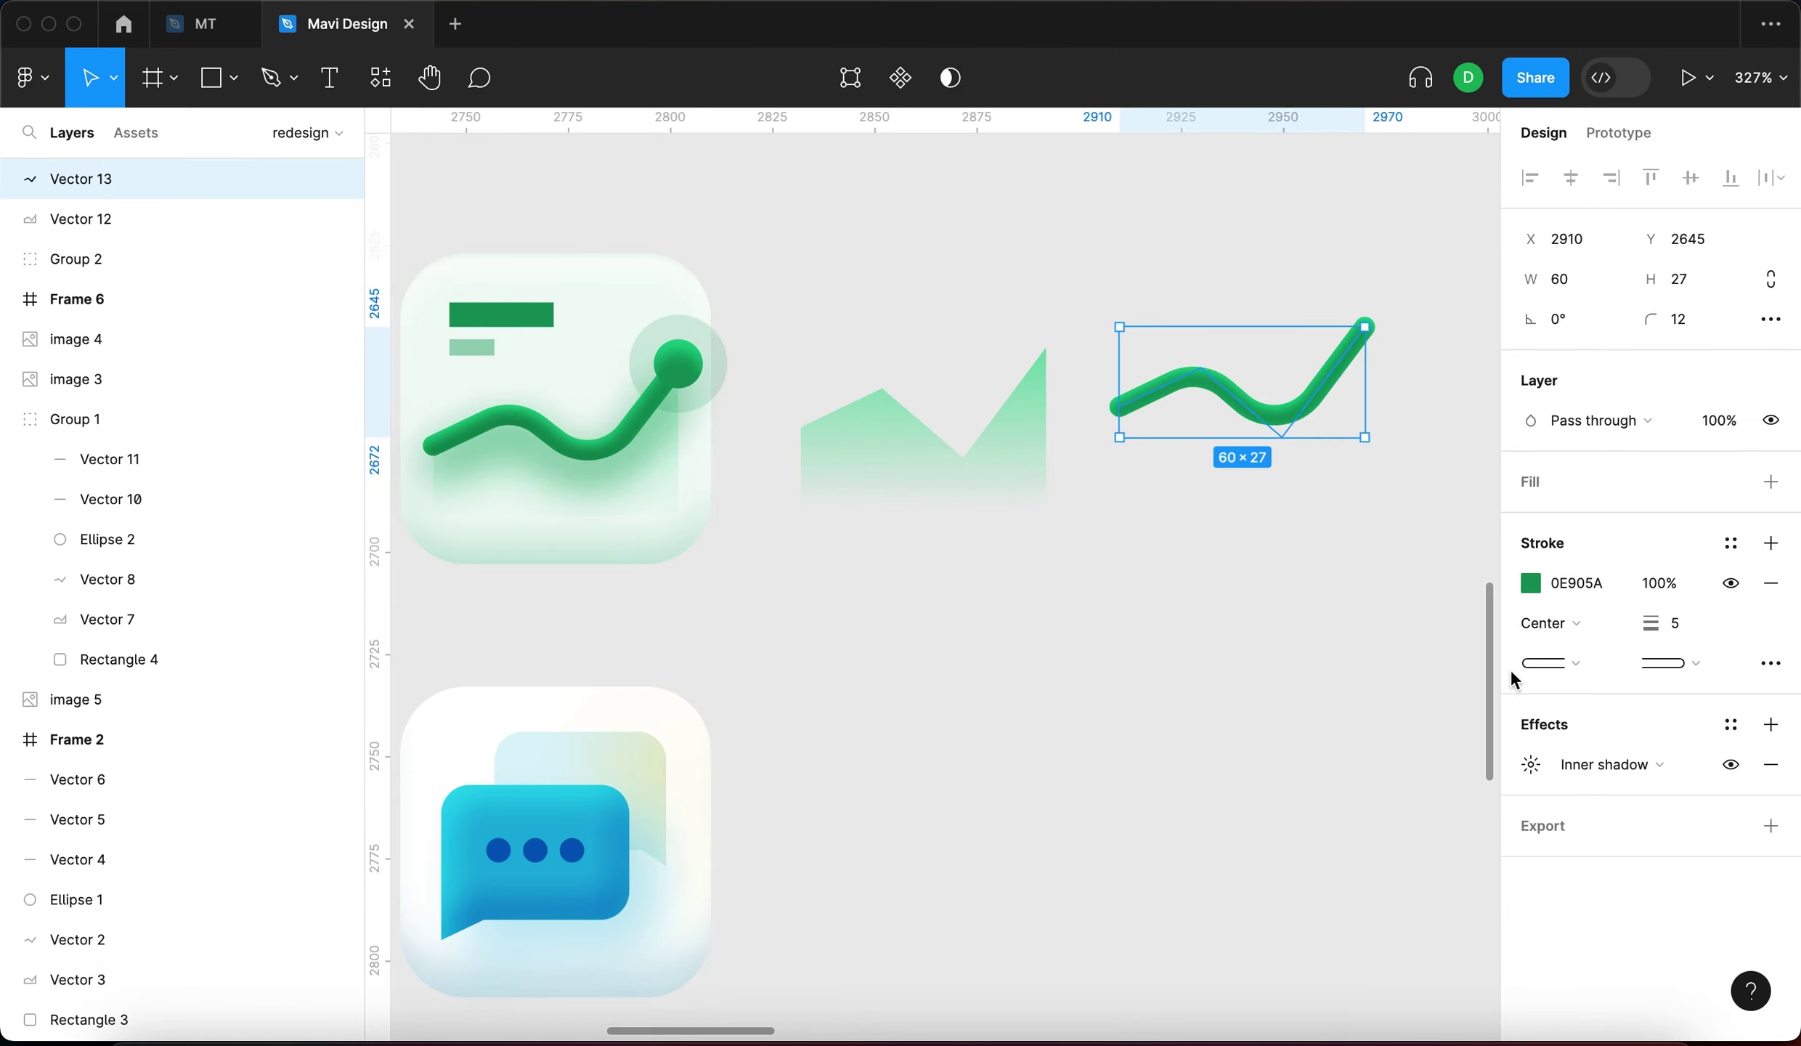
pyautogui.click(1776, 727)
pyautogui.click(1670, 763)
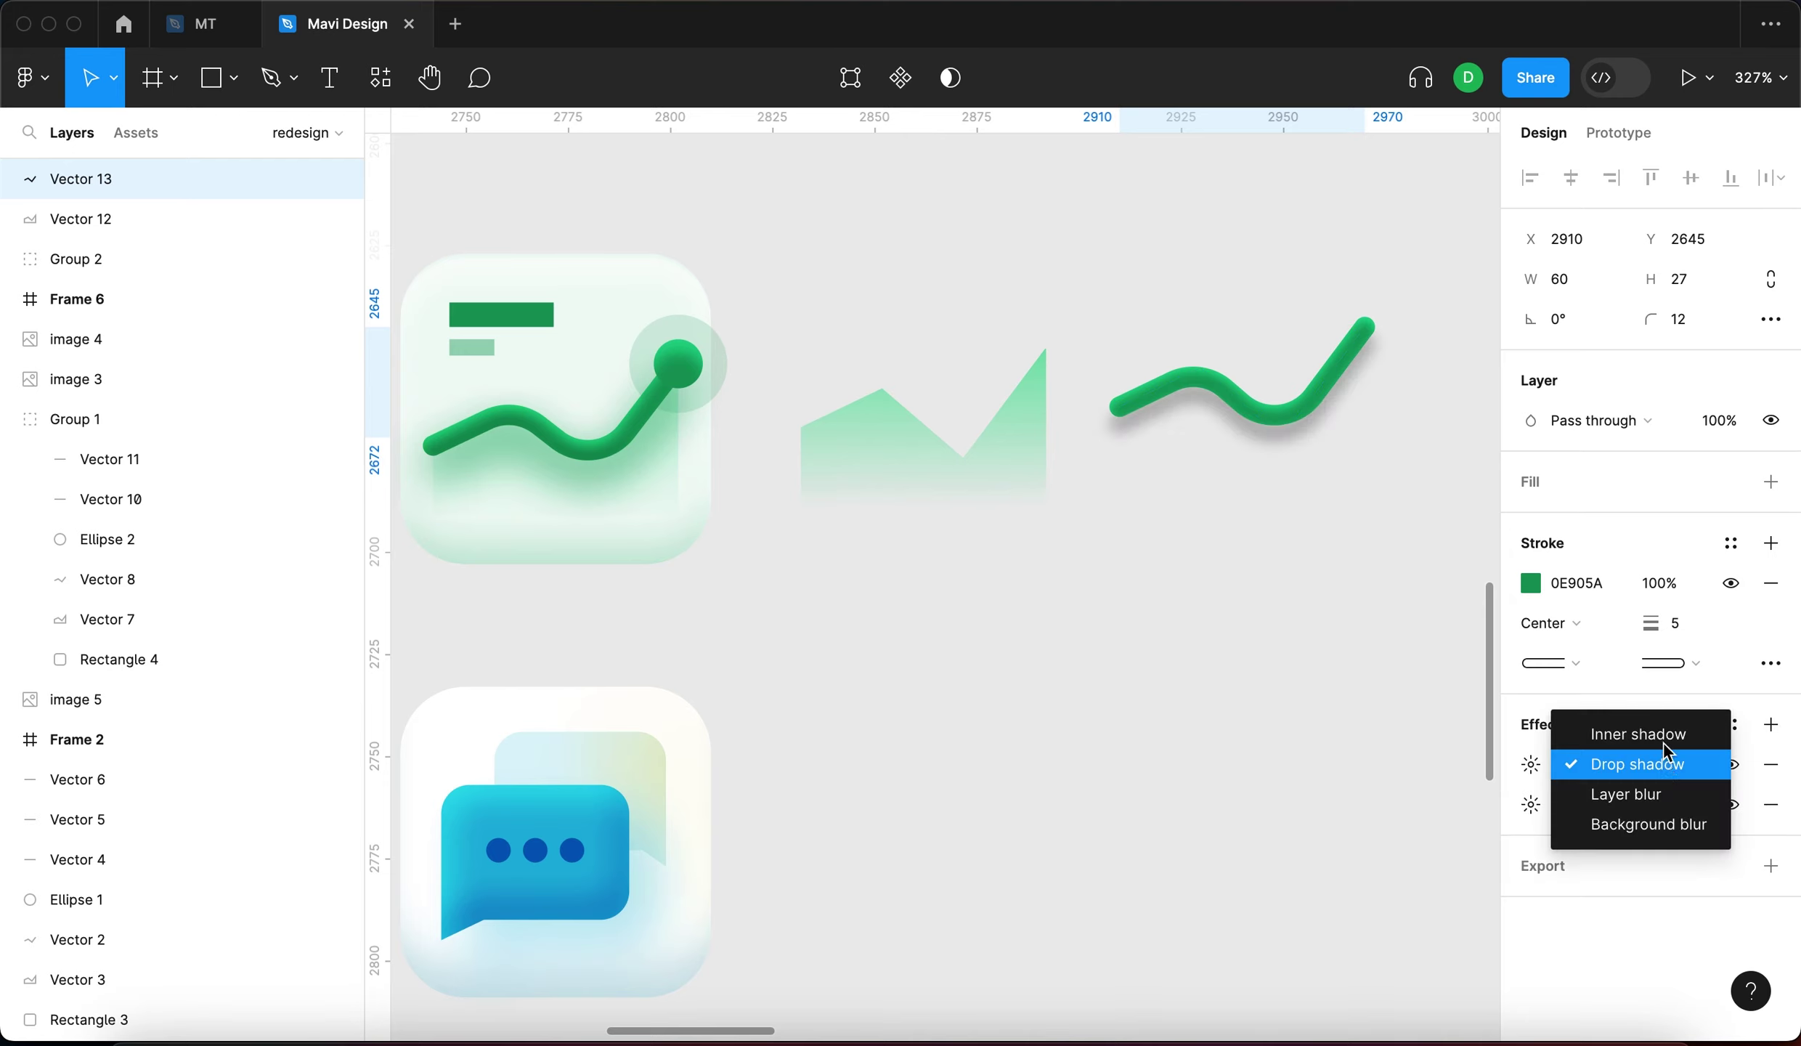
pyautogui.click(1663, 732)
# Set the Y offset of the traced line's black inner shadow to -1
pyautogui.click(1531, 764)
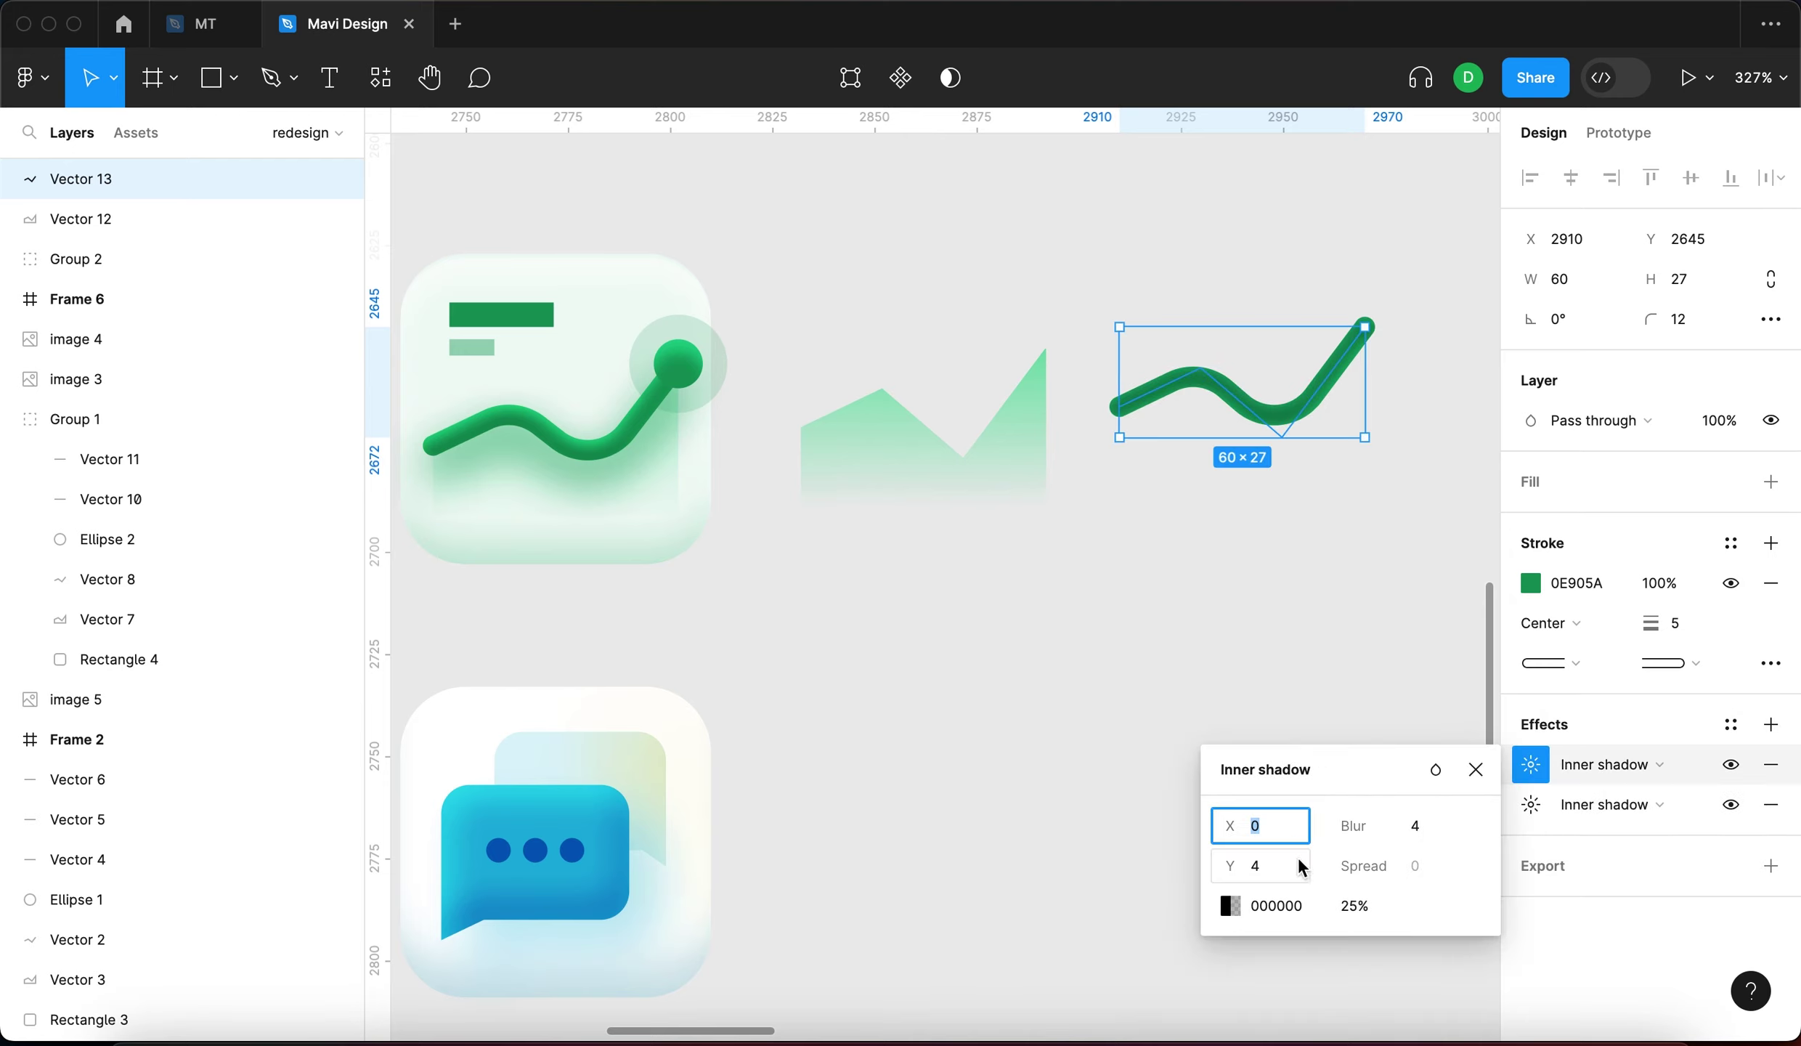
pyautogui.click(1285, 873)
pyautogui.press('Down')
pyautogui.press('Down')
pyautogui.press('Down')
pyautogui.press('Down')
pyautogui.press('Down')
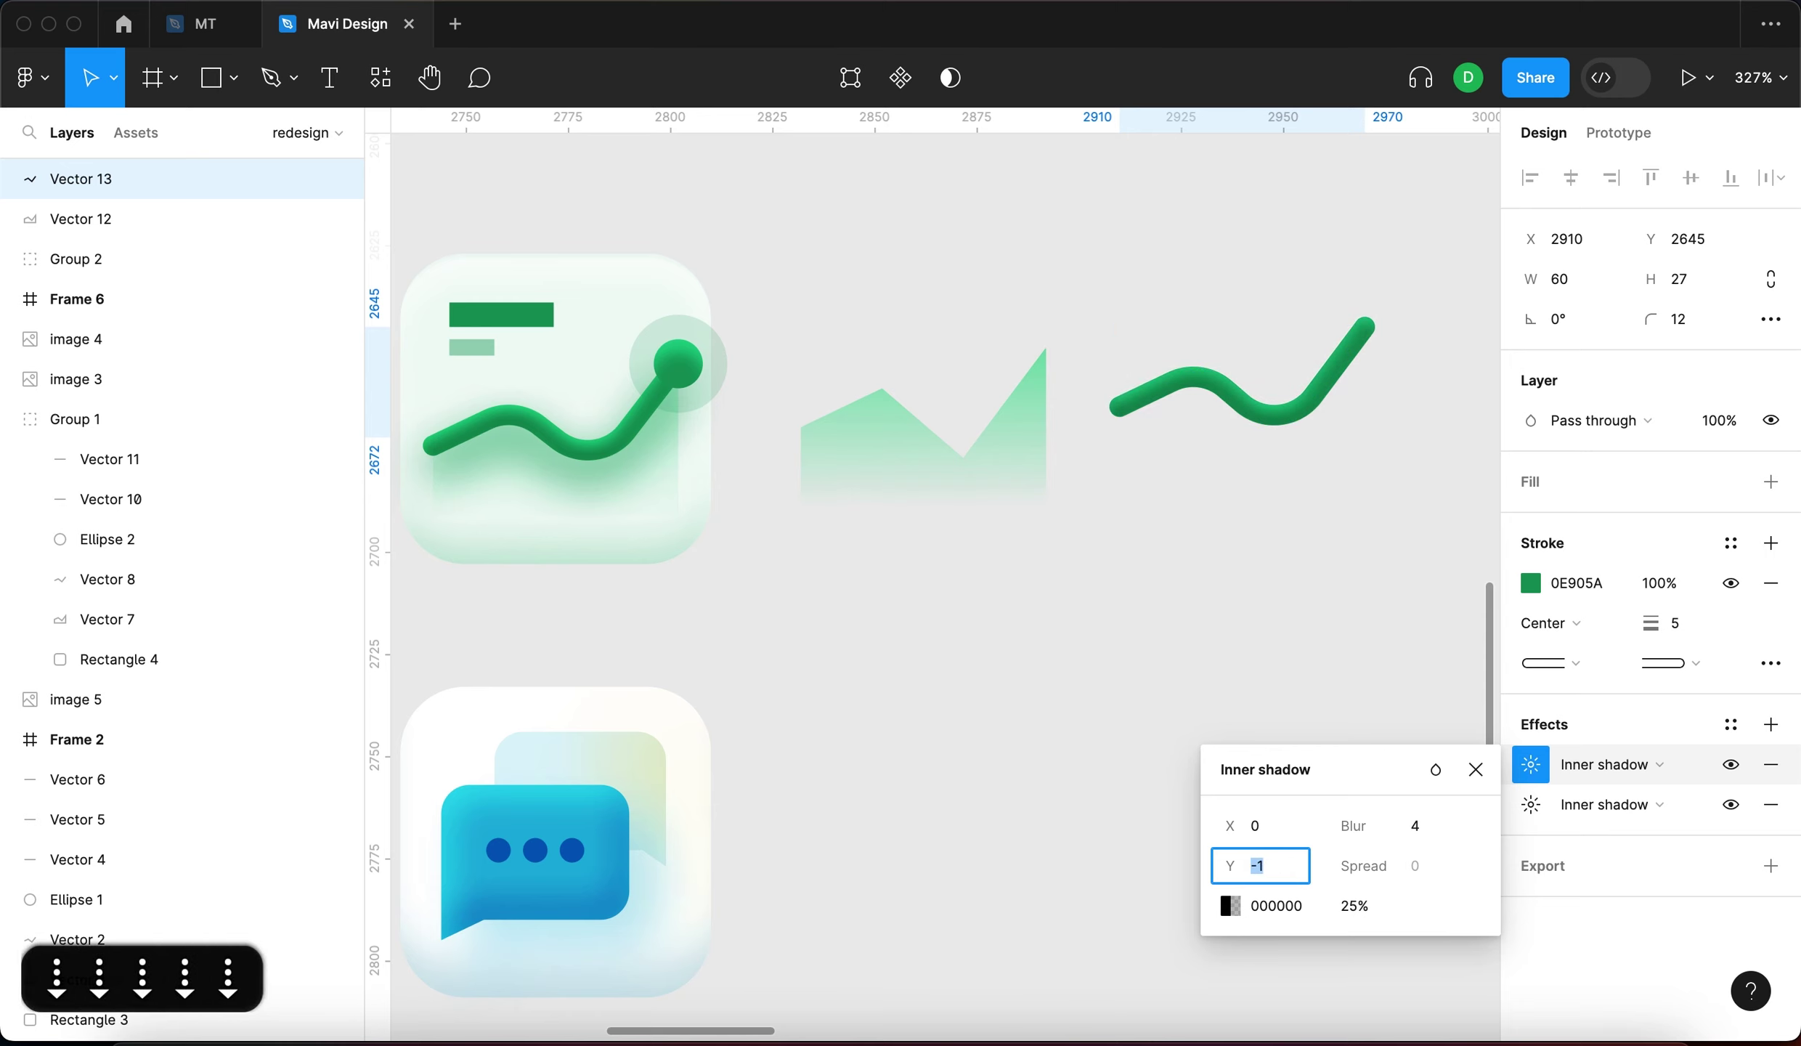
pyautogui.click(1002, 612)
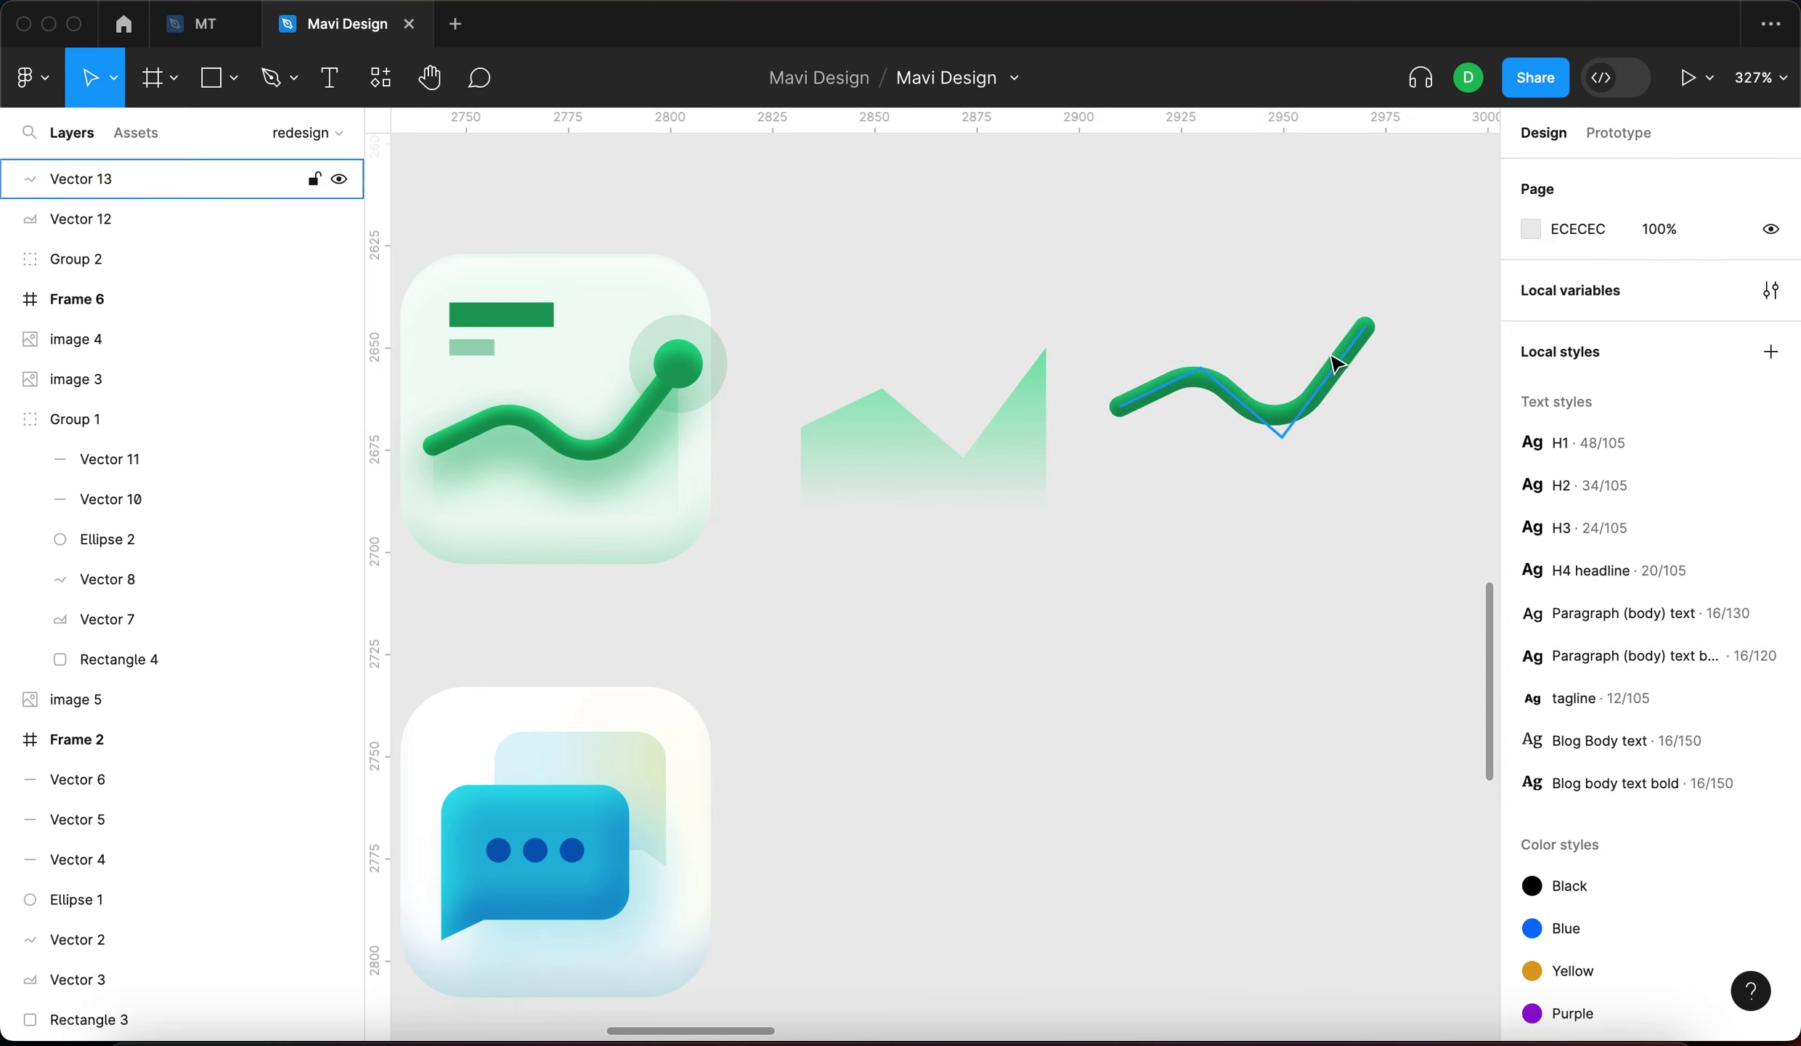
# Check the dark inner shadow on the redesigned icon's trend line and set the traced line's black inner shadow blur to 3
pyautogui.doubleClick(587, 453)
pyautogui.click(1530, 804)
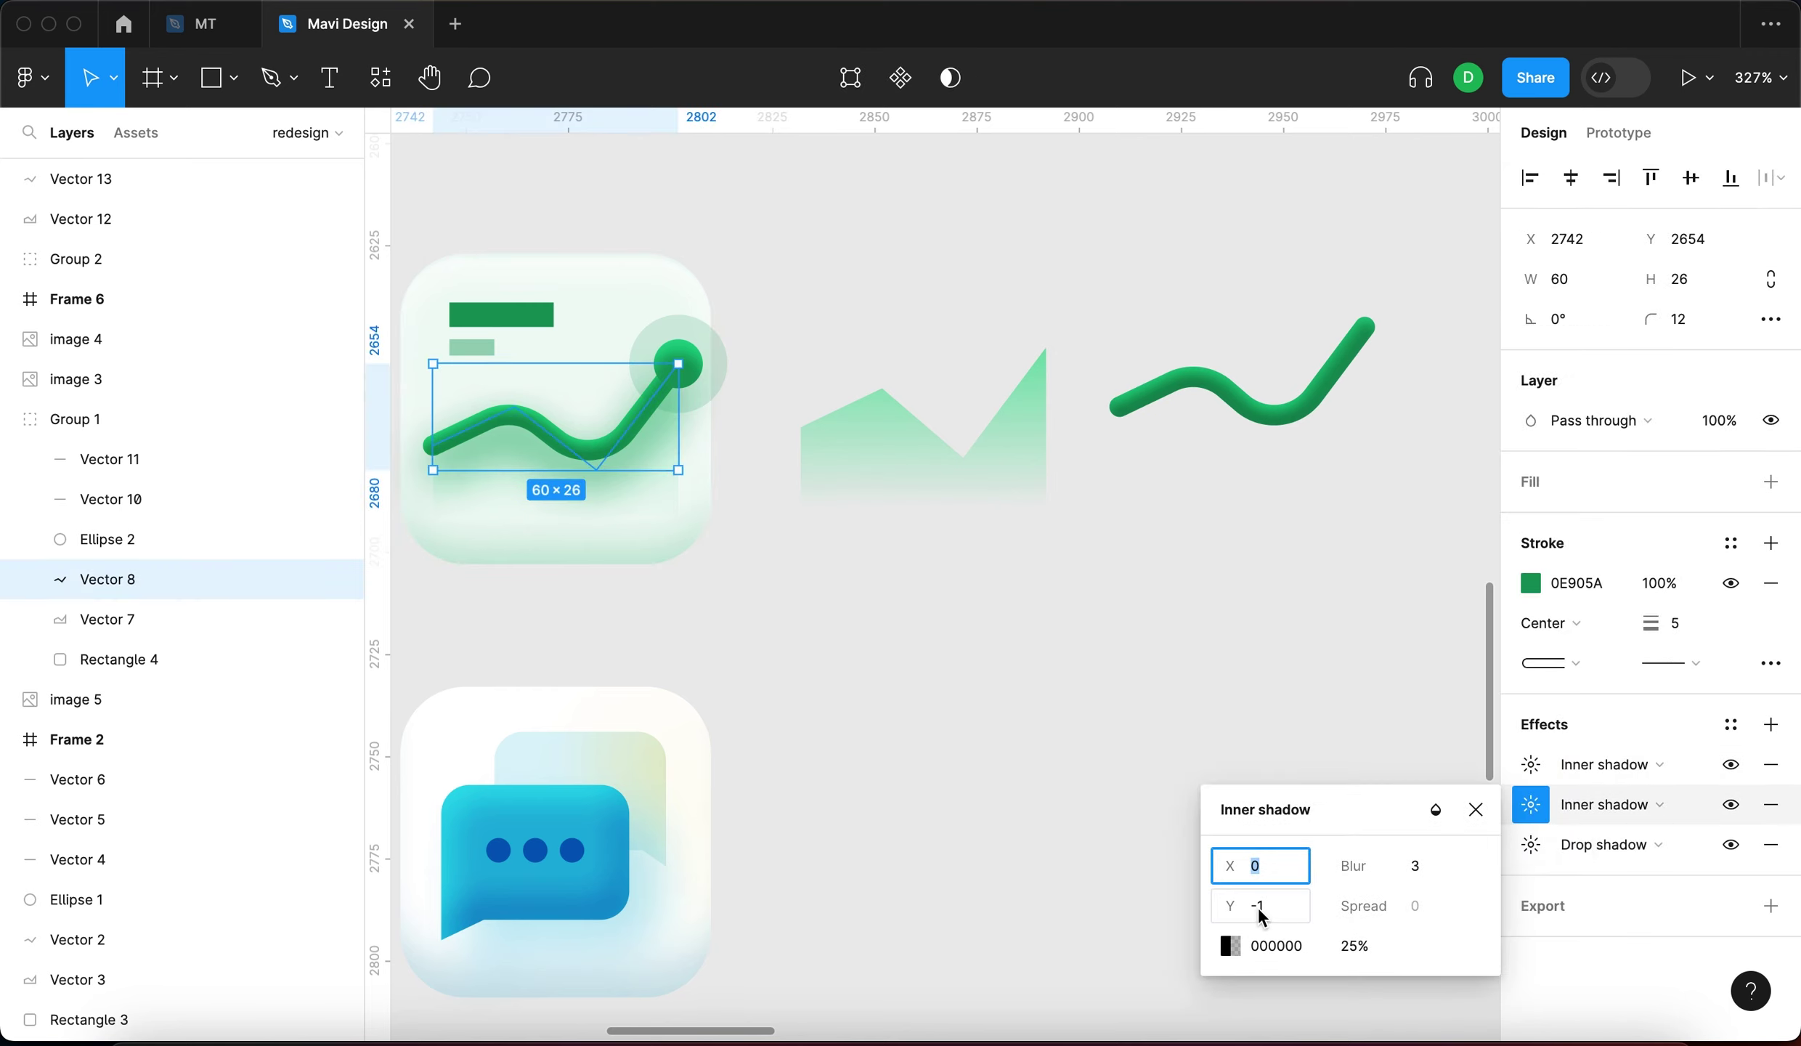
pyautogui.click(1278, 419)
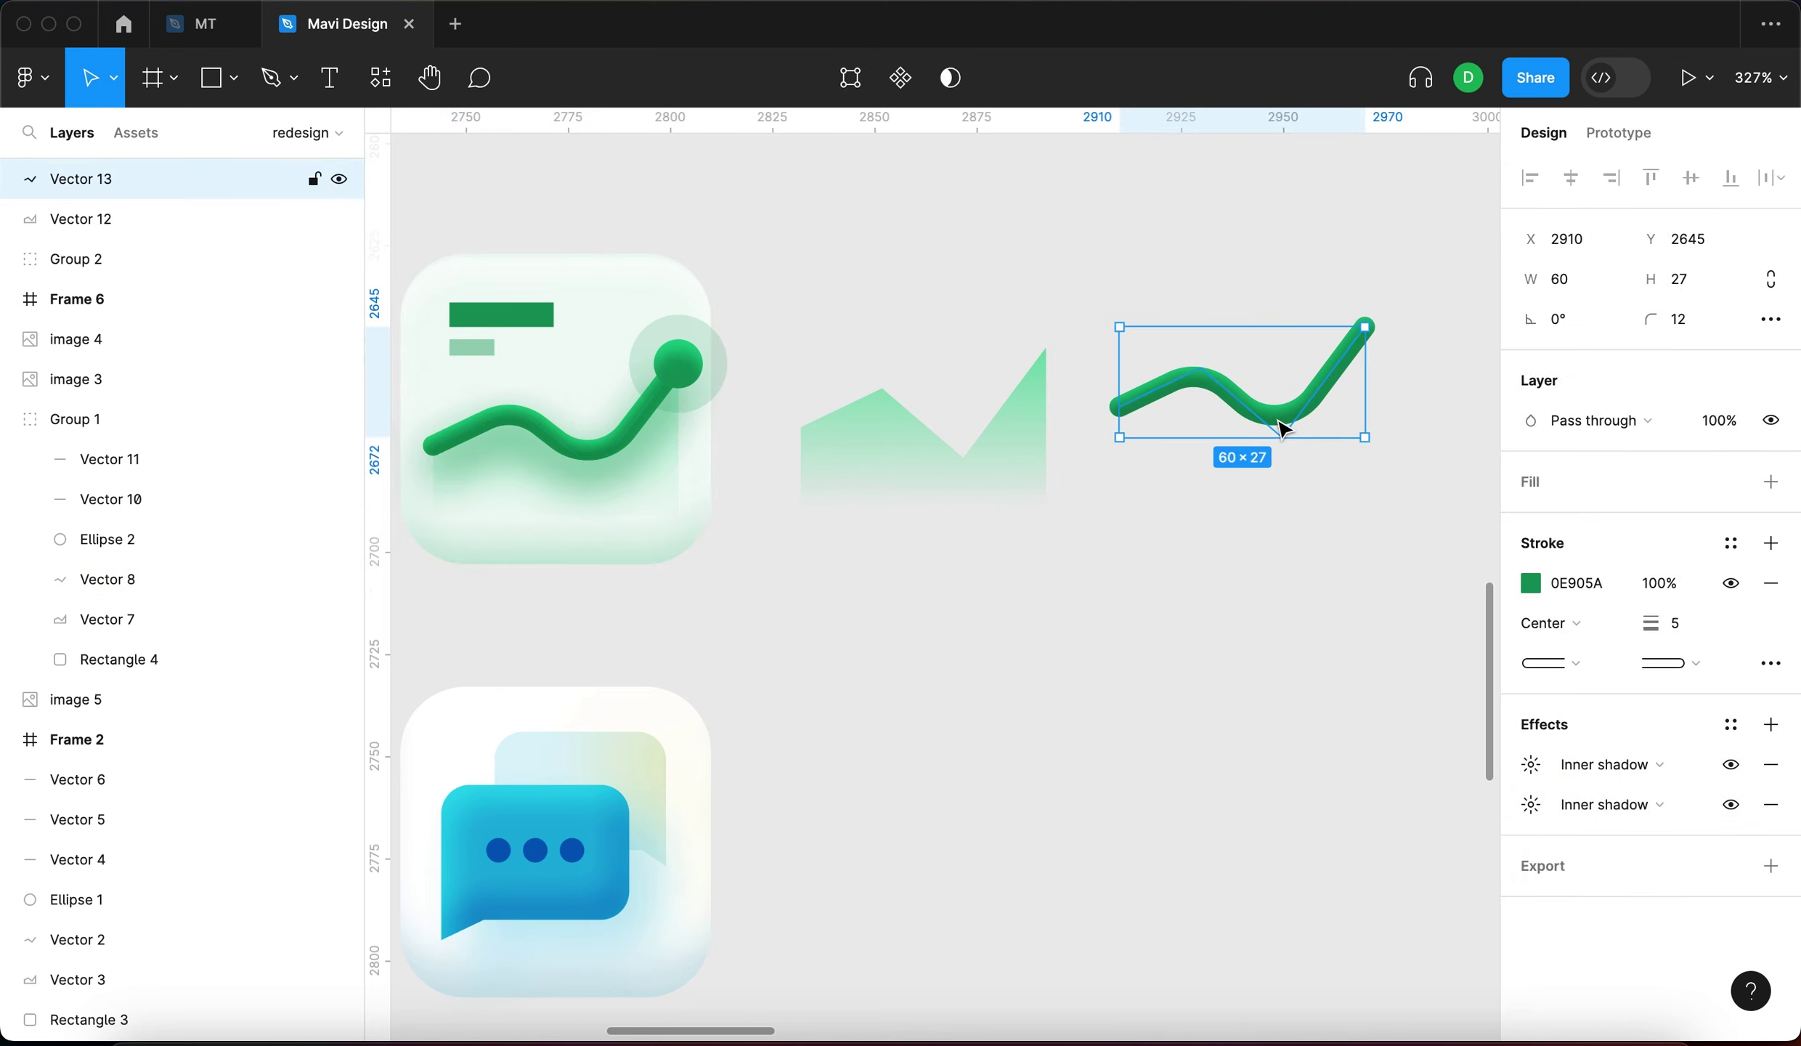
pyautogui.click(1530, 764)
pyautogui.click(1289, 871)
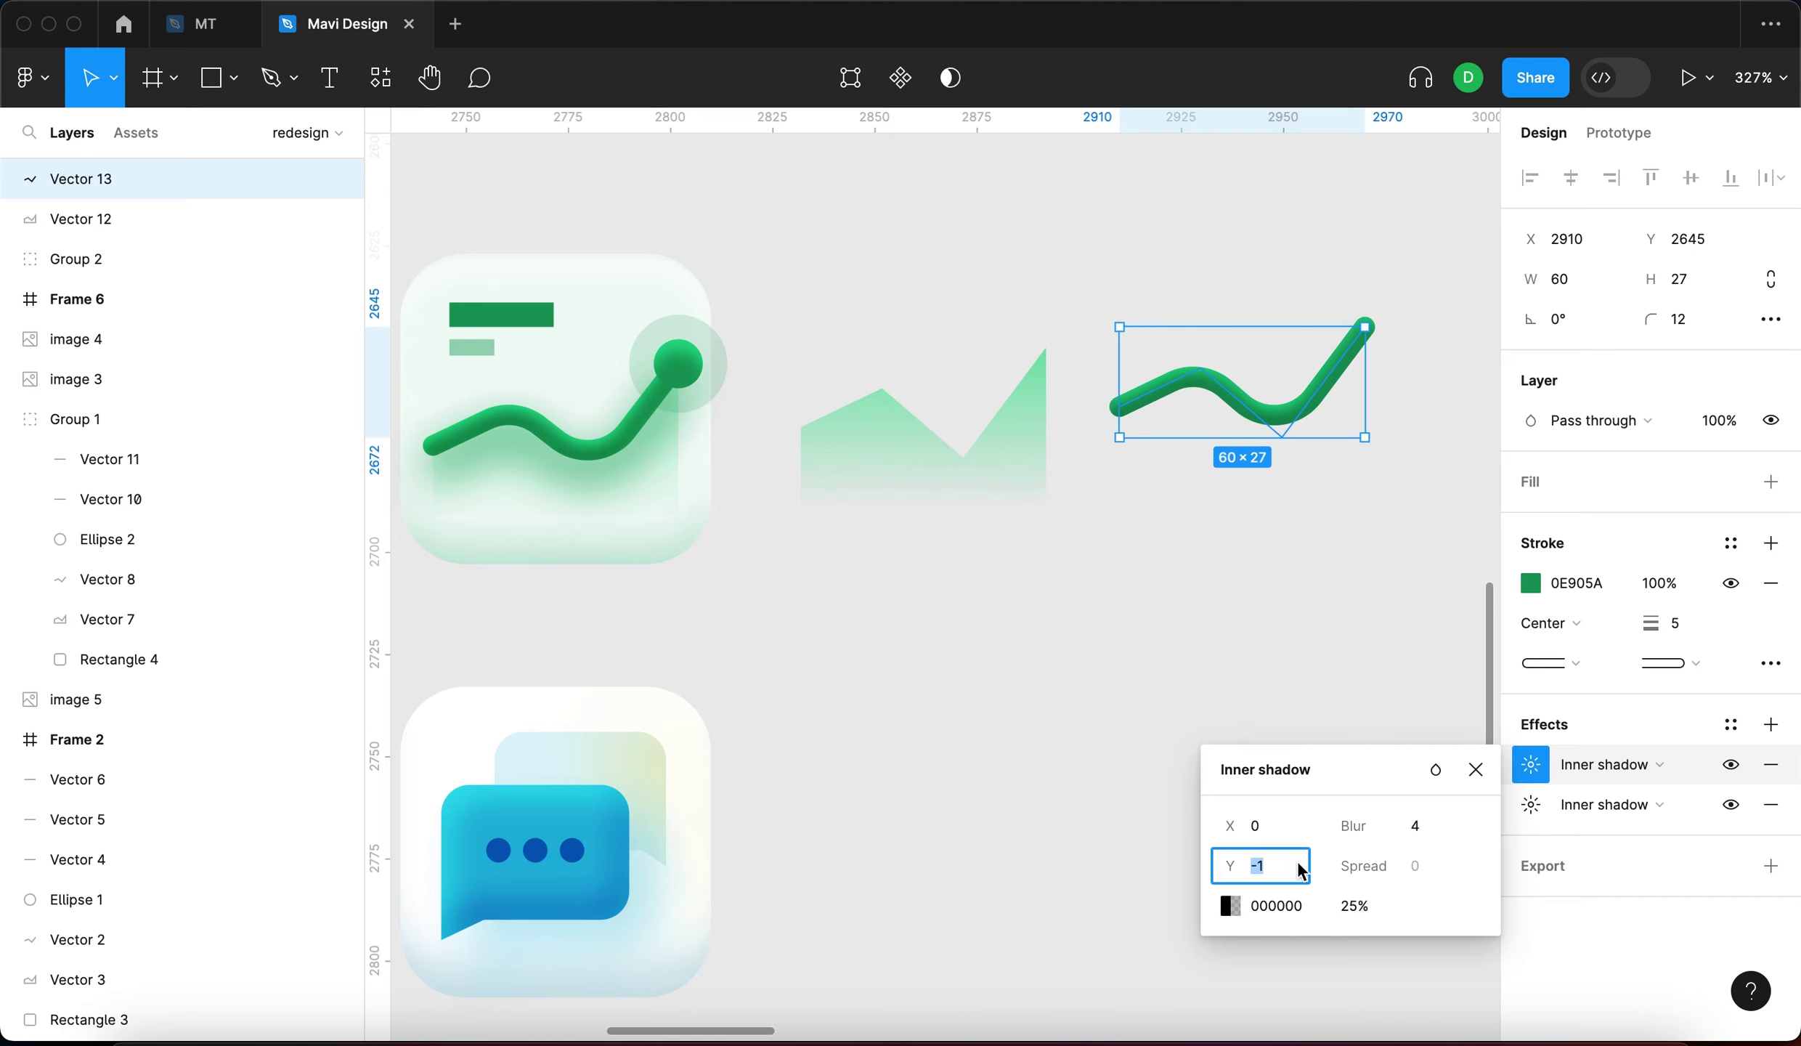
pyautogui.click(1415, 826)
pyautogui.write('3')
pyautogui.press('Return')
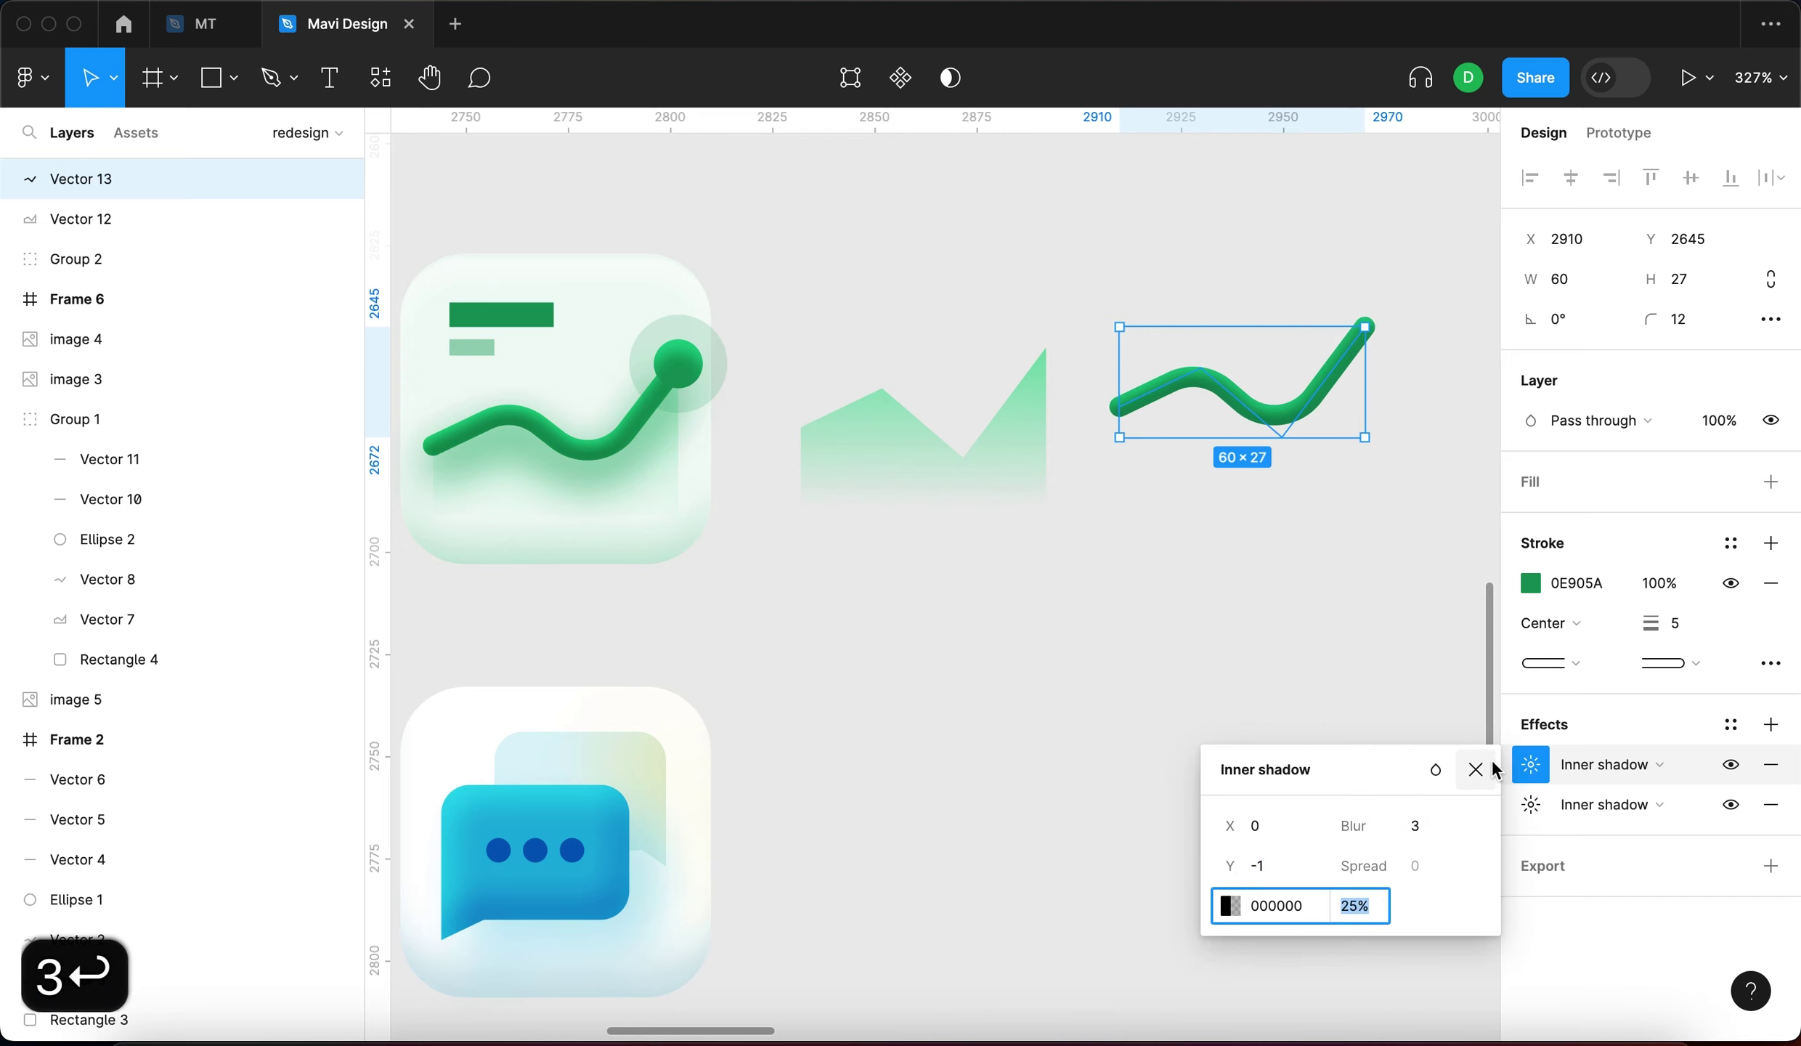
pyautogui.click(1475, 769)
pyautogui.click(1327, 623)
pyautogui.click(1307, 403)
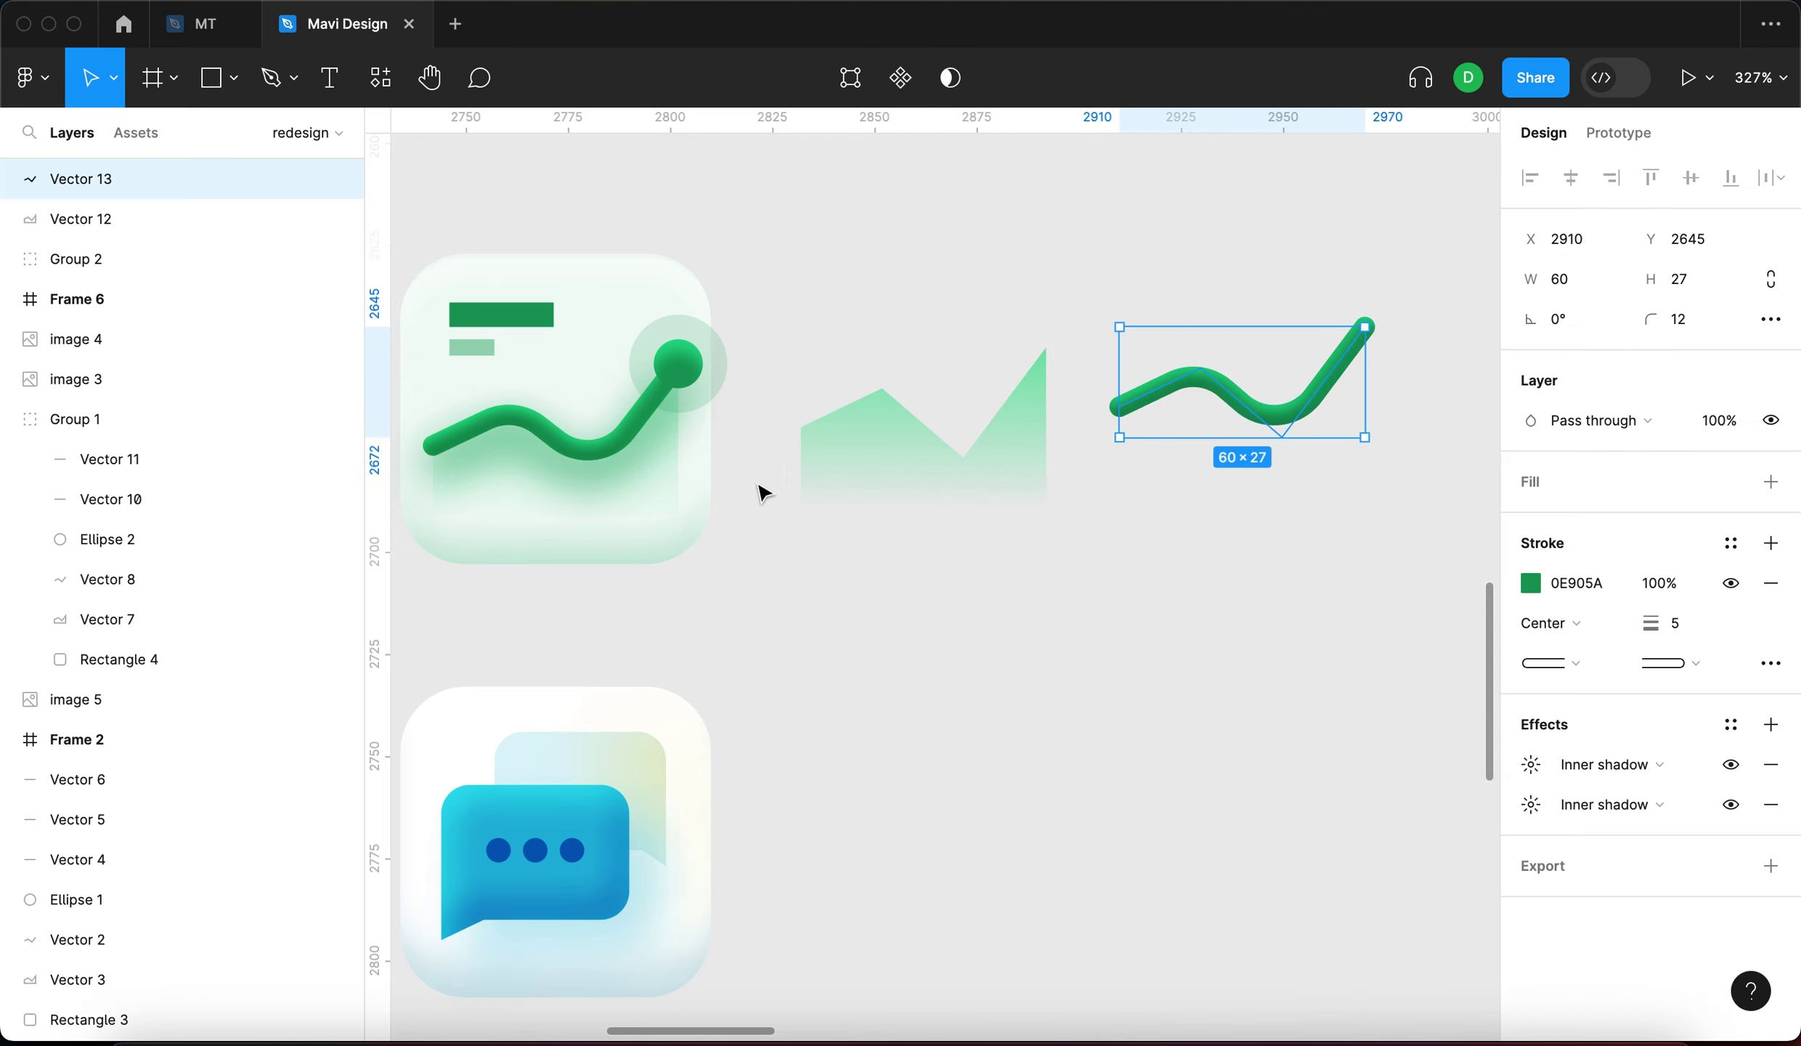
# Add a drop shadow effect to the traced trend line
pyautogui.click(962, 490)
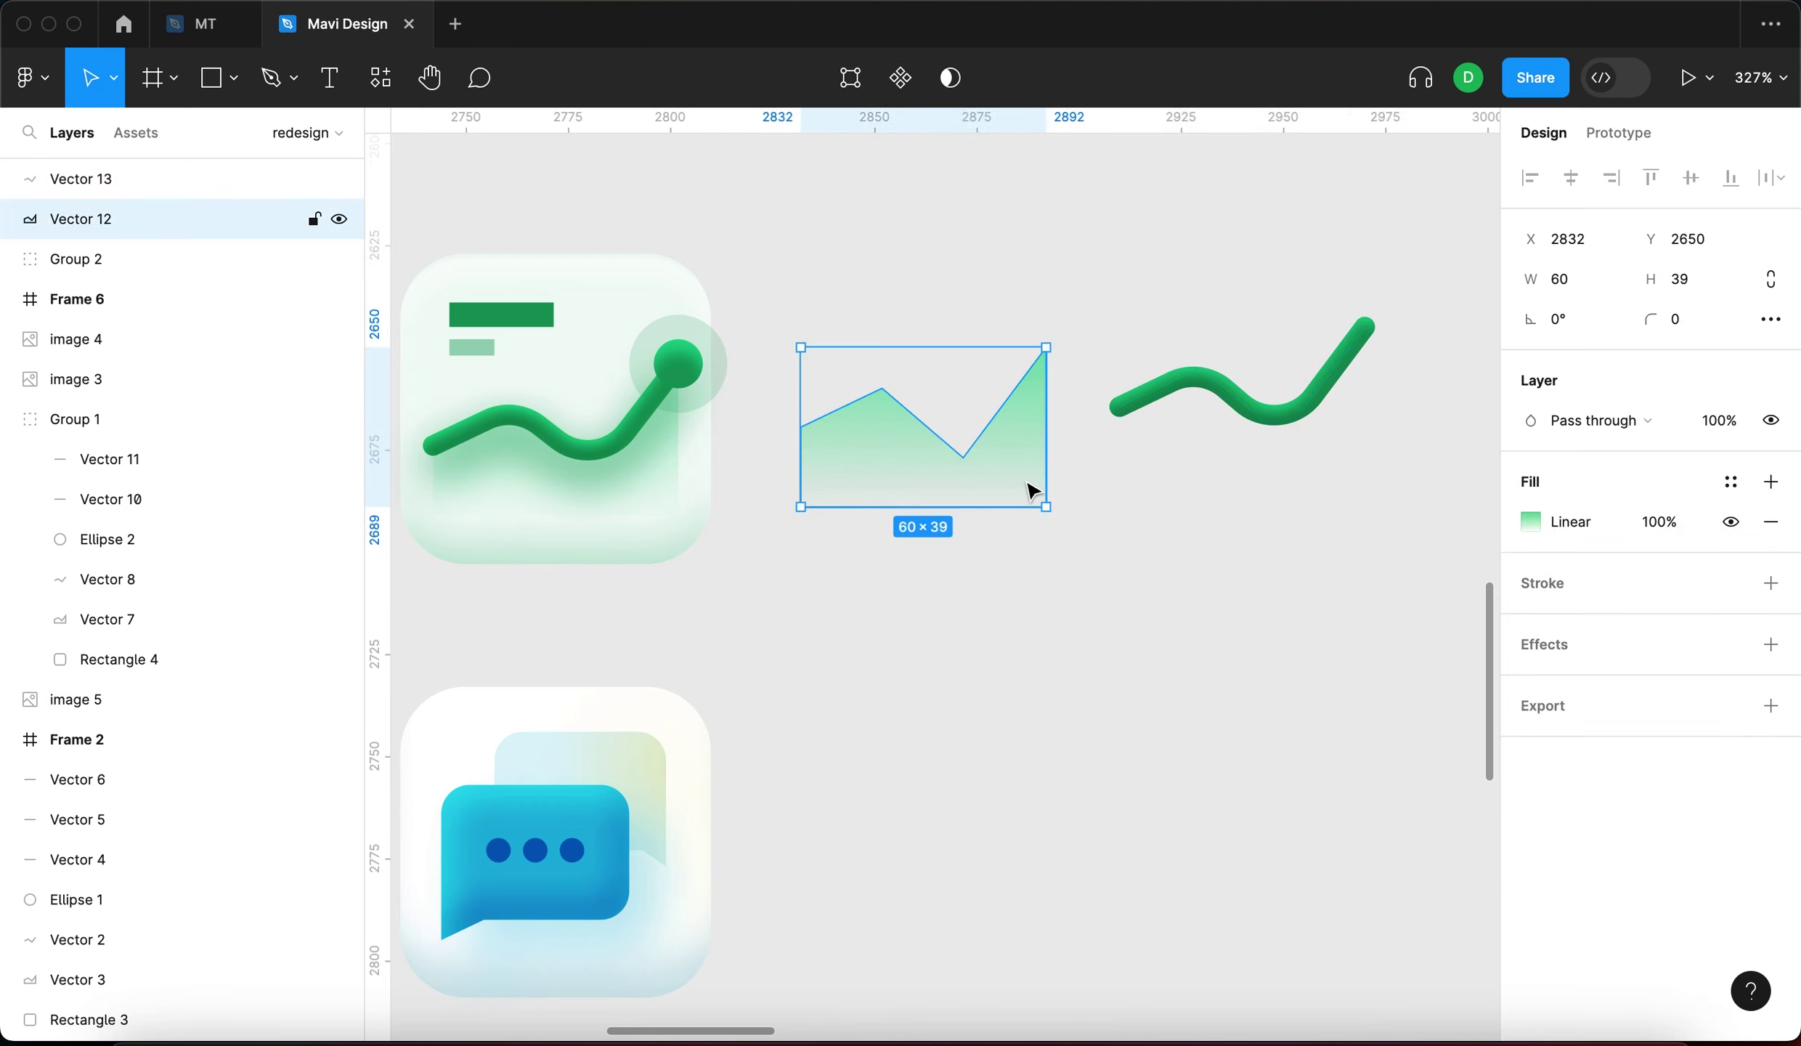
pyautogui.click(1311, 410)
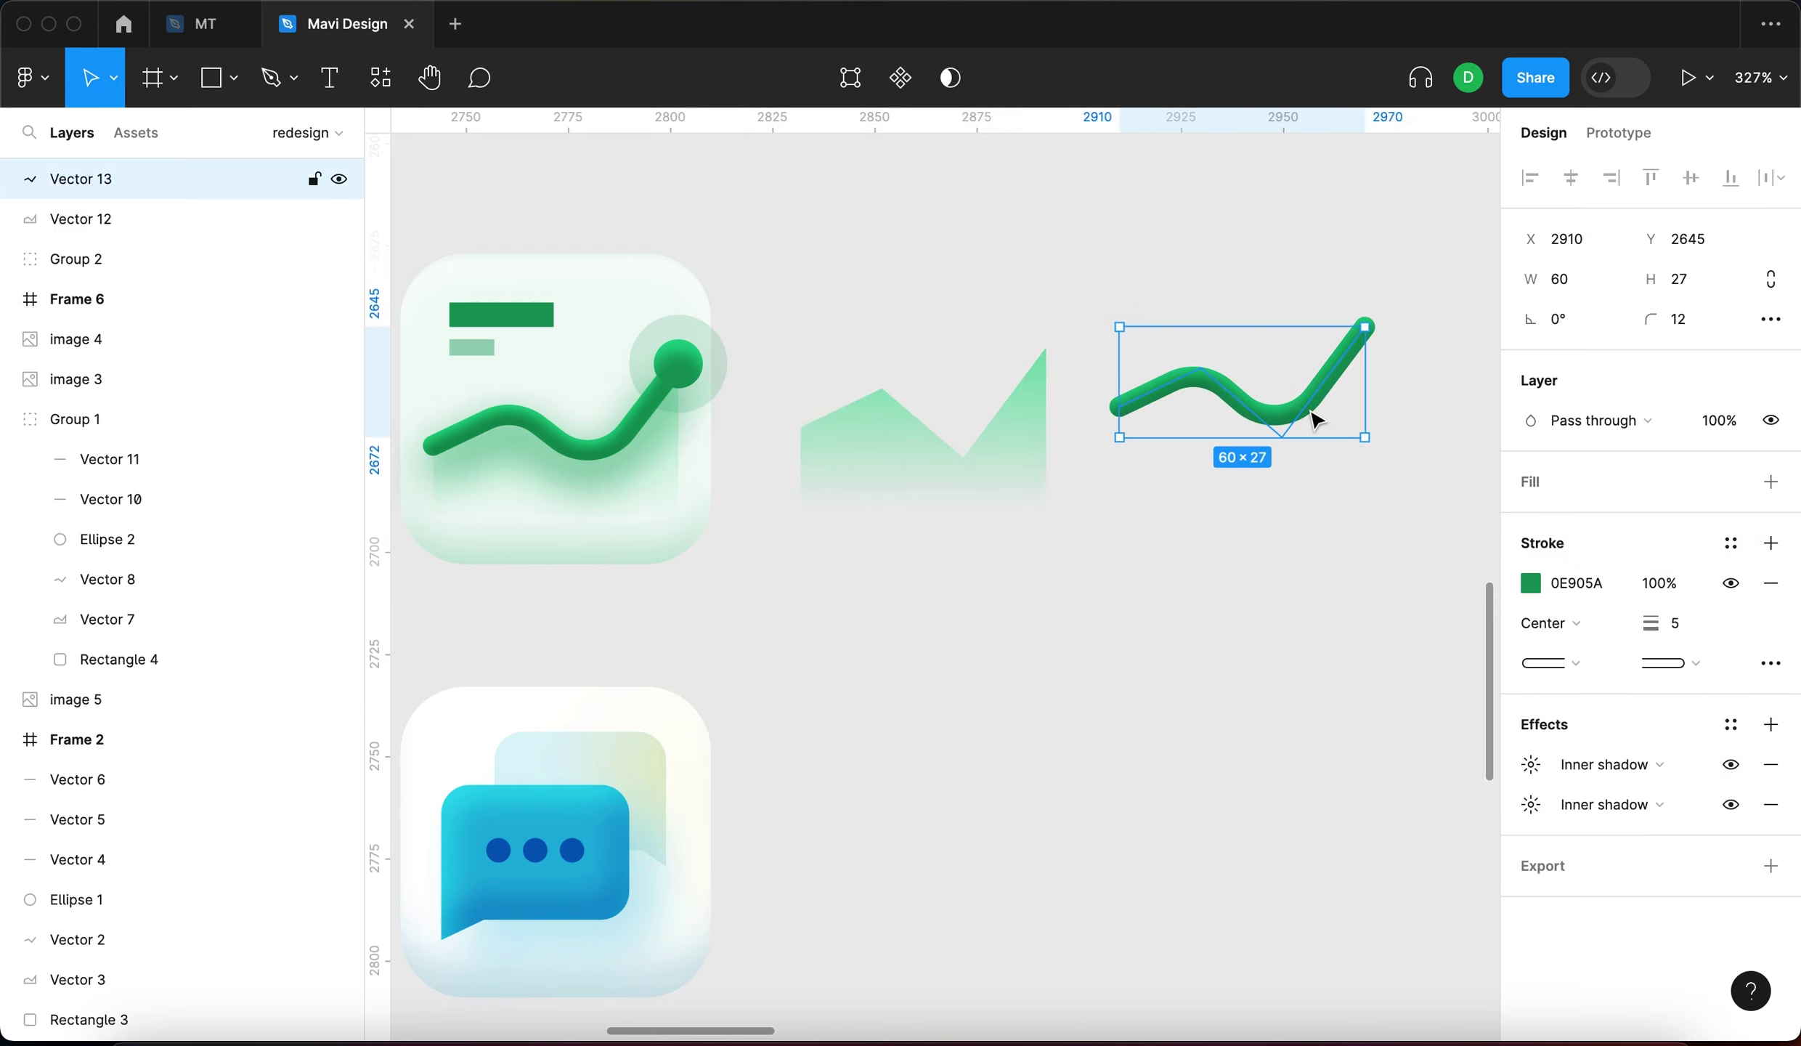
pyautogui.click(1771, 724)
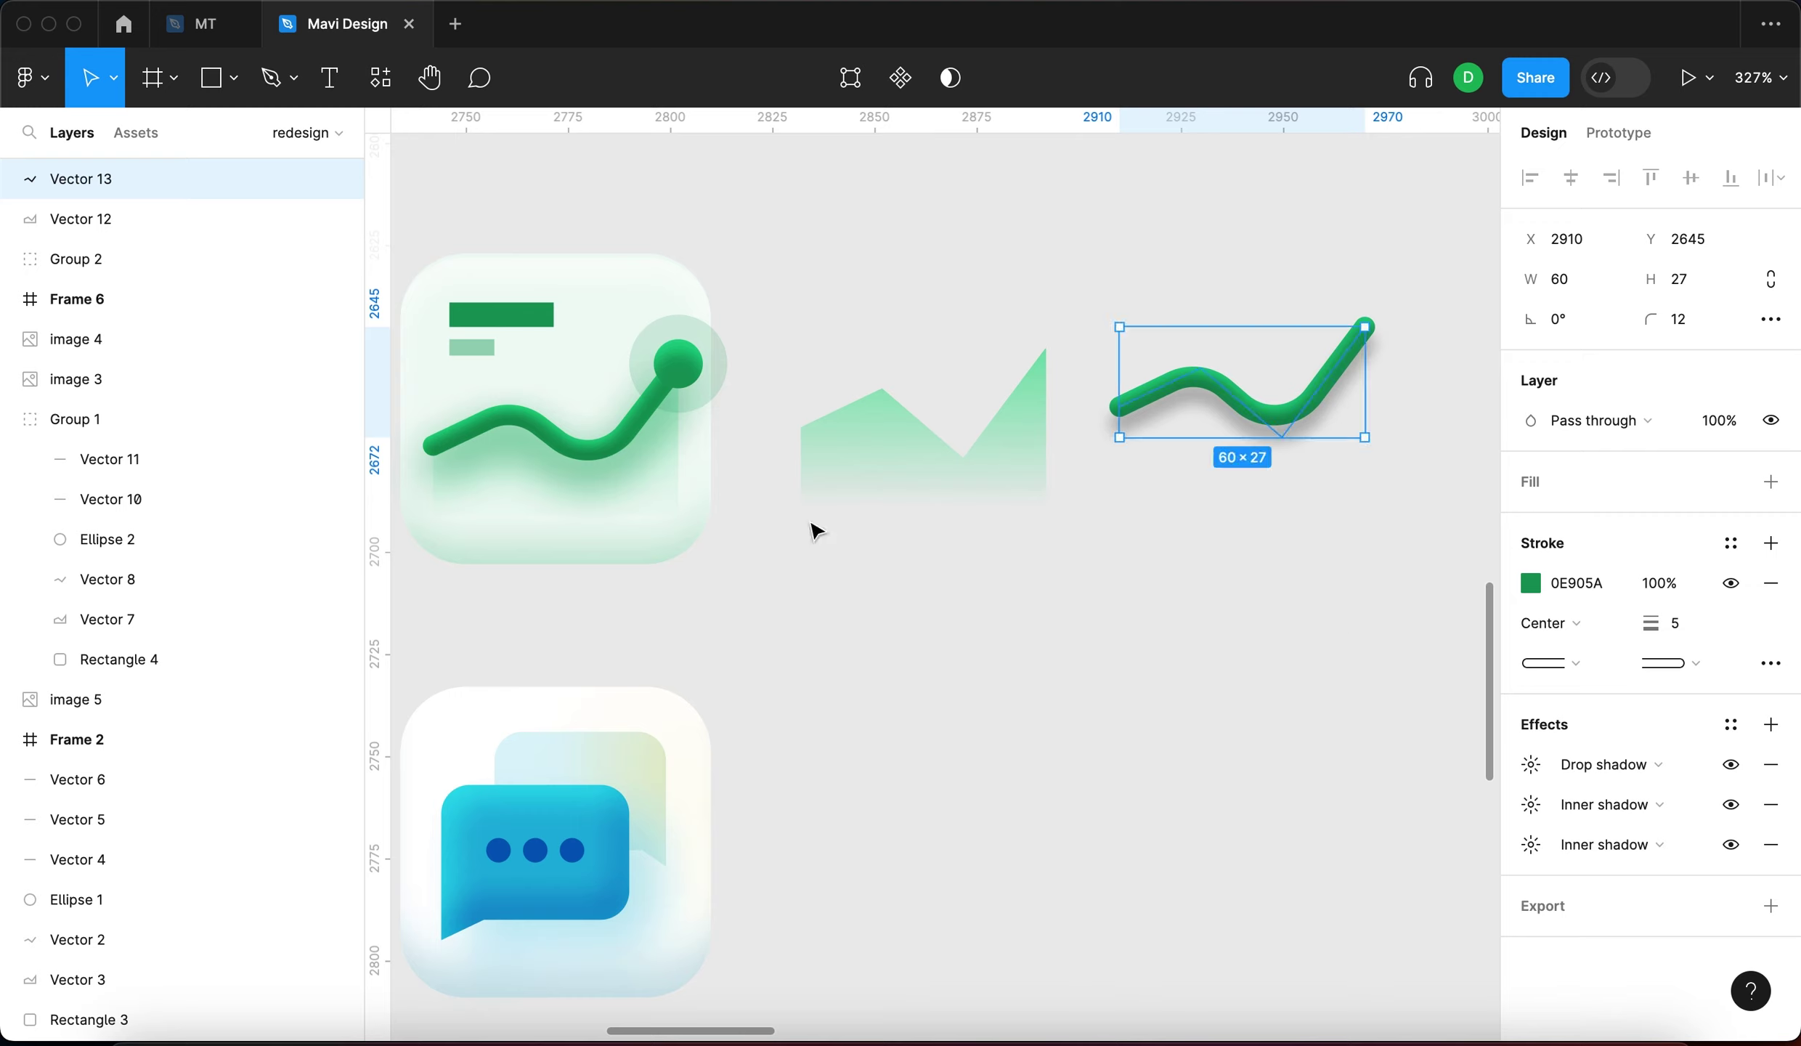
# Check the drop shadow settings of the redesigned icon's trend line and copy the shadow's colour value
pyautogui.keyDown('super'); pyautogui.click(563, 449); pyautogui.keyUp('super')
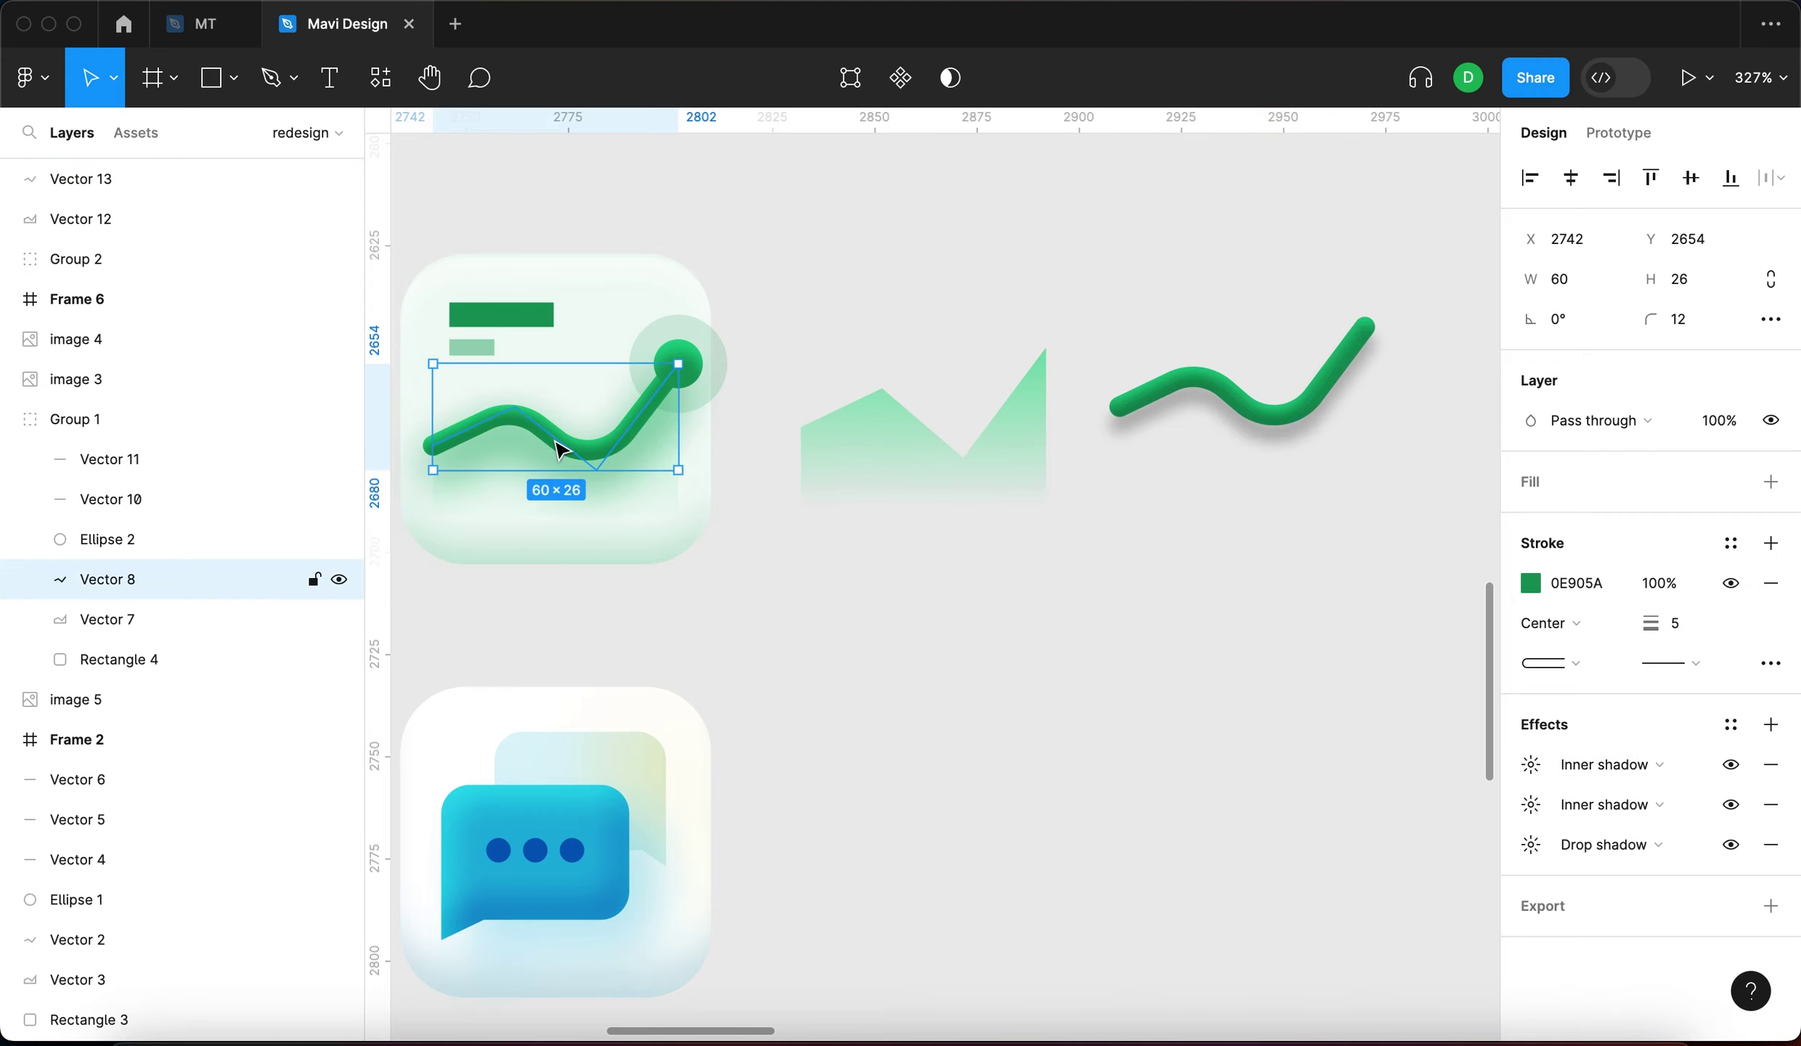
pyautogui.click(1531, 844)
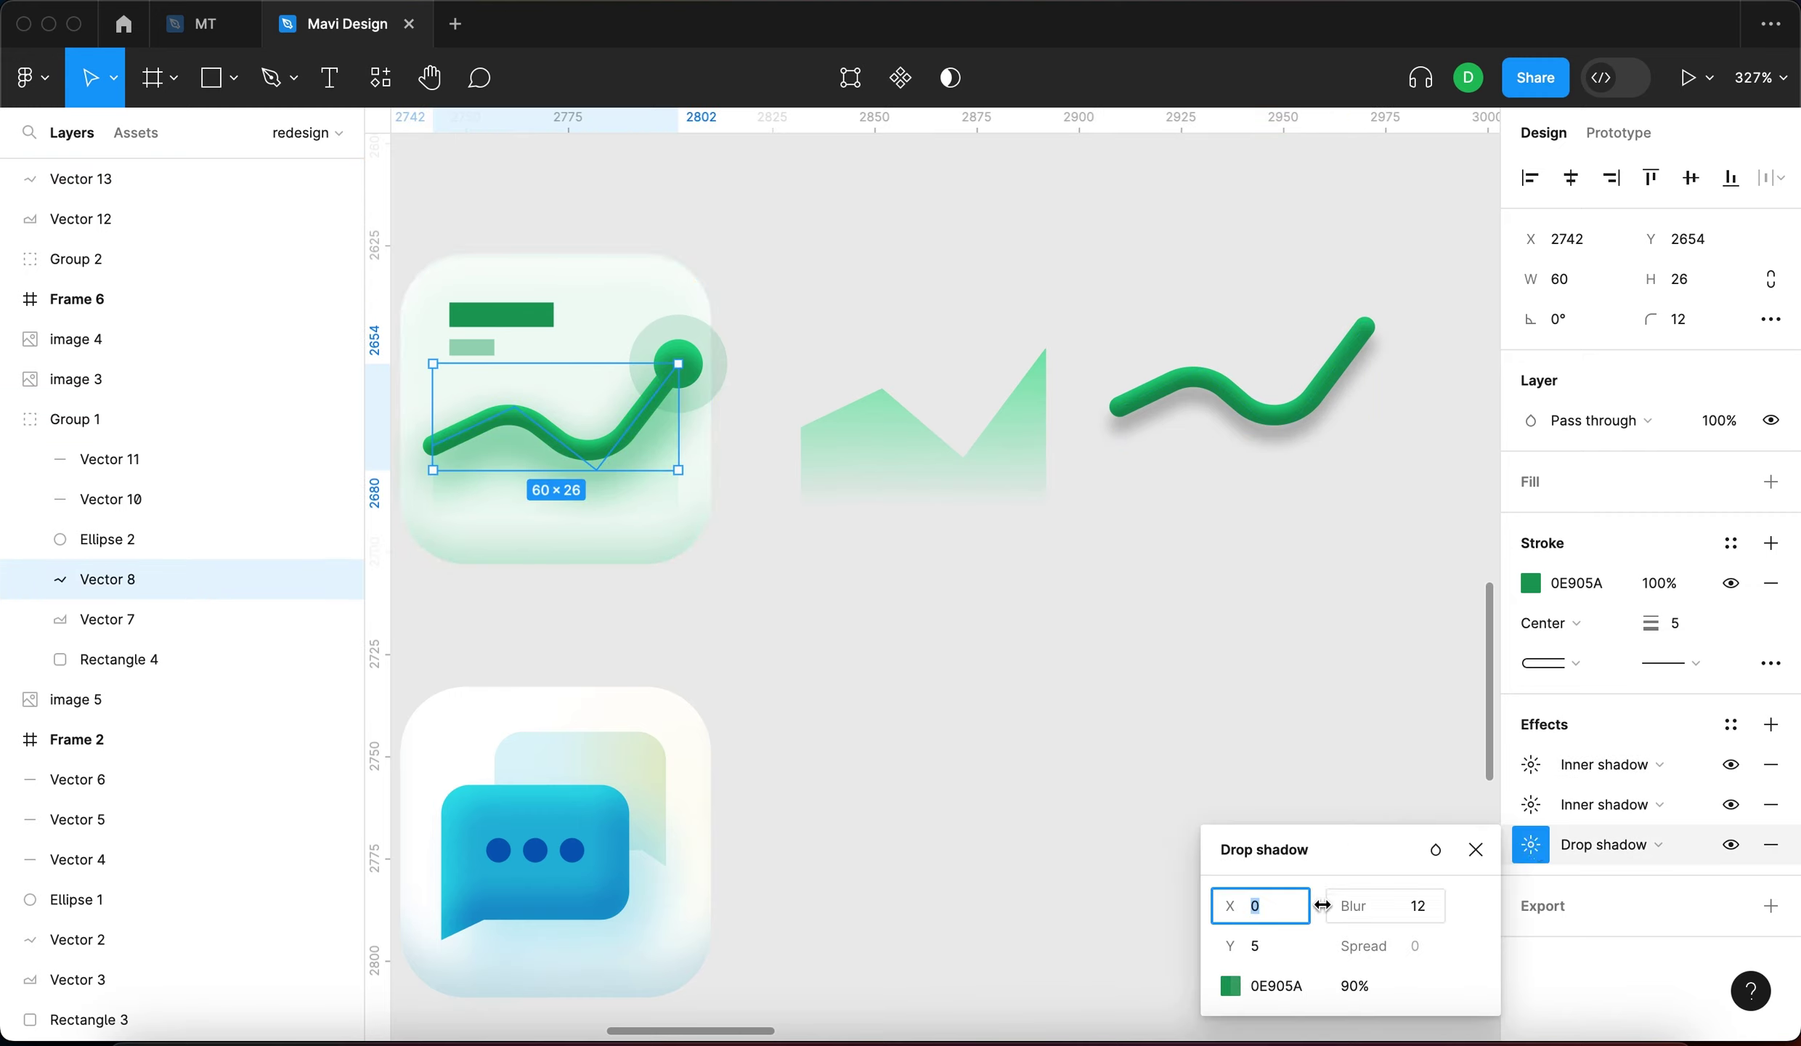
pyautogui.click(1413, 911)
pyautogui.click(1278, 948)
pyautogui.moveTo(1305, 982); pyautogui.dragTo(1252, 988)
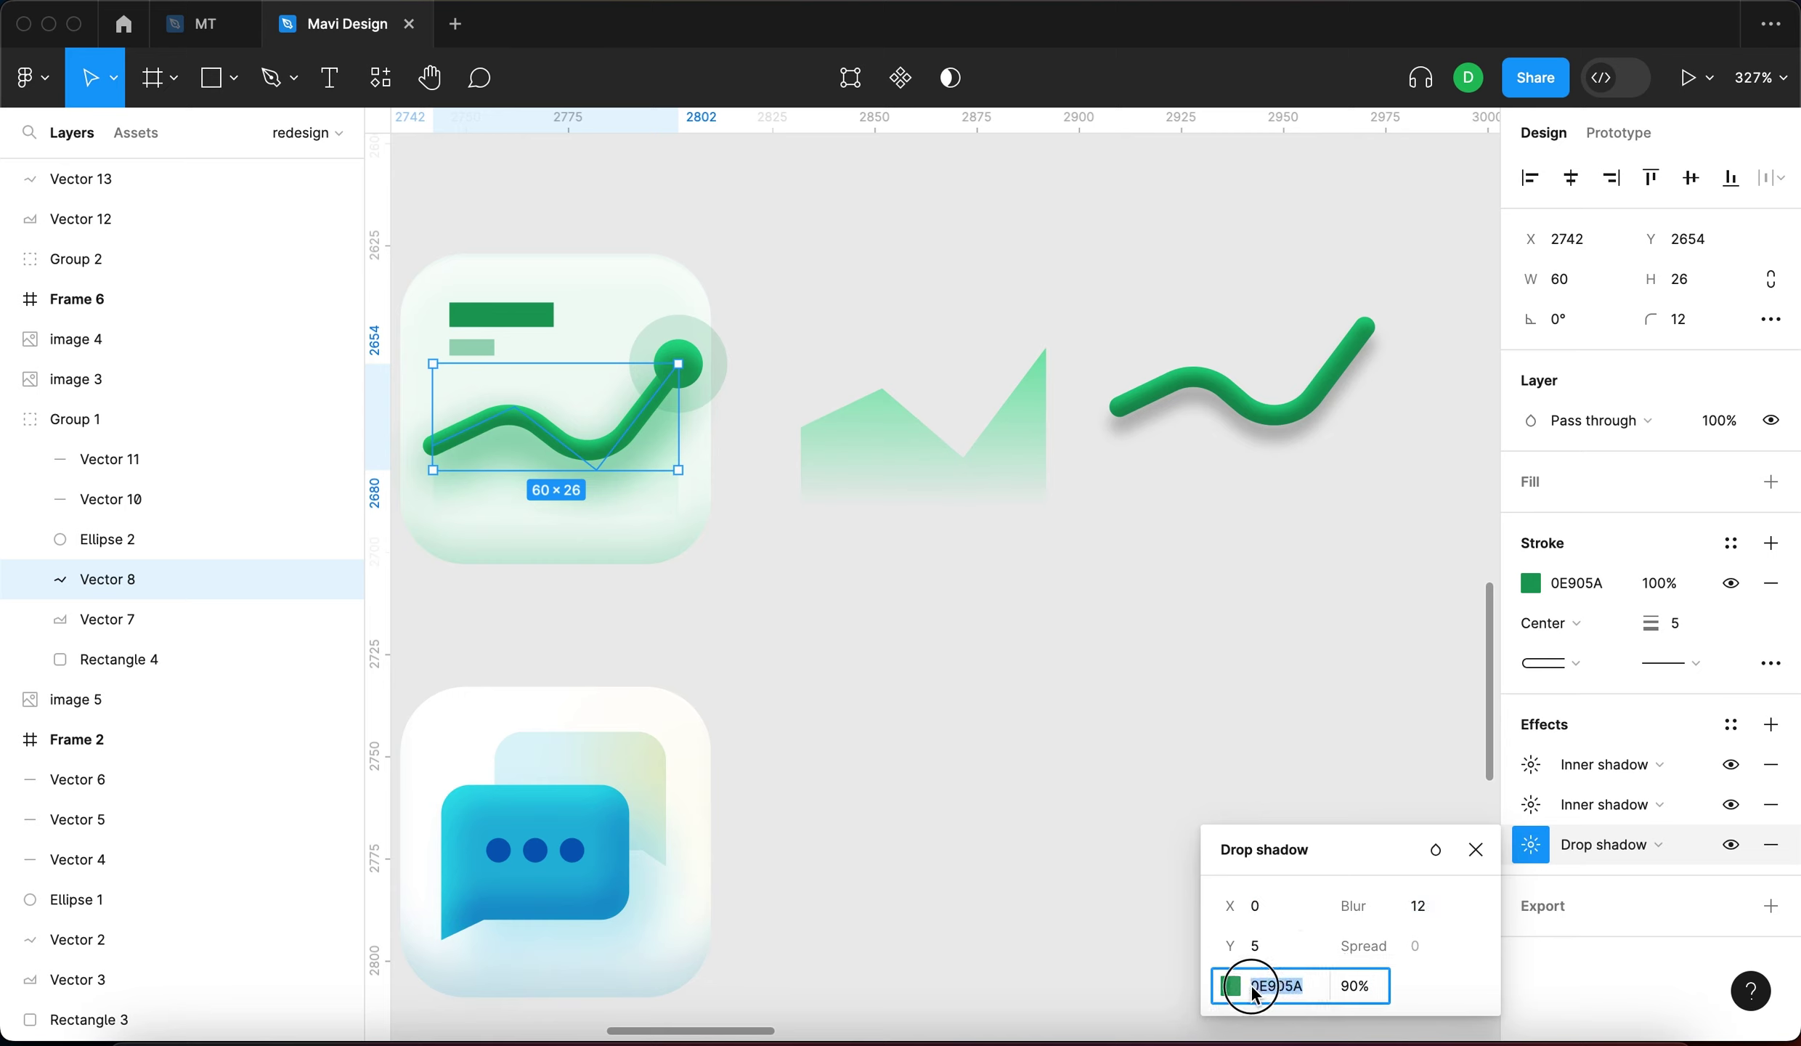
pyautogui.press('super+c')
# Set the traced line's drop shadow to a blur of 12 and a Y offset of 5
pyautogui.click(1310, 383)
pyautogui.click(1531, 764)
pyautogui.click(1411, 831)
pyautogui.write('12')
pyautogui.click(1280, 846)
pyautogui.write('5')
pyautogui.press('Return')
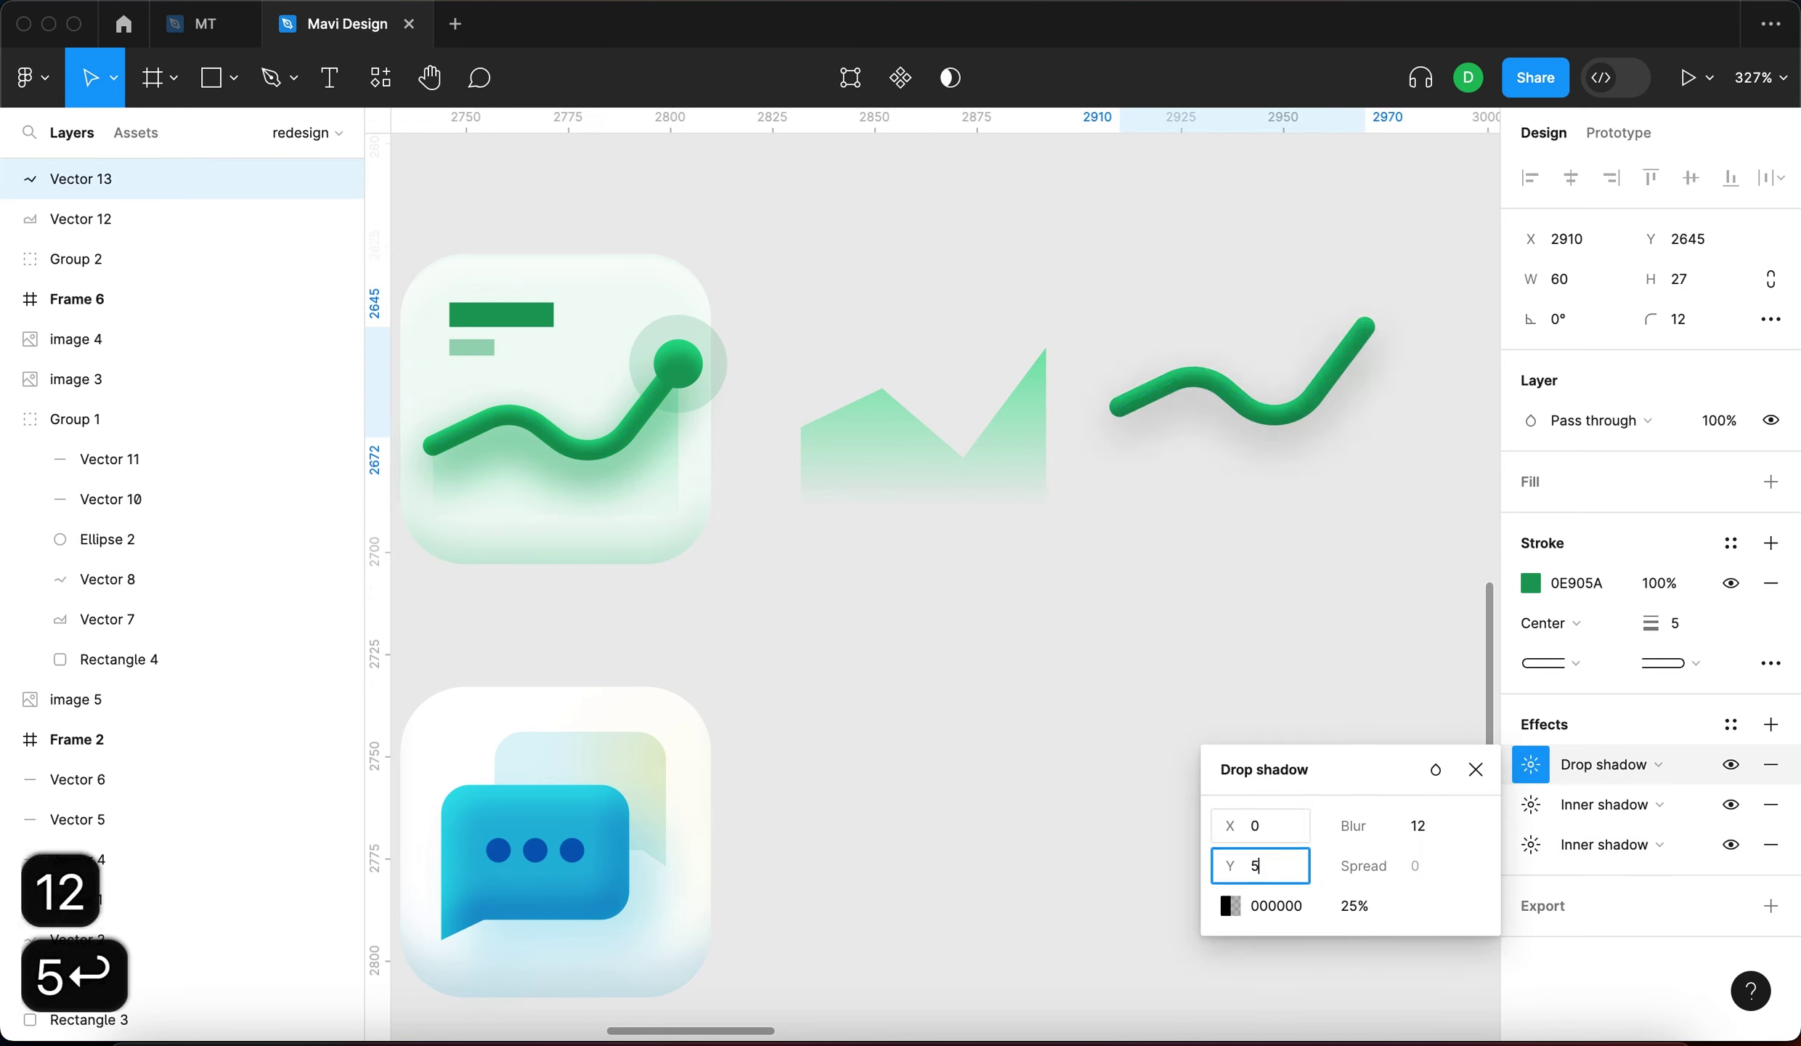
# Apply the copied colour 0E905A to the traced line's drop shadow and raise its opacity to 90%
pyautogui.click(1289, 906)
pyautogui.press('super+v')
pyautogui.press('Return')
pyautogui.click(1354, 906)
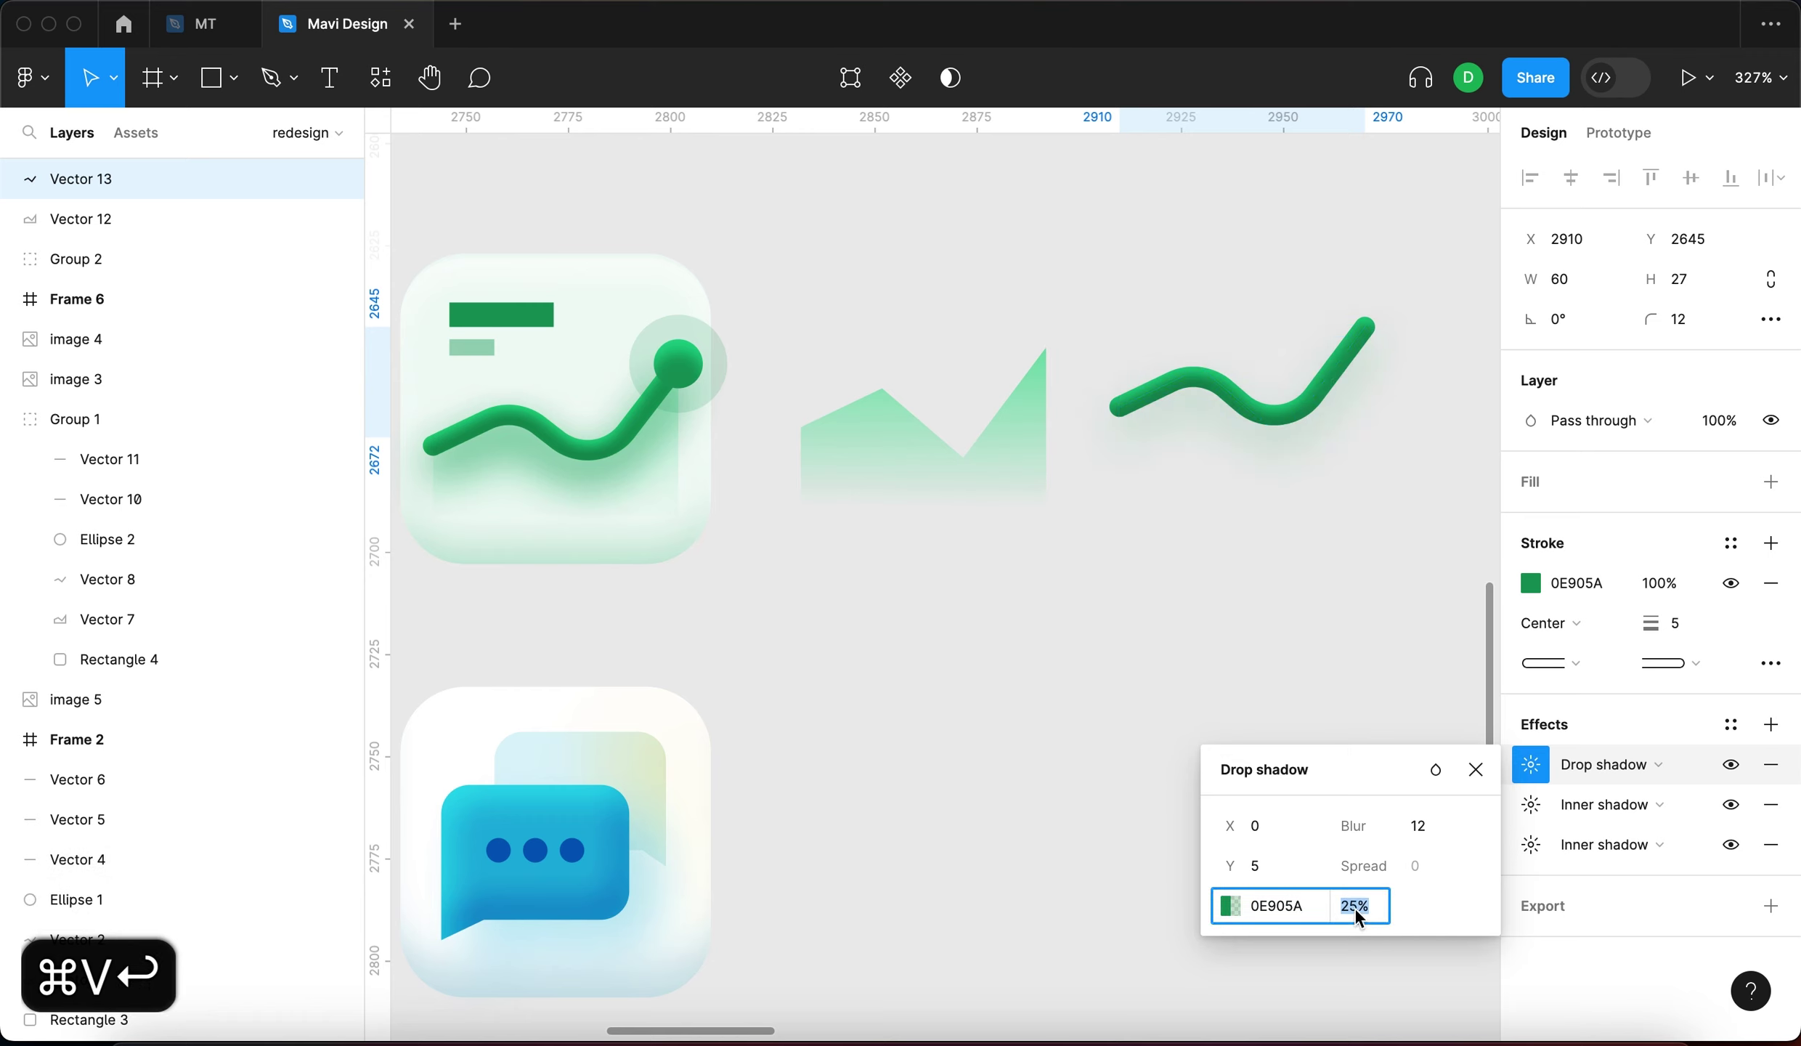
pyautogui.hotkey('shift', 'Up')
pyautogui.hotkey('shift', 'Up')
pyautogui.hotkey('shift', 'Up')
pyautogui.hotkey('shift', 'Up')
pyautogui.hotkey('shift', 'Up')
pyautogui.hotkey('shift', 'Up')
pyautogui.hotkey('shift', 'Up')
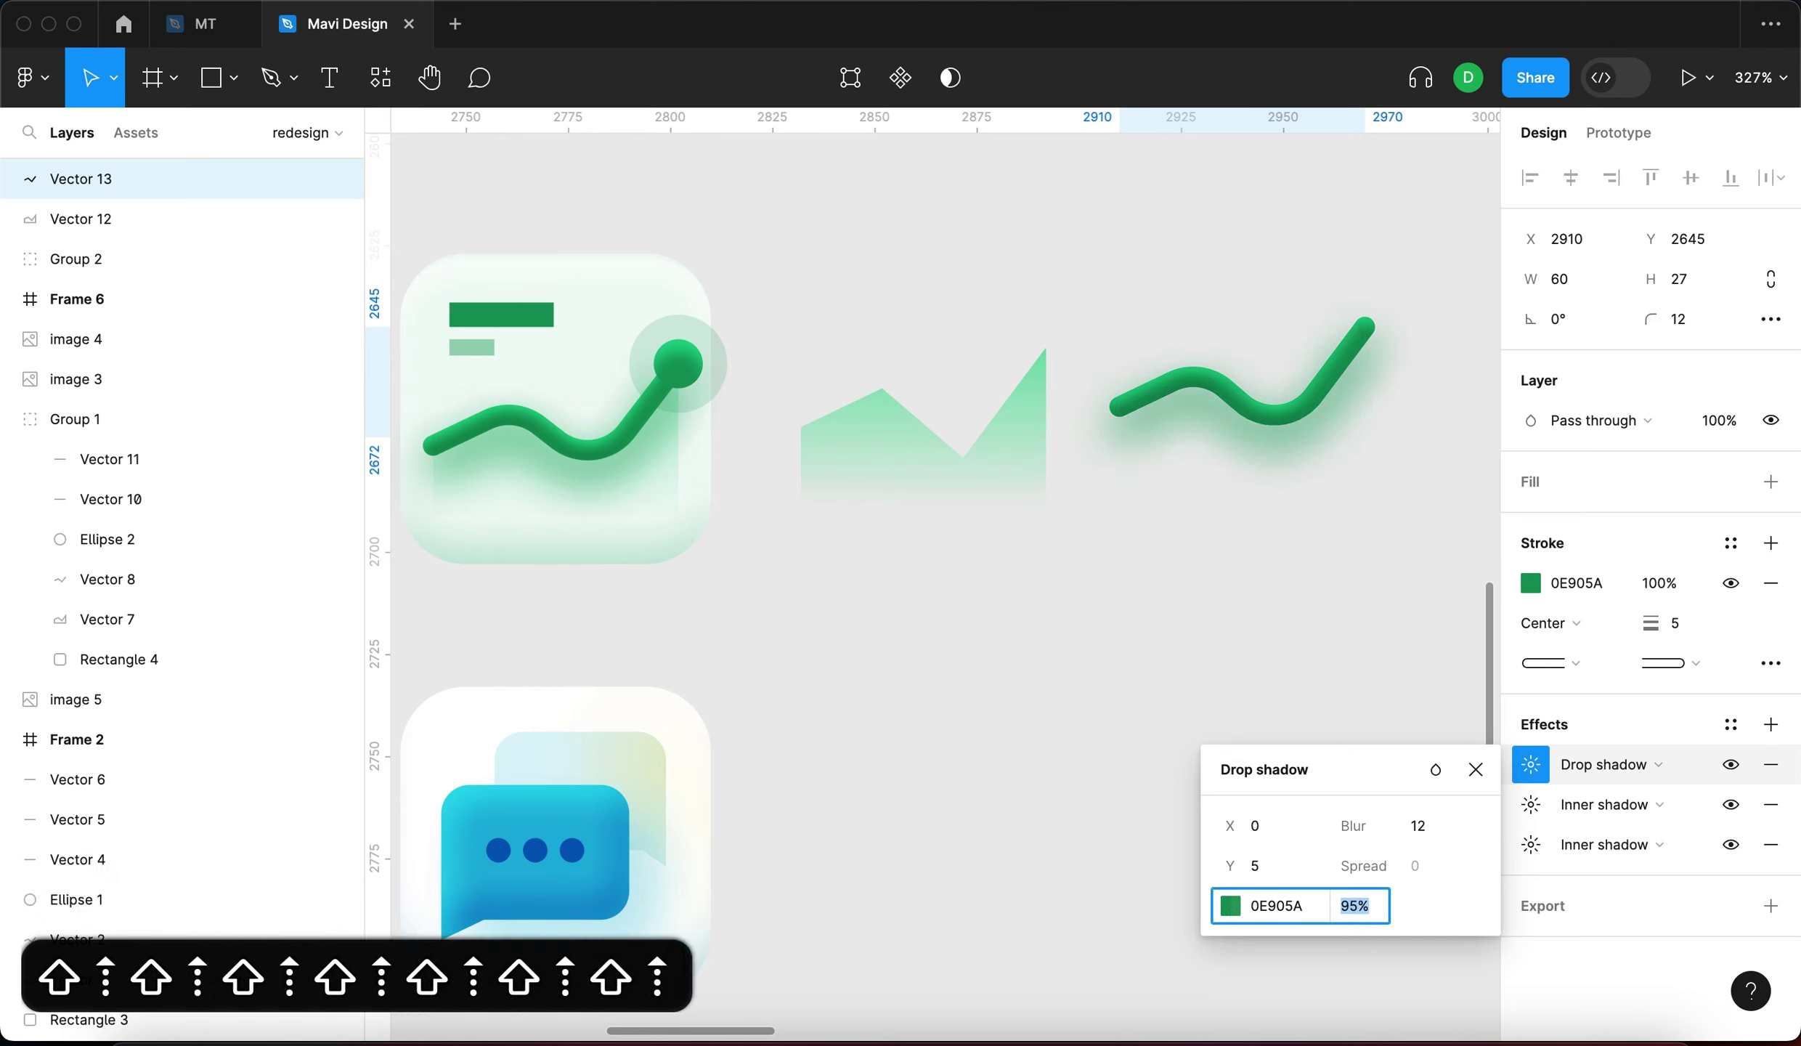
pyautogui.press('Down')
pyautogui.press('Down')
pyautogui.press('Down')
pyautogui.press('Down')
pyautogui.press('Down')
pyautogui.press('Return')
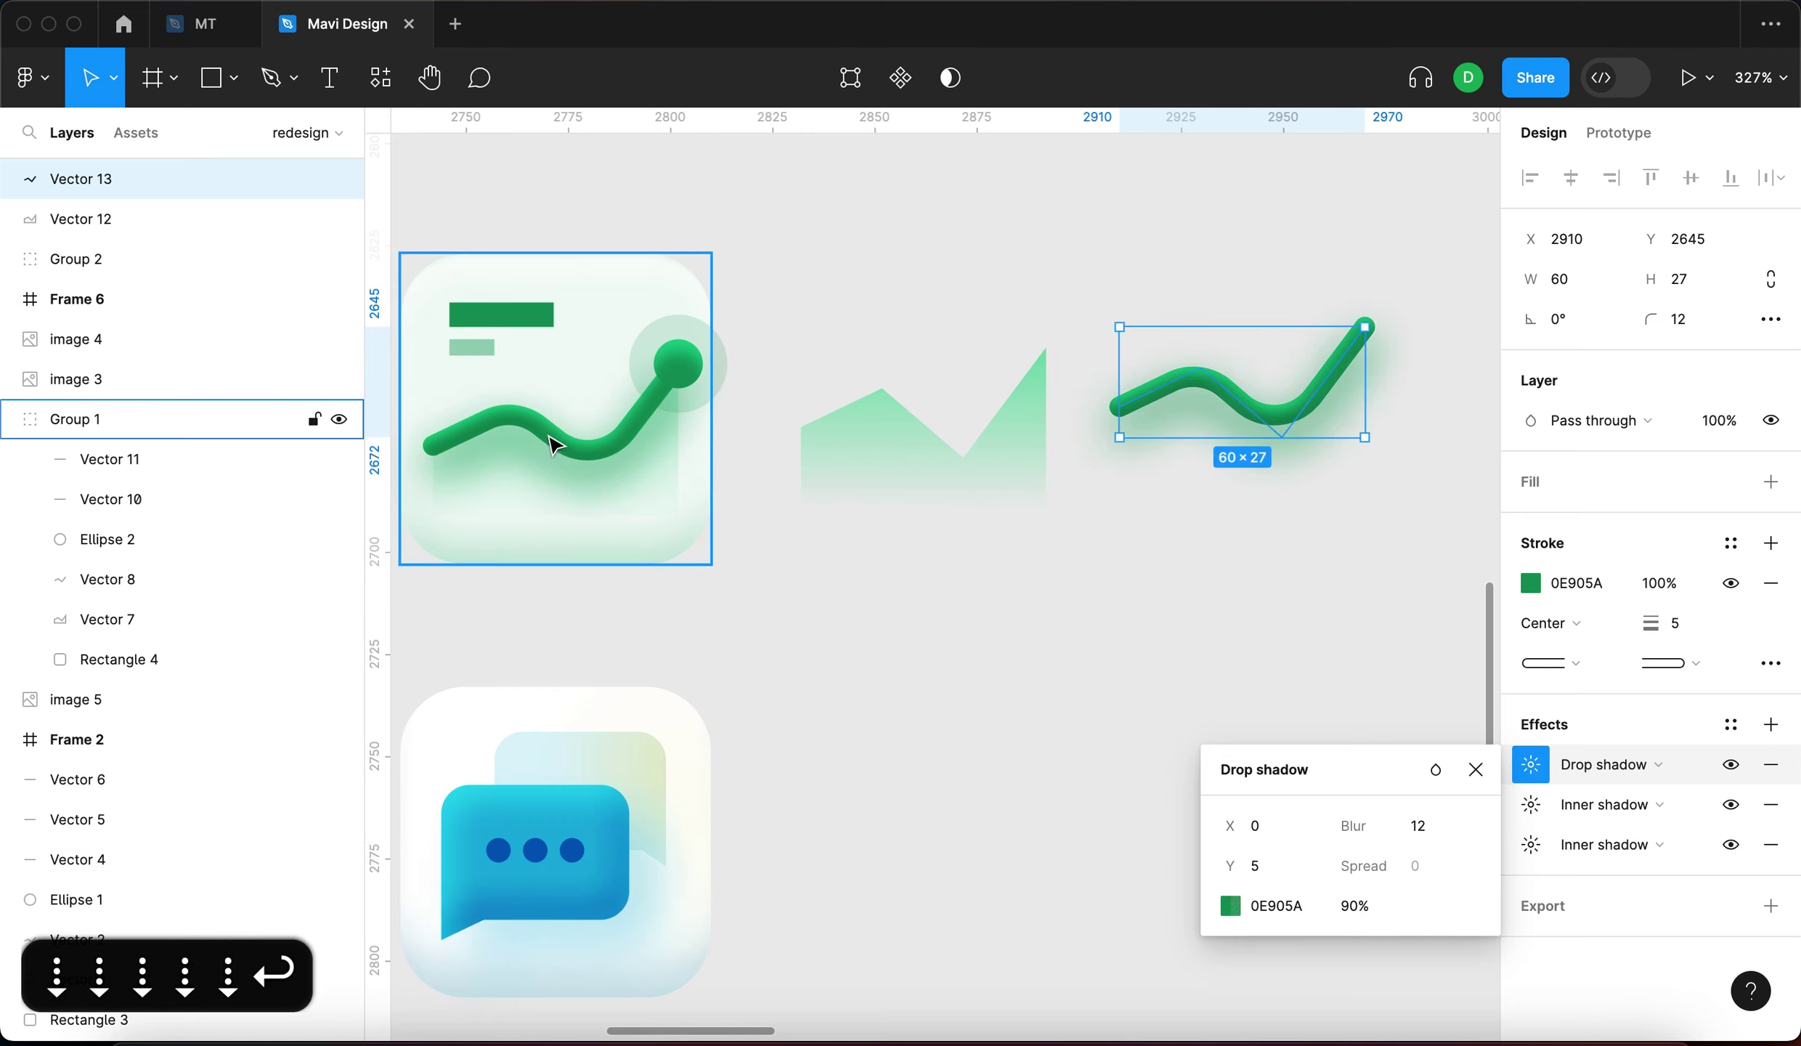
# Compare the traced line with the redesigned icon's line and check the size of the dot at its end
pyautogui.doubleClick(552, 445)
pyautogui.click(1114, 651)
pyautogui.hscroll(3, 1198, 465)
pyautogui.scroll(1, 1198, 465)
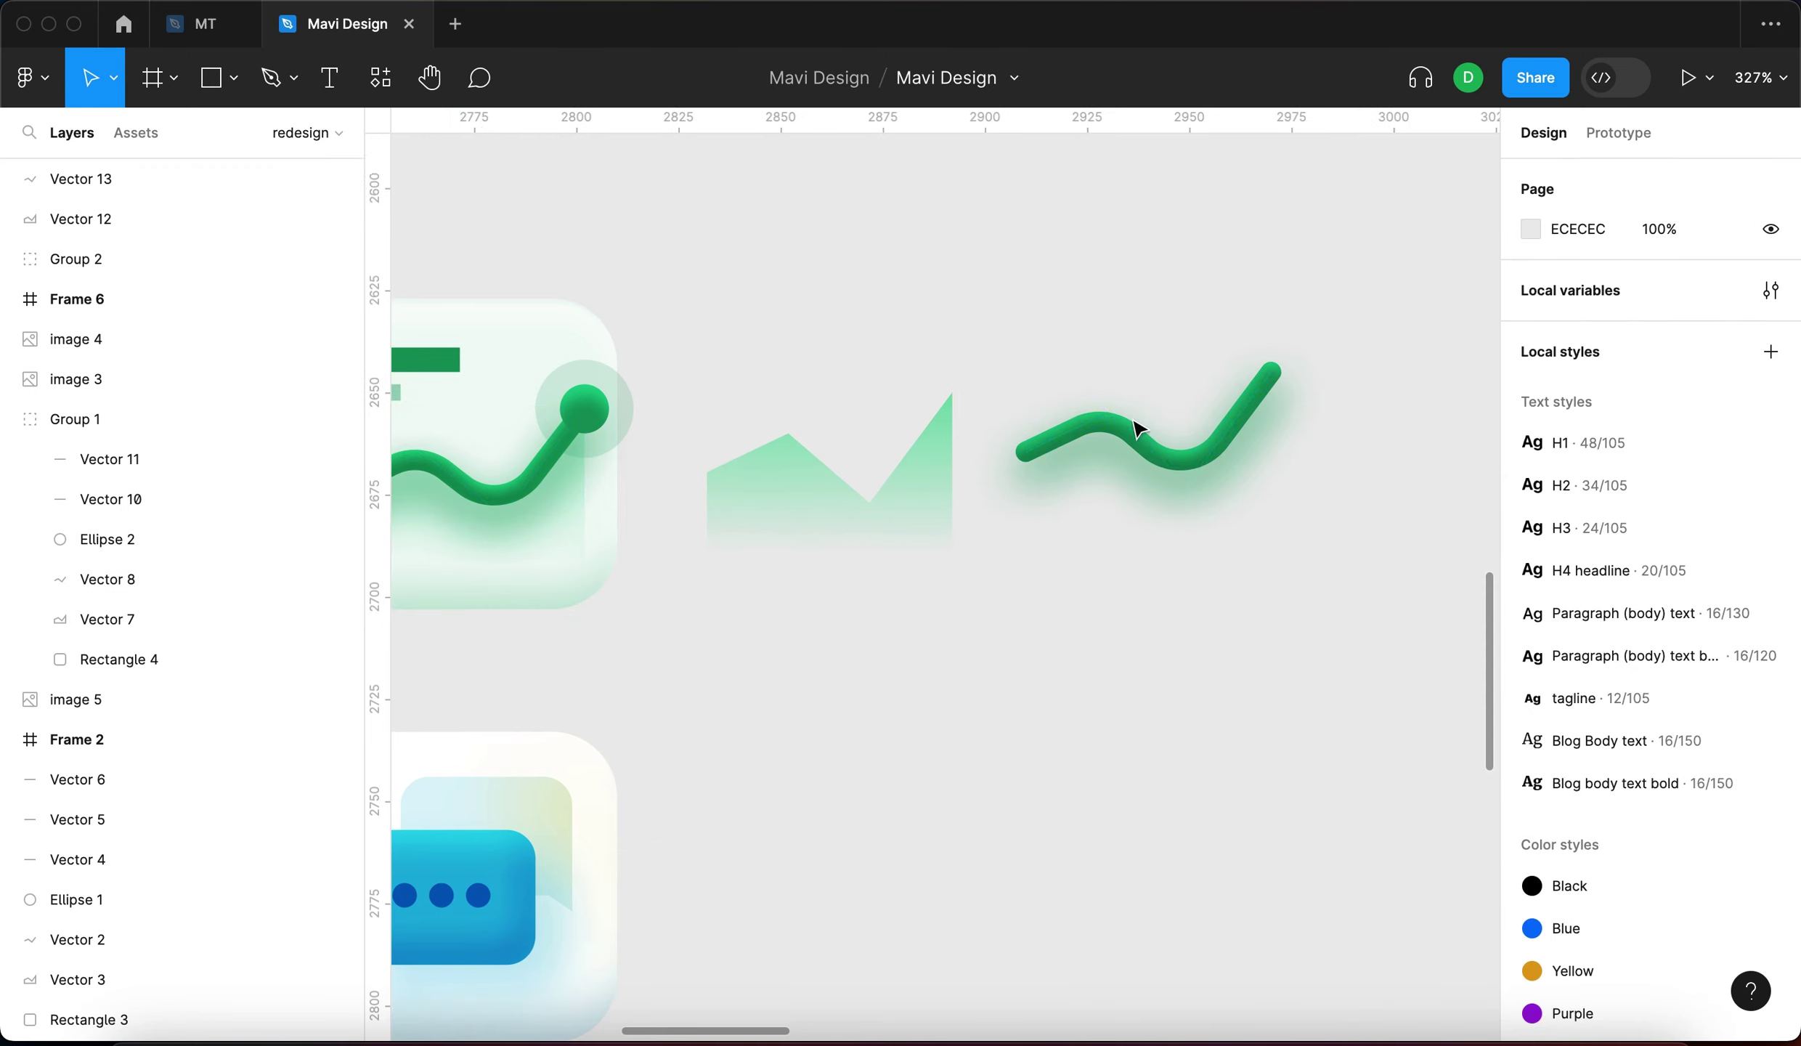
pyautogui.hscroll(-3, 1199, 508)
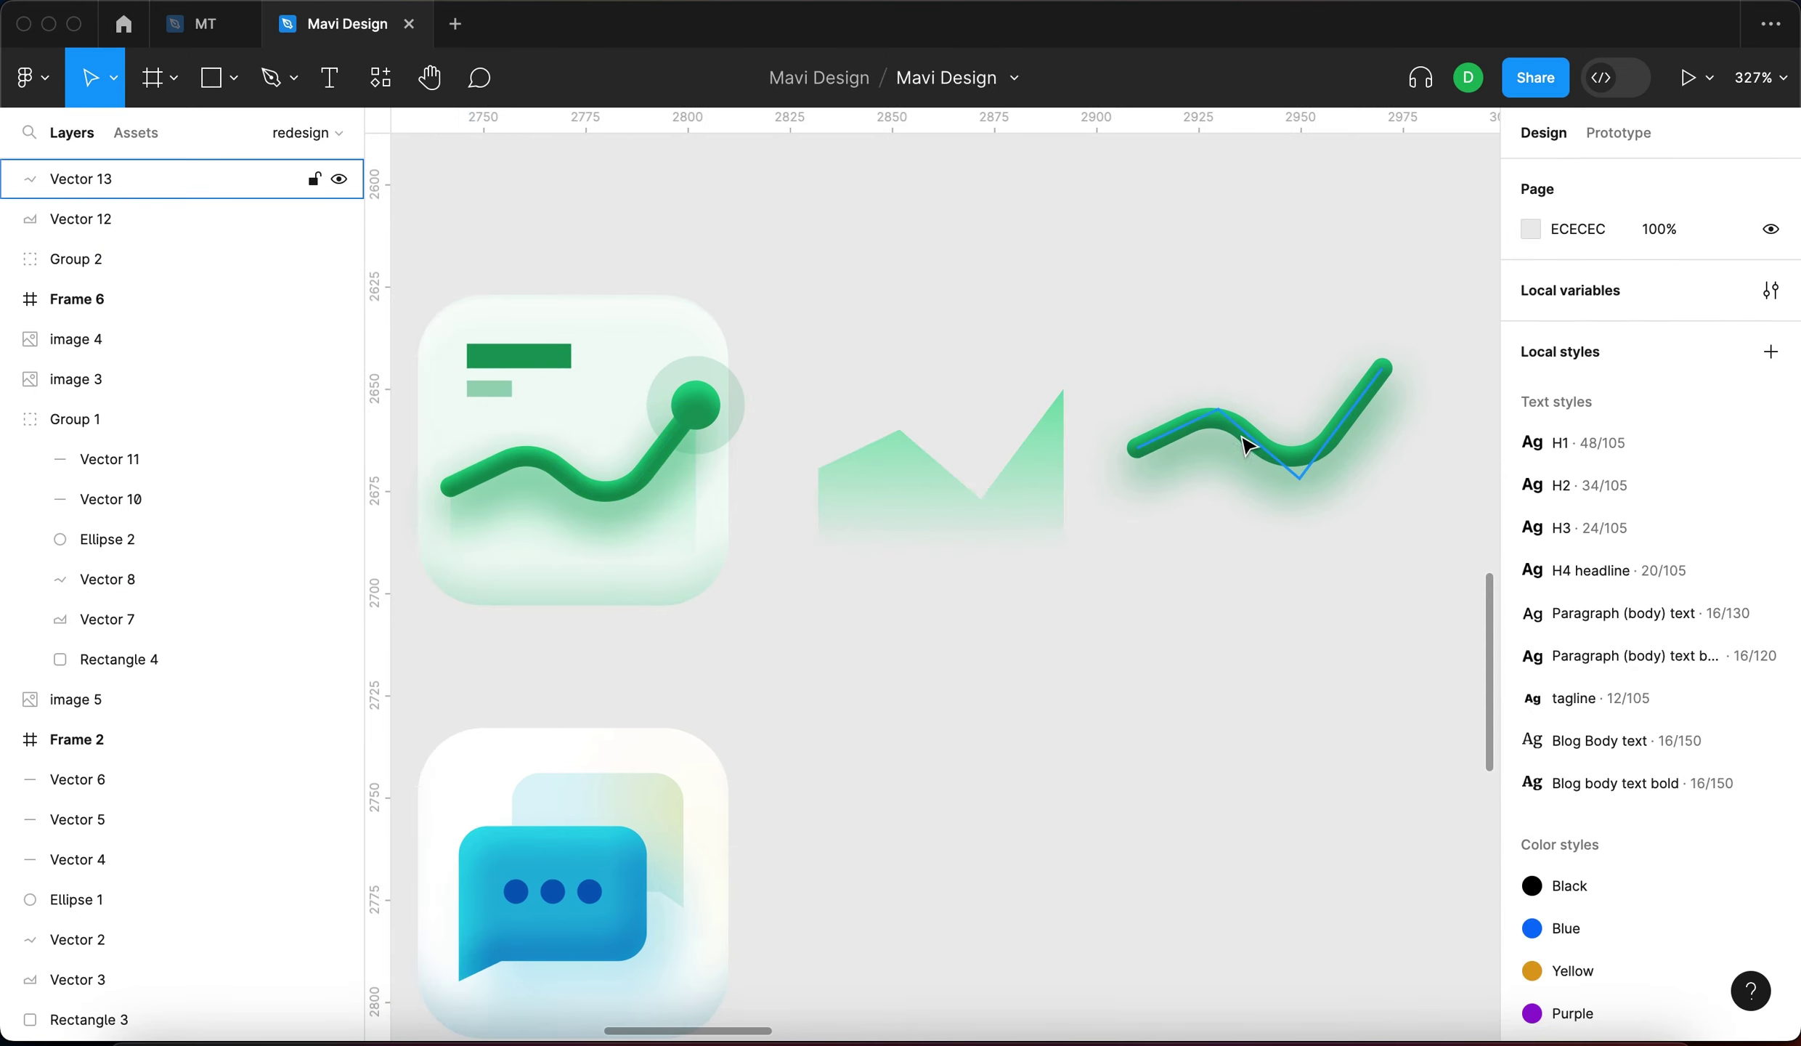
pyautogui.click(697, 409)
pyautogui.hscroll(-2, 698, 409)
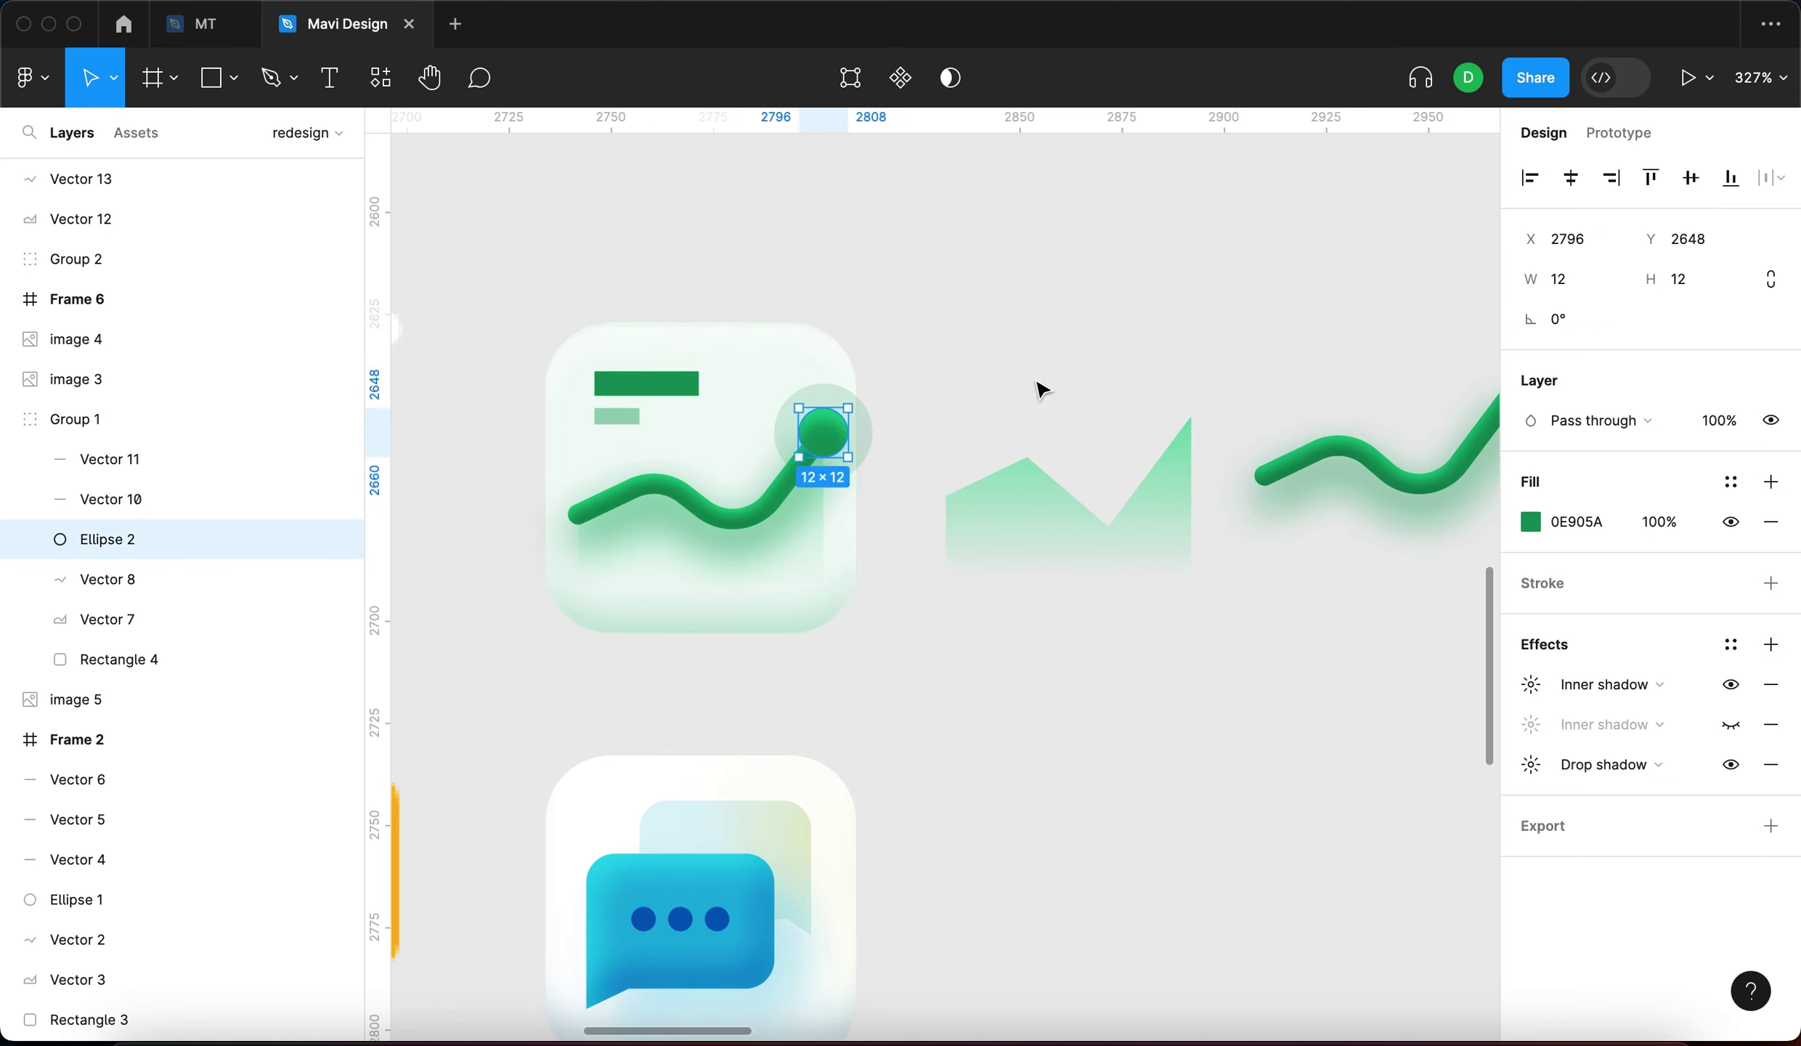
pyautogui.scroll(-2, 1042, 390)
# Create a 12 × 12 circle and place it above the traced trend line
pyautogui.click(1001, 390)
pyautogui.press('o')
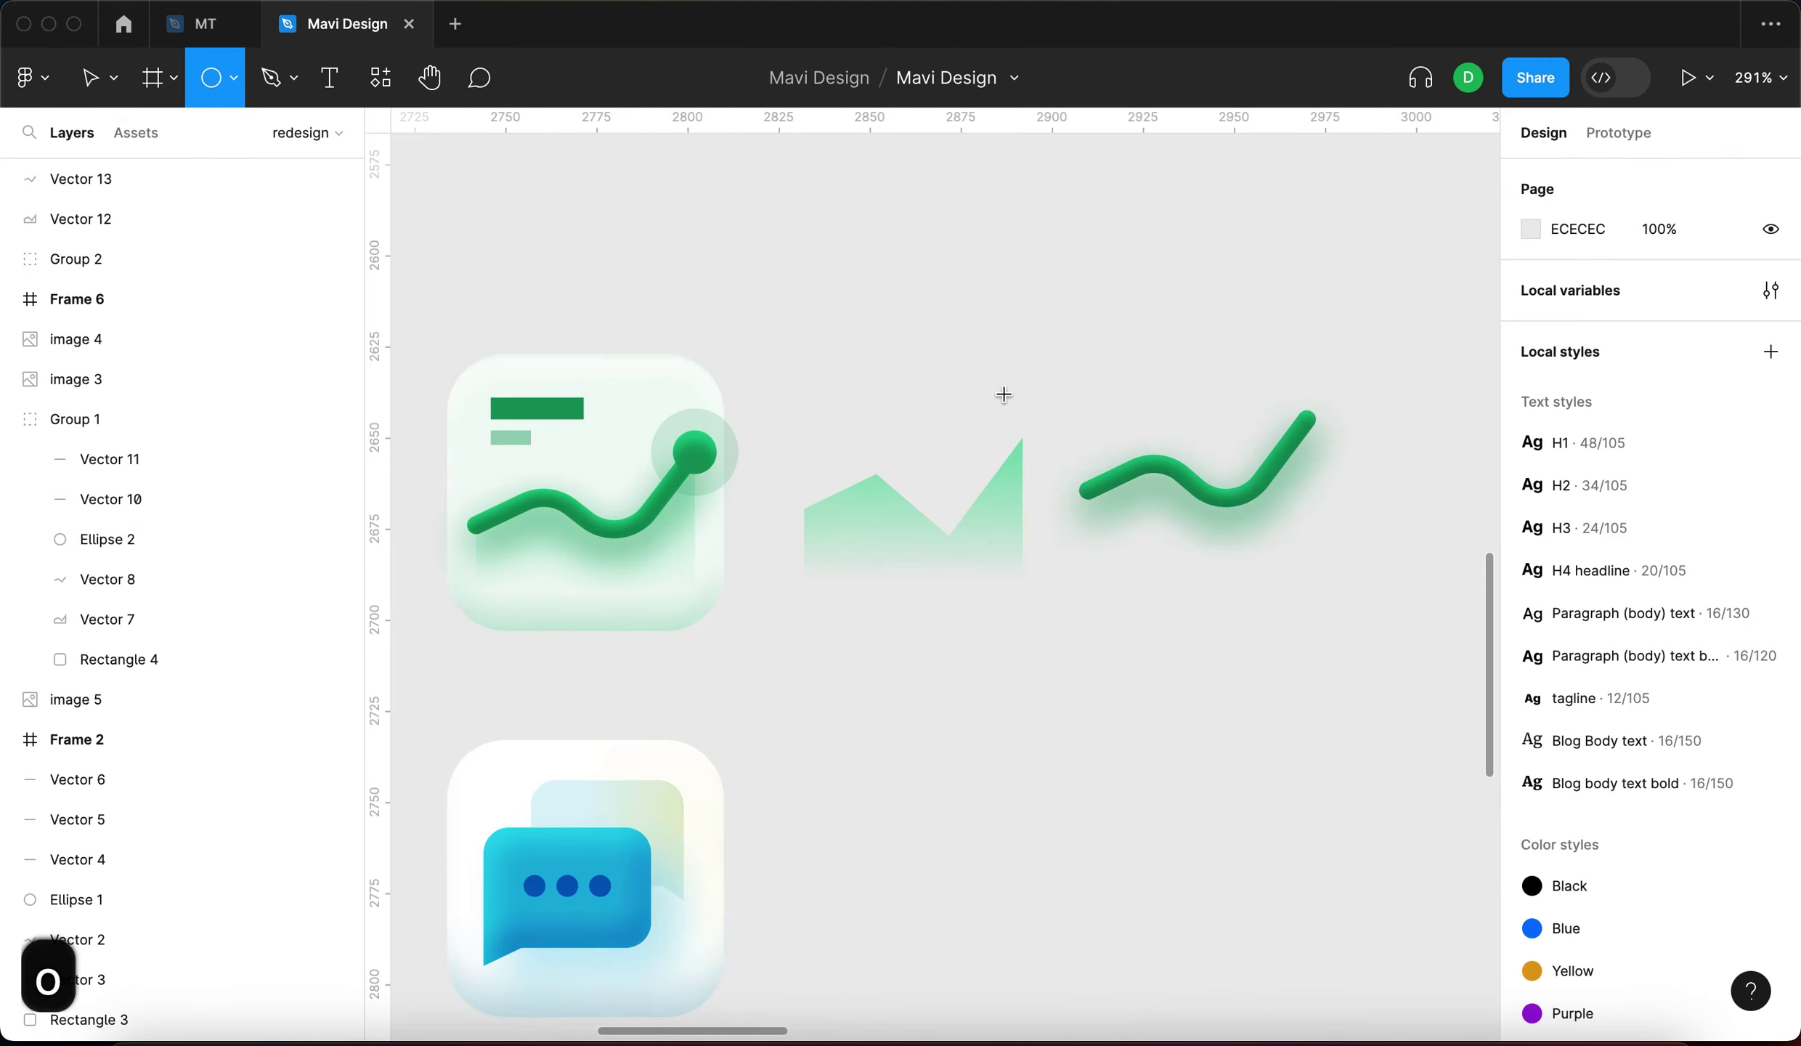
pyautogui.click(1041, 372)
pyautogui.click(1590, 277)
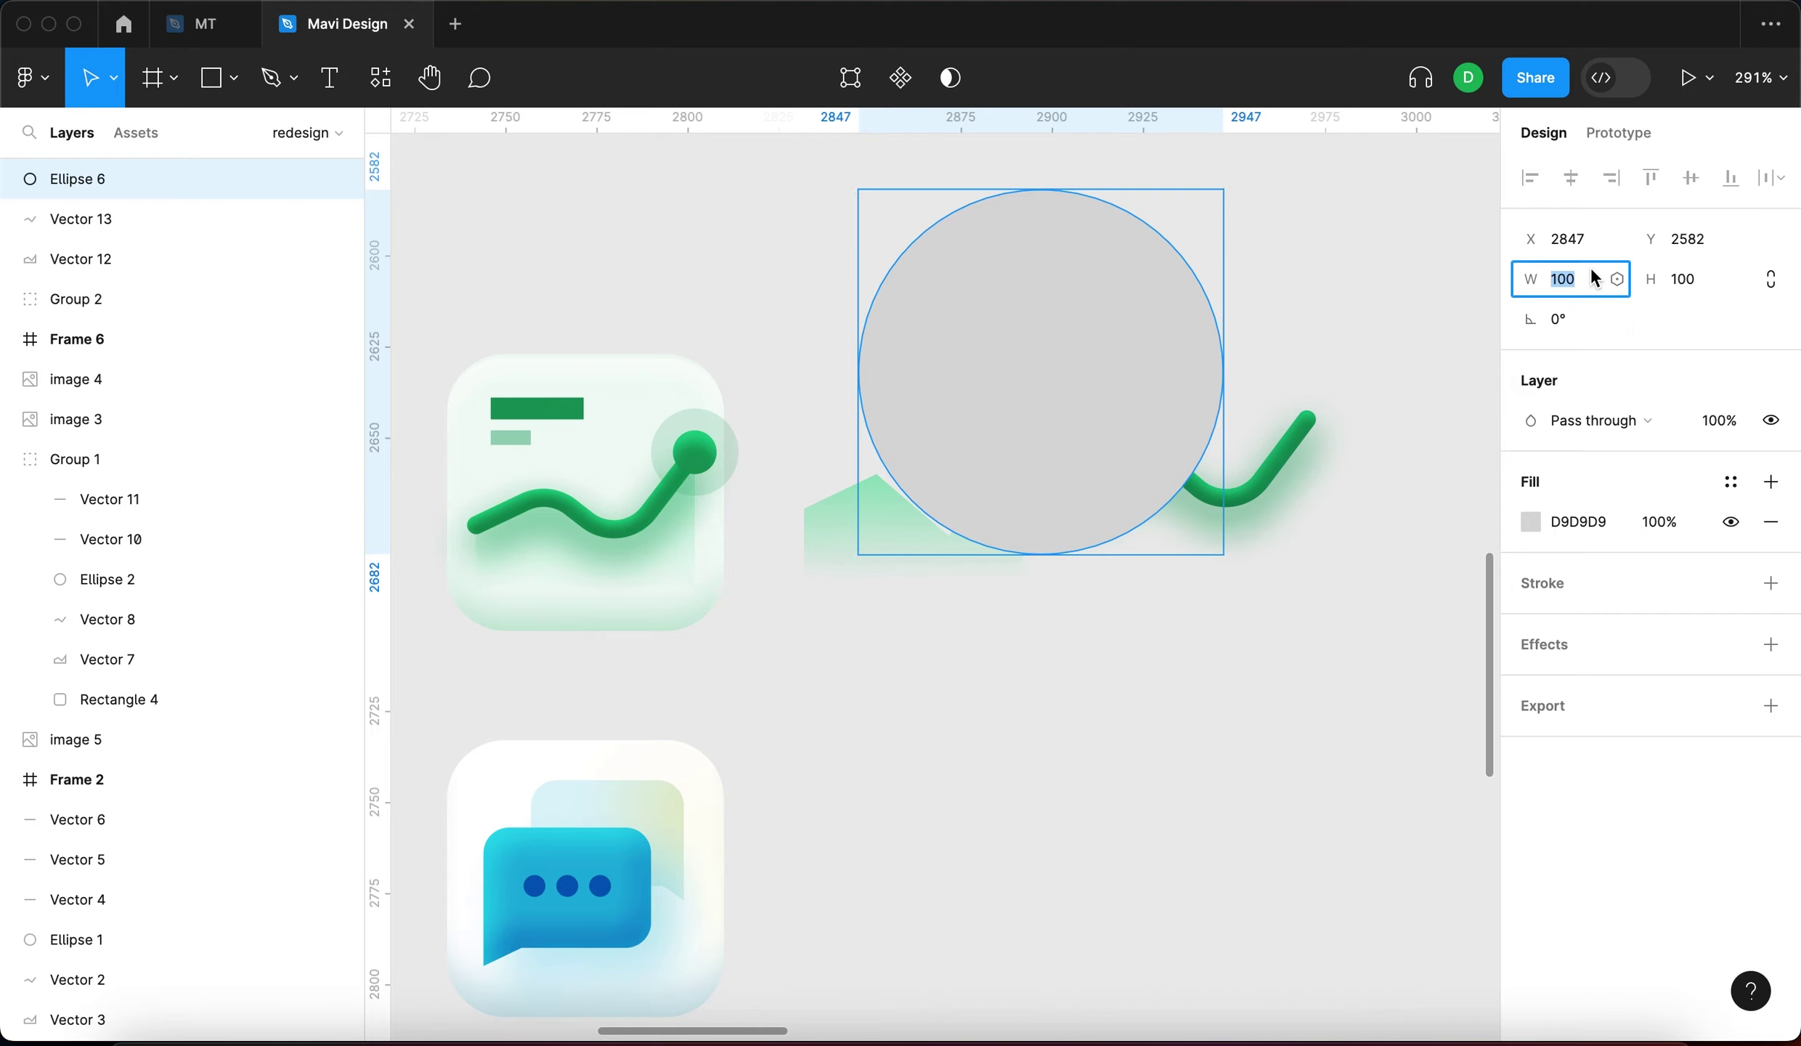
pyautogui.write('12')
pyautogui.press('Tab')
pyautogui.write('12')
pyautogui.press('Return')
pyautogui.moveTo(880, 211); pyautogui.dragTo(1150, 332)
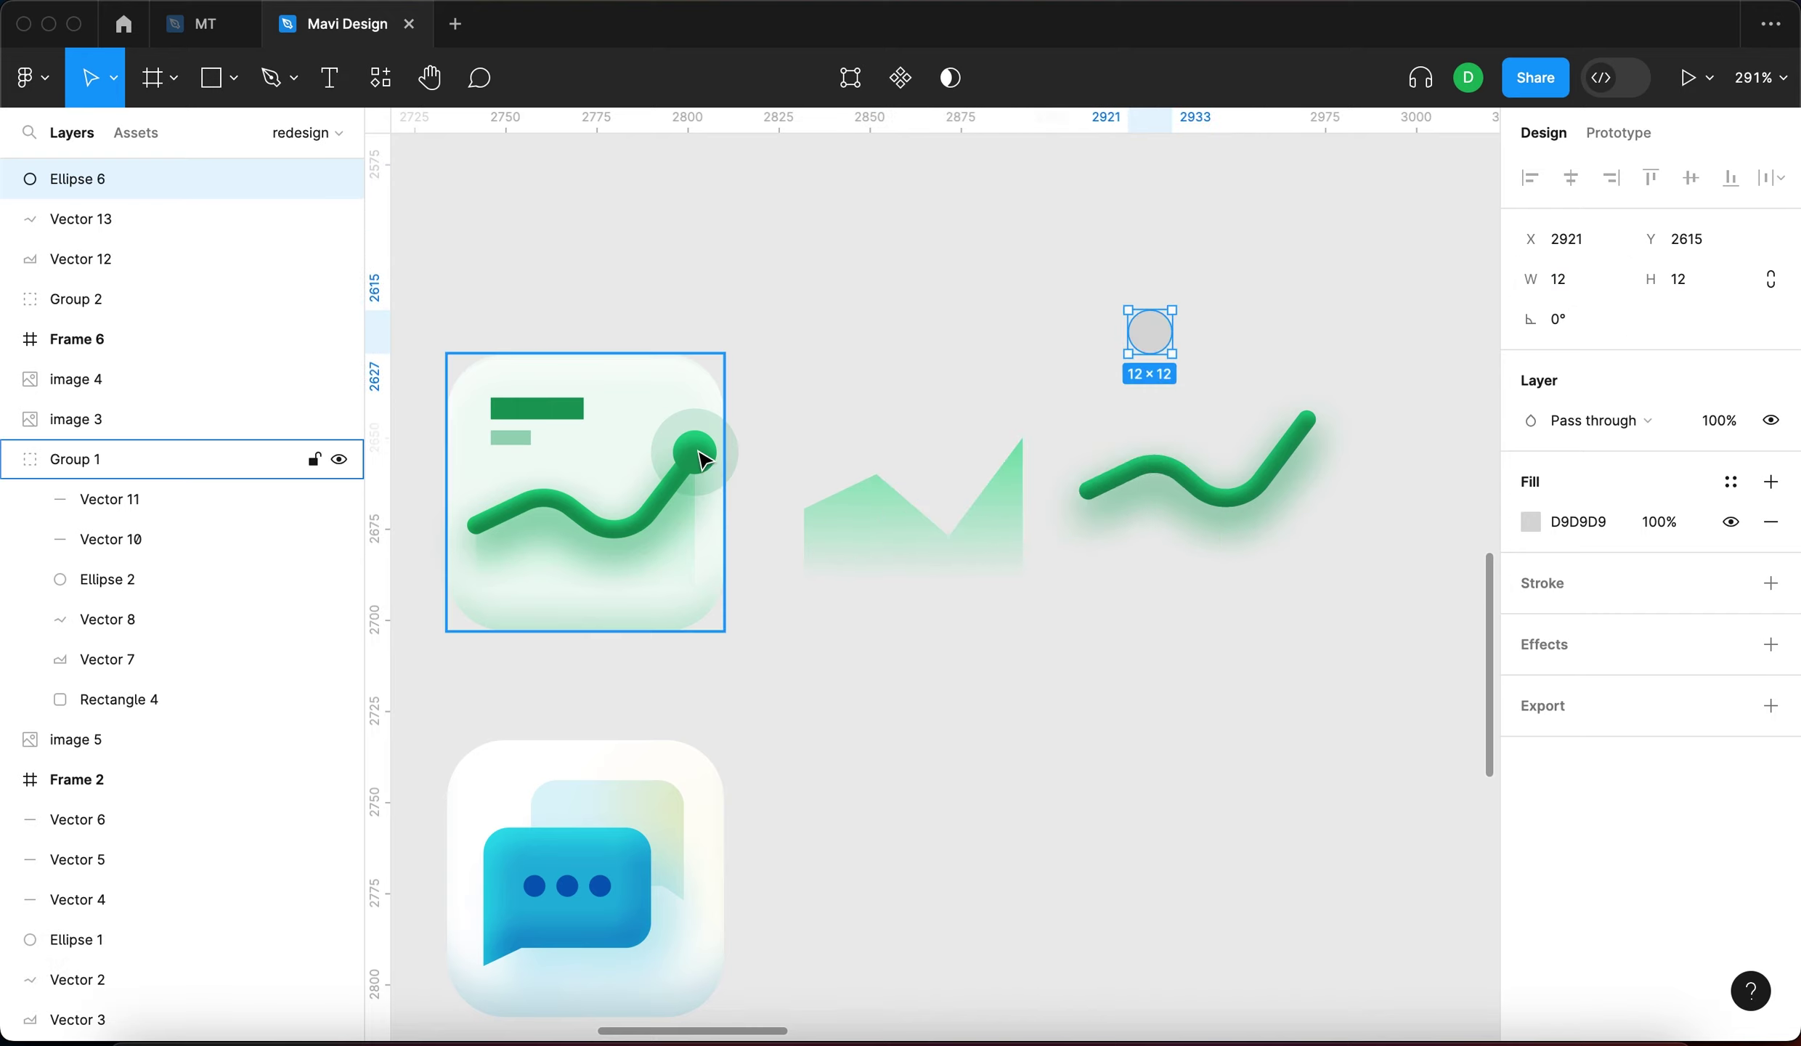
# Fill the new circle with the redesigned icon's dot colour, 0E905A
pyautogui.doubleClick(696, 454)
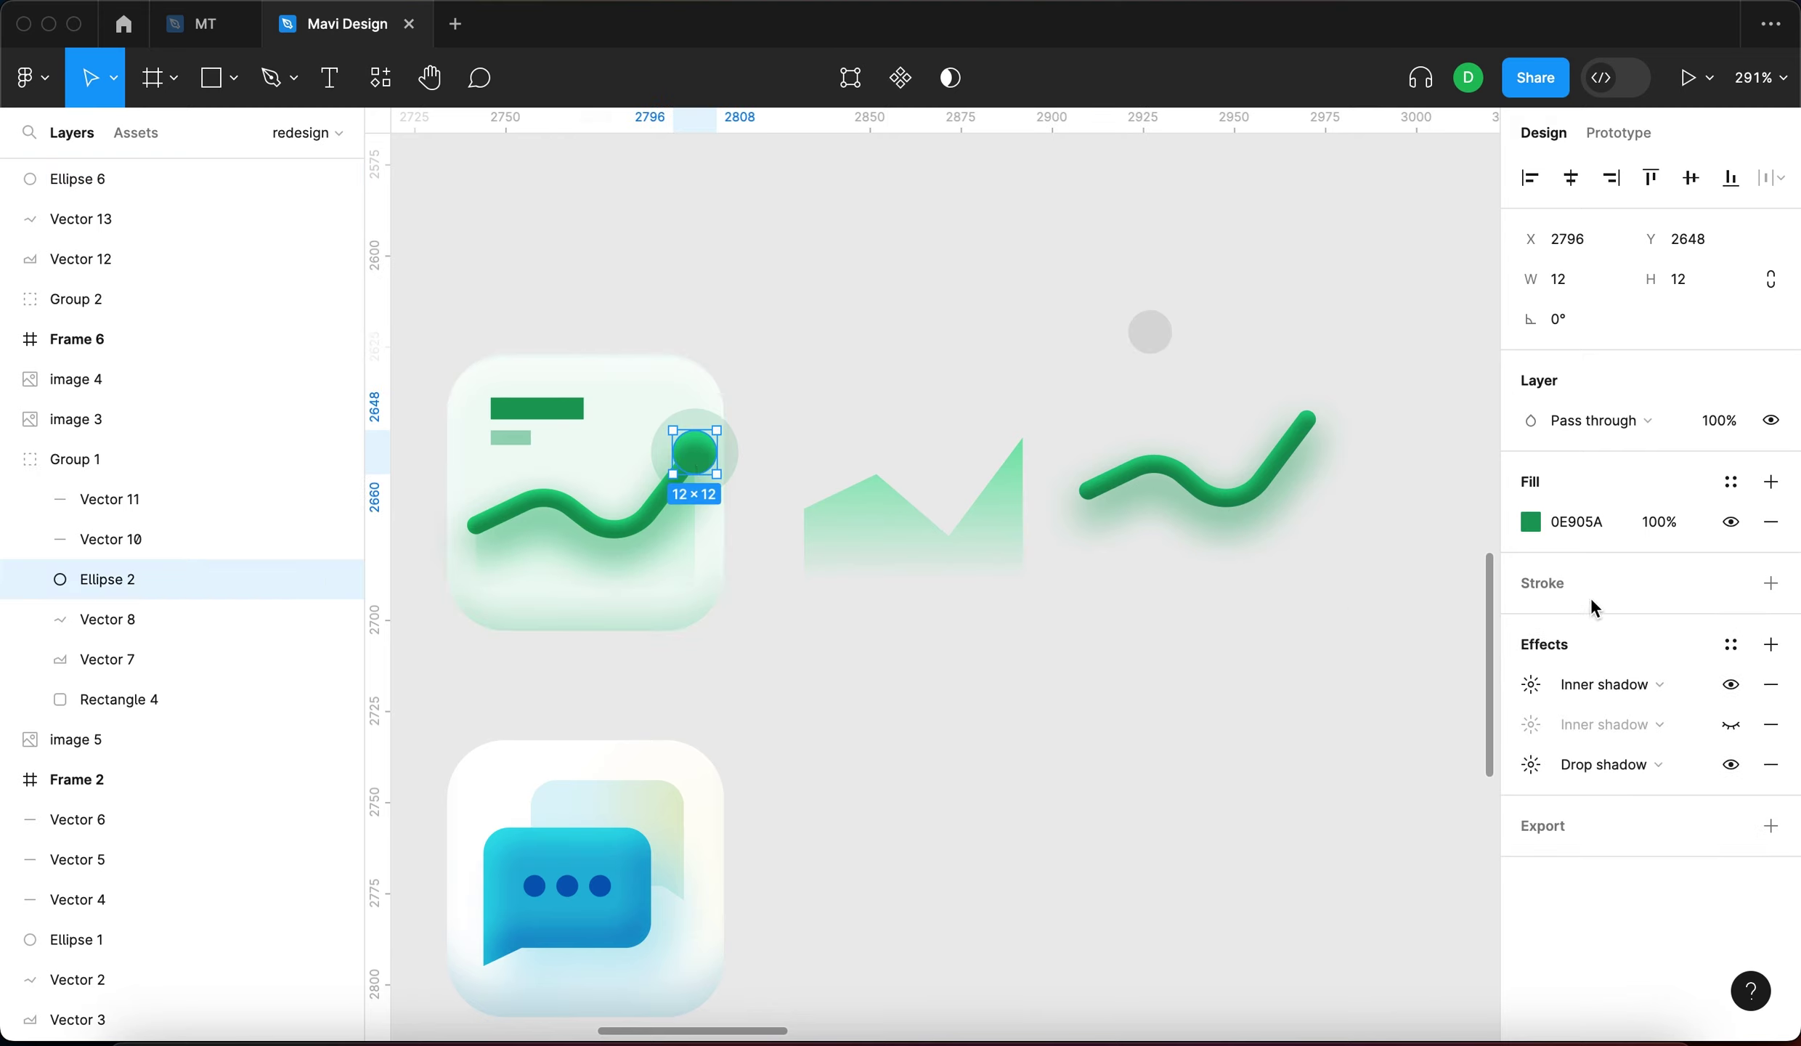
pyautogui.click(1552, 529)
pyautogui.press('super+c')
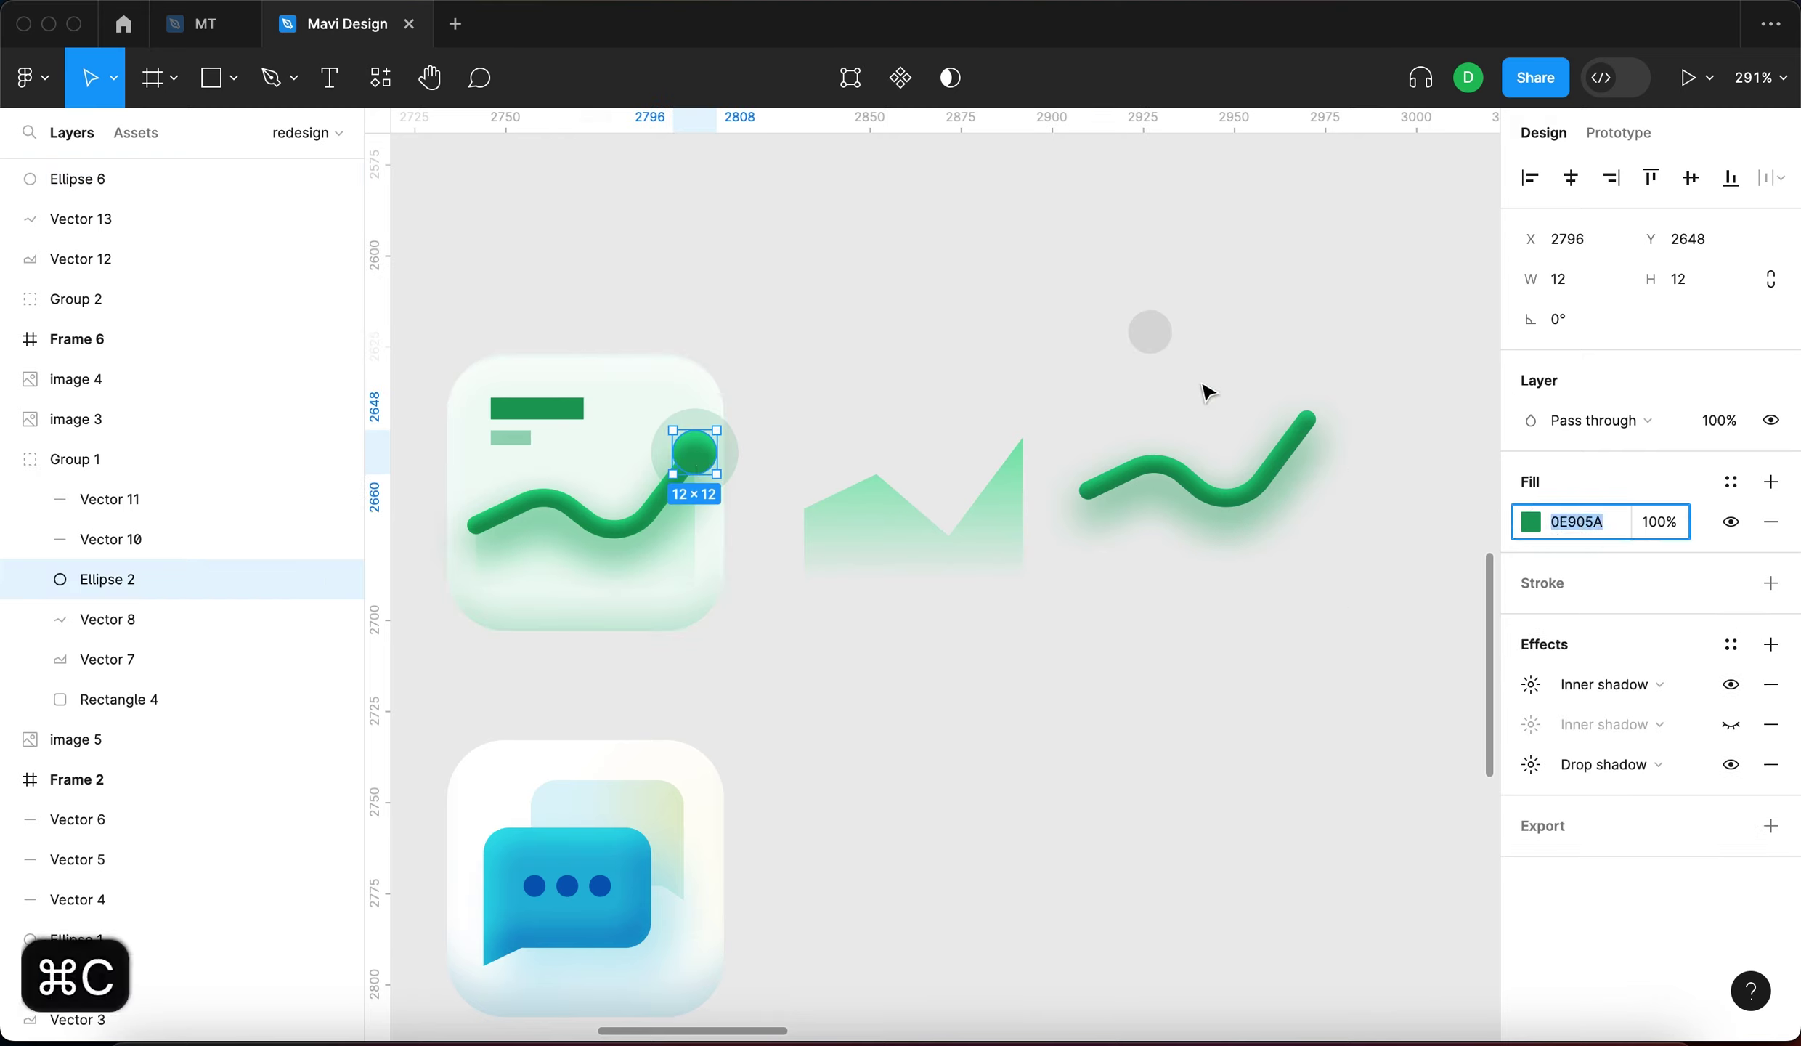
pyautogui.click(1154, 338)
pyautogui.click(1606, 536)
pyautogui.scroll(3, 1290, 353)
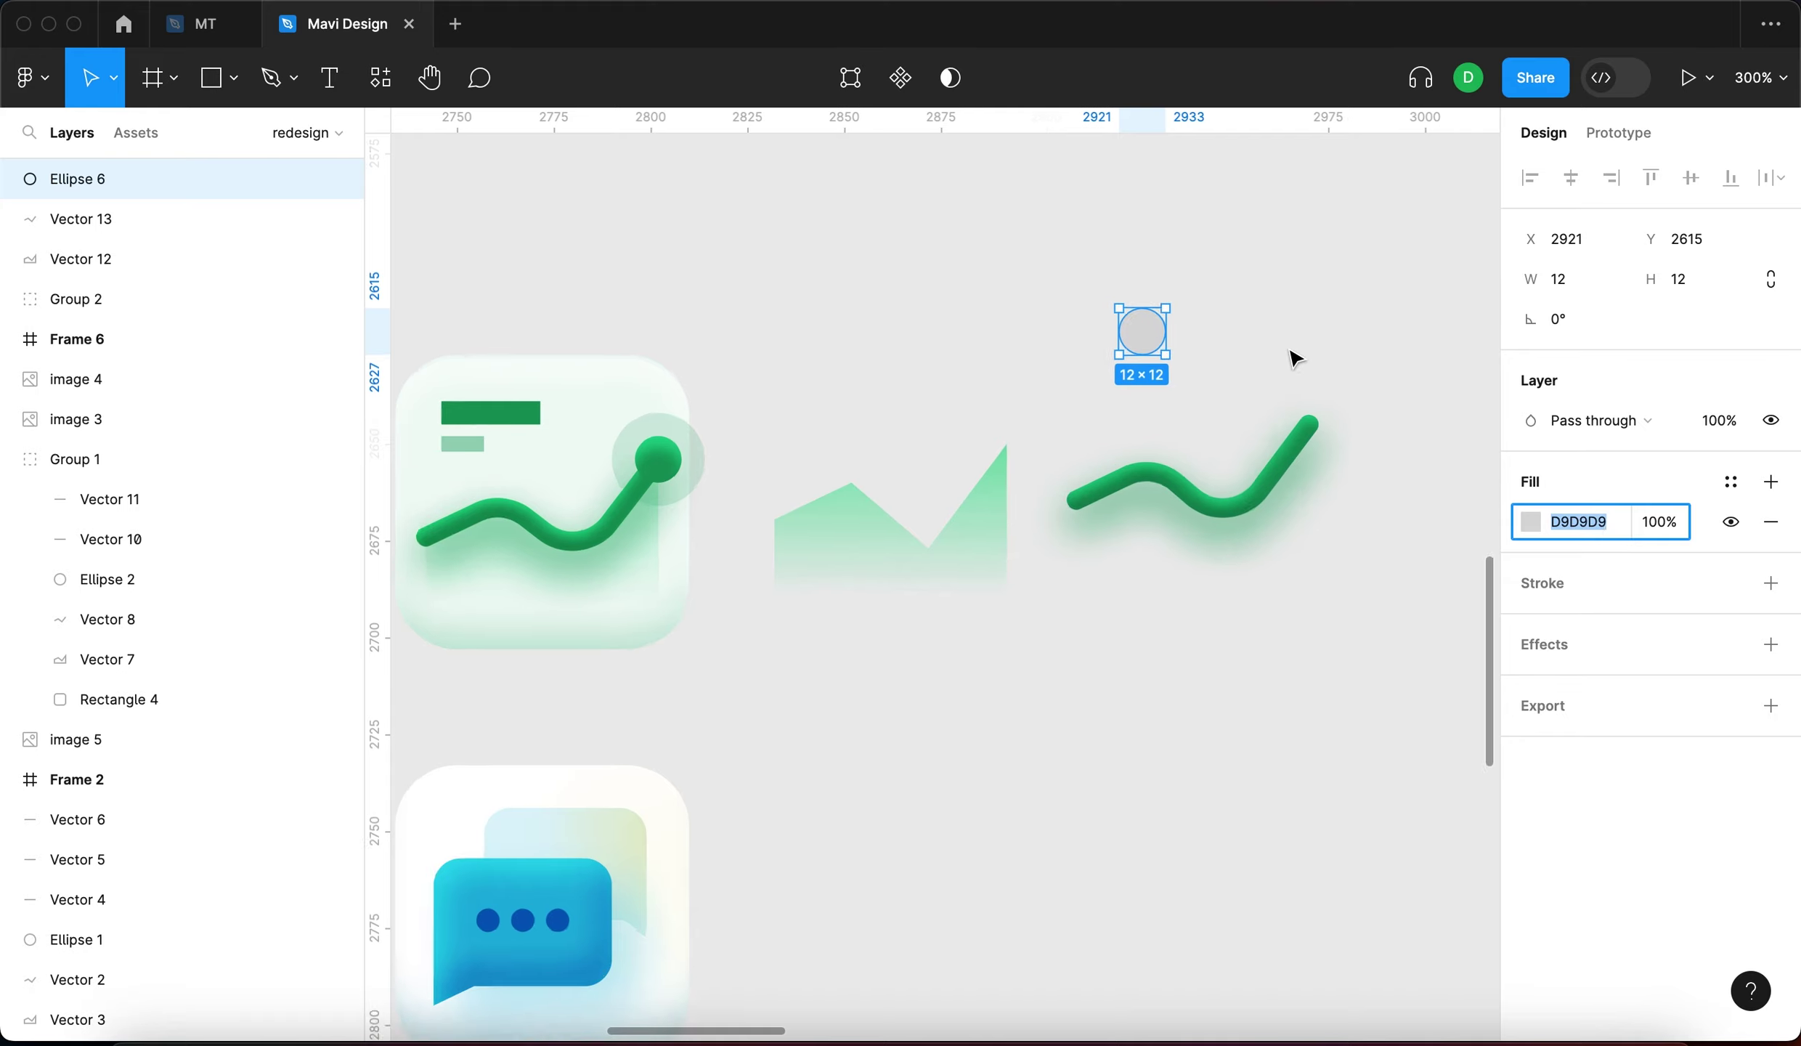
pyautogui.press('super+v')
pyautogui.press('Return')
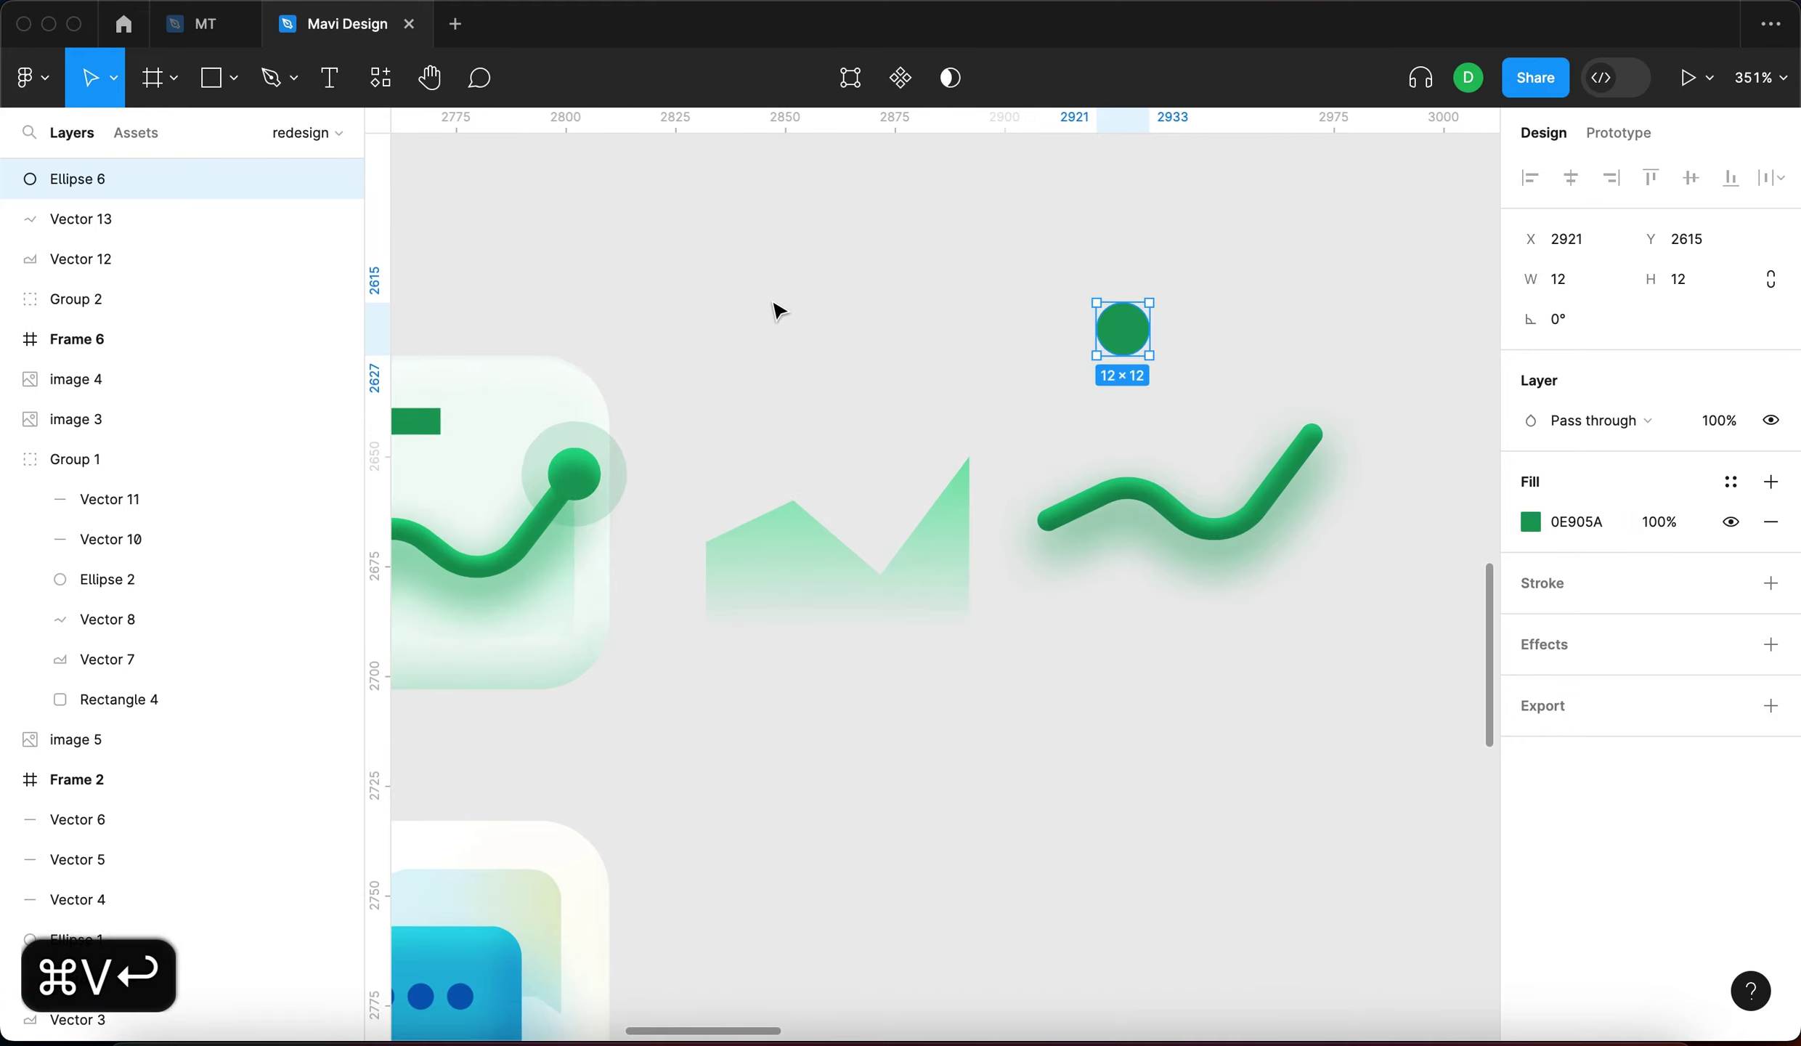
# Examine the redesigned icon's dot by switching its inner shadow and drop shadow off and back on
pyautogui.scroll(6, 522, 466)
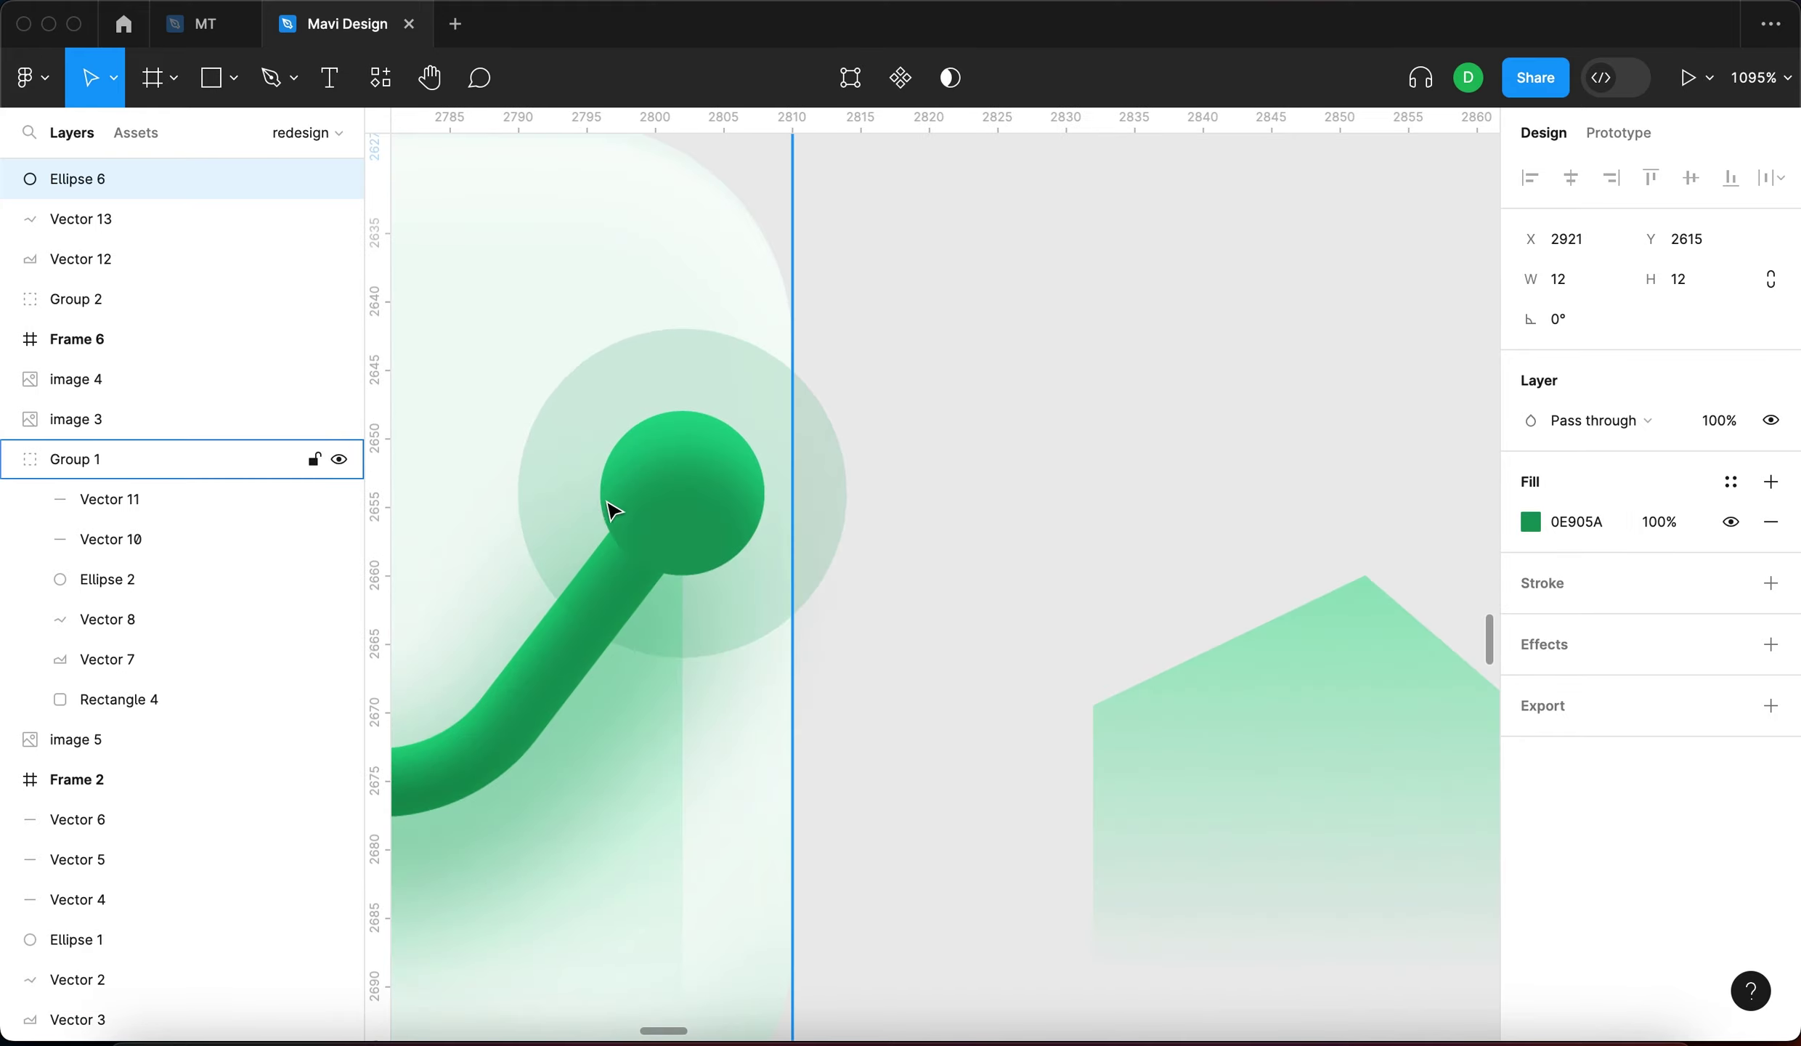
pyautogui.keyDown('super'); pyautogui.click(646, 507); pyautogui.keyUp('super')
pyautogui.scroll(-5, 1499, 648)
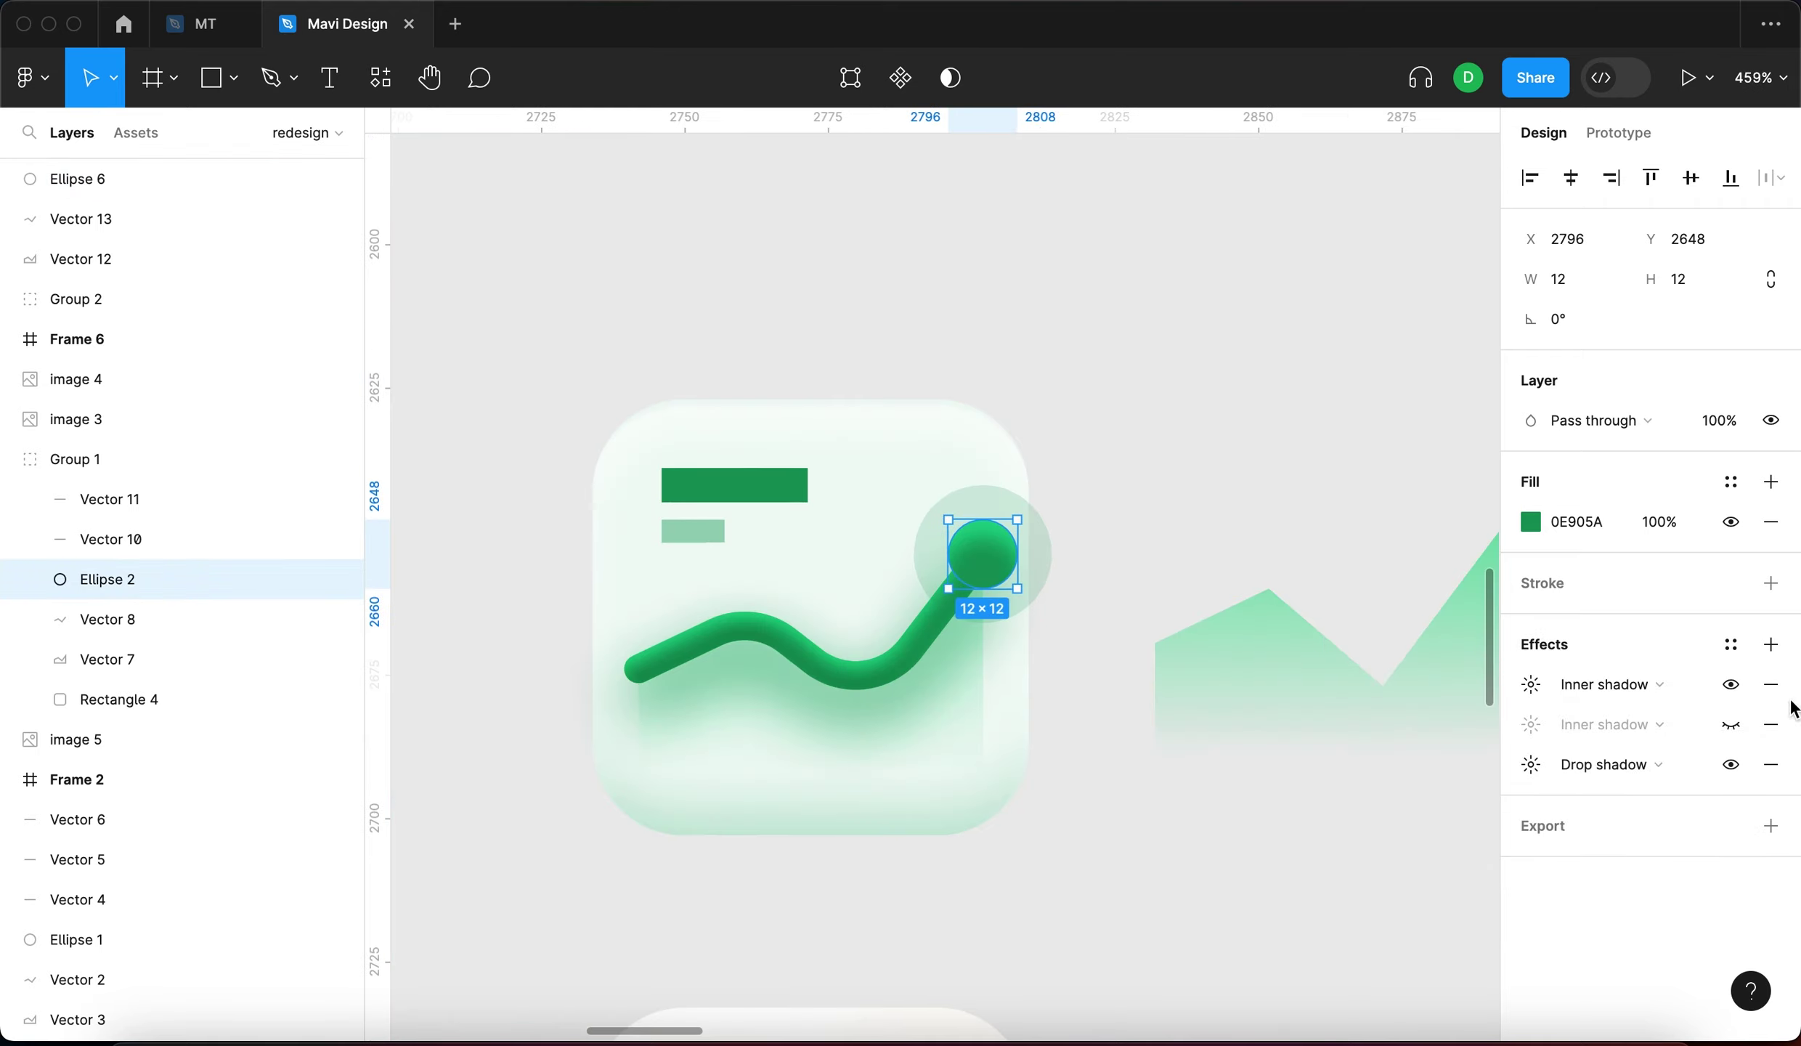
pyautogui.click(1731, 684)
pyautogui.click(1731, 685)
pyautogui.click(1731, 764)
pyautogui.click(1730, 764)
pyautogui.scroll(5, 973, 545)
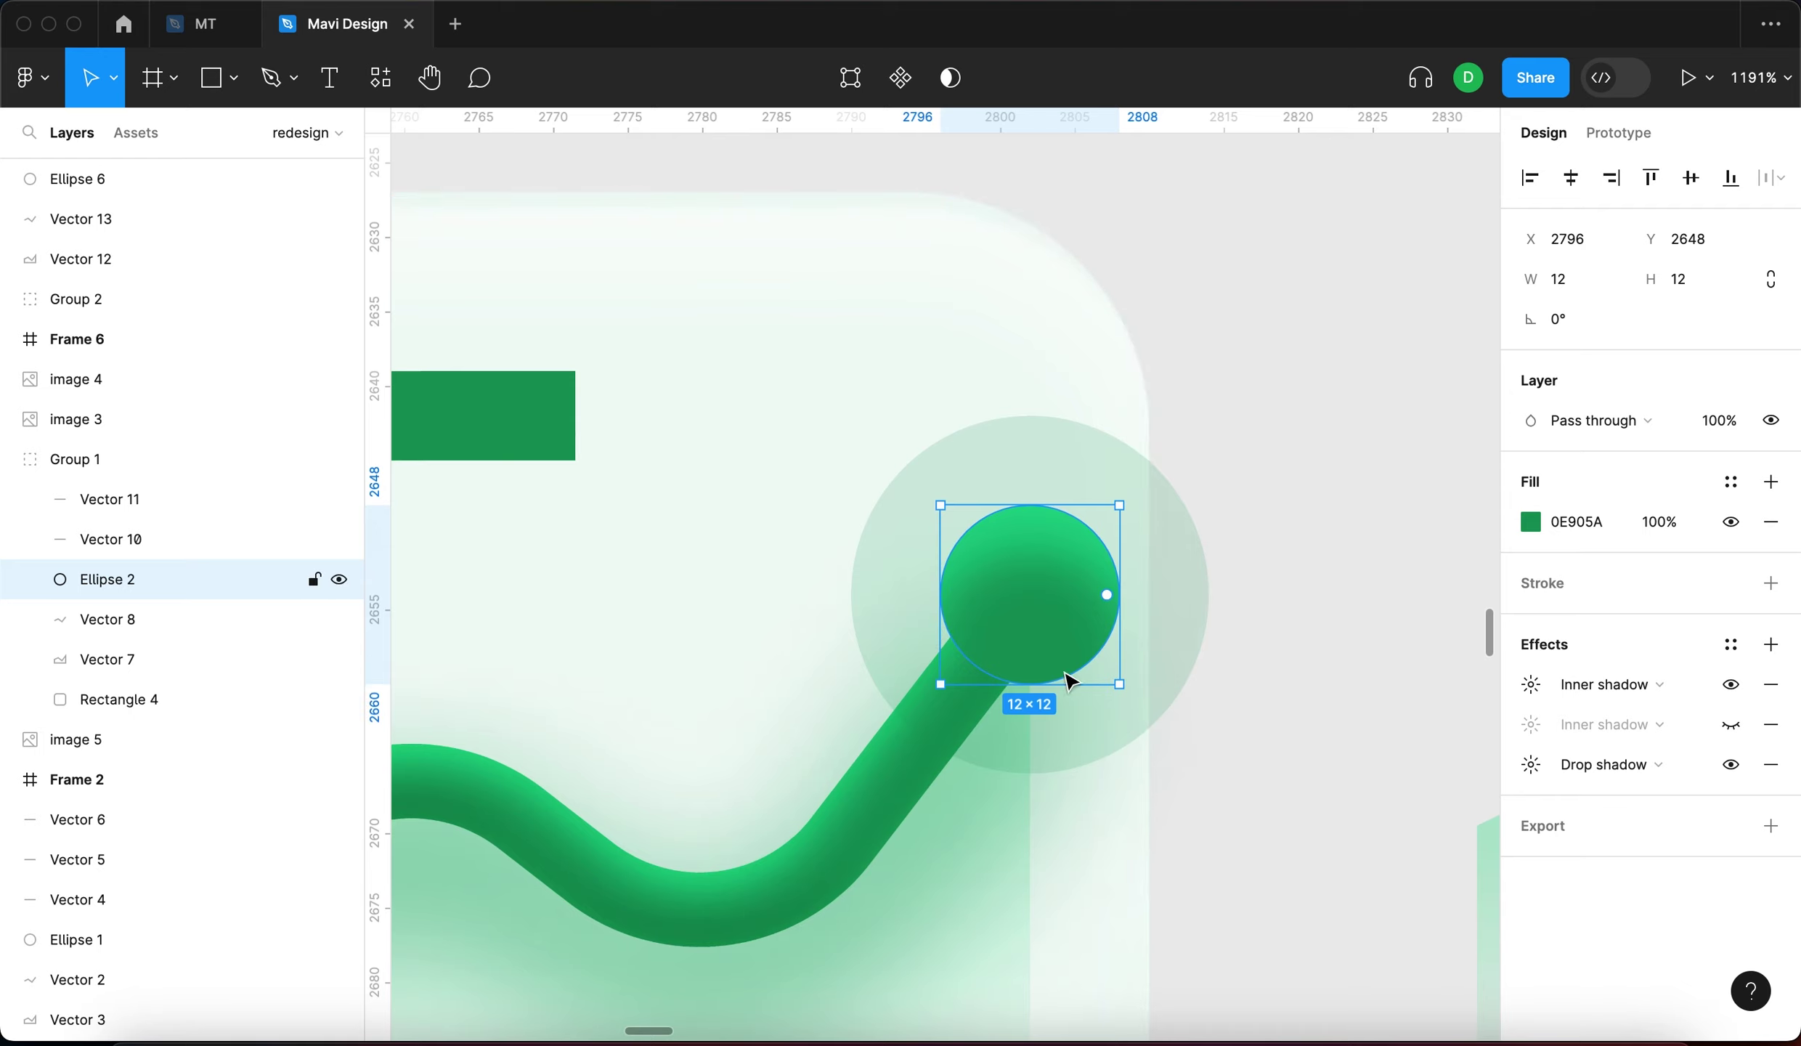
pyautogui.click(1730, 764)
pyautogui.click(1356, 513)
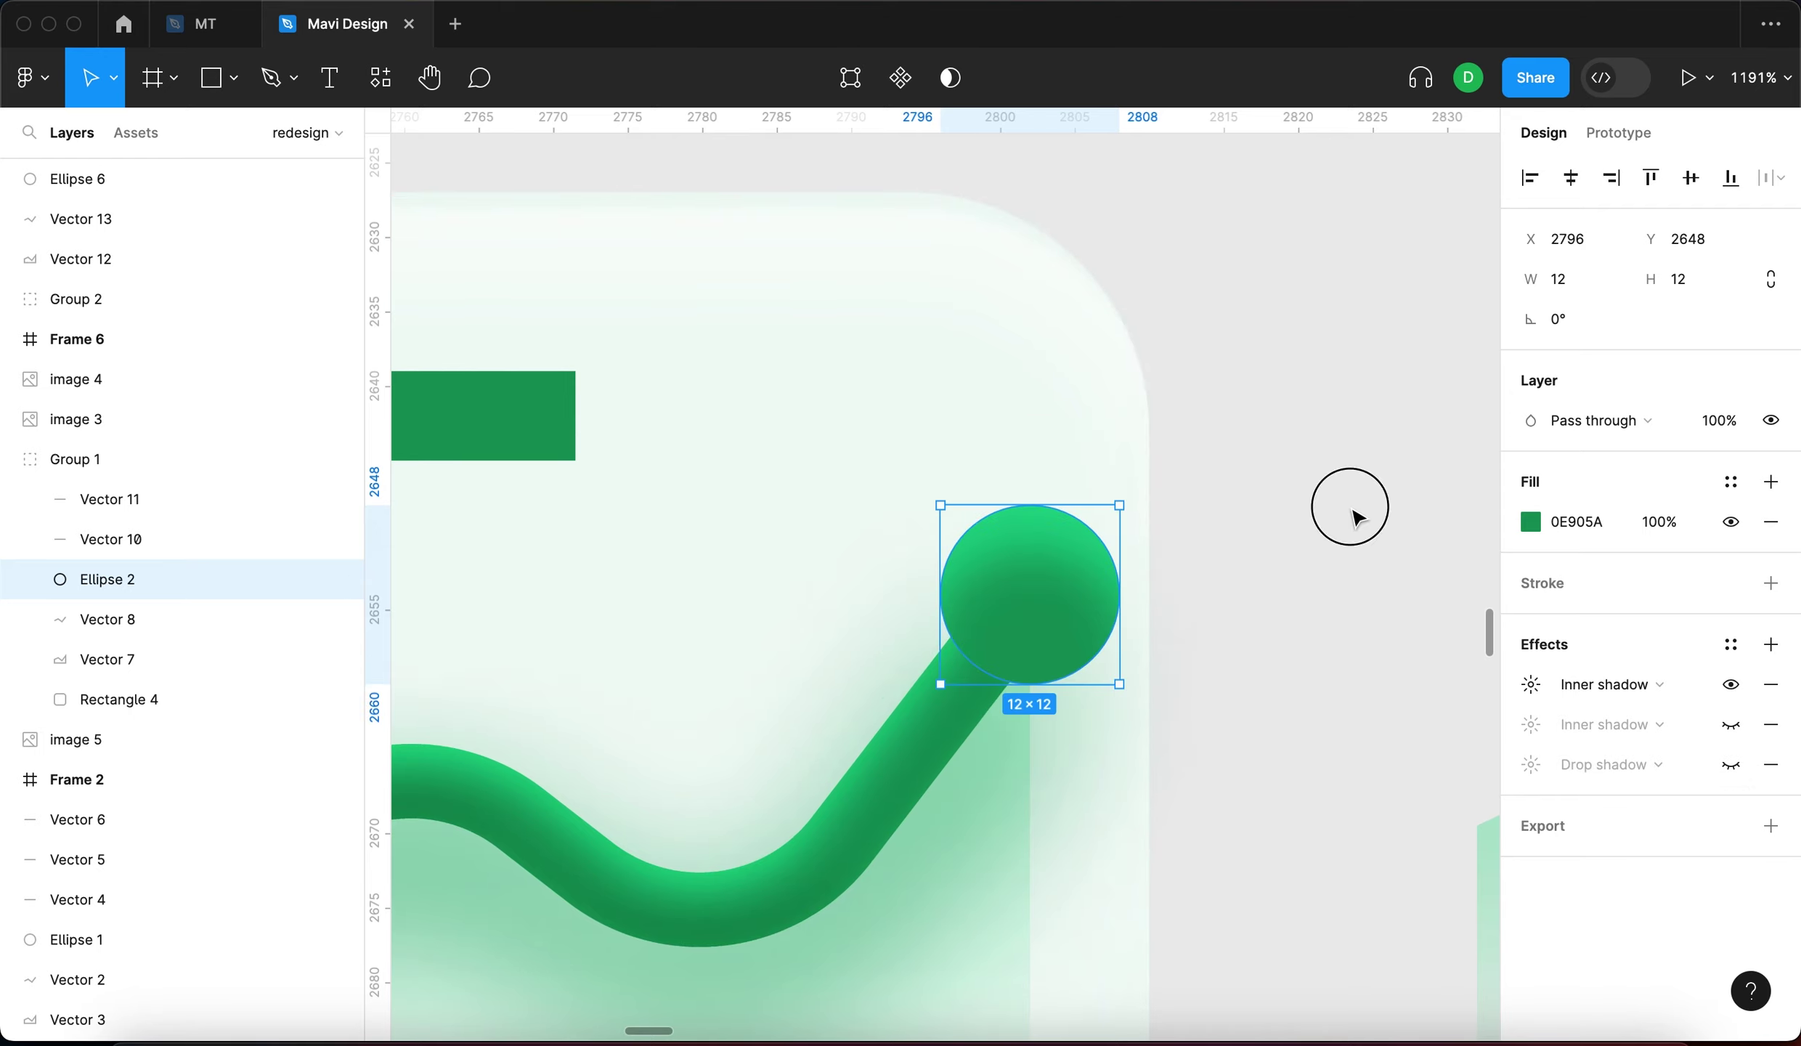
pyautogui.scroll(-5, 1355, 517)
pyautogui.scroll(2, 1258, 547)
pyautogui.keyDown('super'); pyautogui.click(1259, 543); pyautogui.keyUp('super')
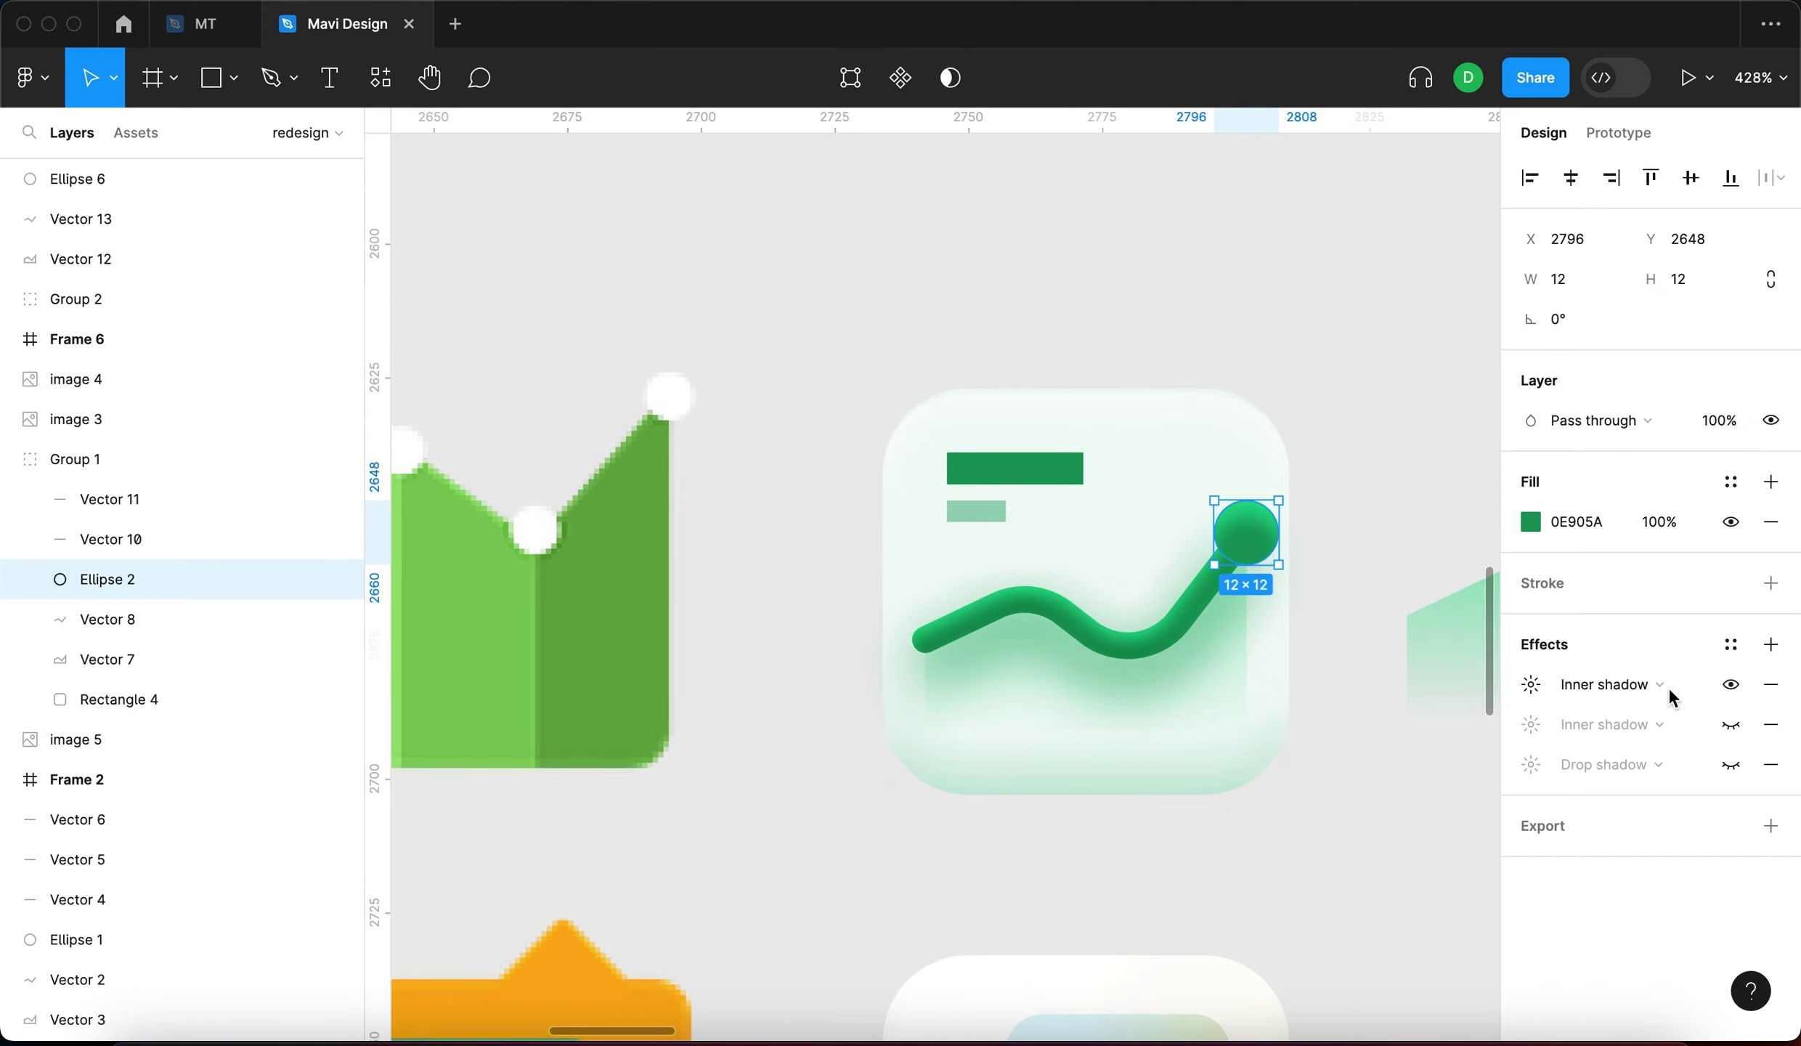
pyautogui.click(1726, 767)
pyautogui.scroll(-5, 1037, 394)
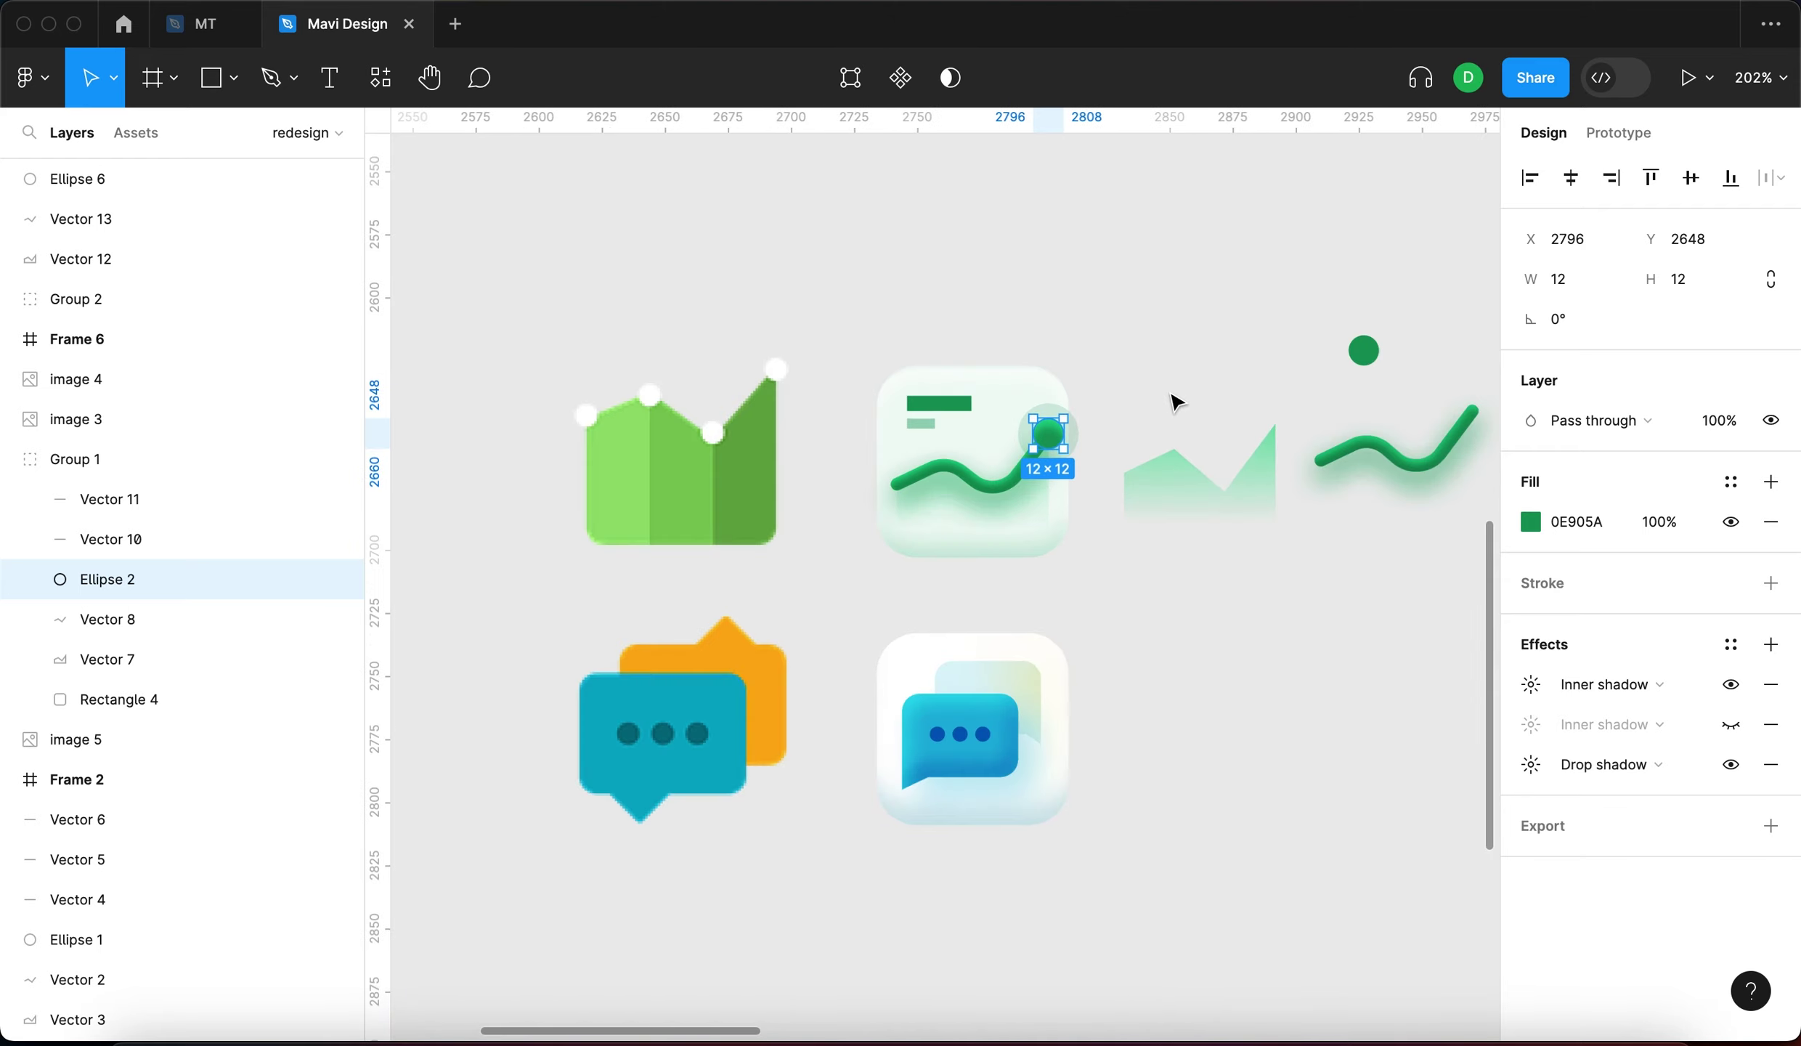
pyautogui.moveTo(1174, 398); pyautogui.dragTo(941, 480)
# Add an effect to the new green circle and change it to an inner shadow
pyautogui.scroll(4, 995, 448)
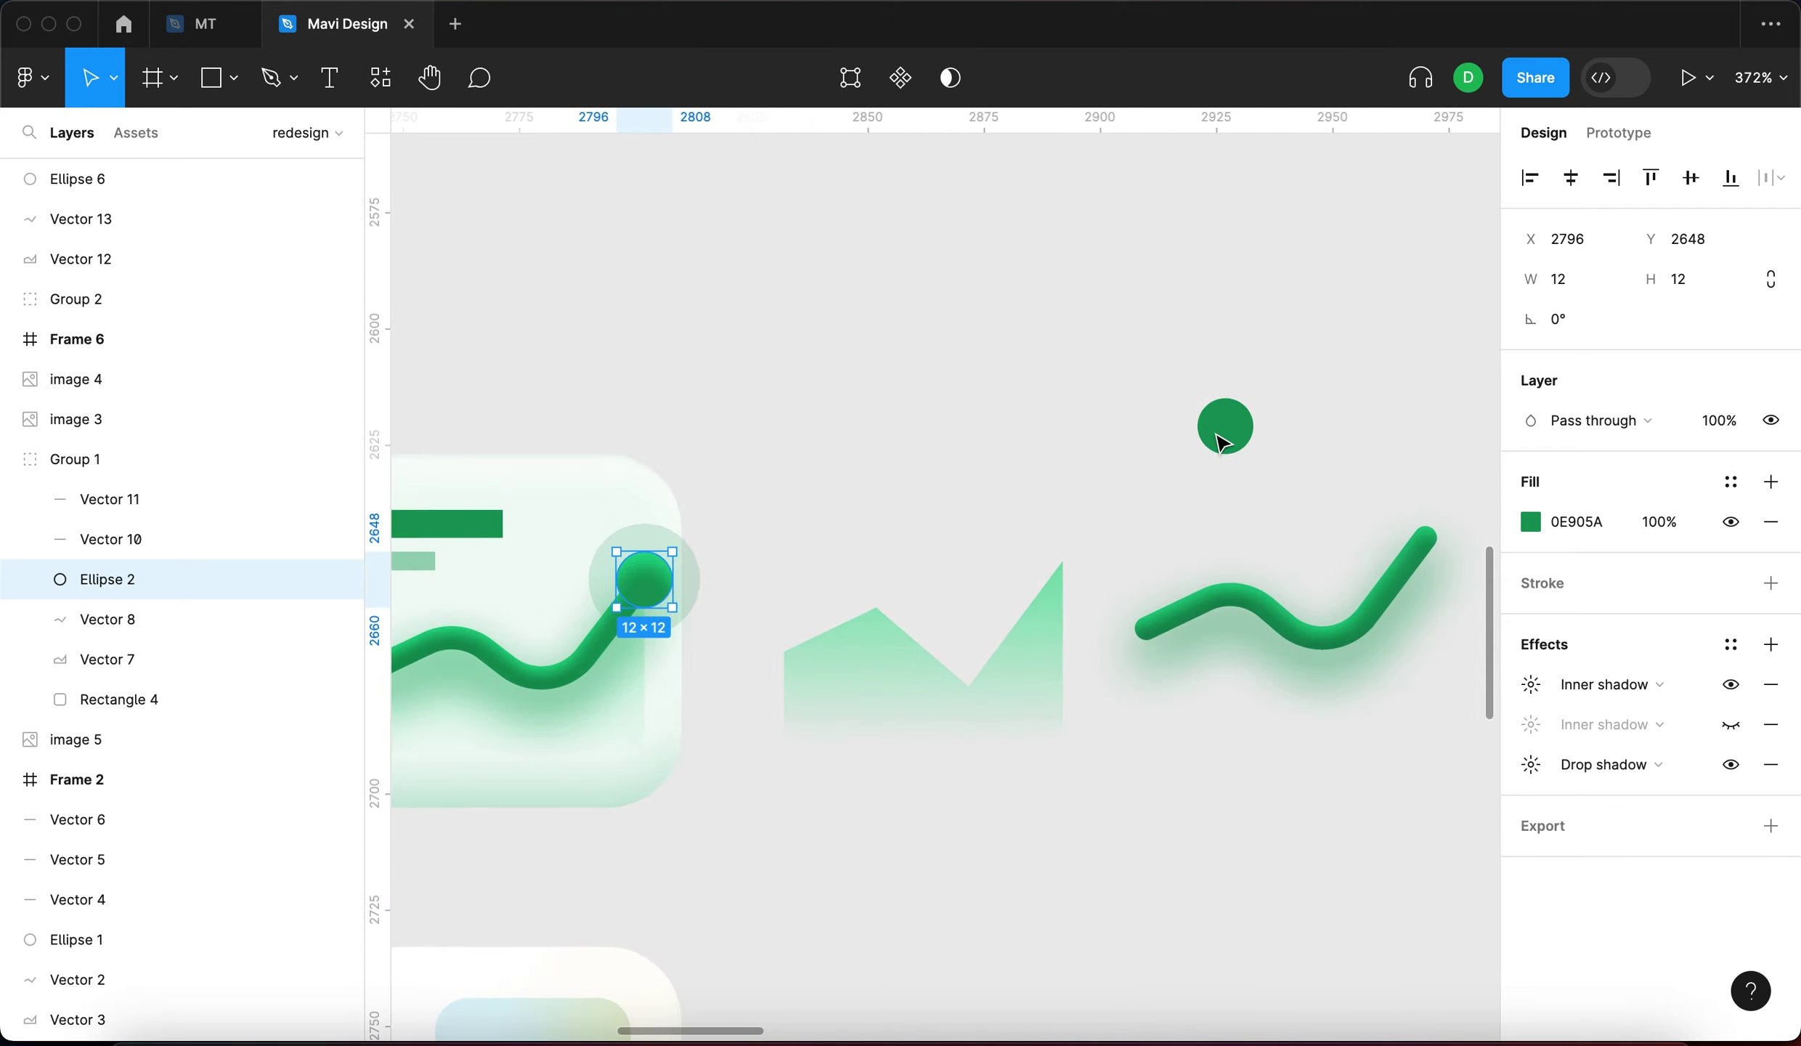
pyautogui.click(1225, 426)
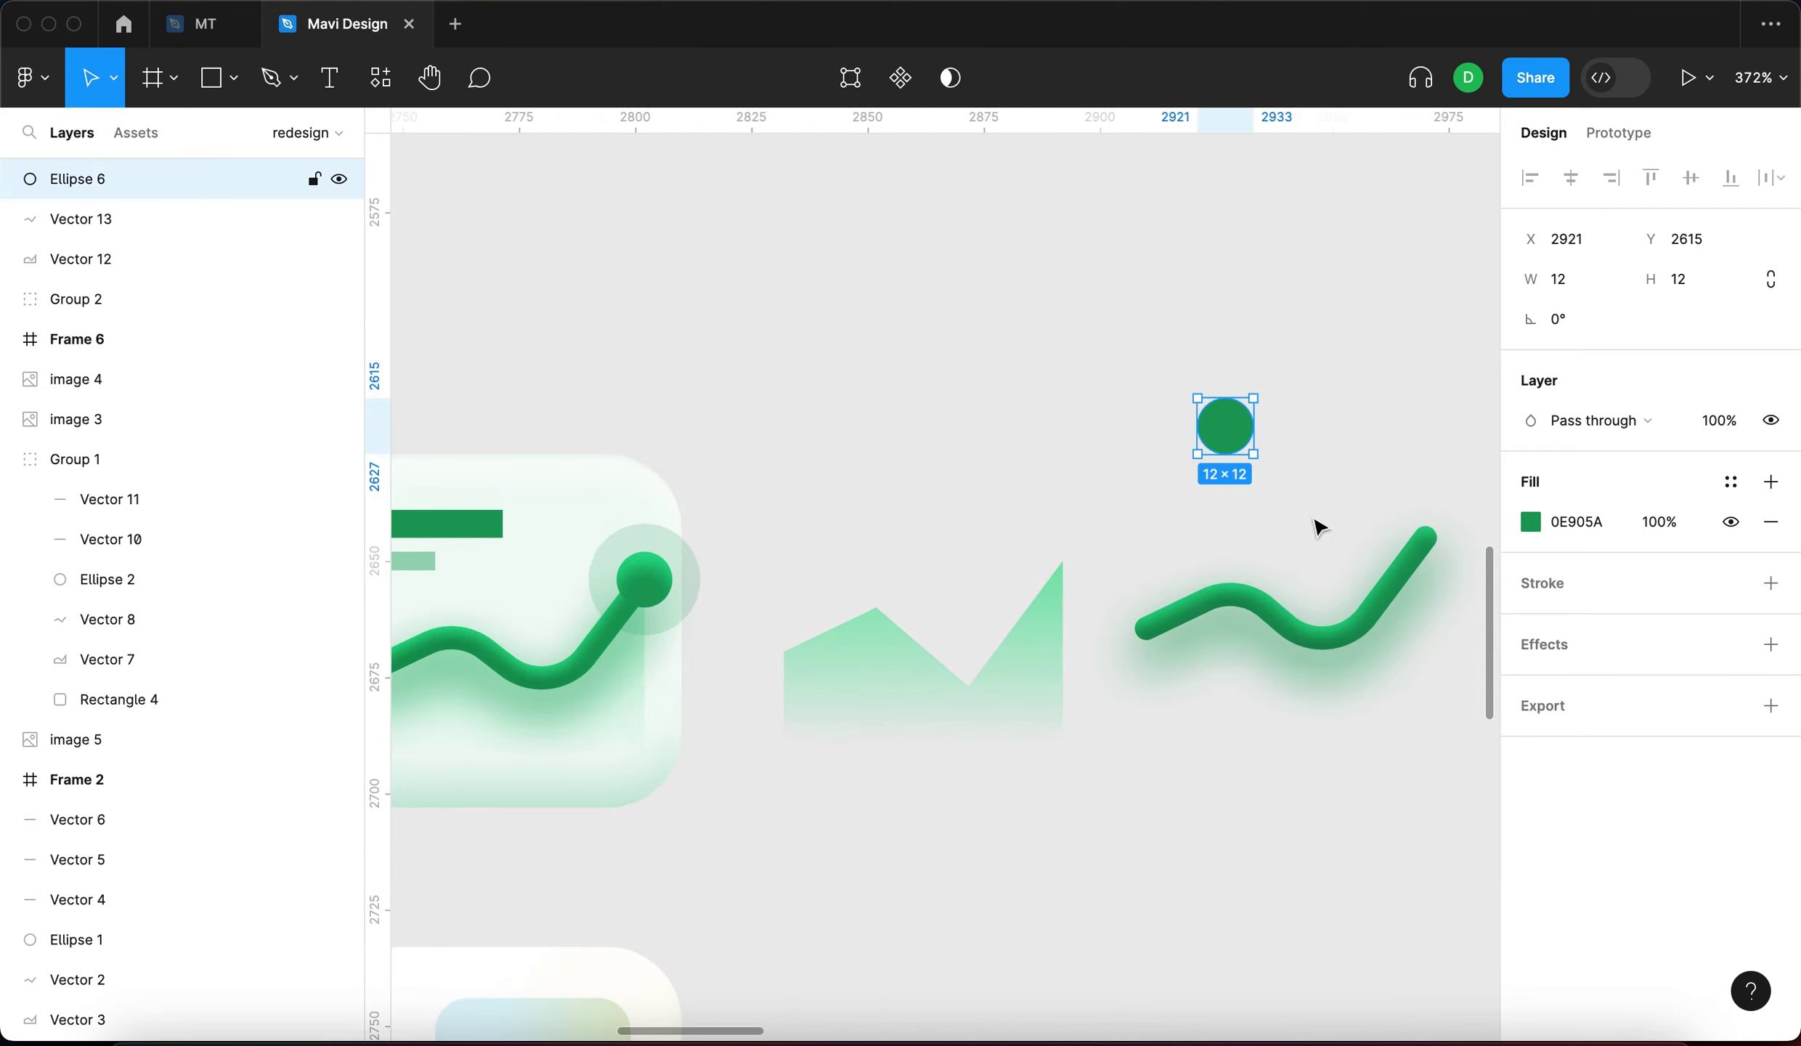
pyautogui.click(1772, 645)
pyautogui.click(1532, 687)
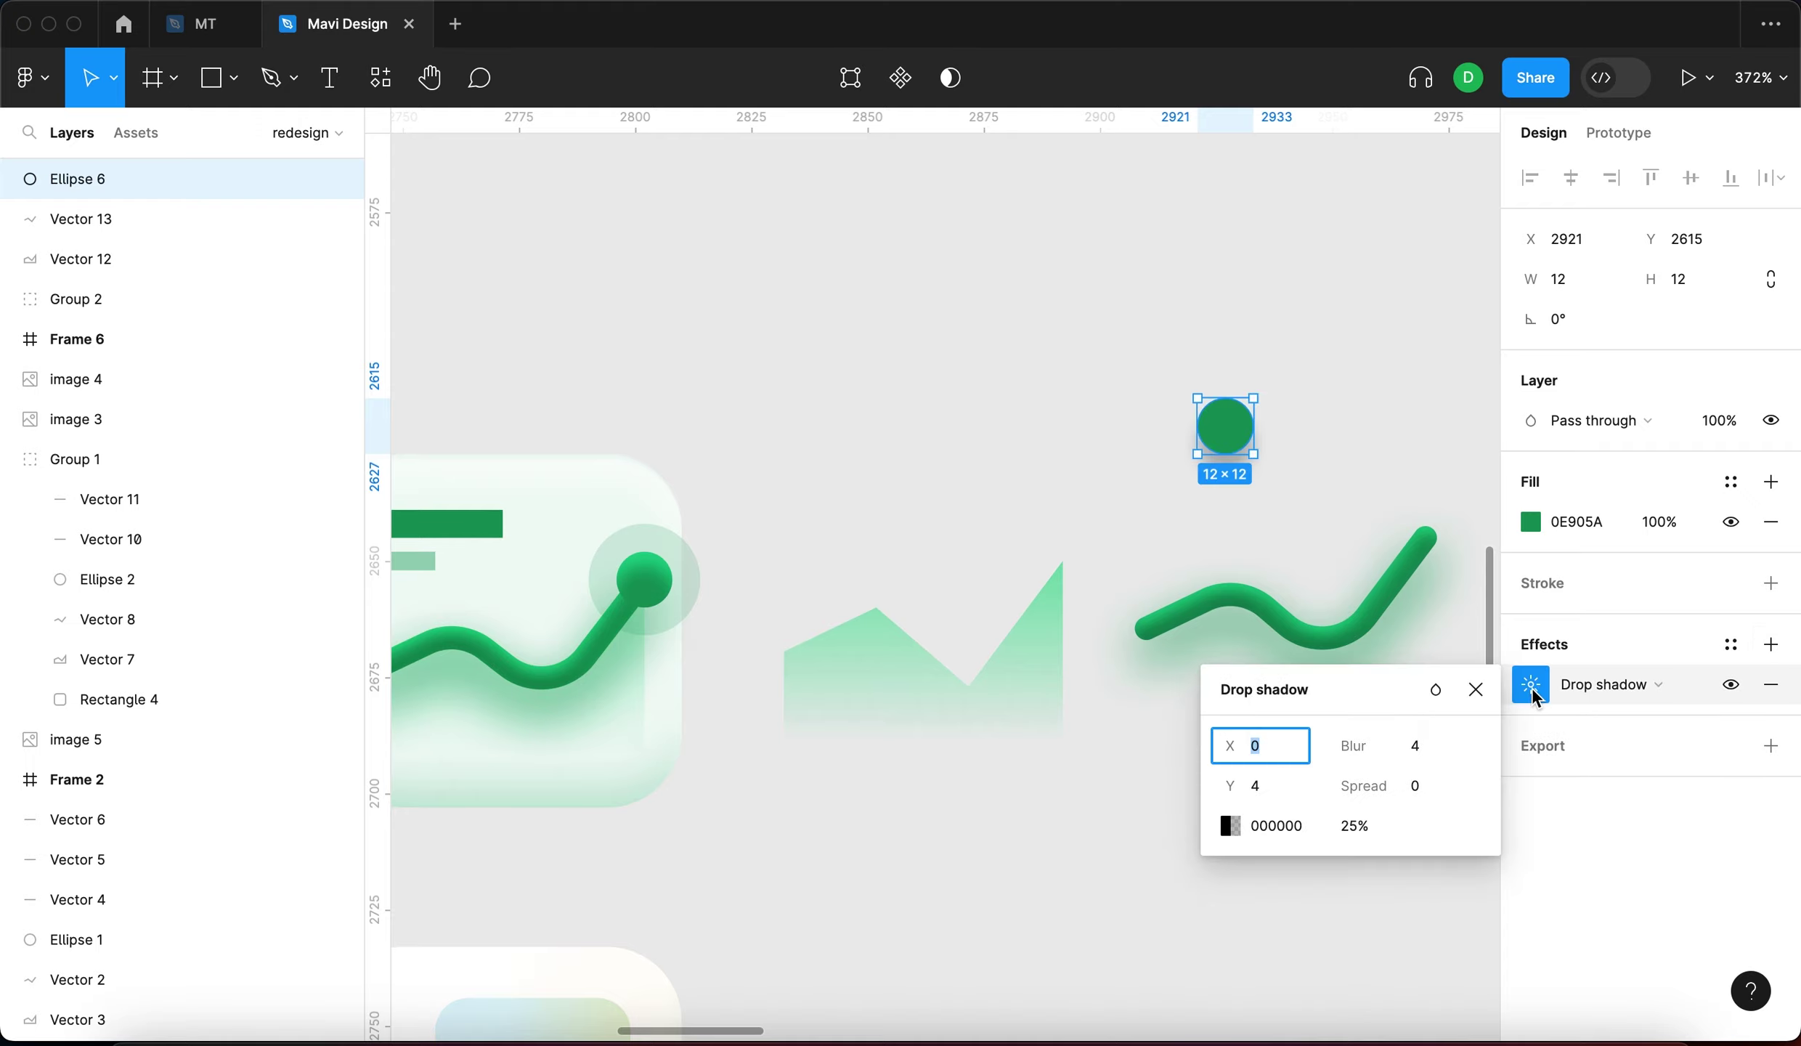
pyautogui.click(1608, 684)
pyautogui.click(1627, 643)
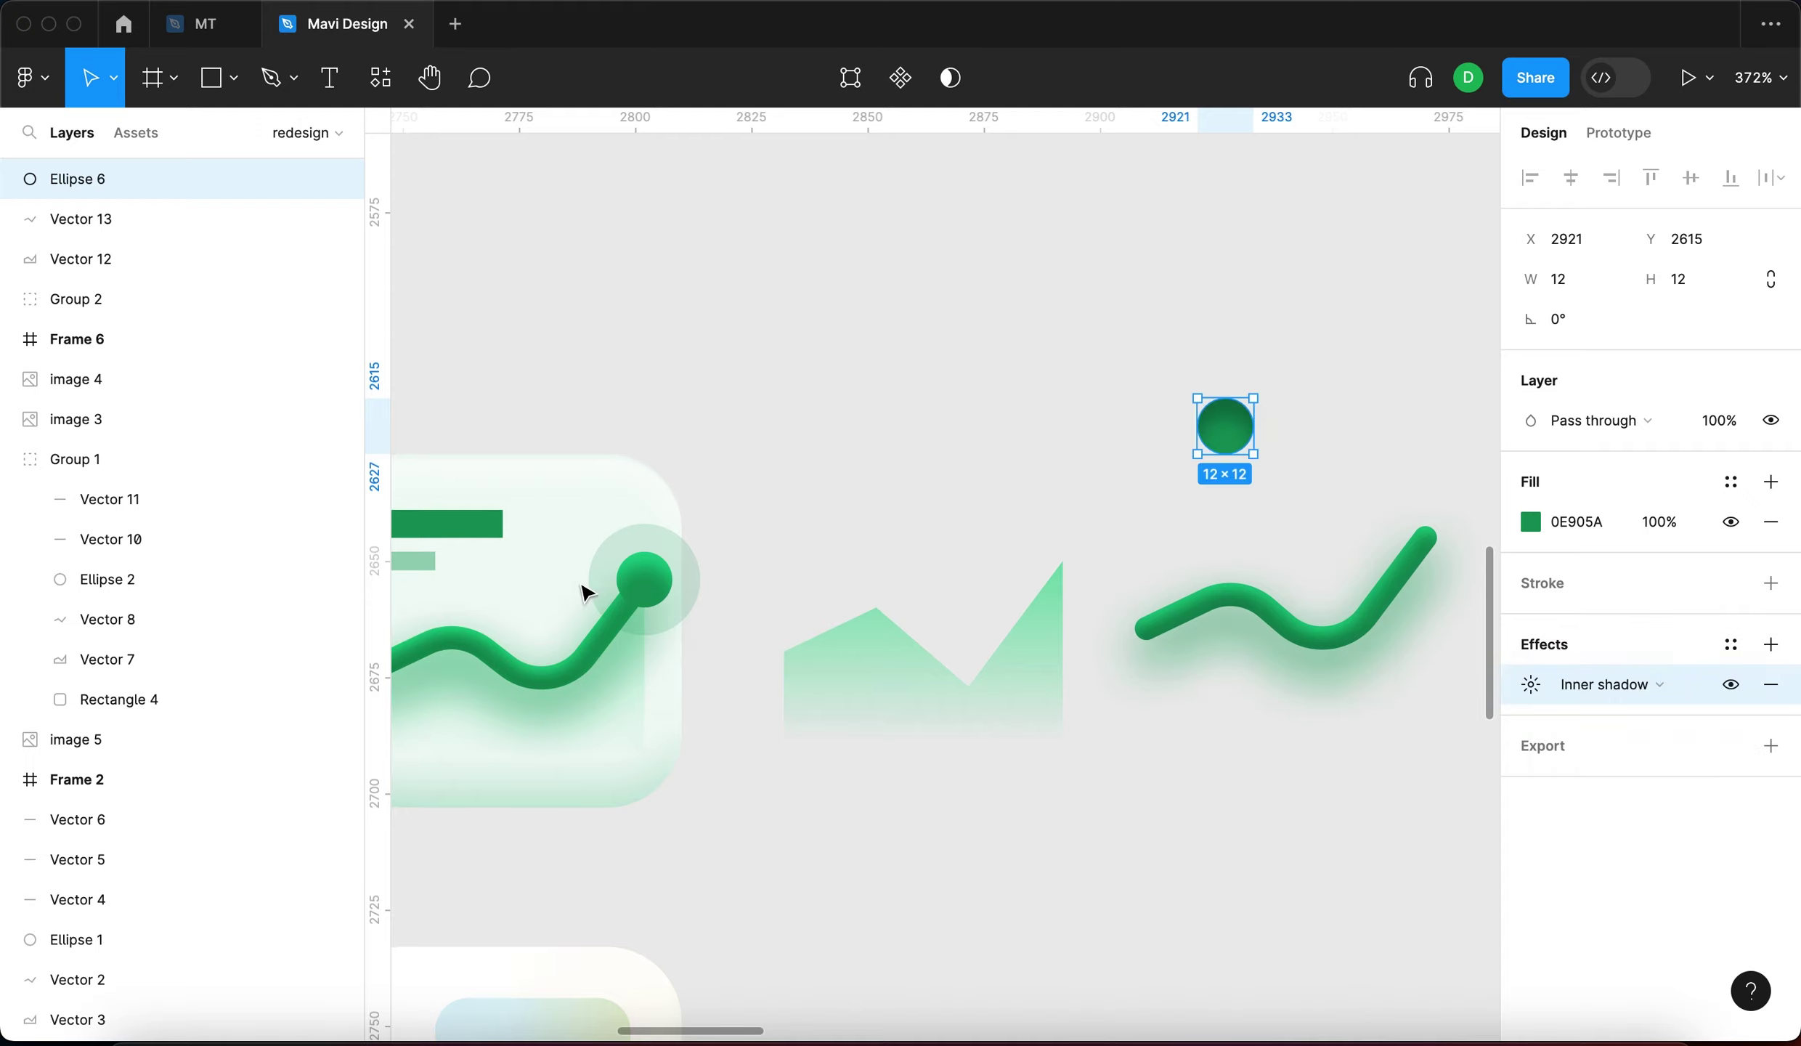
# Check the inner shadow of the redesigned icon's dot and set the new circle's inner shadow spread to -1
pyautogui.click(643, 586)
pyautogui.click(1529, 685)
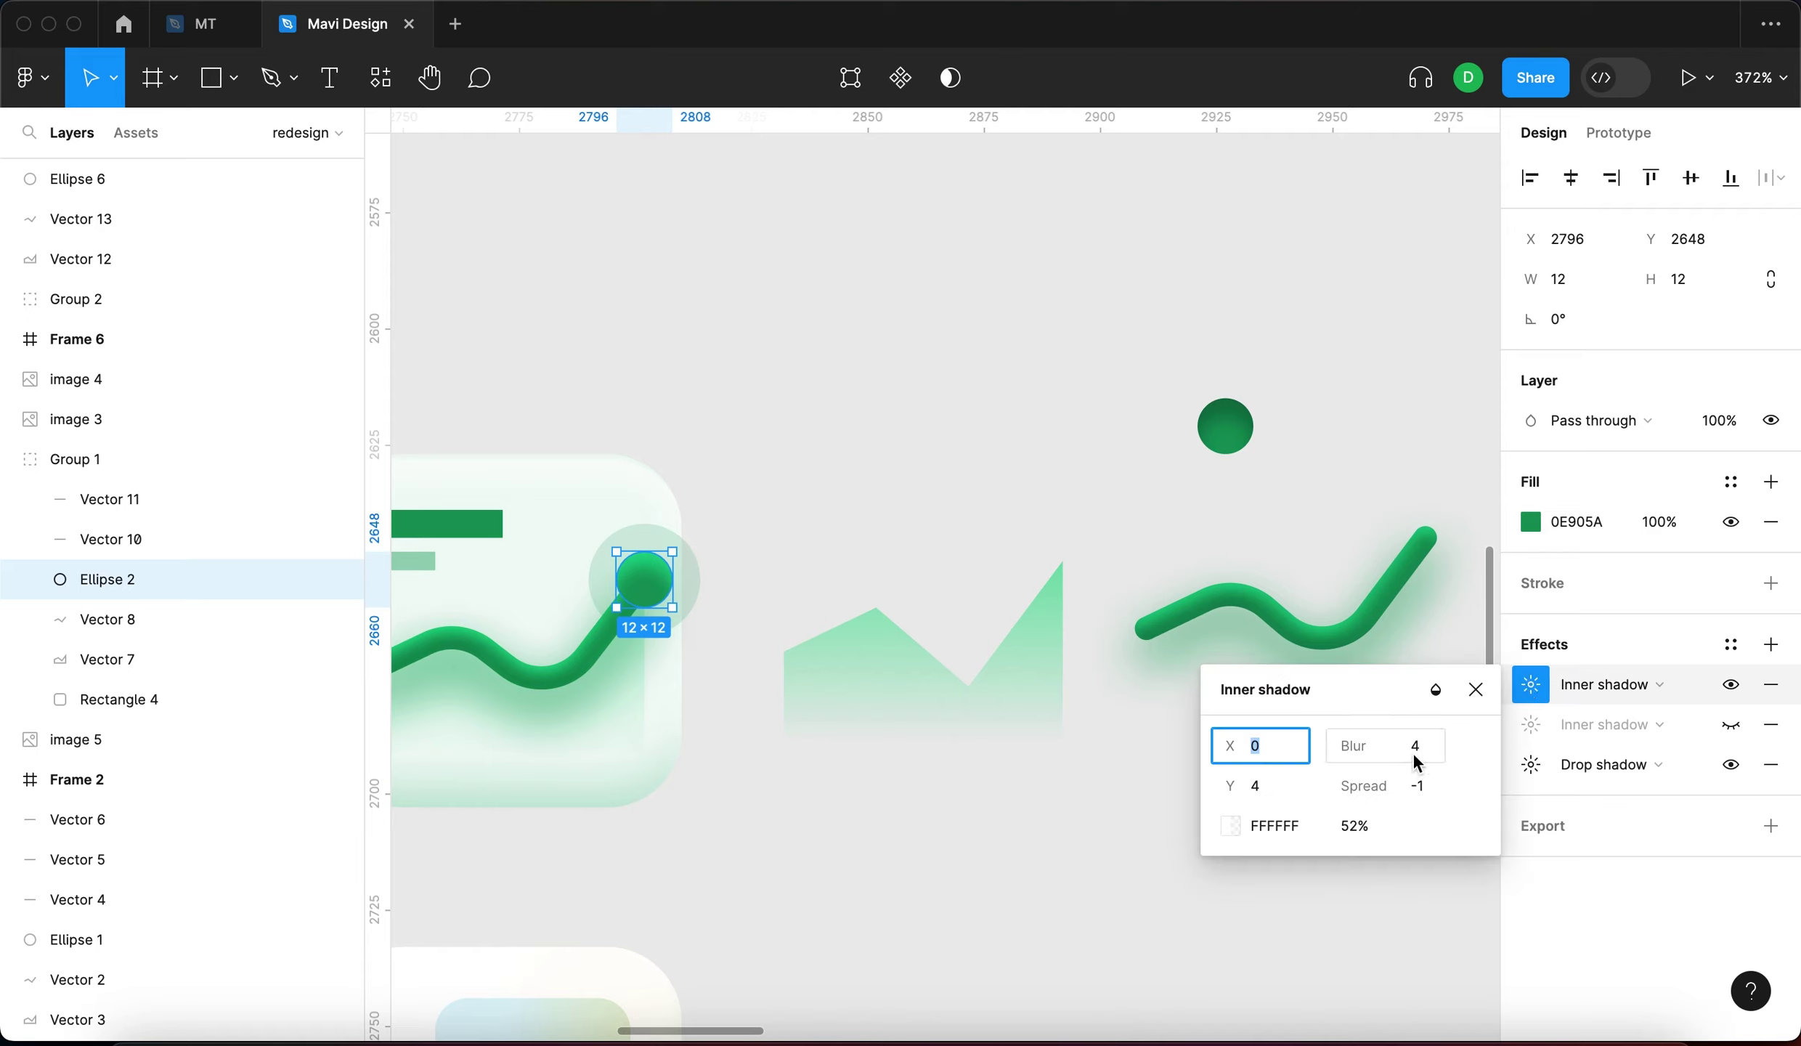
pyautogui.click(1235, 440)
pyautogui.click(1530, 684)
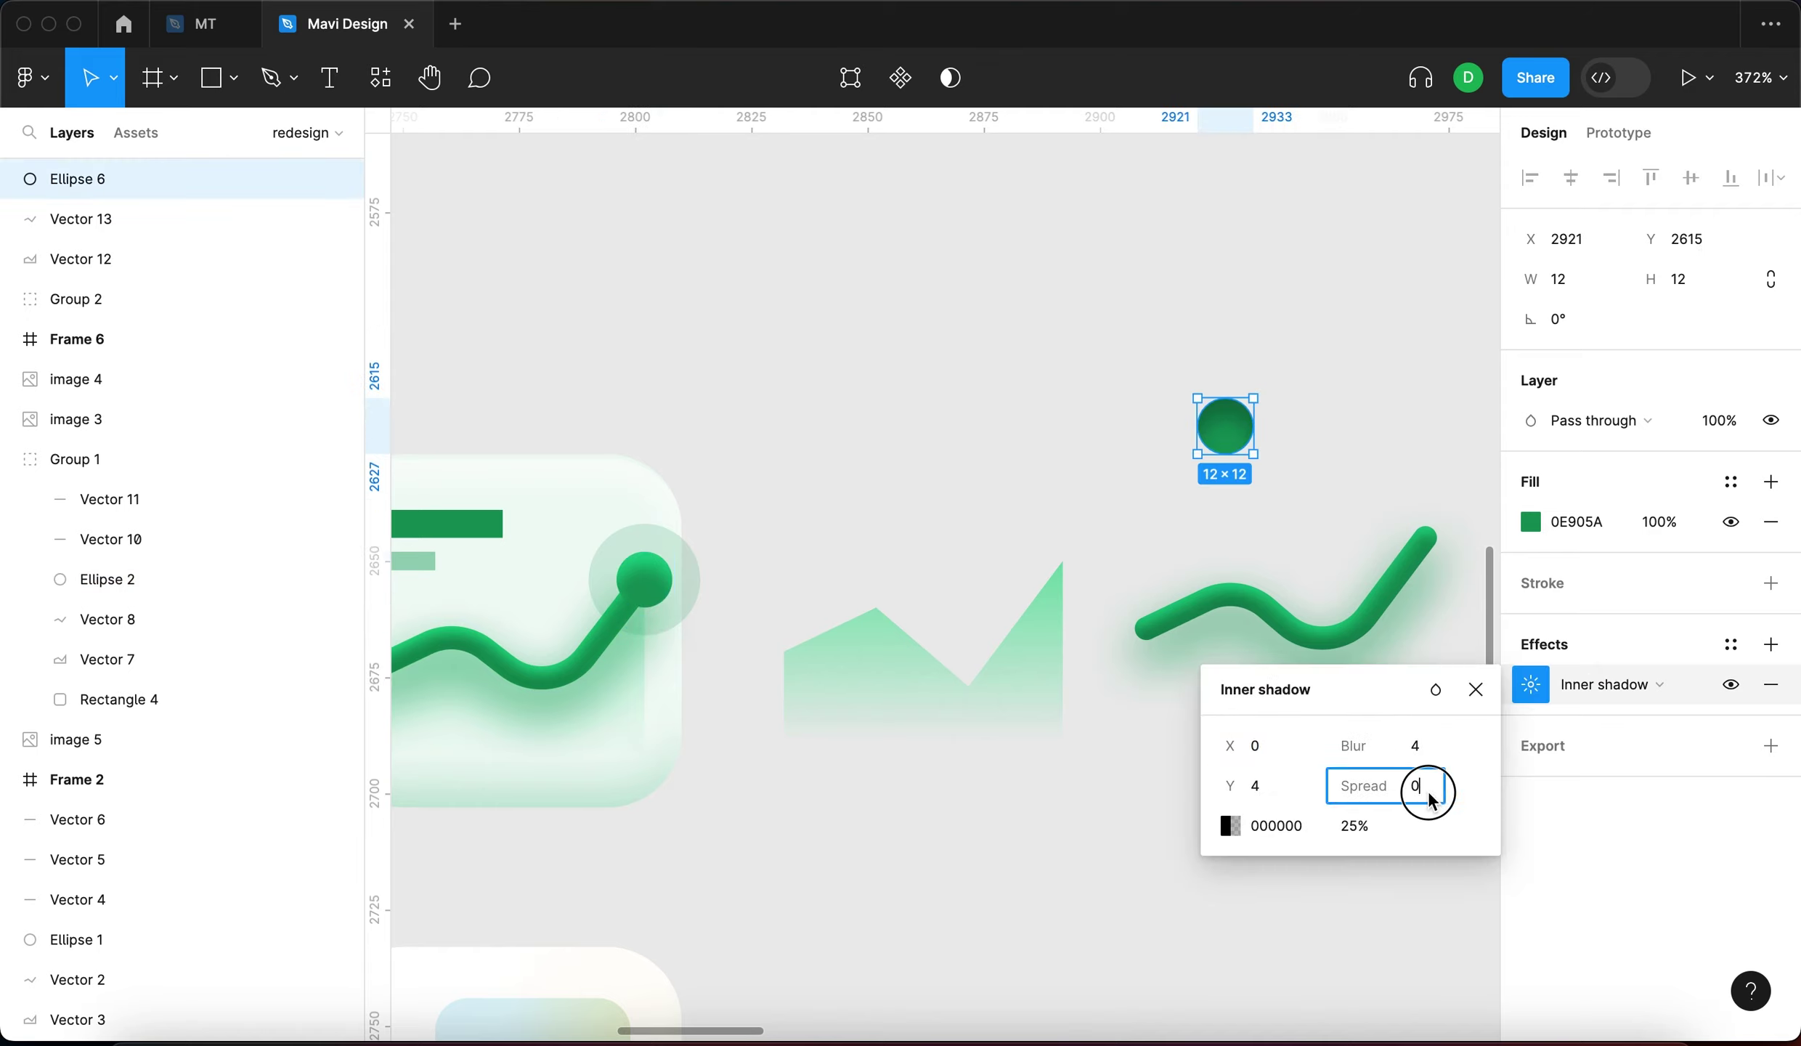
pyautogui.click(1413, 785)
# Recheck the reference dot's inner shadow and set the new circle's inner shadow colour to white FFFFFF at 52% opacity
pyautogui.click(639, 589)
pyautogui.click(1530, 684)
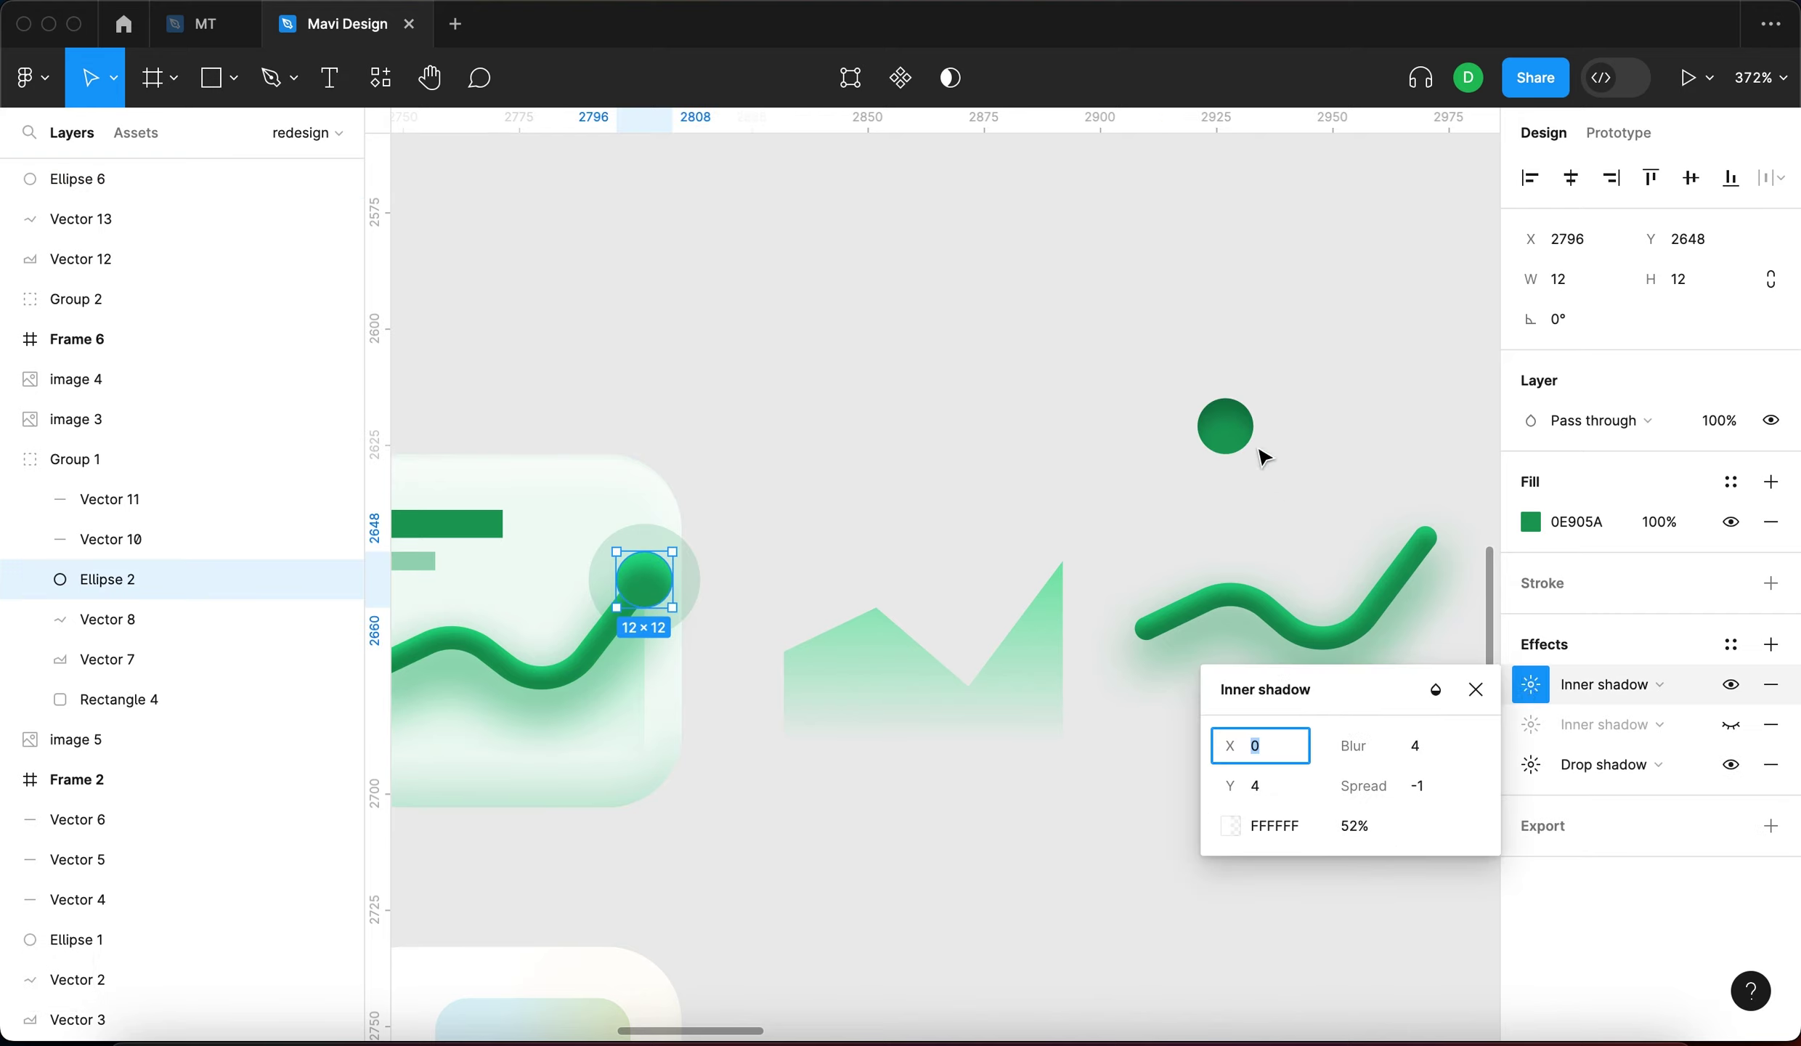
pyautogui.click(1226, 436)
pyautogui.click(1529, 686)
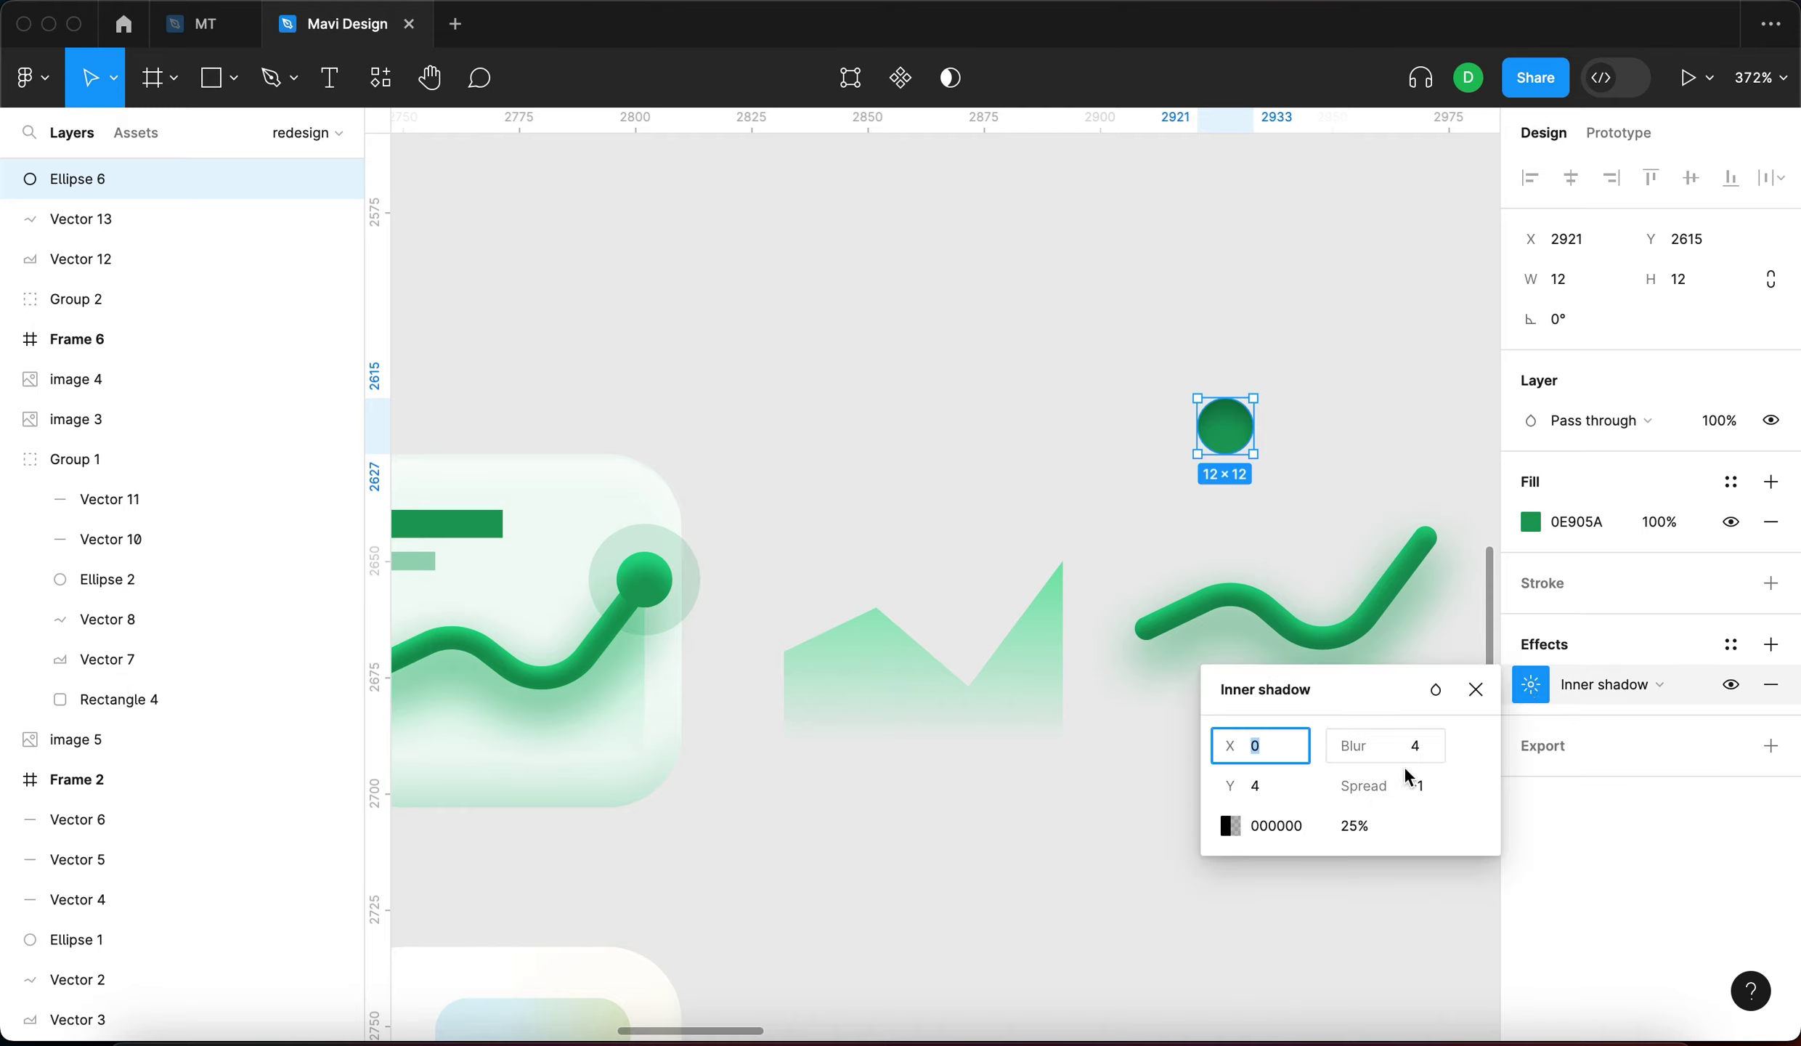
pyautogui.click(1276, 825)
pyautogui.write('f')
pyautogui.click(1356, 827)
pyautogui.write('52')
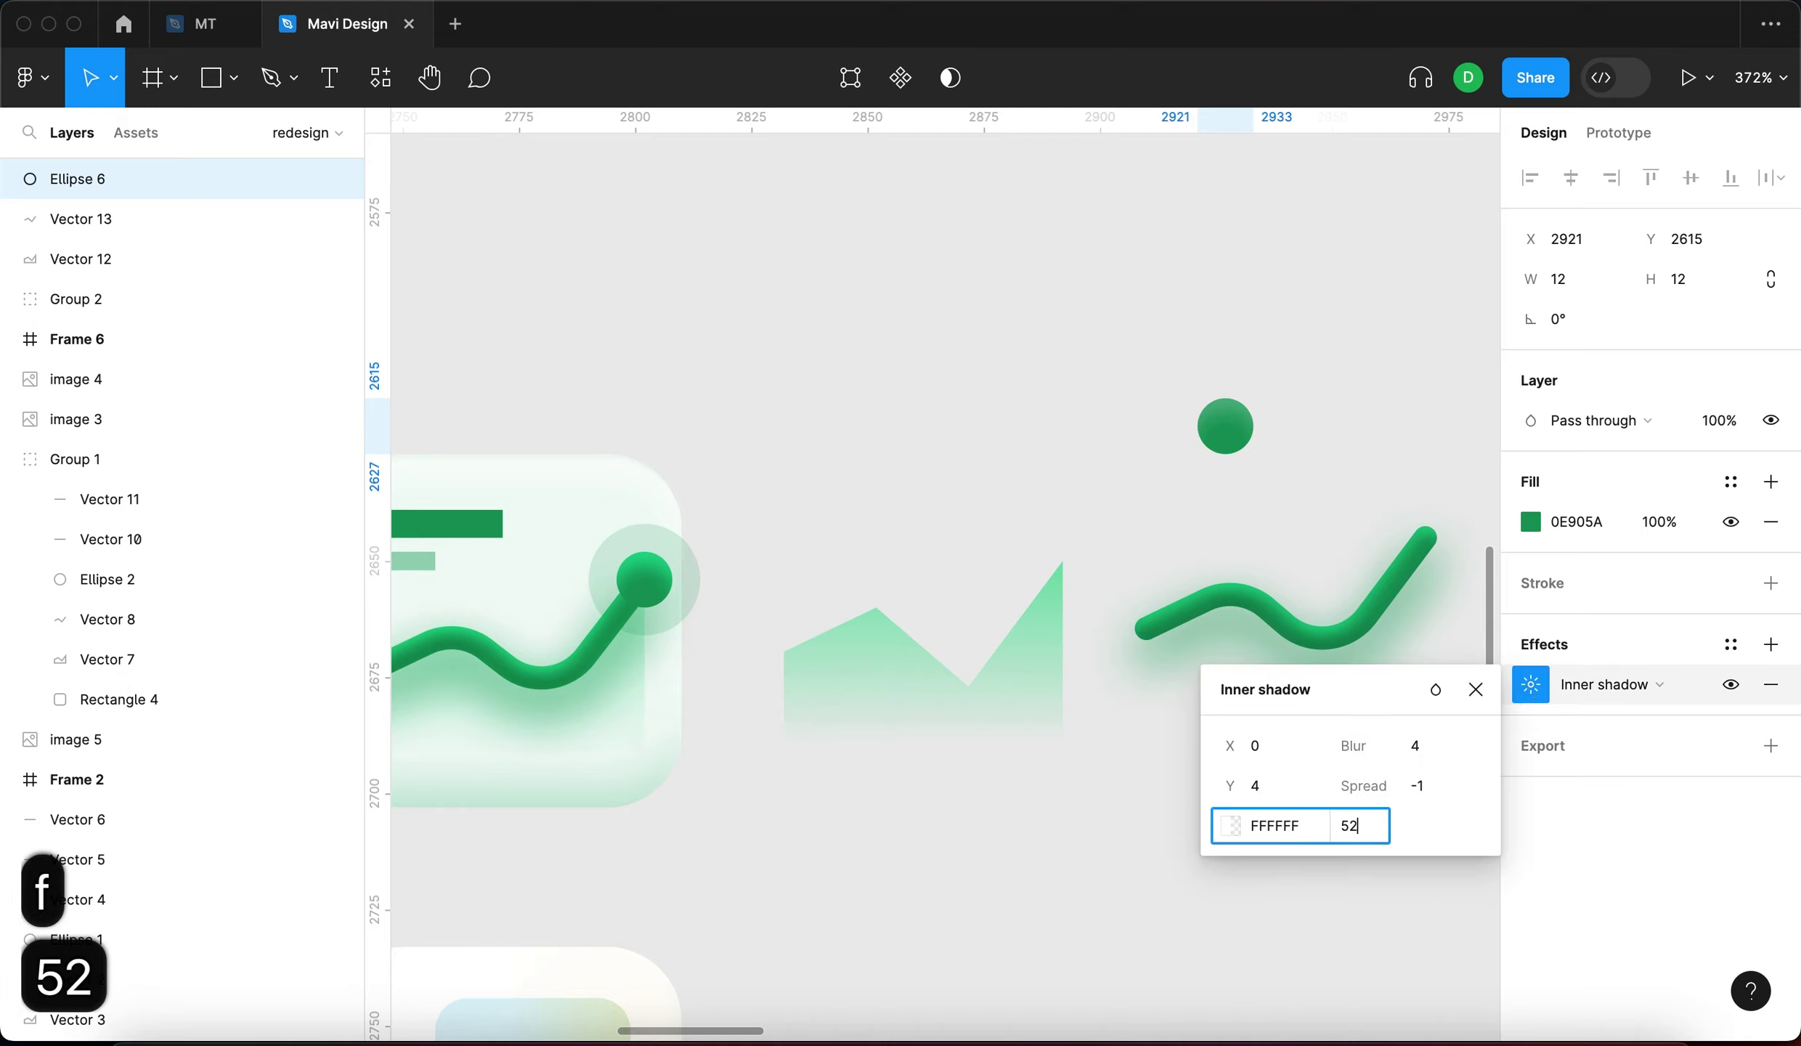
# Set the blend mode of the new circle's inner shadow to Overlay
pyautogui.click(1436, 690)
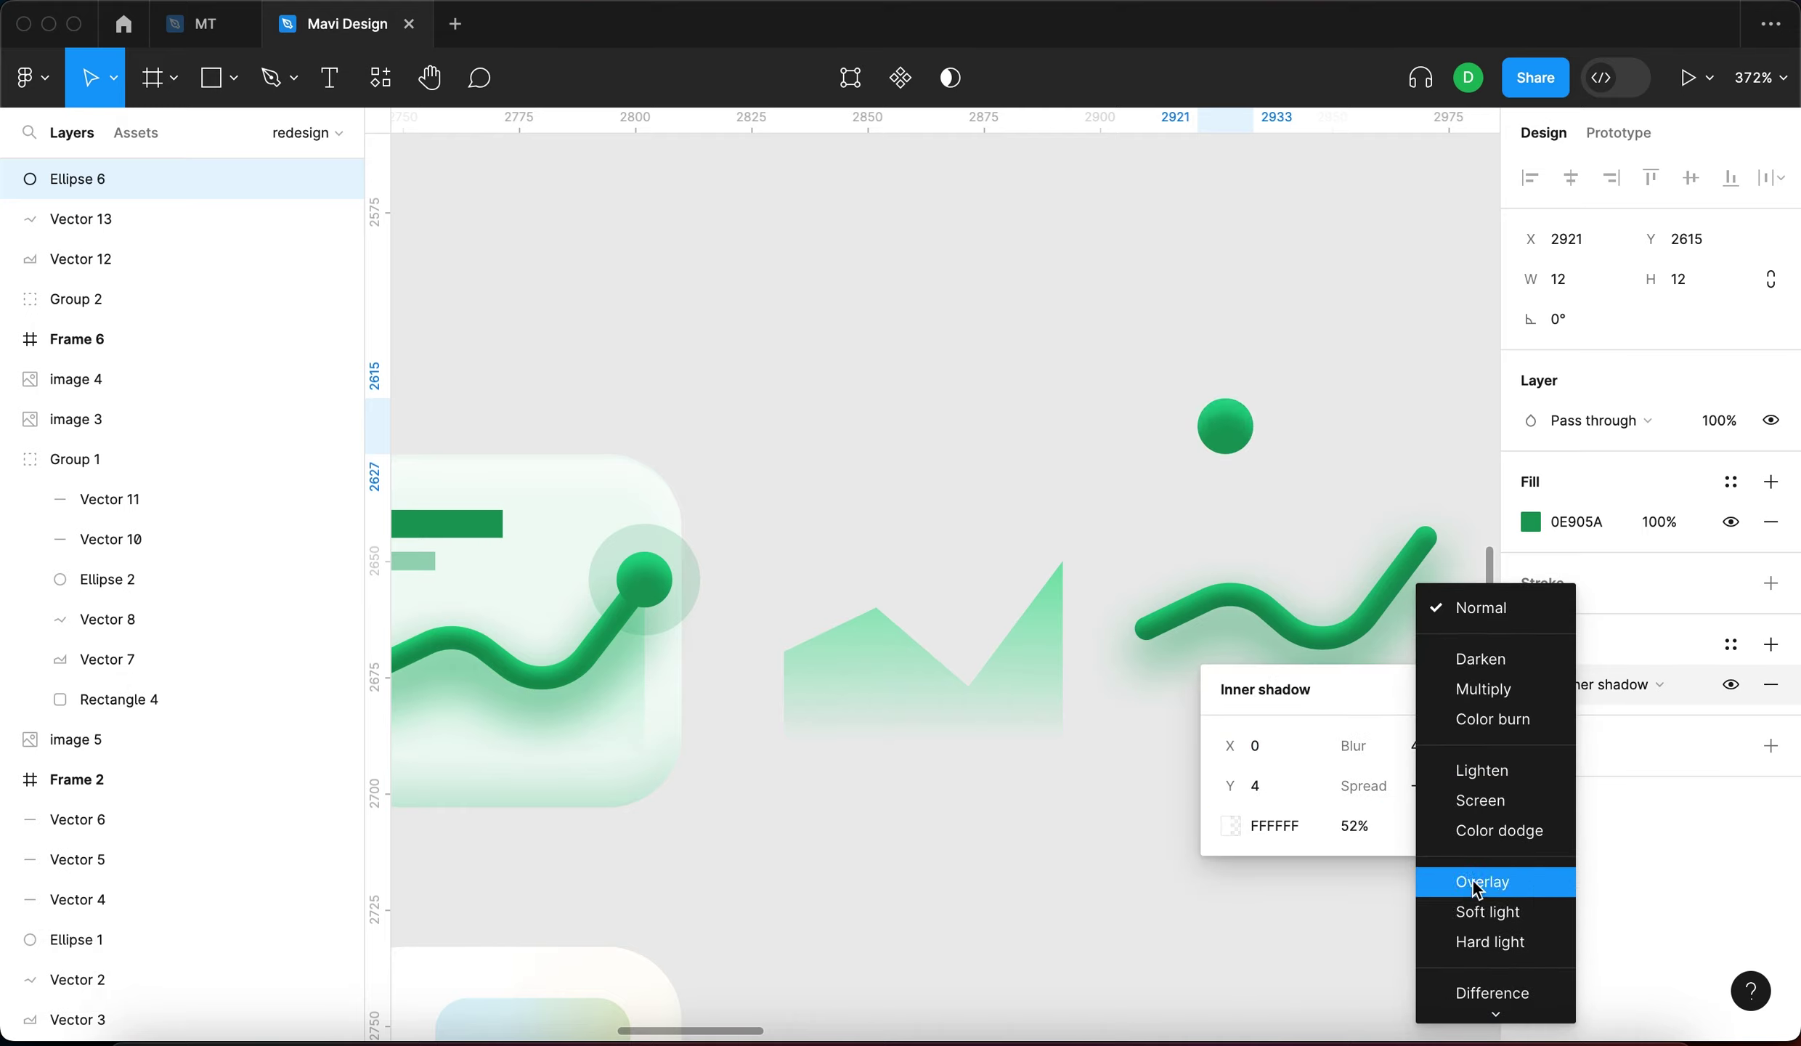
pyautogui.click(1478, 884)
pyautogui.click(1476, 690)
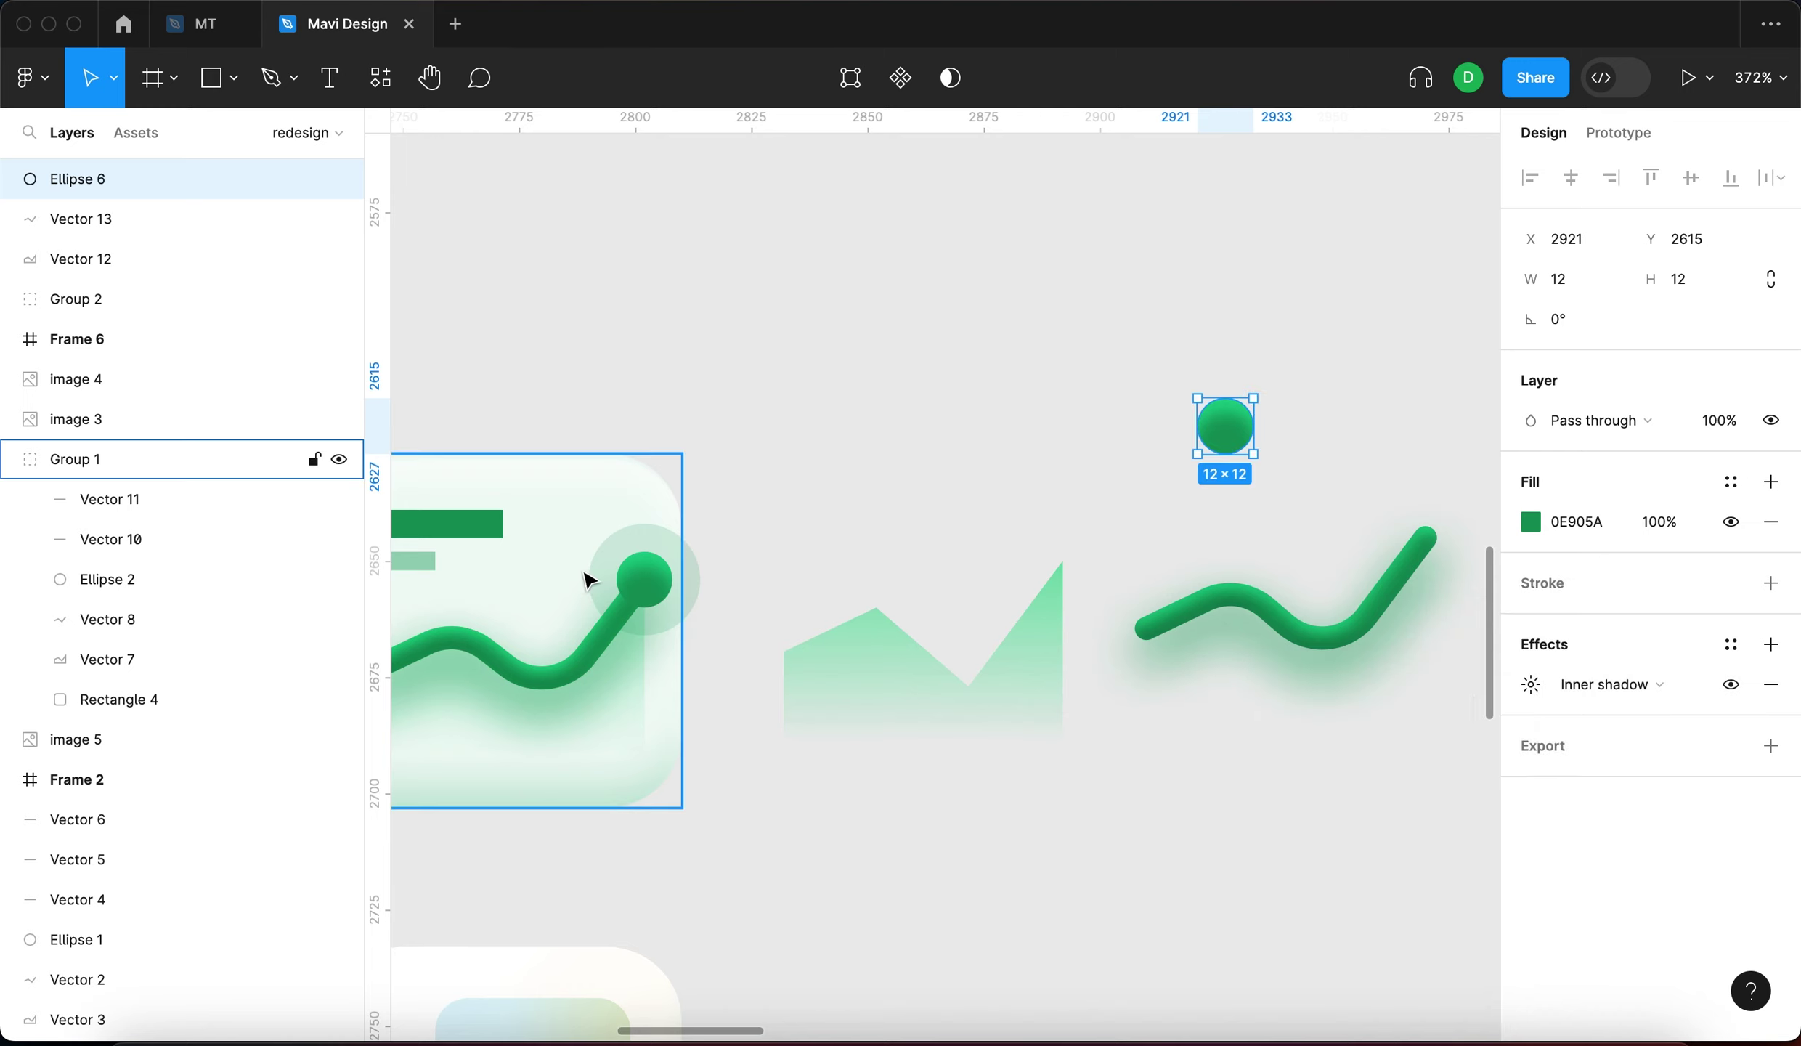
# Check the drop shadow settings of the redesigned icon's dot
pyautogui.click(644, 606)
pyautogui.click(643, 606)
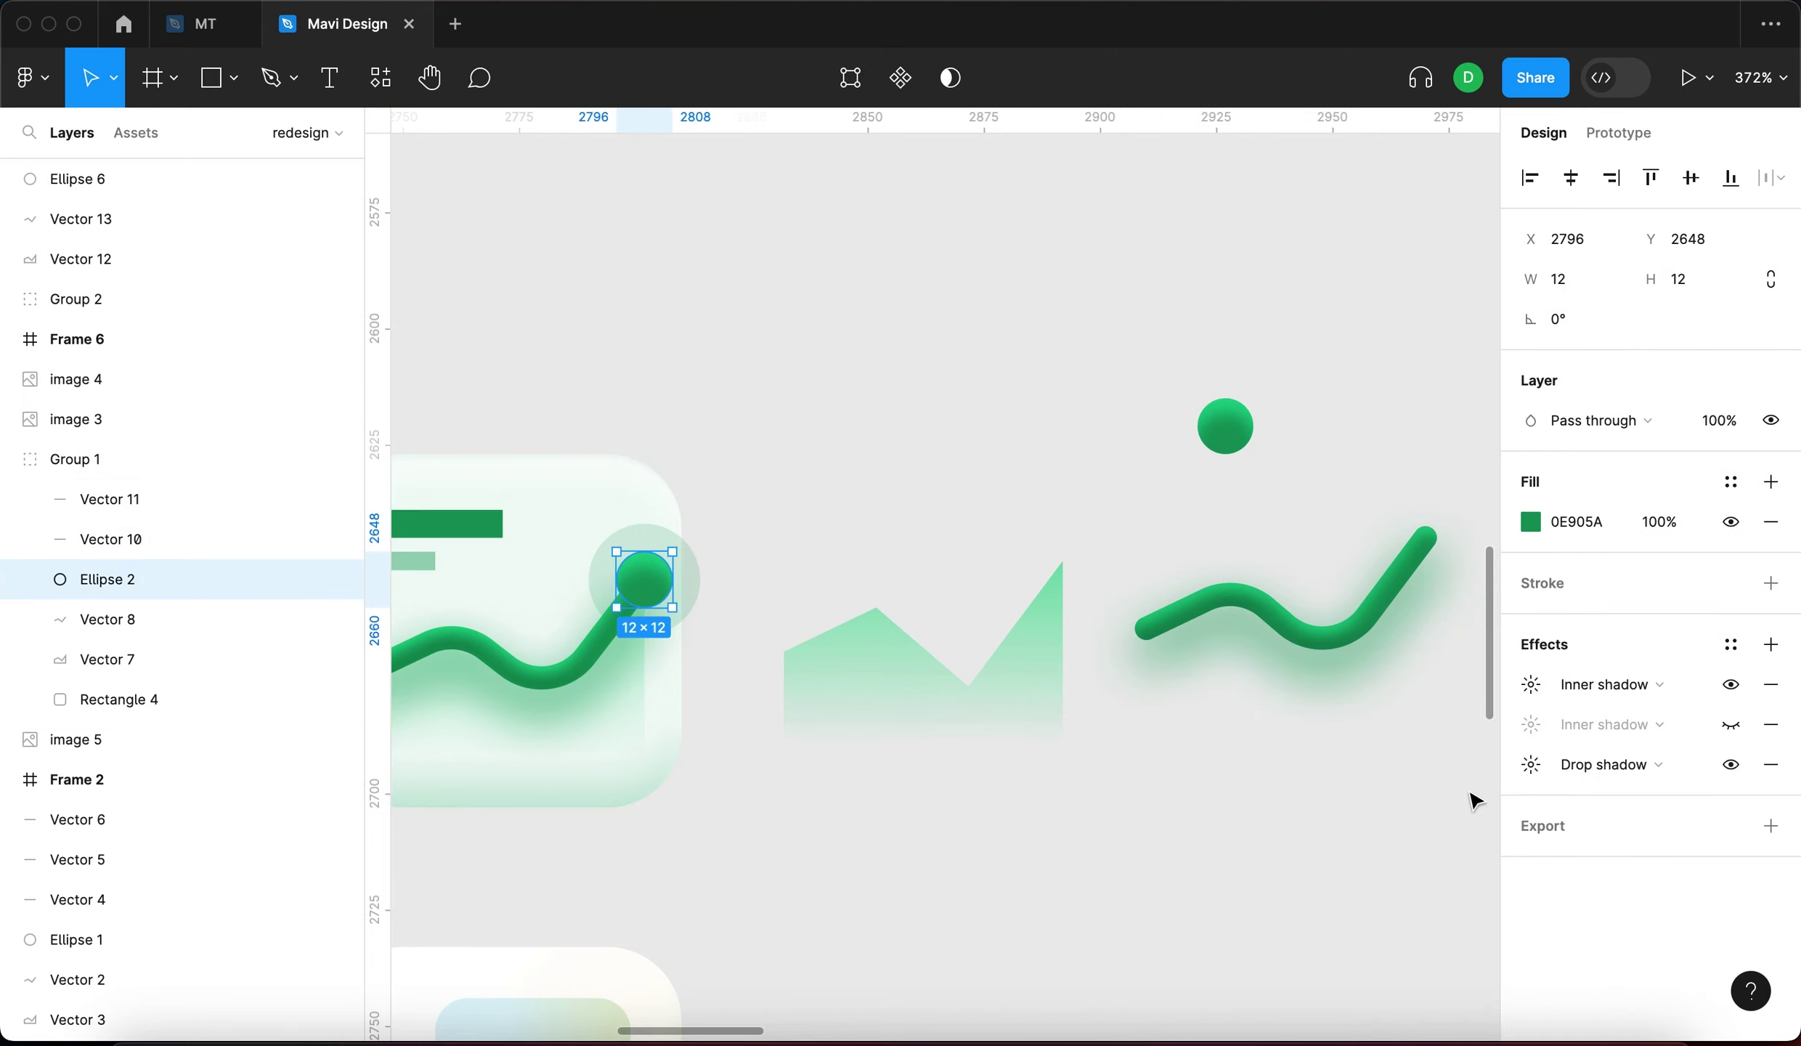
pyautogui.click(1527, 767)
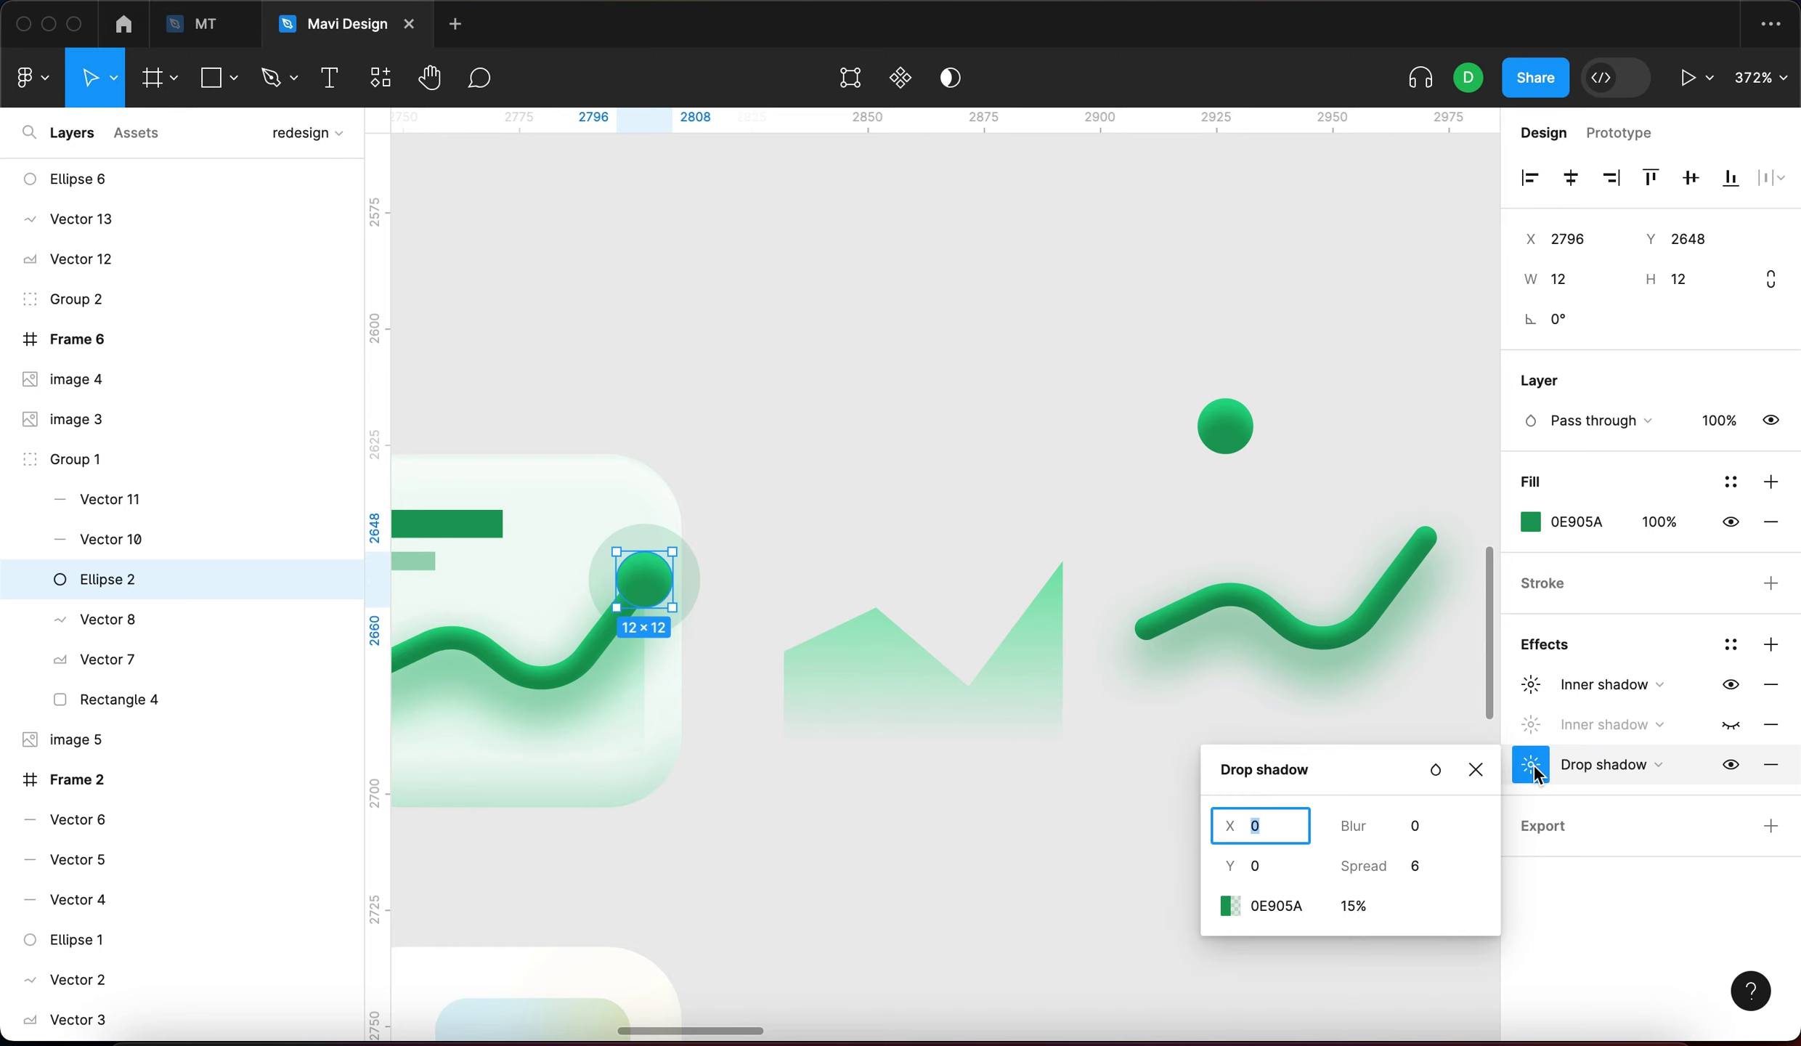
pyautogui.click(1300, 910)
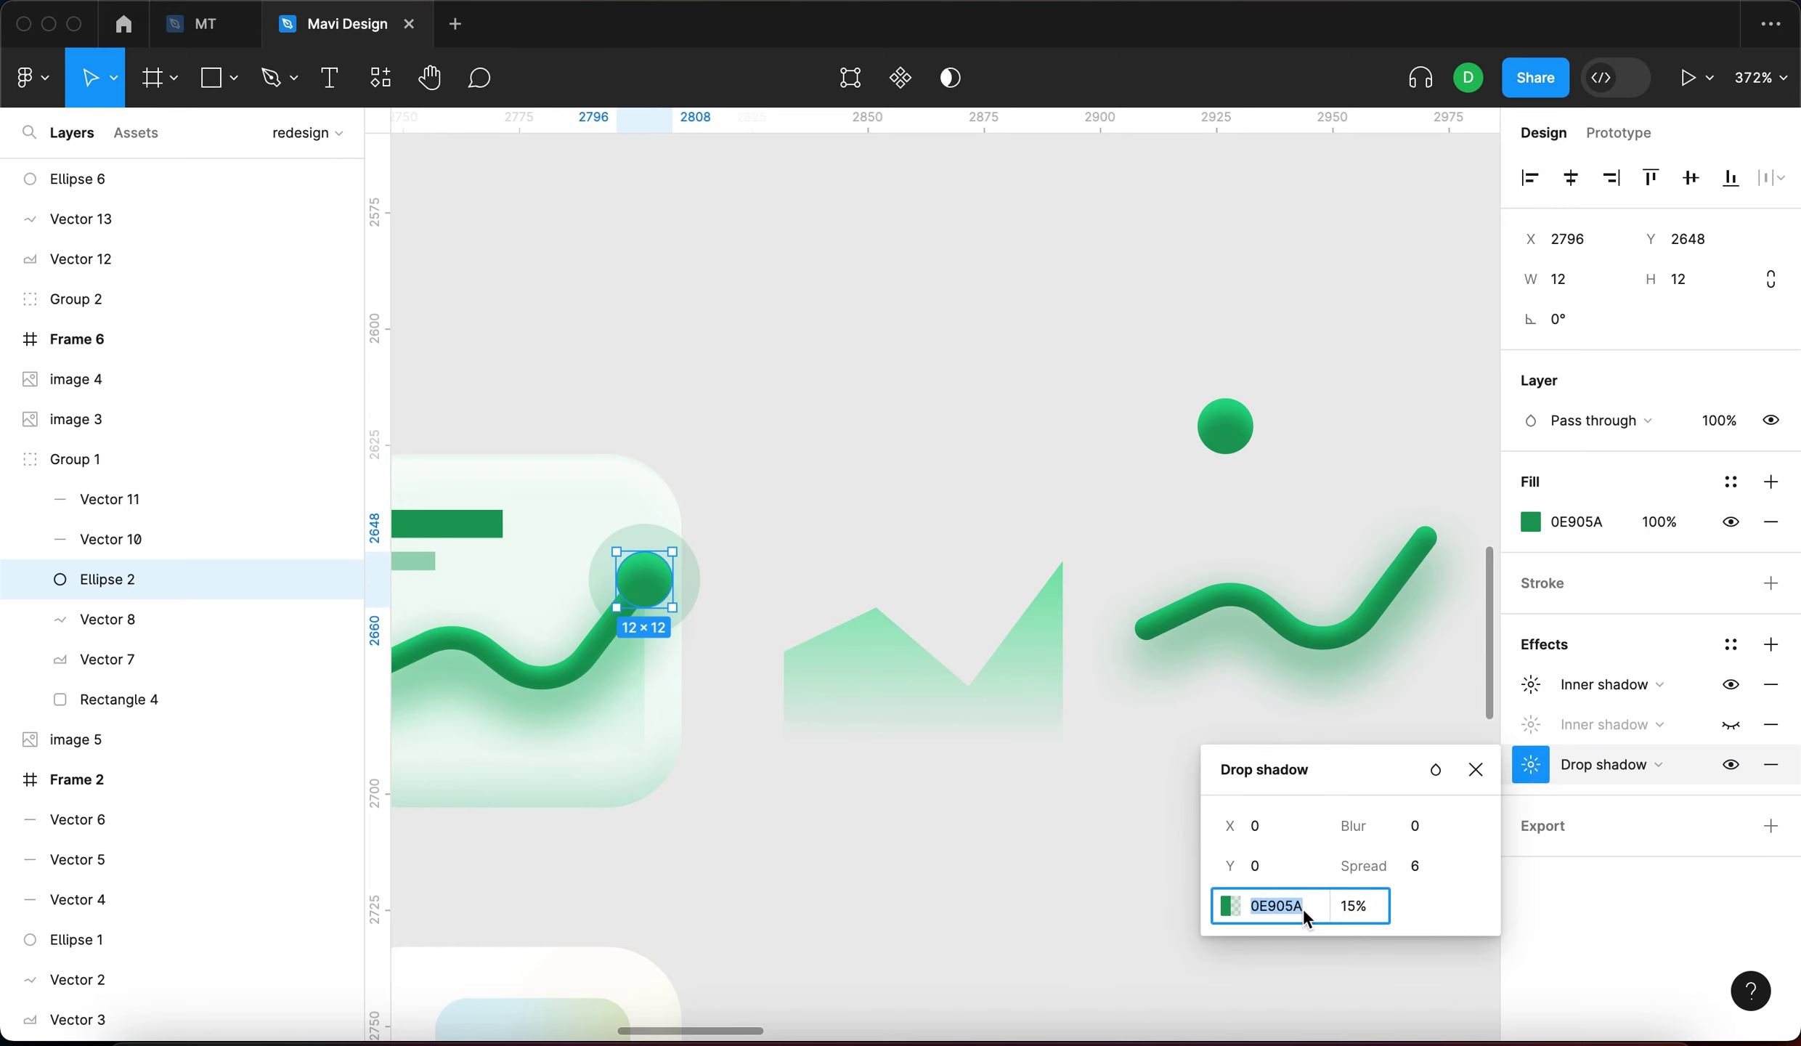
# Copy the new circle's fill colour 0E905A and add a drop shadow to the circle with blur 0
pyautogui.click(1251, 454)
pyautogui.click(1587, 522)
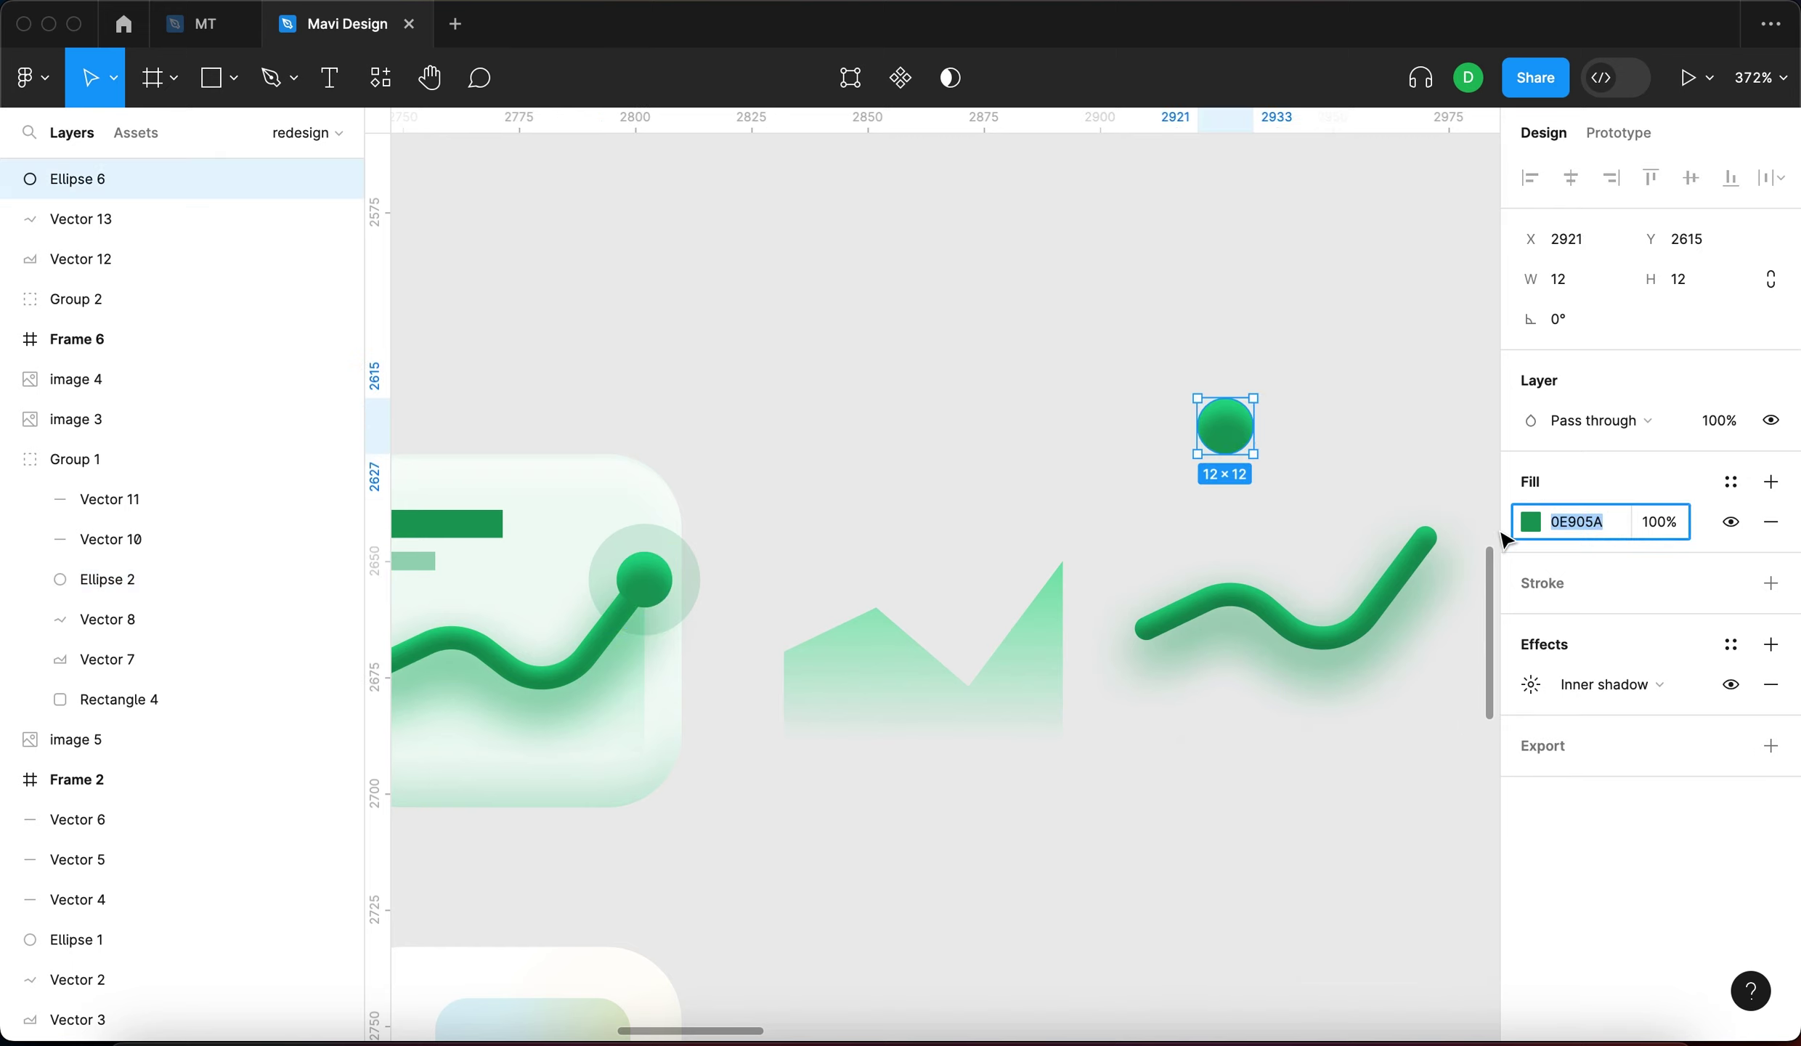
pyautogui.press('super+c')
pyautogui.click(1771, 644)
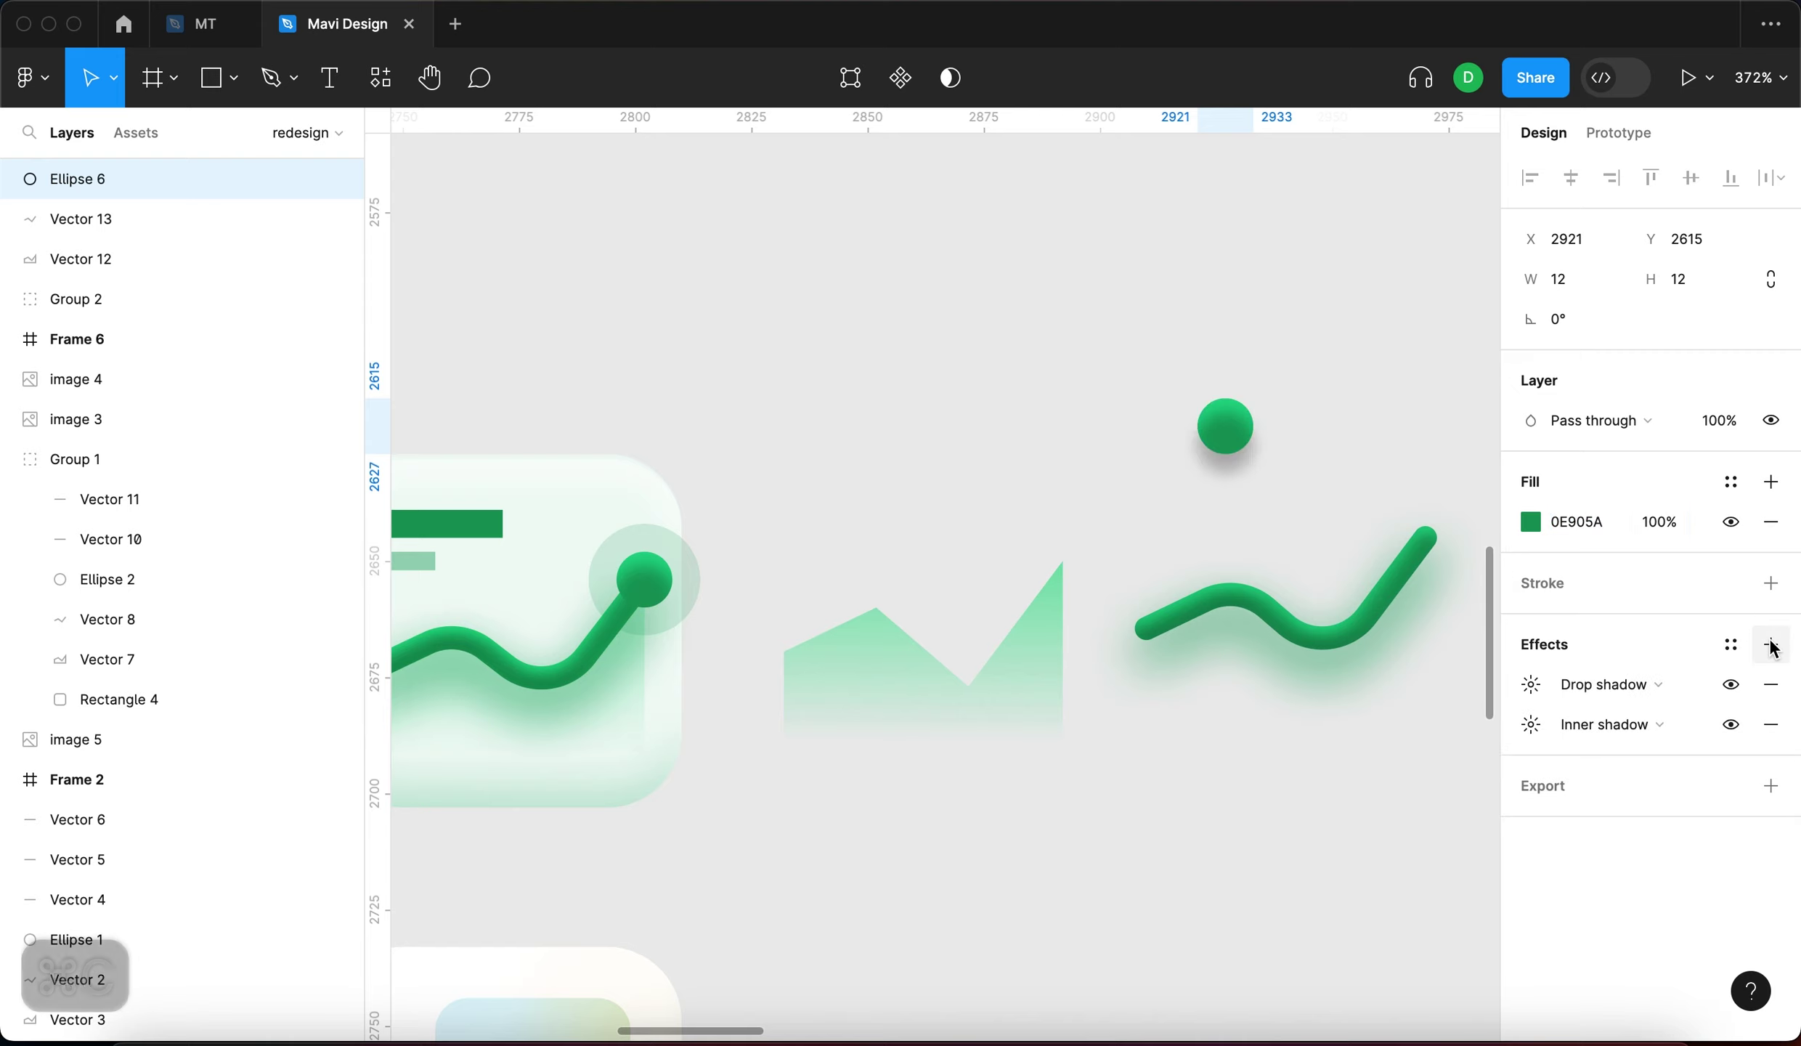
pyautogui.click(1531, 684)
pyautogui.click(1420, 749)
pyautogui.press('Down')
pyautogui.press('Down')
pyautogui.press('Down')
pyautogui.press('Down')
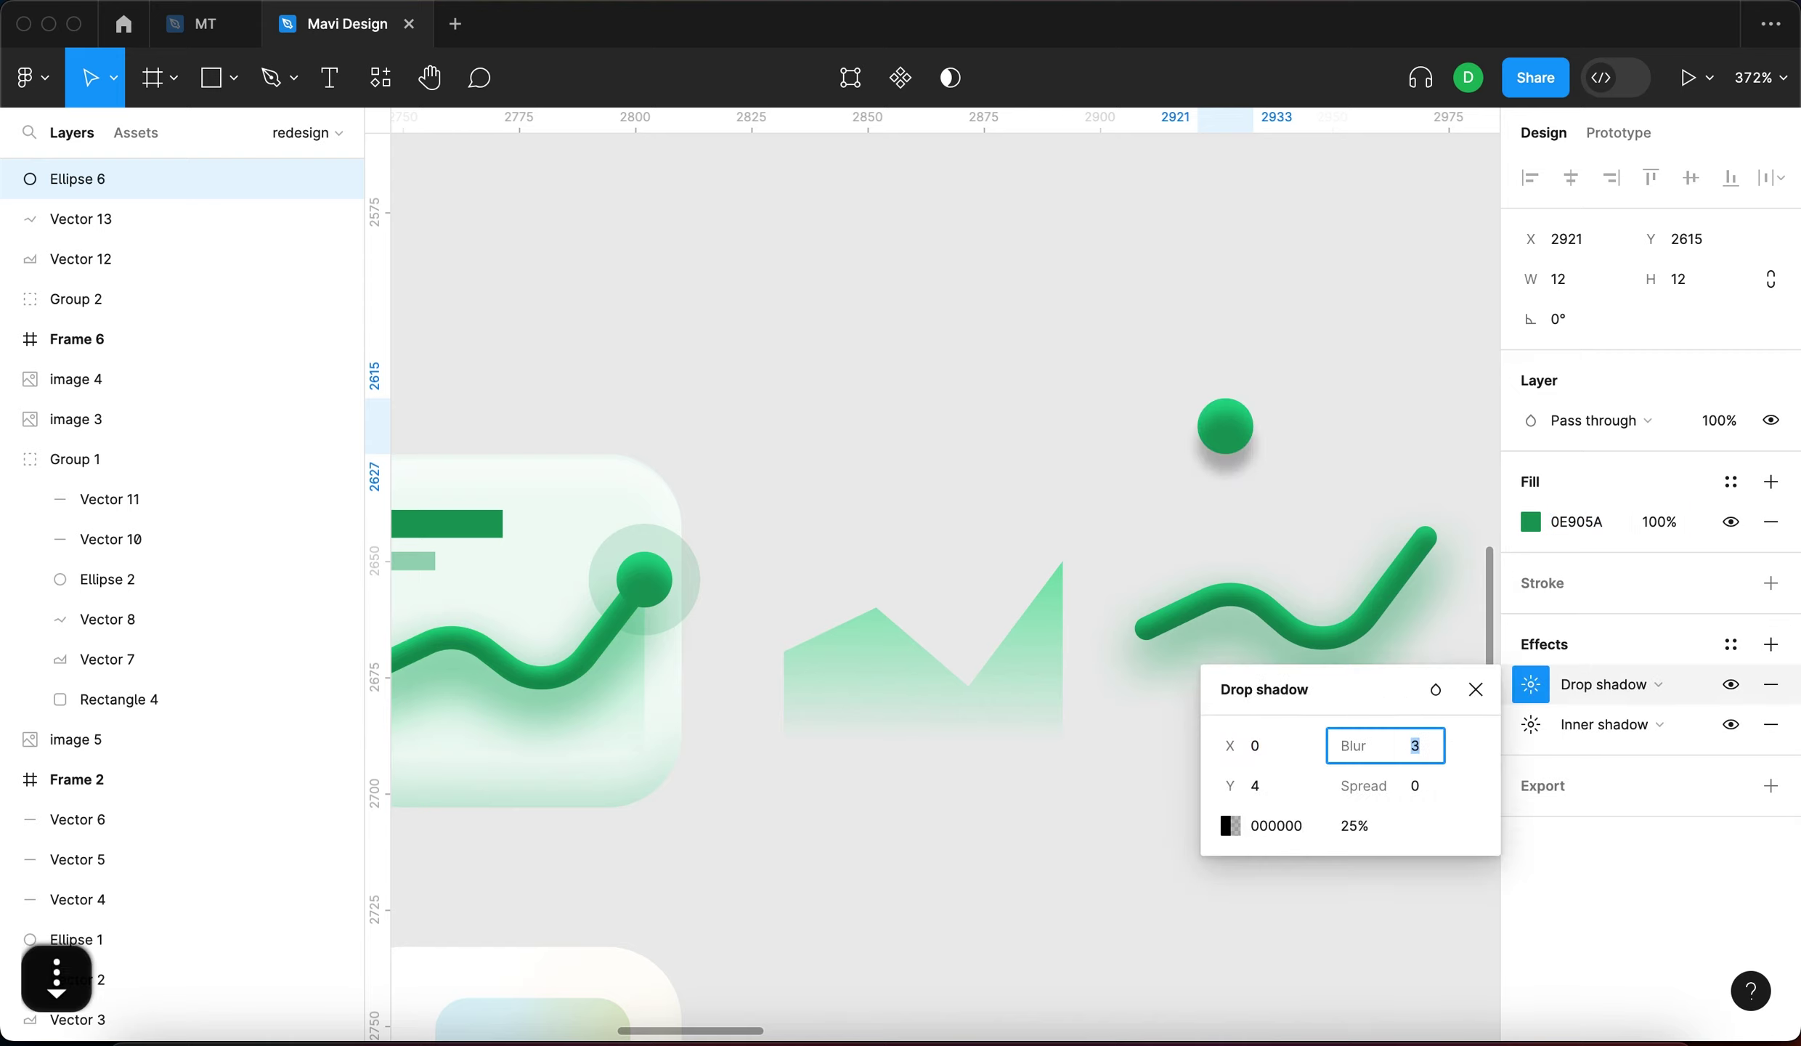
# Set the new circle's drop shadow spread to 7 and its Y offset to 0
pyautogui.click(1420, 786)
pyautogui.press('Up')
pyautogui.press('Up')
pyautogui.press('Up')
pyautogui.press('Up')
pyautogui.press('Up')
pyautogui.press('Up')
pyautogui.press('Up')
pyautogui.press('Up')
pyautogui.press('Down')
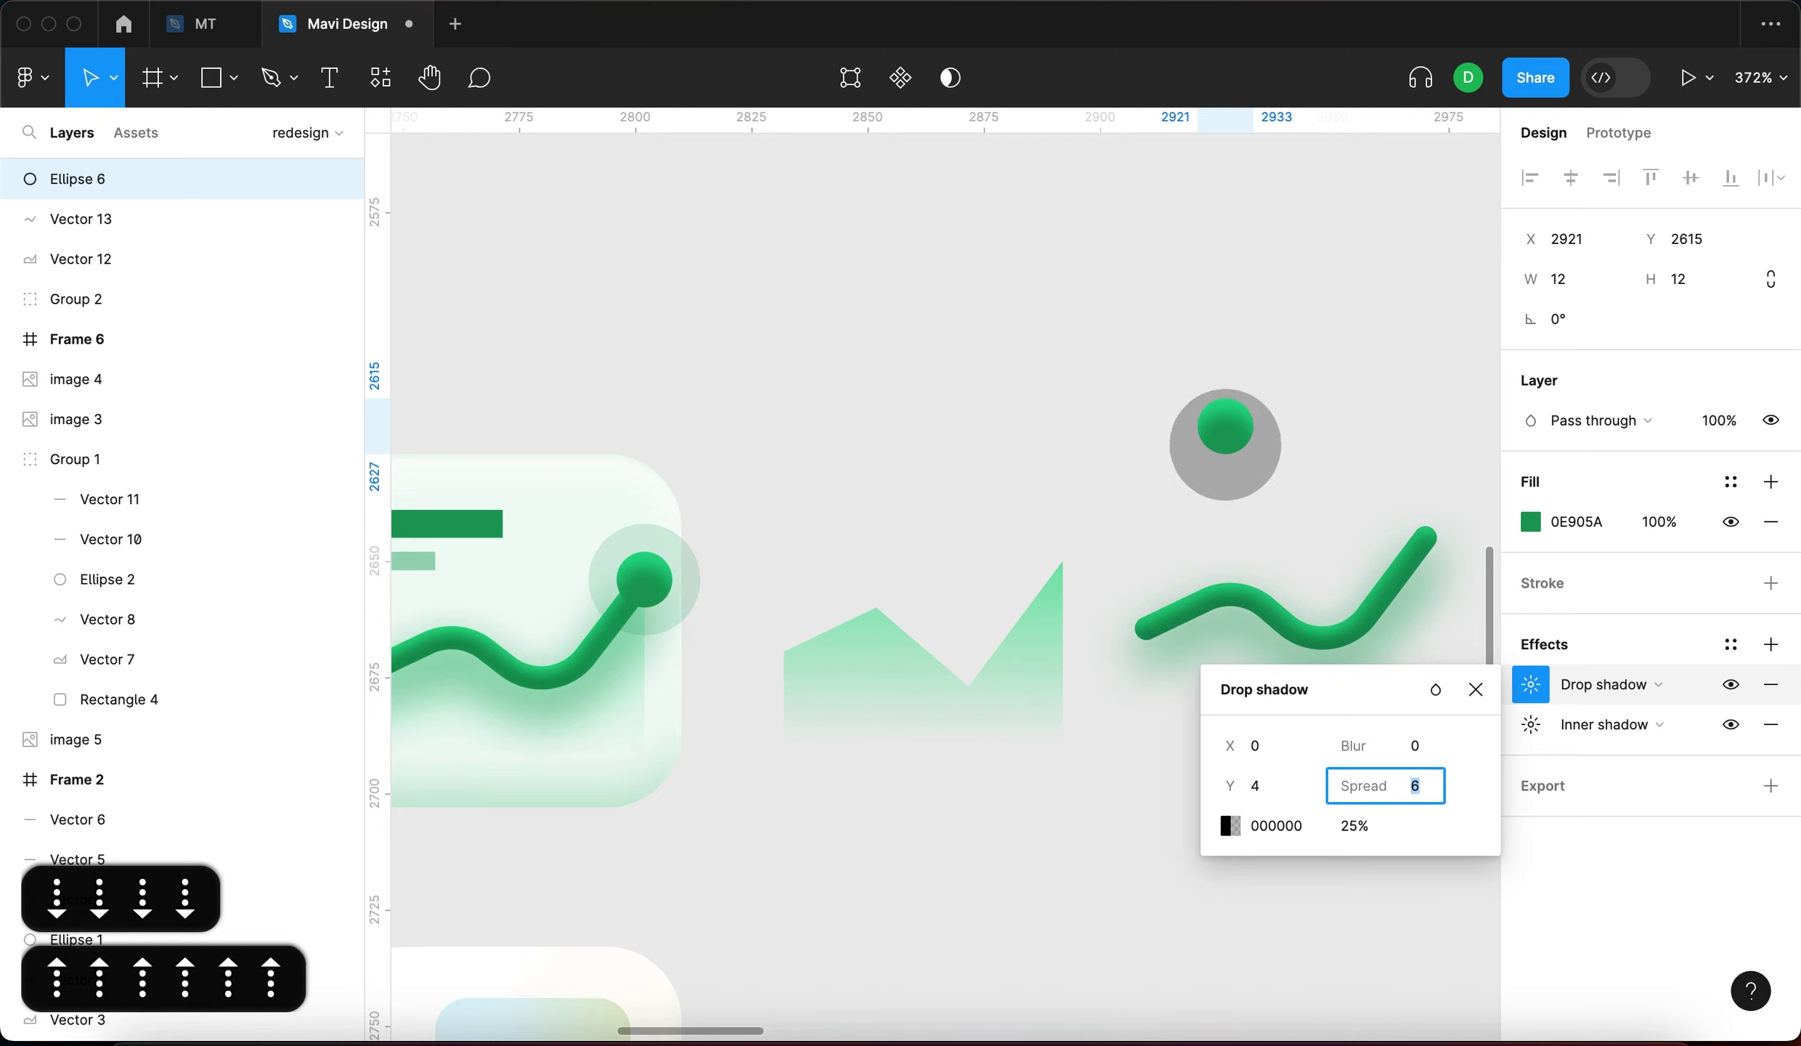
pyautogui.click(1259, 788)
pyautogui.press('Up')
pyautogui.press('Down')
pyautogui.press('Down')
pyautogui.press('Down')
pyautogui.press('Down')
pyautogui.press('Down')
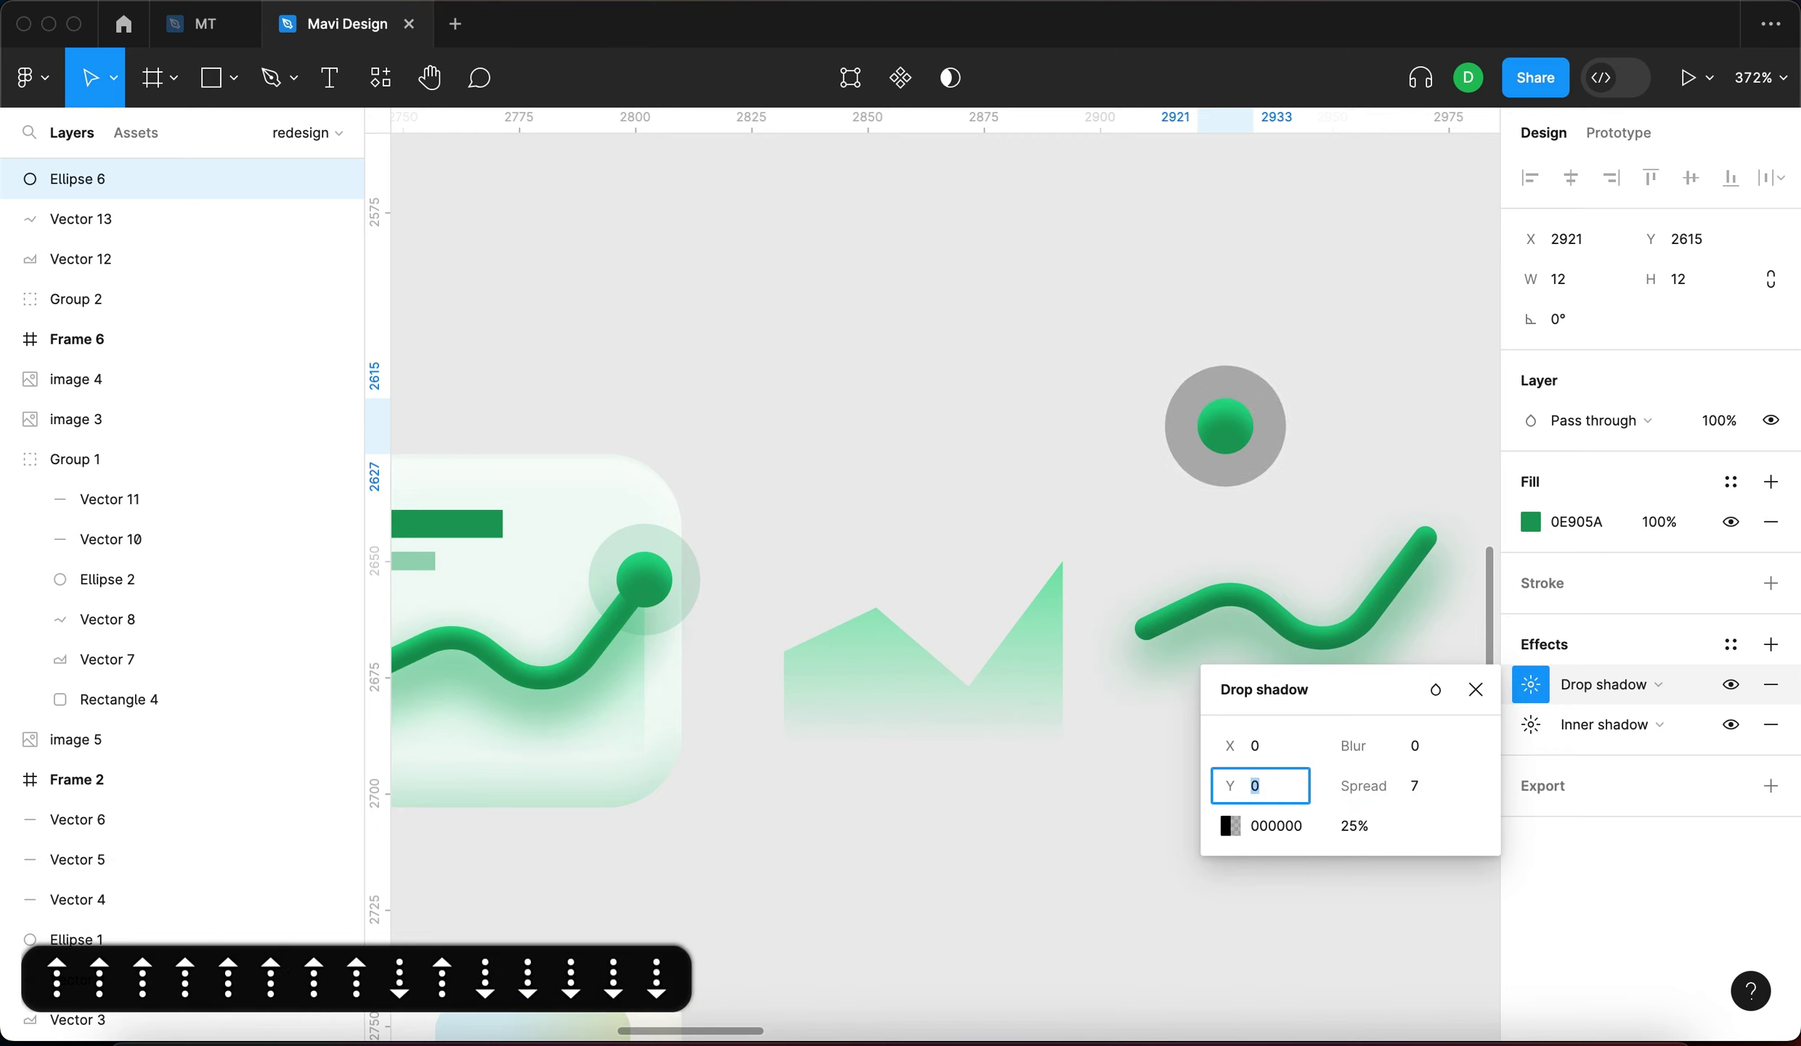
# Recheck the reference dot's drop shadow and set the new circle's drop shadow spread to 6
pyautogui.doubleClick(644, 583)
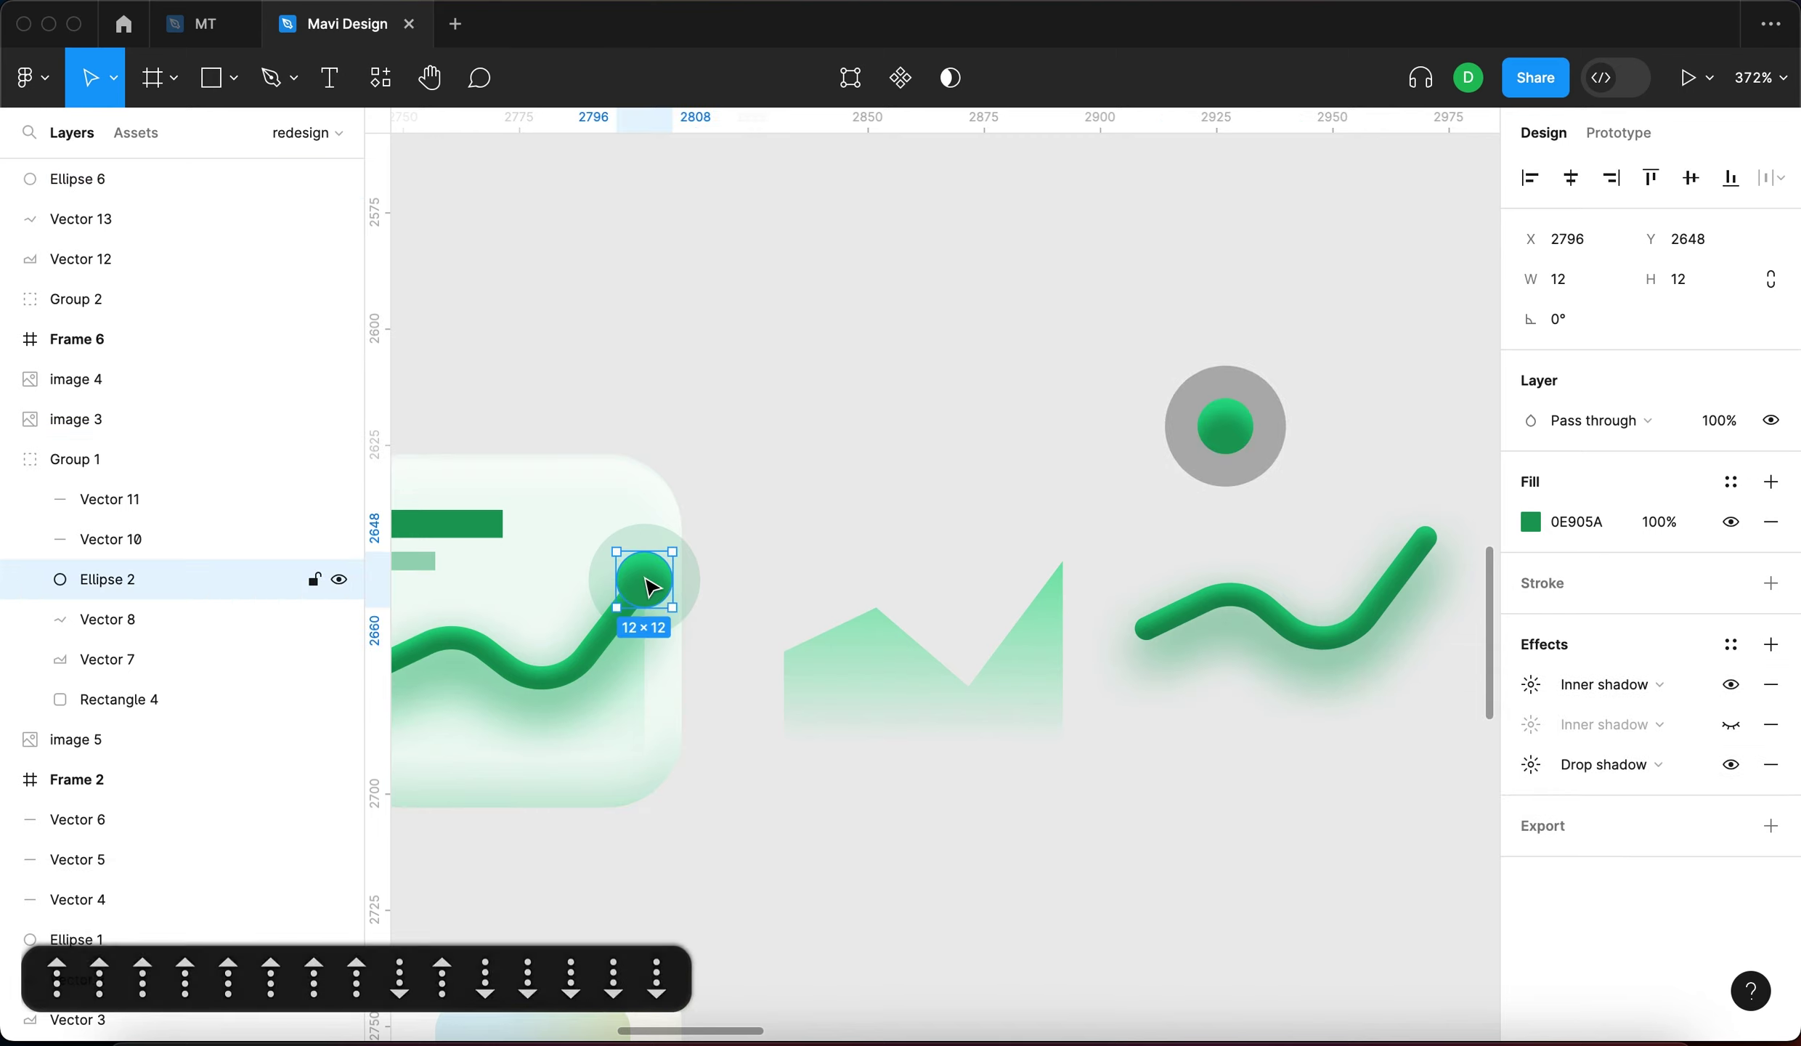
pyautogui.click(1529, 764)
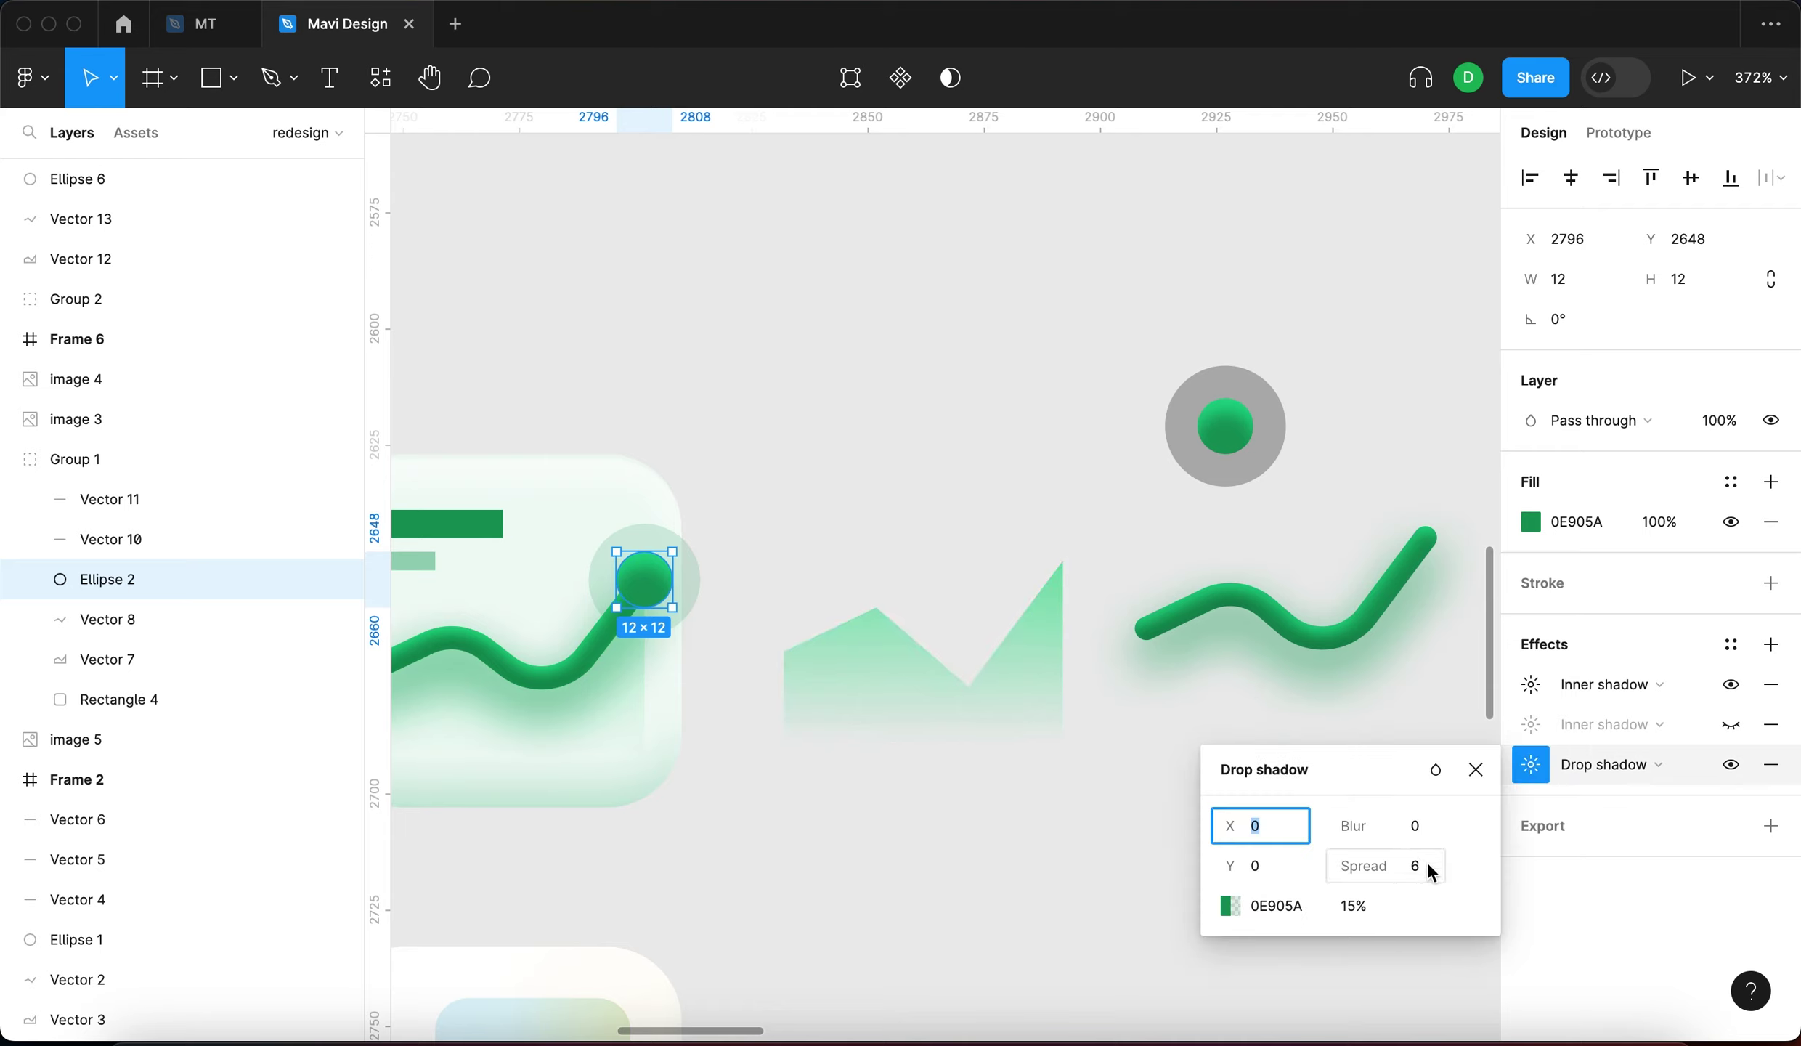
pyautogui.click(1235, 440)
pyautogui.click(1531, 684)
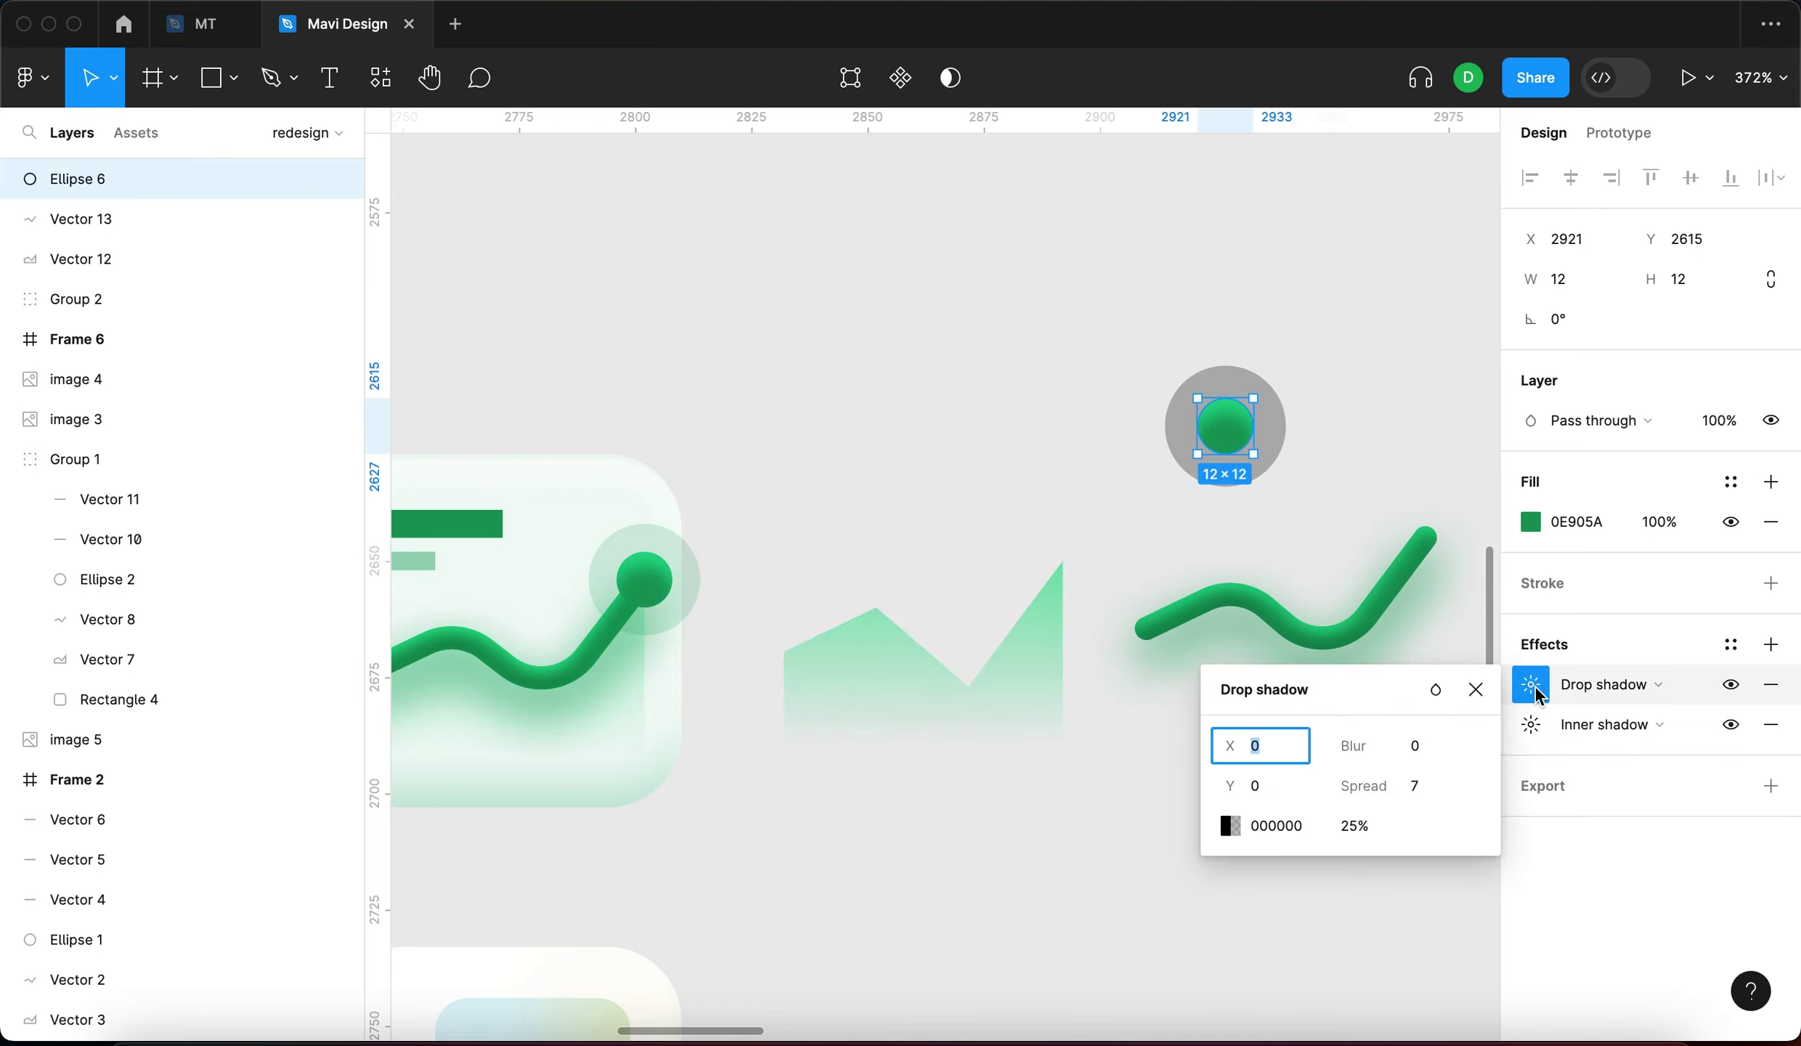
pyautogui.click(1413, 786)
pyautogui.write('6')
# Paste 0E905A as the new circle's drop shadow colour and set its opacity to 15%
pyautogui.click(1279, 826)
pyautogui.press('super+v')
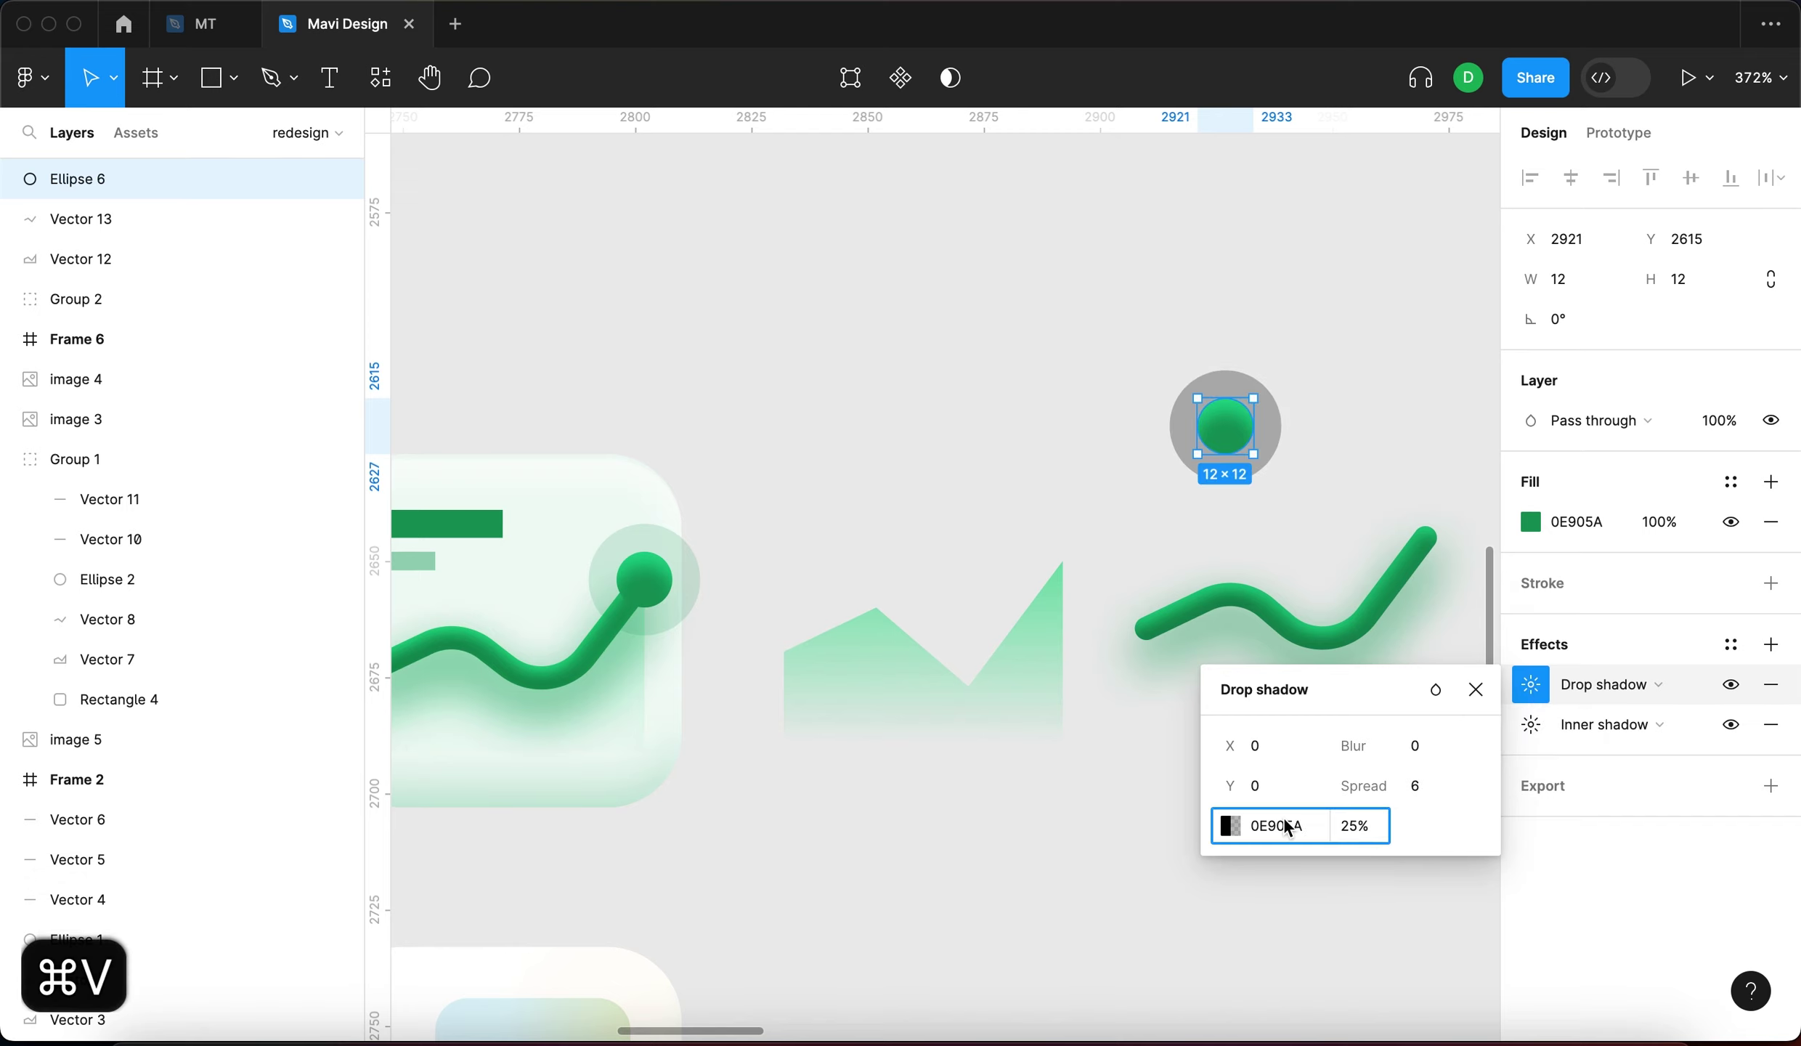
pyautogui.click(1352, 828)
pyautogui.press('Down')
pyautogui.press('Down')
pyautogui.press('Down')
pyautogui.press('Down')
pyautogui.press('Down')
pyautogui.press('Down')
pyautogui.press('Down')
pyautogui.press('Down')
pyautogui.press('Down')
pyautogui.press('Down')
pyautogui.press('Return')
pyautogui.click(1061, 414)
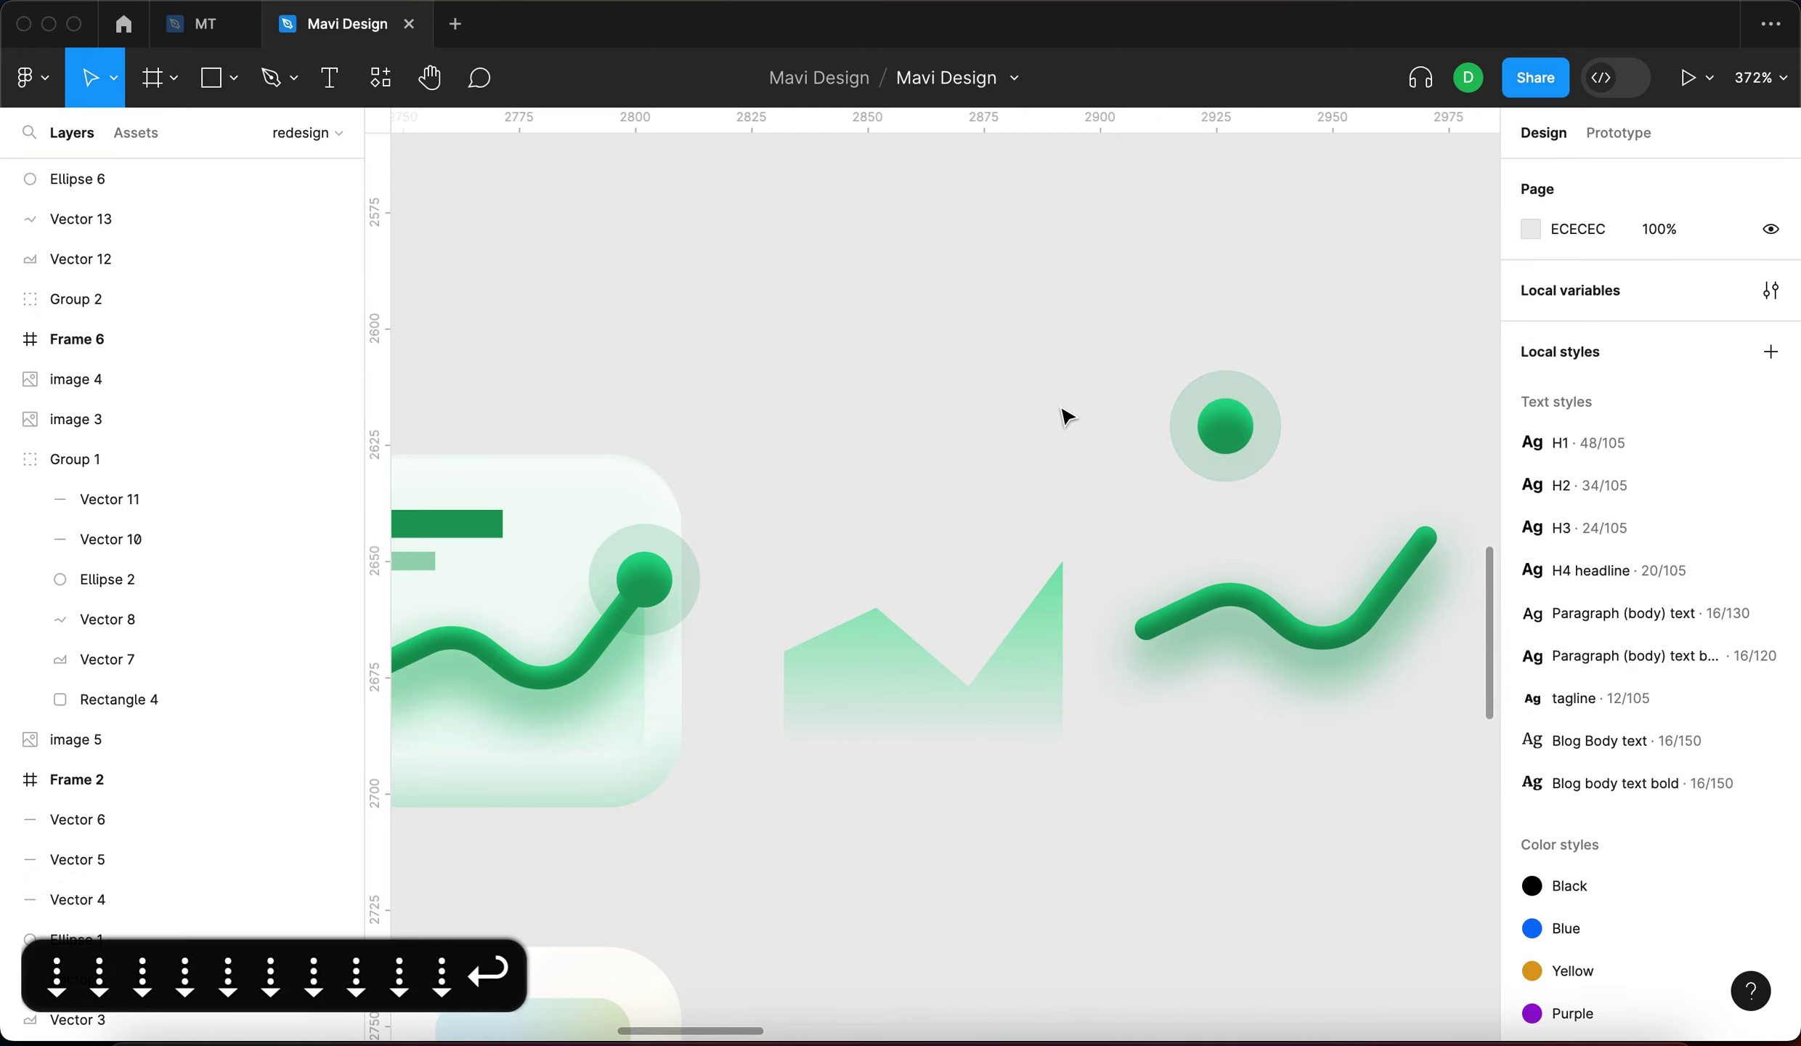
# Move the new circle onto the upper end of the new trend line, at X 2963, Y 2639
pyautogui.moveTo(1061, 414); pyautogui.dragTo(851, 352)
pyautogui.moveTo(1021, 379); pyautogui.dragTo(1254, 490)
pyautogui.scroll(-5, 1330, 523)
pyautogui.press('Left')
pyautogui.press('Left')
pyautogui.press('Left')
pyautogui.press('Left')
pyautogui.press('Left')
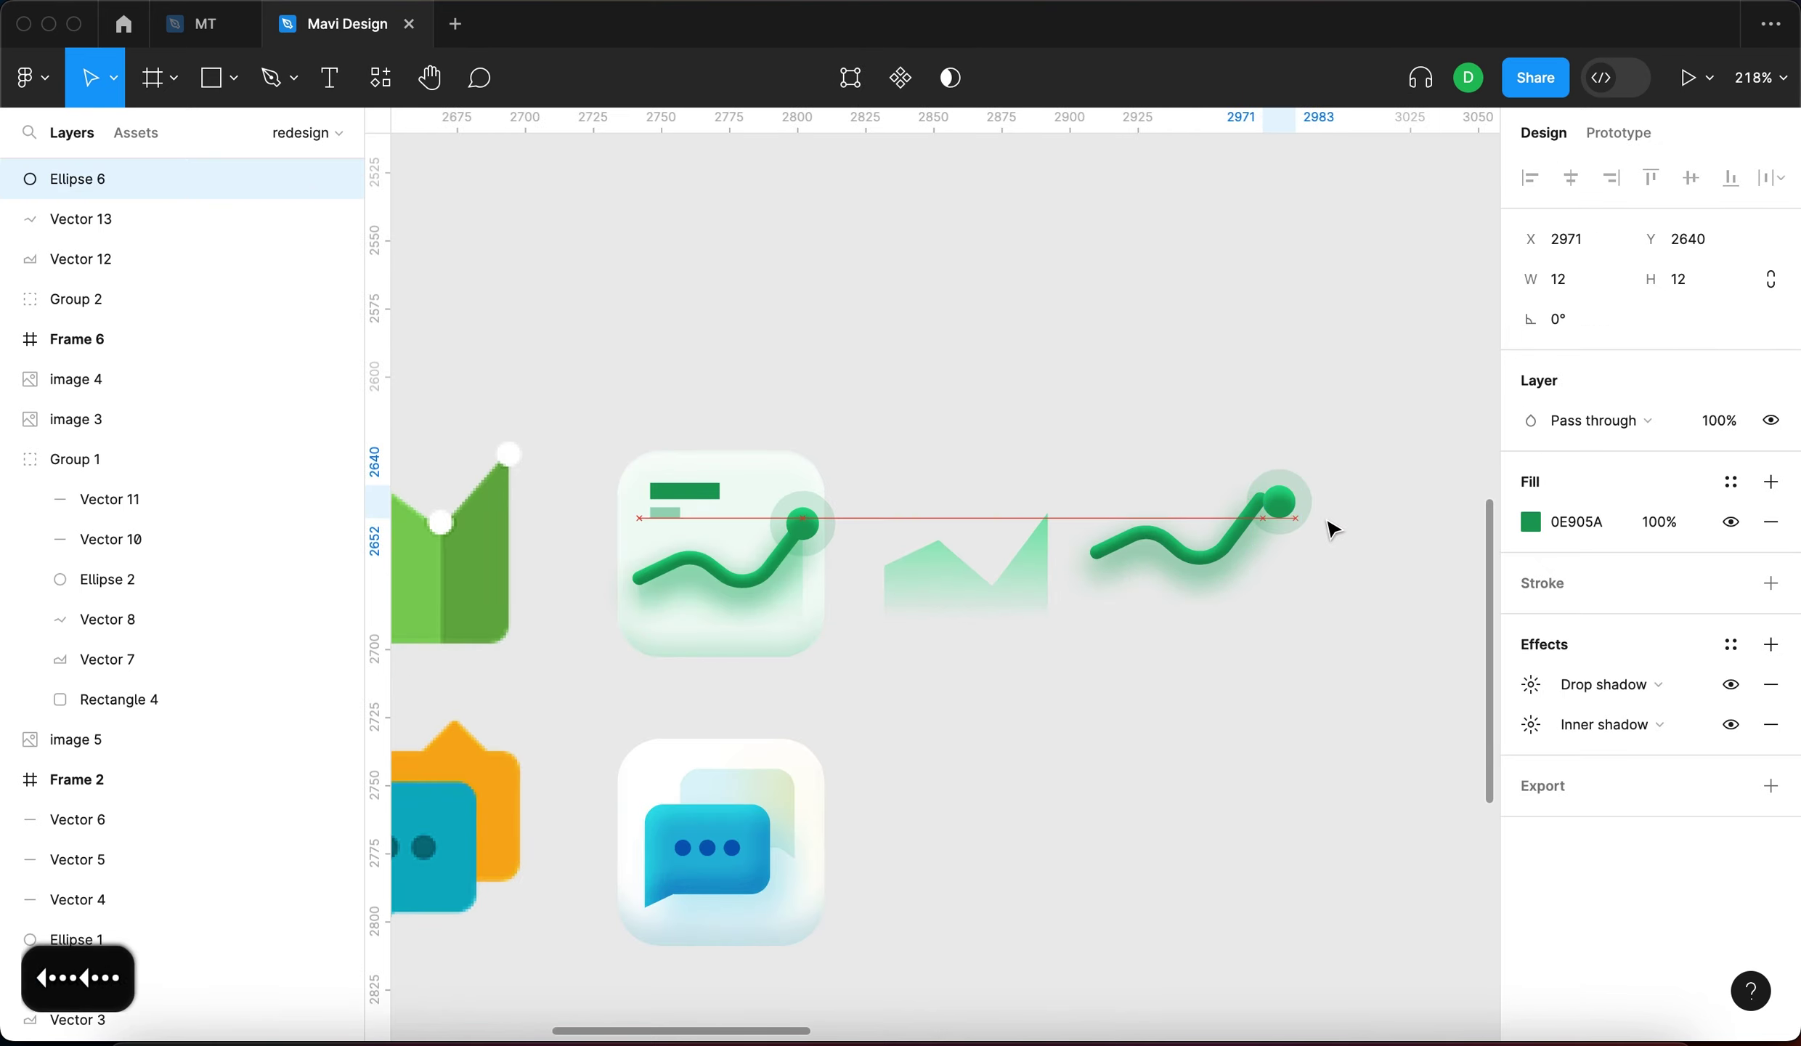
pyautogui.press('Left')
pyautogui.press('Left')
pyautogui.press('Up')
pyautogui.press('Left')
pyautogui.press('Left')
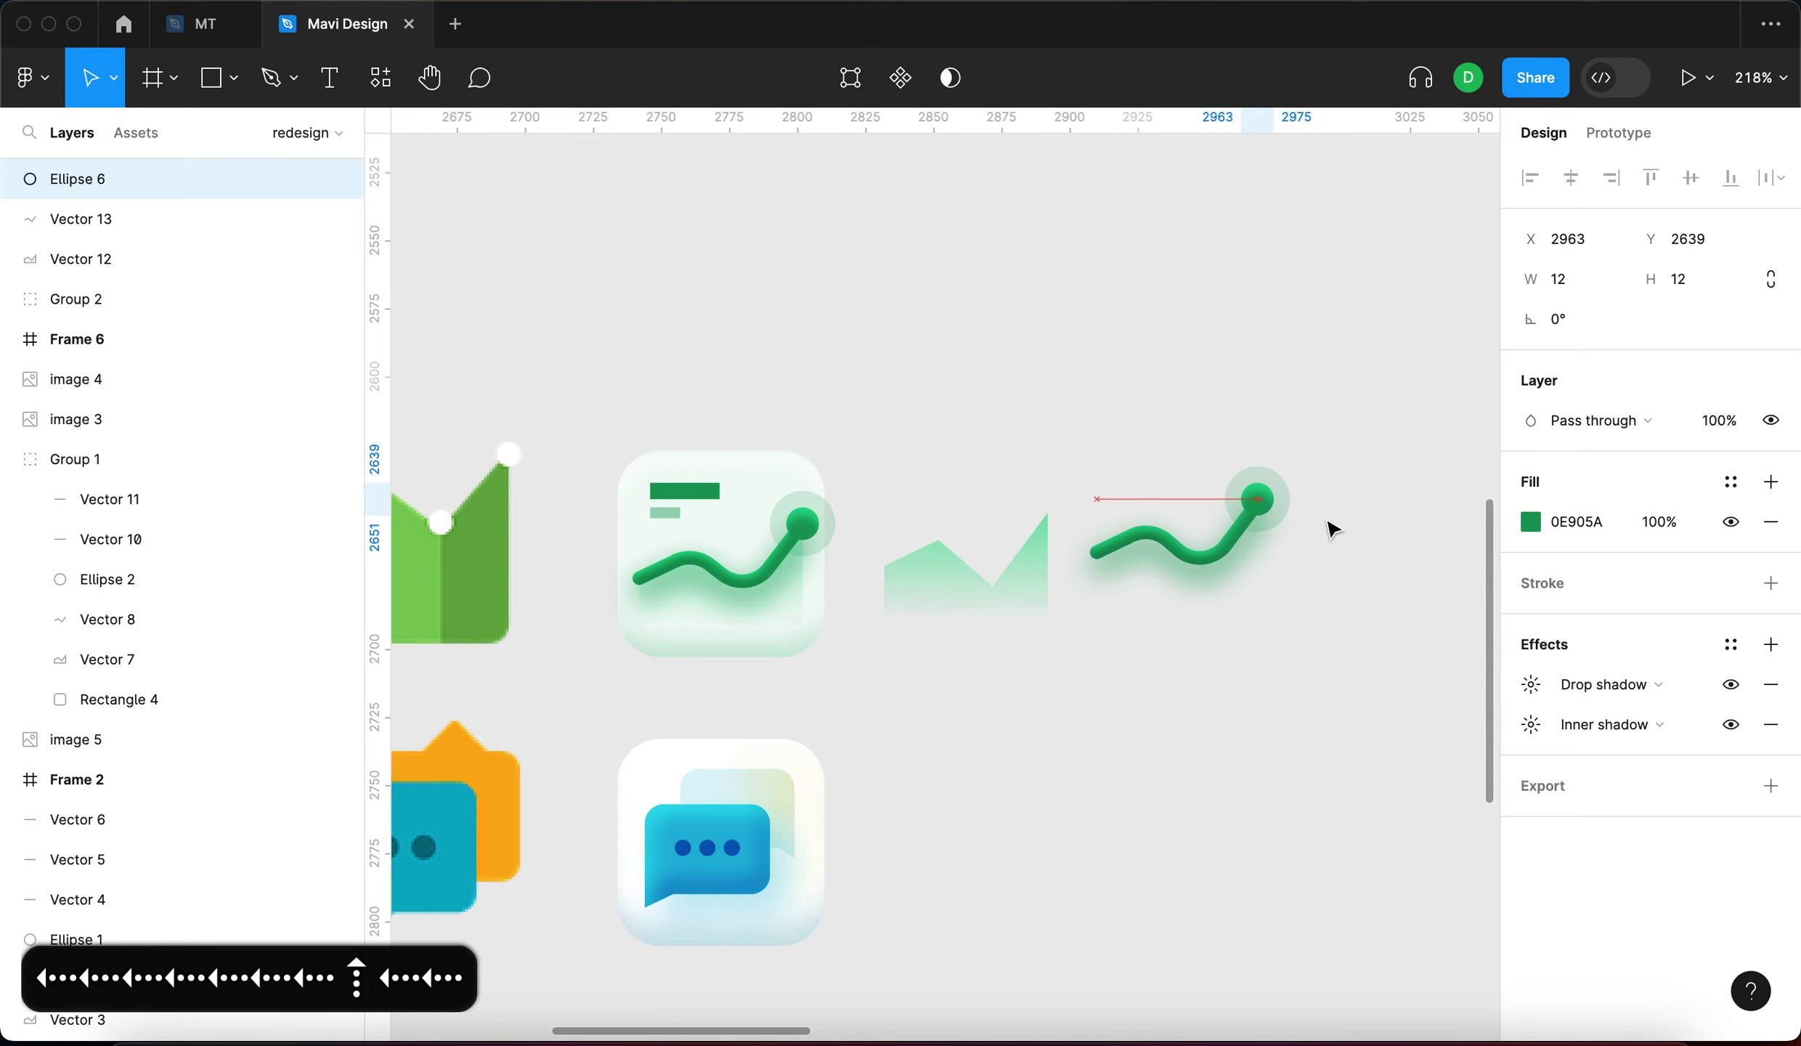
pyautogui.click(1300, 730)
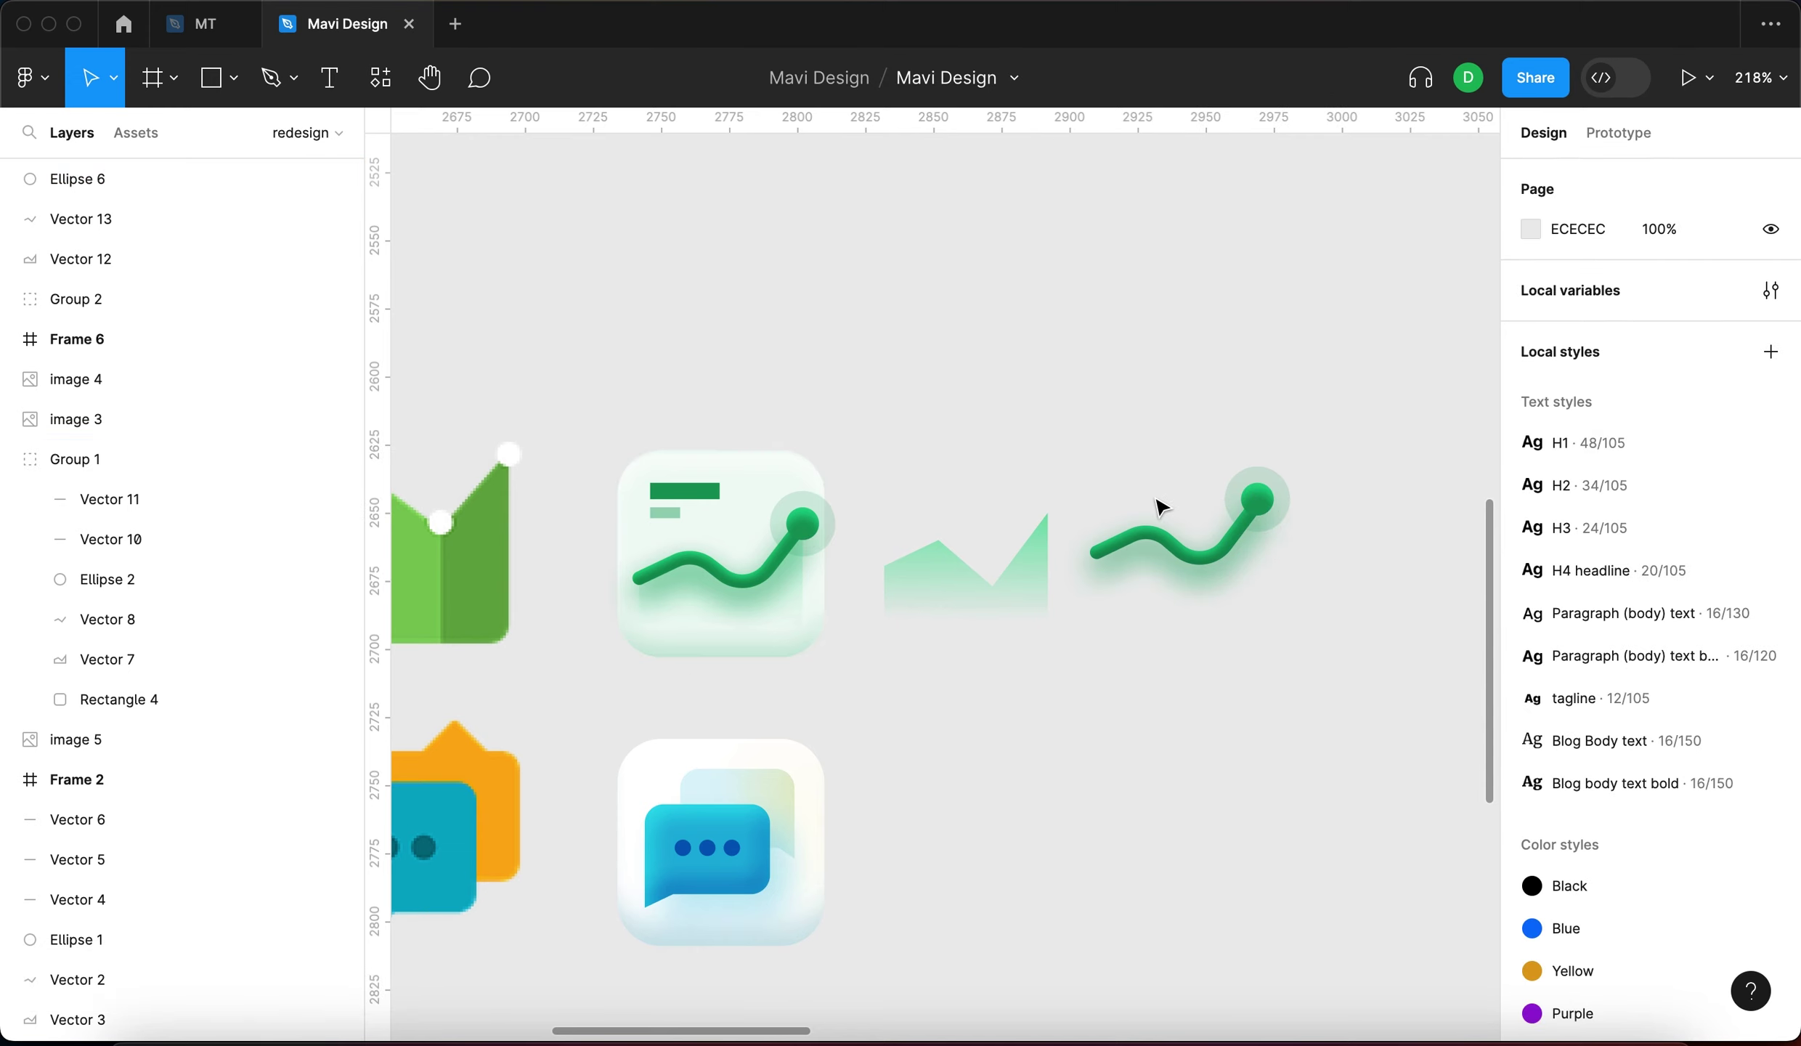
# Round the middle peak and valley points of the green gradient area shape with a corner radius
pyautogui.hscroll(-3, 1124, 756)
pyautogui.click(1098, 512)
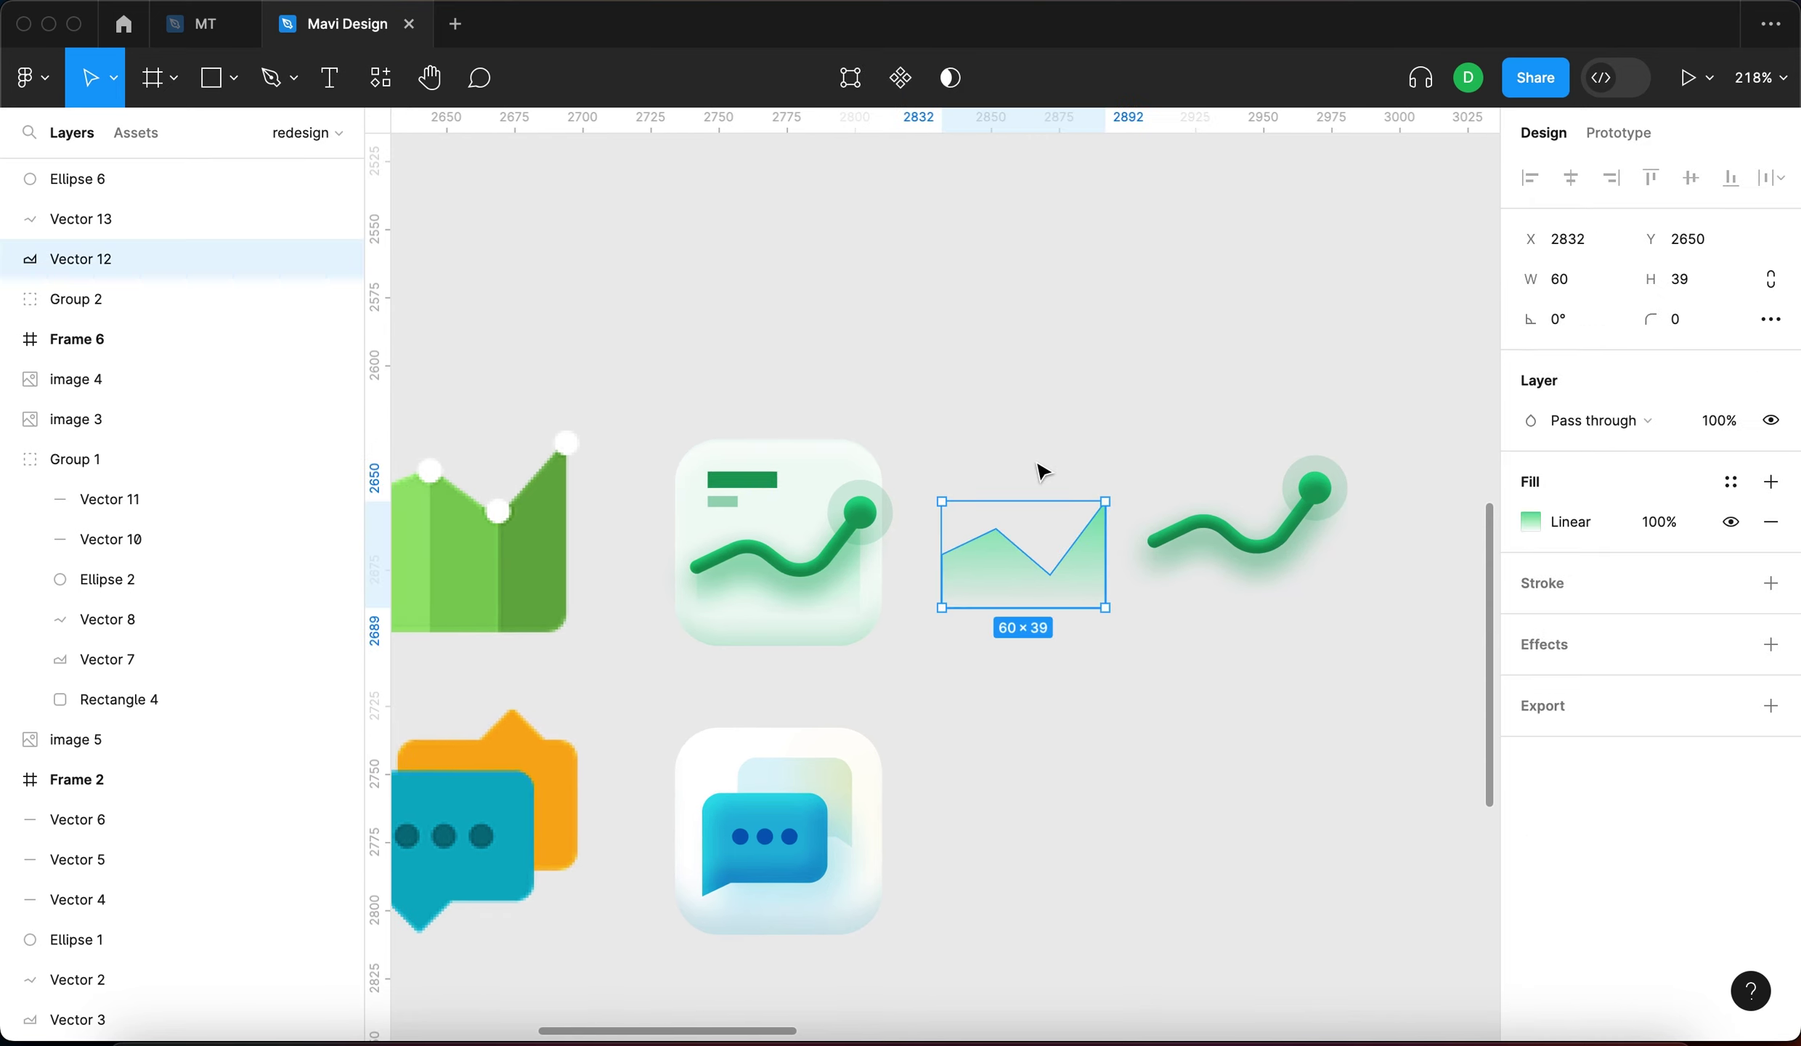
pyautogui.press('Return')
pyautogui.moveTo(970, 460); pyautogui.dragTo(1065, 598)
pyautogui.click(1576, 360)
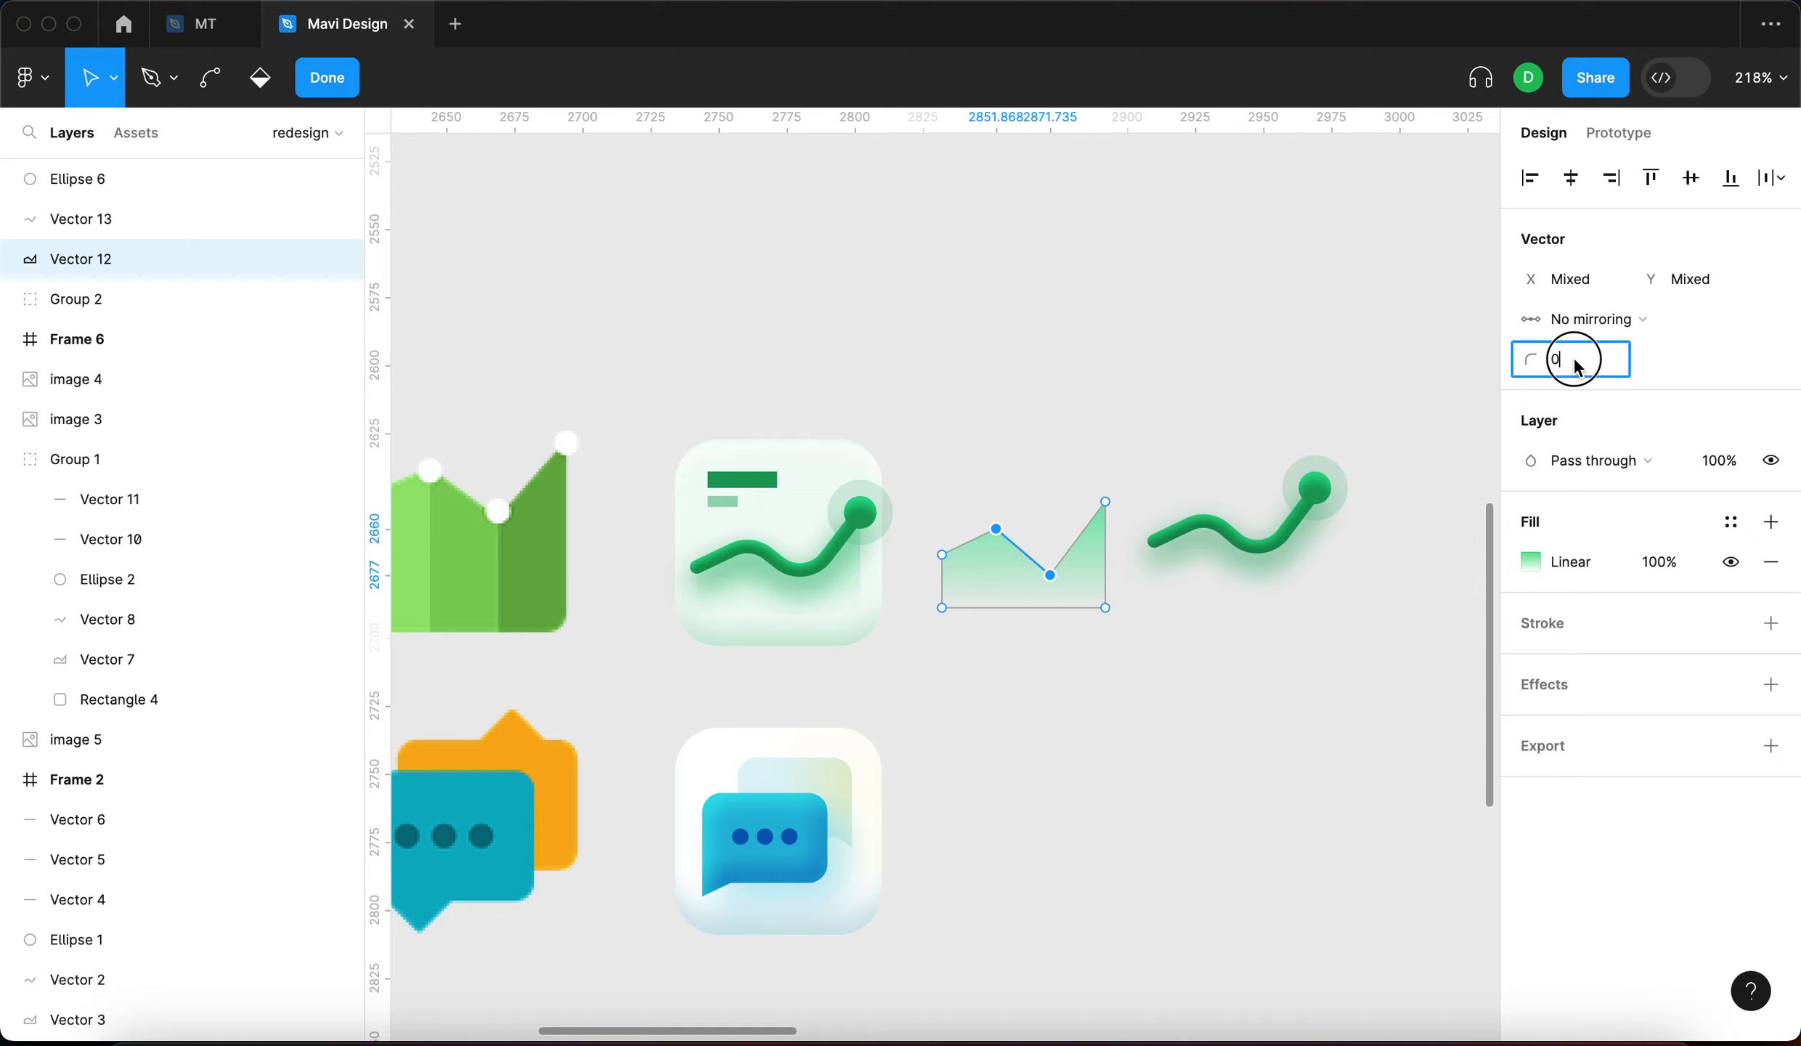
pyautogui.hotkey('shift', 'Up')
pyautogui.press('Up')
pyautogui.press('Up')
pyautogui.press('Return')
pyautogui.press('Return')
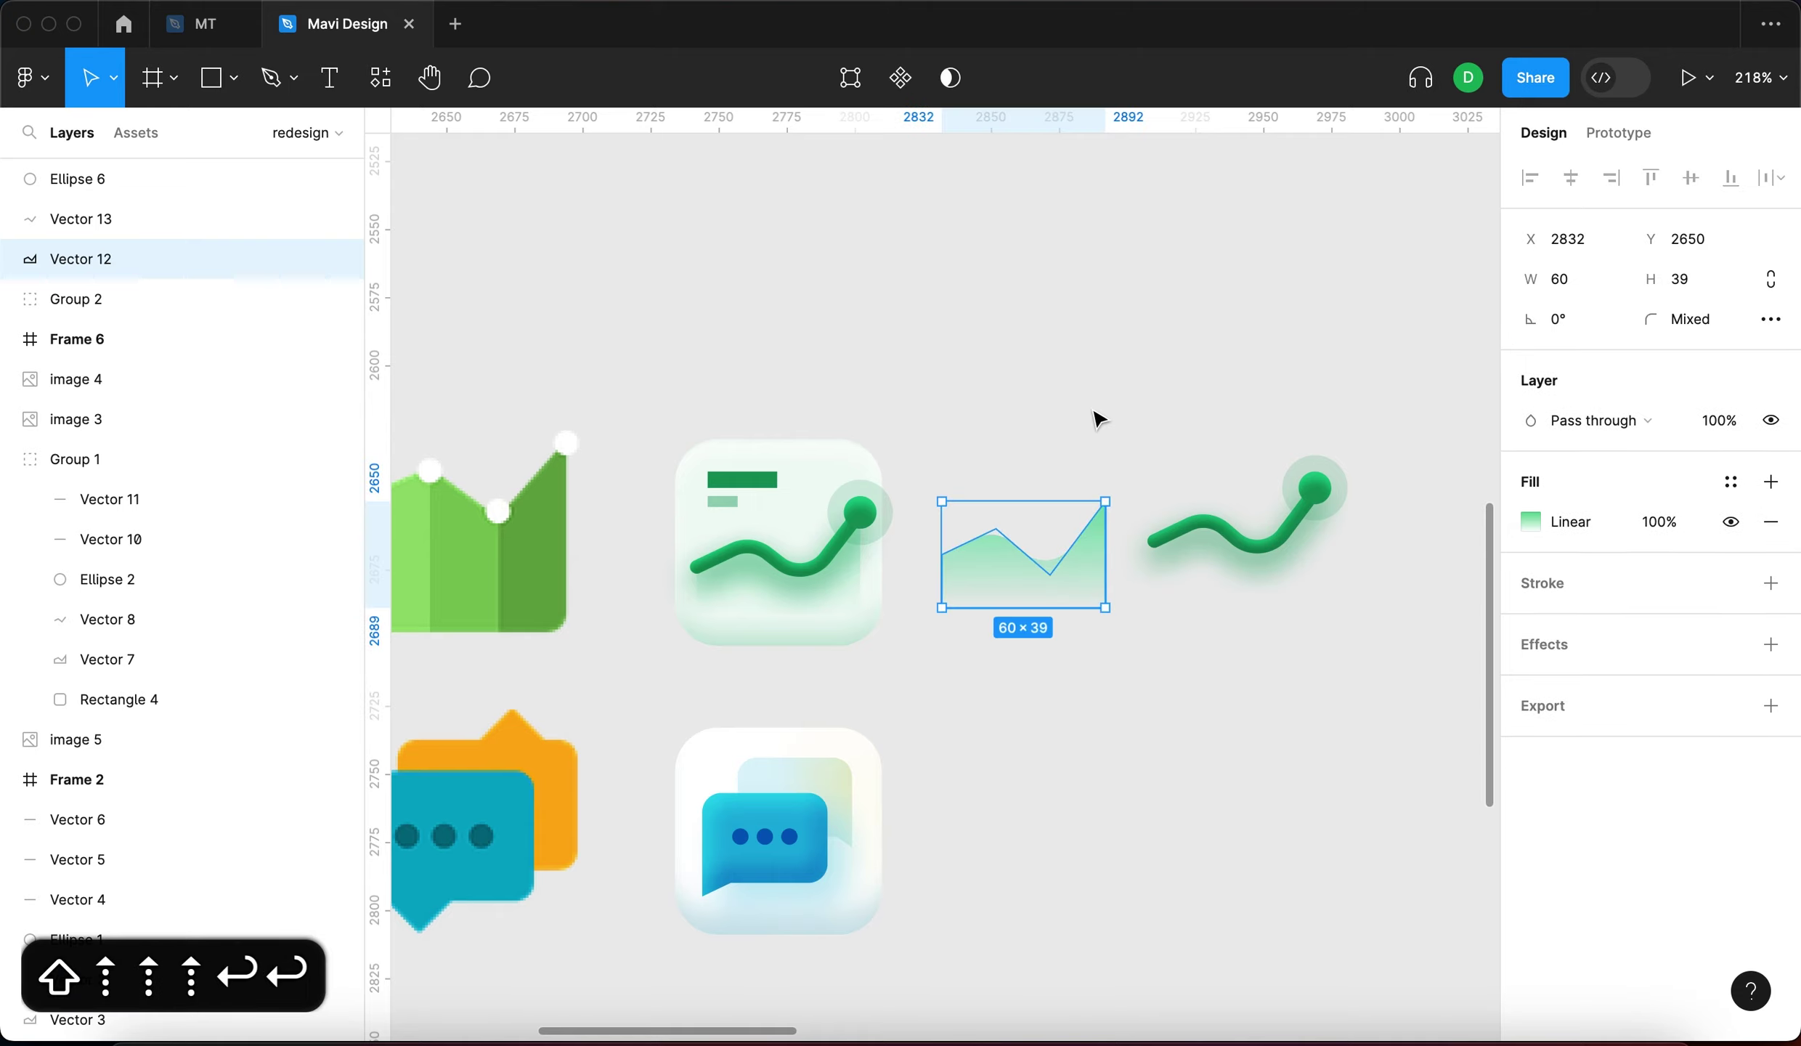
pyautogui.click(1093, 415)
# Move the gradient area shape beneath the new trend line, at X 2910, Y 2646
pyautogui.click(1073, 595)
pyautogui.moveTo(1074, 596); pyautogui.dragTo(1280, 586)
pyautogui.scroll(3, 1279, 585)
pyautogui.scroll(3, 1280, 581)
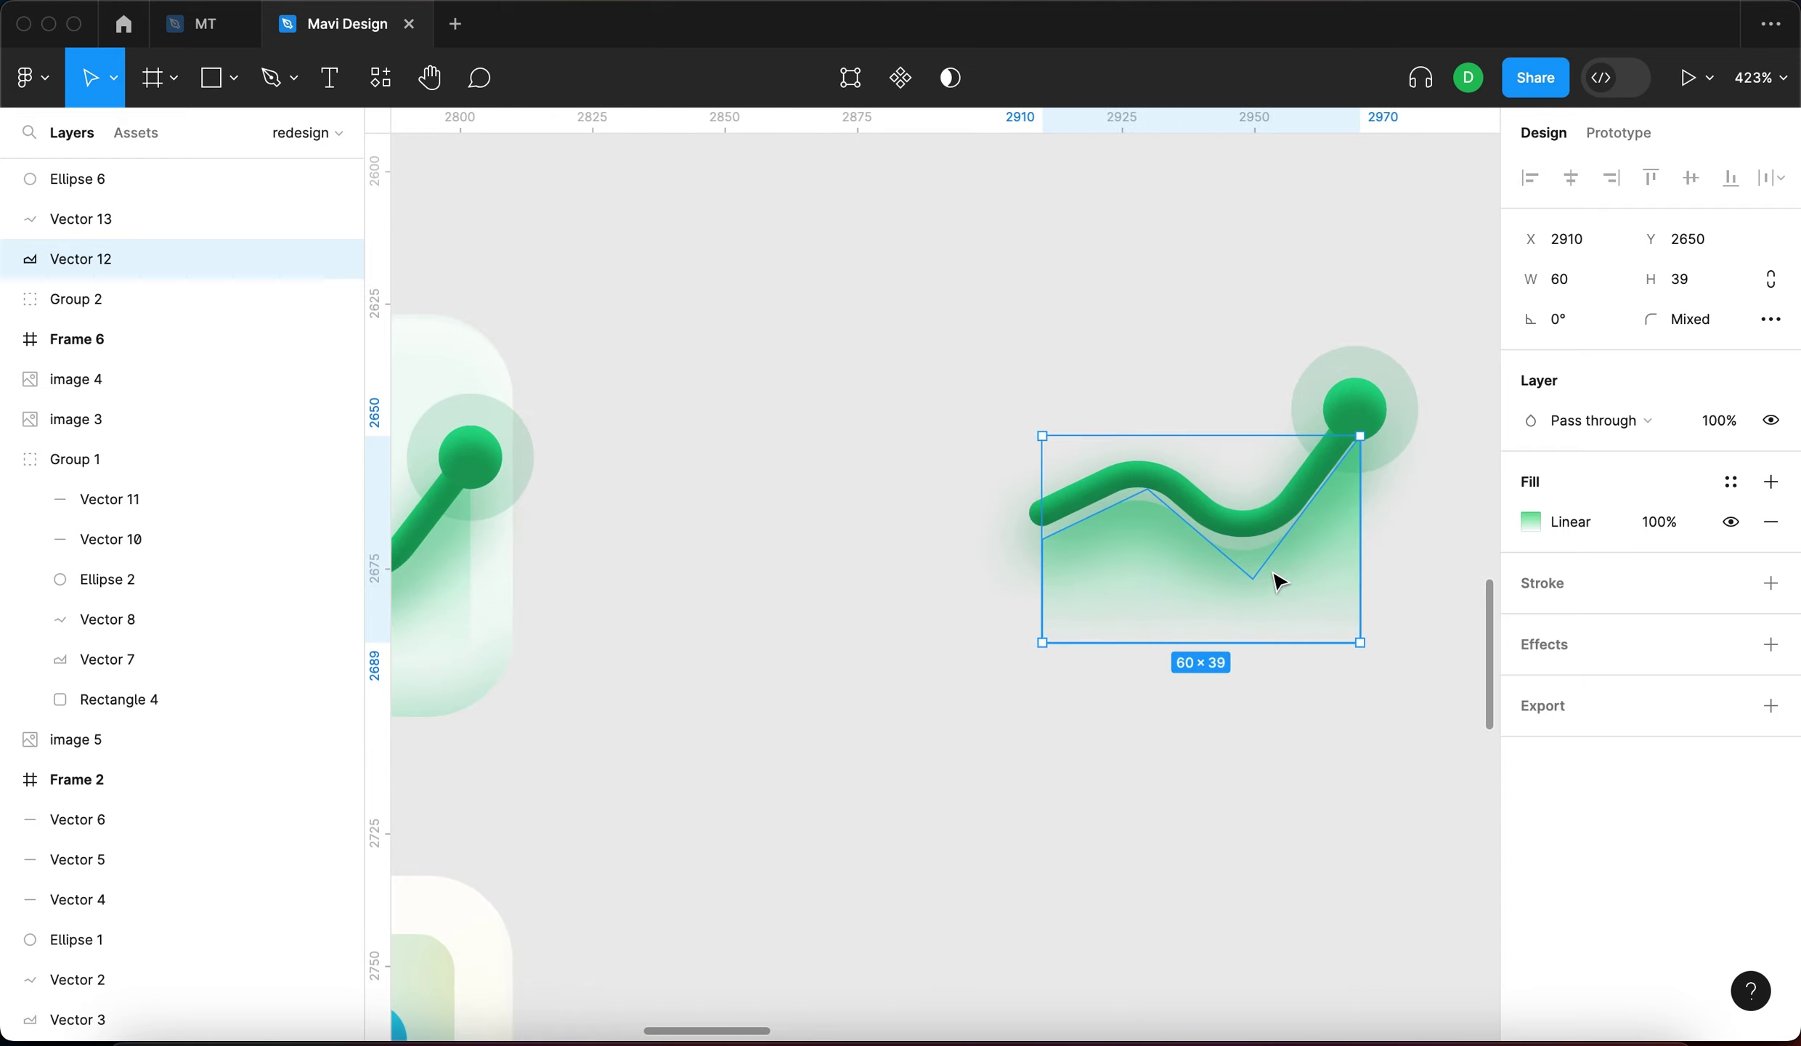
pyautogui.press('Up')
pyautogui.press('Up')
pyautogui.press('Up')
pyautogui.press('Up')
pyautogui.press('Down')
pyautogui.press('Up')
pyautogui.click(913, 407)
pyautogui.scroll(-6, 915, 406)
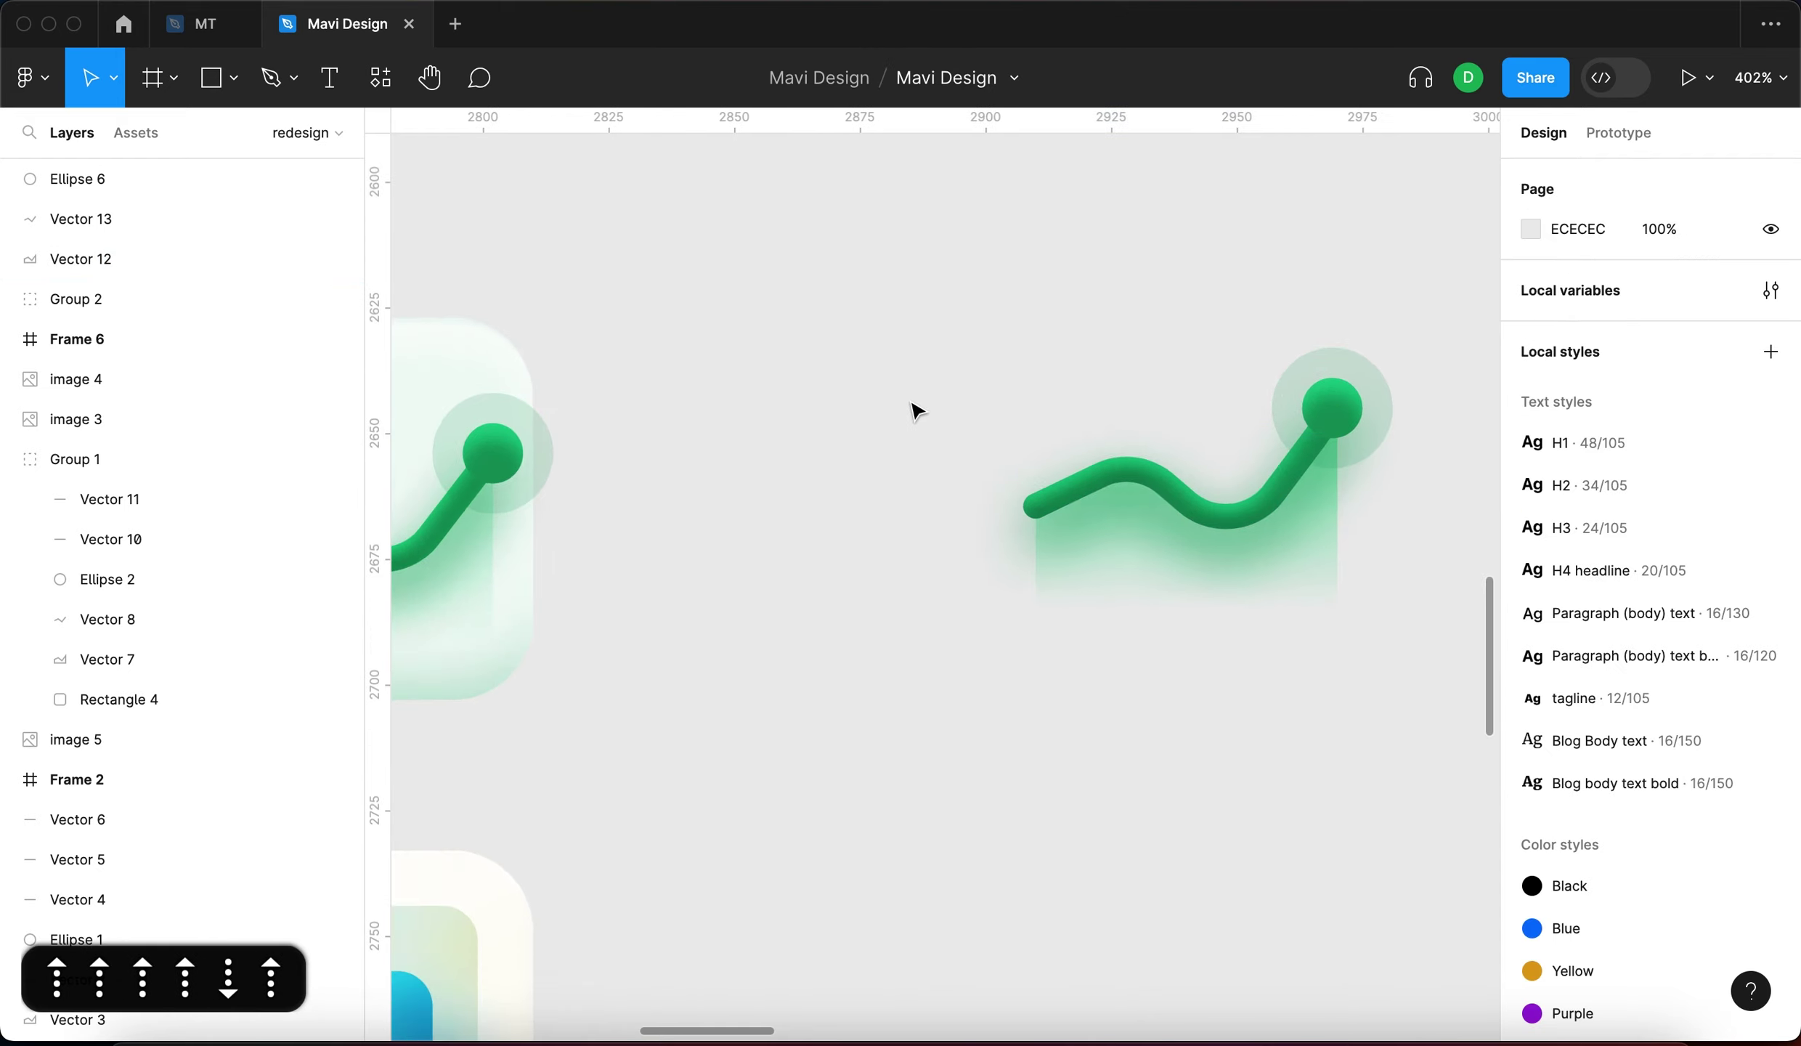
pyautogui.scroll(5, 883, 479)
pyautogui.hscroll(-2, 1215, 503)
# Check the fill of the reference icon's area shape and set the new area shape's fill opacity to 30%
pyautogui.click(1208, 496)
pyautogui.click(1157, 602)
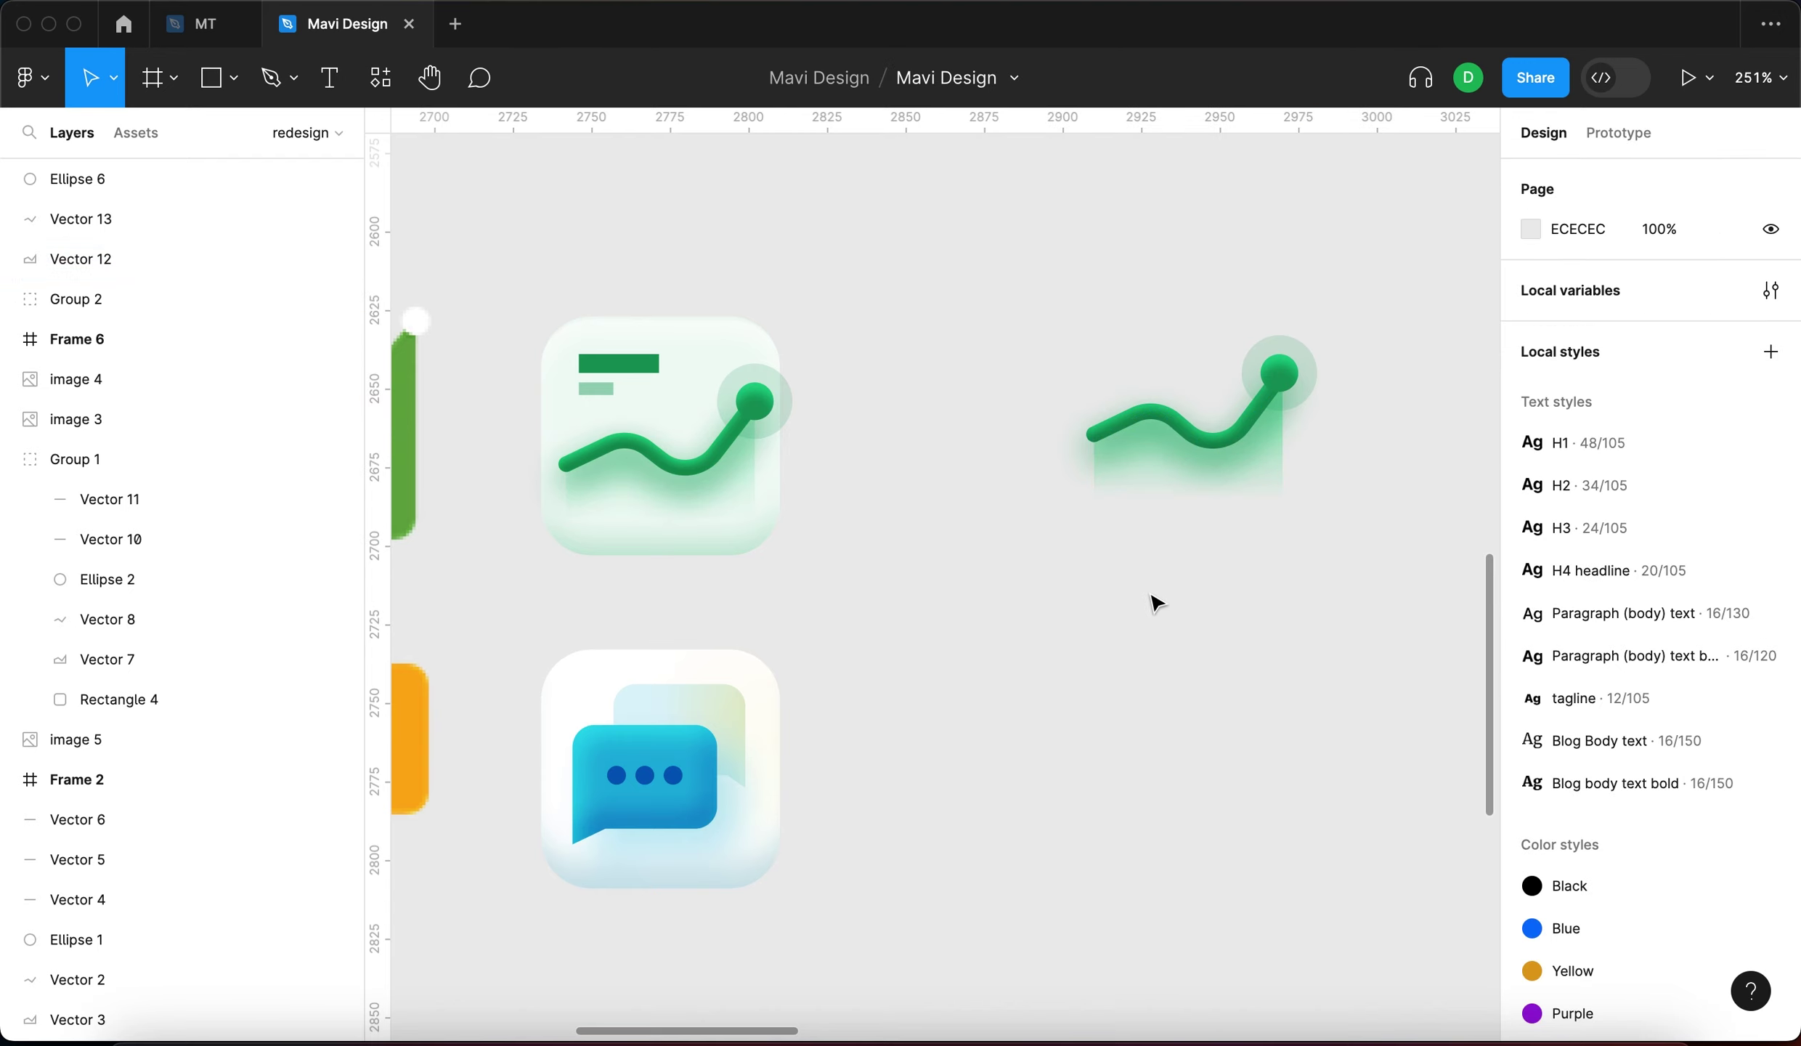
pyautogui.click(1226, 487)
pyautogui.doubleClick(746, 504)
pyautogui.click(1194, 495)
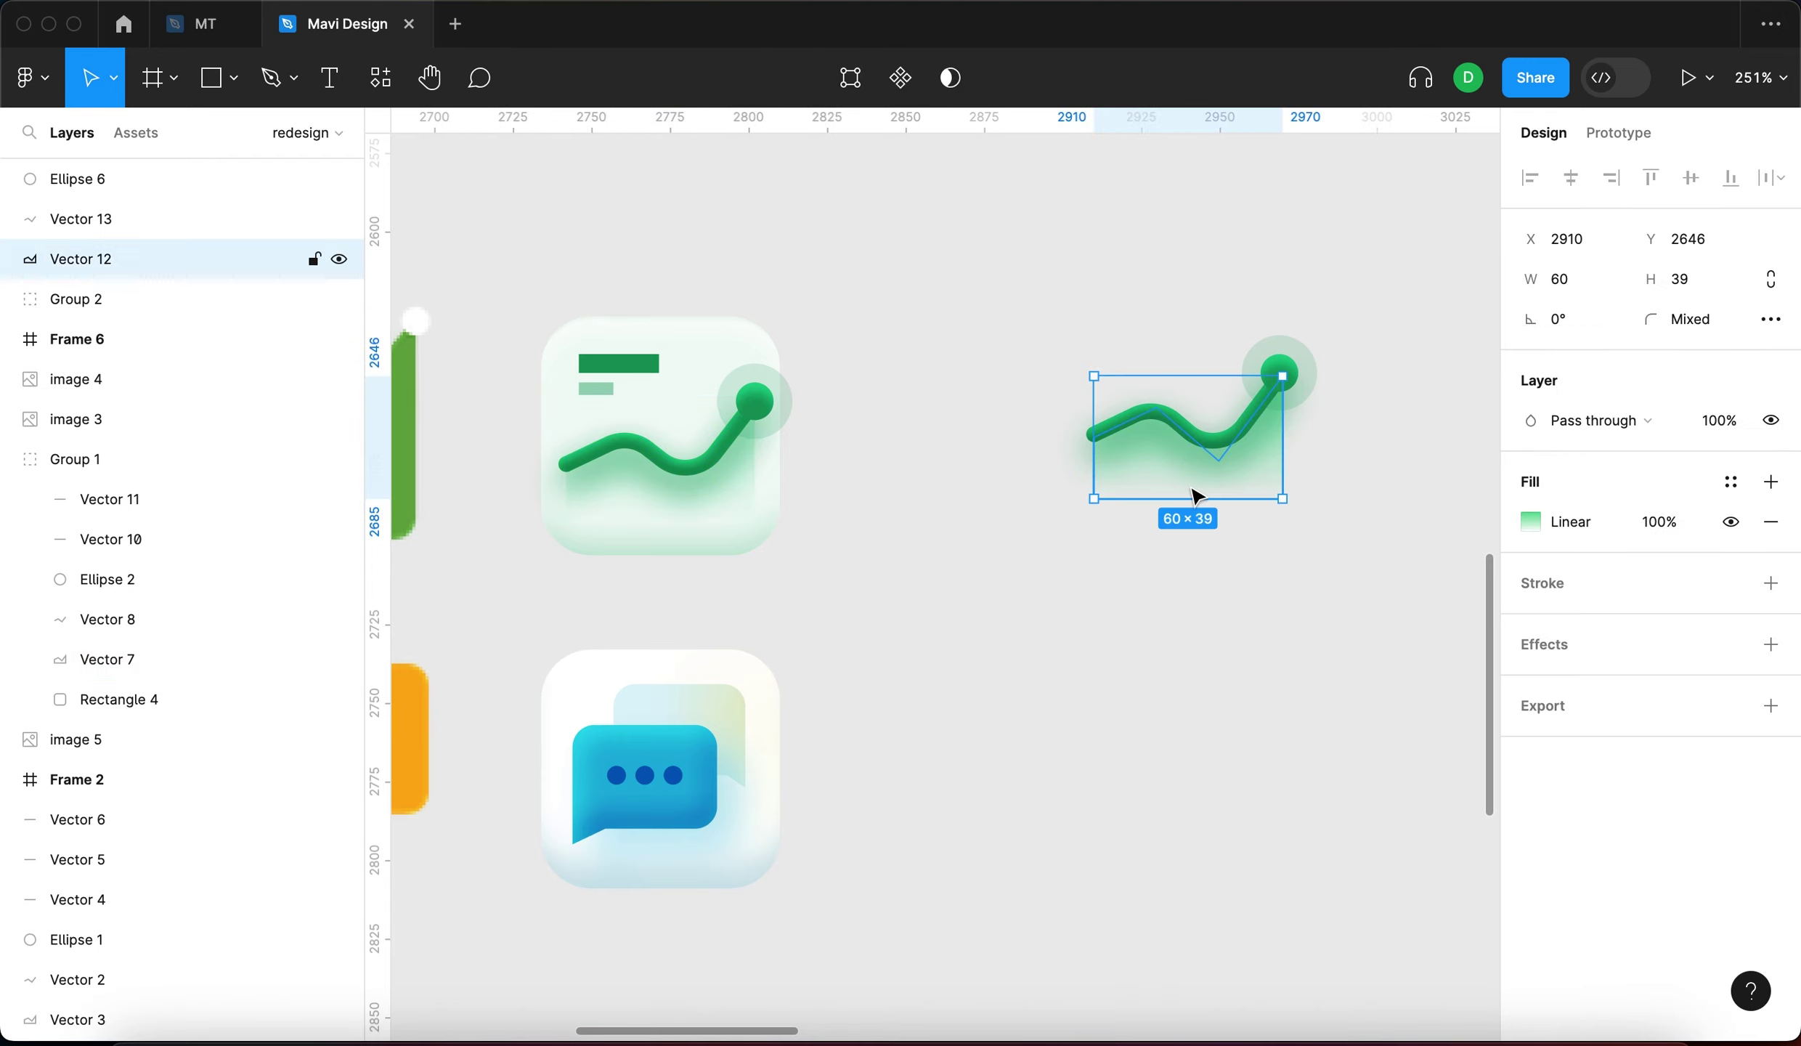
pyautogui.doubleClick(740, 487)
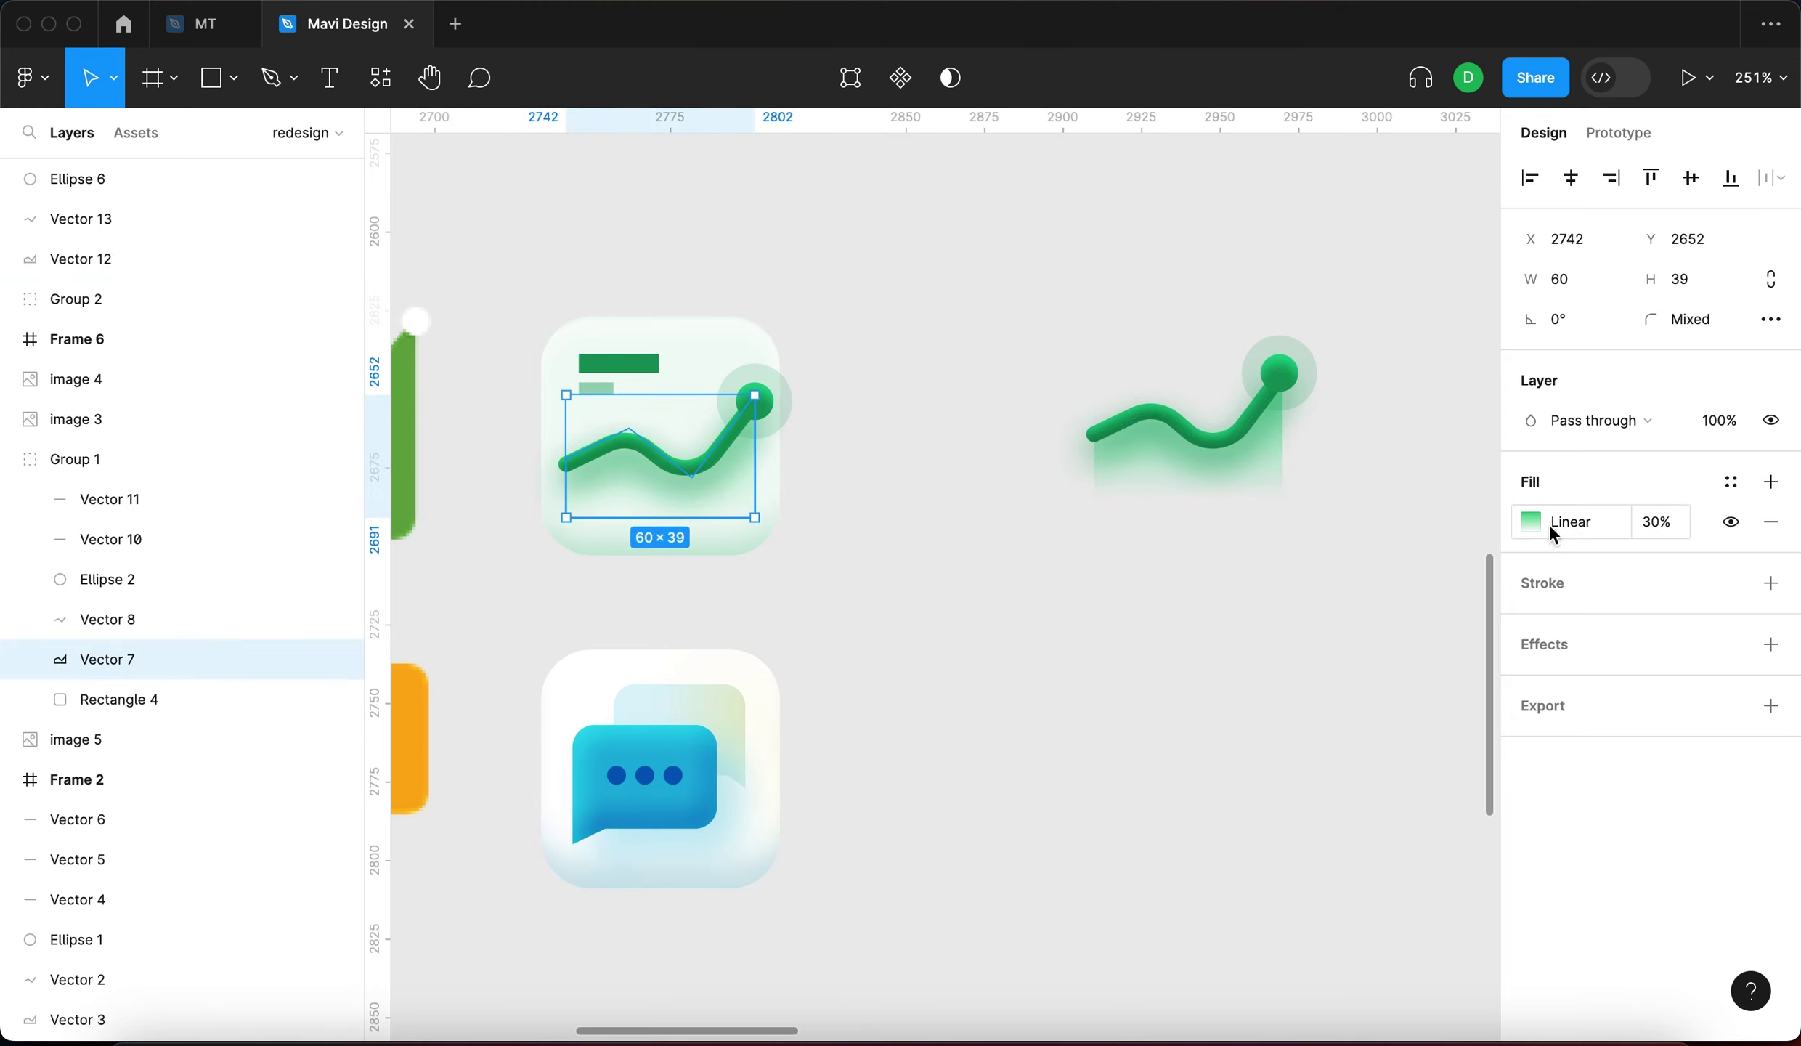
pyautogui.click(1270, 475)
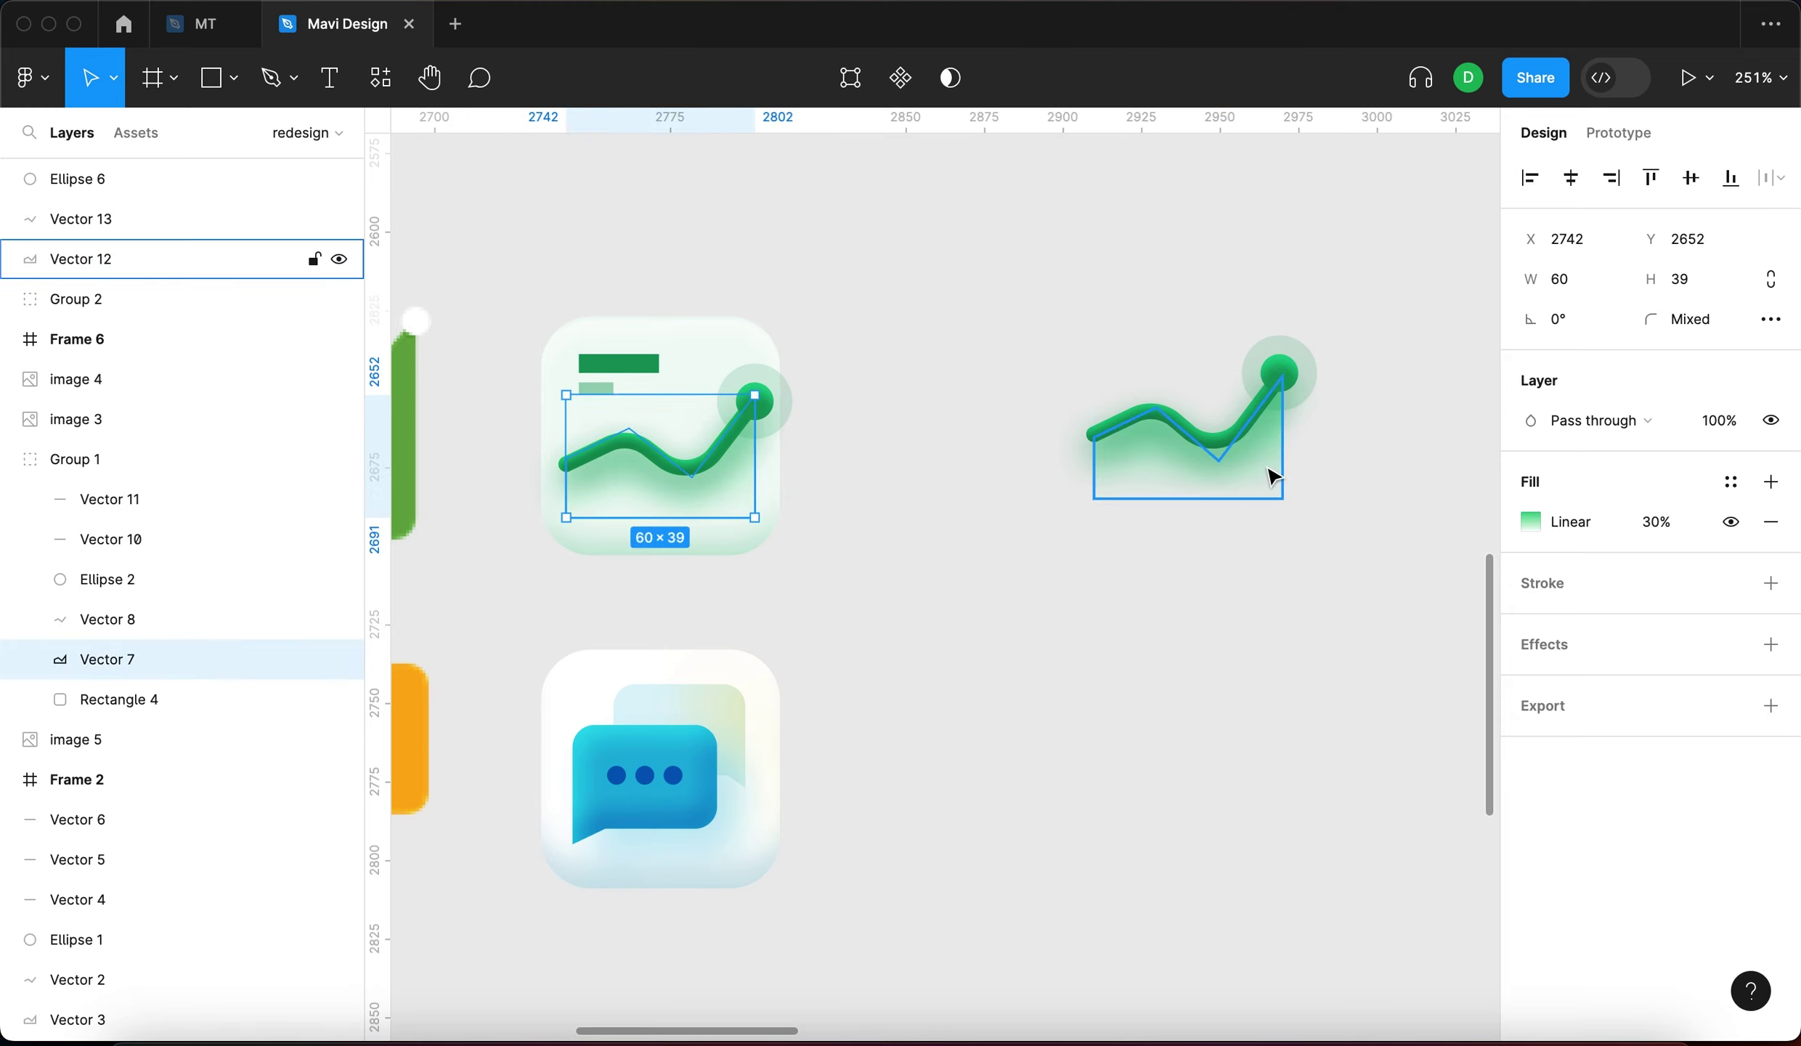
pyautogui.click(1641, 534)
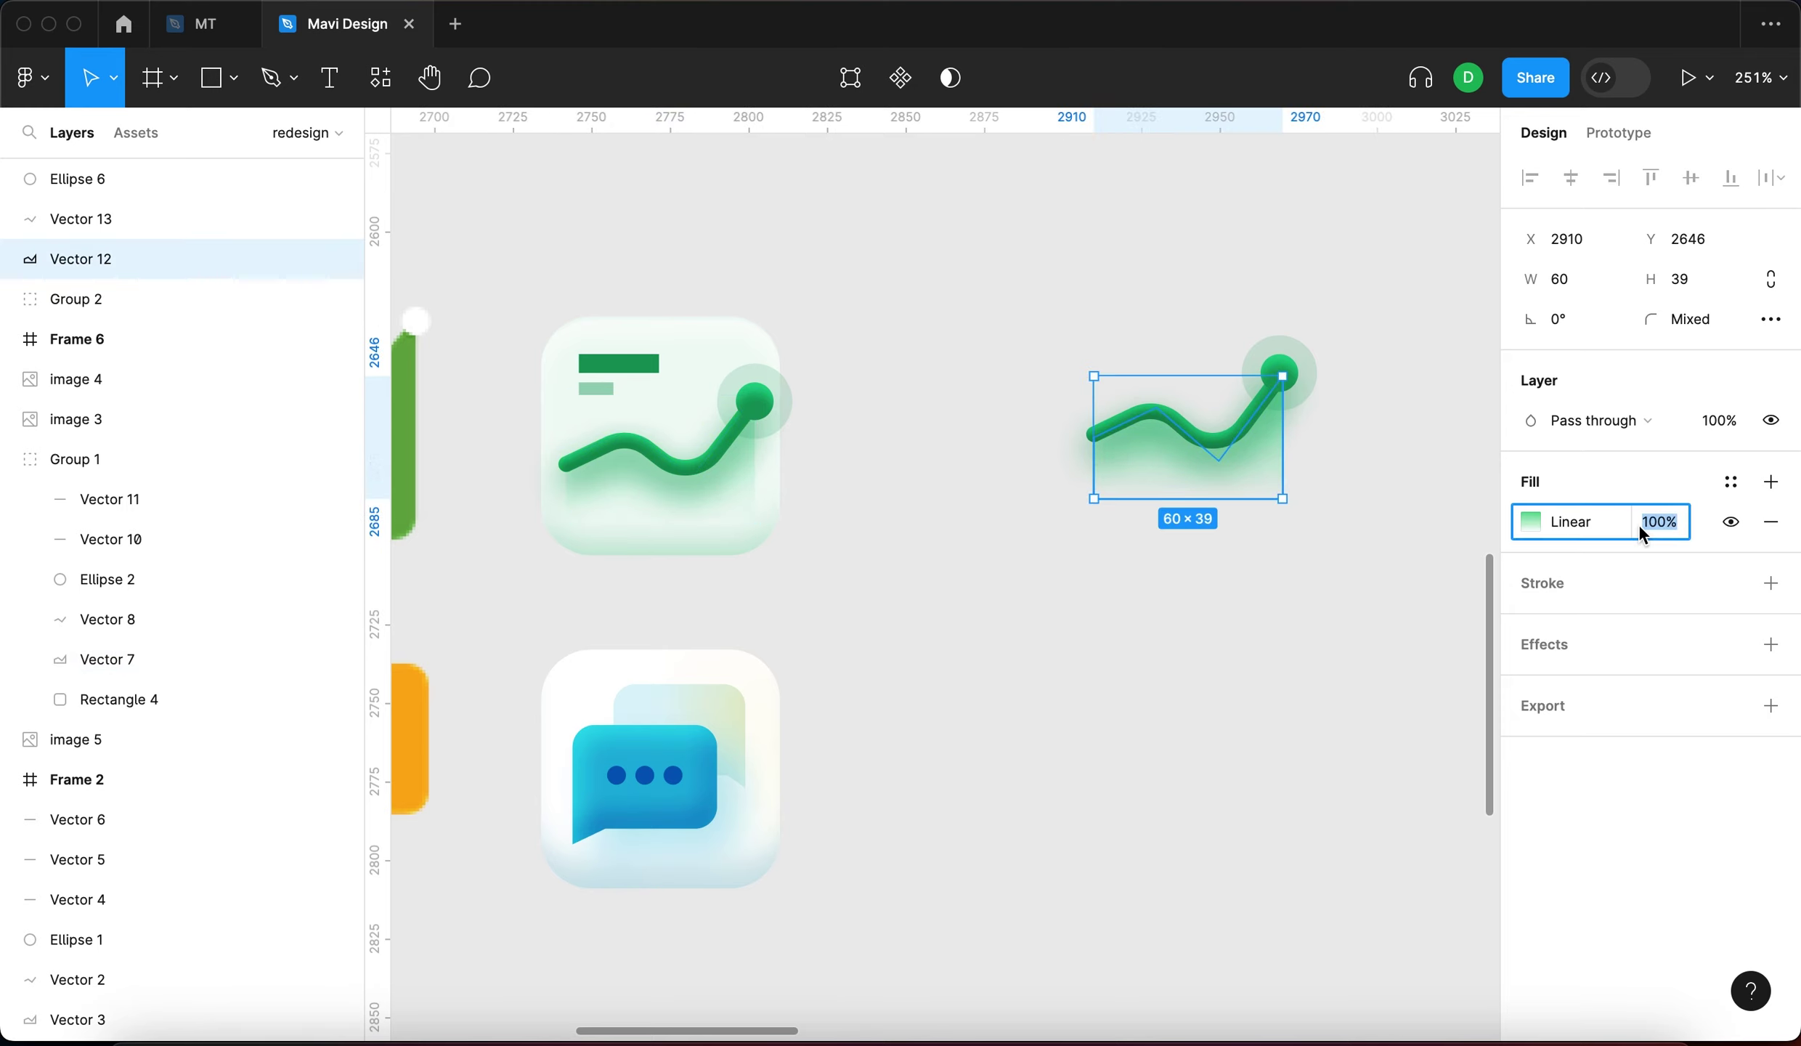
pyautogui.write('30')
pyautogui.press('Return')
pyautogui.click(1322, 631)
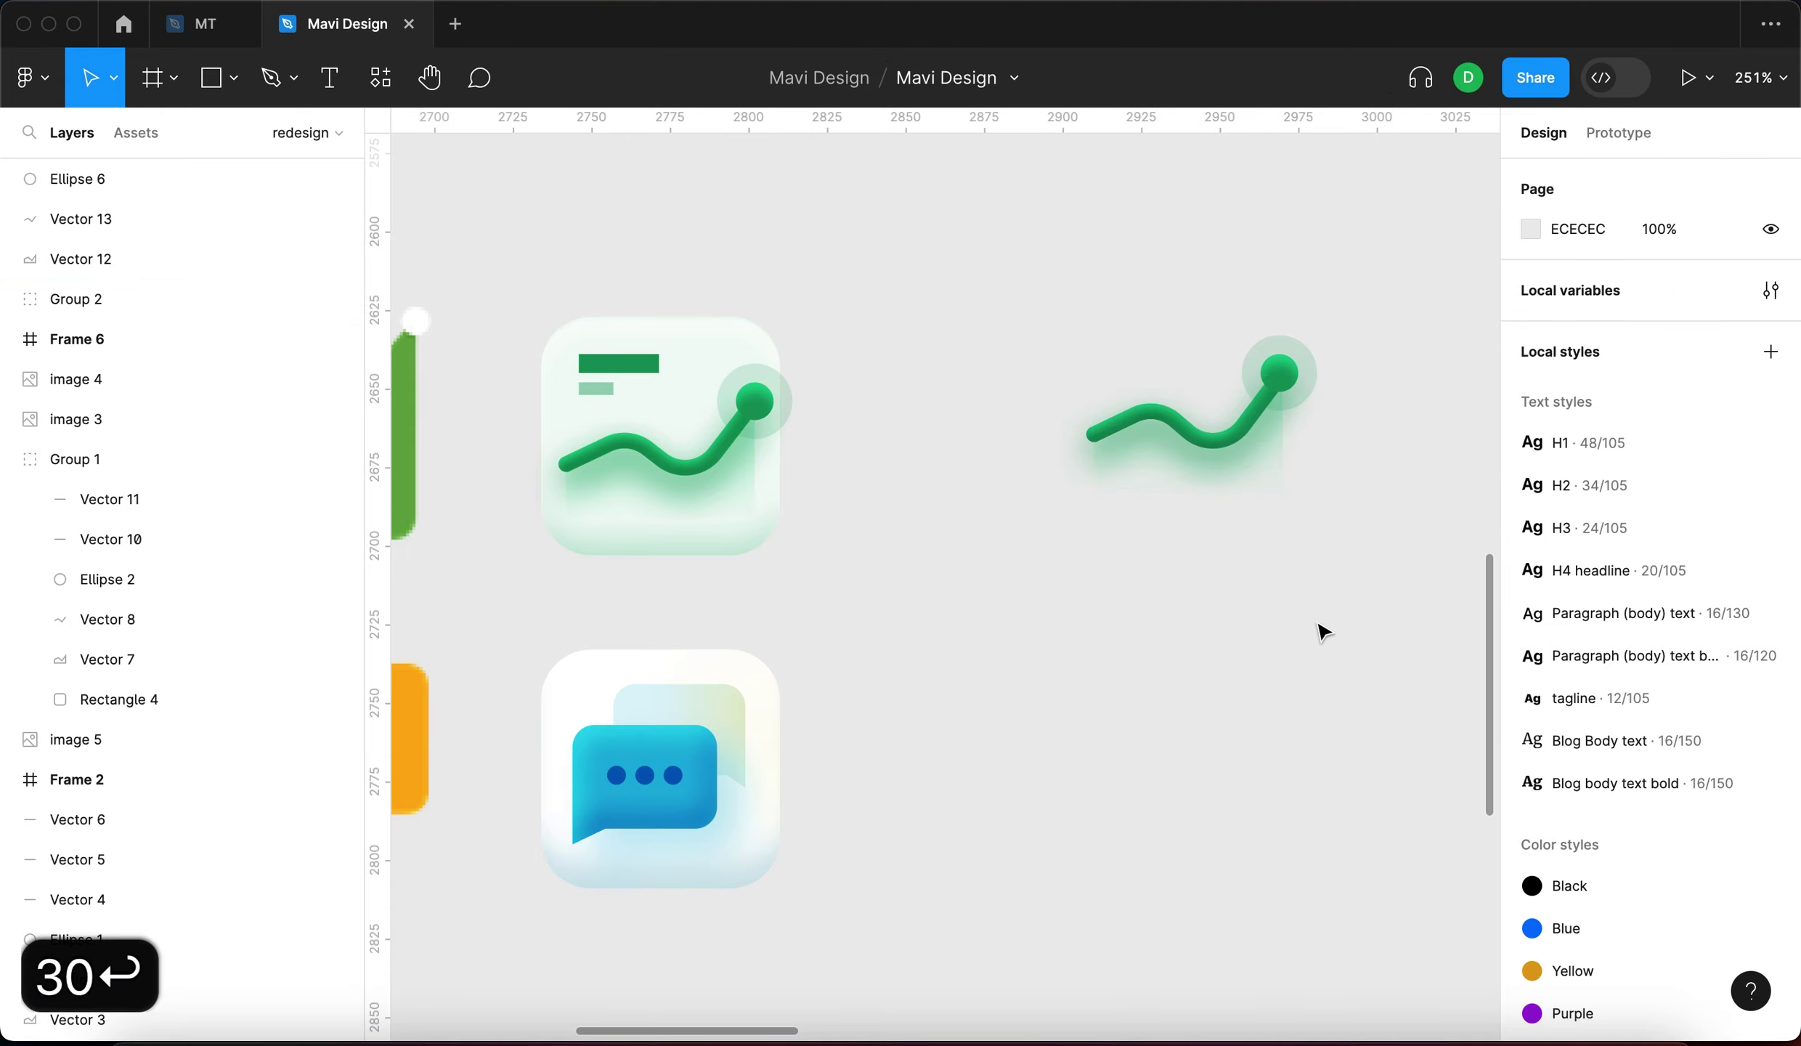
# Move the new trend line, dot and area shape together closer to the redesigned chart icon
pyautogui.moveTo(1288, 555); pyautogui.dragTo(917, 520)
pyautogui.hscroll(2, 1155, 585)
pyautogui.click(1033, 707)
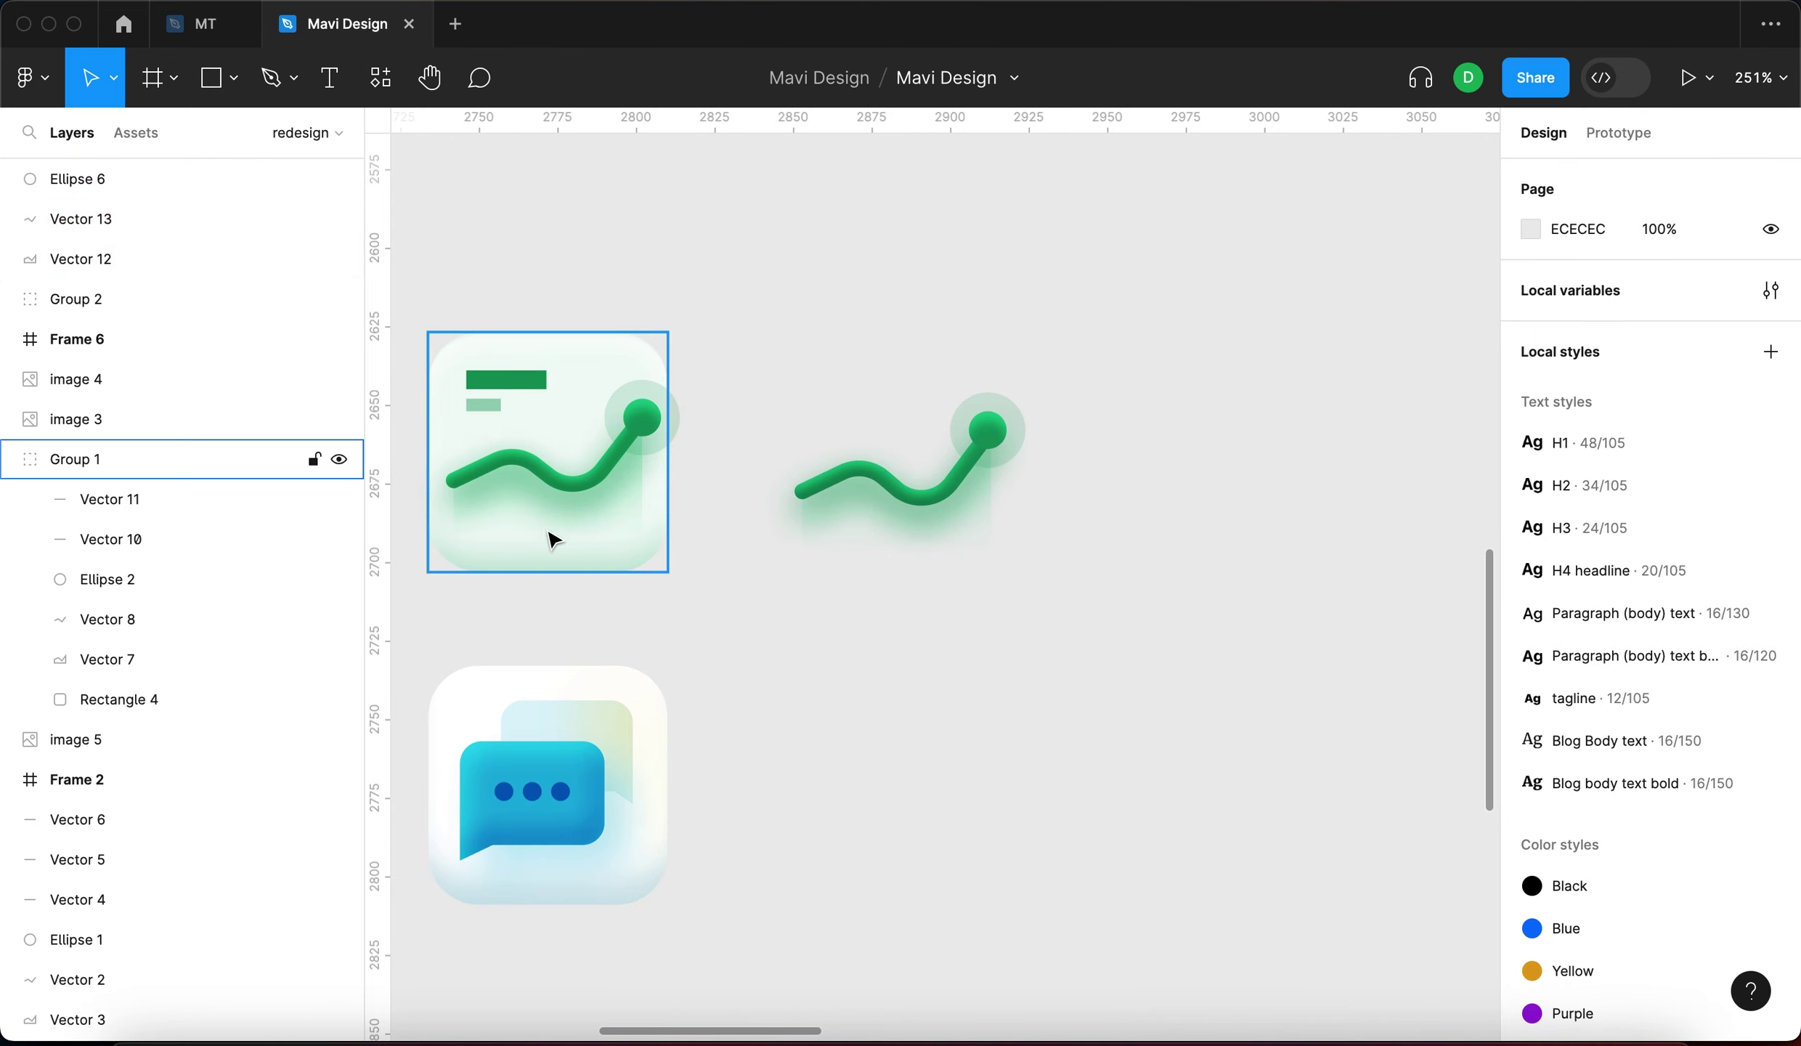
# Inspect the size, corner radius, fills and effects of the redesigned chart icon's background rectangle
pyautogui.hscroll(-5, 1005, 632)
pyautogui.scroll(-2, 1005, 632)
pyautogui.scroll(3, 977, 636)
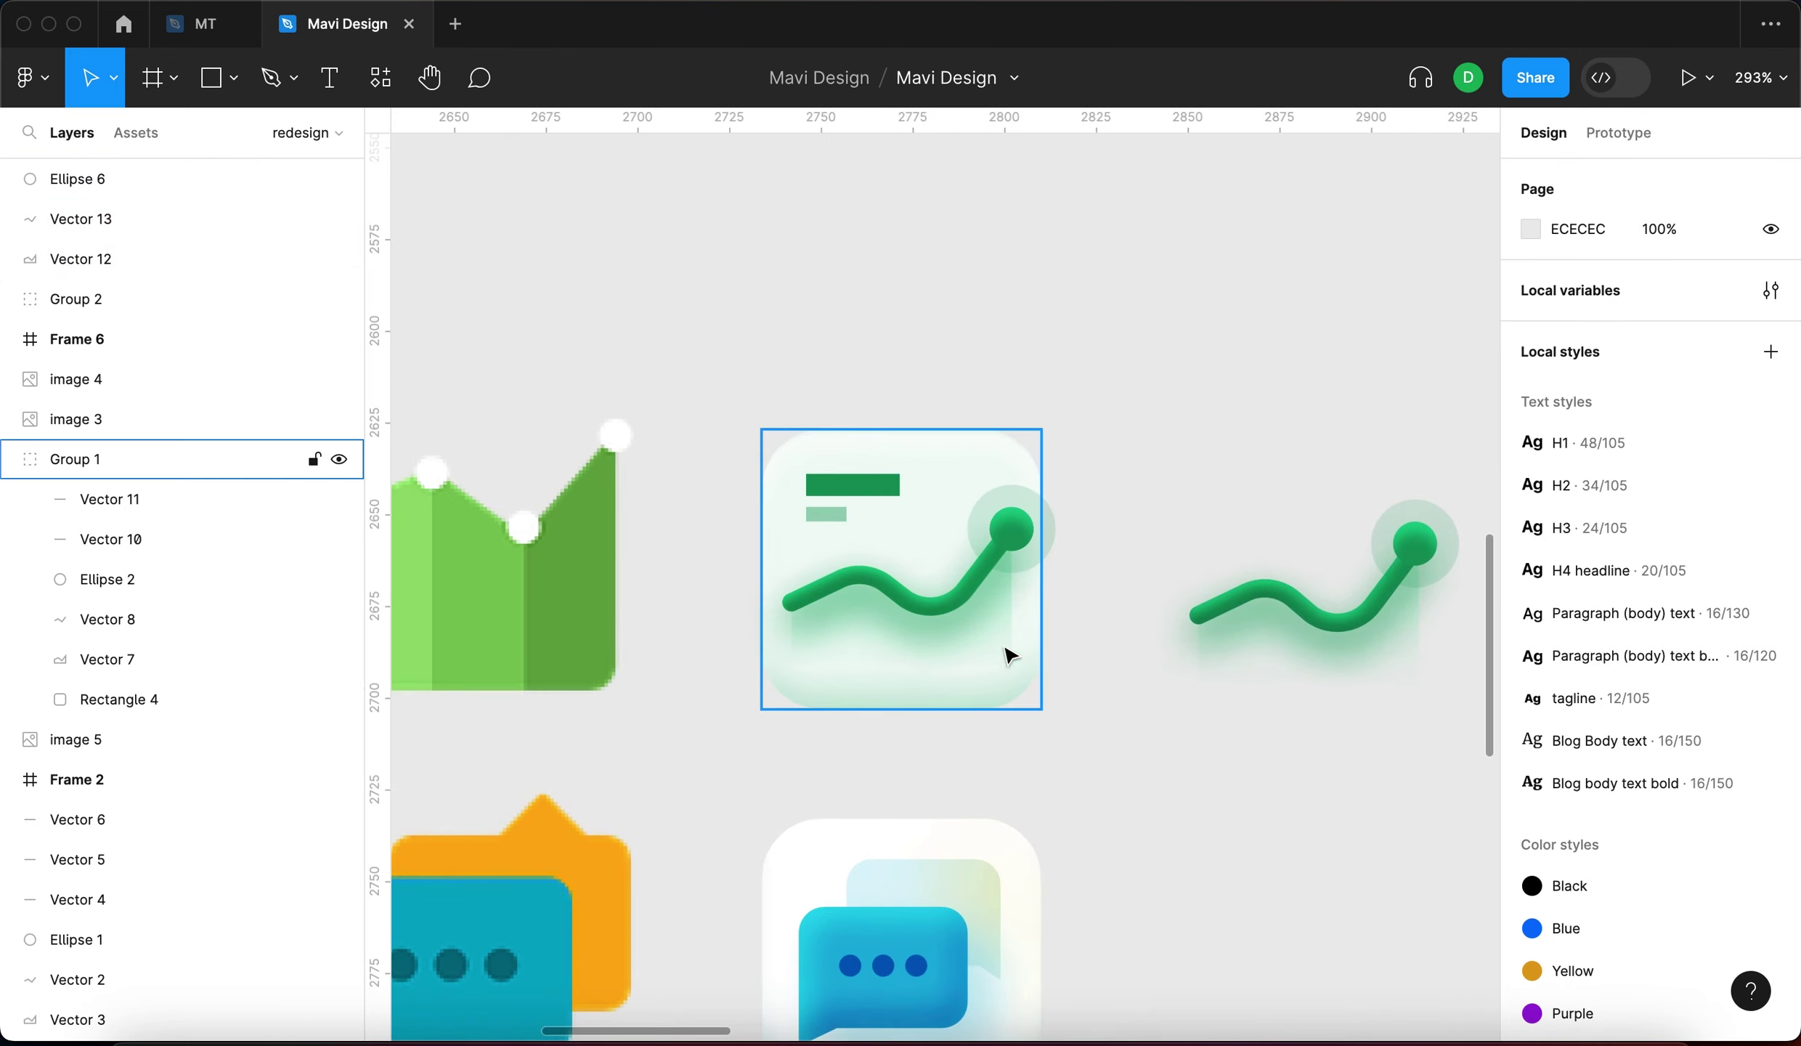
pyautogui.hscroll(3, 1105, 658)
pyautogui.hscroll(2, 1105, 658)
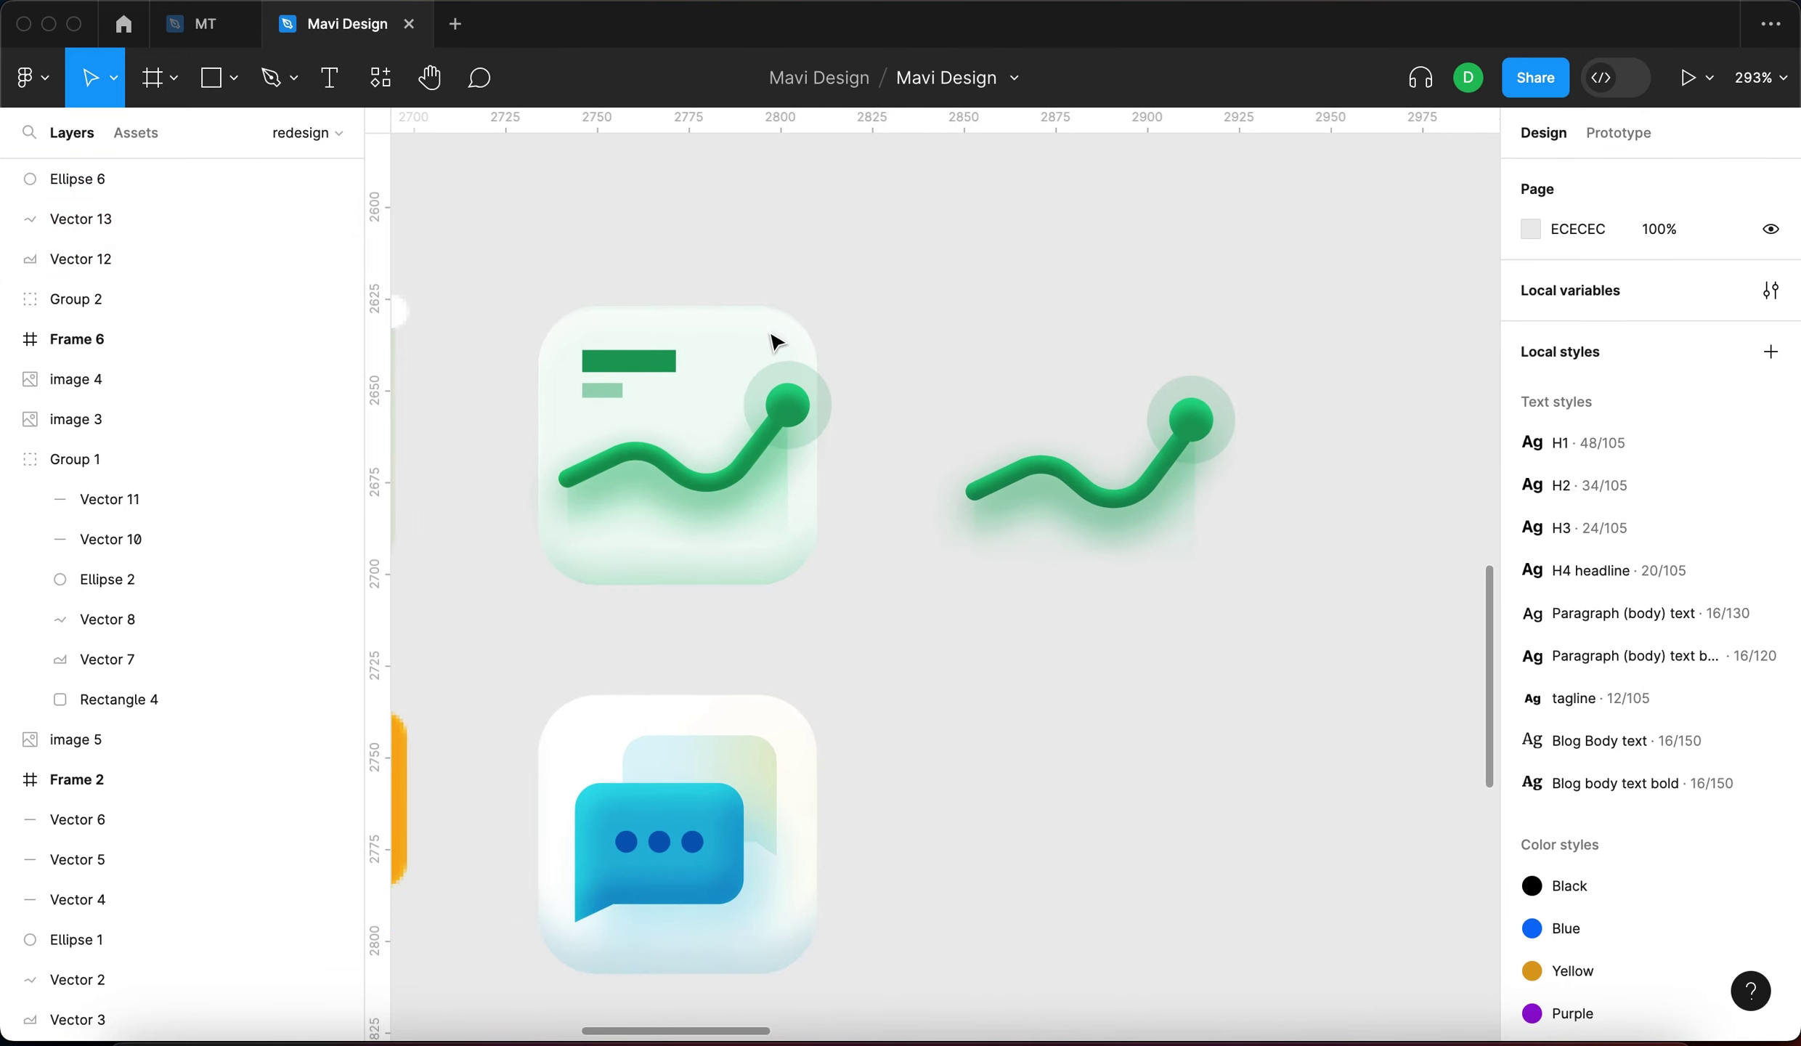
pyautogui.doubleClick(748, 341)
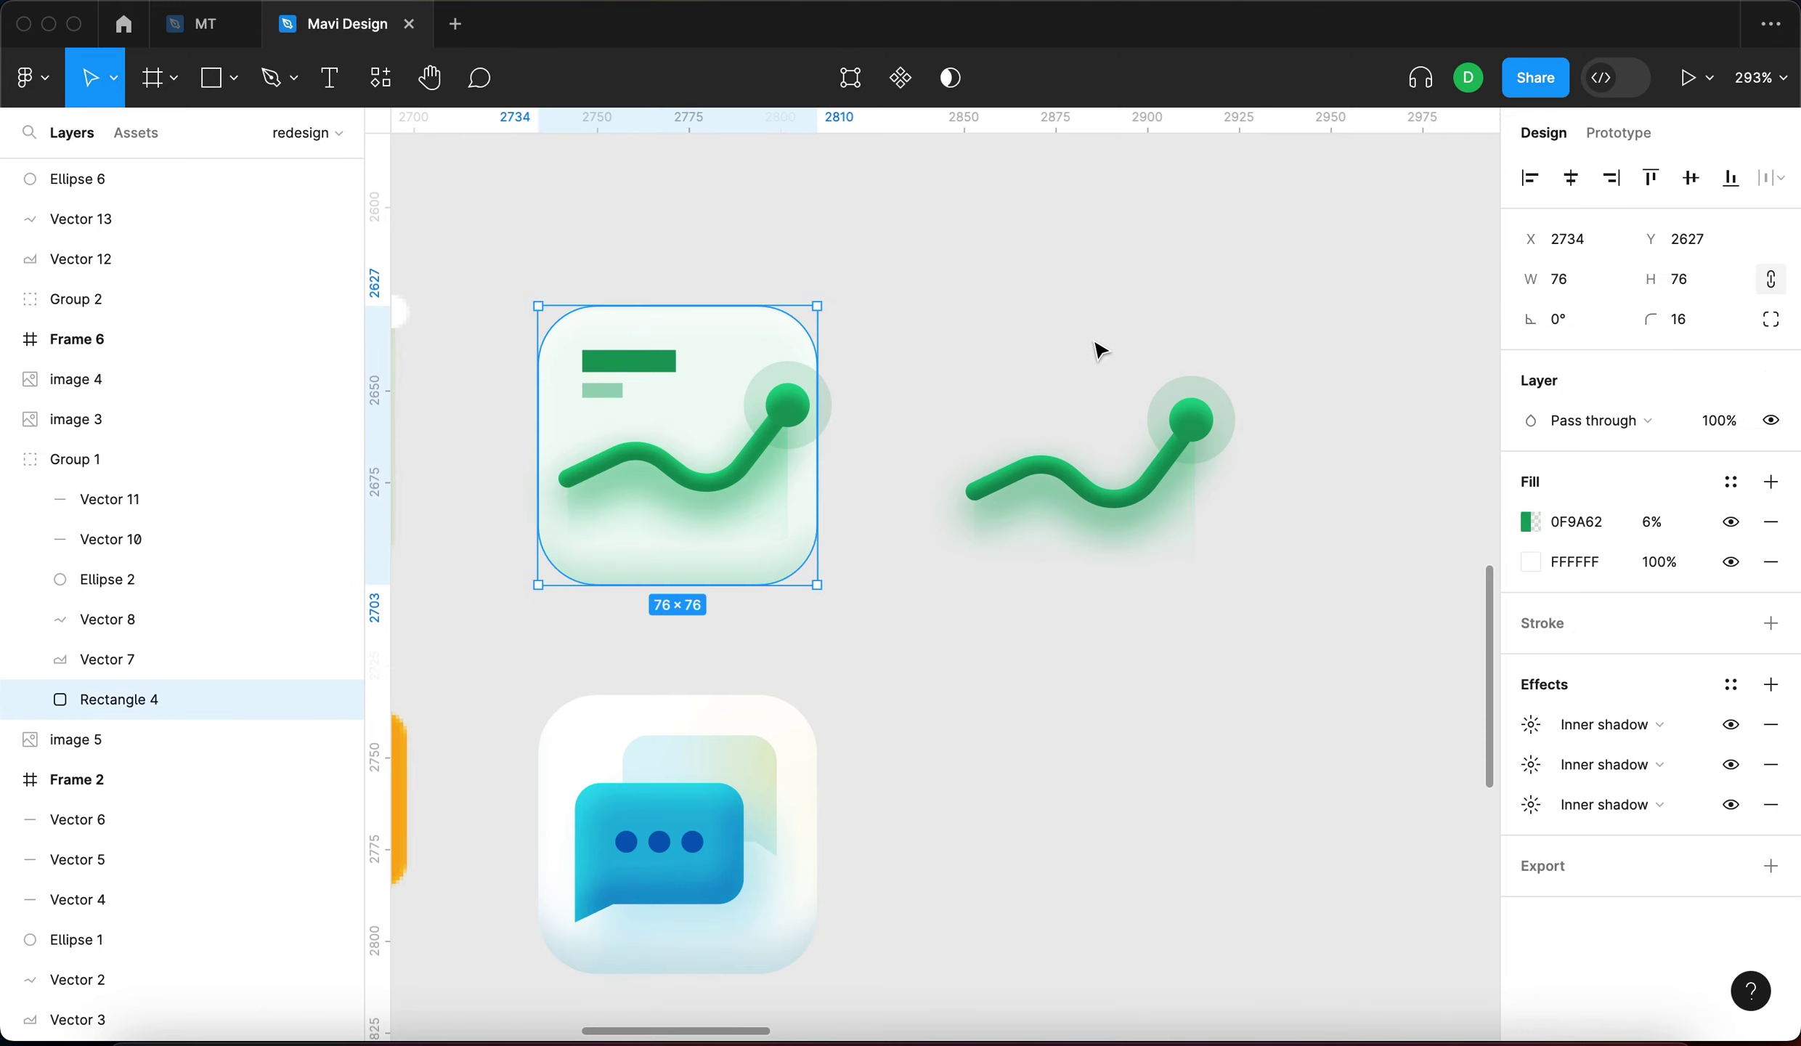
# Add a 76 × 76 rectangle near the new trend graphic
pyautogui.click(1100, 350)
pyautogui.hscroll(5, 1016, 341)
pyautogui.scroll(-1, 930, 325)
pyautogui.press('r')
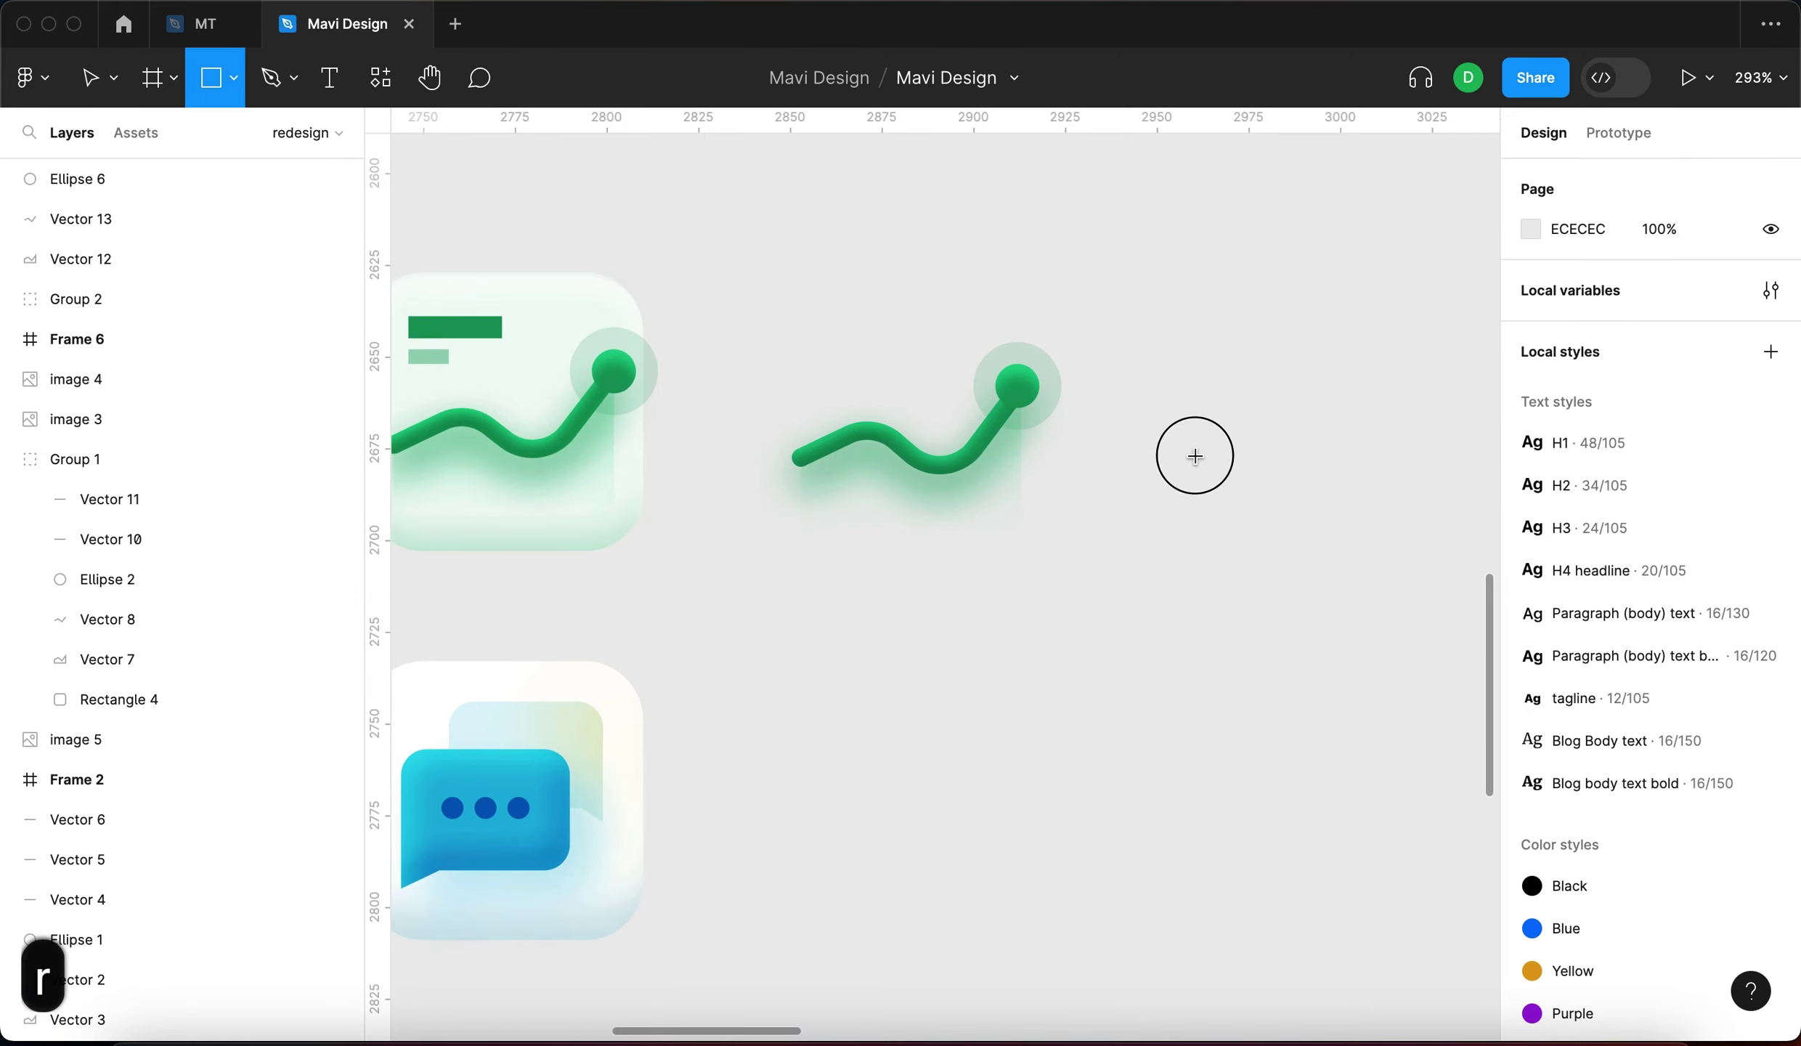
pyautogui.click(1193, 456)
pyautogui.click(1572, 289)
pyautogui.write('76')
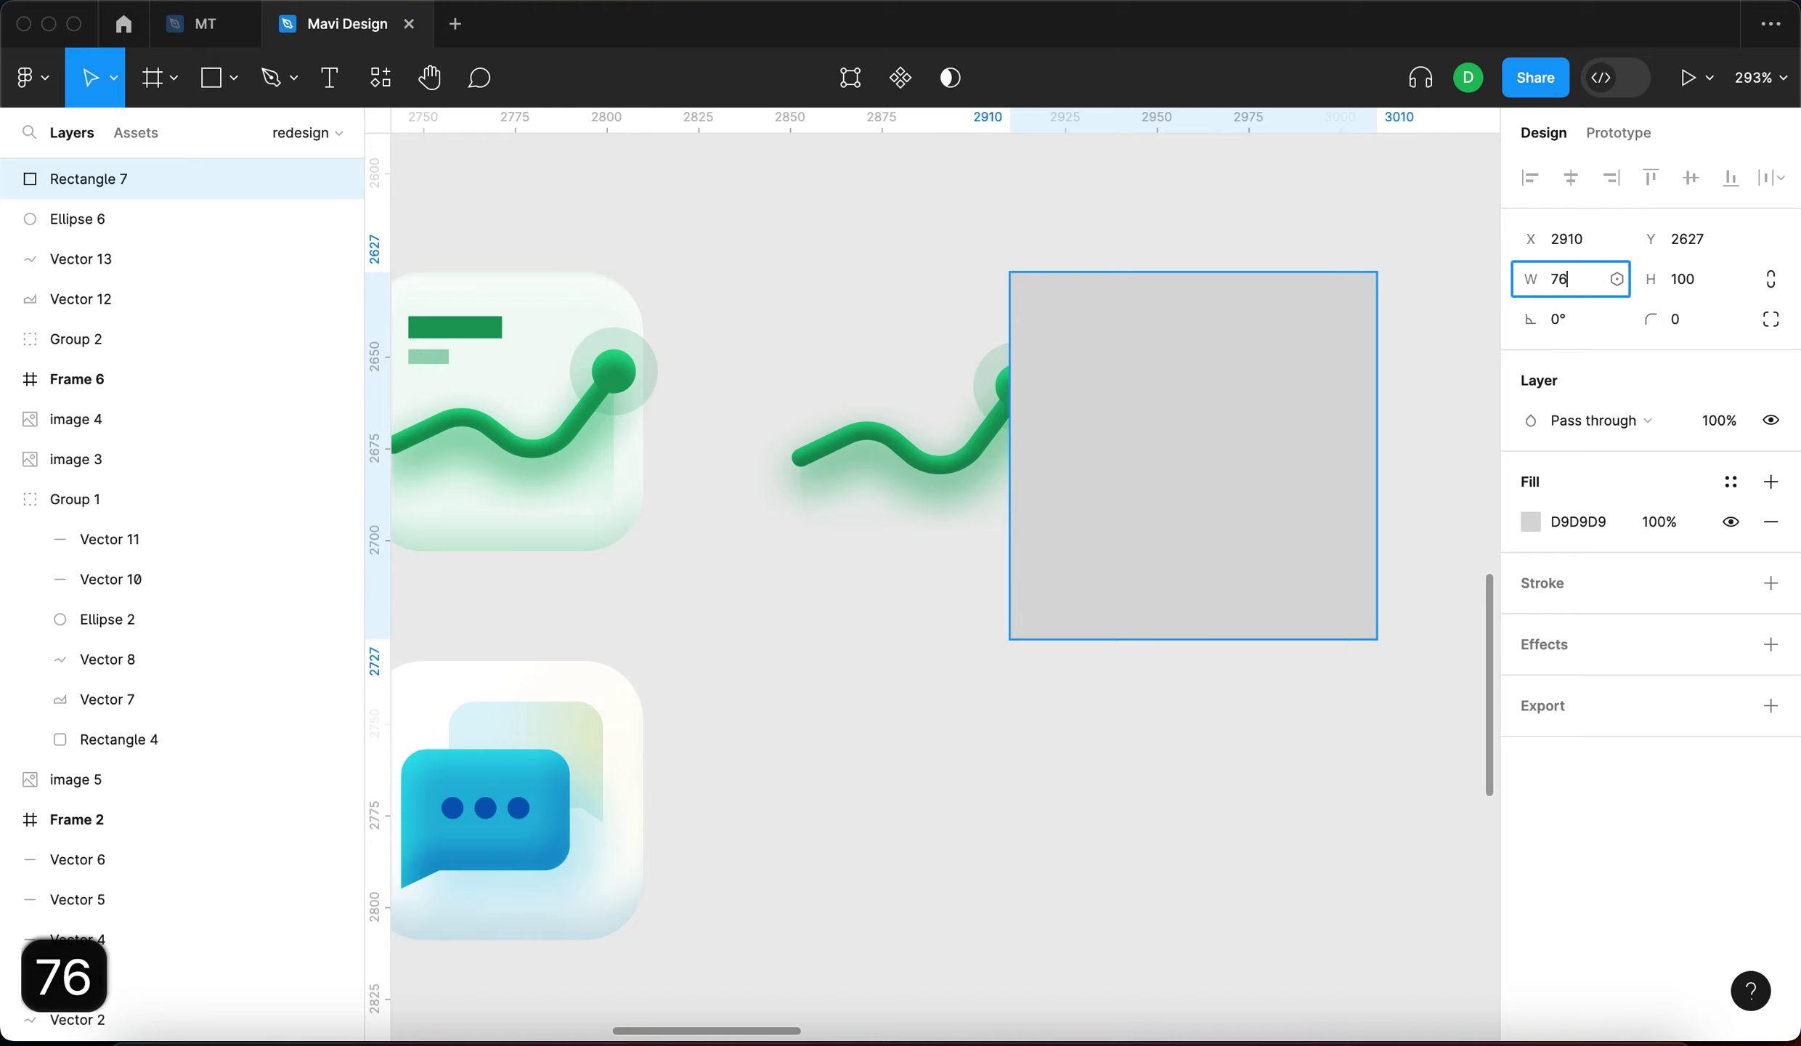
pyautogui.press('Tab')
pyautogui.write('76')
pyautogui.press('Return')
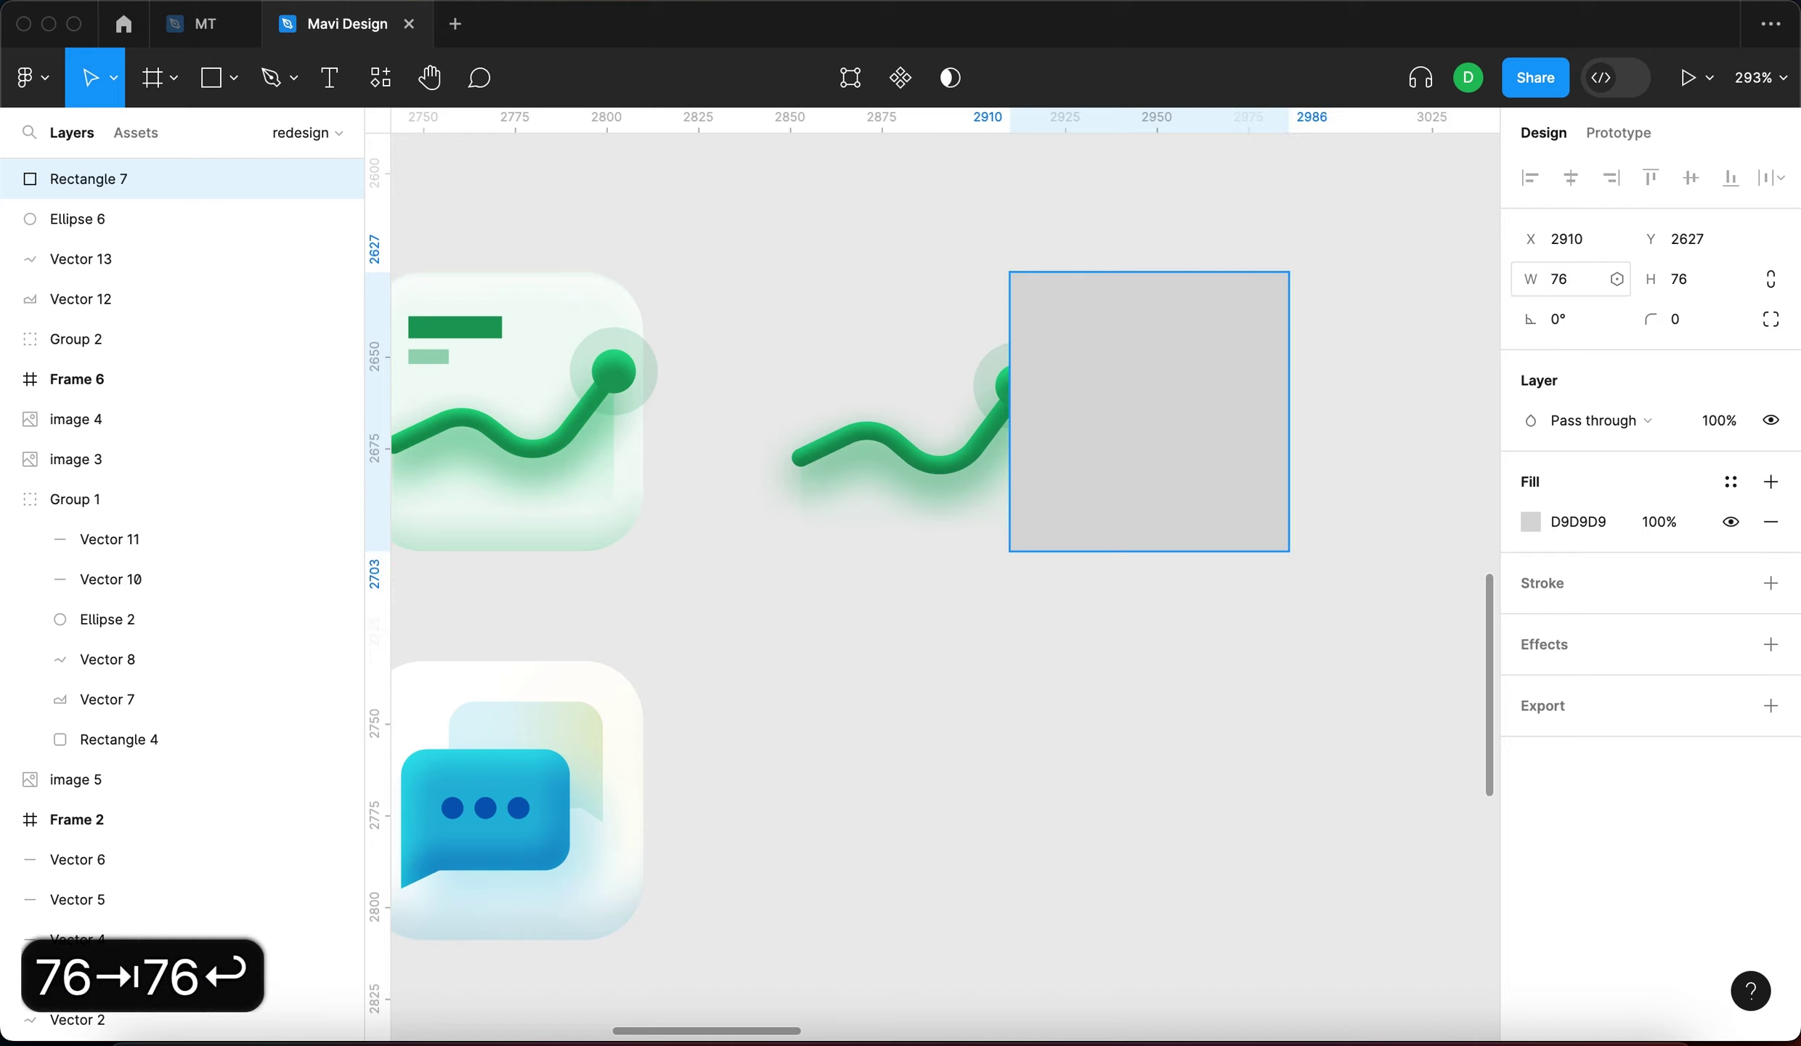
# Move the new square clear of the trend graphic to X 2942 and fill it with white FFFFFF
pyautogui.moveTo(1054, 353); pyautogui.dragTo(1174, 346)
pyautogui.click(1582, 528)
pyautogui.write('f')
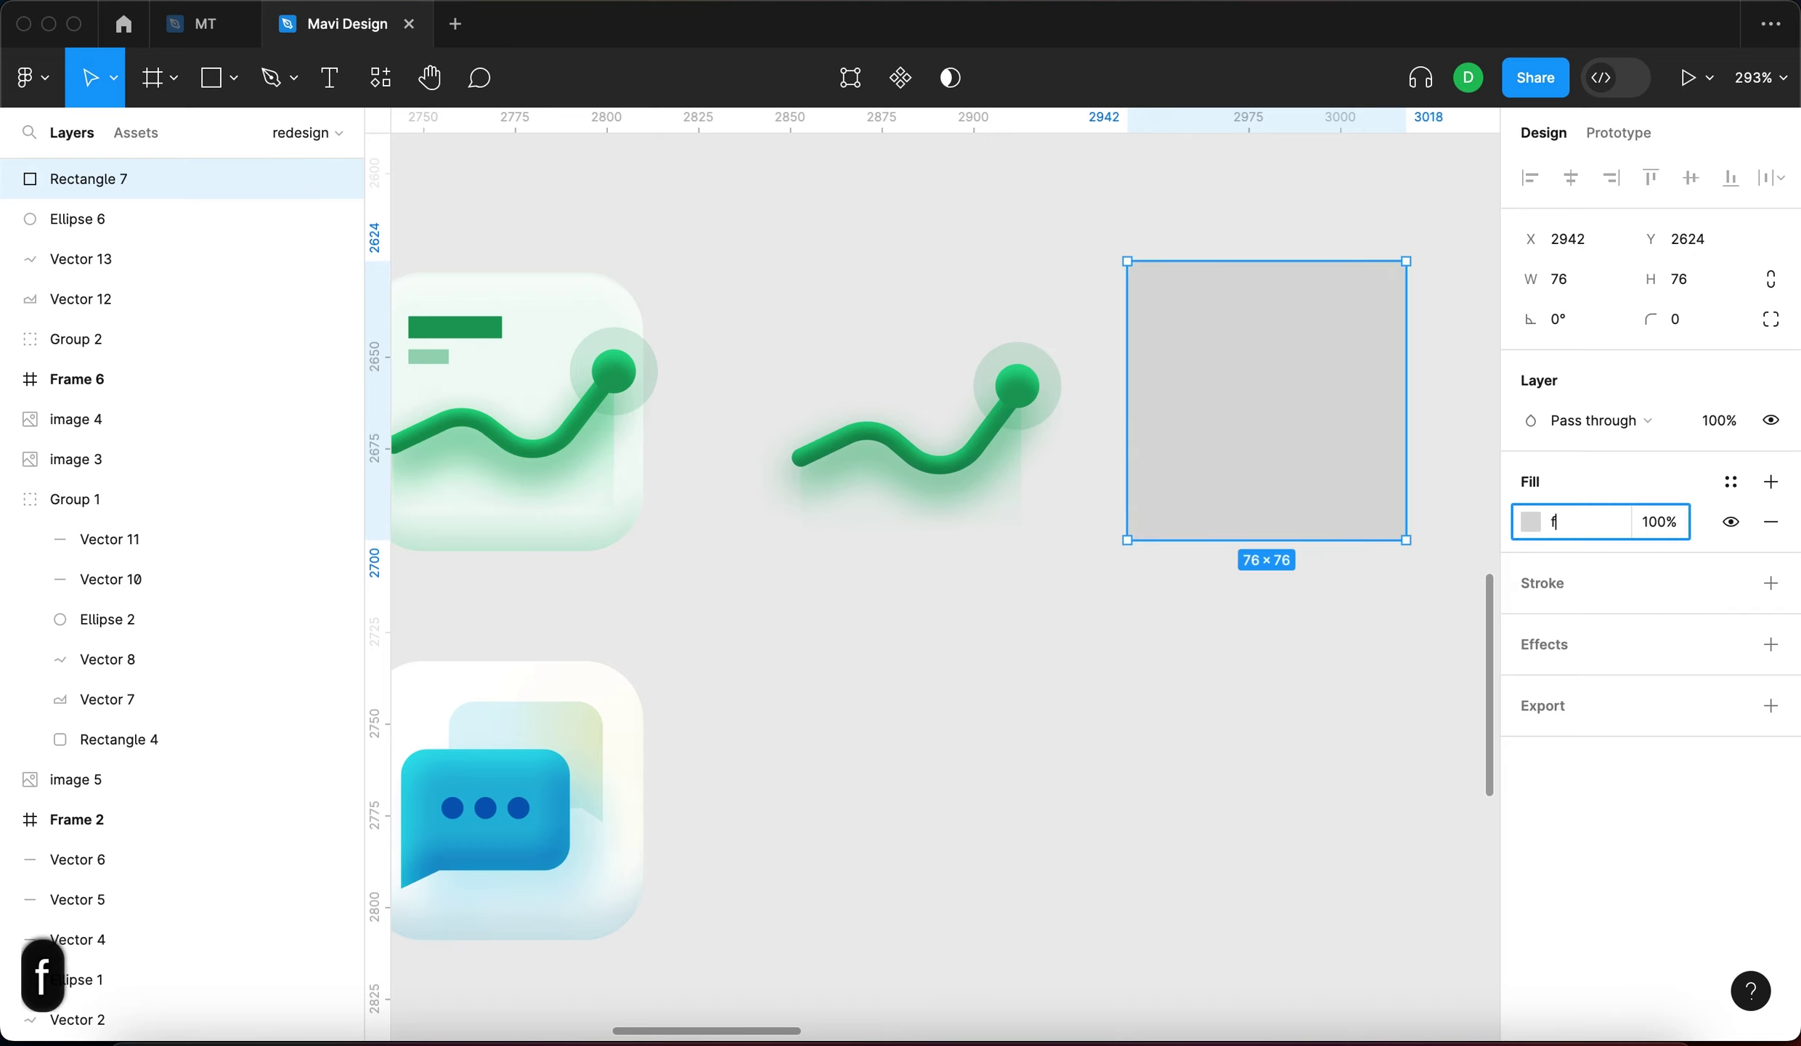
pyautogui.press('Return')
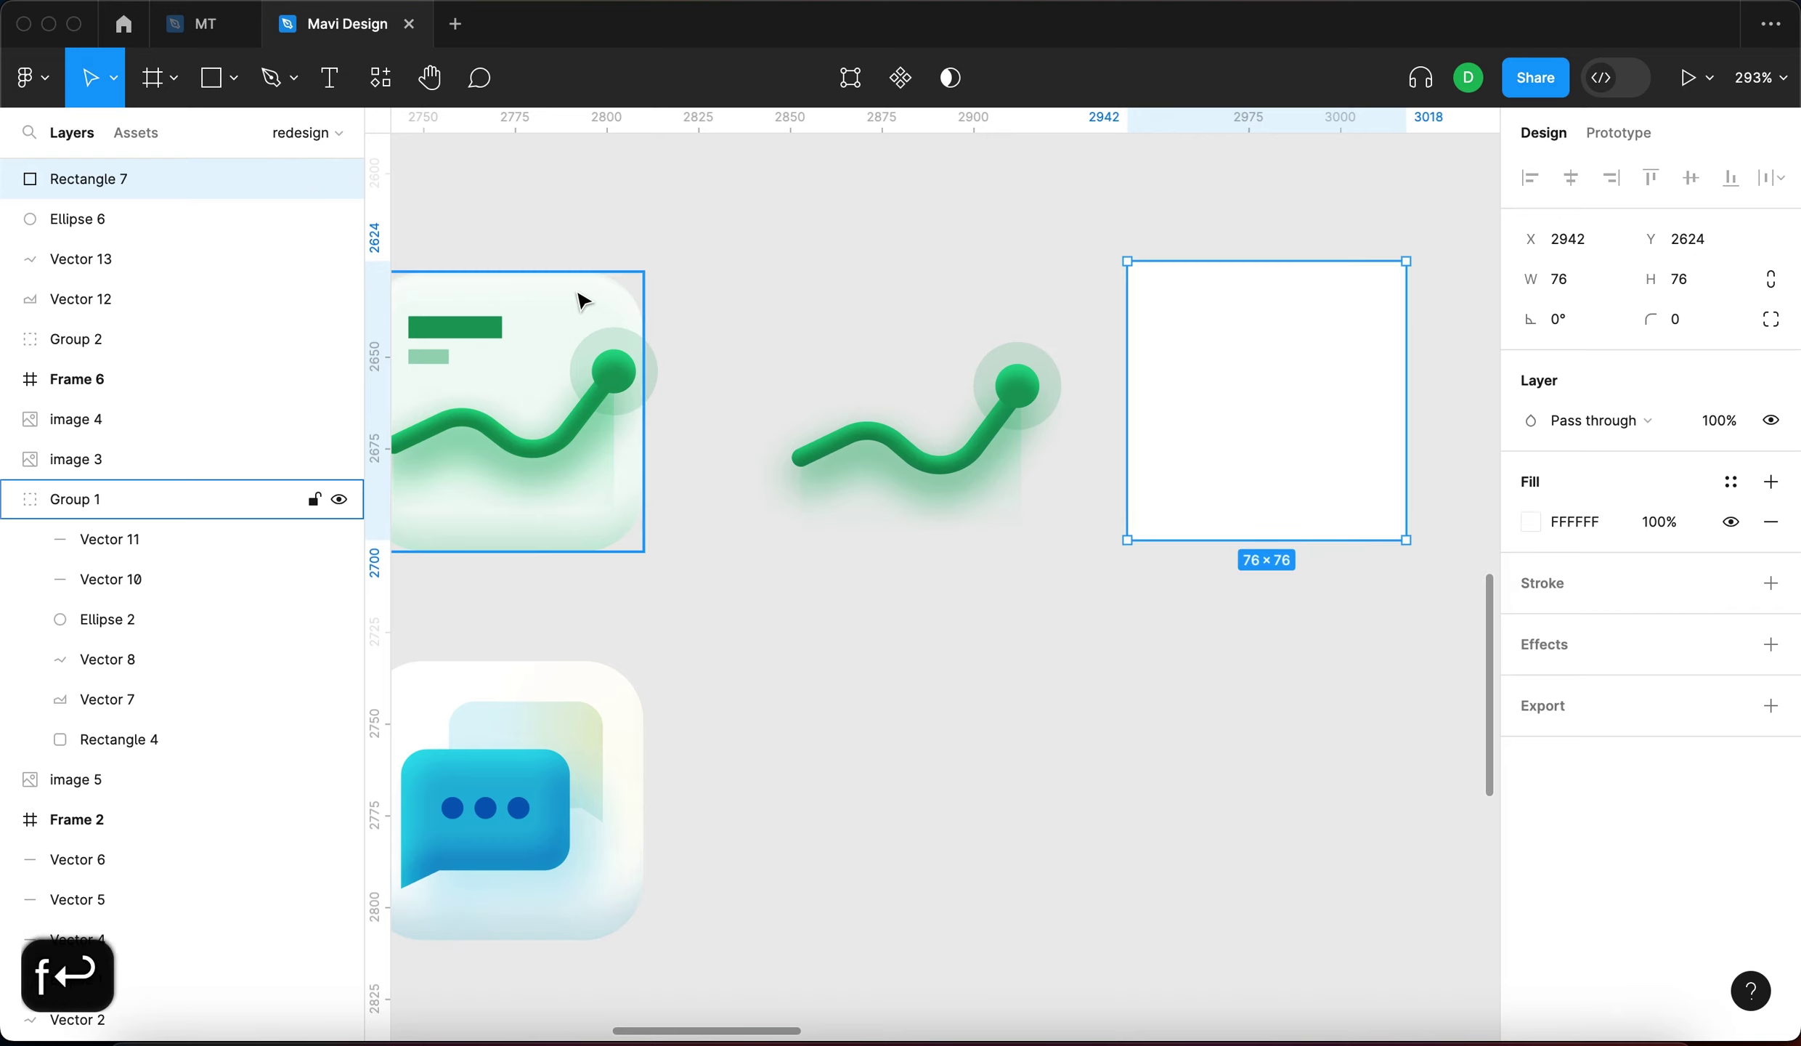
# Give the white square a corner radius of 16, as on the reference background, and align it vertically with the reference at Y 2627
pyautogui.doubleClick(583, 300)
pyautogui.click(1703, 322)
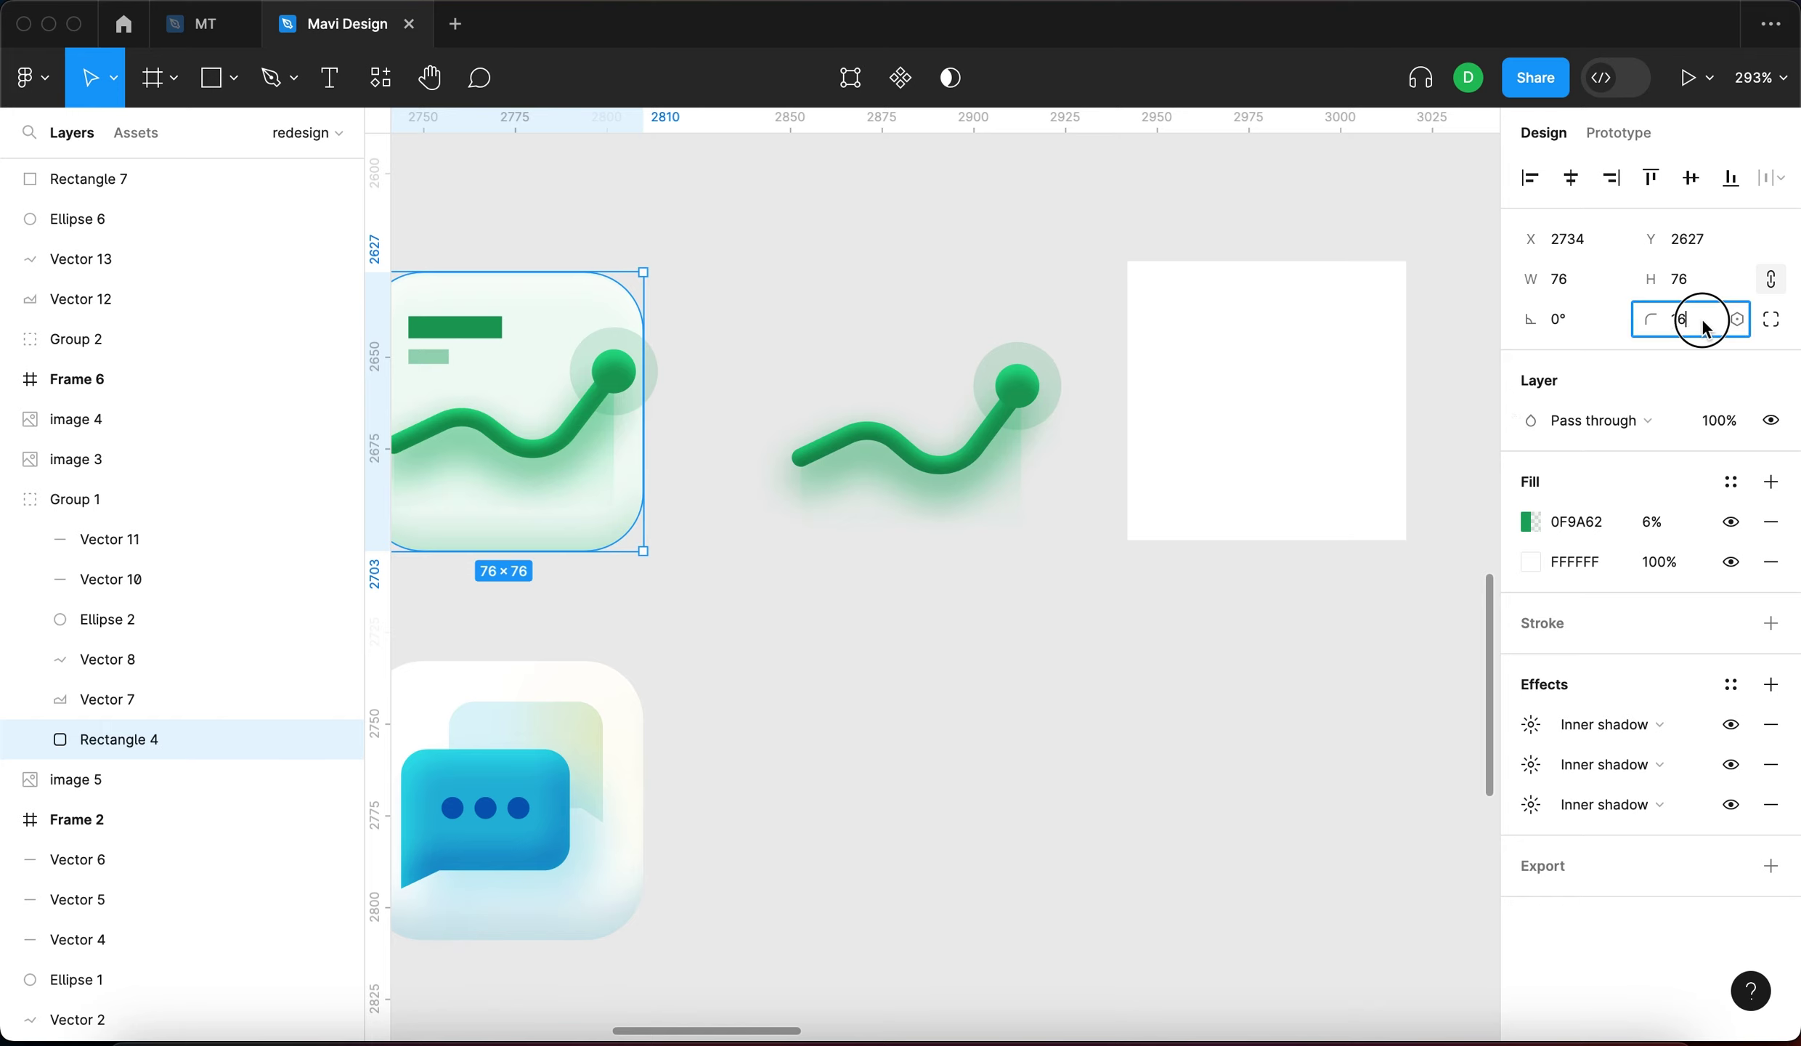
pyautogui.click(1267, 374)
pyautogui.click(1696, 321)
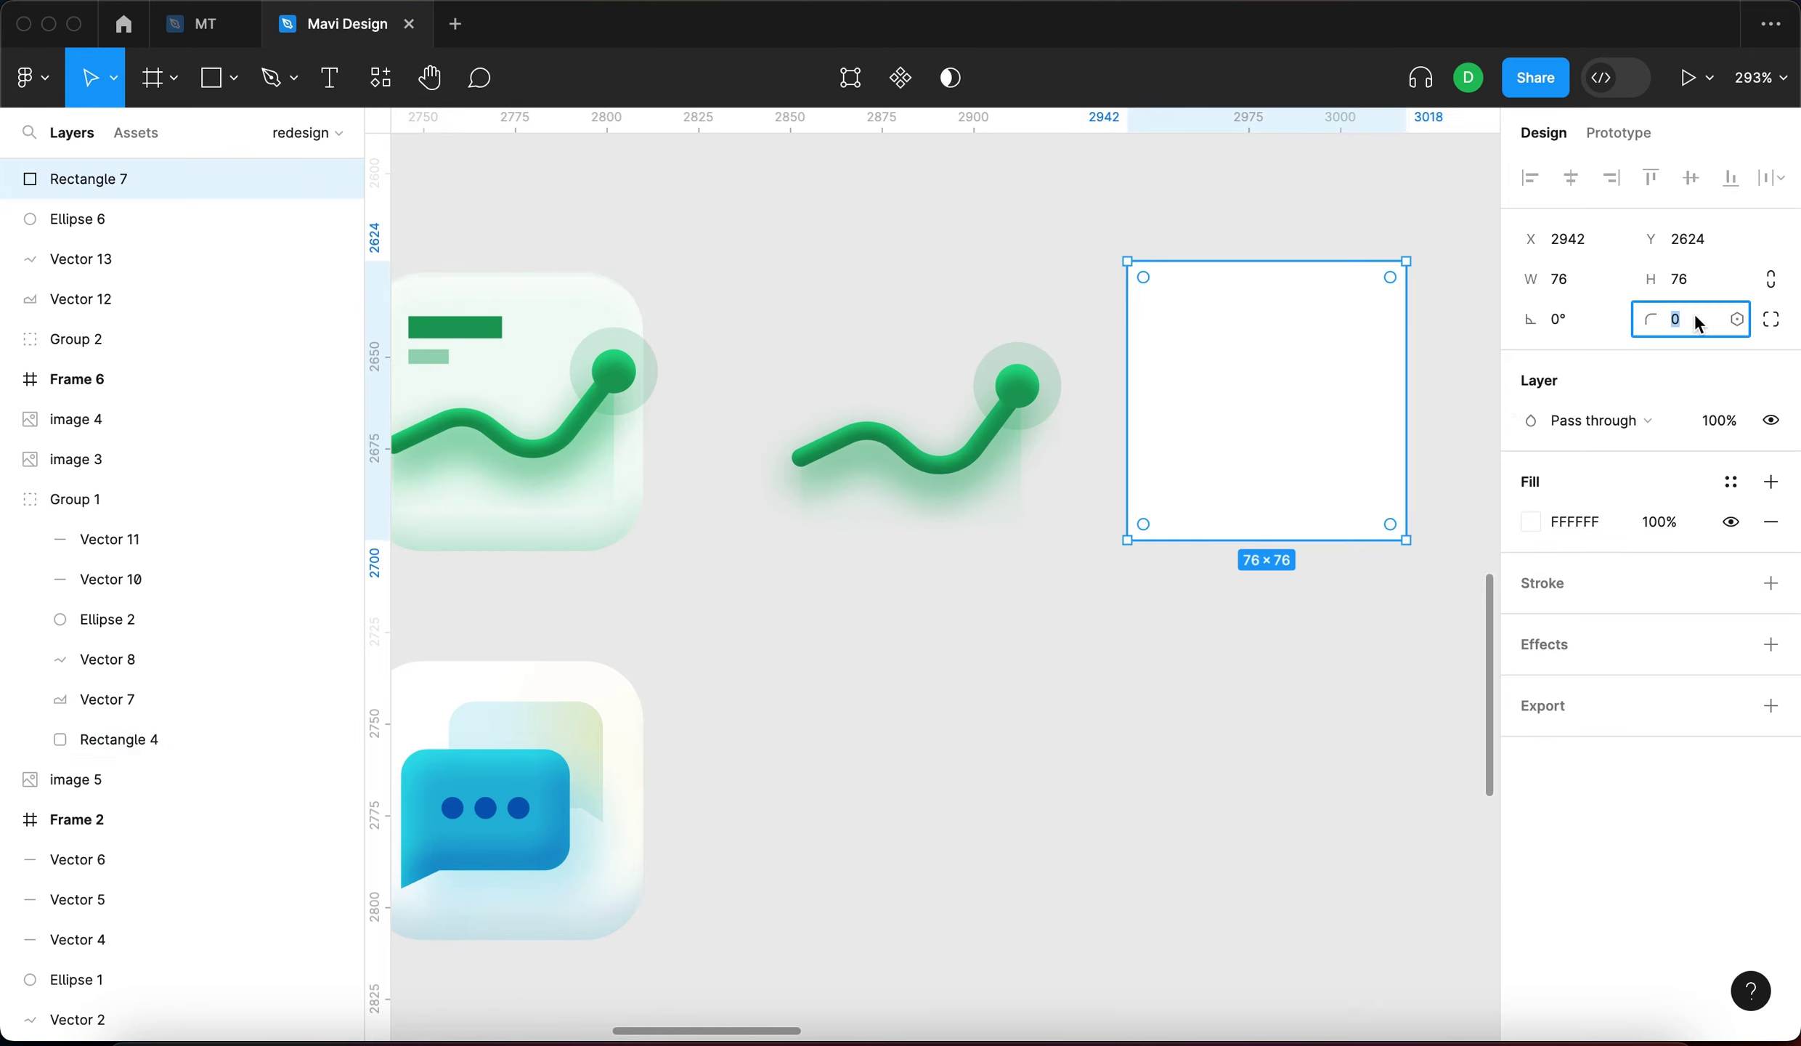
pyautogui.write('16')
pyautogui.press('Return')
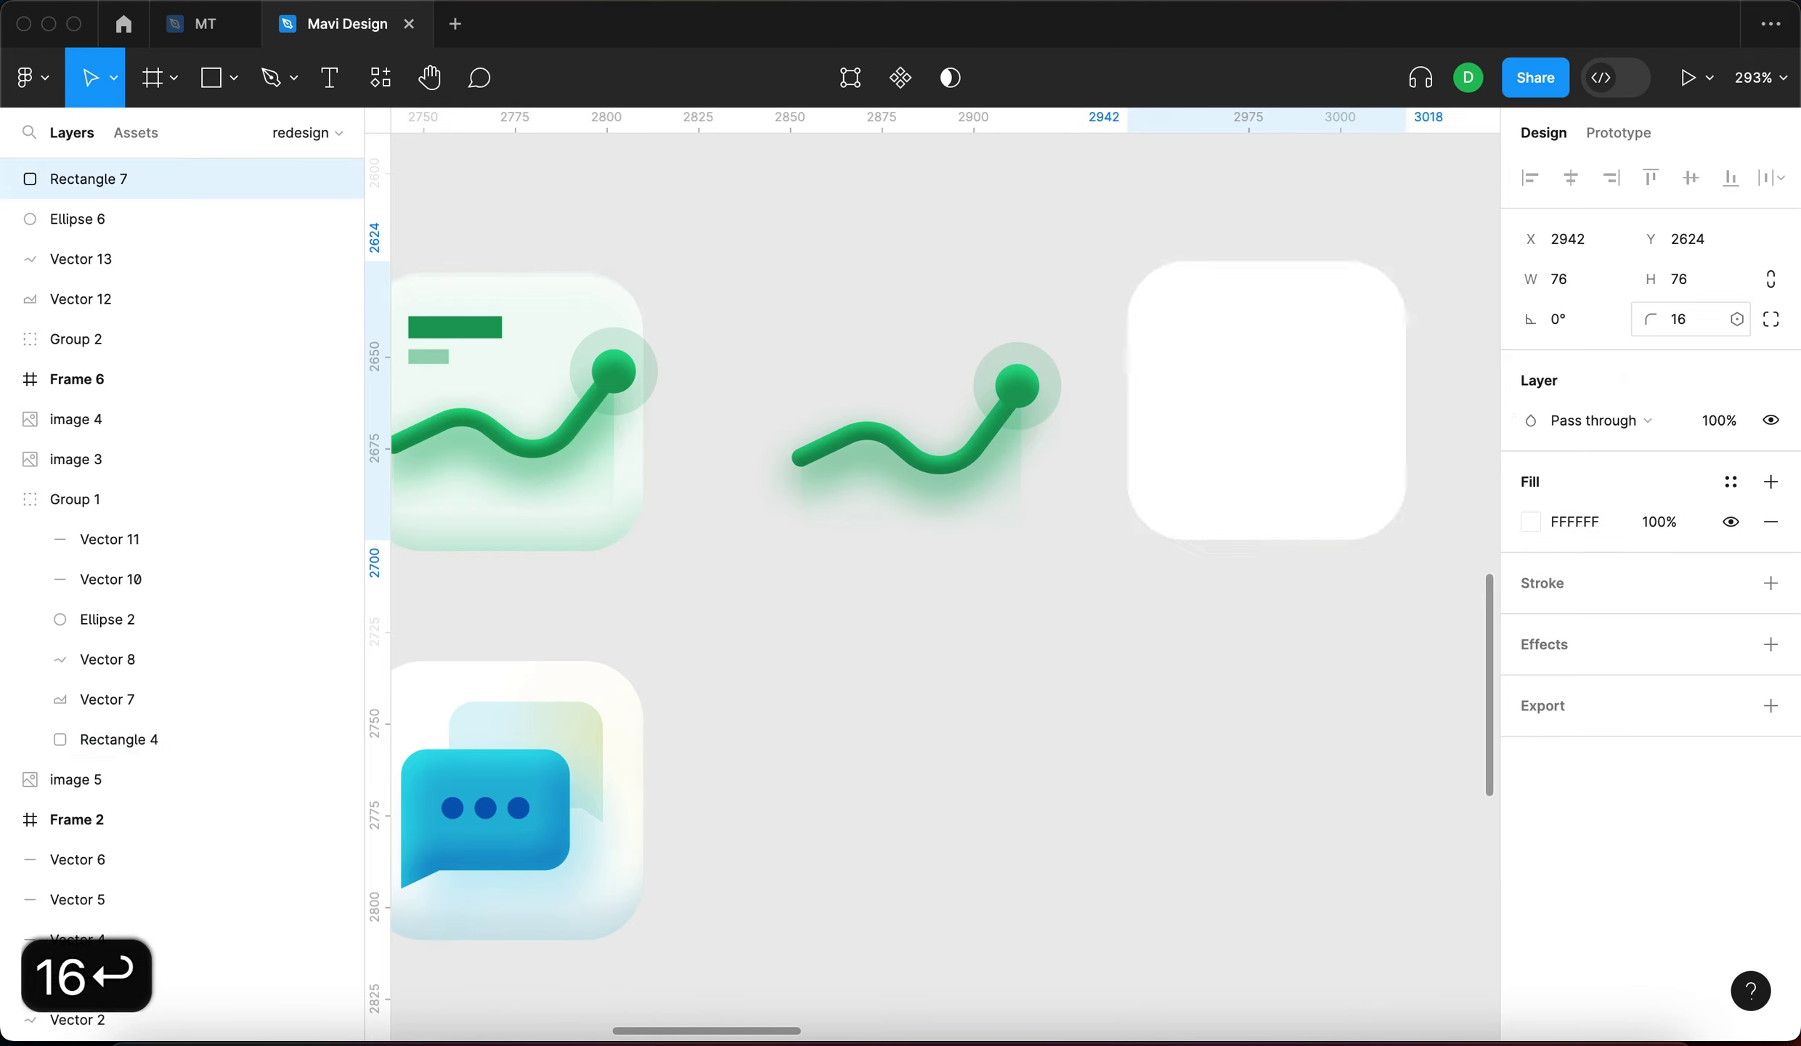
pyautogui.moveTo(1234, 378); pyautogui.dragTo(1235, 386)
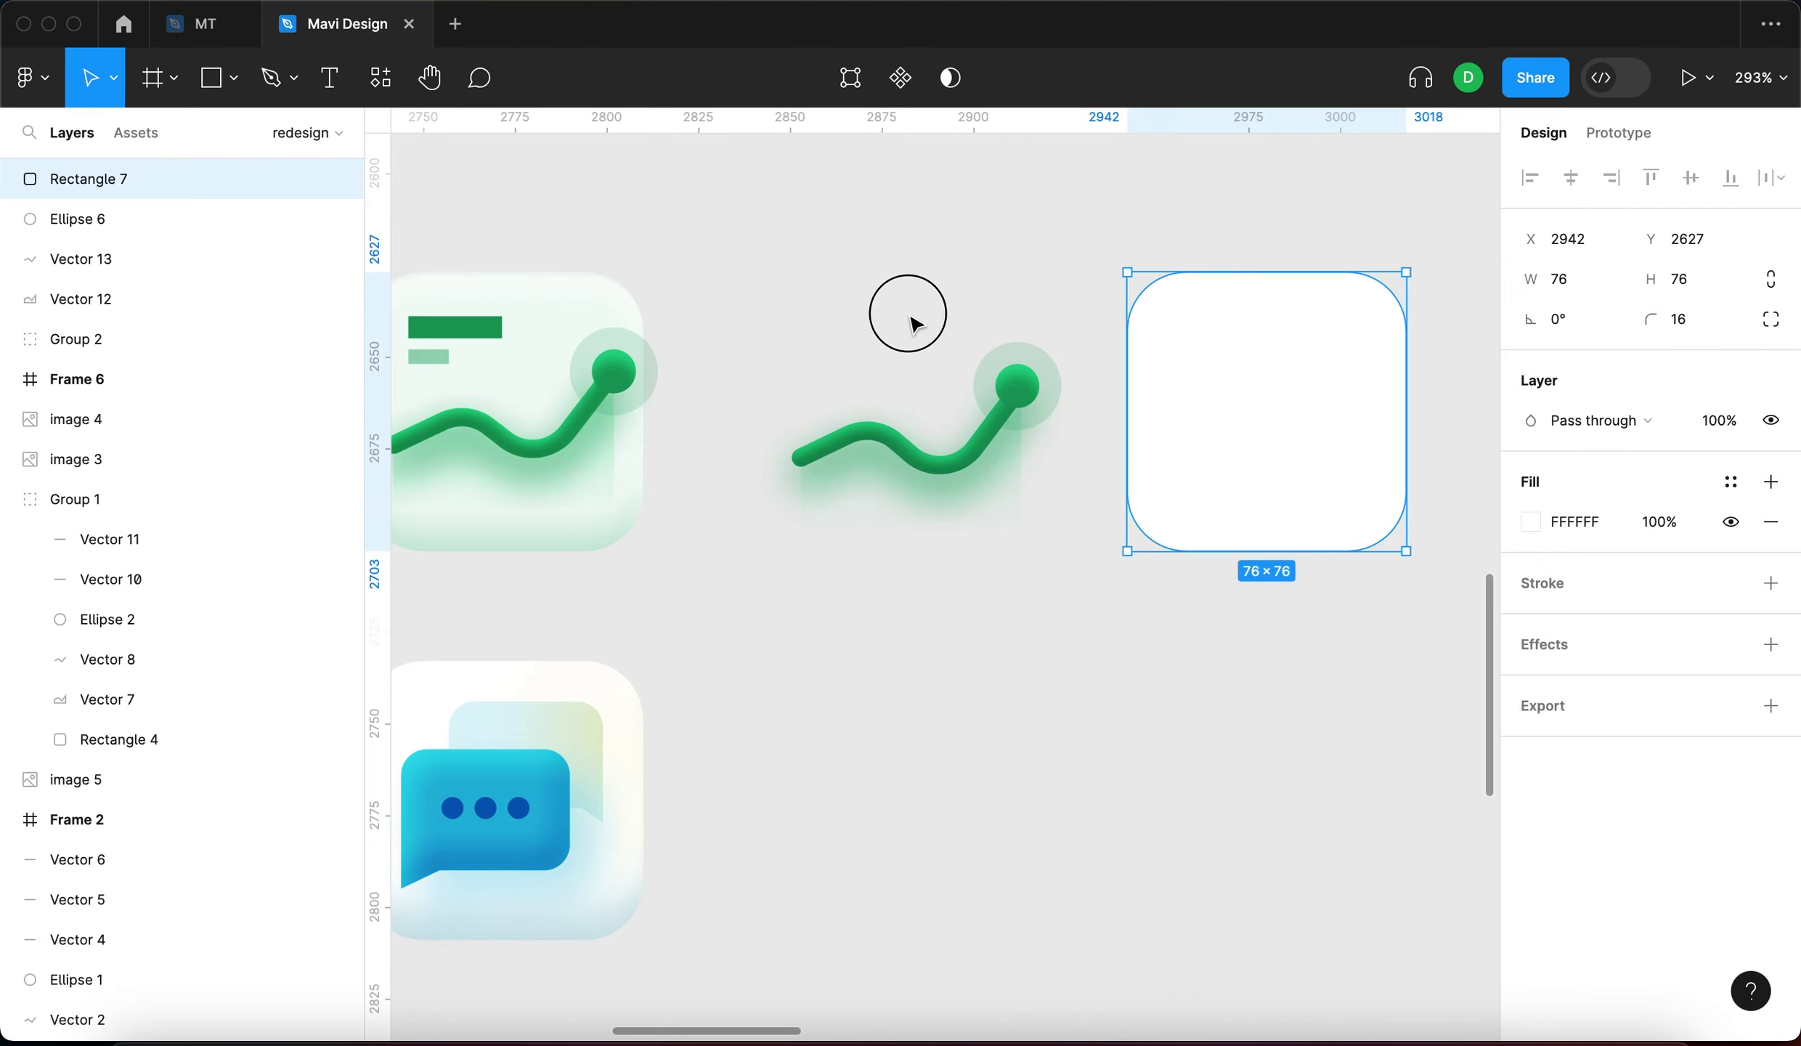
# Examine the reference chart icon's background rectangle and its inner shadow effects
pyautogui.click(840, 313)
pyautogui.hscroll(-3, 929, 331)
pyautogui.click(703, 324)
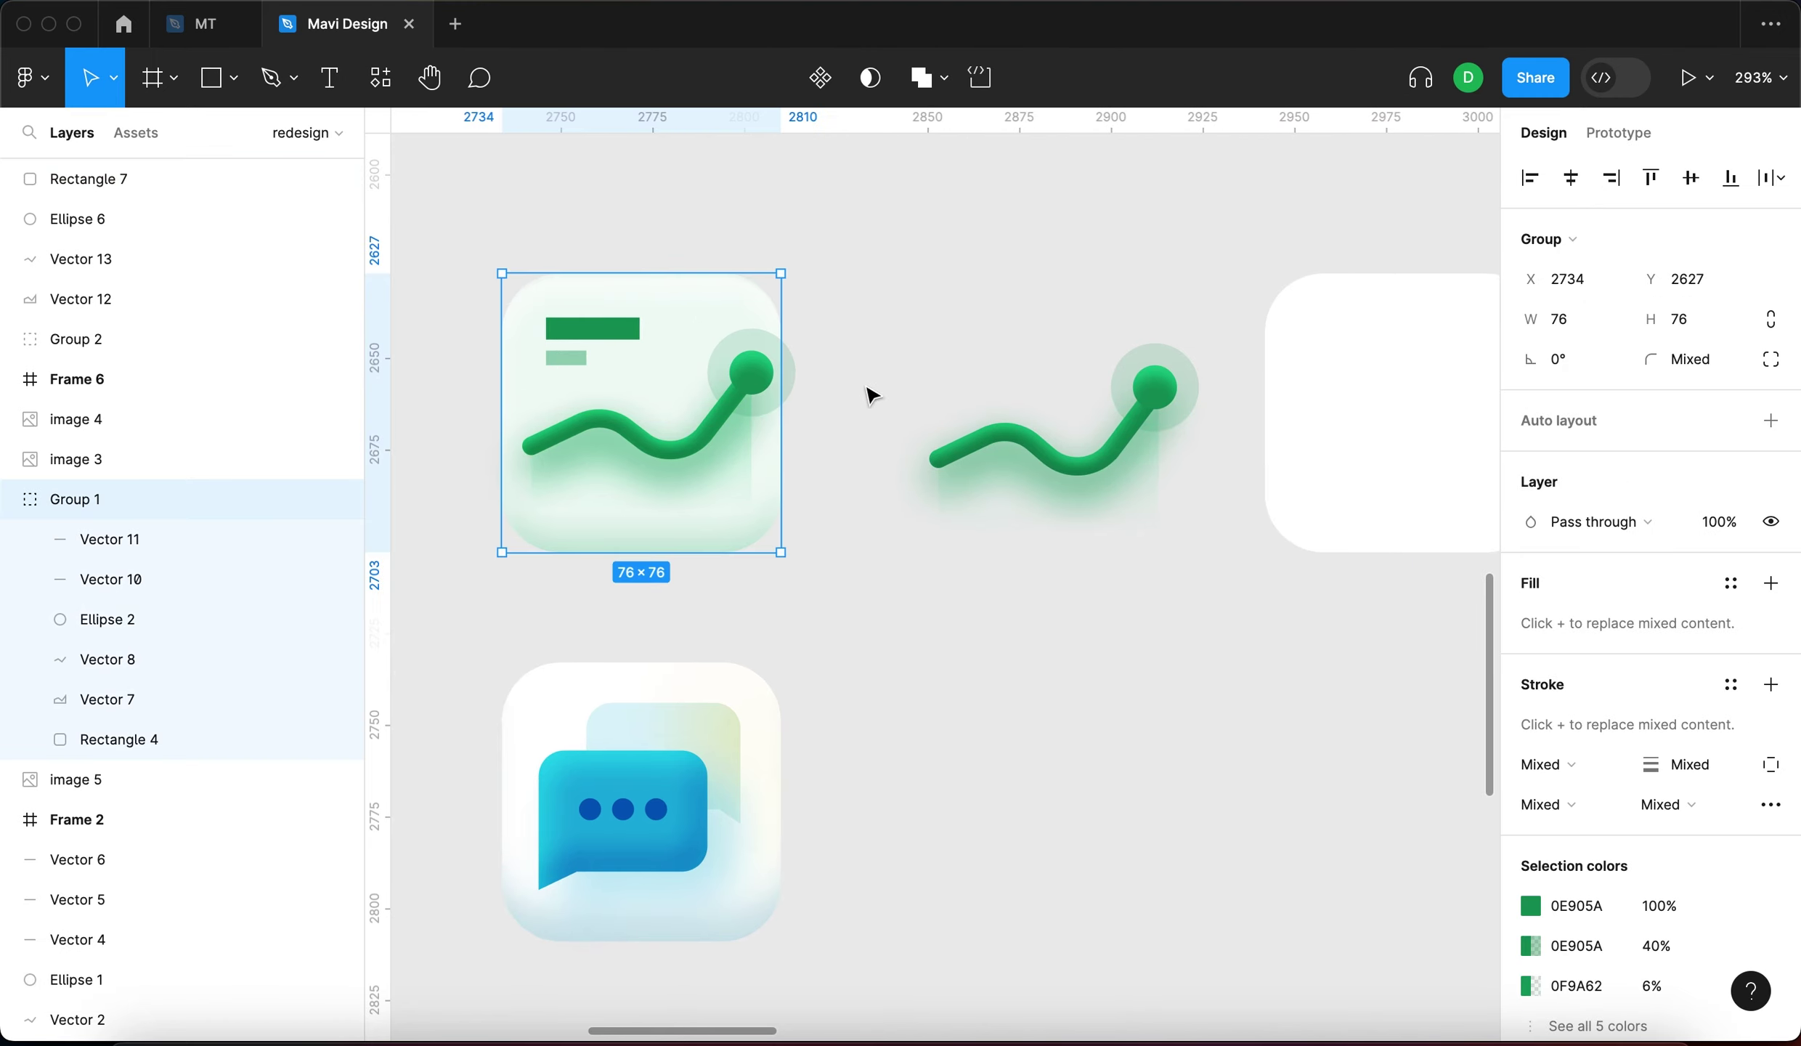
pyautogui.scroll(-3, 871, 395)
pyautogui.click(841, 361)
pyautogui.click(119, 738)
pyautogui.click(1531, 804)
pyautogui.click(1531, 804)
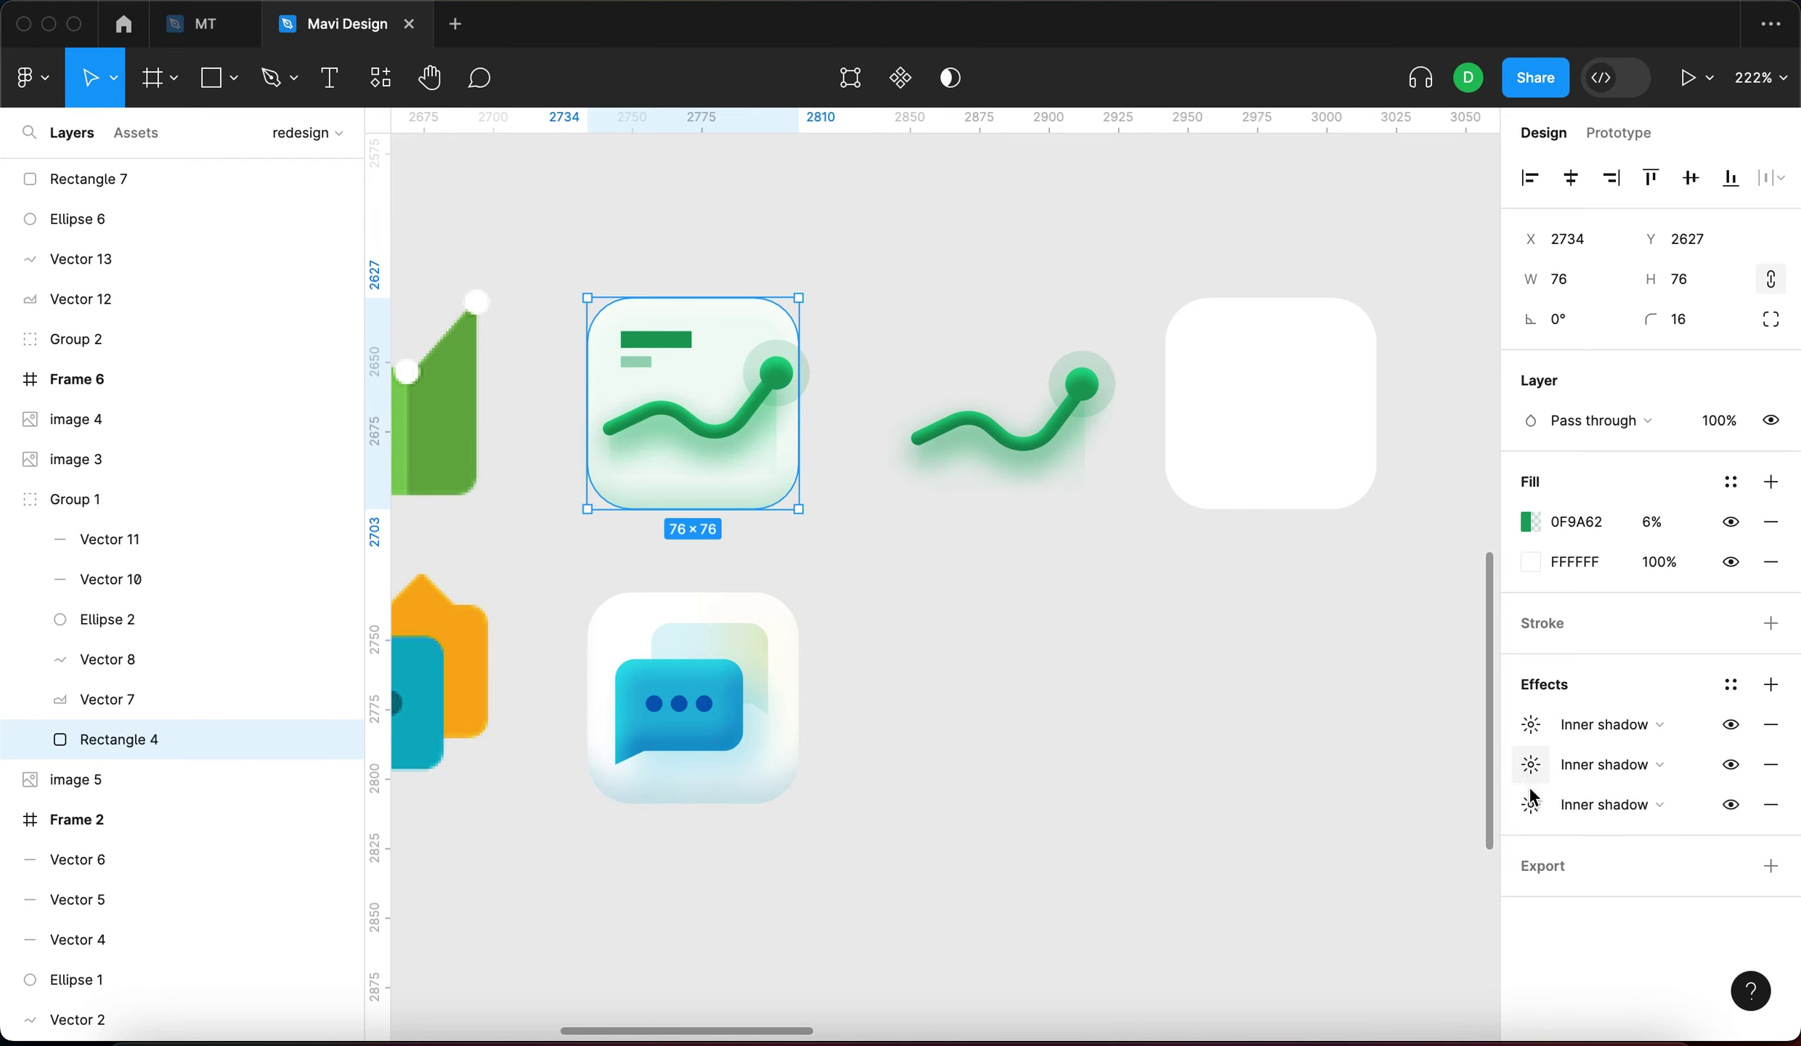
# Copy the reference background's green 0F9A62 into a second fill on the new rounded square, with 6% opacity
pyautogui.click(1608, 528)
pyautogui.moveTo(1609, 526); pyautogui.dragTo(1542, 521)
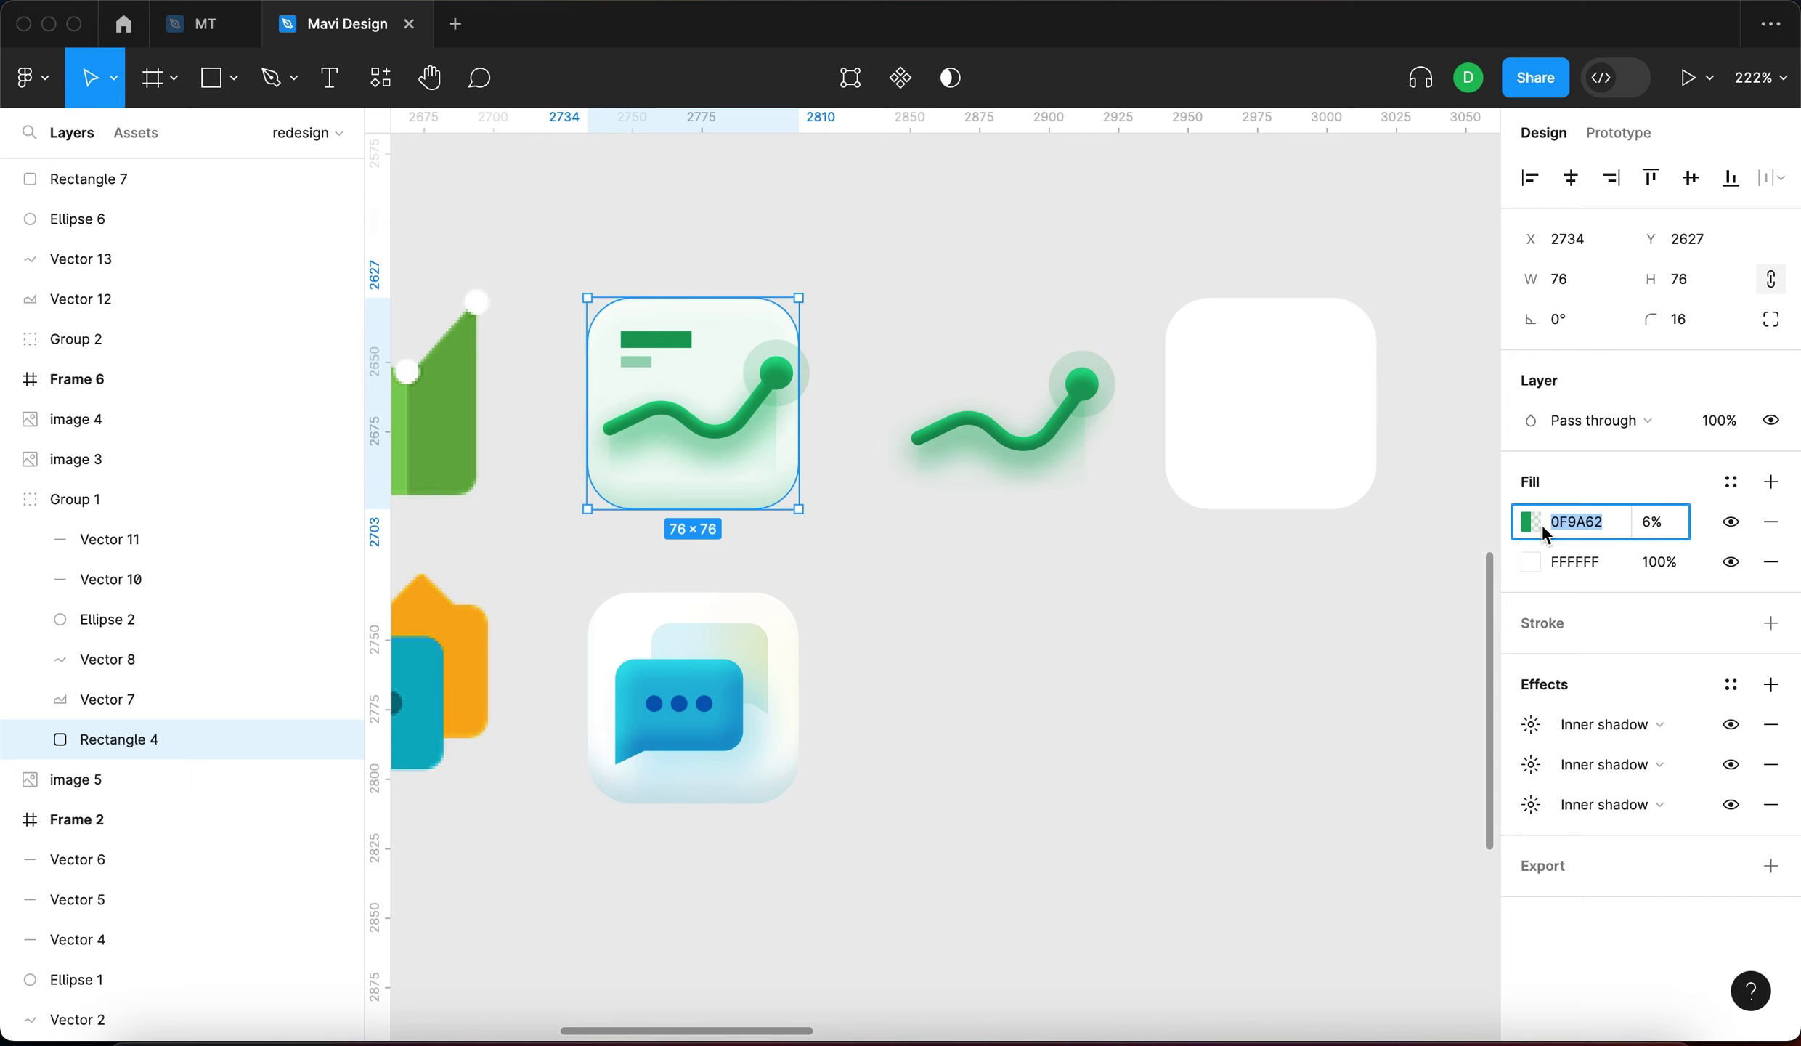
pyautogui.press('super+c')
pyautogui.press('super+c')
pyautogui.press('super+c')
pyautogui.click(1214, 434)
pyautogui.click(1771, 482)
pyautogui.doubleClick(1569, 522)
pyautogui.press('super+v')
pyautogui.click(1682, 524)
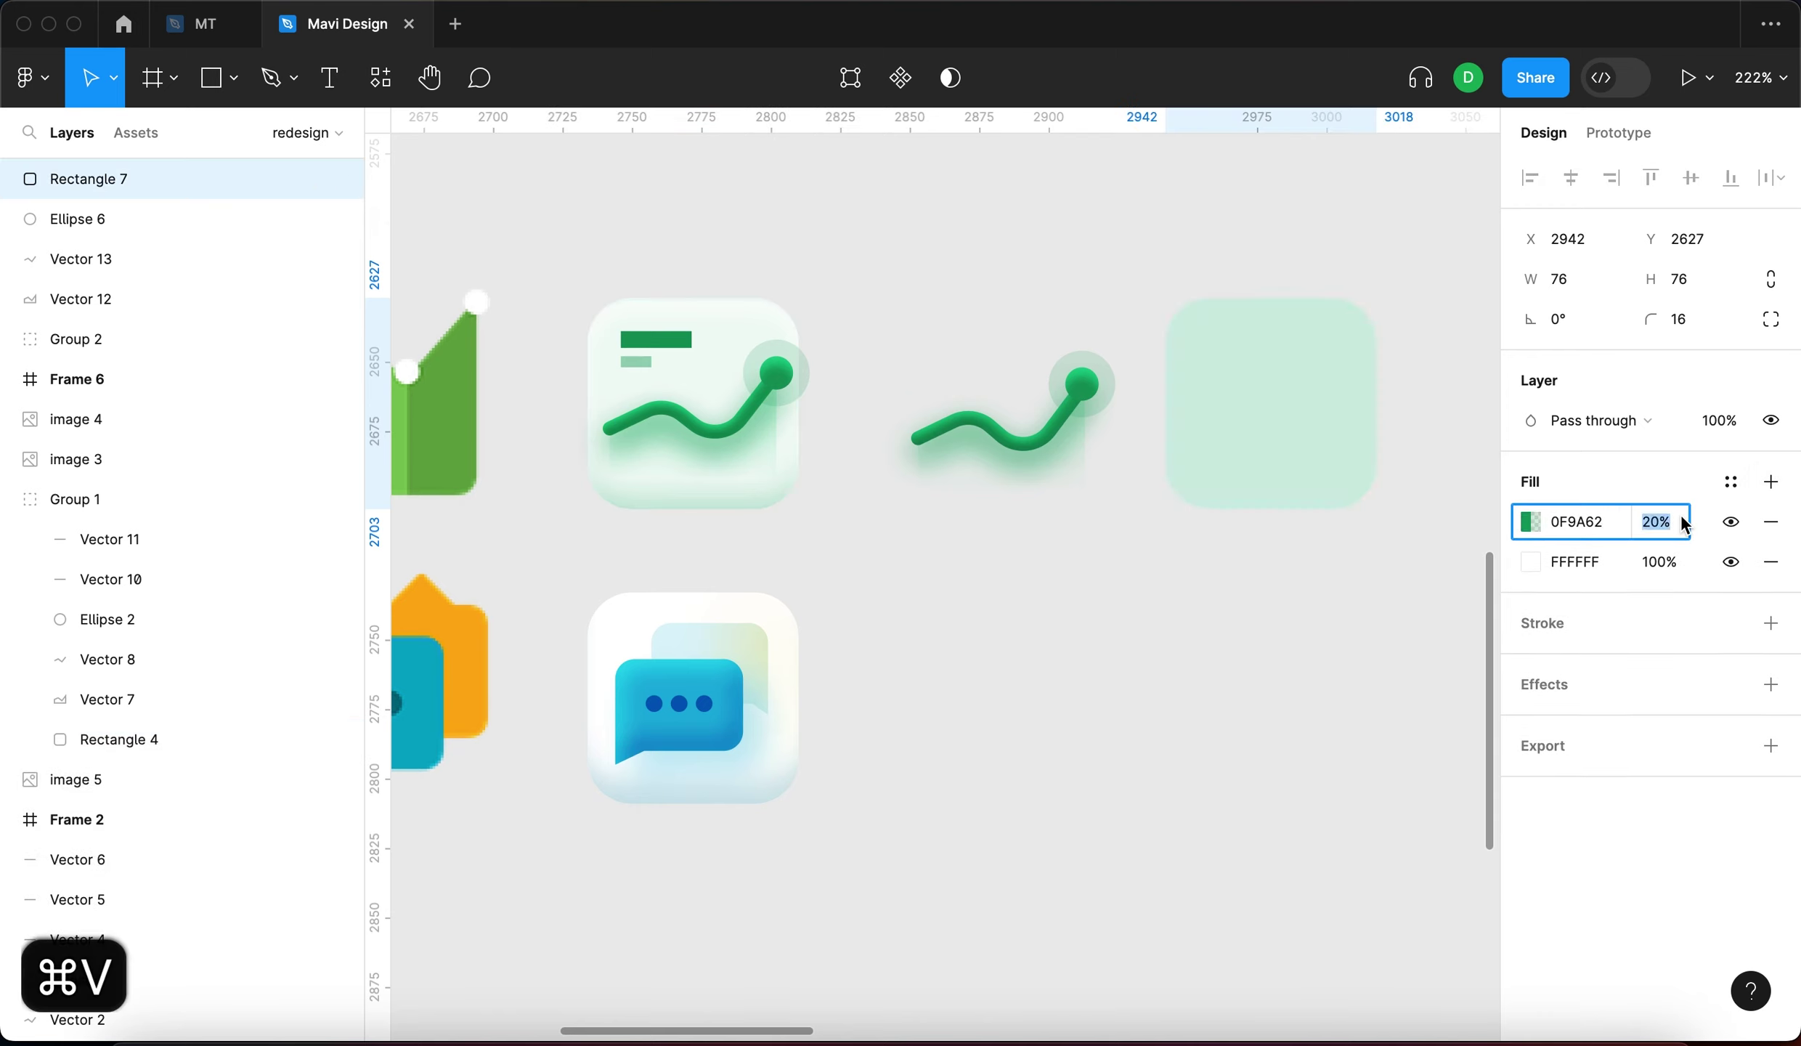
pyautogui.write('6')
pyautogui.press('Return')
# Check the settings of the last-listed inner shadow on the reference icon's background rectangle
pyautogui.click(1427, 603)
pyautogui.click(1271, 399)
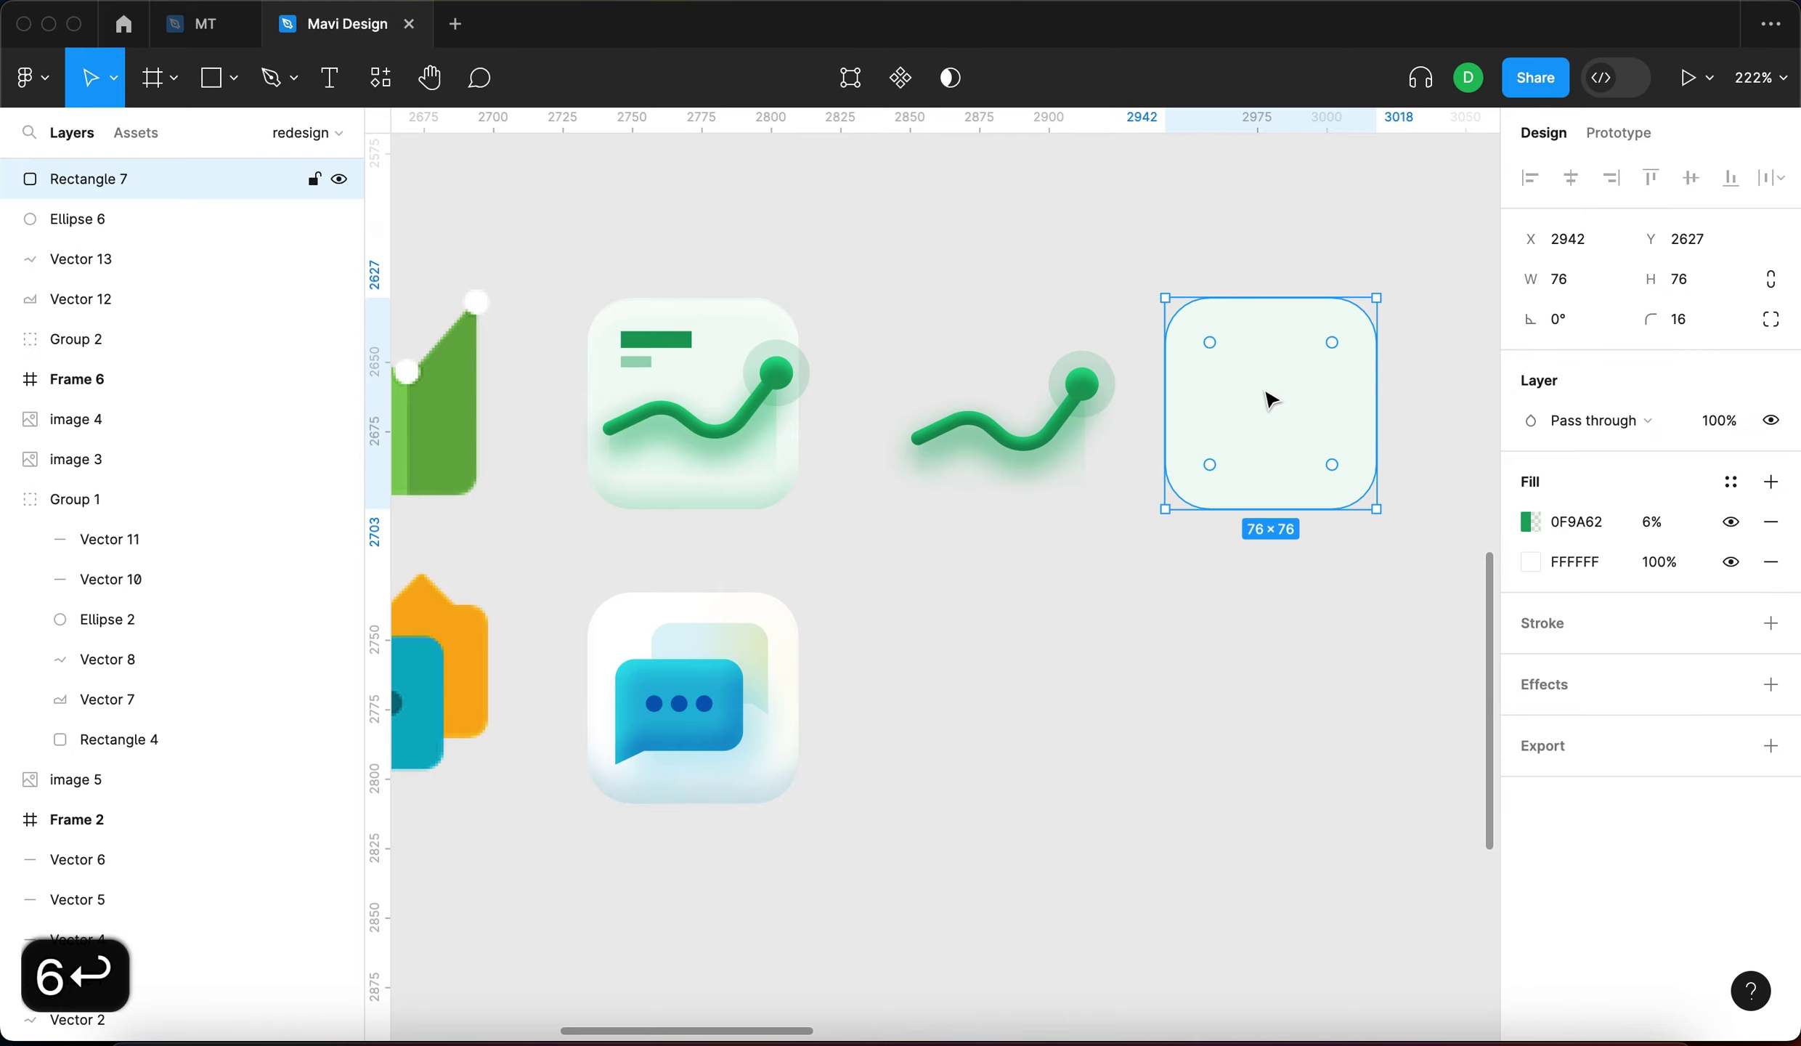
pyautogui.click(912, 682)
pyautogui.click(1177, 323)
pyautogui.click(996, 303)
pyautogui.doubleClick(693, 479)
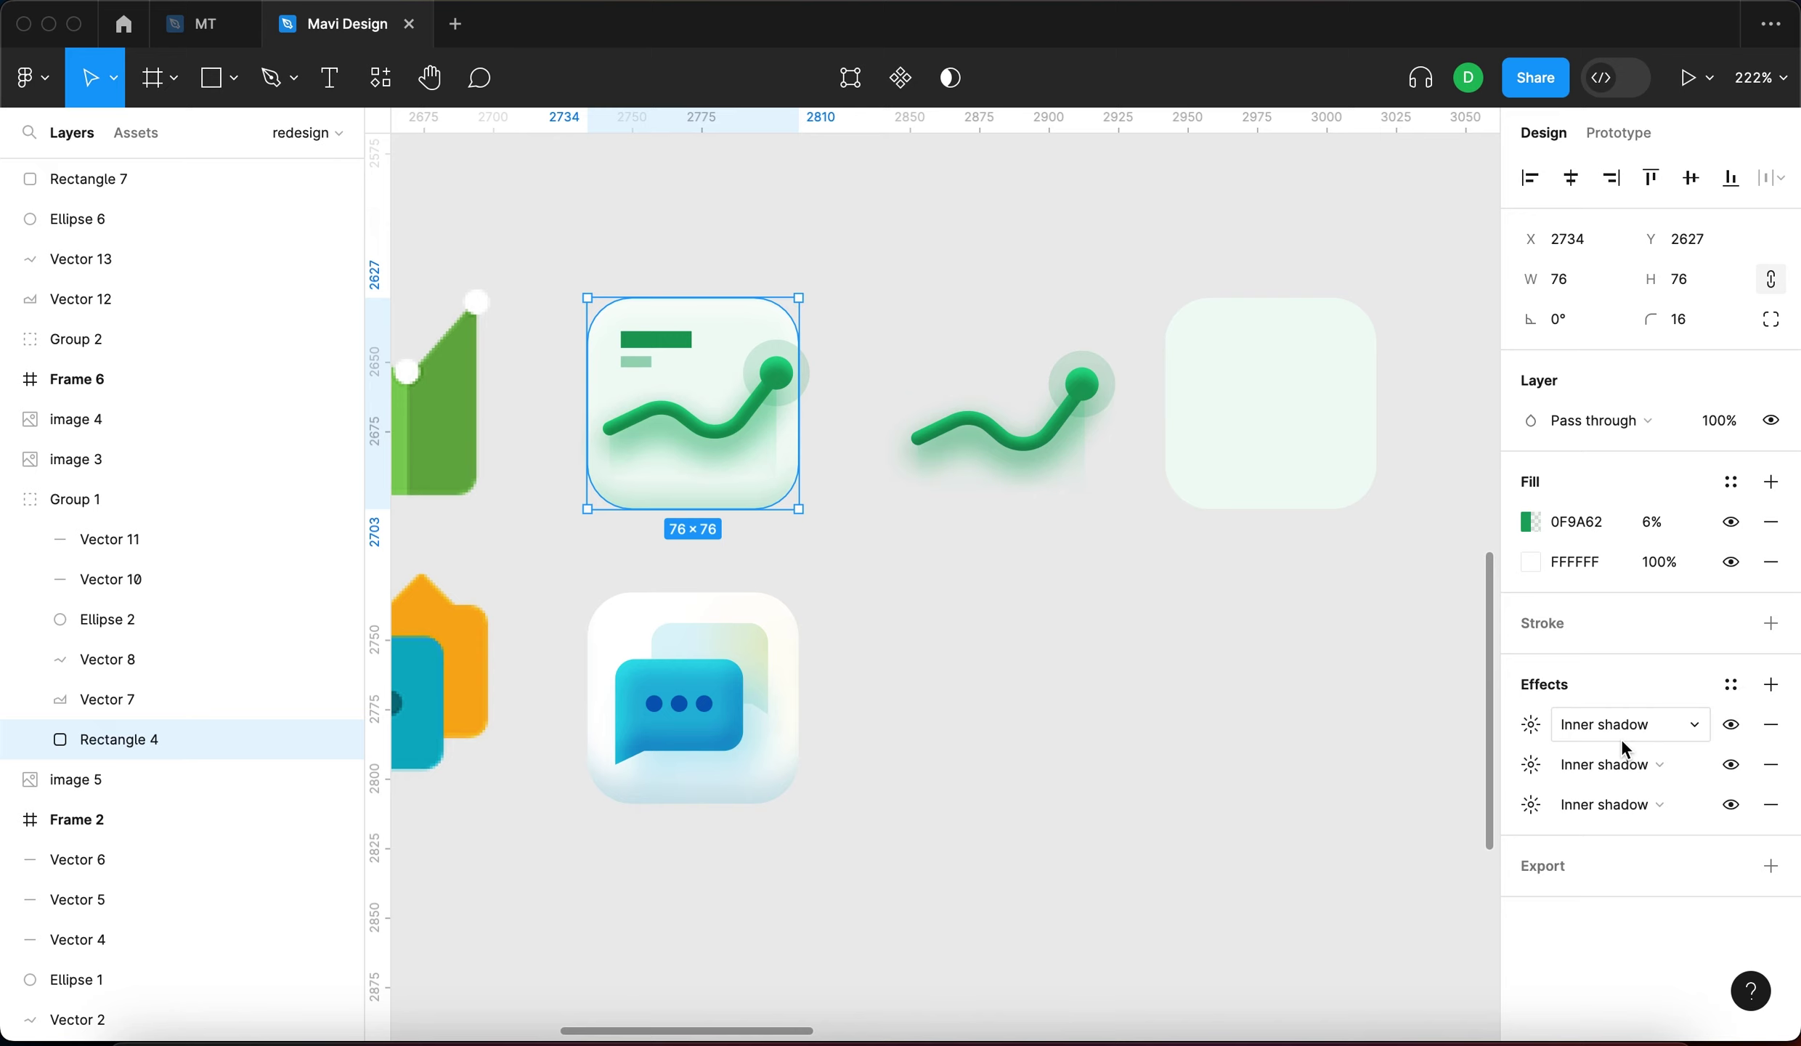
pyautogui.click(1528, 805)
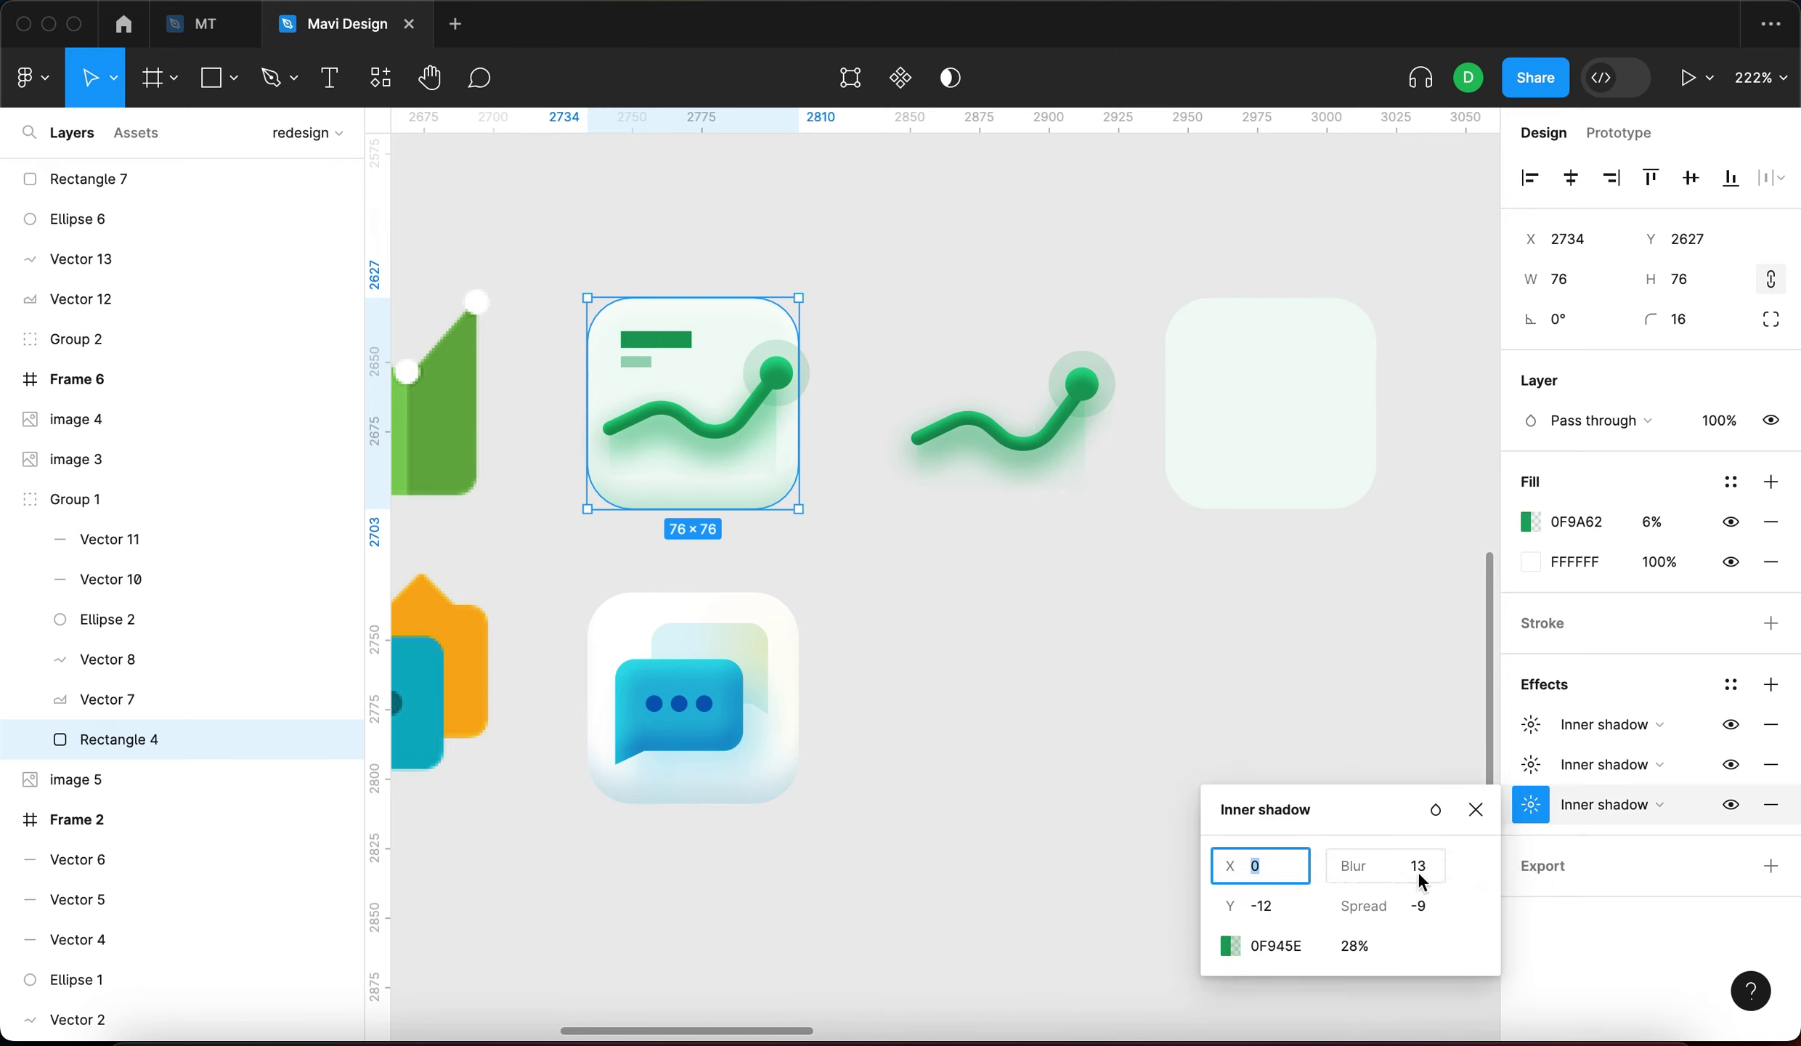
# Add an inner shadow to the new rounded square with Y offset -12, blur 13 and spread -5
pyautogui.click(1271, 403)
pyautogui.click(1771, 684)
pyautogui.click(1605, 724)
pyautogui.click(1530, 724)
pyautogui.click(1432, 785)
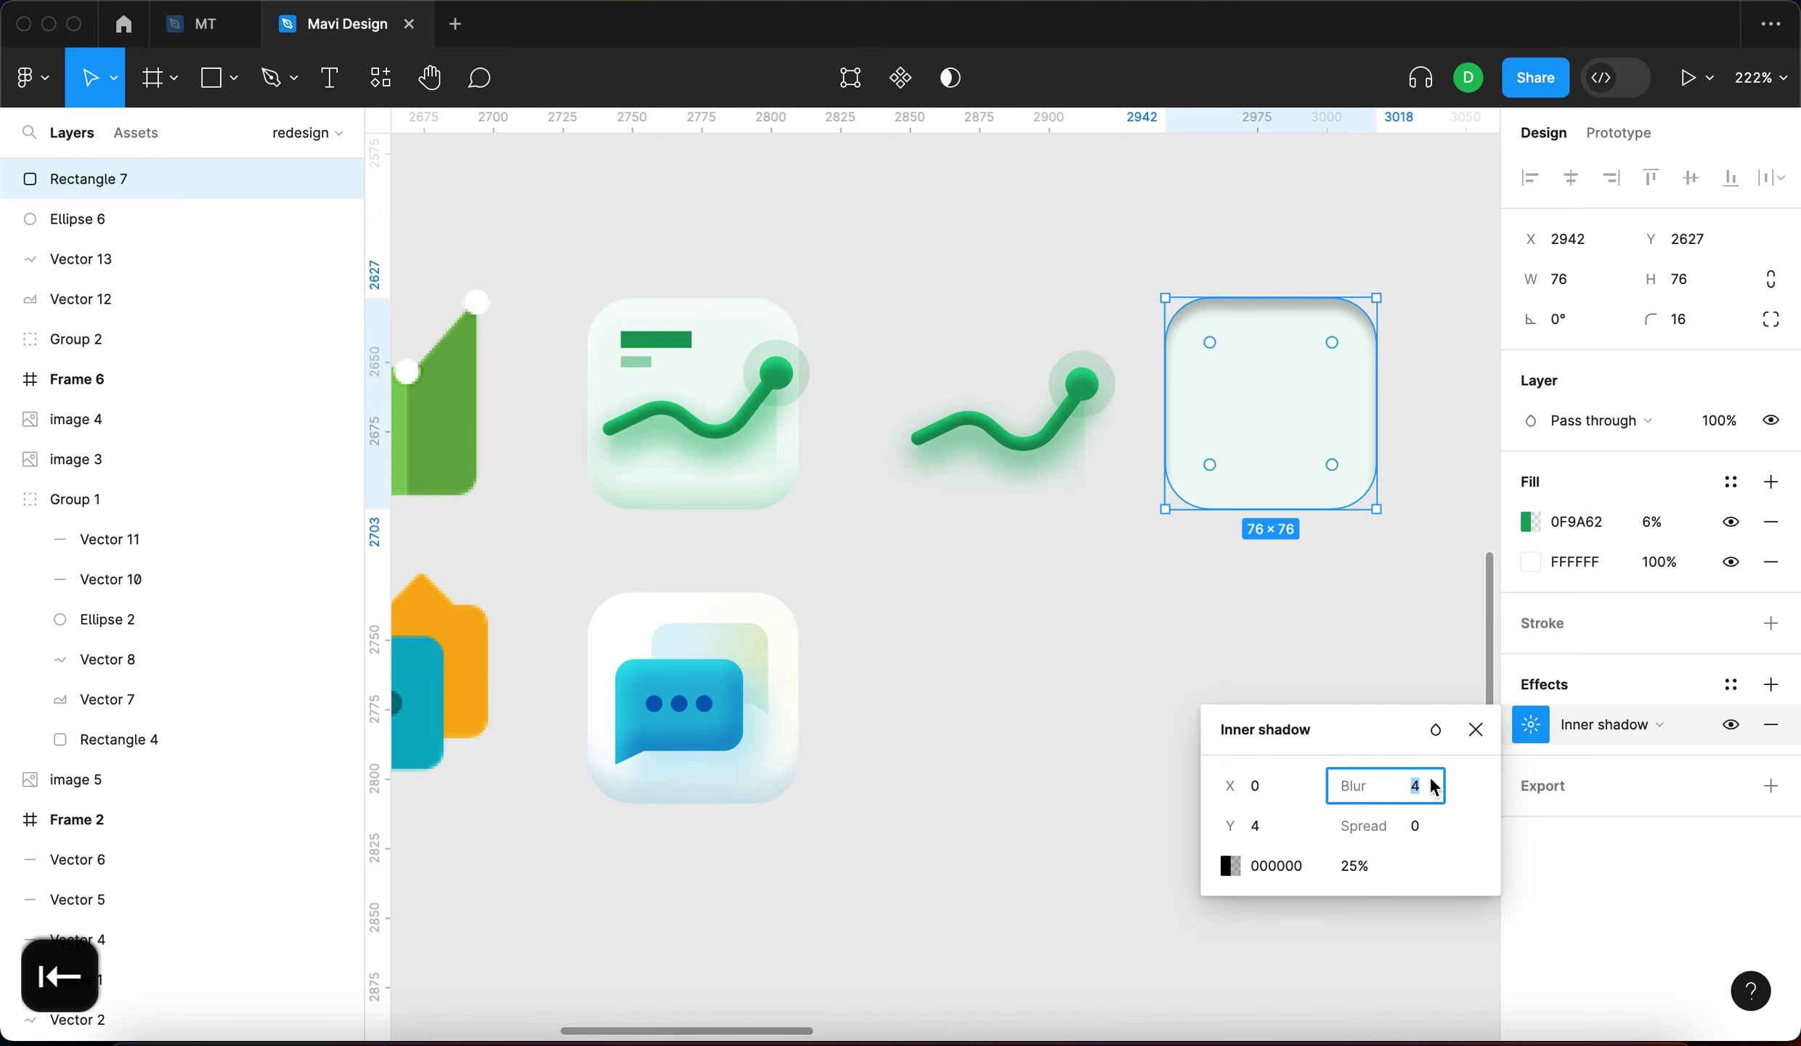
pyautogui.write('13')
pyautogui.hotkey('shift', 'Tab')
pyautogui.write('-')
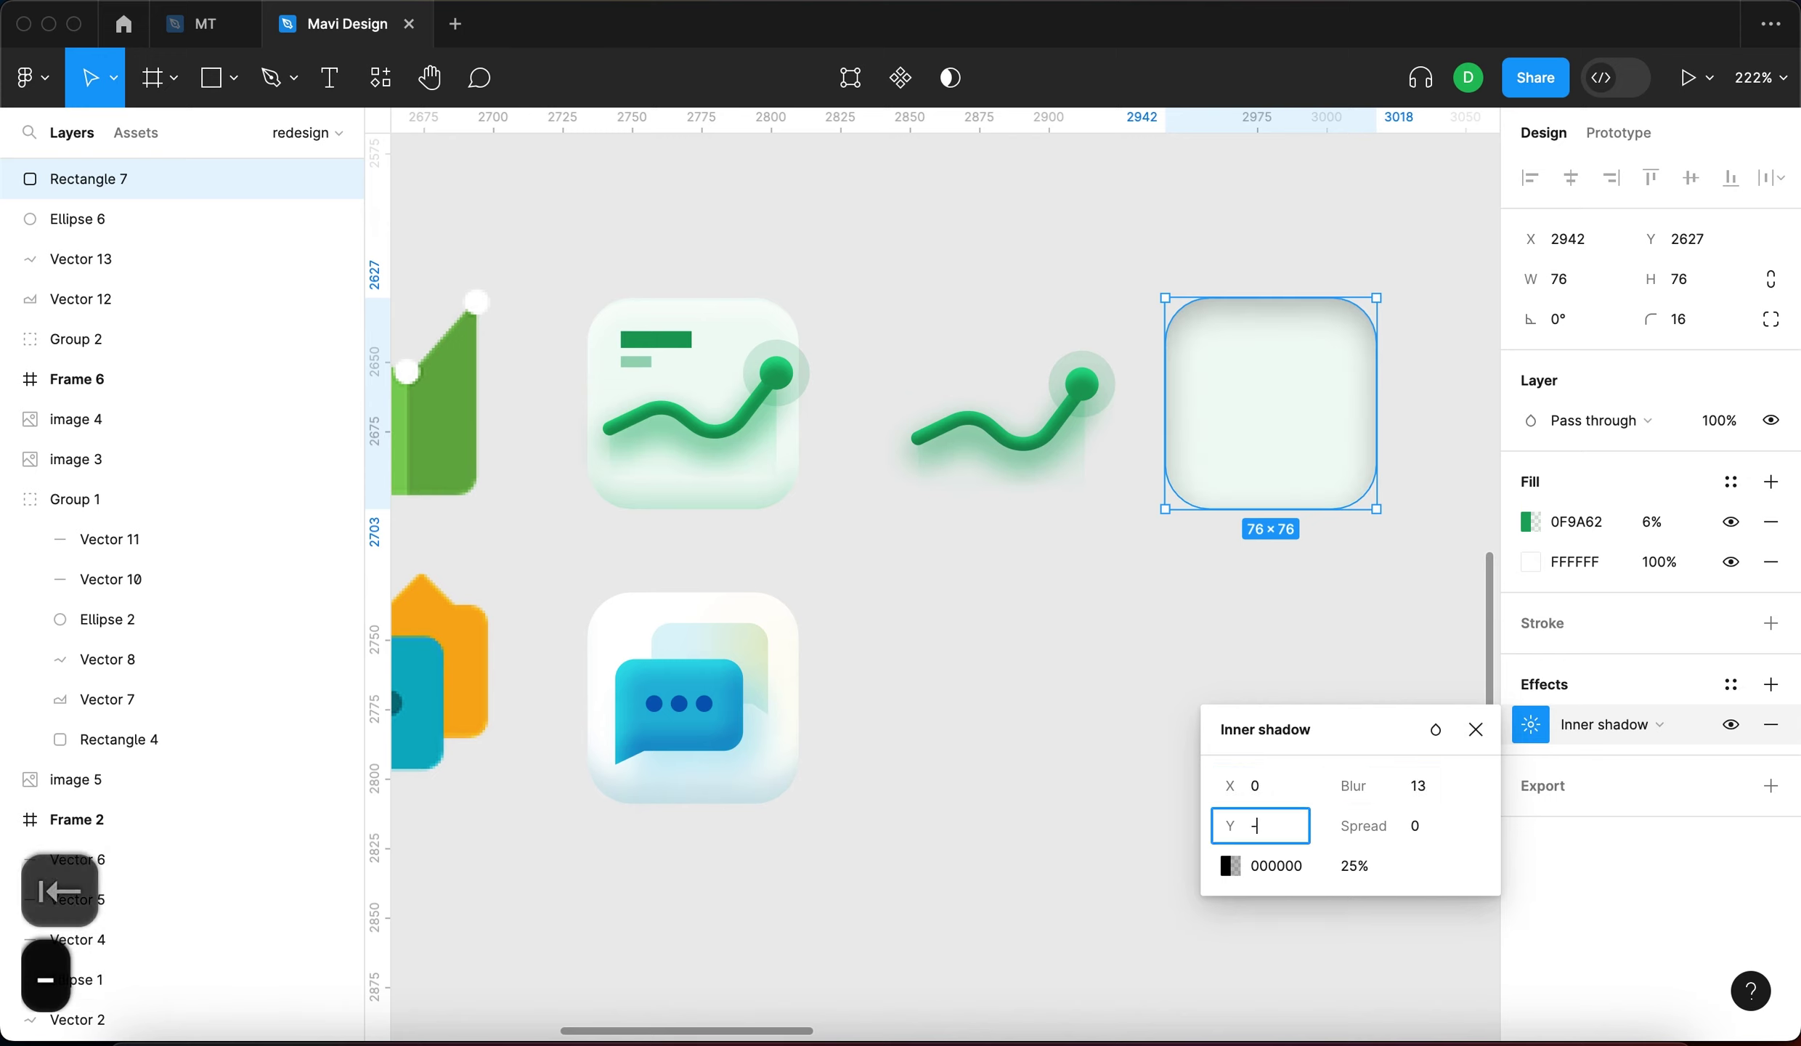
pyautogui.write('12')
pyautogui.click(1423, 828)
pyautogui.write('-5')
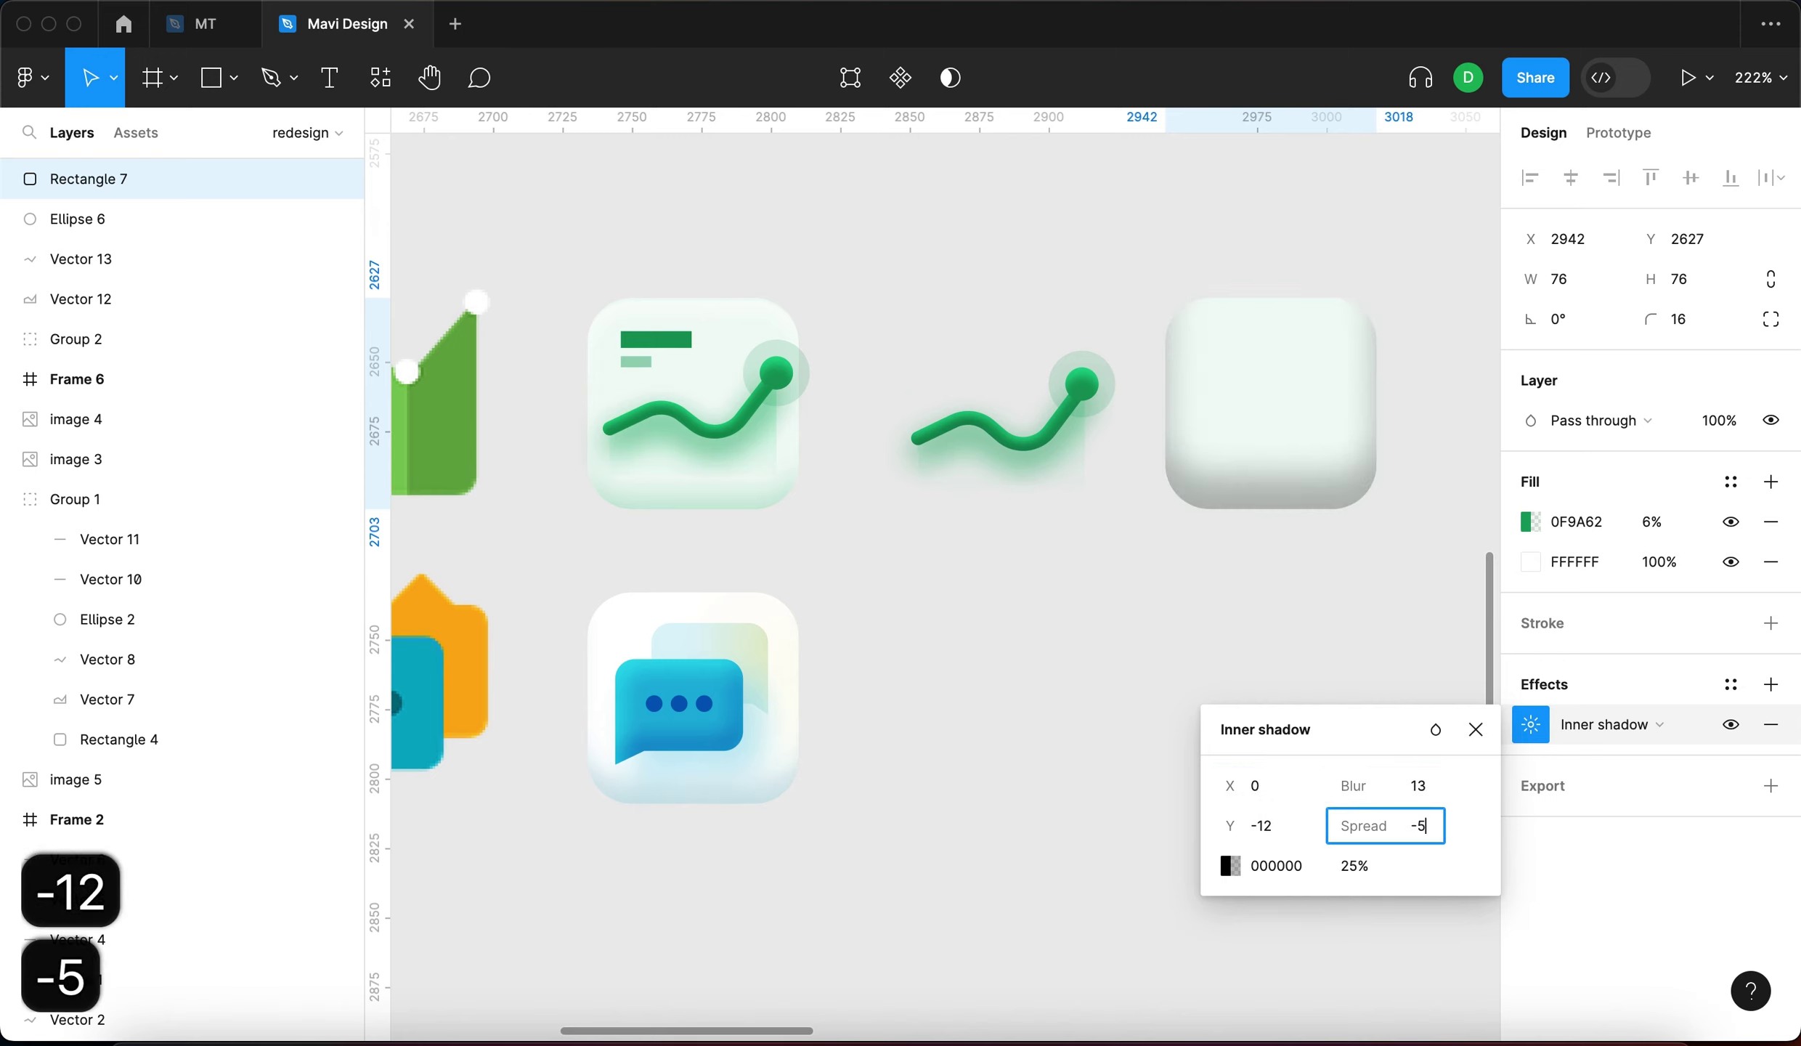
pyautogui.press('Return')
# Copy the reference inner shadow's color 0F945E to the new square's inner shadow
pyautogui.click(763, 494)
pyautogui.click(1349, 483)
pyautogui.click(762, 494)
pyautogui.click(1530, 800)
pyautogui.press('super+c')
pyautogui.click(1214, 459)
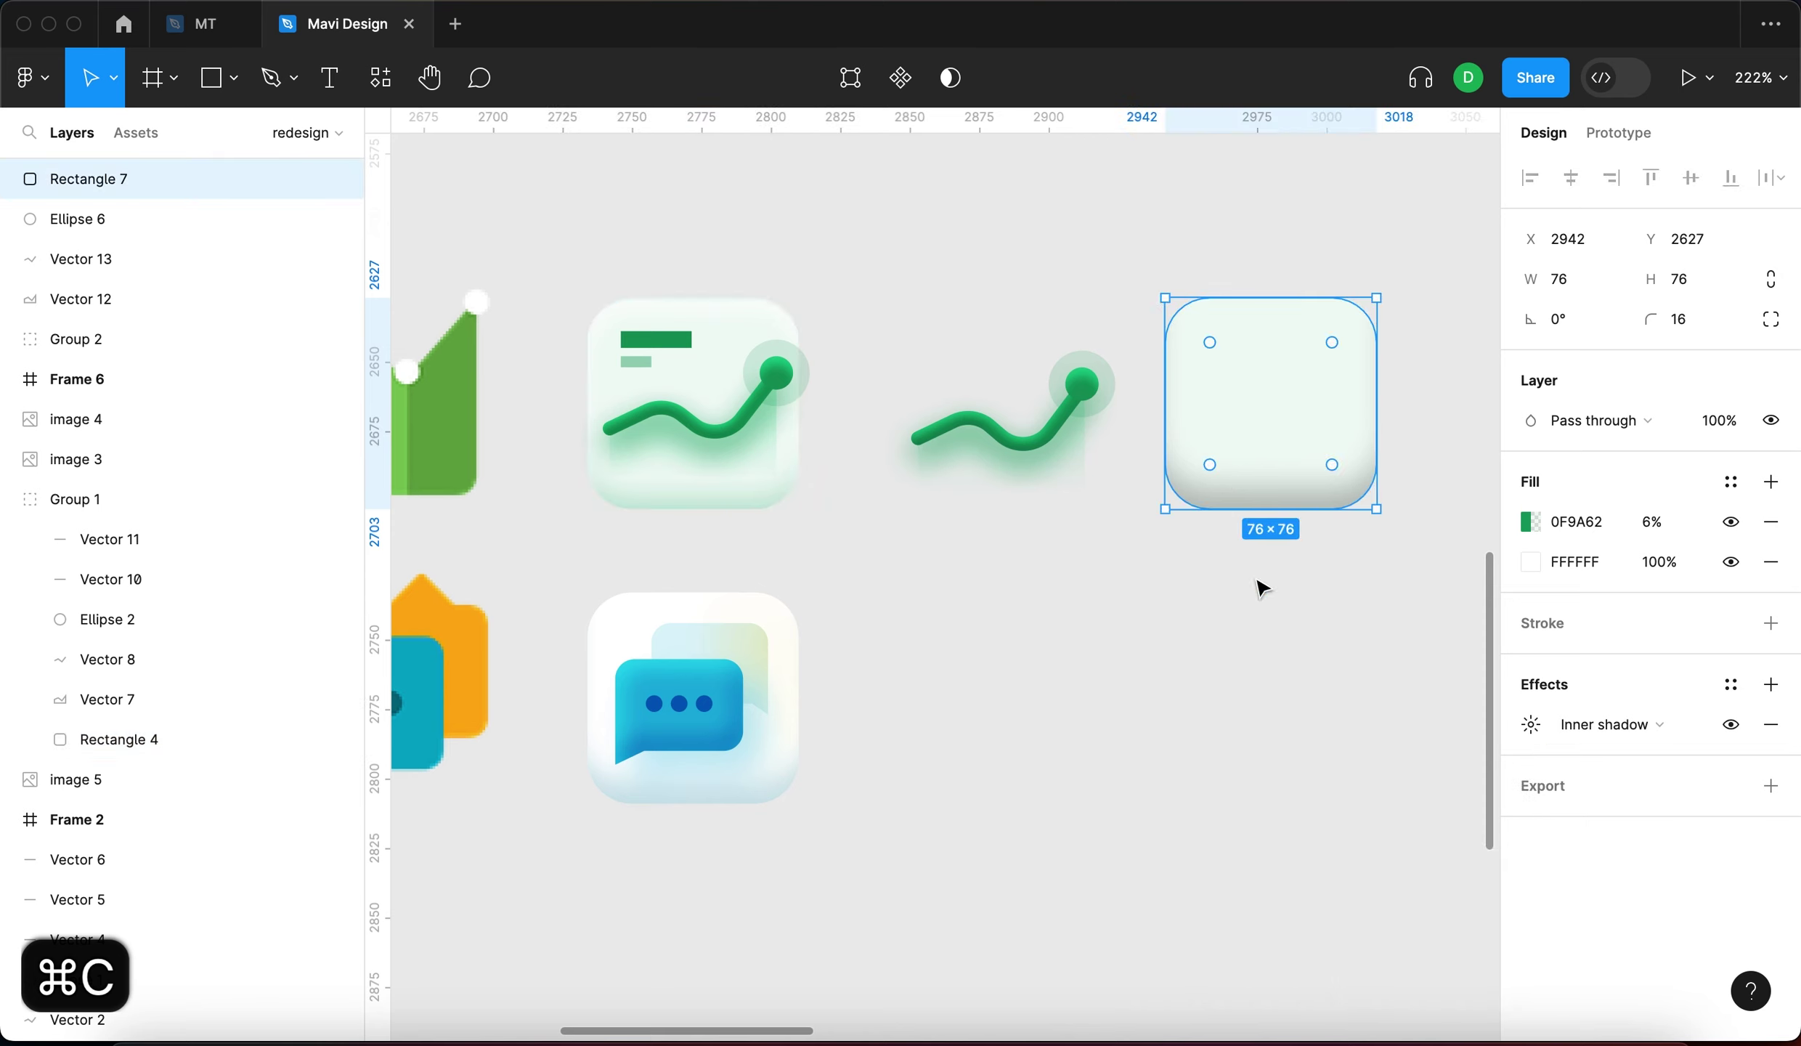
pyautogui.click(1530, 724)
pyautogui.click(1286, 866)
pyautogui.press('super+v')
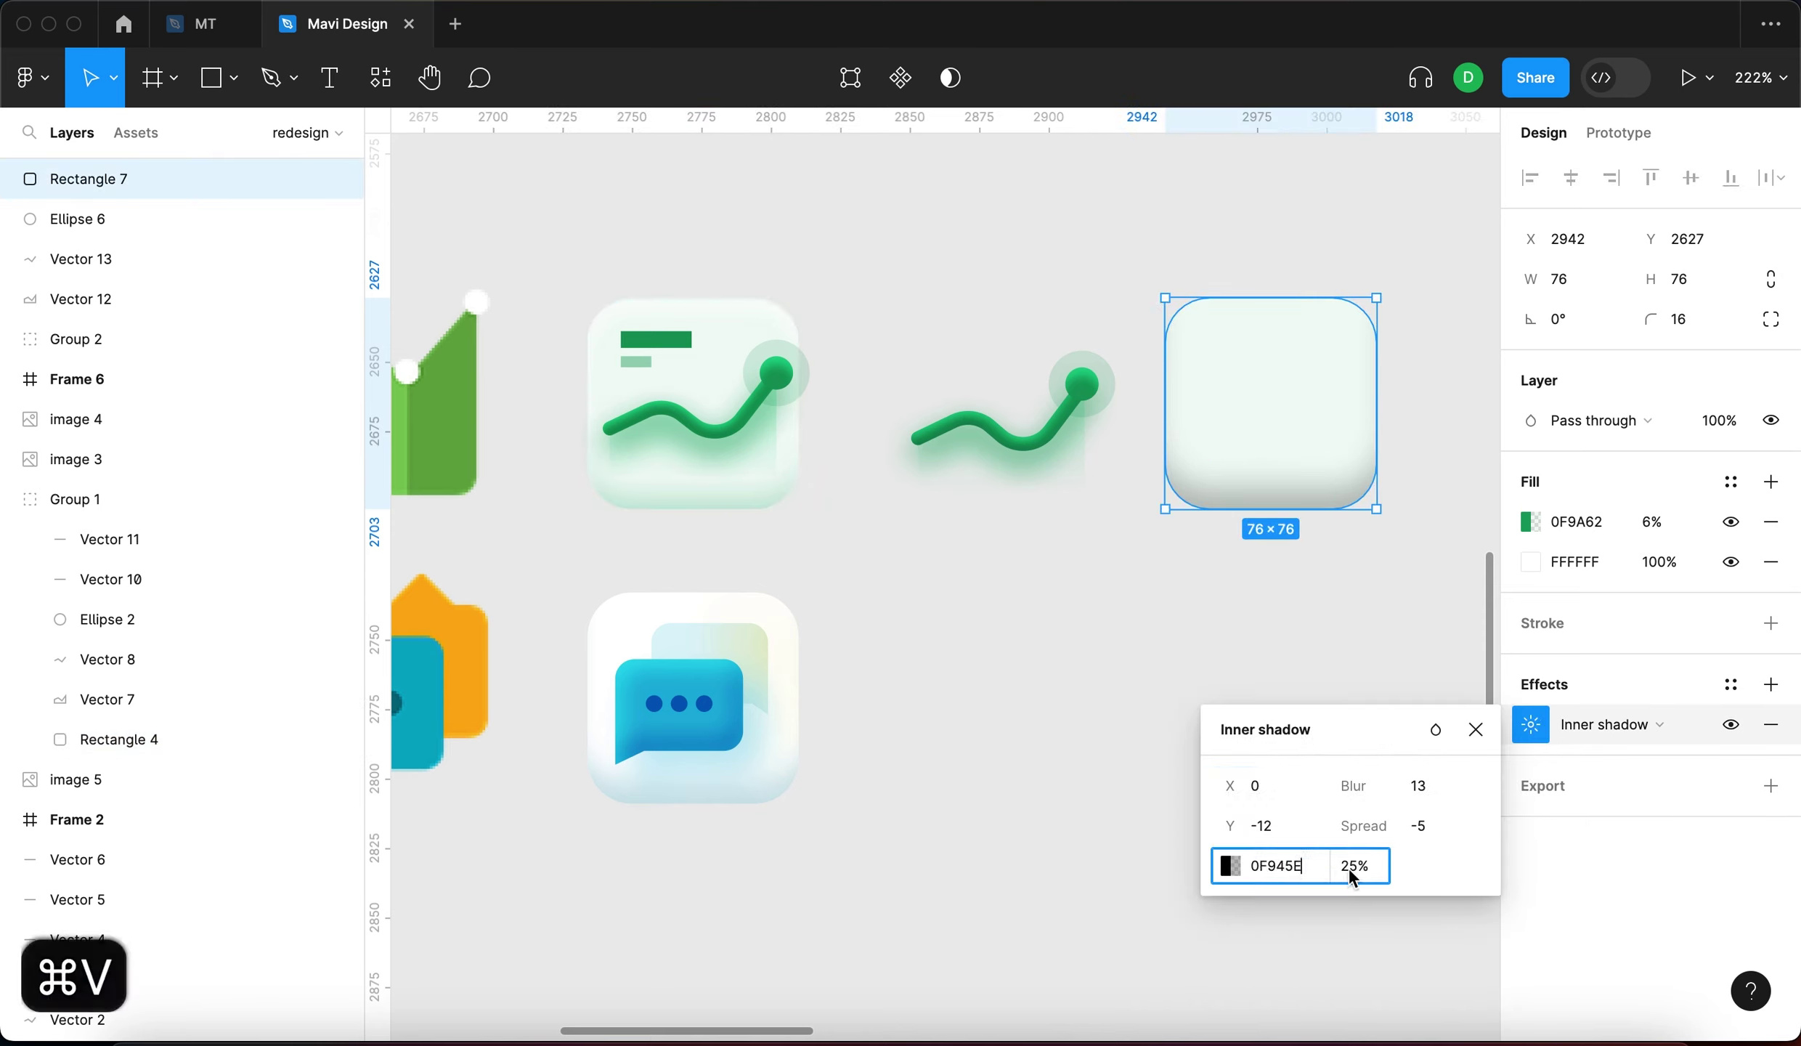
# Set the new square's inner shadow opacity to 28% and close its settings
pyautogui.click(1354, 865)
pyautogui.press('Up')
pyautogui.press('Up')
pyautogui.press('Up')
pyautogui.press('Down')
pyautogui.press('Return')
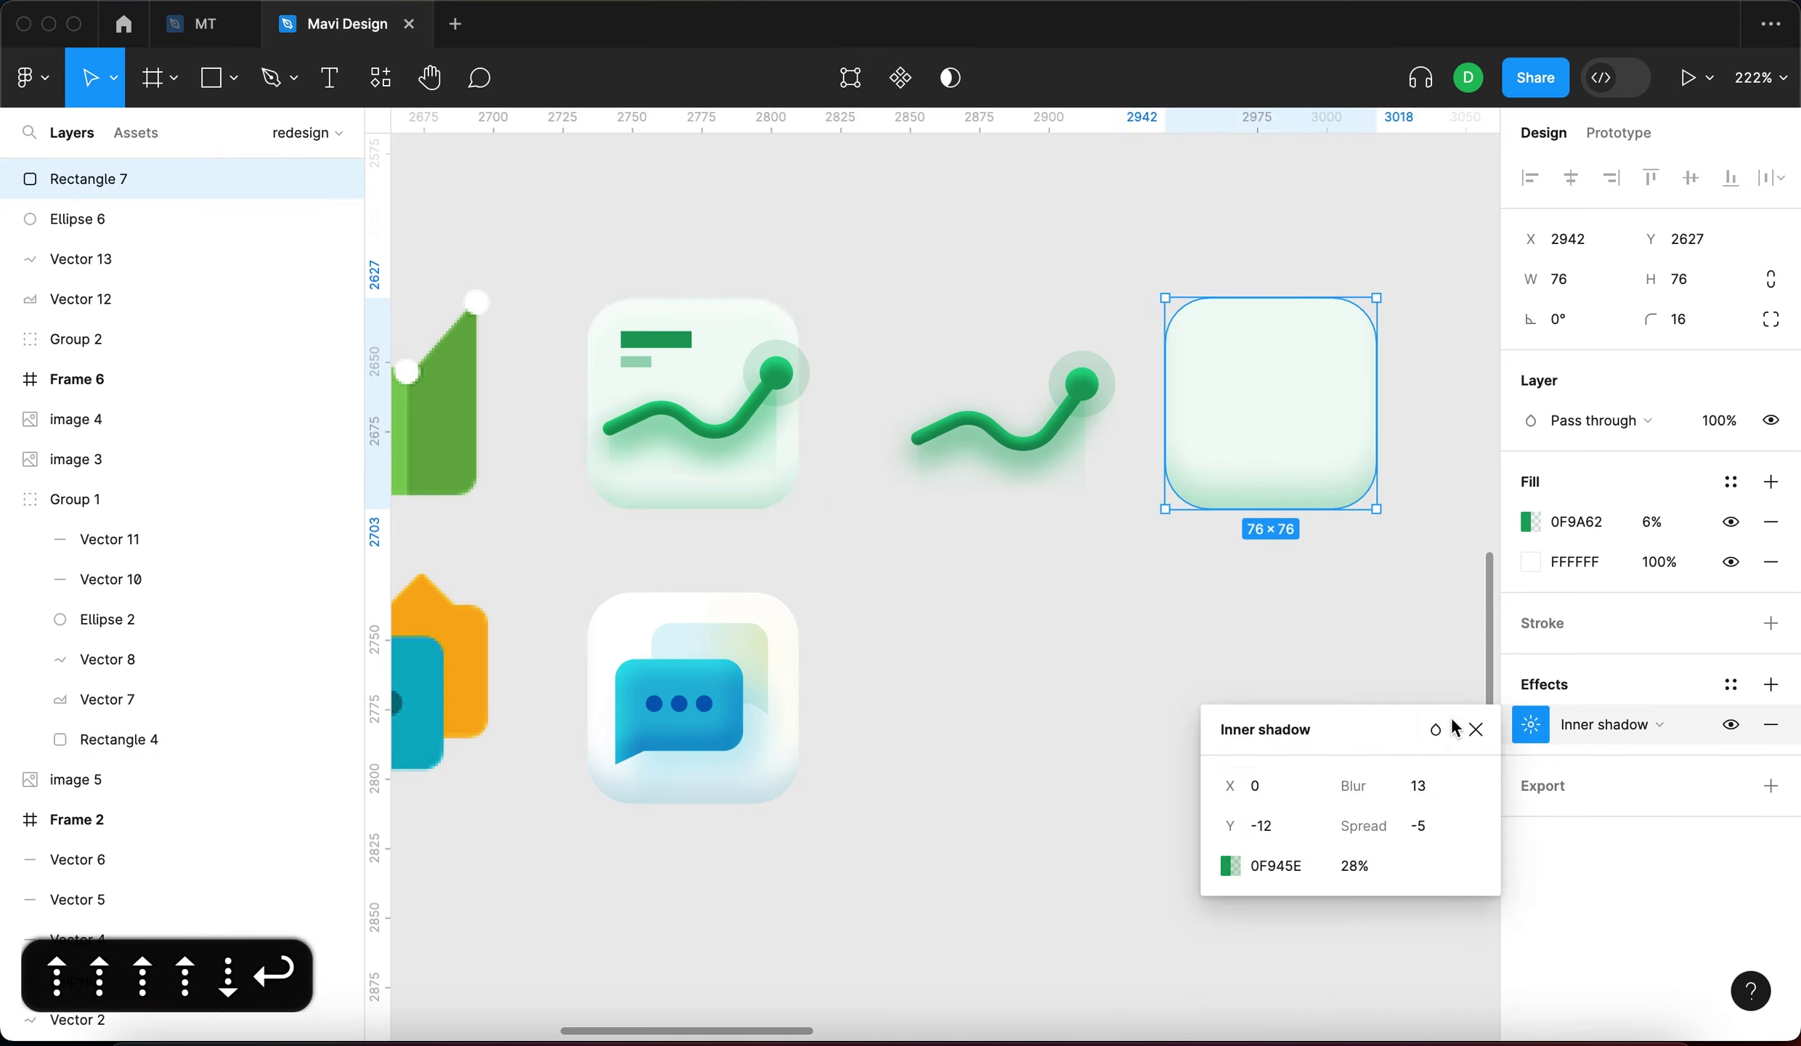
pyautogui.click(1475, 729)
pyautogui.click(1336, 691)
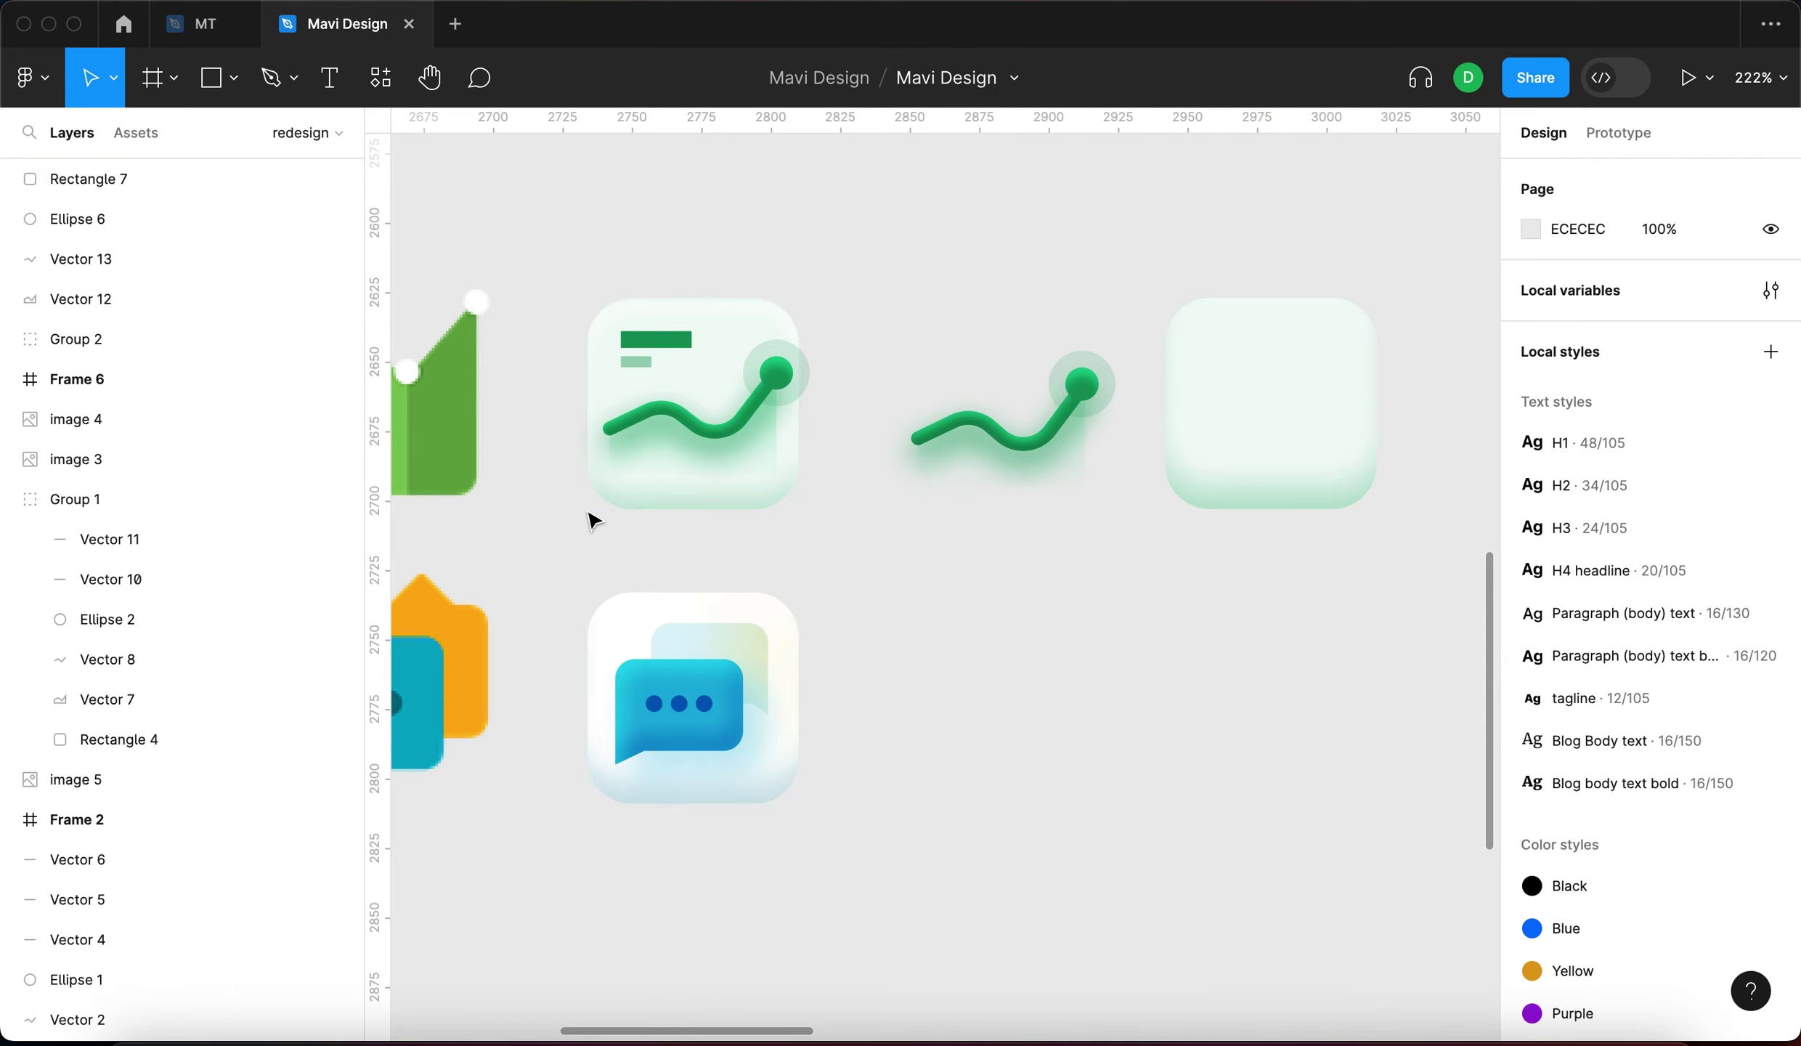
# Toggle the new square's inner shadow off and on to compare its shading with the reference icon
pyautogui.click(1228, 472)
pyautogui.click(1314, 657)
pyautogui.hscroll(2, 1275, 672)
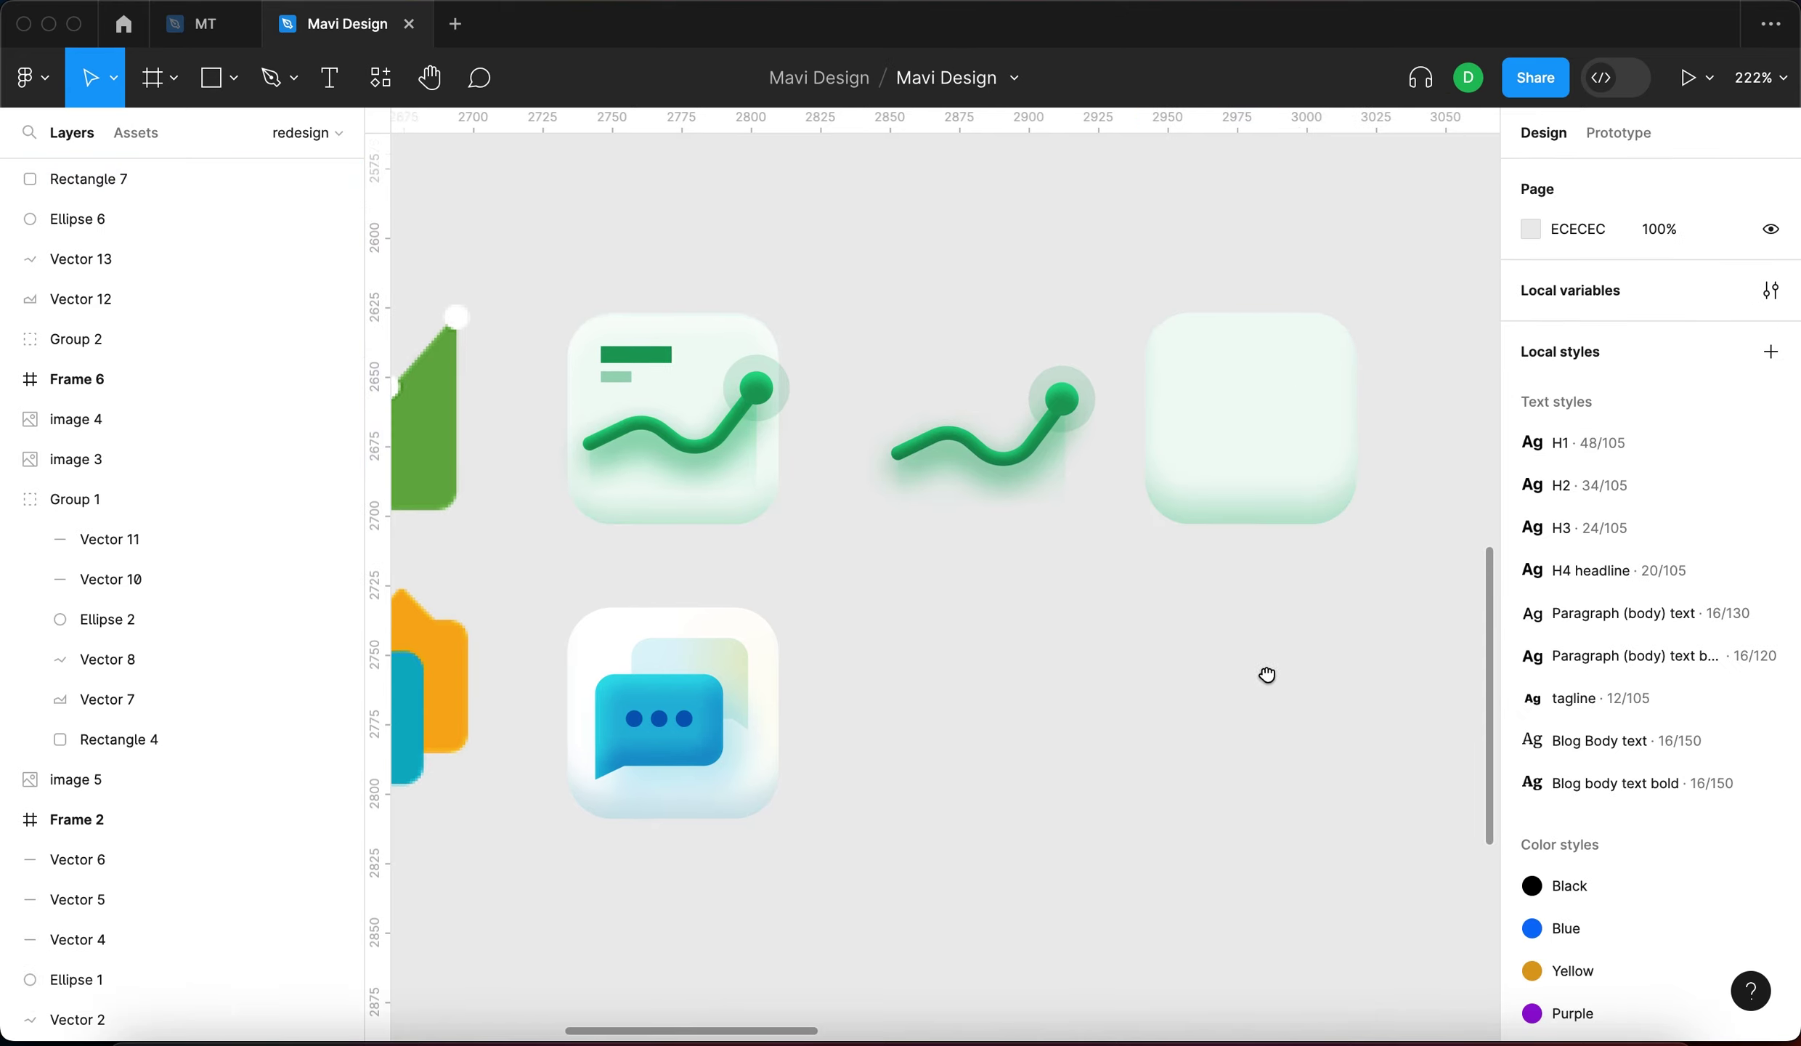
pyautogui.click(1207, 442)
pyautogui.click(1728, 723)
pyautogui.click(1728, 723)
pyautogui.click(1398, 756)
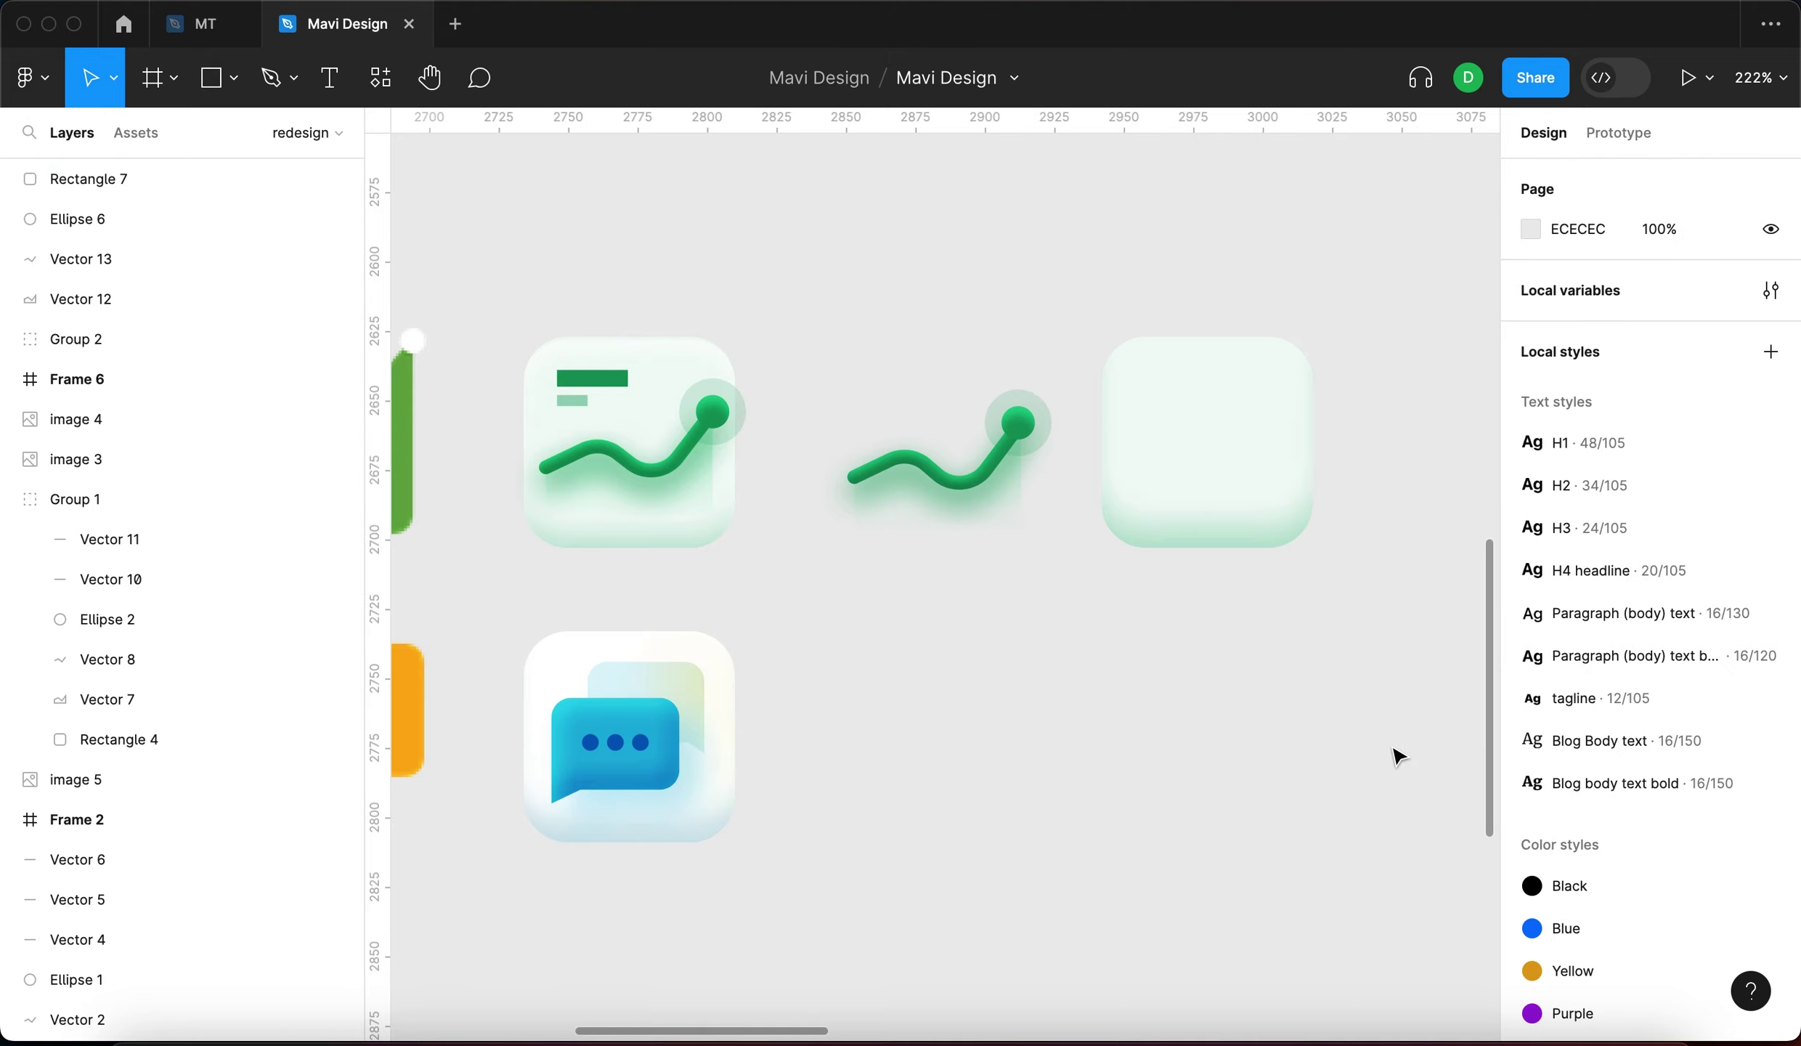
pyautogui.click(1206, 465)
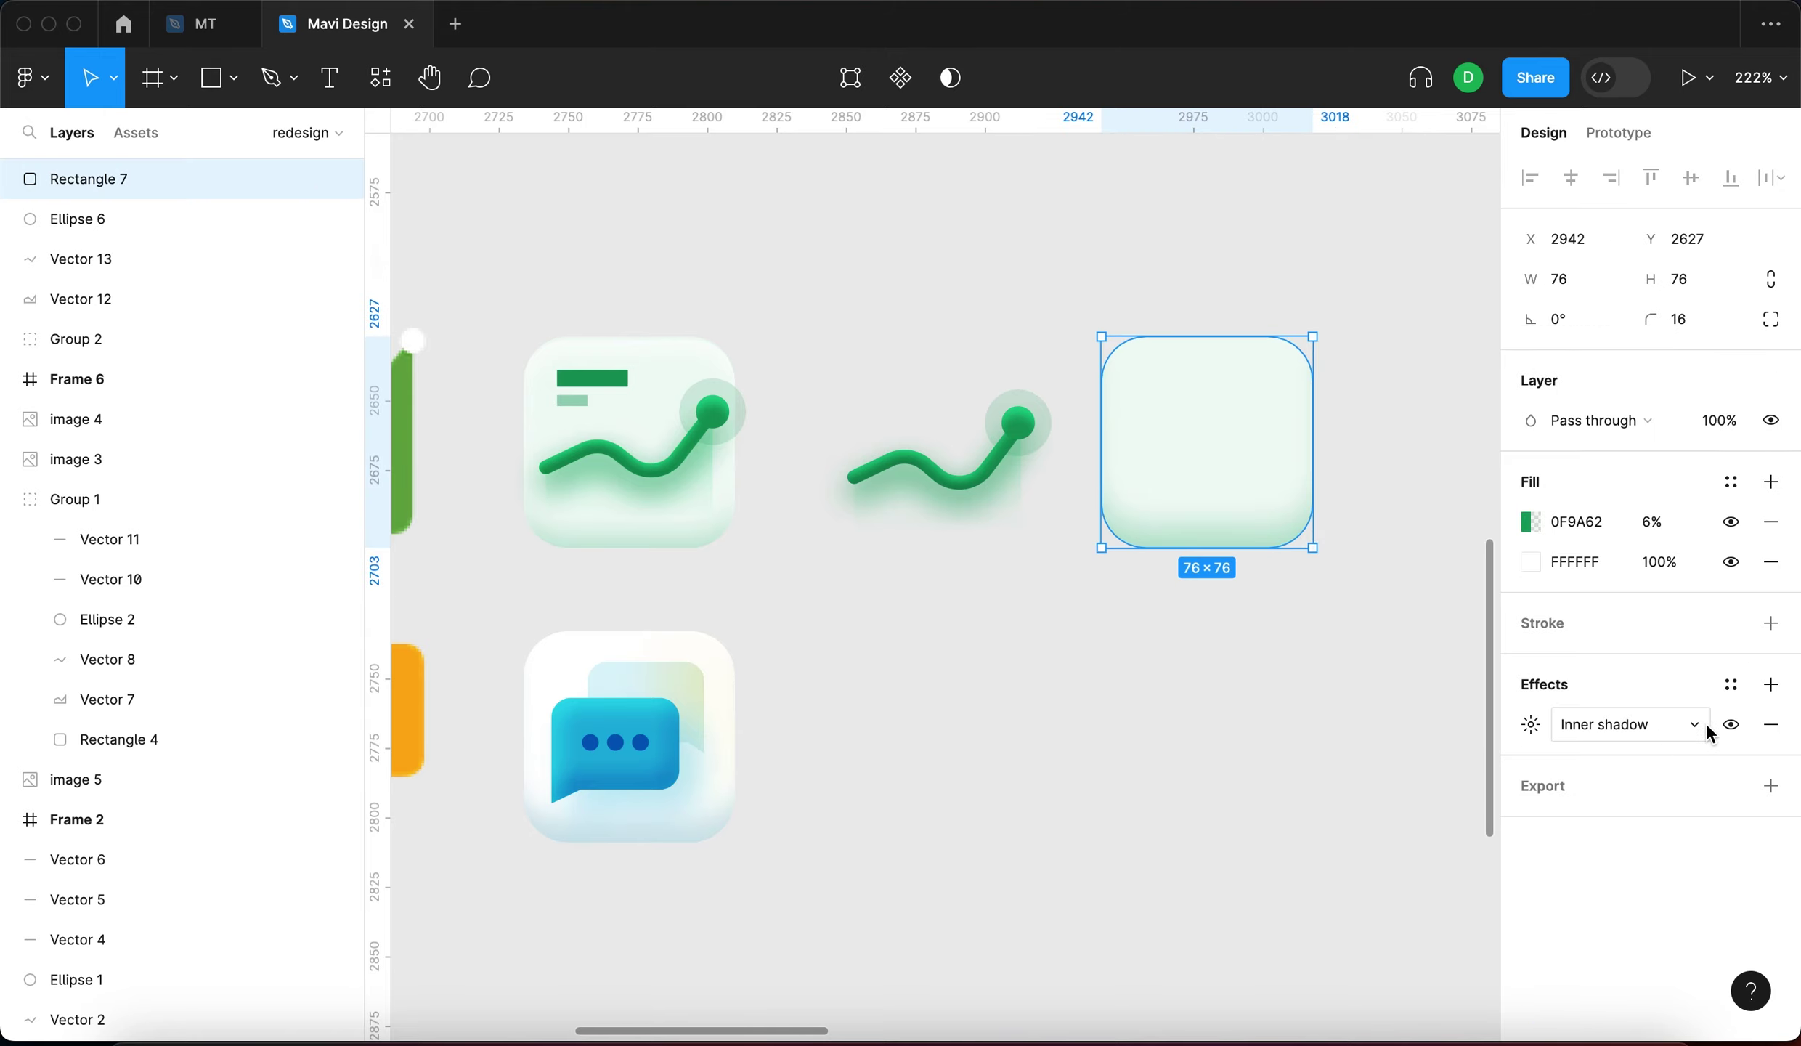
pyautogui.click(1731, 724)
pyautogui.click(1106, 659)
pyautogui.hscroll(1, 1111, 603)
pyautogui.scroll(1, 1111, 603)
pyautogui.click(1118, 551)
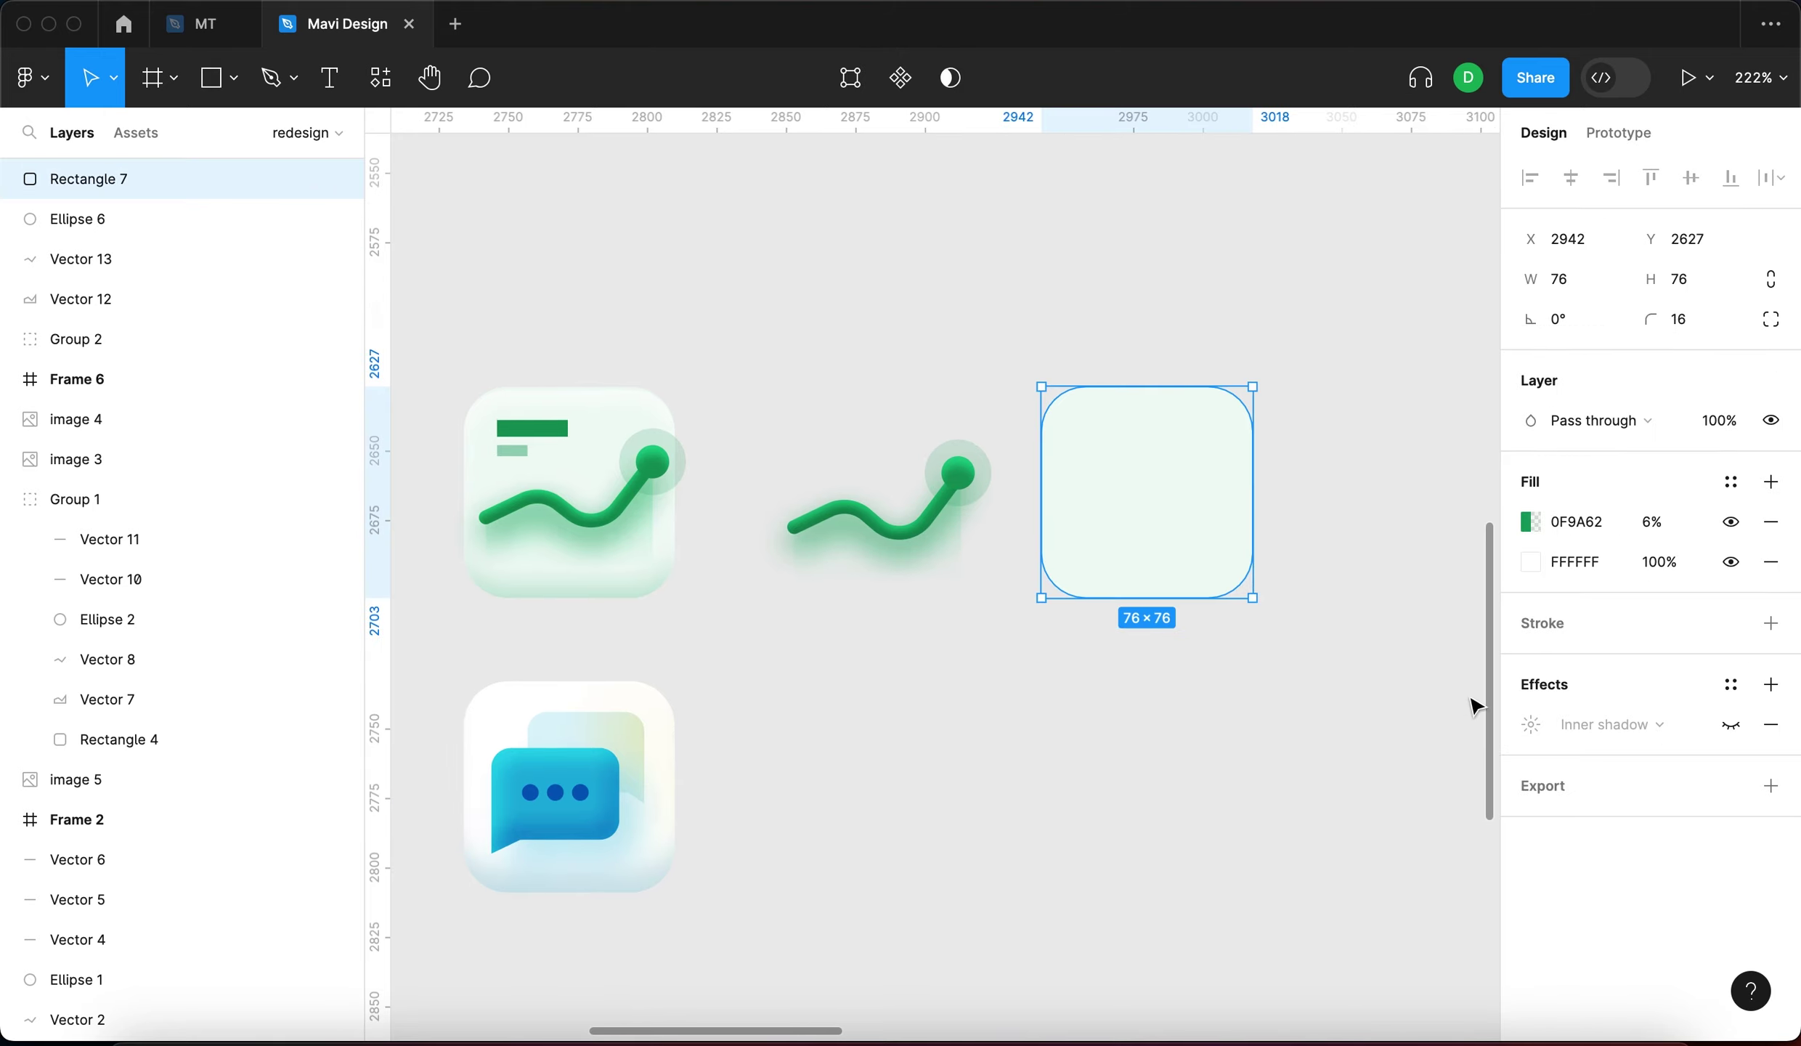
pyautogui.click(1306, 772)
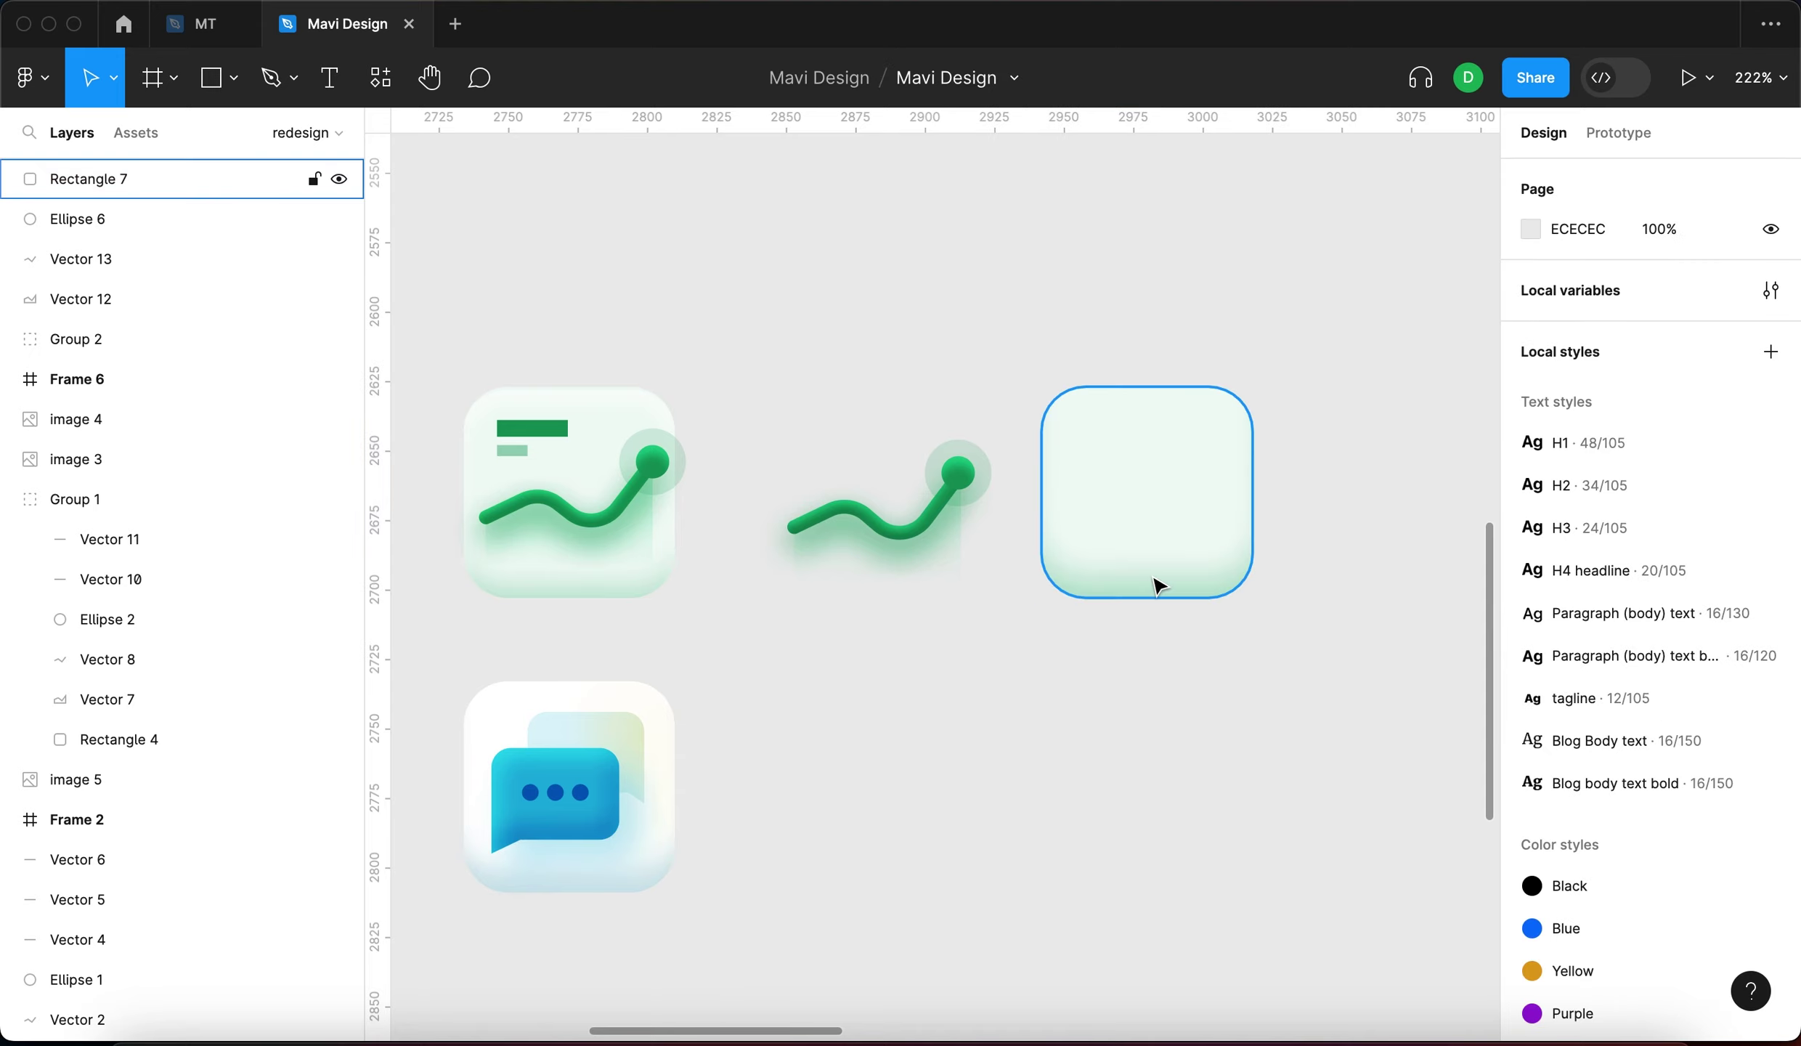
# Examine the inner shadow along the new square's lower edge up close
pyautogui.scroll(-3, 1158, 583)
pyautogui.scroll(5, 1196, 492)
pyautogui.hscroll(1, 1250, 527)
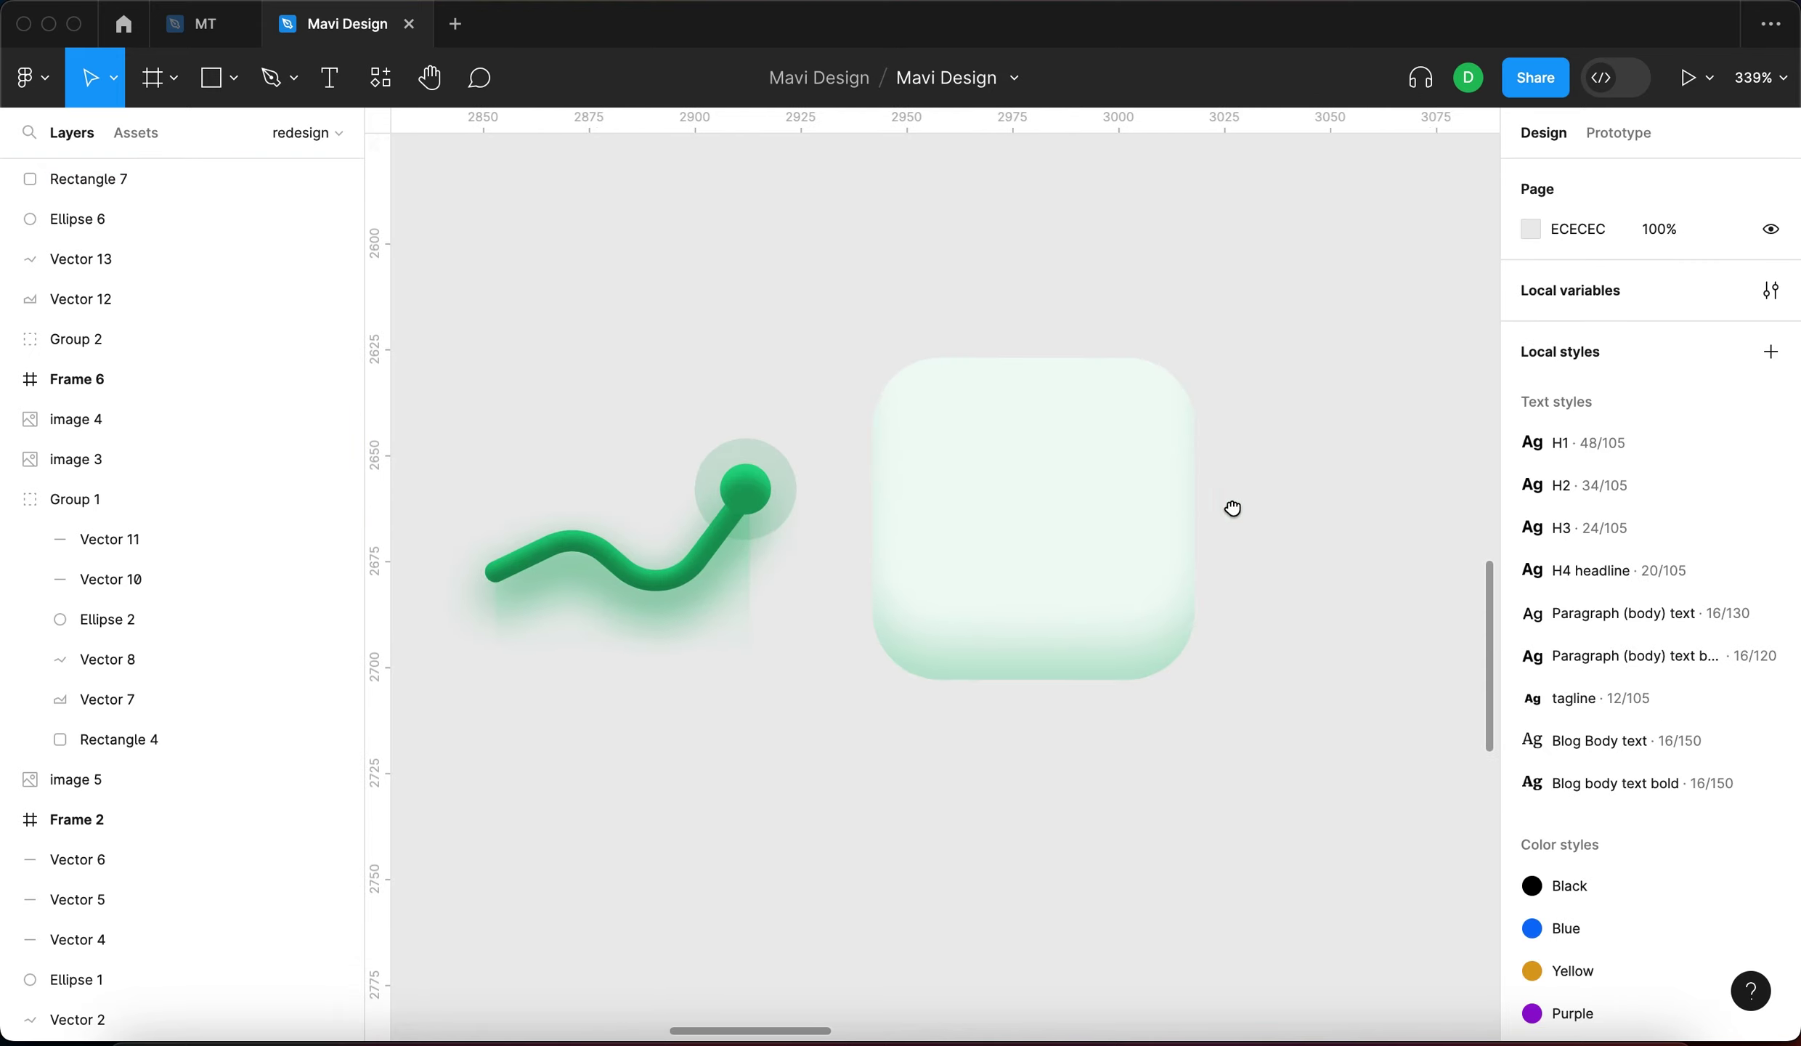
pyautogui.click(1162, 645)
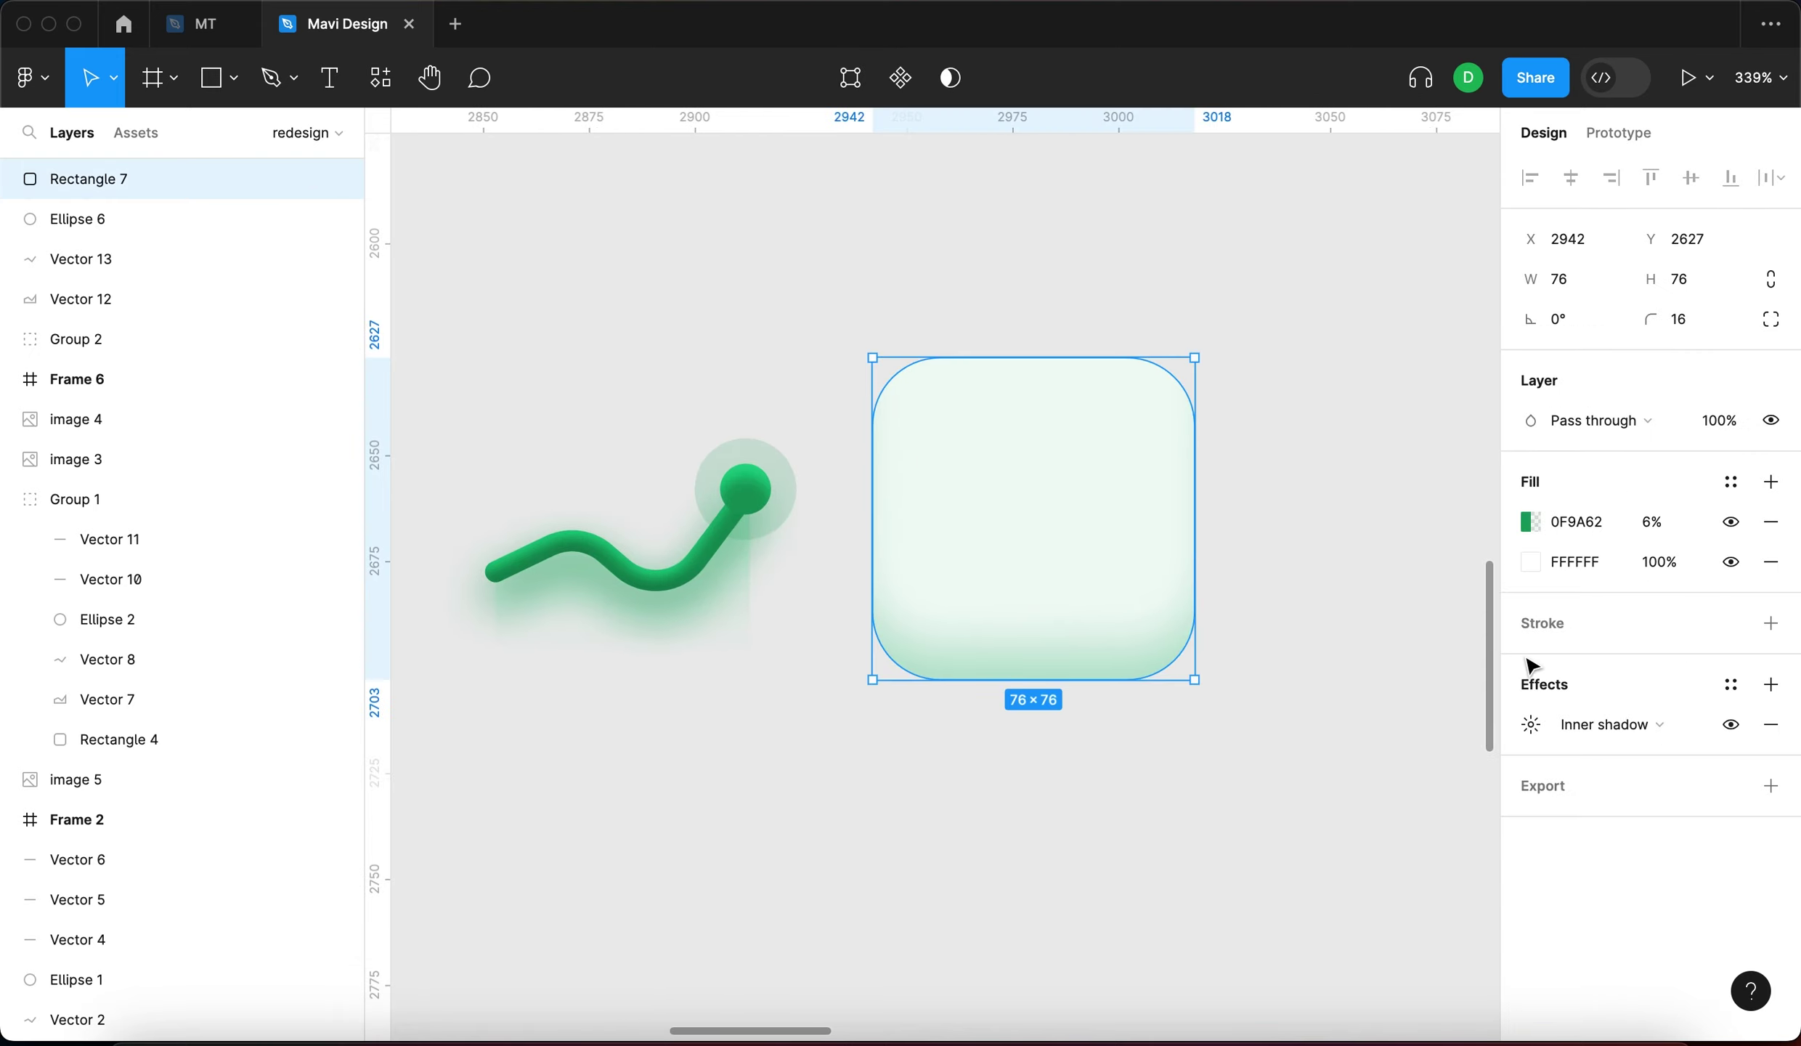
pyautogui.click(1730, 725)
pyautogui.click(1100, 837)
pyautogui.scroll(-3, 1100, 837)
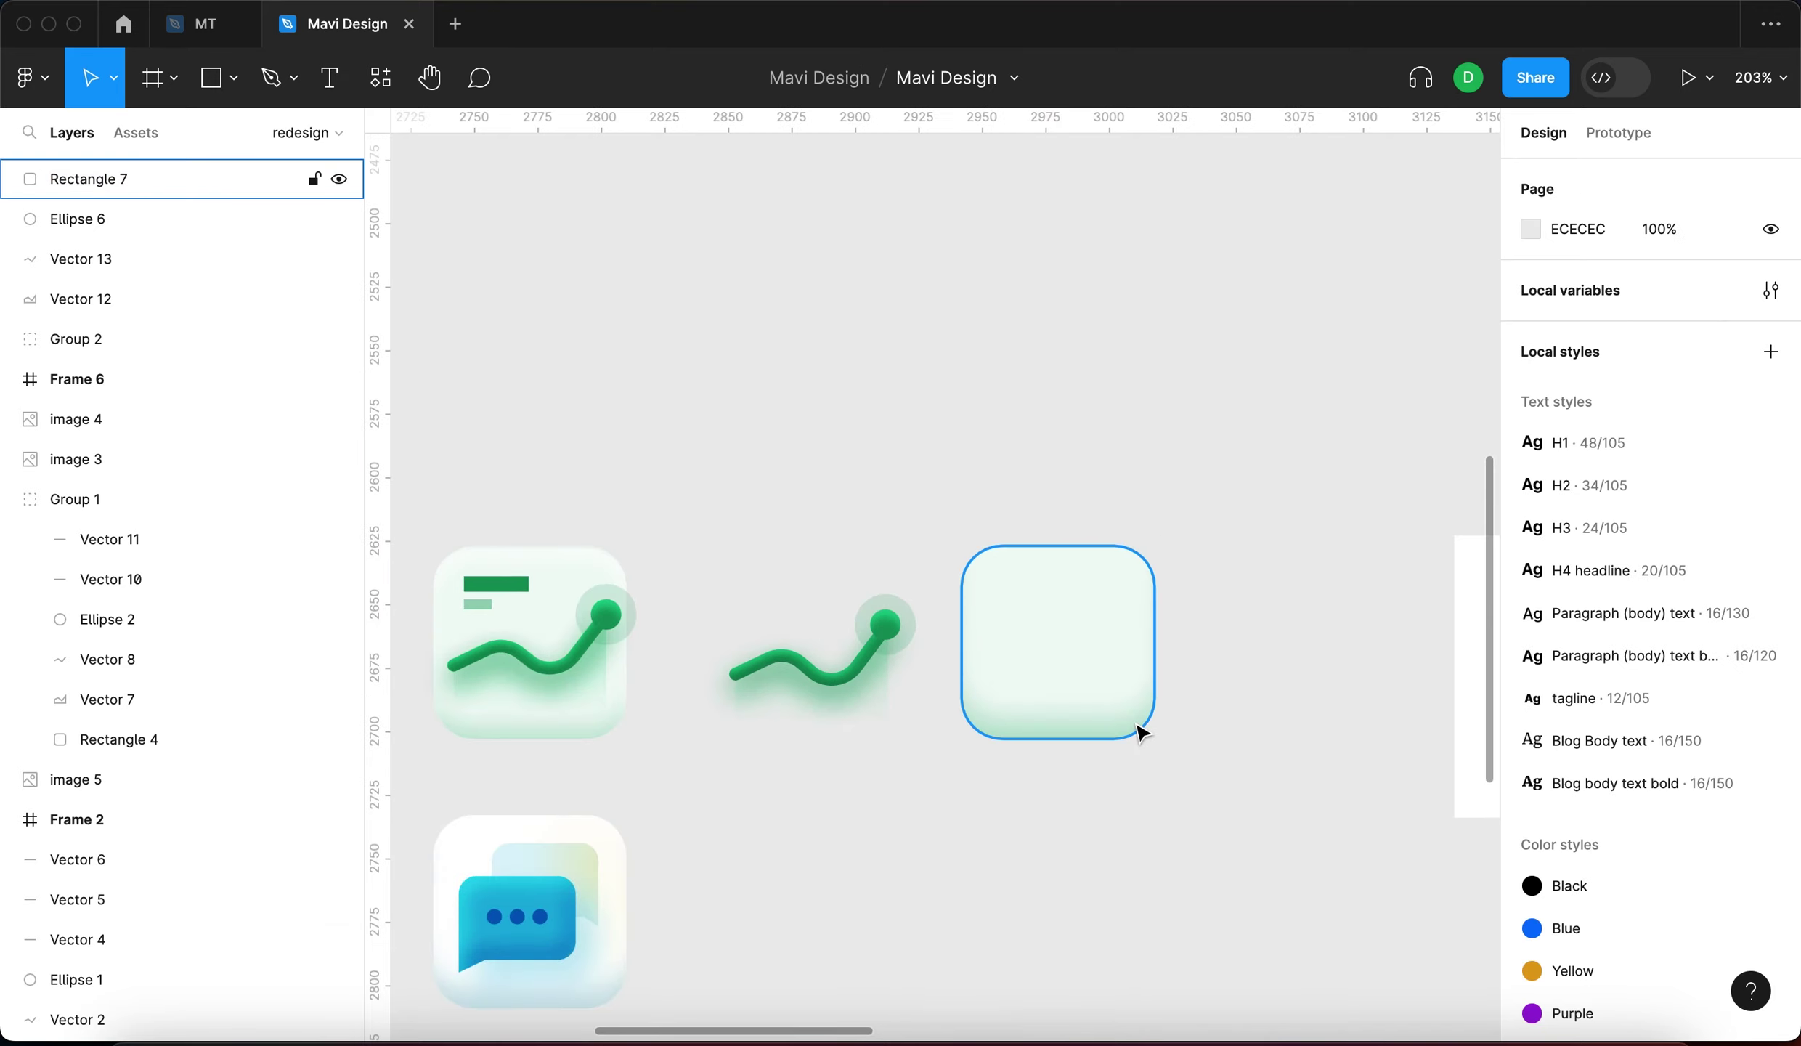
# Toggle the first and second inner shadows of the reference background rectangle off and on to examine their individual effect
pyautogui.scroll(2, 1142, 728)
pyautogui.hscroll(-1, 1033, 807)
pyautogui.hscroll(-4, 1033, 807)
pyautogui.scroll(-2, 936, 559)
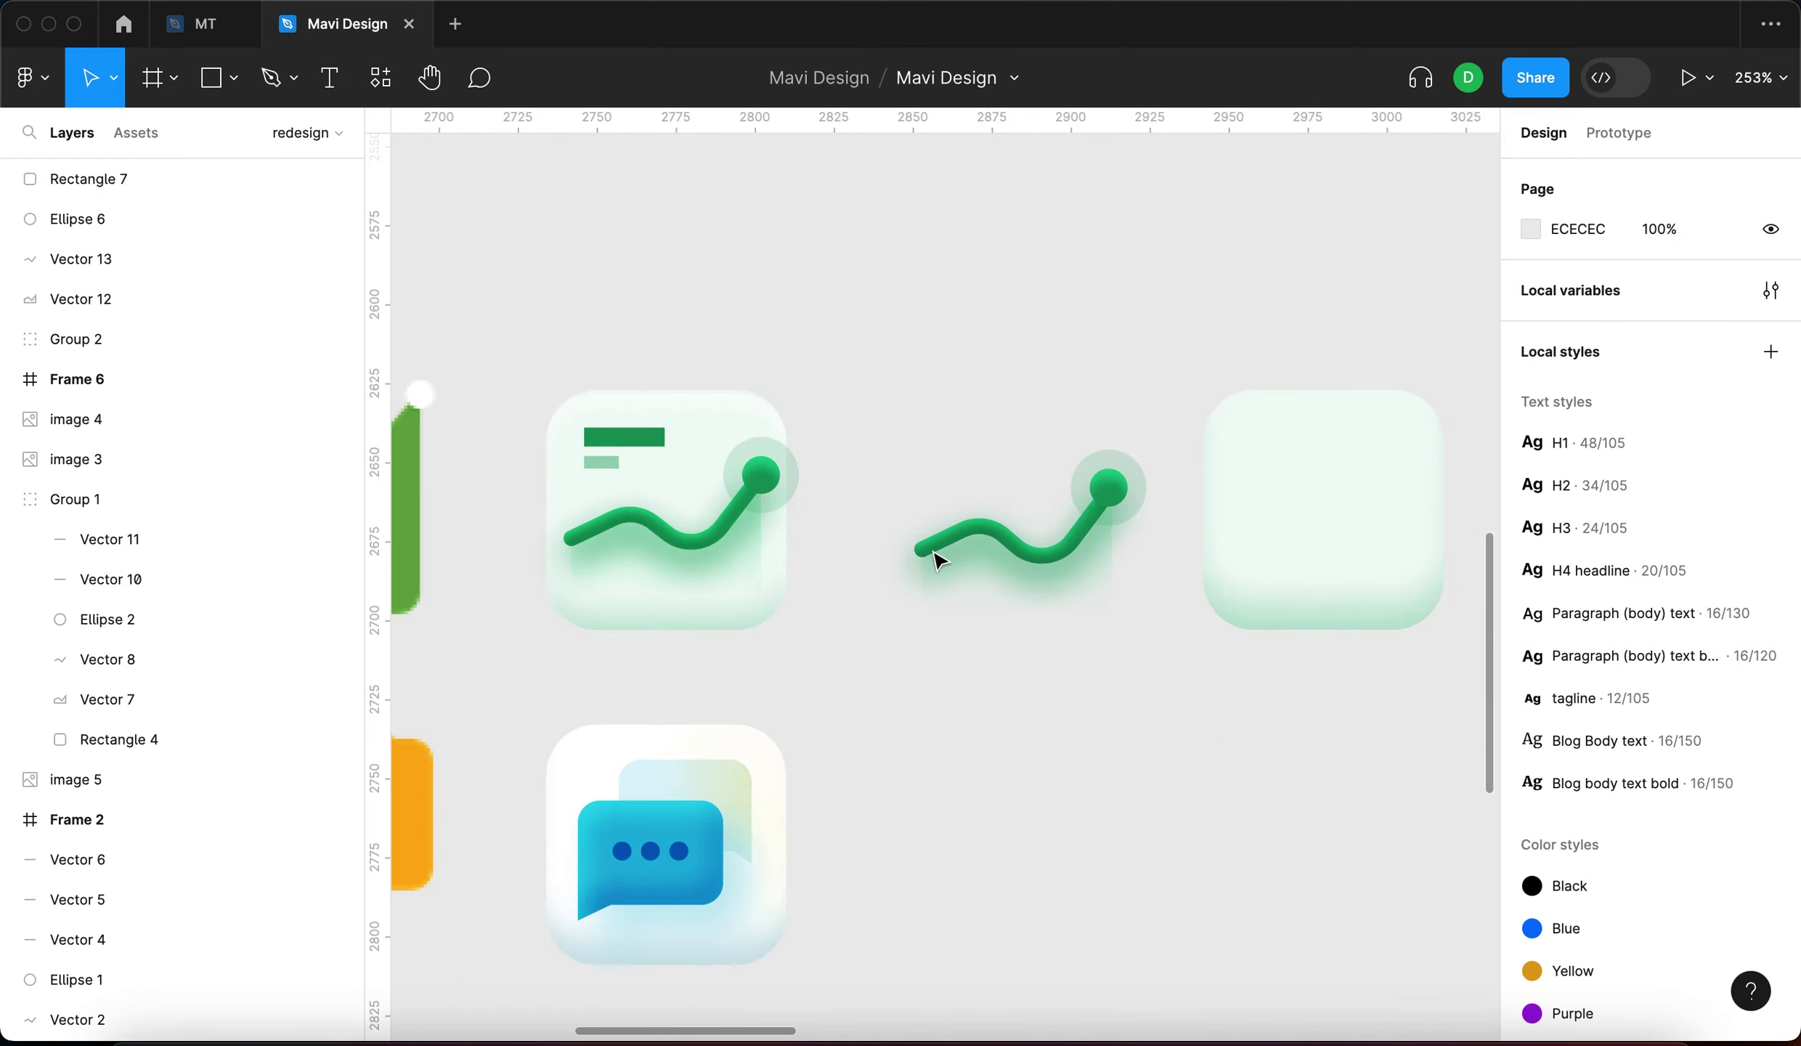
pyautogui.doubleClick(718, 436)
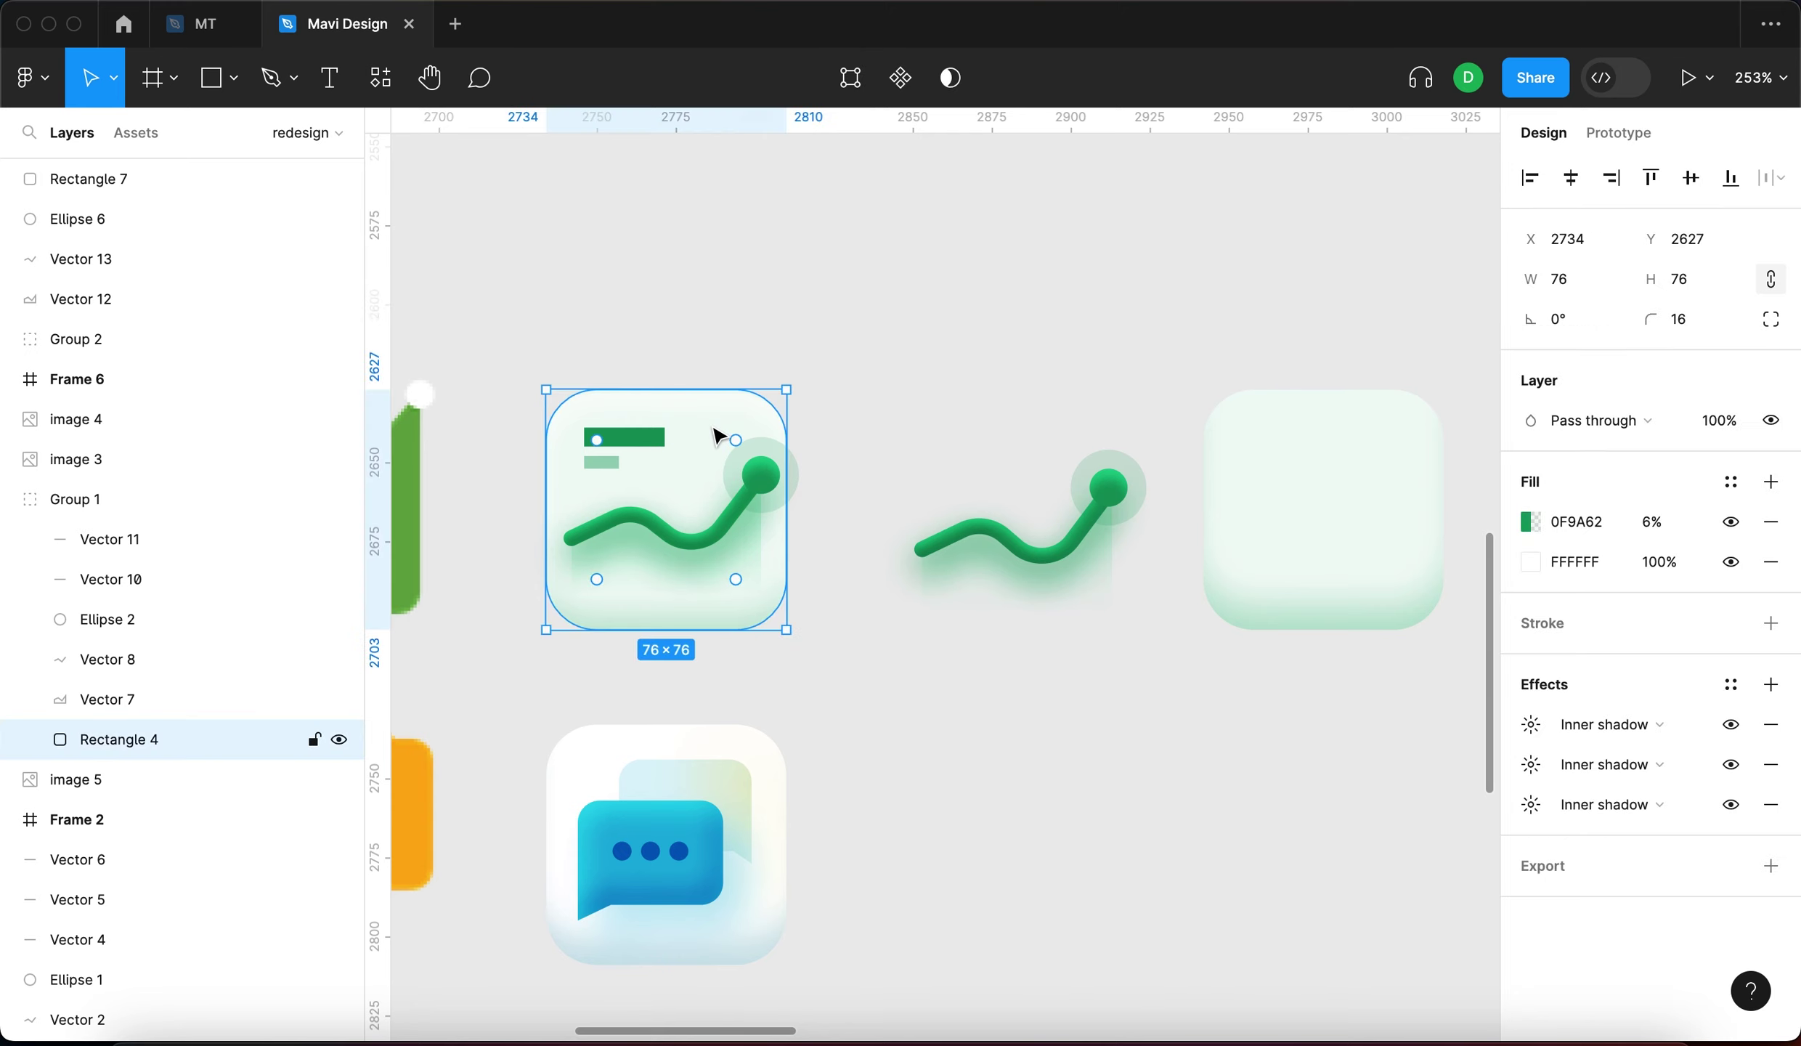
pyautogui.click(1730, 764)
pyautogui.click(1731, 764)
pyautogui.click(1729, 766)
pyautogui.click(1730, 764)
pyautogui.click(1730, 764)
pyautogui.click(1730, 724)
pyautogui.click(1731, 724)
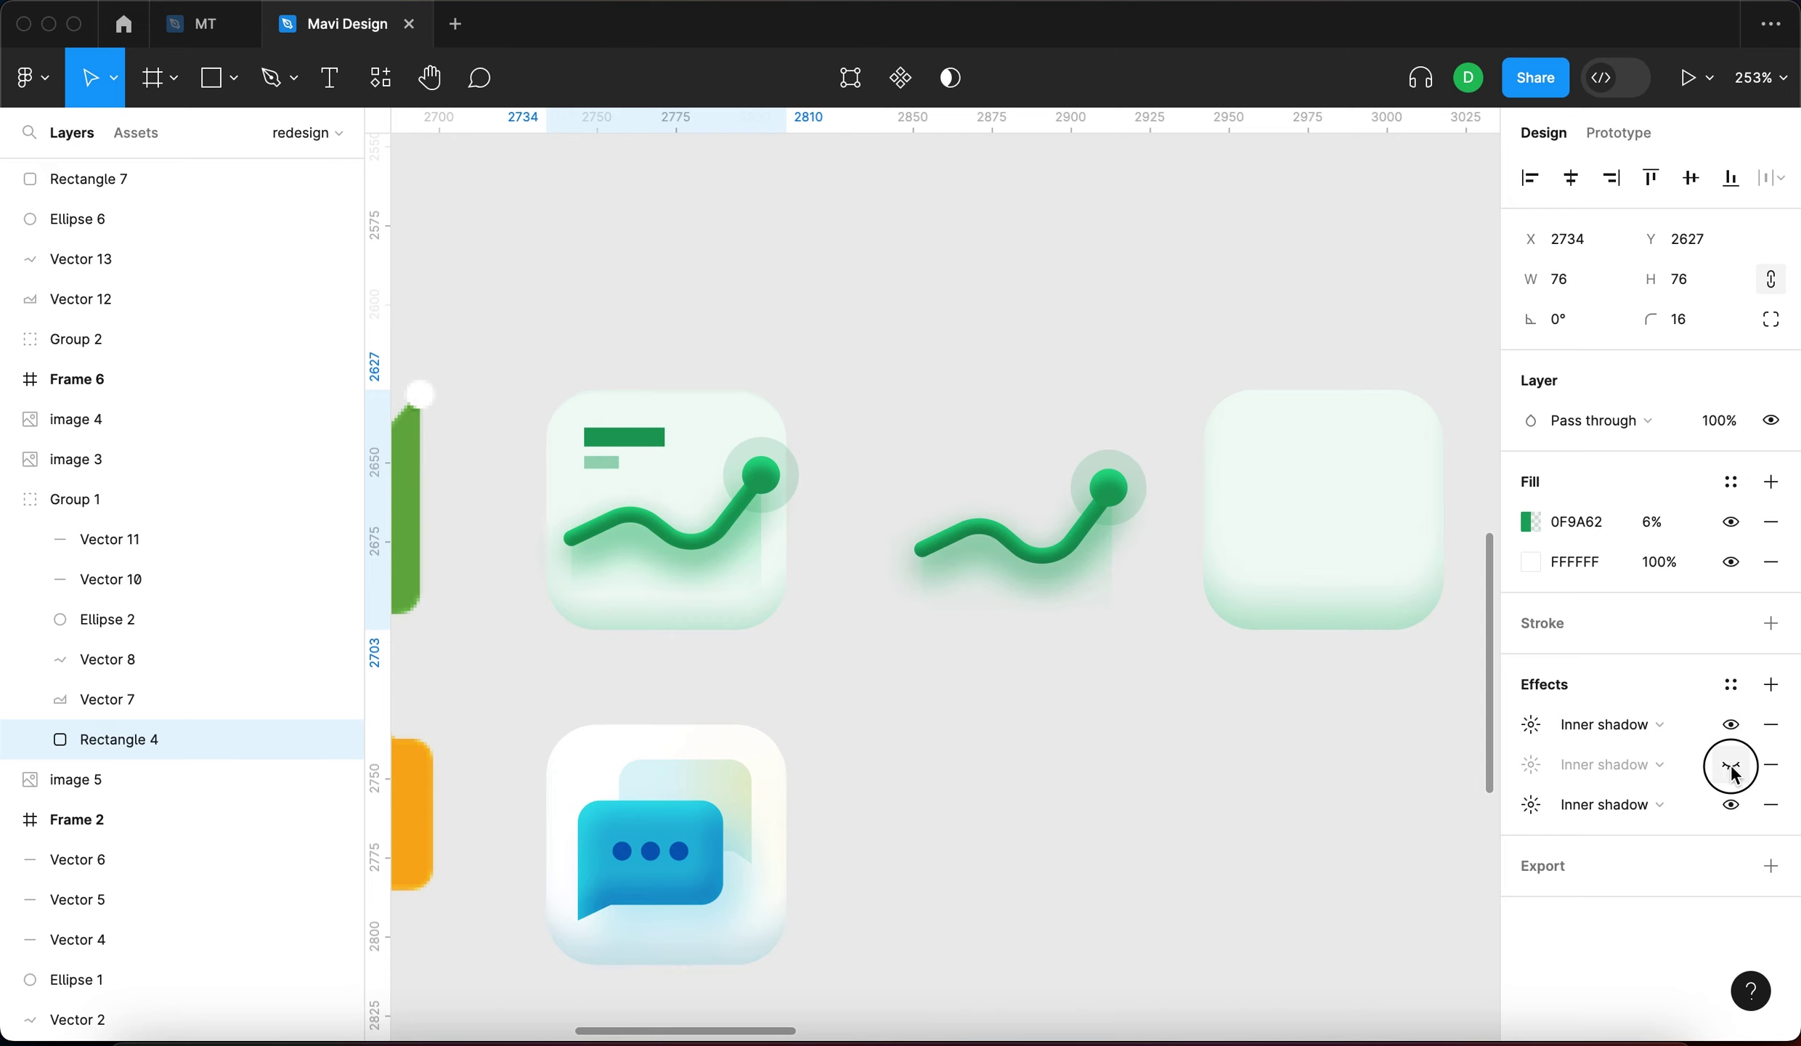
pyautogui.click(1730, 766)
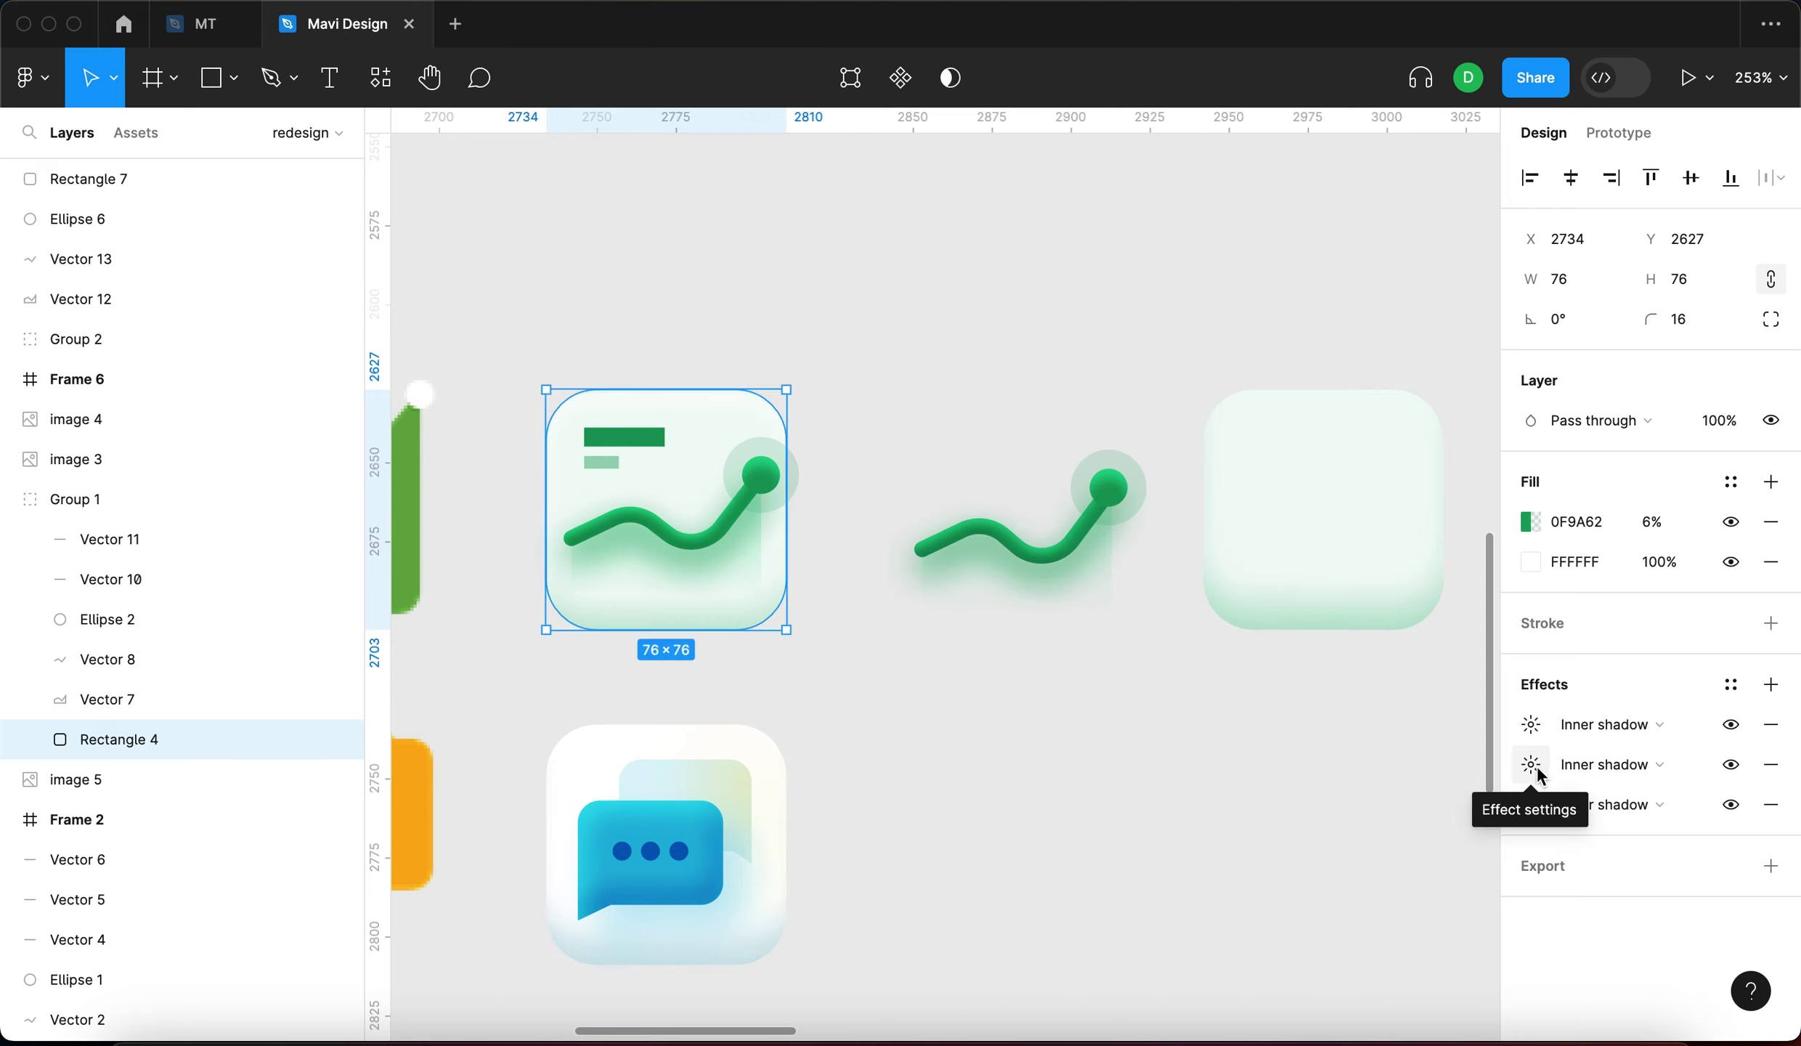
# Check the settings of the reference background rectangle's second inner shadow
pyautogui.click(1534, 767)
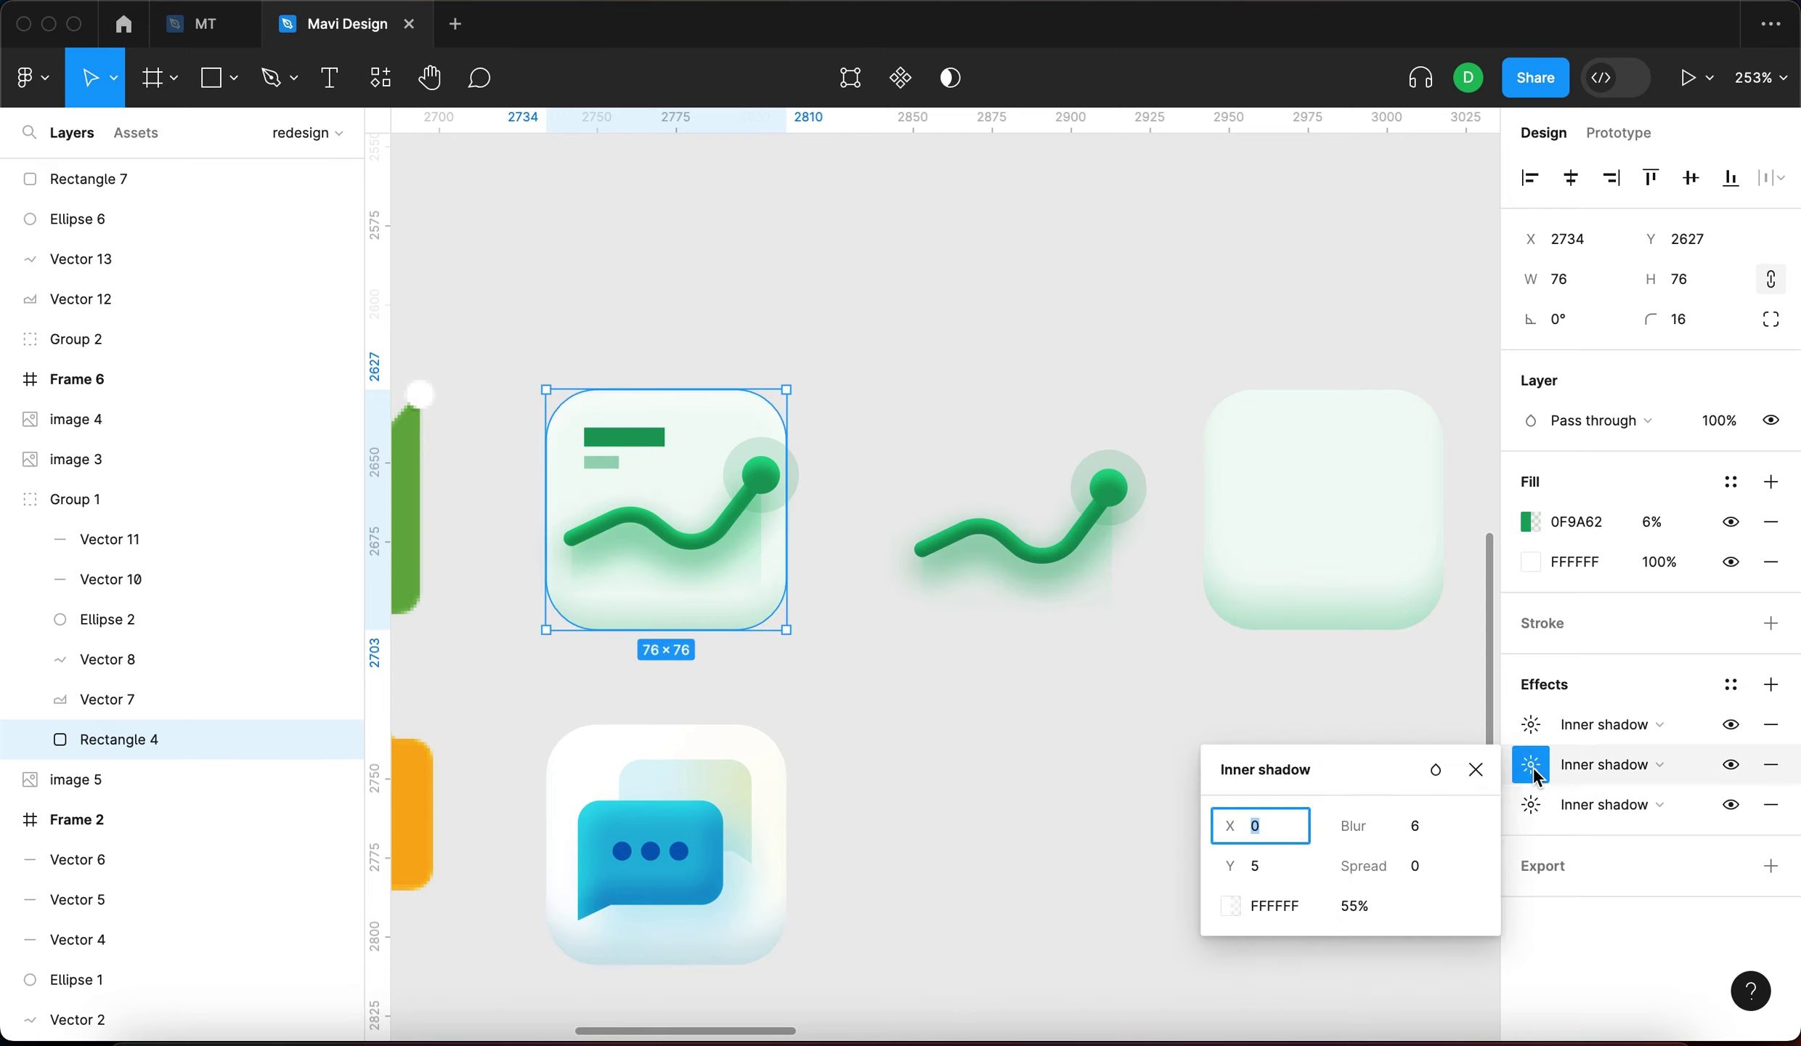
pyautogui.click(1533, 767)
pyautogui.click(1532, 765)
# Add another shadow effect to the new square with blur 6 and Y offset 5, and open its opacity for editing
pyautogui.click(1308, 553)
pyautogui.click(1771, 684)
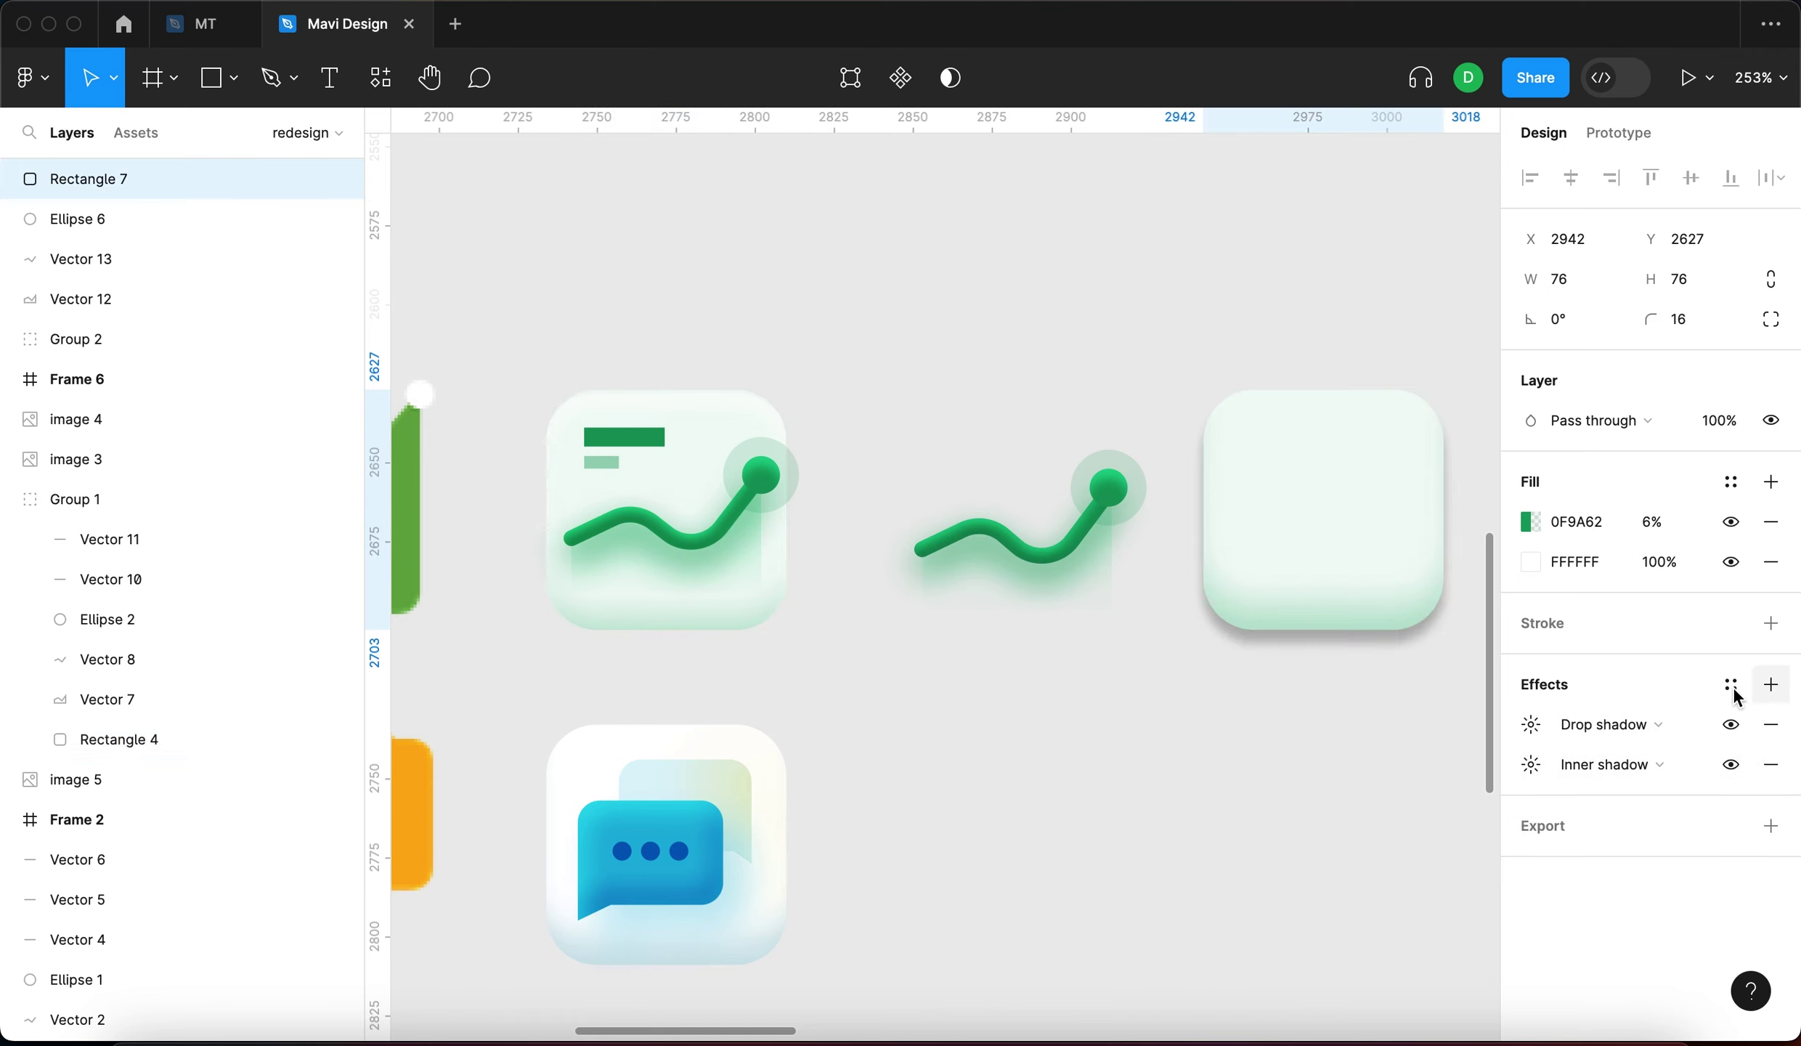
pyautogui.click(1531, 724)
pyautogui.click(1343, 788)
pyautogui.write('6')
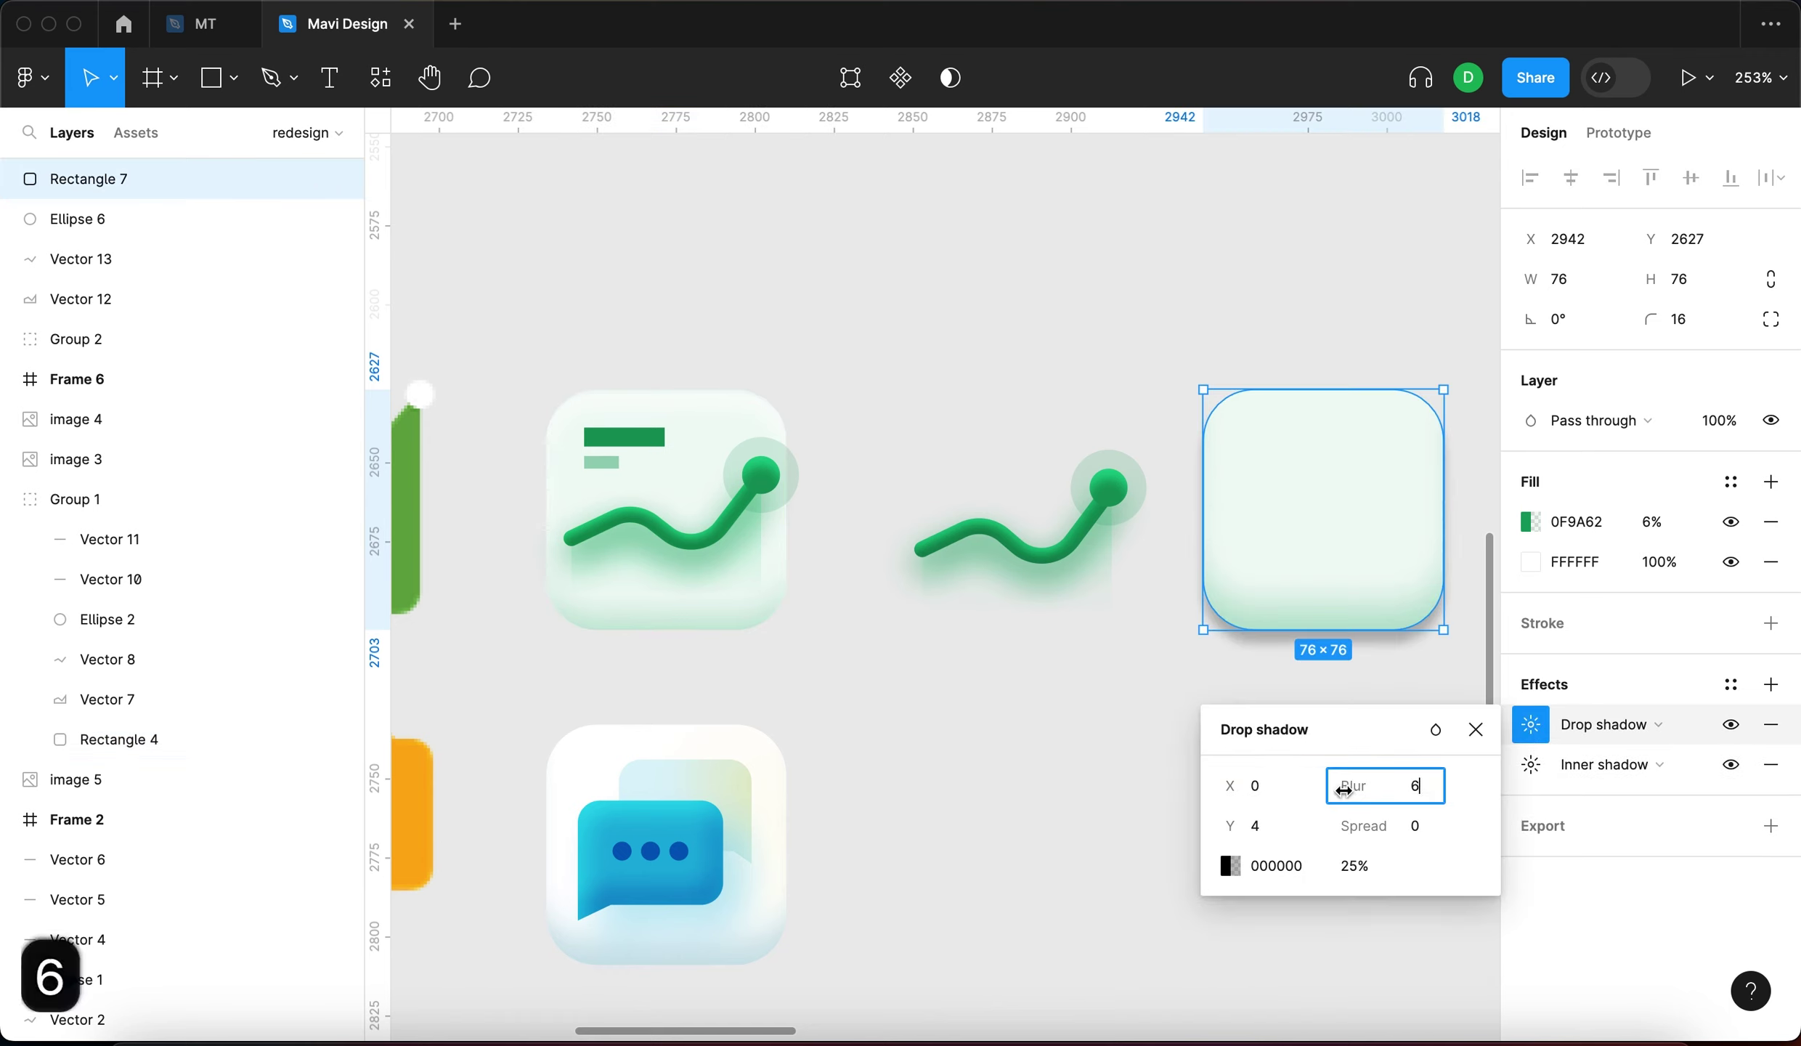
pyautogui.click(1262, 827)
pyautogui.write('5')
pyautogui.click(1353, 868)
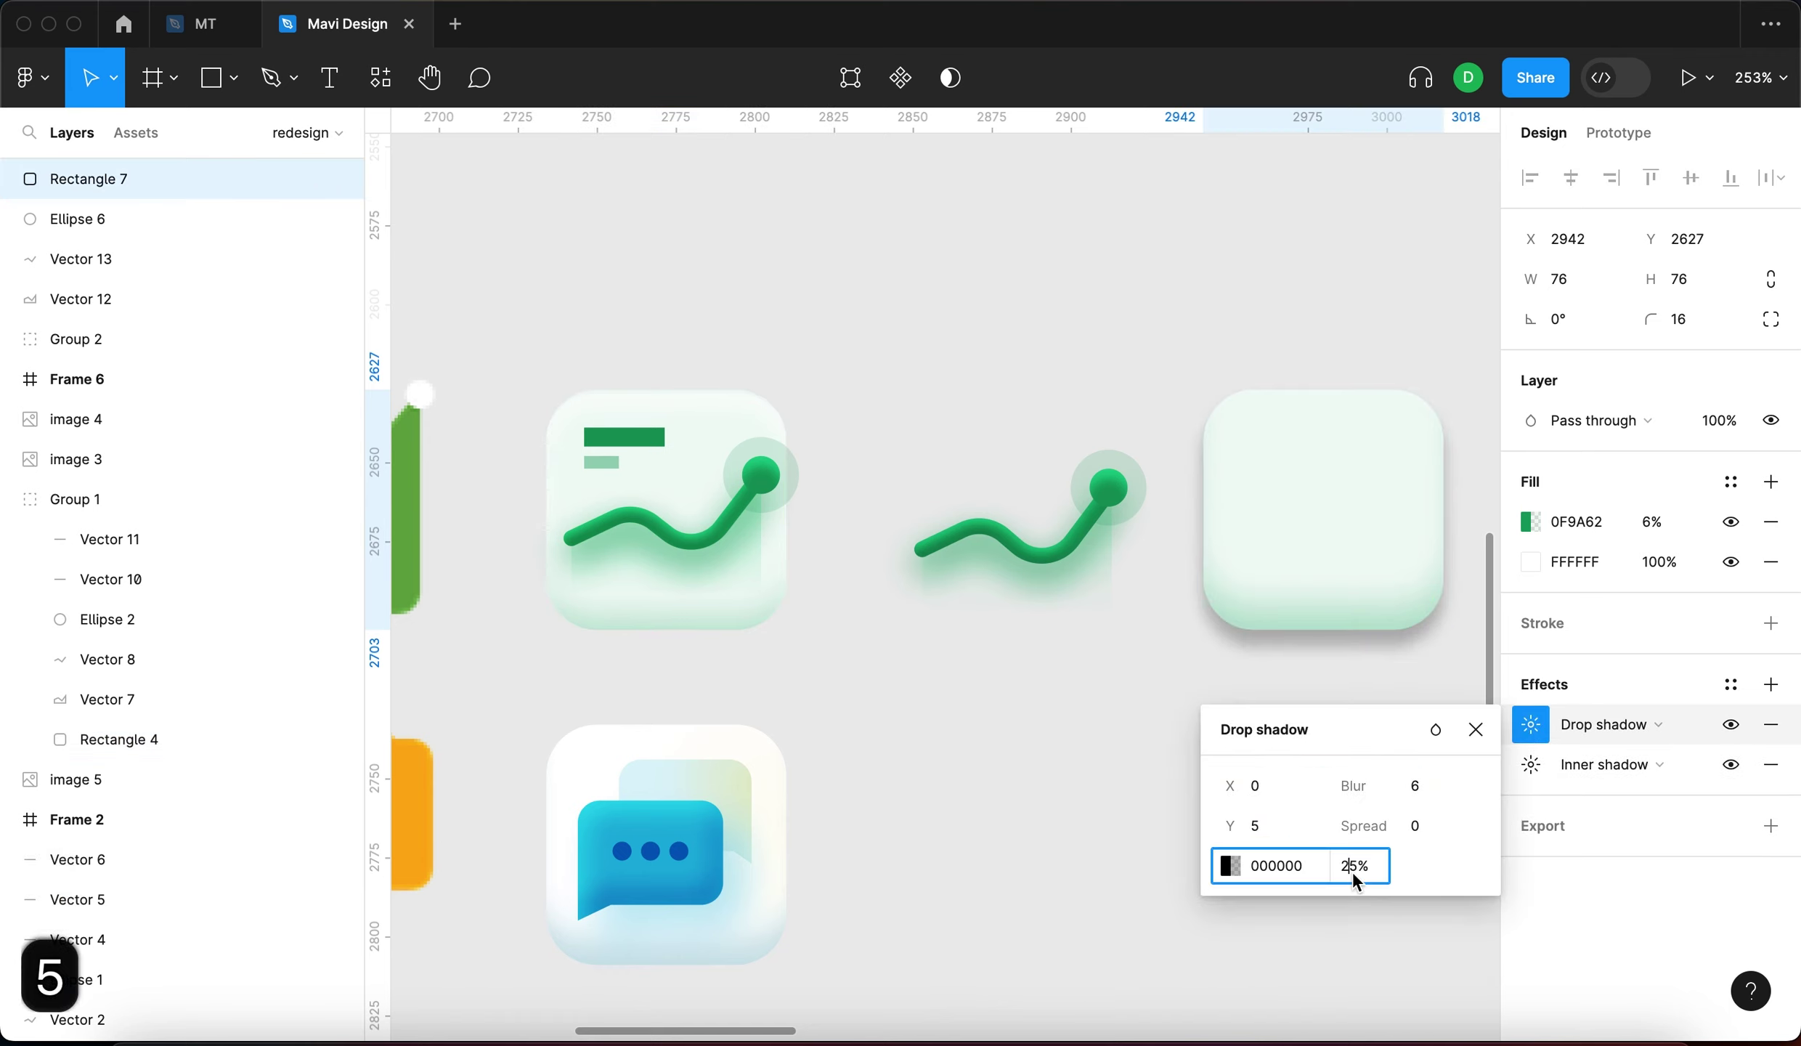
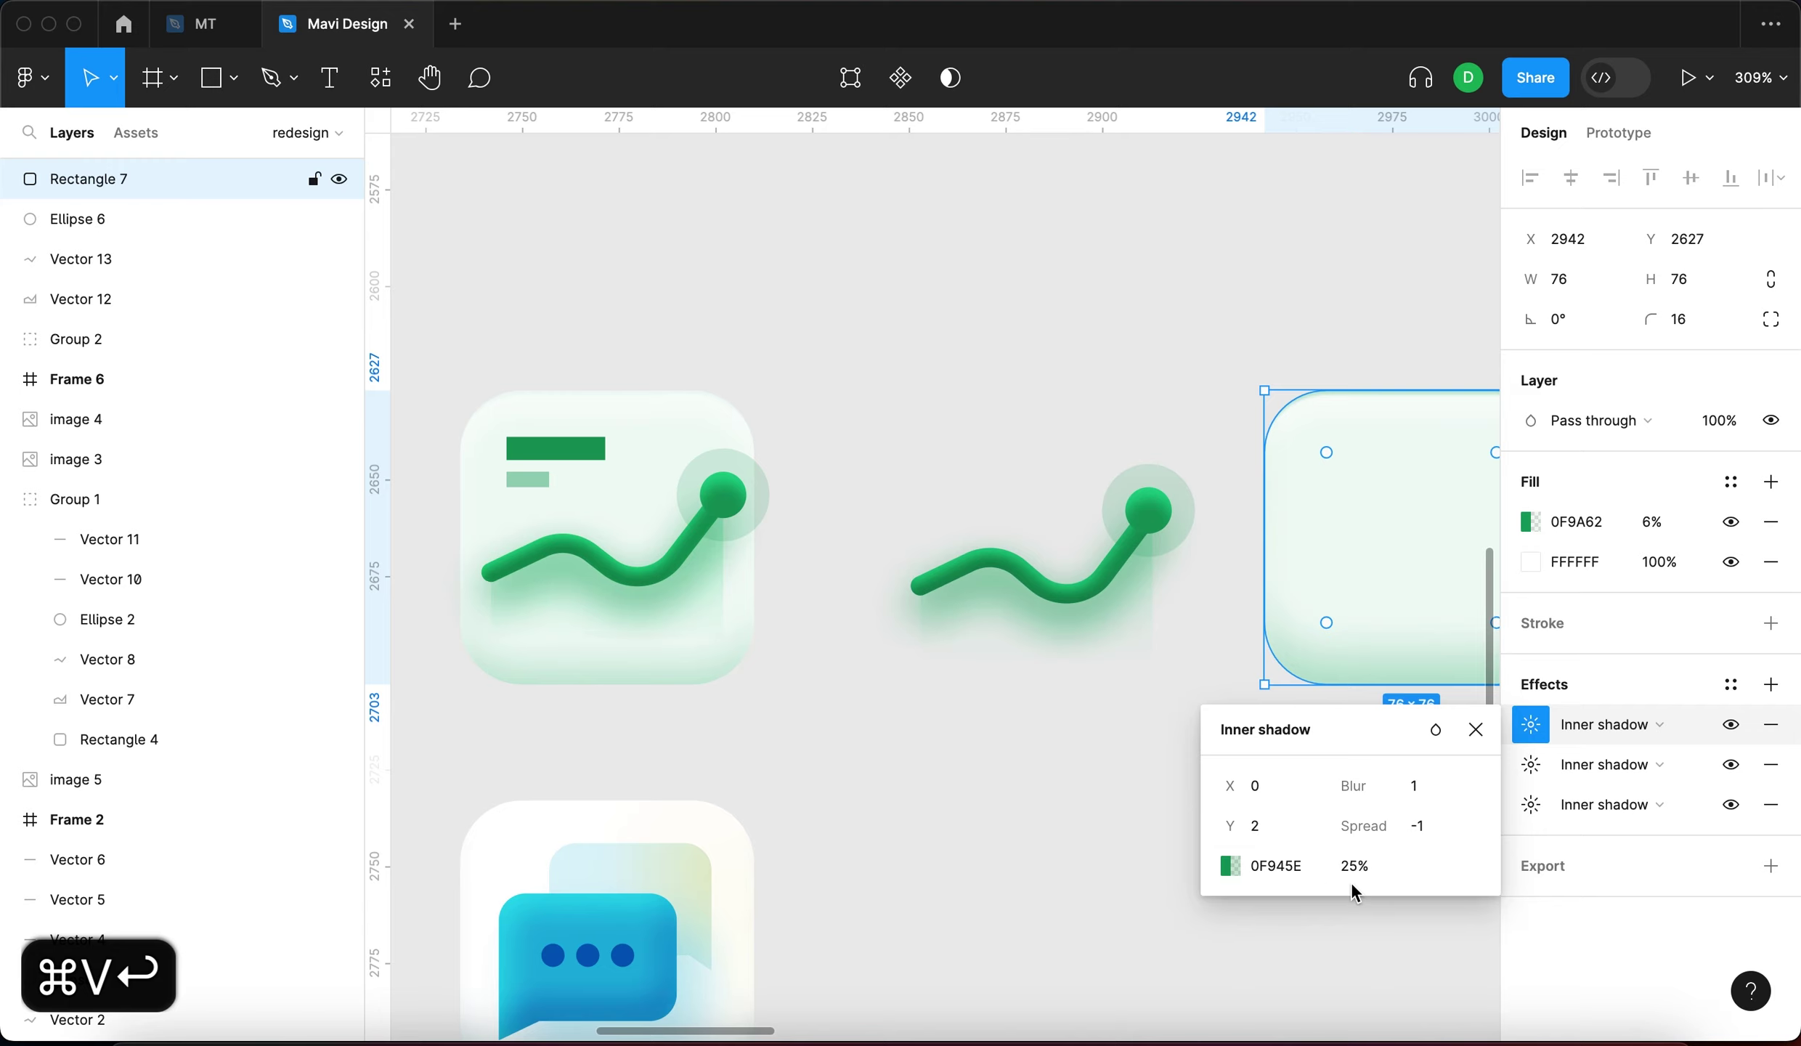
# Close the new square's inner shadow settings and compare its shading with the reference chart icon
pyautogui.click(1025, 692)
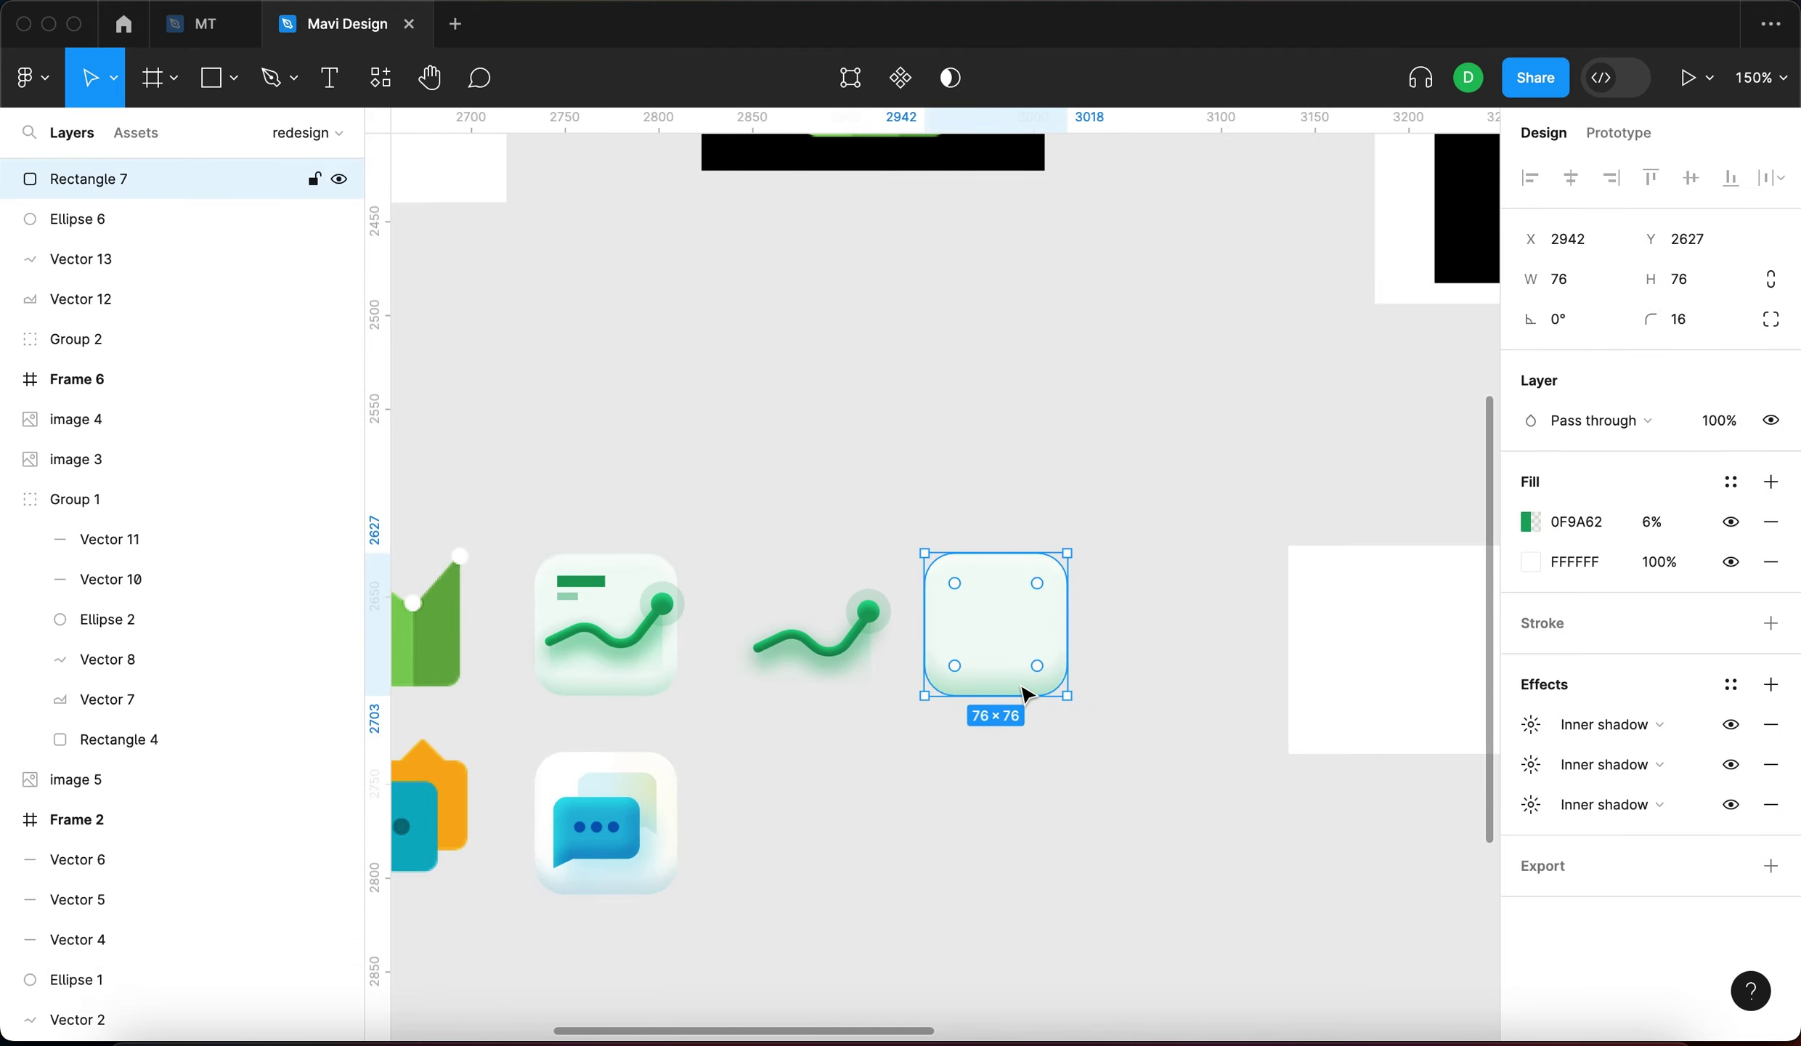
pyautogui.scroll(4, 857, 645)
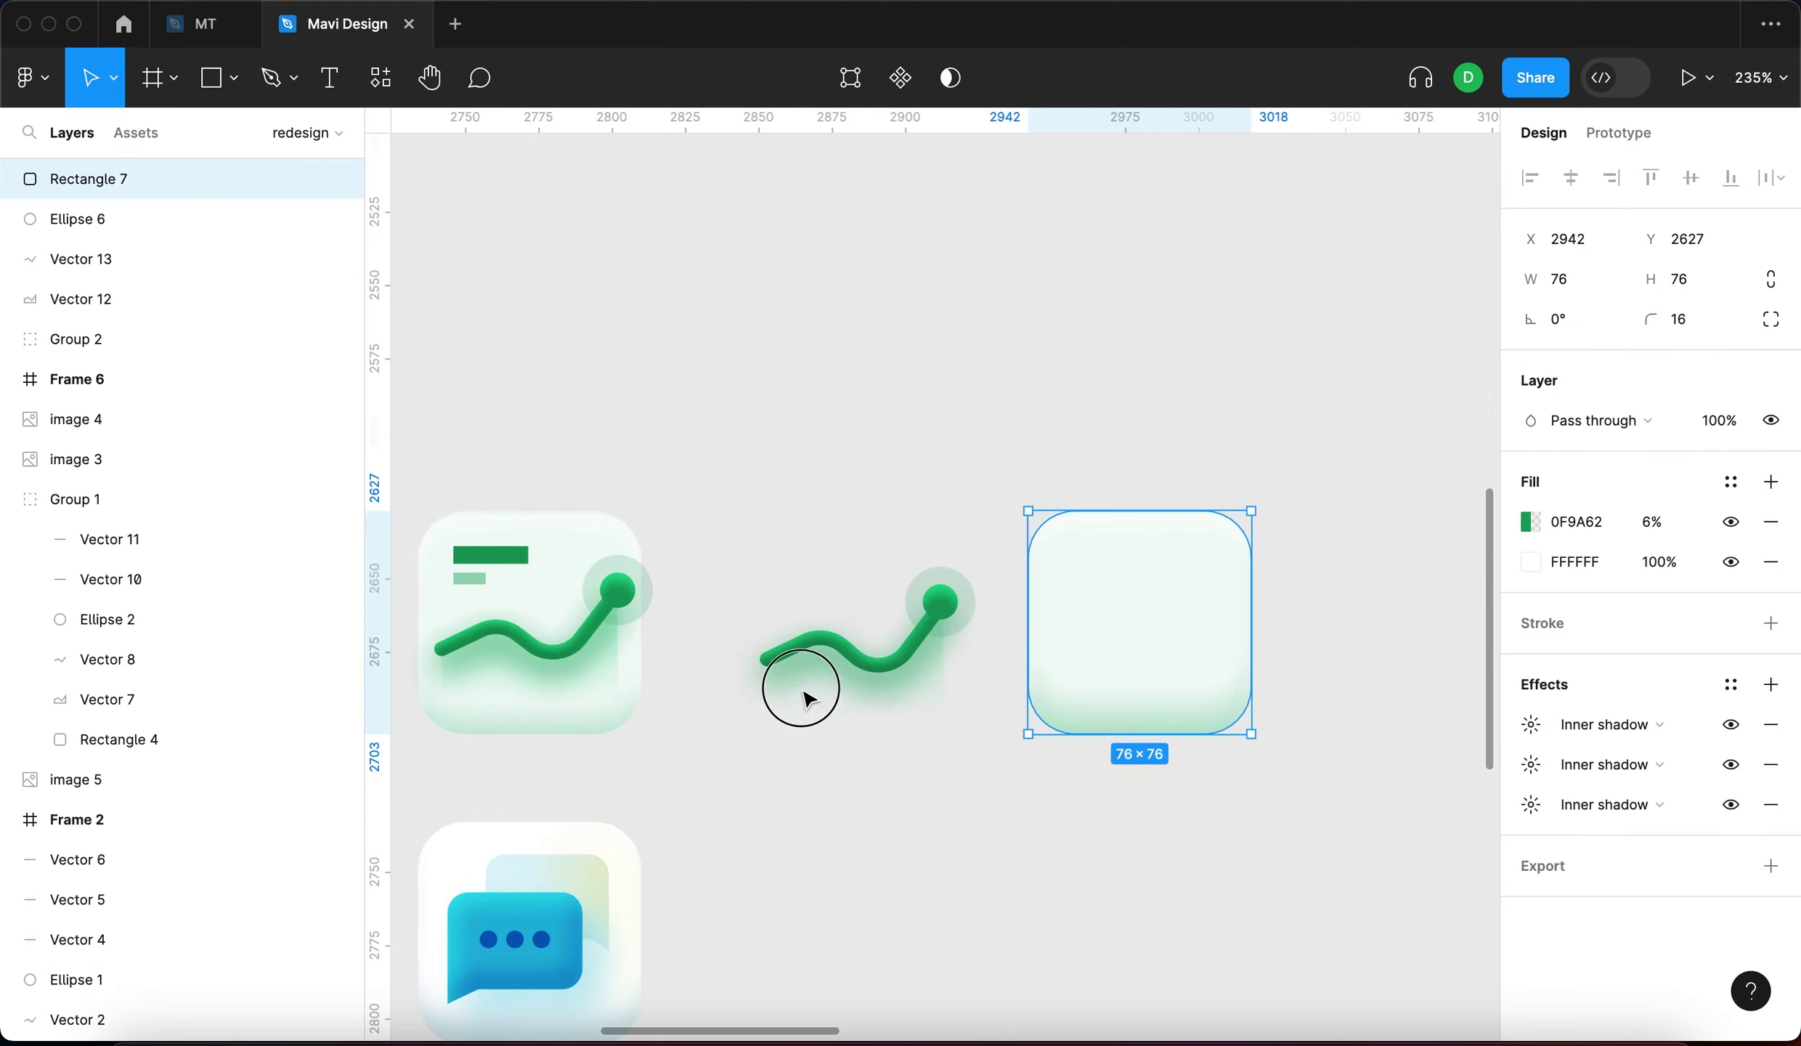
# Send the empty rounded square tile to the back of the layer order
pyautogui.moveTo(776, 721); pyautogui.dragTo(965, 571)
pyautogui.click(1124, 645)
pyautogui.press('alt+super+bracketleft')
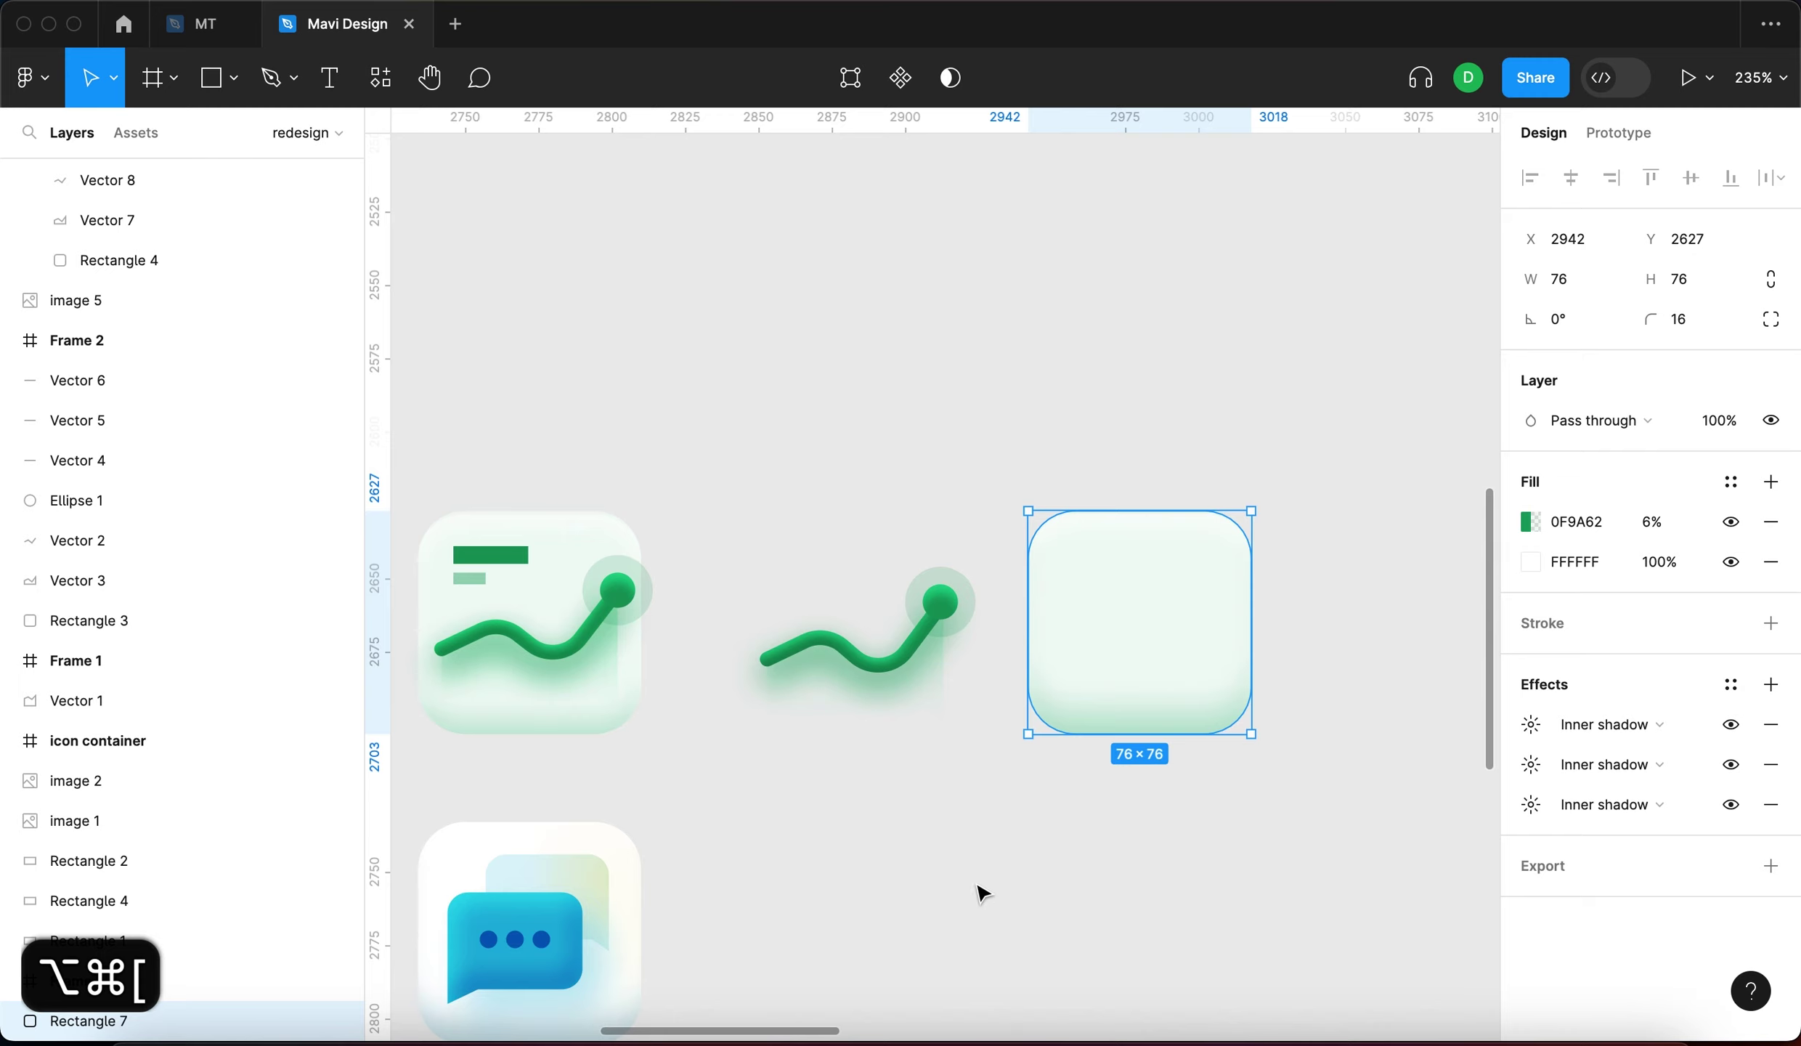
# Move the trend line, its dot and gradient area together onto the empty tile, at X 2950 and Y 2649
pyautogui.click(714, 800)
pyautogui.moveTo(747, 745); pyautogui.dragTo(1142, 687)
pyautogui.scroll(3, 1142, 688)
pyautogui.scroll(-3, 1142, 688)
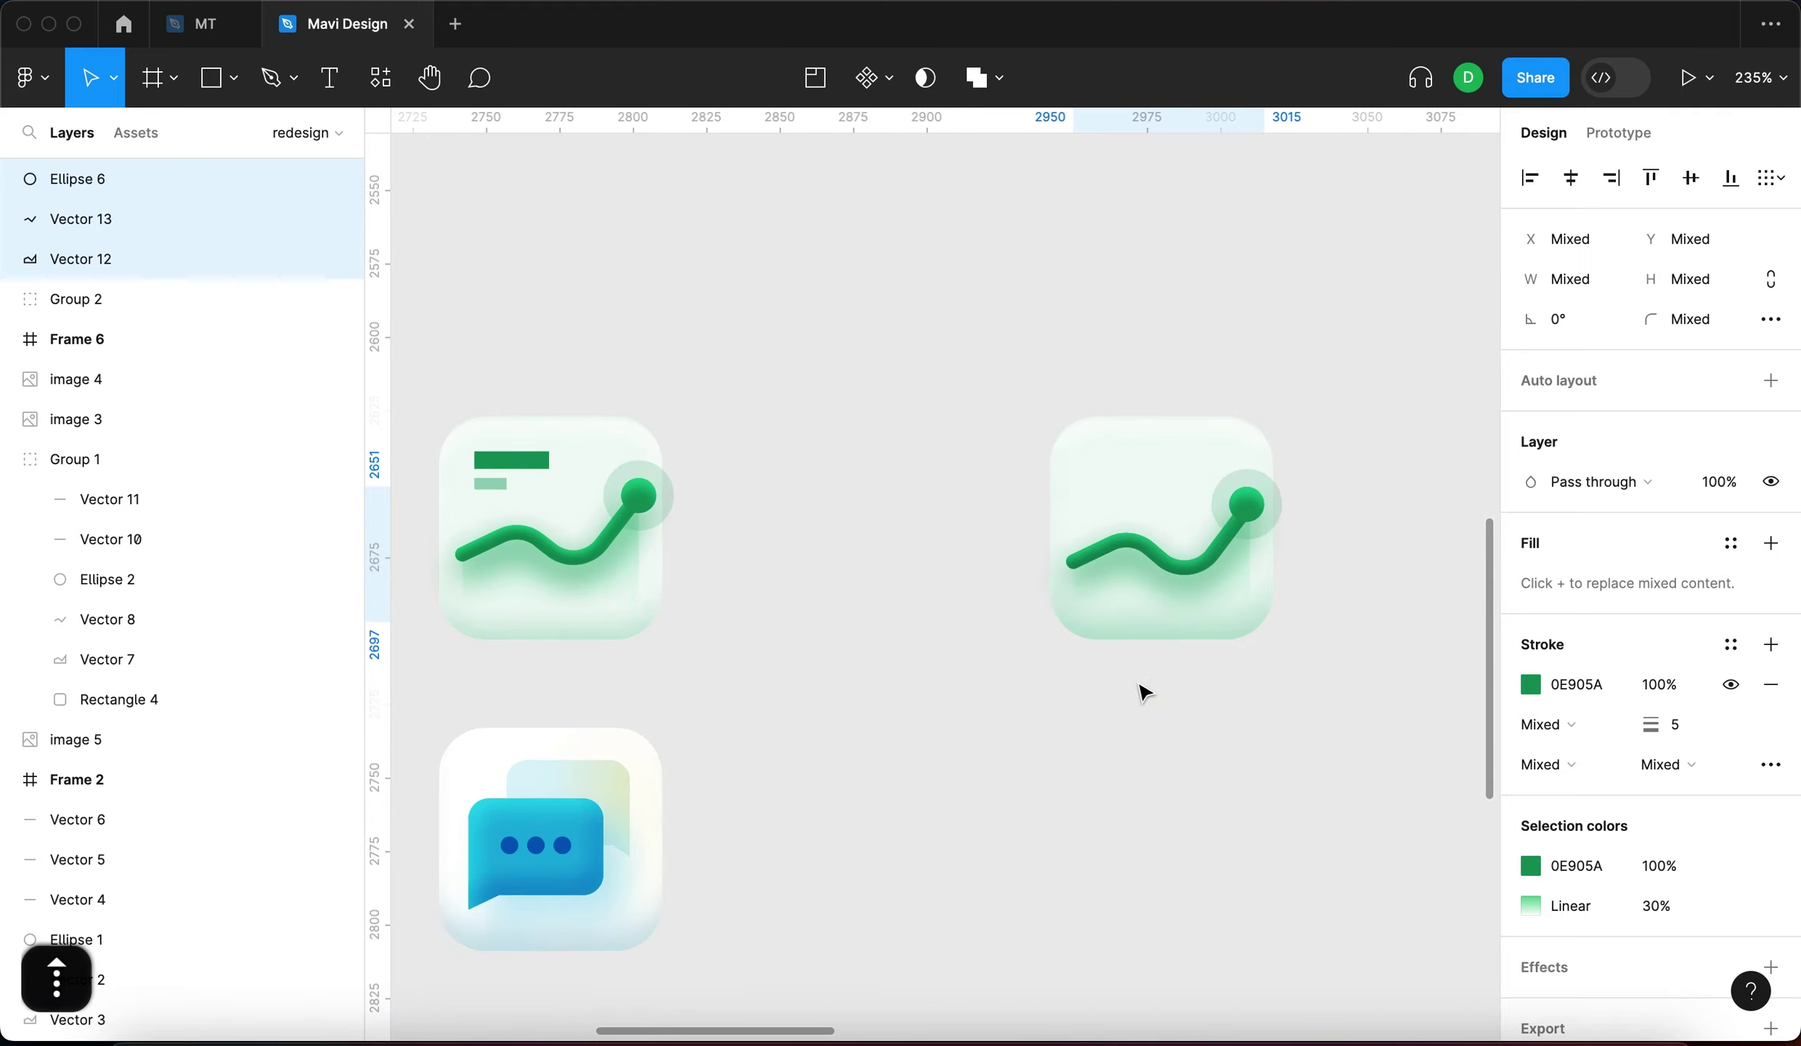
pyautogui.press('Up')
pyautogui.press('Up')
pyautogui.press('Up')
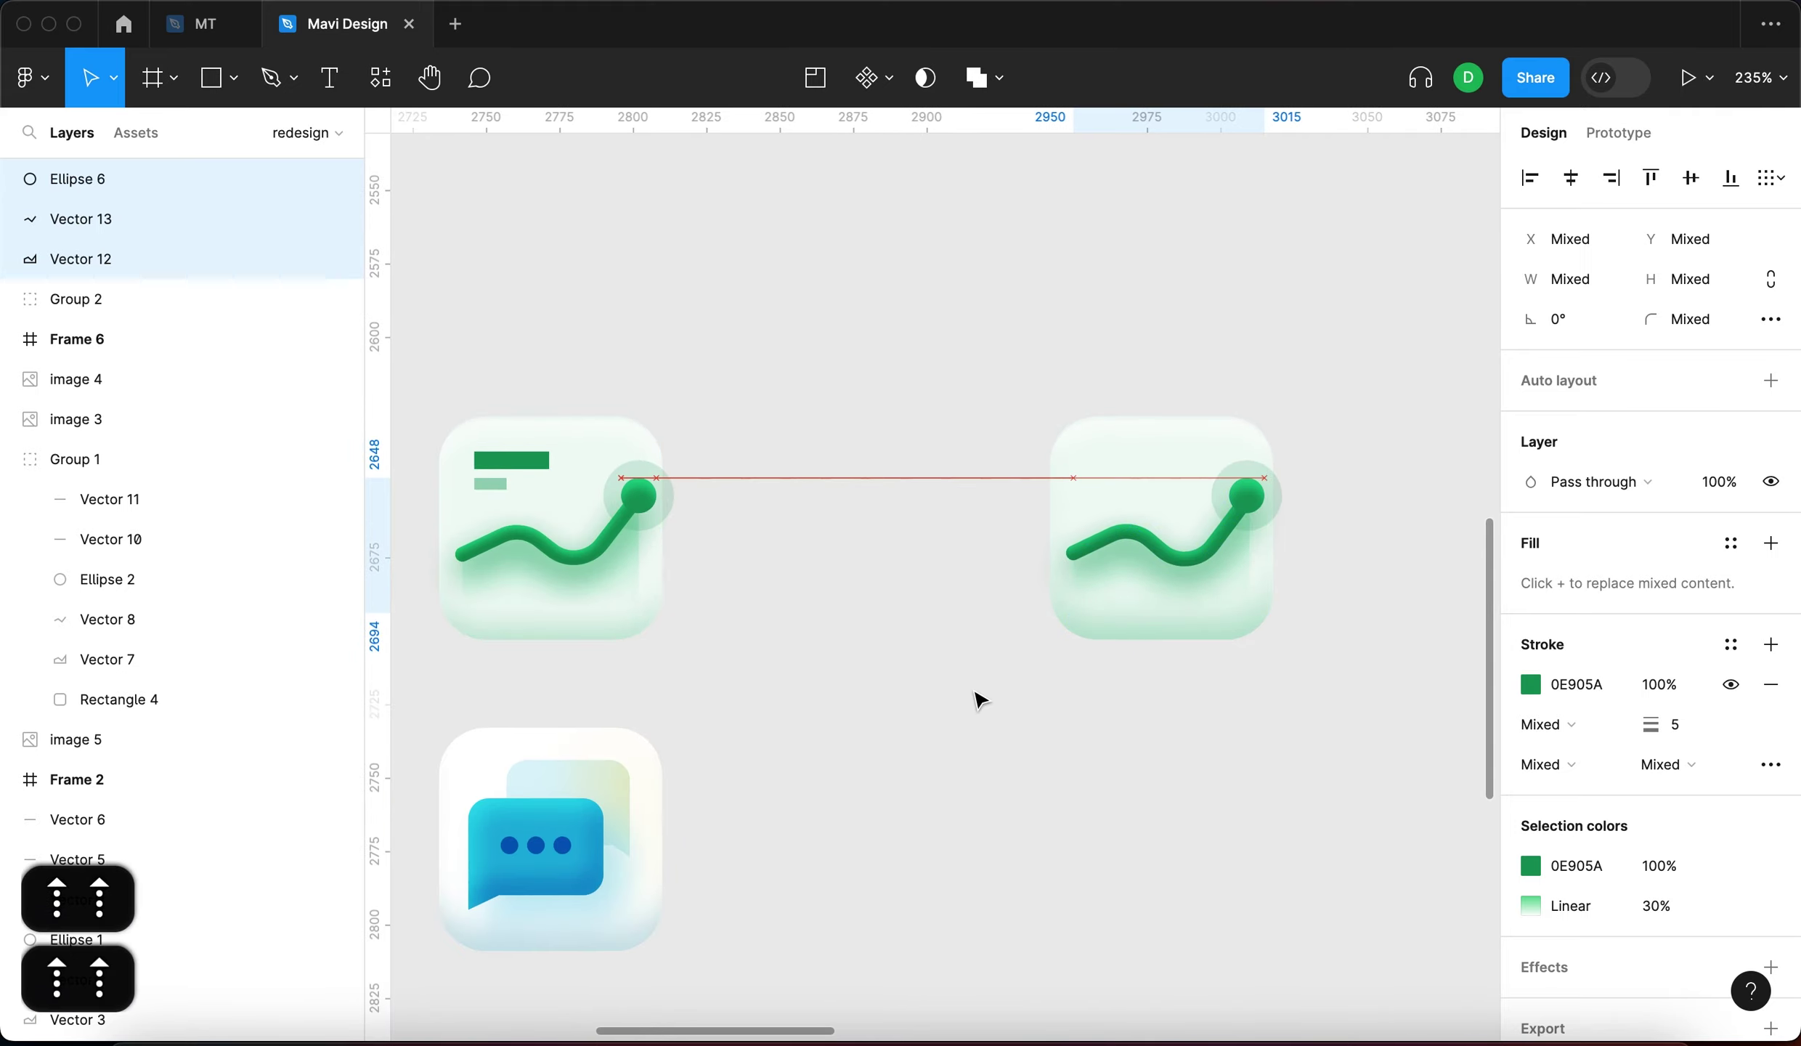
pyautogui.press('Down')
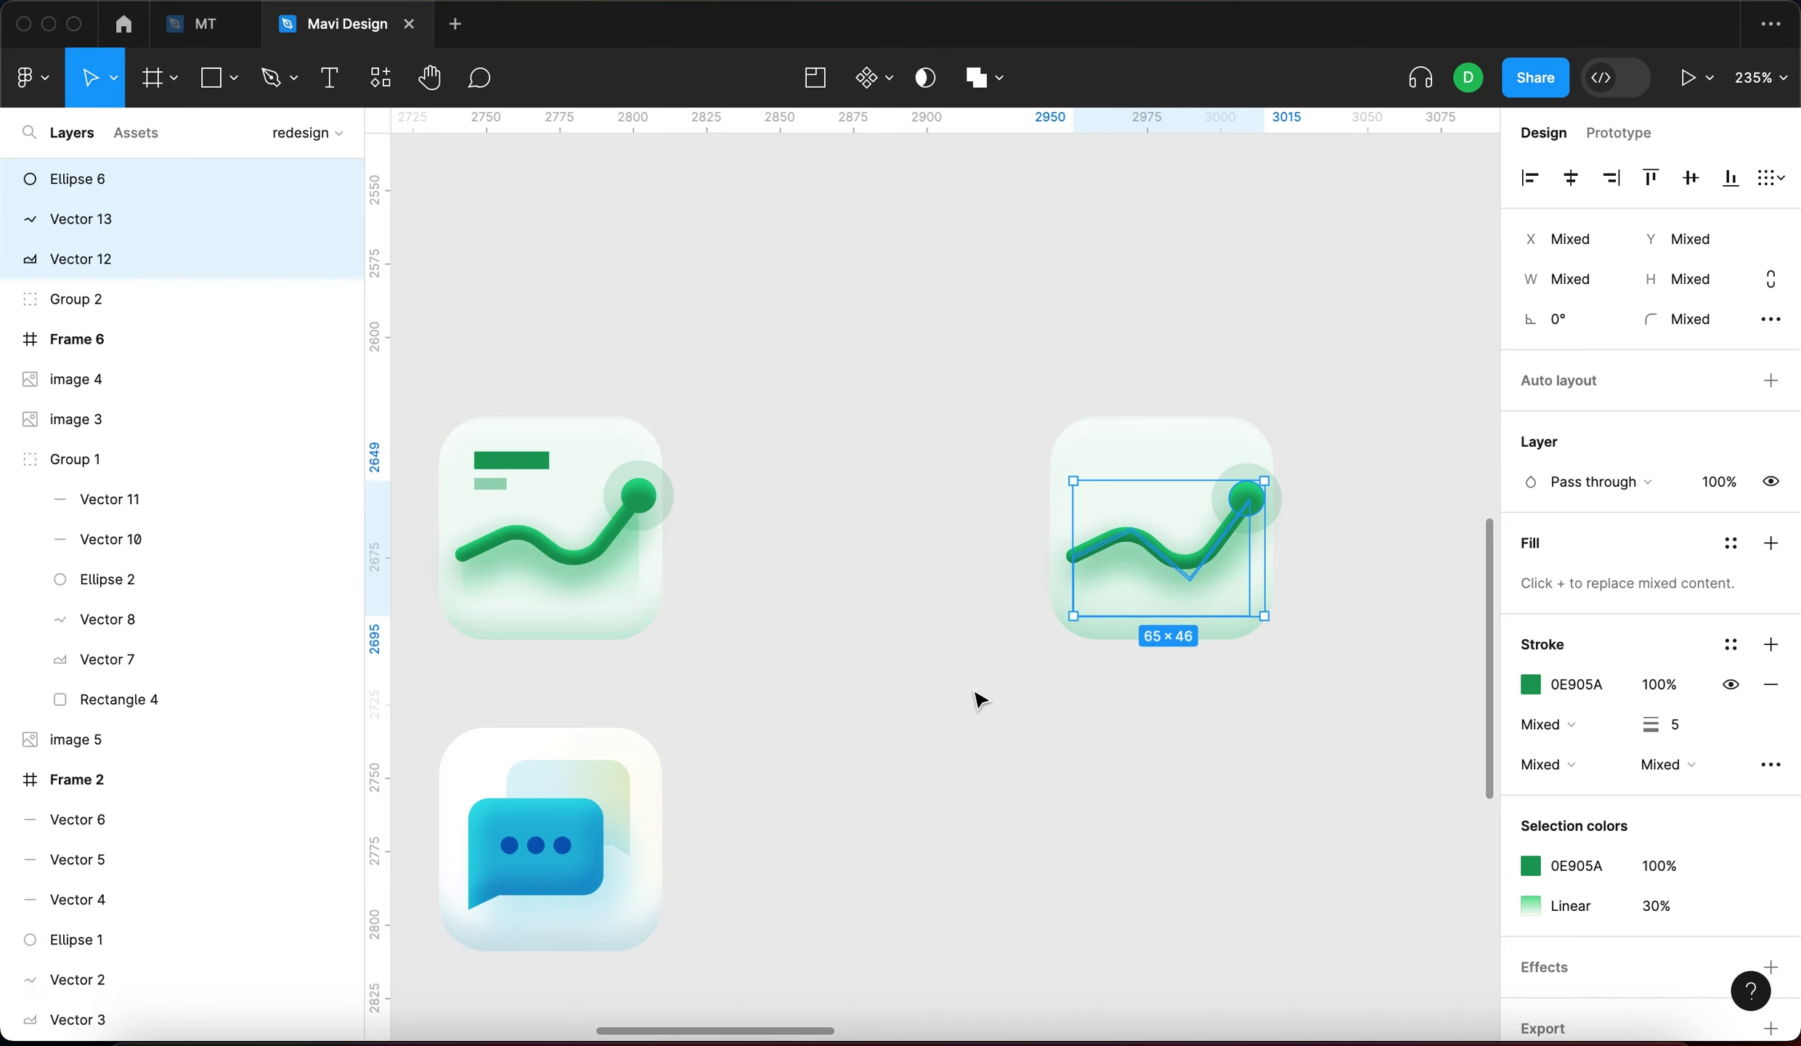
pyautogui.click(1083, 602)
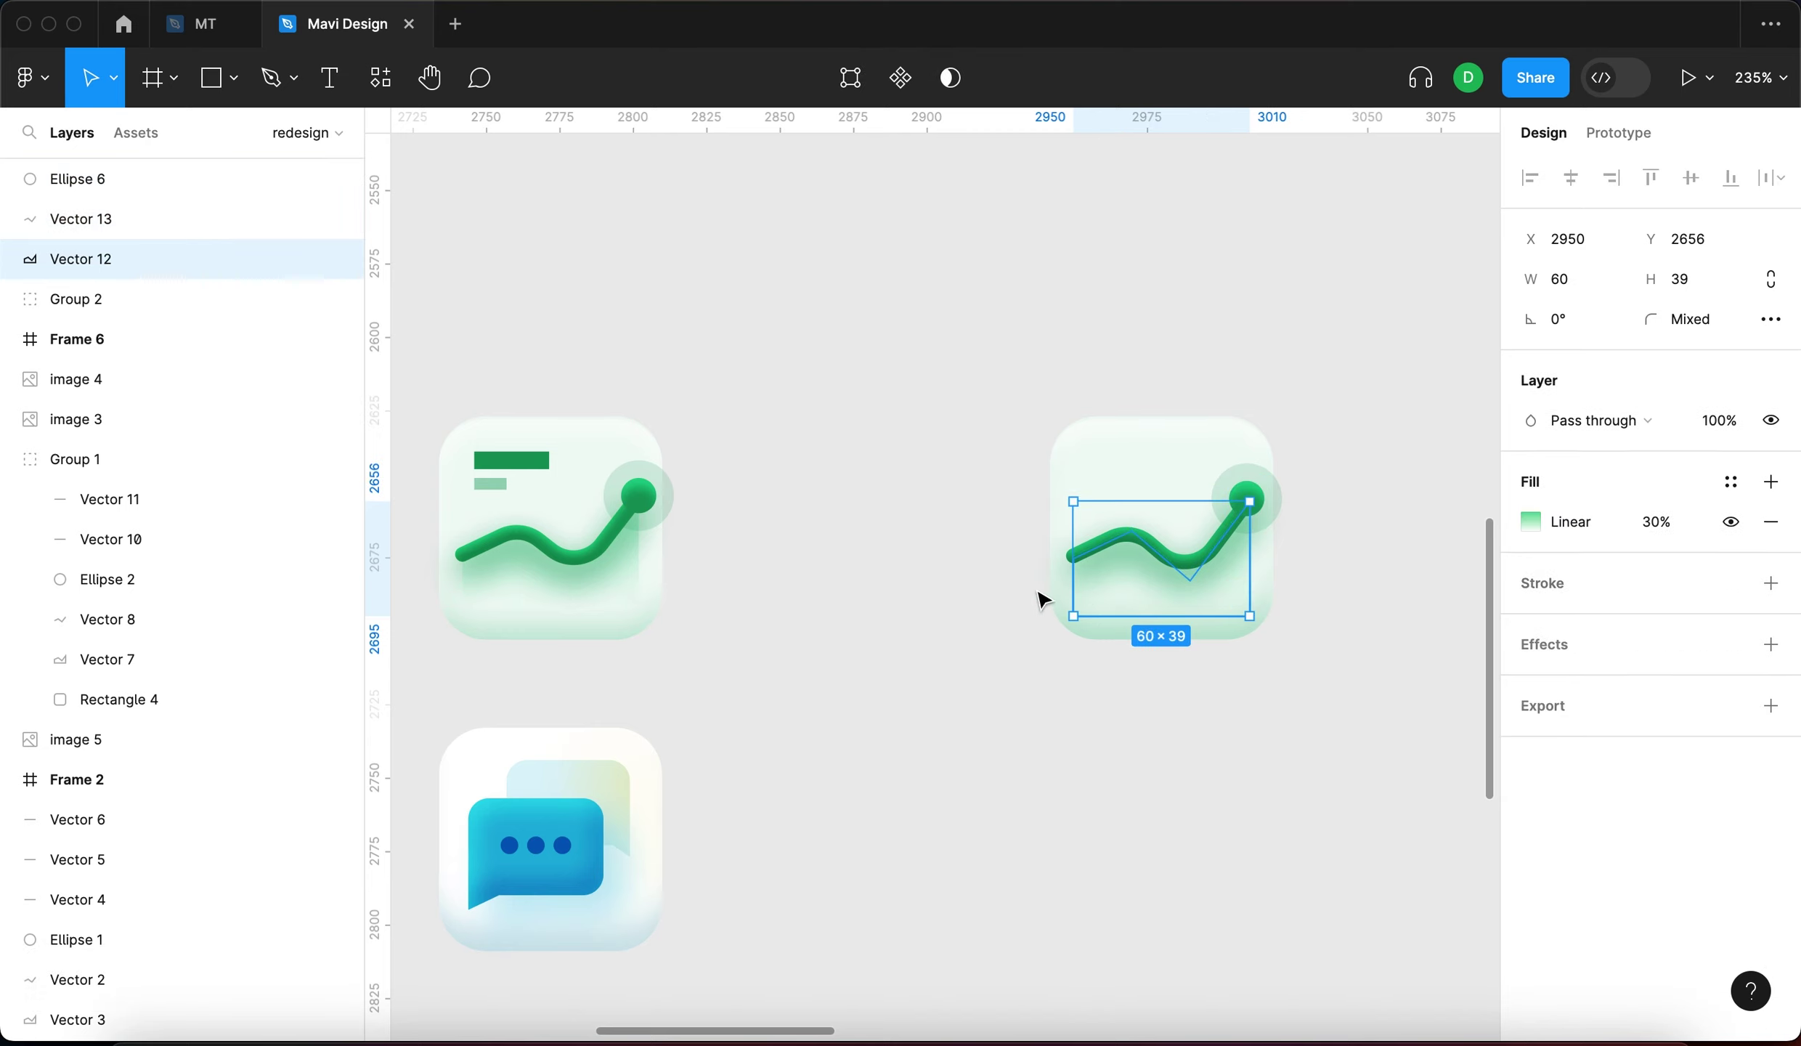
pyautogui.press('alt')
# Move the whole rebuilt chart icon next to the original chart icon
pyautogui.click(953, 743)
pyautogui.moveTo(884, 736); pyautogui.dragTo(1283, 429)
pyautogui.moveTo(1158, 523); pyautogui.dragTo(813, 524)
pyautogui.click(965, 534)
pyautogui.scroll(5, 621, 455)
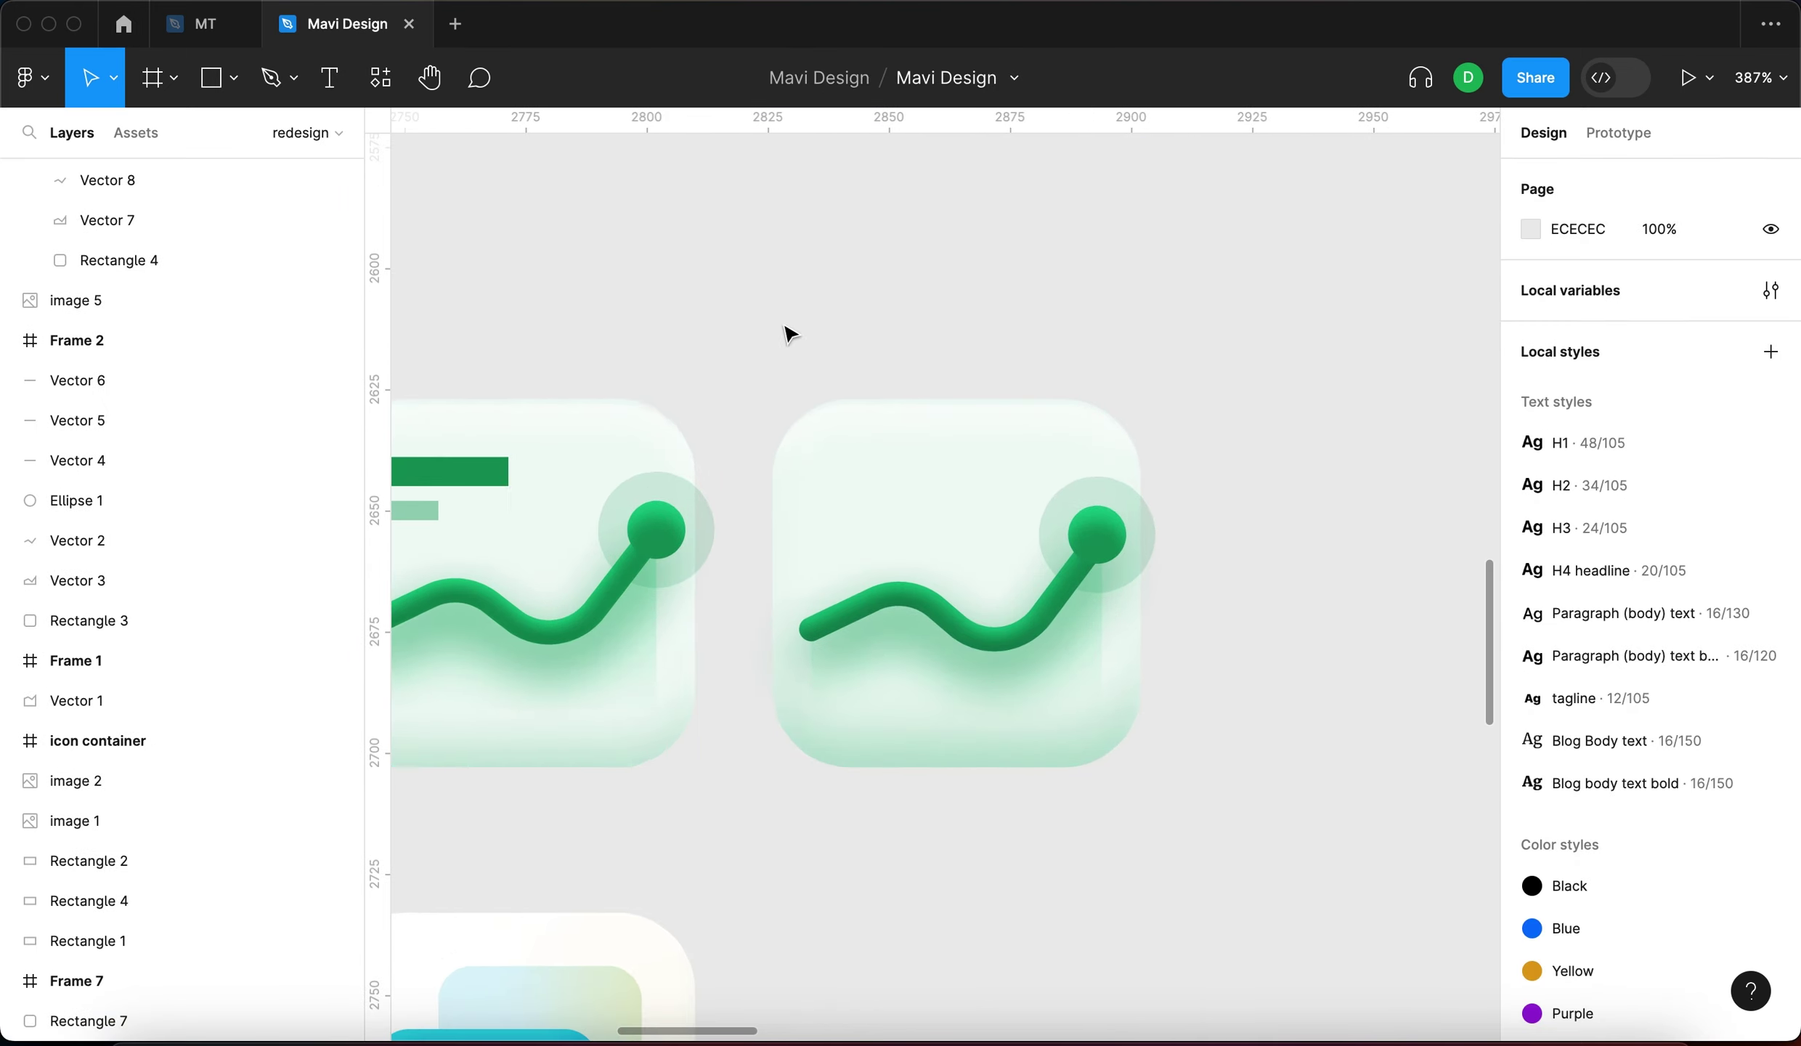
# Inspect the two small bars in the original icon and copy the lower bar's stroke color code
pyautogui.keyDown('super'); pyautogui.click(609, 465); pyautogui.keyUp('super')
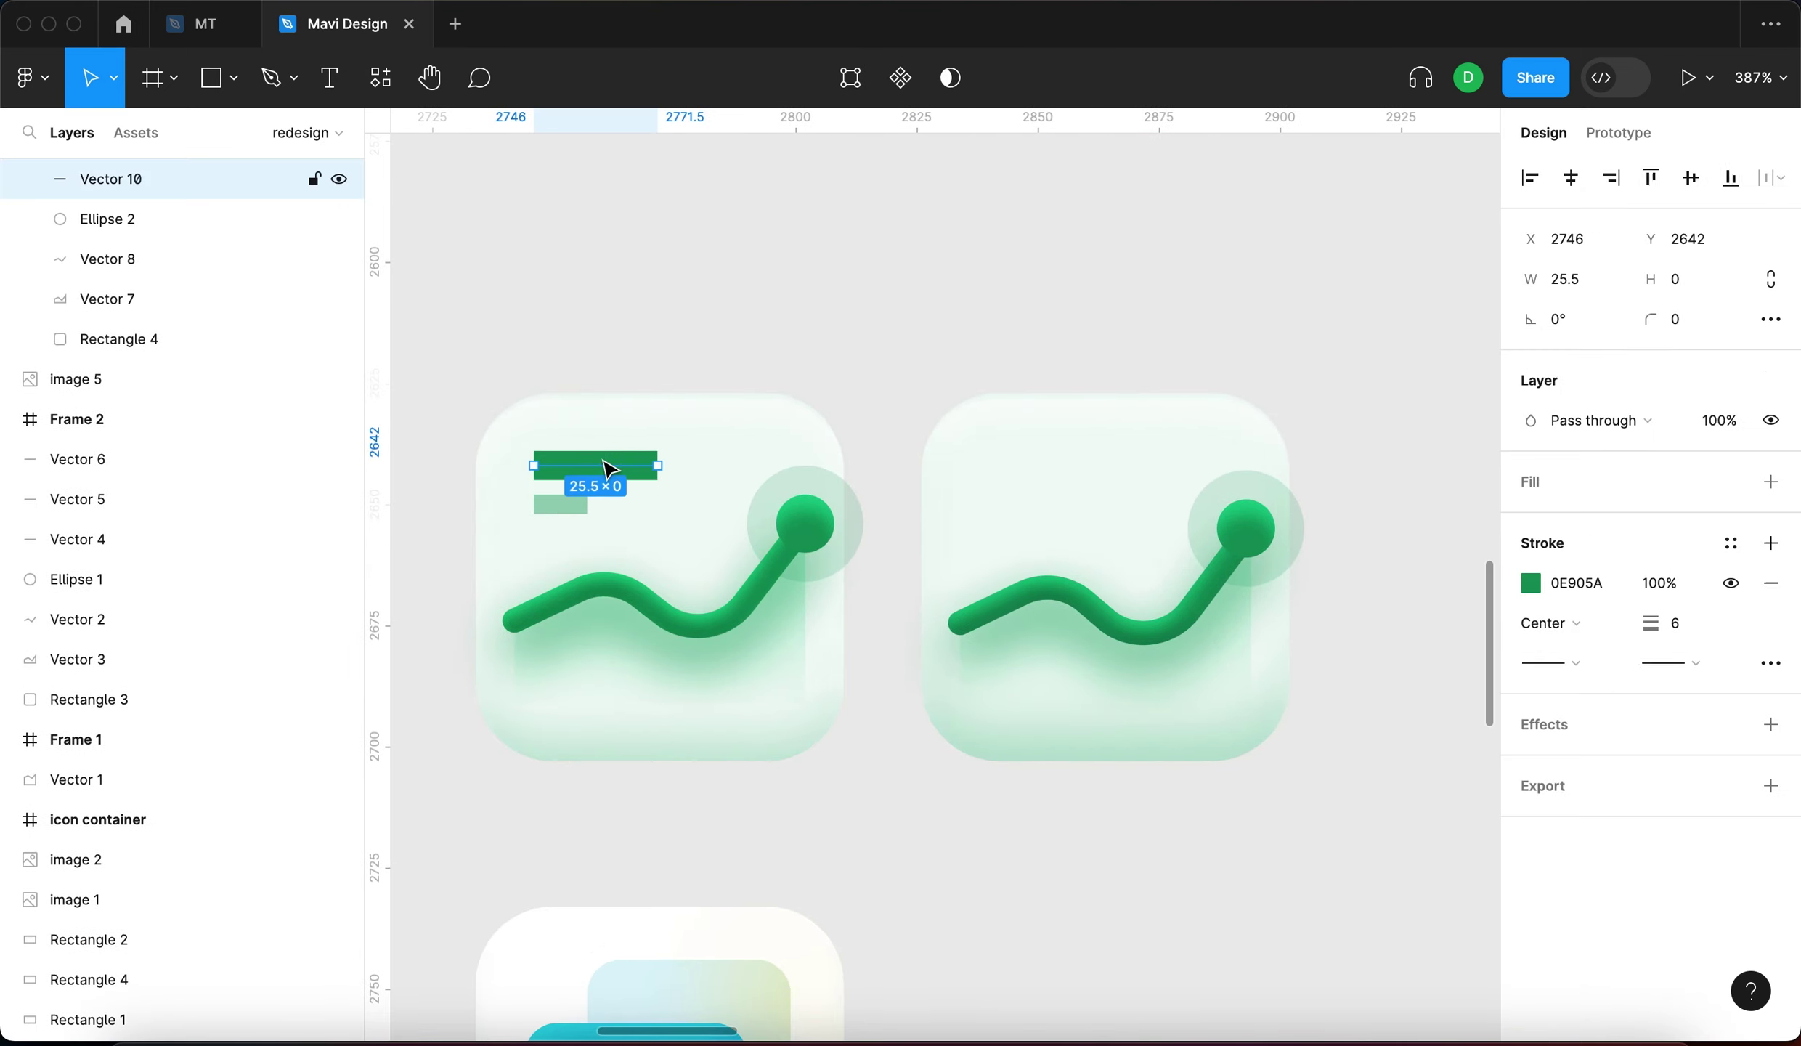
pyautogui.click(581, 504)
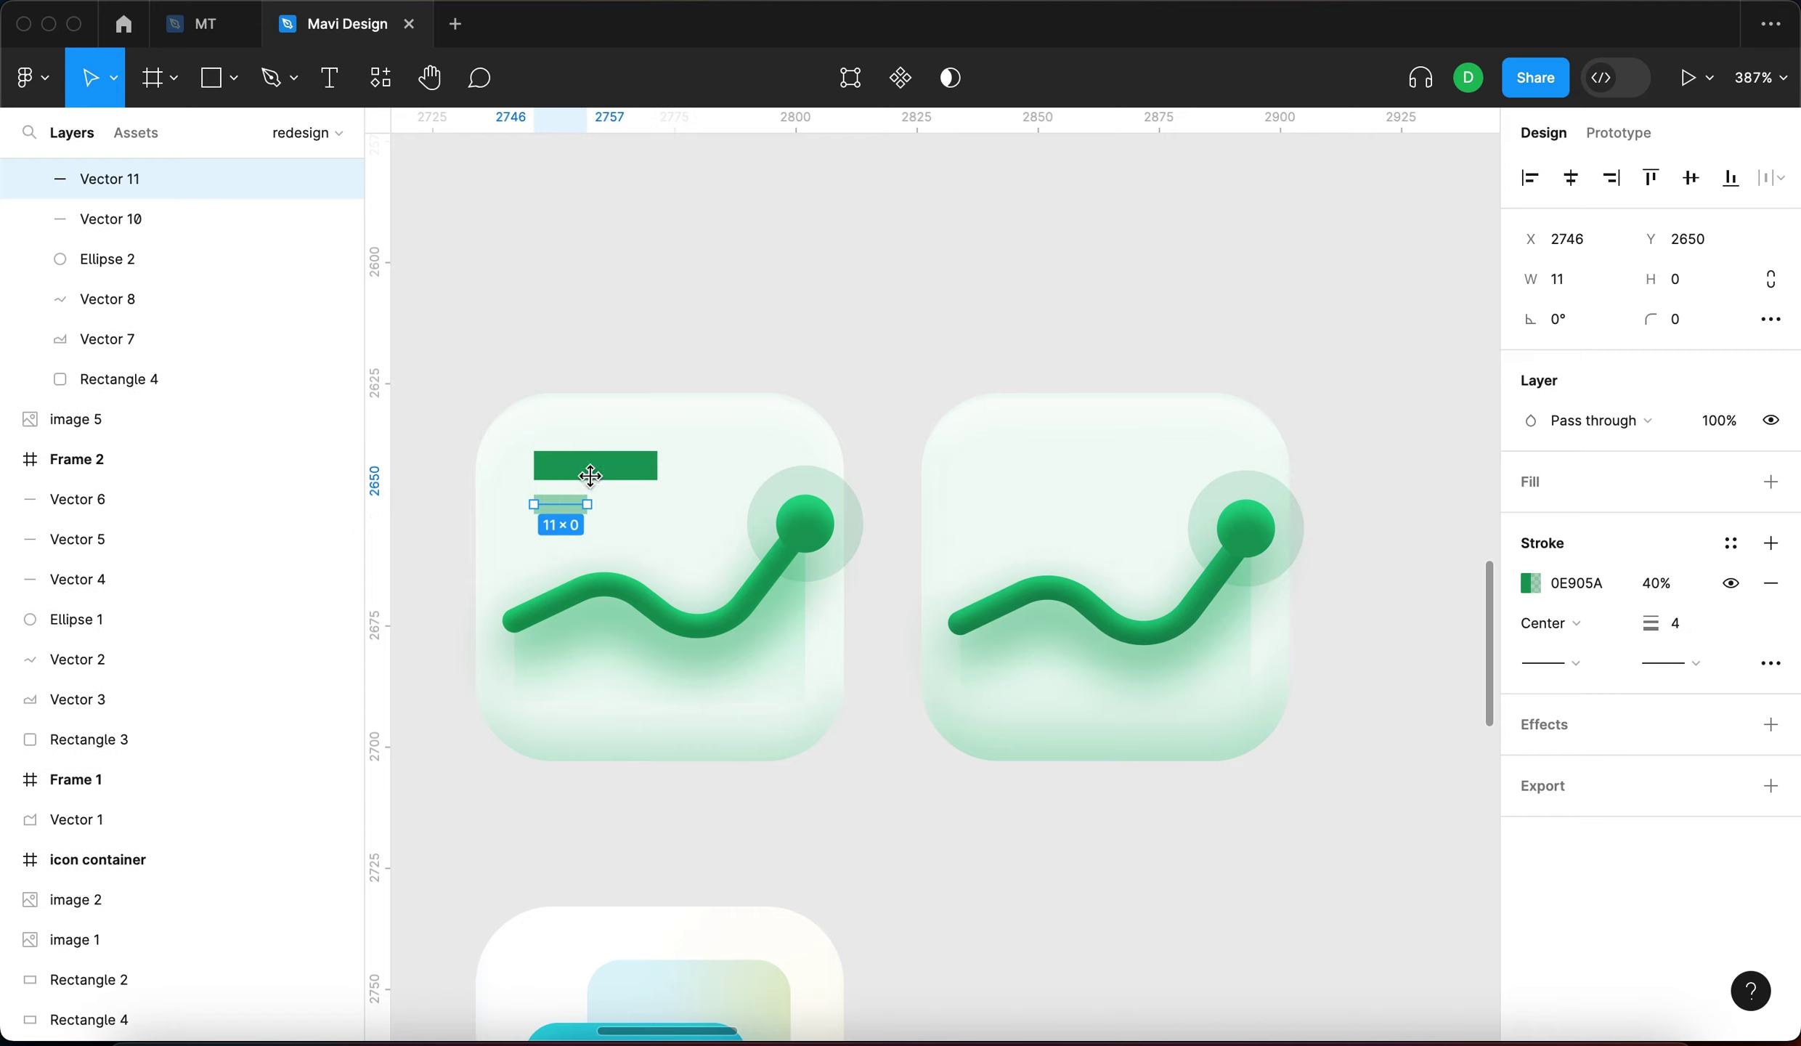
pyautogui.click(590, 476)
pyautogui.click(566, 512)
pyautogui.click(1585, 588)
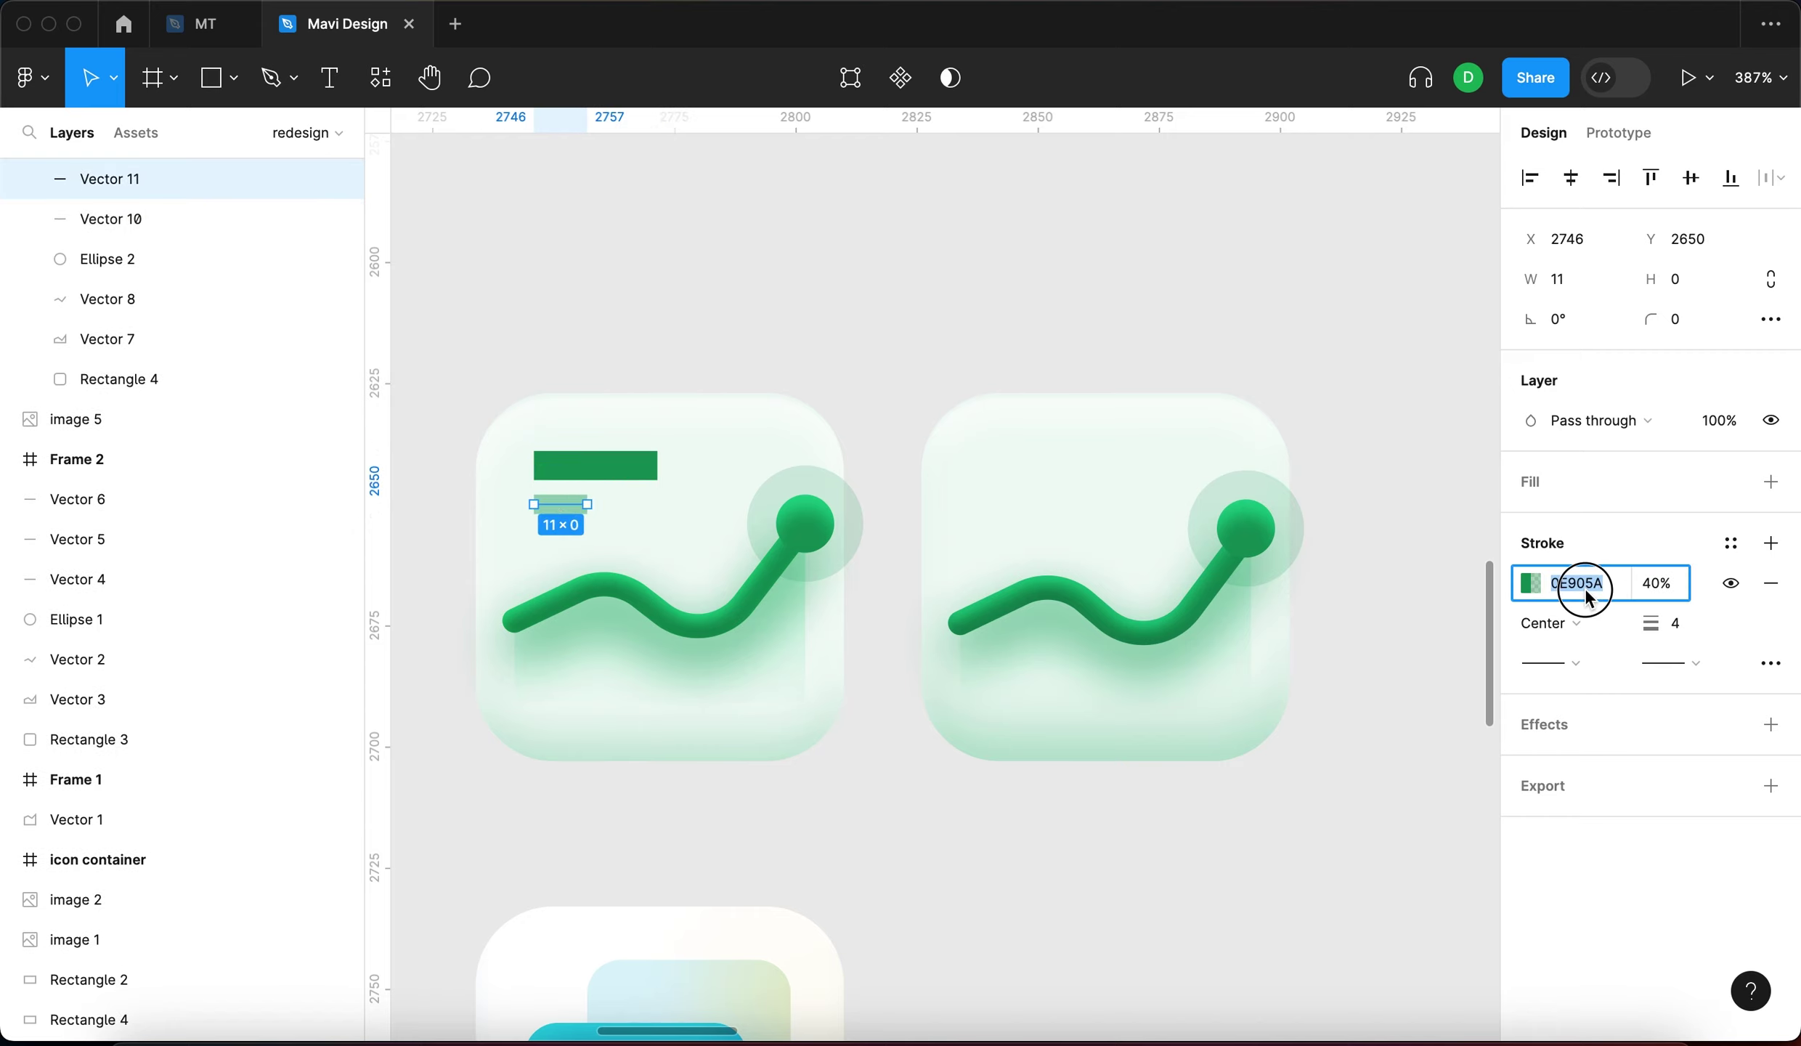
pyautogui.press('super+c')
# Draw a straight horizontal line about 22 px long above the icons with the Pen tool
pyautogui.press('p')
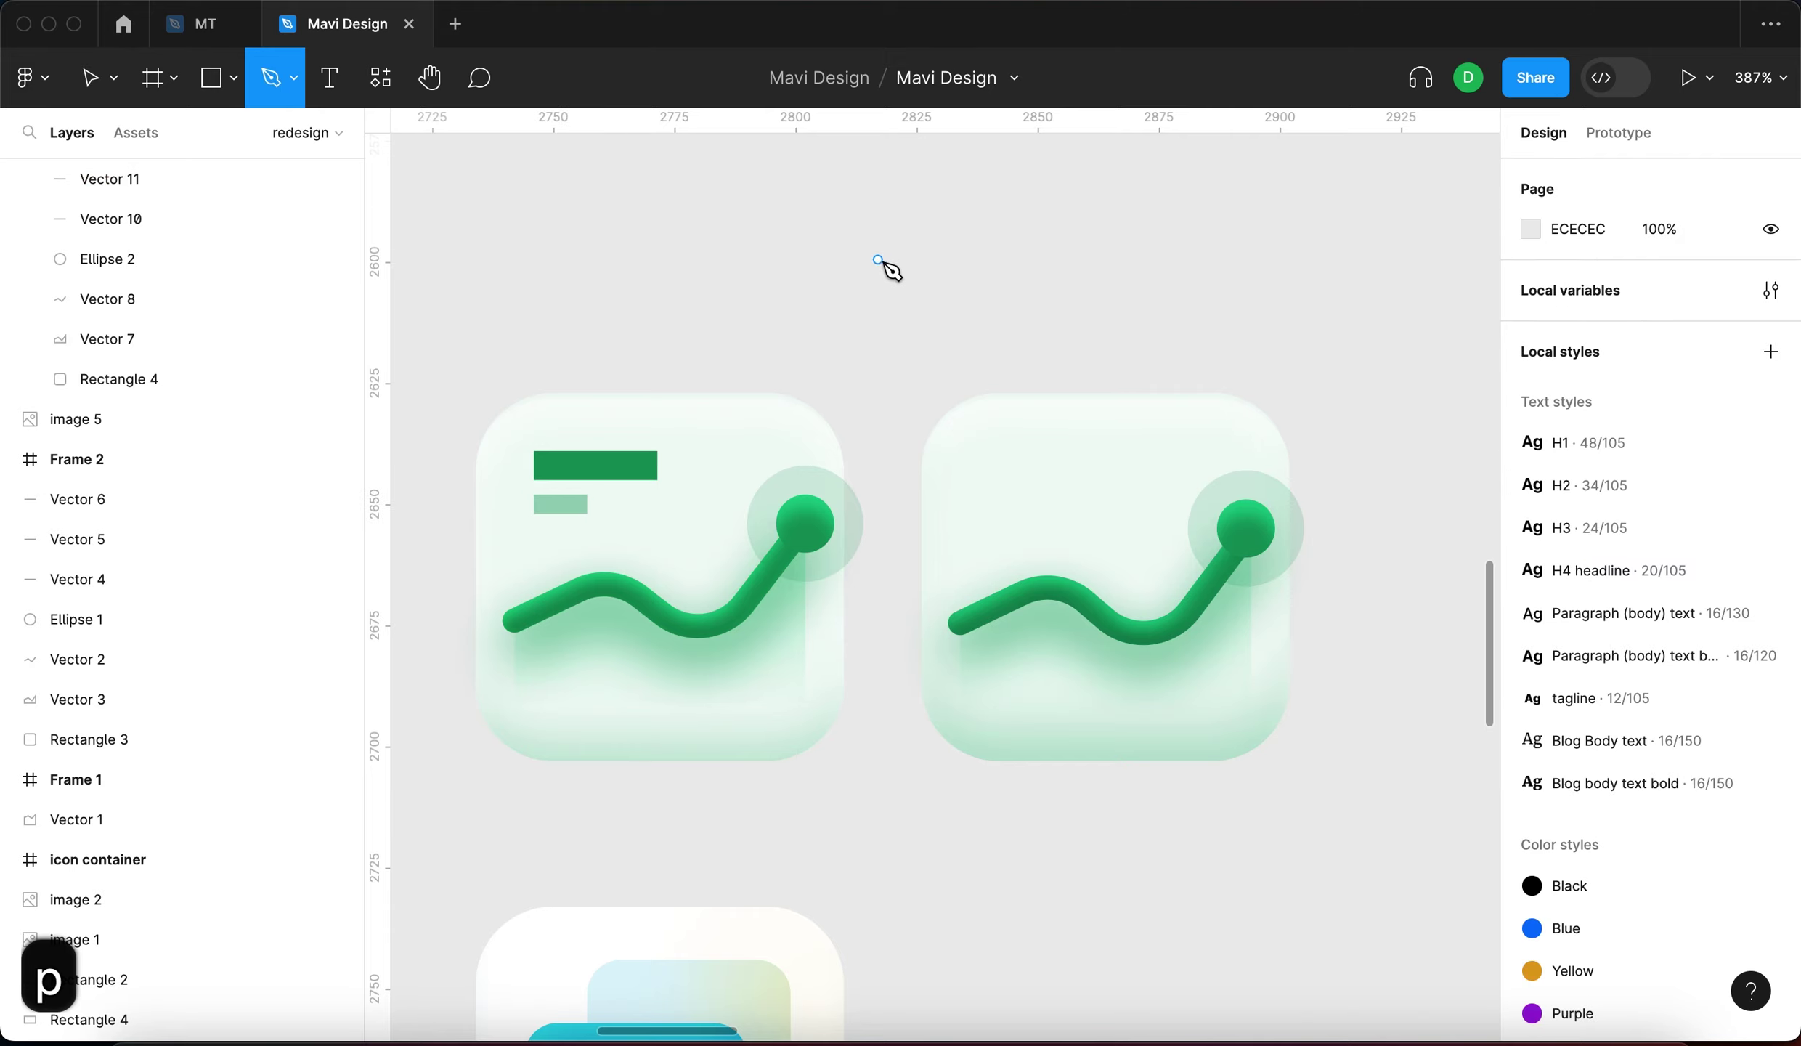
pyautogui.click(883, 261)
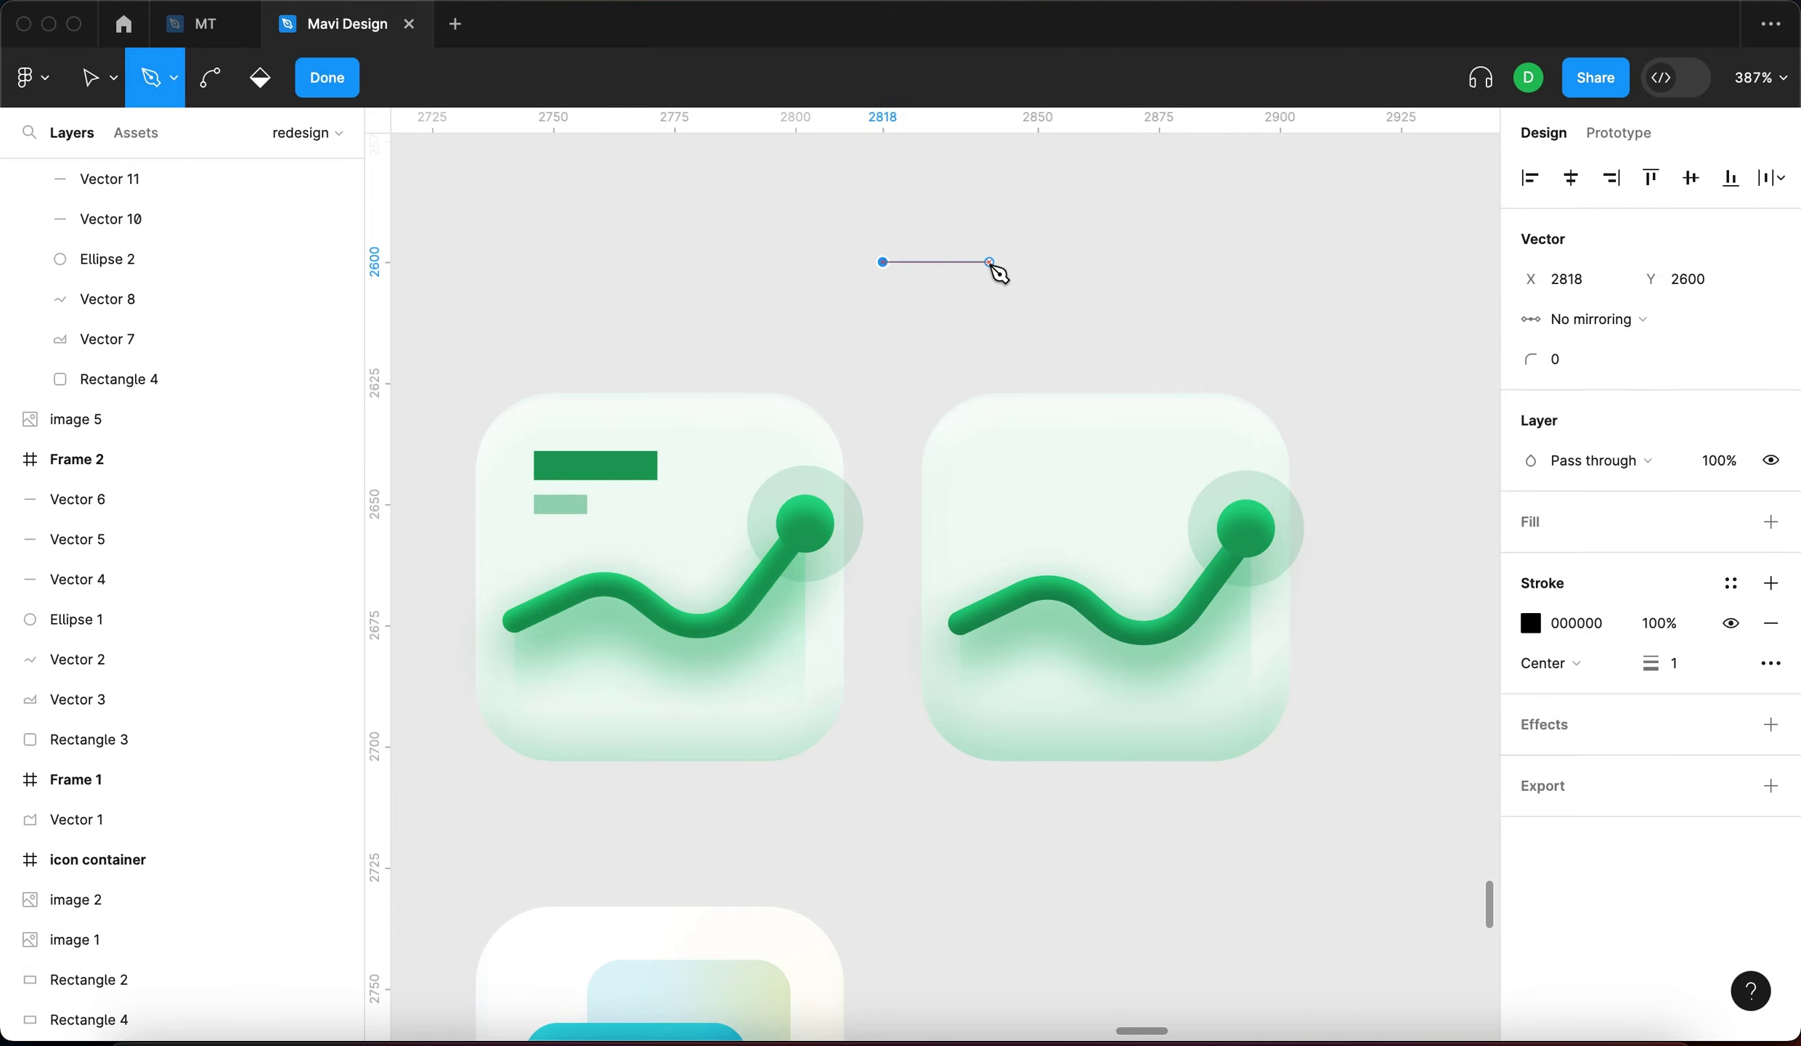
pyautogui.click(989, 261)
pyautogui.press('Return')
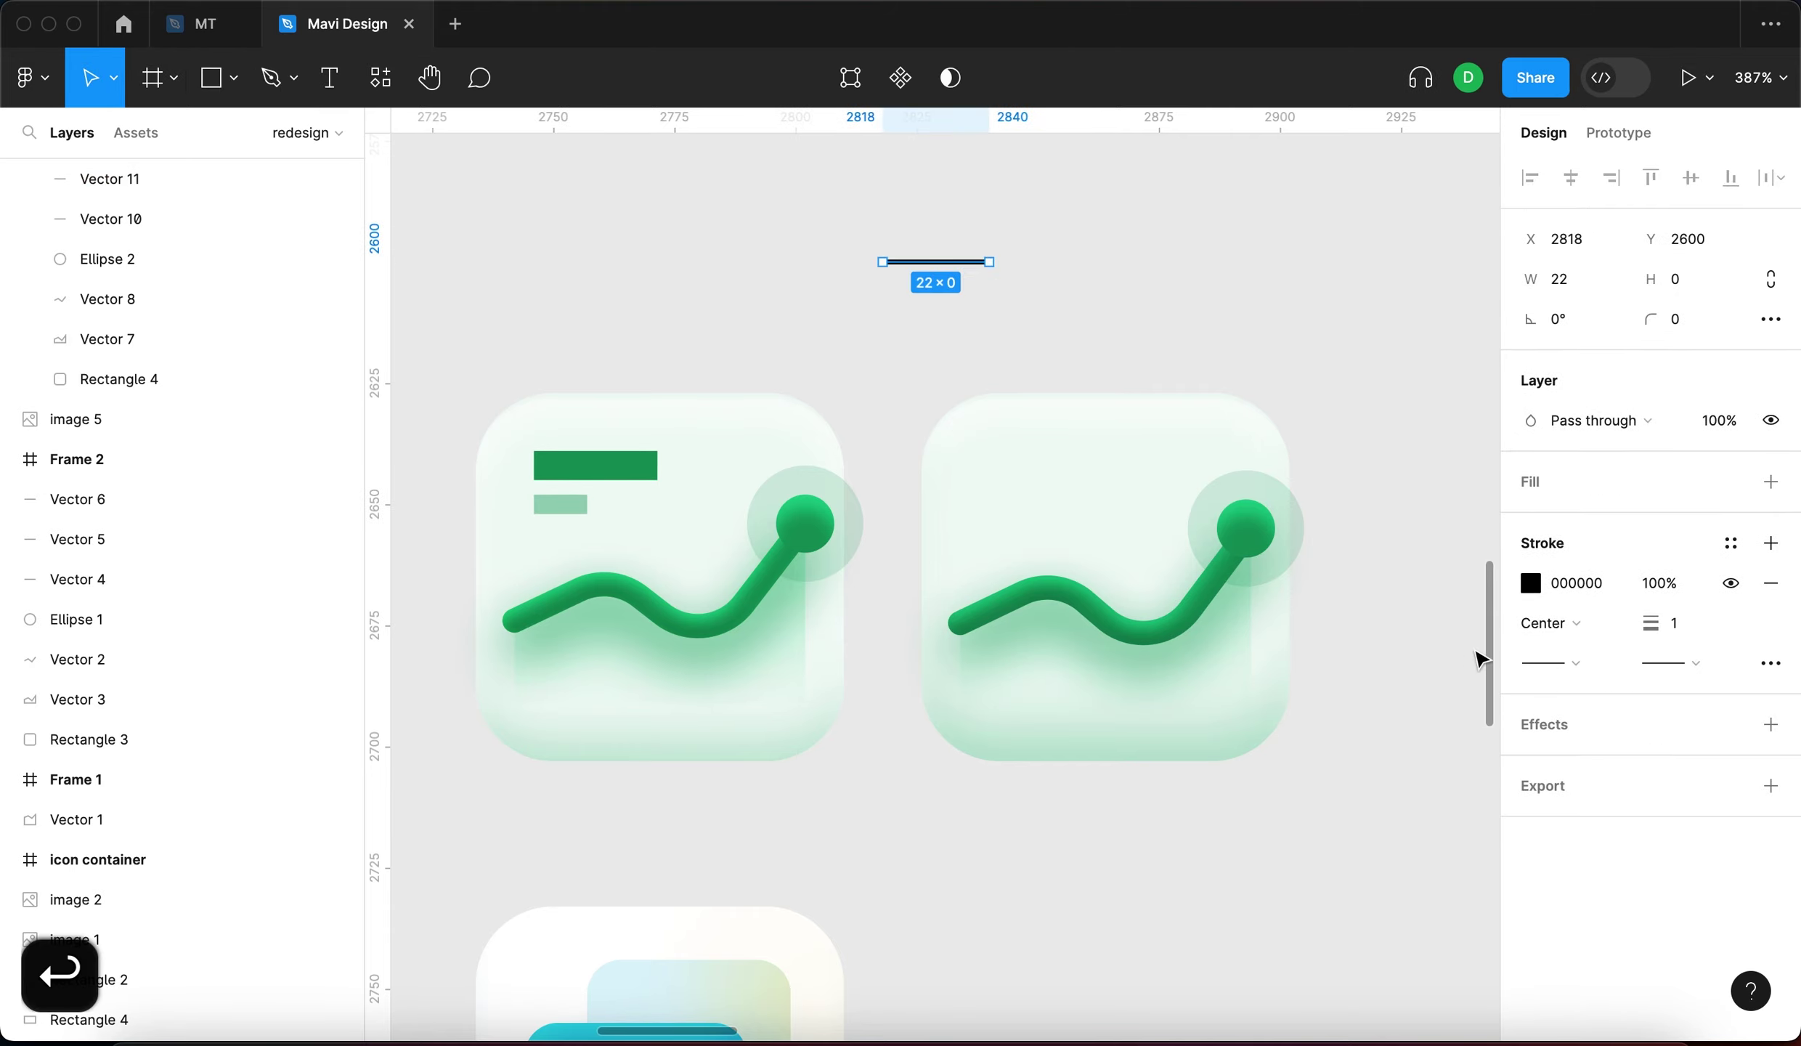
# Set the new line's stroke weight to 6 and its stroke color to the copied 0E905A
pyautogui.press('Up')
pyautogui.press('Up')
pyautogui.press('Up')
pyautogui.press('Up')
pyautogui.press('Up')
pyautogui.press('Up')
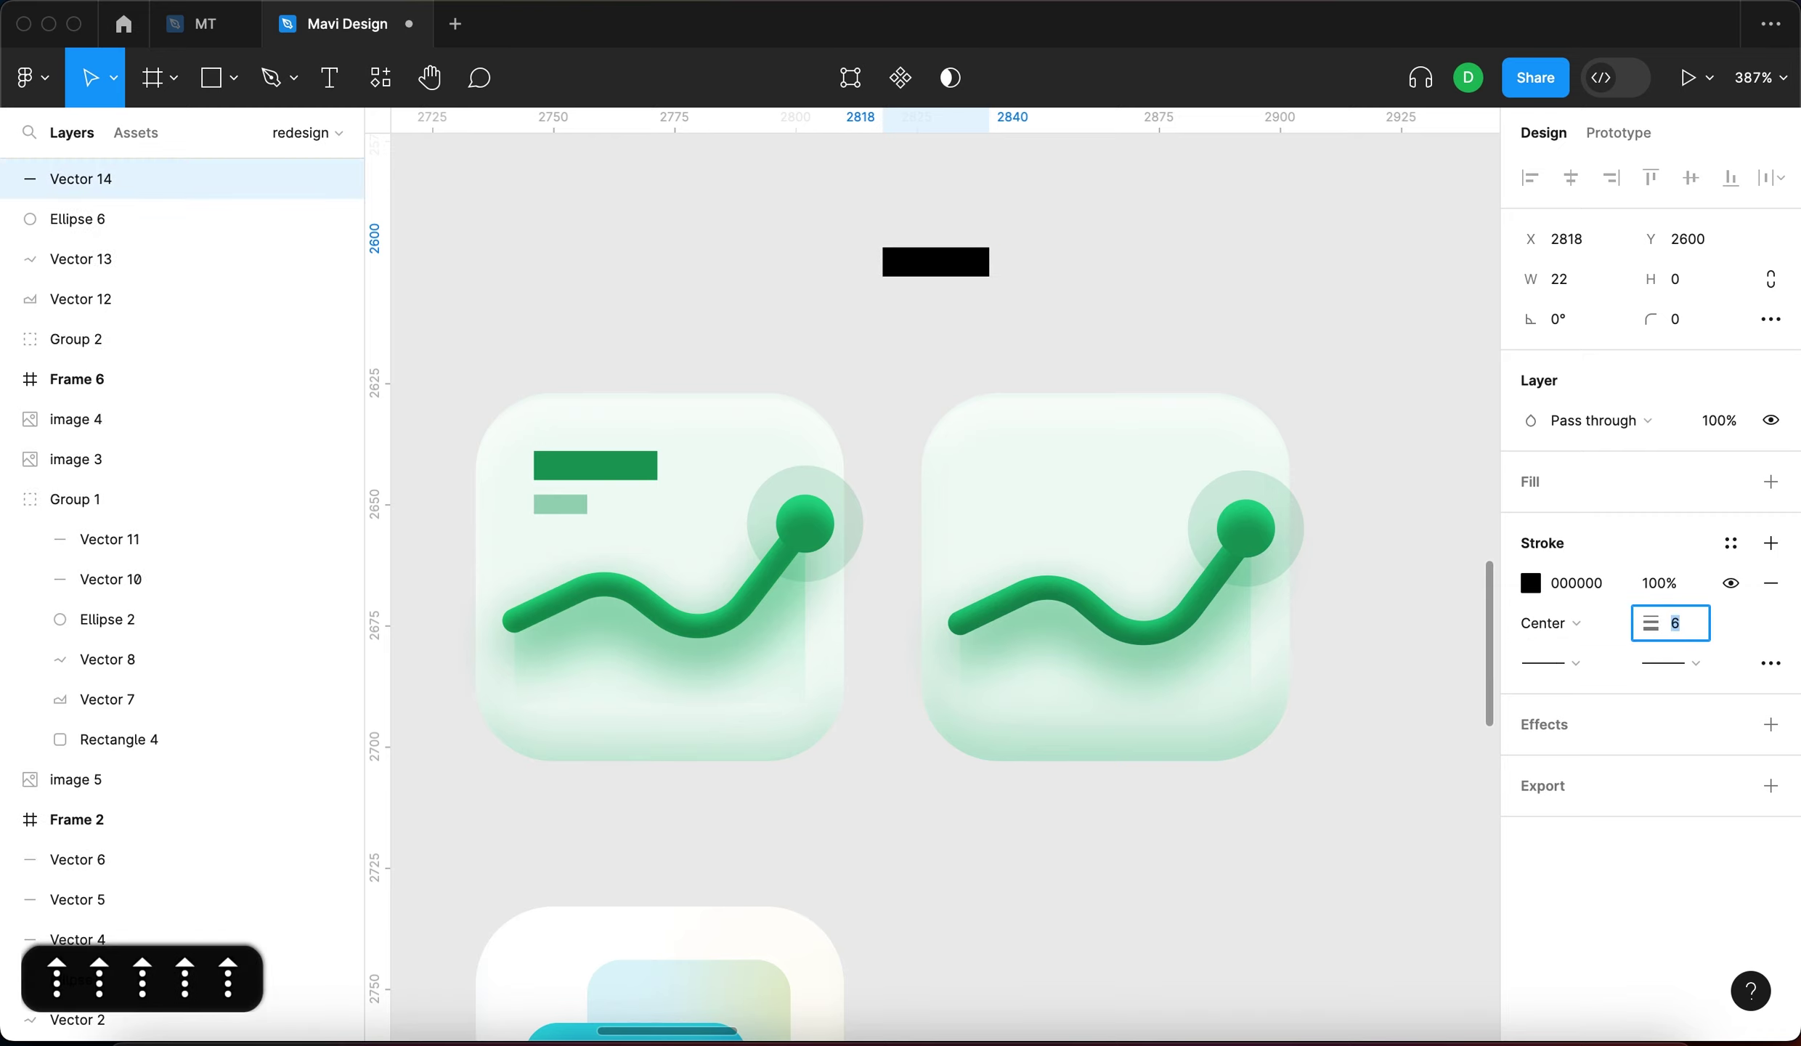
pyautogui.press('Down')
pyautogui.press('Return')
pyautogui.click(1577, 584)
pyautogui.press('super+v')
pyautogui.press('Return')
pyautogui.click(1416, 571)
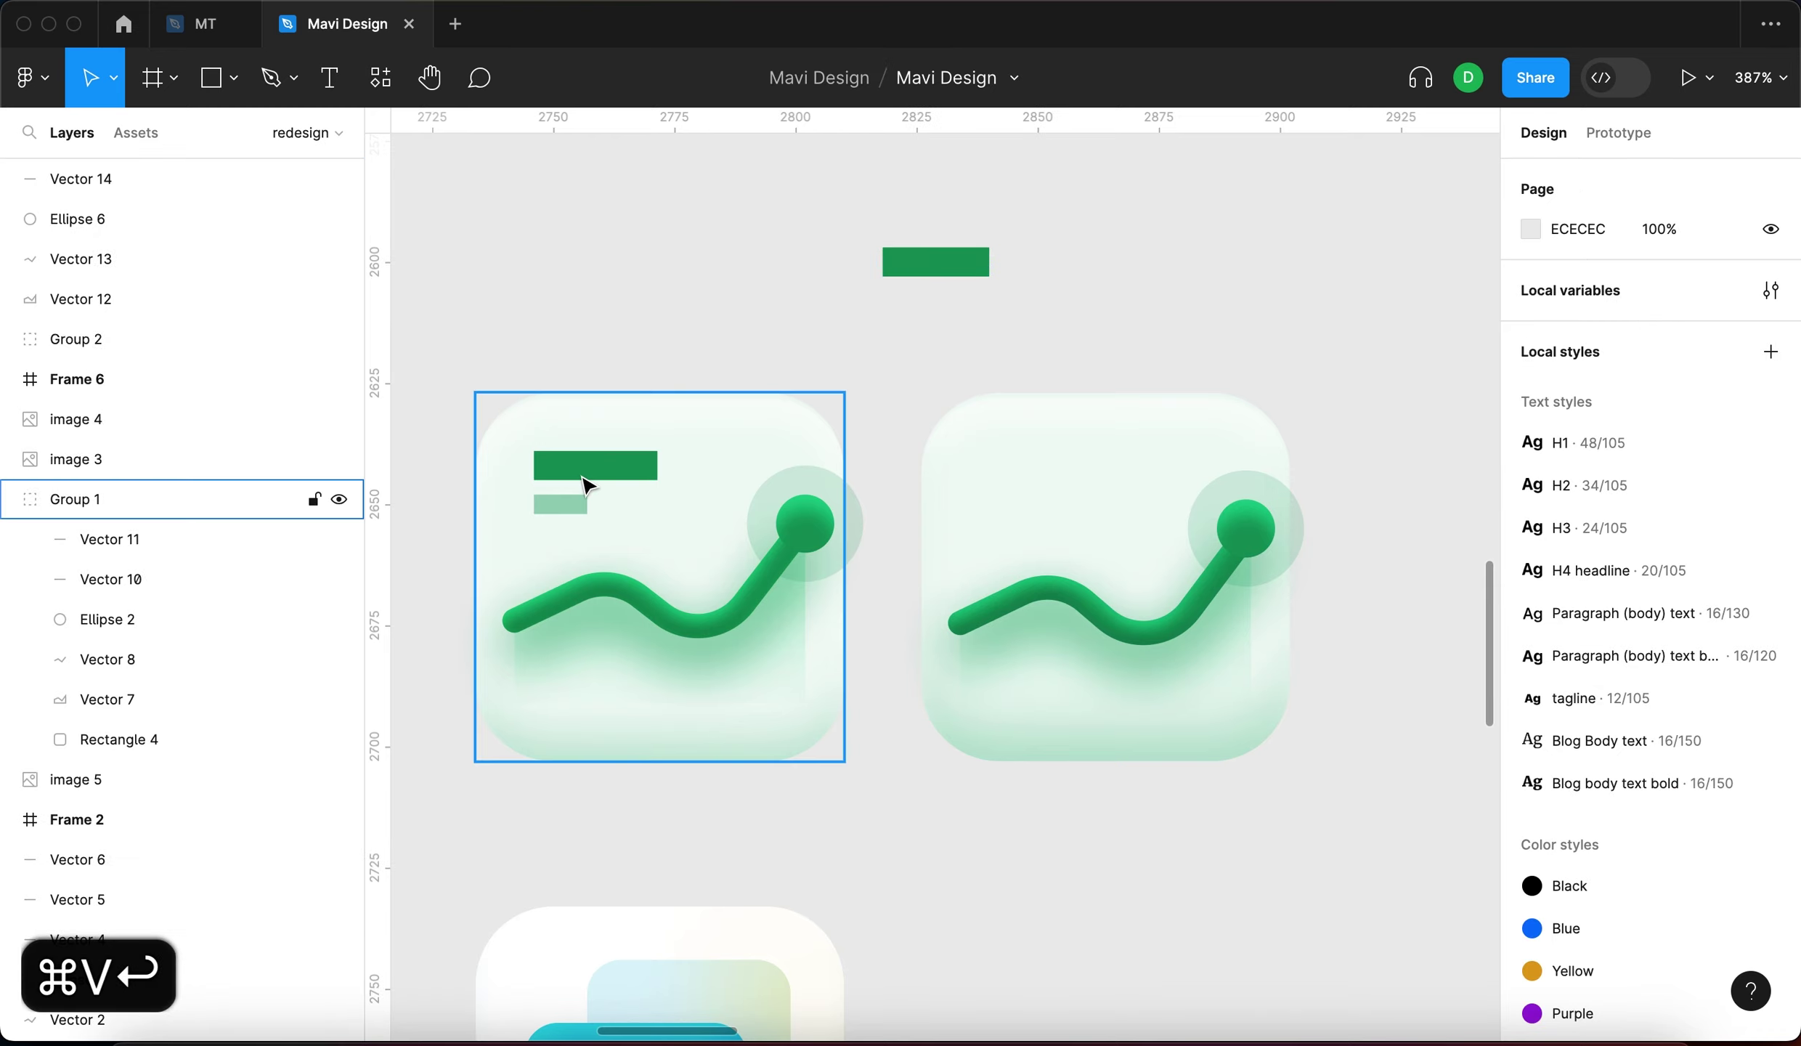
# Set the new green bar's width to 25
pyautogui.click(587, 486)
pyautogui.click(586, 485)
pyautogui.click(970, 263)
pyautogui.click(1555, 279)
pyautogui.press('Up')
pyautogui.press('Up')
pyautogui.press('Up')
pyautogui.click(1240, 276)
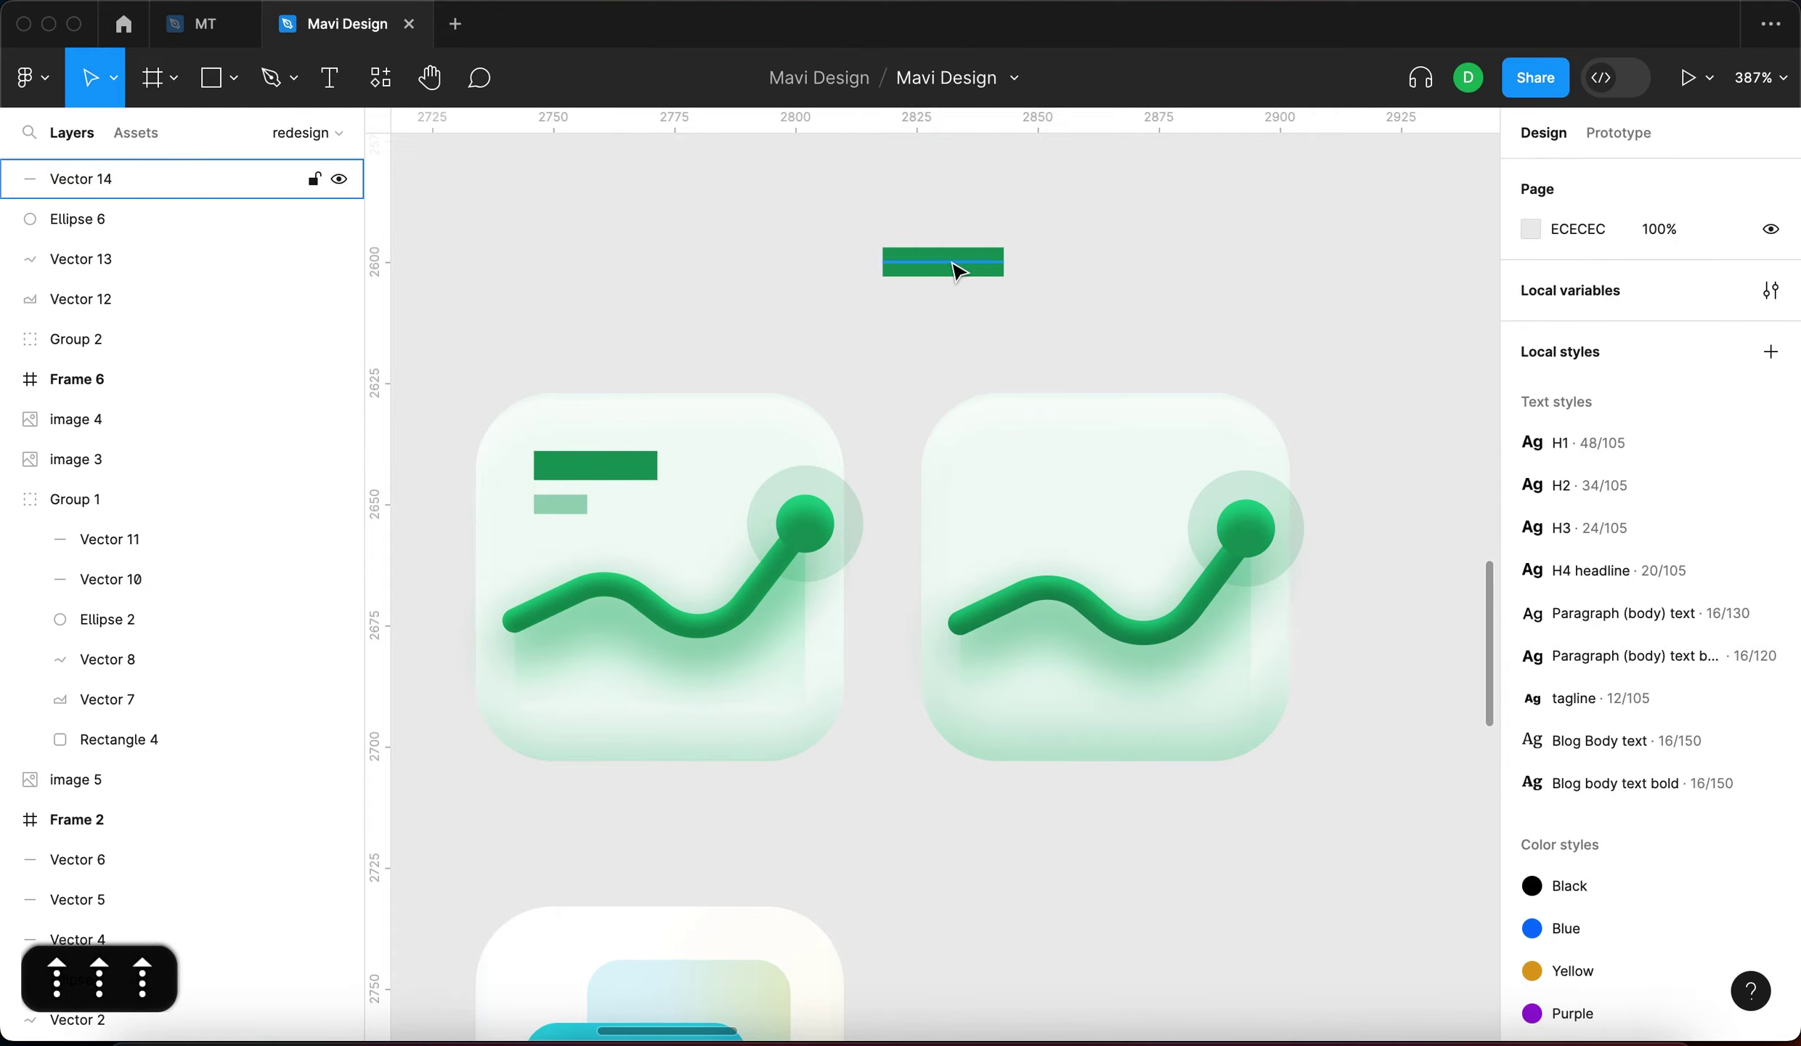
# Place the green bar in the upper-left area of the rebuilt tile, 12 px from its left edge and 15 px from its top
pyautogui.moveTo(956, 270); pyautogui.dragTo(1046, 469)
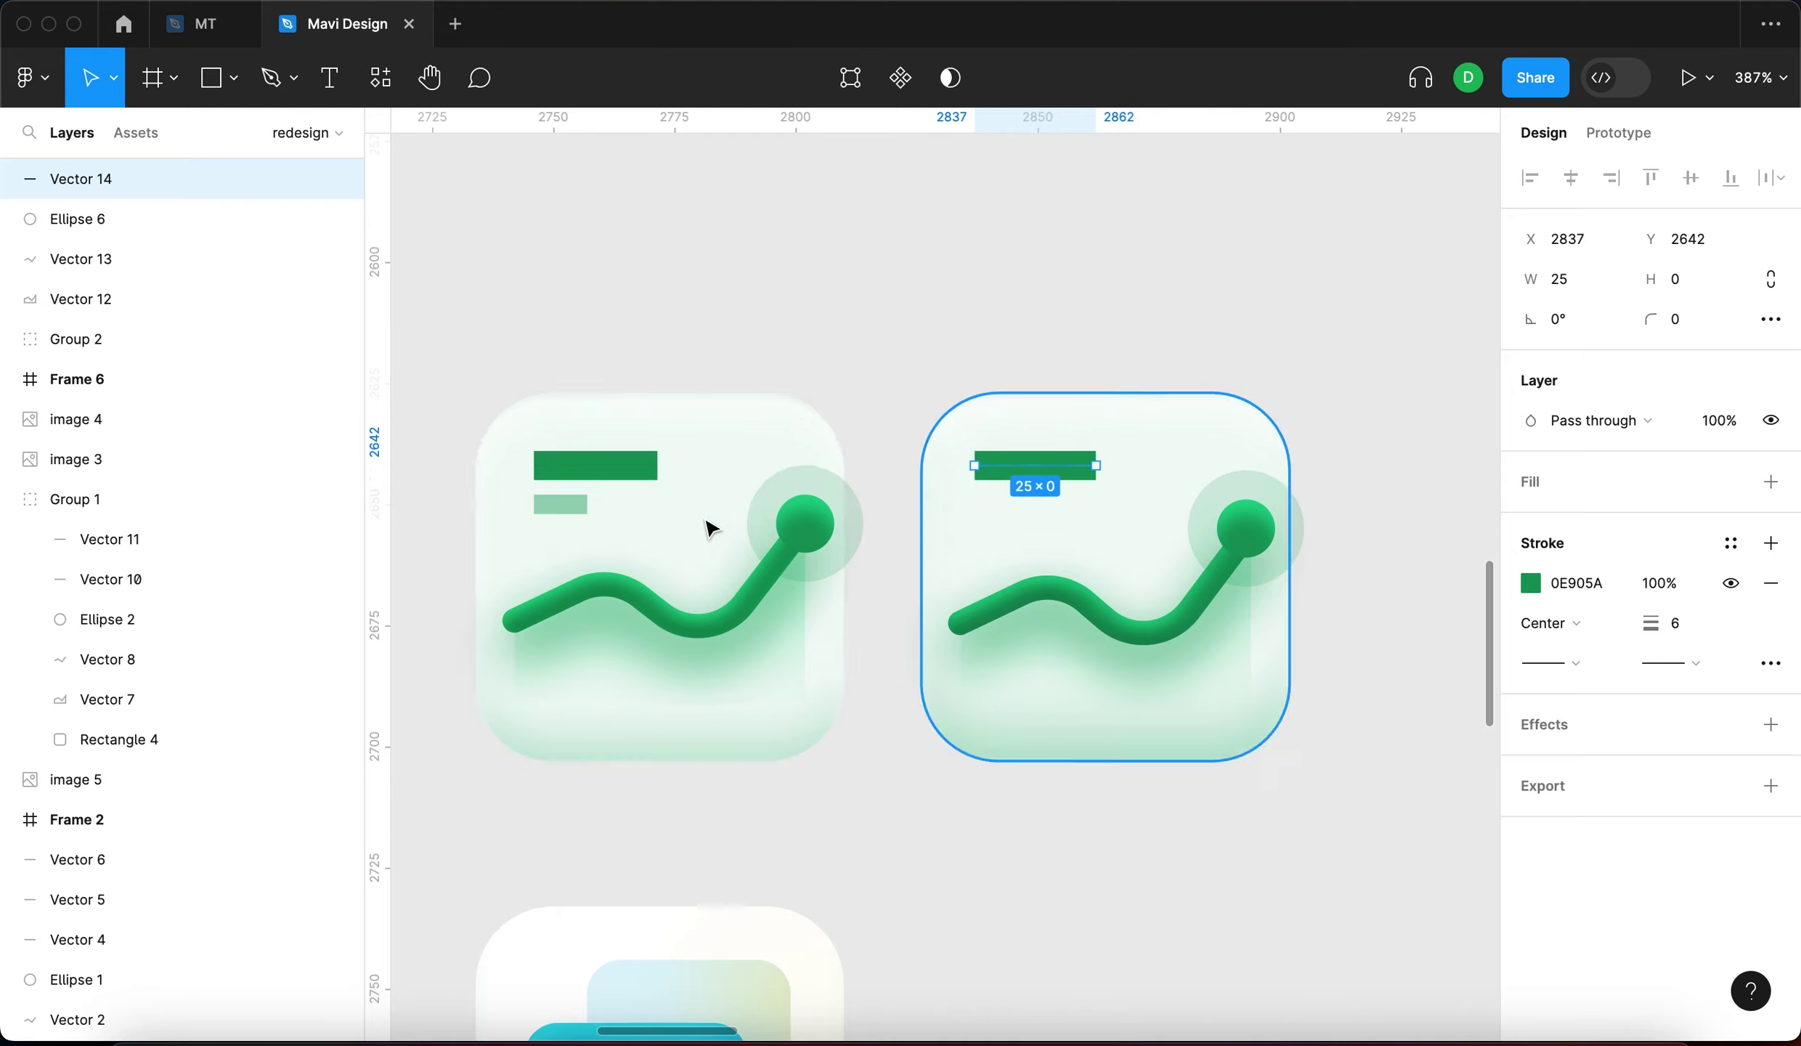
pyautogui.click(618, 468)
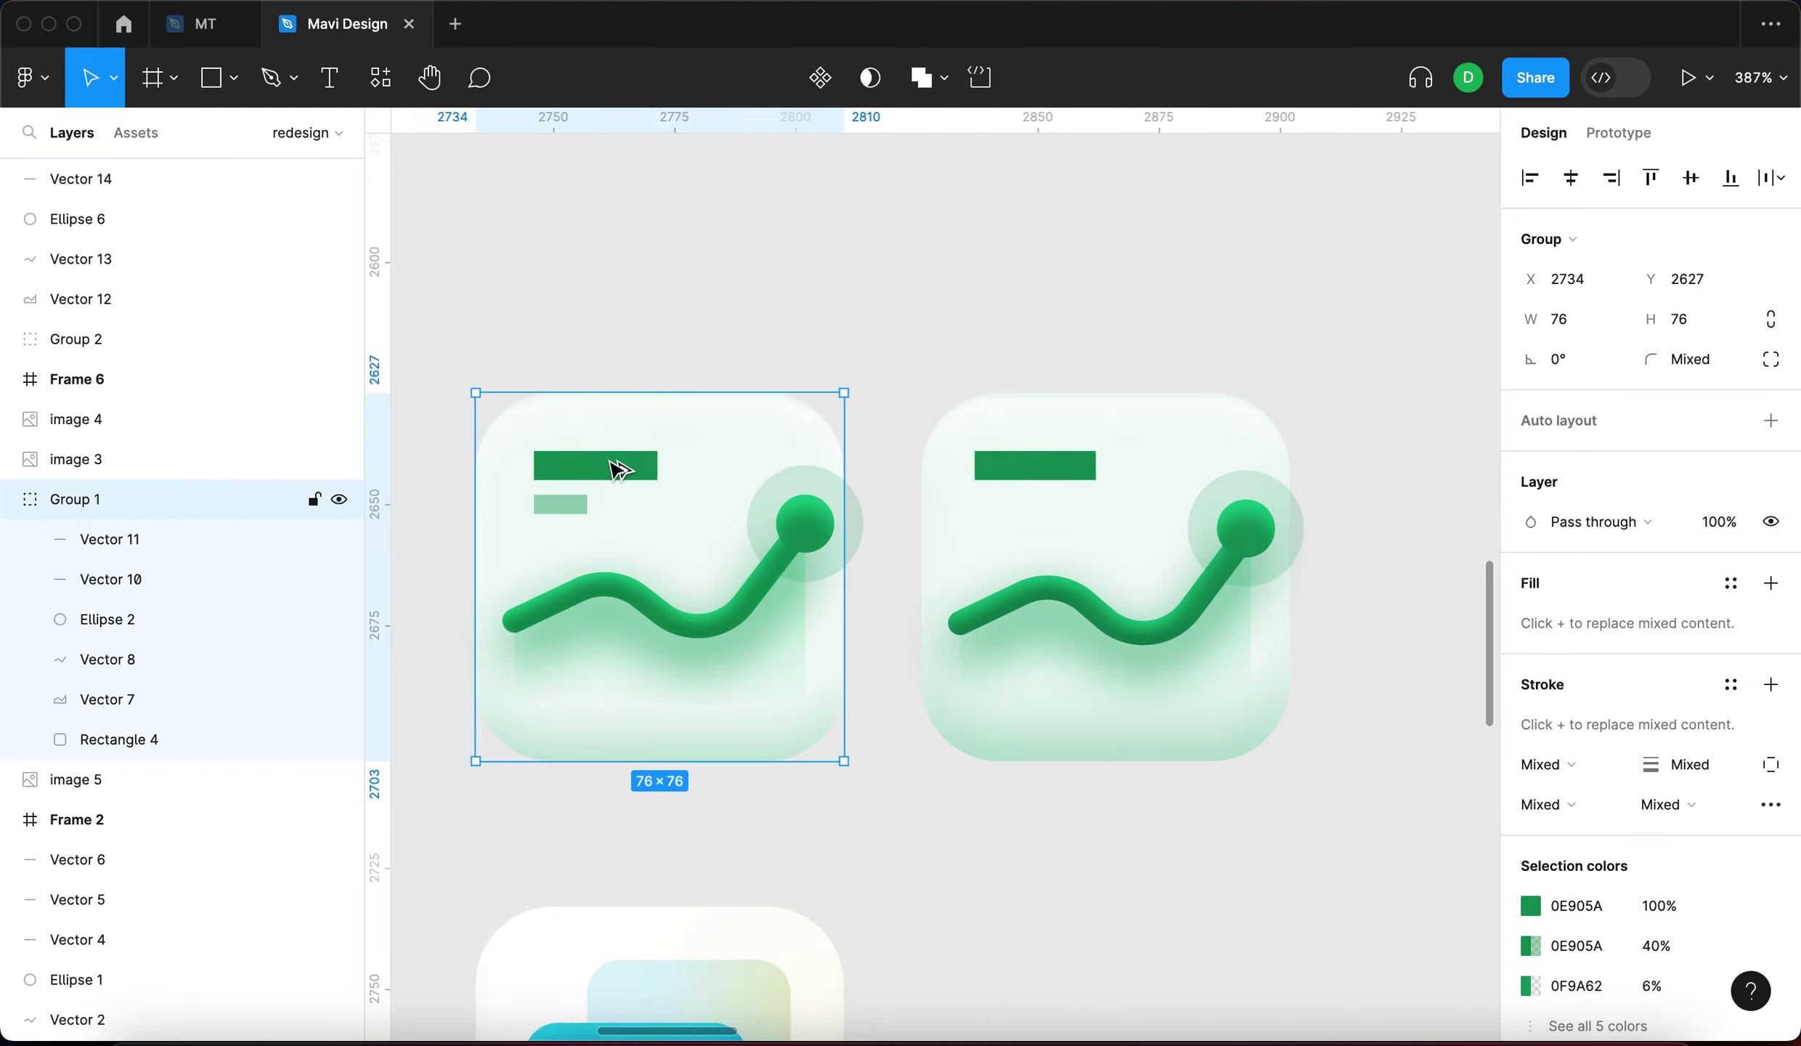
pyautogui.doubleClick(632, 474)
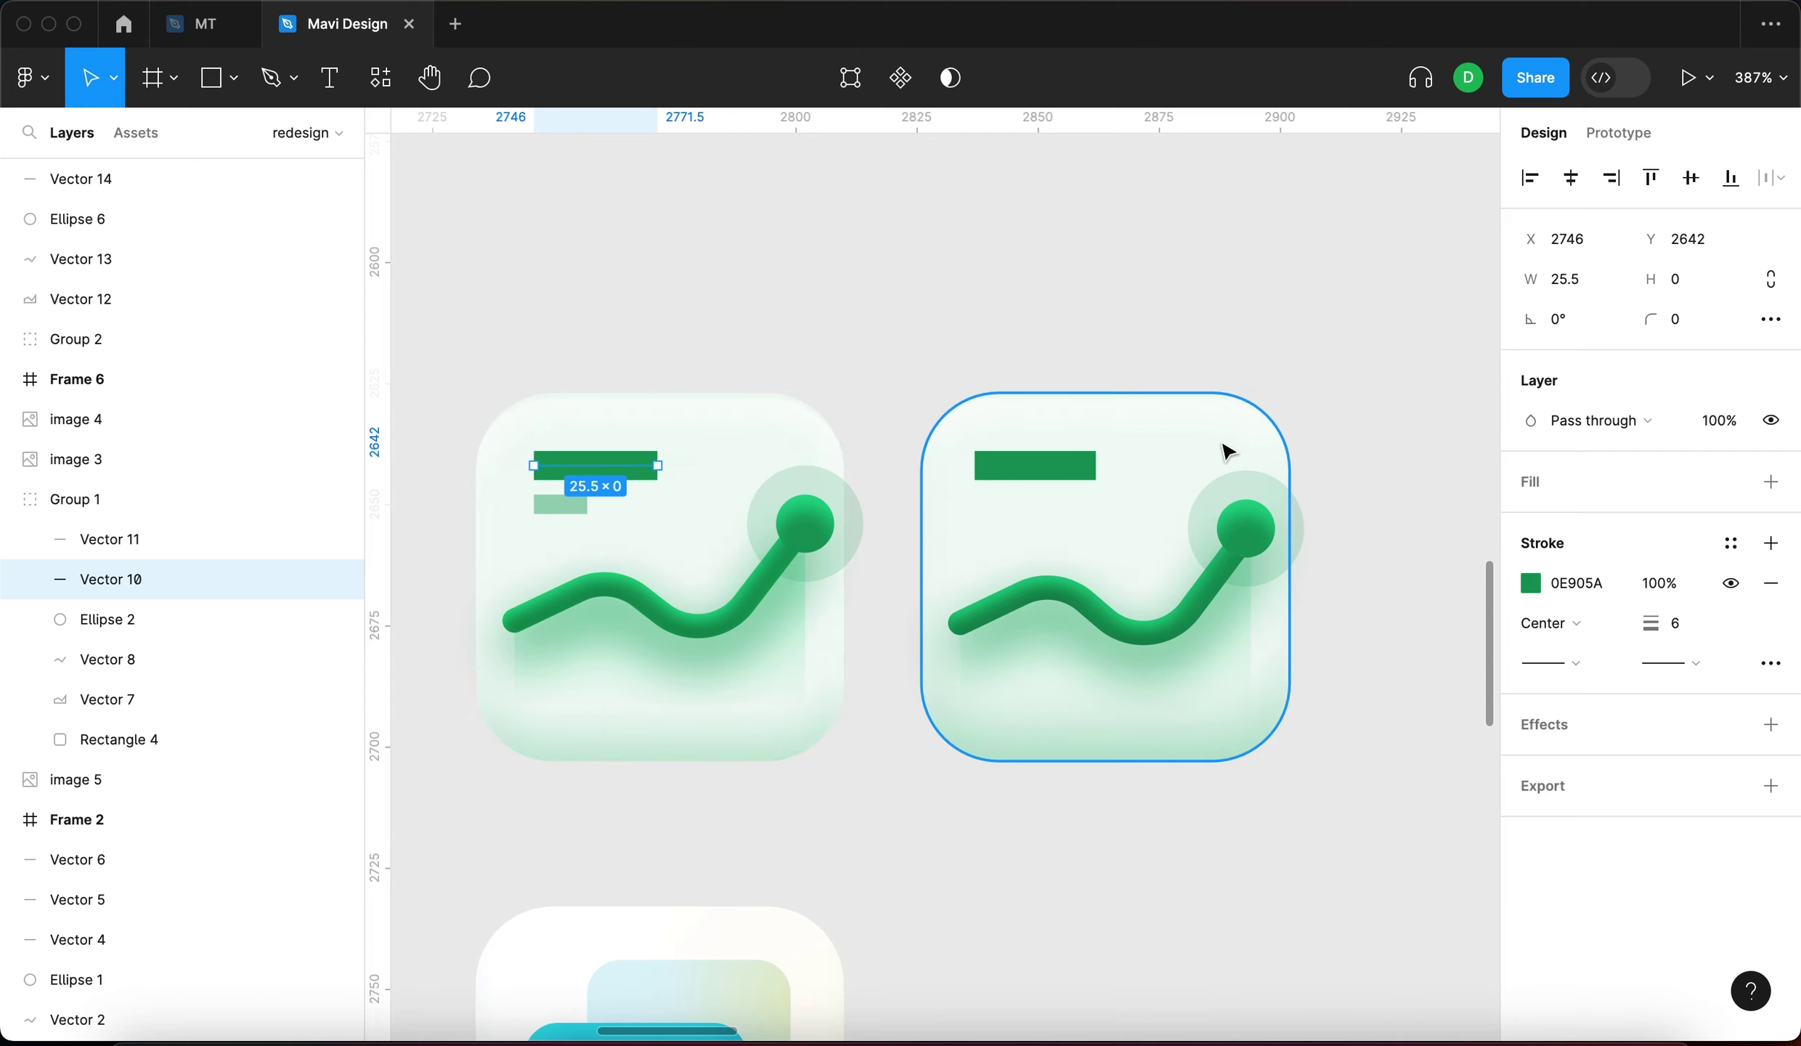
pyautogui.click(1089, 473)
pyautogui.press('Right')
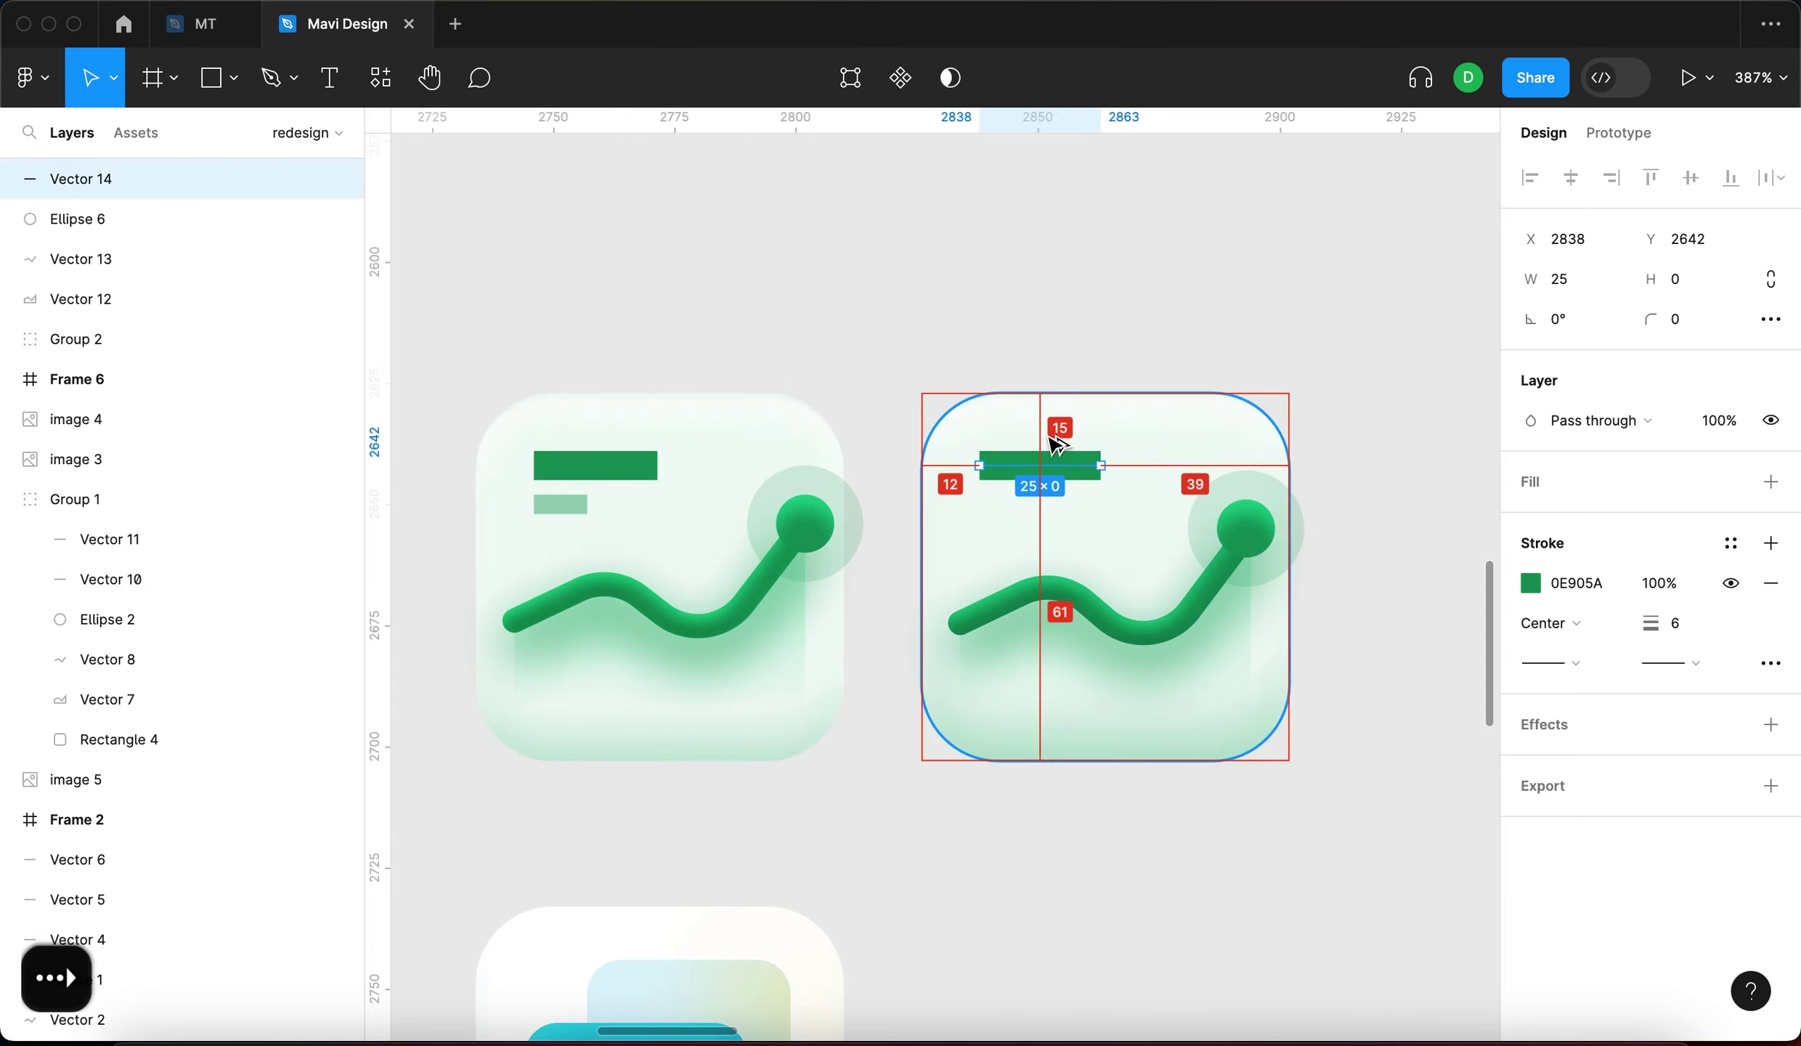
pyautogui.click(1077, 169)
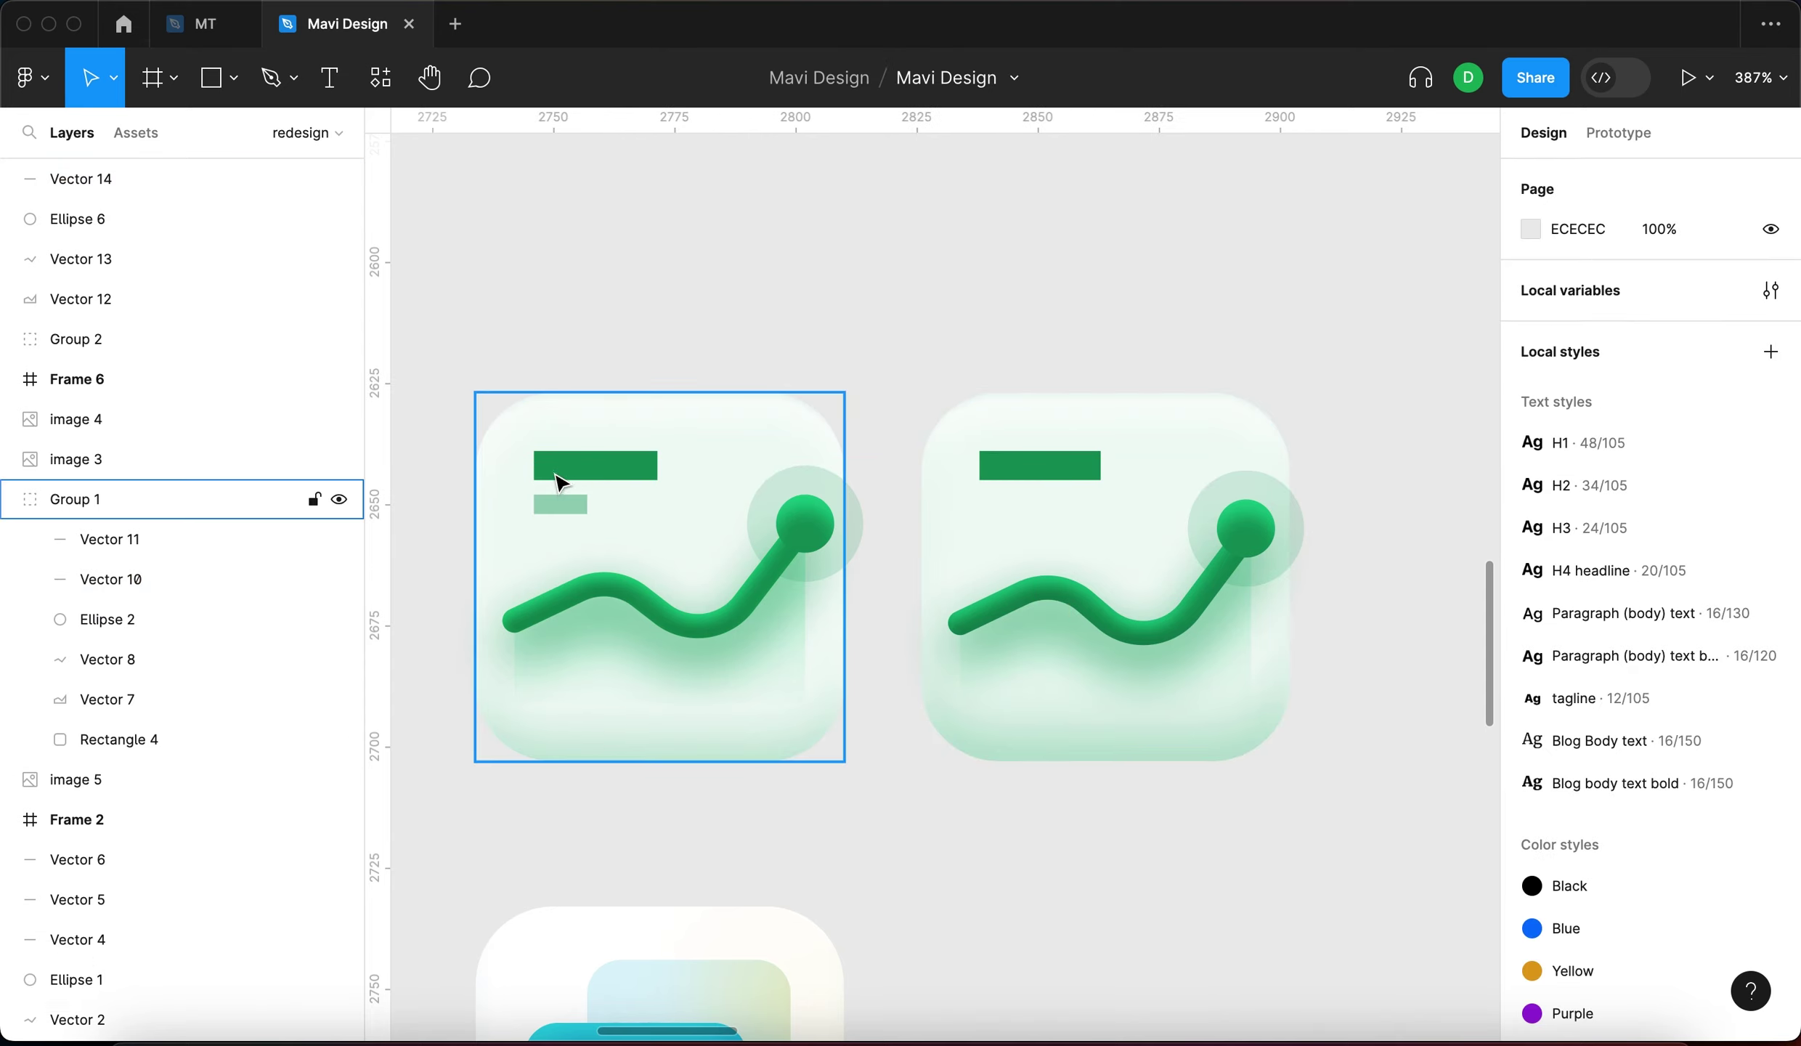
# Duplicate the green bar 8 px below the first one and set the copy's stroke weight to 4
pyautogui.click(1041, 473)
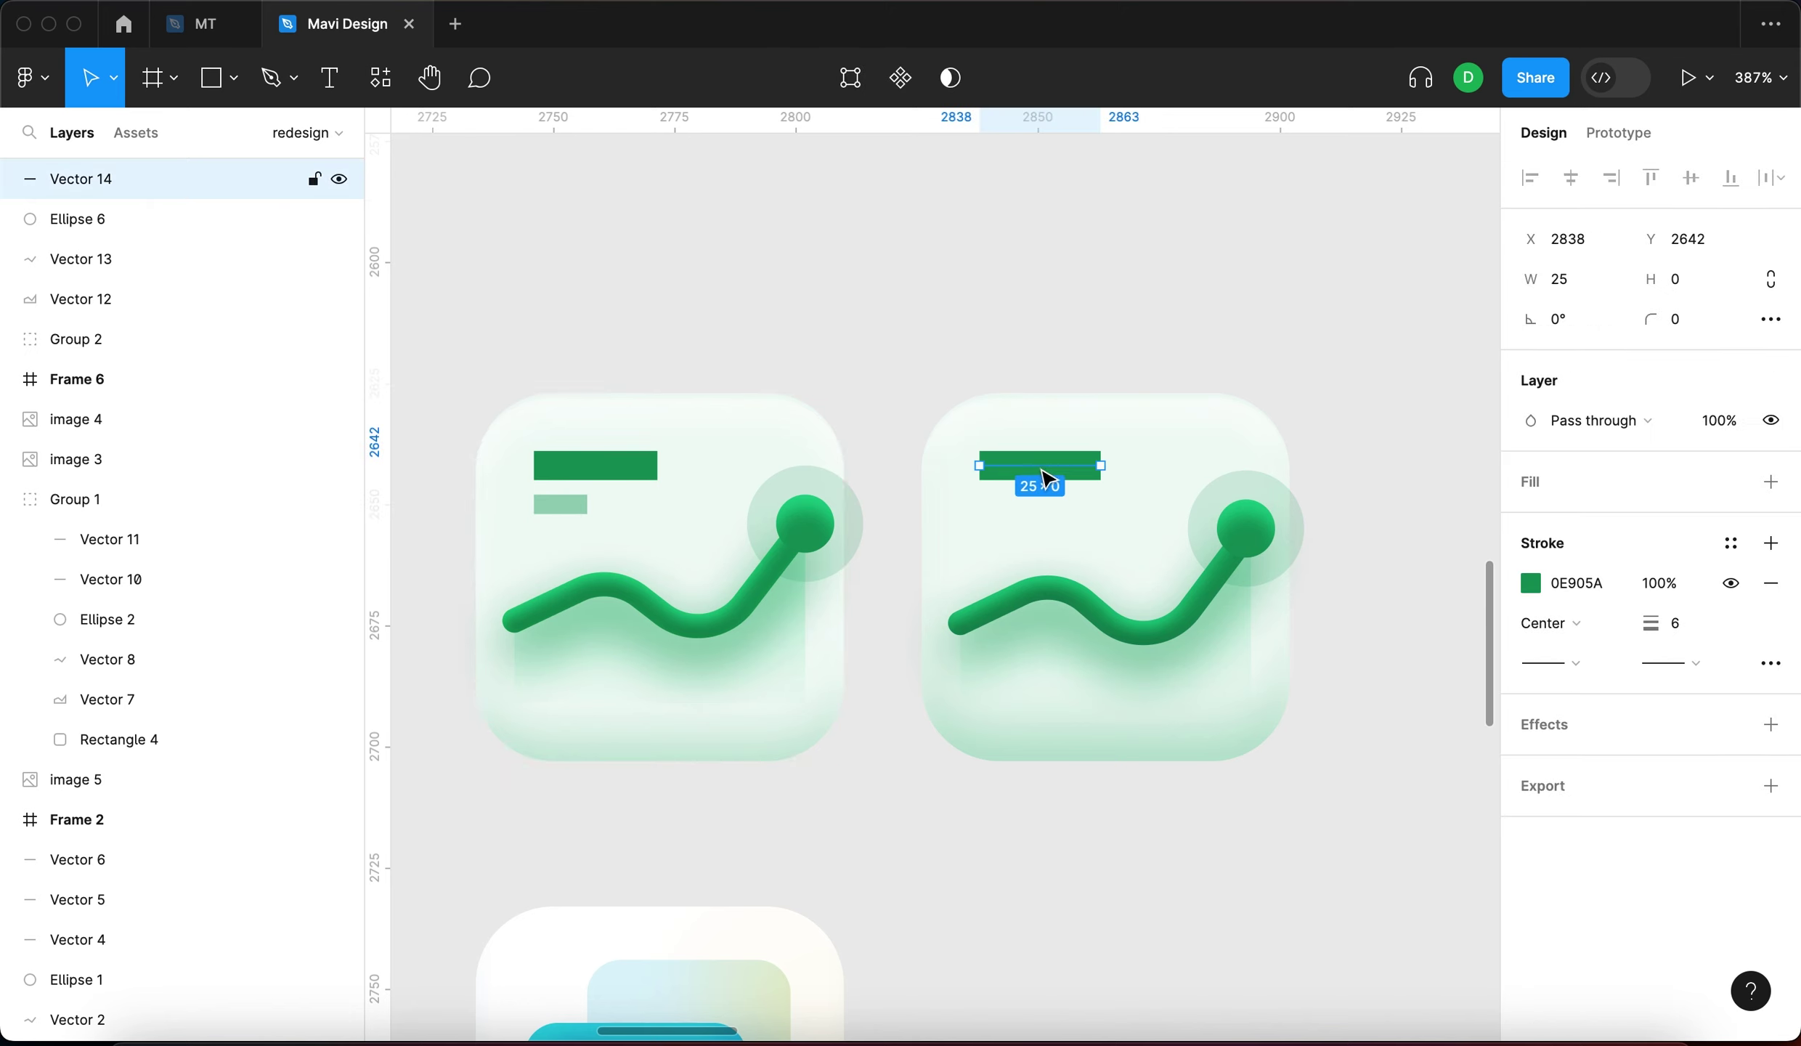
pyautogui.keyDown('alt'); pyautogui.moveTo(1046, 485); pyautogui.dragTo(1050, 524); pyautogui.keyUp('alt')
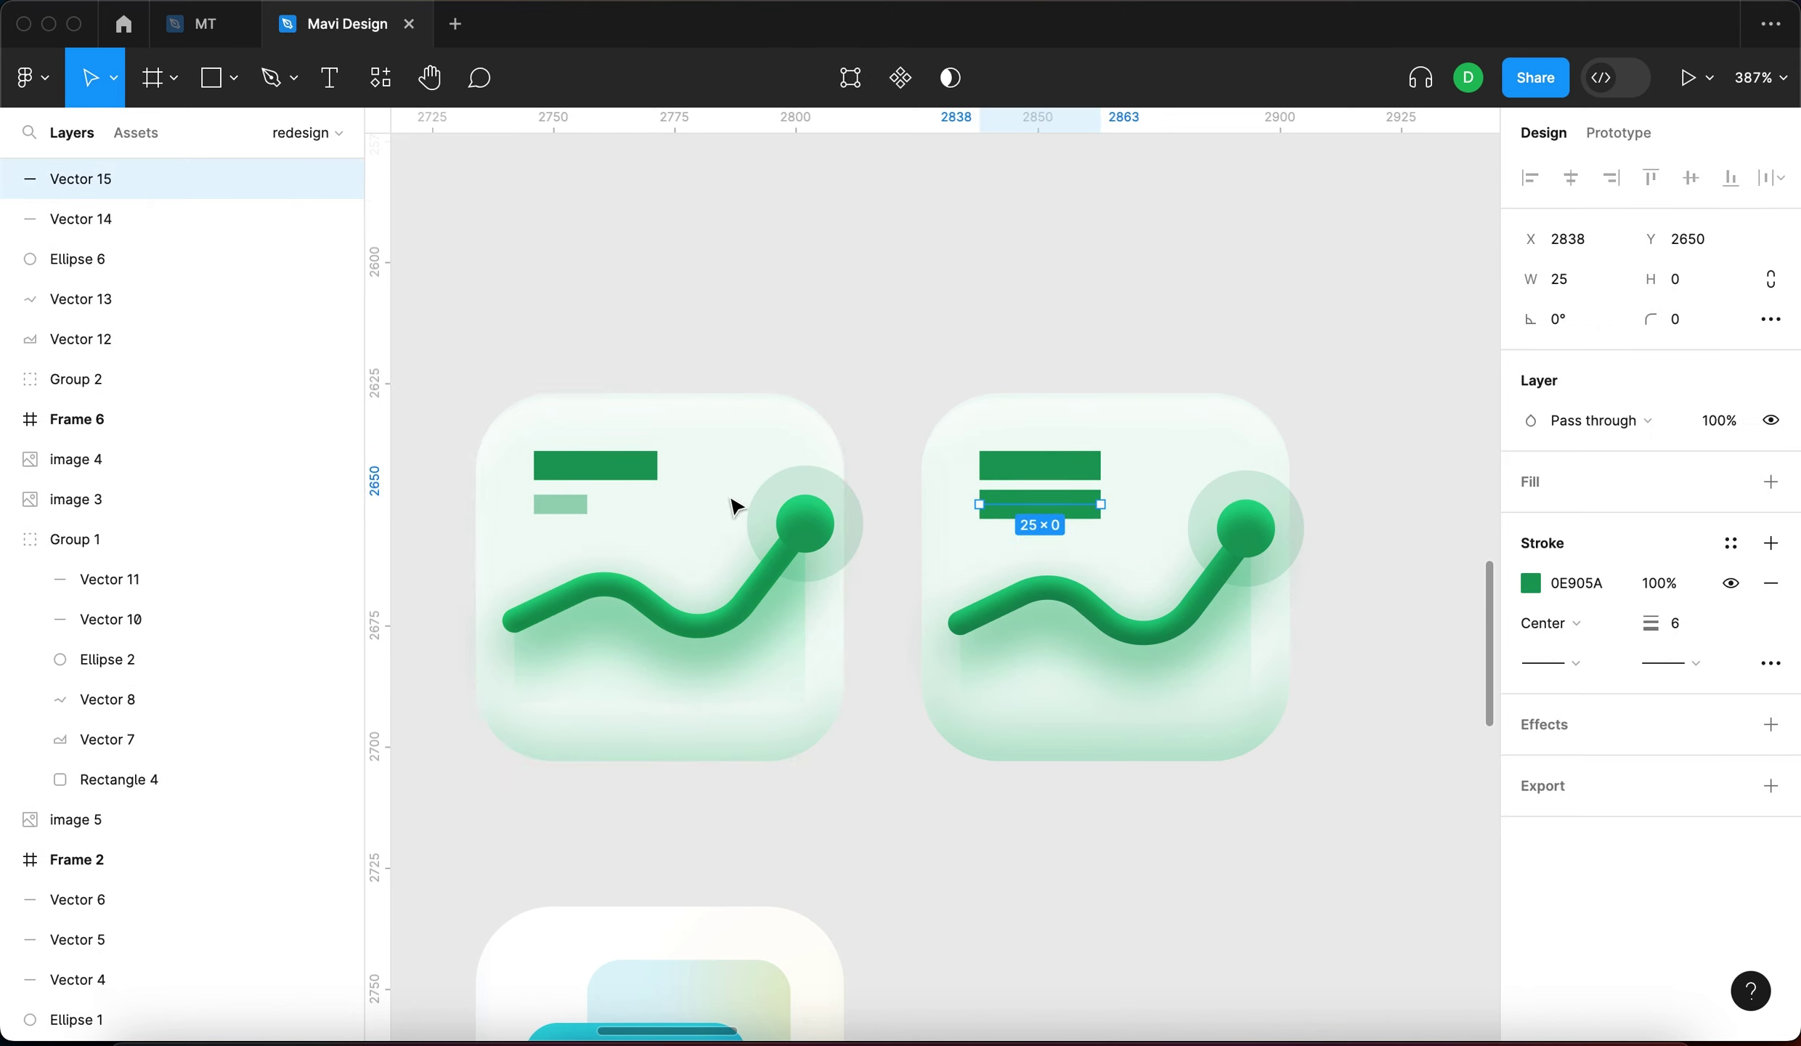
pyautogui.press('Down')
pyautogui.press('Down')
pyautogui.press('Down')
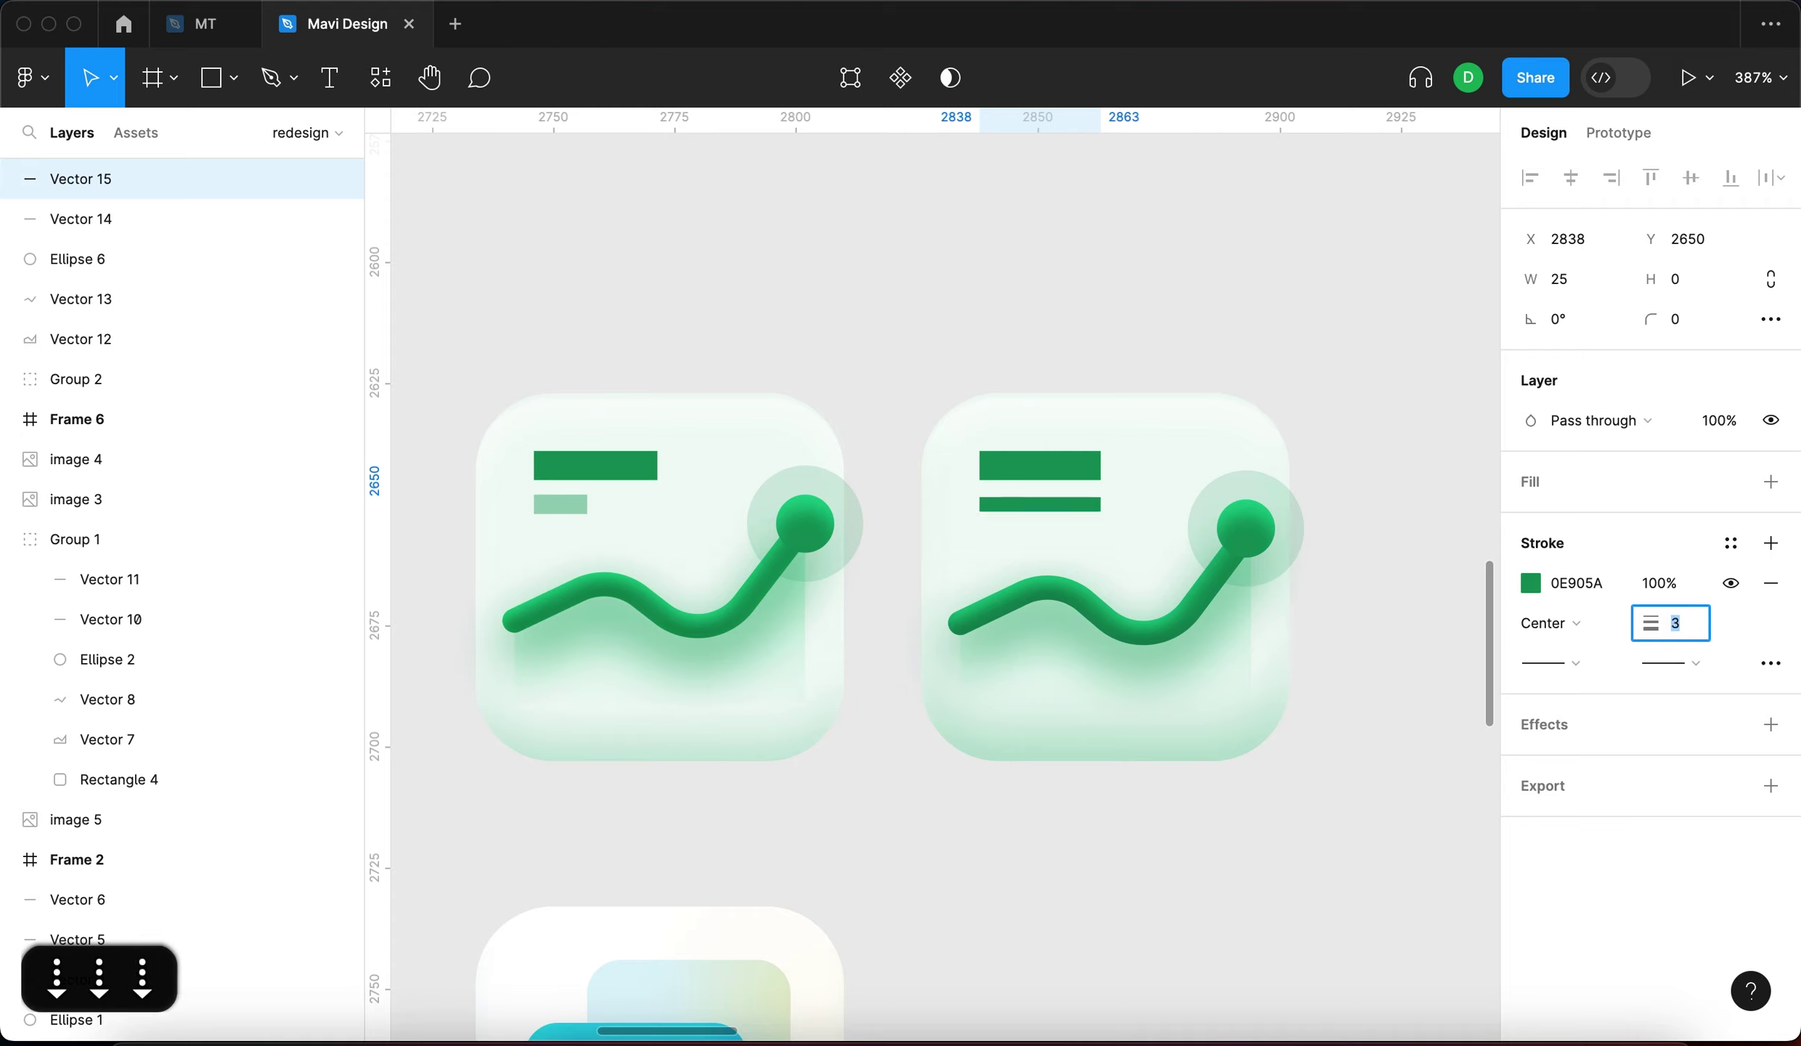
pyautogui.press('Up')
pyautogui.press('Return')
# Set the lower bar's width to 12
pyautogui.click(1562, 279)
pyautogui.press('Down')
pyautogui.press('Down')
pyautogui.press('Down')
pyautogui.press('Down')
pyautogui.press('Down')
pyautogui.press('Down')
pyautogui.press('Down')
pyautogui.press('Down')
pyautogui.press('Down')
pyautogui.press('Down')
pyautogui.press('Down')
pyautogui.press('Down')
pyautogui.press('Down')
pyautogui.press('Down')
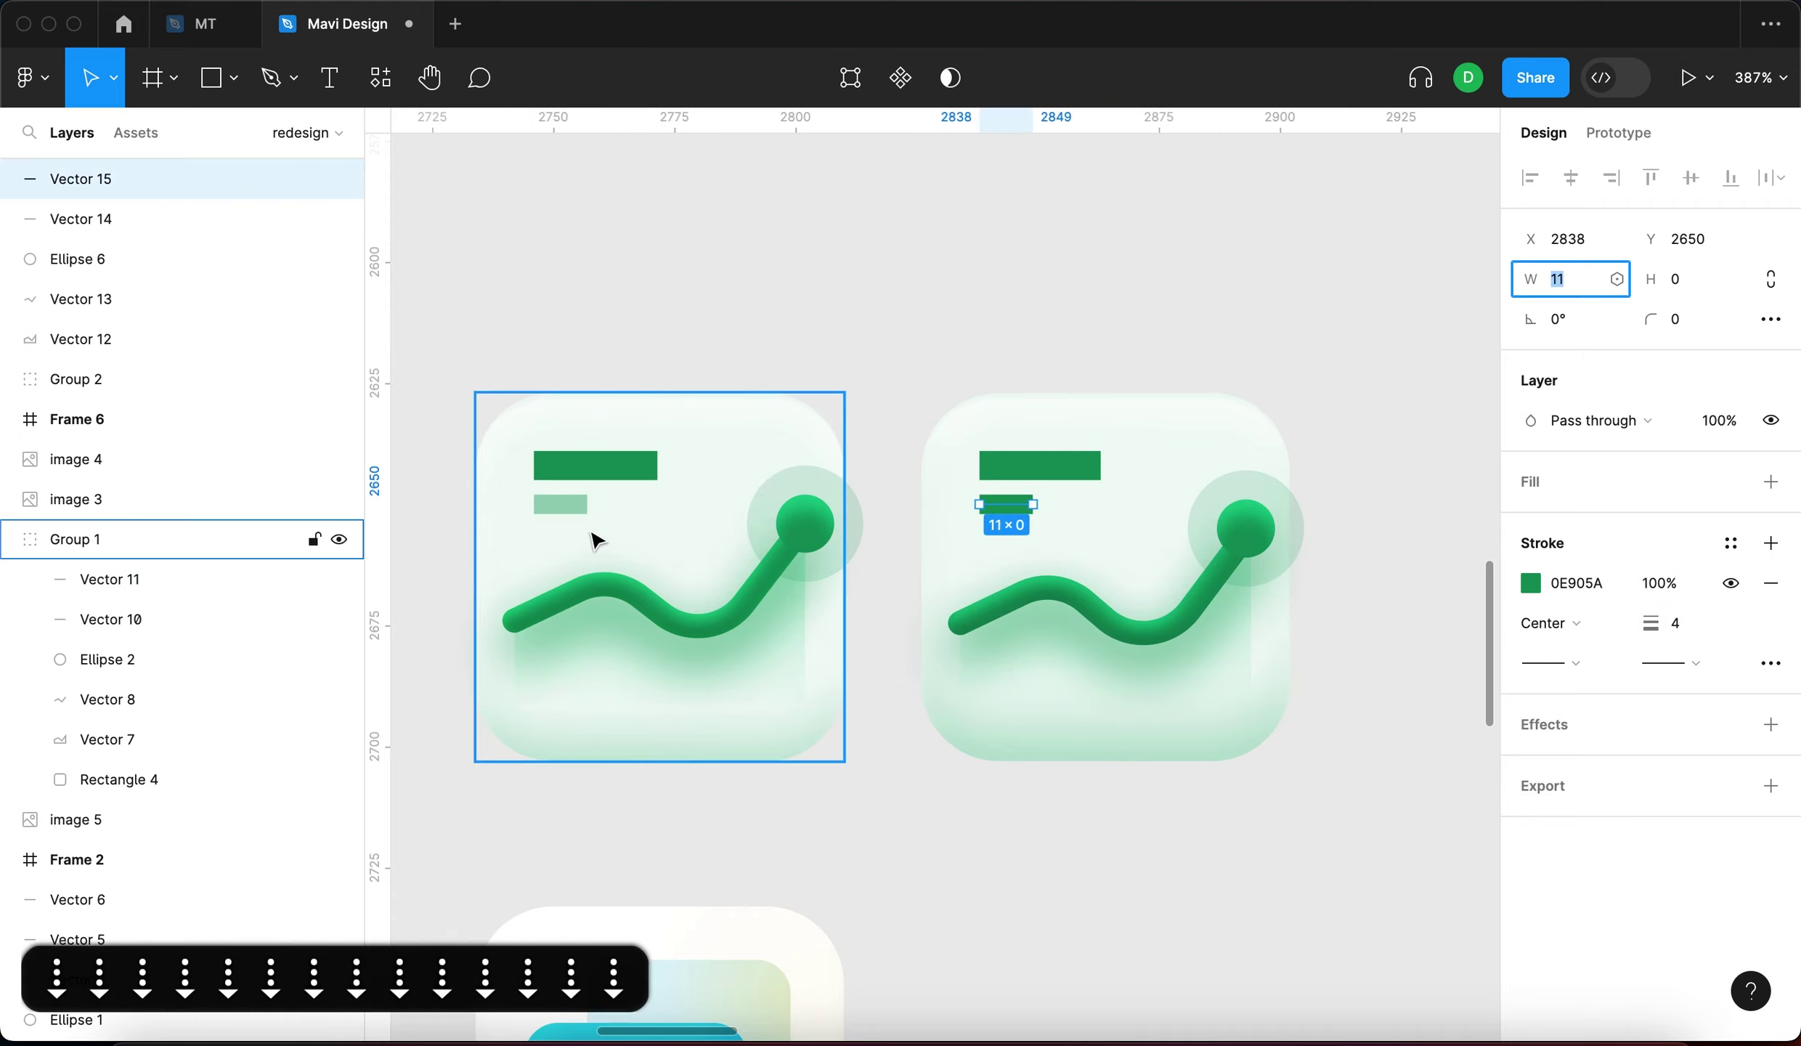
pyautogui.press('Up')
pyautogui.press('Up')
pyautogui.press('Down')
pyautogui.press('Return')
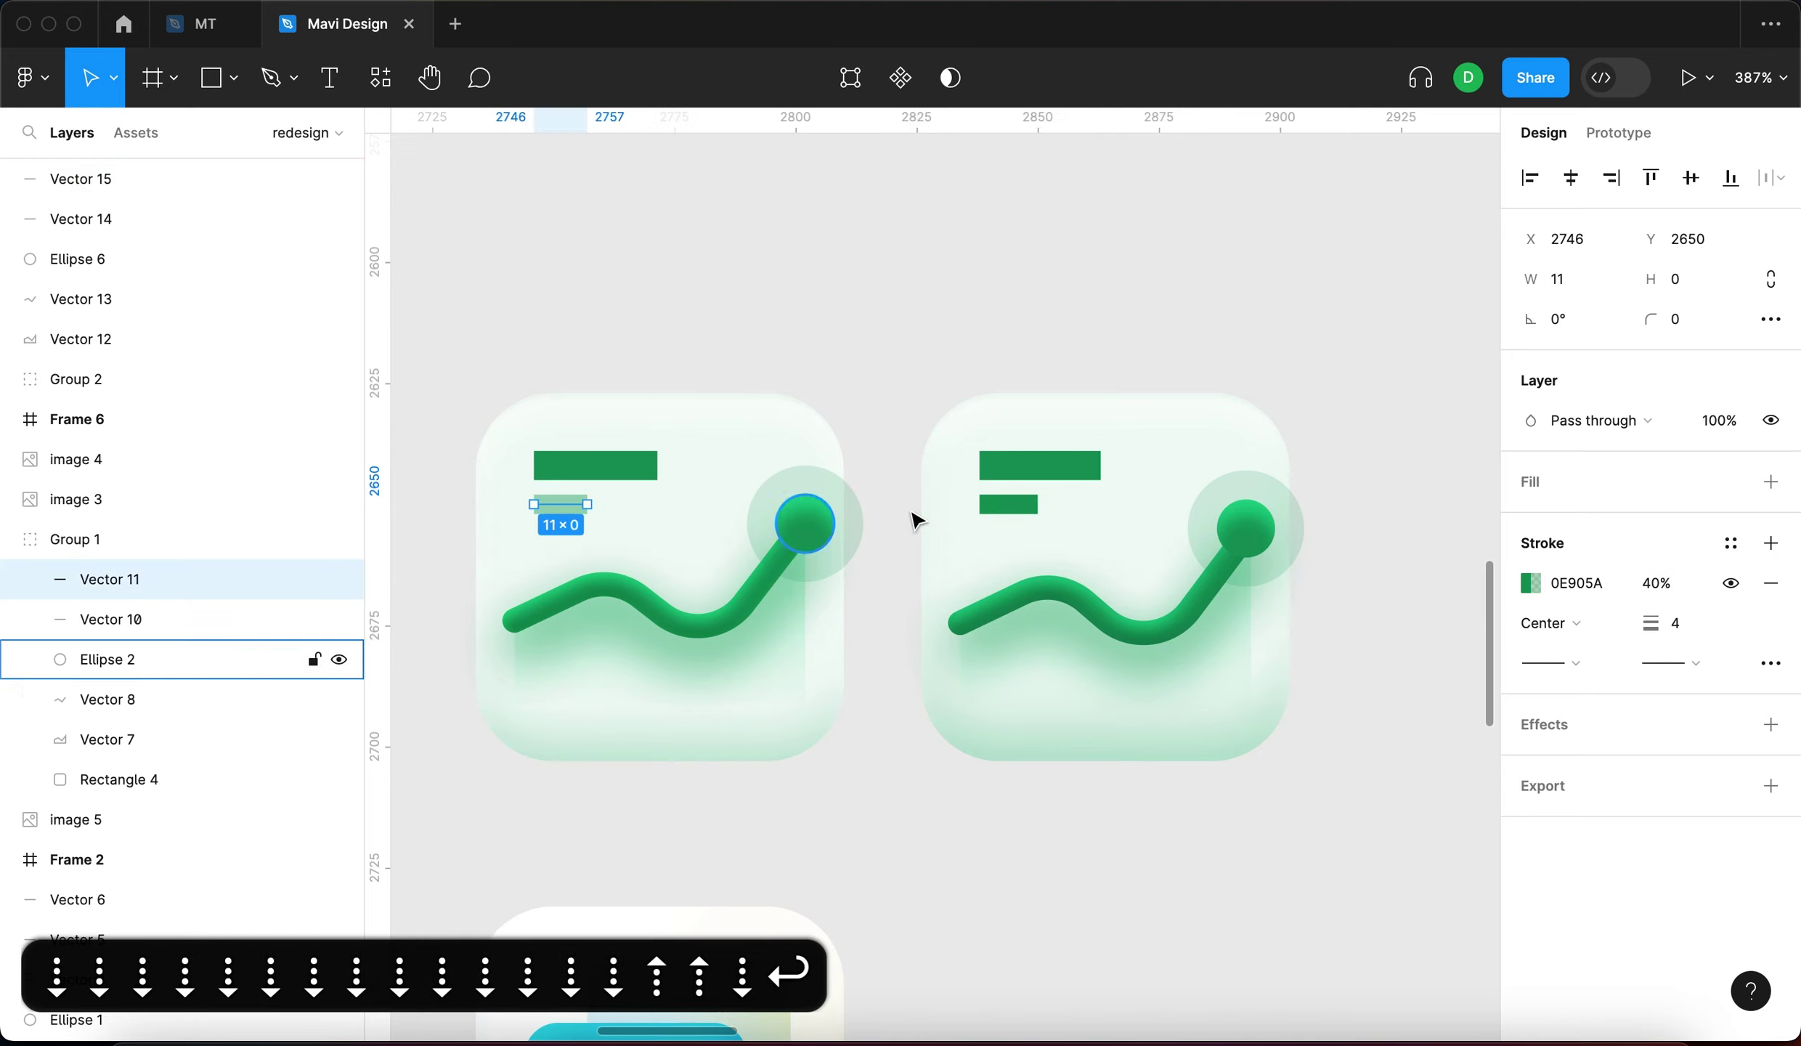
# Match the lower bar to the original by setting its stroke opacity to 40%
pyautogui.click(1656, 582)
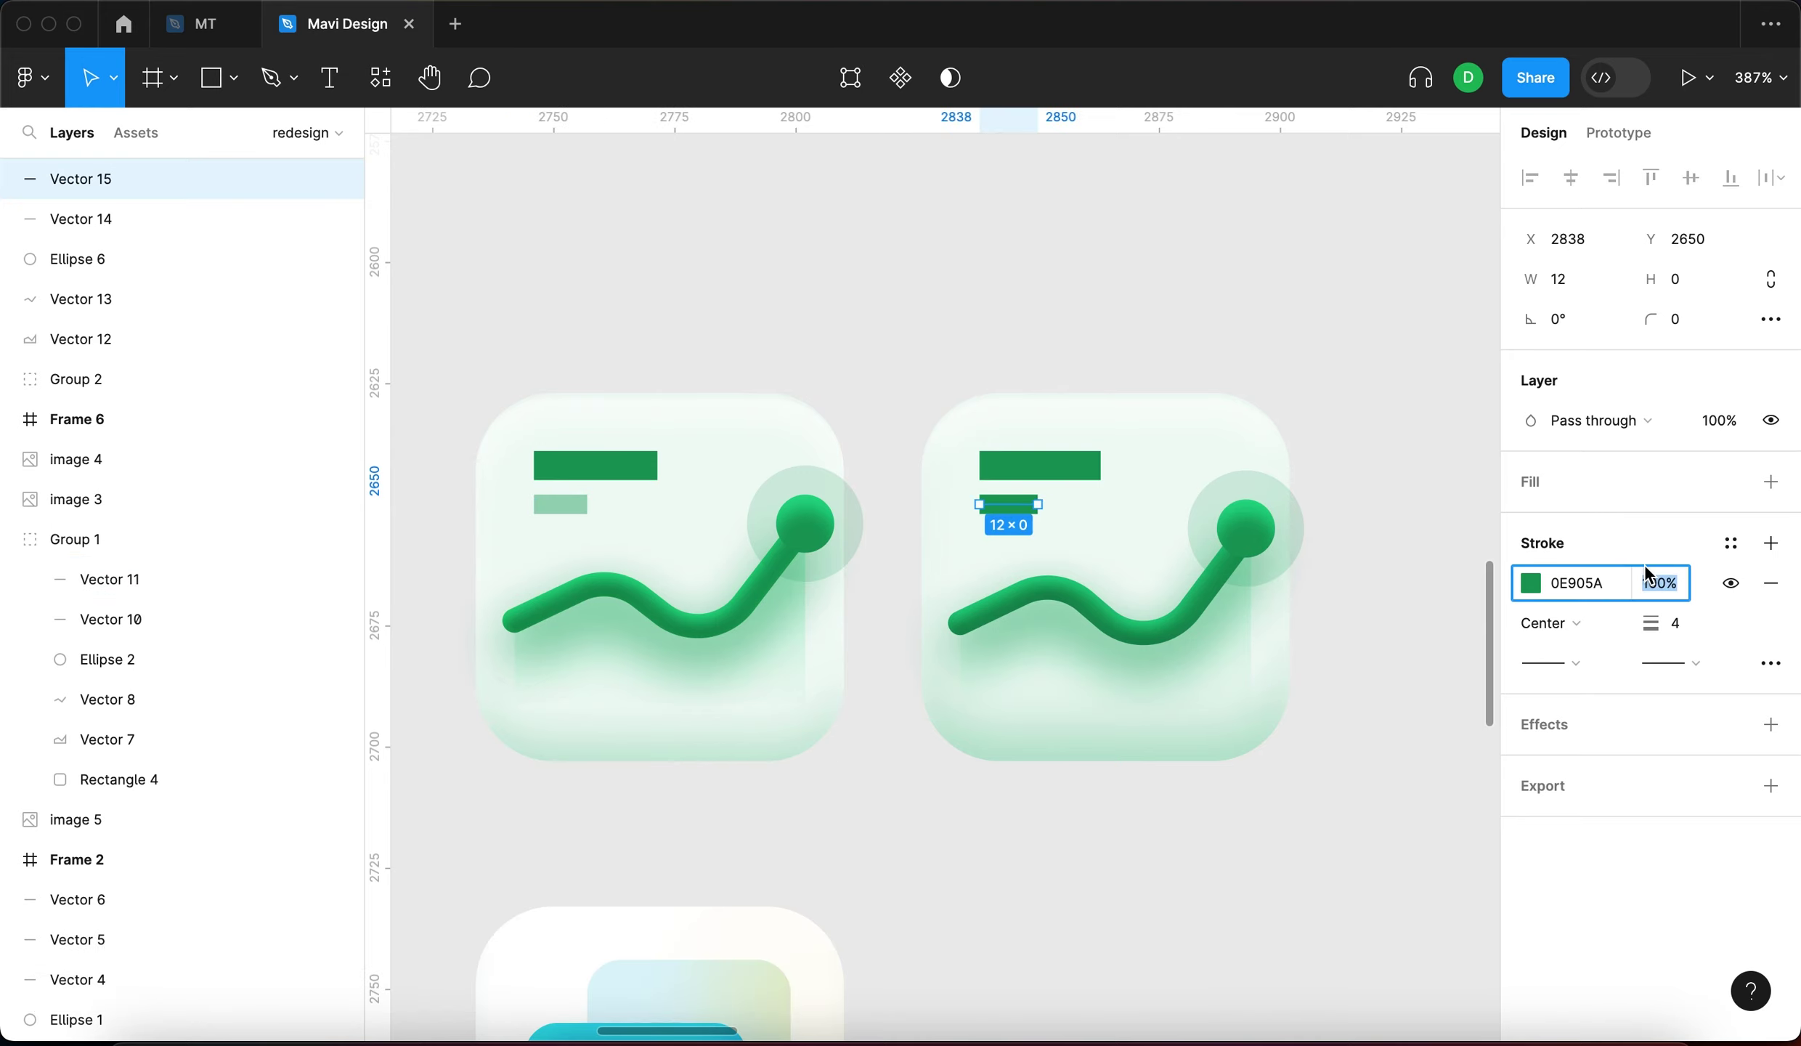
pyautogui.write('40')
pyautogui.press('Return')
pyautogui.click(1086, 212)
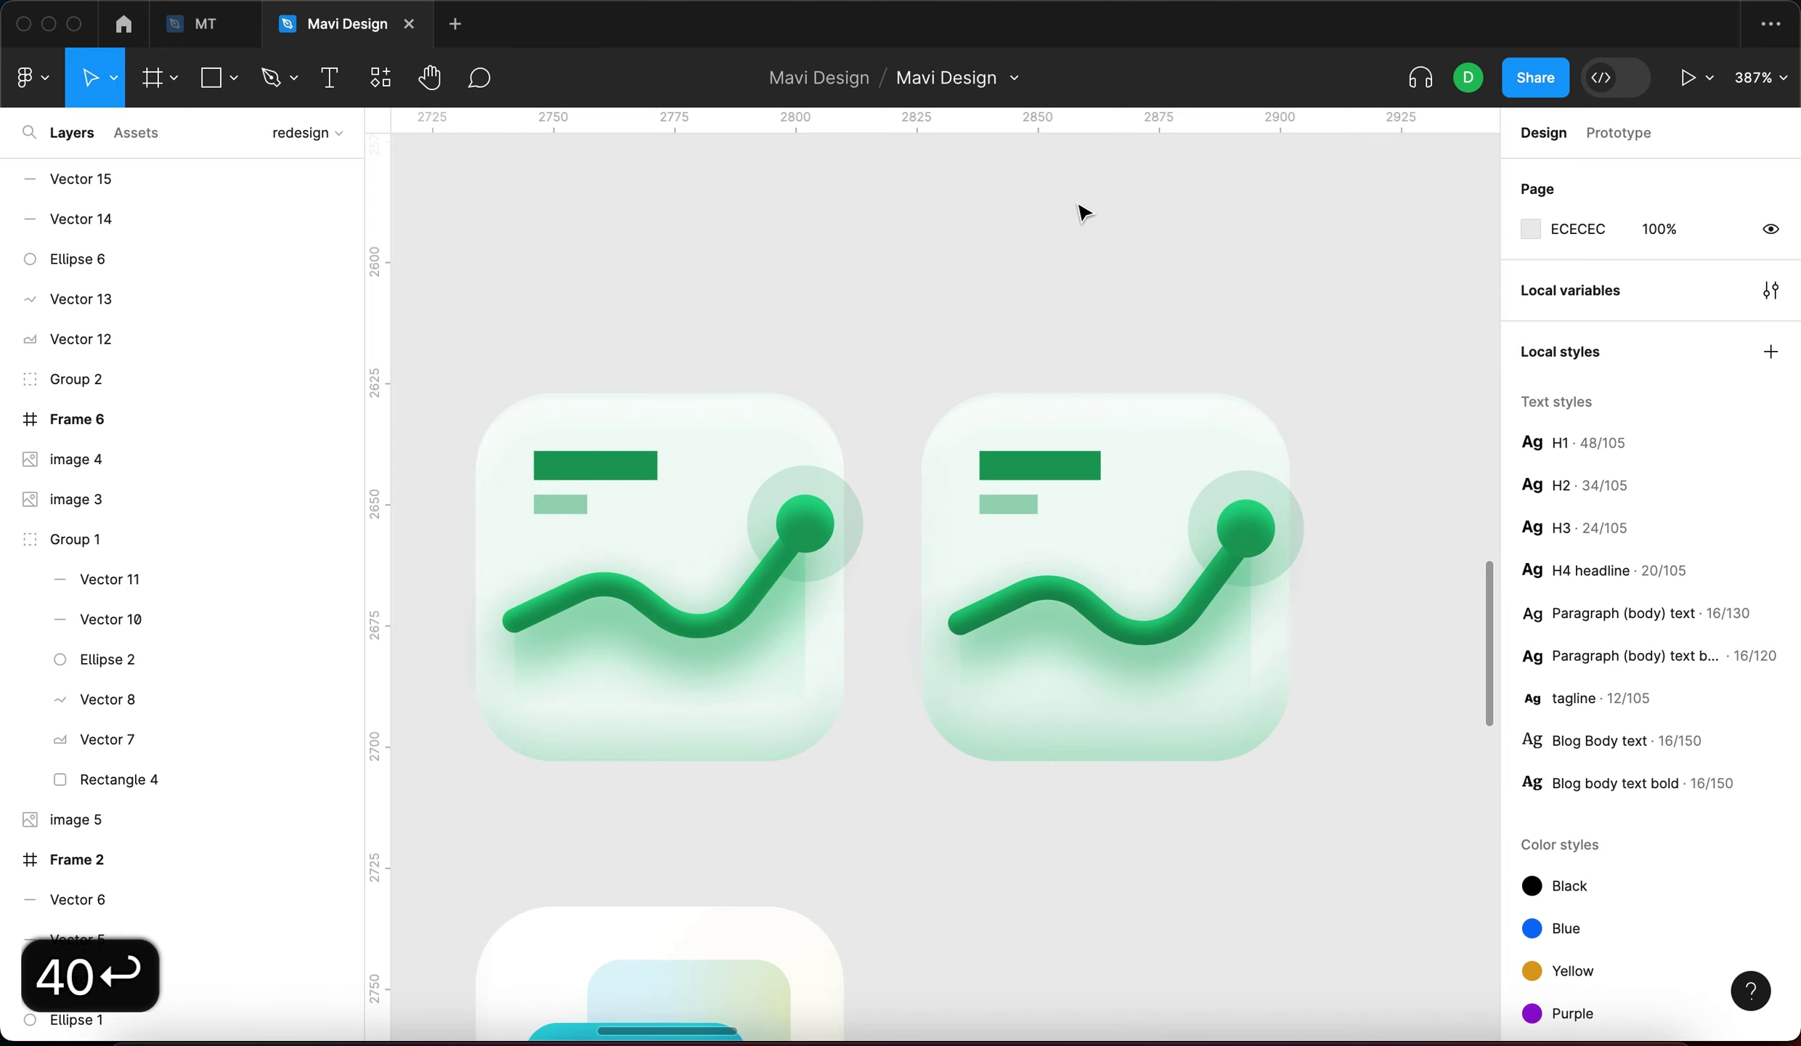
# Shift the original chart icon group 2 px left, to X 2732
pyautogui.scroll(-3, 1126, 277)
pyautogui.scroll(-2, 1191, 305)
pyautogui.scroll(3, 1083, 298)
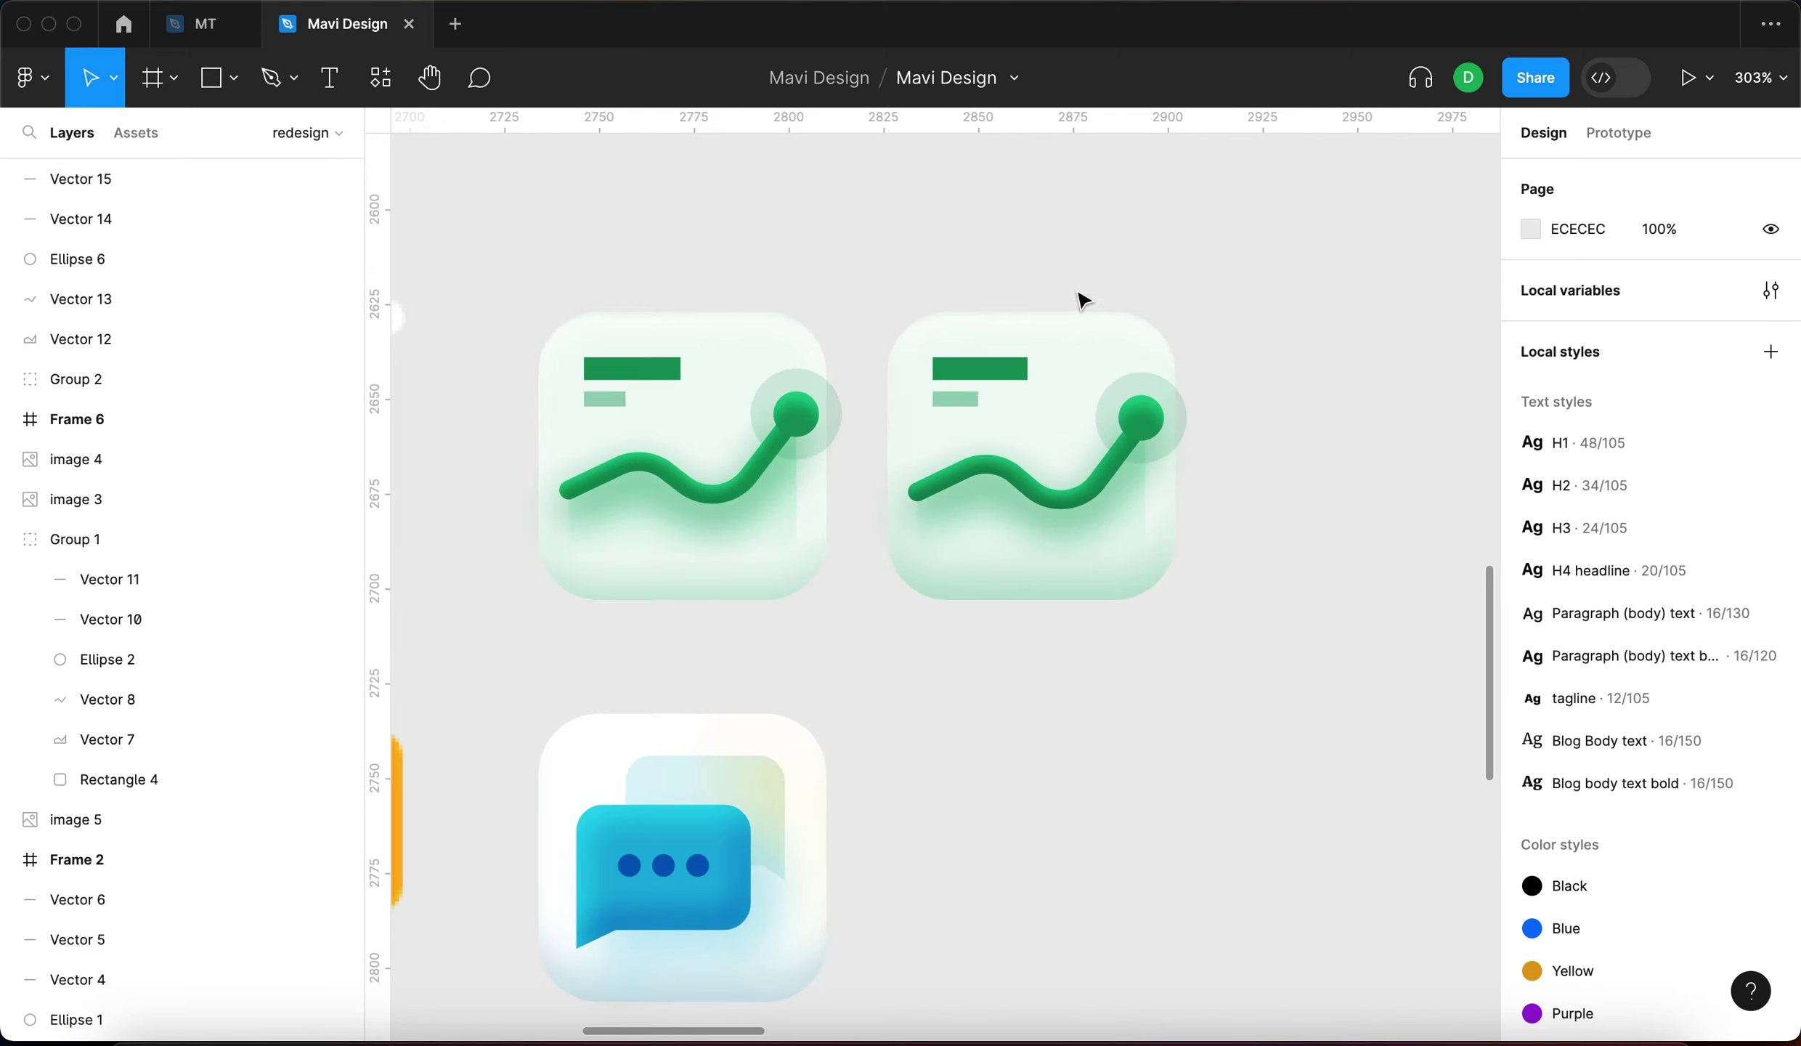
pyautogui.hscroll(-3, 1082, 299)
pyautogui.scroll(1, 1082, 299)
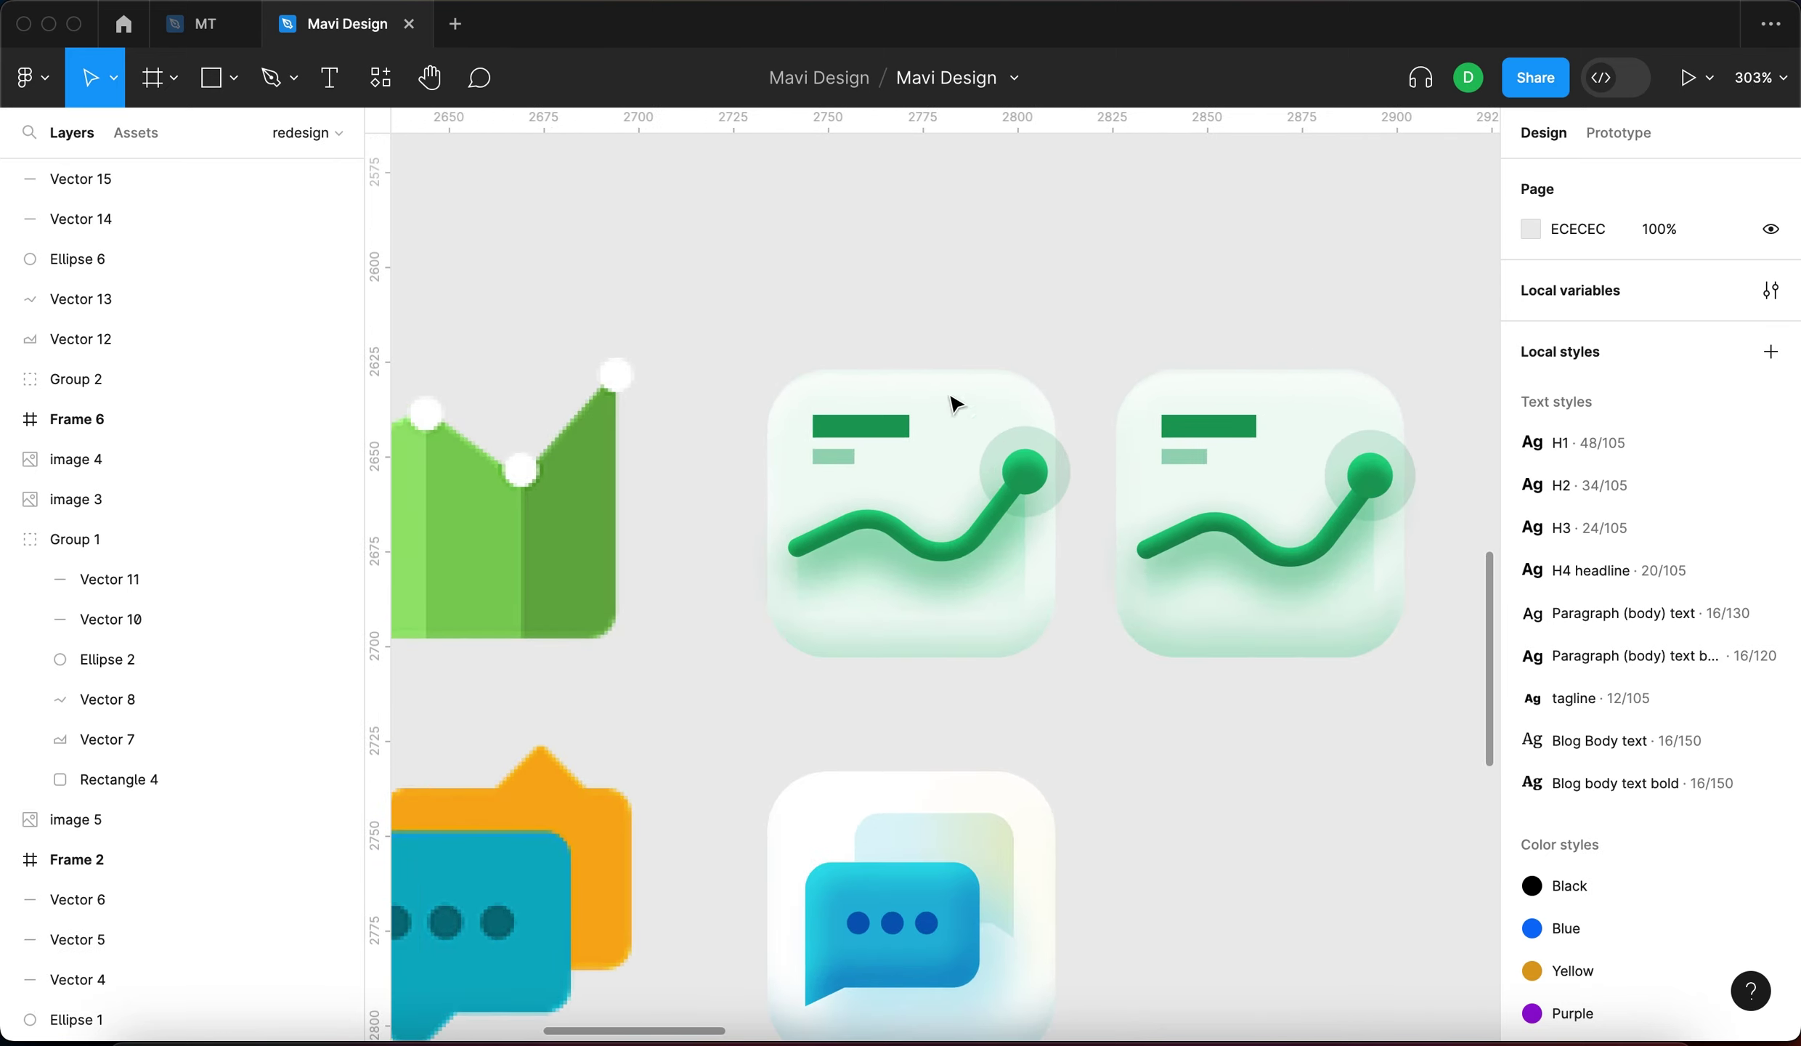
pyautogui.moveTo(884, 435); pyautogui.dragTo(1203, 463)
pyautogui.moveTo(1300, 524); pyautogui.dragTo(547, 519)
pyautogui.click(880, 309)
pyautogui.scroll(-5, 880, 310)
pyautogui.hscroll(-3, 835, 377)
pyautogui.moveTo(782, 446); pyautogui.dragTo(811, 444)
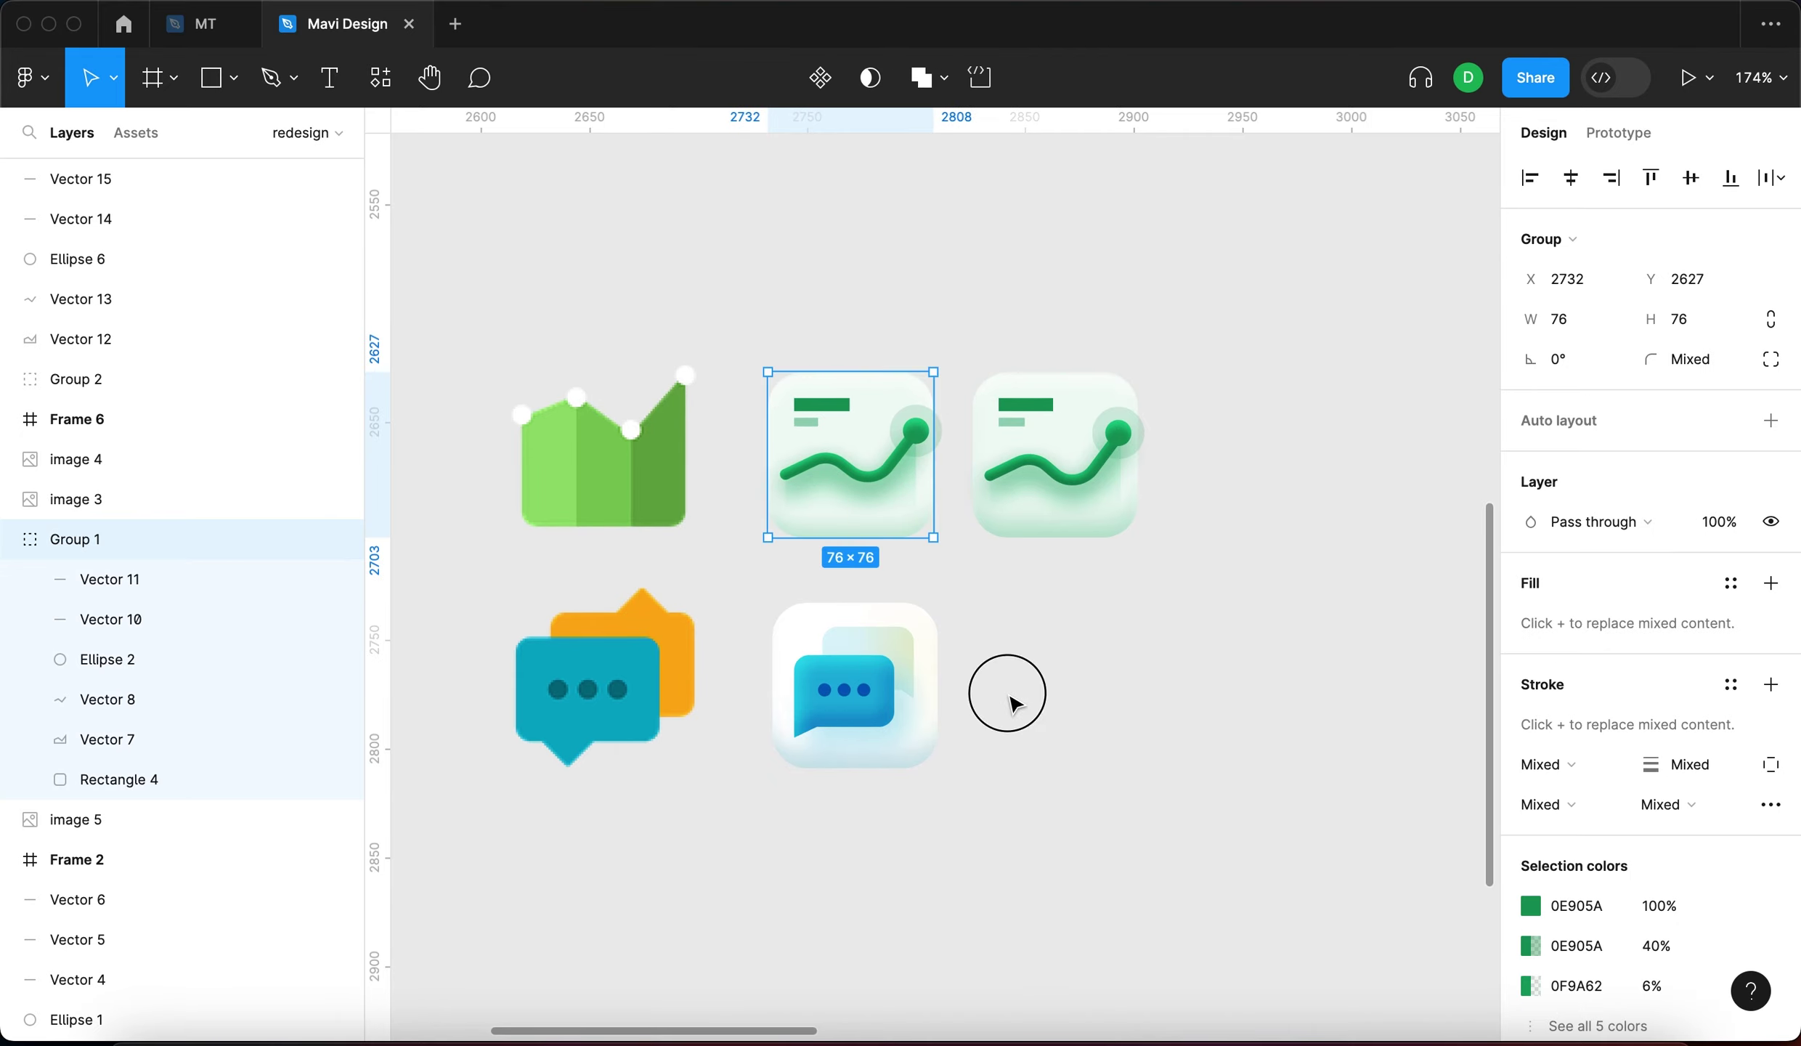
pyautogui.click(1013, 703)
# Examine the rebuilt chart icon beside the original chart icon, the chat icon and the old flat versions
pyautogui.scroll(5, 857, 690)
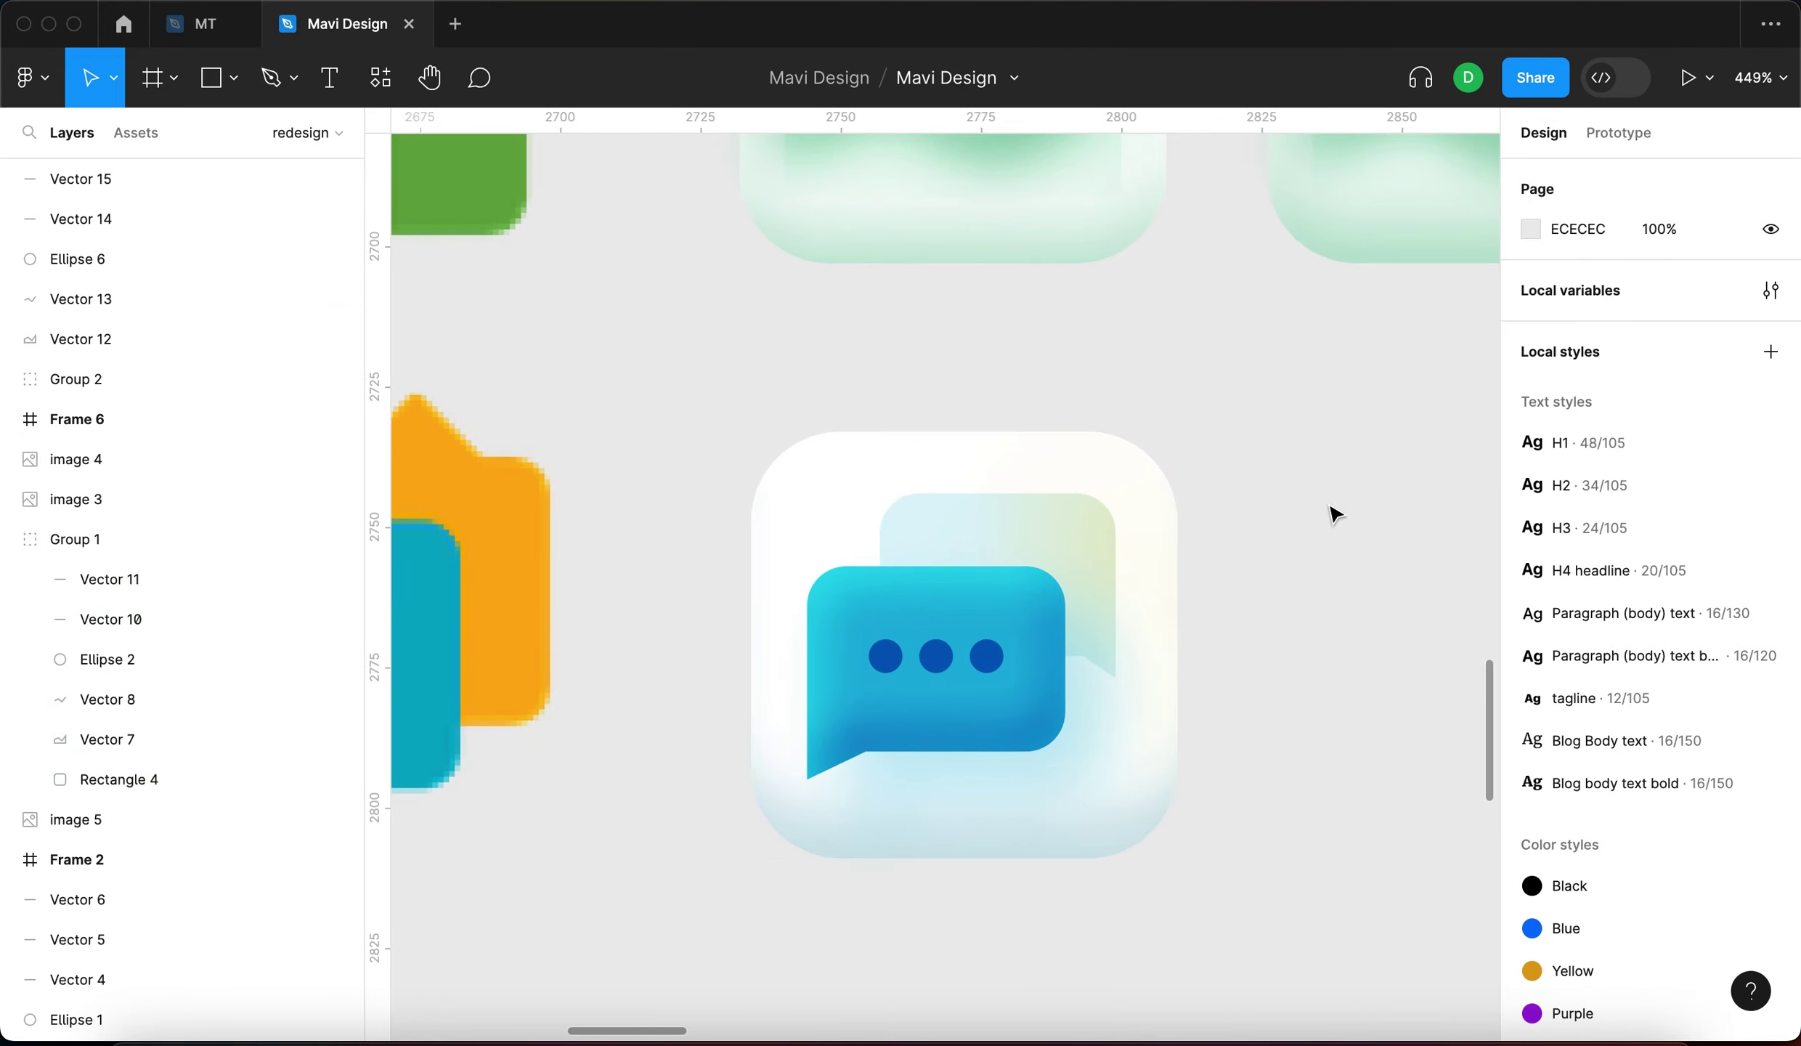
pyautogui.scroll(-5, 1335, 512)
pyautogui.hscroll(3, 1335, 581)
pyautogui.click(1208, 455)
pyautogui.click(1259, 529)
pyautogui.click(1046, 430)
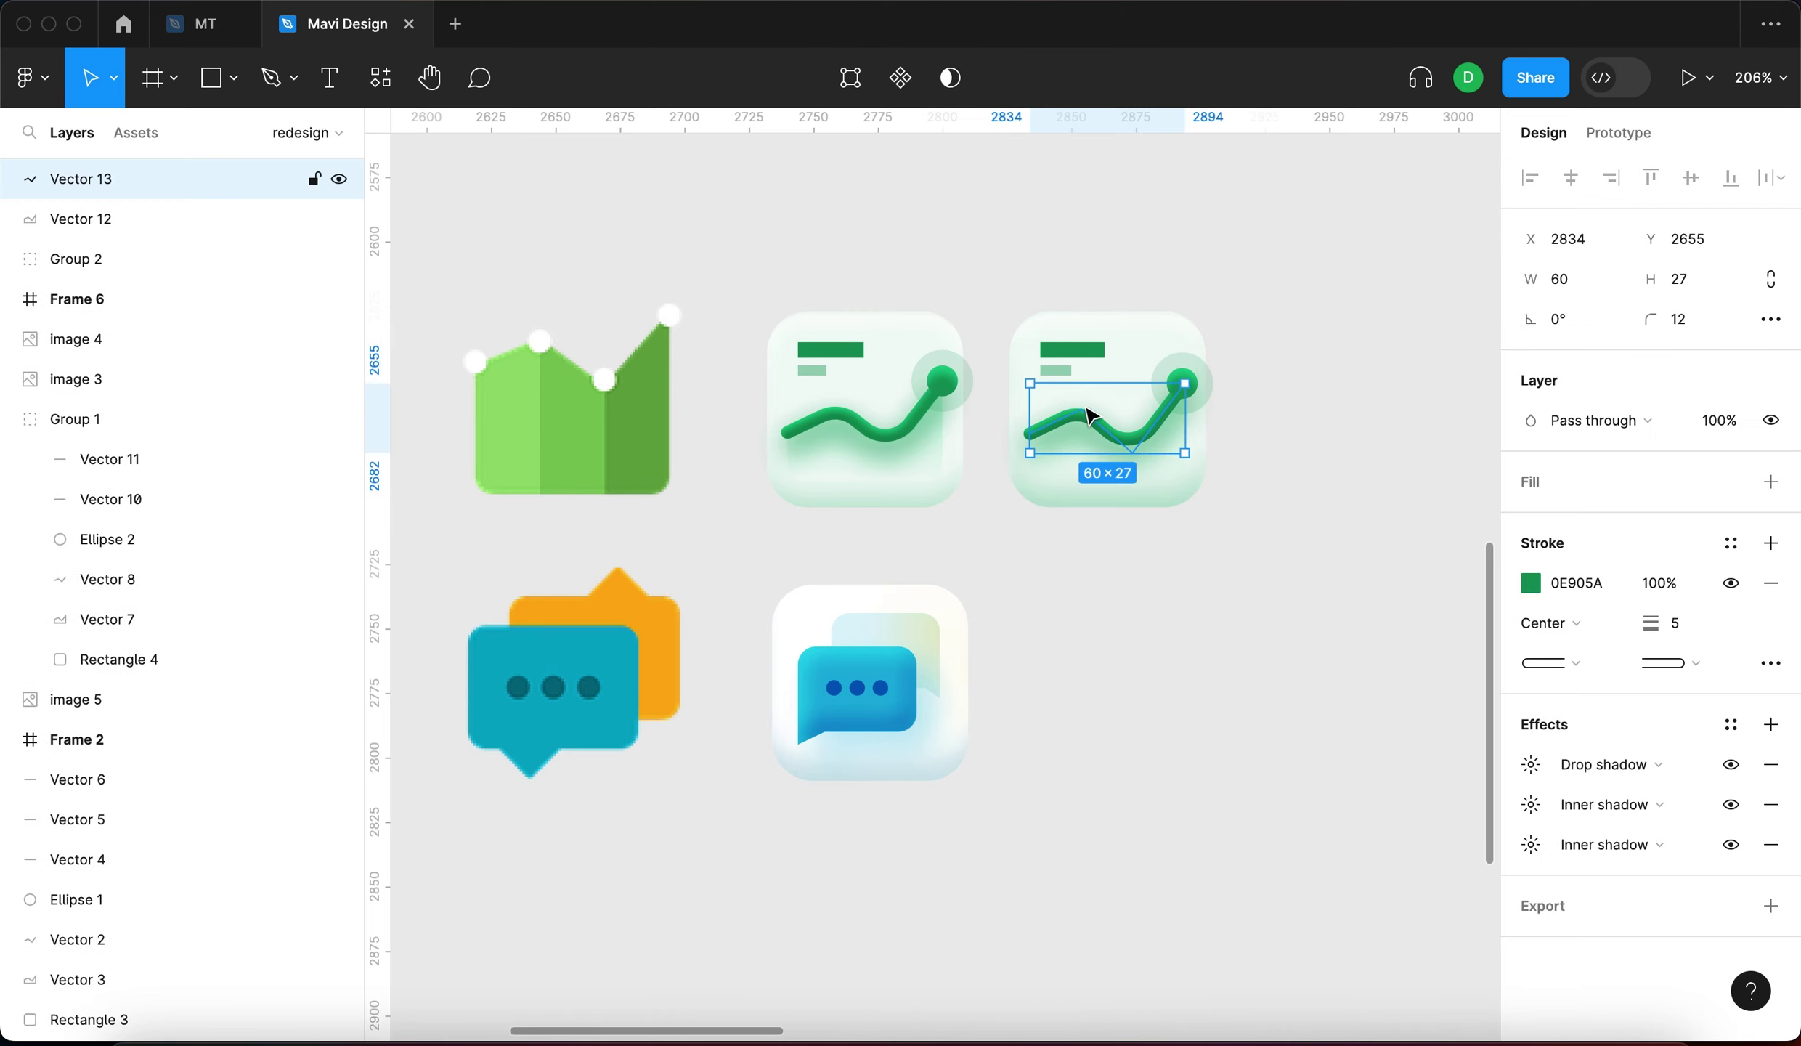
pyautogui.click(1348, 491)
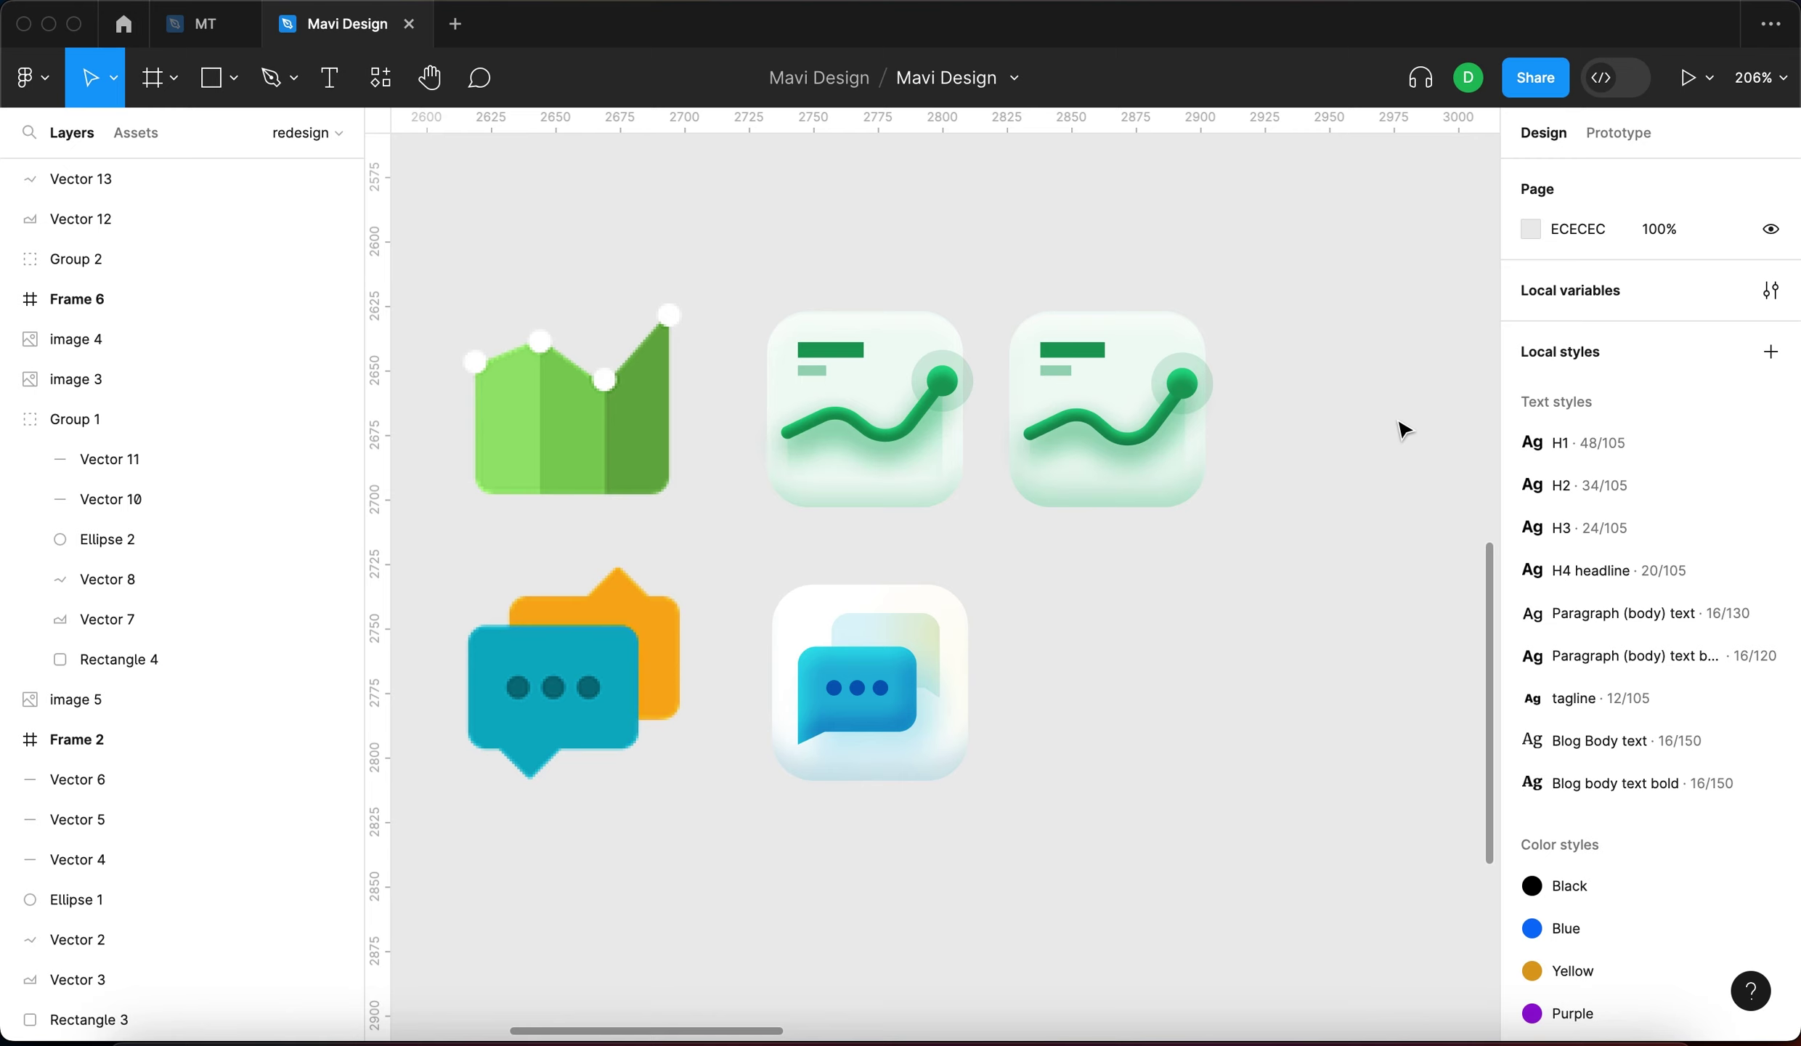
pyautogui.moveTo(1282, 322); pyautogui.dragTo(1160, 356)
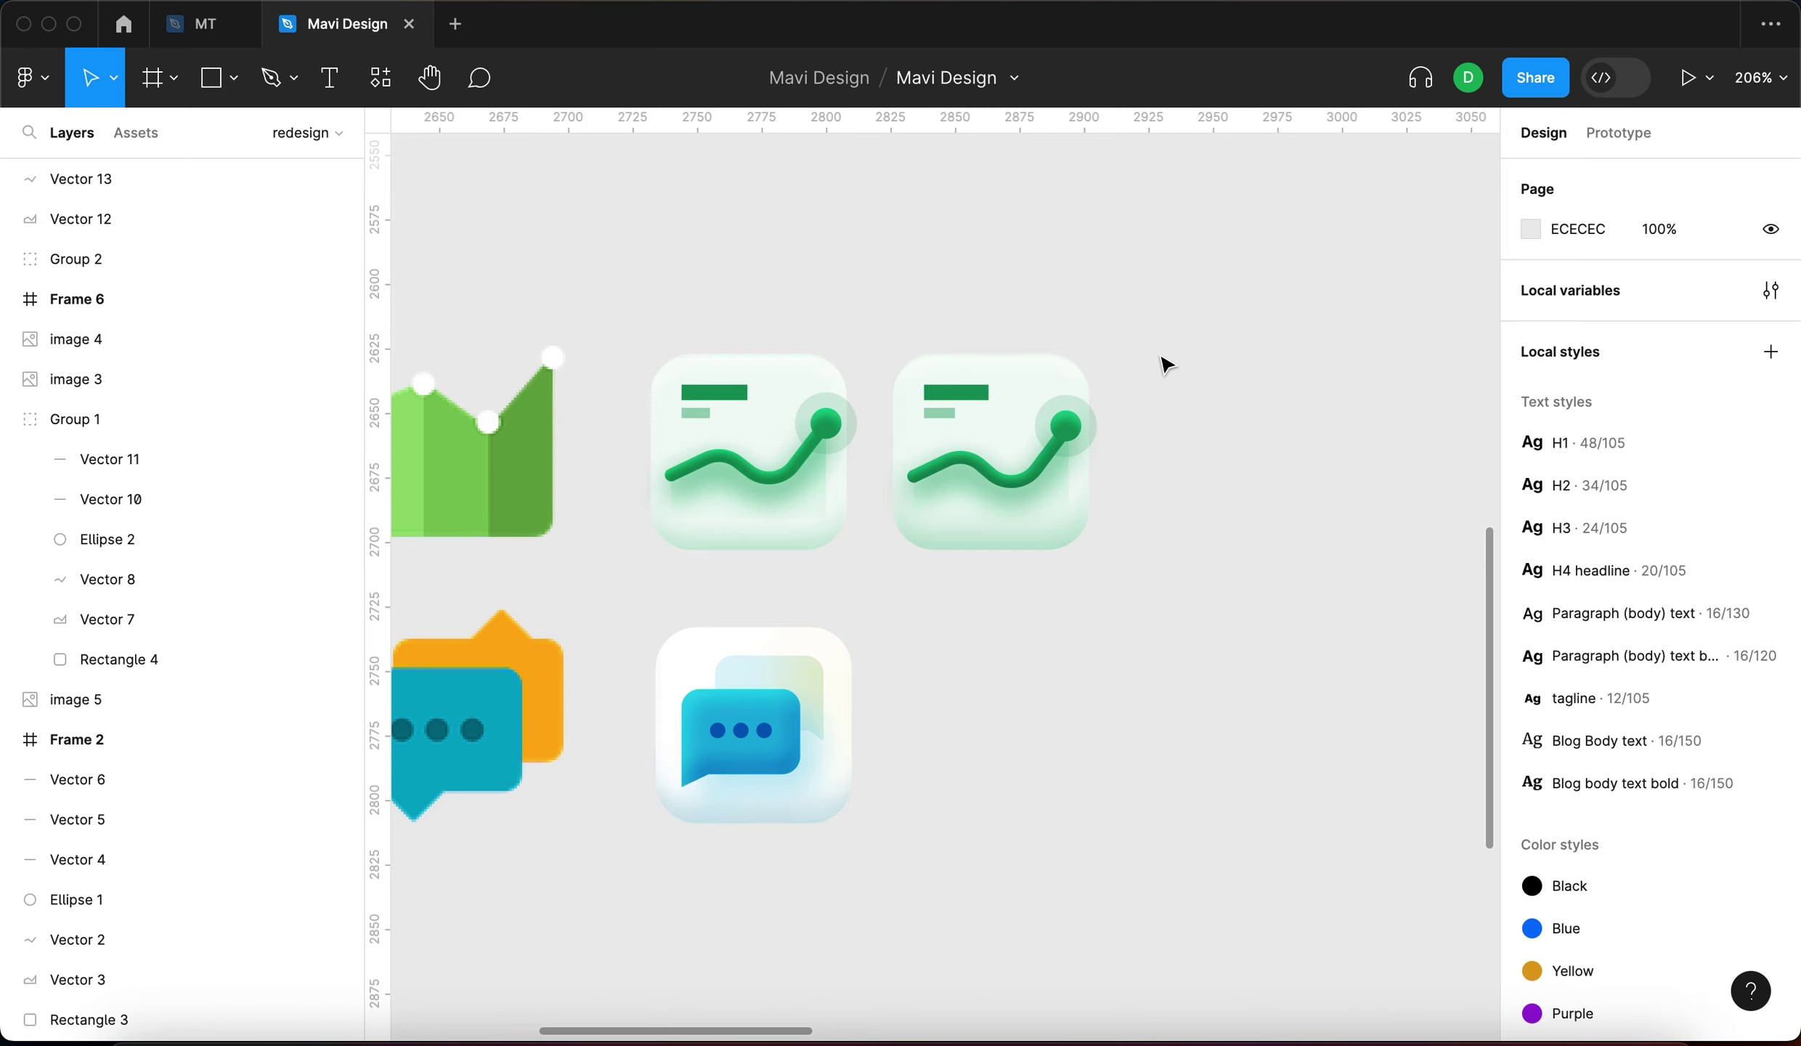
pyautogui.scroll(-3, 1158, 550)
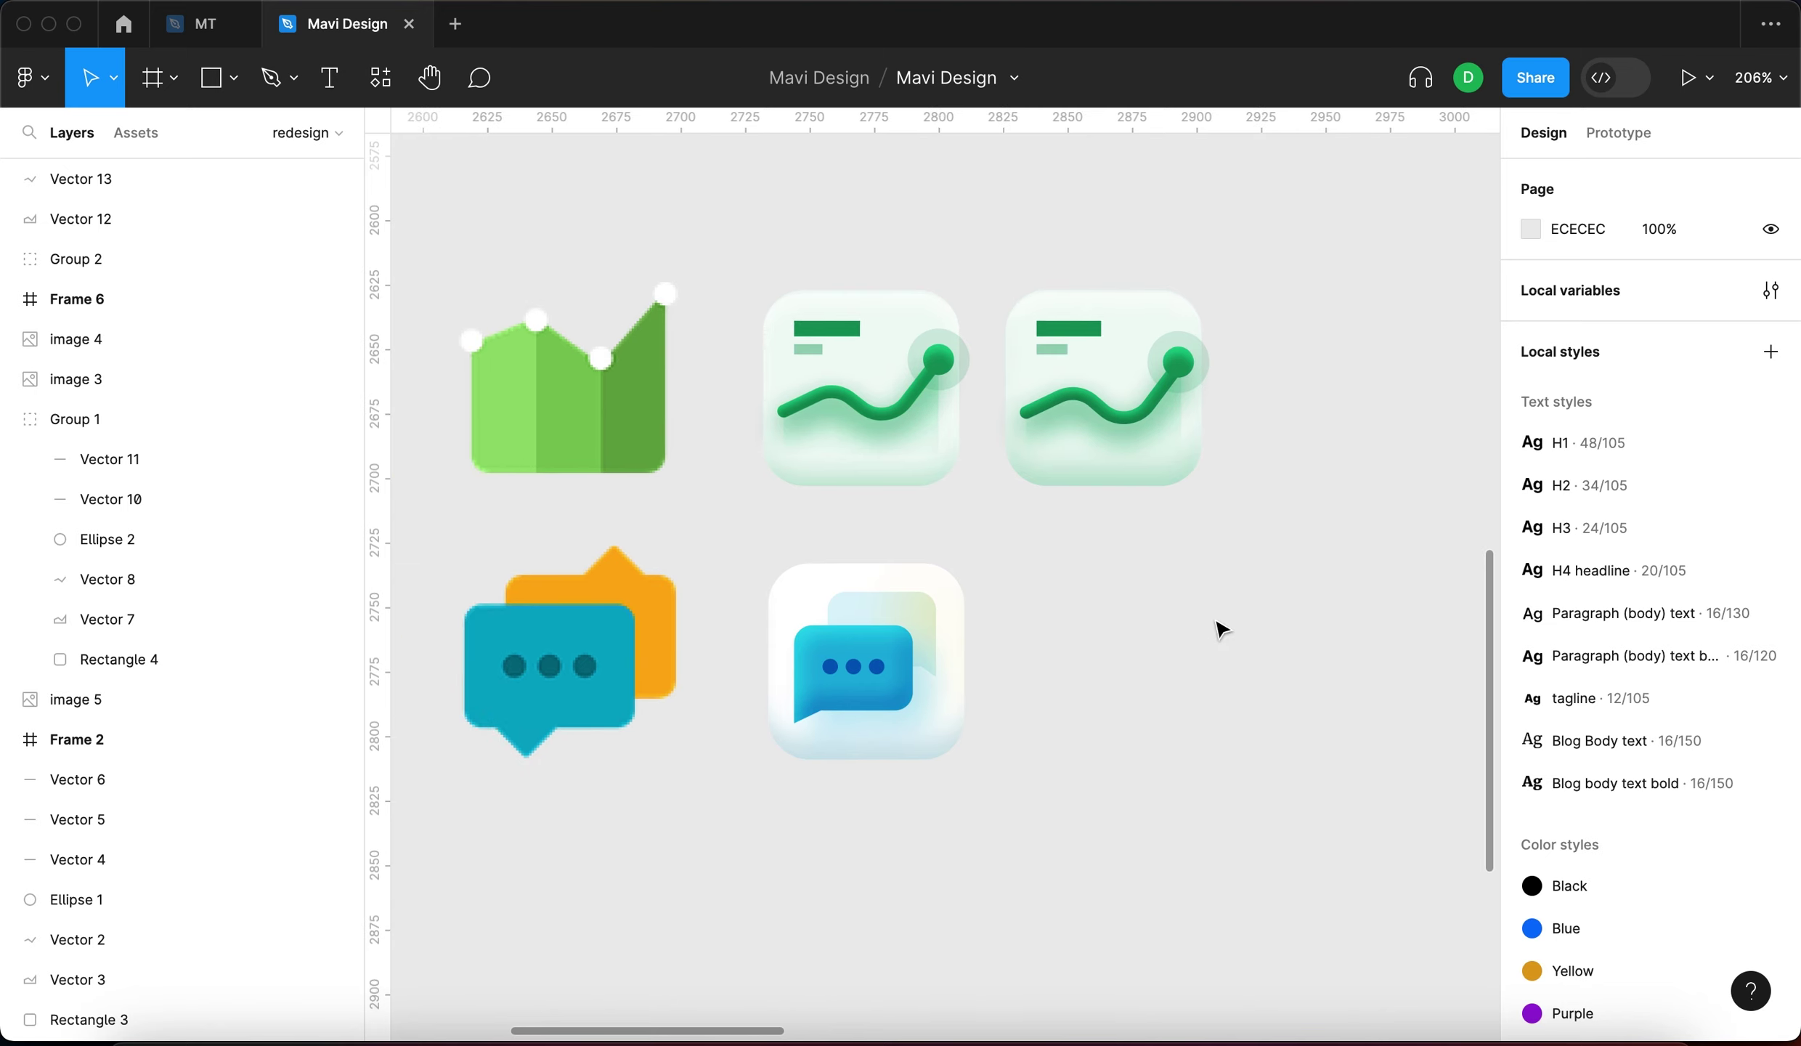
# Examine the chat icon's rear speech bubble fills, toggling its radial fill to compare the effect
pyautogui.scroll(5, 1030, 639)
pyautogui.scroll(-4, 1235, 587)
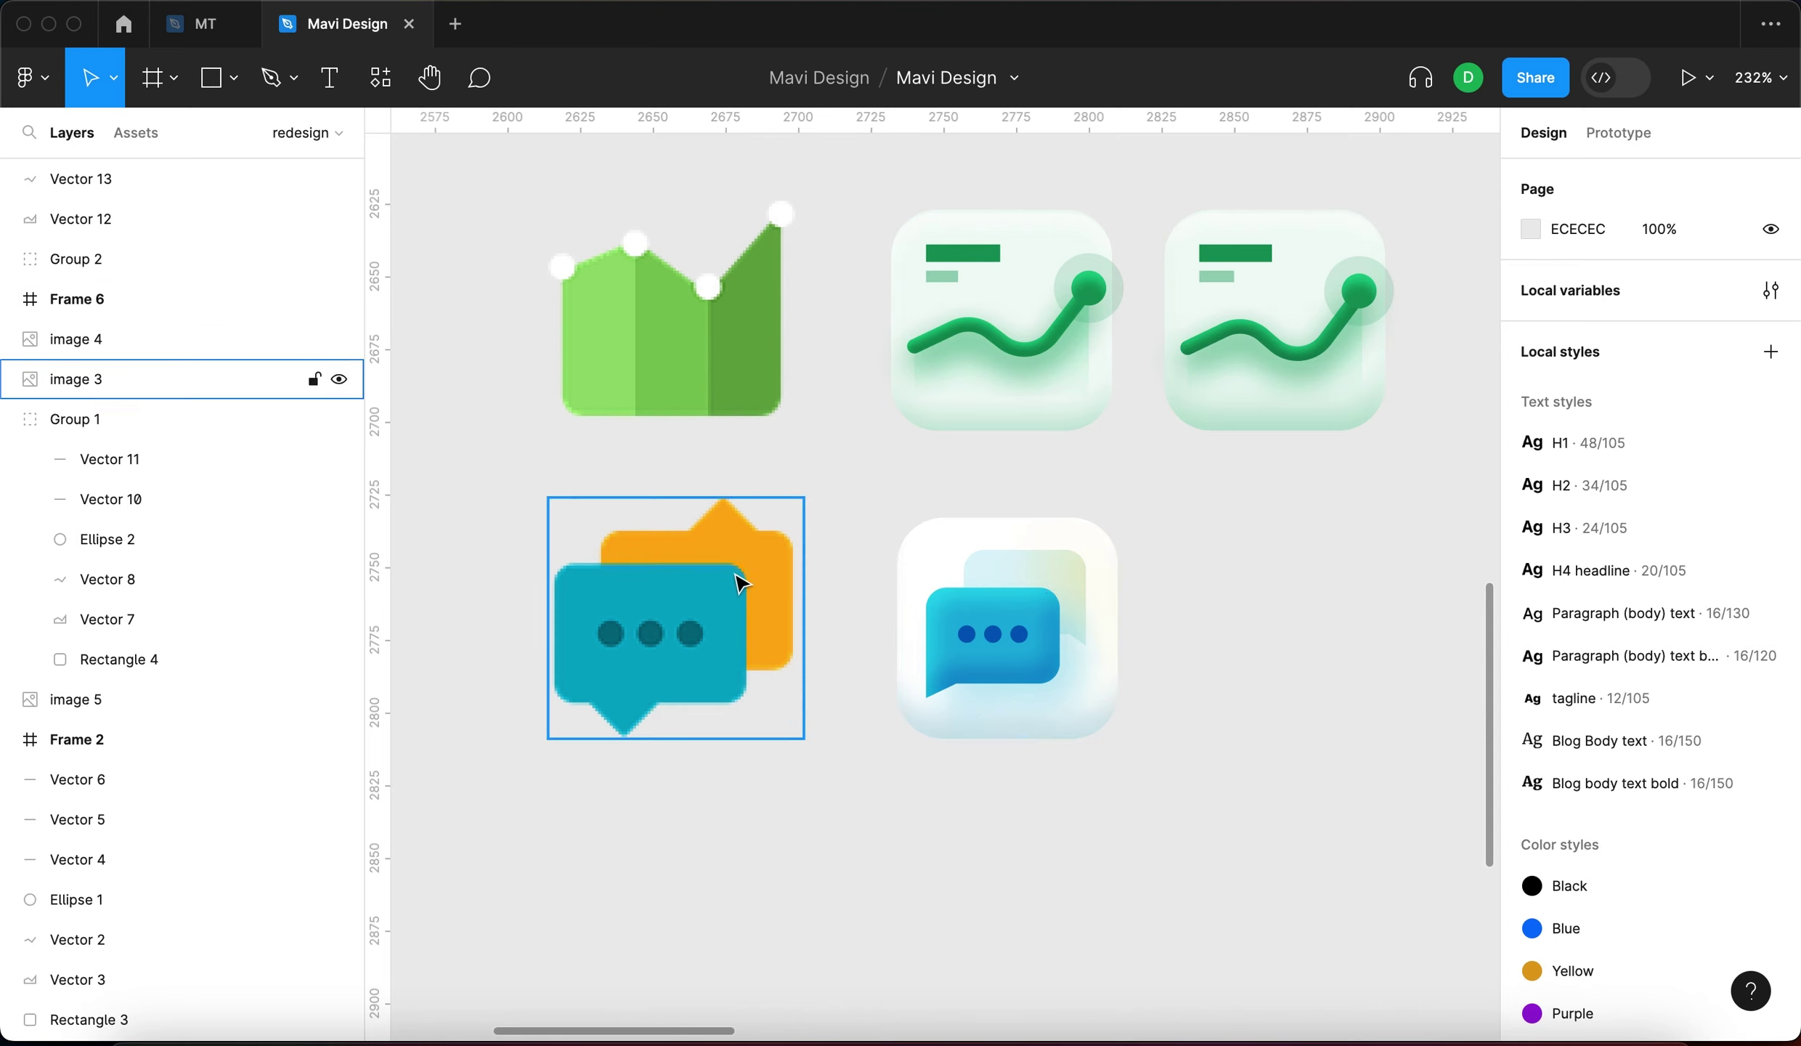
pyautogui.scroll(10, 1133, 570)
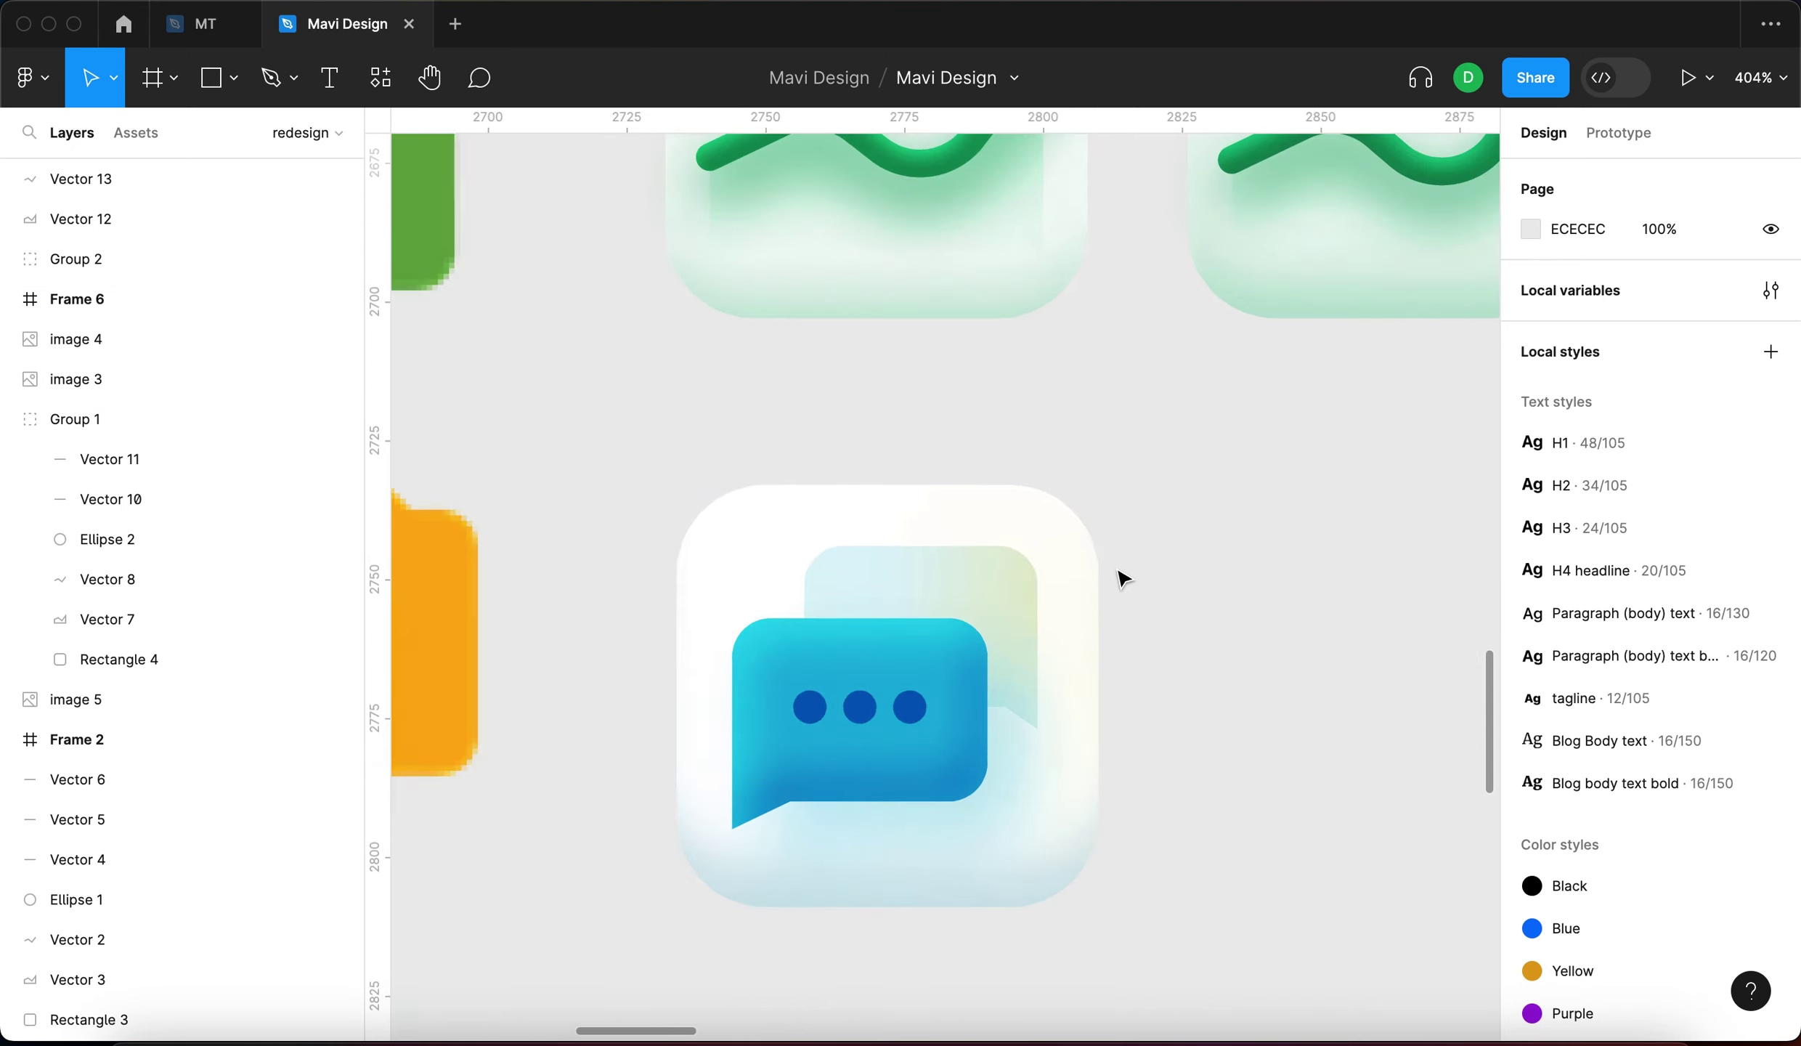
pyautogui.keyDown('super'); pyautogui.click(876, 614); pyautogui.keyUp('super')
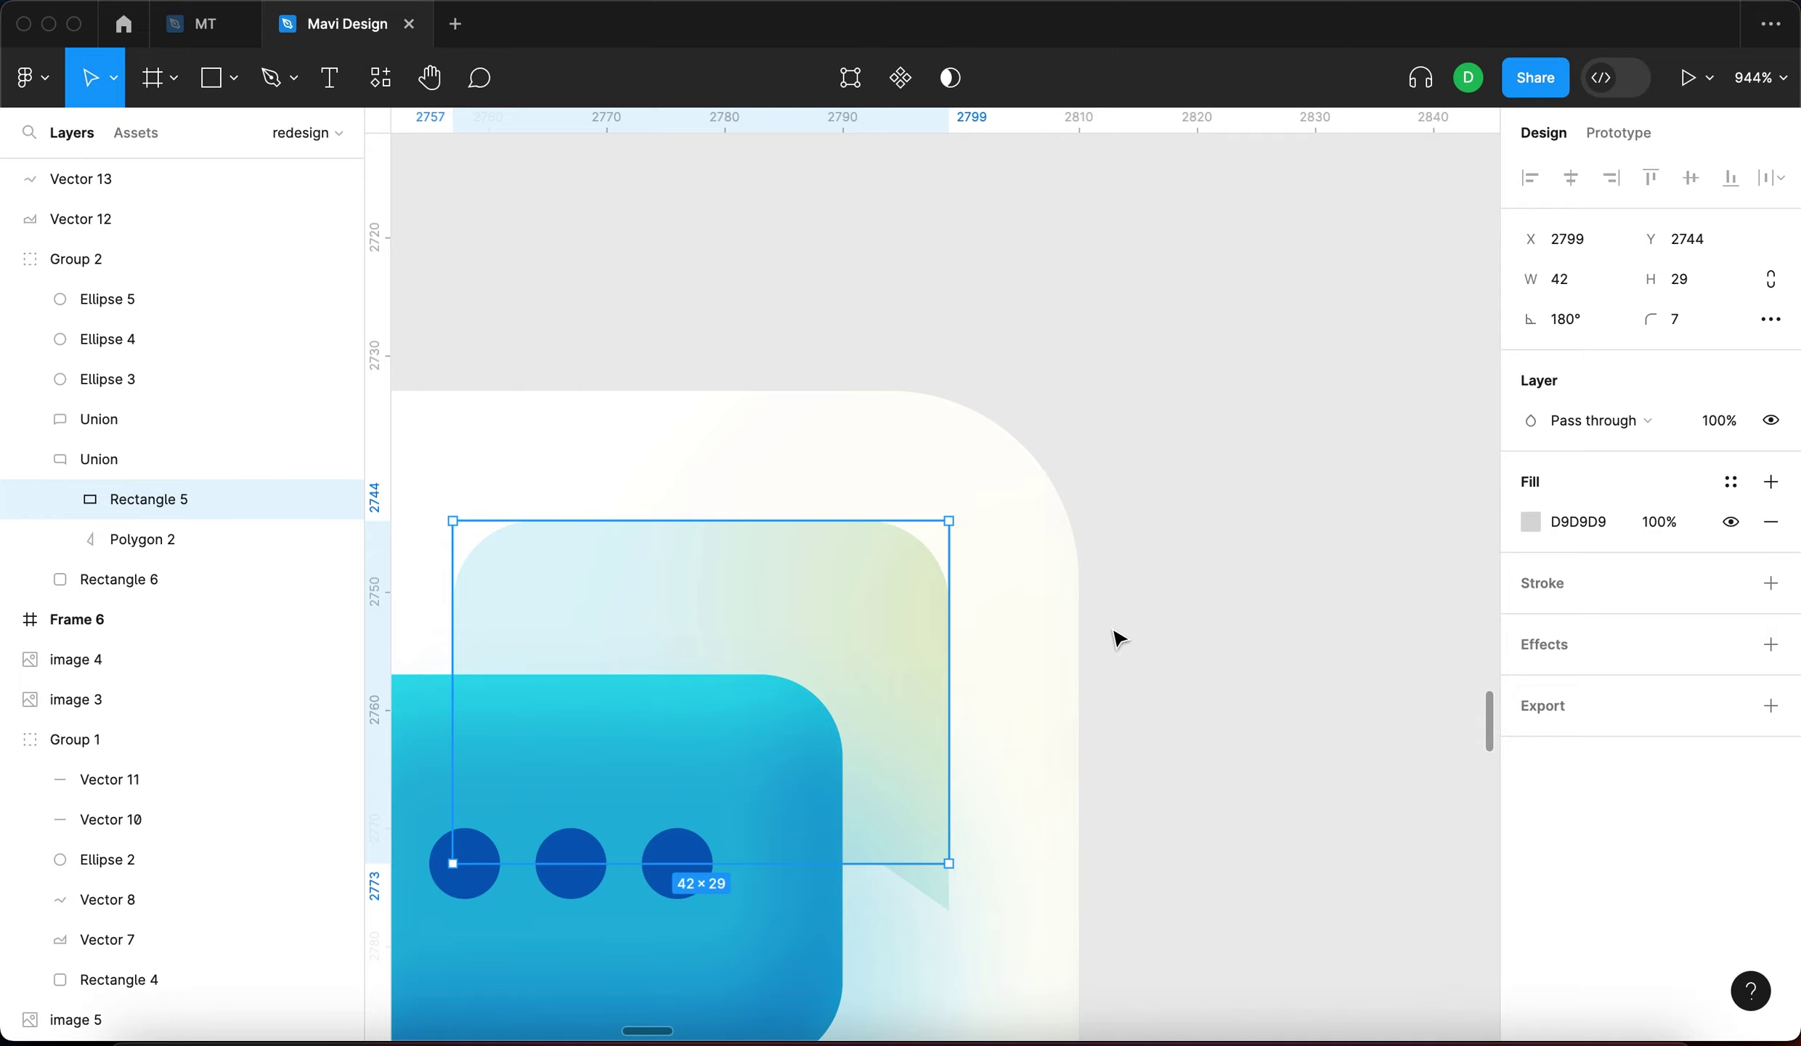
pyautogui.hotkey('shift', 'Return')
pyautogui.click(1731, 563)
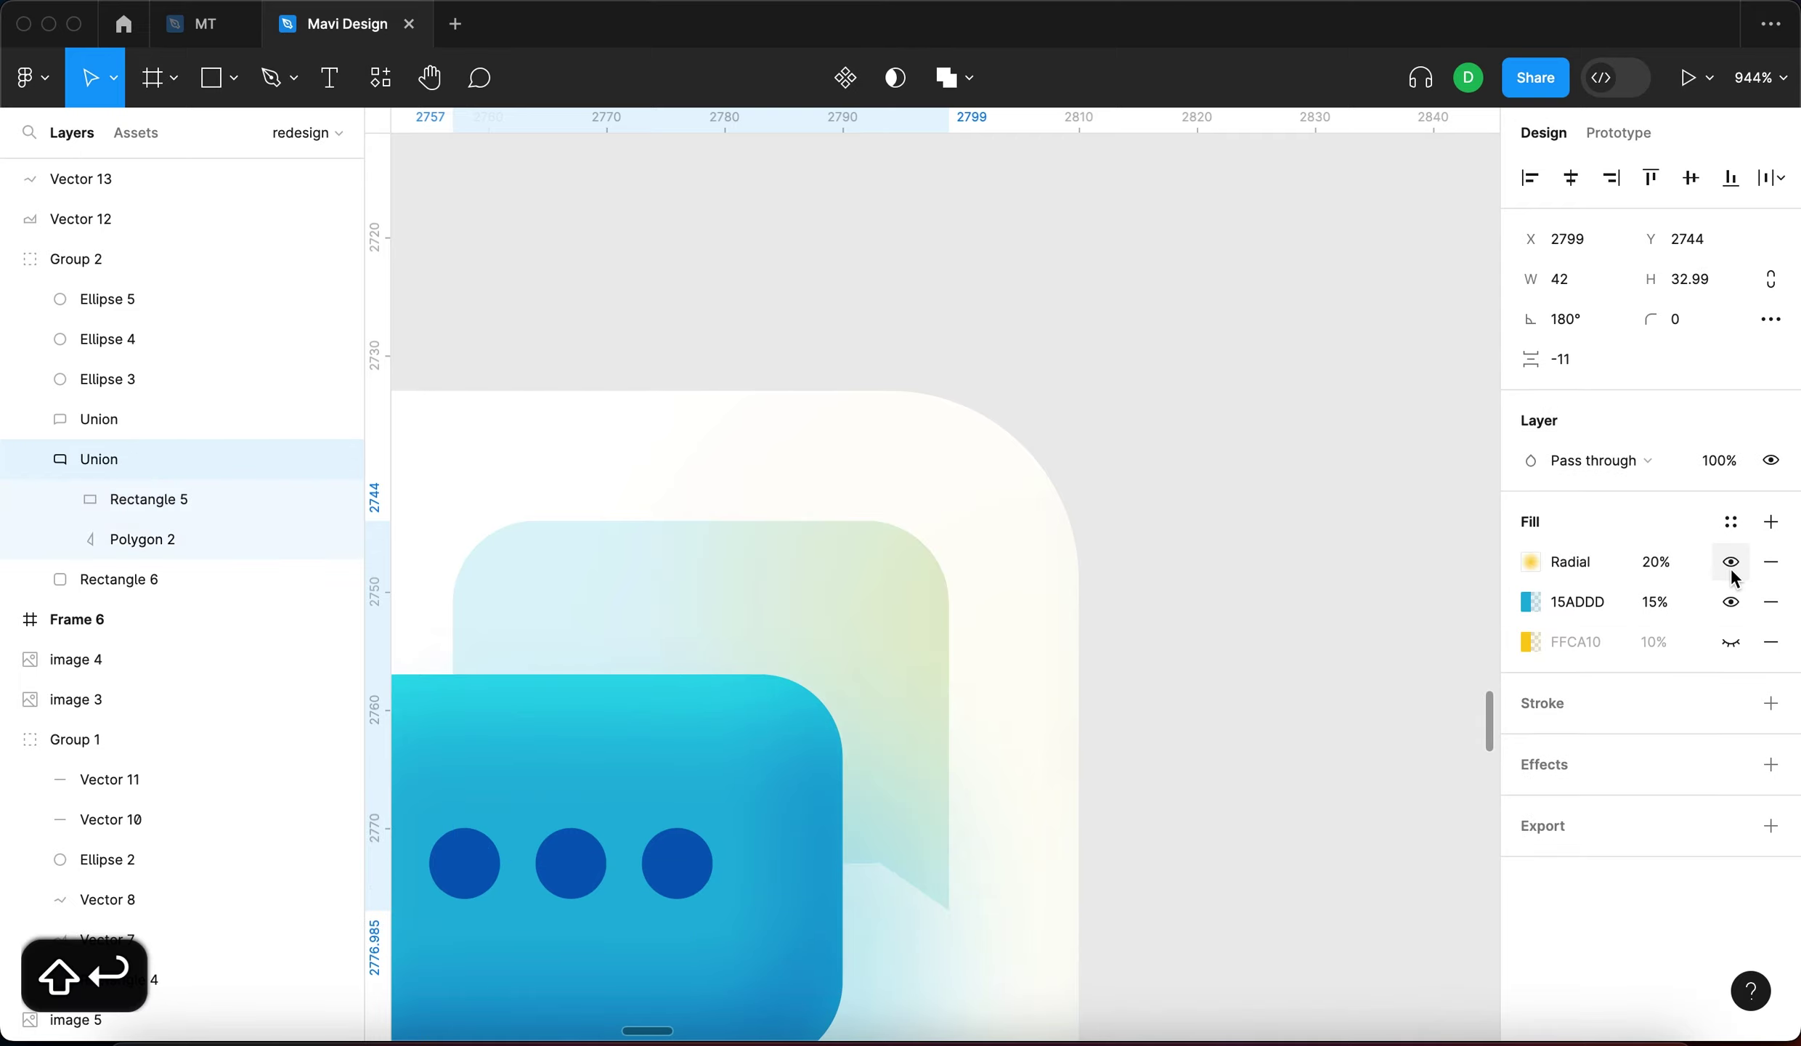
pyautogui.scroll(-5, 1199, 534)
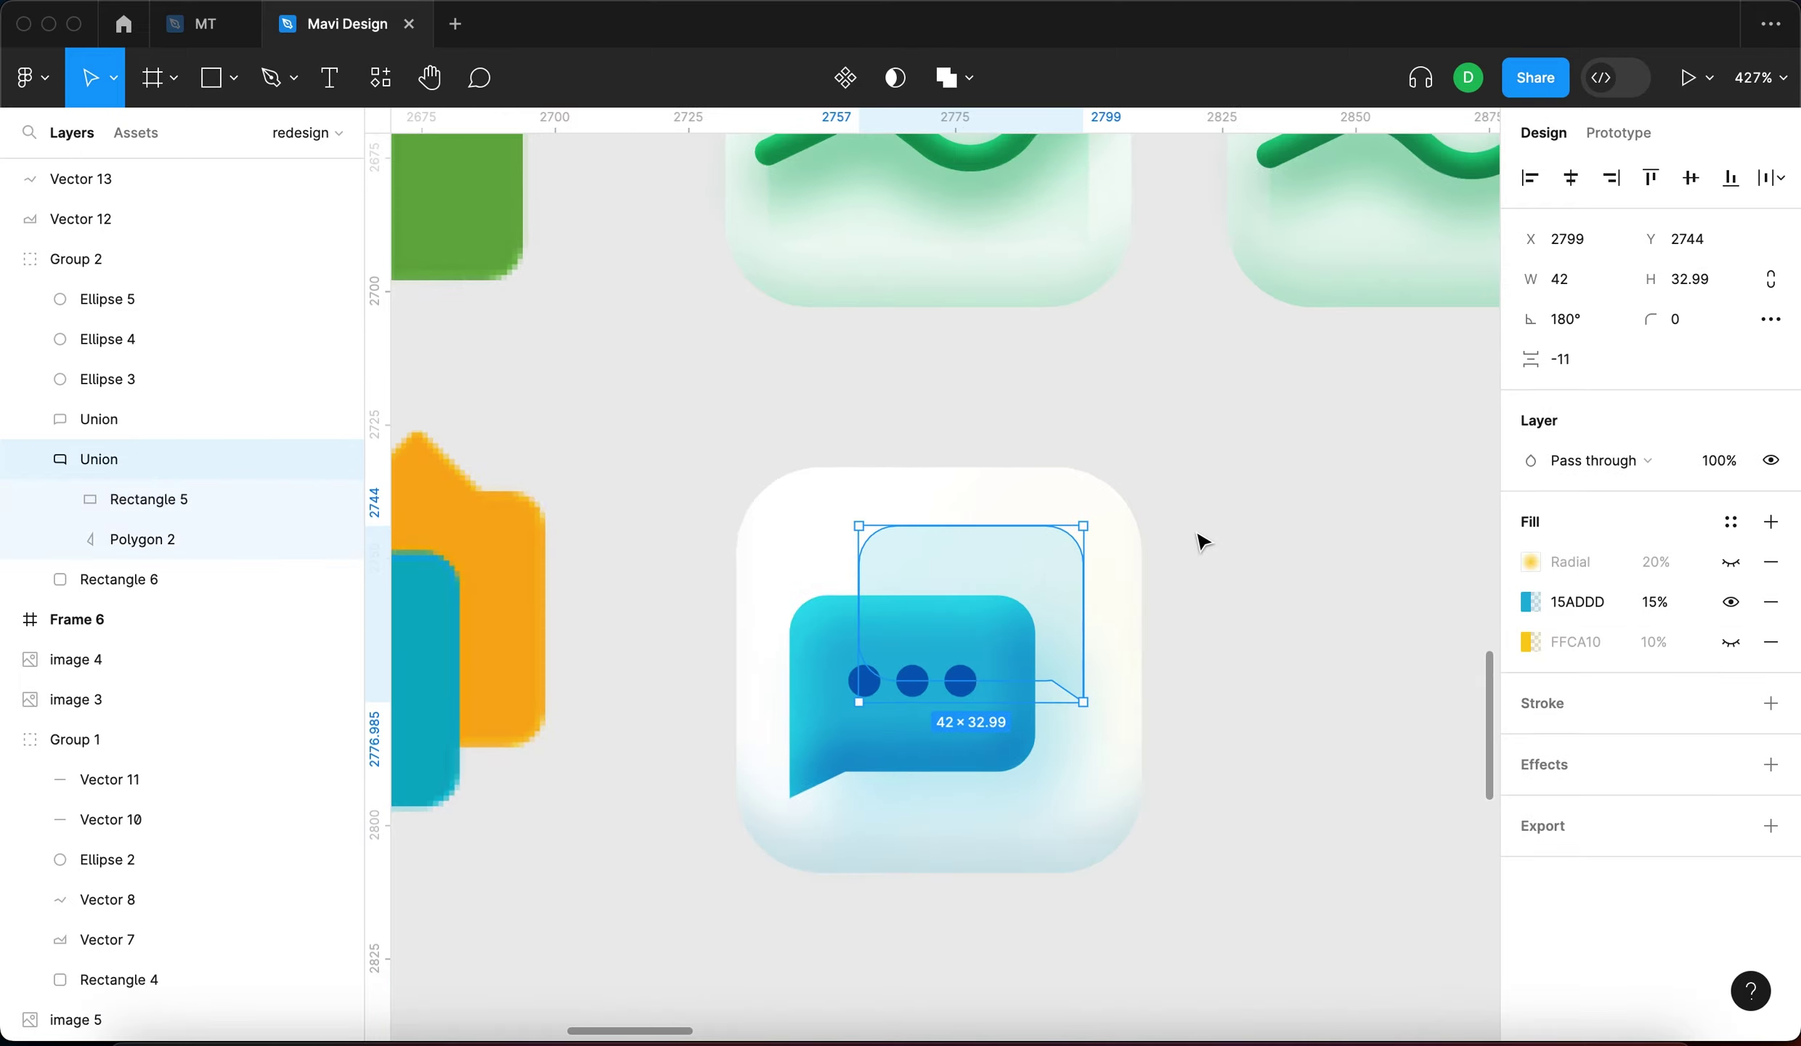
pyautogui.click(1178, 534)
pyautogui.keyDown('super'); pyautogui.click(1061, 559); pyautogui.keyUp('super')
pyautogui.click(176, 465)
pyautogui.scroll(-2, 944, 581)
pyautogui.click(1594, 602)
pyautogui.click(1178, 591)
pyautogui.hscroll(-3, 1235, 566)
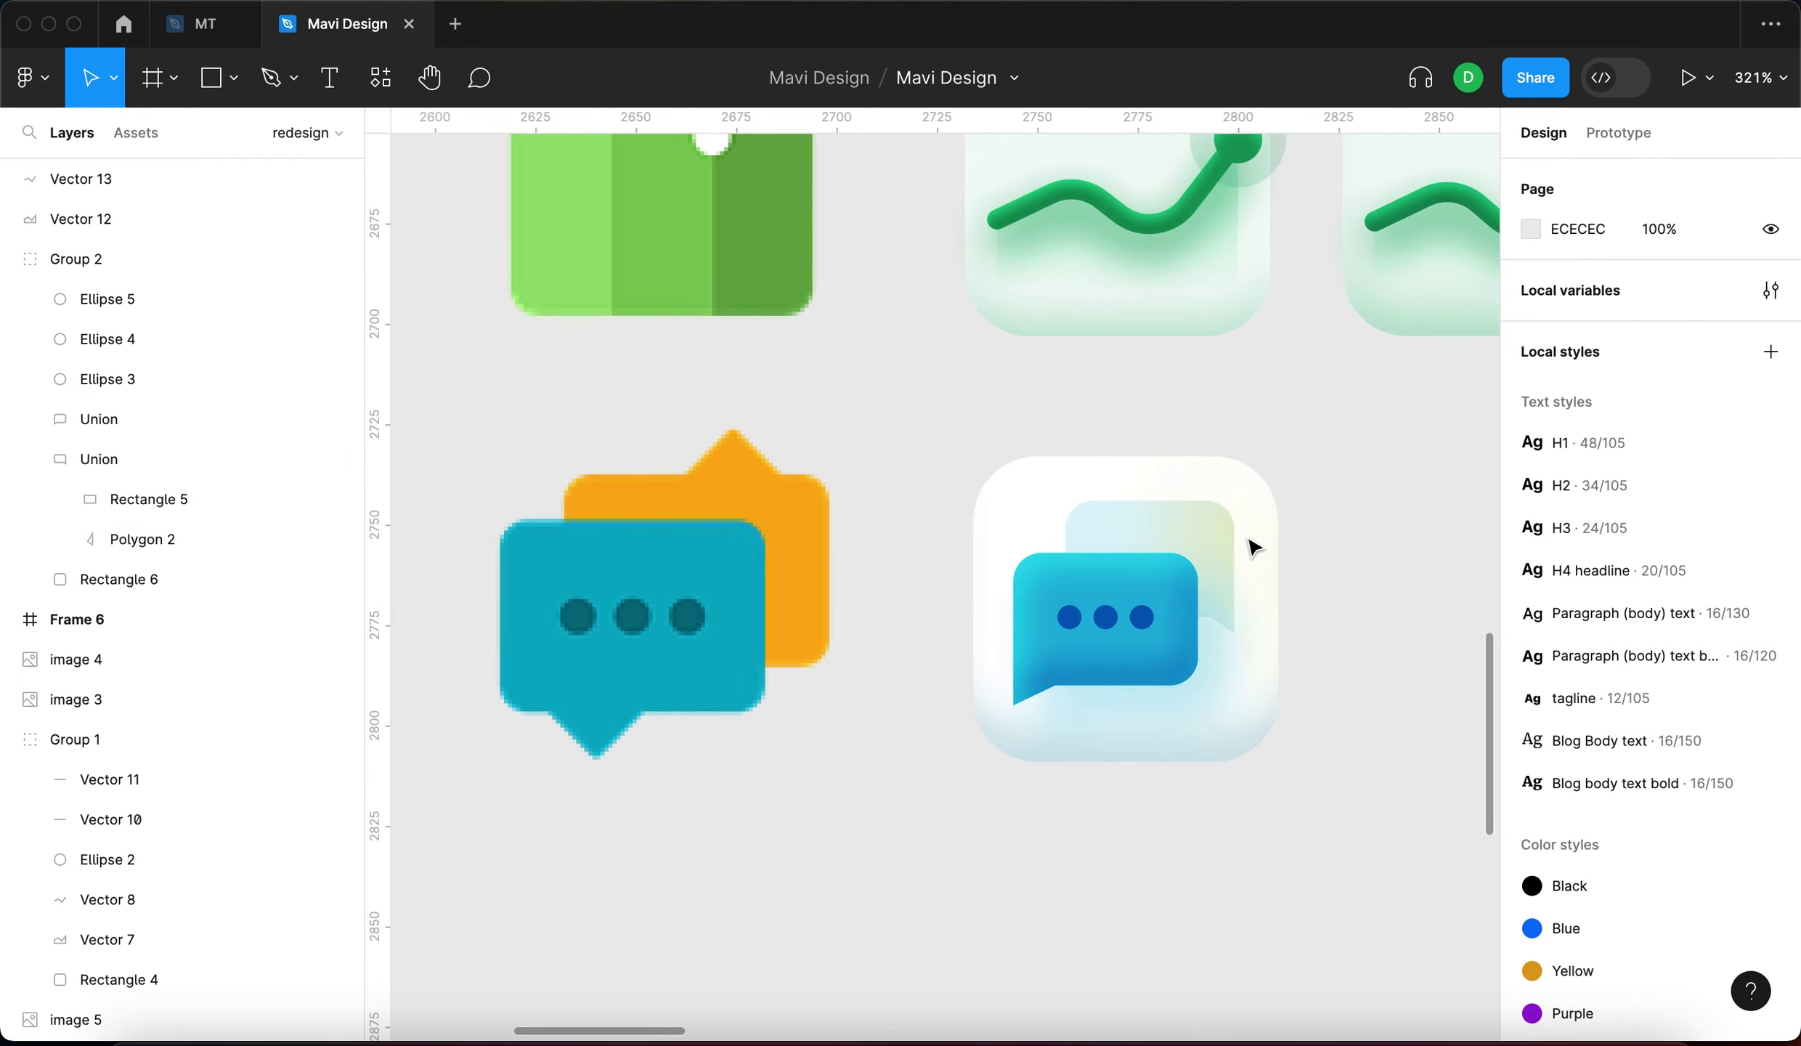
# Inspect the chat icon's tile, checking its inner shadow and toggling its radial fill to compare the effect
pyautogui.click(1259, 545)
pyautogui.click(1258, 544)
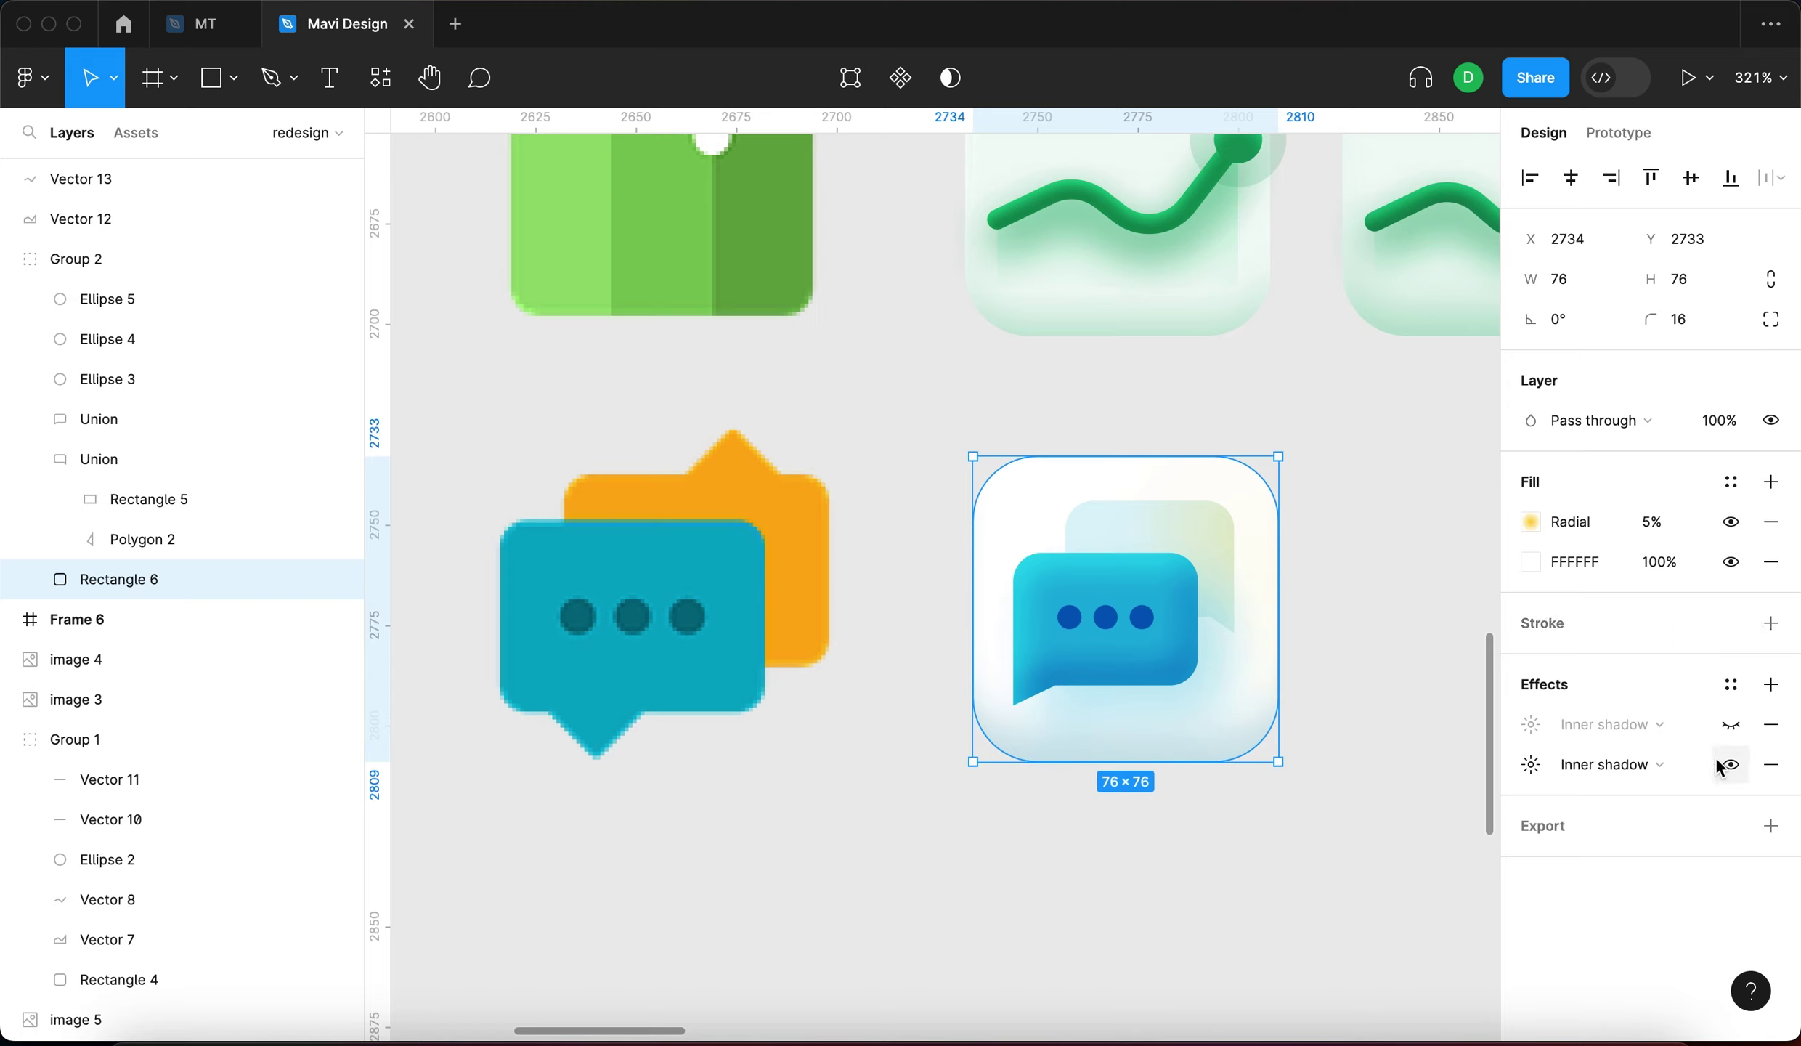
pyautogui.click(1532, 765)
pyautogui.click(1589, 504)
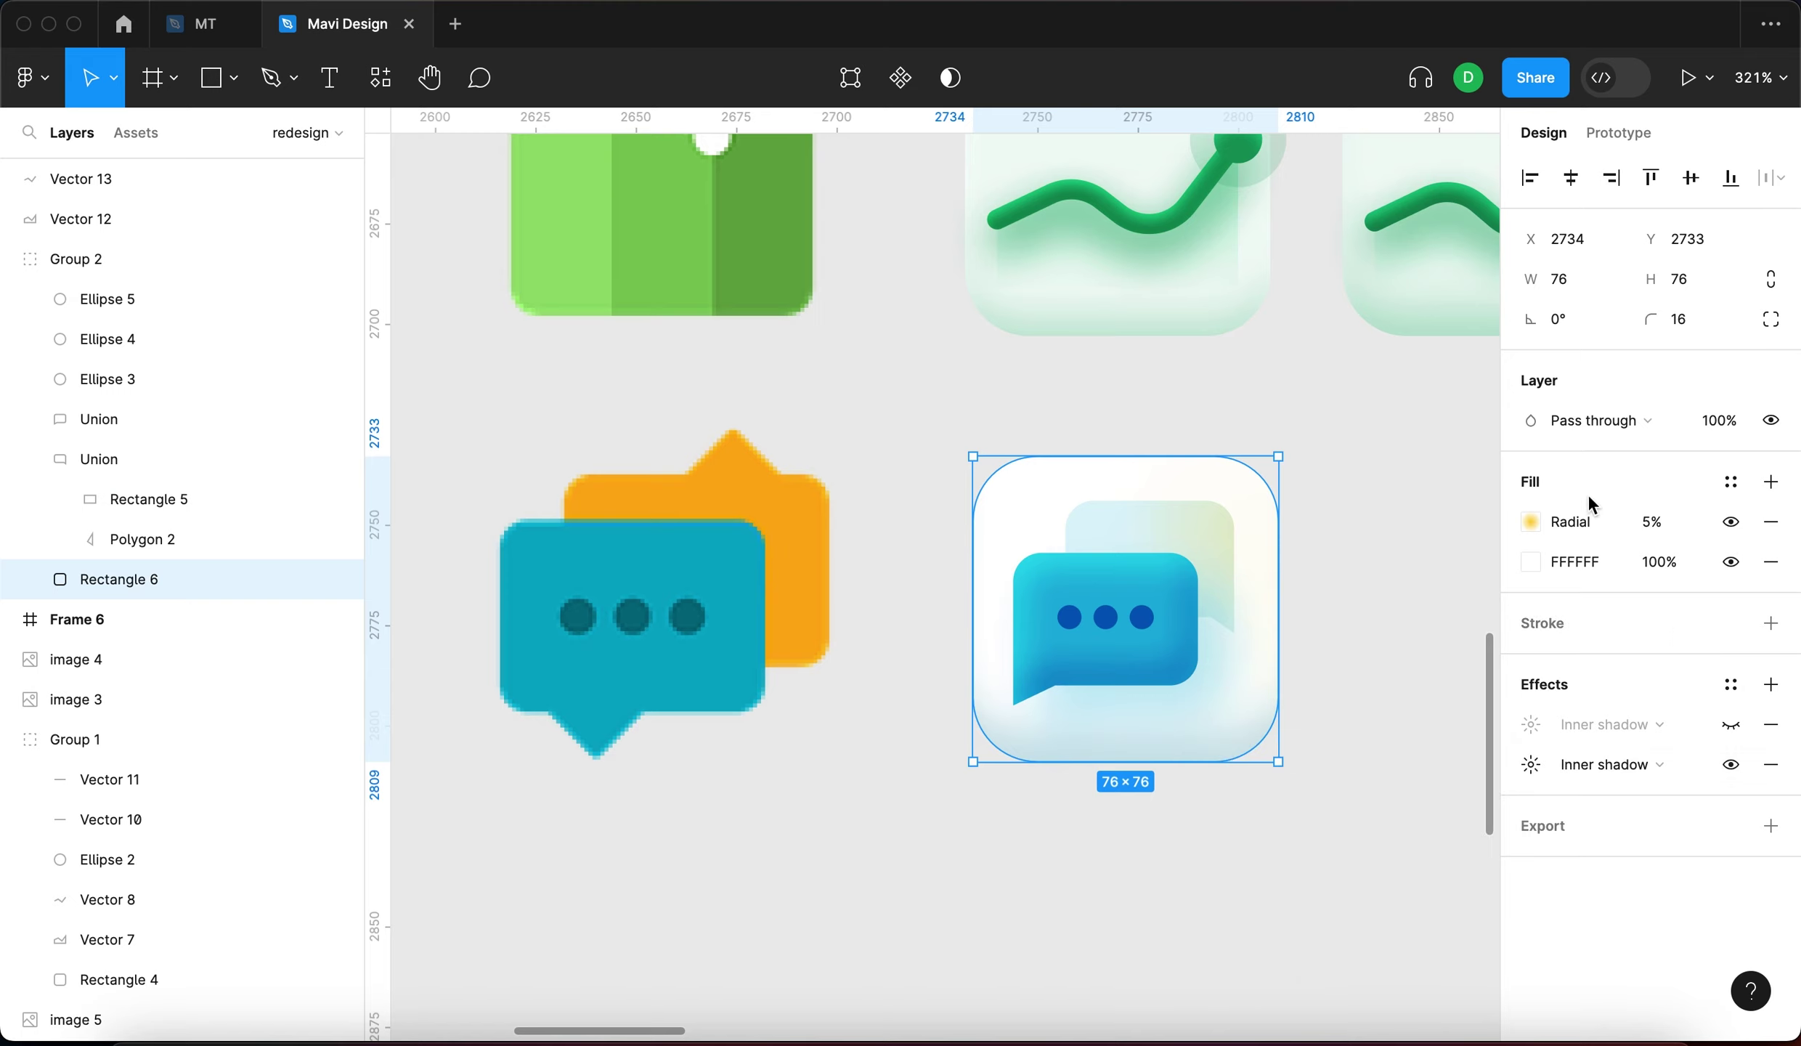
pyautogui.click(1733, 522)
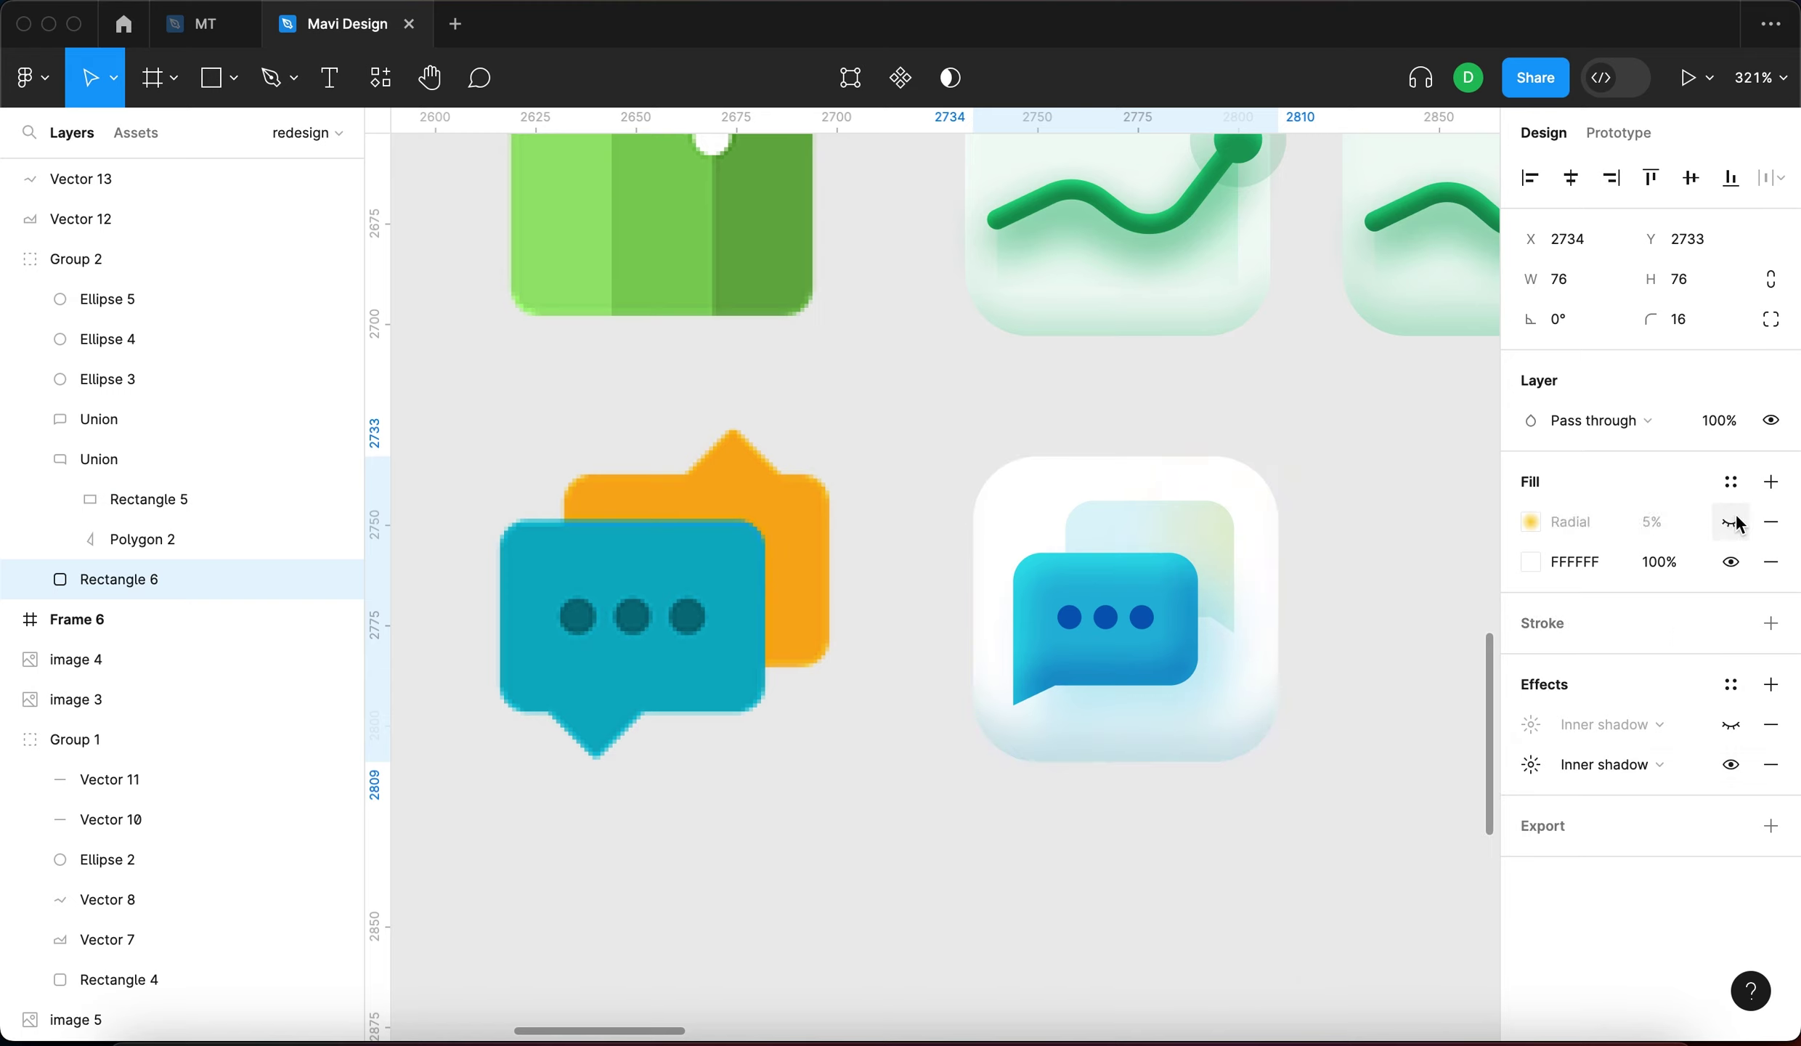
pyautogui.click(1733, 522)
pyautogui.click(1734, 520)
pyautogui.click(1431, 494)
# Compare the redesigned icons with the flat versions and check the dimensions of the chat icon's front speech bubble
pyautogui.scroll(-3, 1178, 486)
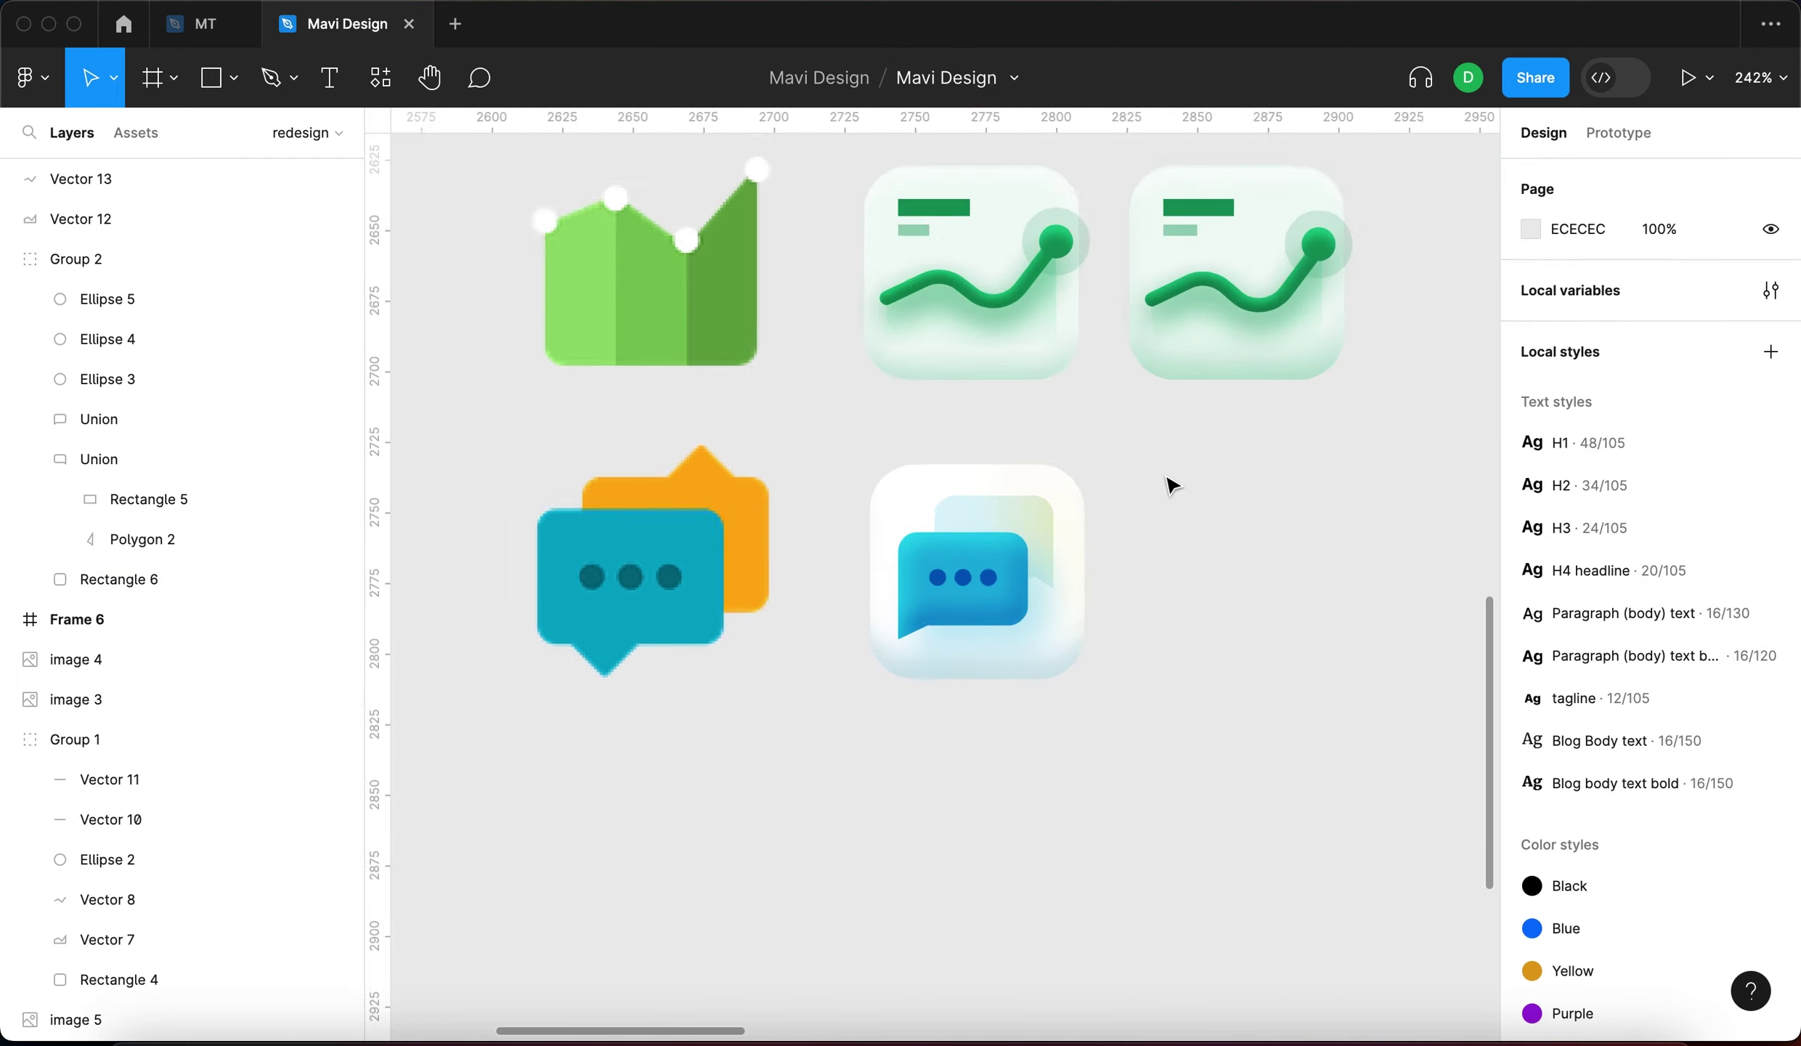
pyautogui.scroll(-3, 1172, 485)
pyautogui.scroll(3, 856, 490)
pyautogui.scroll(-2, 917, 519)
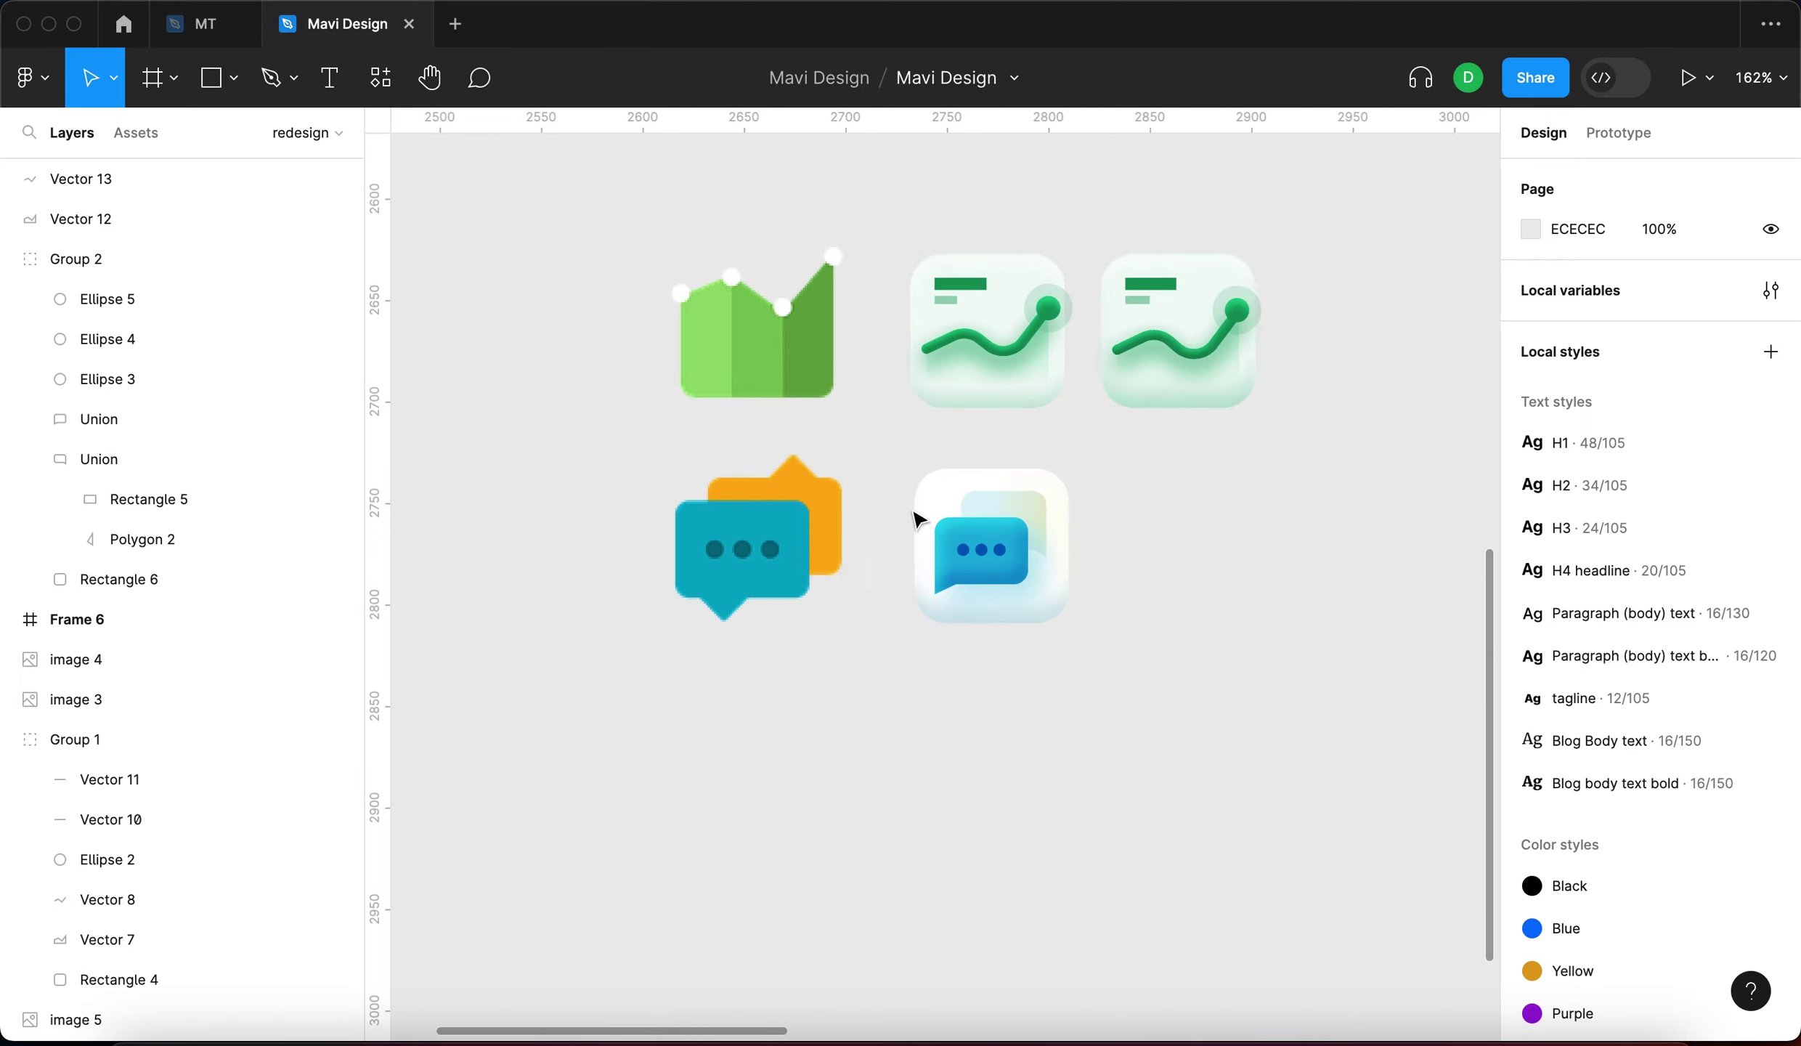
pyautogui.scroll(3, 1165, 735)
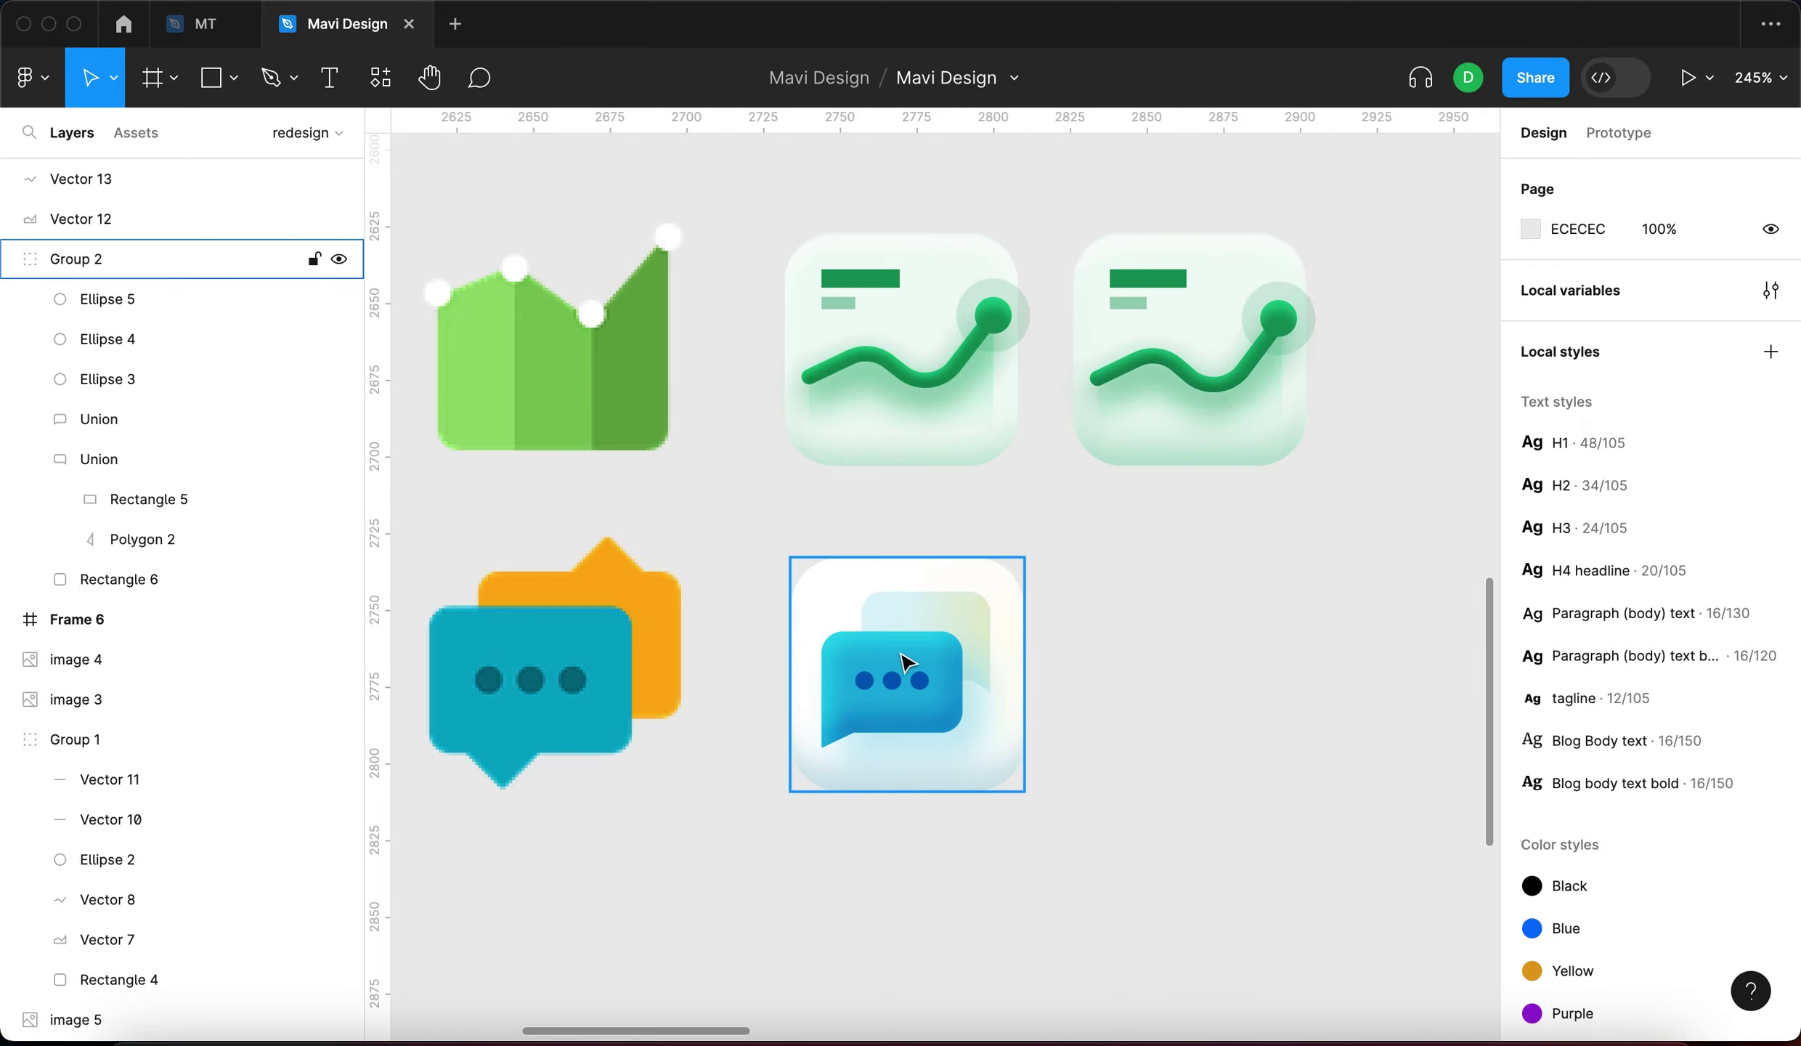
pyautogui.doubleClick(904, 661)
pyautogui.scroll(5, 897, 679)
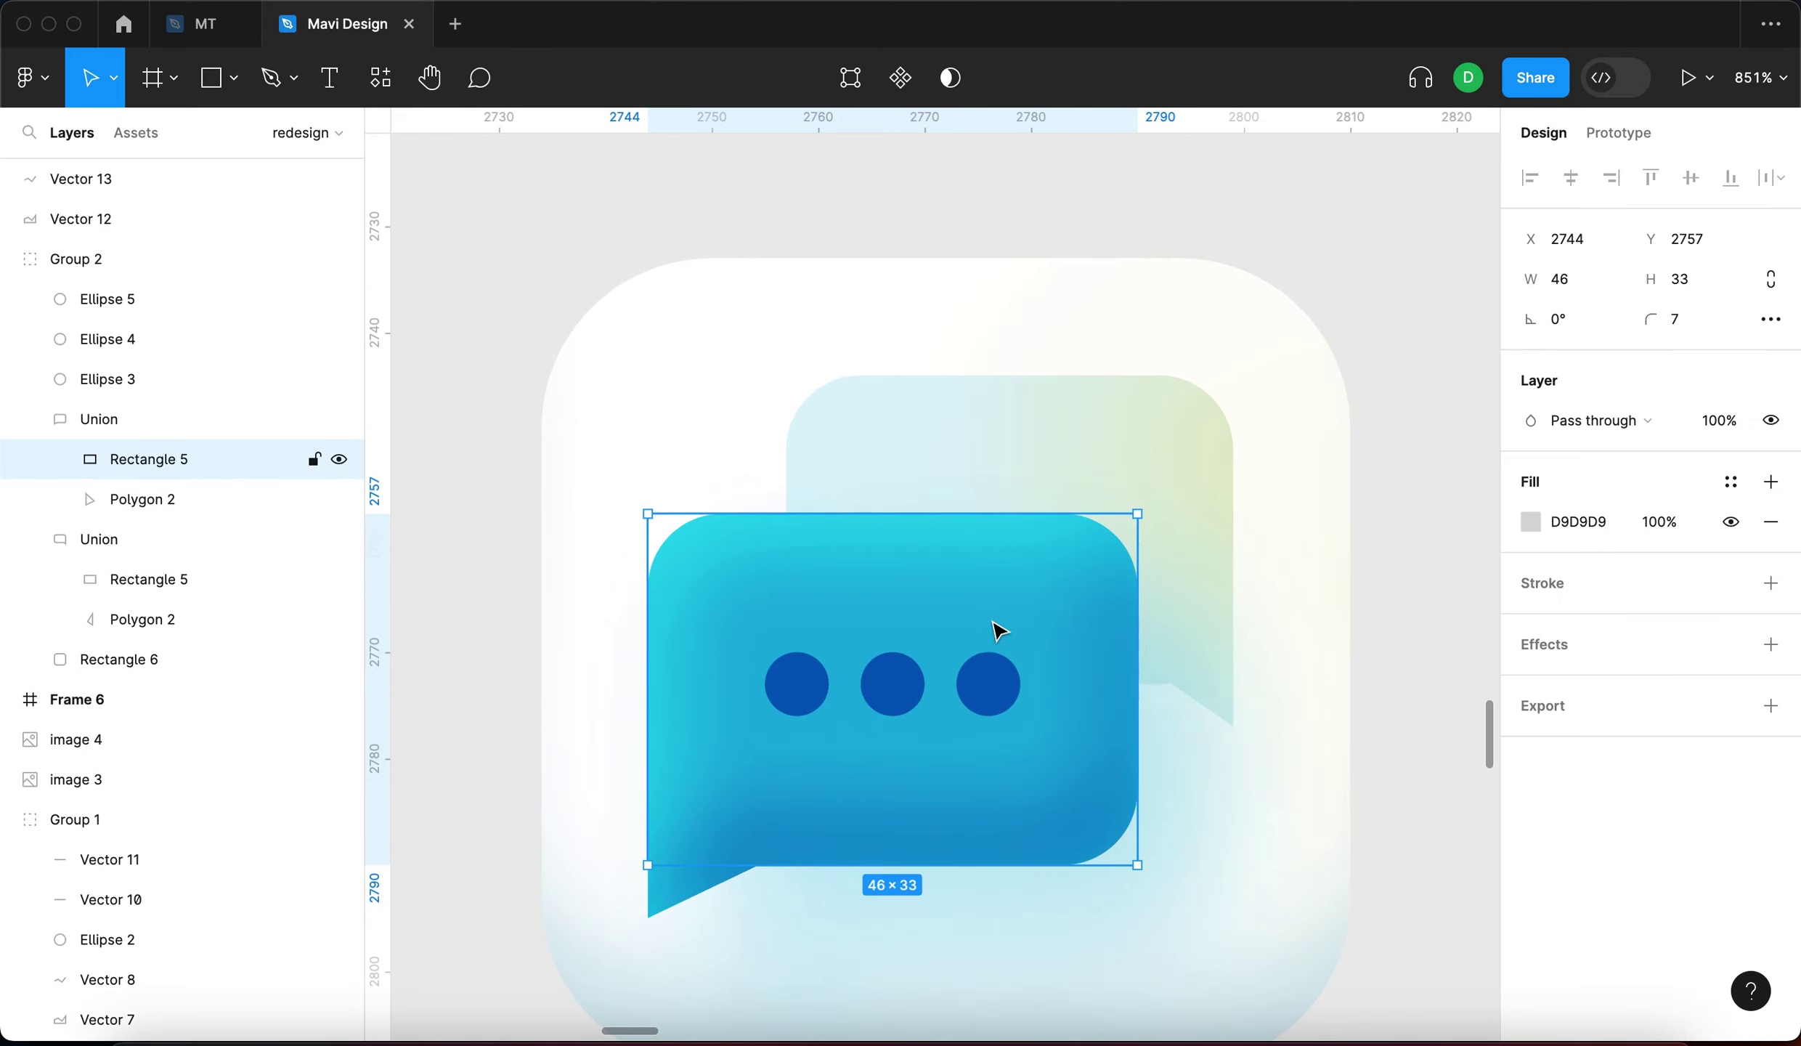
pyautogui.scroll(-4, 999, 630)
pyautogui.moveTo(1327, 646); pyautogui.dragTo(1137, 586)
pyautogui.click(1137, 585)
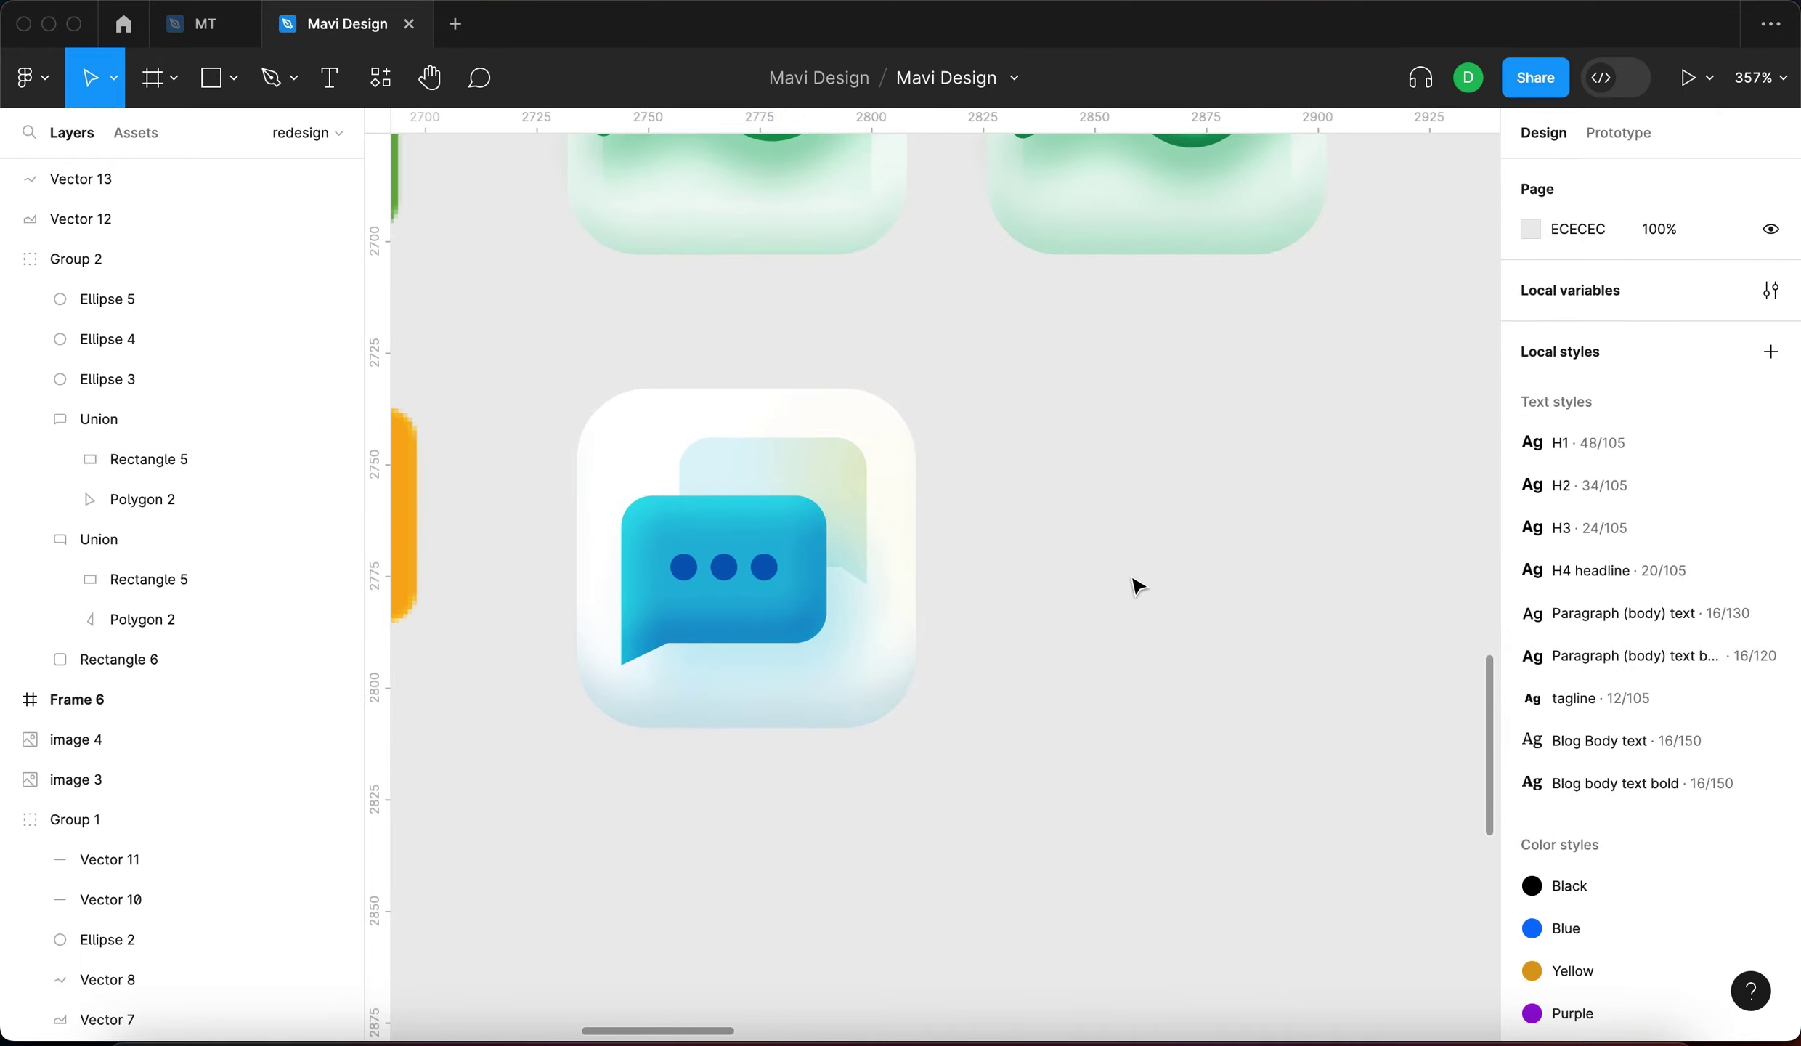
# Draw a rectangle beside the original chat icon and set its size to 46 × 33
pyautogui.press('r')
pyautogui.moveTo(987, 509); pyautogui.dragTo(1206, 652)
pyautogui.click(1555, 284)
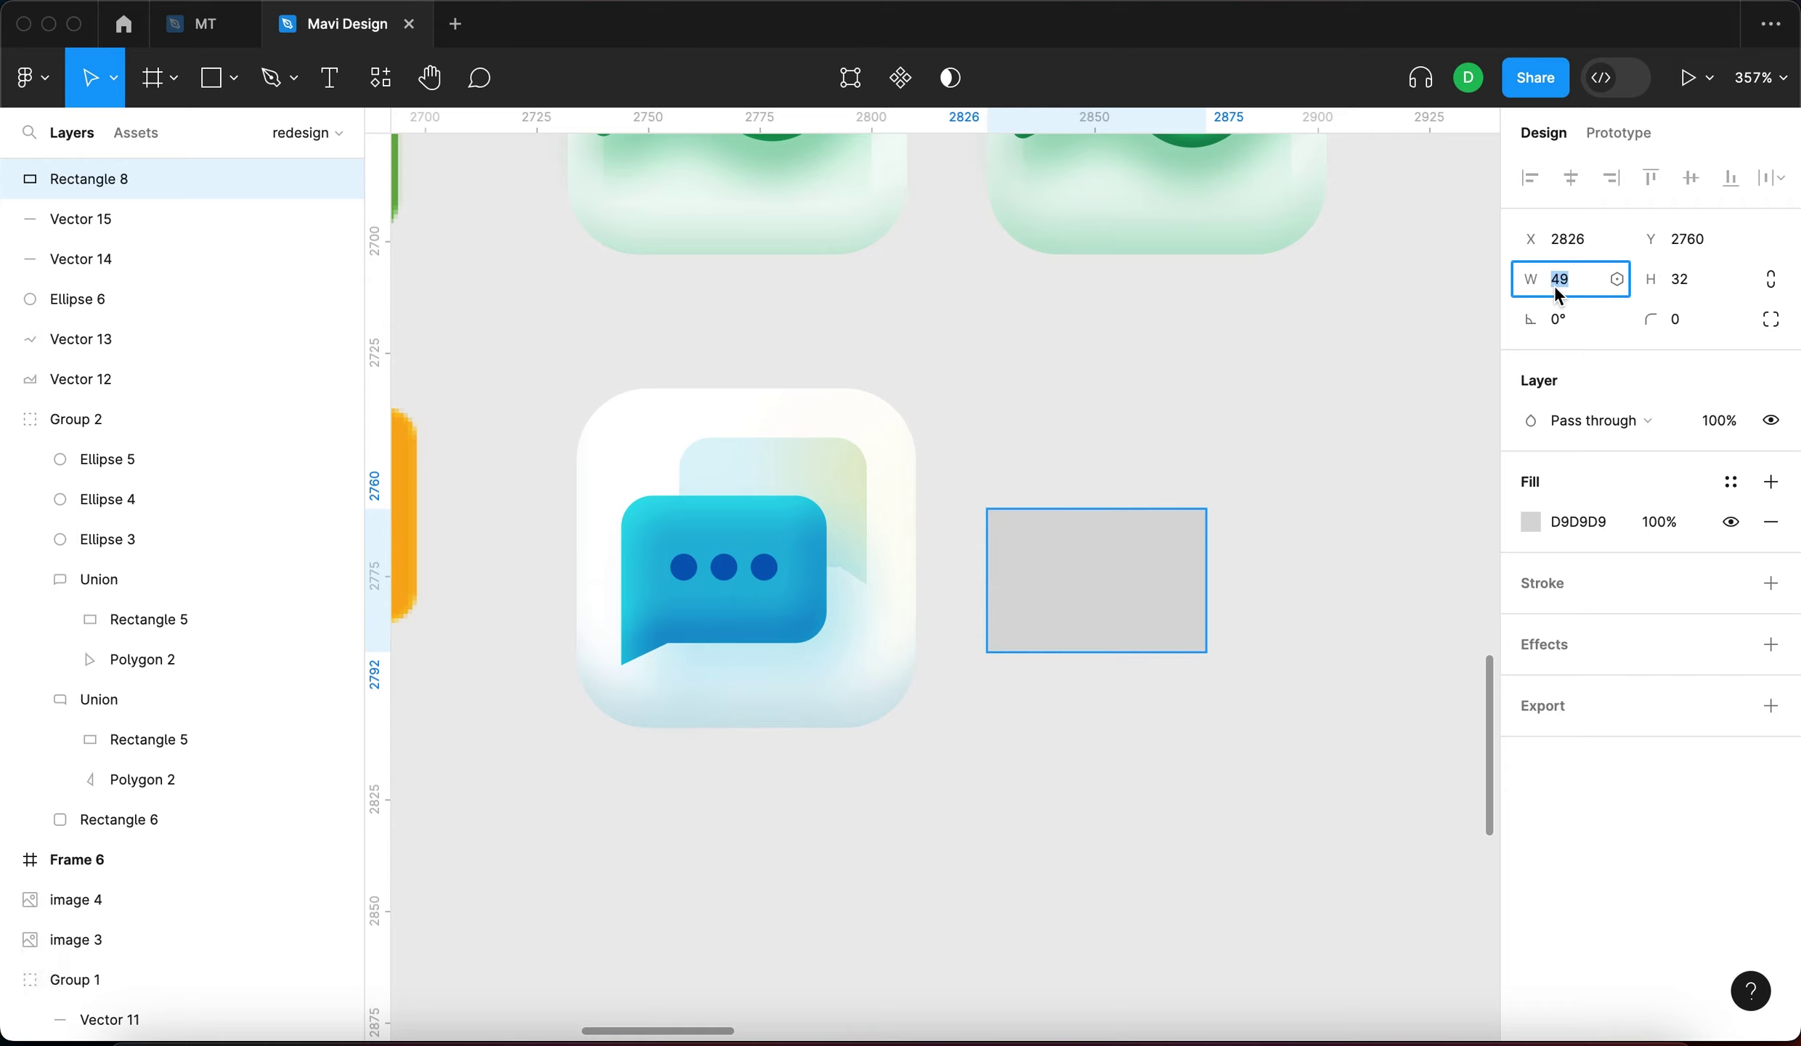
pyautogui.write('46')
pyautogui.press('Tab')
pyautogui.write('33')
pyautogui.press('Return')
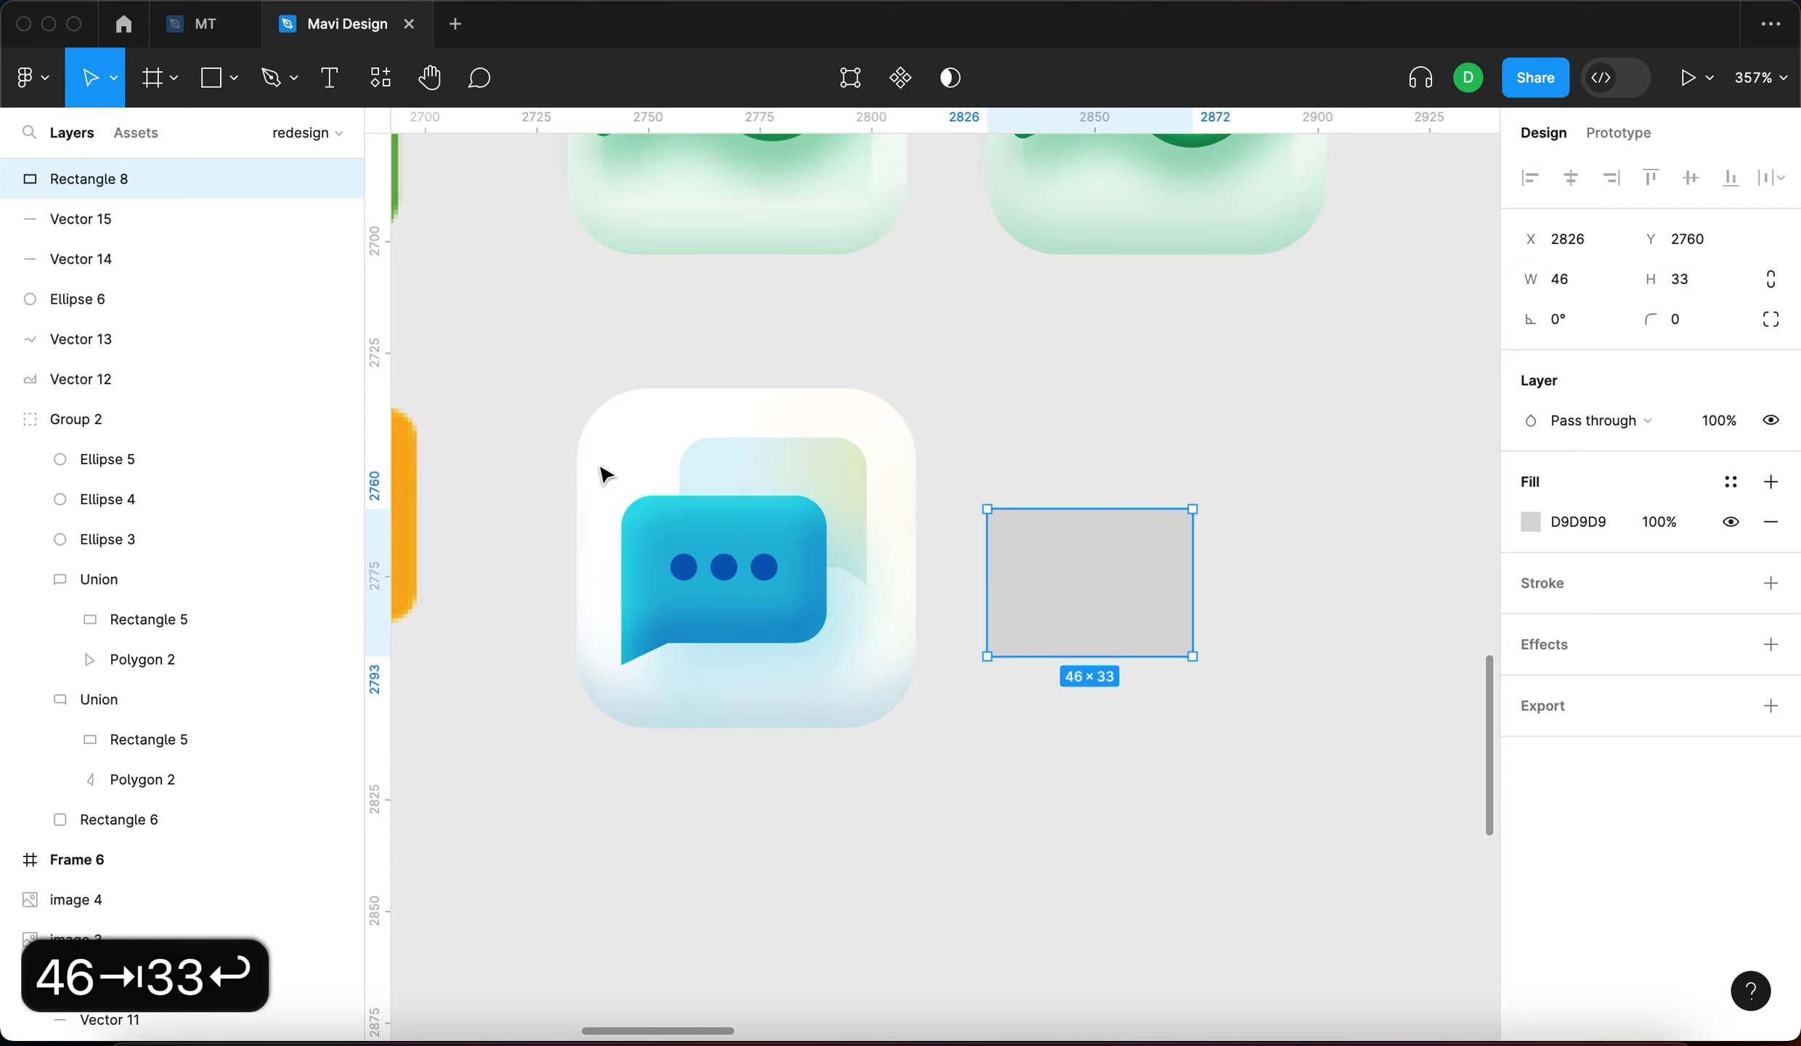
# Round the new rectangle's corners to match the original front bubble's radius of 7
pyautogui.keyDown('super'); pyautogui.click(727, 560); pyautogui.keyUp('super')
pyautogui.click(1080, 565)
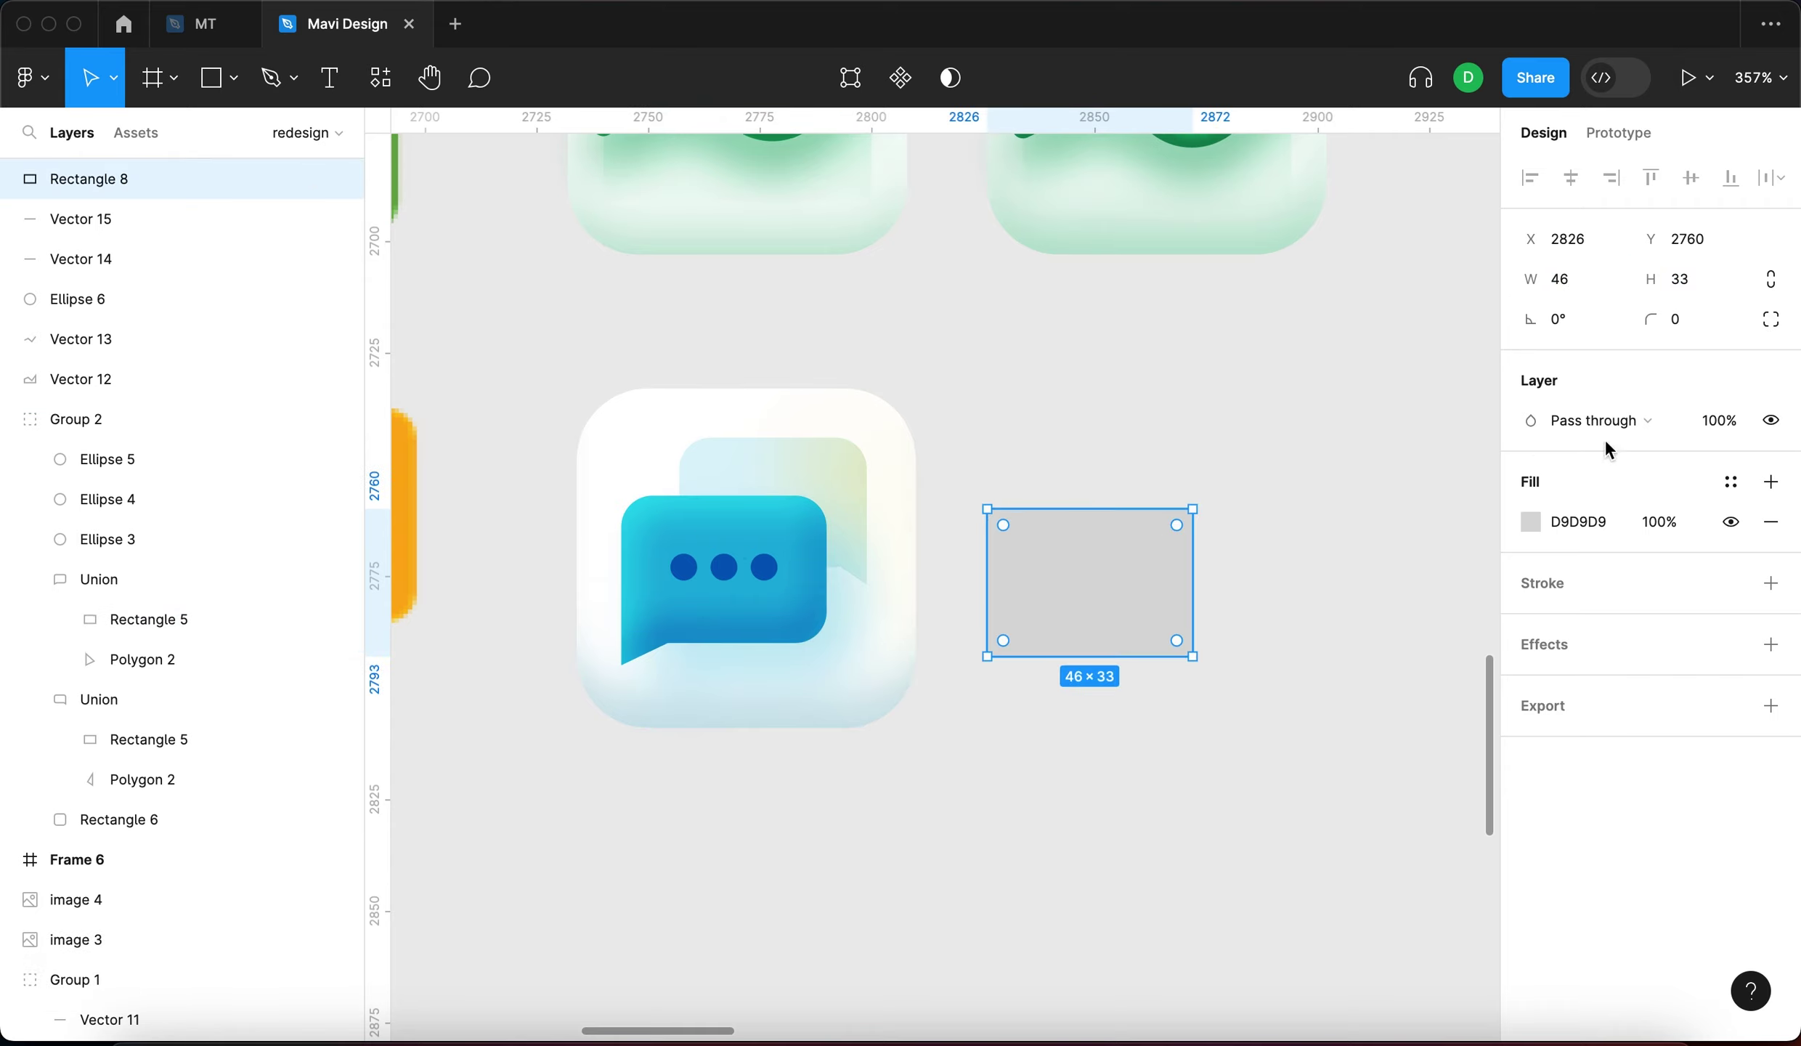
pyautogui.click(1699, 324)
pyautogui.press('Up')
pyautogui.press('Up')
pyautogui.press('Up')
pyautogui.press('Up')
pyautogui.press('Up')
pyautogui.press('Up')
pyautogui.press('Up')
pyautogui.press('Up')
pyautogui.click(1387, 382)
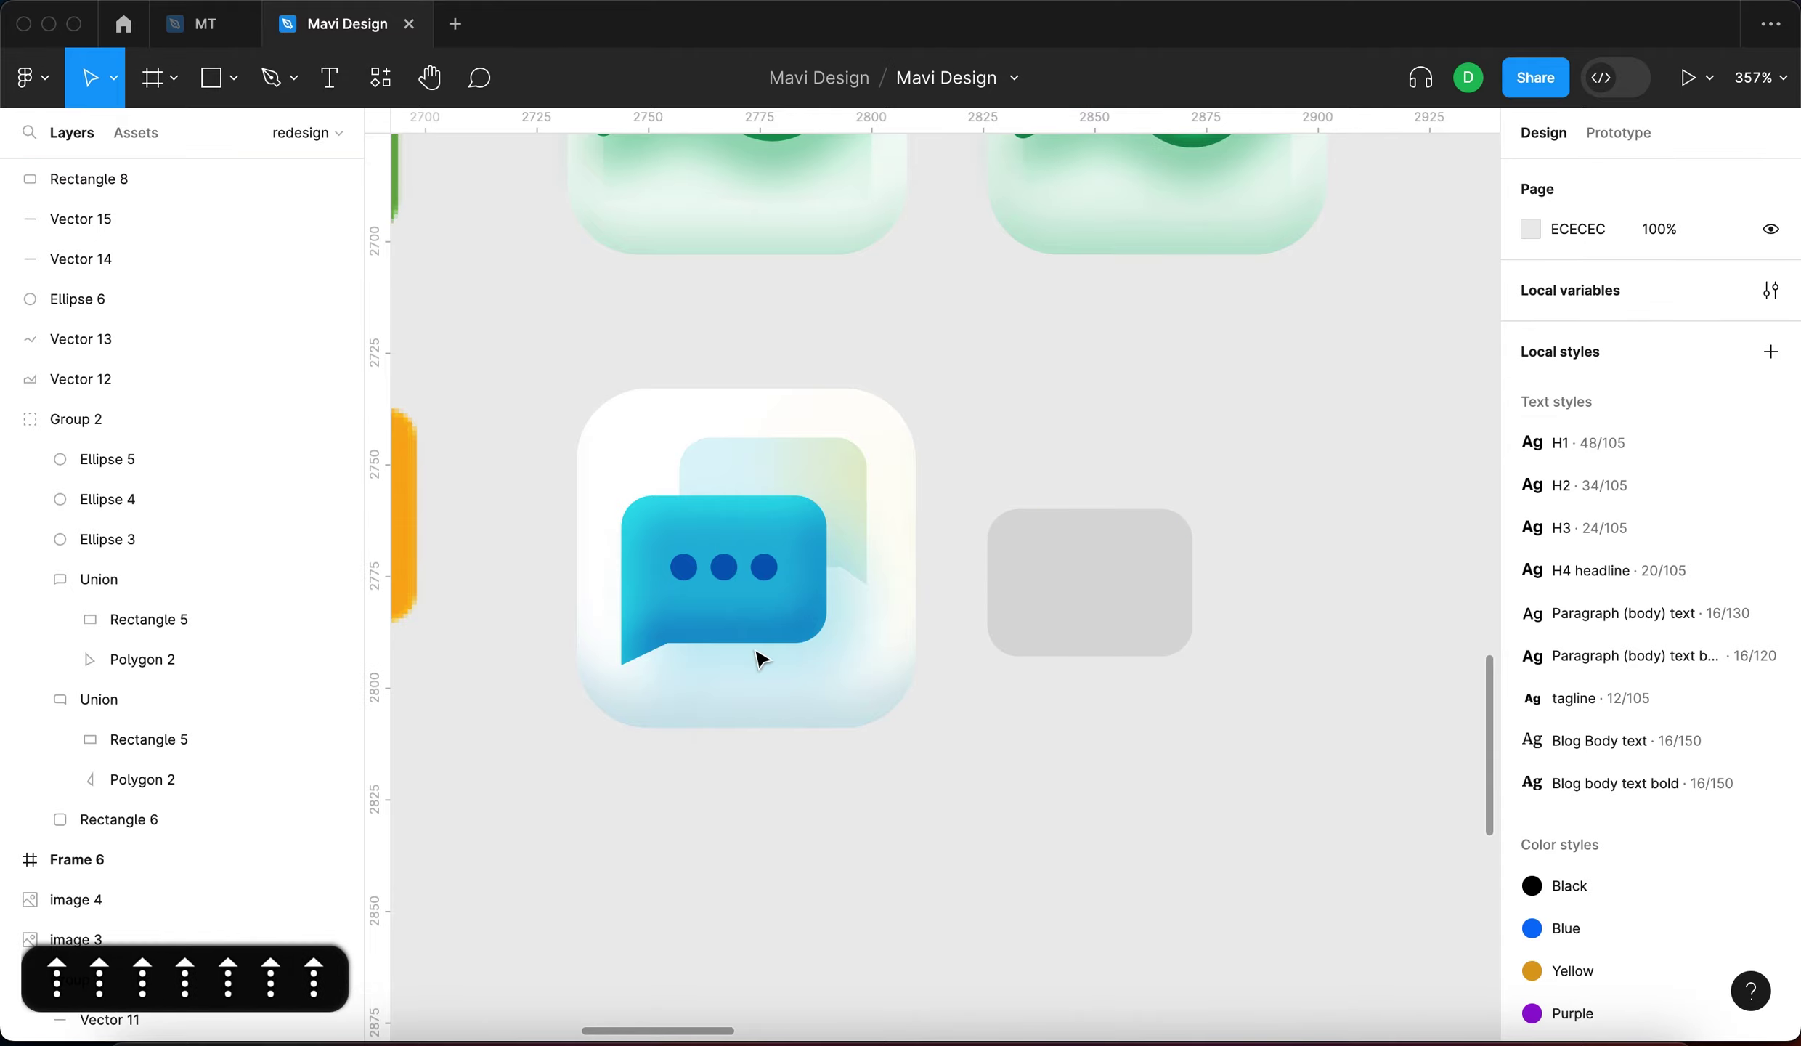
# Check the original bubble's tail shape and draw a triangle polygon about 13 × 13 below the rounded rectangle
pyautogui.keyDown('super'); pyautogui.click(645, 665); pyautogui.keyUp('super')
pyautogui.scroll(5, 645, 665)
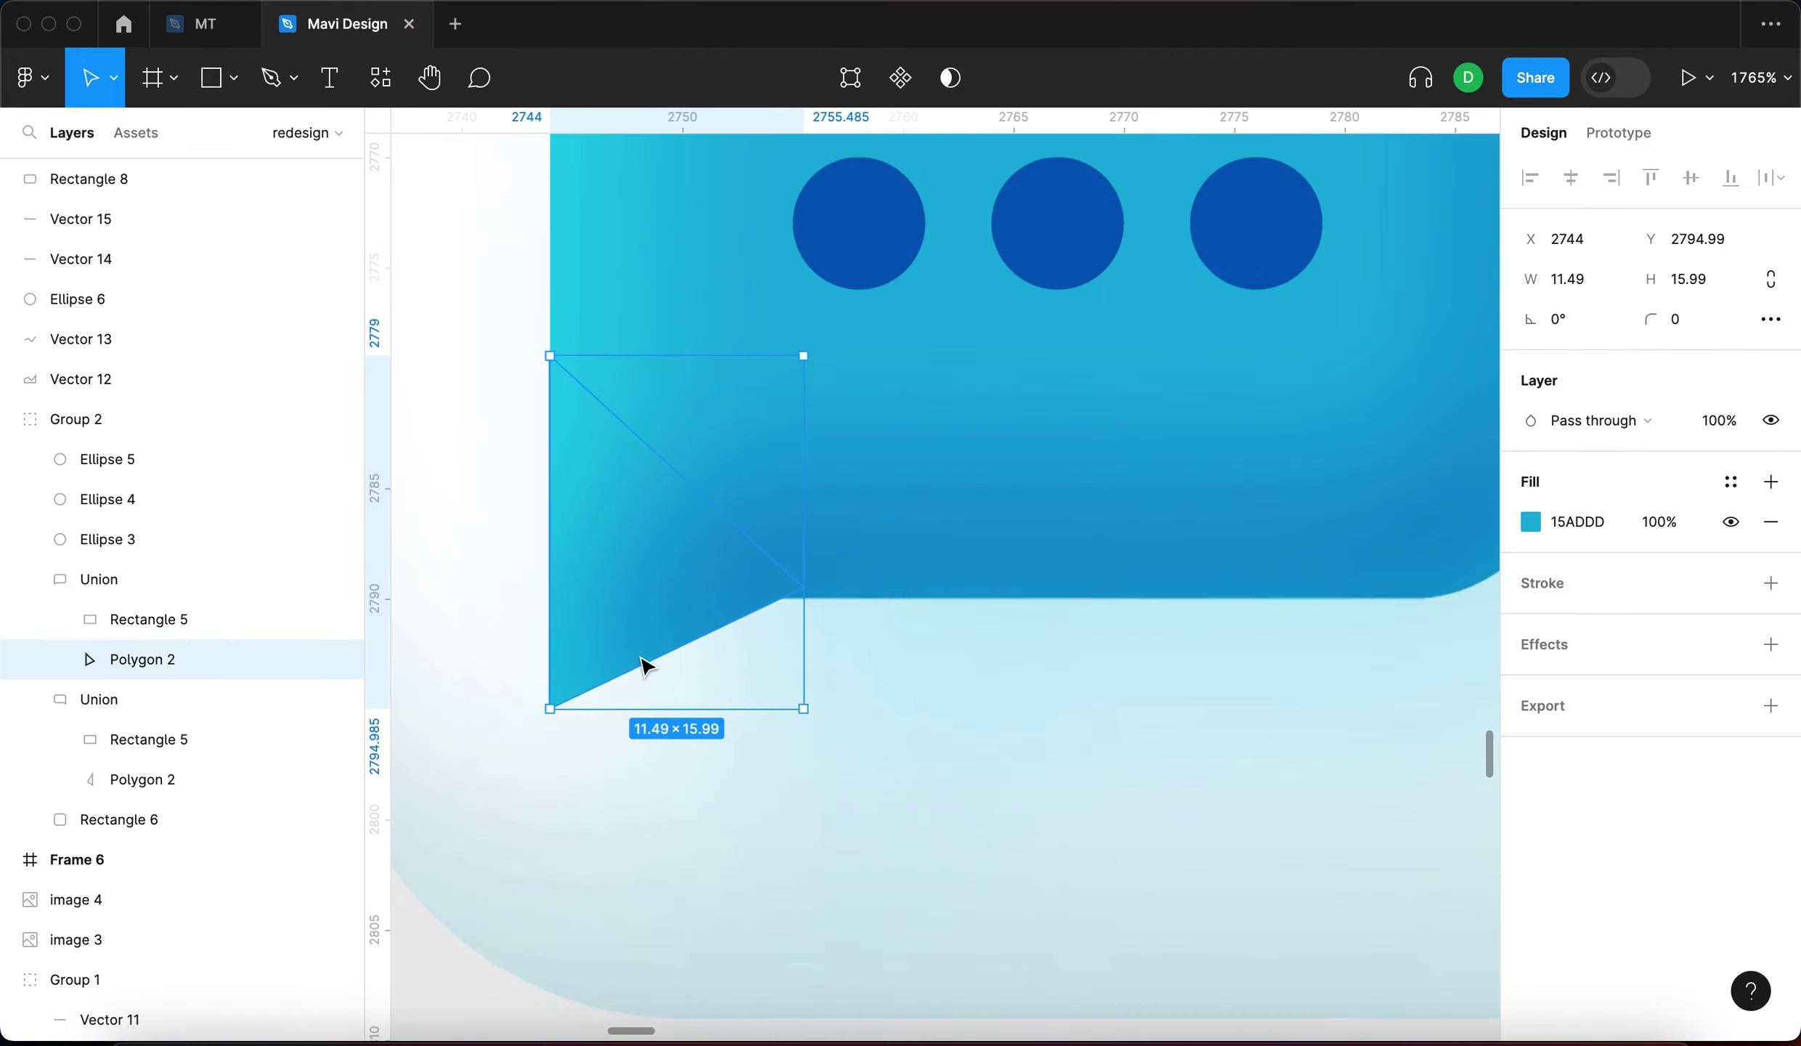
pyautogui.scroll(-5, 649, 668)
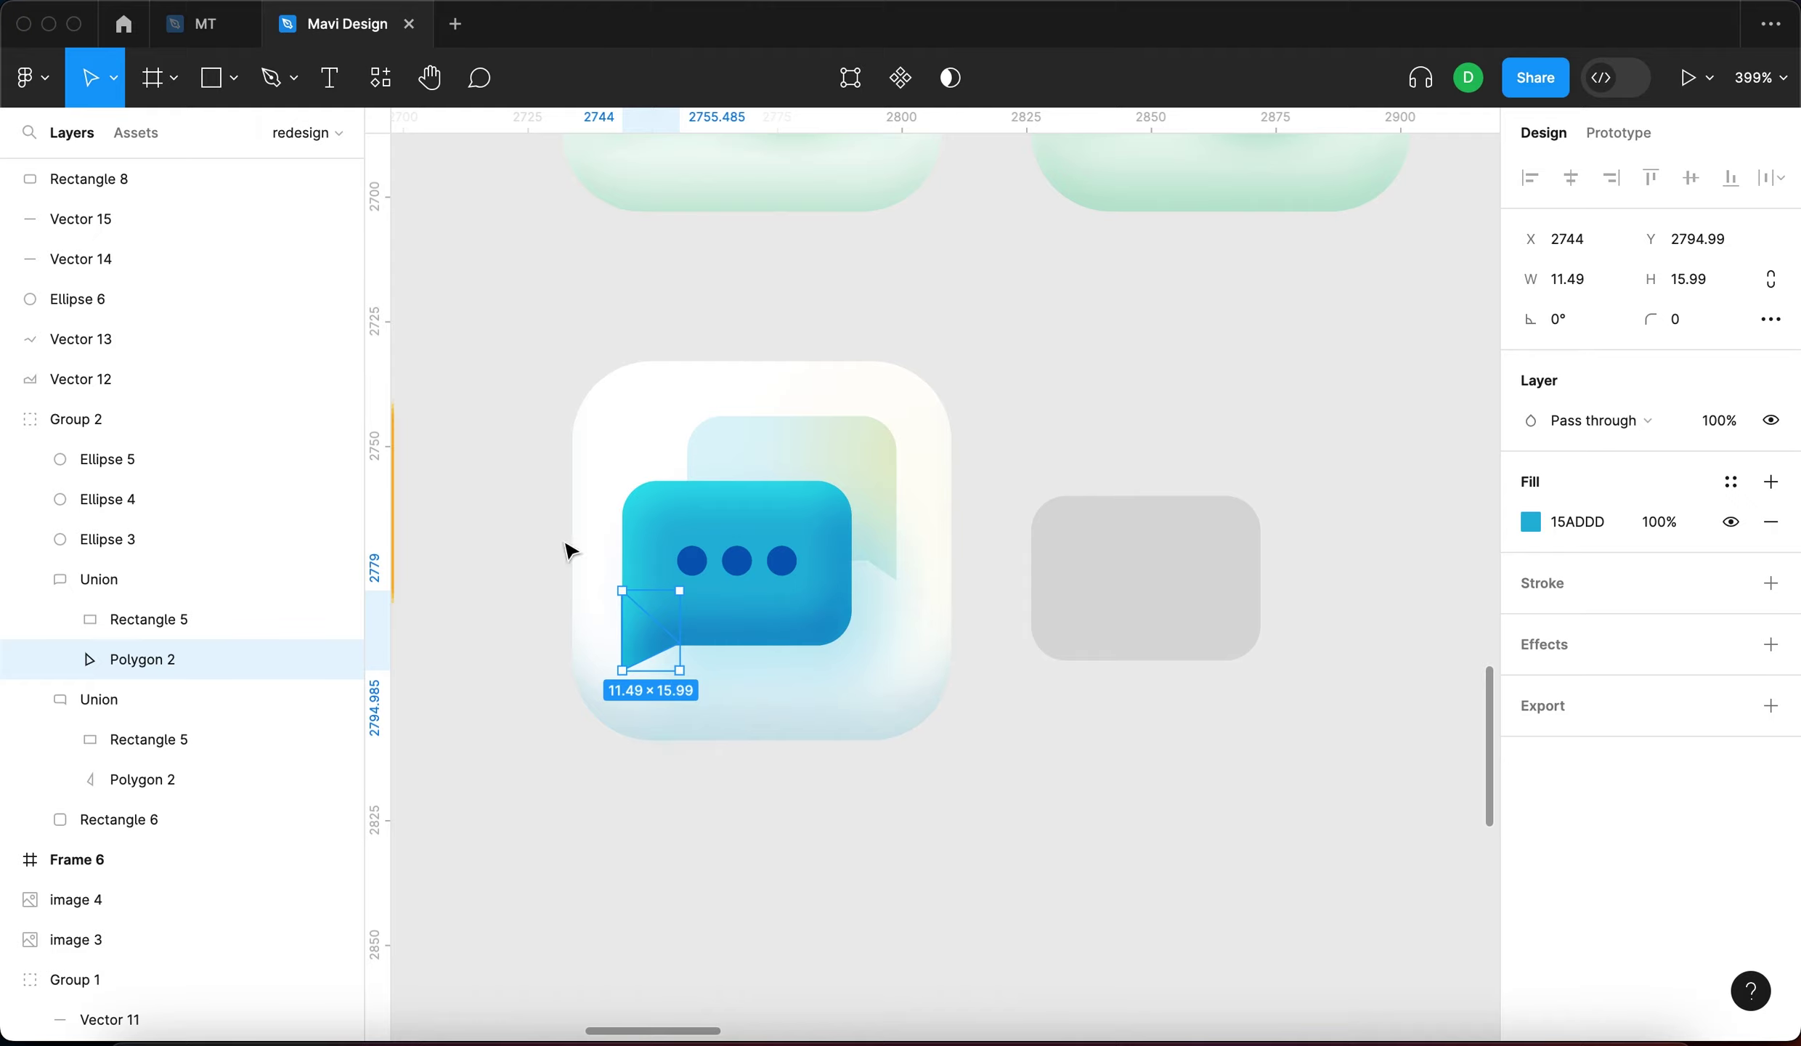
pyautogui.click(233, 77)
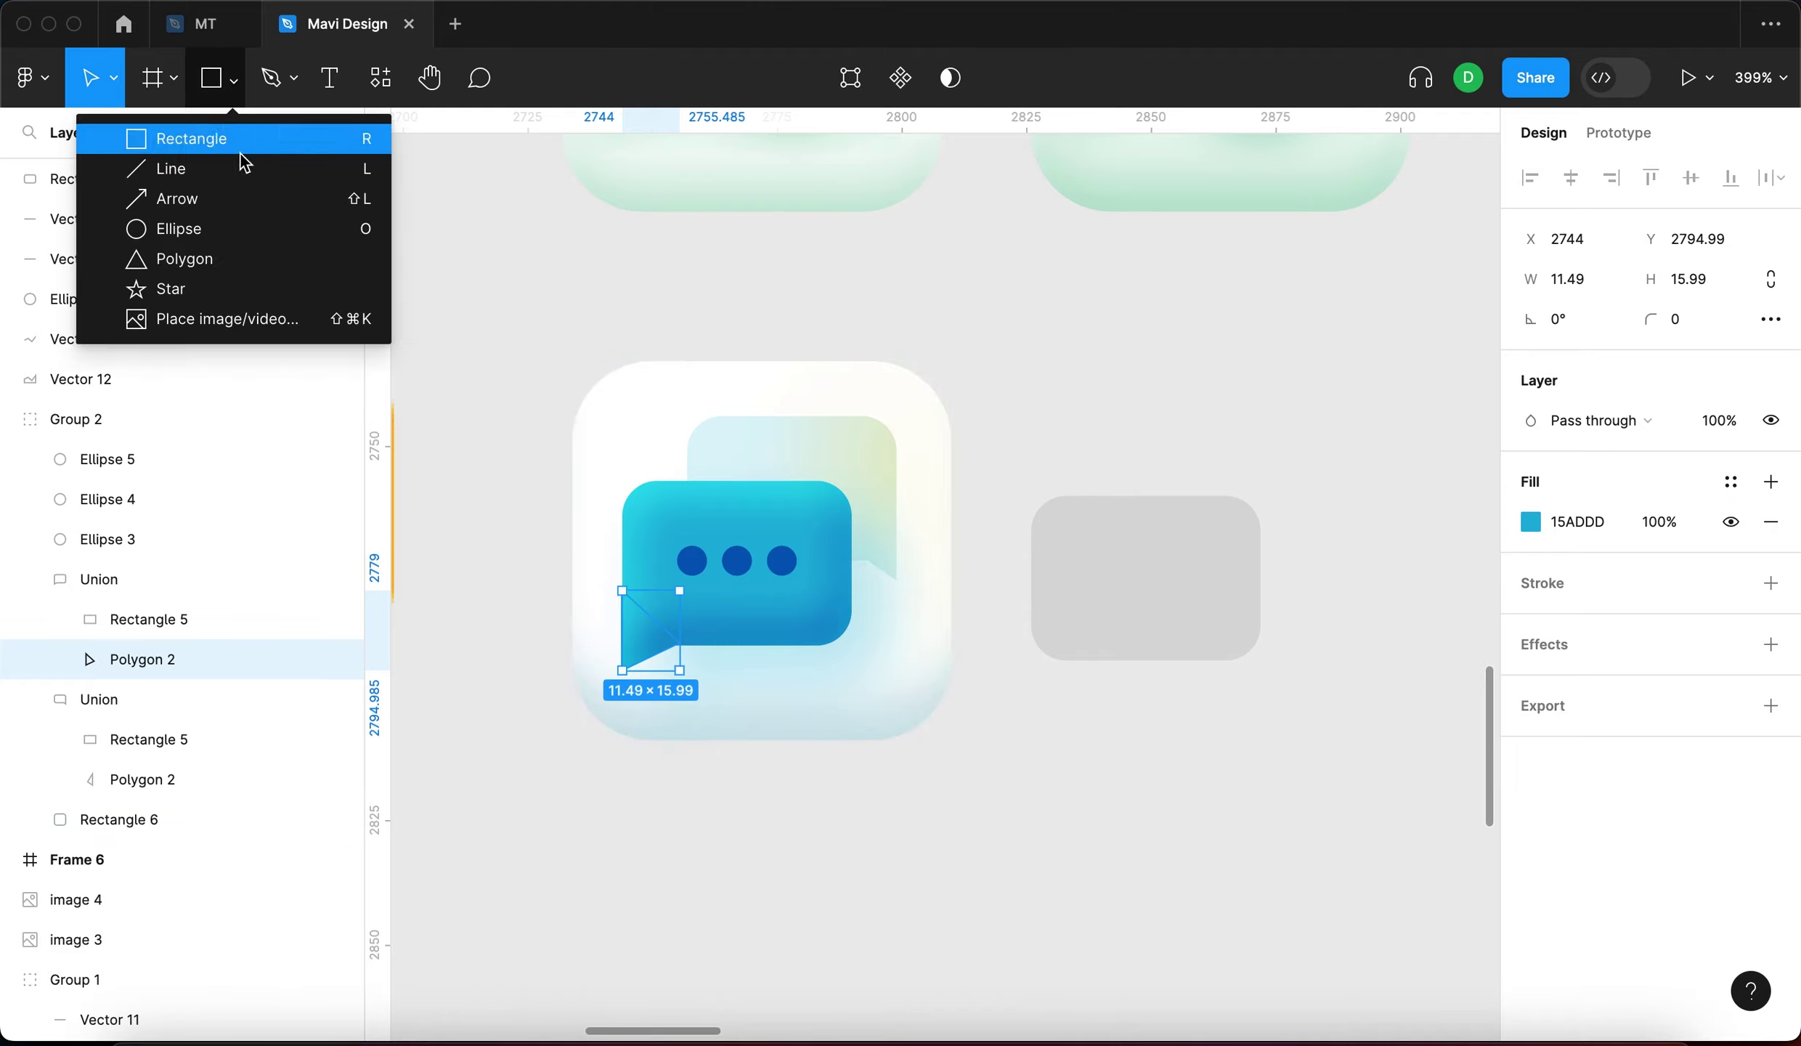
pyautogui.click(265, 253)
pyautogui.moveTo(1056, 416)
pyautogui.mouseDown()
pyautogui.moveTo(1120, 480)
pyautogui.moveTo(1112, 751)
pyautogui.mouseUp()
pyautogui.scroll(3, 1037, 820)
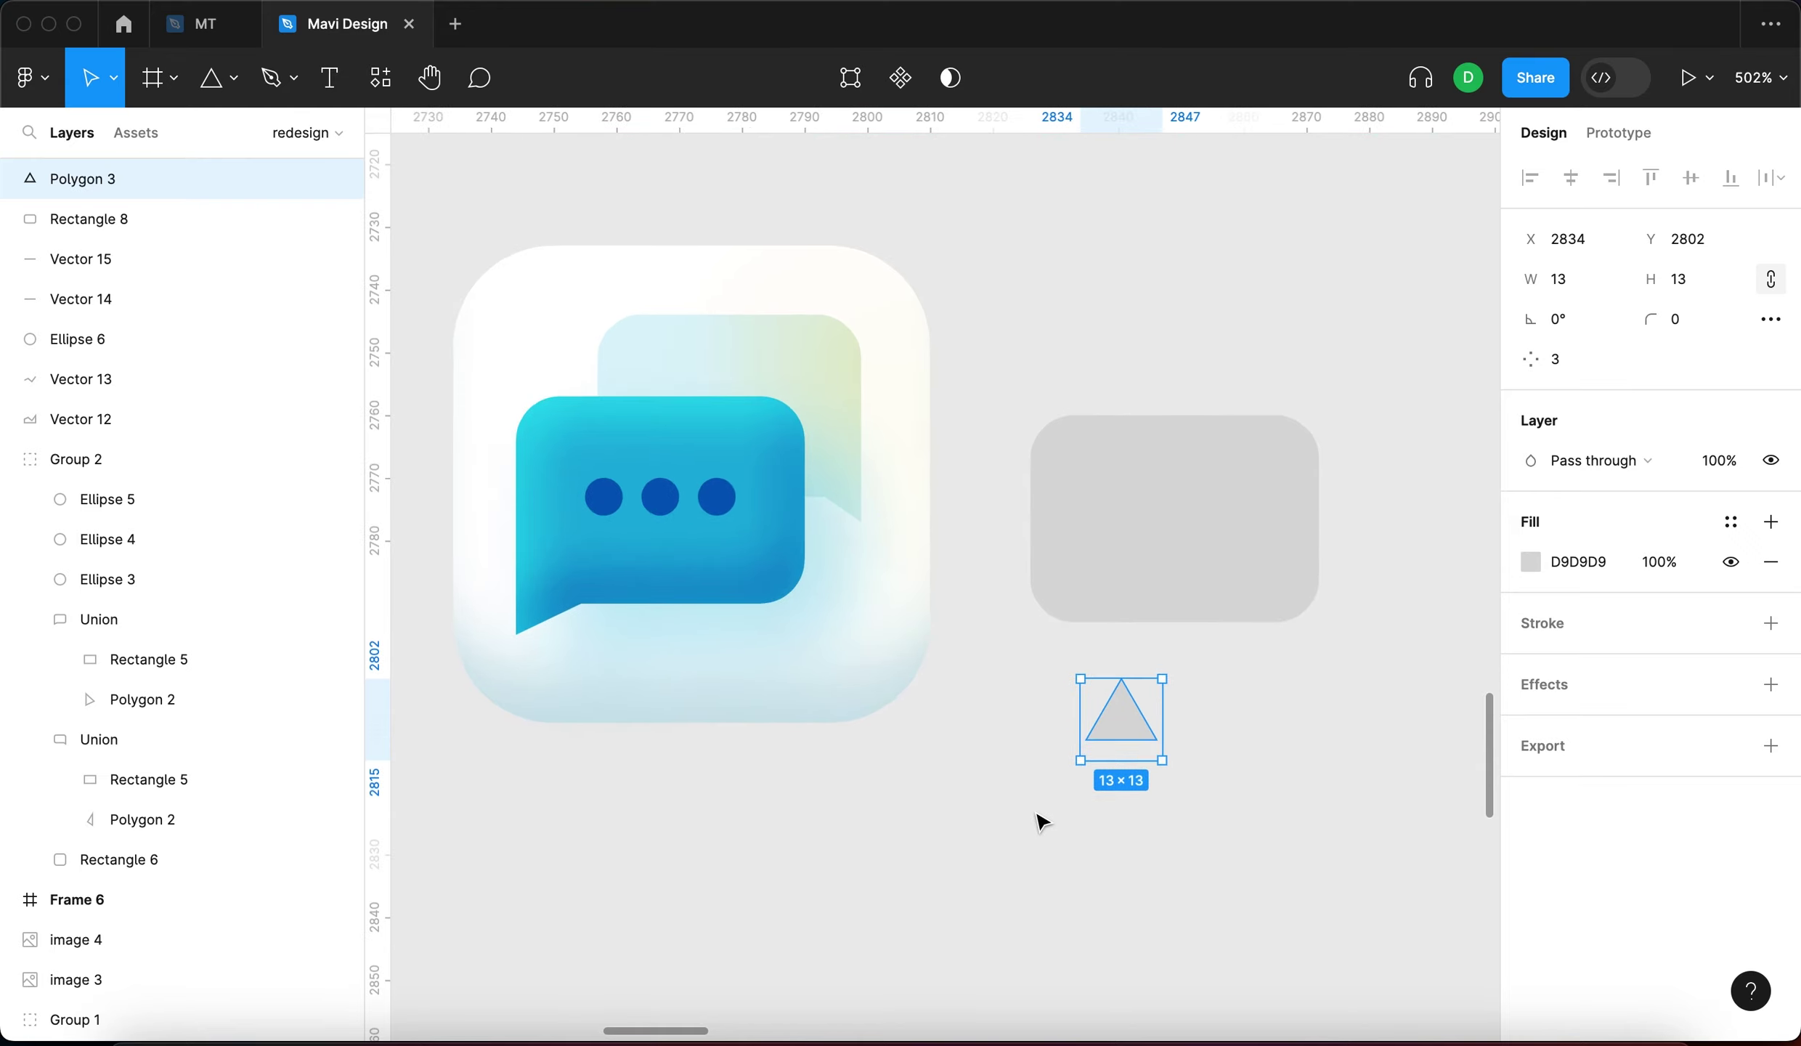
# Flatten the triangle and resize it to 16 × 8
pyautogui.press('super+e')
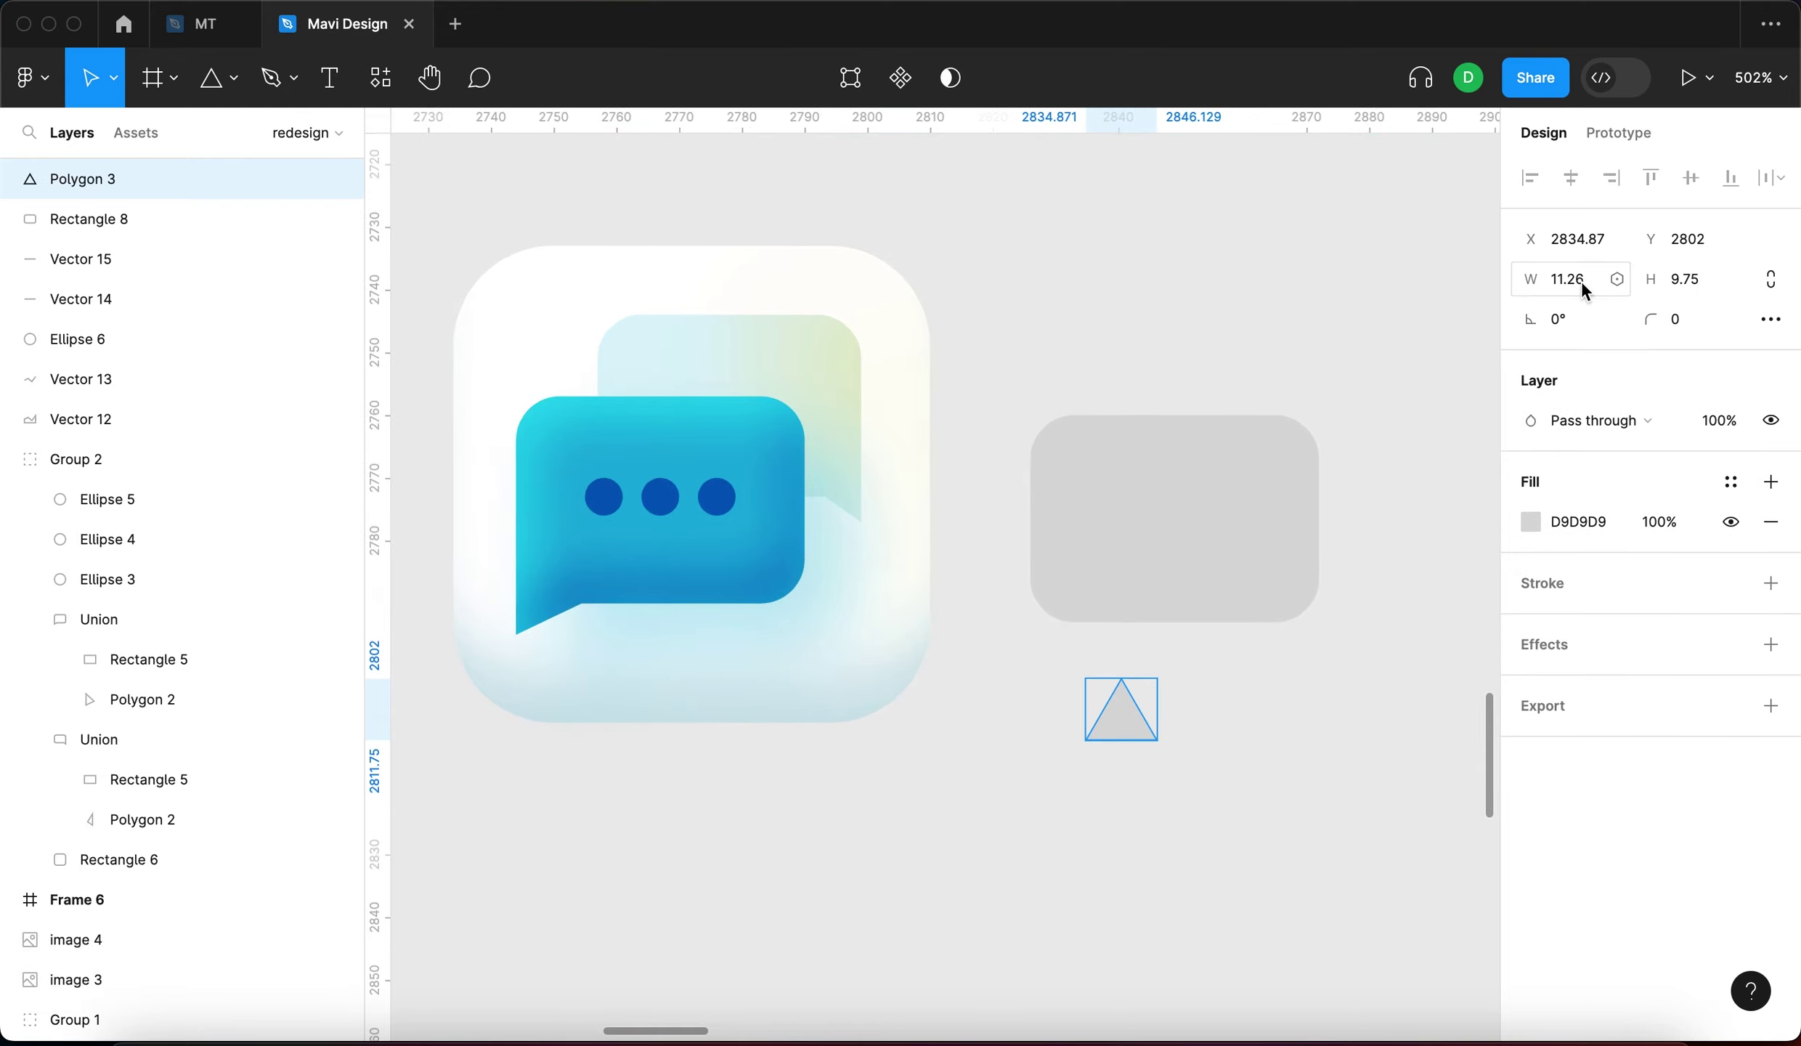
pyautogui.press('Up')
pyautogui.press('Up')
pyautogui.press('Up')
pyautogui.press('Up')
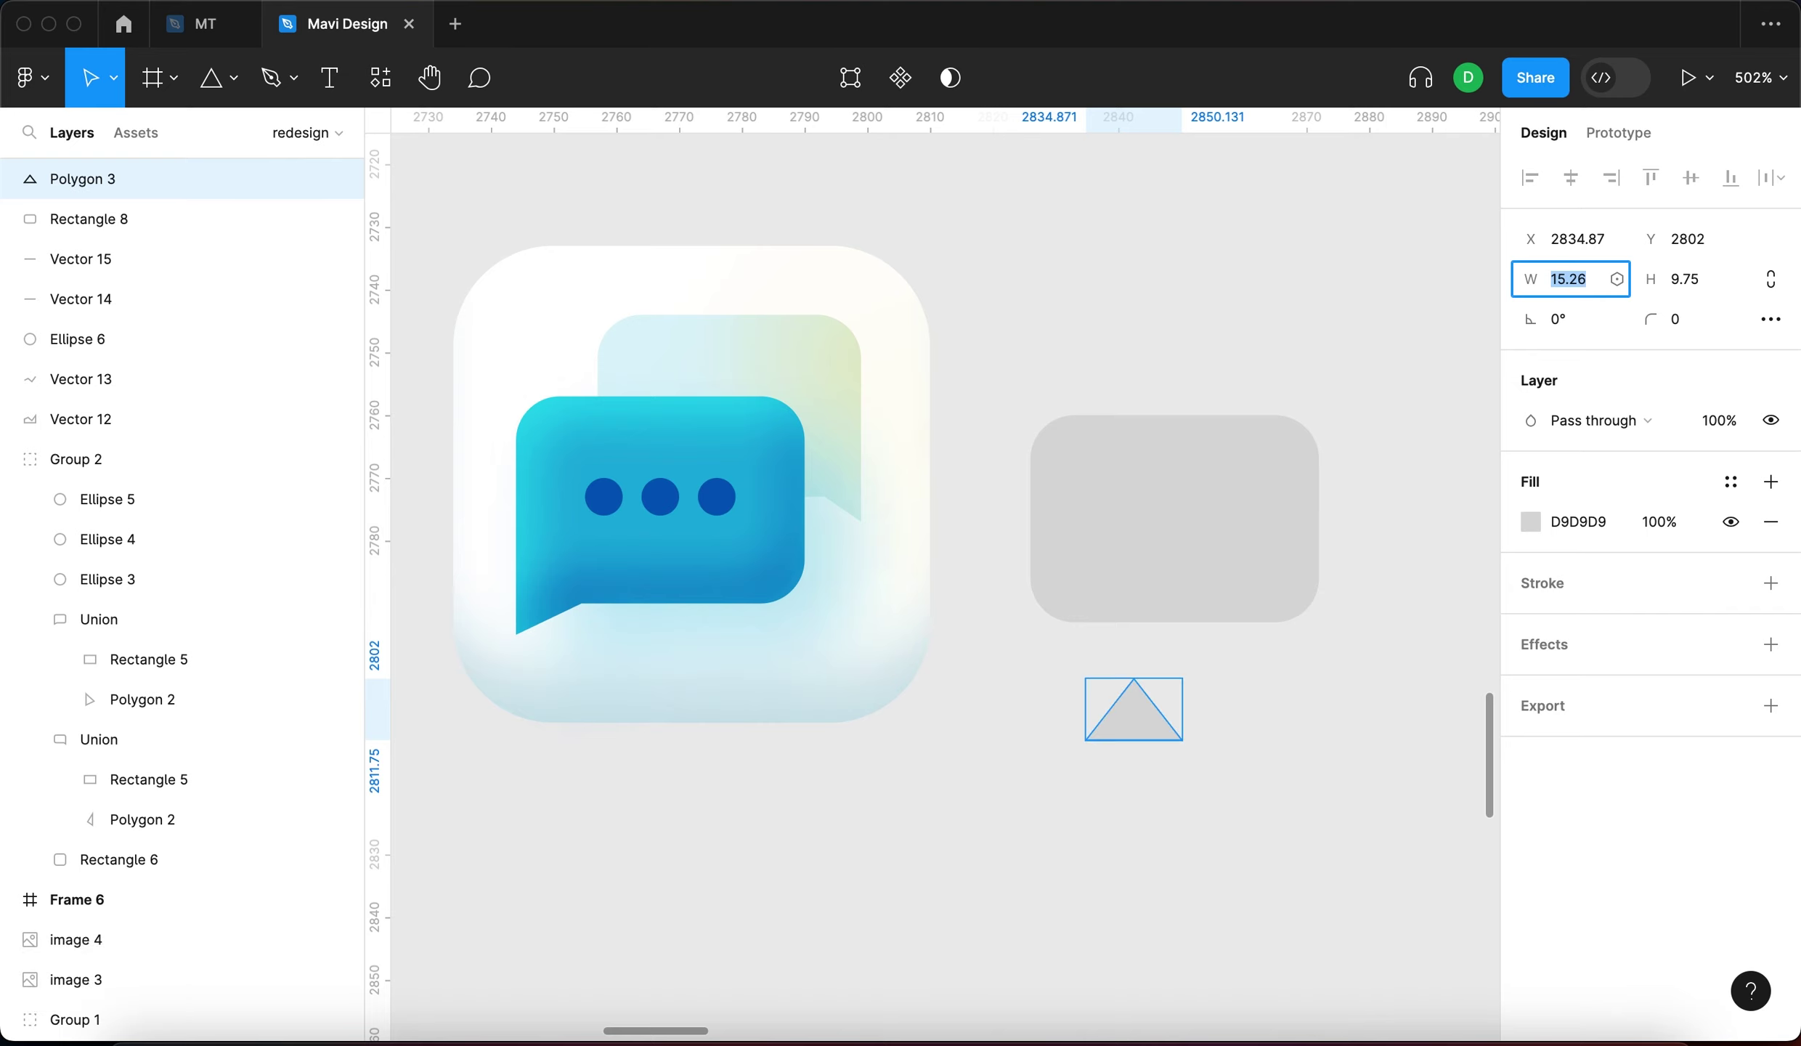
pyautogui.write('16')
pyautogui.press('Tab')
pyautogui.write('8')
pyautogui.press('Return')
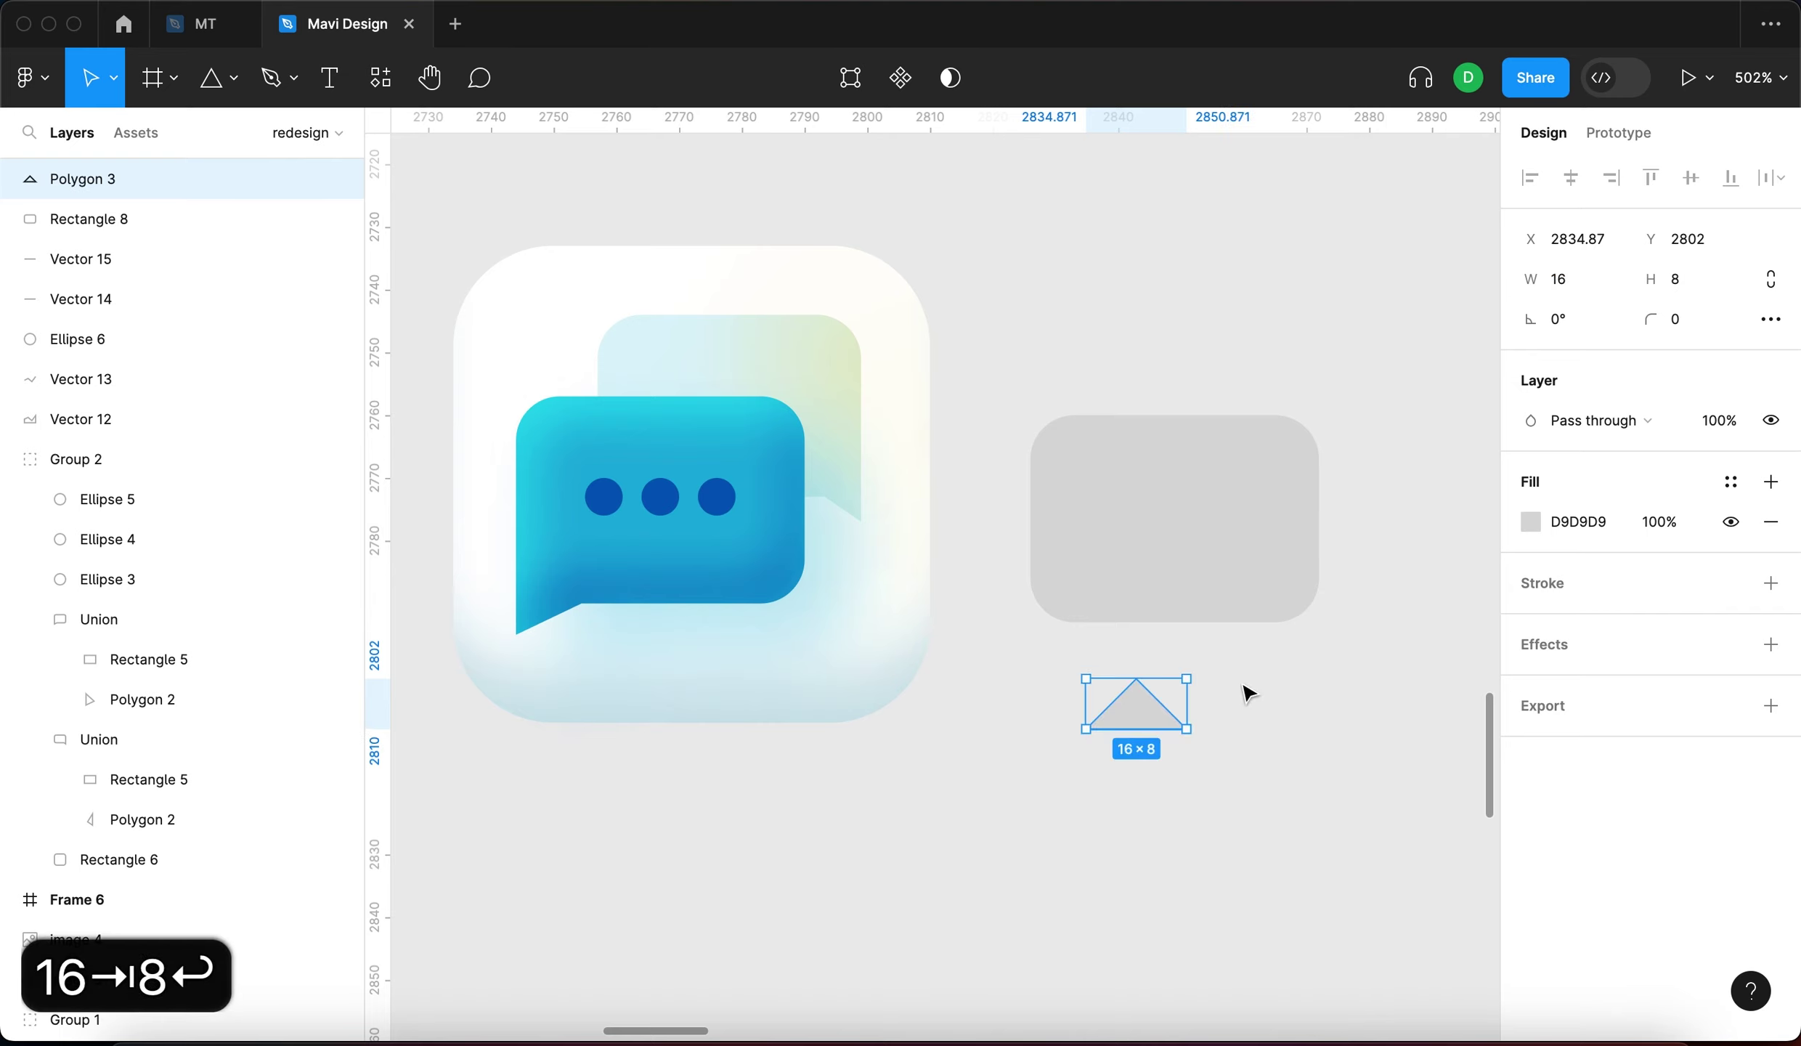
# Rotate the triangle to -135°, flip it vertically and flatten it
pyautogui.moveTo(1197, 675); pyautogui.dragTo(1107, 781)
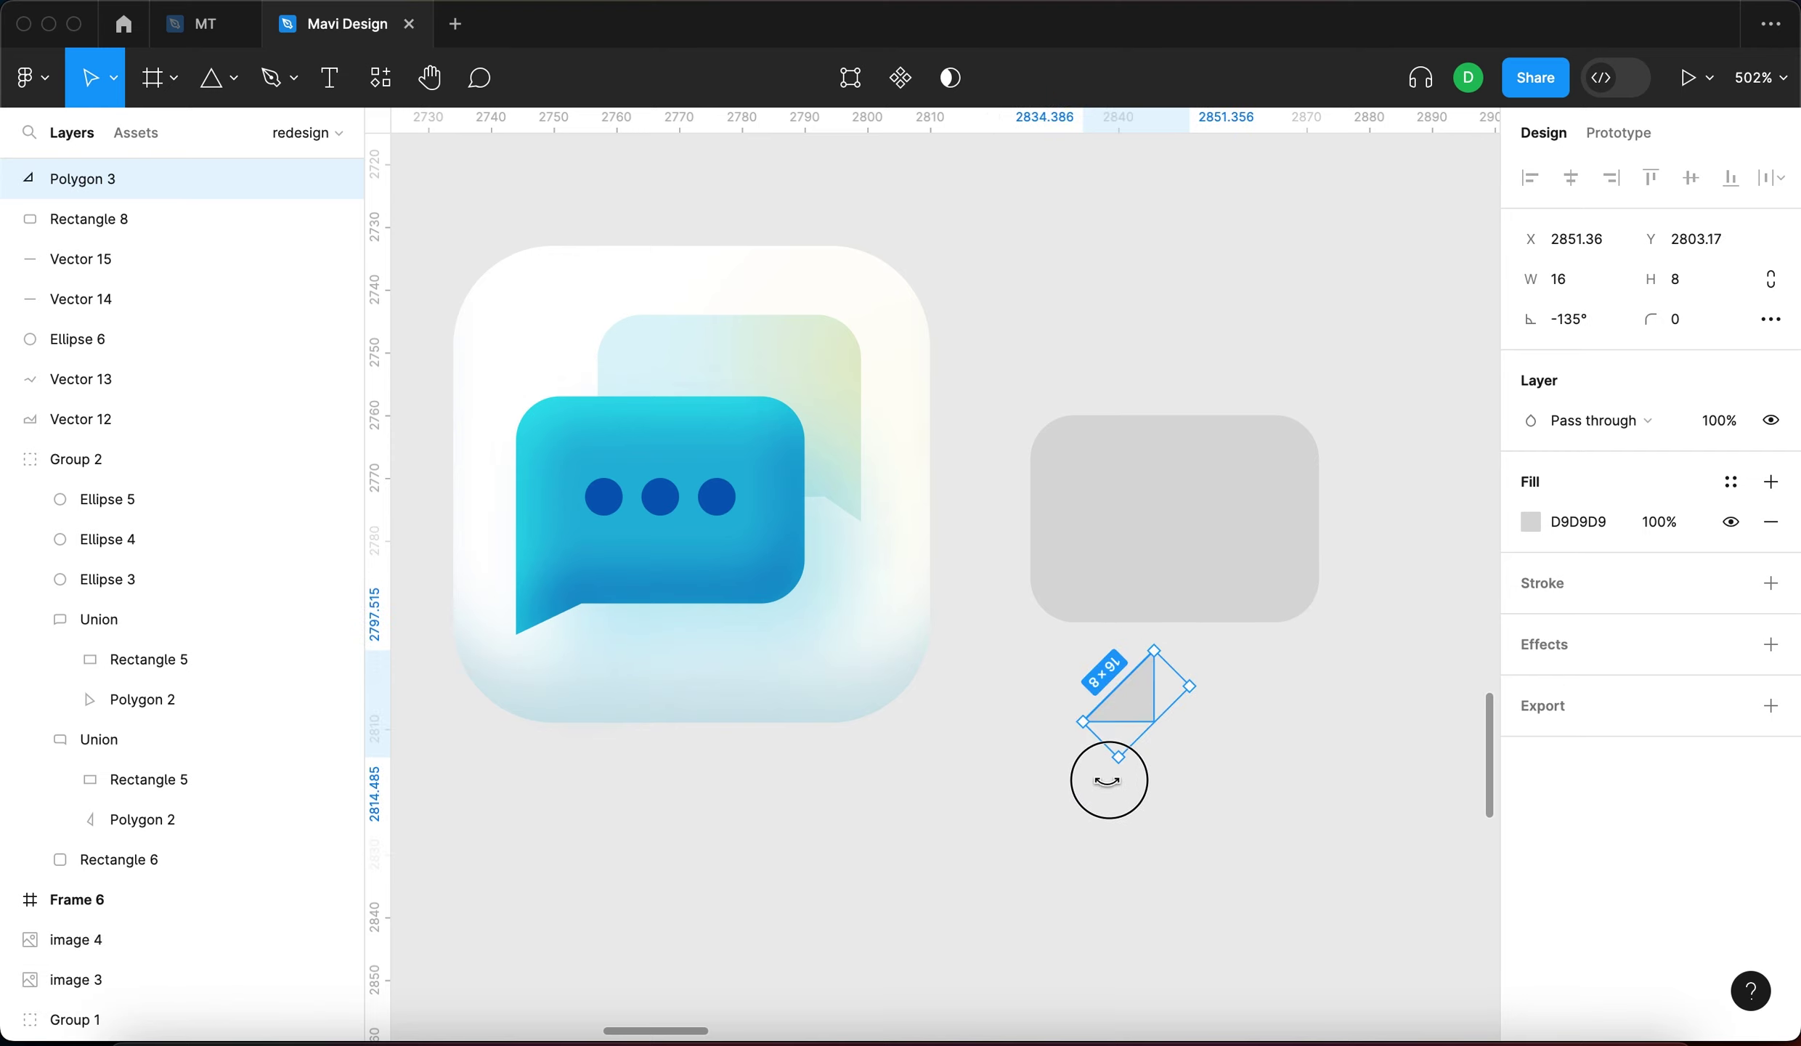
pyautogui.hotkey('shift', 'v')
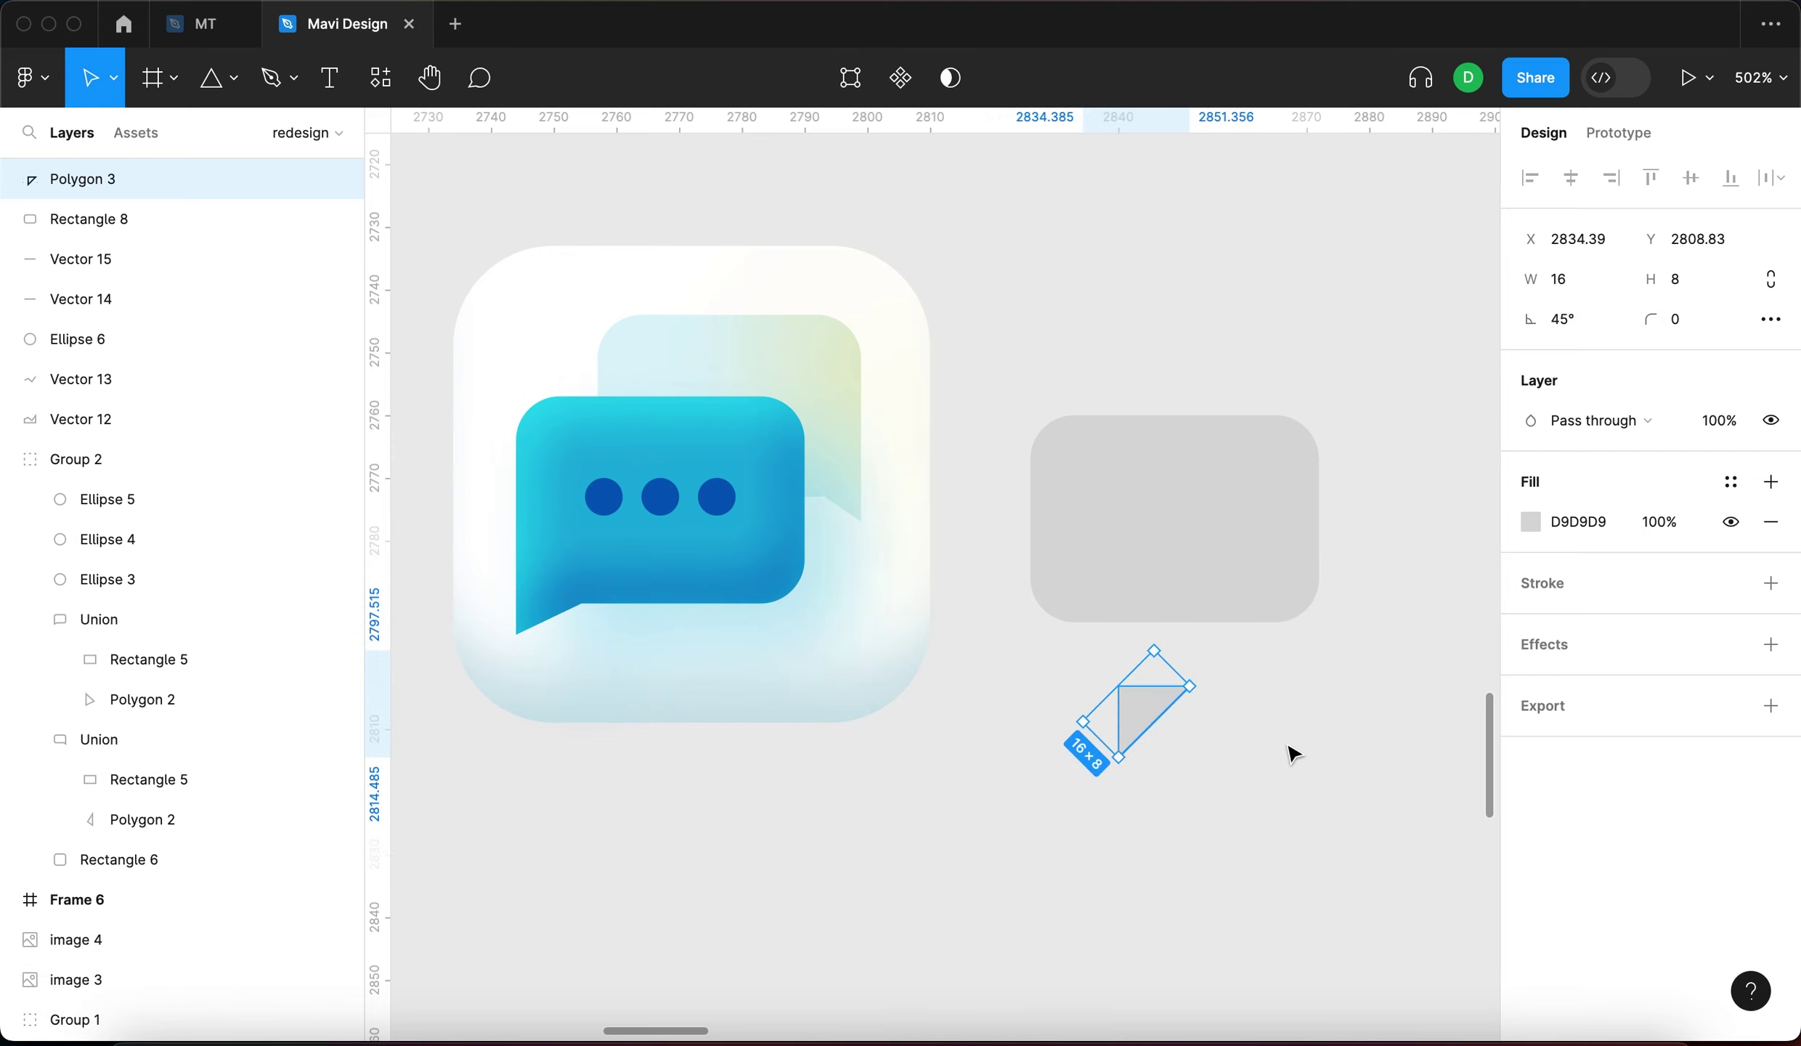
pyautogui.press('super+e')
# Stretch the flattened triangle by nudging its upper-right vector point outward to the right
pyautogui.press('Return')
pyautogui.click(1189, 687)
pyautogui.press('Right')
pyautogui.press('Right')
pyautogui.press('Right')
pyautogui.press('Right')
pyautogui.press('Right')
pyautogui.press('Up')
pyautogui.press('Up')
pyautogui.press('Up')
pyautogui.press('Down')
pyautogui.press('Down')
pyautogui.press('Return')
# Move the triangle onto the rounded rectangle's lower-left corner as the bubble's tail
pyautogui.moveTo(1126, 764); pyautogui.dragTo(1037, 591)
pyautogui.scroll(3, 1064, 697)
pyautogui.scroll(-3, 1037, 591)
# Refine the tail's shape by nudging its bottom tip down and its right point down and to the right
pyautogui.press('Return')
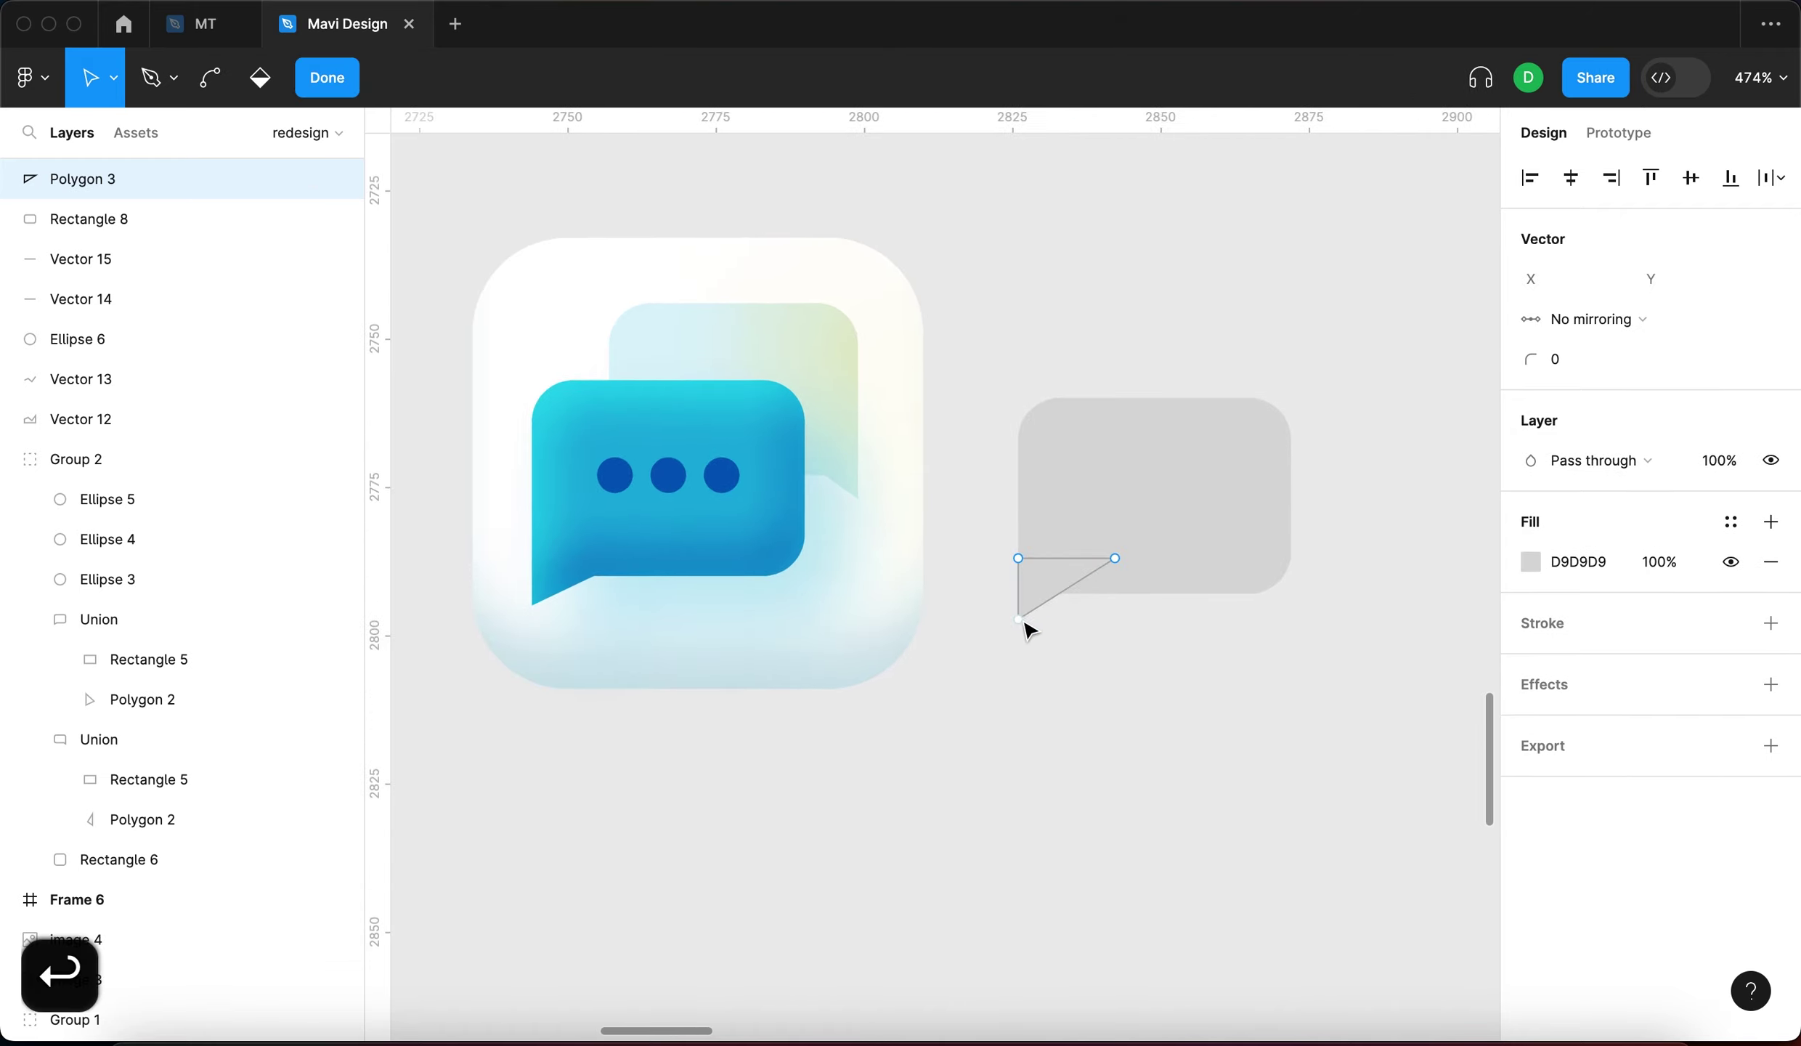
pyautogui.press('Down')
pyautogui.press('Down')
pyautogui.click(1115, 558)
pyautogui.press('Down')
pyautogui.press('Down')
pyautogui.press('Down')
pyautogui.press('Down')
pyautogui.press('Right')
pyautogui.press('Right')
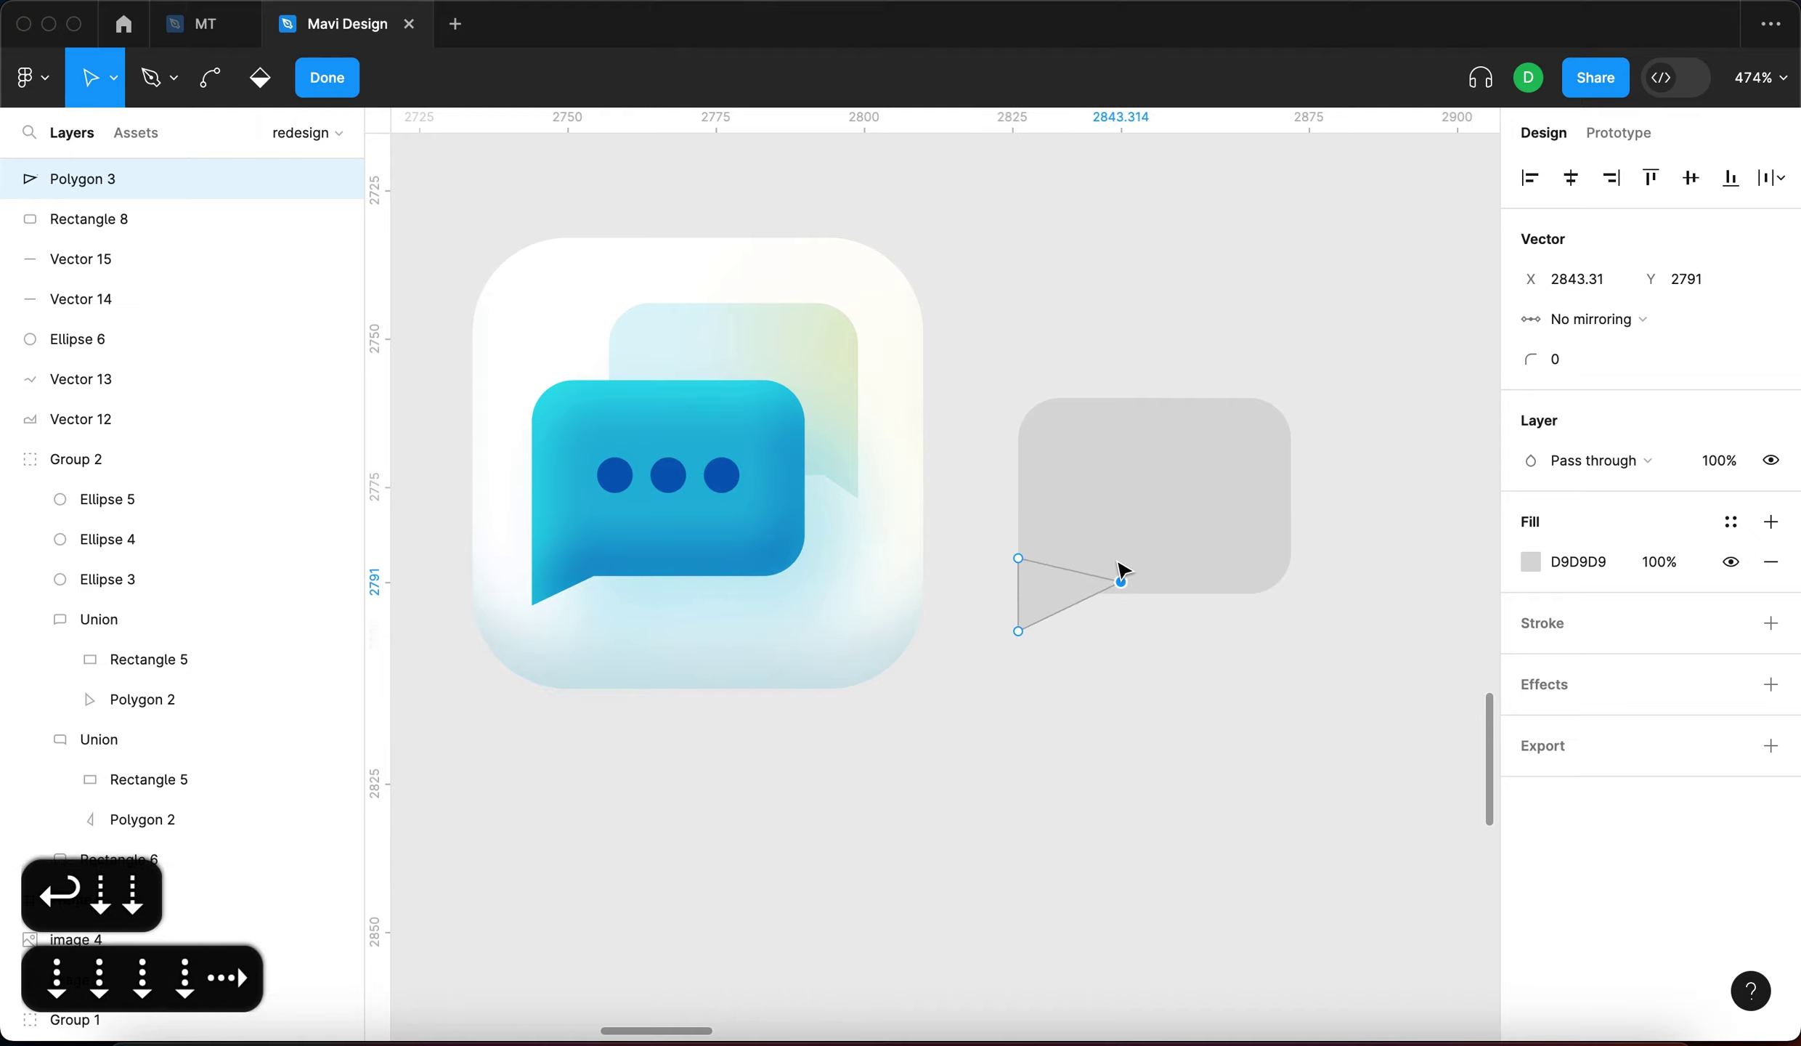
pyautogui.press('Up')
pyautogui.press('Return')
pyautogui.scroll(-1, 1119, 677)
pyautogui.doubleClick(1017, 636)
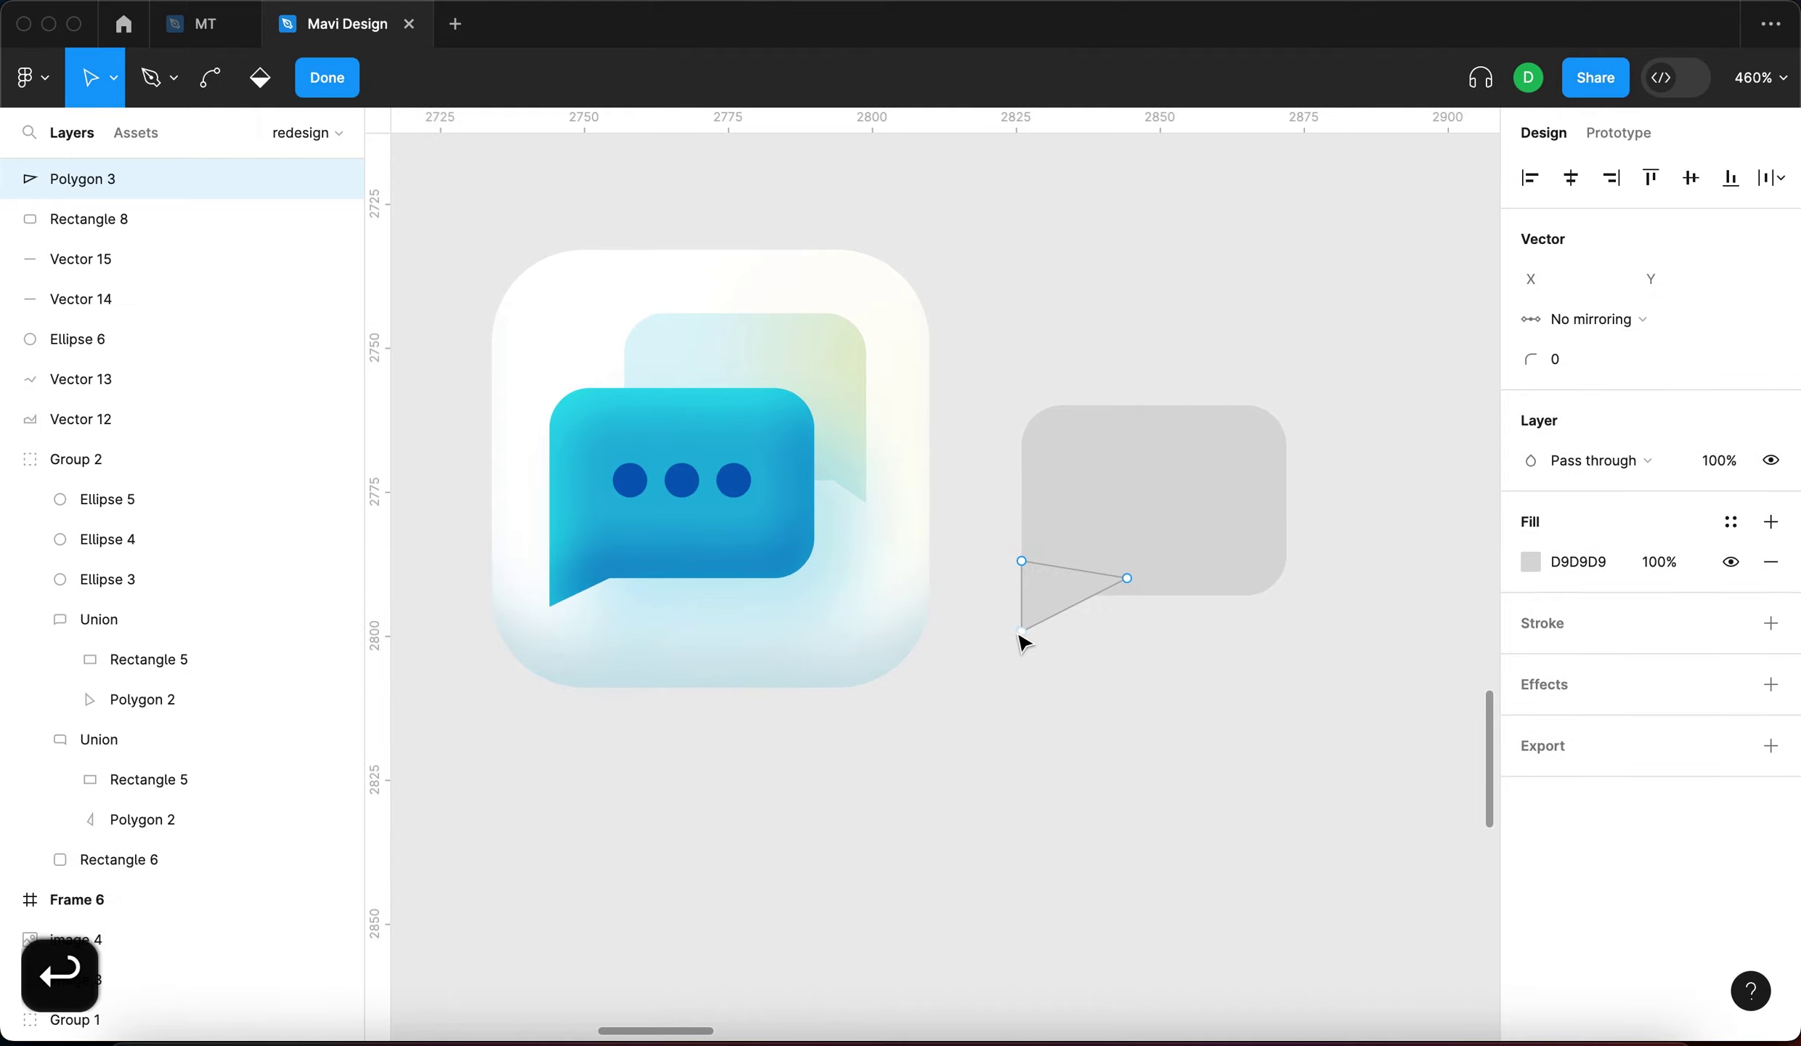
pyautogui.press('Up')
pyautogui.press('Return')
pyautogui.click(1040, 686)
# Unite the tail and rounded rectangle into one speech bubble and shift it slightly to the right
pyautogui.moveTo(987, 737); pyautogui.dragTo(1300, 338)
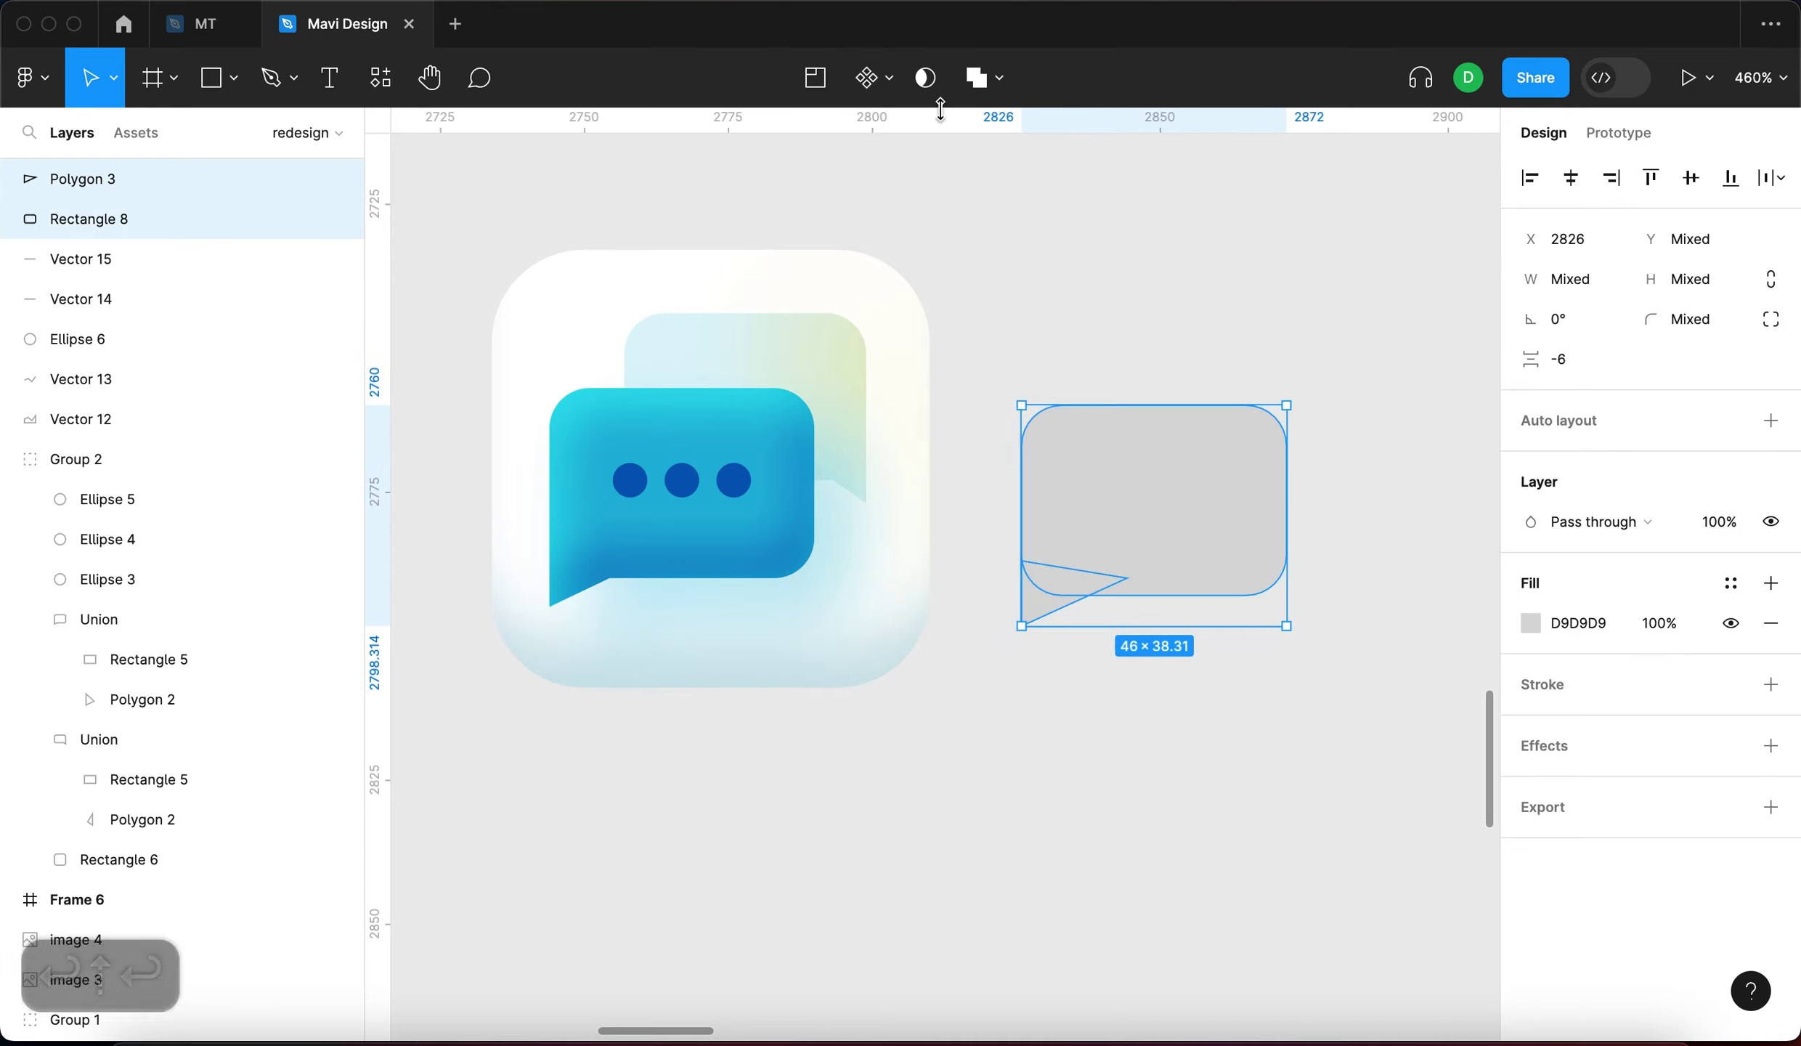
pyautogui.click(972, 78)
pyautogui.moveTo(1166, 458); pyautogui.dragTo(1230, 345)
pyautogui.click(1241, 318)
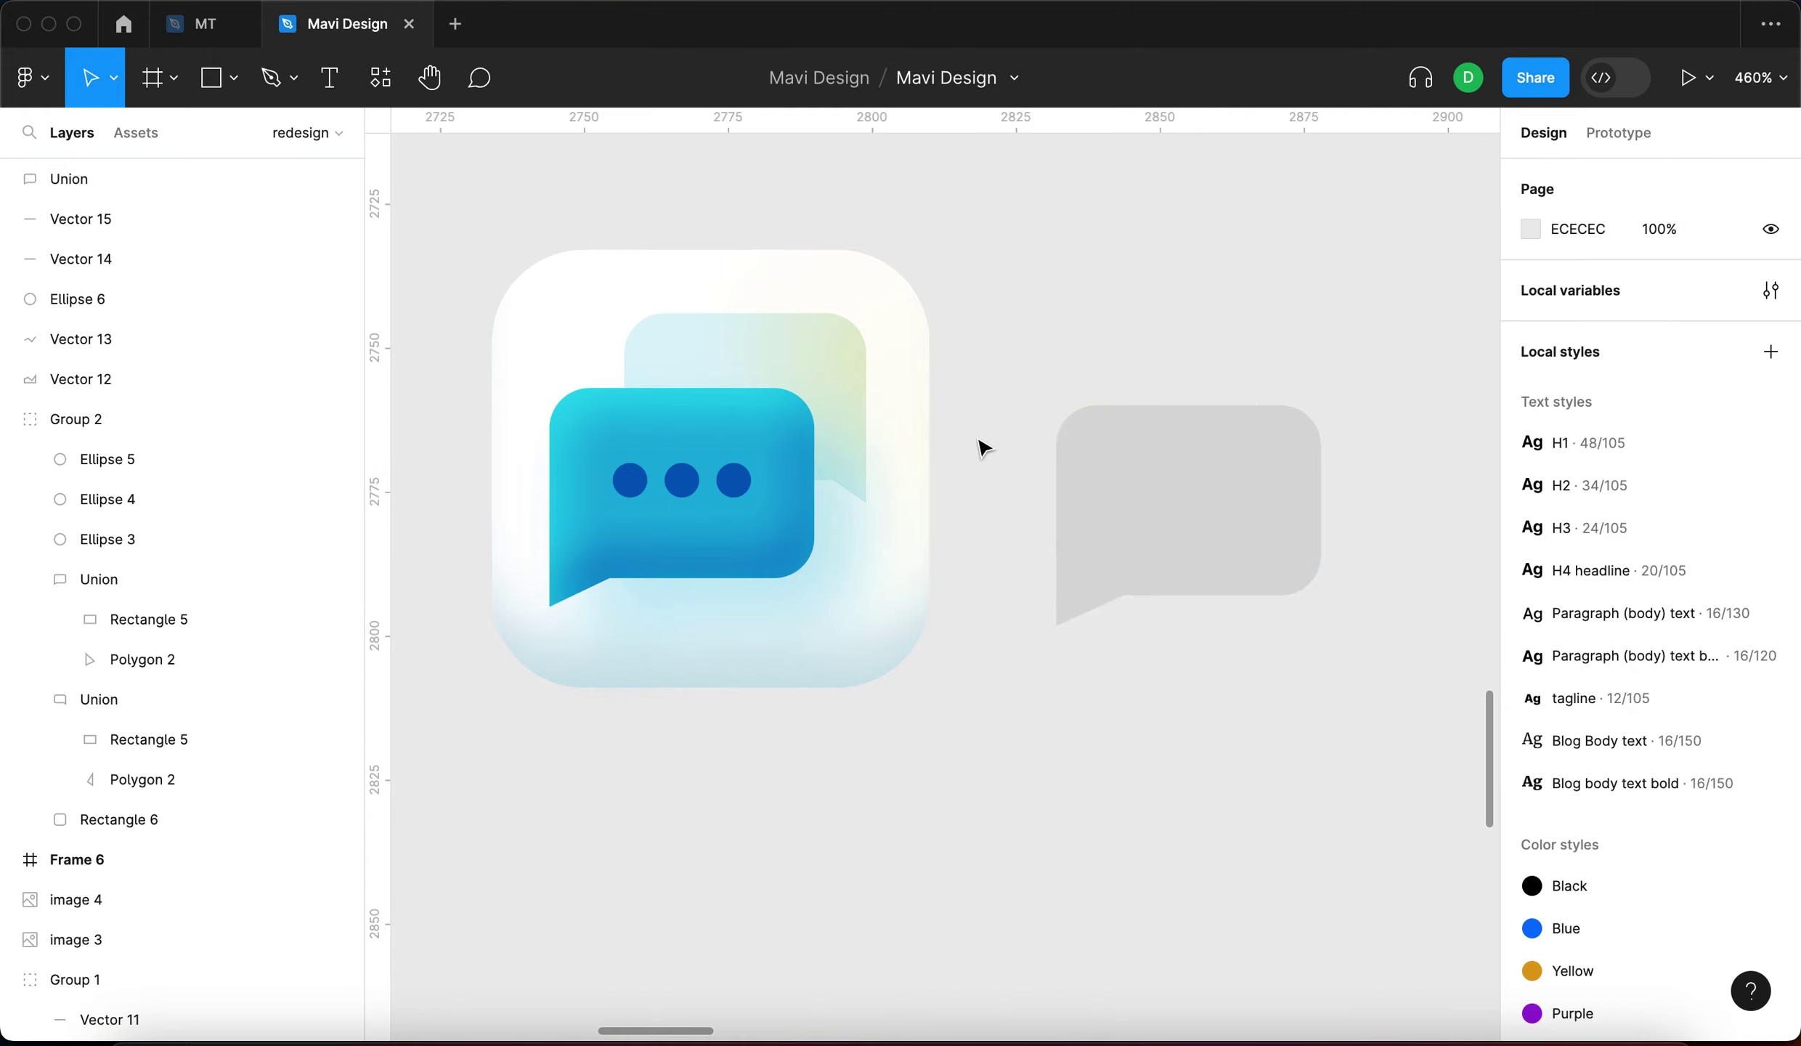
# Check the original front bubble's fill and effects and the dimensions of the chat icon's tile
pyautogui.doubleClick(792, 434)
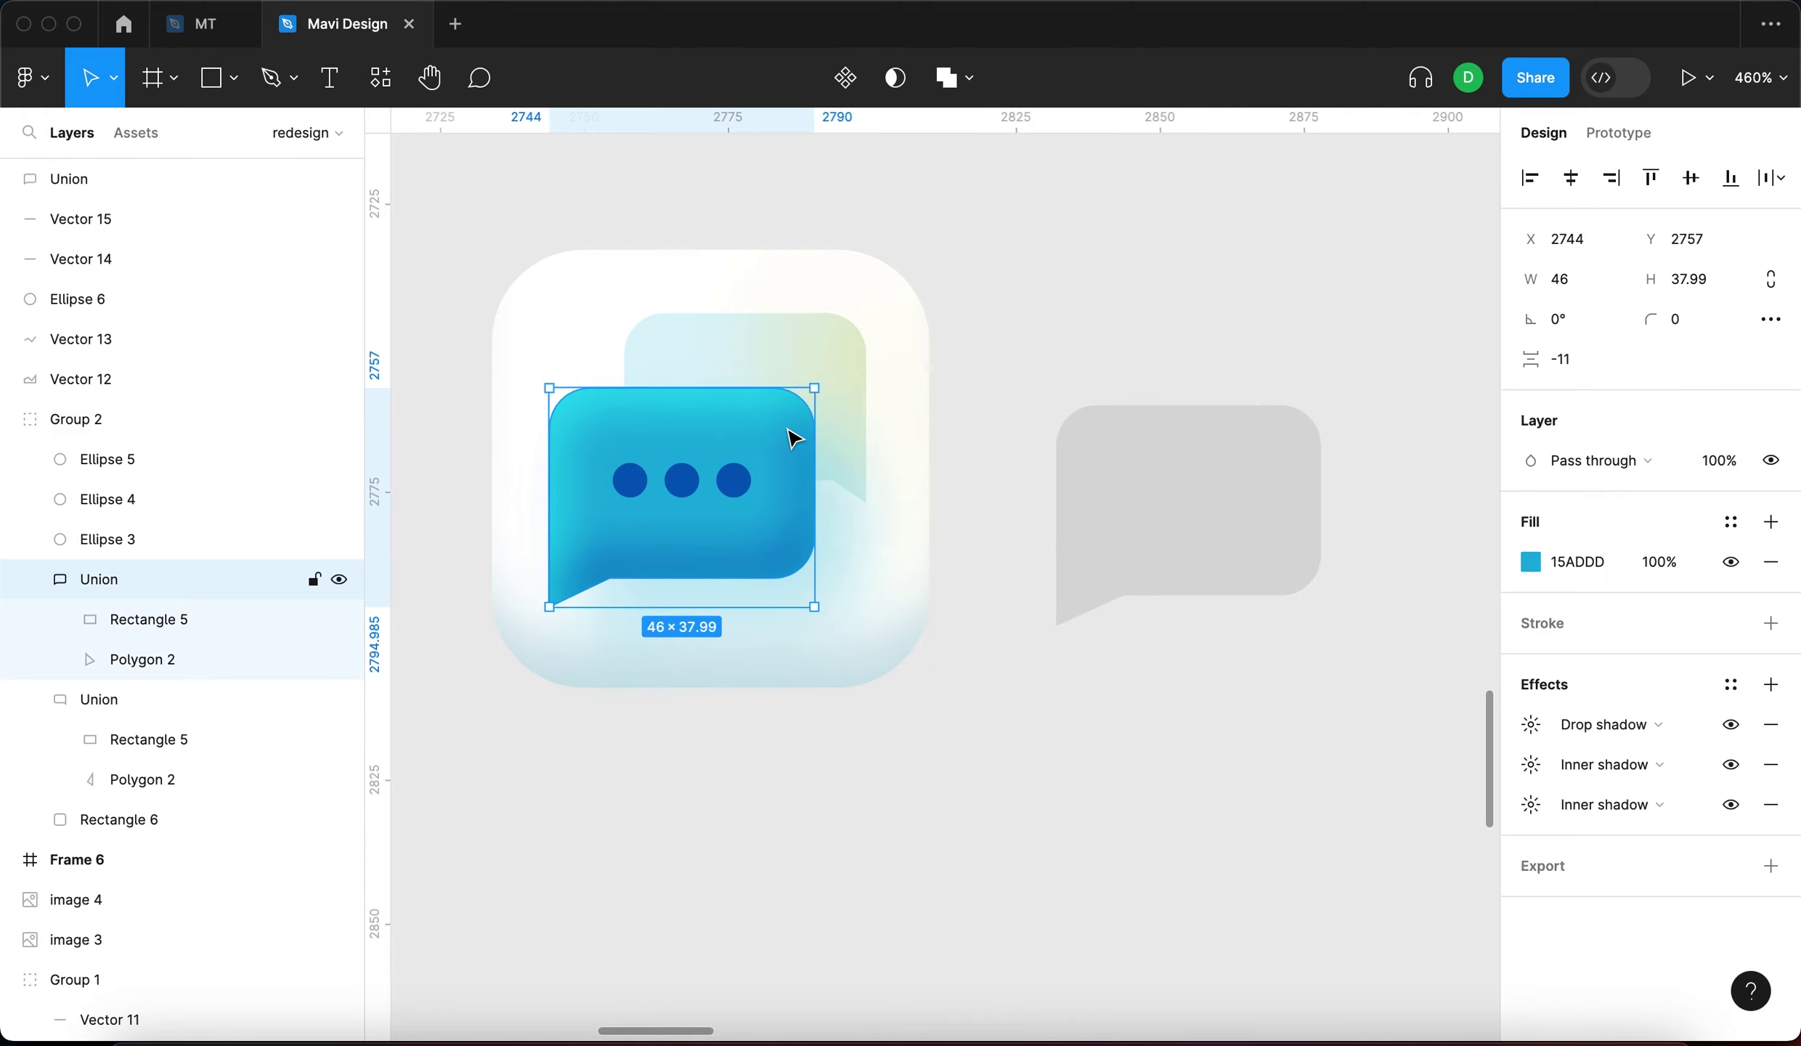
pyautogui.click(1102, 330)
pyautogui.scroll(-3, 1102, 330)
pyautogui.click(847, 316)
pyautogui.doubleClick(847, 316)
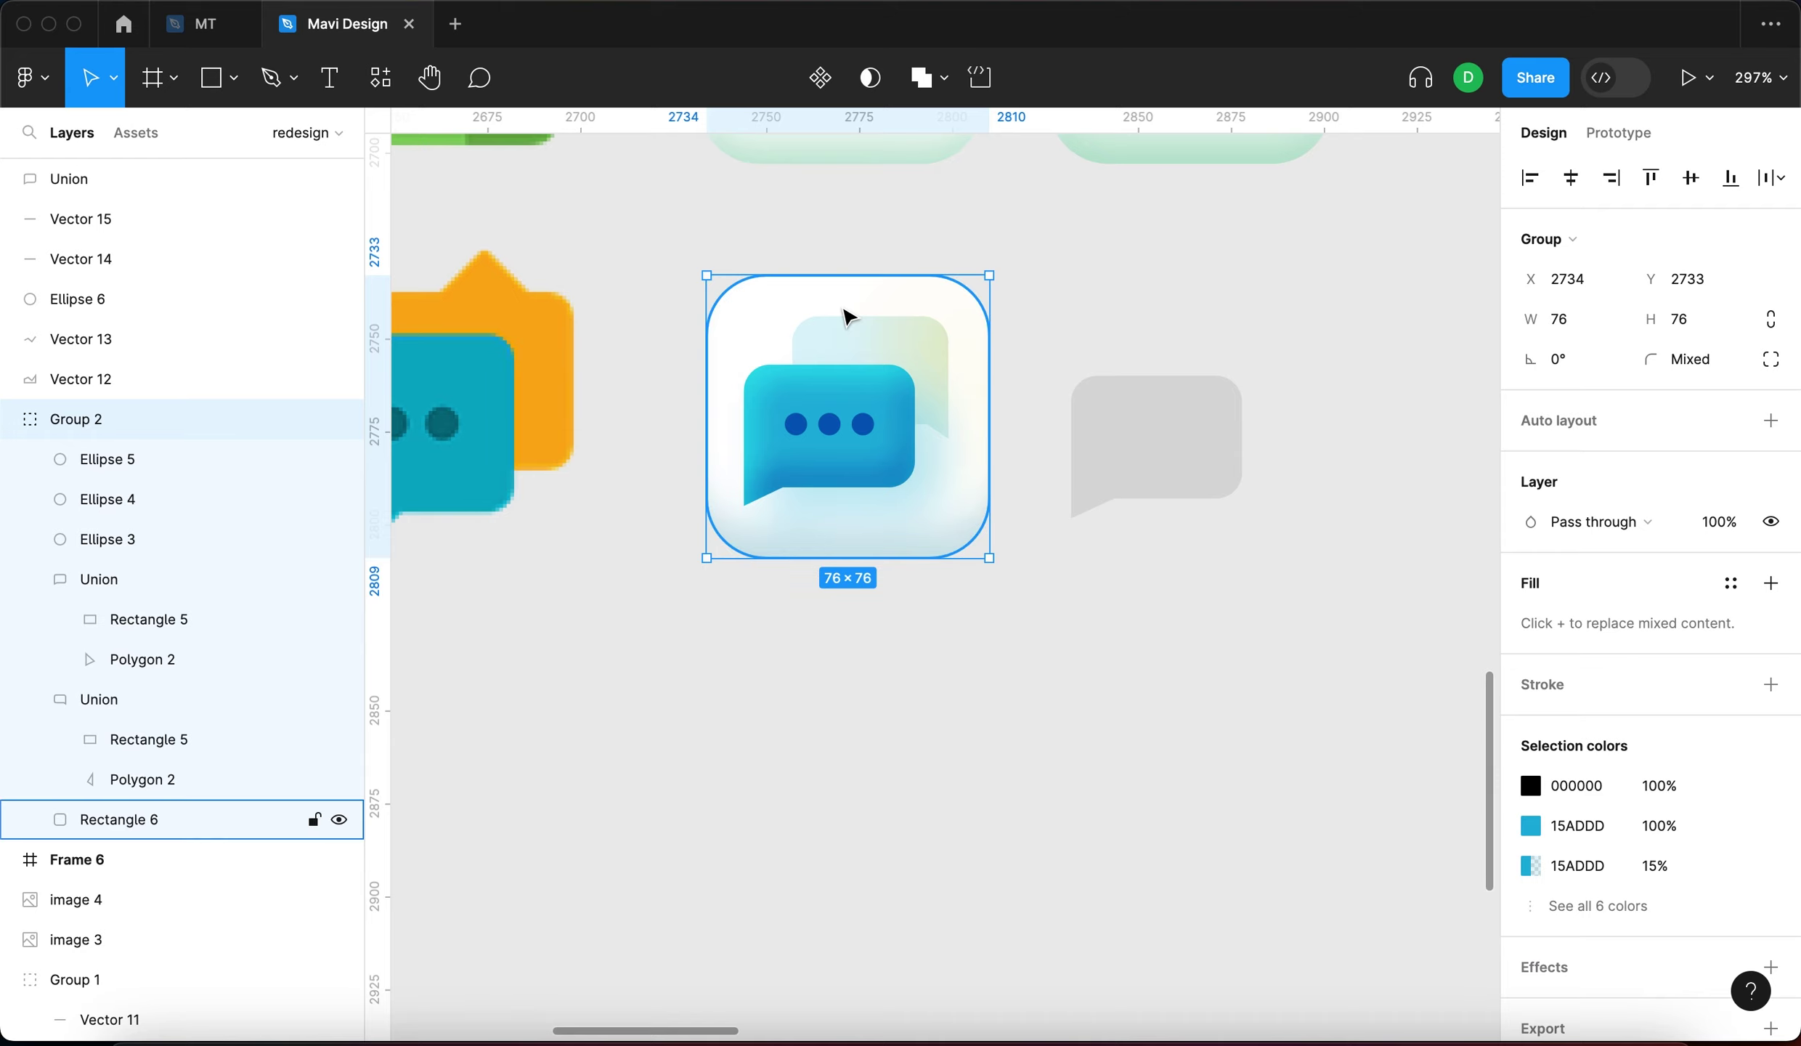
pyautogui.hscroll(5, 1178, 353)
pyautogui.click(1122, 356)
# Draw a 76 × 76 rectangle beside the grey speech bubble as the new icon's tile
pyautogui.press('r')
pyautogui.moveTo(1036, 288); pyautogui.dragTo(1230, 480)
pyautogui.click(1571, 279)
pyautogui.write('76')
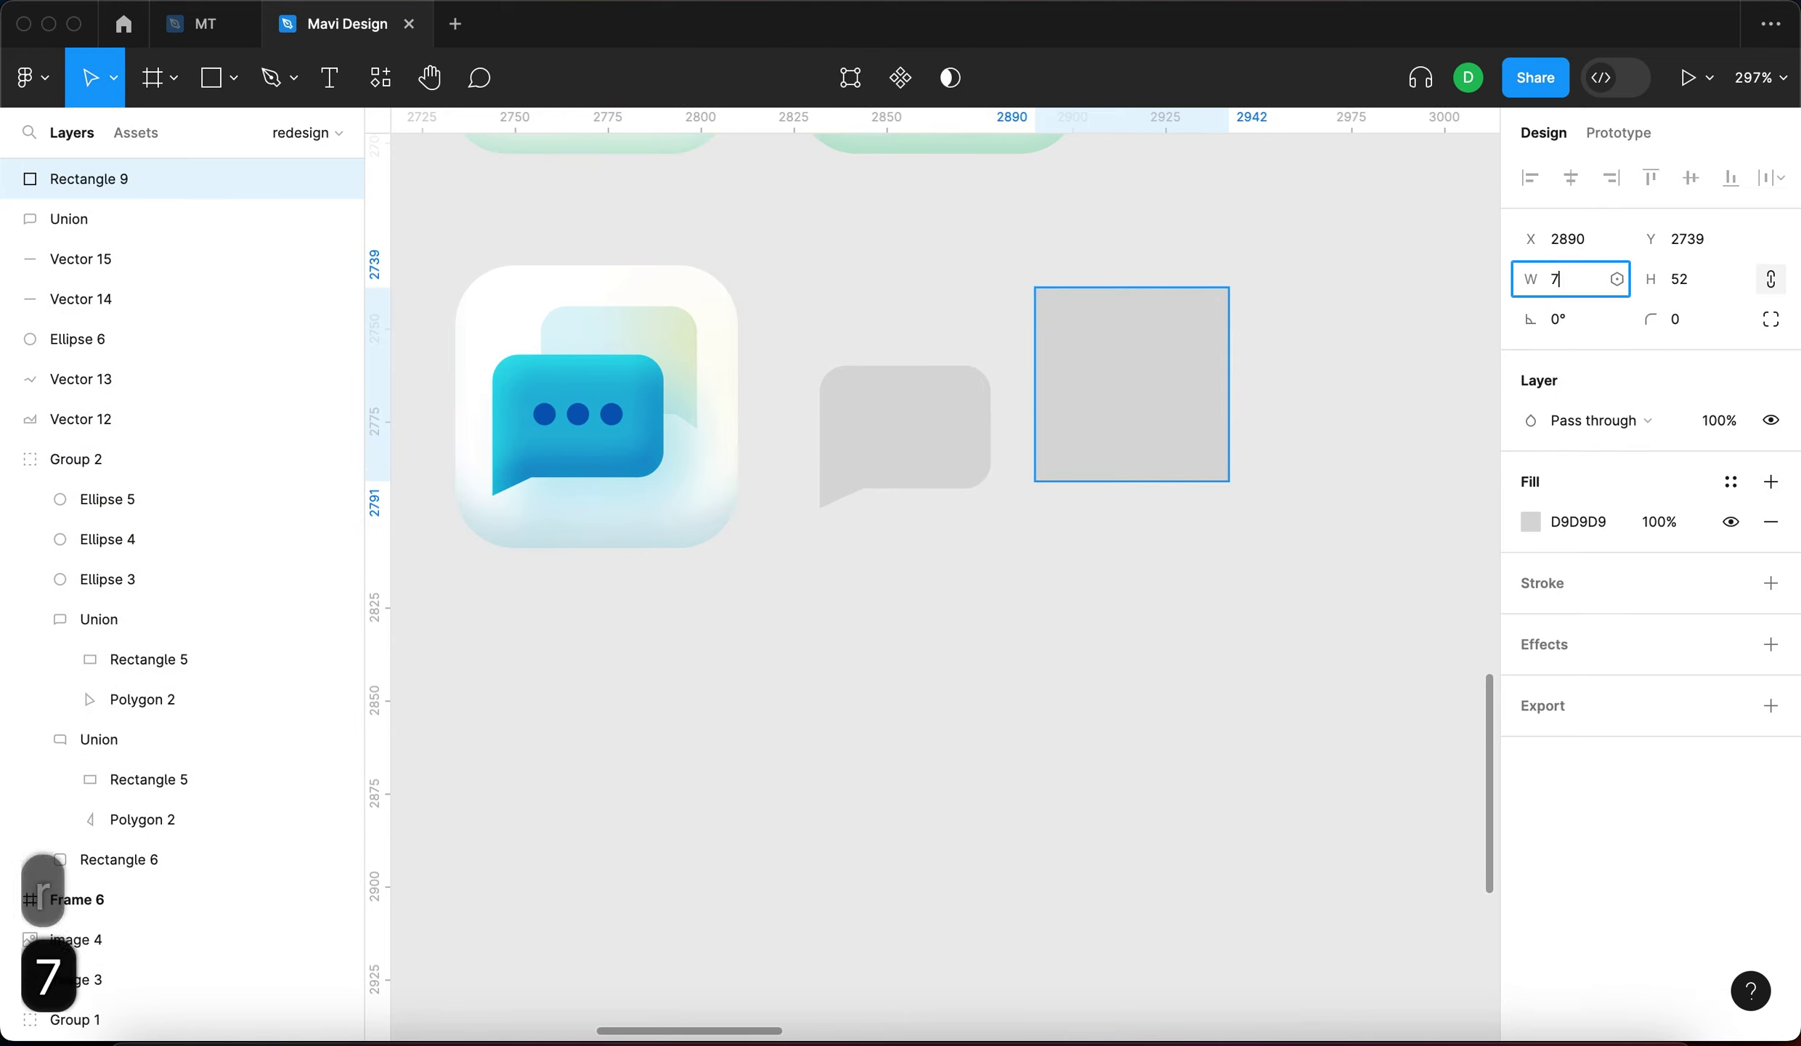
pyautogui.press('Tab')
pyautogui.write('76')
pyautogui.press('Return')
# Give the new square tile a corner radius of 16 and a white FFFFFF fill
pyautogui.doubleClick(631, 292)
pyautogui.click(1042, 394)
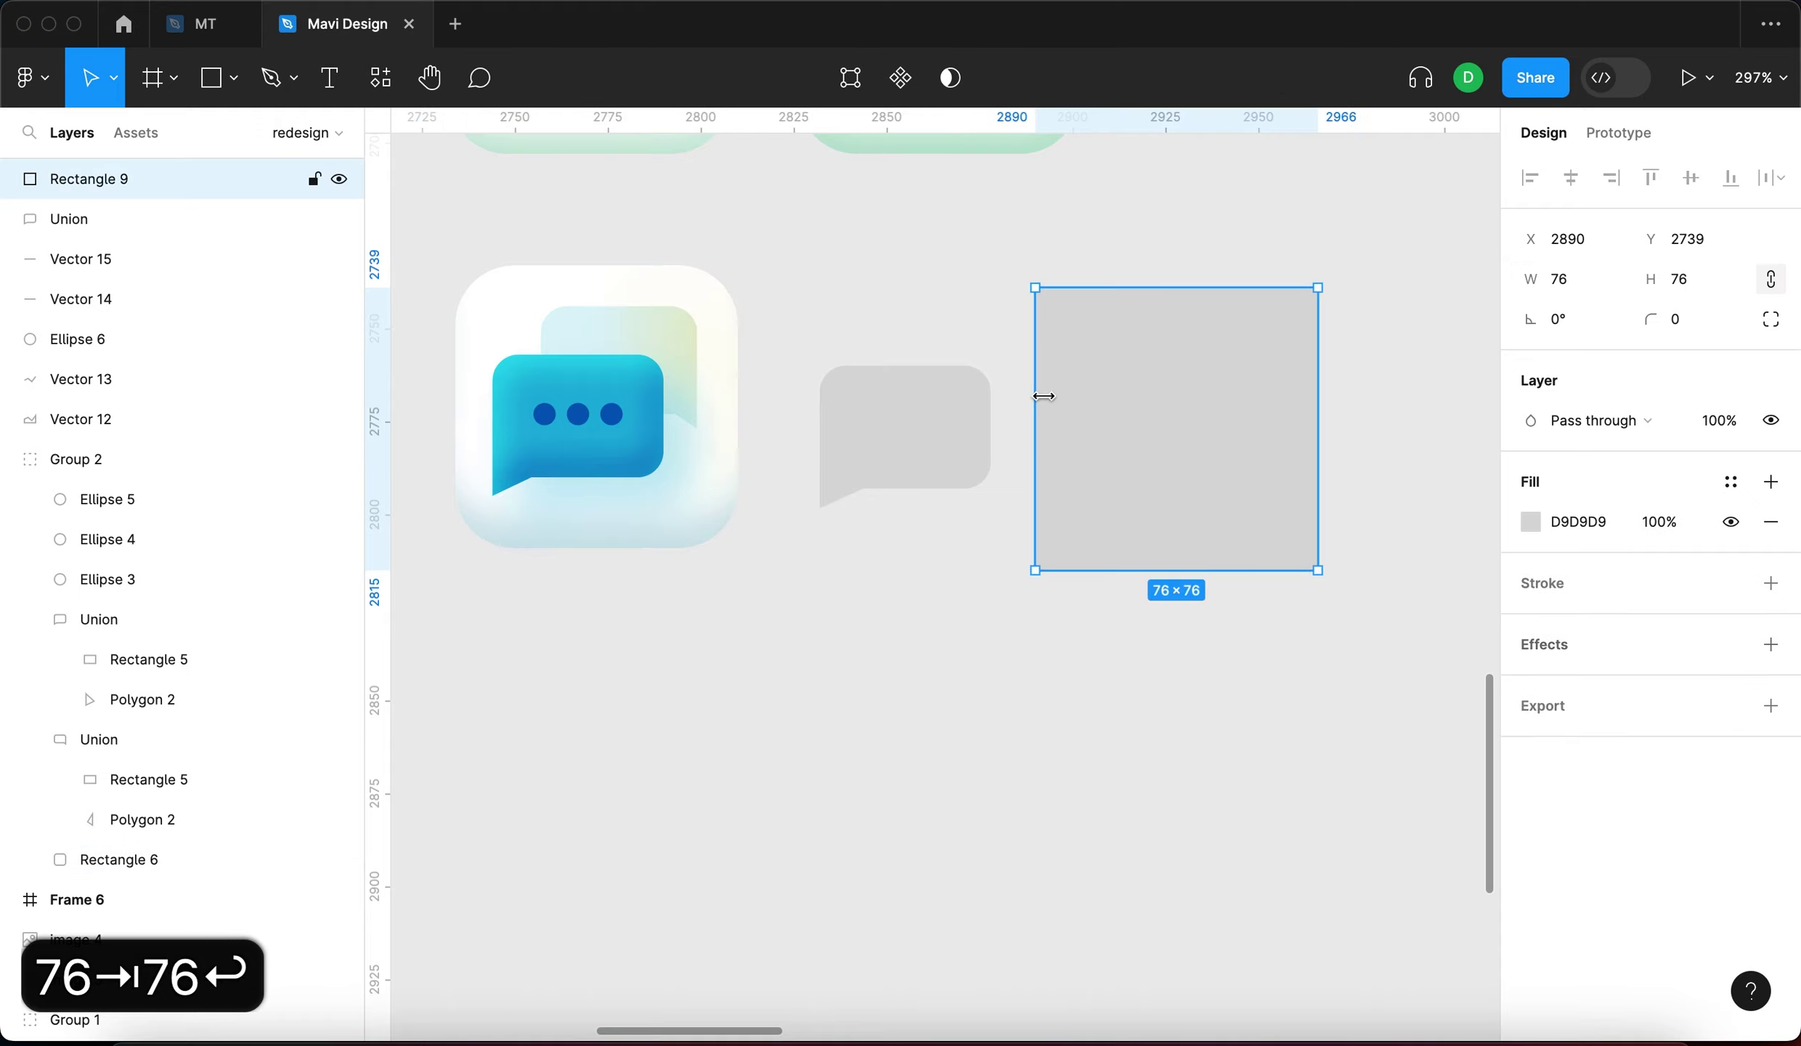
pyautogui.click(1692, 320)
pyautogui.write('16')
pyautogui.press('Return')
pyautogui.click(1578, 521)
pyautogui.write('f')
pyautogui.press('Return')
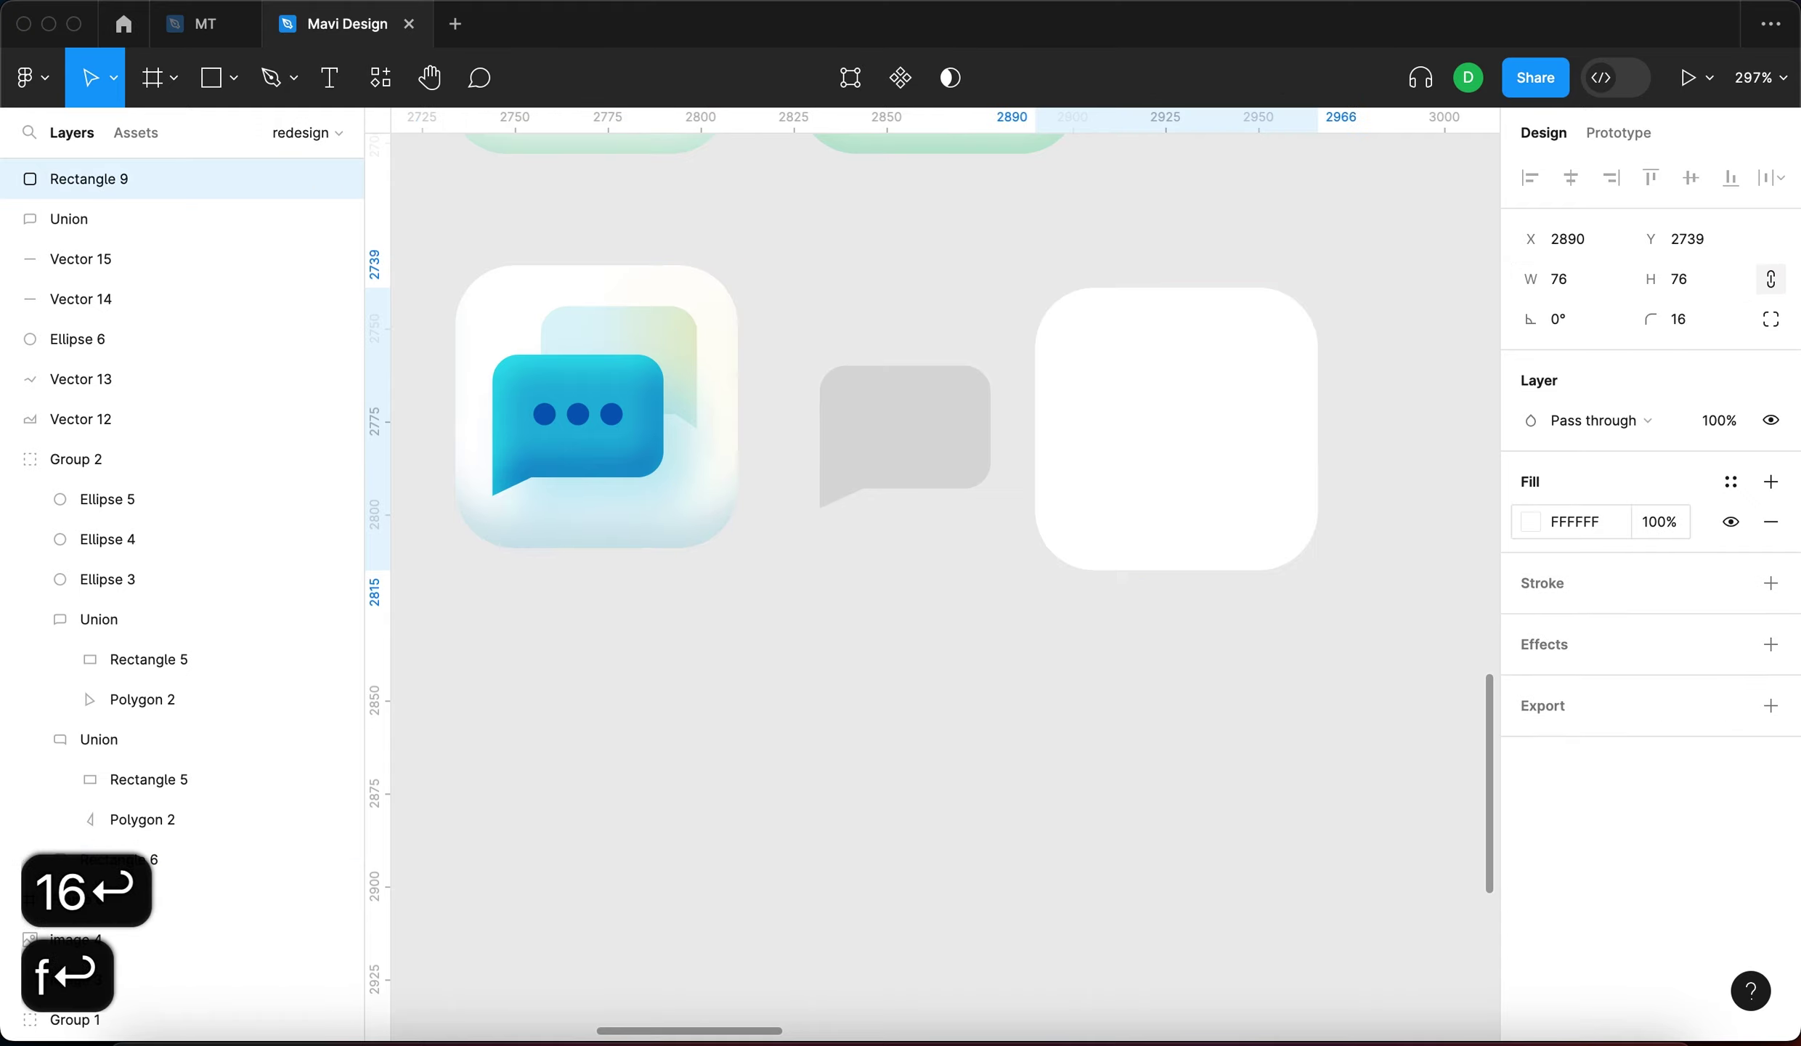
pyautogui.click(1305, 658)
# Copy the yellow FFCA10 from the original tile's radial fill and add it over the new tile's white as a 20% fill
pyautogui.click(628, 295)
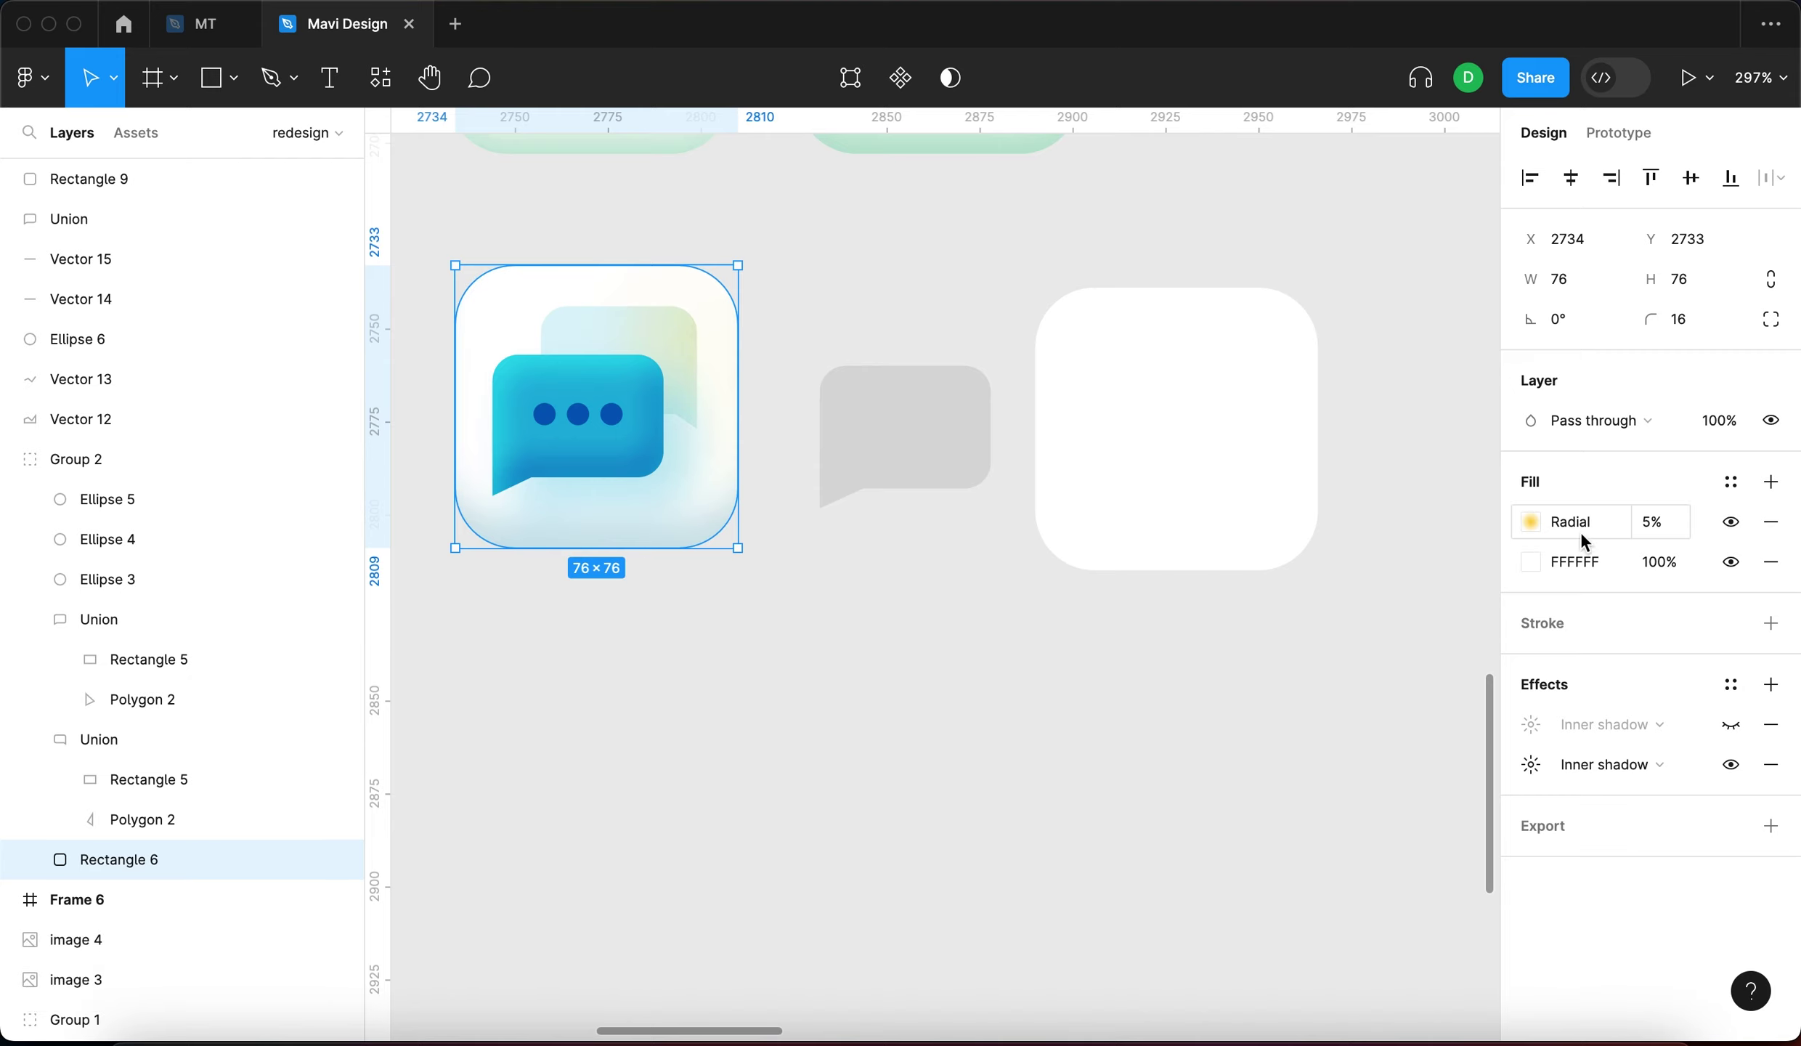
pyautogui.click(1530, 522)
pyautogui.click(1235, 335)
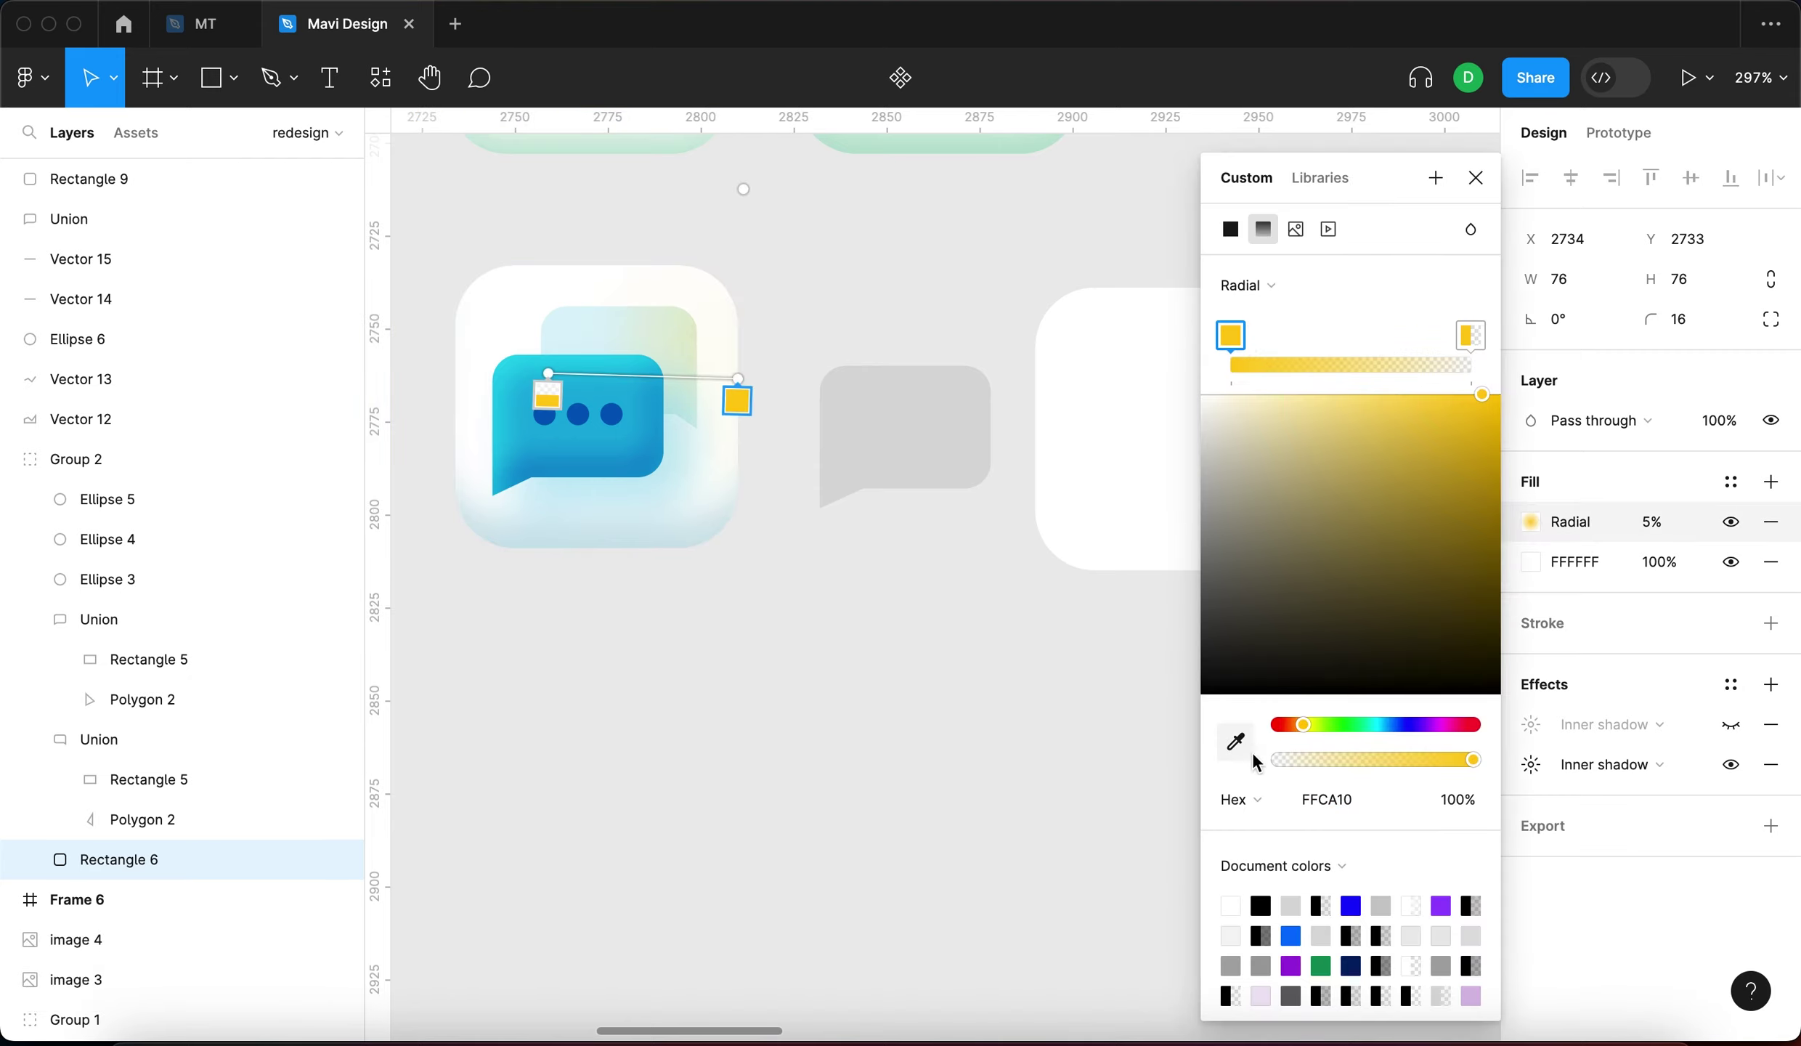
pyautogui.press('super+c')
pyautogui.press('super+c')
pyautogui.click(1223, 506)
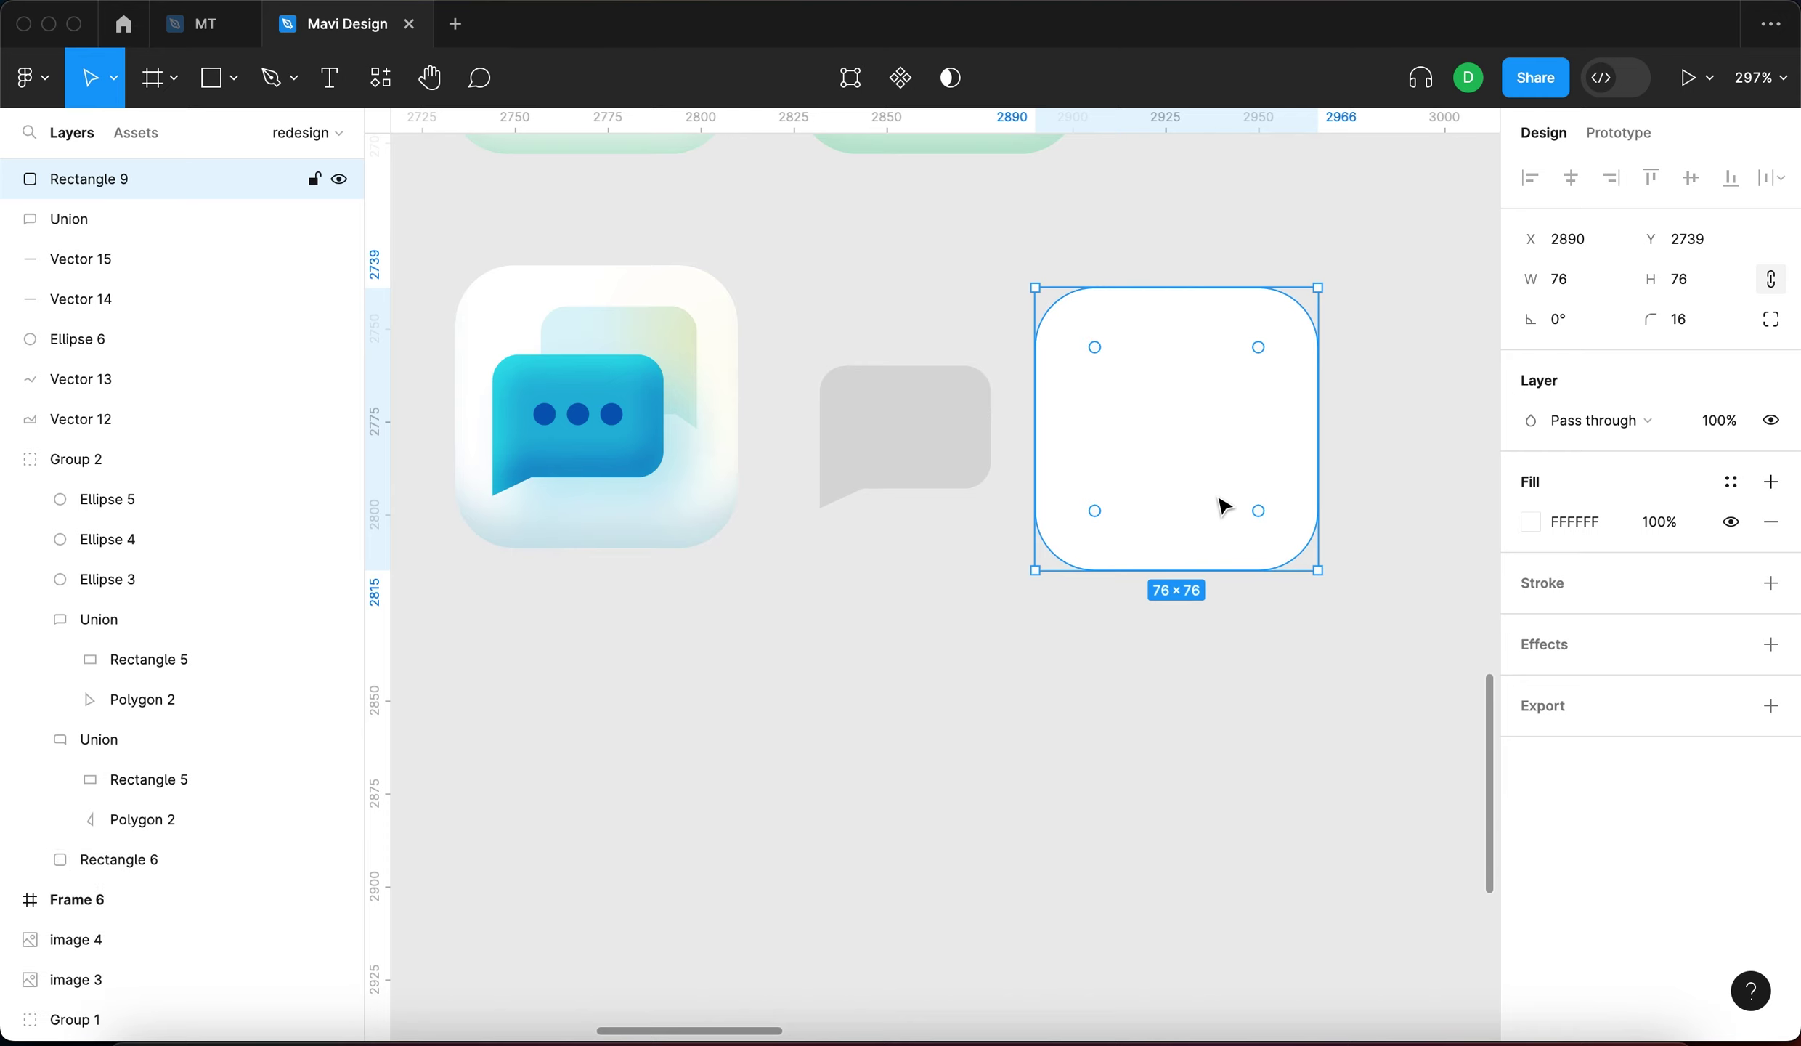
pyautogui.click(1771, 482)
pyautogui.click(1575, 523)
pyautogui.press('super+v')
pyautogui.press('Return')
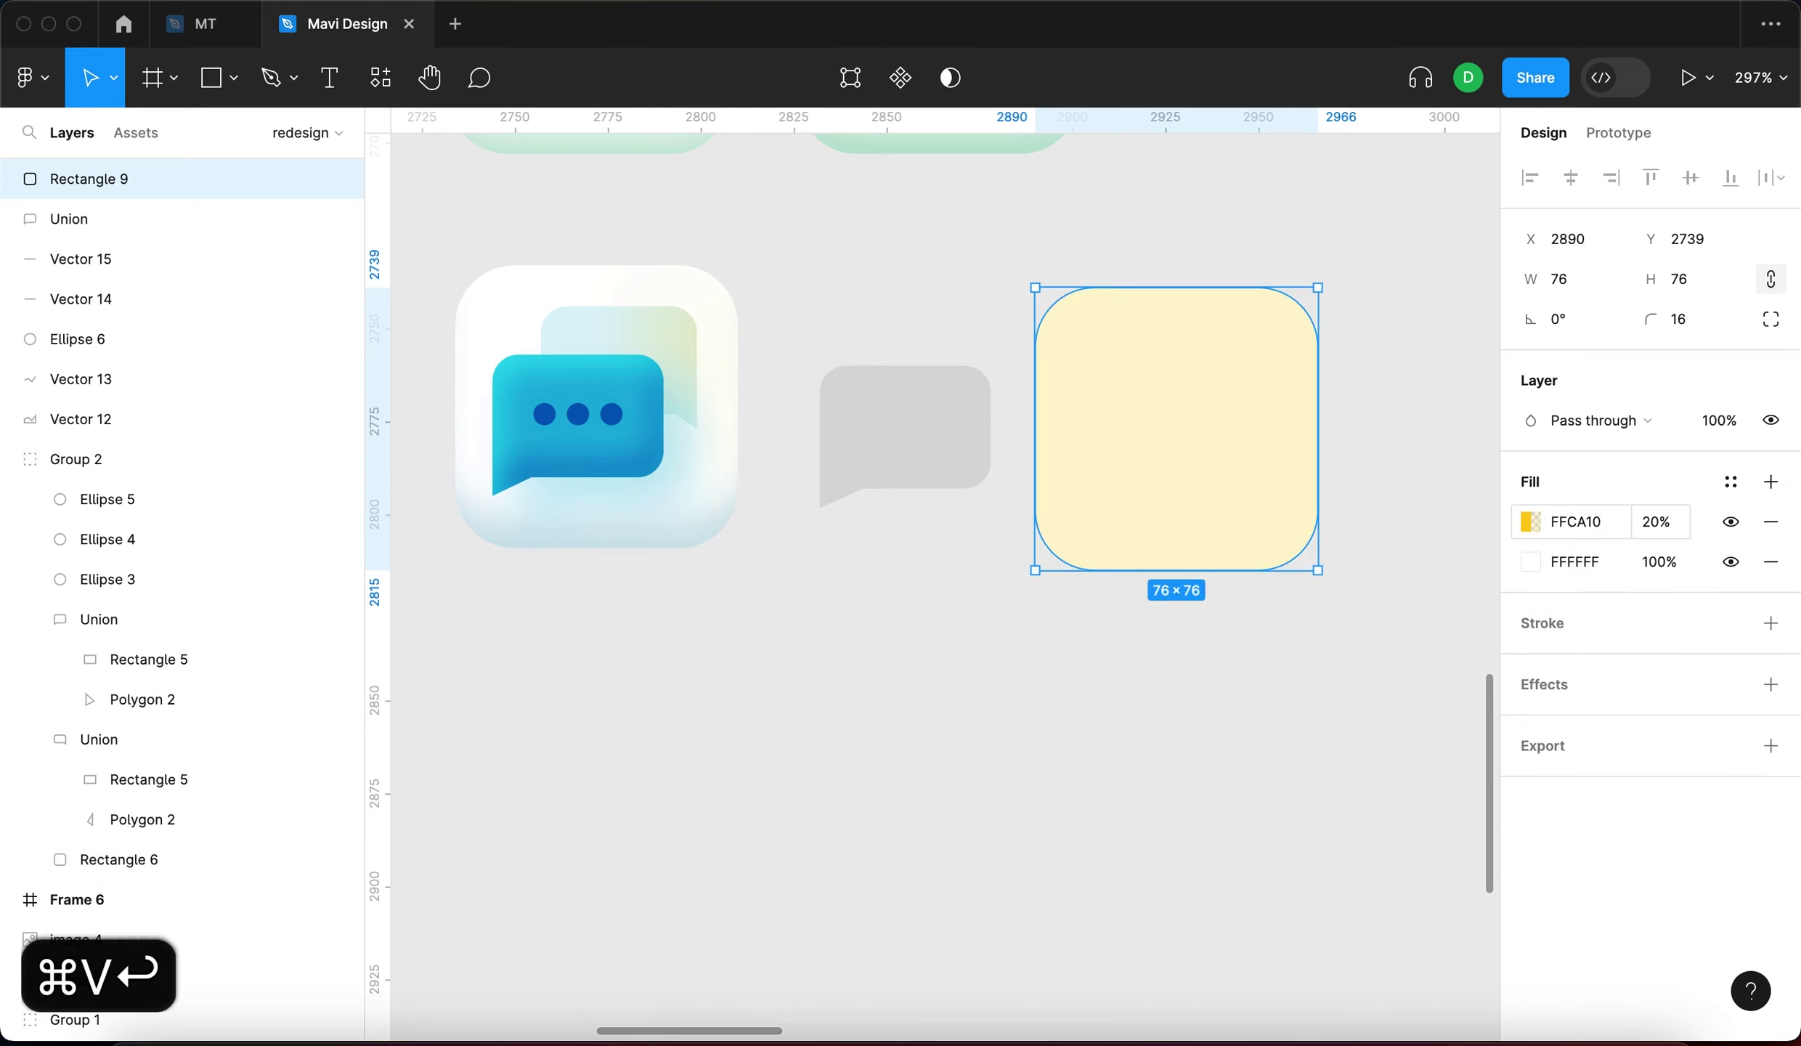
# Change the new tile's yellow fill into a radial gradient
pyautogui.click(1533, 520)
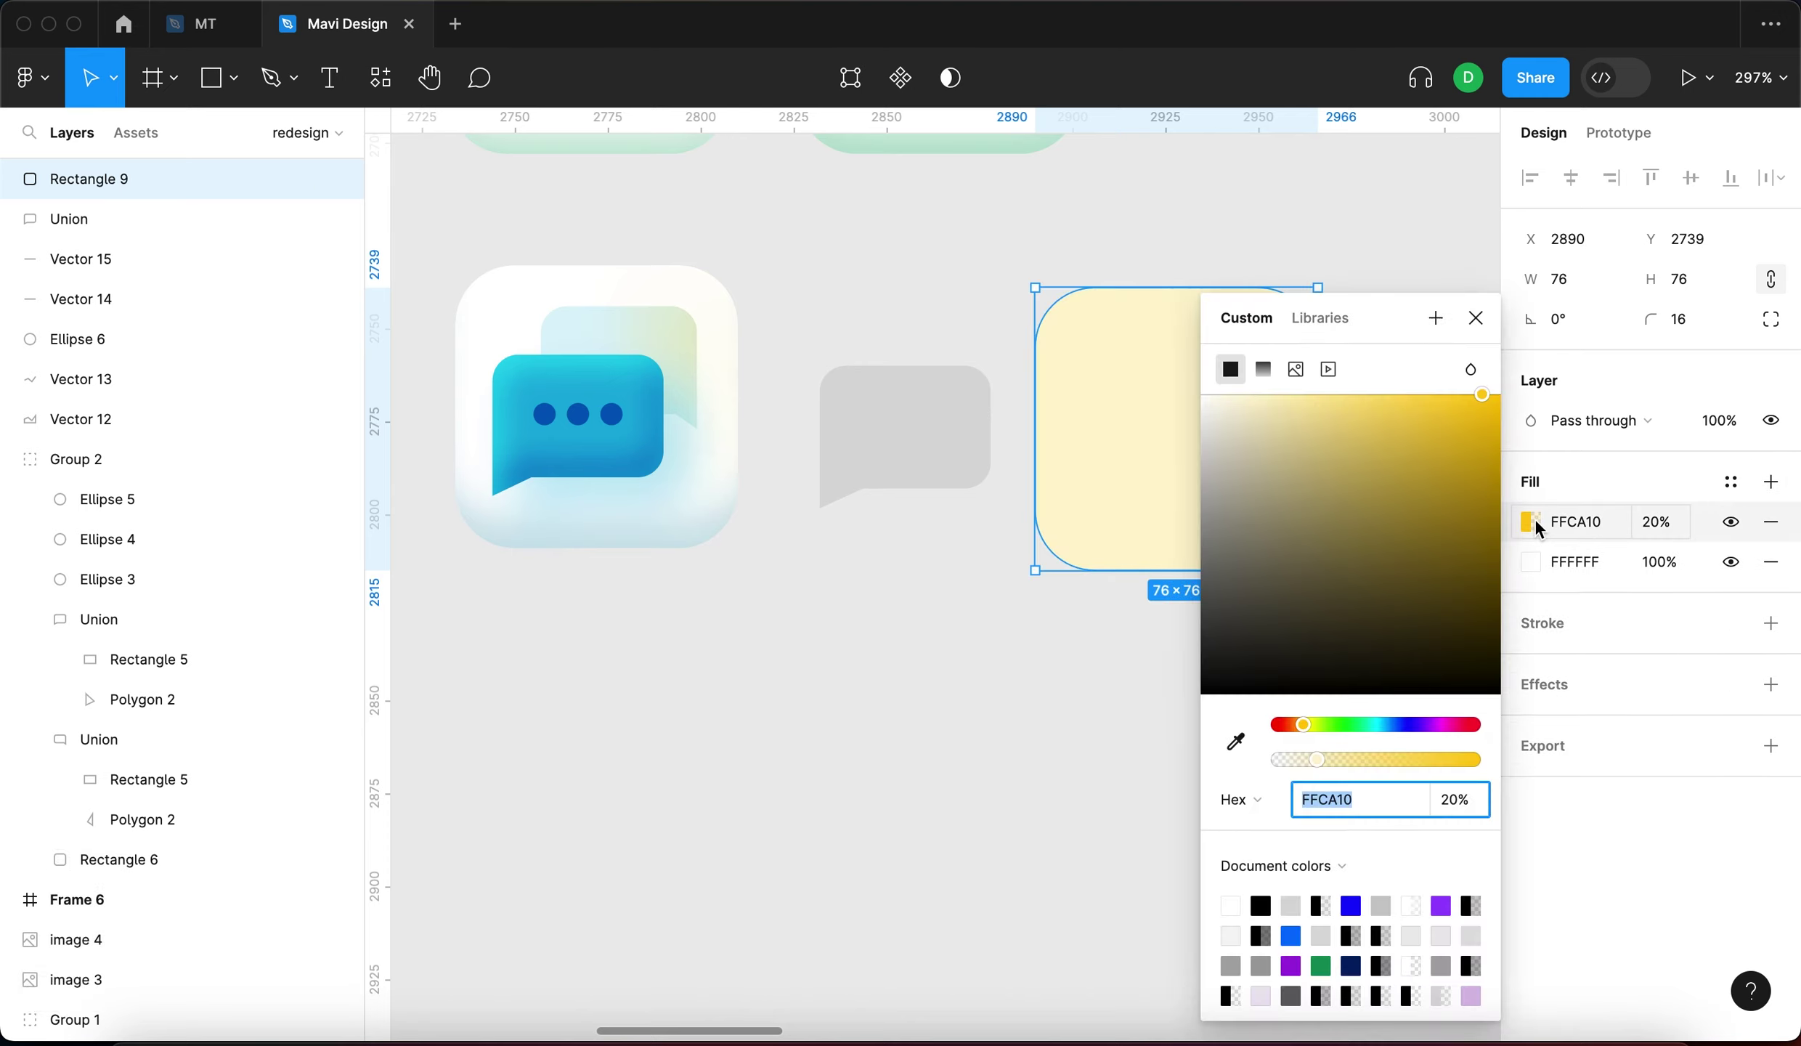
pyautogui.click(1262, 367)
pyautogui.hscroll(5, 998, 439)
pyautogui.click(1247, 284)
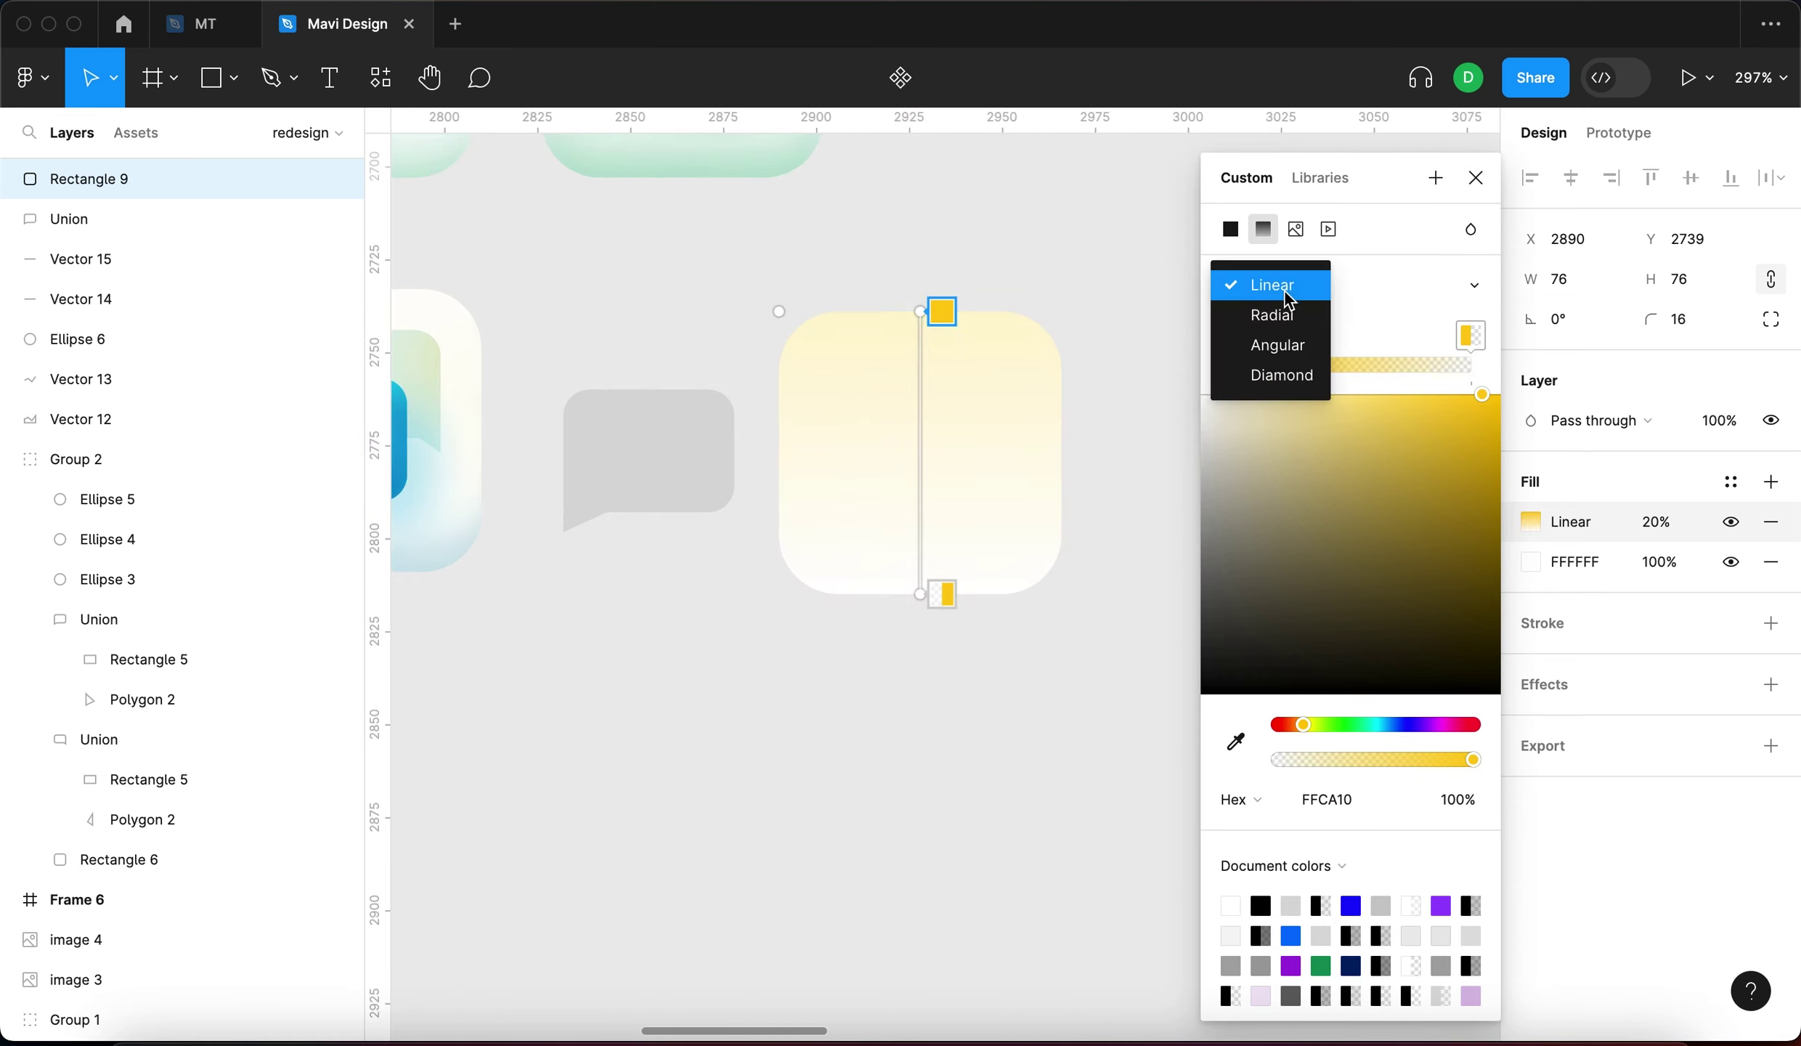
pyautogui.click(1285, 314)
pyautogui.scroll(-5, 893, 390)
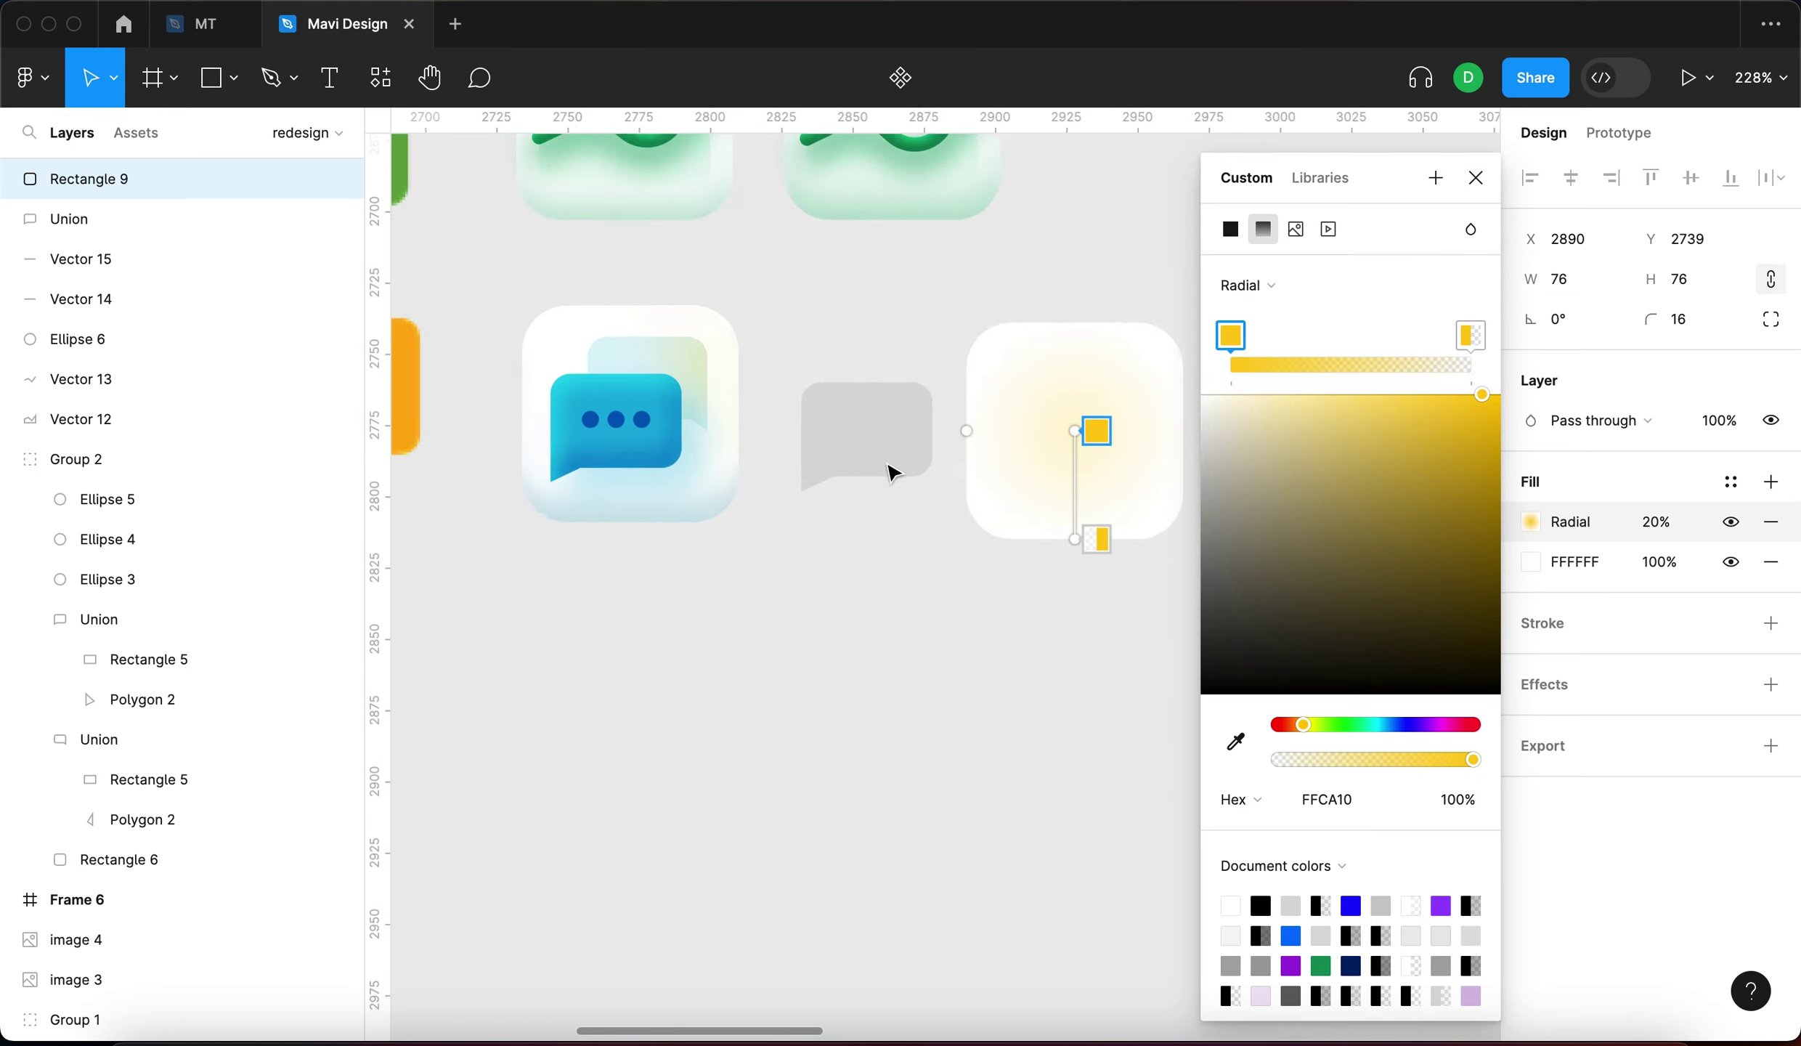
# Move the yellow gradient's centre just beyond the tile's right edge and its transparent end inside the right half
pyautogui.moveTo(1075, 431); pyautogui.dragTo(1182, 415)
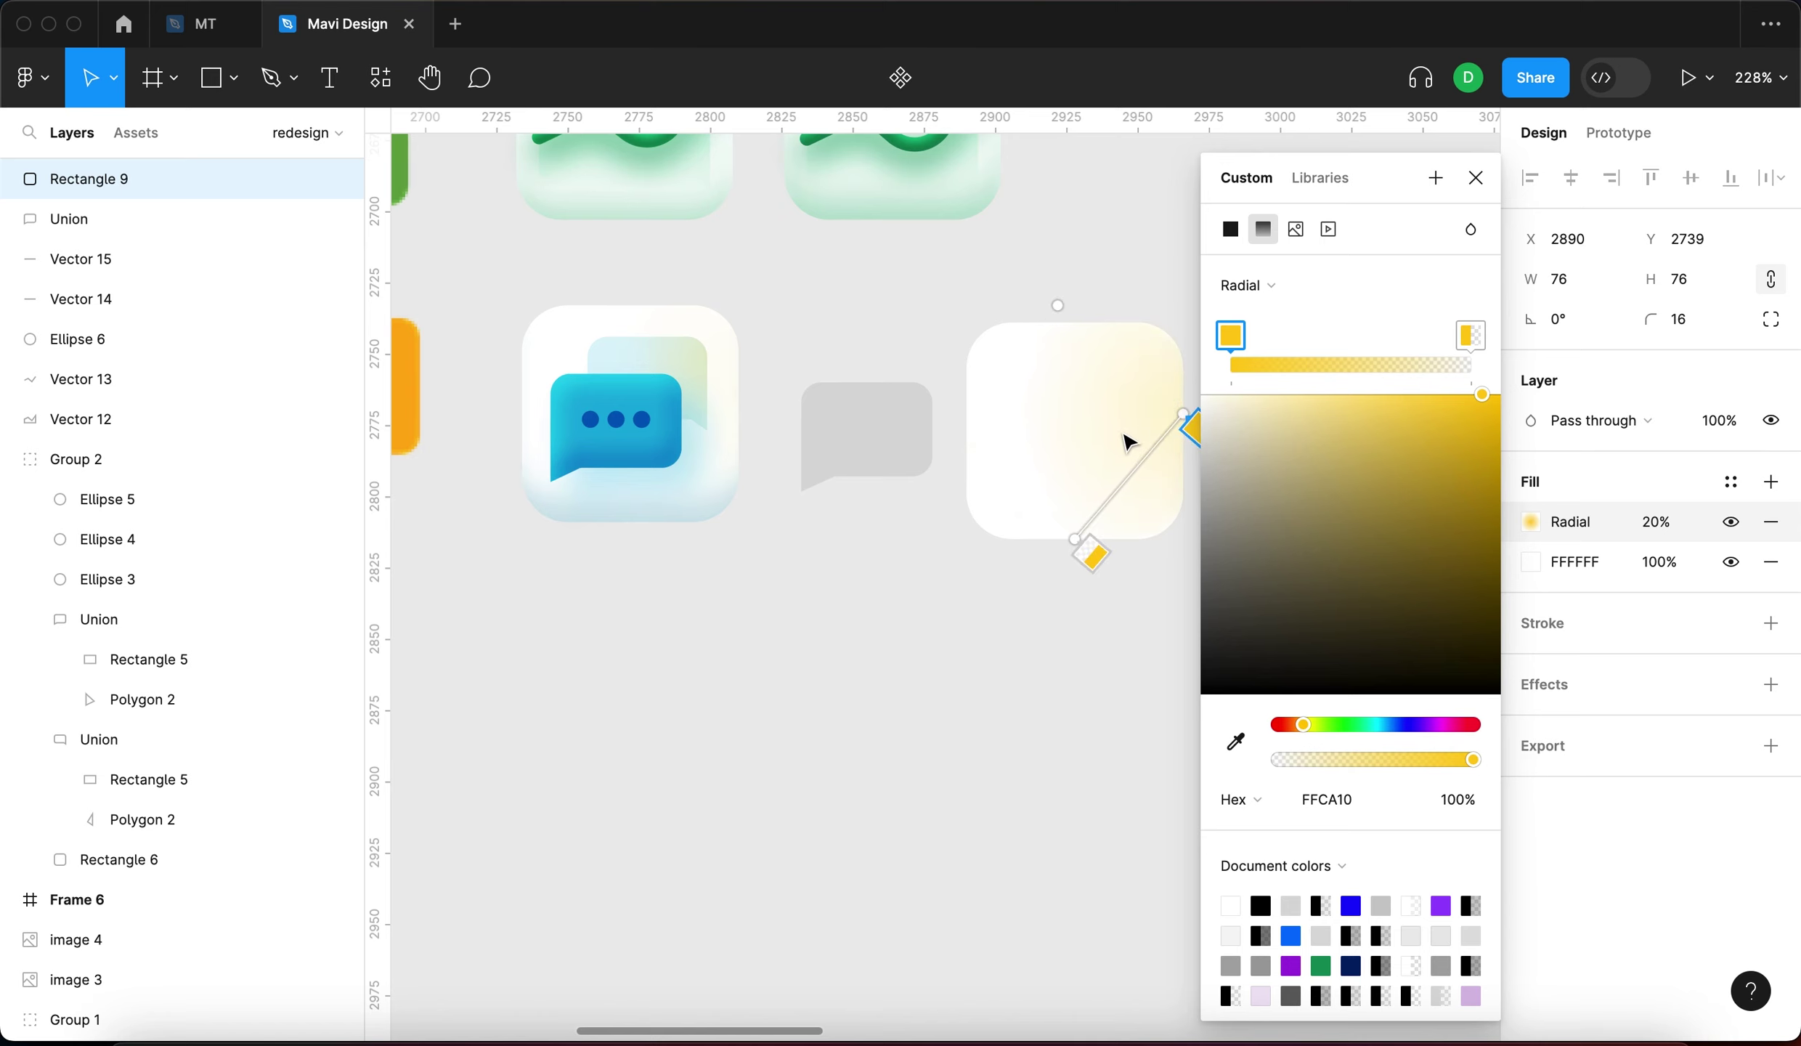
pyautogui.hscroll(1, 1076, 499)
pyautogui.moveTo(1021, 543); pyautogui.dragTo(1171, 412)
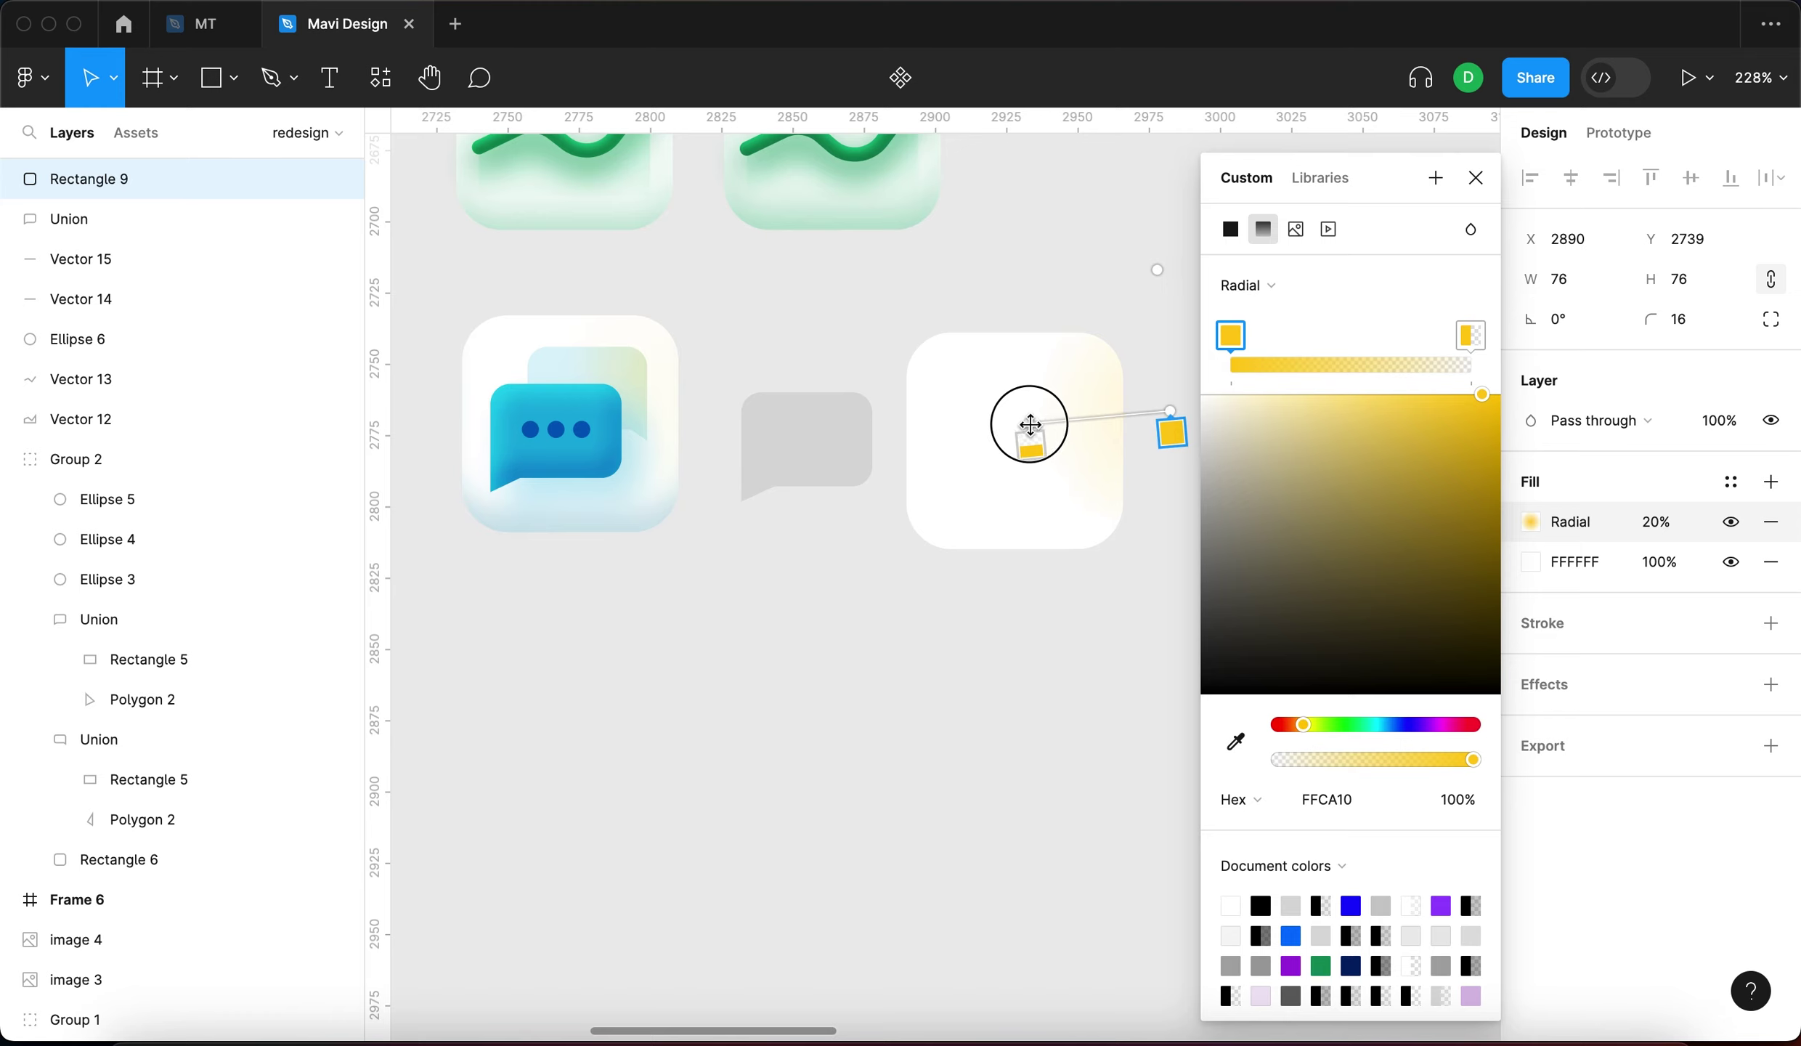
pyautogui.press('Return')
# Set the new tile's radial fill opacity to 5%, matching the original tile
pyautogui.doubleClick(663, 354)
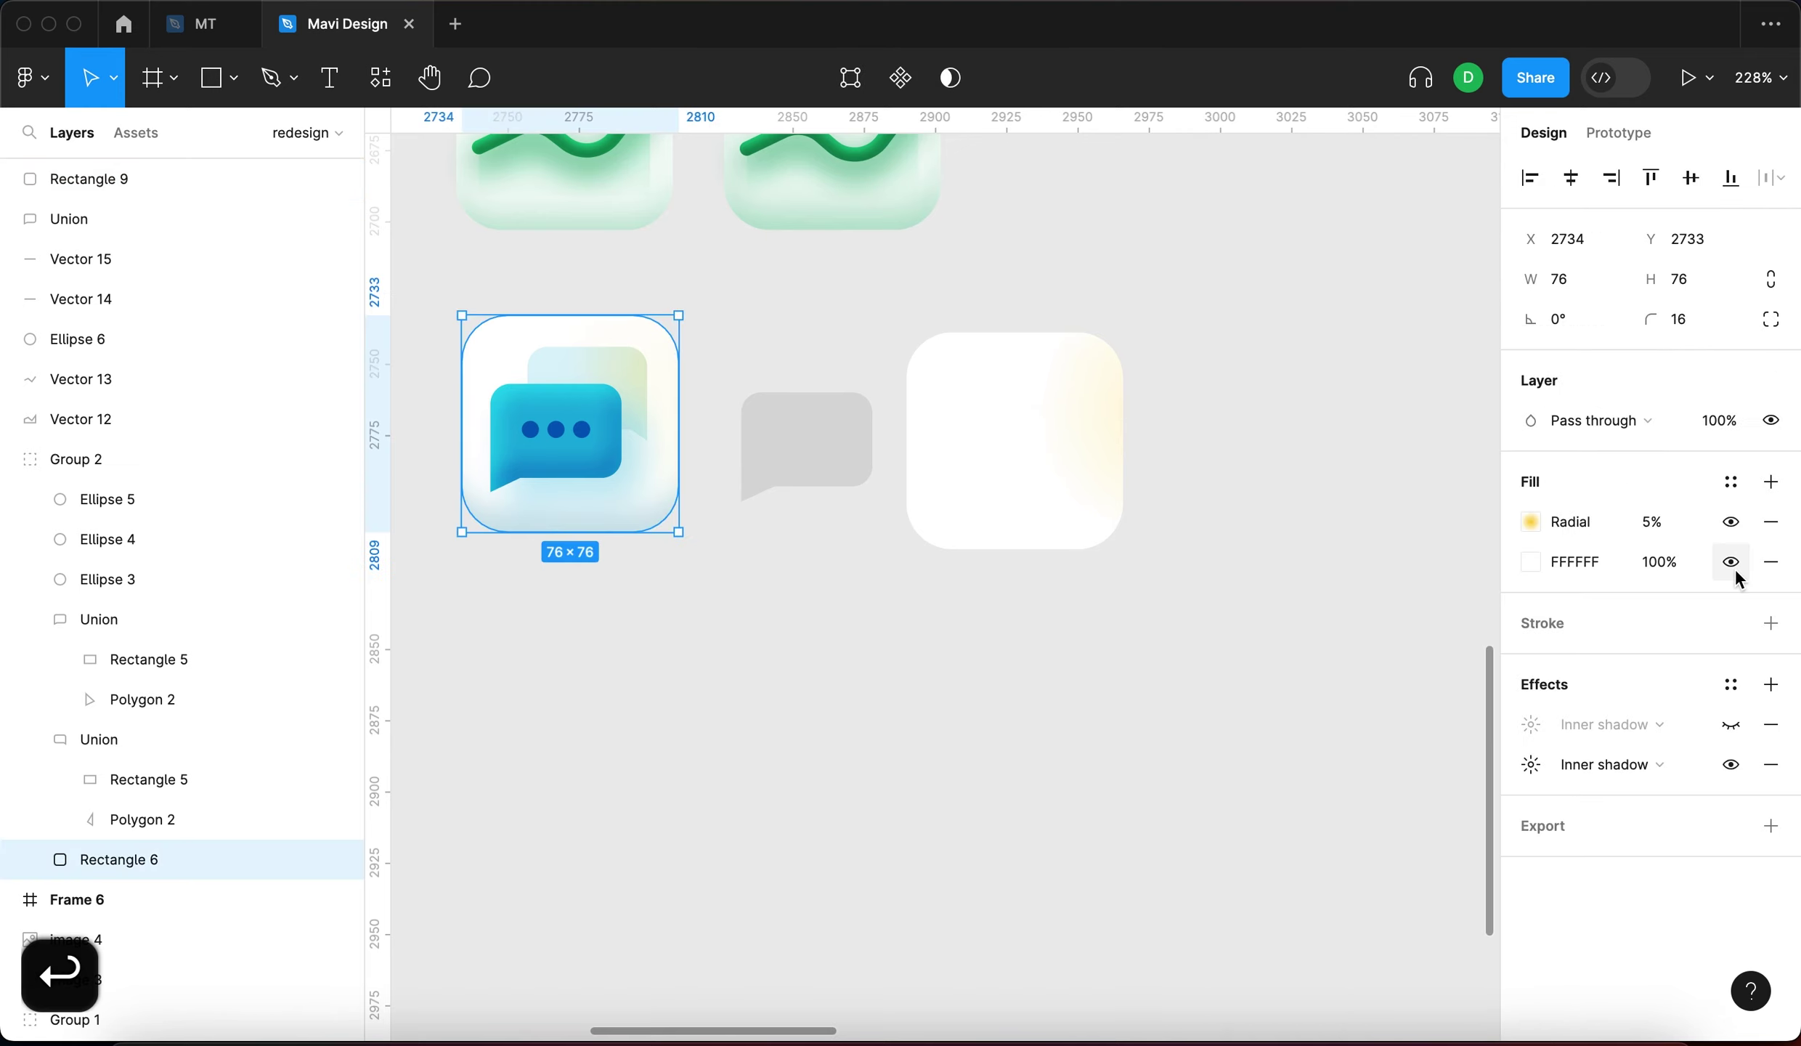
pyautogui.click(1055, 461)
pyautogui.click(1649, 523)
pyautogui.write('5')
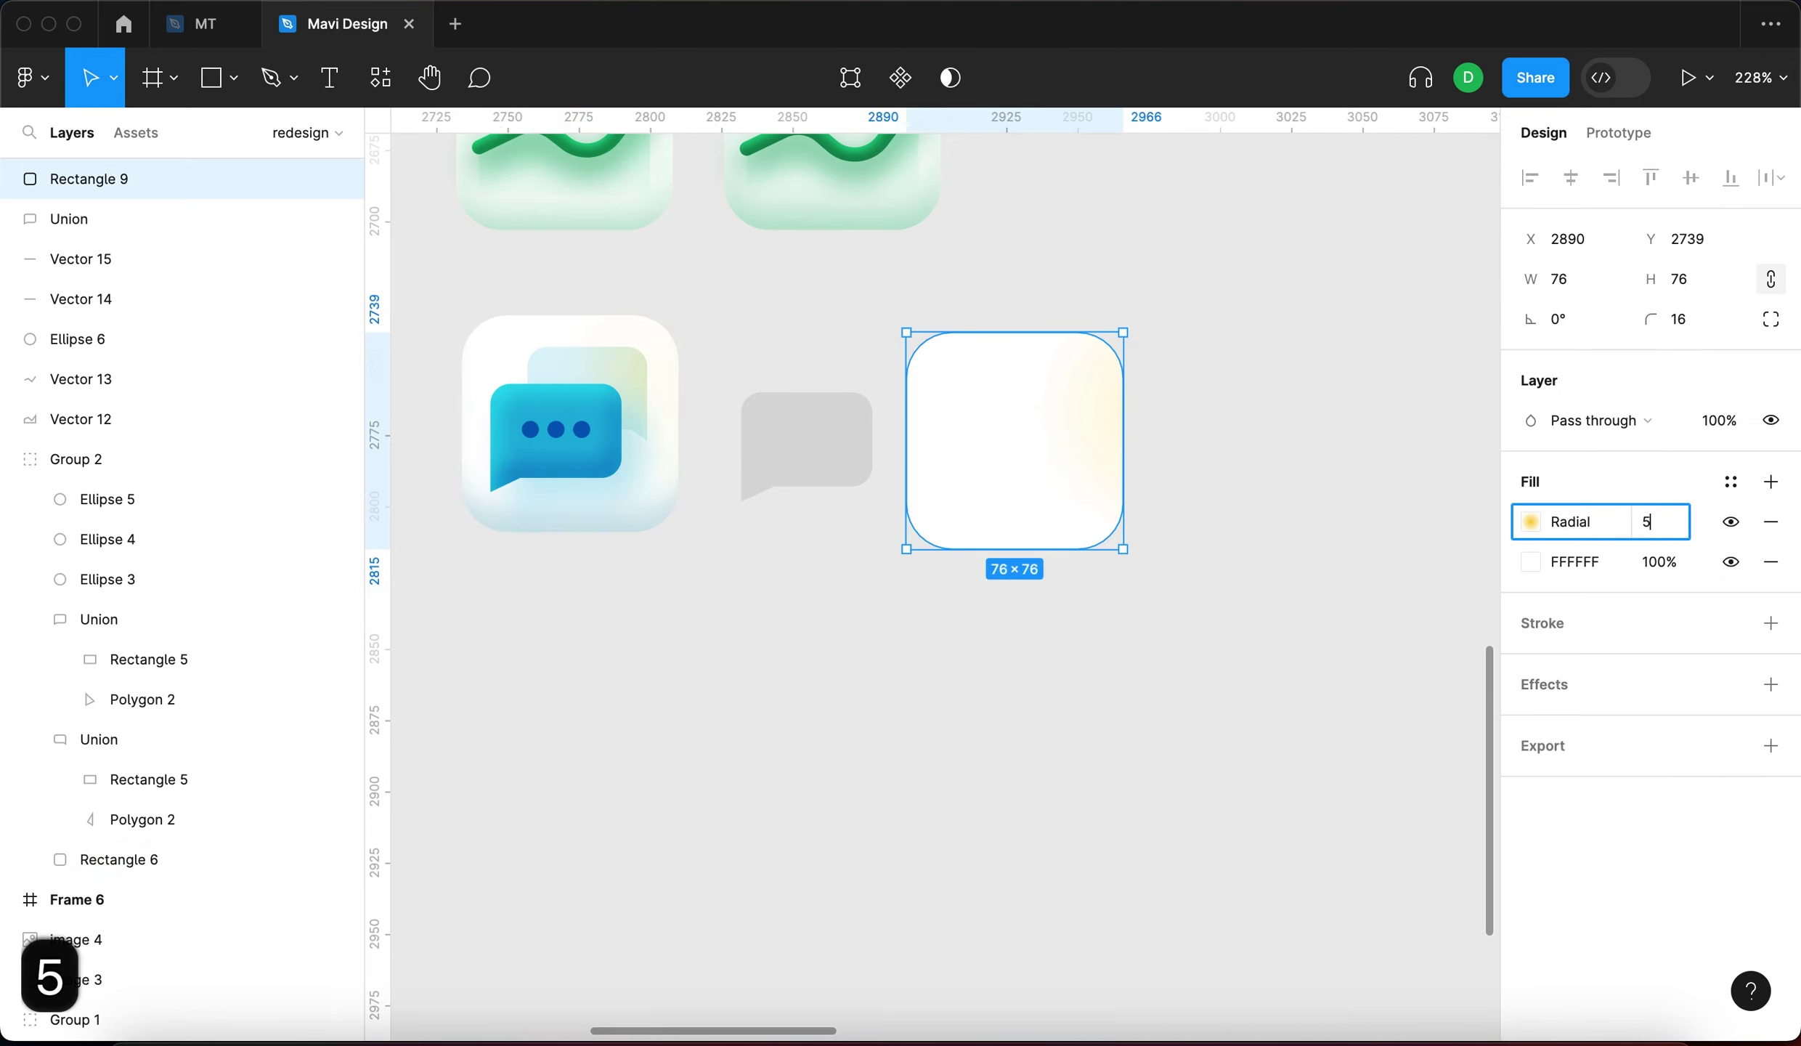
pyautogui.press('Return')
# Pull the yellow gradient's centre back onto the new tile's right edge
pyautogui.click(1374, 554)
pyautogui.click(1016, 481)
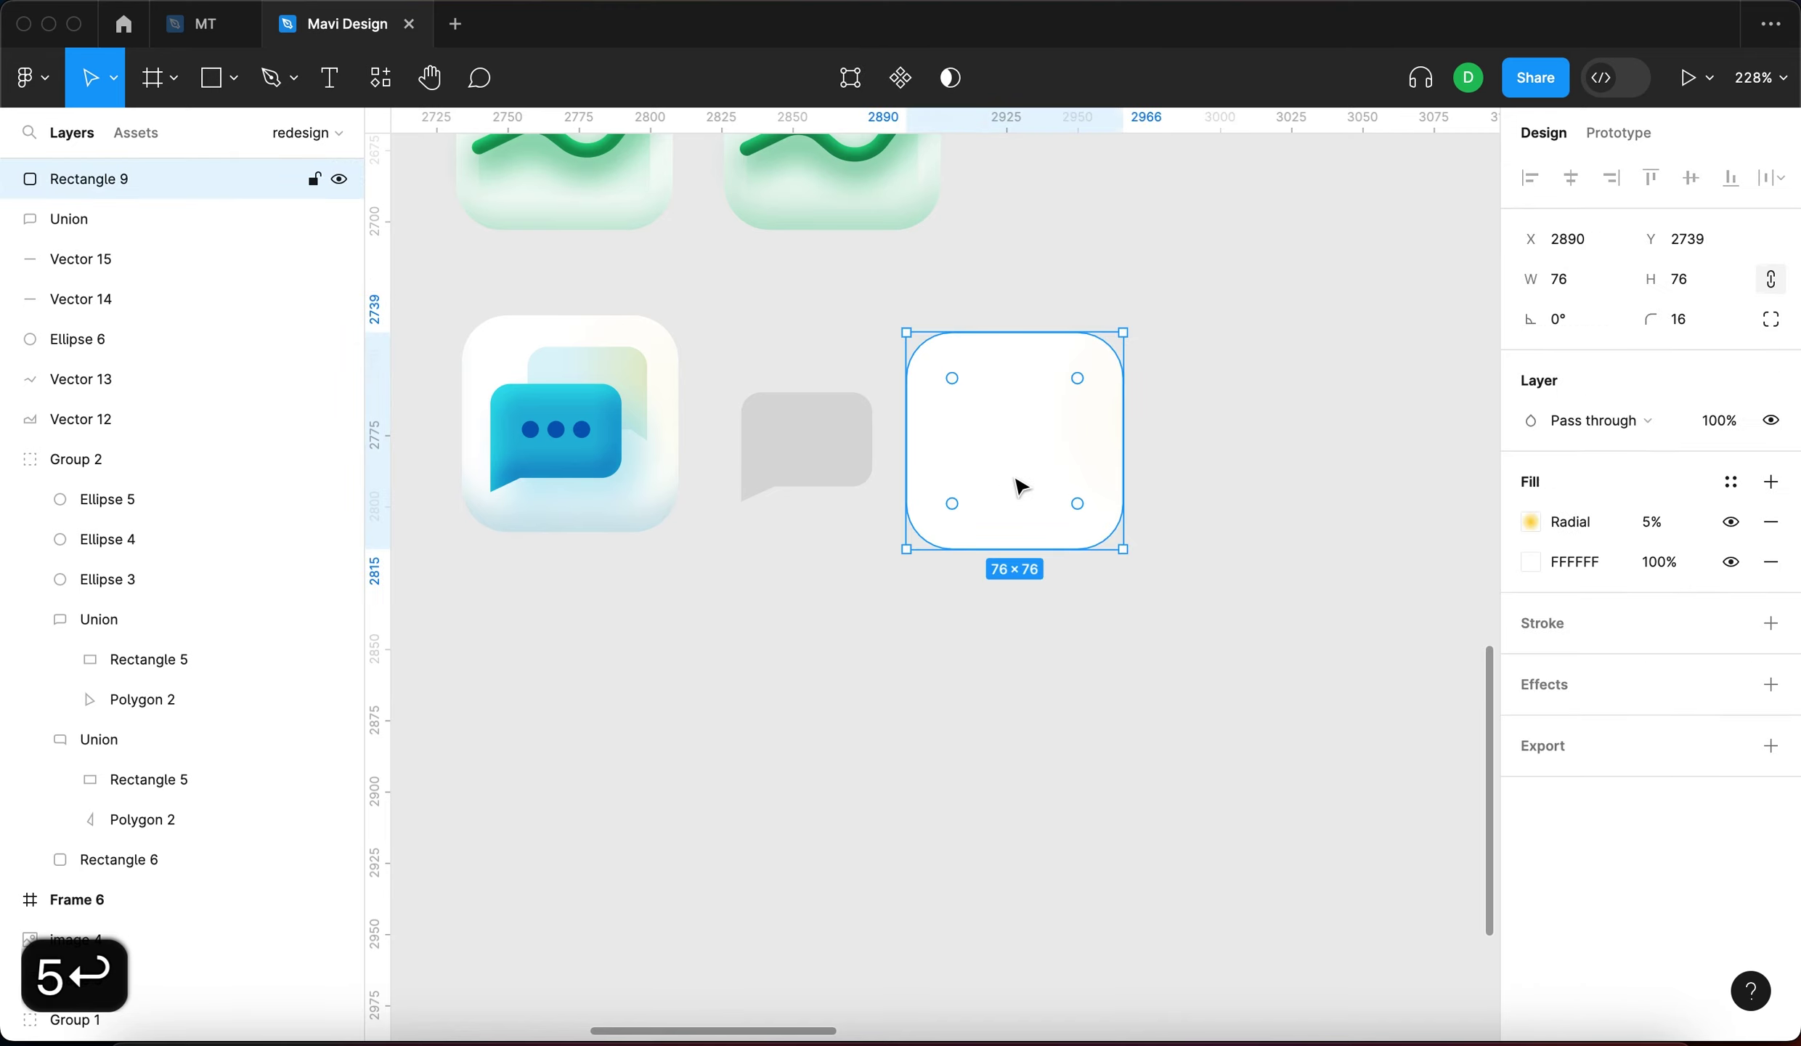
pyautogui.click(1533, 521)
pyautogui.moveTo(1178, 411); pyautogui.dragTo(1126, 410)
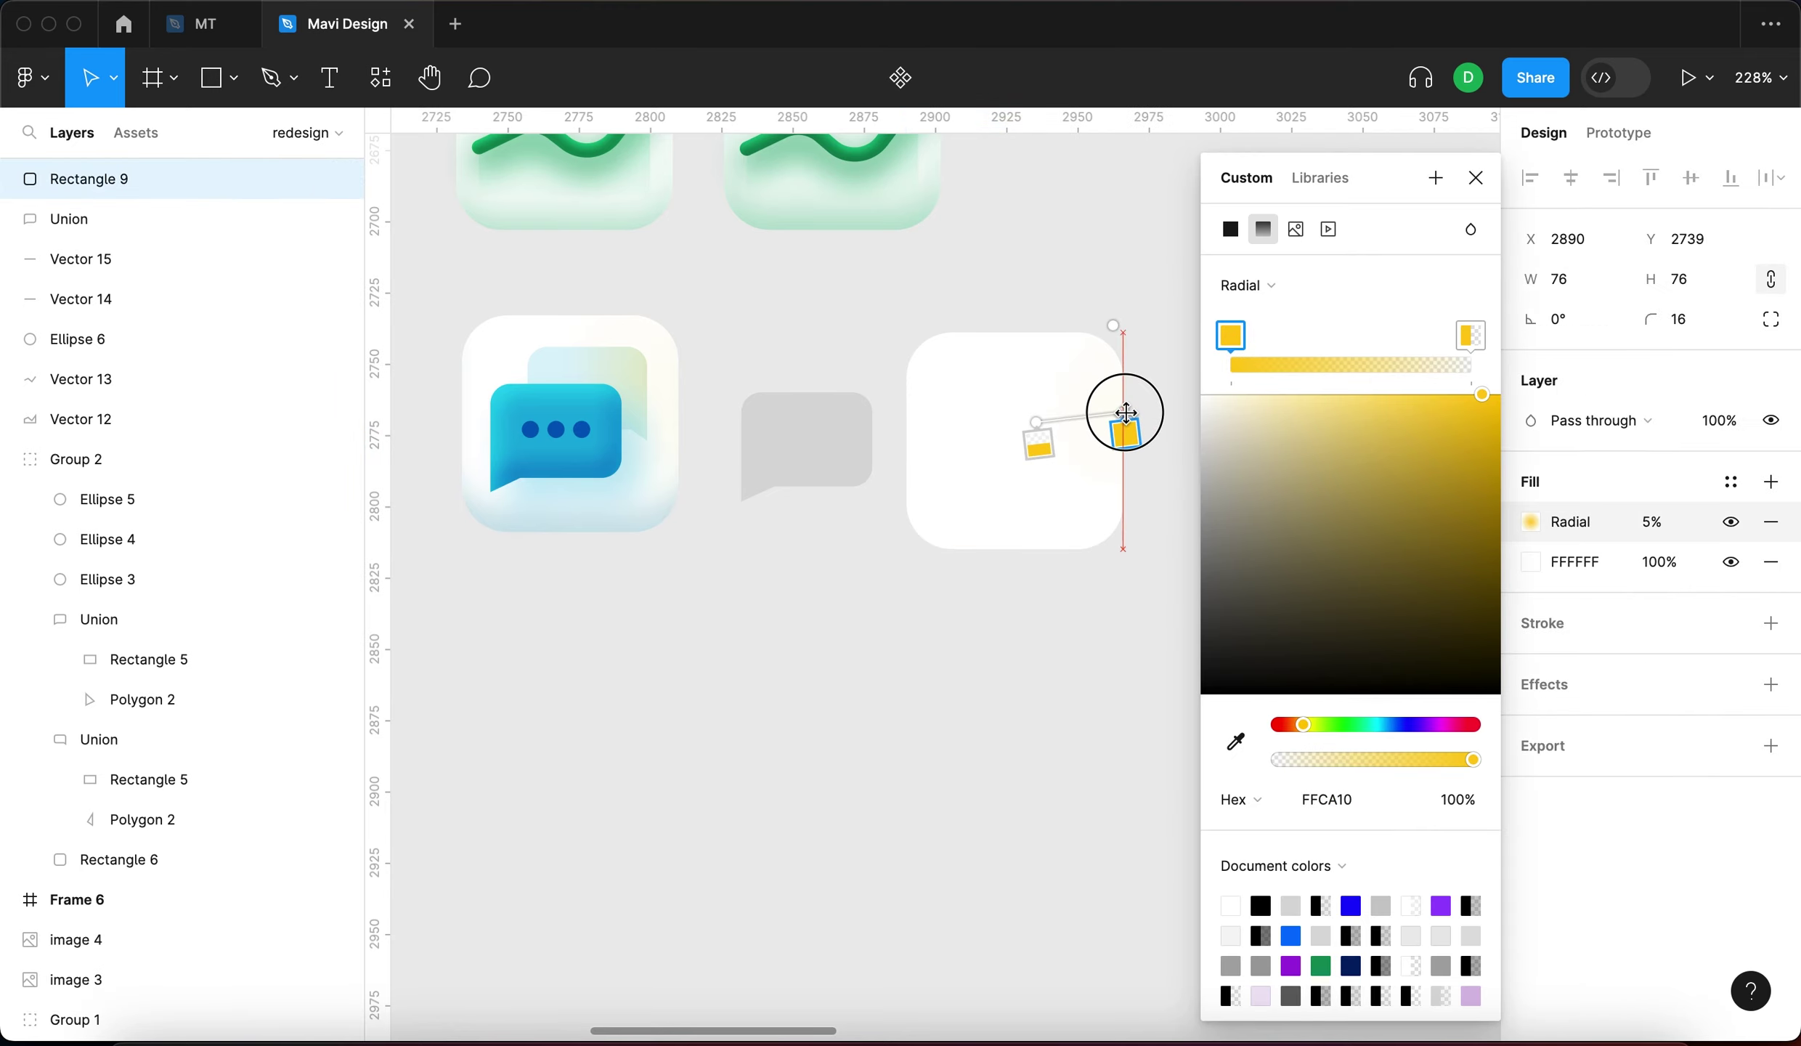
pyautogui.click(1475, 179)
pyautogui.click(1278, 440)
# Check the original tile's visible inner shadow and add an inner shadow with blur 11 to the new tile
pyautogui.click(571, 423)
pyautogui.scroll(3, 570, 423)
pyautogui.click(1530, 764)
pyautogui.click(1242, 539)
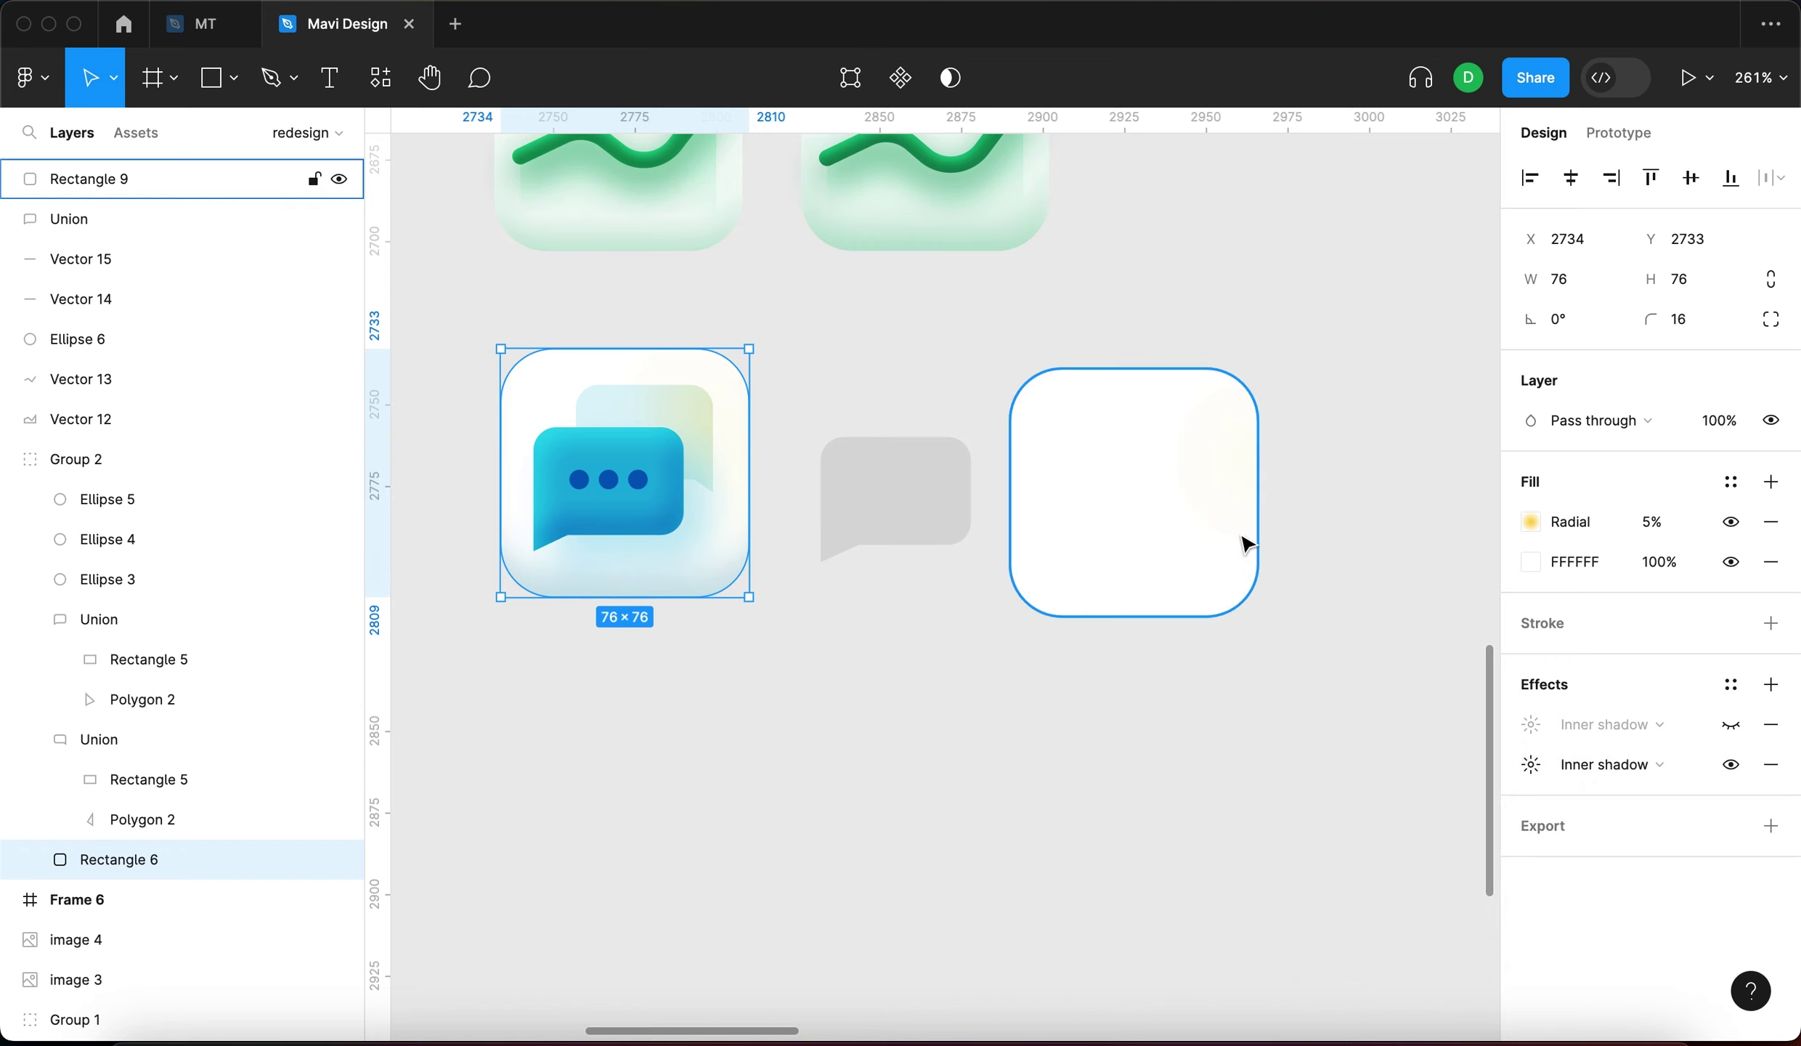
pyautogui.click(1771, 684)
pyautogui.click(1399, 786)
pyautogui.write('11')
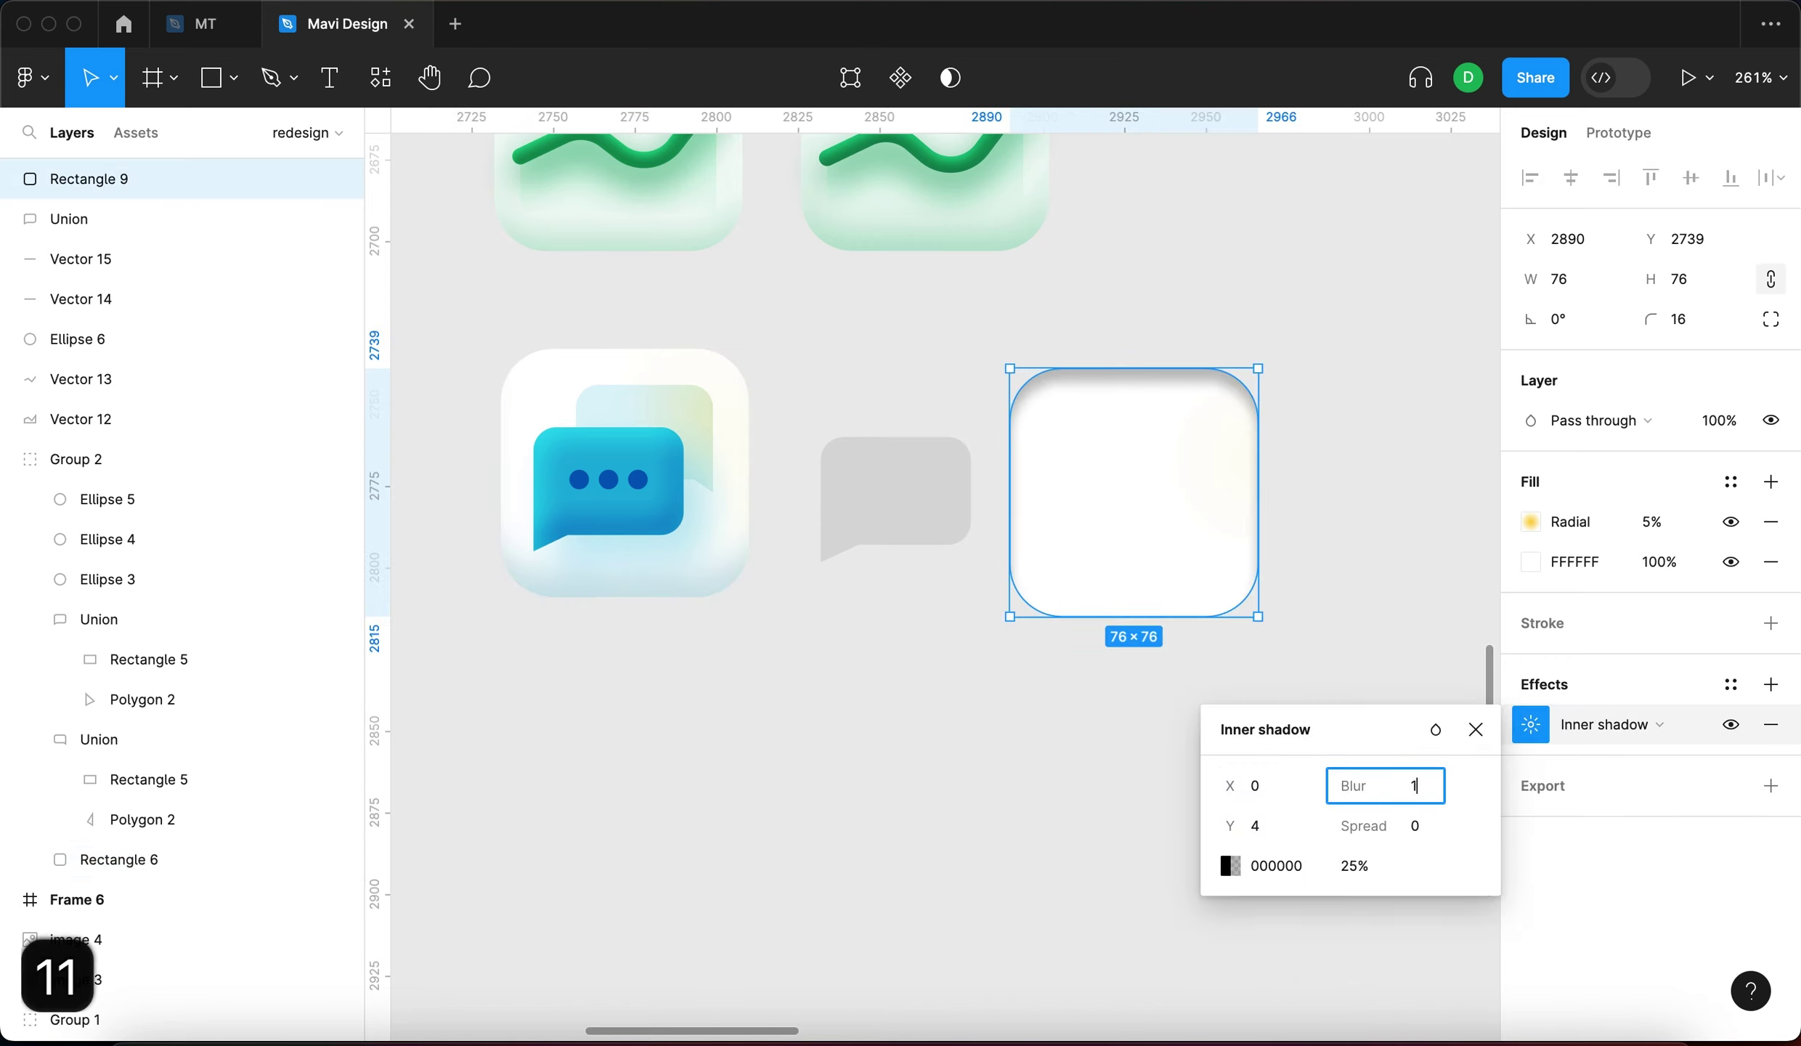
# Set the new tile's inner shadow to a Y offset of -13 and a spread of -6
pyautogui.click(1279, 825)
pyautogui.write('-13')
pyautogui.press('Tab')
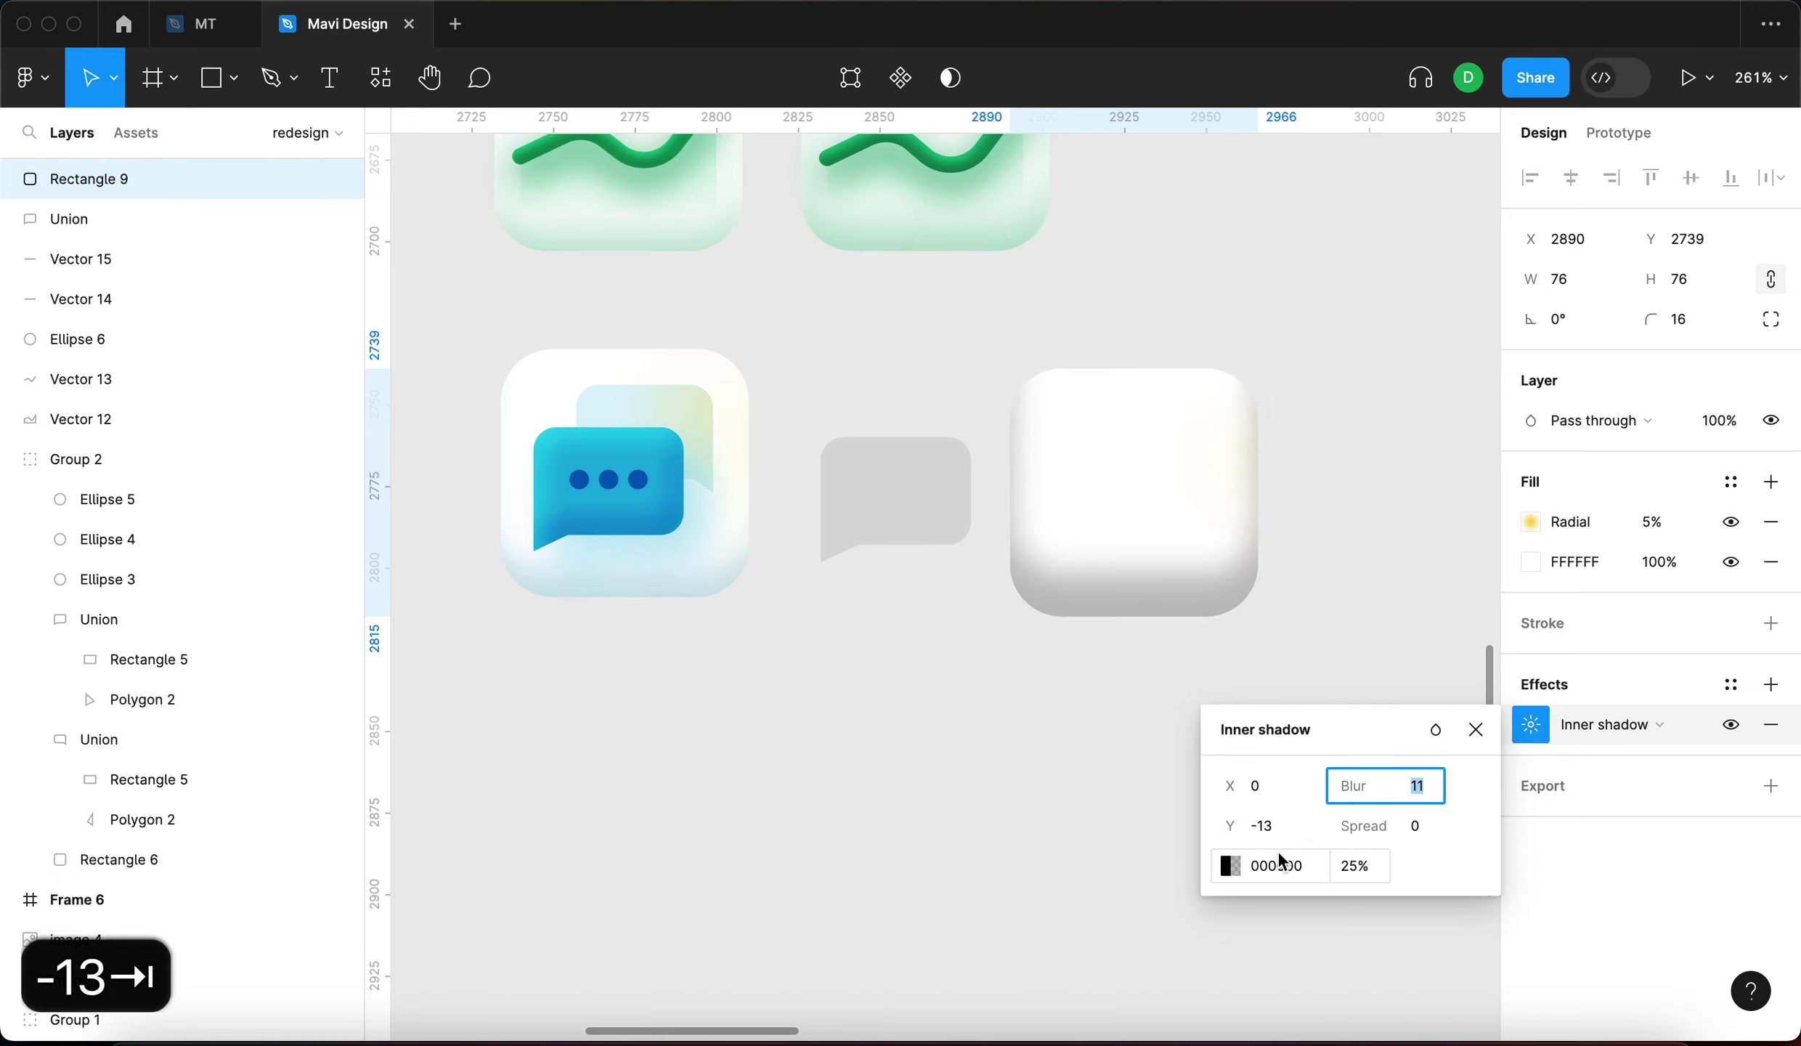
pyautogui.click(1416, 825)
pyautogui.write('-6')
pyautogui.press('Return')
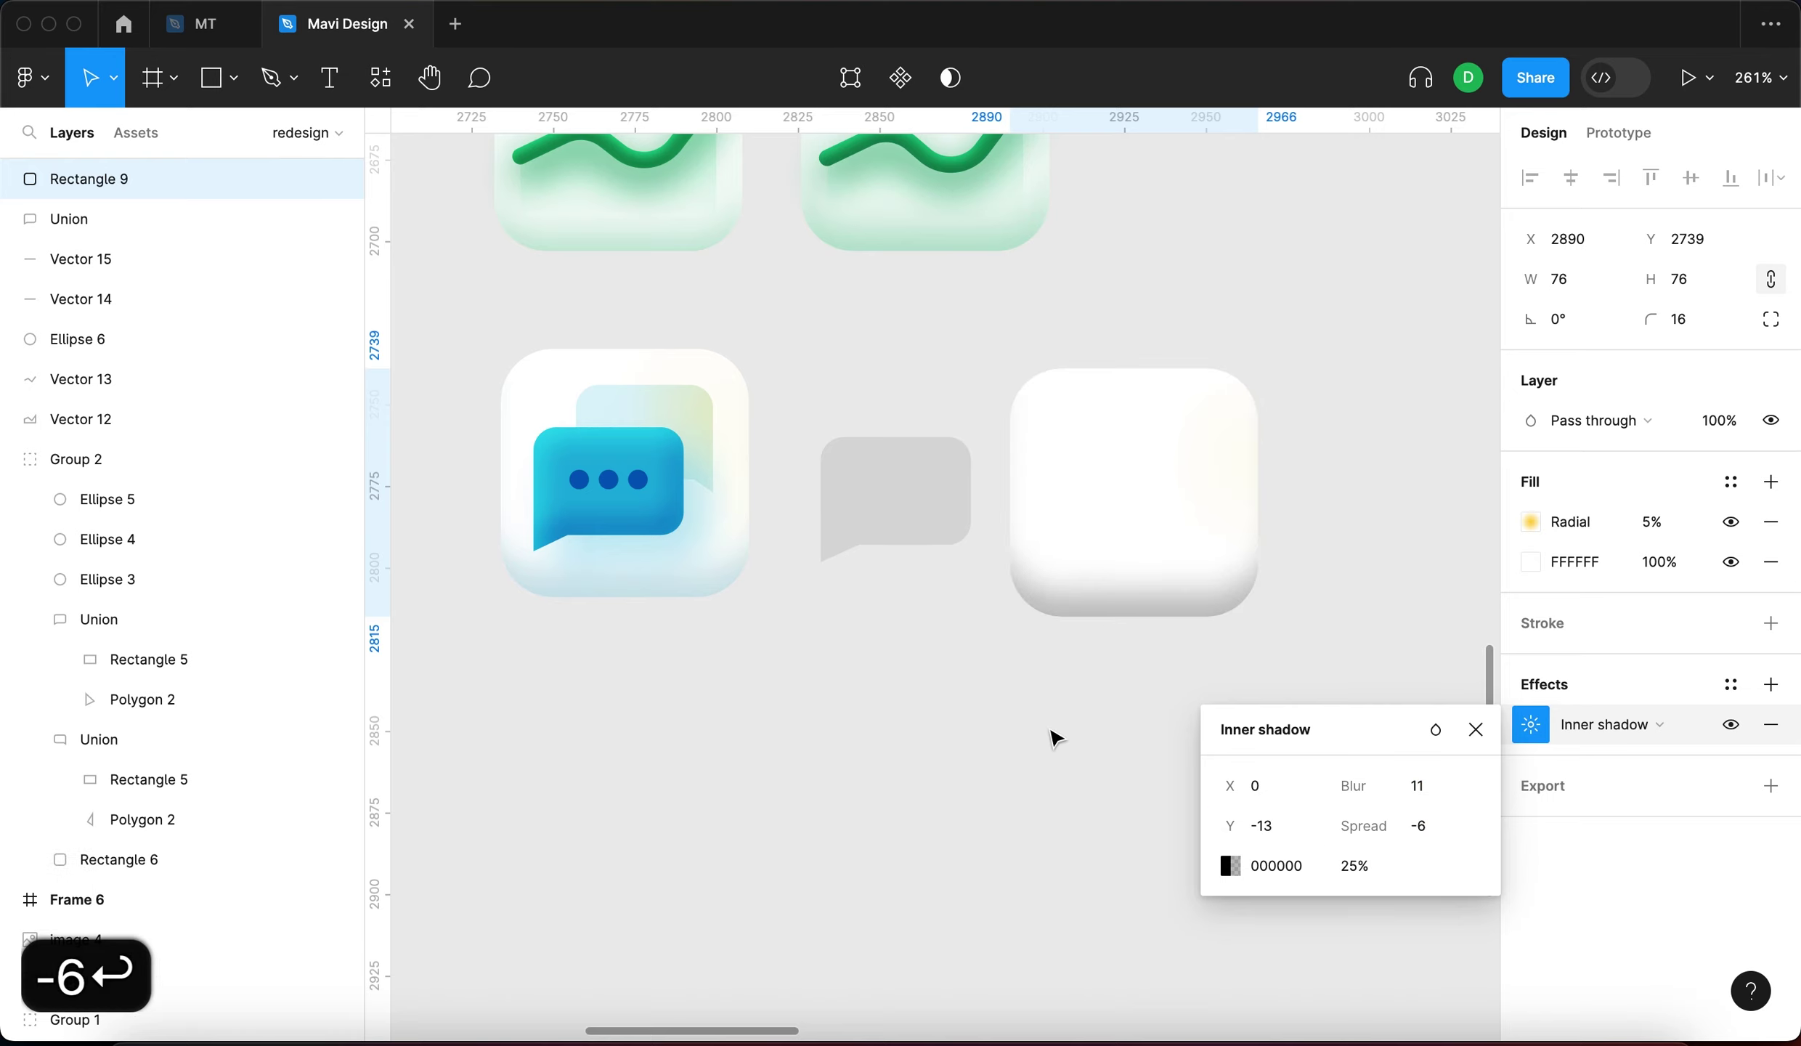
# Copy the original tile's inner shadow colour 127B9C and apply it to the new tile's inner shadow
pyautogui.doubleClick(741, 537)
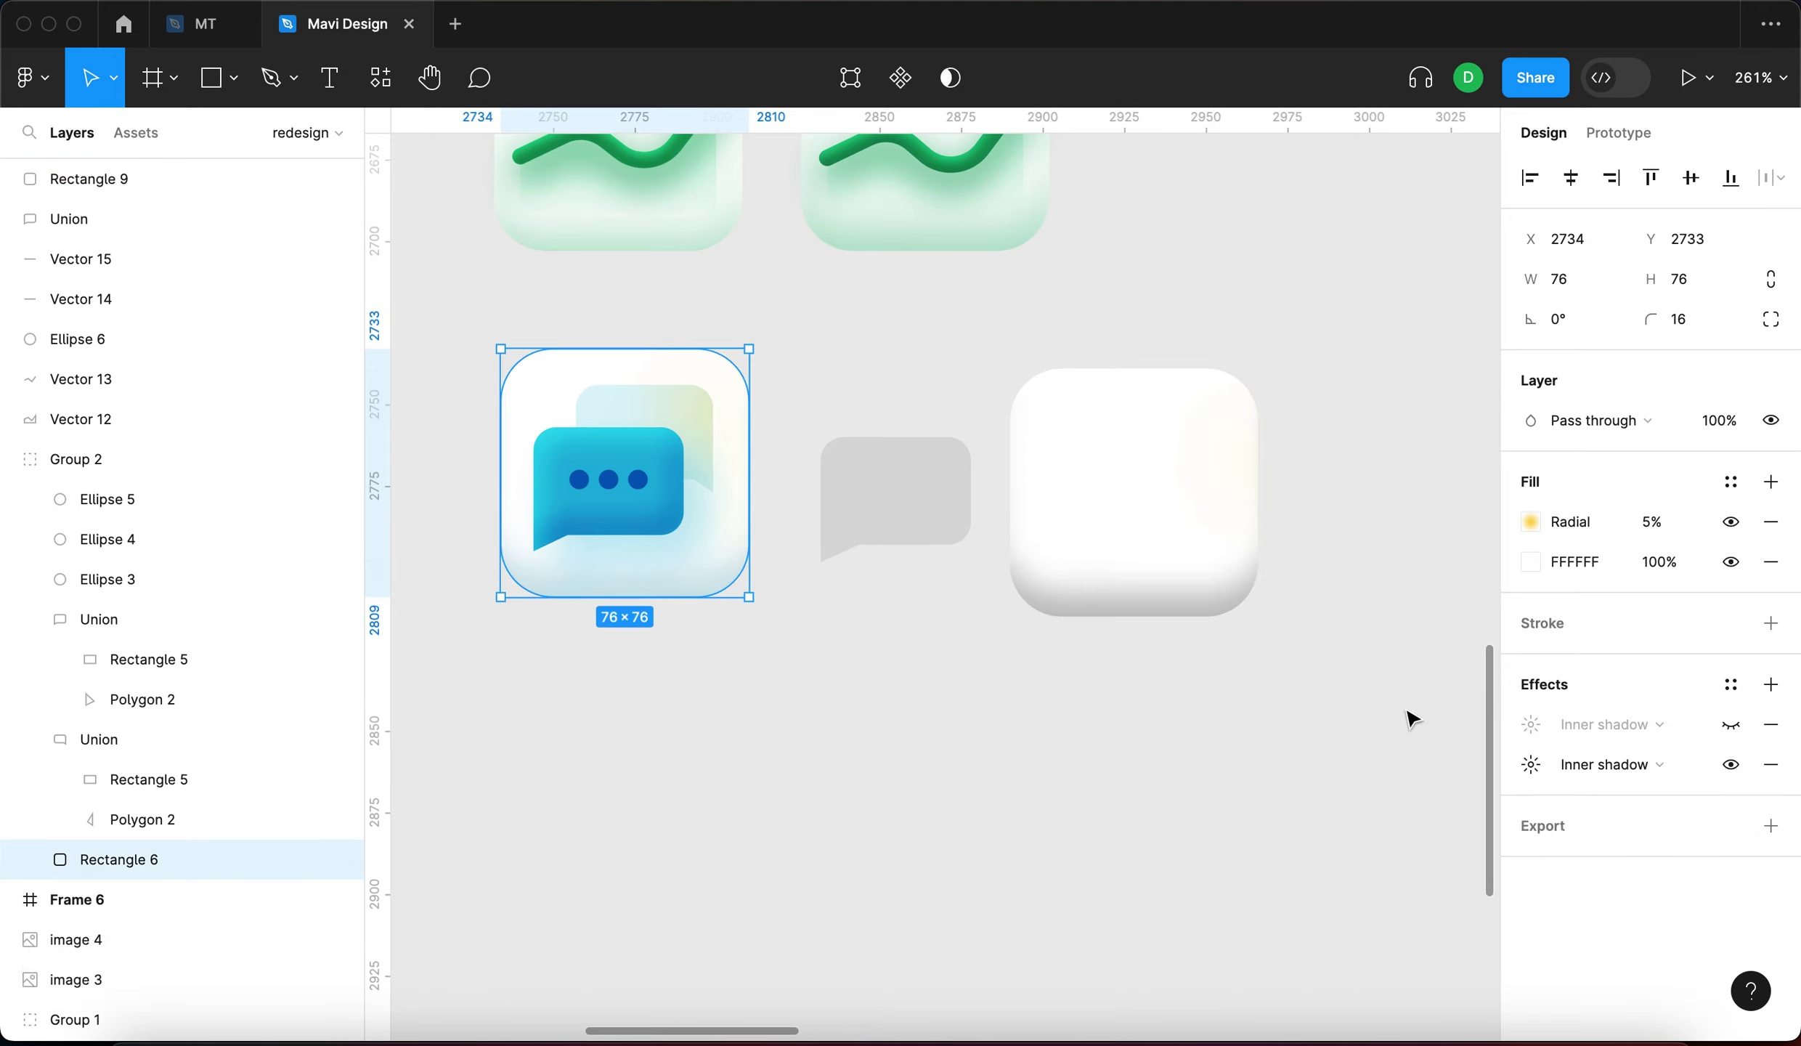
pyautogui.click(1522, 771)
pyautogui.click(1267, 912)
pyautogui.press('super+c')
pyautogui.click(1176, 526)
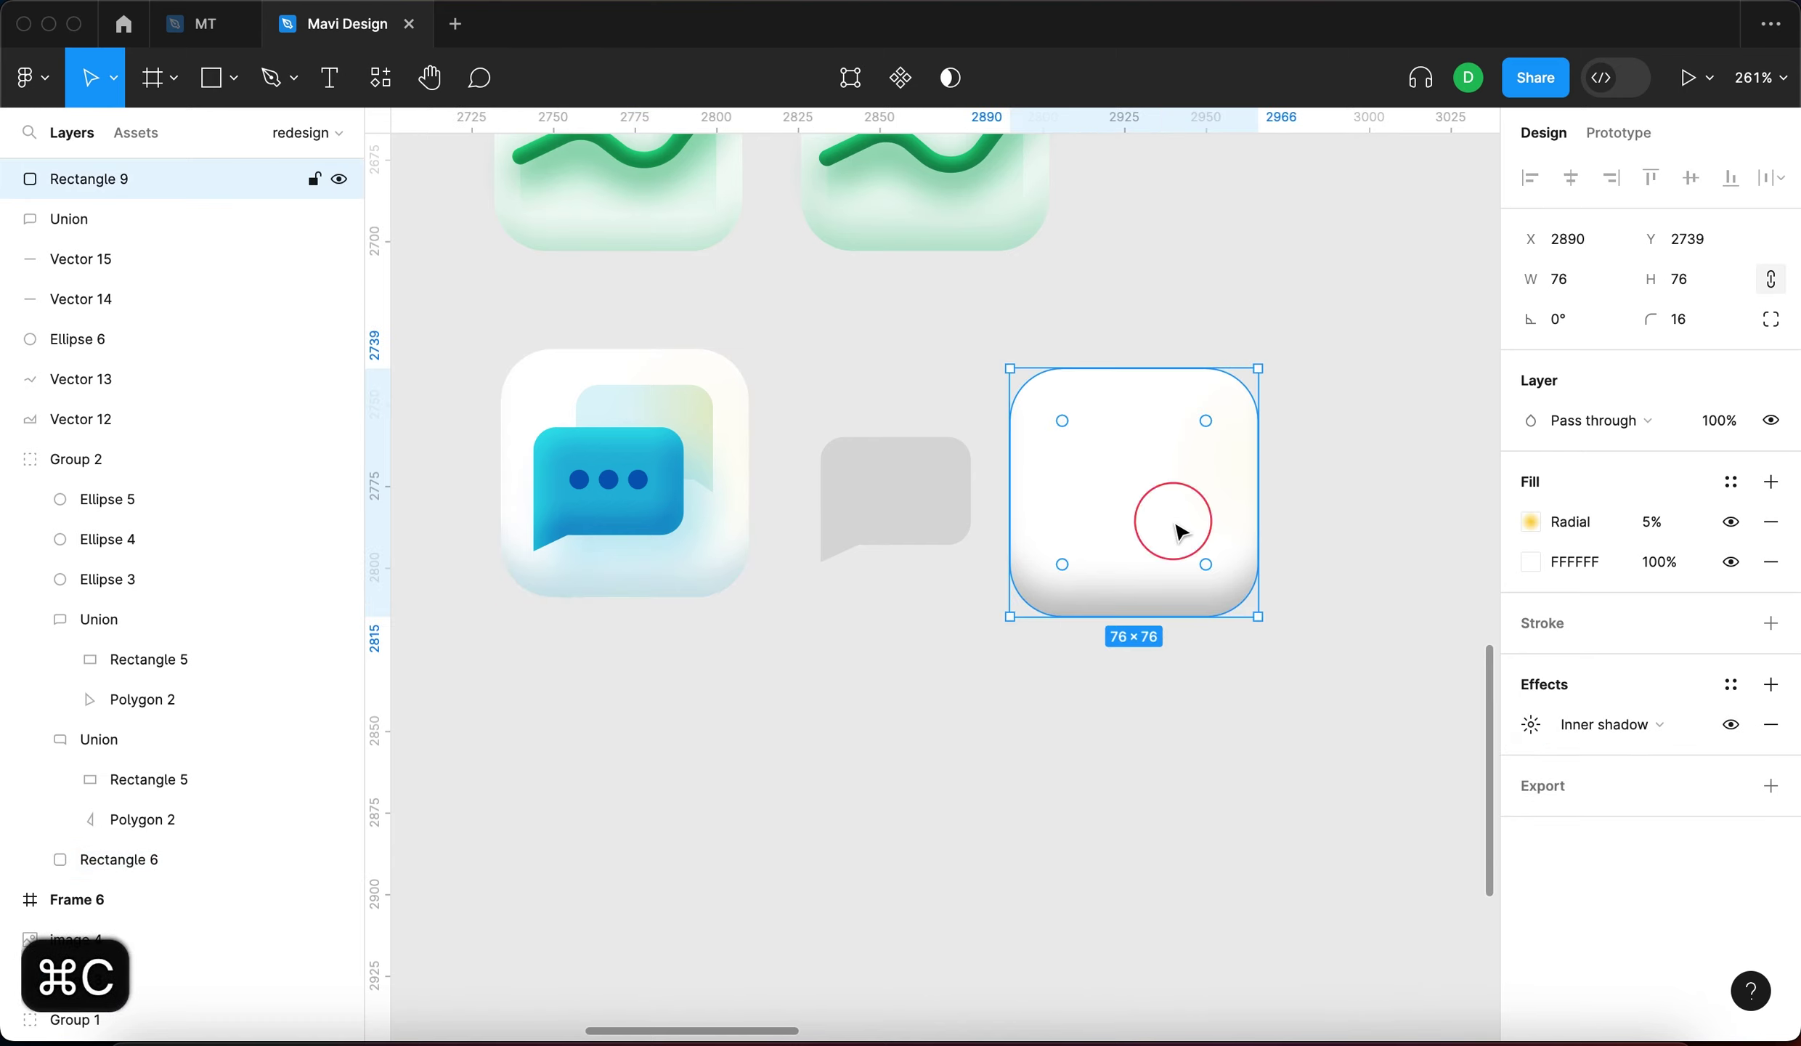
pyautogui.click(1528, 726)
pyautogui.click(1283, 866)
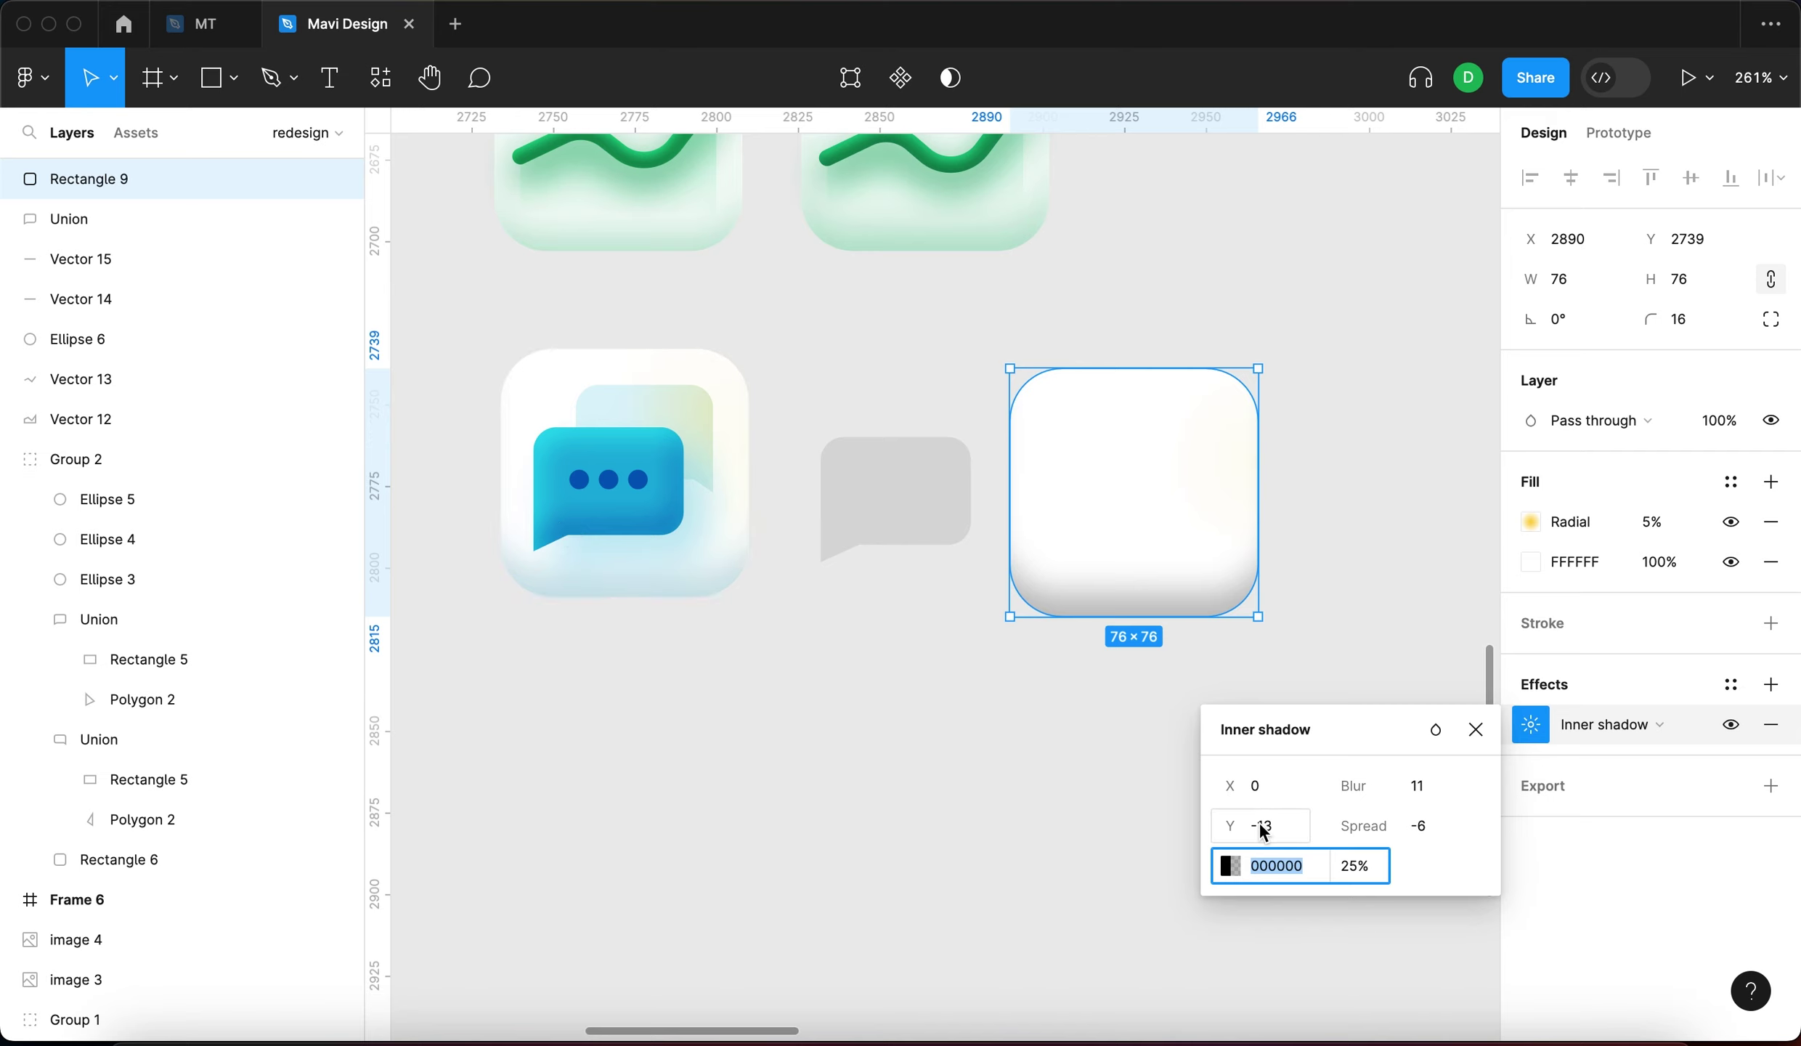
pyautogui.press('super+v')
pyautogui.press('Return')
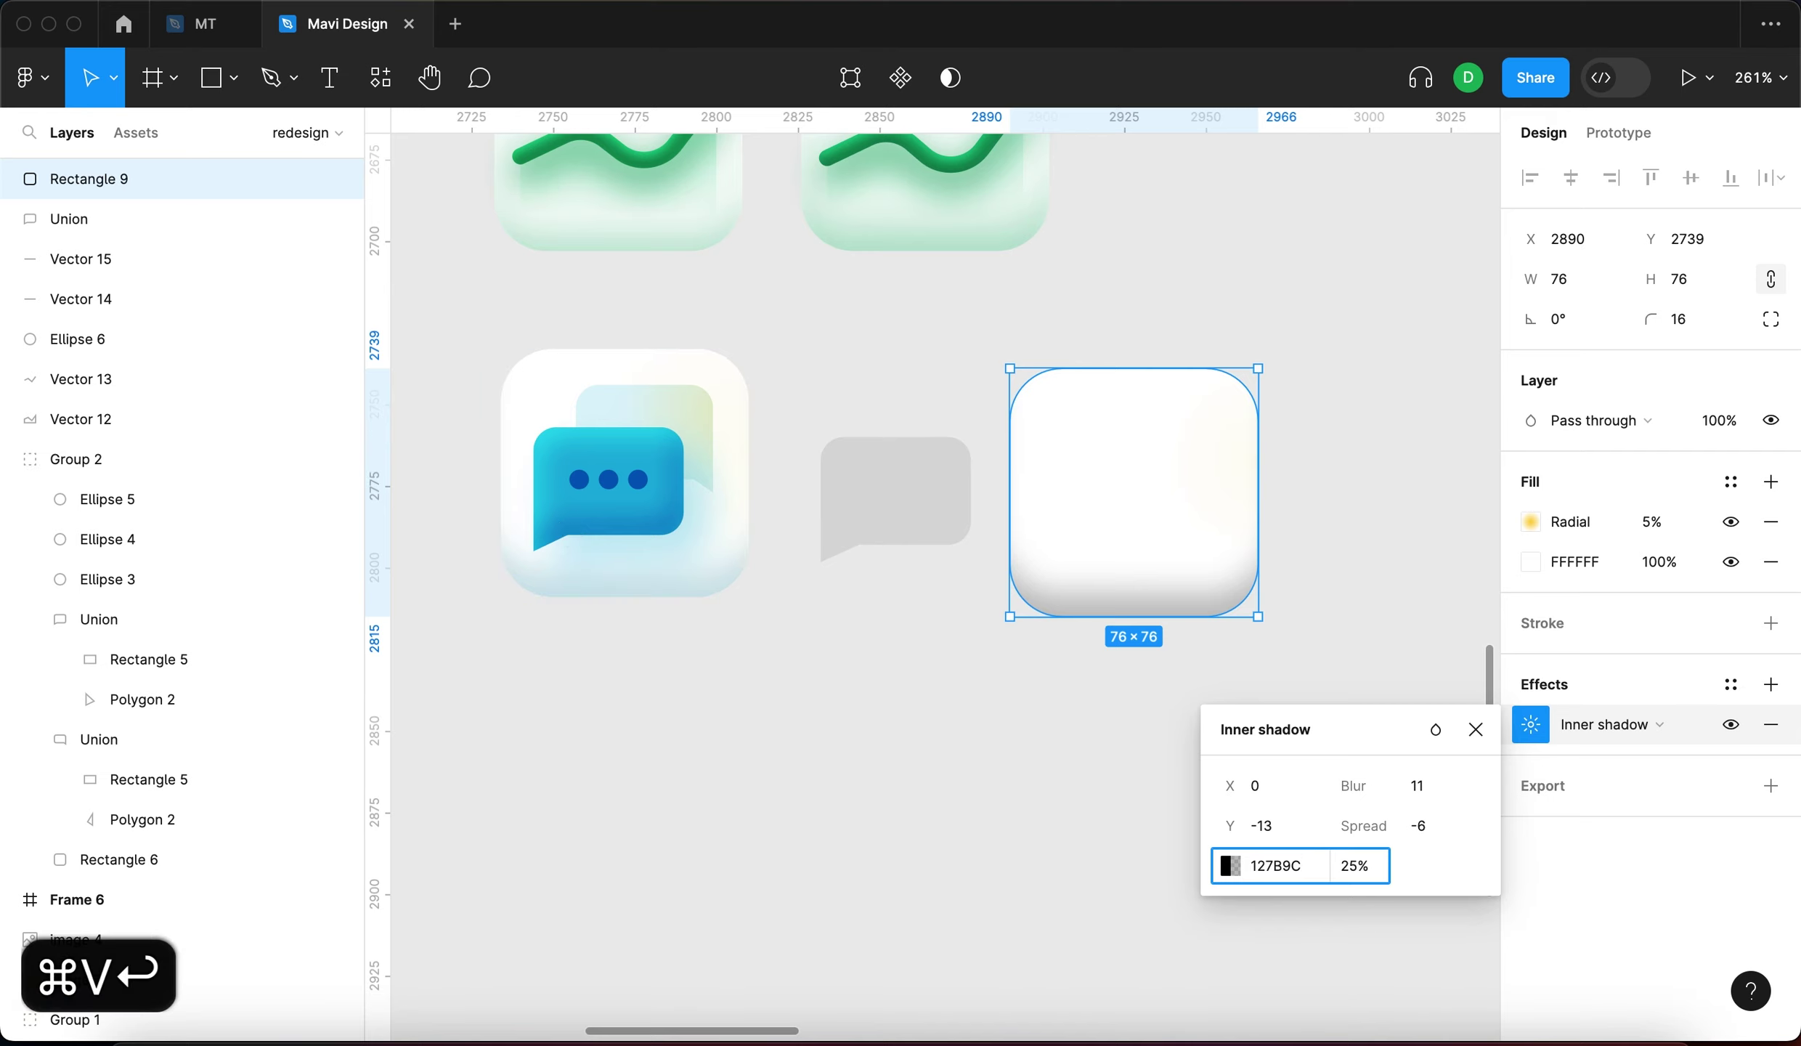
pyautogui.click(777, 617)
pyautogui.doubleClick(718, 525)
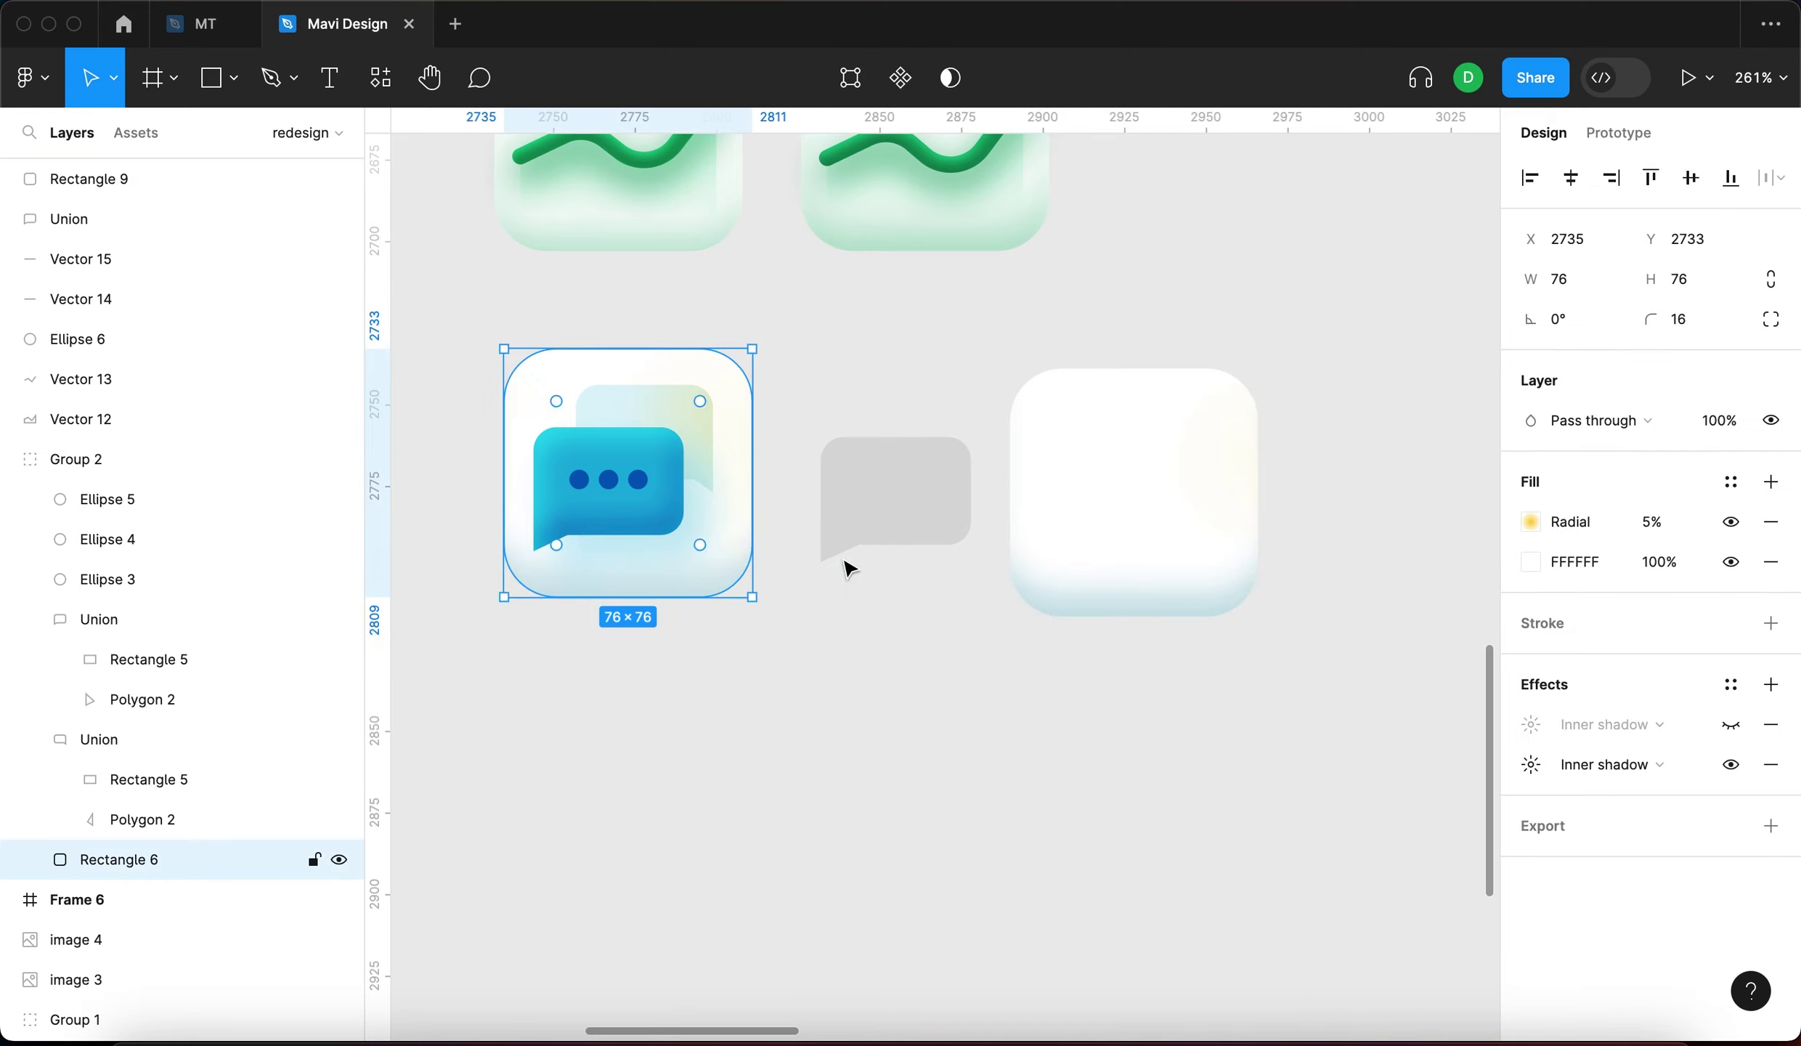
pyautogui.press('super+z')
pyautogui.press('super+z')
pyautogui.press('super+z')
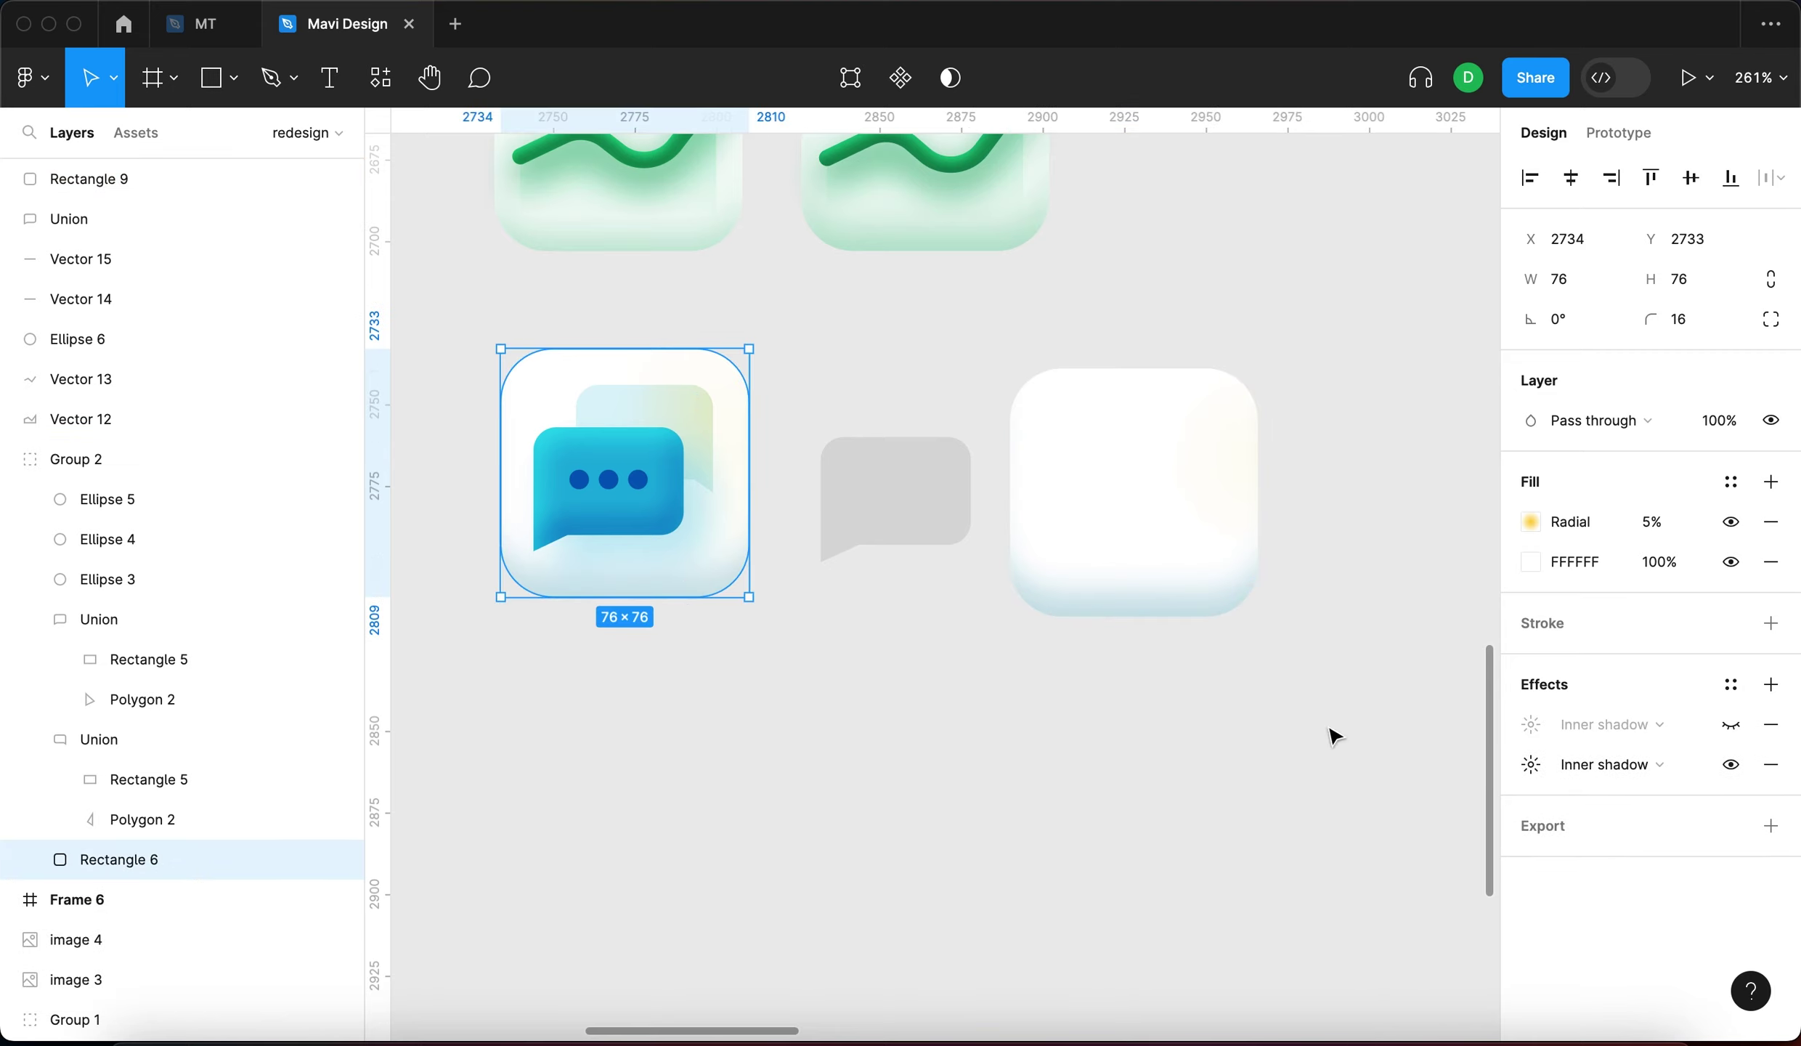
pyautogui.press('super+z')
# Lower the opacity of the new tile's inner shadow slightly
pyautogui.click(1531, 725)
pyautogui.click(1355, 865)
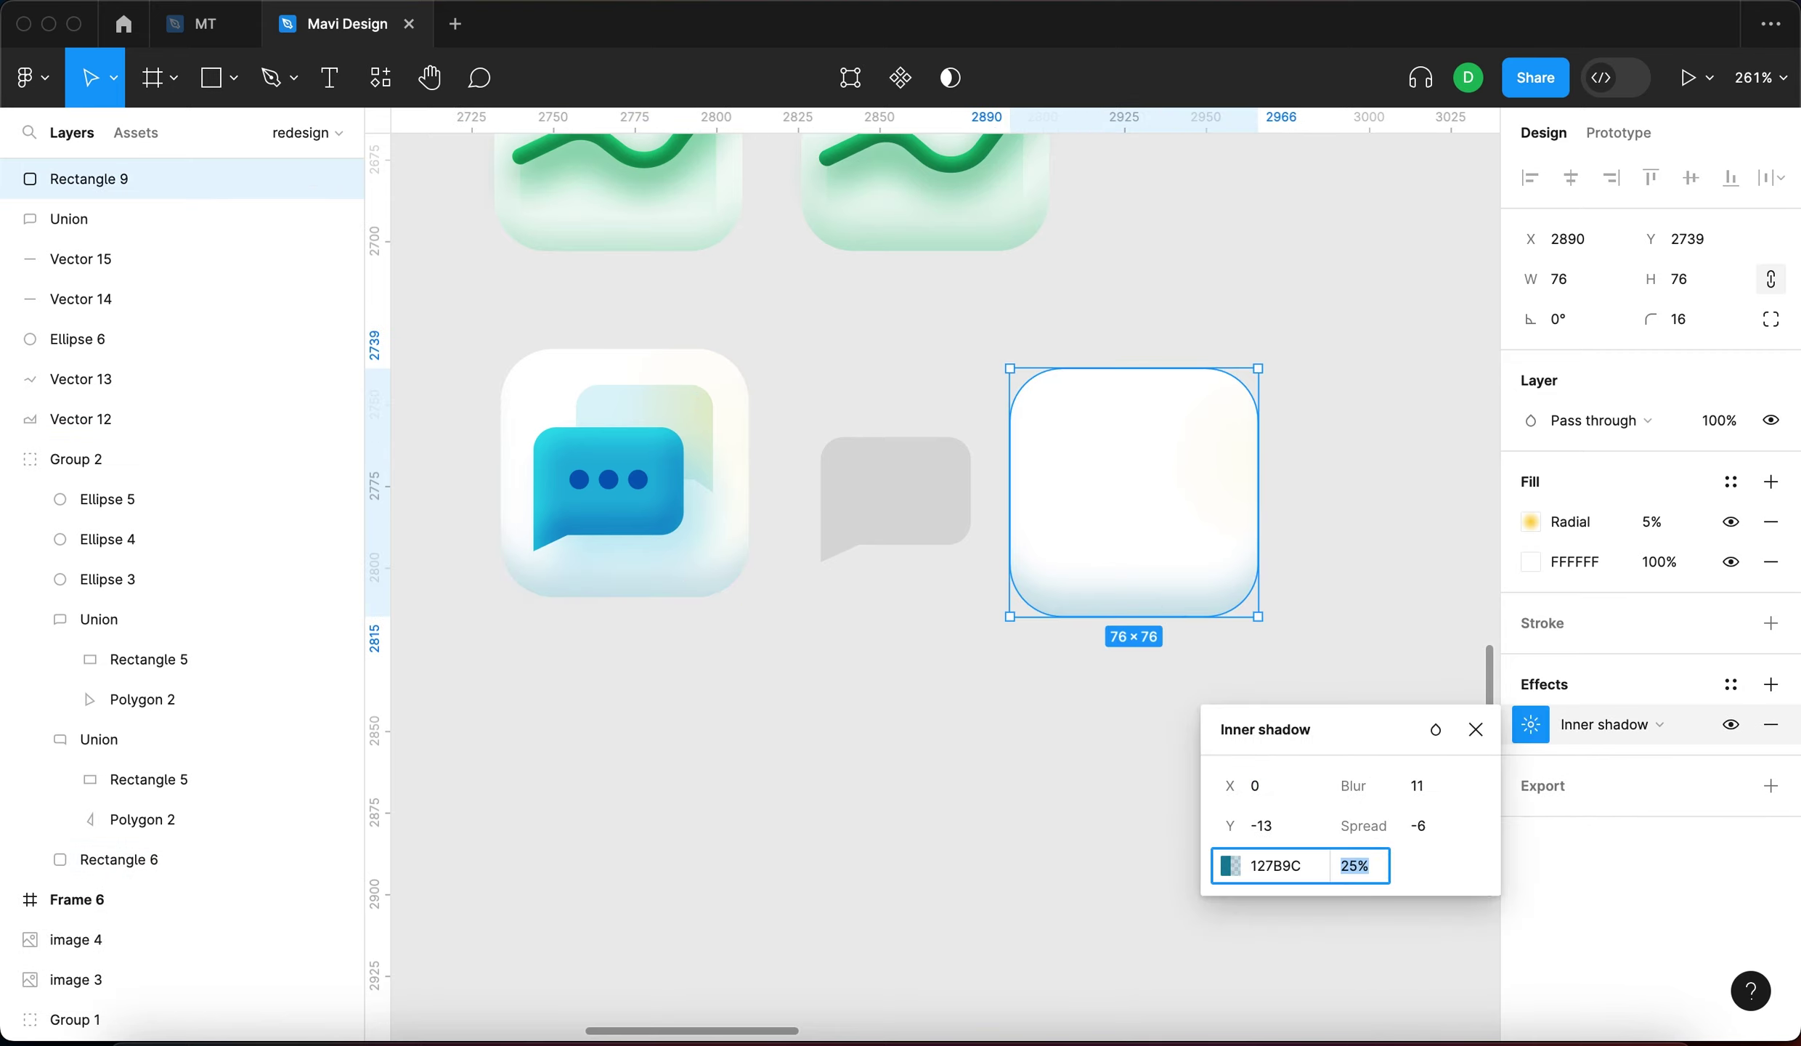
pyautogui.press('Escape')
# Move the grey speech bubble slightly to the left and fill it with the original front bubble's colour 15ADDD
pyautogui.scroll(2, 820, 551)
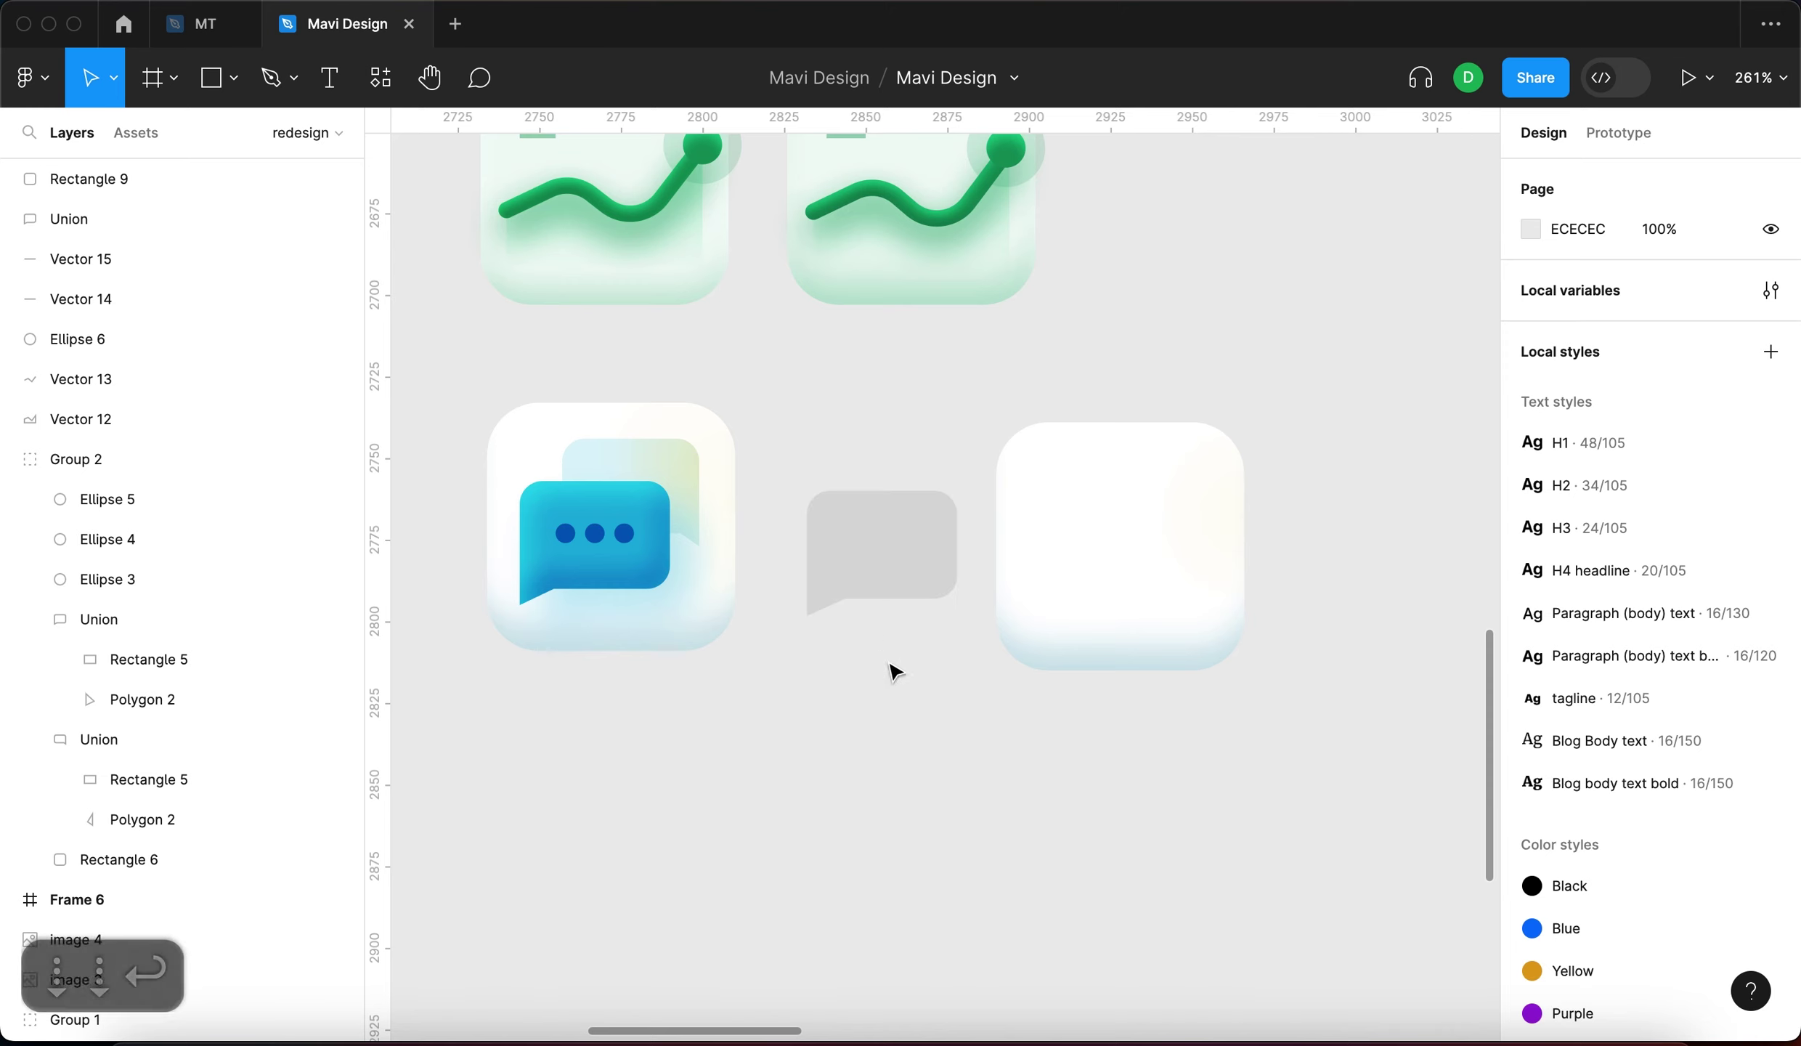
pyautogui.moveTo(895, 541); pyautogui.dragTo(860, 541)
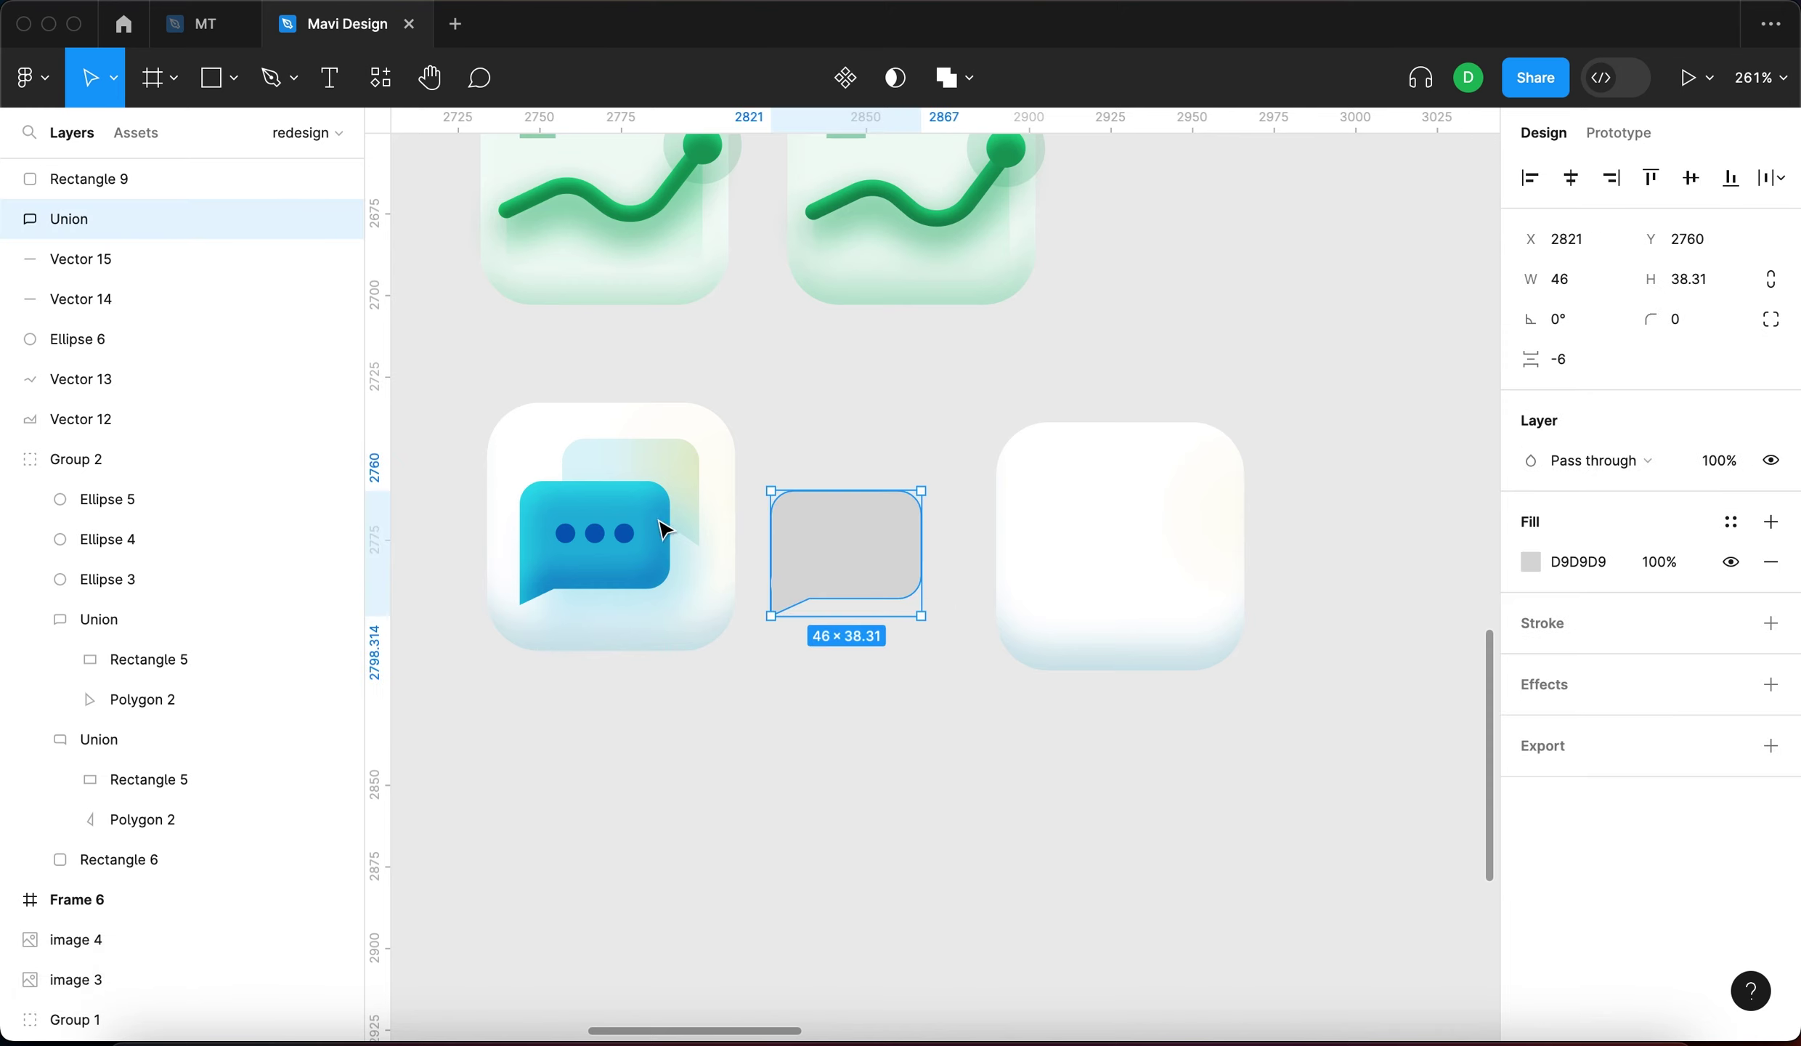
pyautogui.click(149, 658)
pyautogui.hotkey('shift', 'Return')
pyautogui.click(1601, 561)
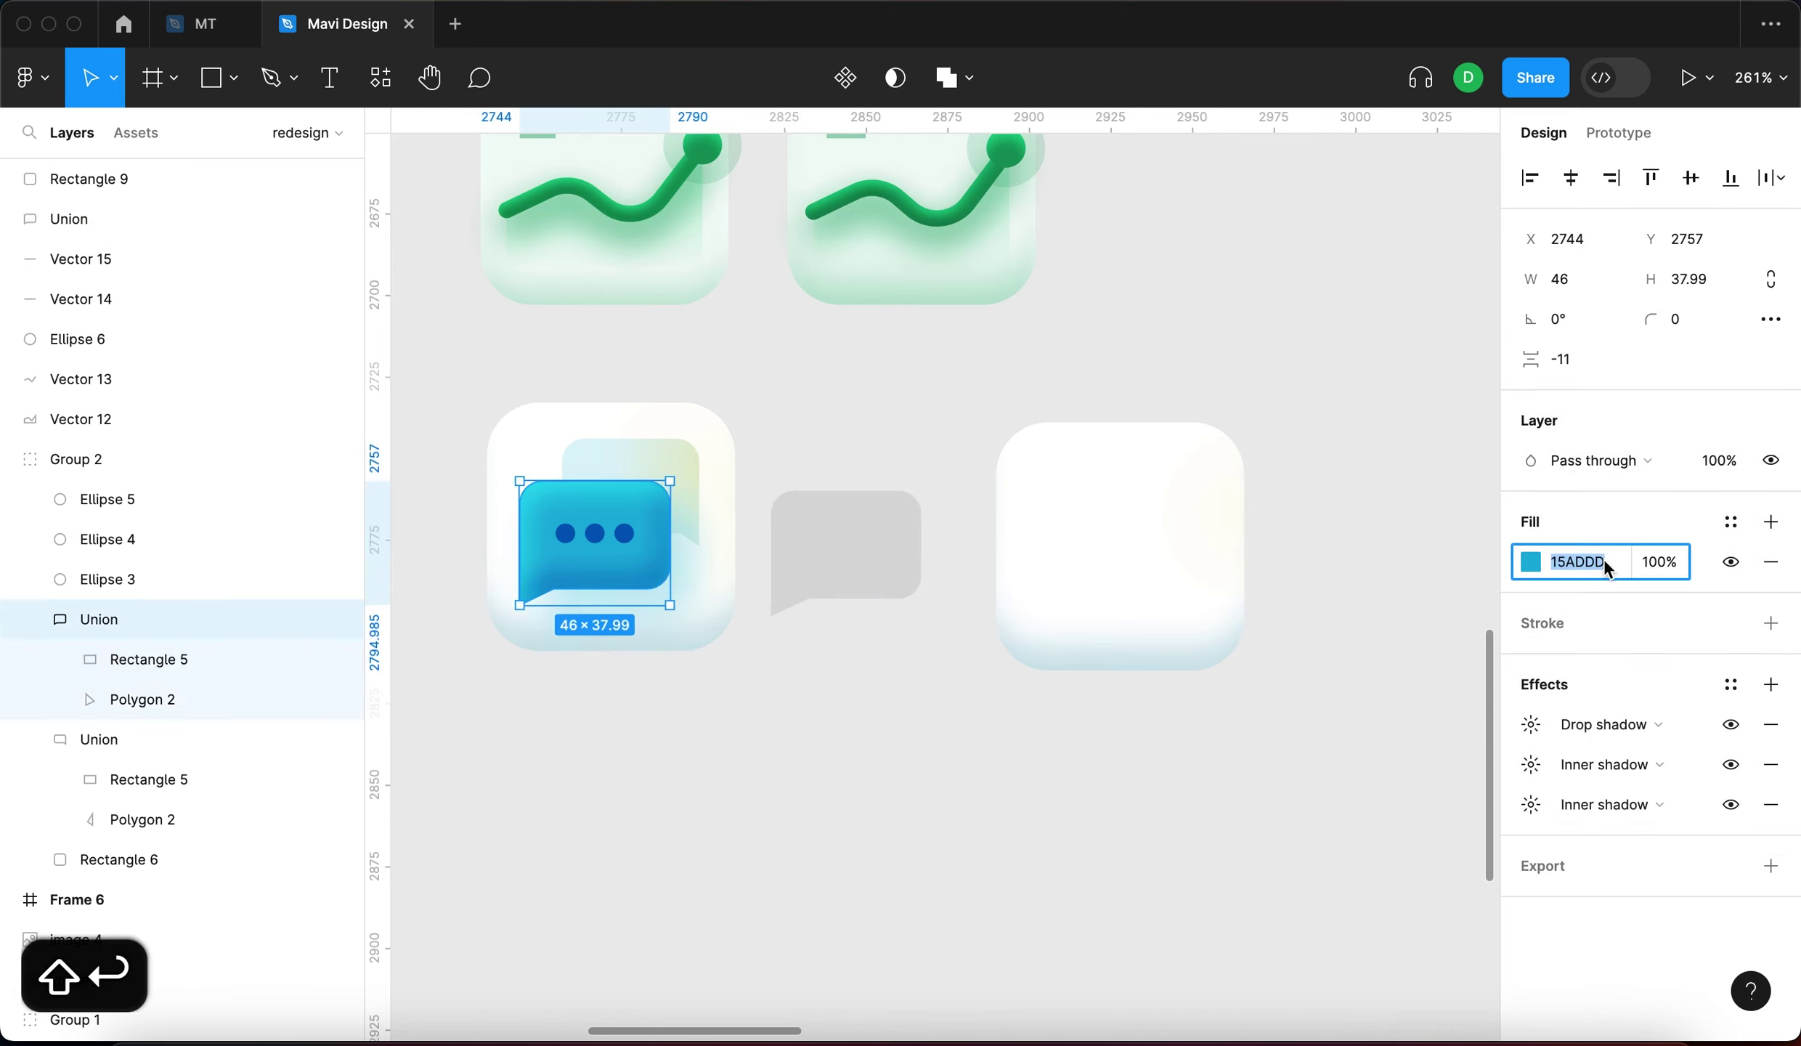
pyautogui.press('super+c')
pyautogui.click(835, 559)
pyautogui.click(1576, 562)
pyautogui.press('super+v')
pyautogui.press('Return')
pyautogui.click(962, 454)
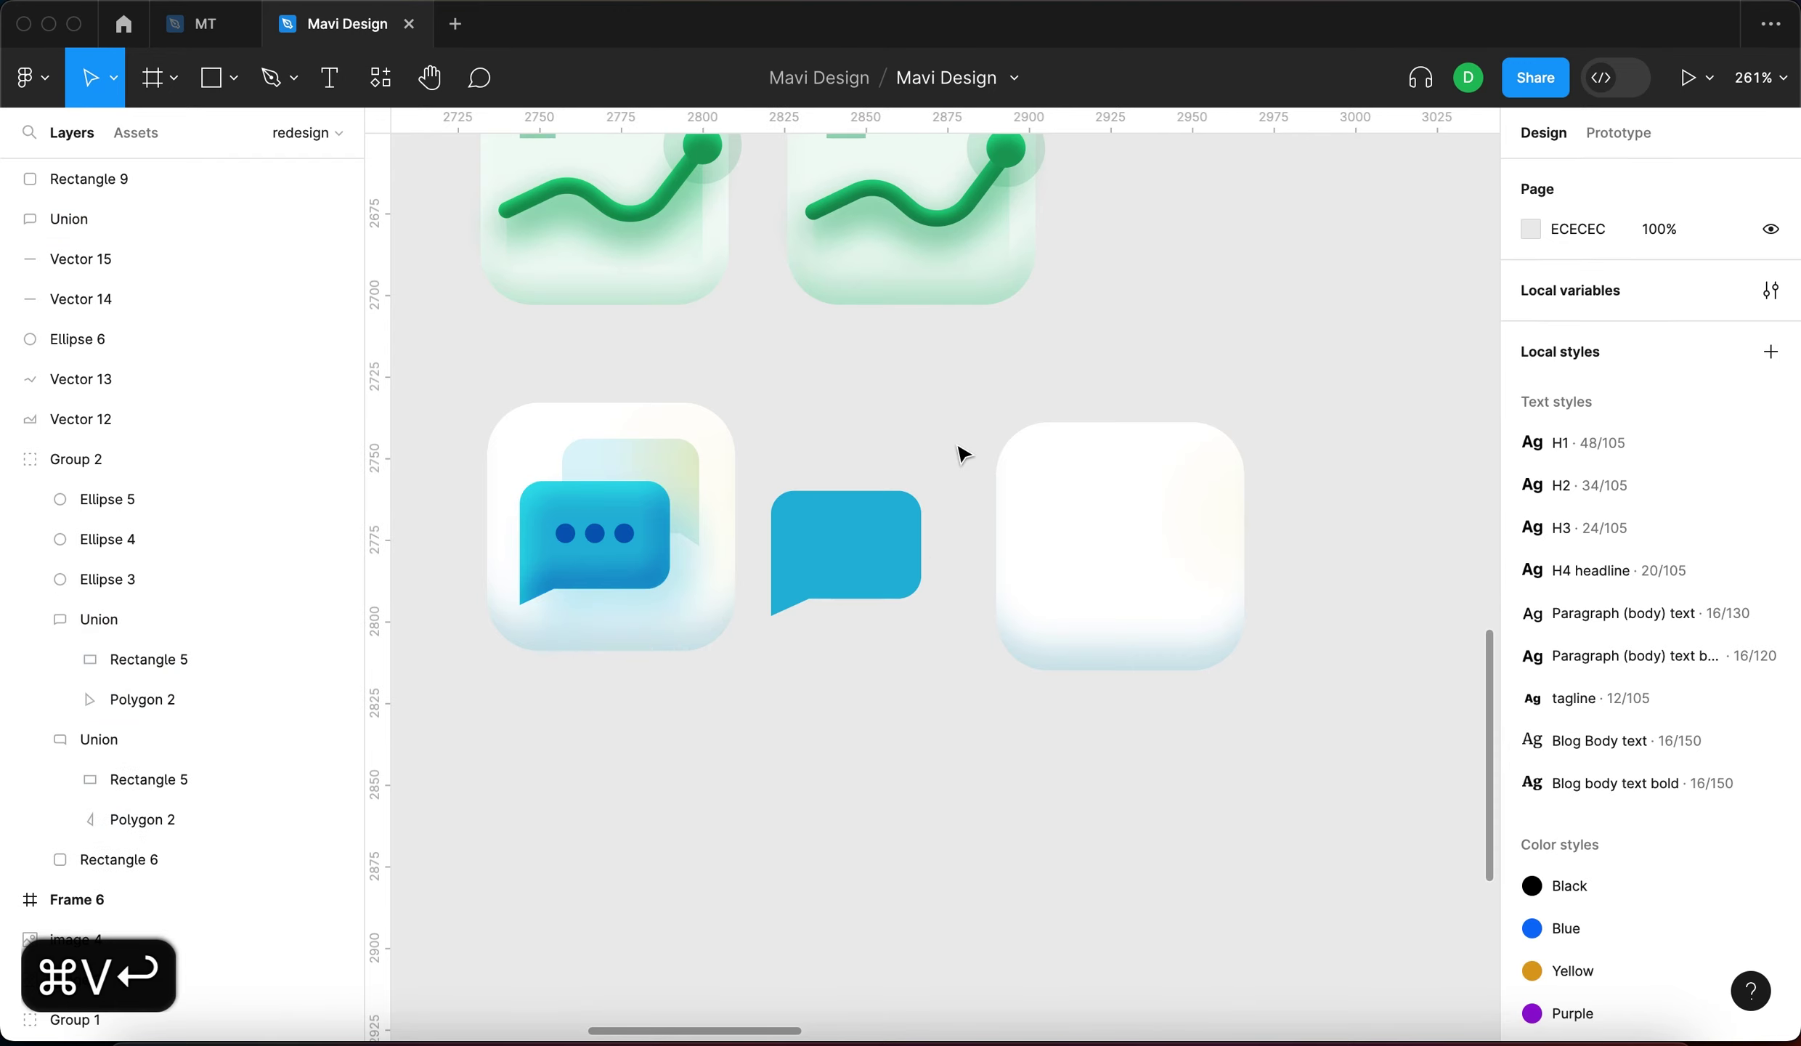
# Toggle the original front bubble's drop shadow off and on to examine its effect
pyautogui.hscroll(-2, 799, 443)
pyautogui.scroll(5, 739, 483)
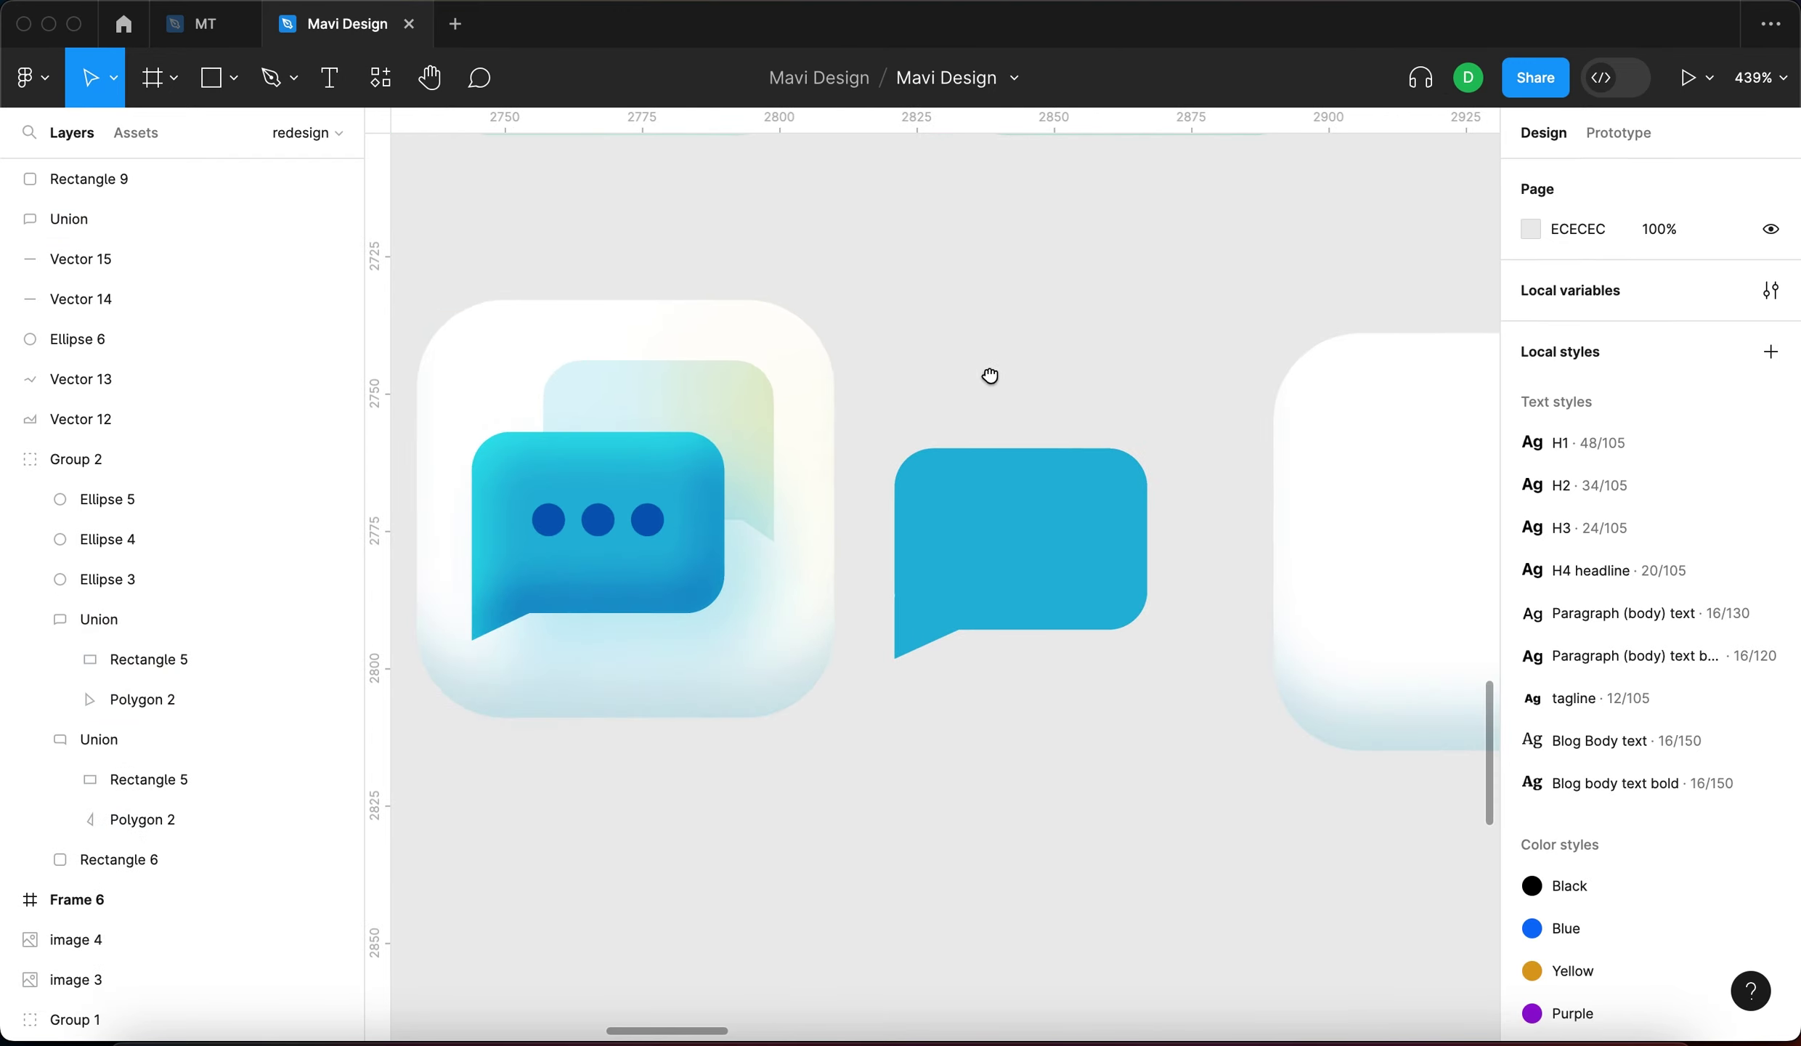
pyautogui.click(710, 452)
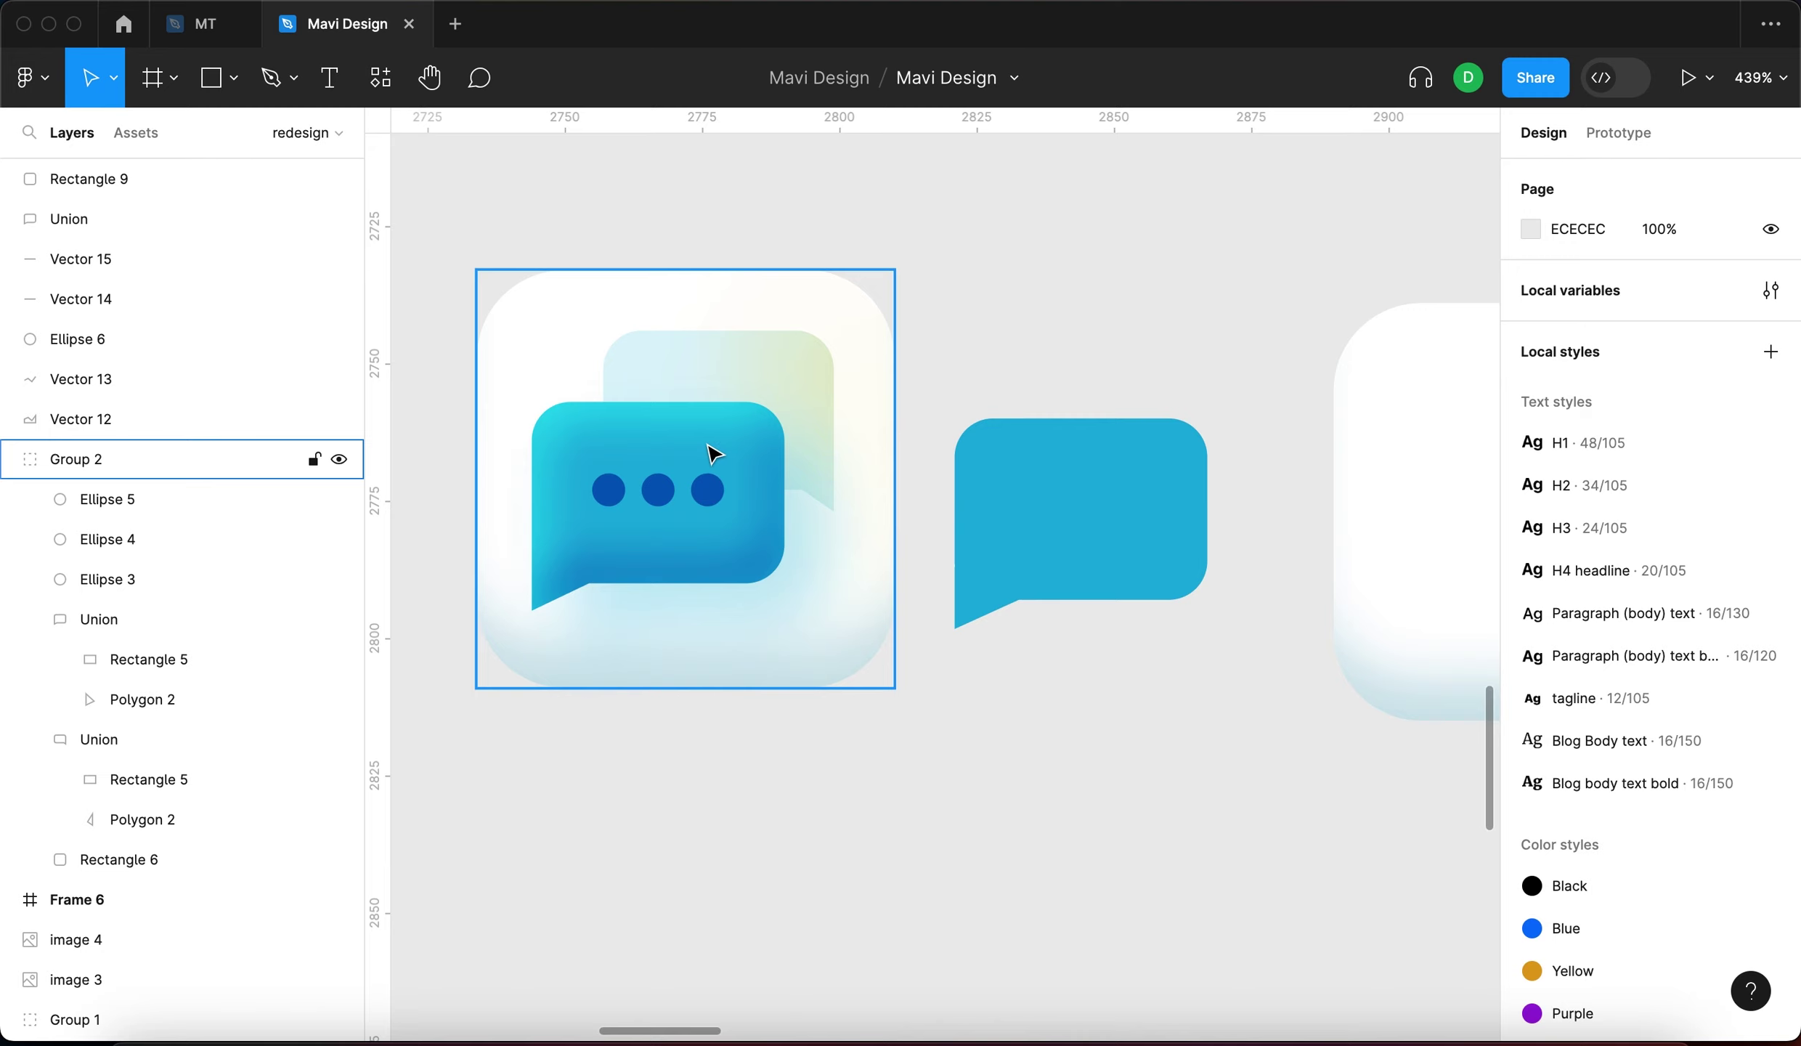
pyautogui.doubleClick(714, 453)
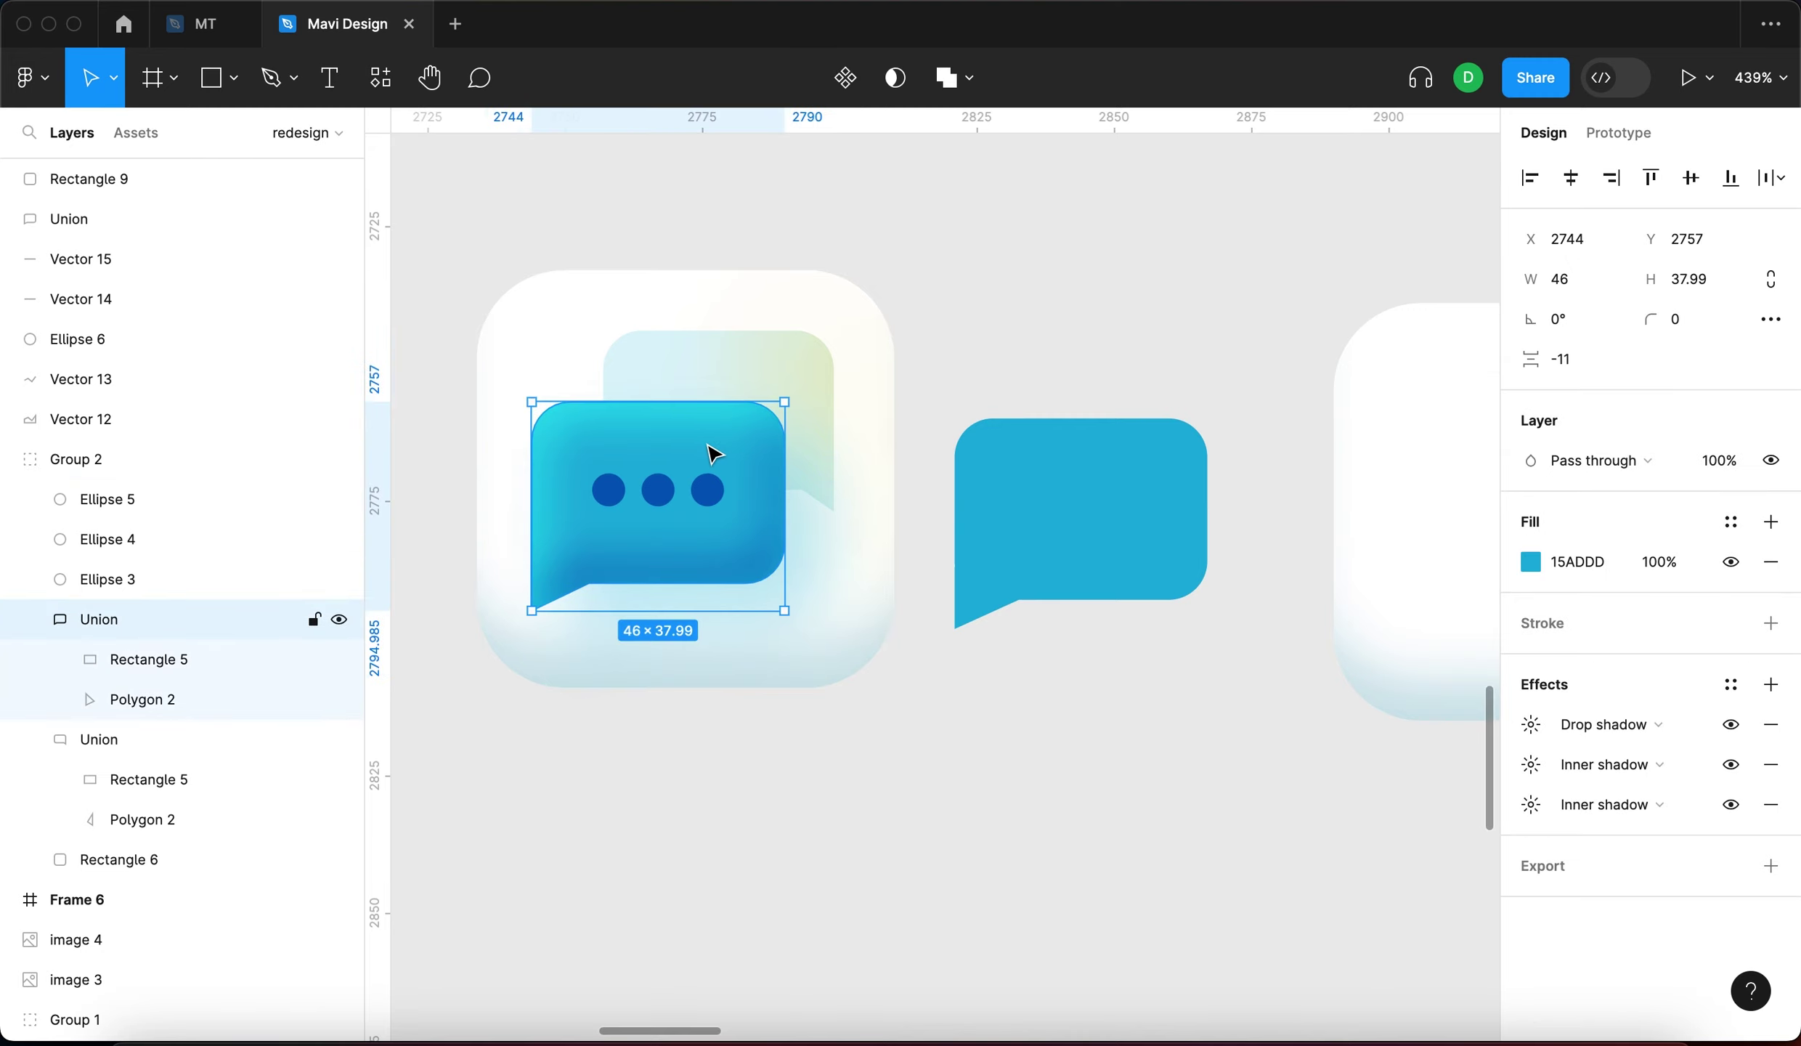
pyautogui.click(1734, 728)
pyautogui.click(1734, 728)
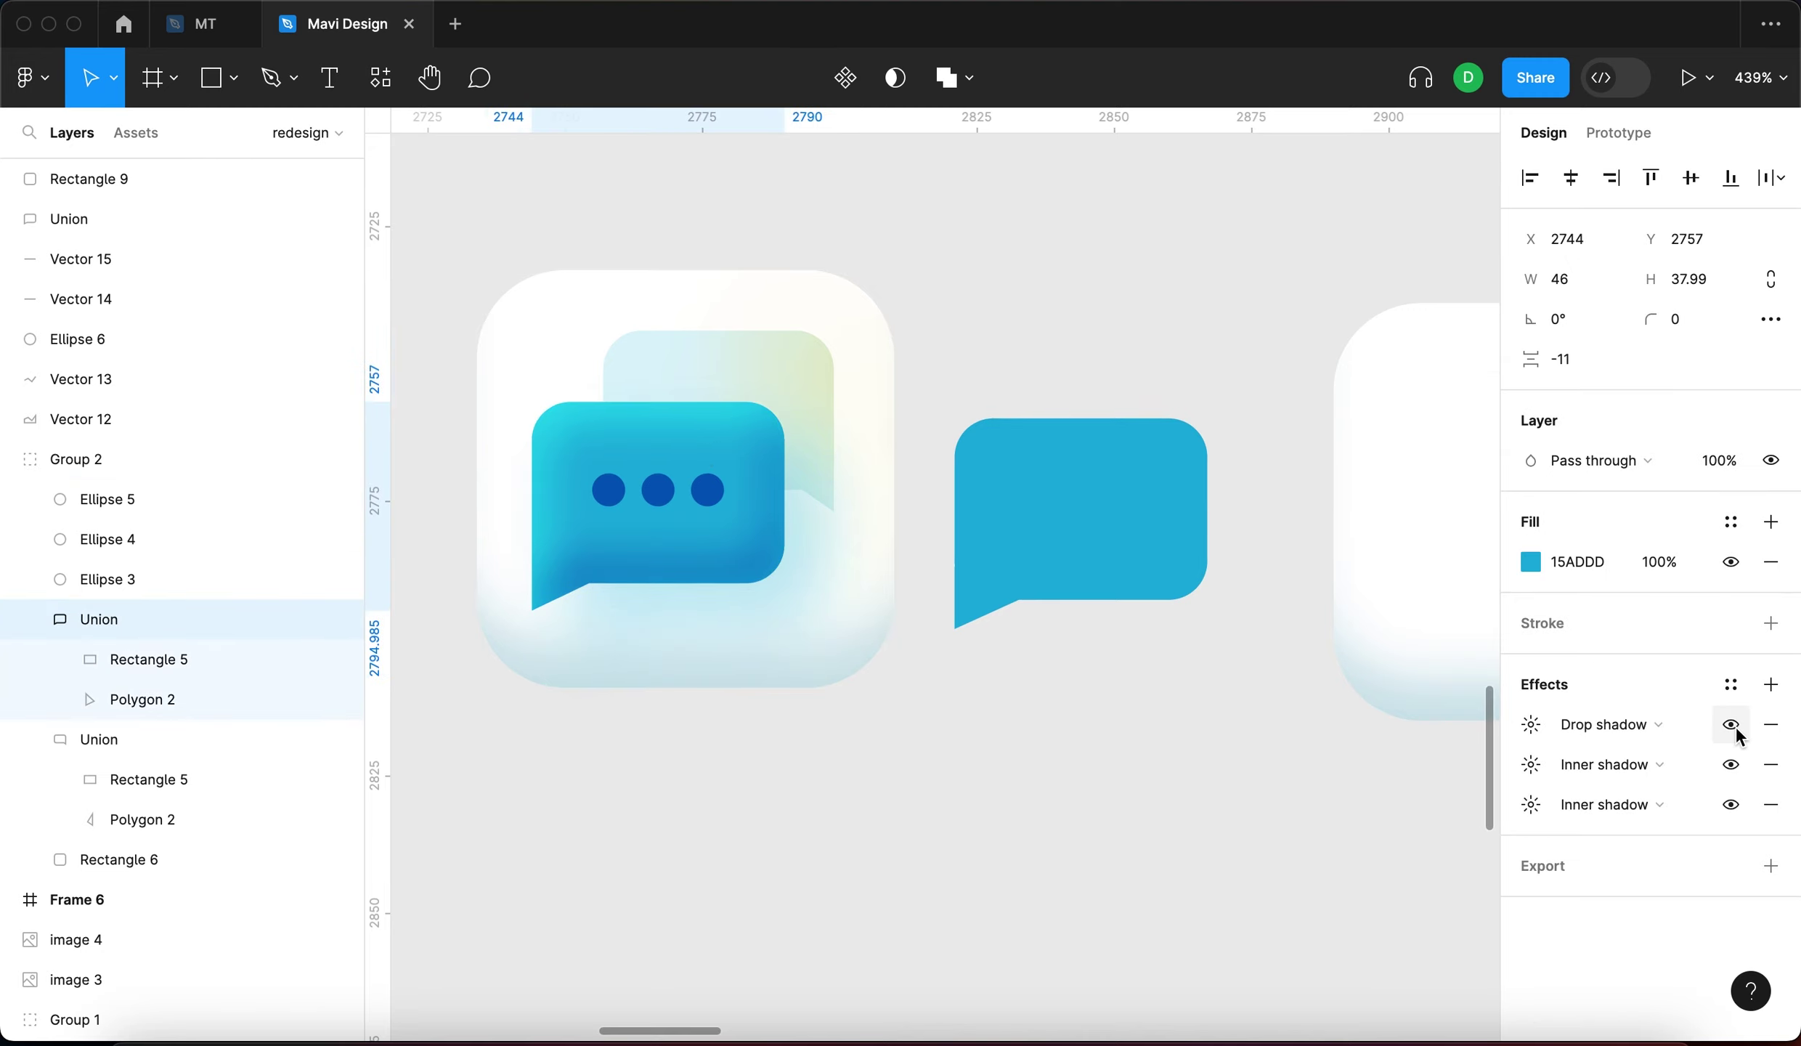
# Add a drop shadow to the new speech bubble with X 7, Y 8 and blur 14, matching the original front bubble
pyautogui.click(1735, 728)
pyautogui.click(1734, 727)
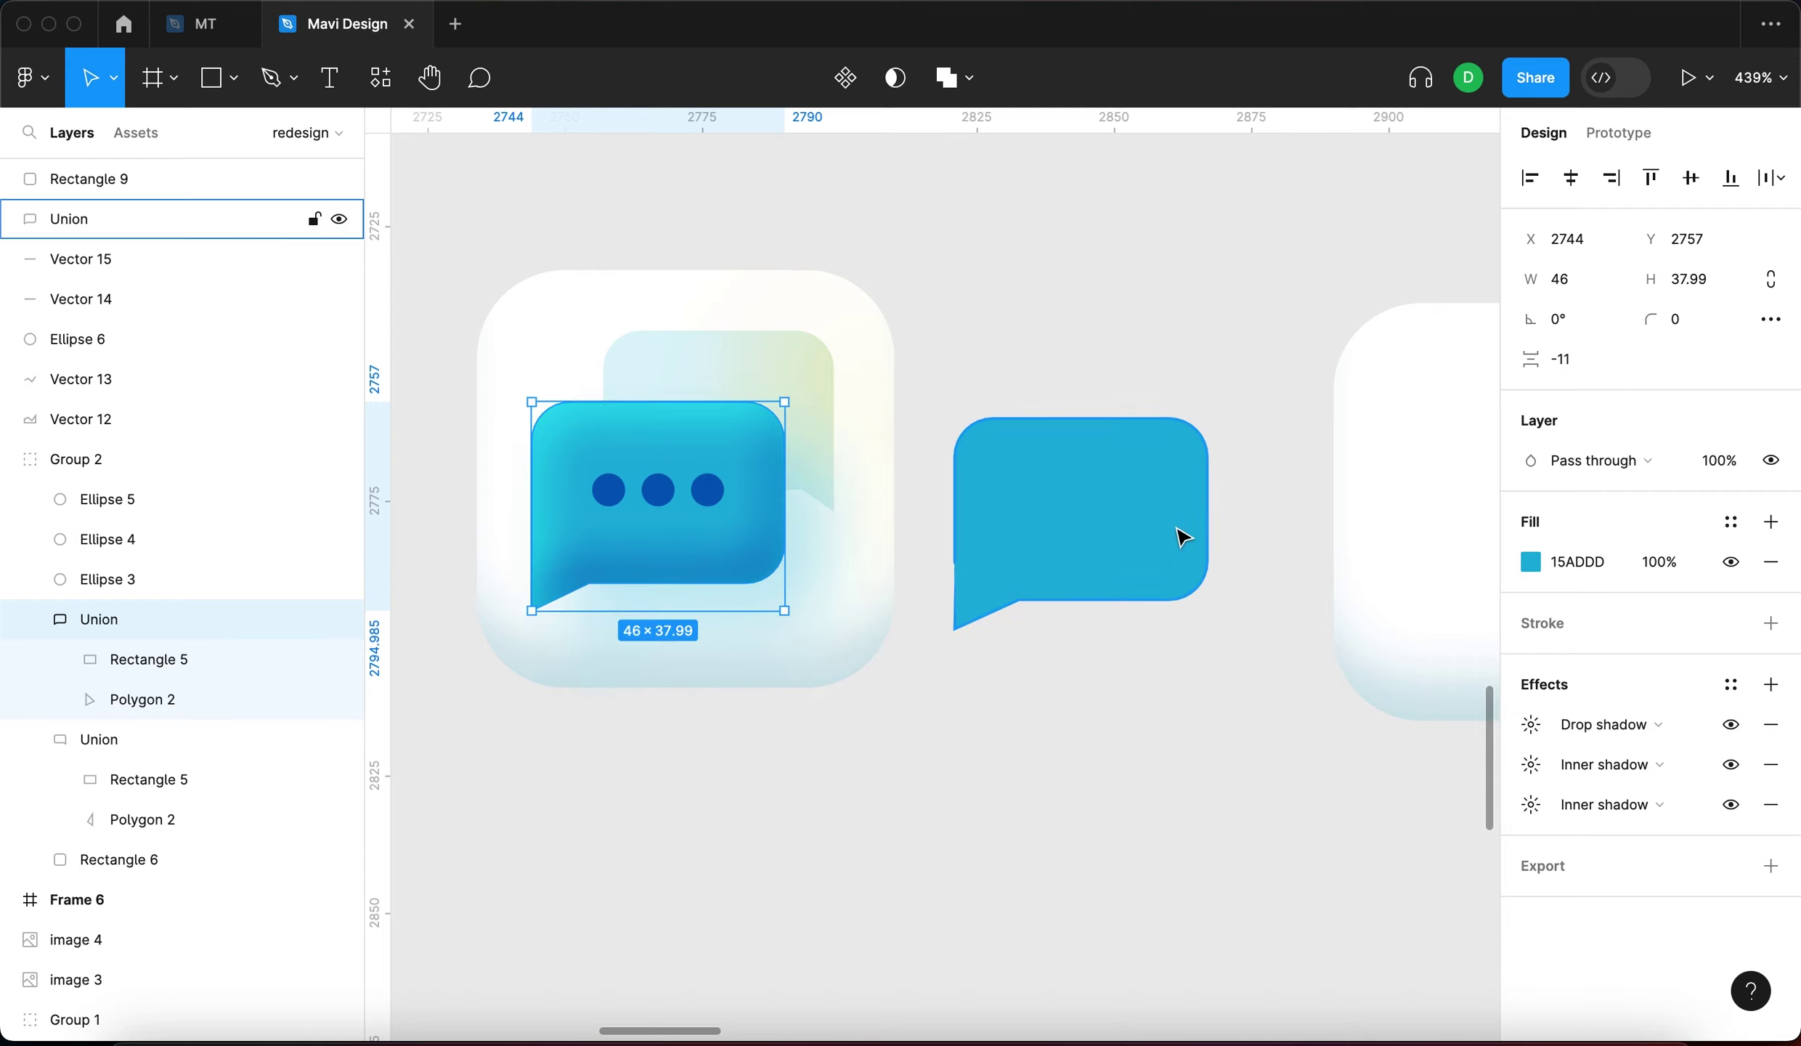
pyautogui.click(1531, 724)
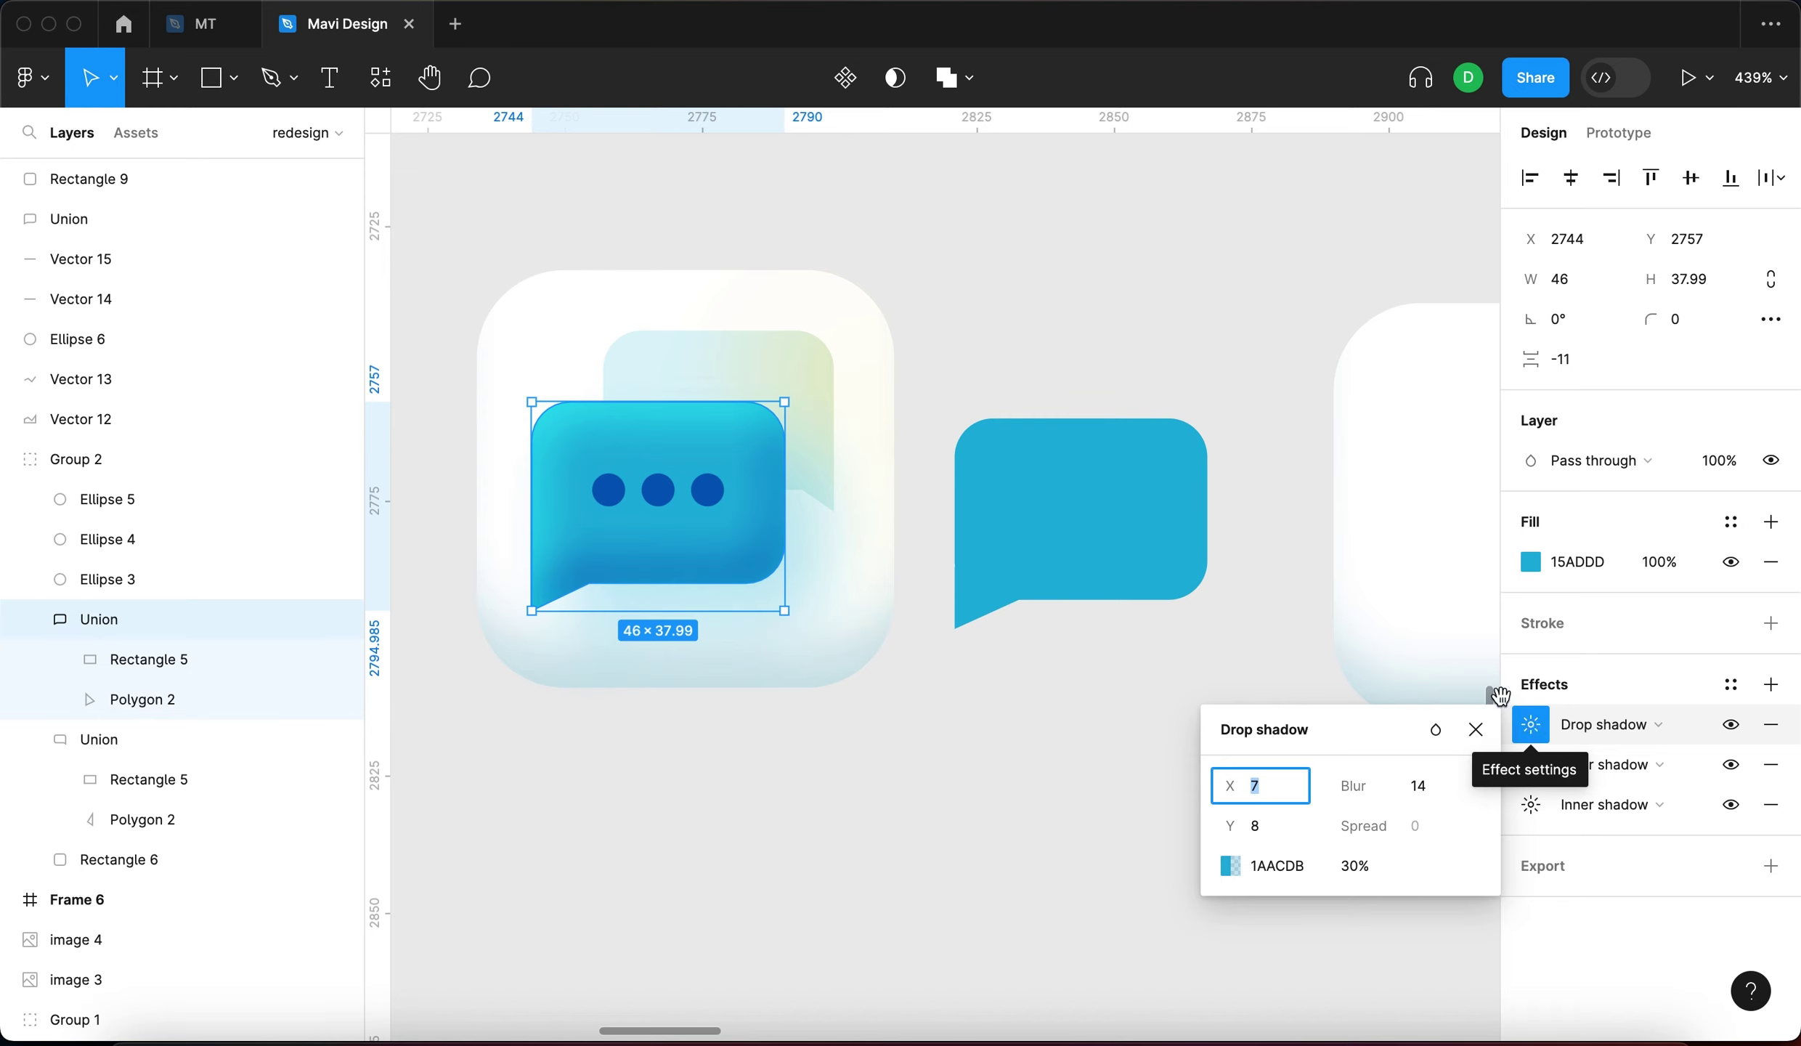
pyautogui.click(1078, 509)
pyautogui.click(1771, 684)
pyautogui.click(1534, 726)
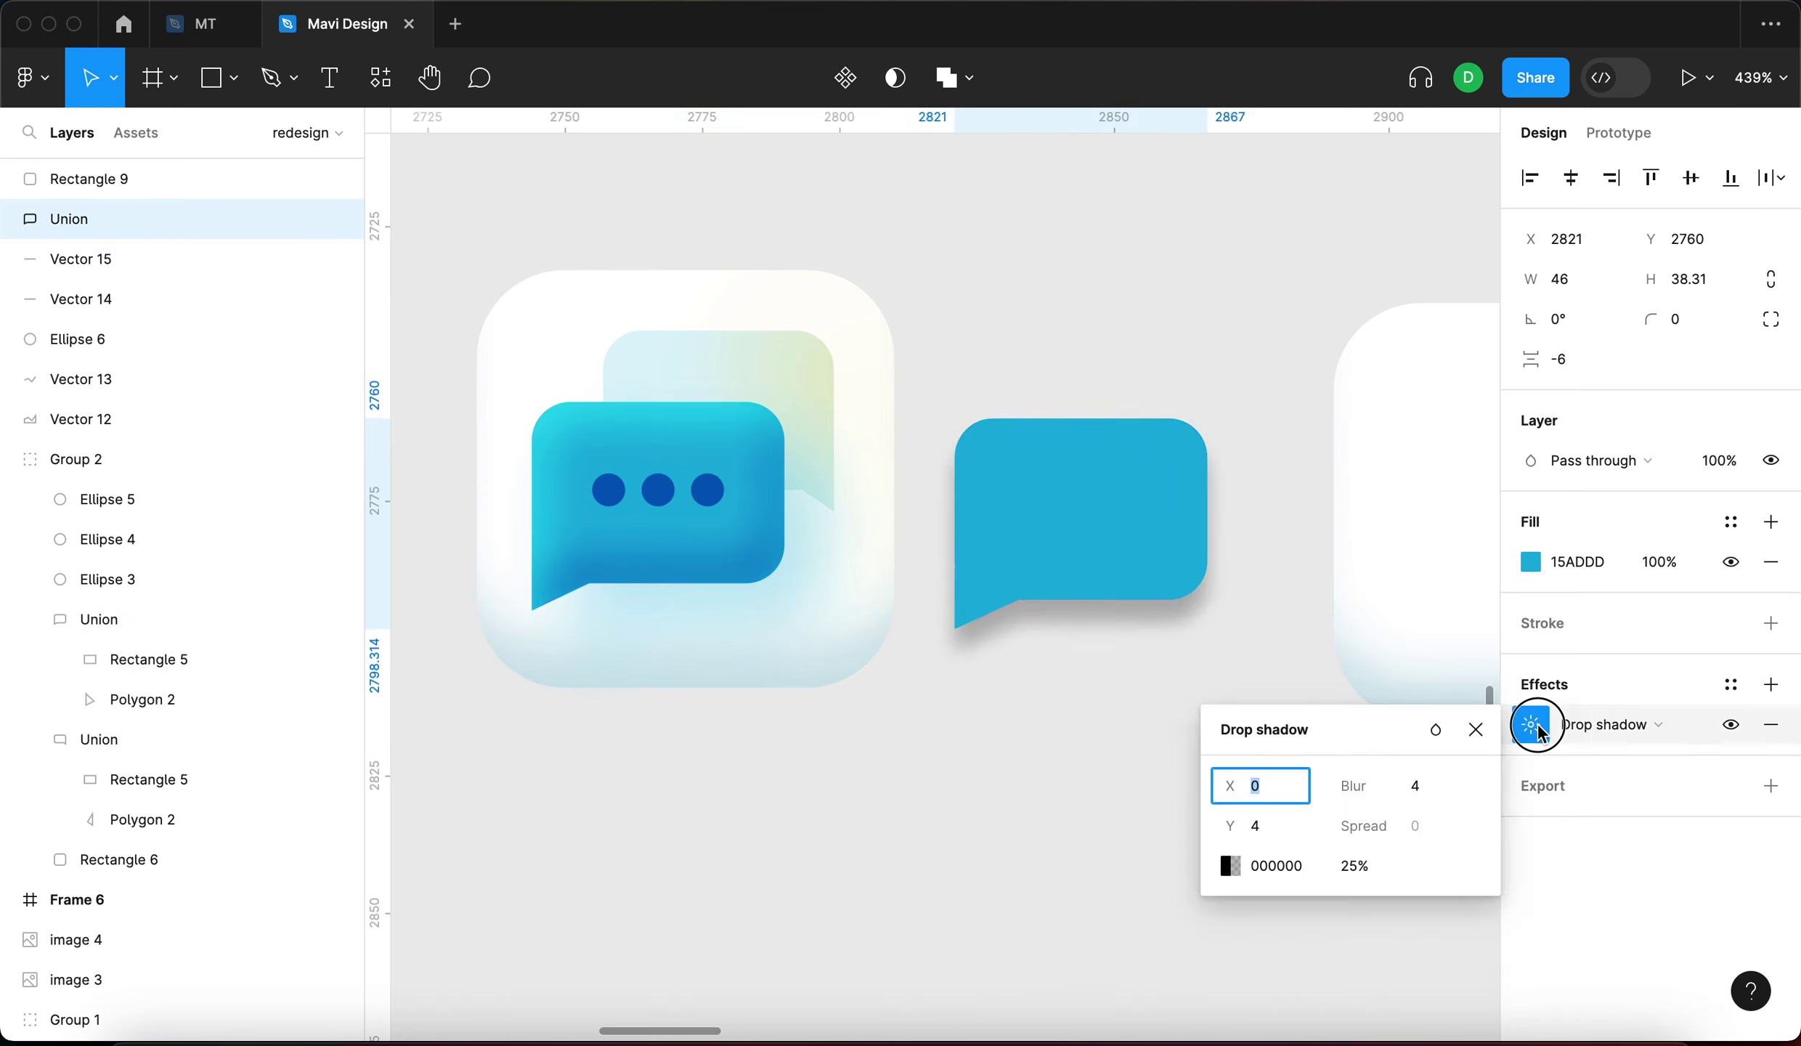
pyautogui.click(1416, 786)
pyautogui.write('14')
pyautogui.press('Tab')
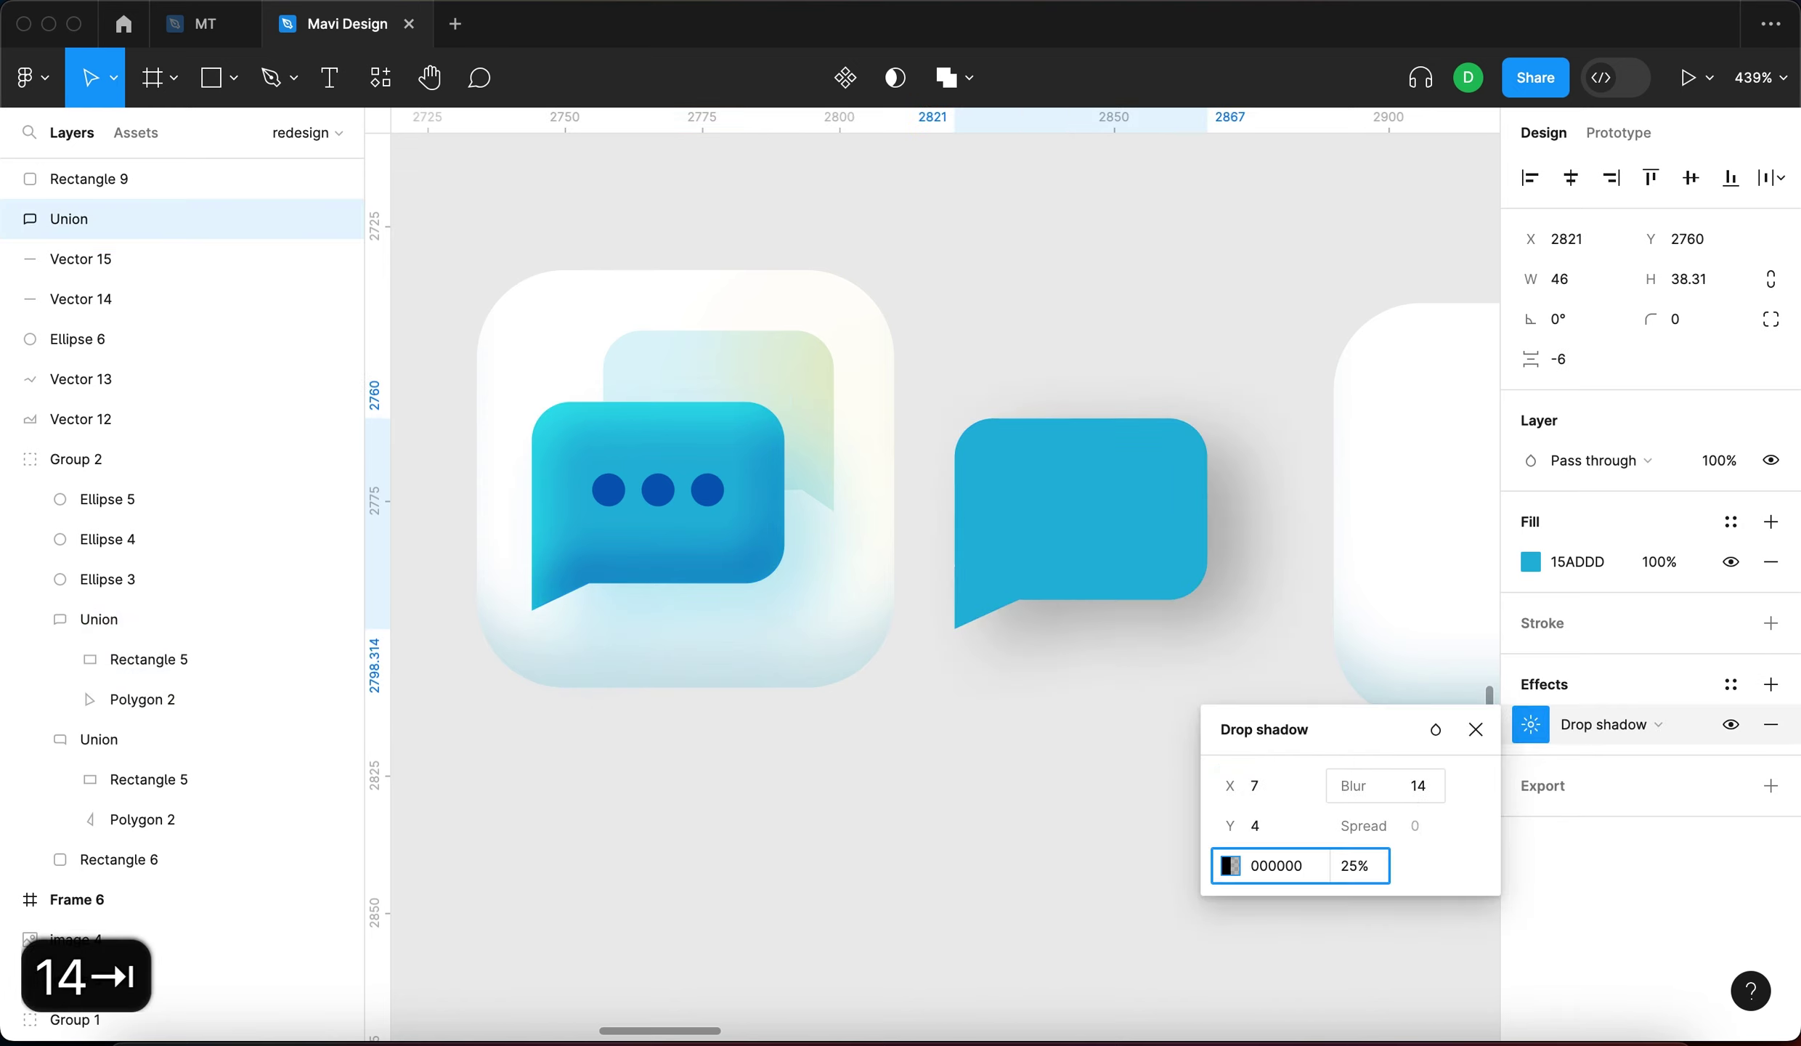
pyautogui.click(1262, 825)
pyautogui.write('8')
pyautogui.press('Return')
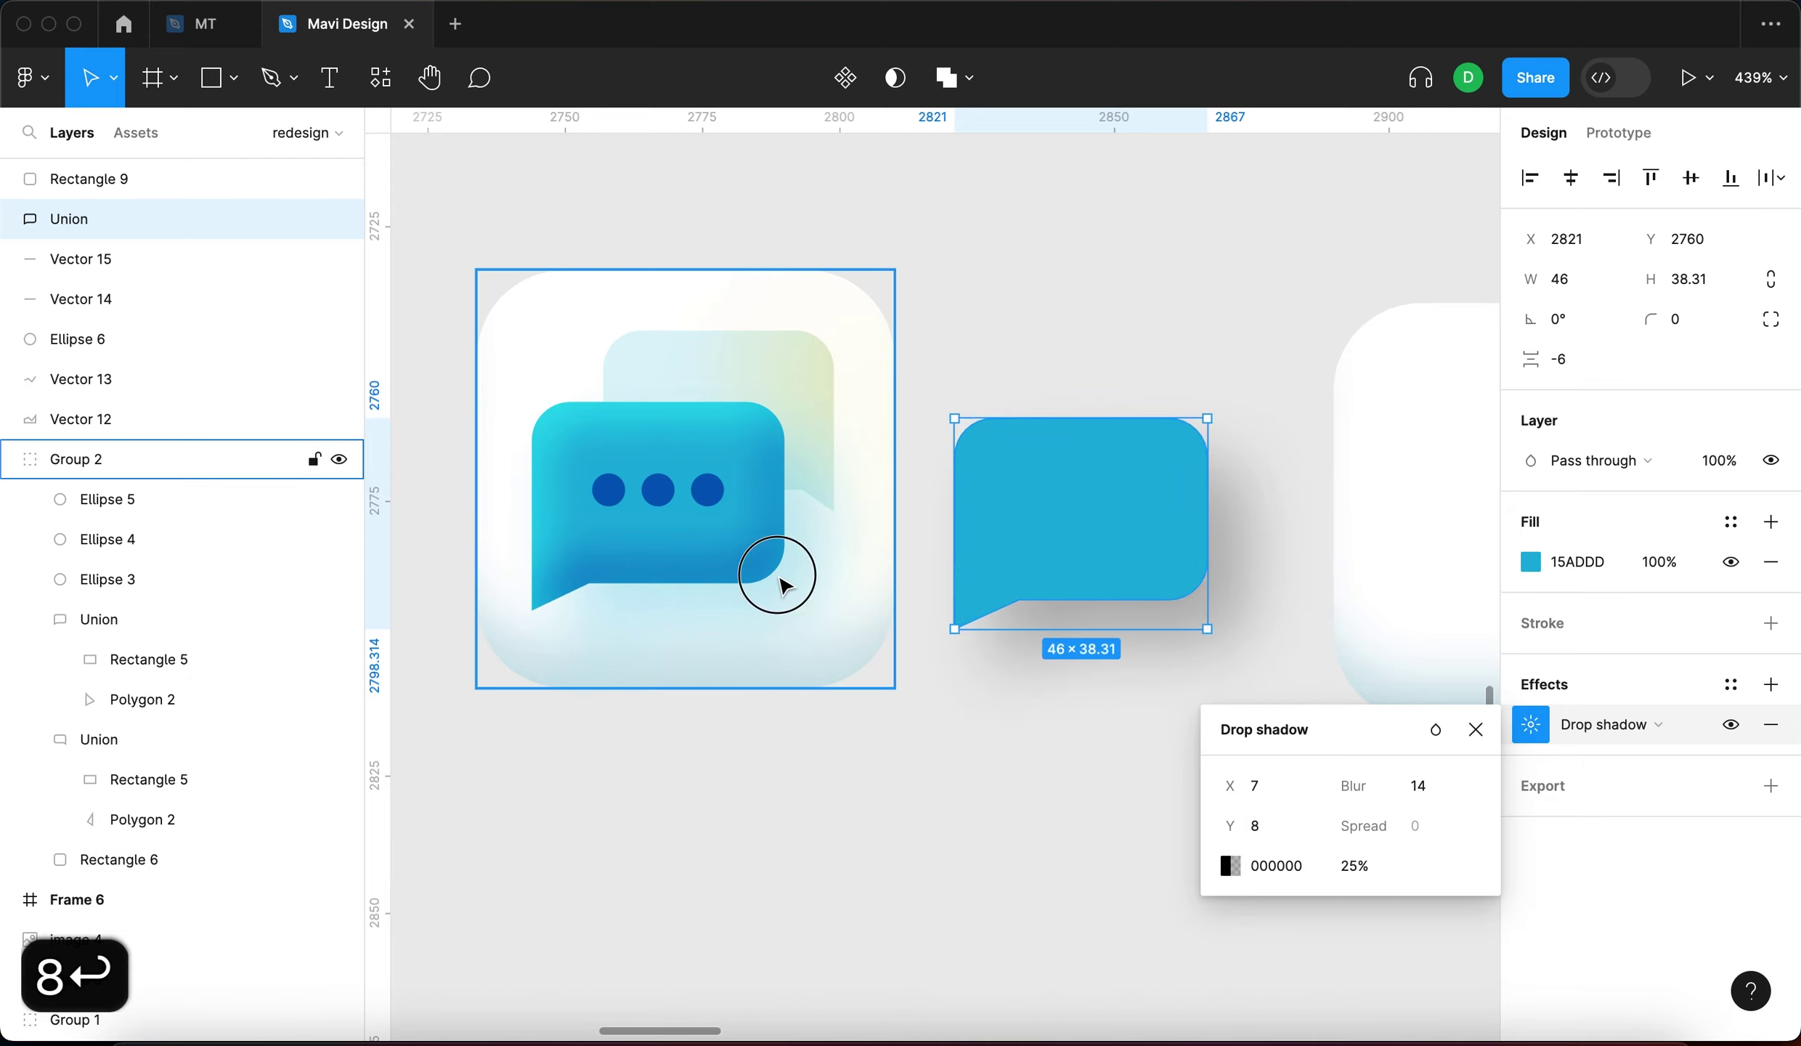
# Copy the original front bubble's drop shadow colour 1AACDB into the new bubble's drop shadow
pyautogui.doubleClick(756, 571)
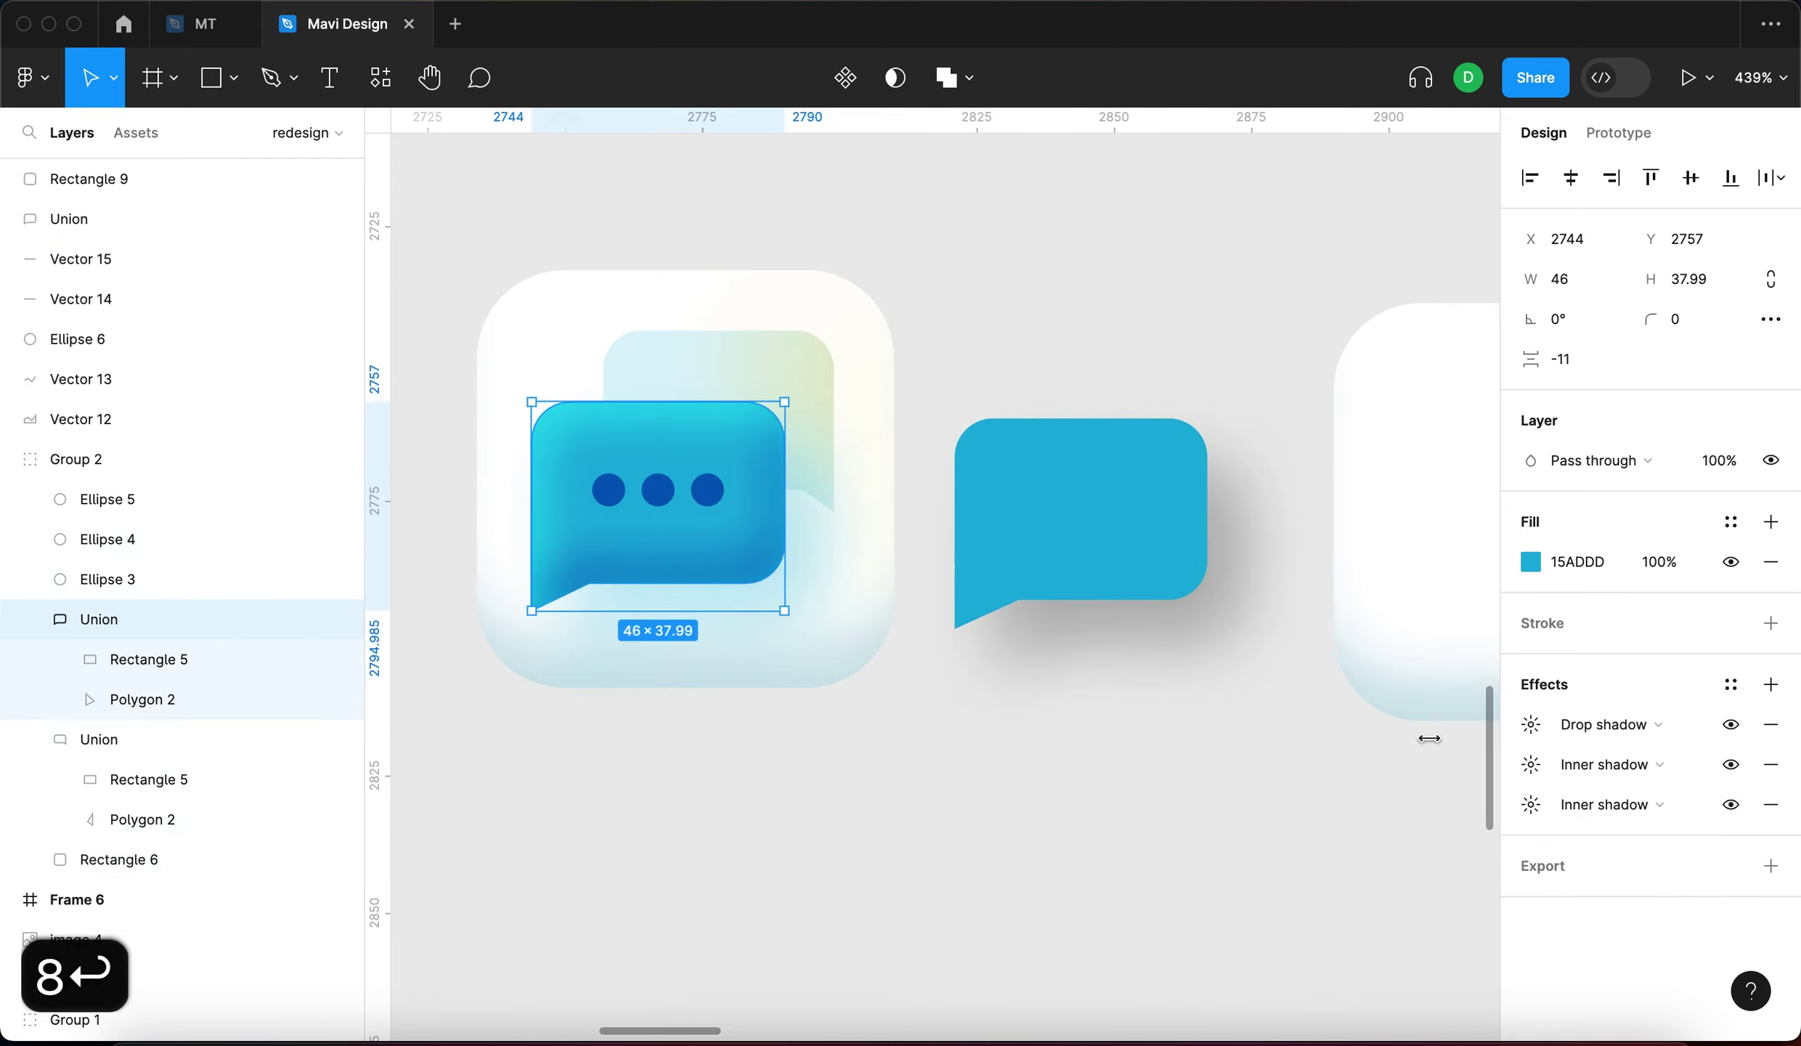
pyautogui.click(1531, 724)
pyautogui.click(1293, 864)
pyautogui.press('super+c')
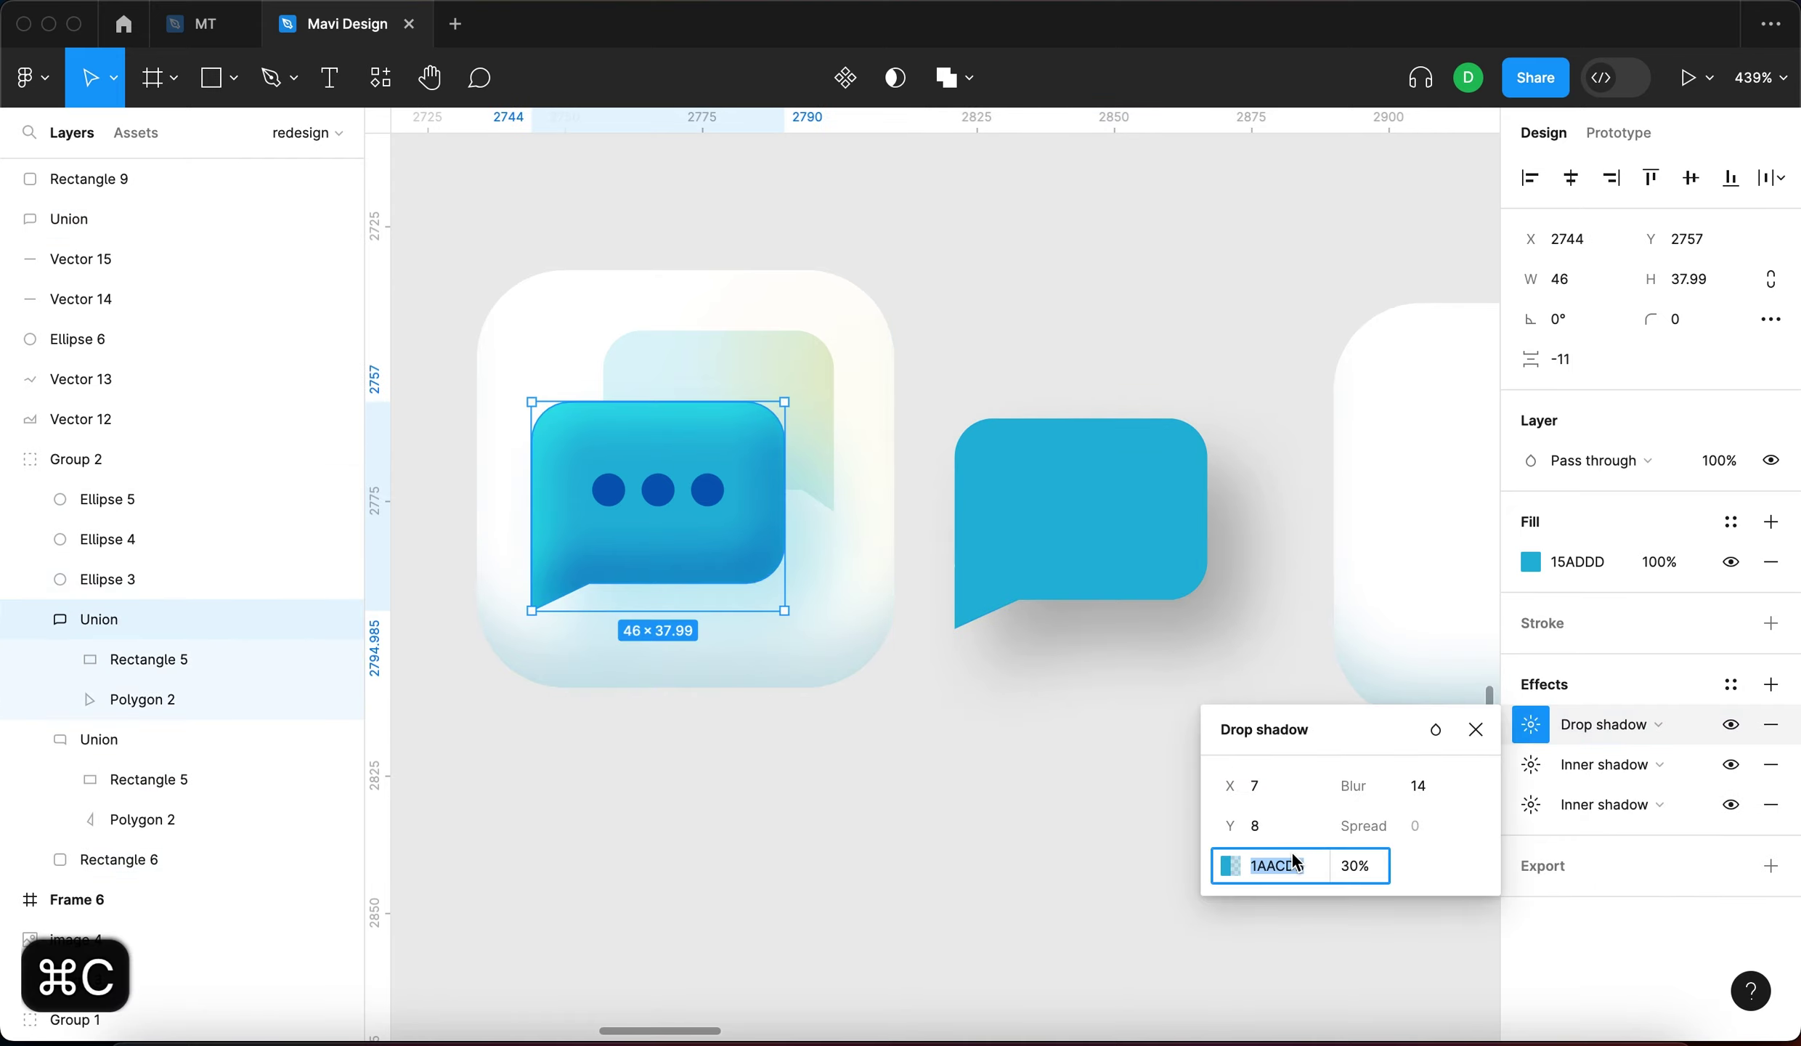
pyautogui.click(1086, 523)
pyautogui.click(1529, 723)
pyautogui.click(1292, 864)
pyautogui.press('super+v')
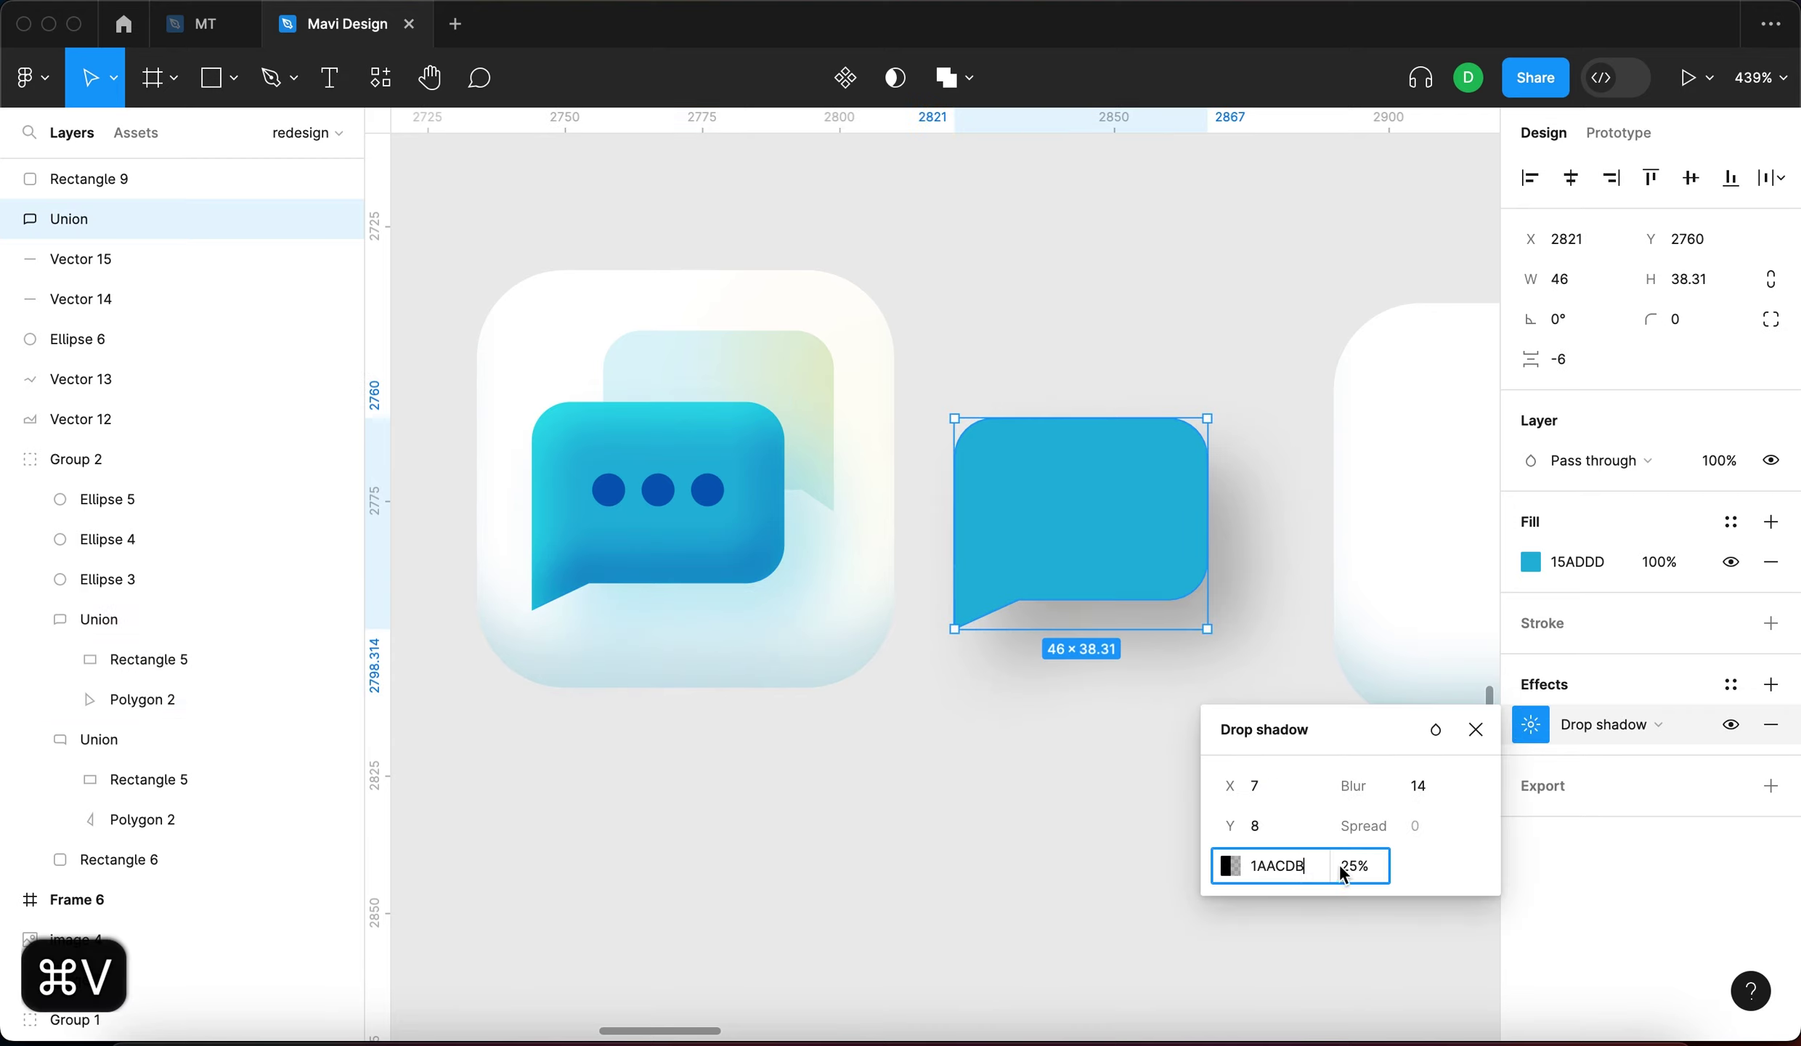
# Set the new bubble's drop shadow opacity to 30%
pyautogui.click(1343, 865)
pyautogui.press('Up')
pyautogui.press('Up')
pyautogui.press('Up')
pyautogui.press('Up')
pyautogui.press('Up')
pyautogui.press('Return')
pyautogui.click(1194, 813)
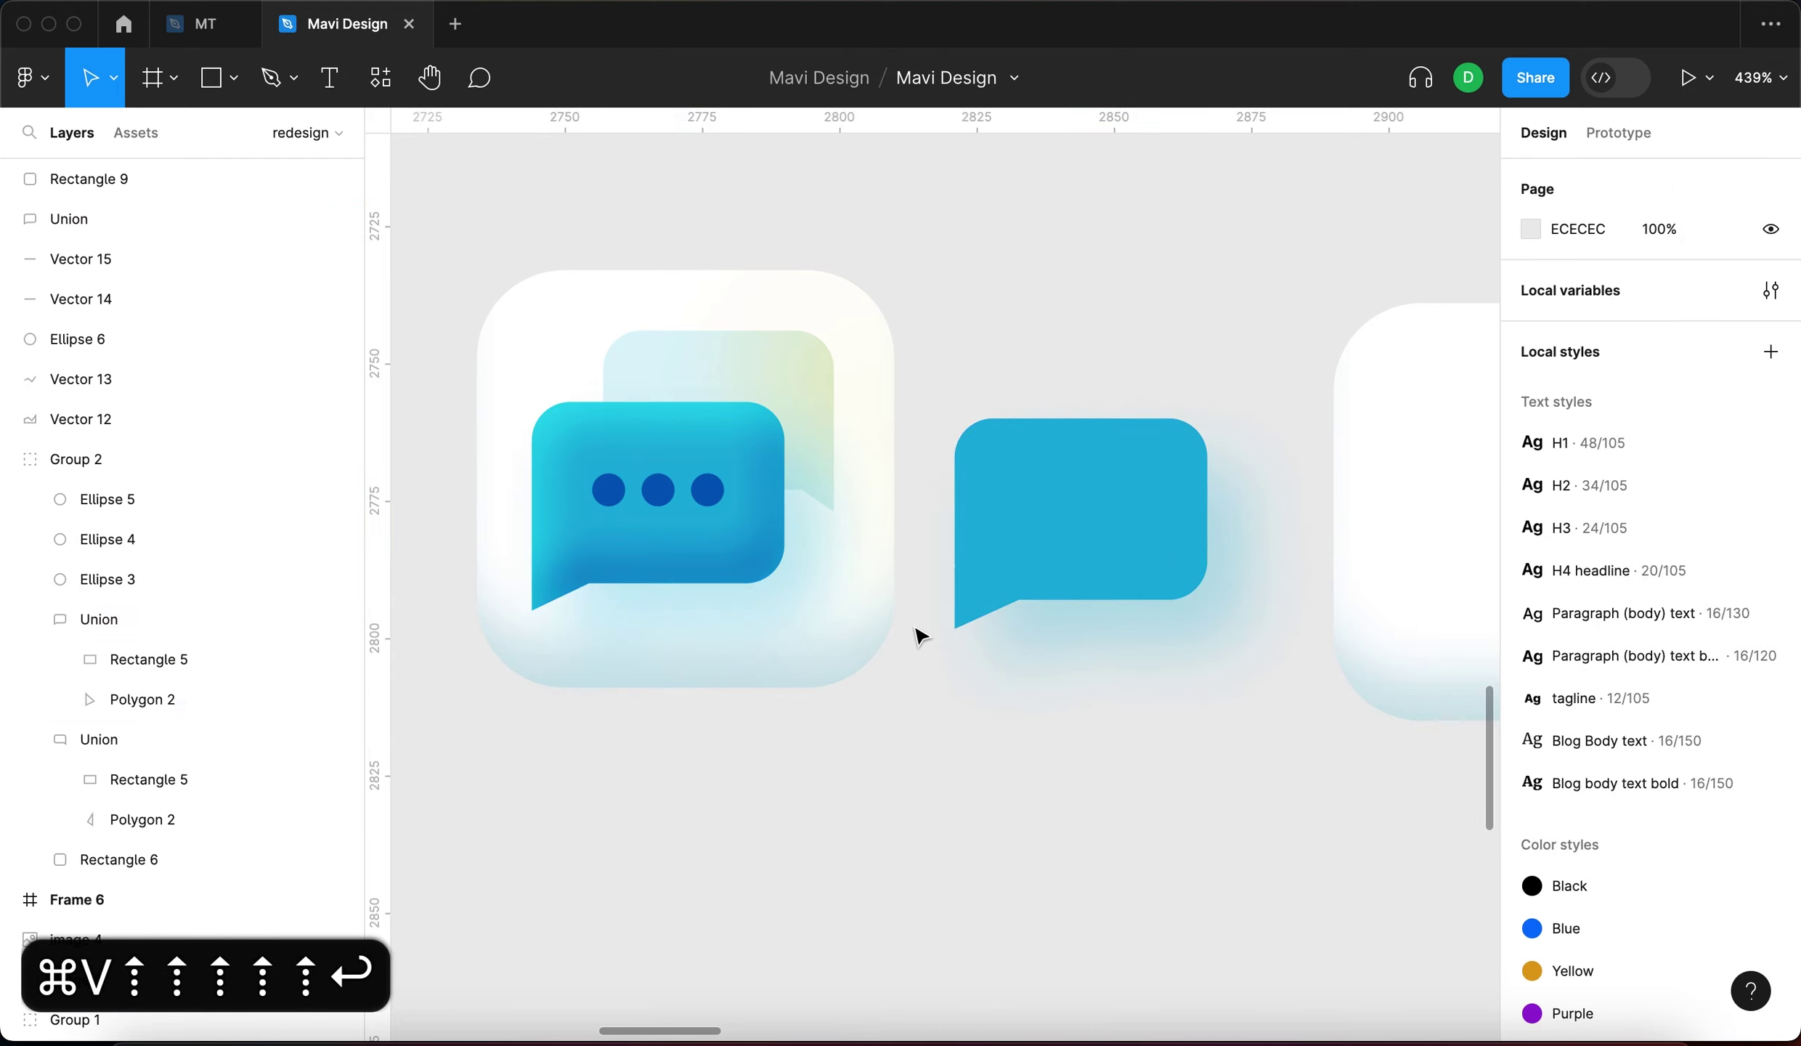
# Check the original front bubble's dark inner shadow settings and add an inner shadow effect to the new bubble
pyautogui.doubleClick(723, 434)
pyautogui.doubleClick(716, 451)
pyautogui.hotkey('shift', 'Return')
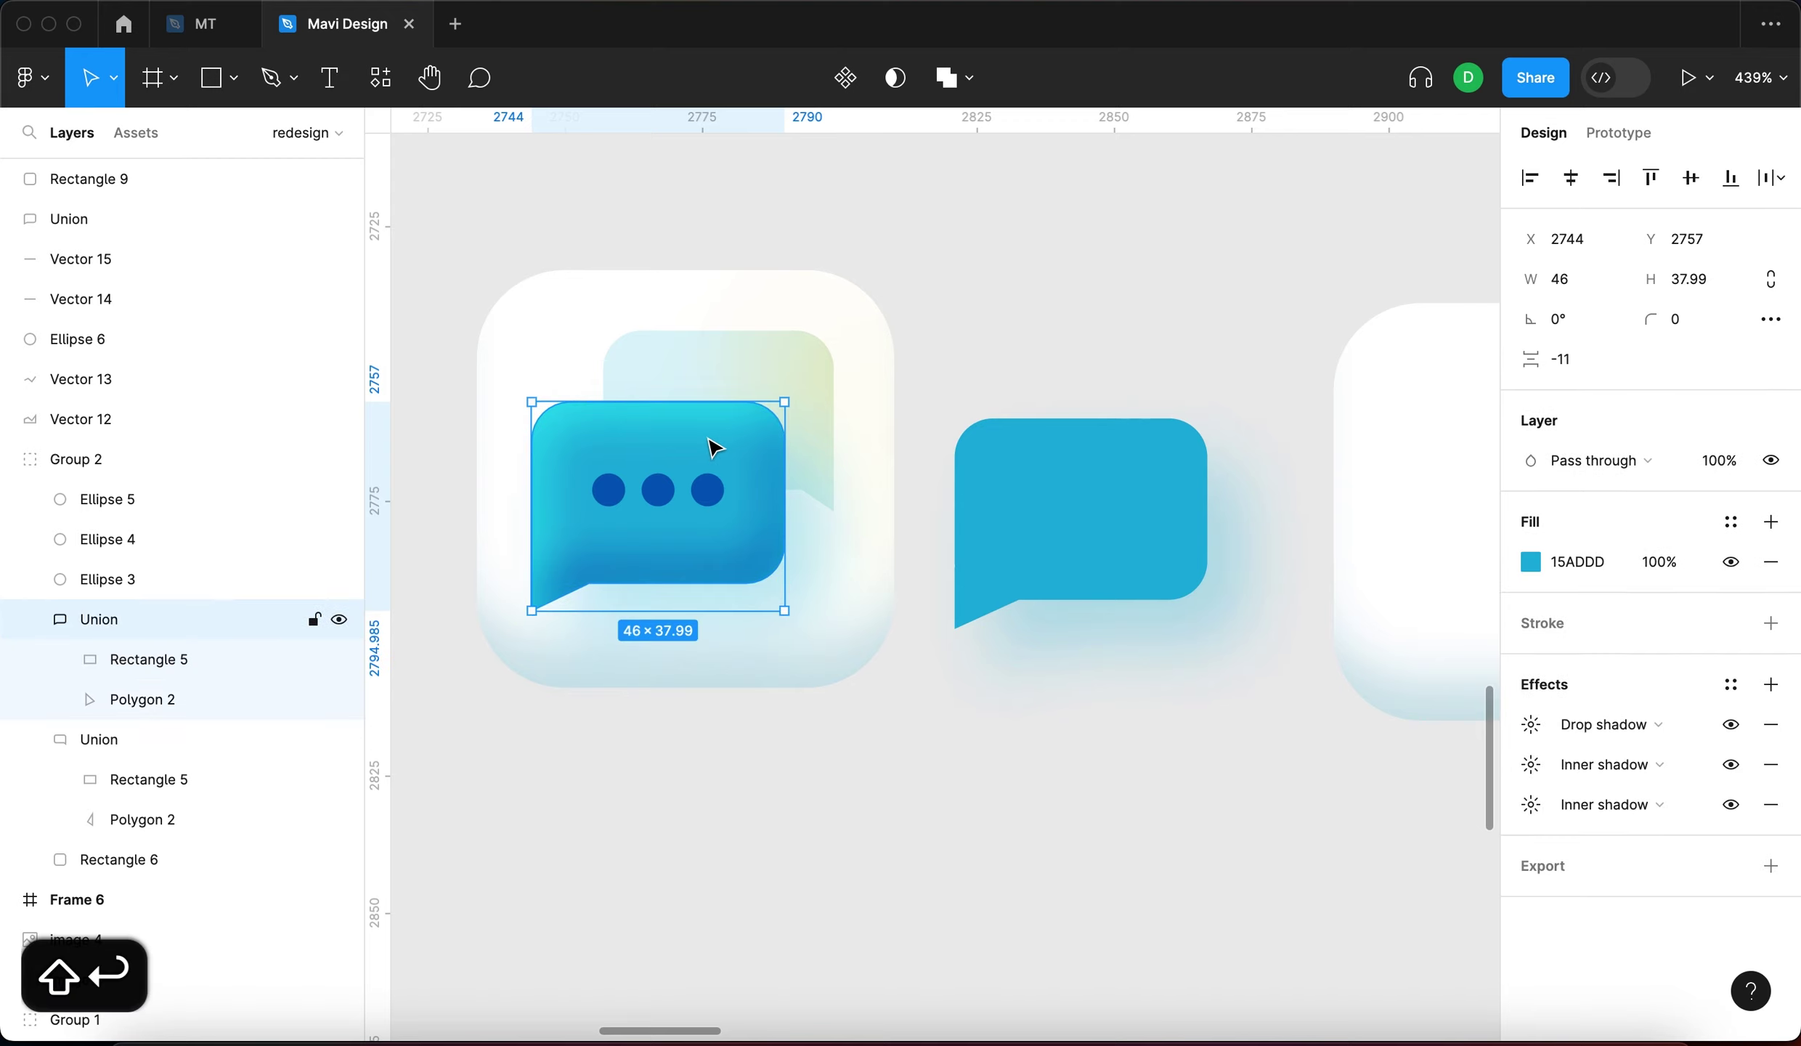
pyautogui.click(1530, 804)
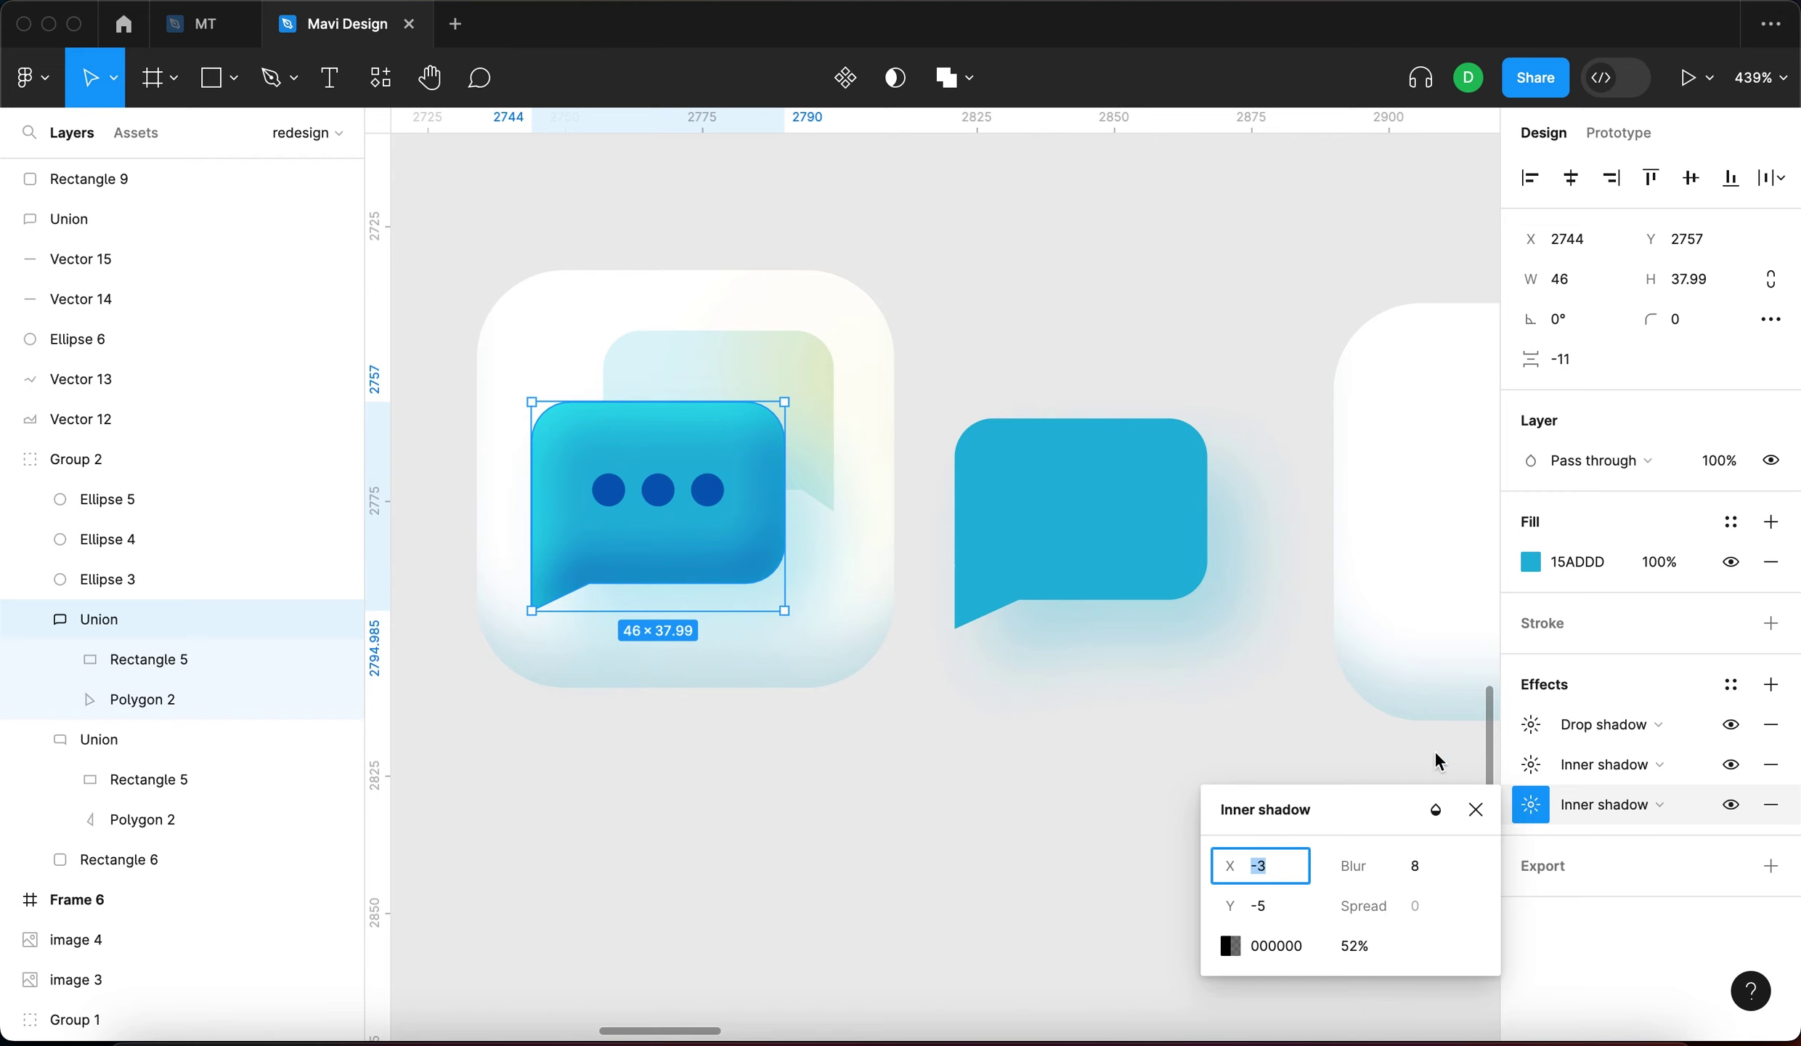
pyautogui.click(1114, 555)
pyautogui.click(1771, 684)
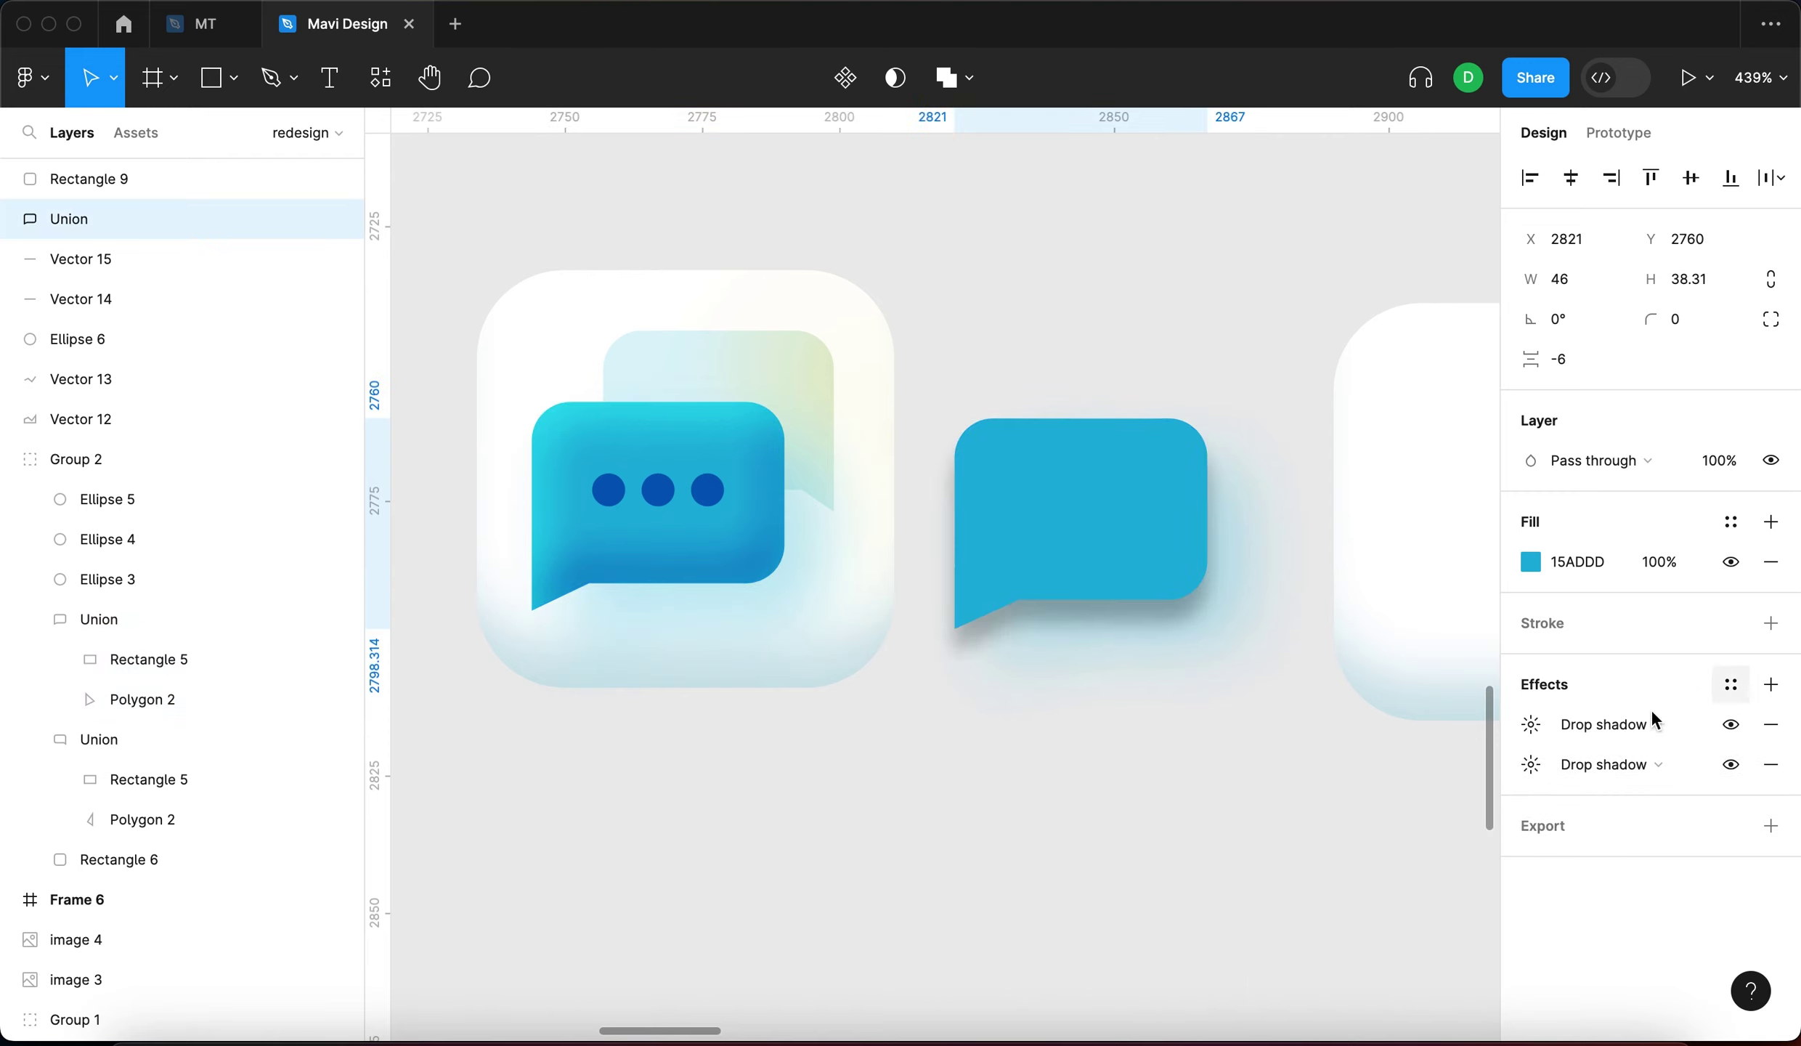
pyautogui.click(1536, 724)
pyautogui.click(1543, 696)
pyautogui.click(1531, 725)
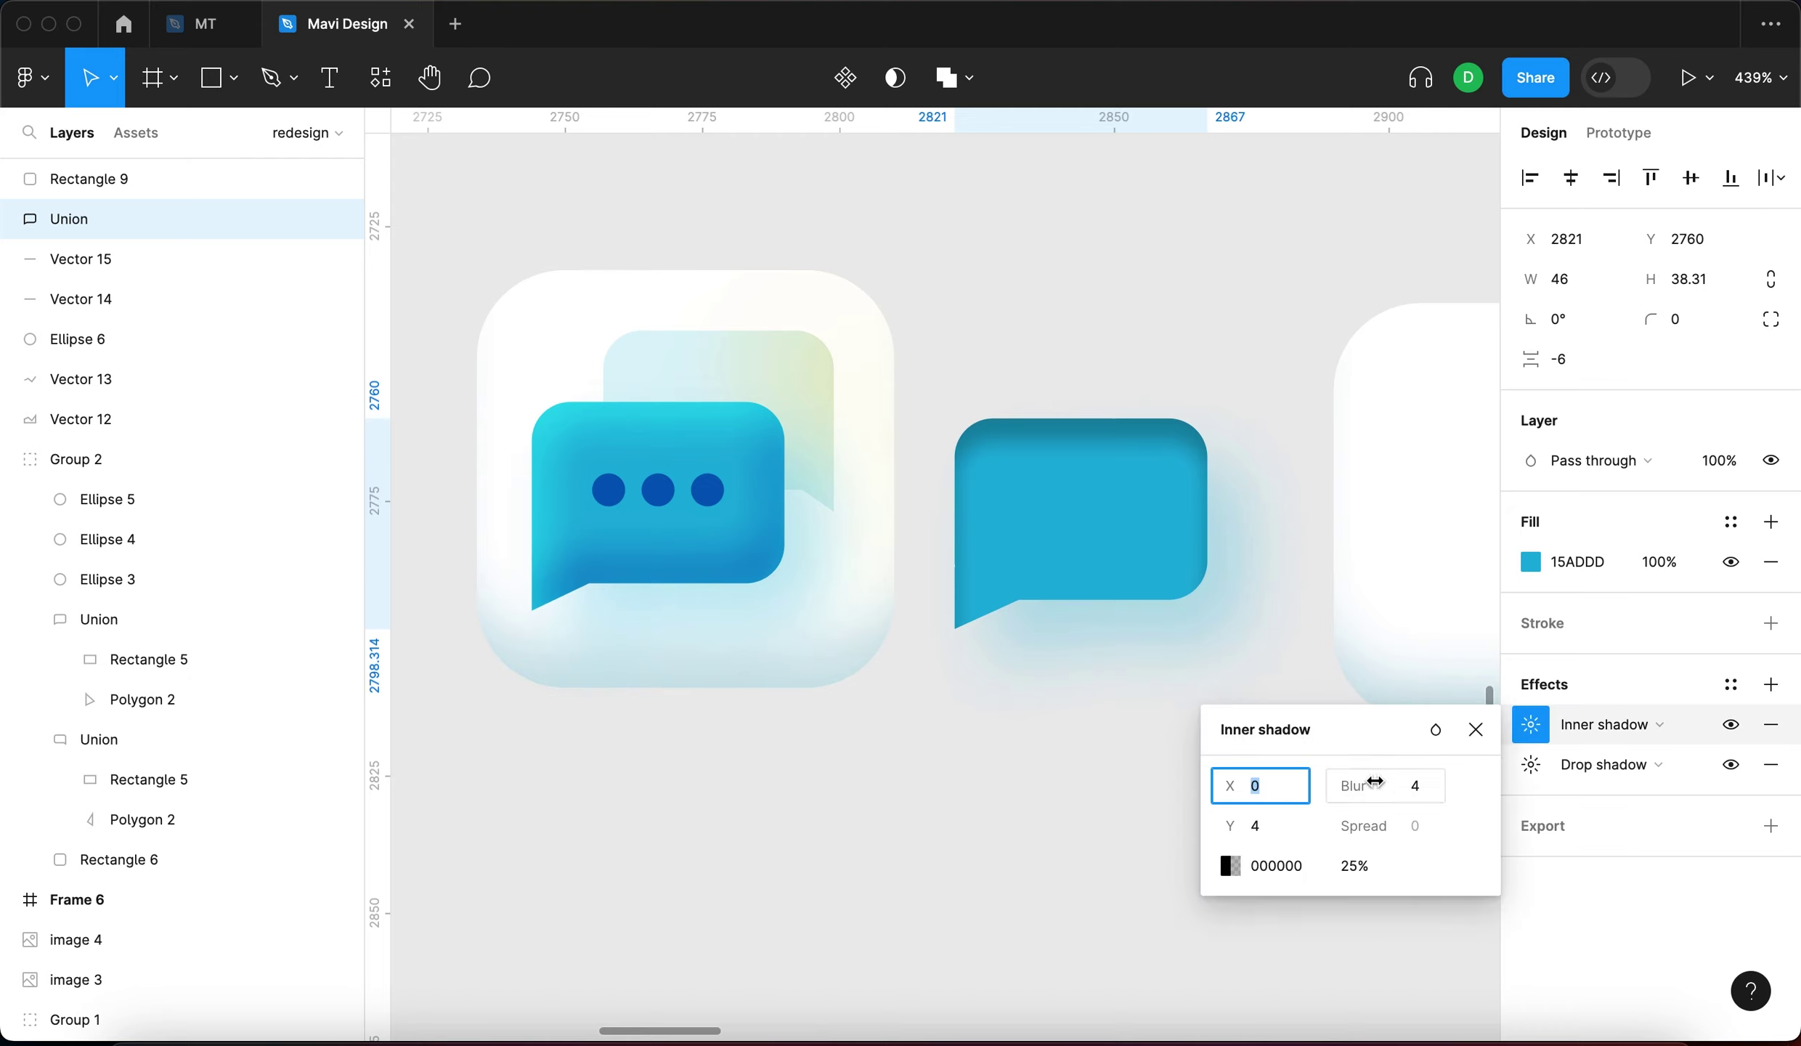
# Set the new bubble's inner shadow offset to X -3 and Y -5
pyautogui.write('/3')
pyautogui.press('BackSpace')
pyautogui.press('BackSpace')
pyautogui.write('-3')
pyautogui.press('Tab')
pyautogui.write('-8')
pyautogui.click(1271, 825)
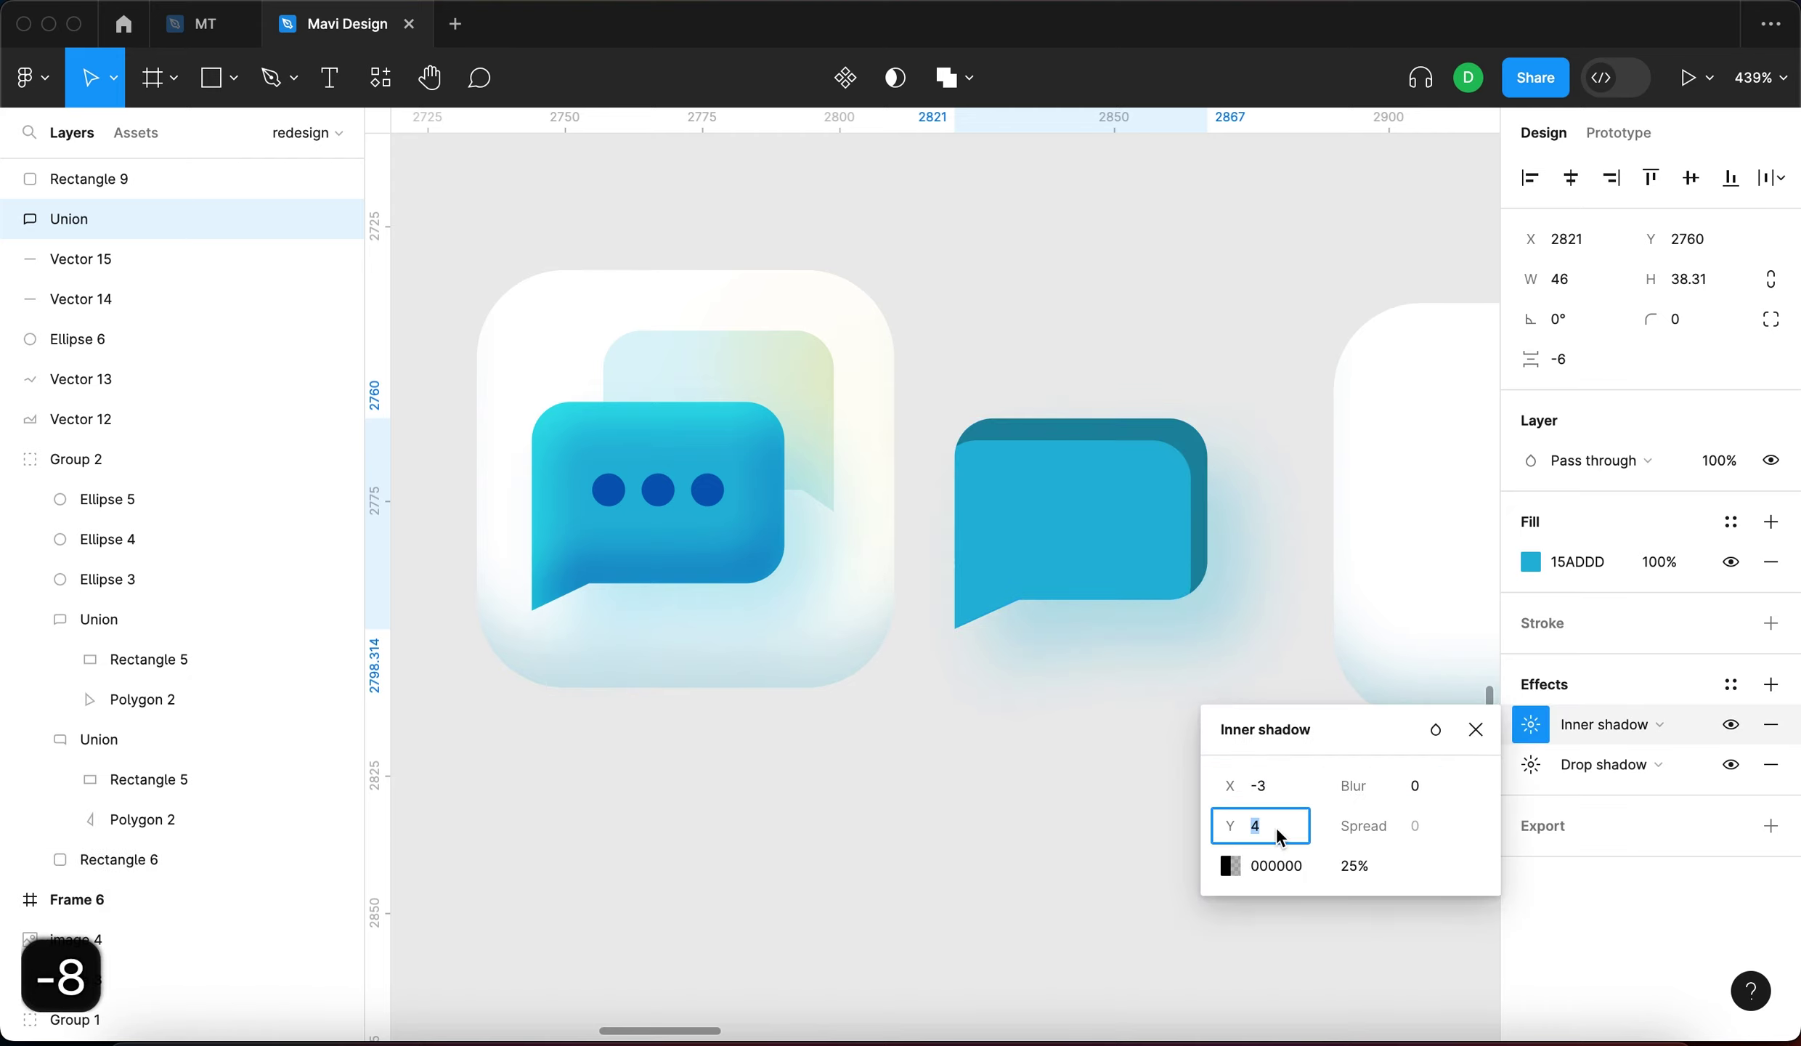
pyautogui.write('-5')
pyautogui.press('Return')
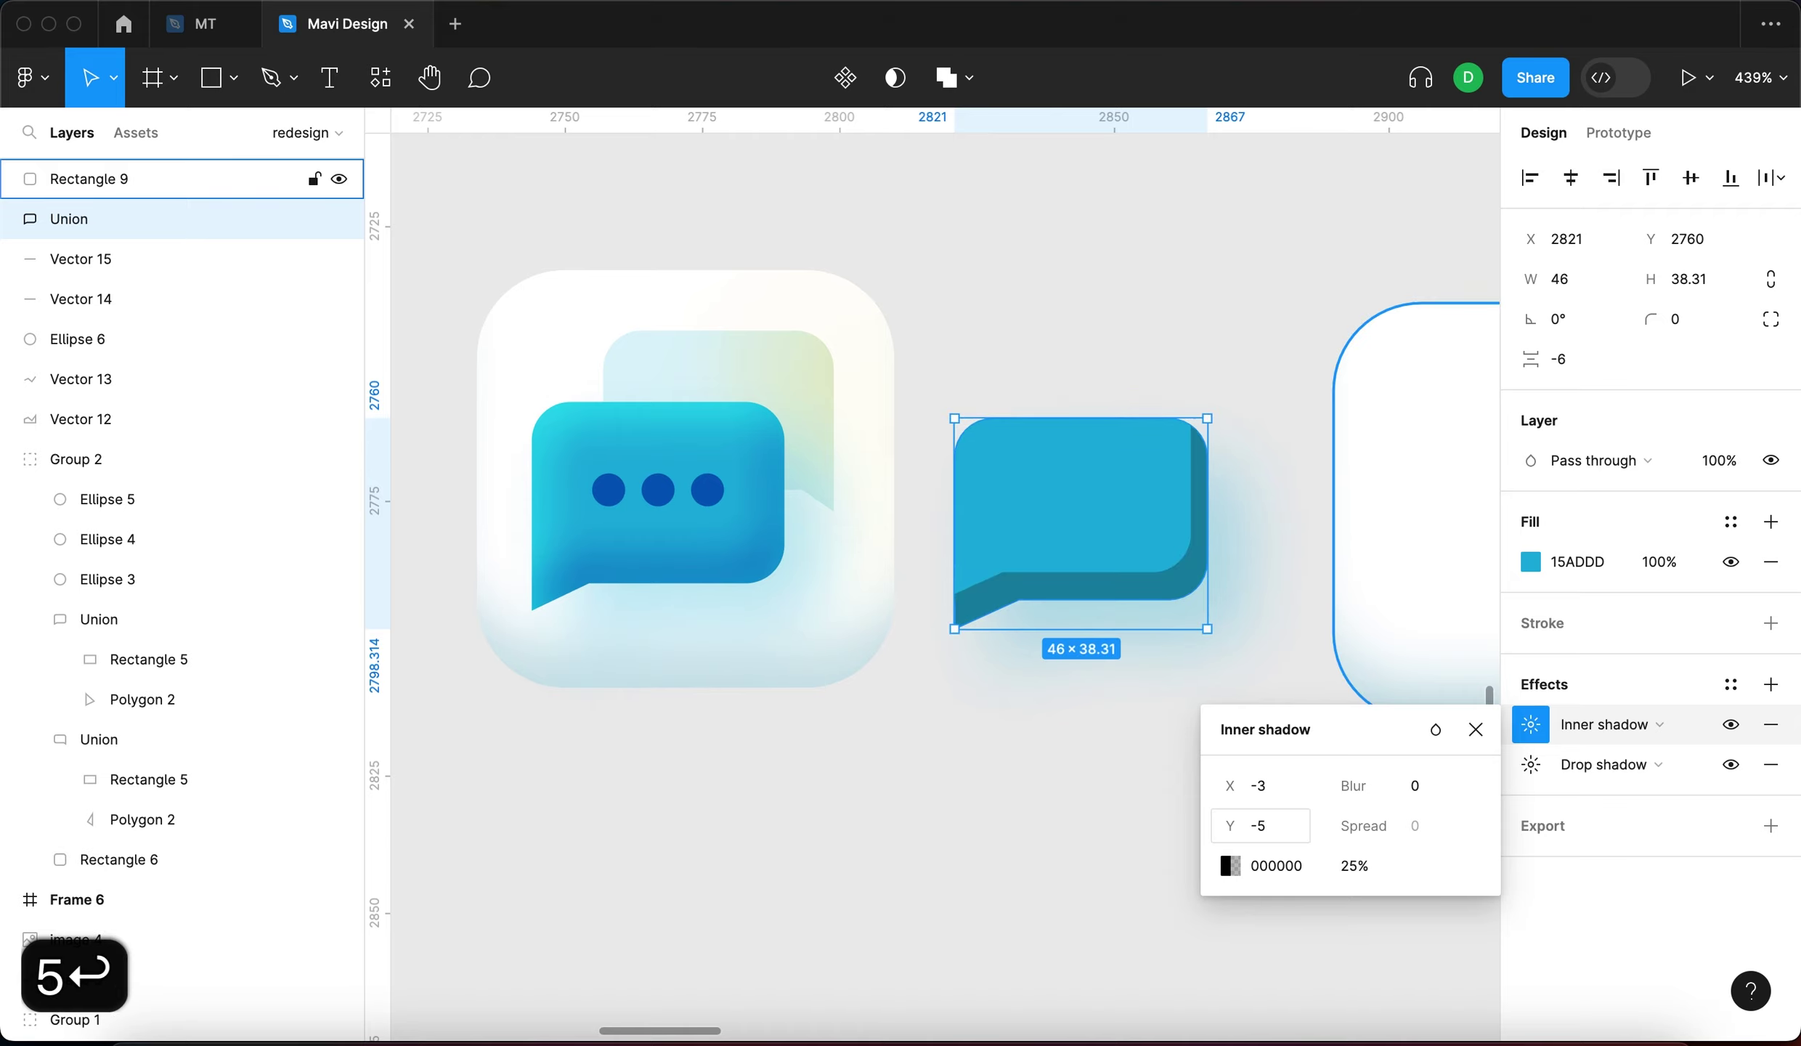
# Set the new bubble's inner shadow to colour 000000 at 52% opacity with the Overlay blend mode
pyautogui.doubleClick(623, 556)
pyautogui.click(1532, 807)
pyautogui.click(1105, 592)
pyautogui.click(1529, 764)
pyautogui.click(1271, 905)
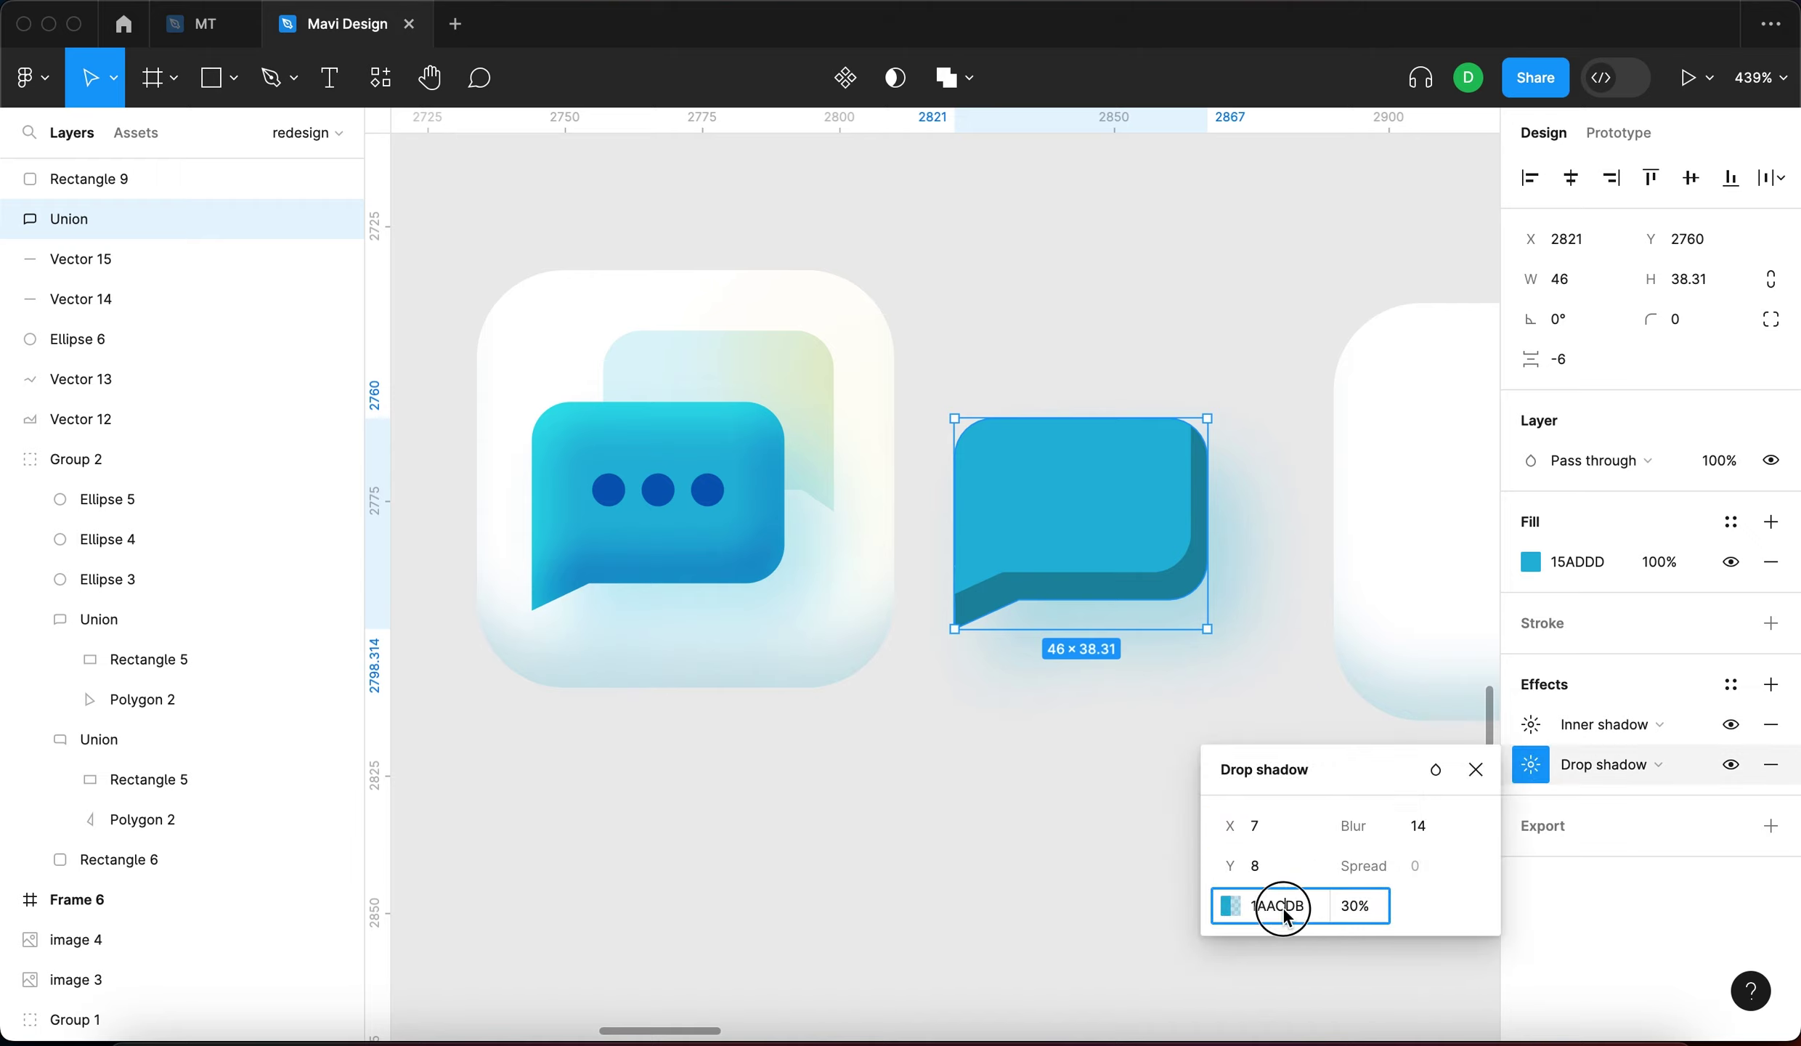
pyautogui.click(1529, 724)
pyautogui.click(1278, 864)
pyautogui.write('0')
pyautogui.click(1377, 868)
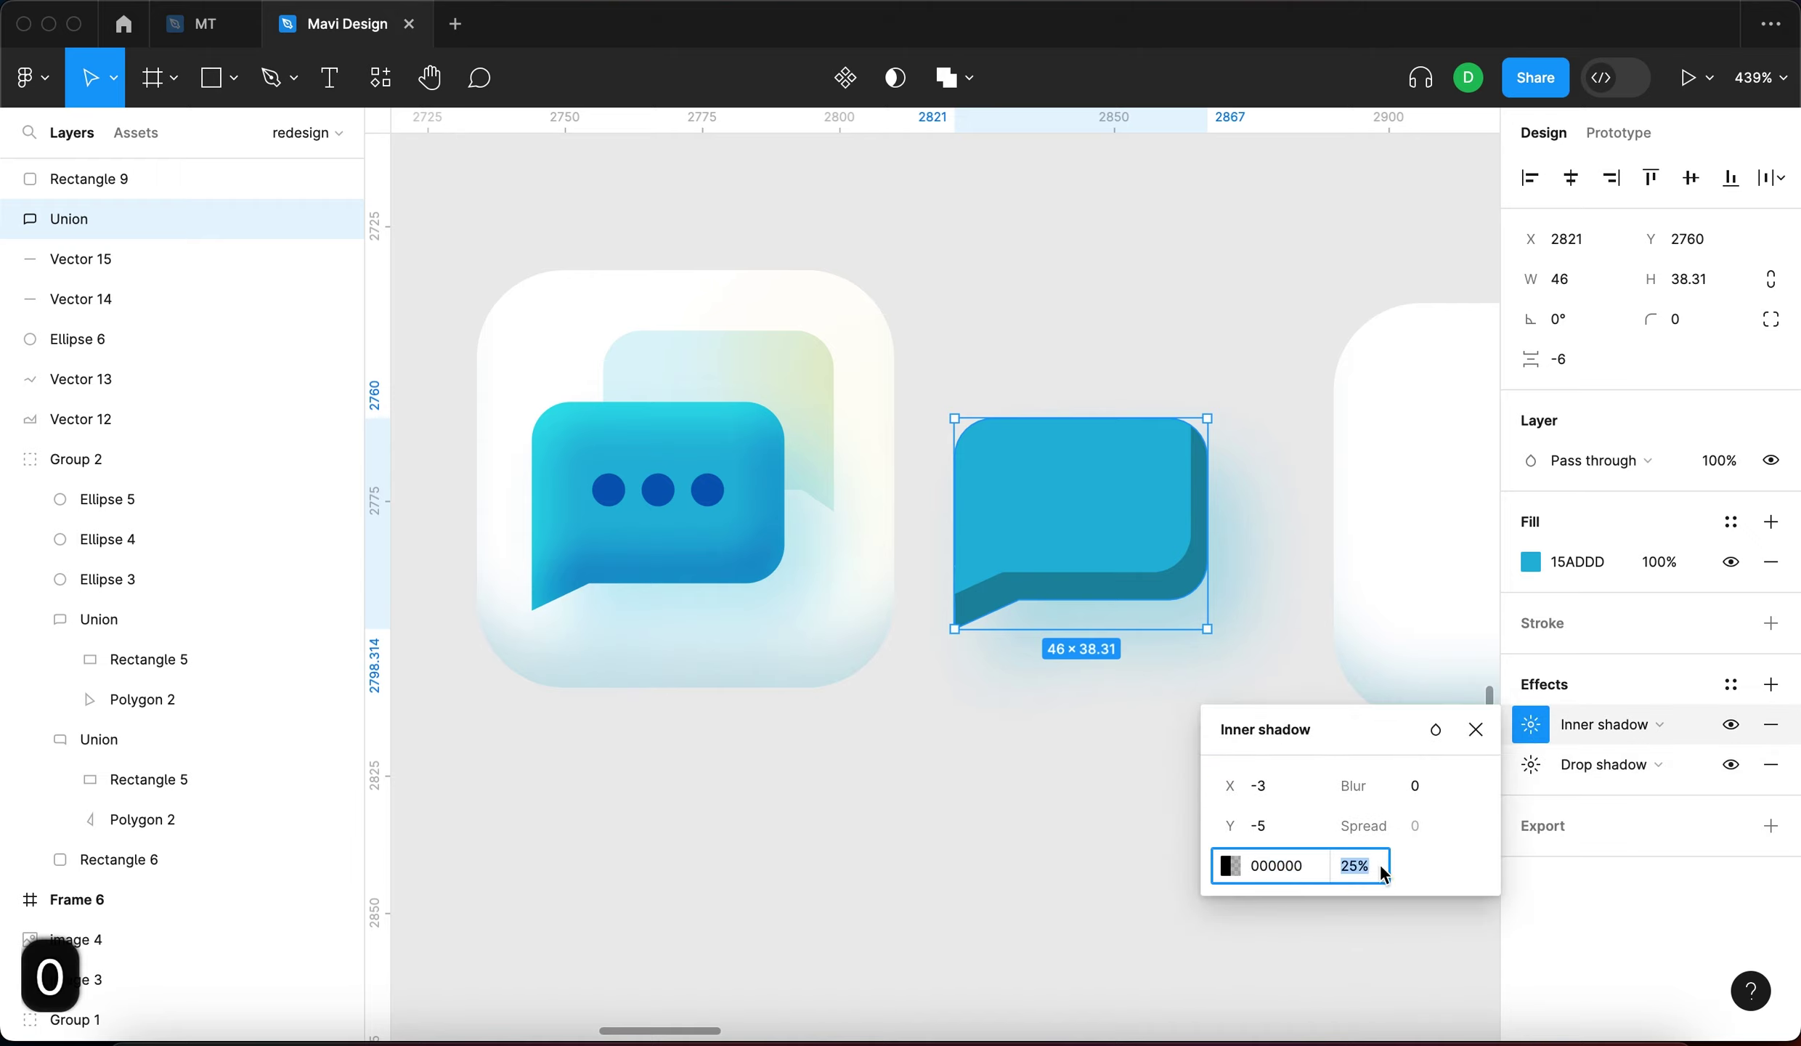
pyautogui.write('52')
pyautogui.click(1435, 729)
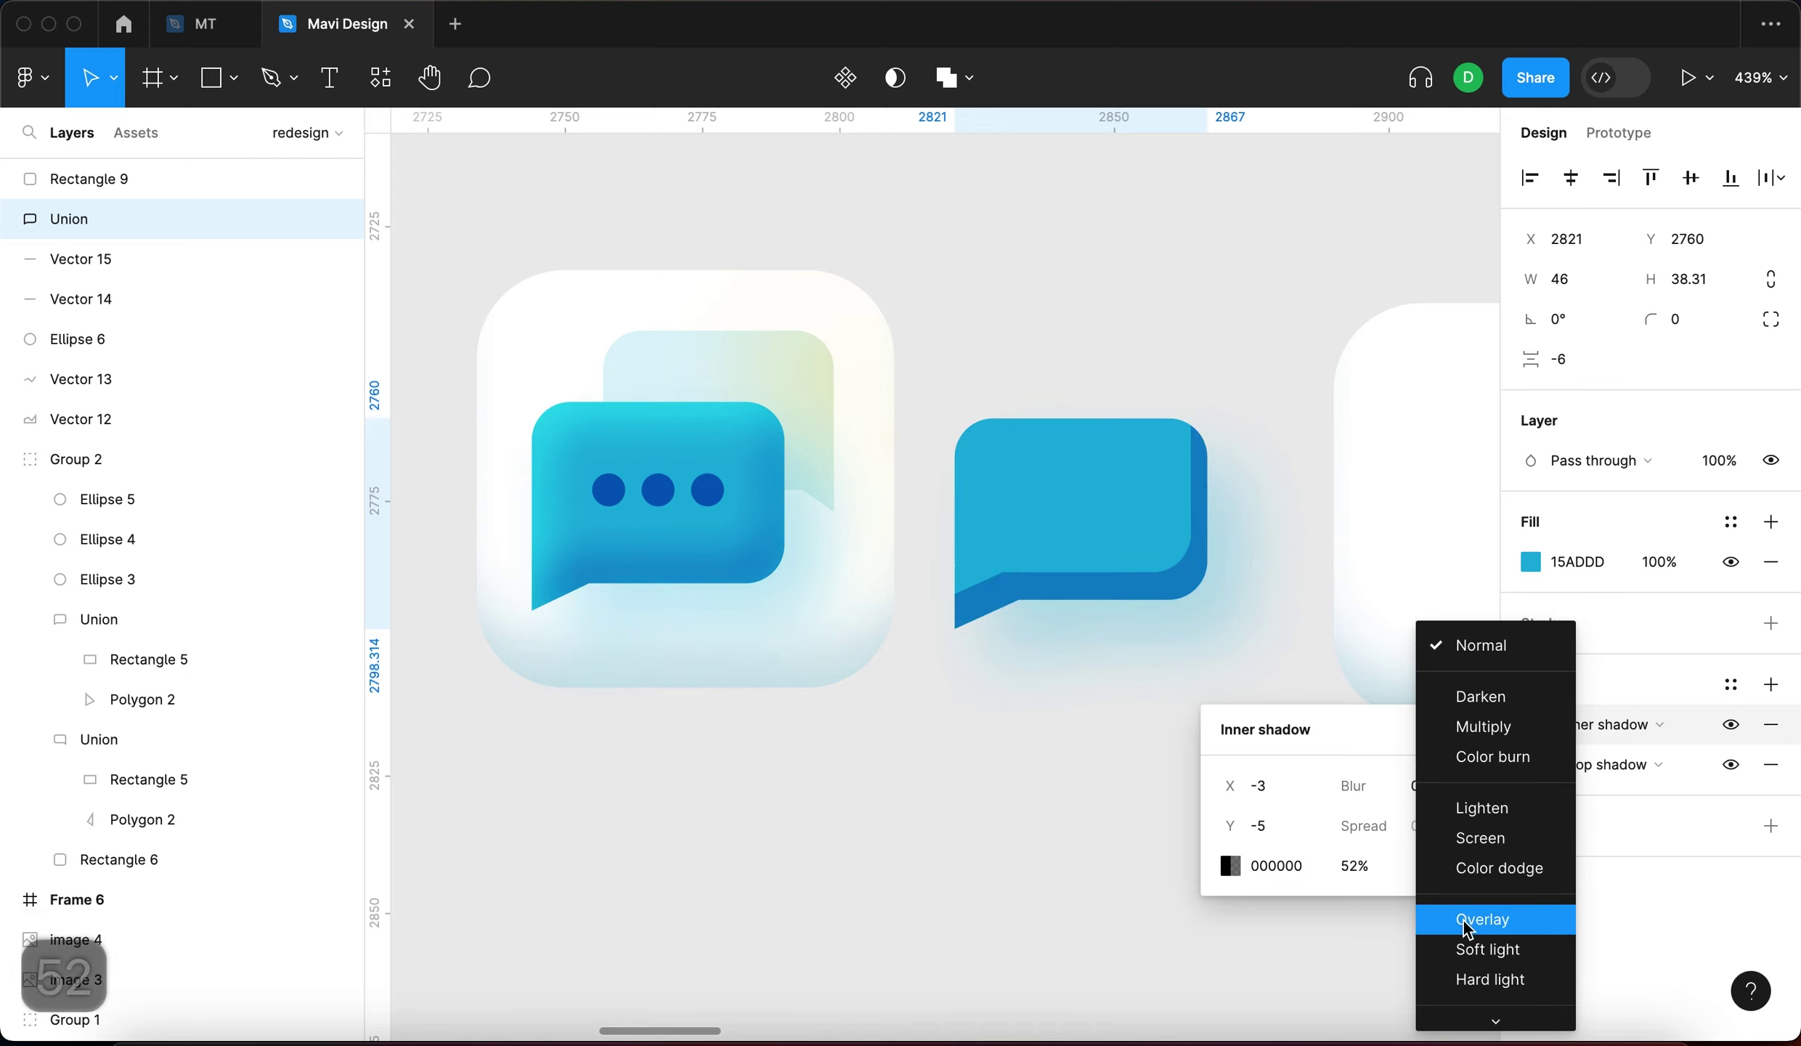
pyautogui.click(1463, 921)
# Recheck the original front bubble's dark inner shadow and set the new bubble's inner shadow blur to 8
pyautogui.click(715, 562)
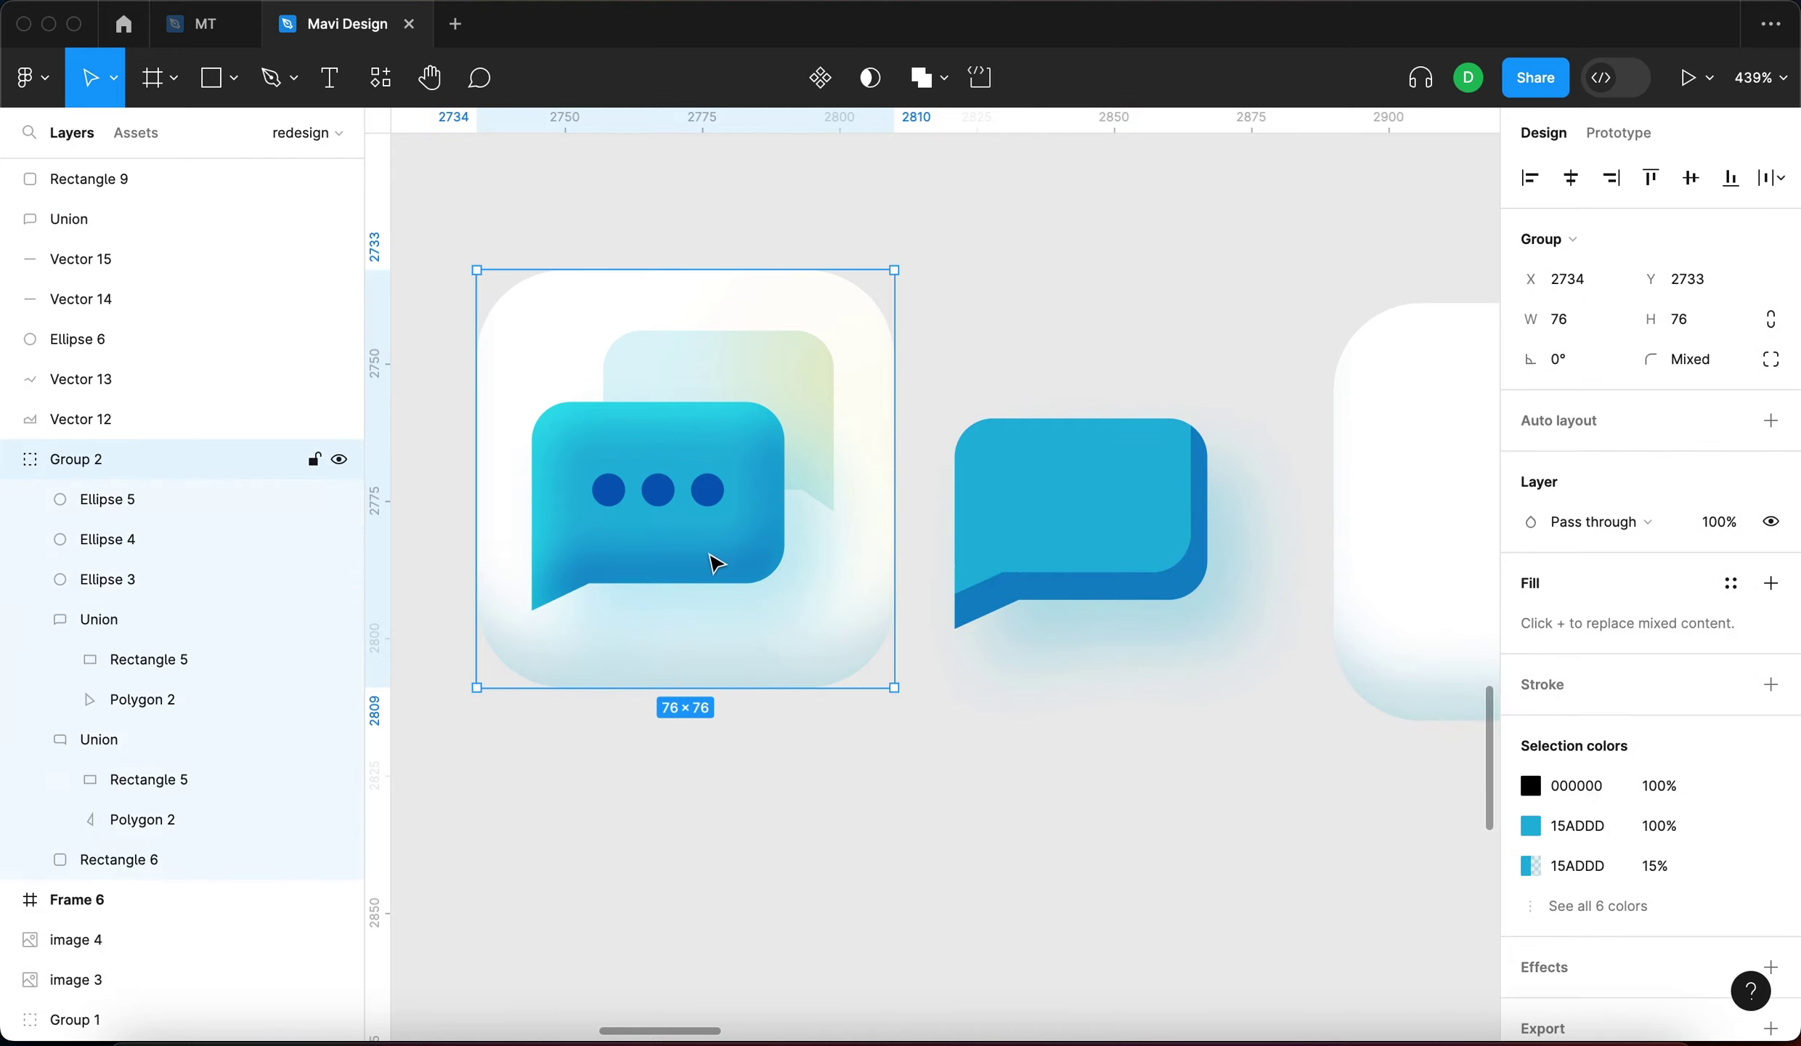
pyautogui.doubleClick(715, 563)
pyautogui.click(1530, 804)
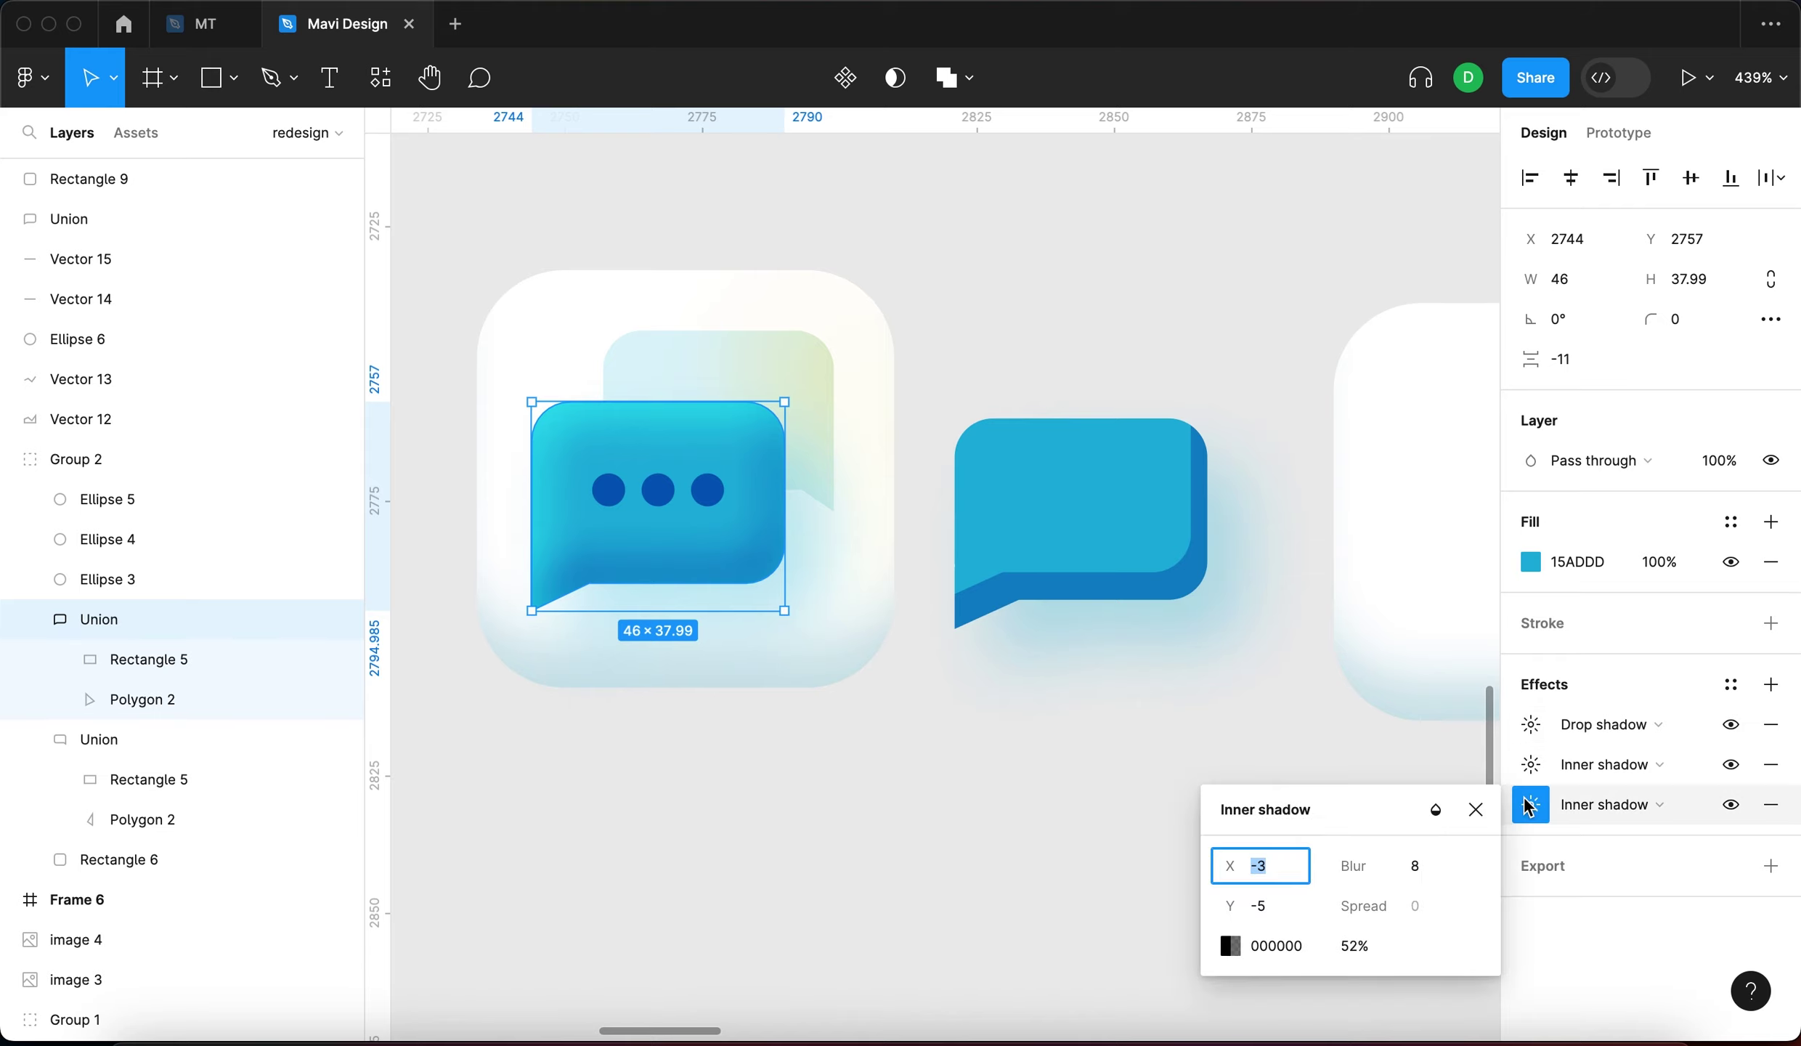
pyautogui.click(1109, 527)
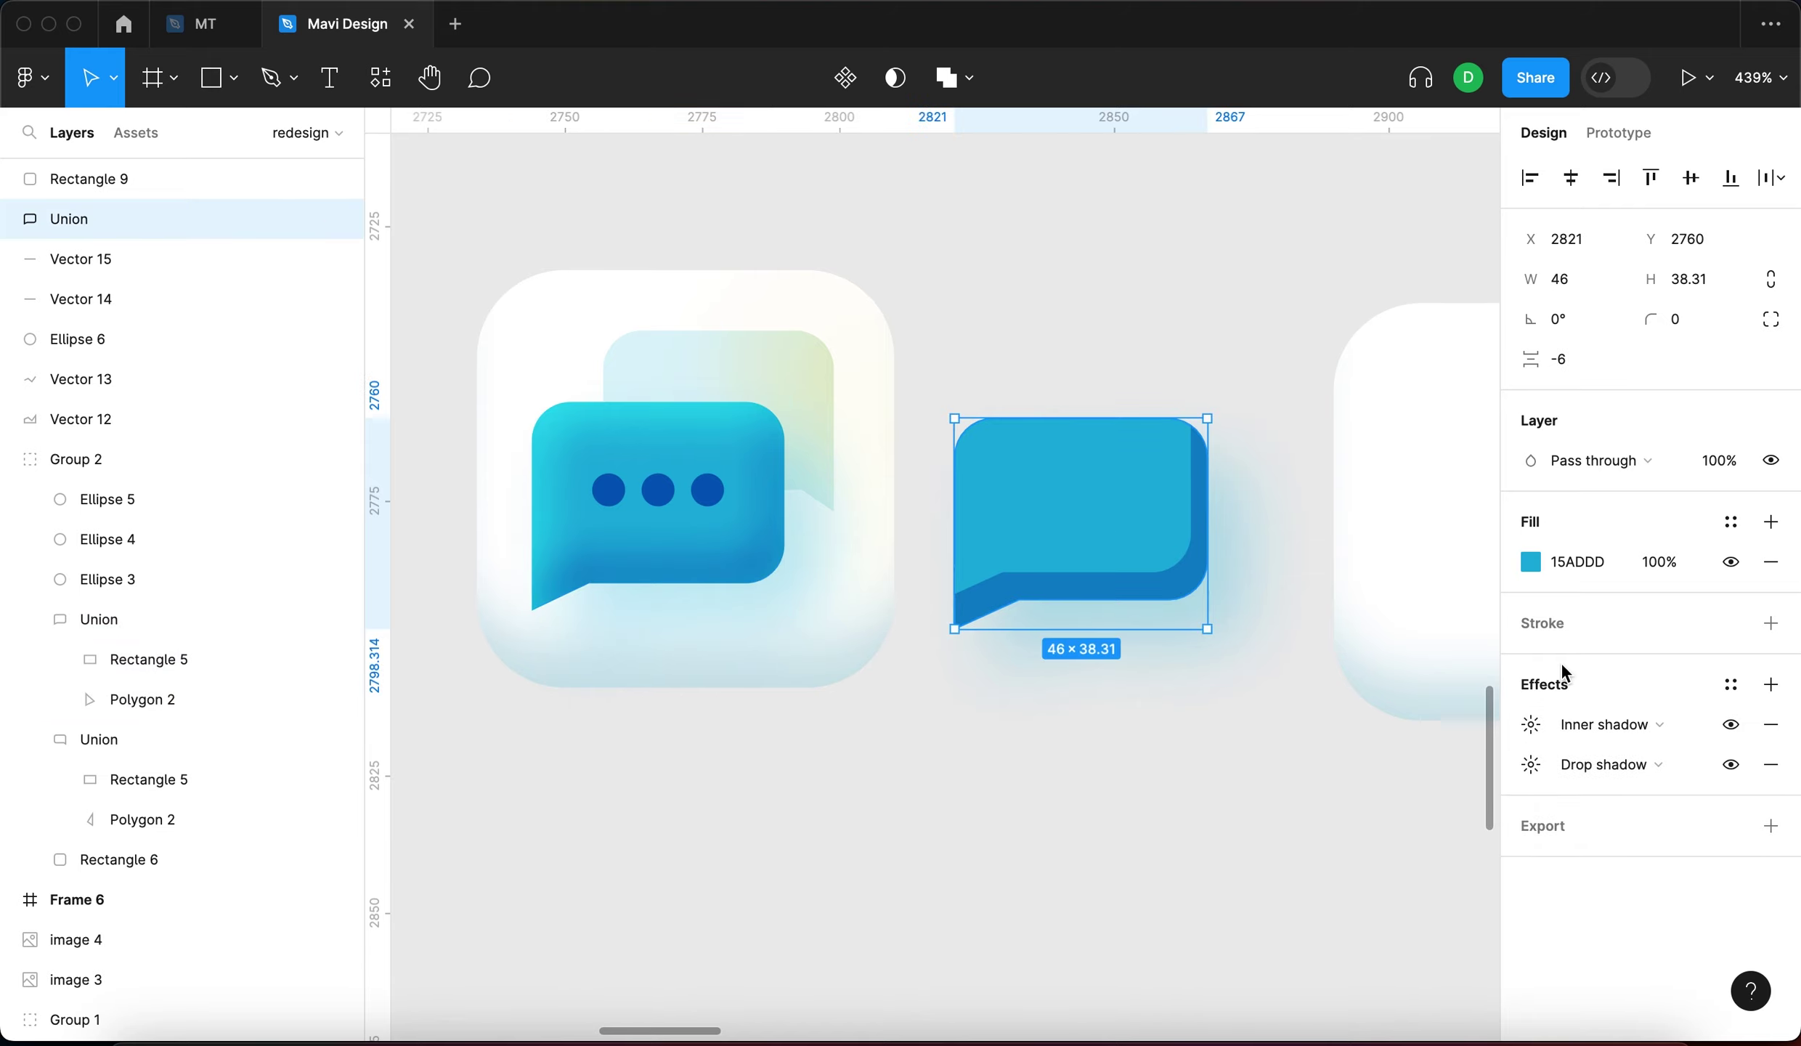
pyautogui.click(1531, 724)
pyautogui.click(1416, 786)
pyautogui.write('8')
pyautogui.press('Return')
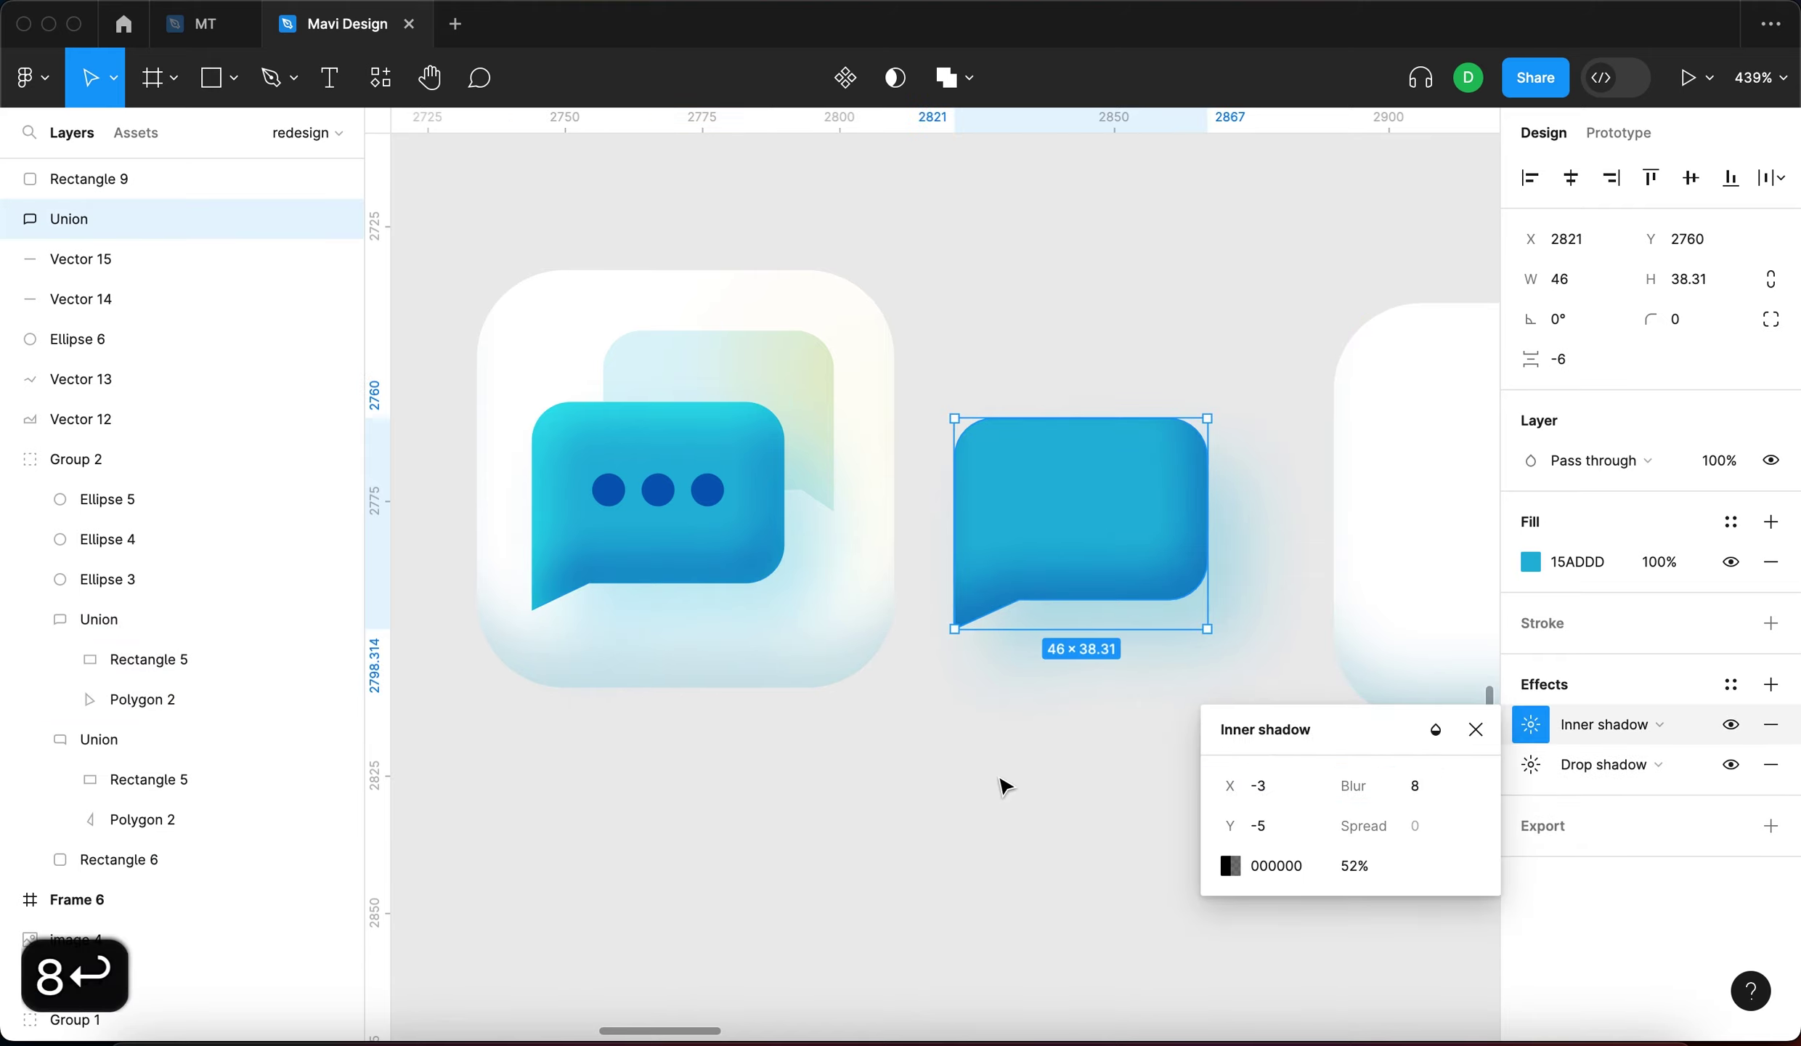
pyautogui.click(1001, 786)
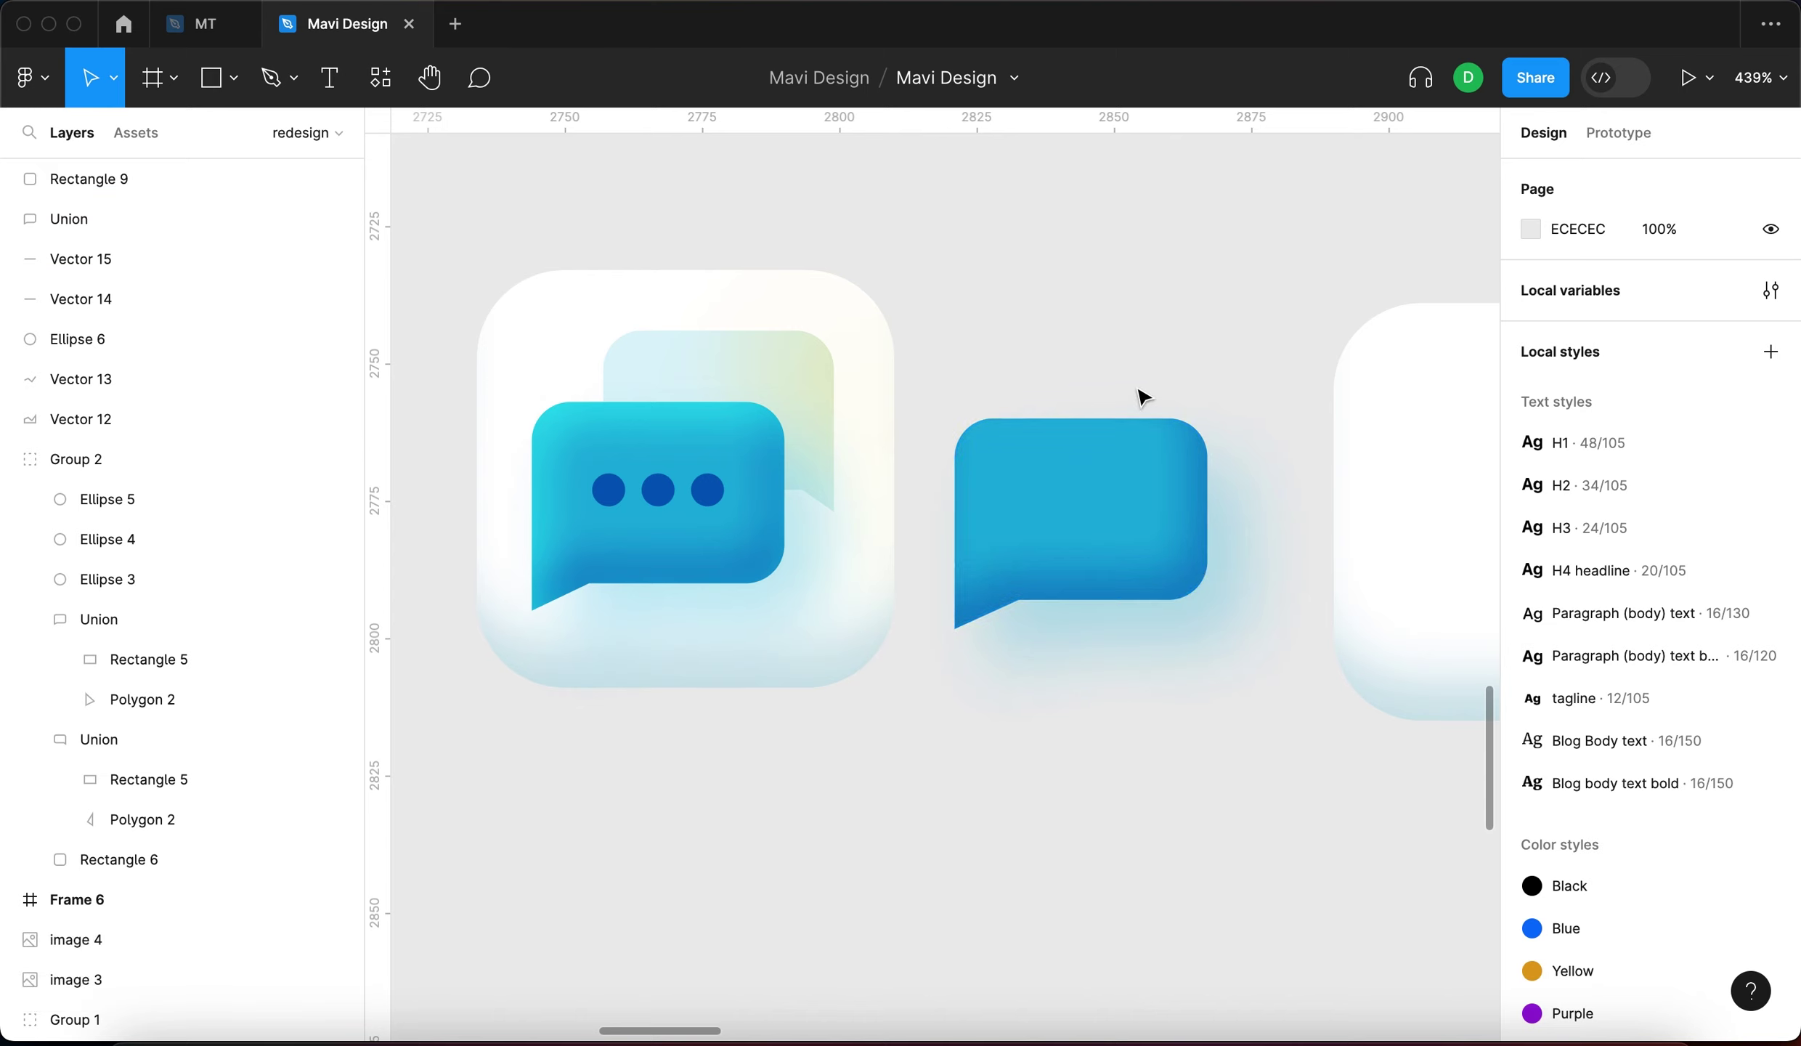
# Check the original front bubble's white inner shadow settings and add a second inner shadow effect to the new bubble
pyautogui.click(937, 354)
pyautogui.scroll(-3, 939, 351)
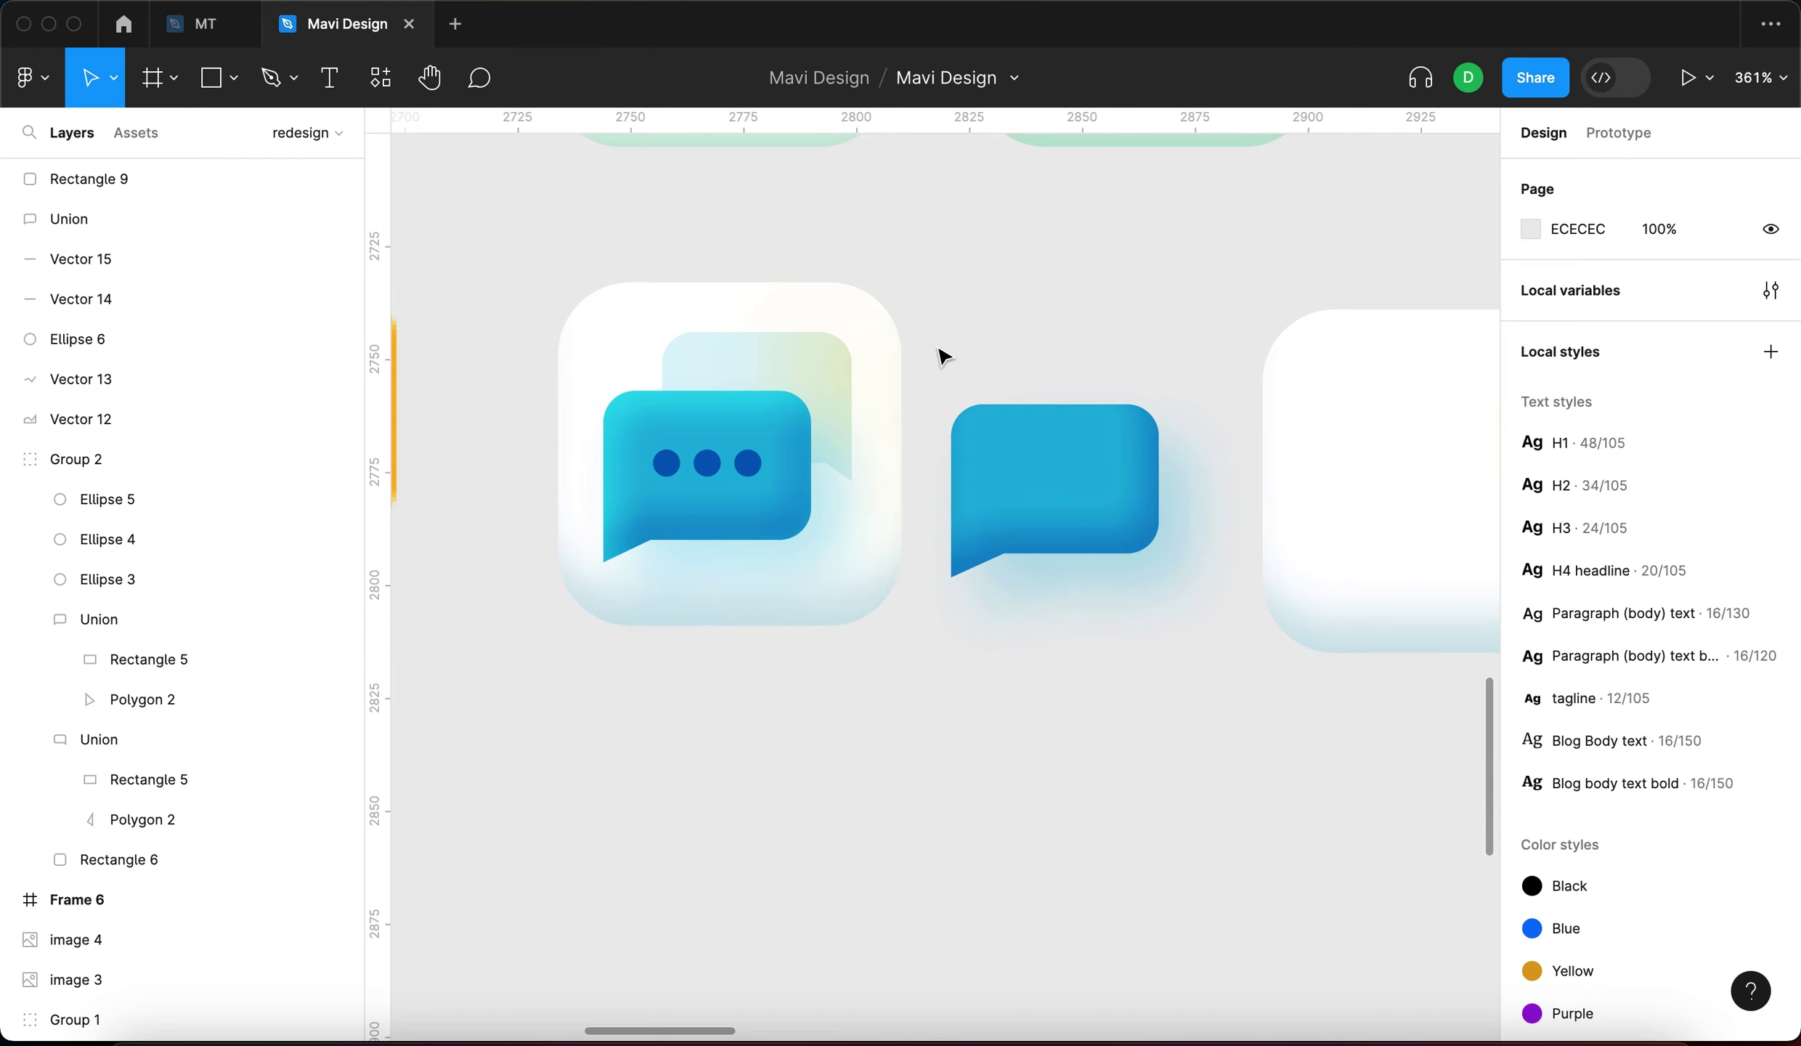
pyautogui.click(828, 418)
pyautogui.doubleClick(723, 418)
pyautogui.doubleClick(731, 429)
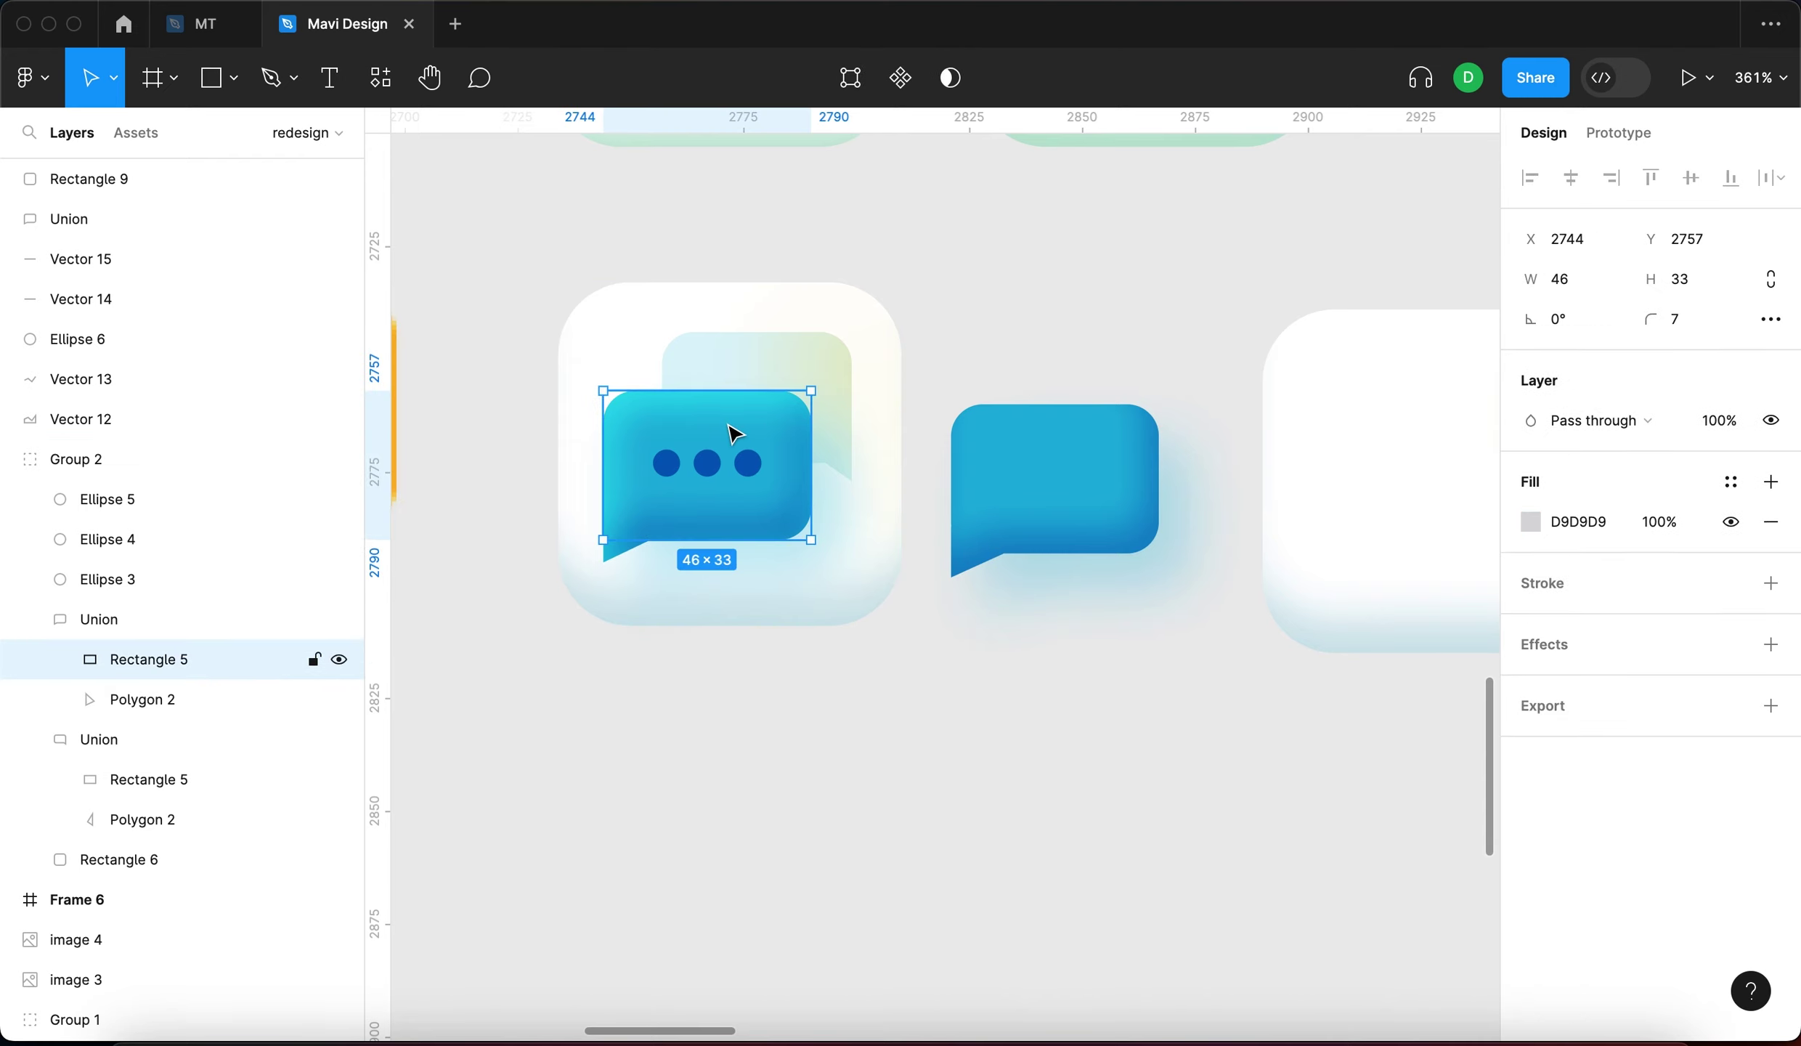
pyautogui.hotkey('shift', 'Return')
pyautogui.click(1543, 778)
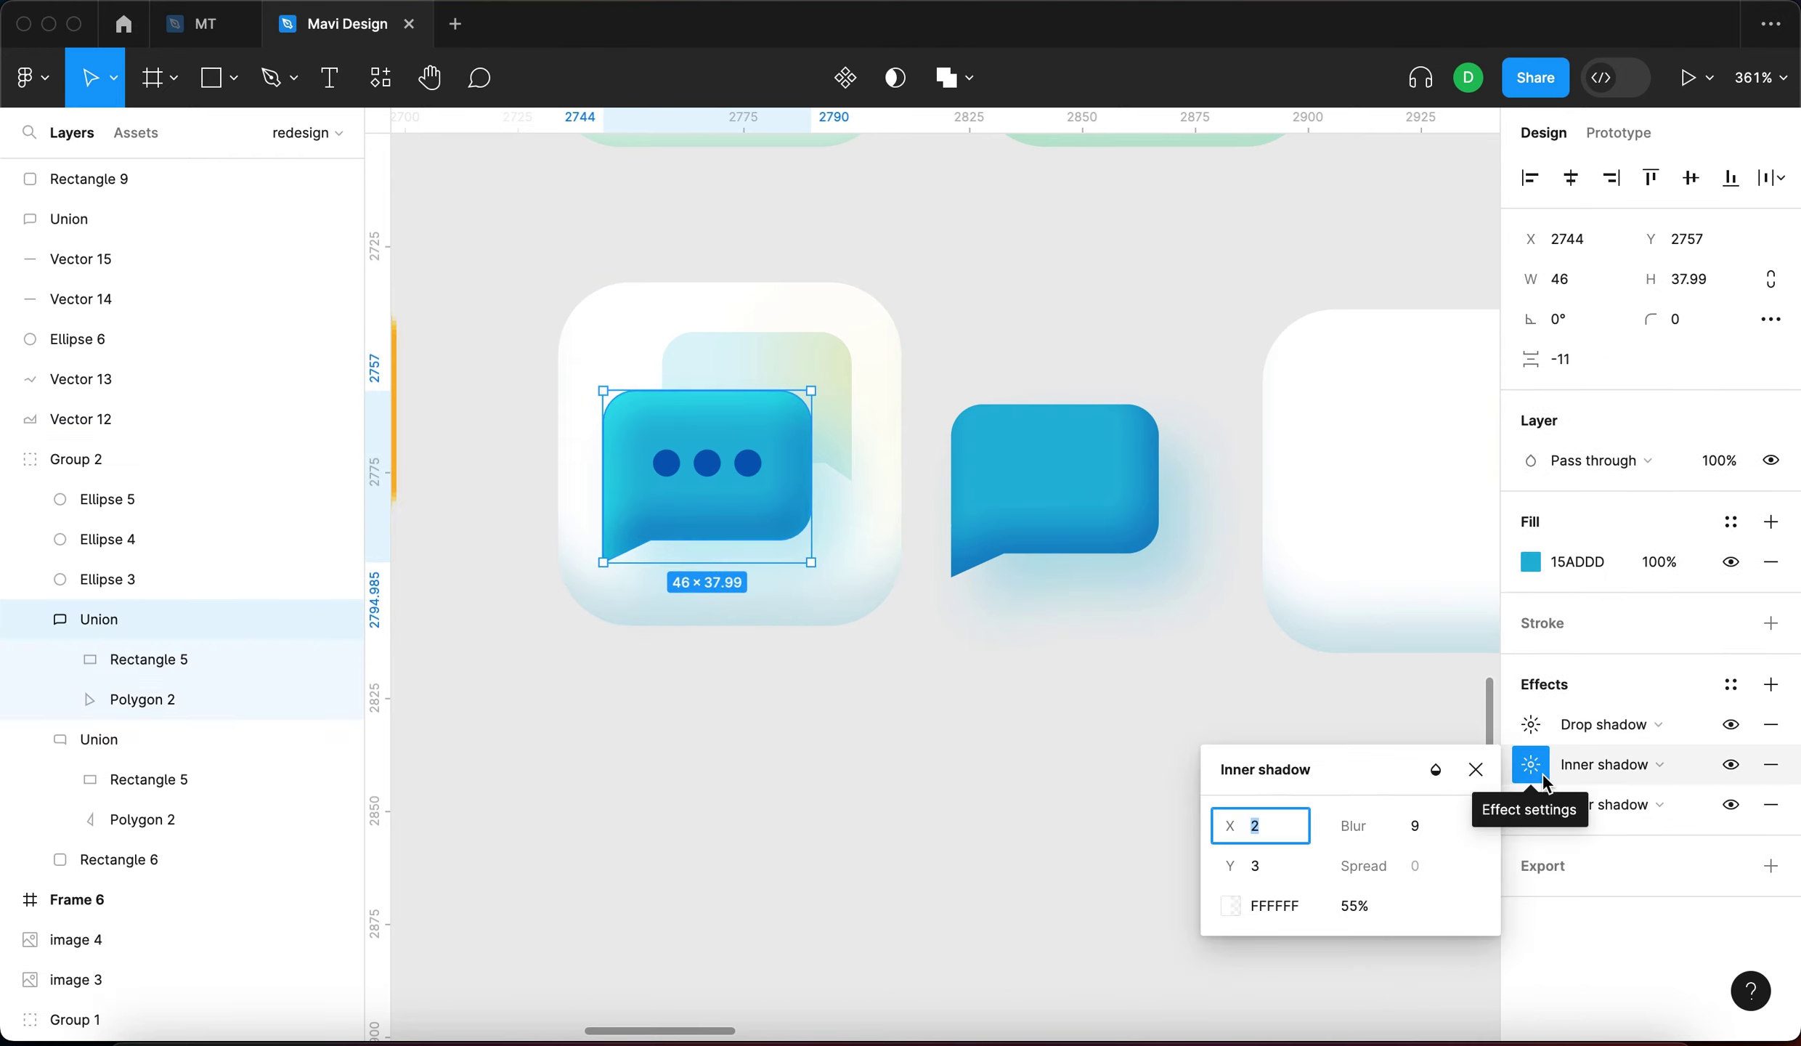
pyautogui.click(1151, 469)
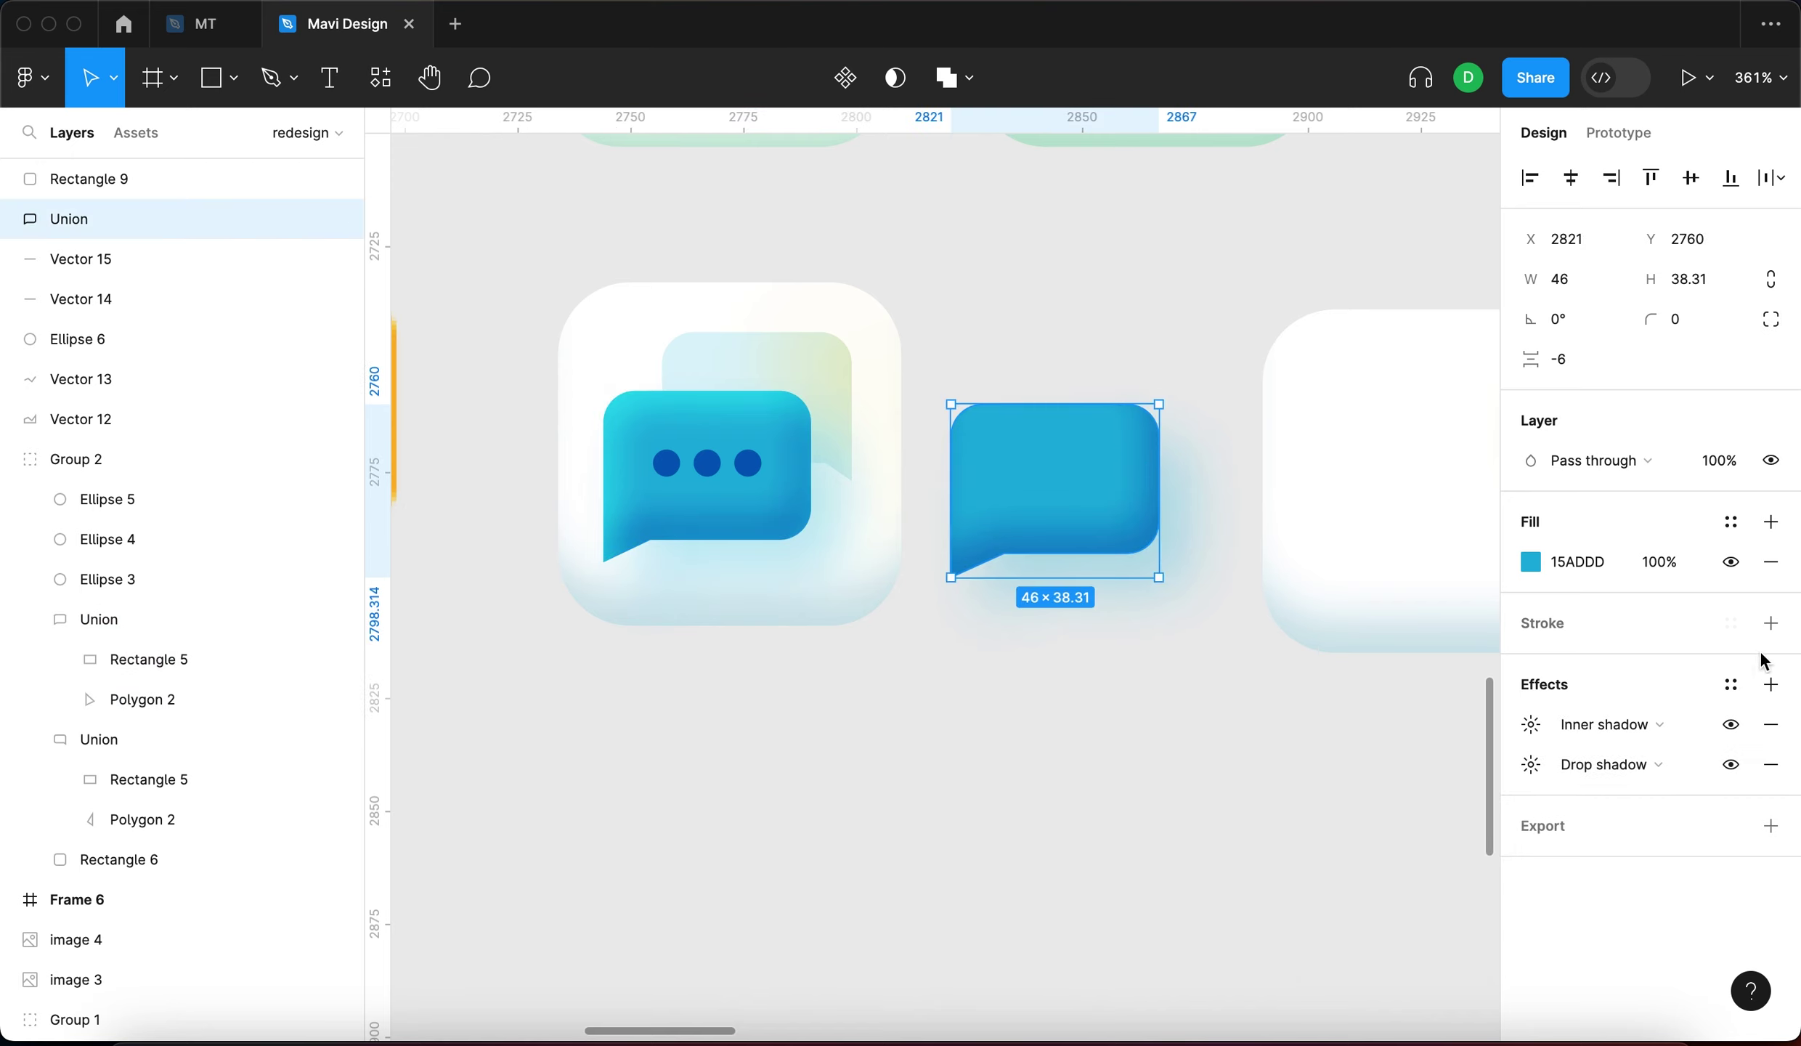
pyautogui.click(1770, 684)
pyautogui.click(1565, 730)
pyautogui.click(1601, 689)
pyautogui.click(1531, 724)
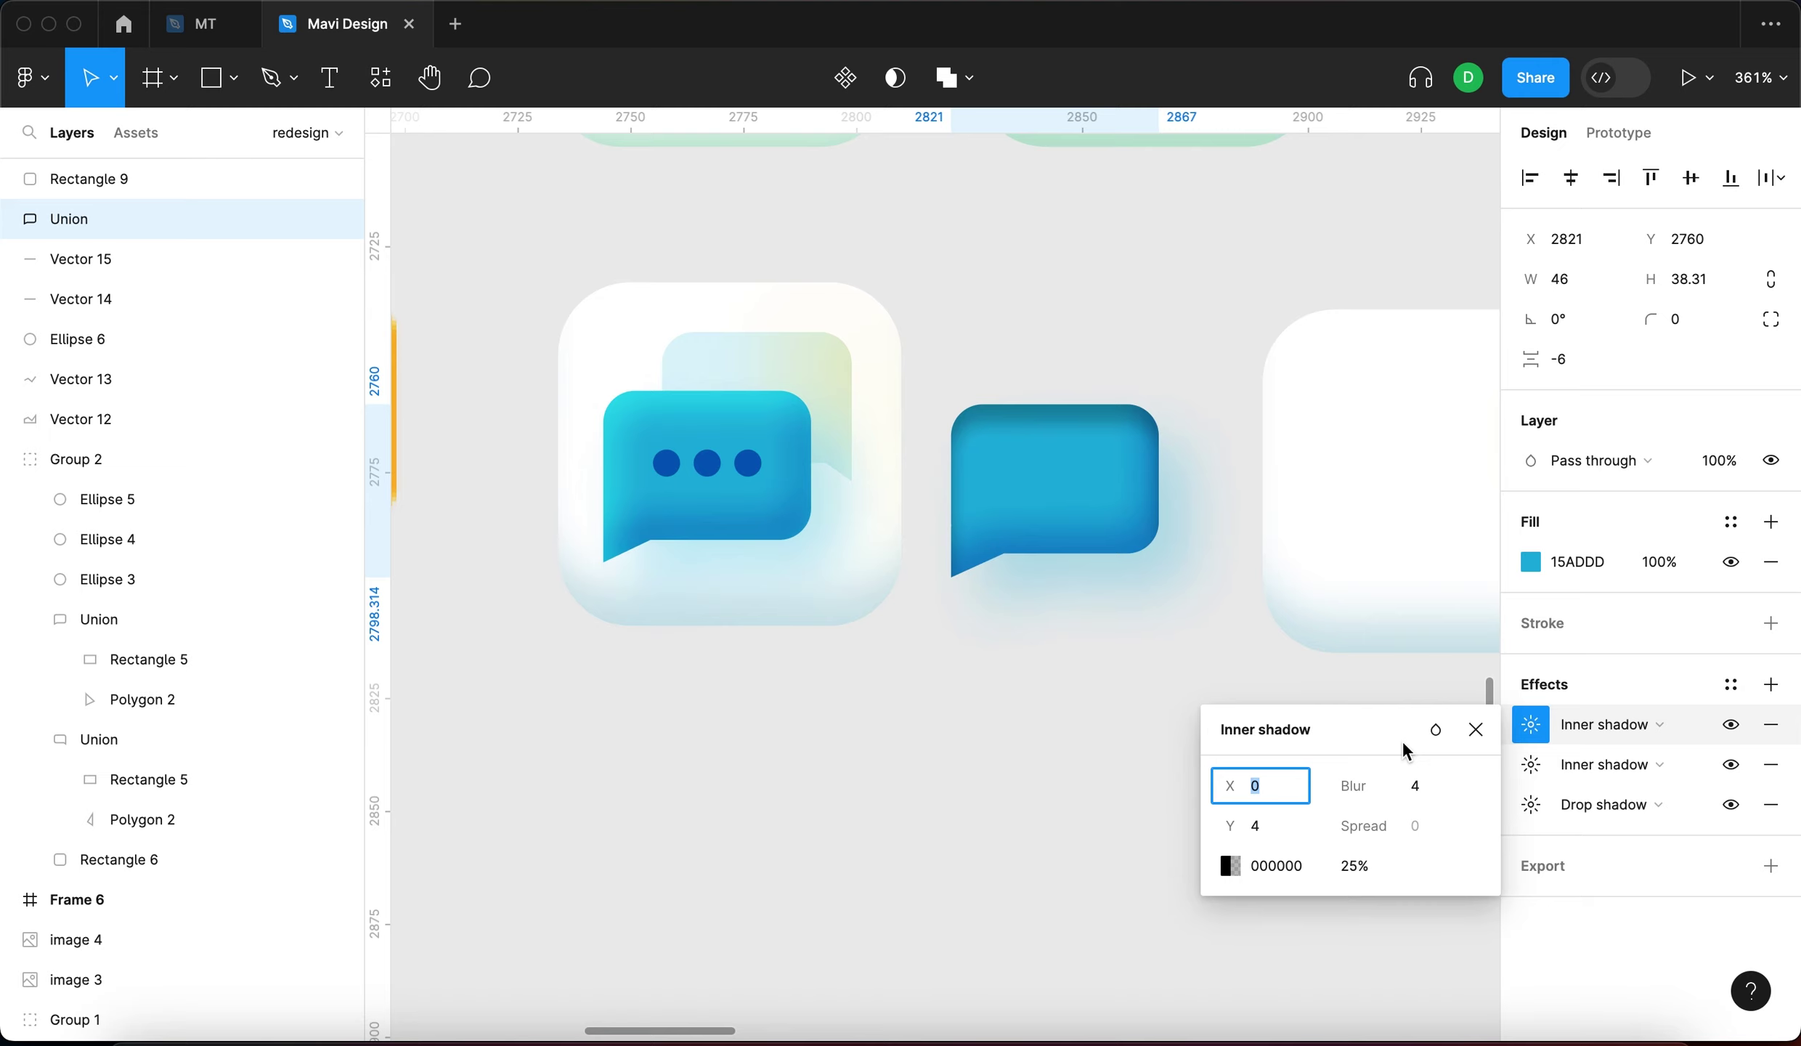
# Set the new bubble's second inner shadow to X 2, Y 3 and blur 9
pyautogui.write('2')
pyautogui.press('Tab')
pyautogui.click(1427, 785)
pyautogui.write('9')
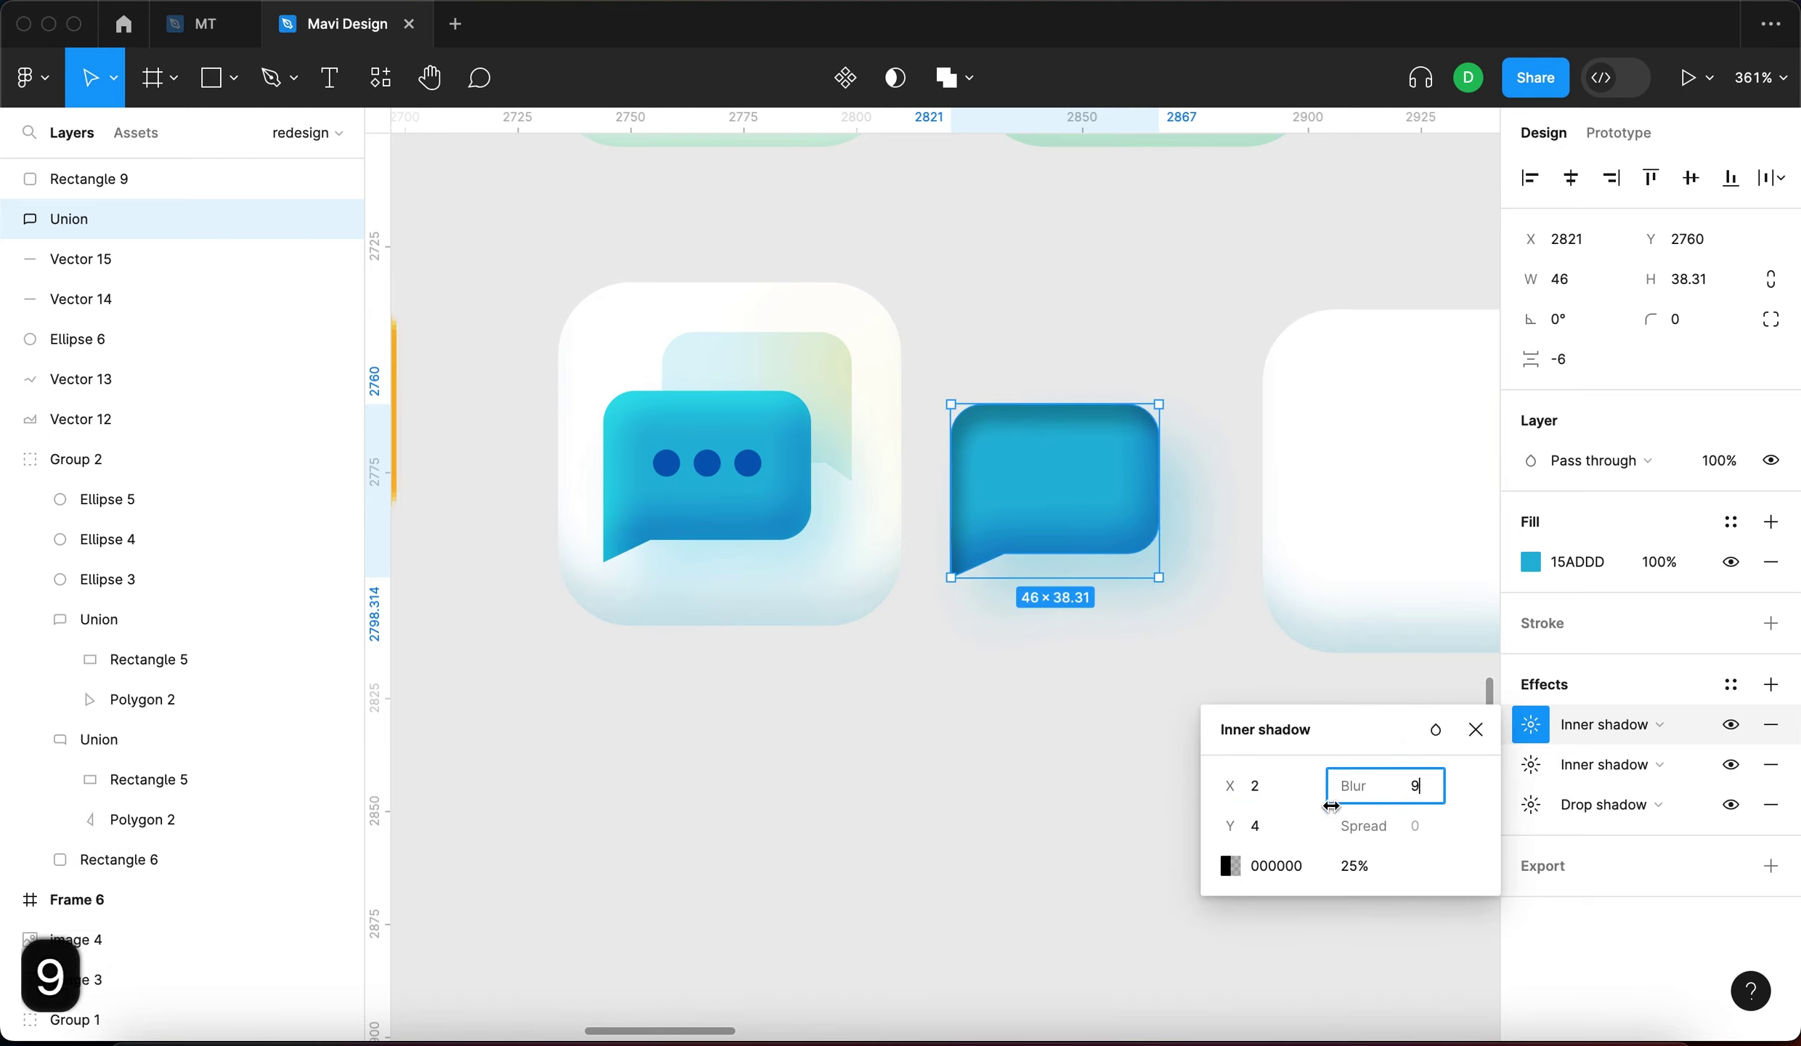
pyautogui.click(1278, 828)
pyautogui.write('3')
pyautogui.press('Return')
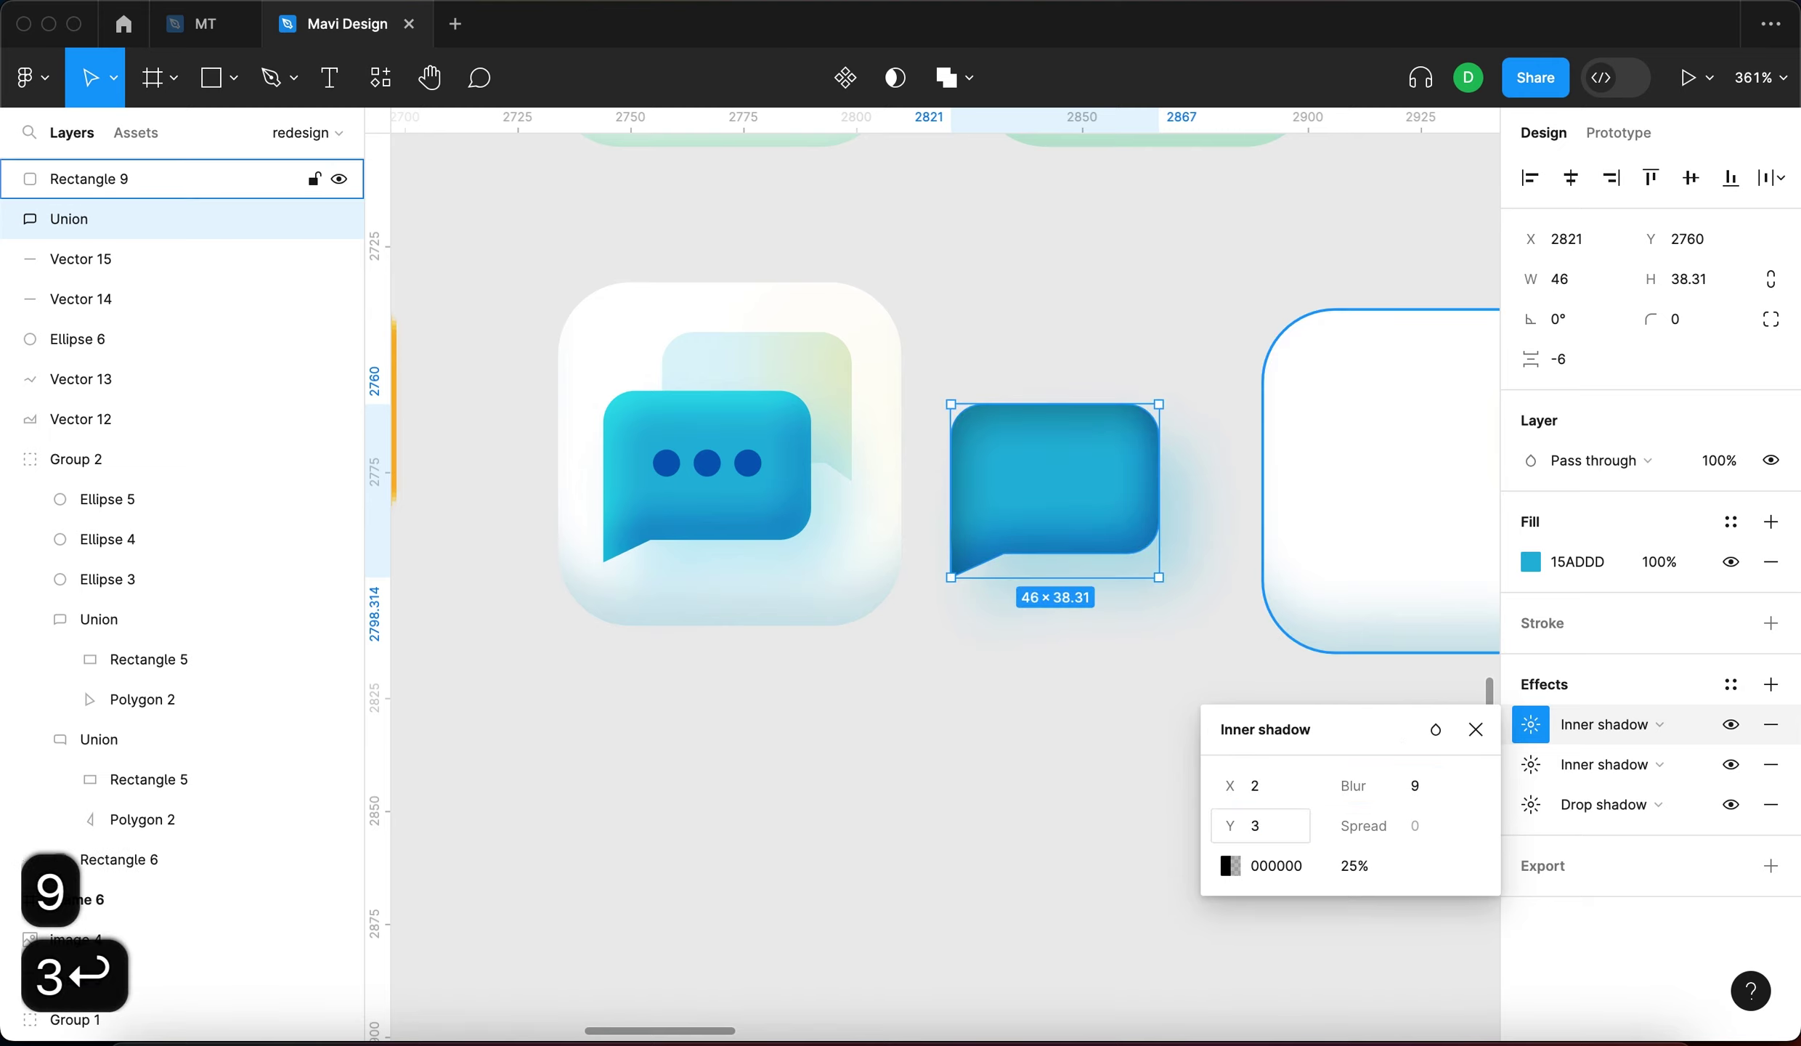
# Set the new bubble's second inner shadow to colour FFFFFF at 55% opacity with the Overlay blend mode, matching the original
pyautogui.doubleClick(679, 446)
pyautogui.click(1531, 764)
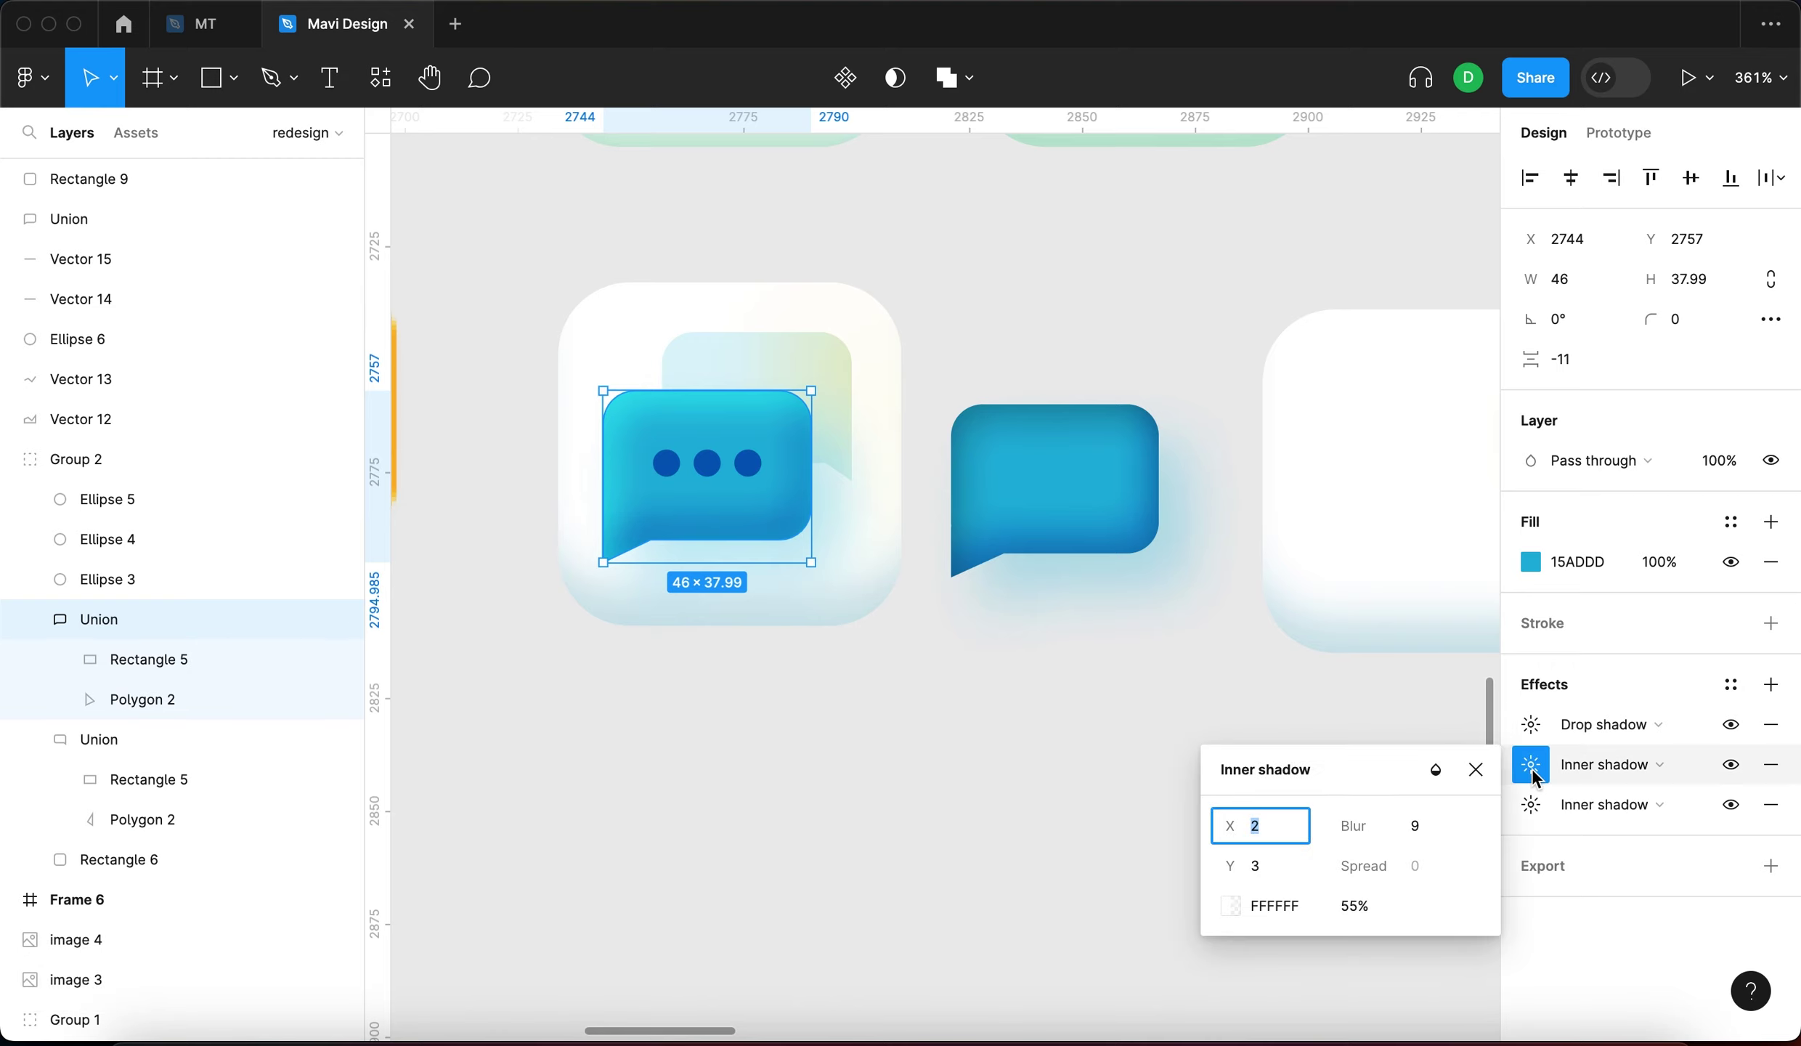
pyautogui.click(1053, 479)
pyautogui.click(1533, 725)
pyautogui.click(1301, 866)
pyautogui.write('f')
pyautogui.click(1356, 865)
pyautogui.write('55')
pyautogui.press('Return')
pyautogui.click(1435, 728)
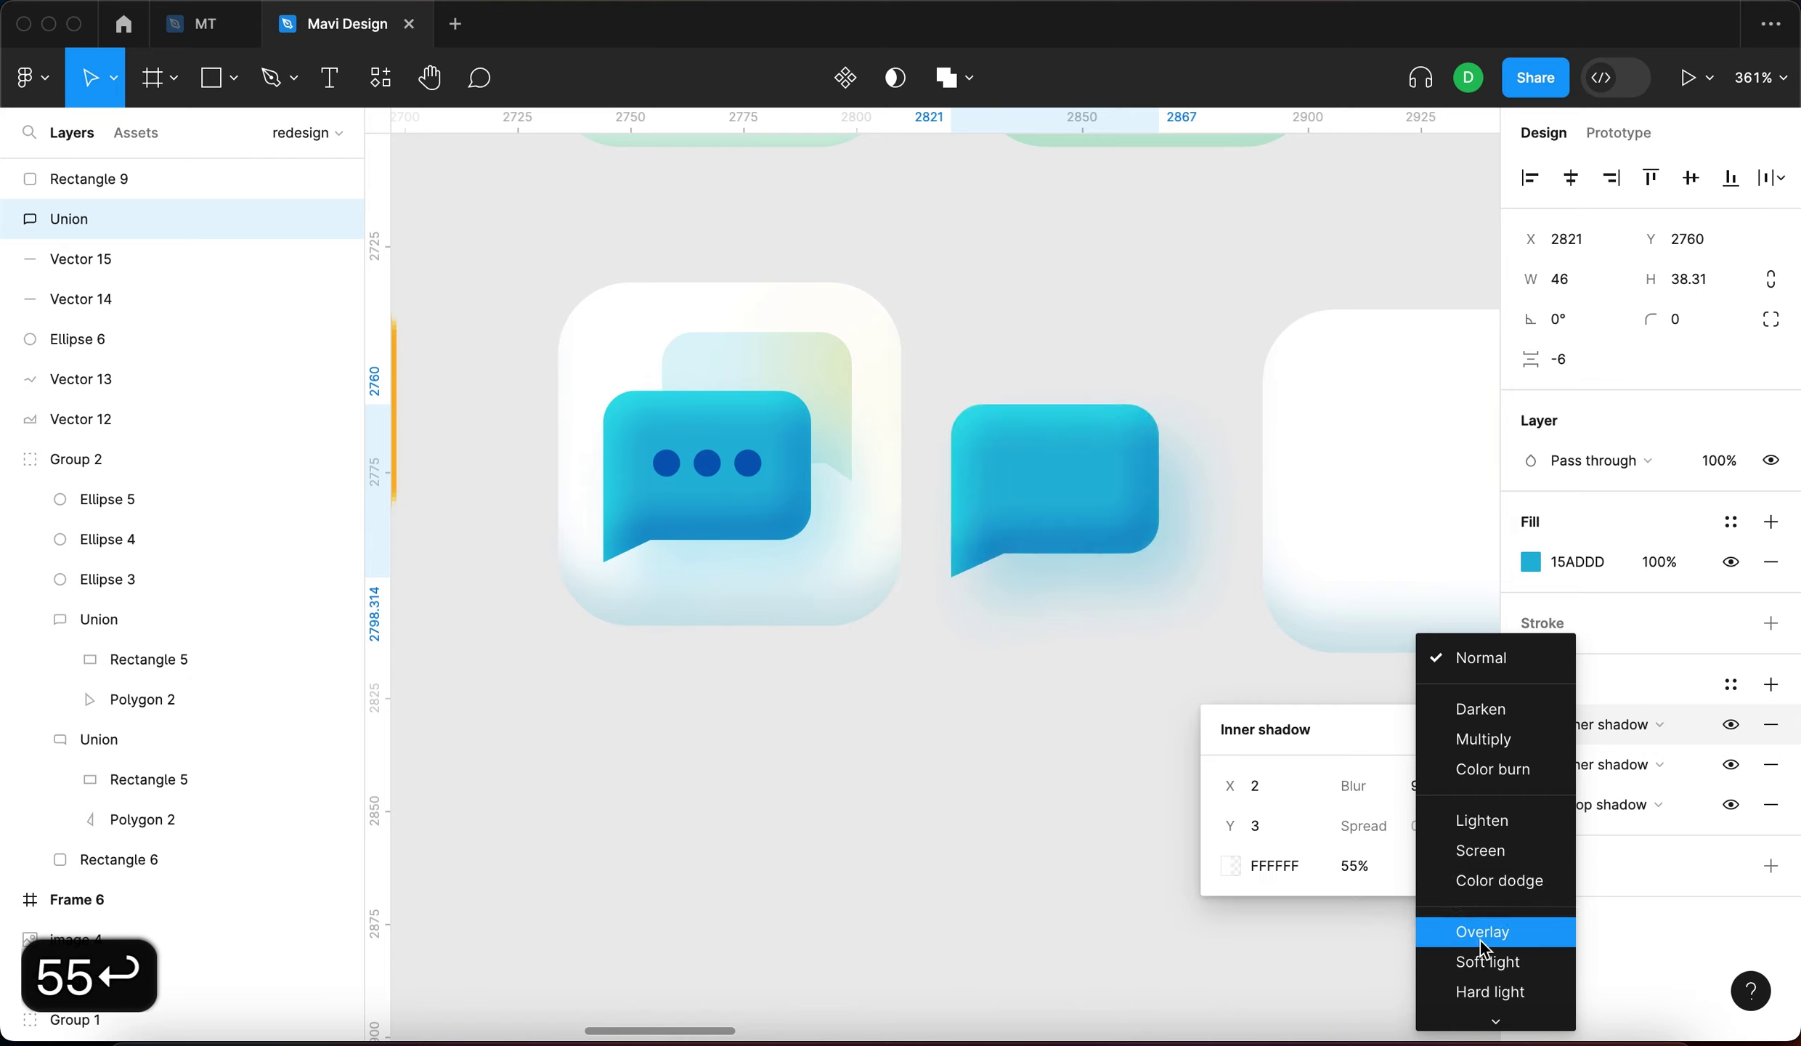
pyautogui.click(1489, 926)
pyautogui.click(1006, 741)
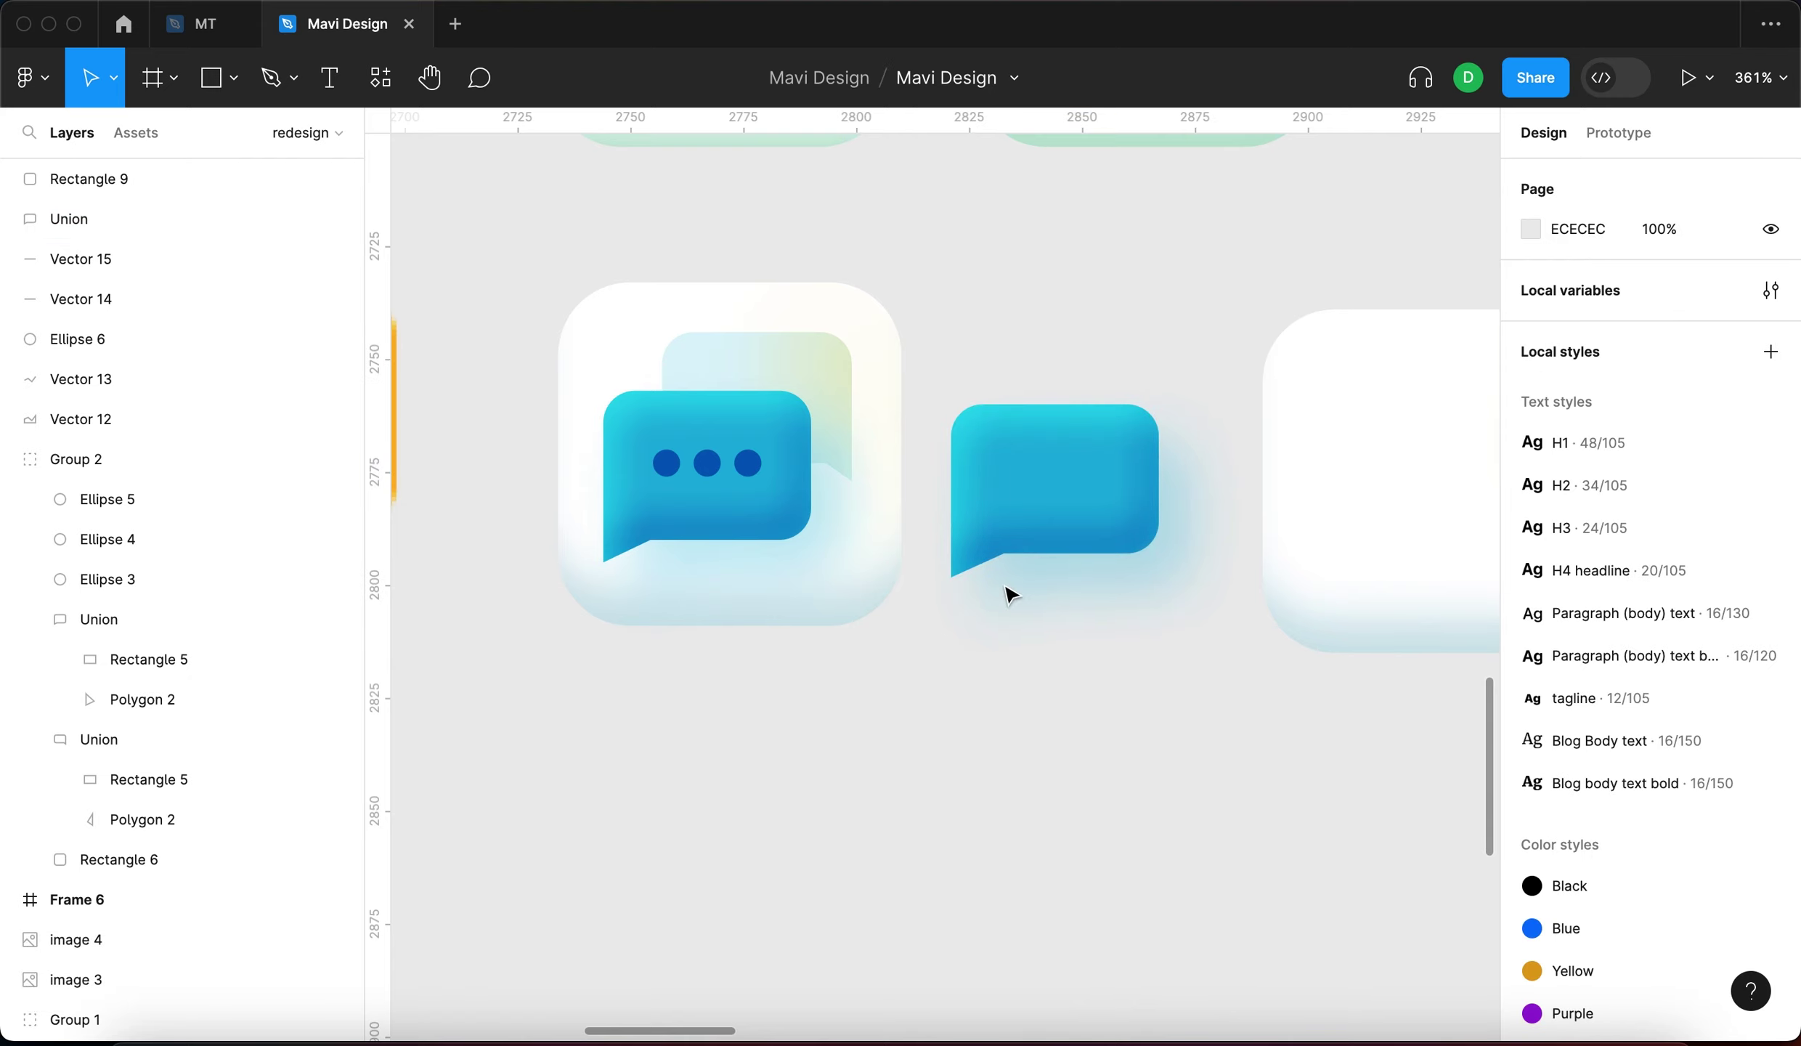
# Check the size, fill and blend mode of a dot in the original front bubble
pyautogui.click(991, 556)
pyautogui.click(917, 644)
pyautogui.scroll(5, 657, 464)
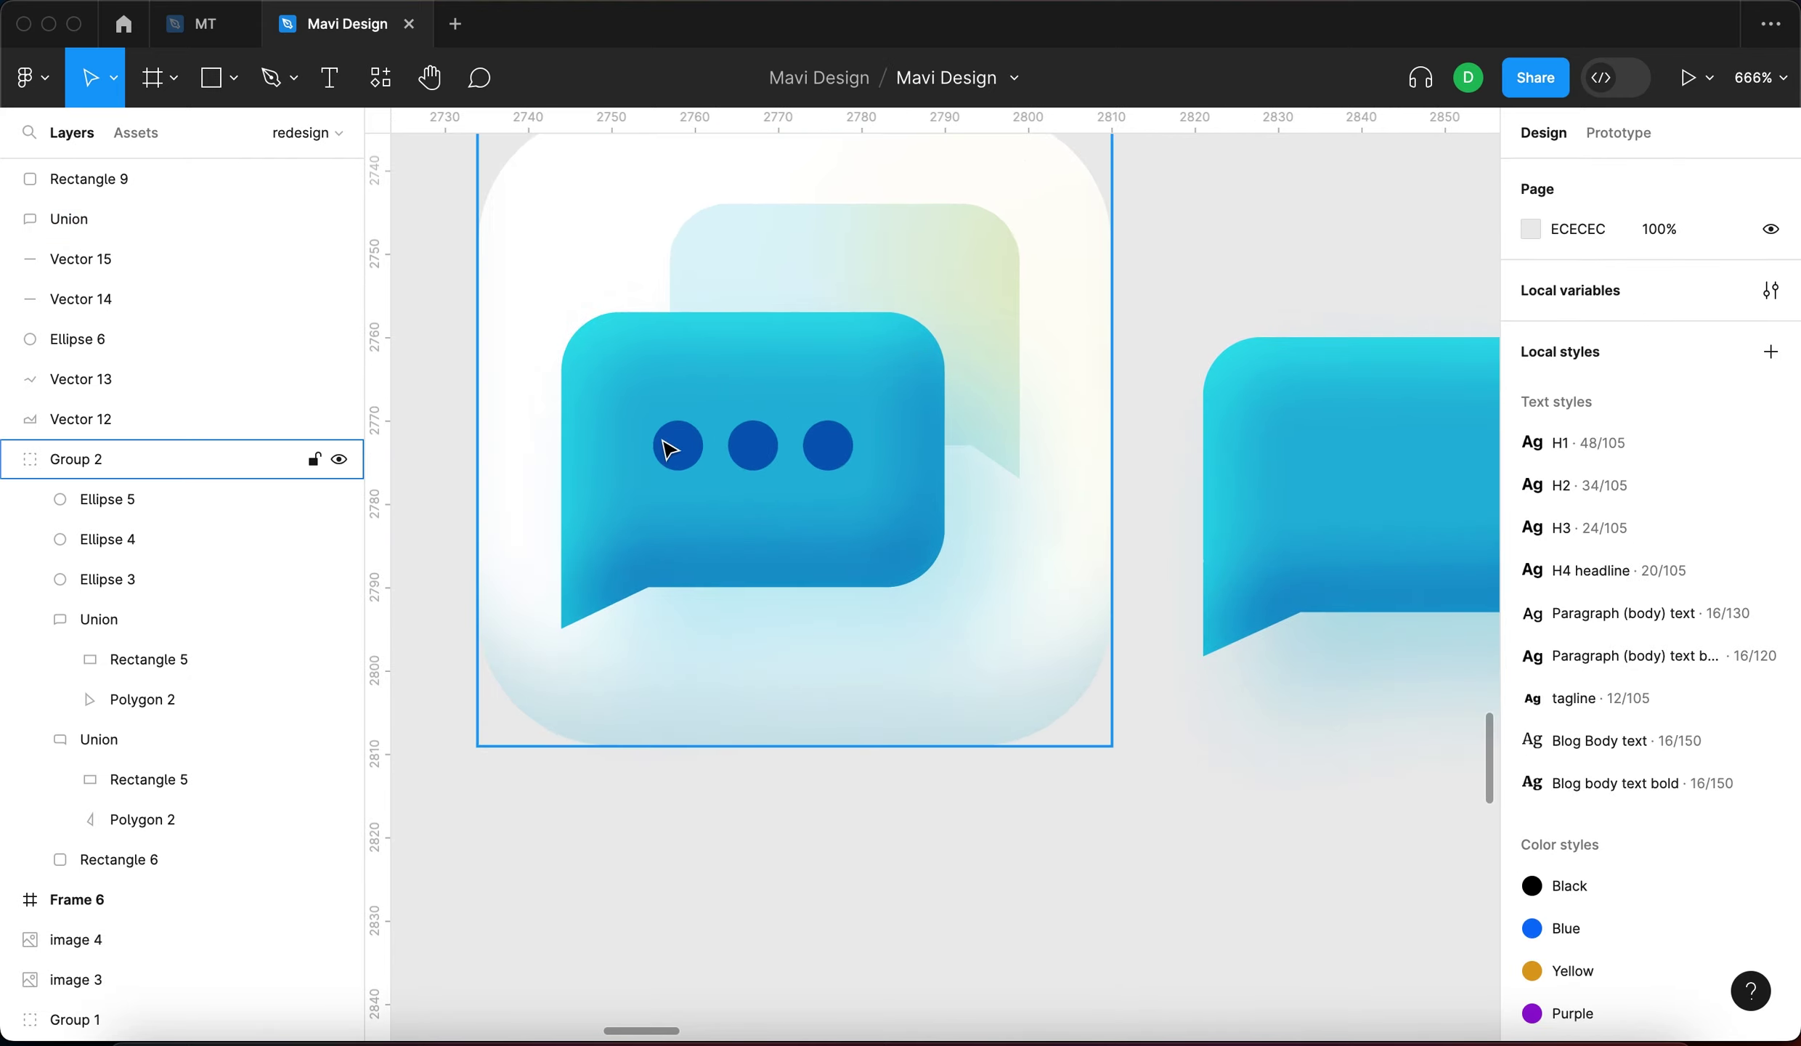
pyautogui.doubleClick(670, 449)
pyautogui.scroll(-3, 885, 498)
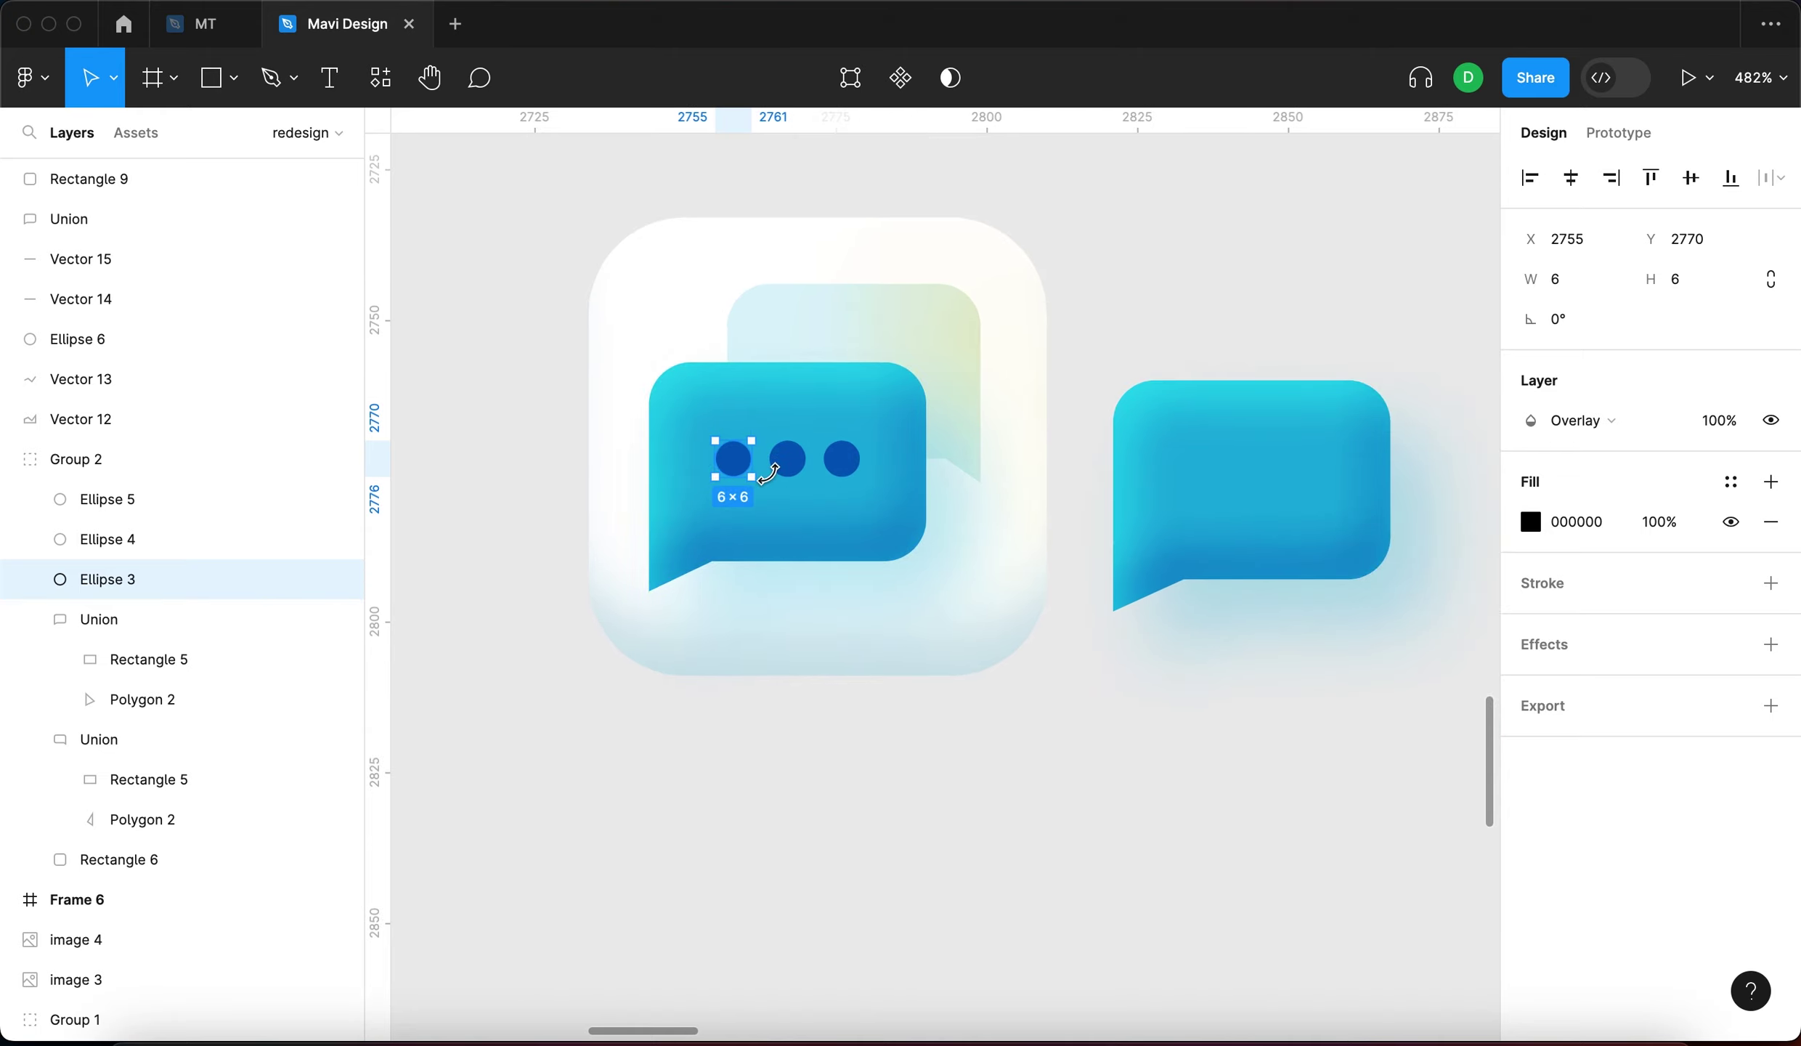
pyautogui.click(1287, 764)
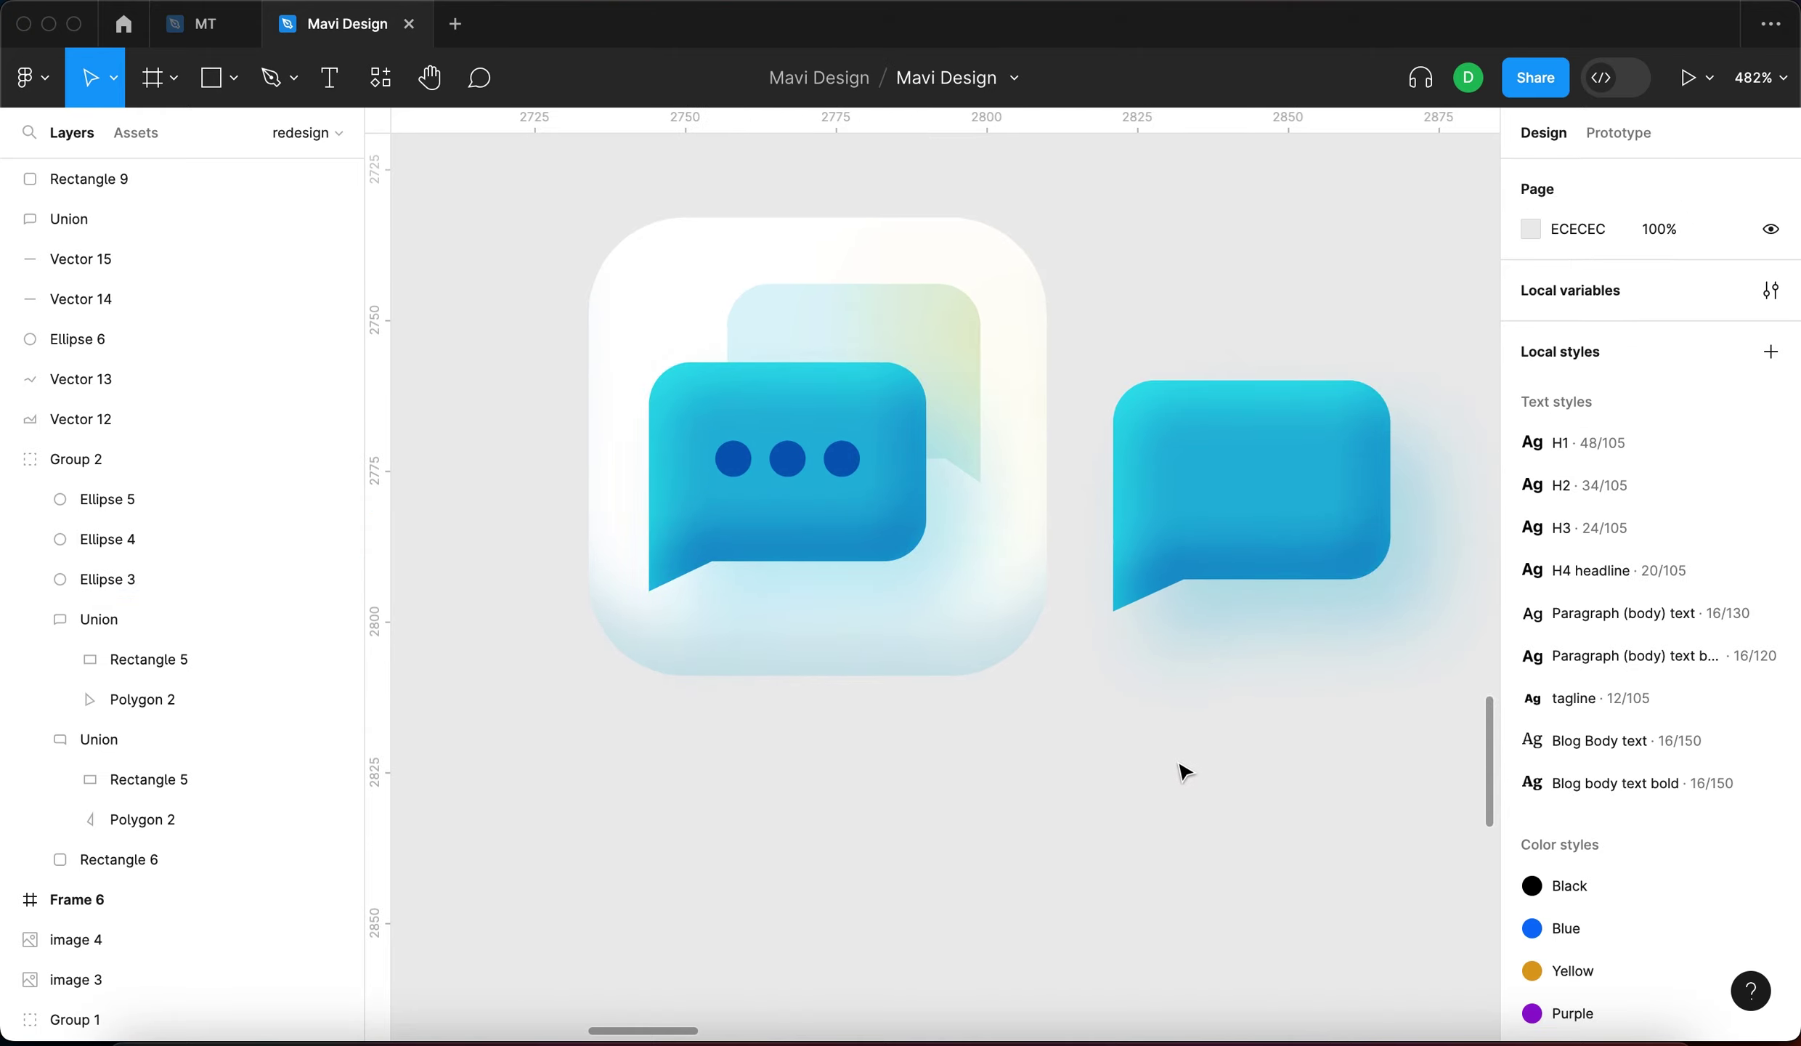
pyautogui.press('super+z')
pyautogui.click(1283, 764)
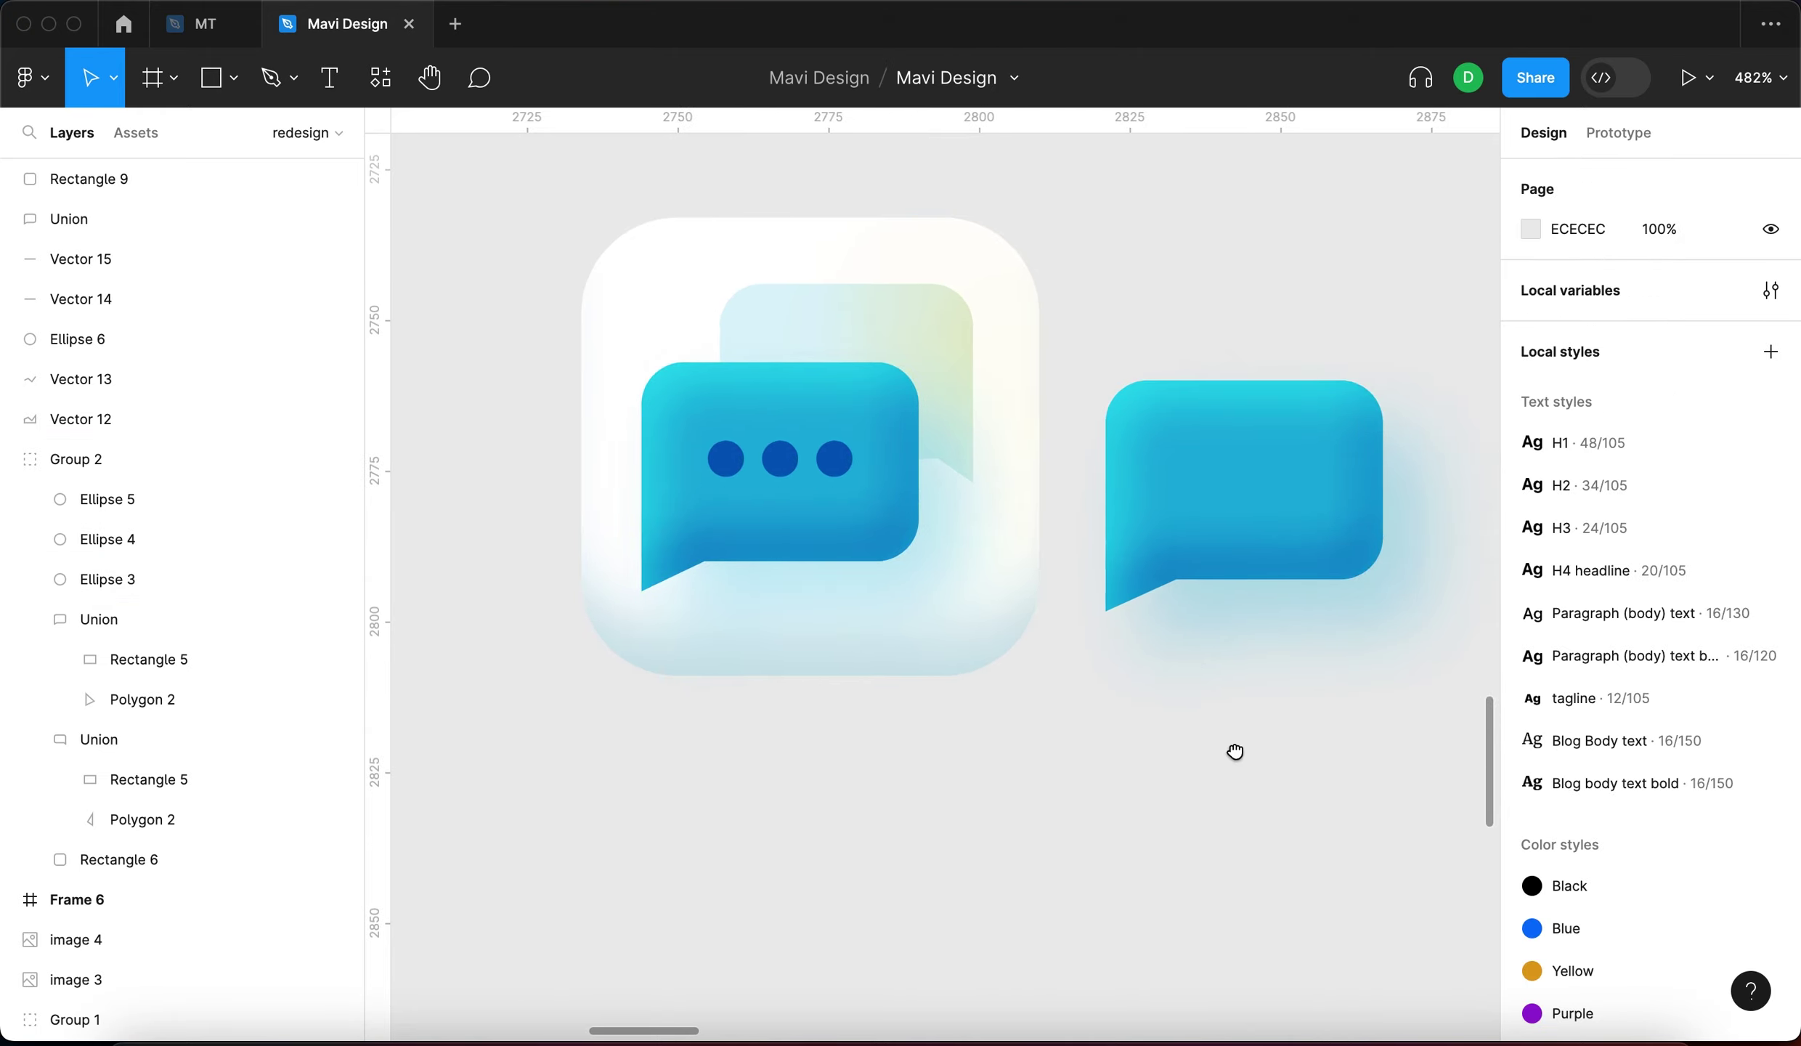
# Add an ellipse and set its width and height to 6
pyautogui.hscroll(3, 1206, 752)
pyautogui.press('o')
pyautogui.click(1045, 745)
pyautogui.click(1560, 289)
pyautogui.write('6')
pyautogui.press('Tab')
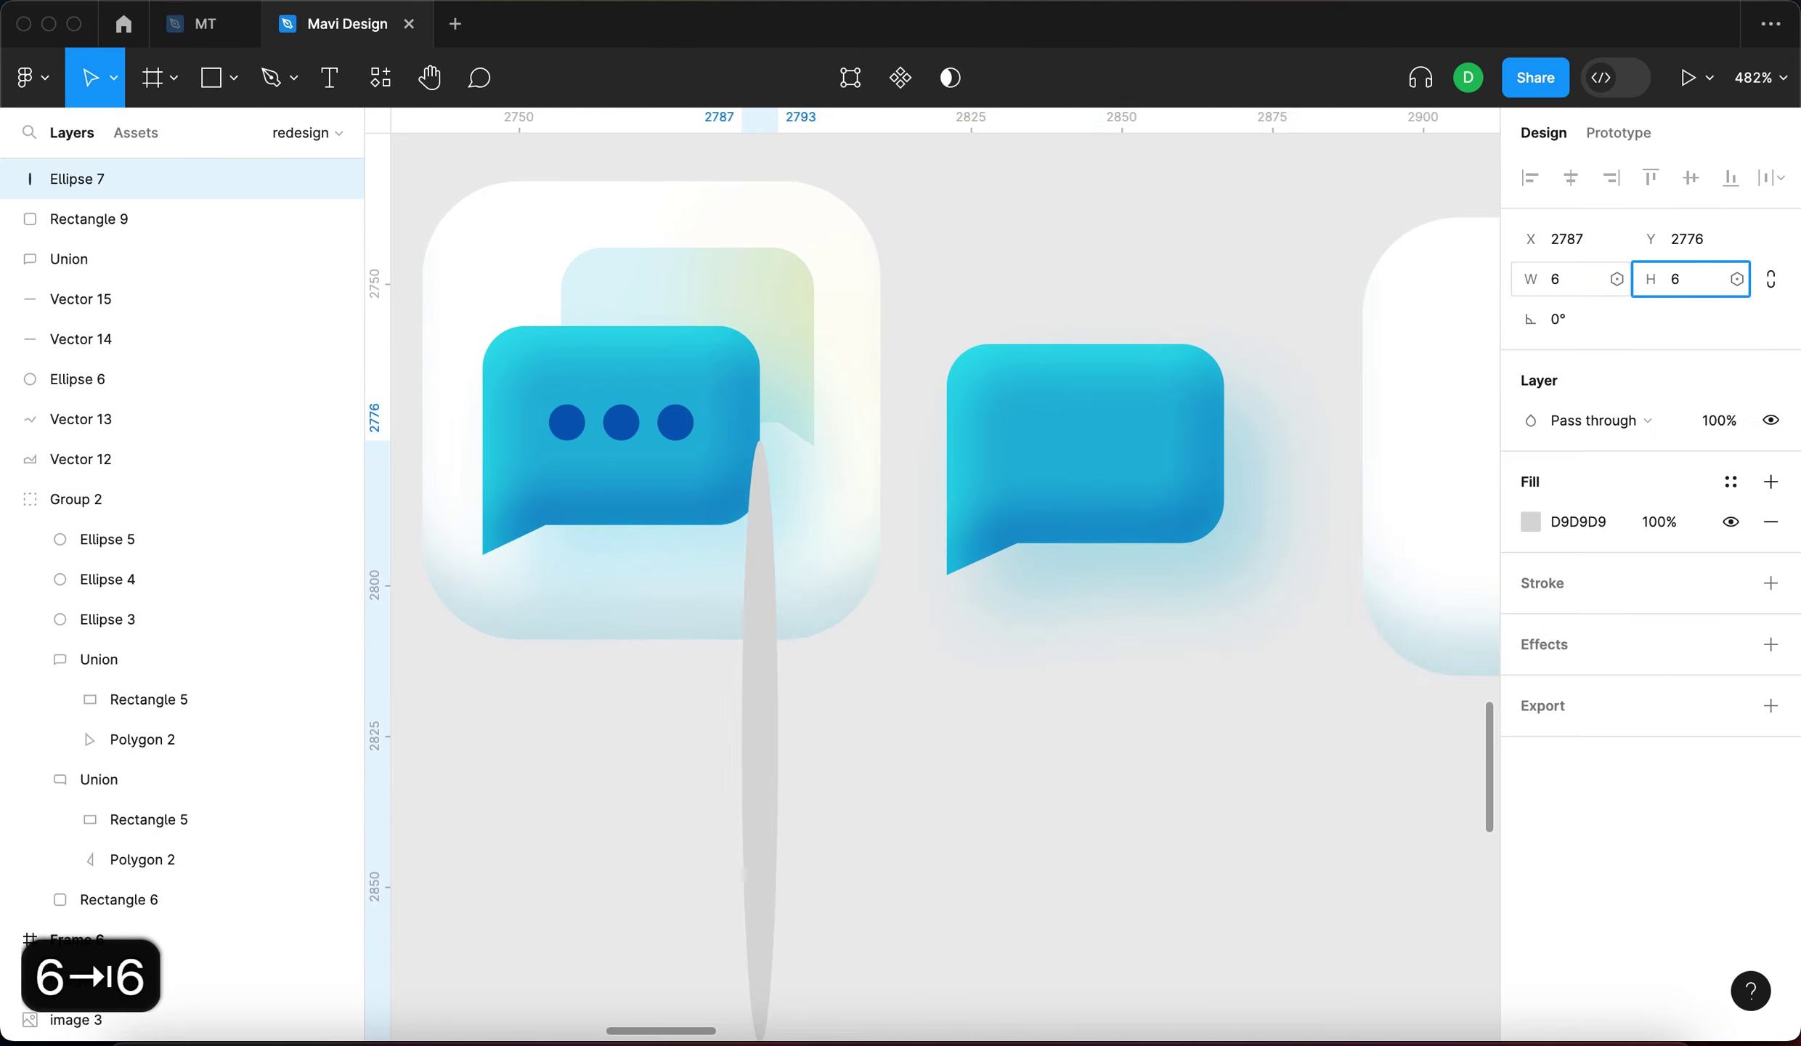
pyautogui.write('6')
pyautogui.press('Return')
# Place the small circle below the new bubble, duplicate it into a row of three spaced 3 apart, and group them
pyautogui.moveTo(768, 475); pyautogui.dragTo(1062, 748)
pyautogui.press('super+d')
pyautogui.click(1260, 810)
pyautogui.moveTo(1307, 829); pyautogui.dragTo(904, 684)
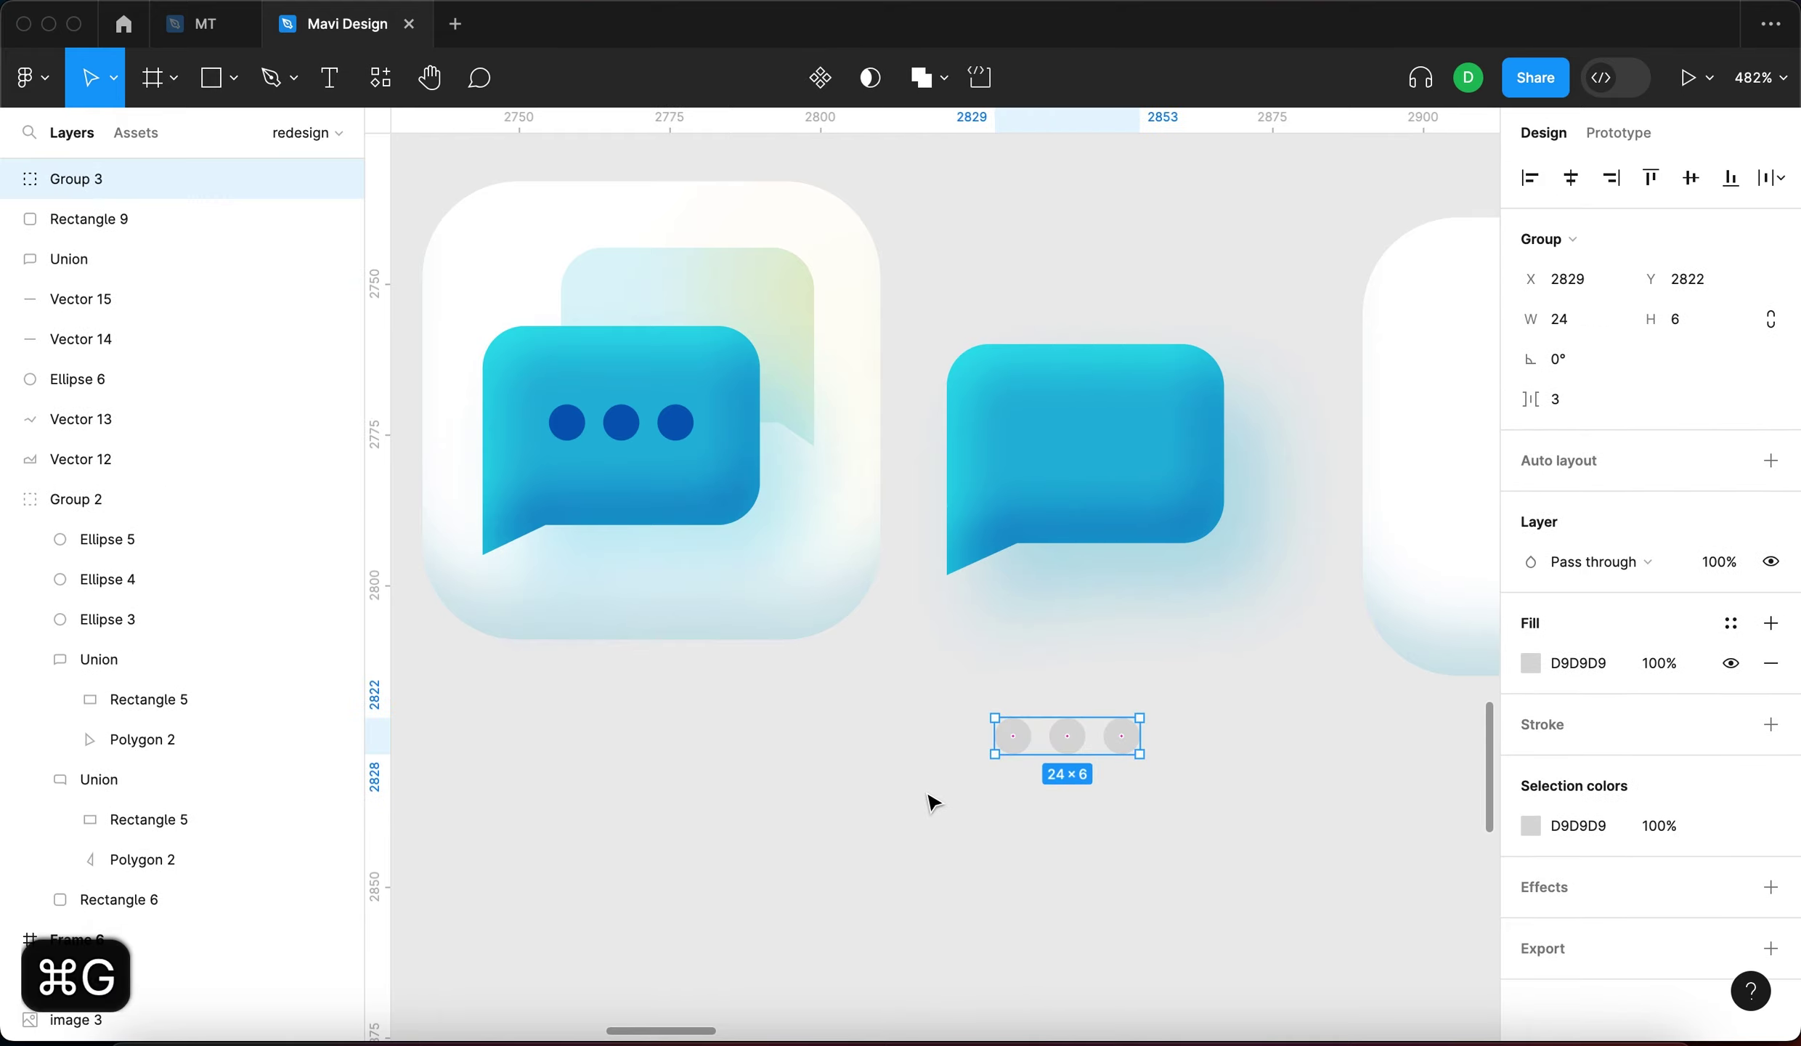
# Set the dot group's fill to 000000 and its blend mode to Overlay
pyautogui.click(1568, 666)
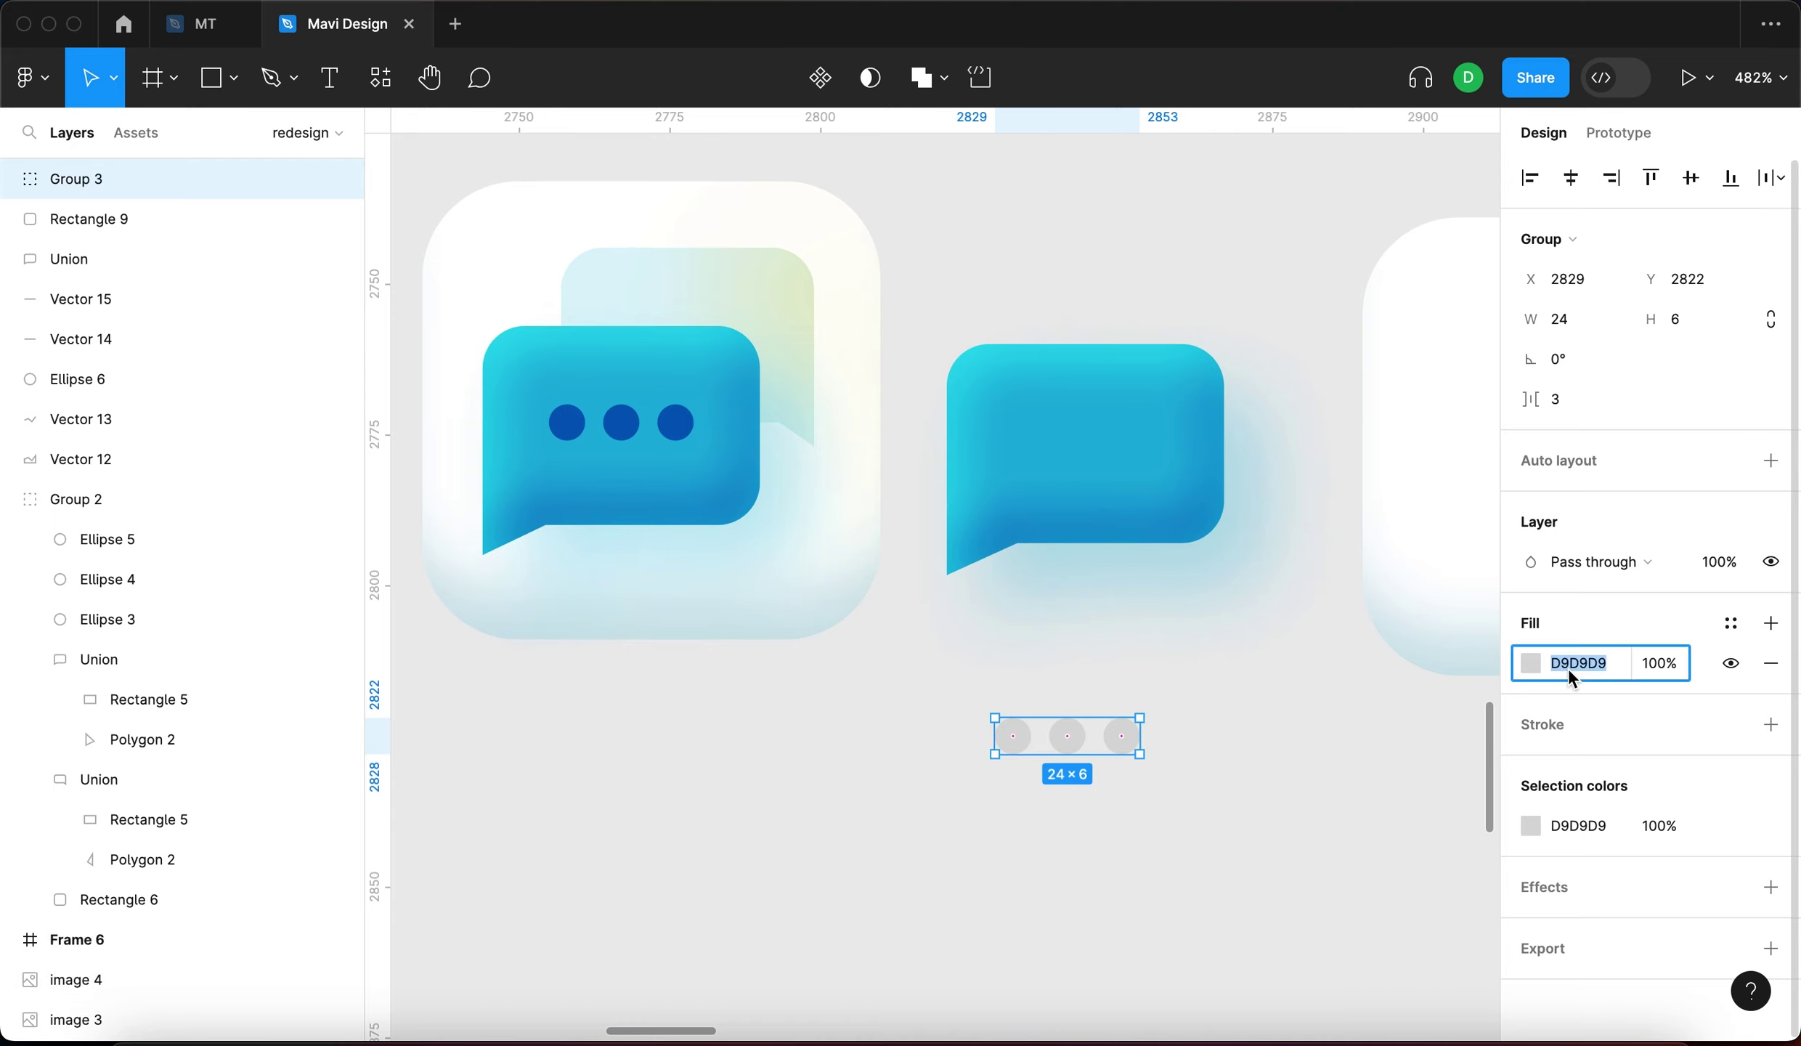
pyautogui.write('0')
pyautogui.press('Return')
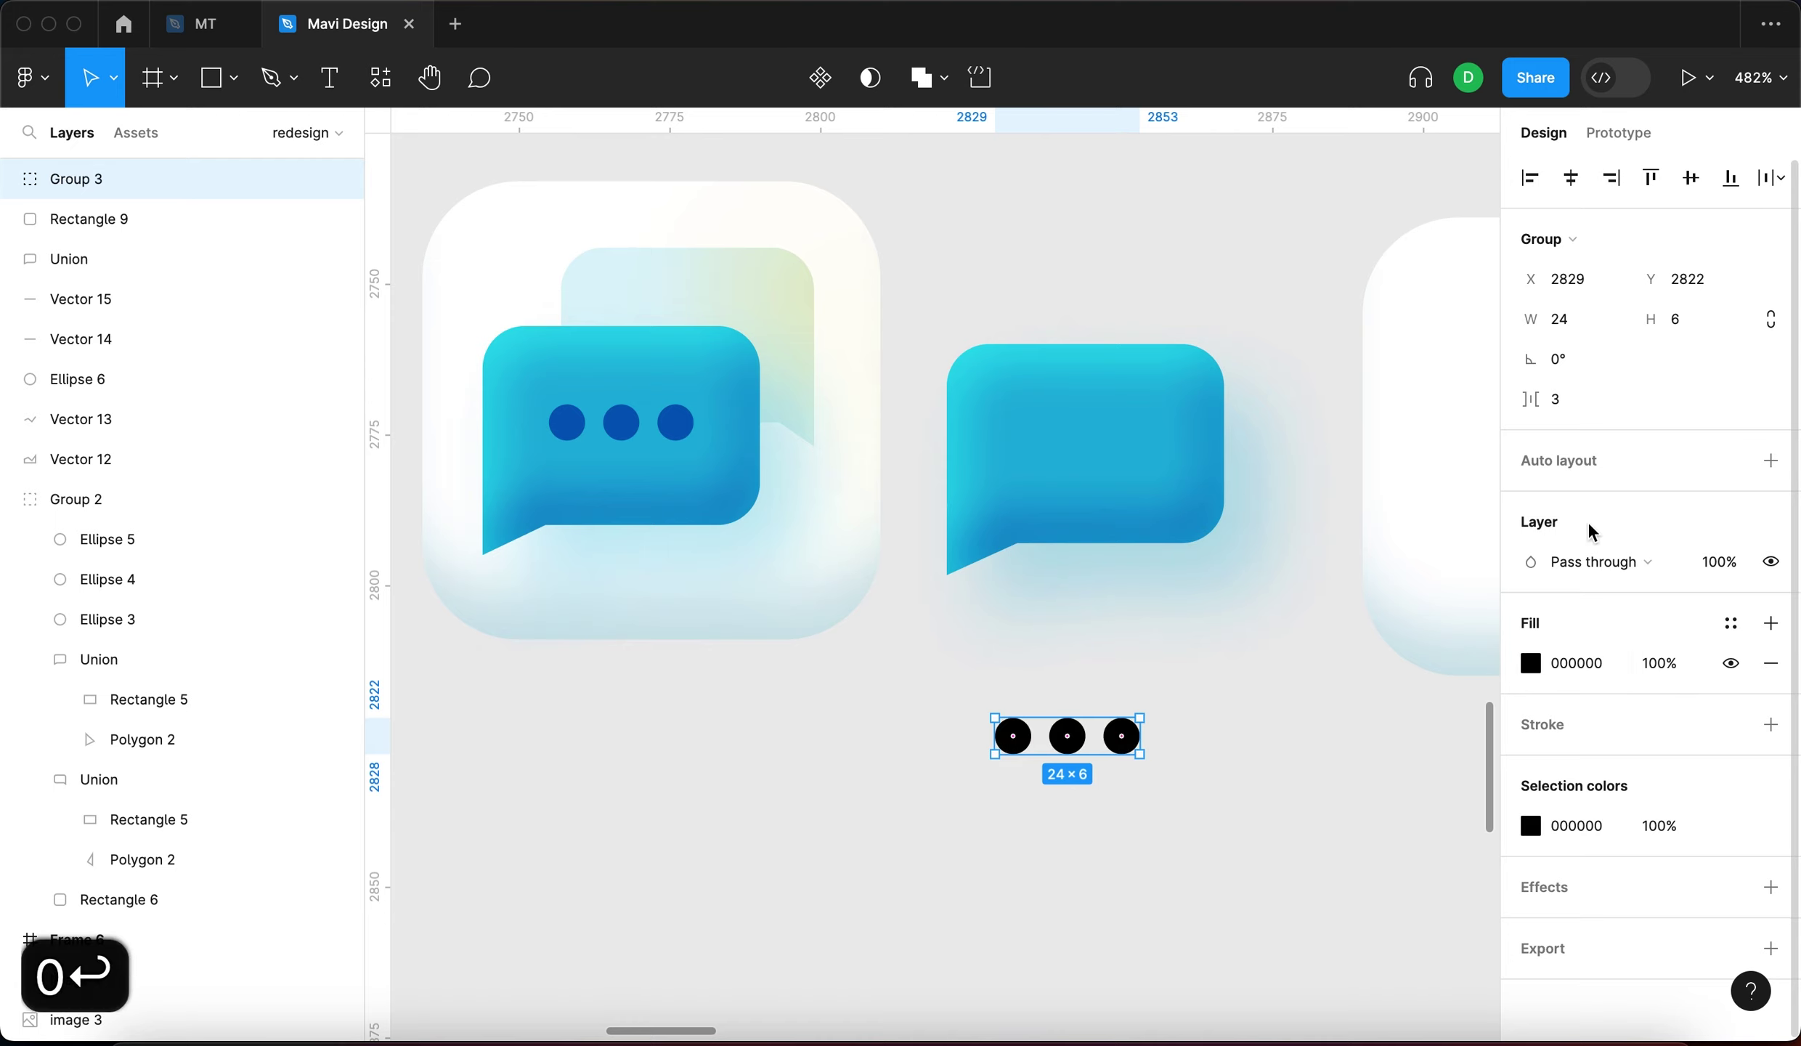
pyautogui.click(1649, 560)
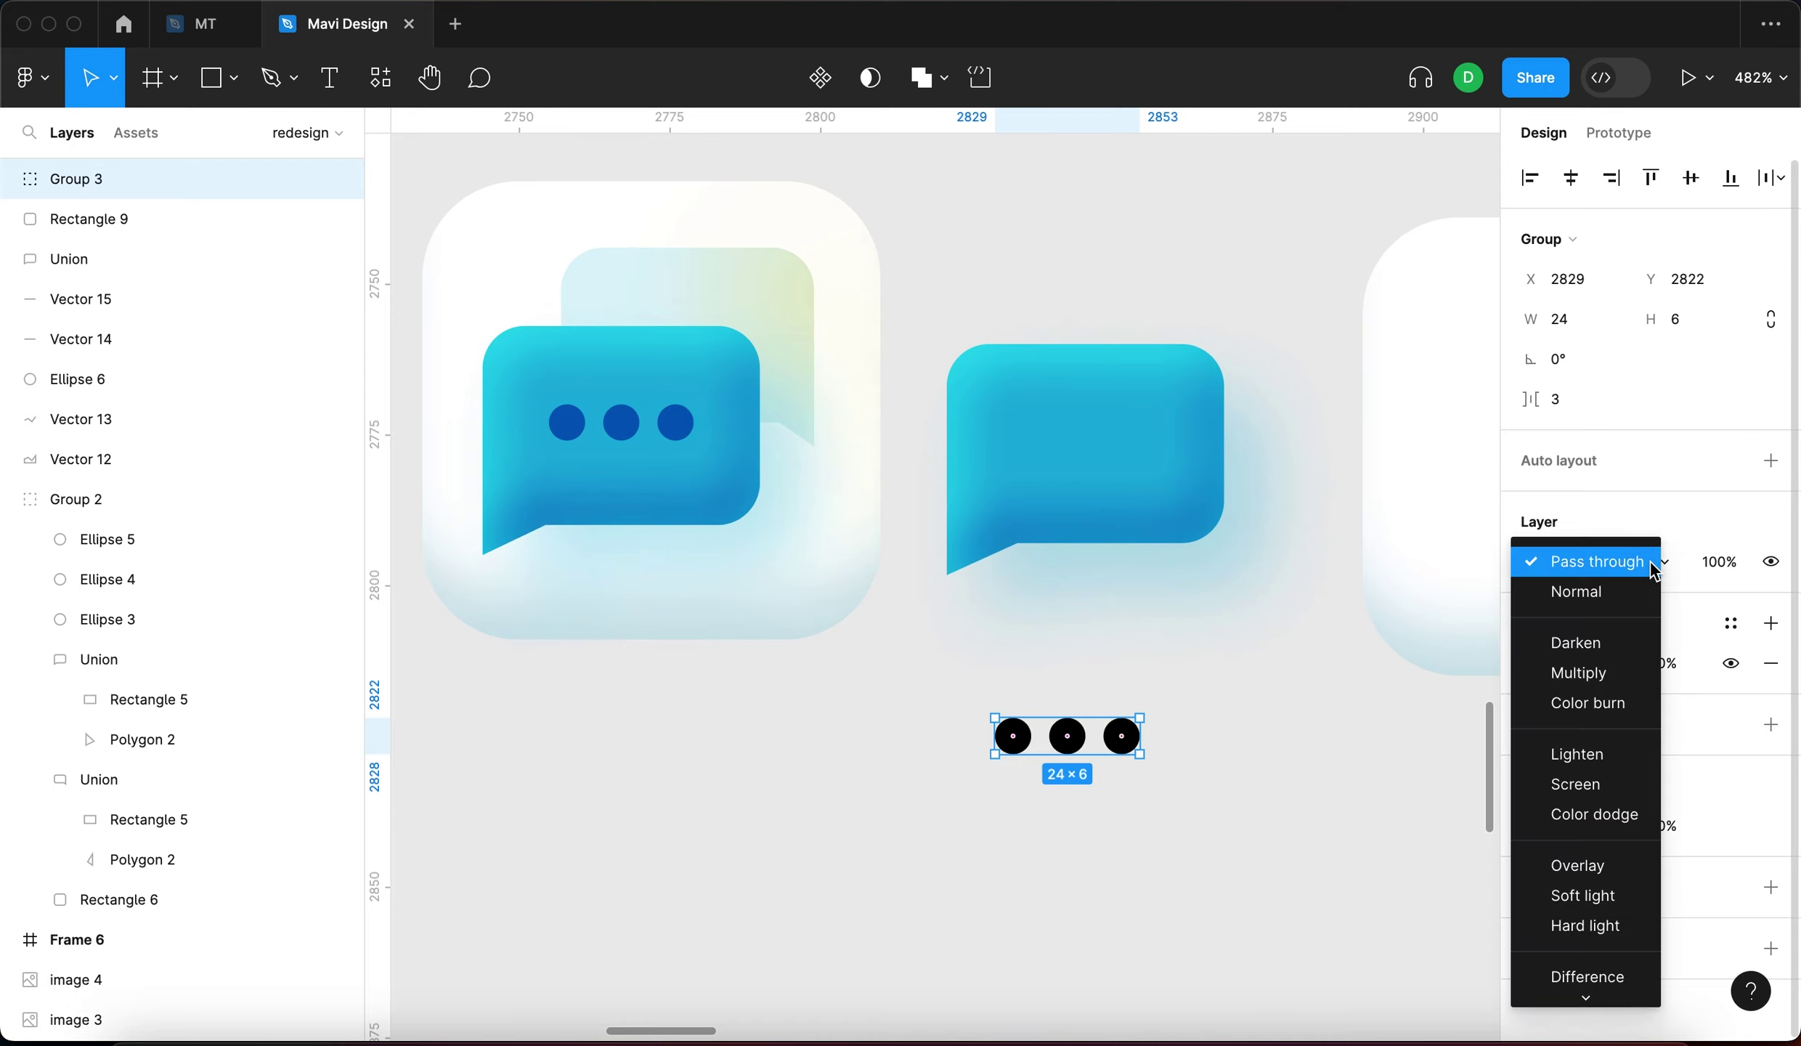
pyautogui.click(1571, 864)
pyautogui.press('Escape')
# Move the dot group onto the new front bubble and adjust its height to Y 2773, checking against the original dots' spacing
pyautogui.moveTo(1070, 743); pyautogui.dragTo(1084, 446)
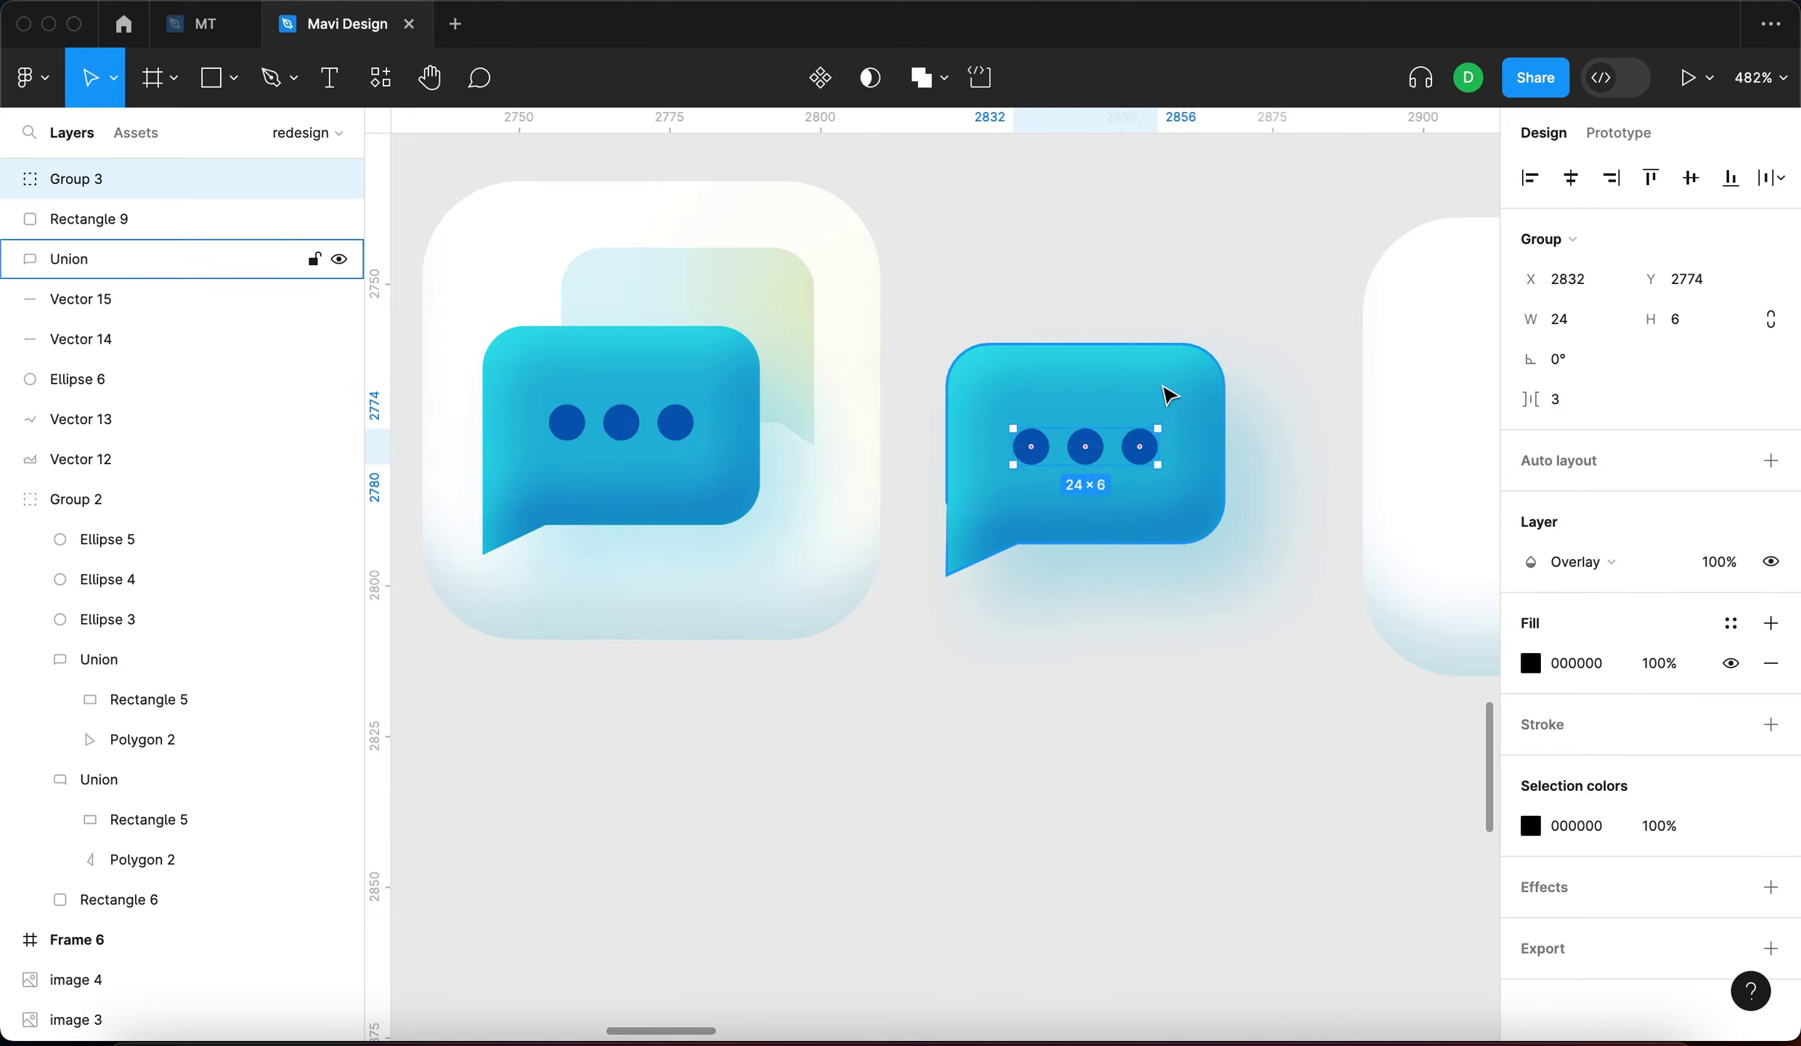
pyautogui.click(1183, 563)
pyautogui.scroll(-3, 977, 675)
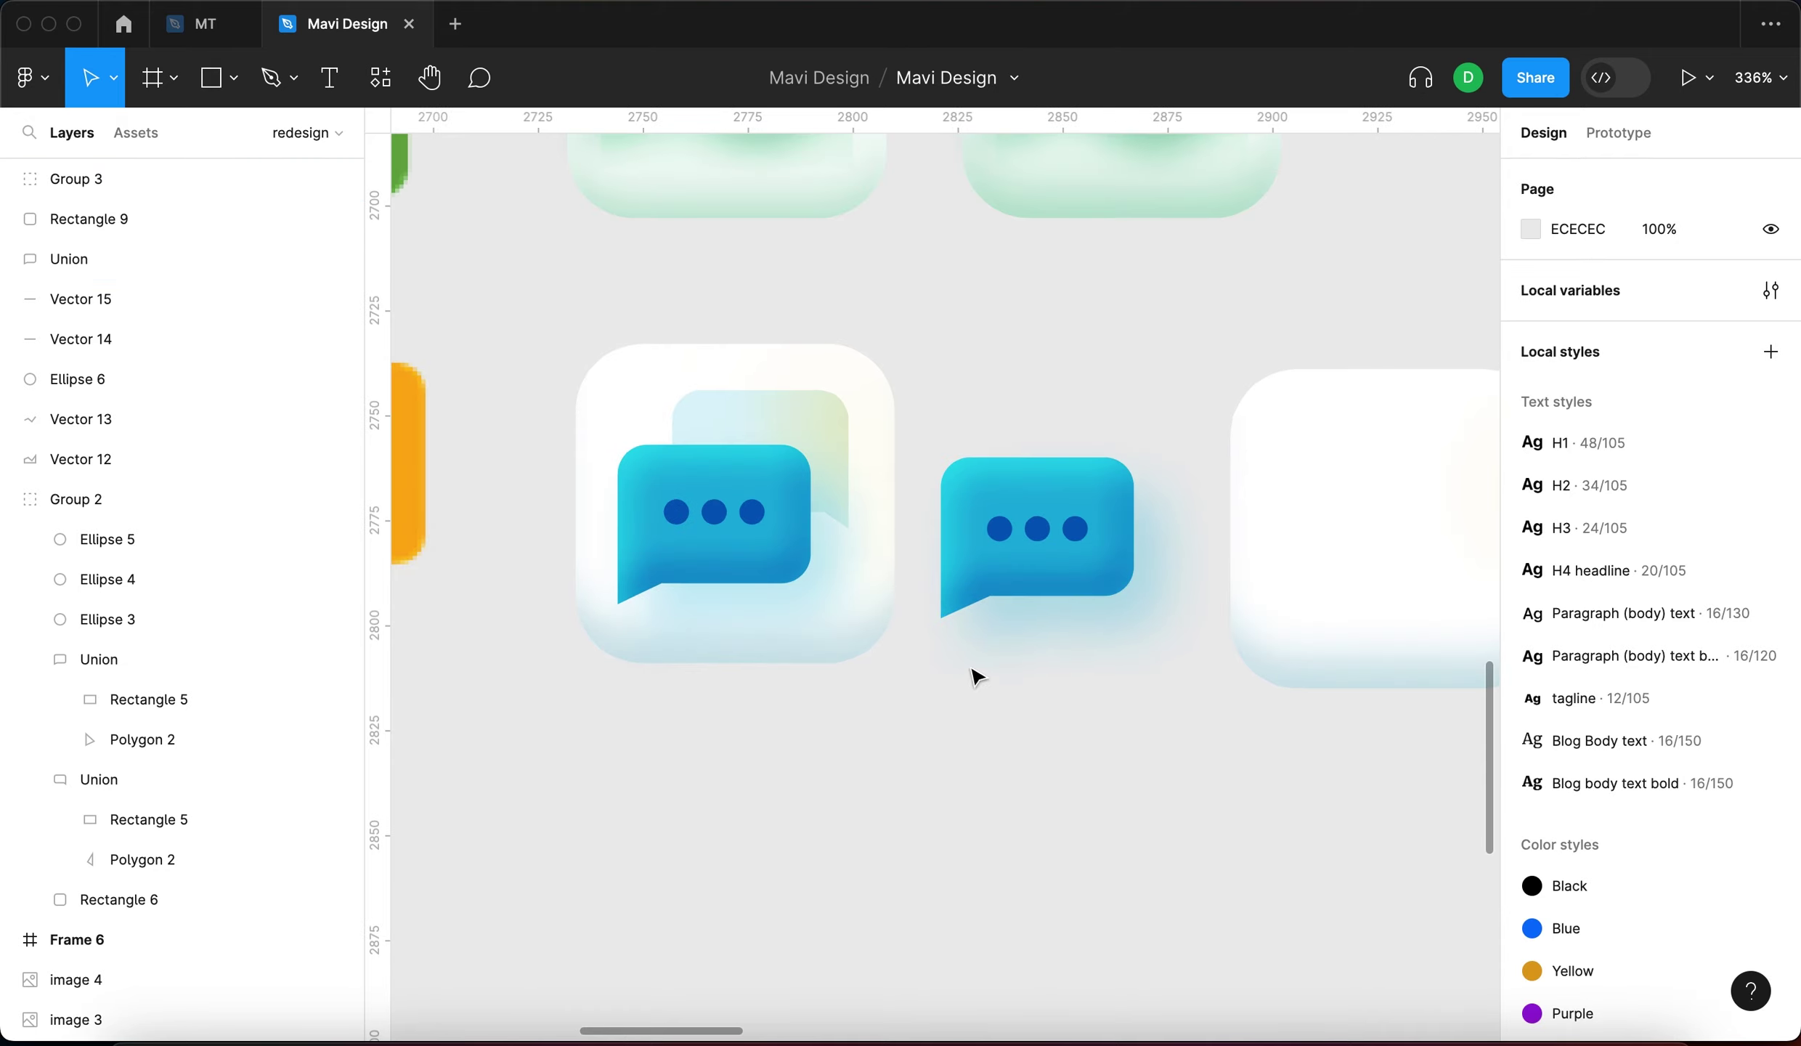
pyautogui.click(871, 613)
pyautogui.doubleClick(751, 512)
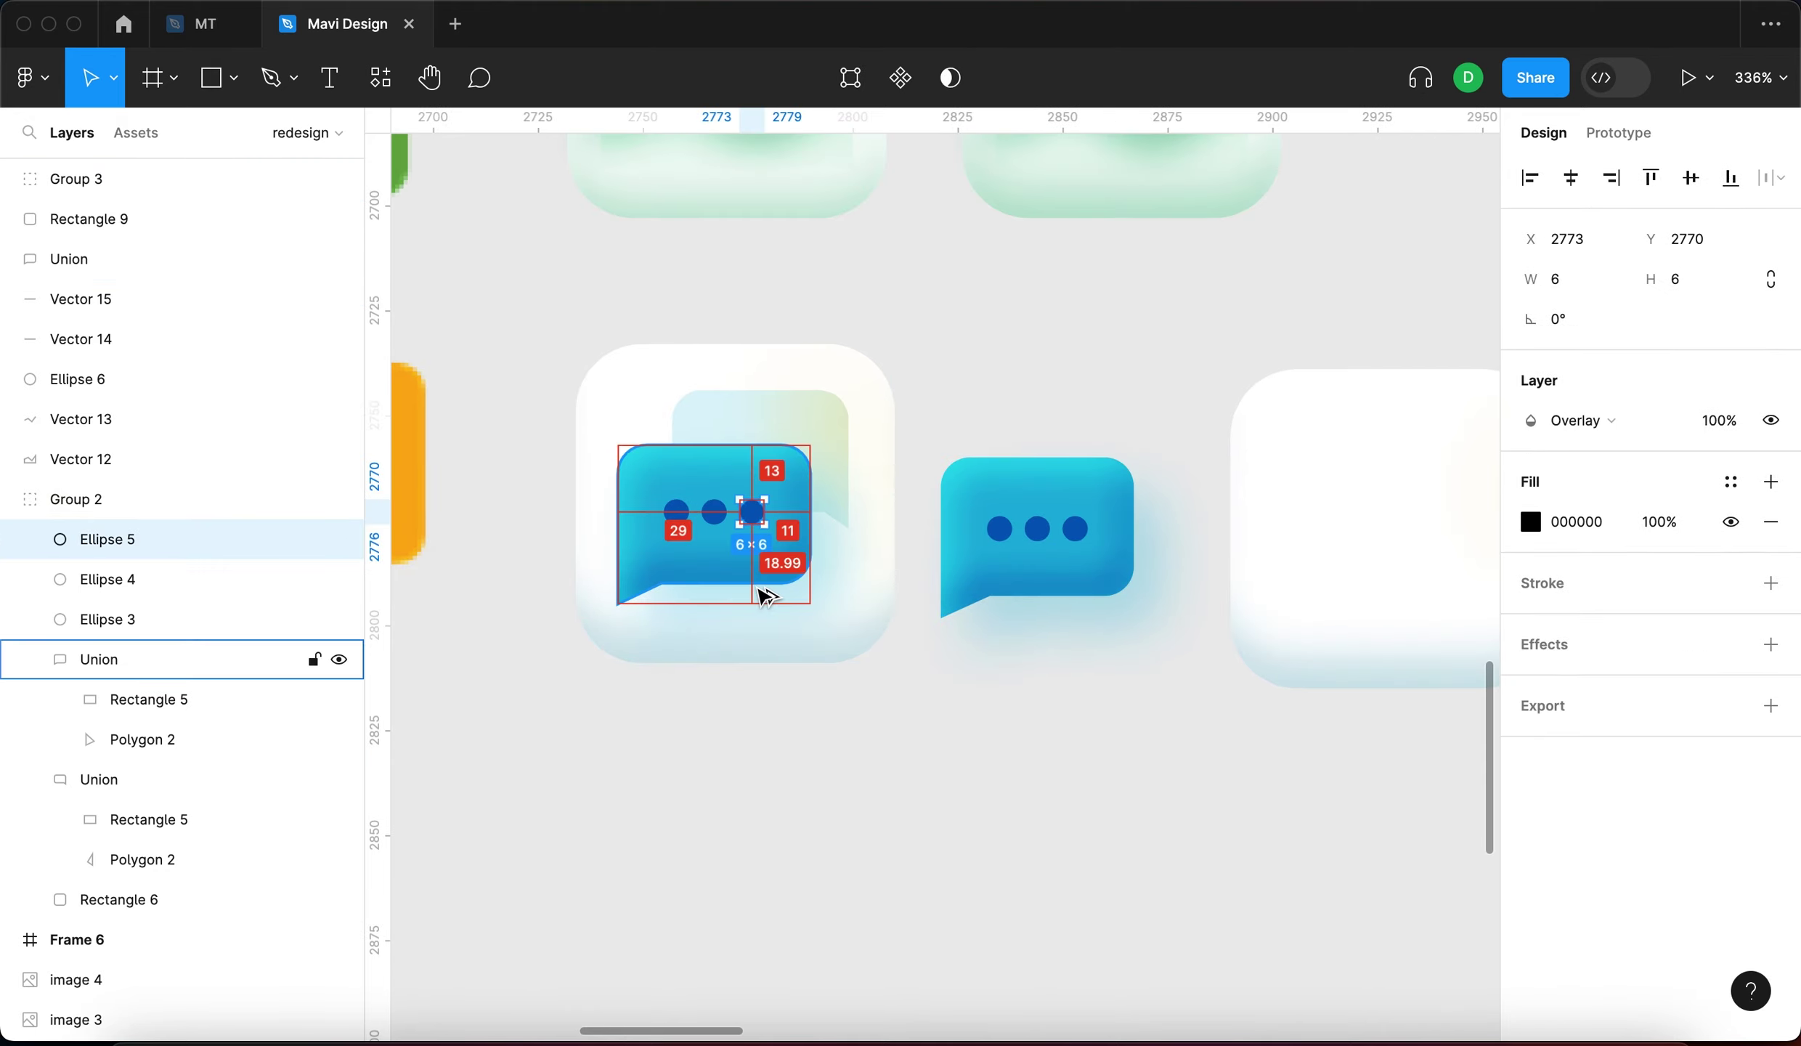
pyautogui.click(1064, 527)
pyautogui.click(1147, 694)
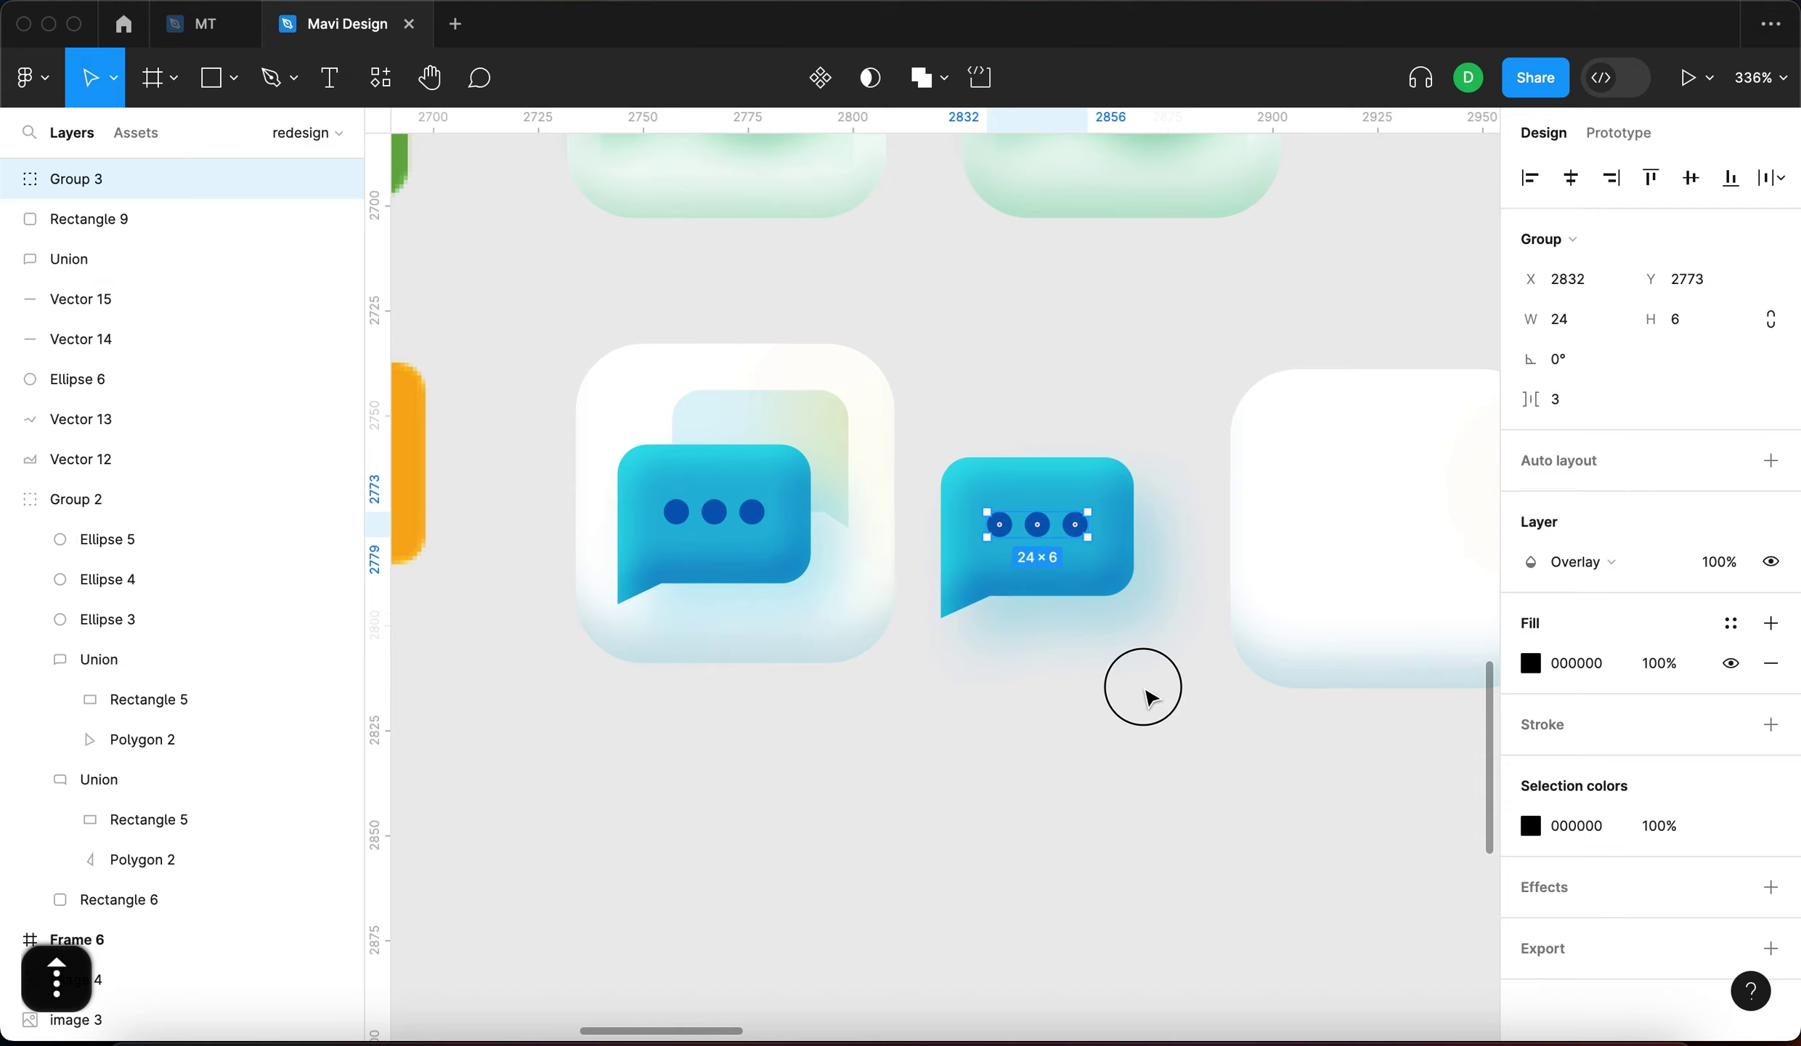
pyautogui.click(1037, 523)
pyautogui.click(1105, 672)
# Duplicate the new front bubble without its dots, flip the copy horizontally and place it up behind the front bubble as the back bubble
pyautogui.doubleClick(772, 415)
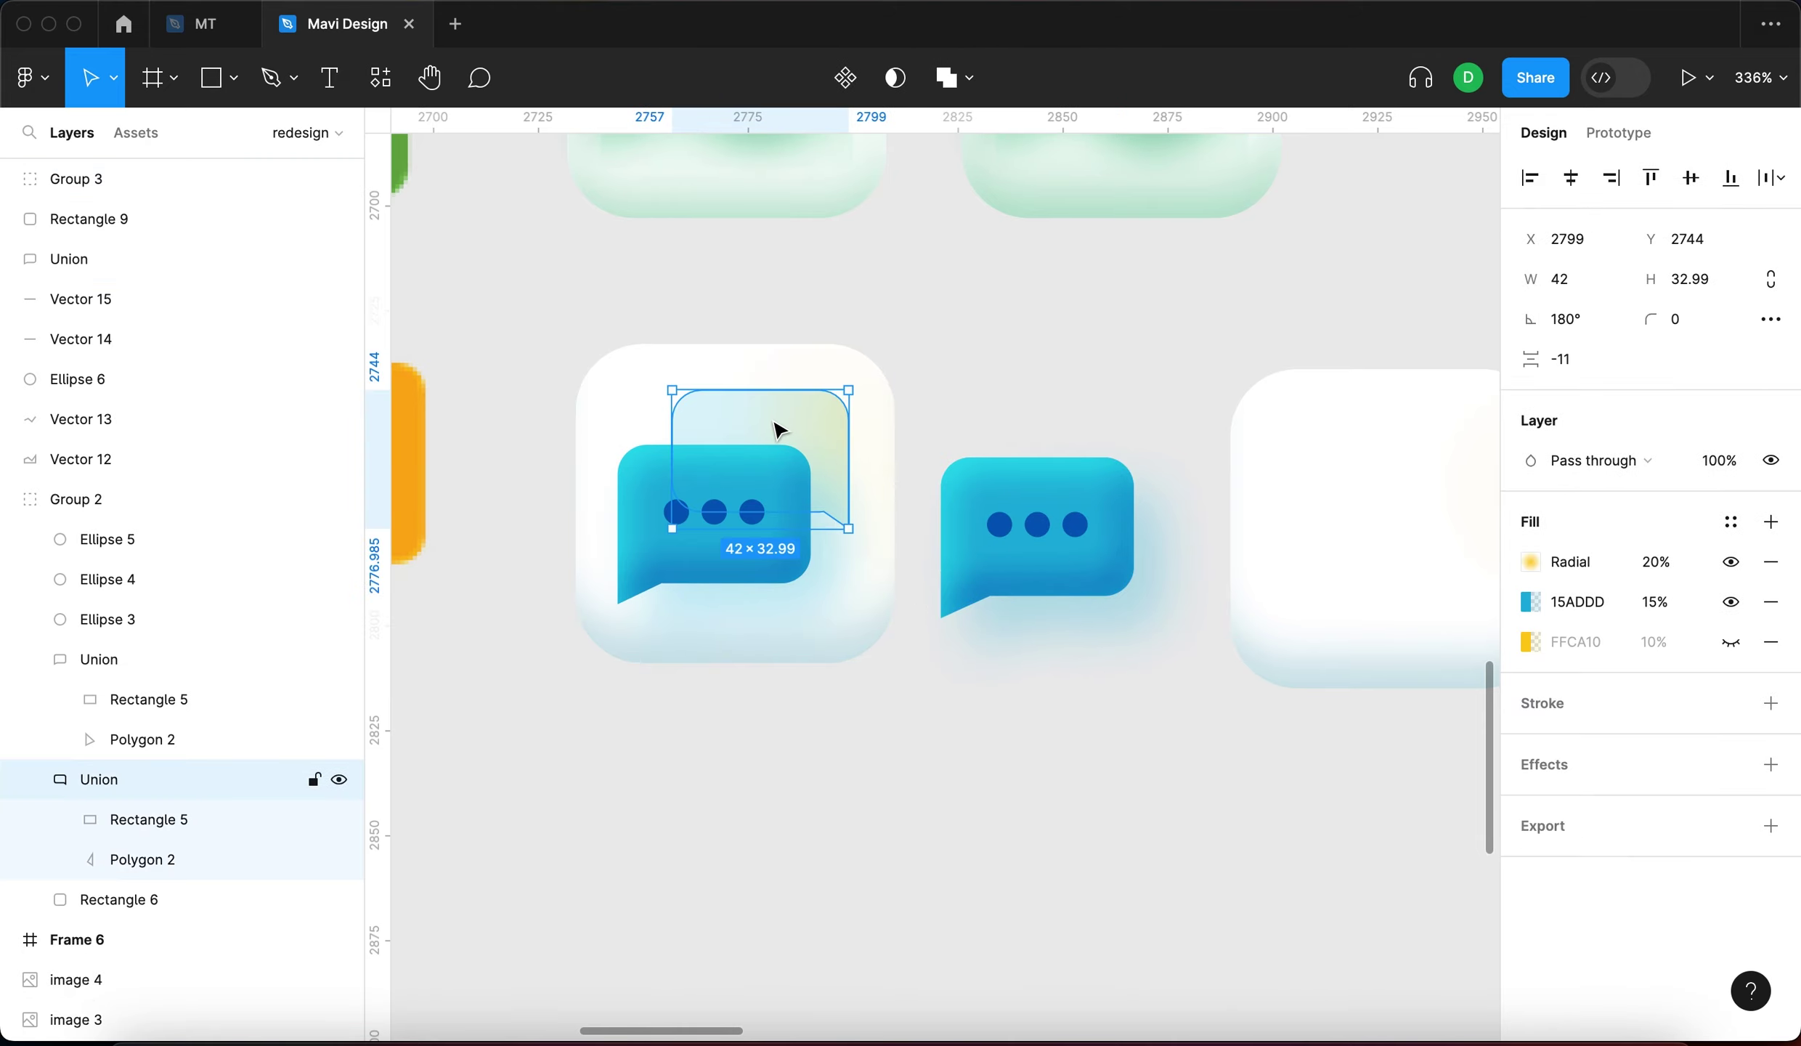
pyautogui.click(1019, 482)
pyautogui.moveTo(1054, 511); pyautogui.dragTo(1162, 385)
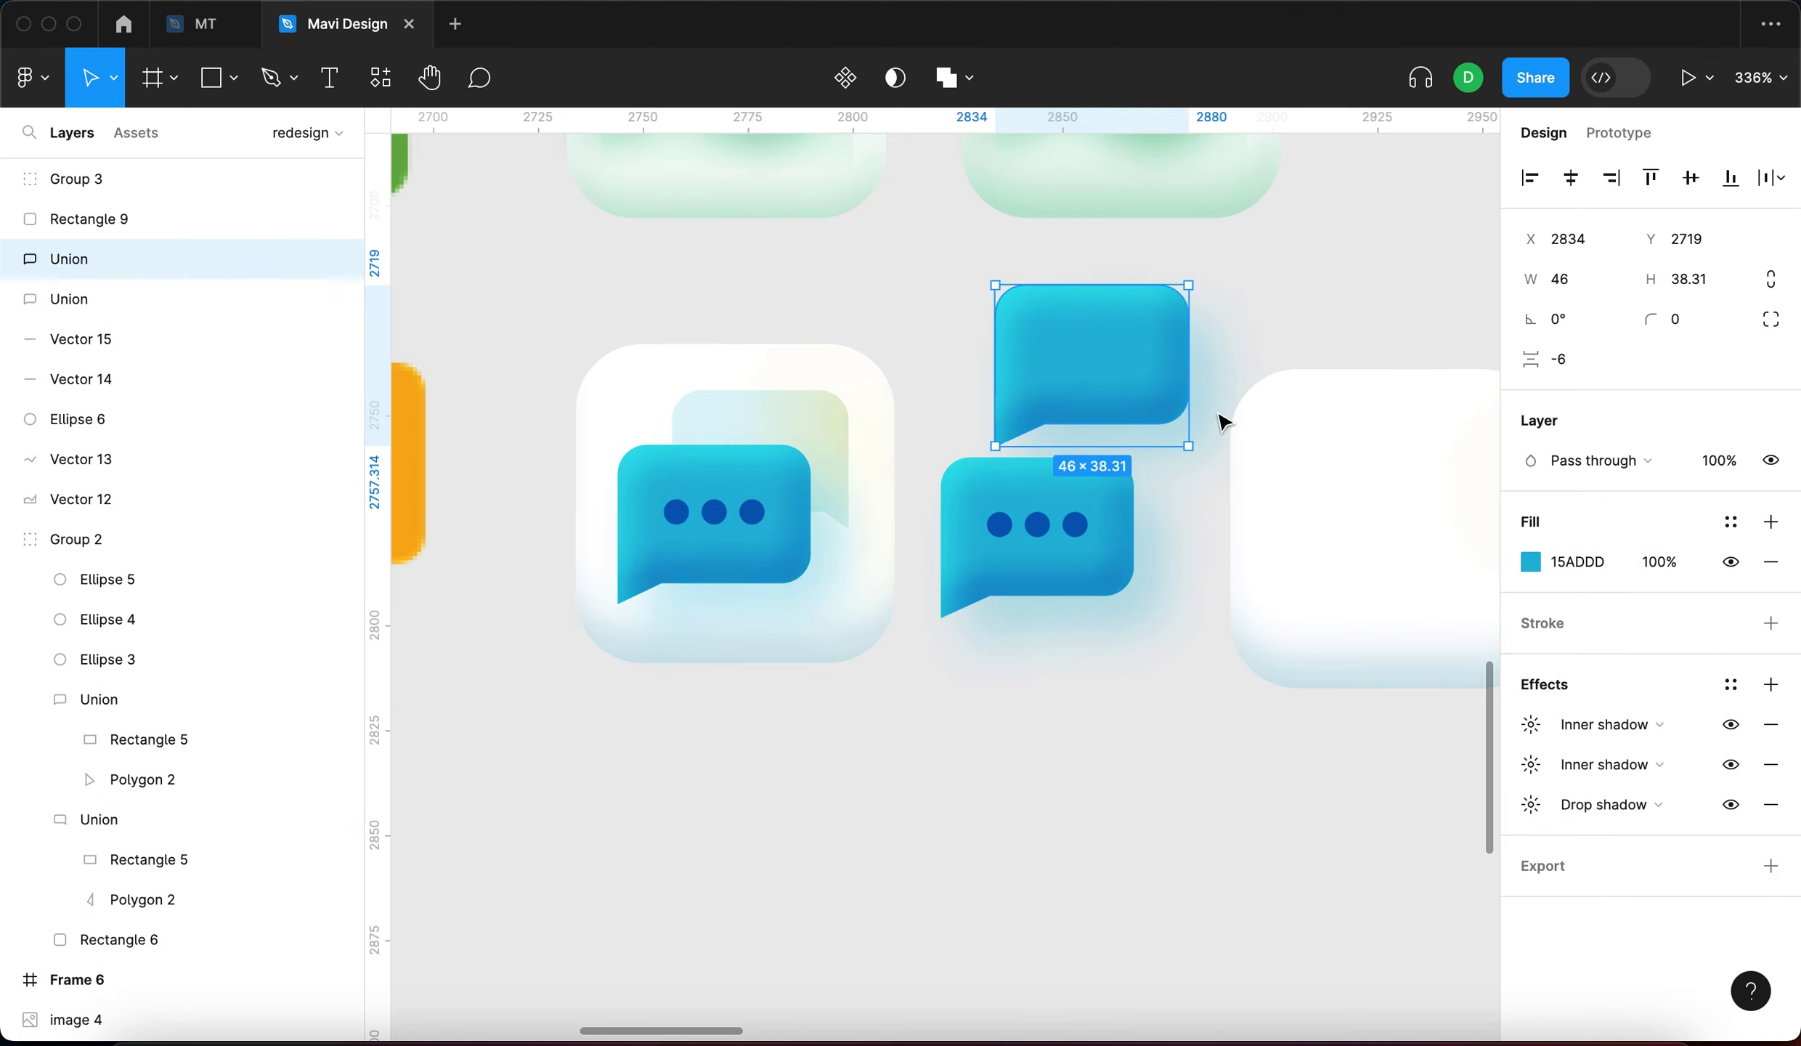
pyautogui.hotkey('shift', 'h')
pyautogui.moveTo(1082, 345); pyautogui.dragTo(1085, 374)
# Check the original back bubble's 15ADDD fill and set the new back bubble's fill opacity to 15%
pyautogui.doubleClick(753, 432)
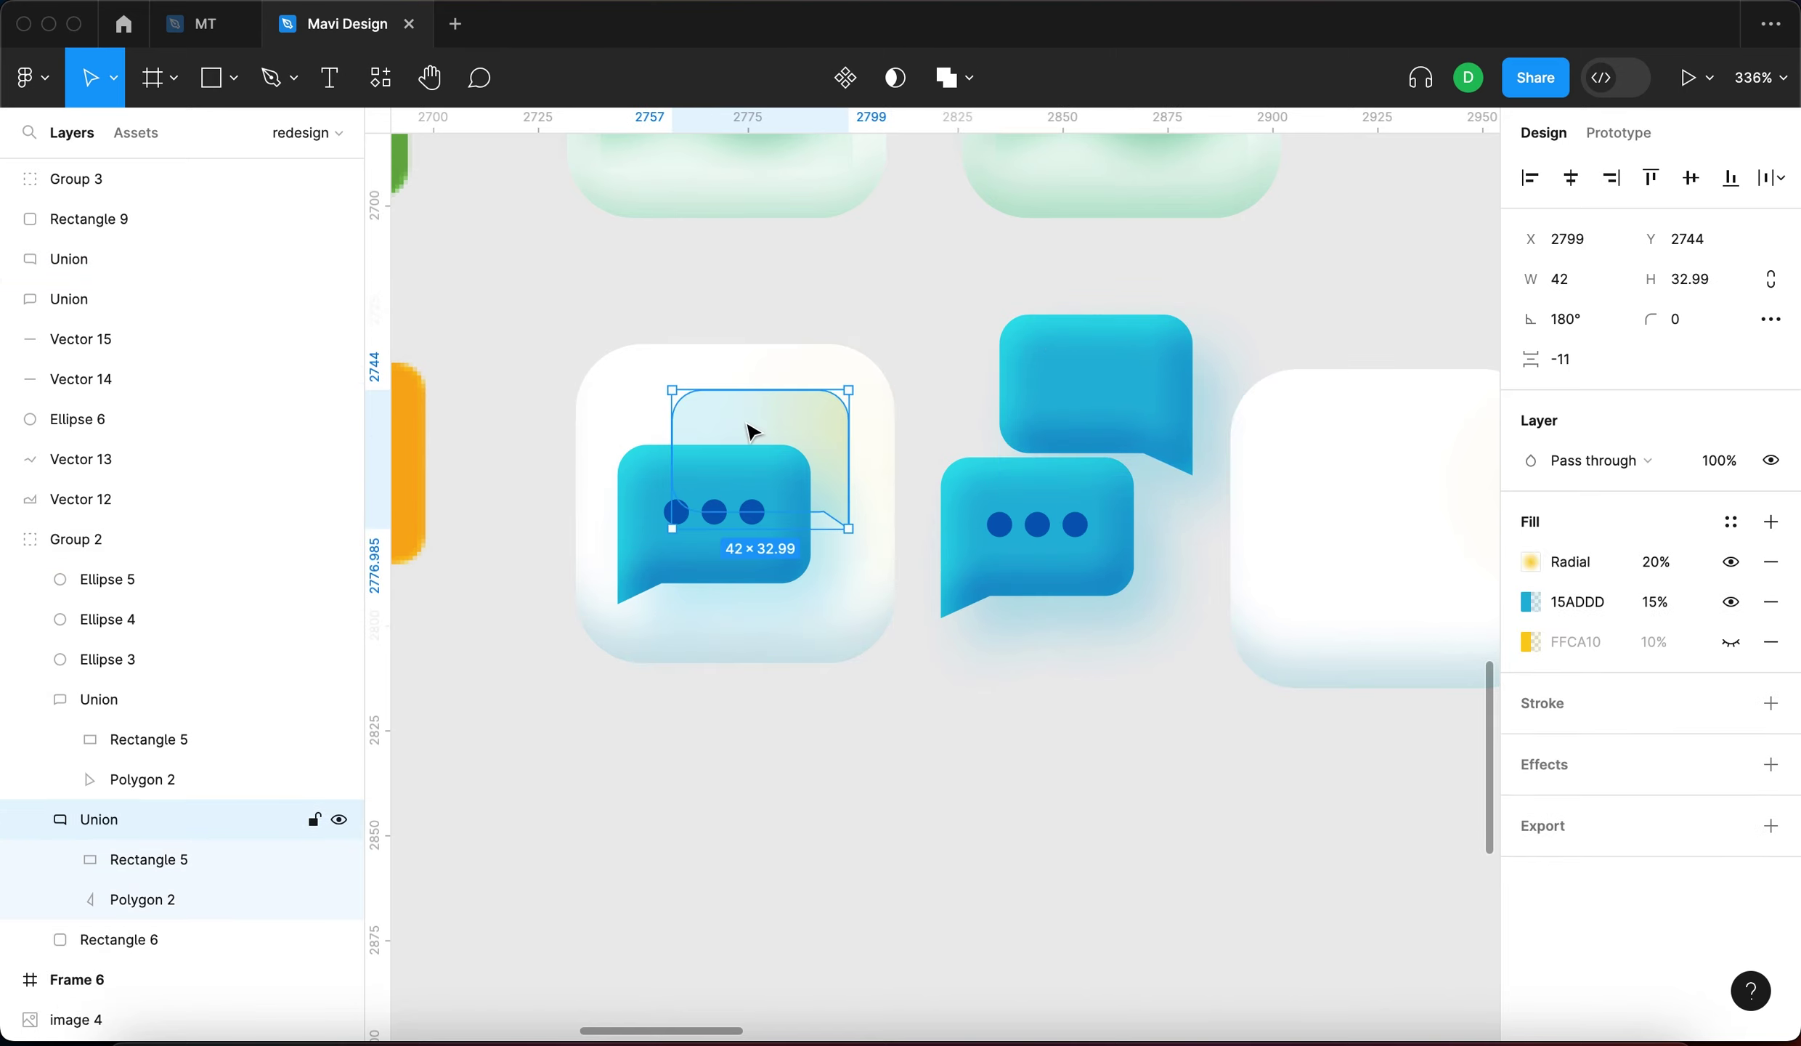
pyautogui.click(1609, 608)
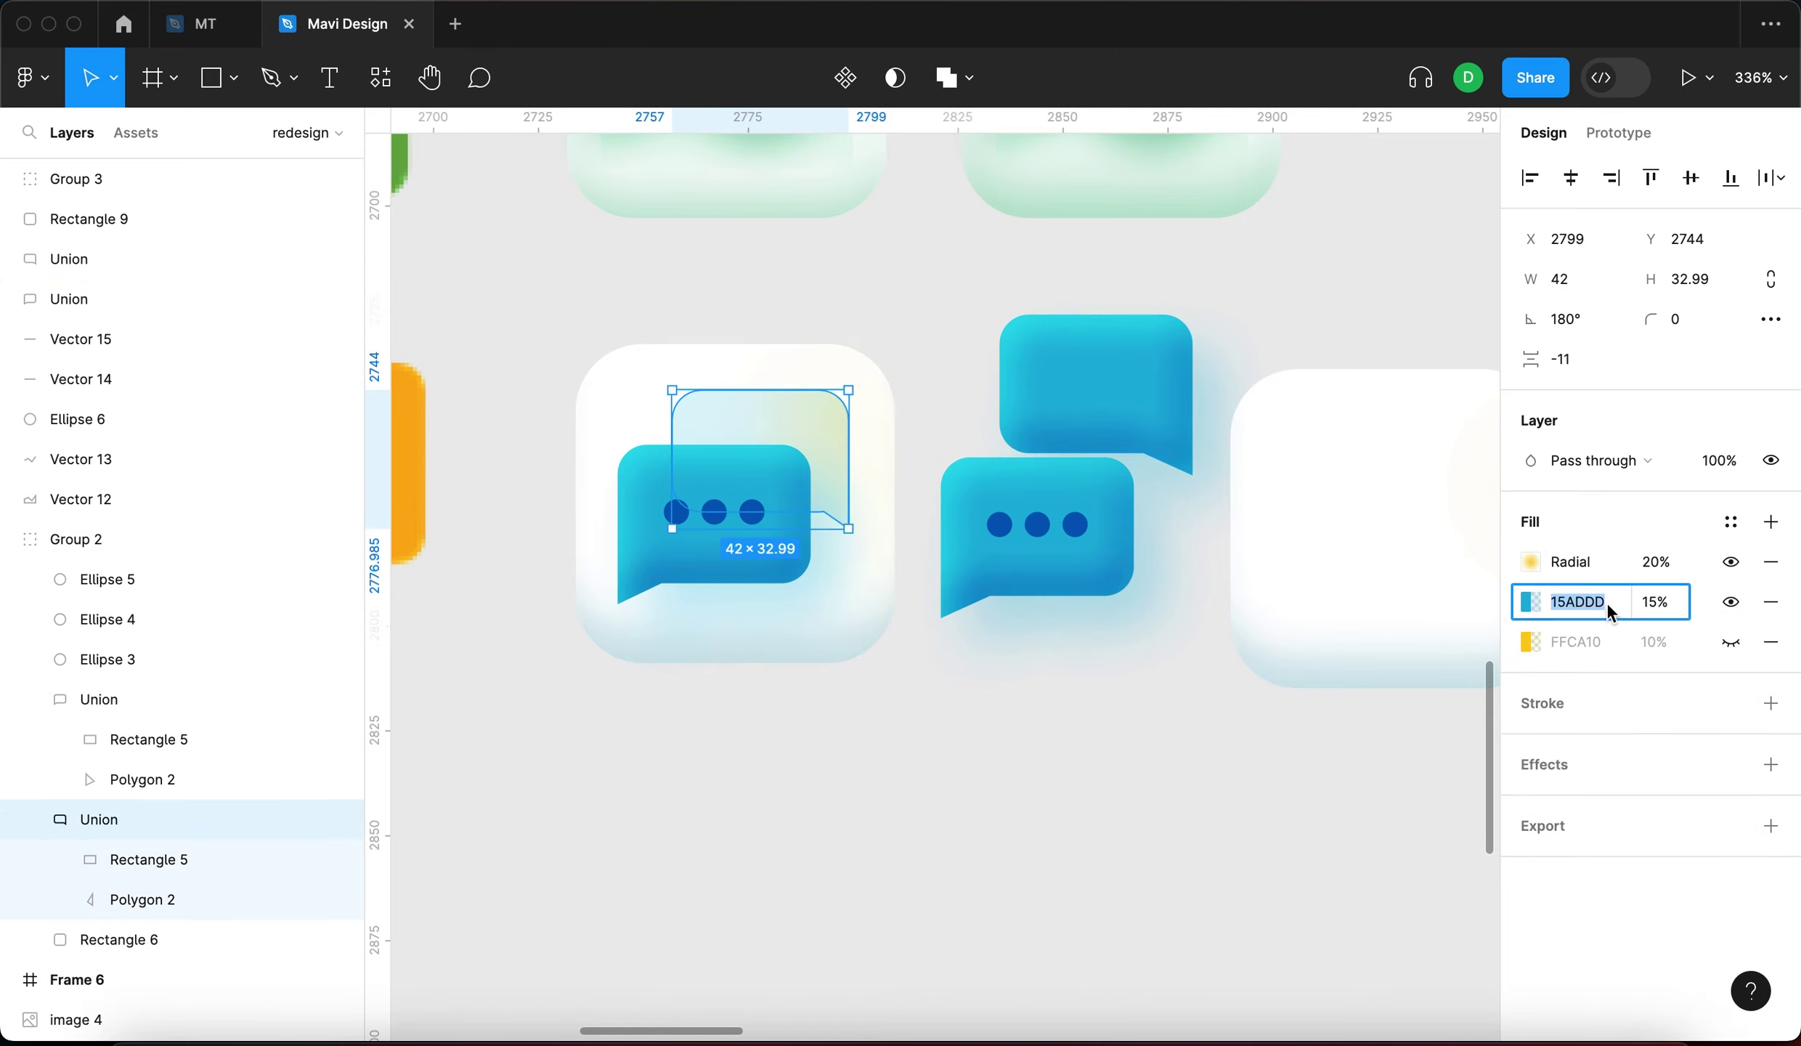
pyautogui.press('super+c')
pyautogui.press('super+c')
pyautogui.click(1094, 390)
pyautogui.click(1659, 560)
pyautogui.write('15')
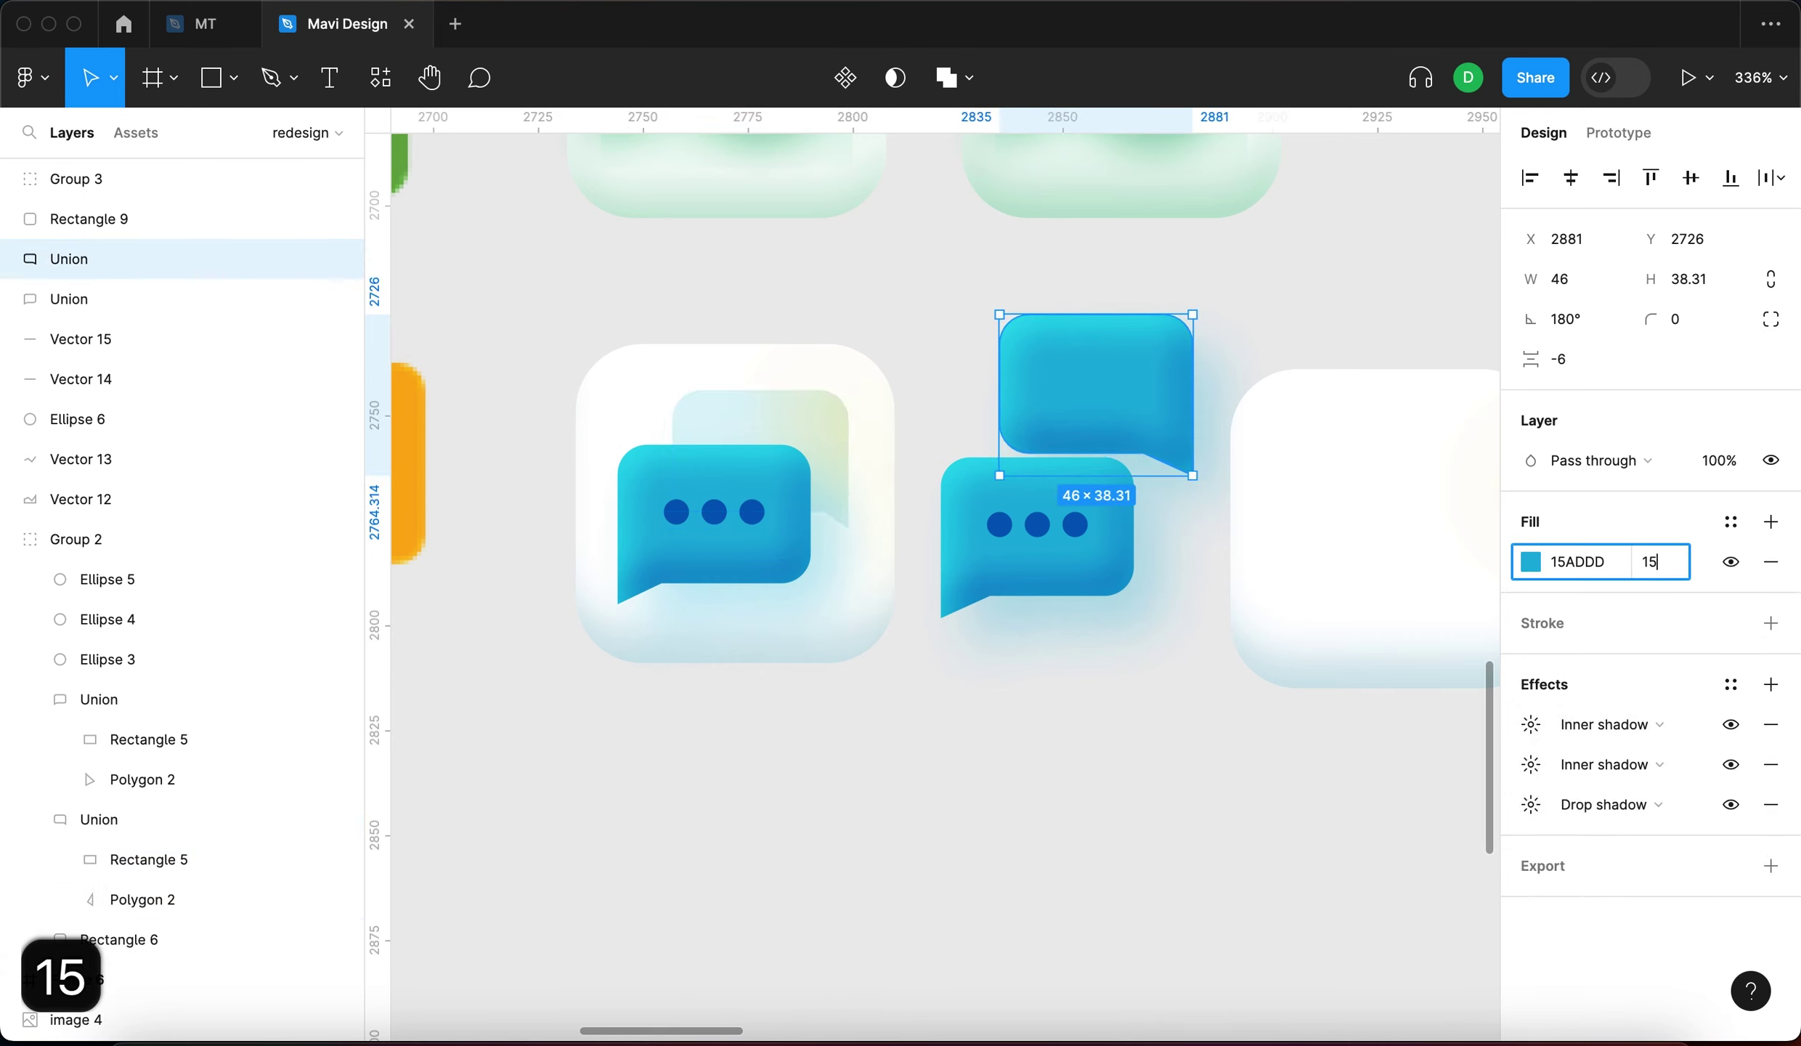
pyautogui.press('Return')
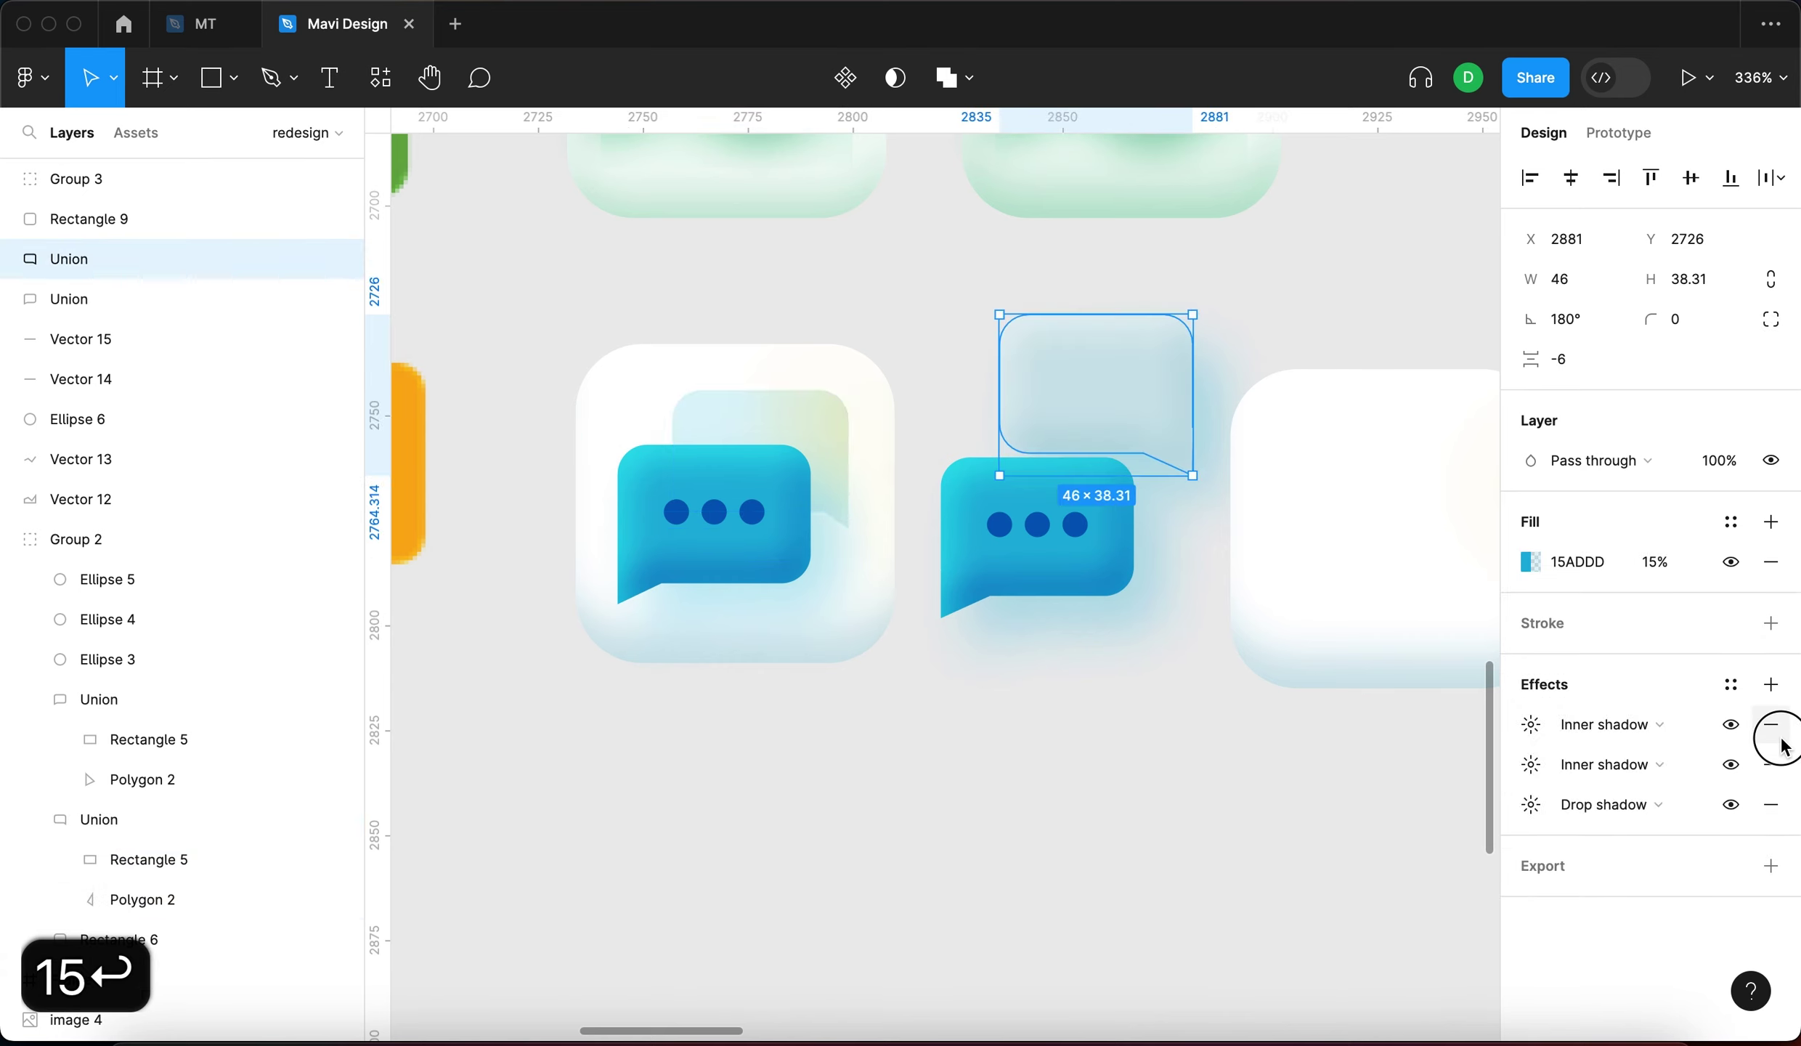
# Remove both inner shadows and the drop shadow from the new back bubble
pyautogui.click(1771, 725)
pyautogui.click(1771, 724)
pyautogui.click(1771, 724)
# Copy the yellow colour FFCA10 from the original back bubble's radial gradient fill
pyautogui.click(804, 430)
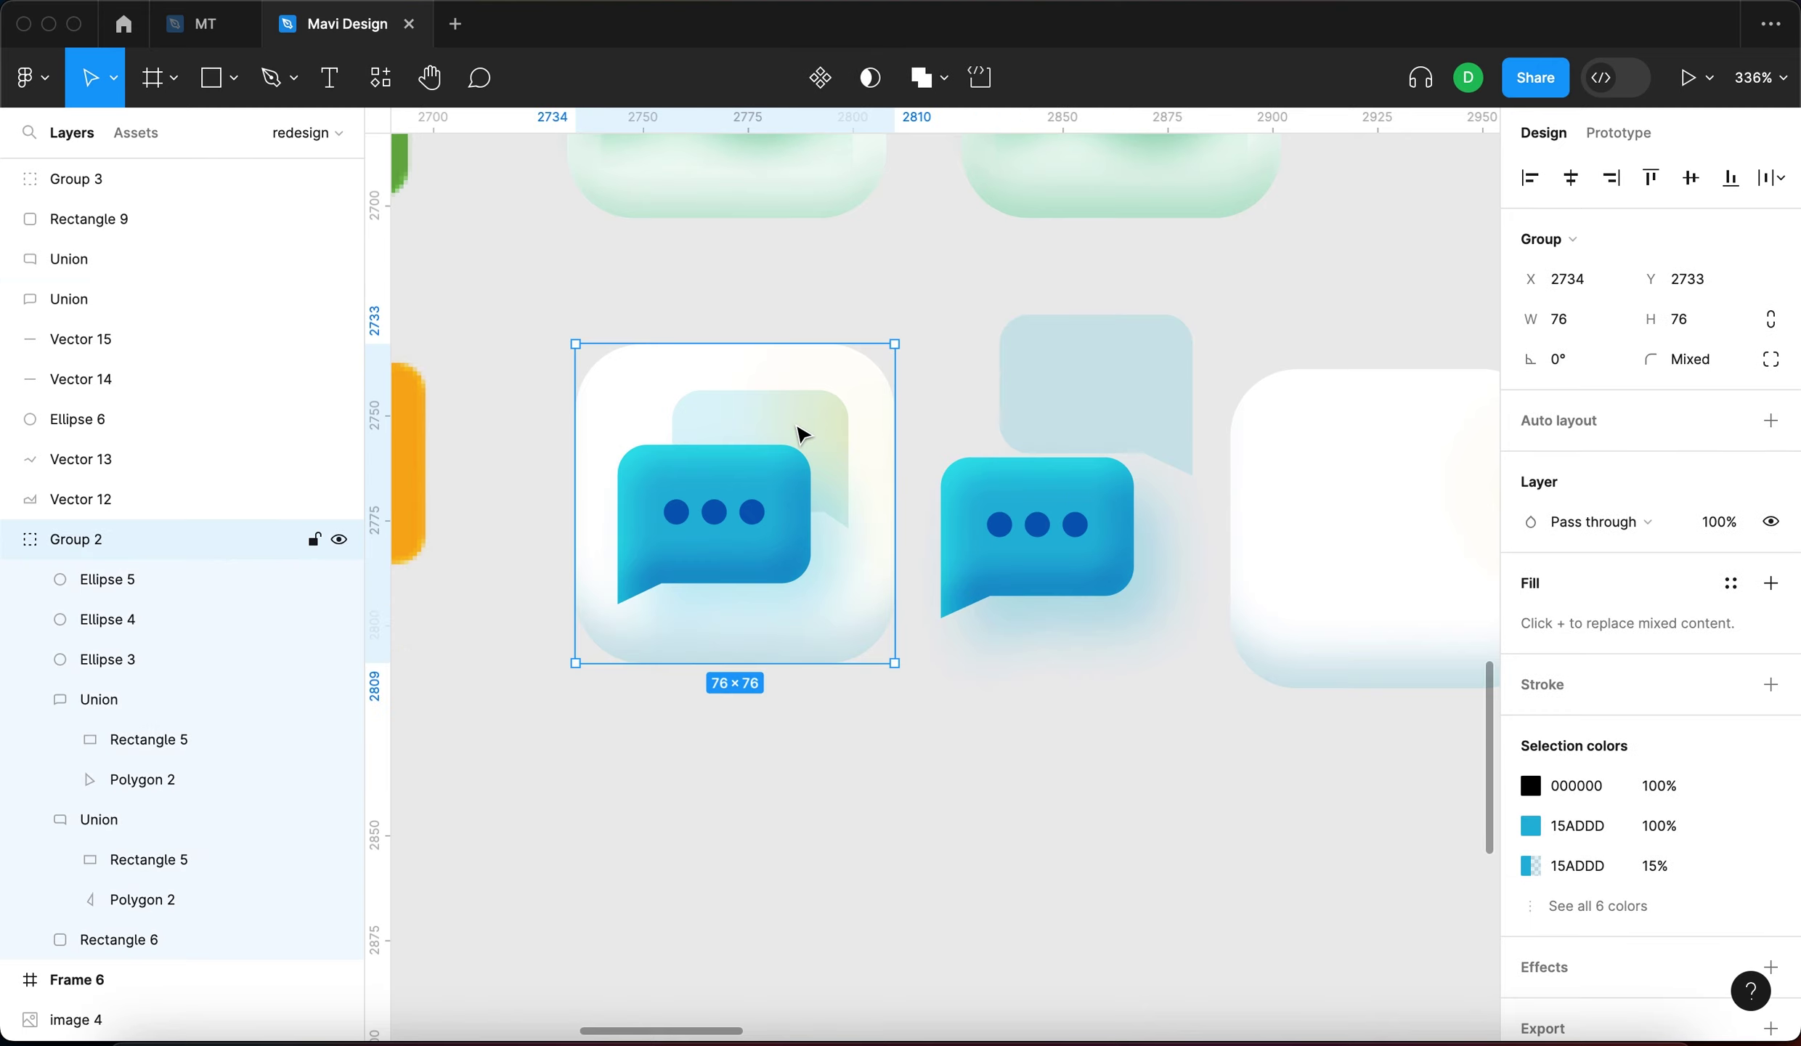
pyautogui.click(804, 430)
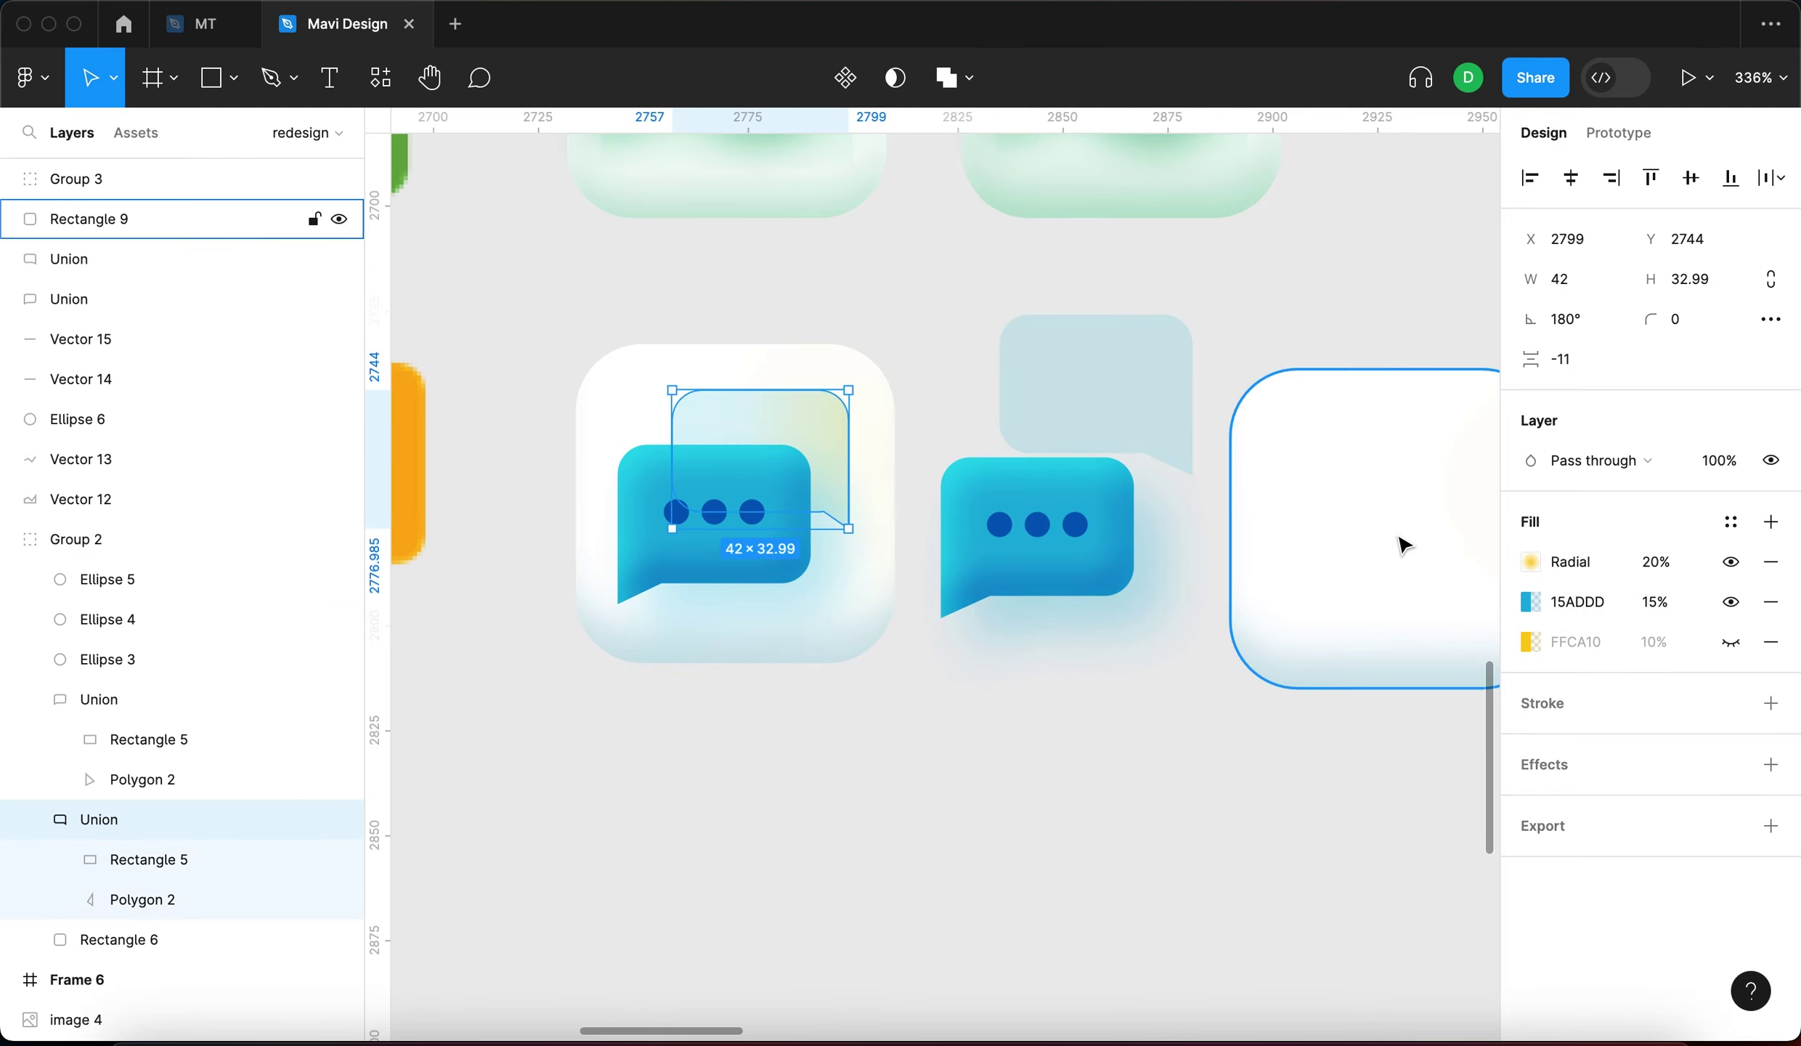
pyautogui.click(1537, 565)
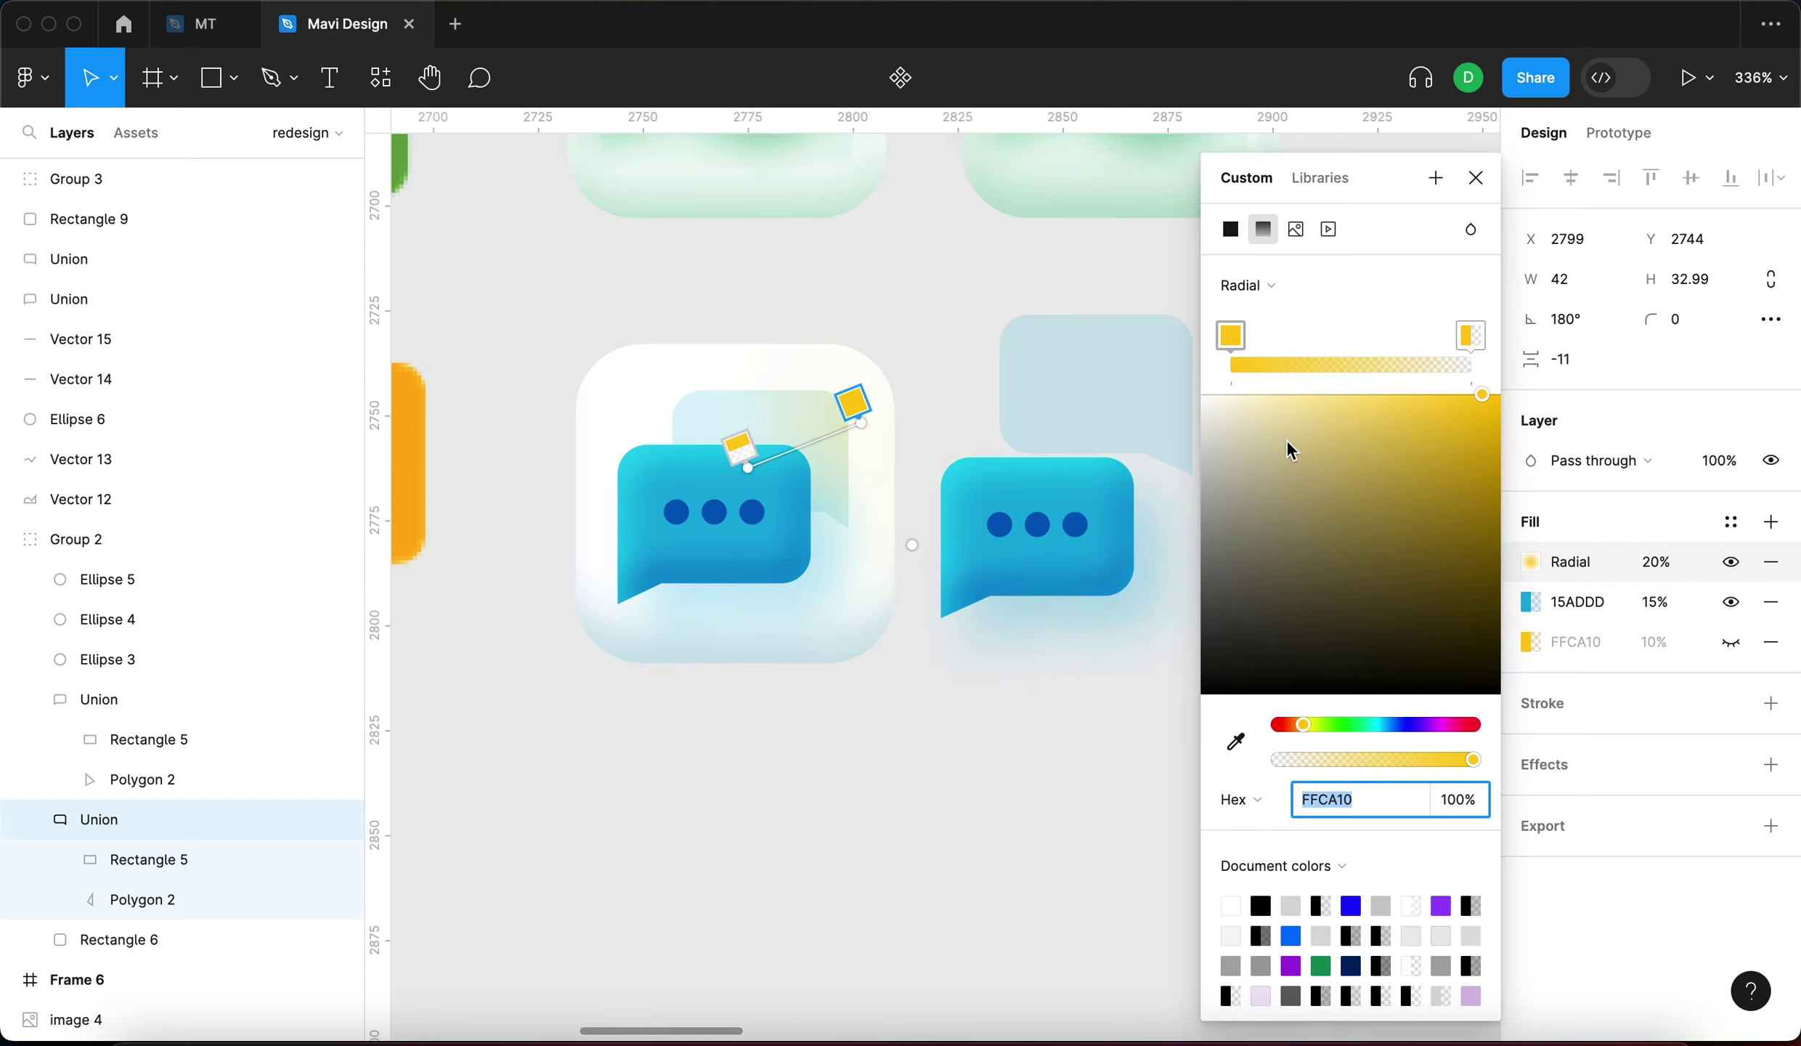
pyautogui.click(1339, 792)
pyautogui.press('super+c')
pyautogui.press('super+c')
pyautogui.press('super+c')
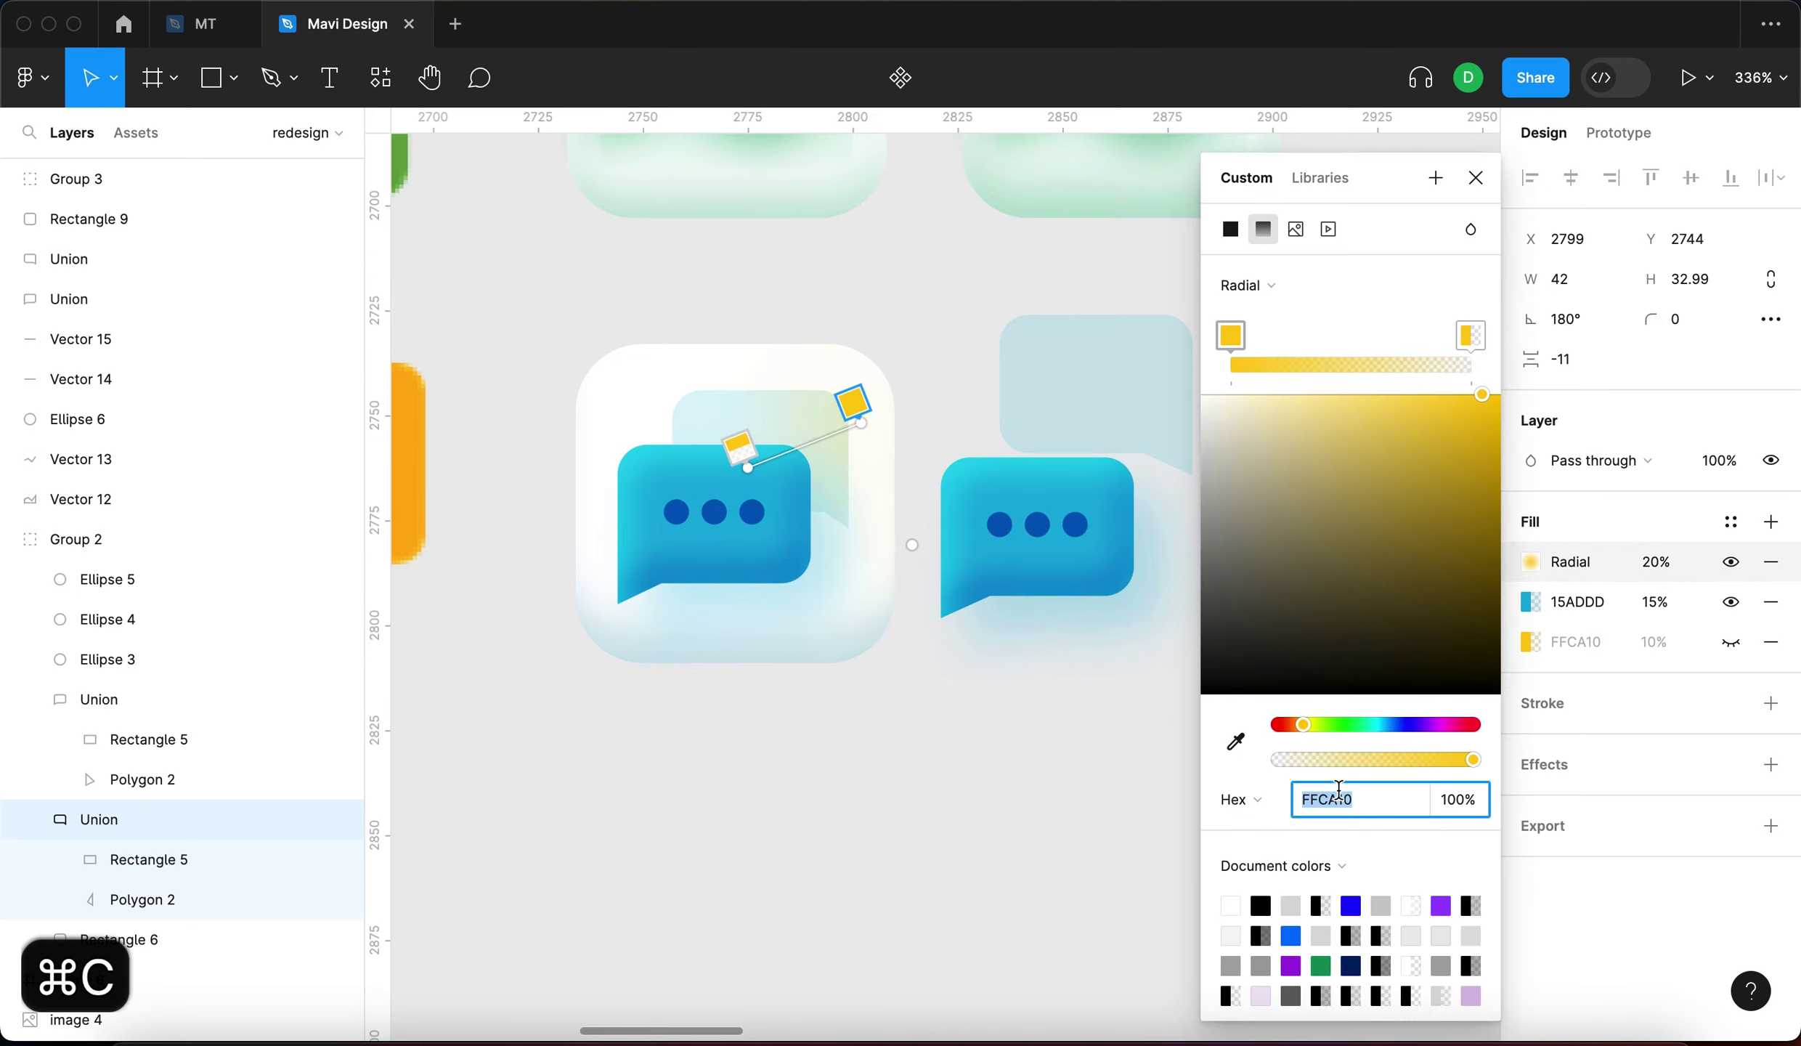
pyautogui.click(1476, 177)
# Add a second fill to the new back bubble with colour FFCA10 at 20% opacity
pyautogui.click(1179, 349)
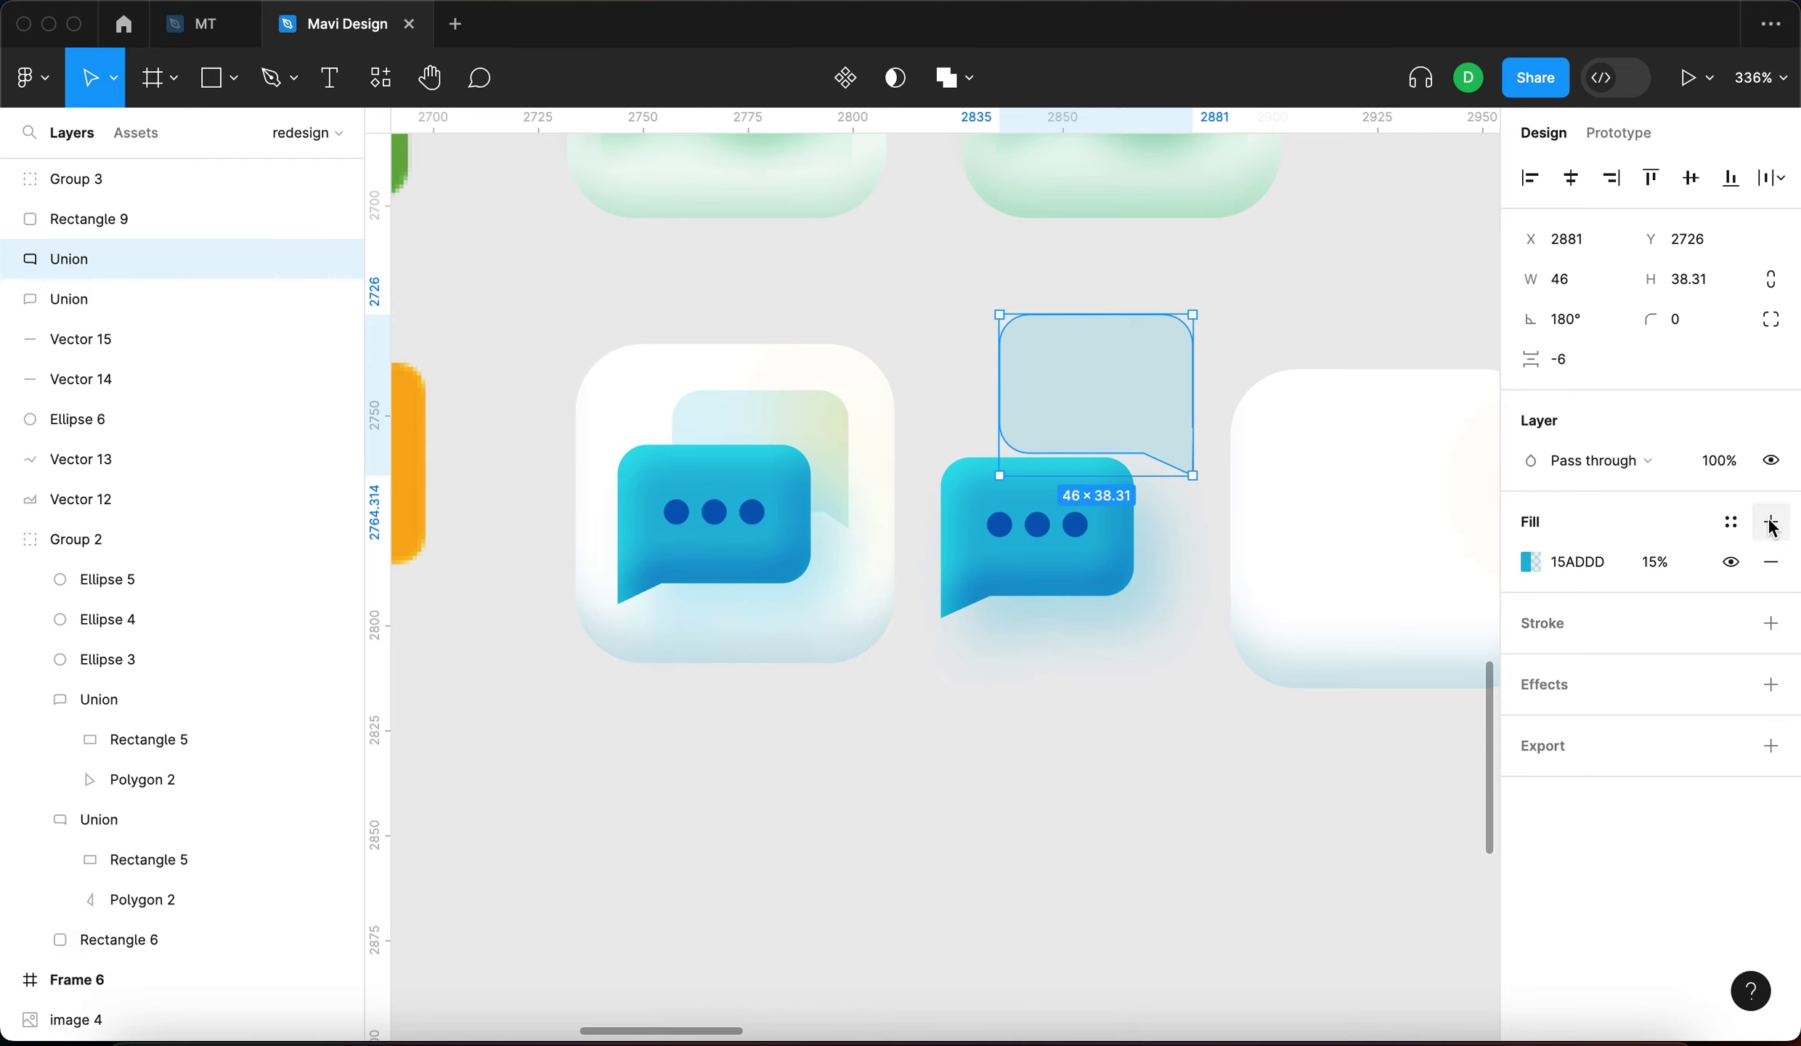
pyautogui.click(1771, 522)
pyautogui.click(1530, 562)
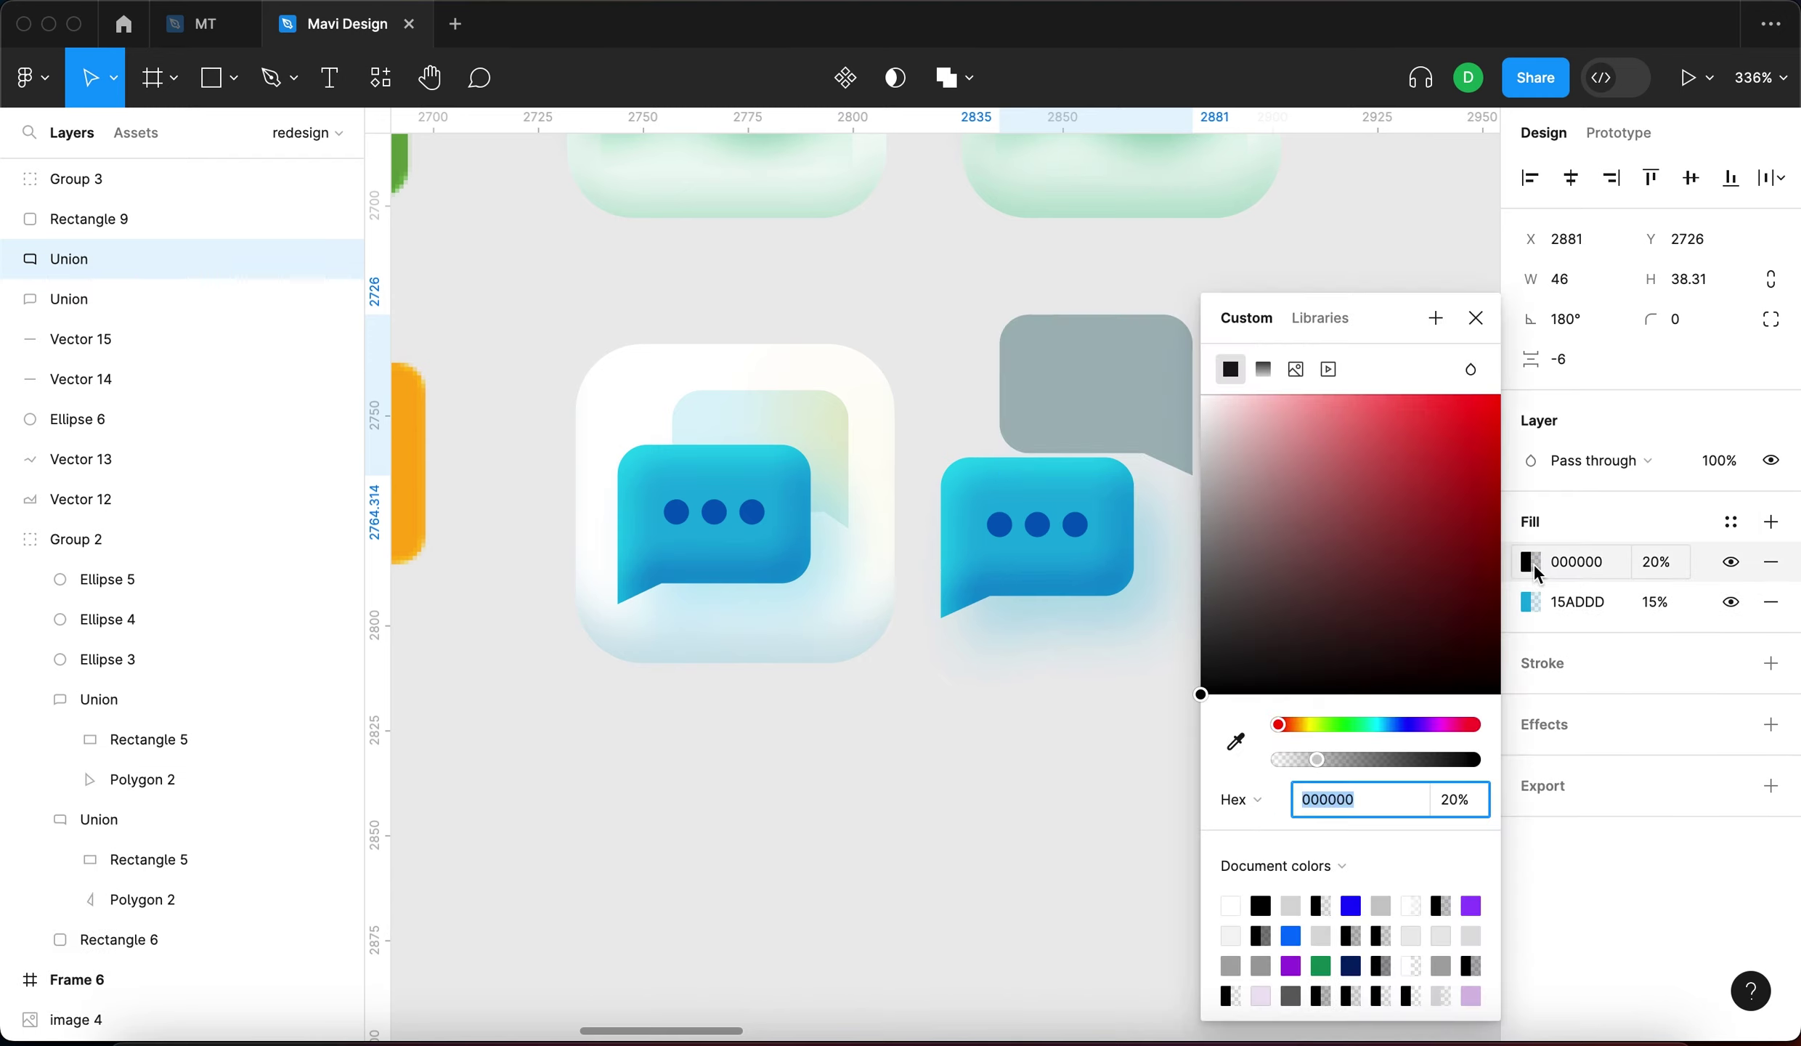
pyautogui.click(1587, 563)
pyautogui.press('super+v')
pyautogui.press('Return')
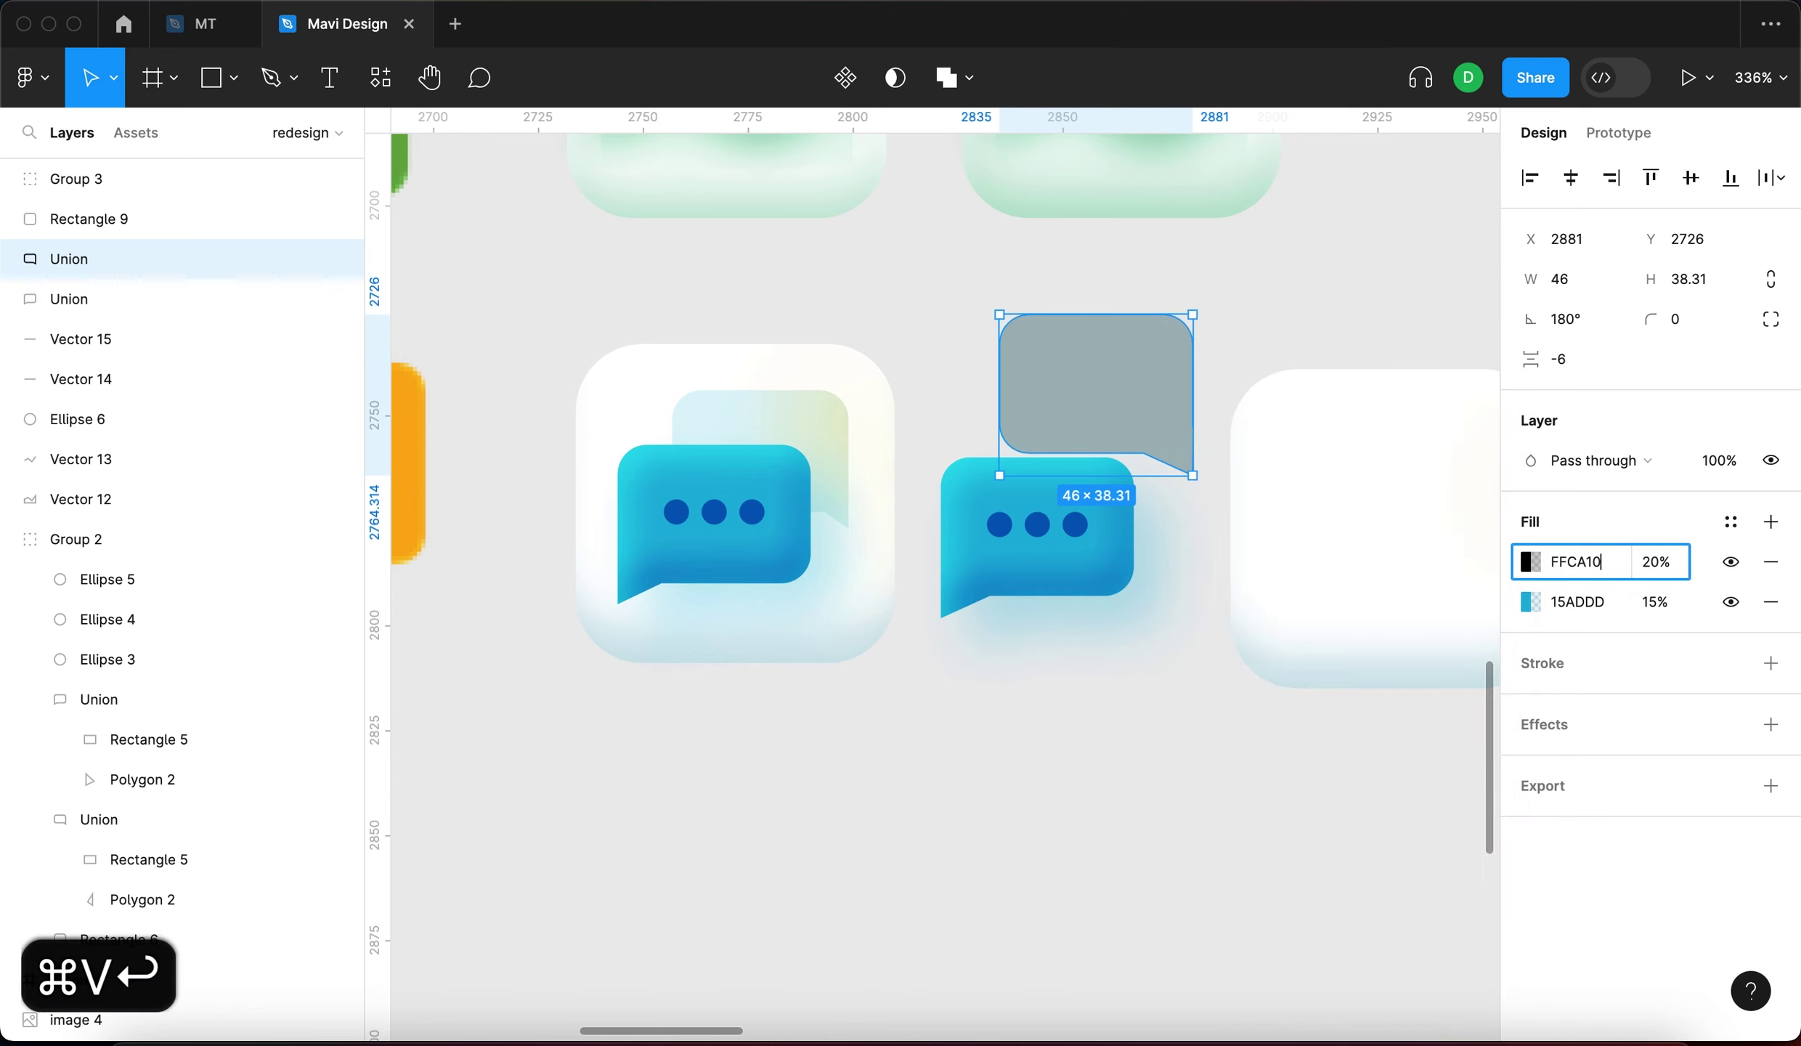
# Change the yellow fill to a radial gradient centred near the back bubble's upper-right edge and fading inward, like the original
pyautogui.click(1530, 561)
pyautogui.hscroll(5, 991, 476)
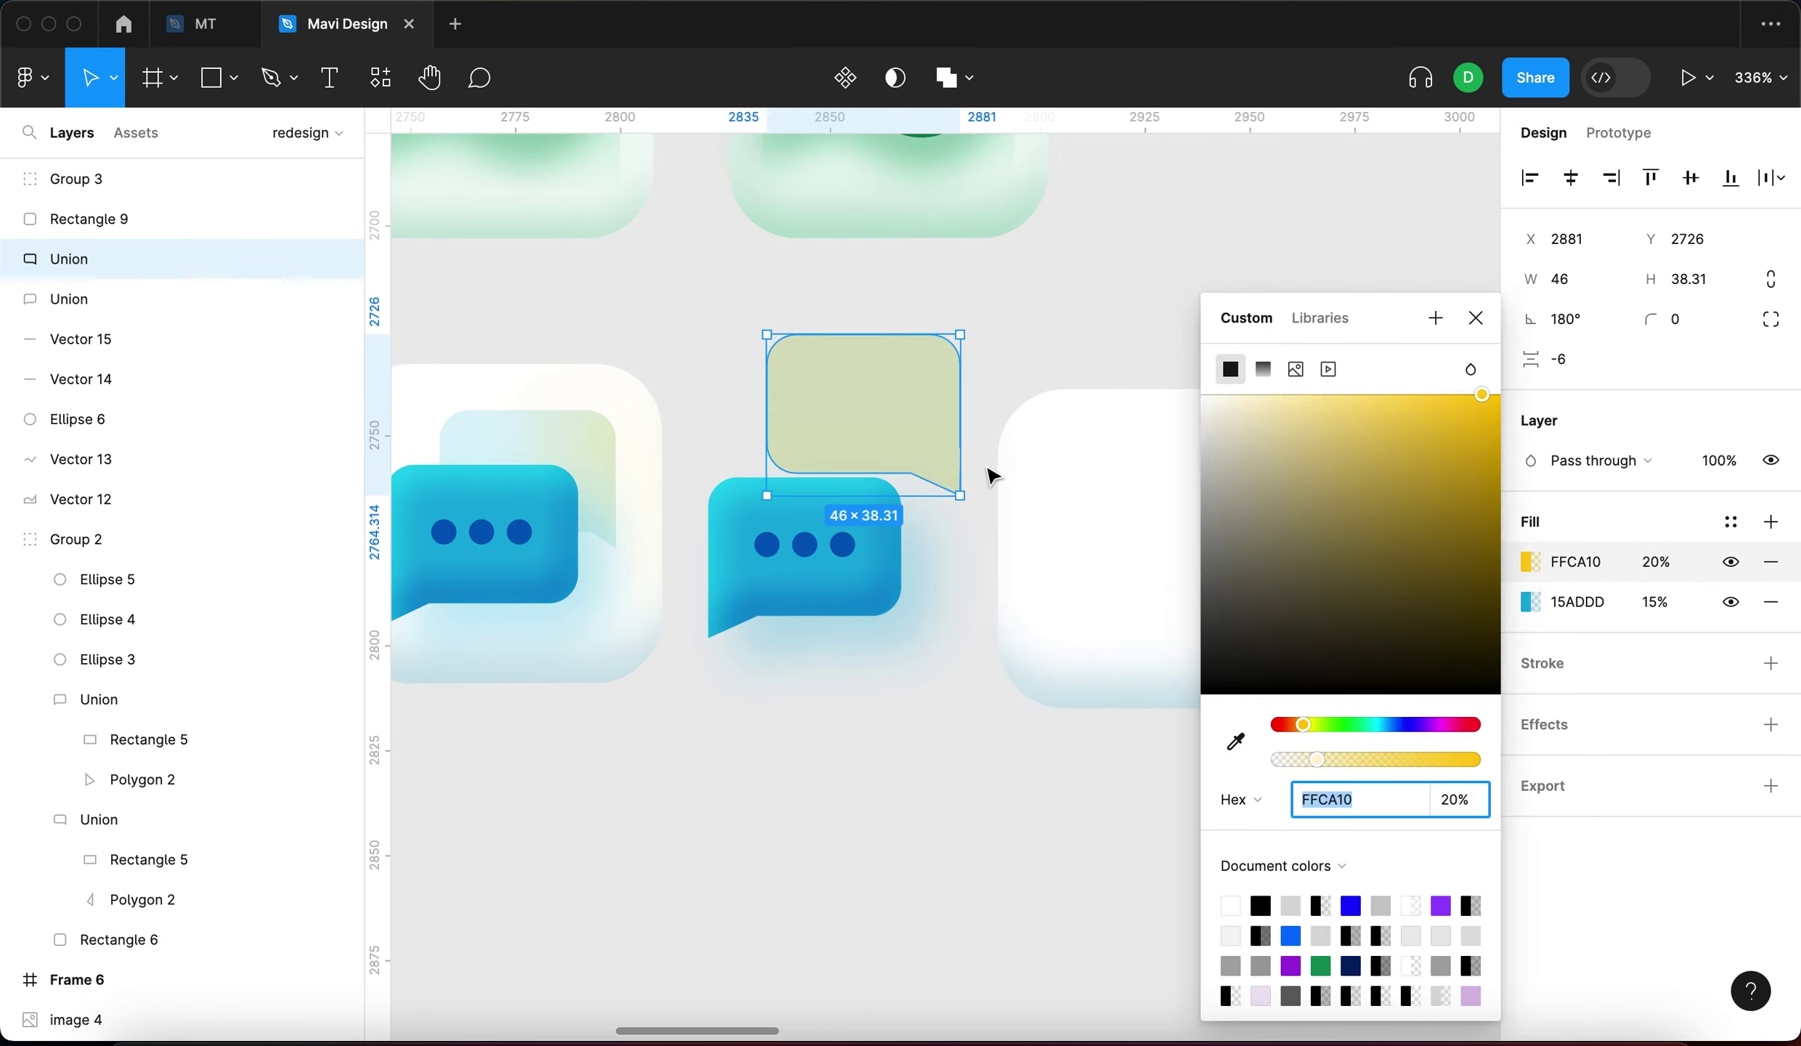
pyautogui.click(1262, 370)
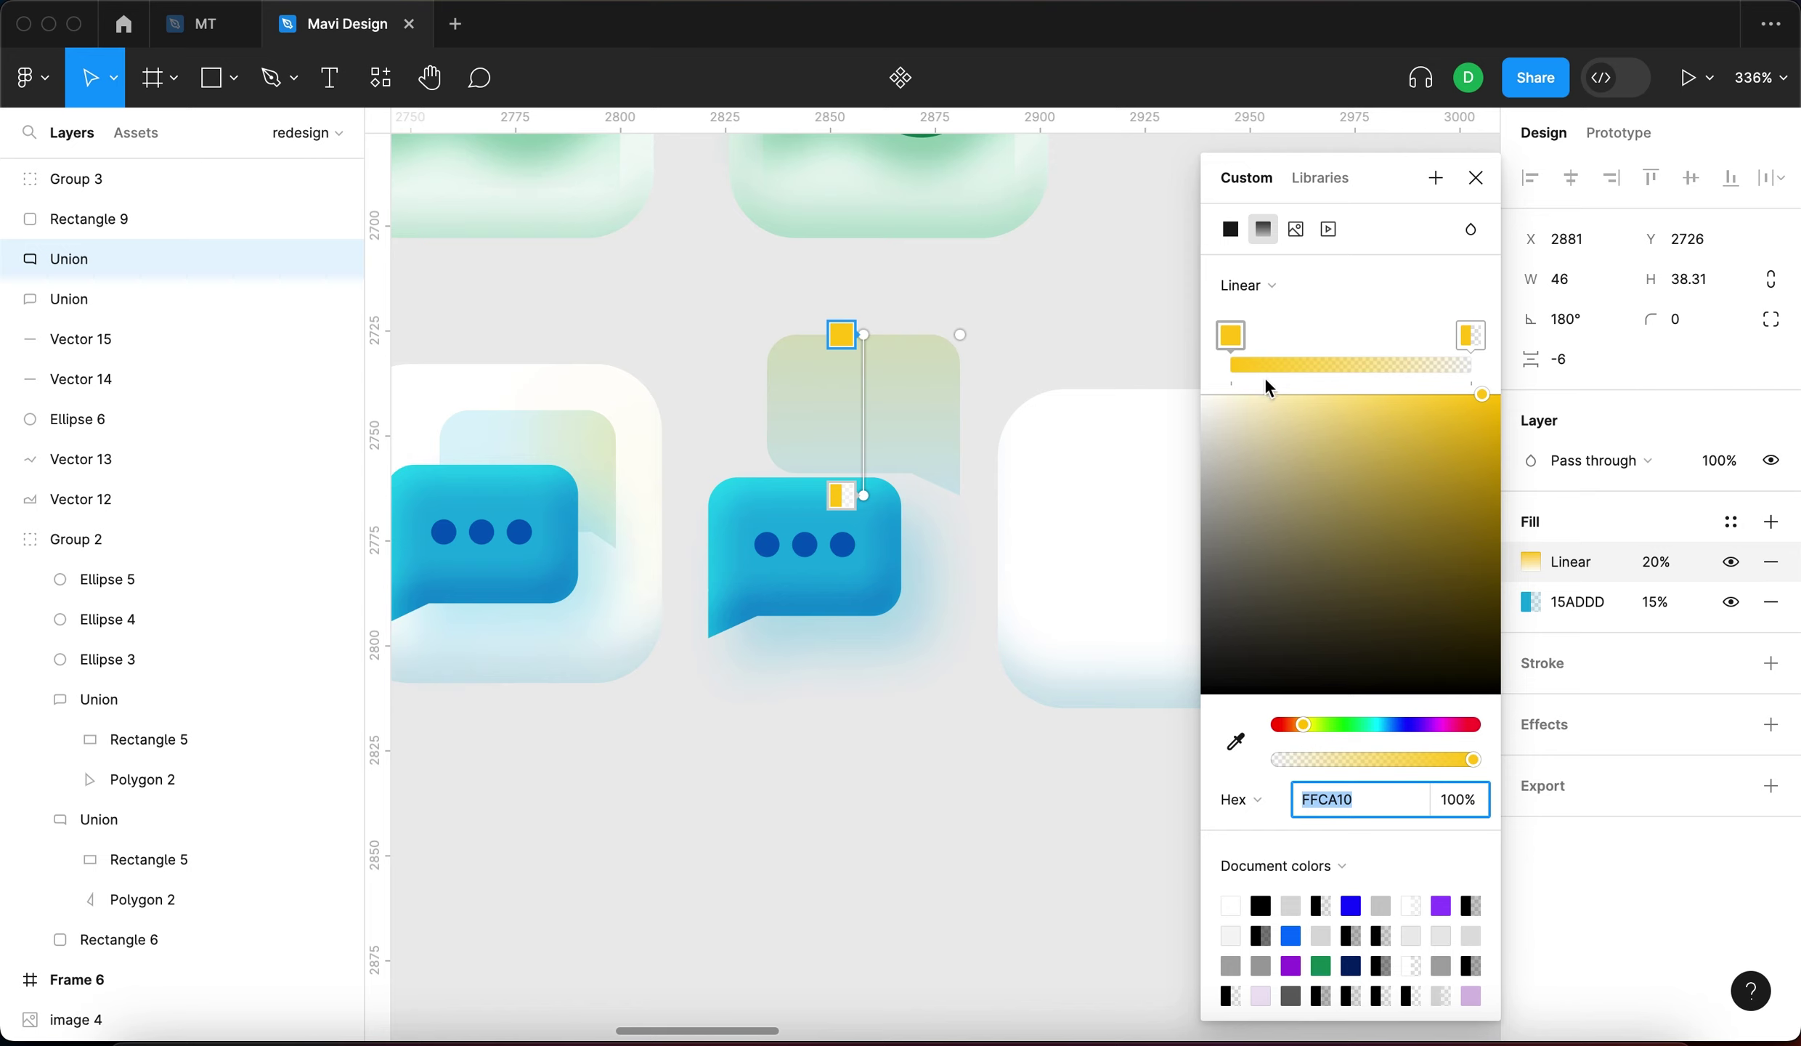
pyautogui.click(1267, 285)
pyautogui.click(1303, 310)
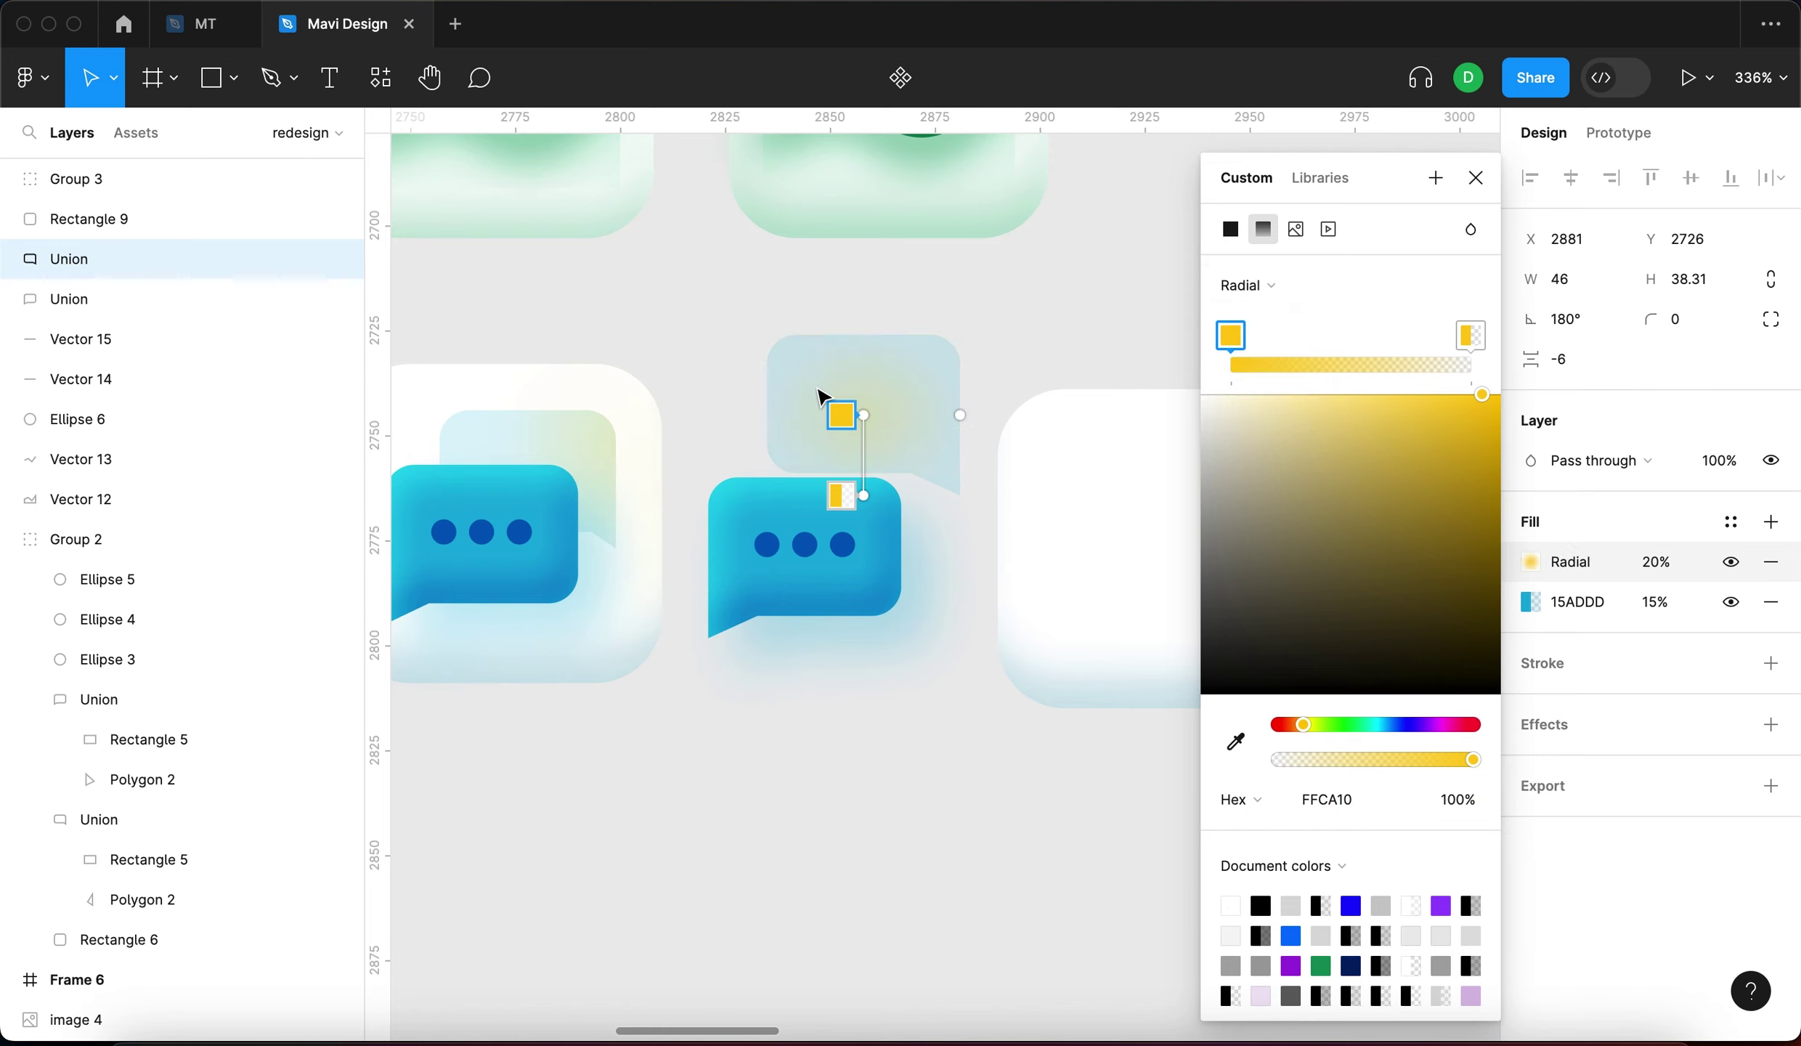
pyautogui.moveTo(863, 417); pyautogui.dragTo(953, 368)
pyautogui.moveTo(864, 488); pyautogui.dragTo(873, 403)
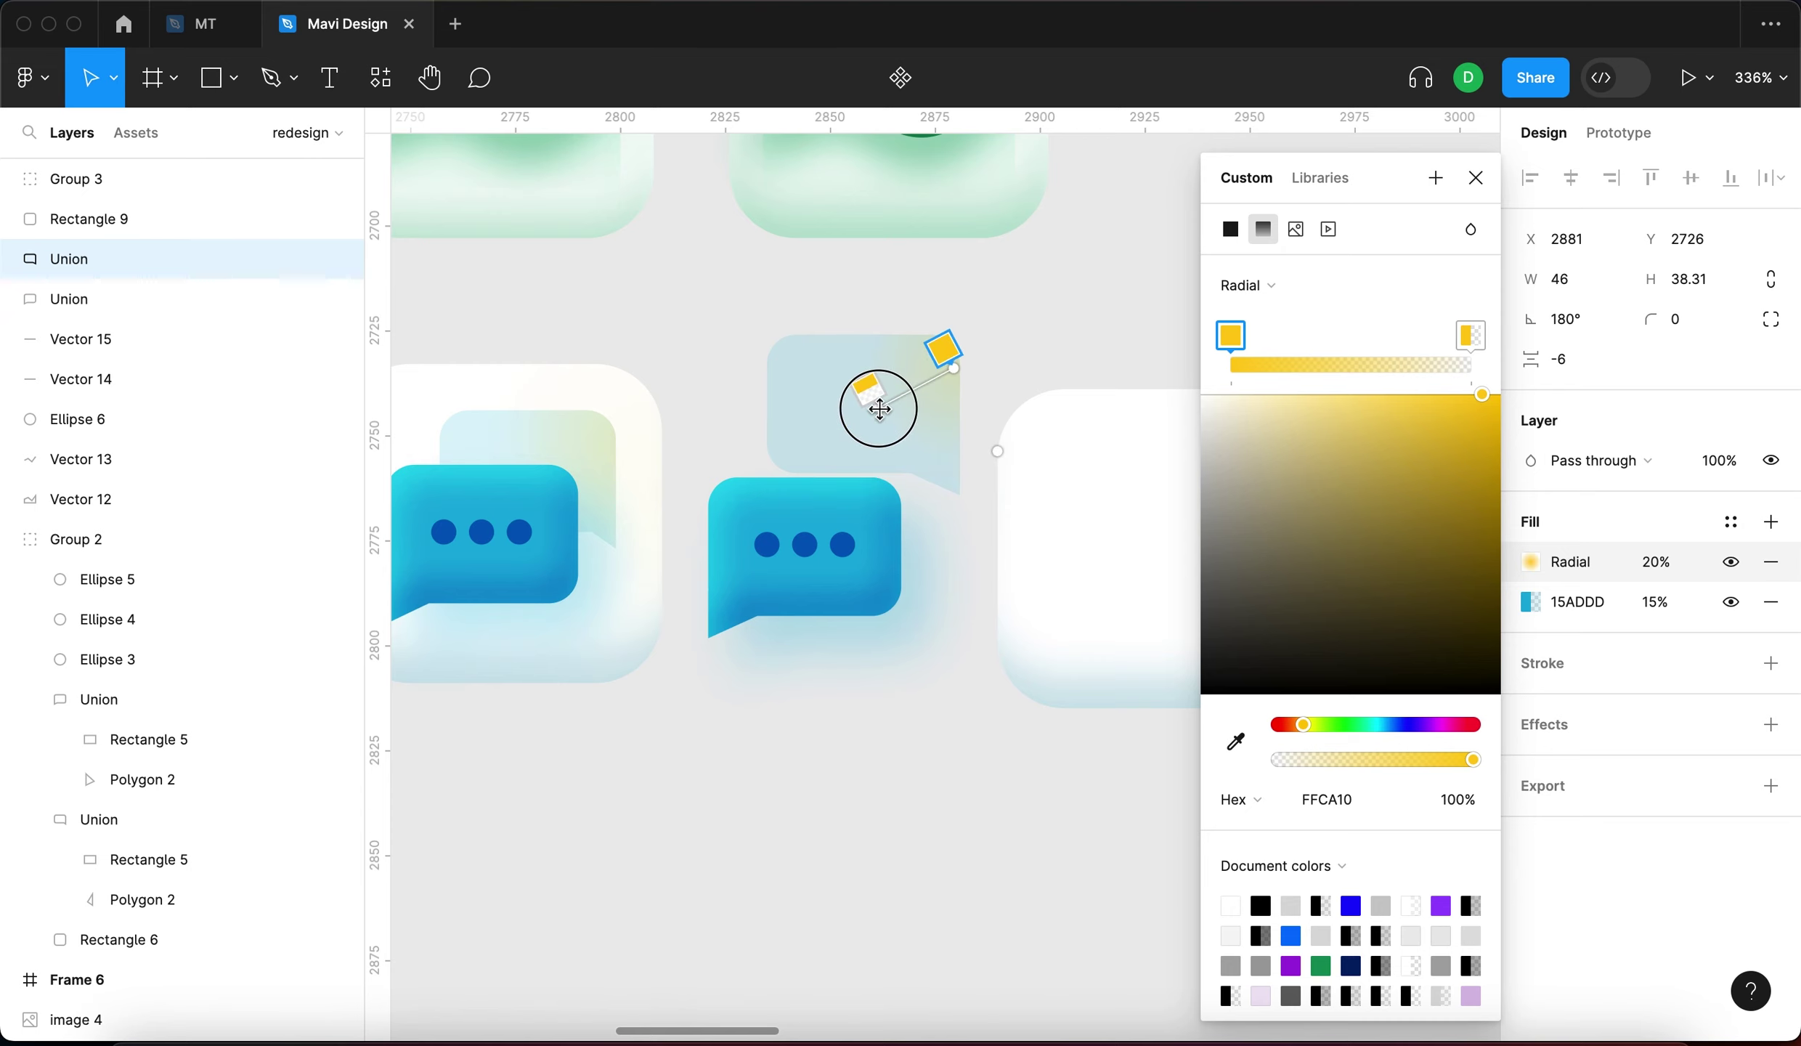
pyautogui.press('Return')
pyautogui.click(995, 356)
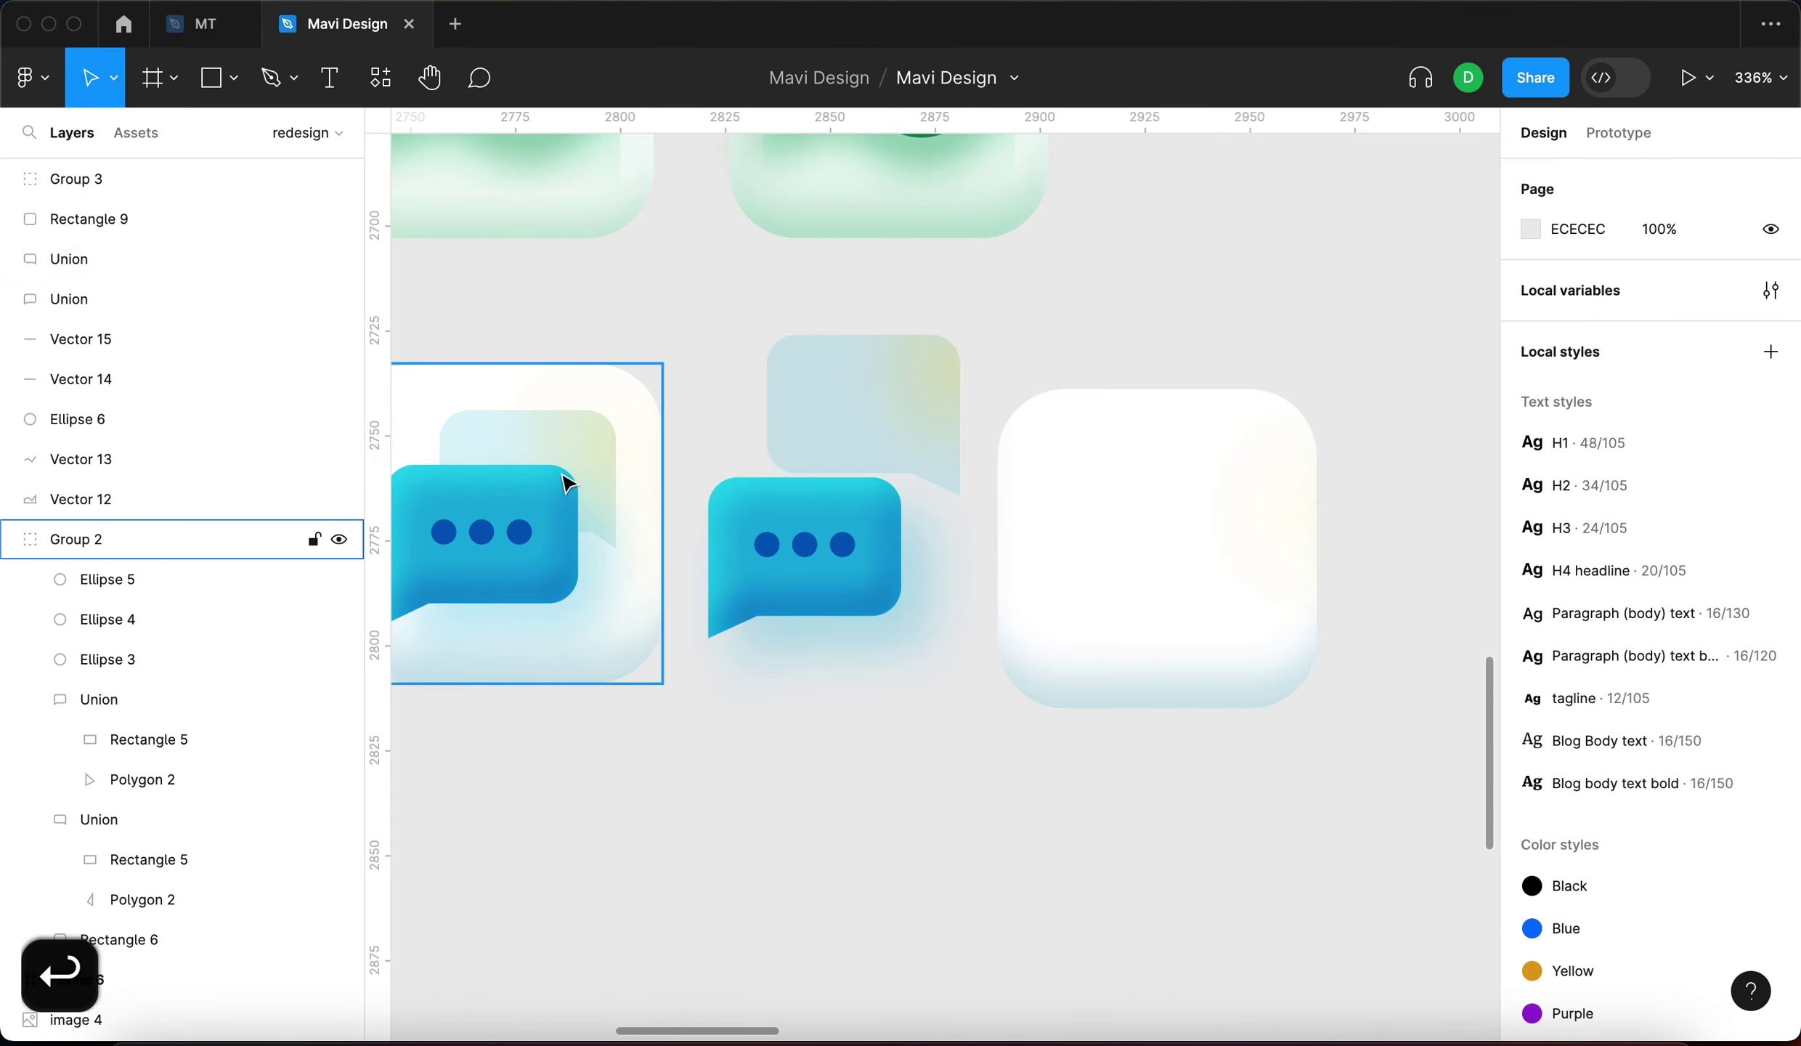
# Narrow the new back bubble's tail by moving its inner vertex about 11 px to the right, following the original
pyautogui.hscroll(-3, 956, 740)
pyautogui.scroll(1, 957, 740)
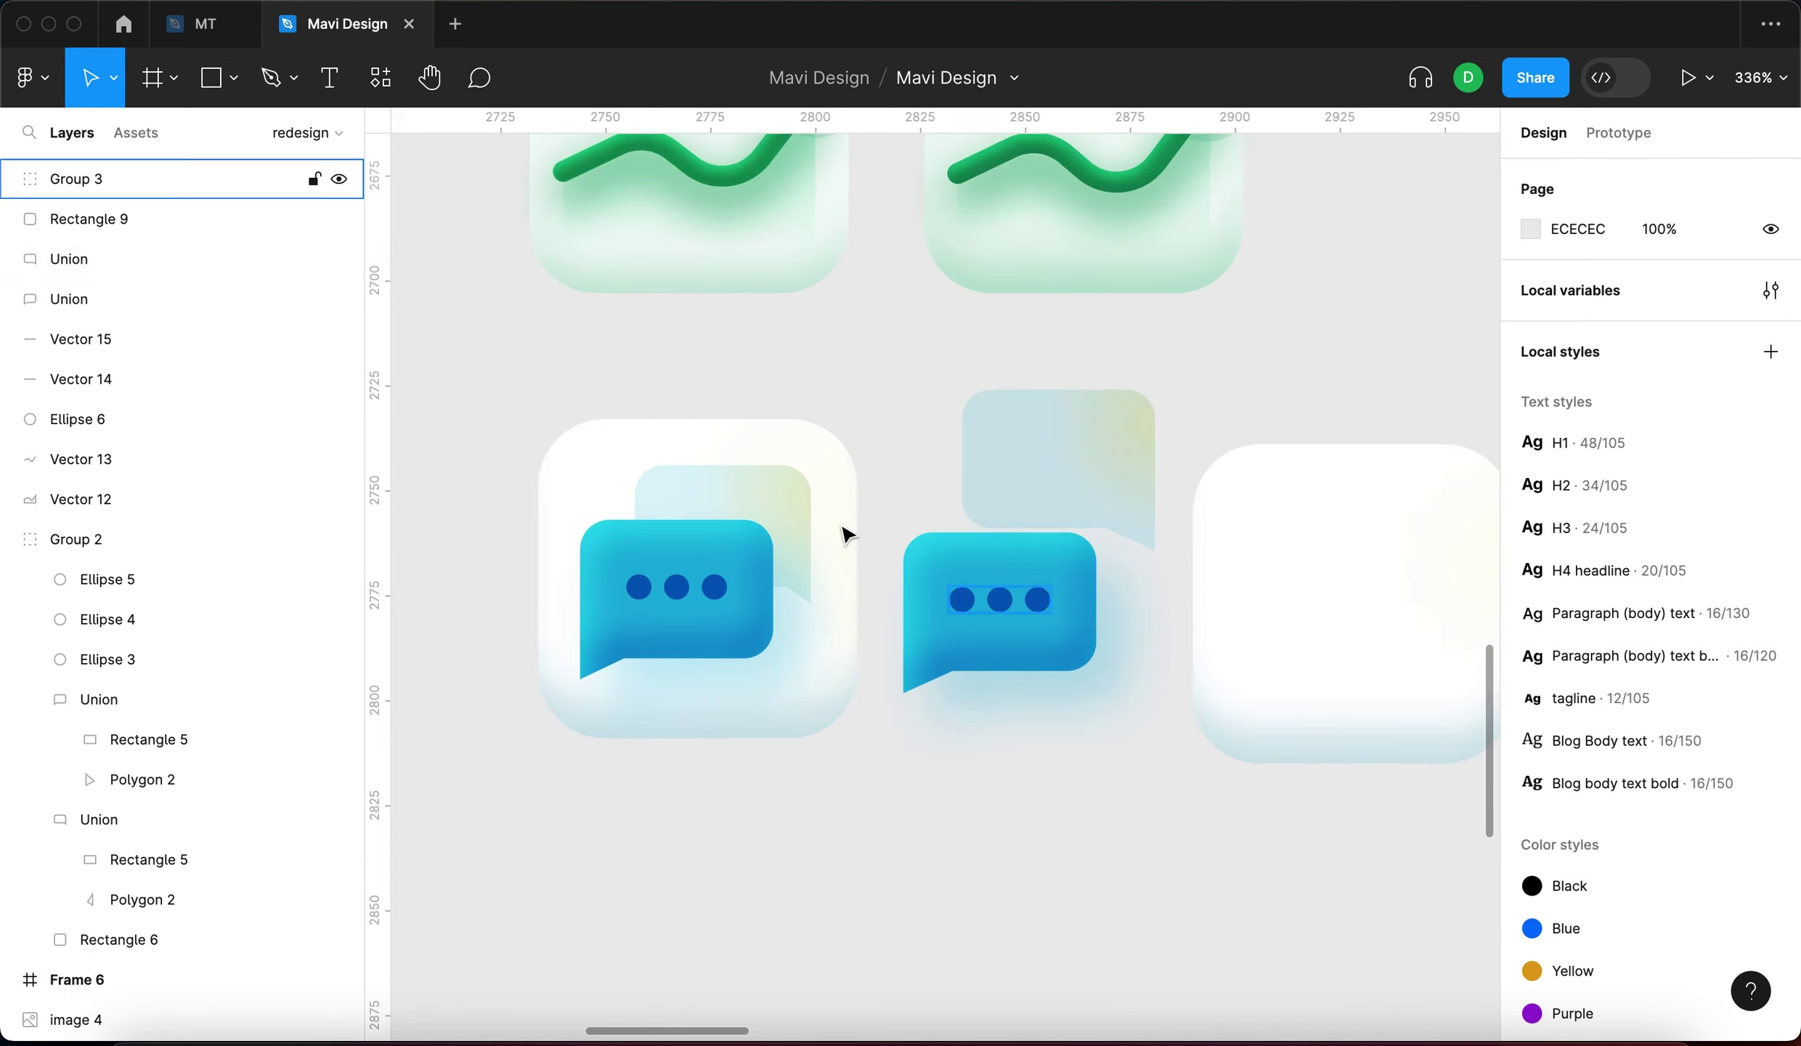
pyautogui.click(776, 497)
pyautogui.doubleClick(775, 497)
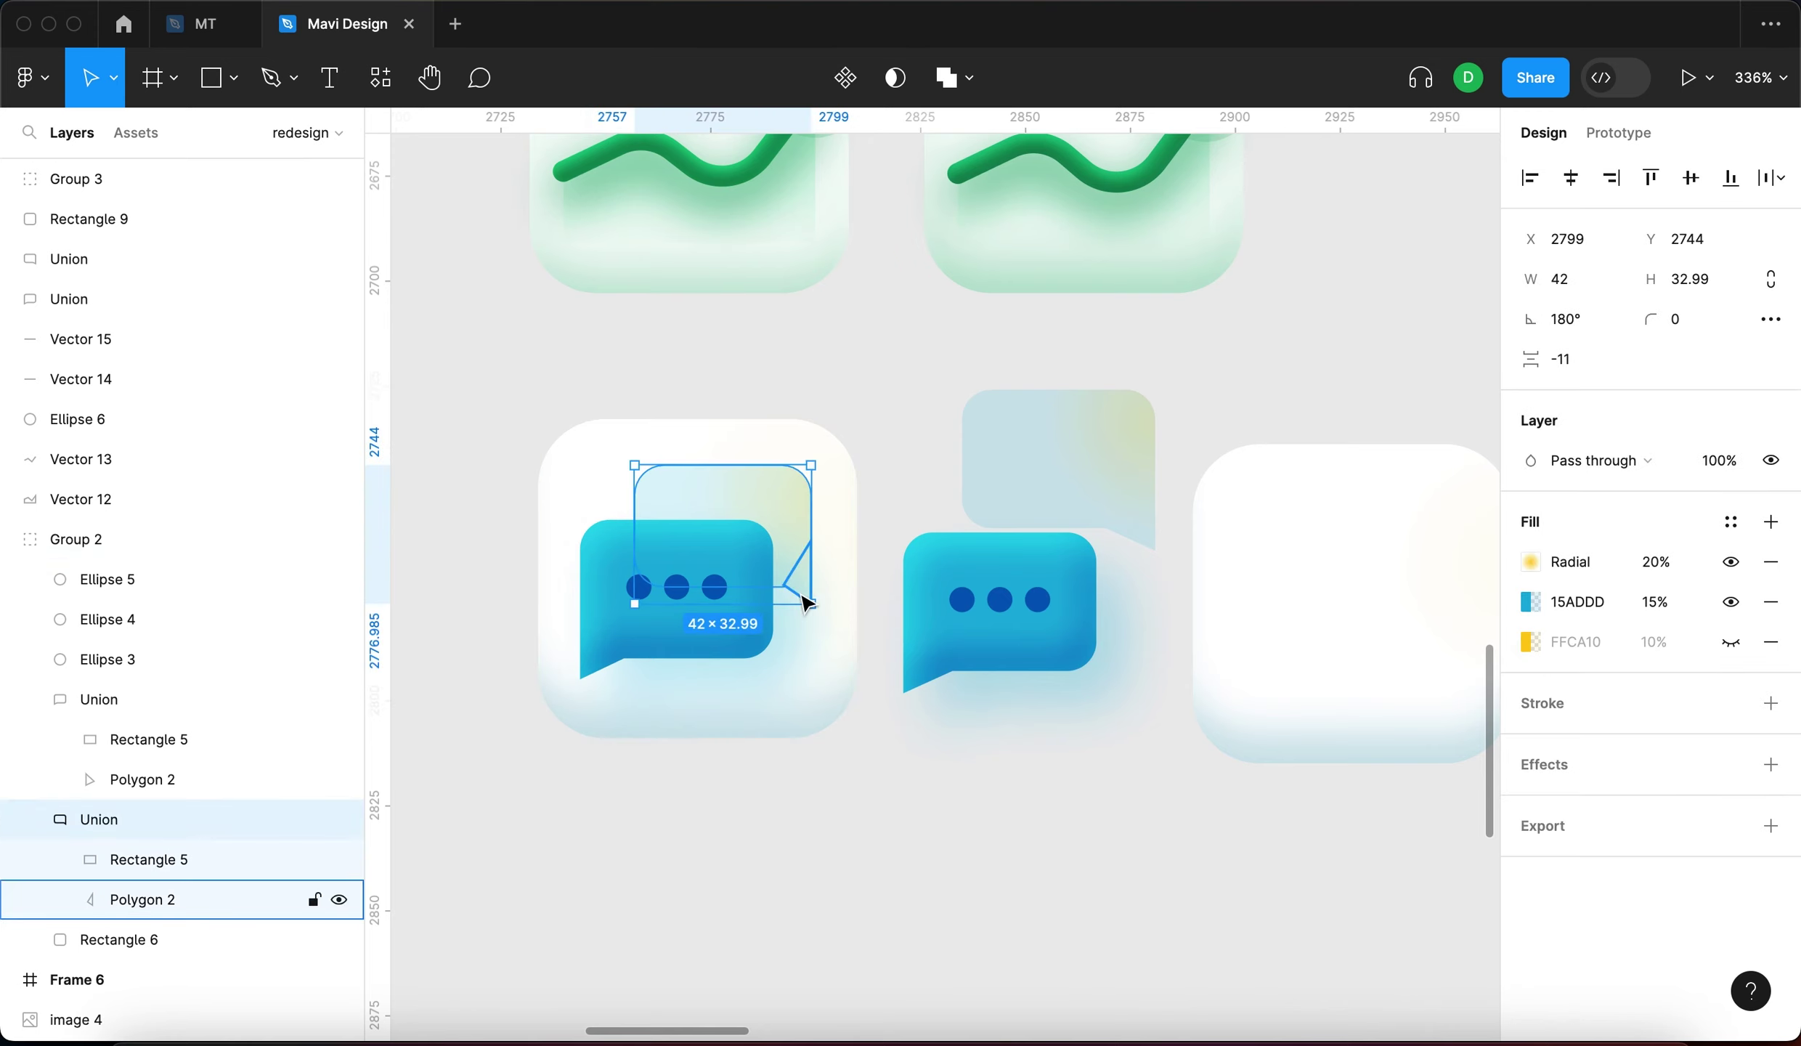
pyautogui.doubleClick(804, 601)
pyautogui.doubleClick(1138, 536)
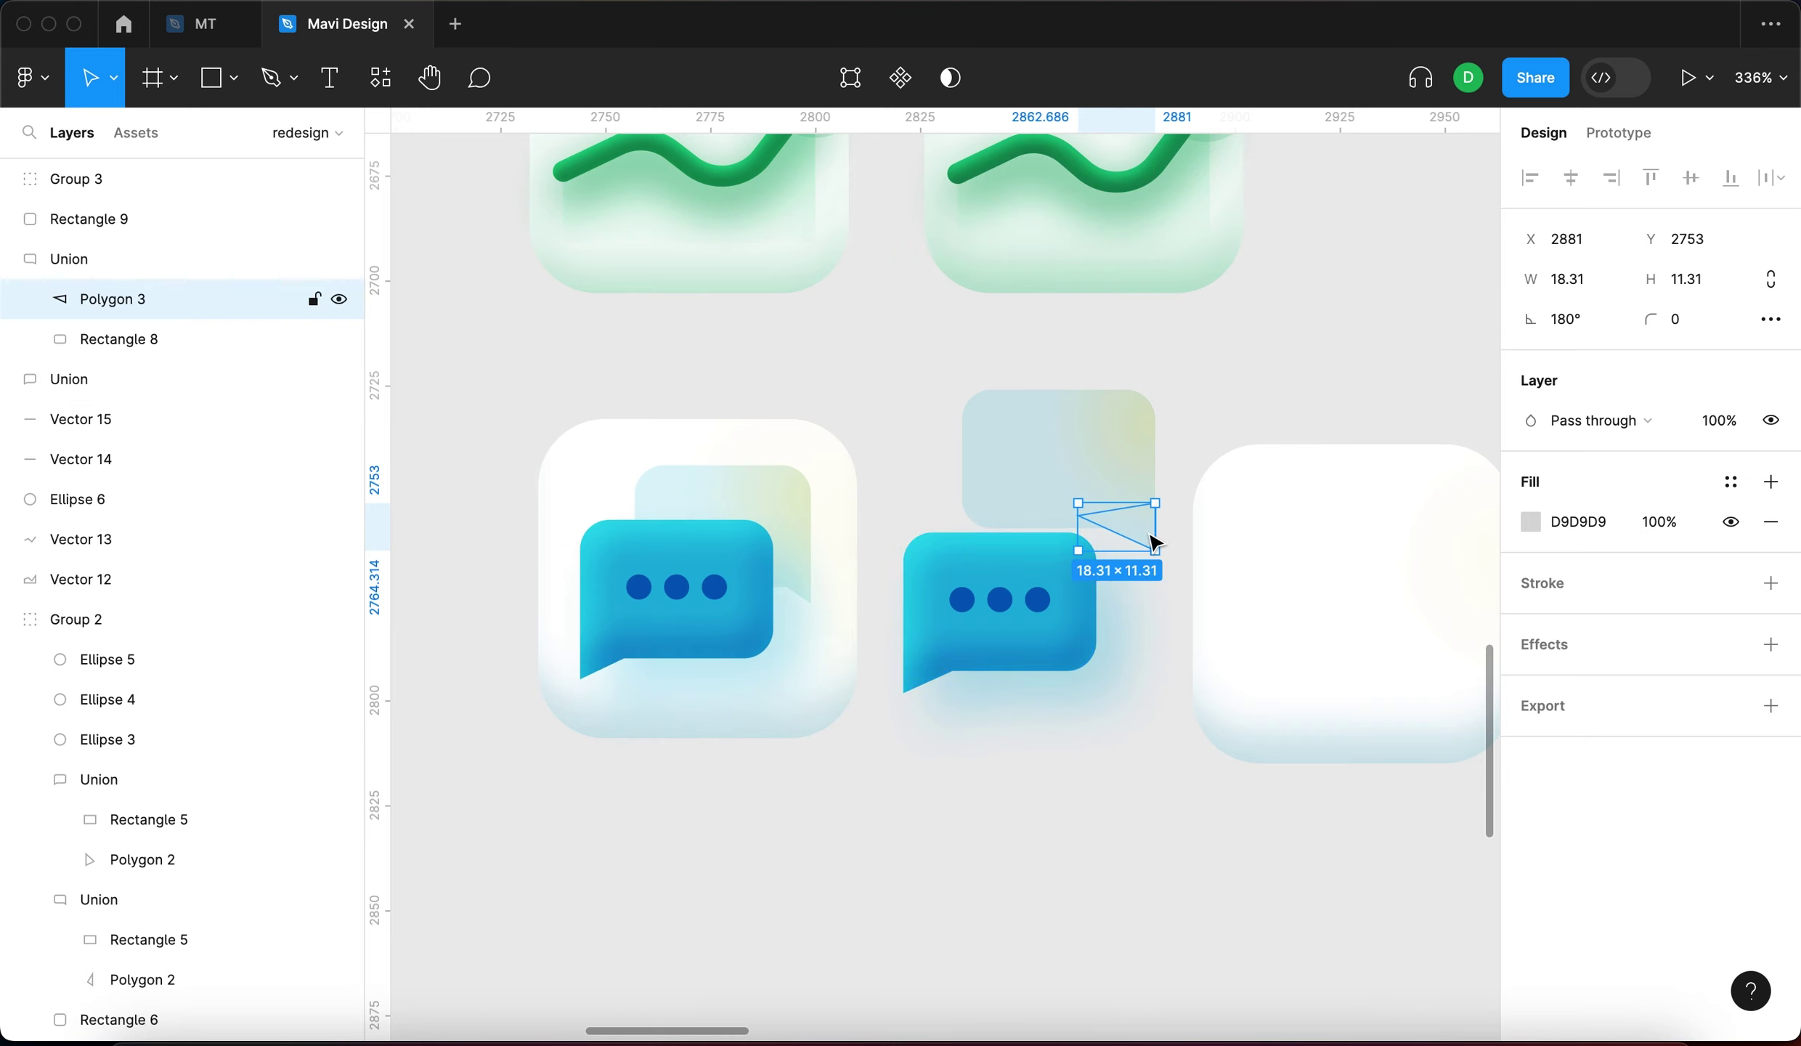
pyautogui.press('Return')
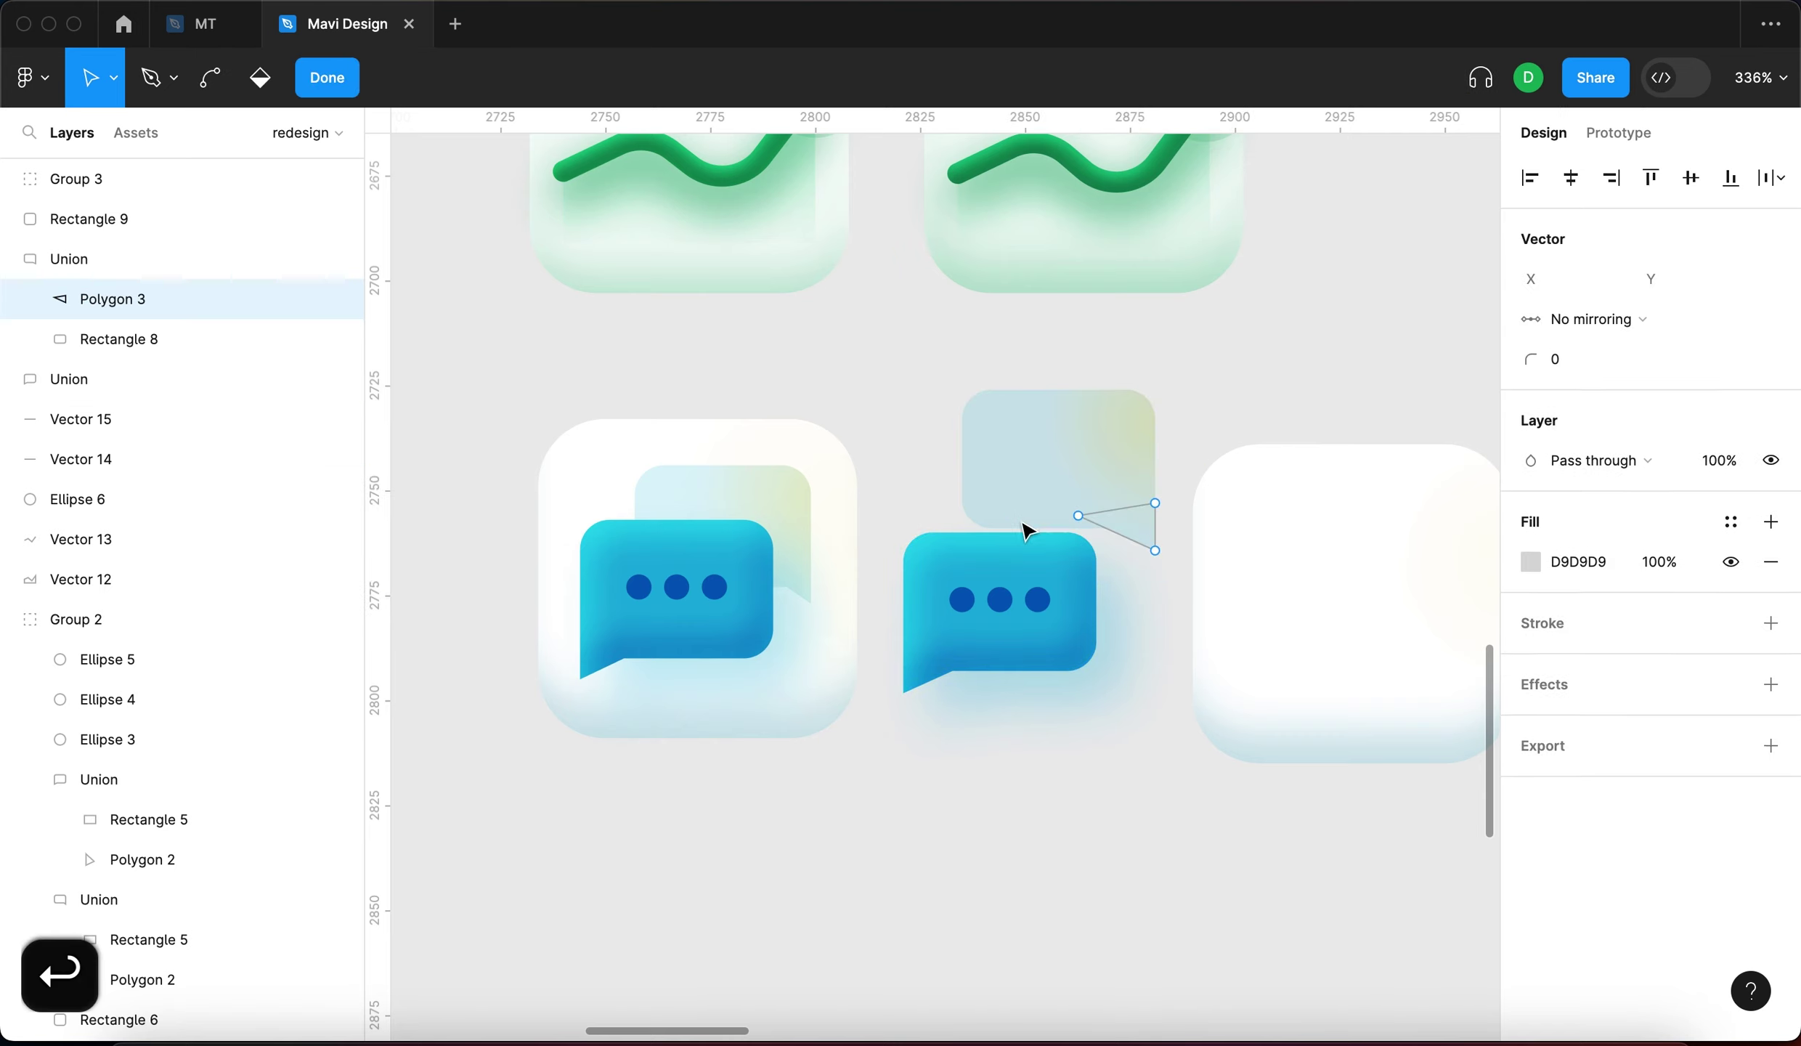
pyautogui.click(1077, 516)
pyautogui.press('Right')
pyautogui.press('Right')
pyautogui.press('Right')
pyautogui.press('Right')
pyautogui.press('Right')
pyautogui.press('Right')
pyautogui.press('Right')
pyautogui.press('Right')
pyautogui.press('Right')
pyautogui.press('Right')
pyautogui.press('Right')
pyautogui.press('Right')
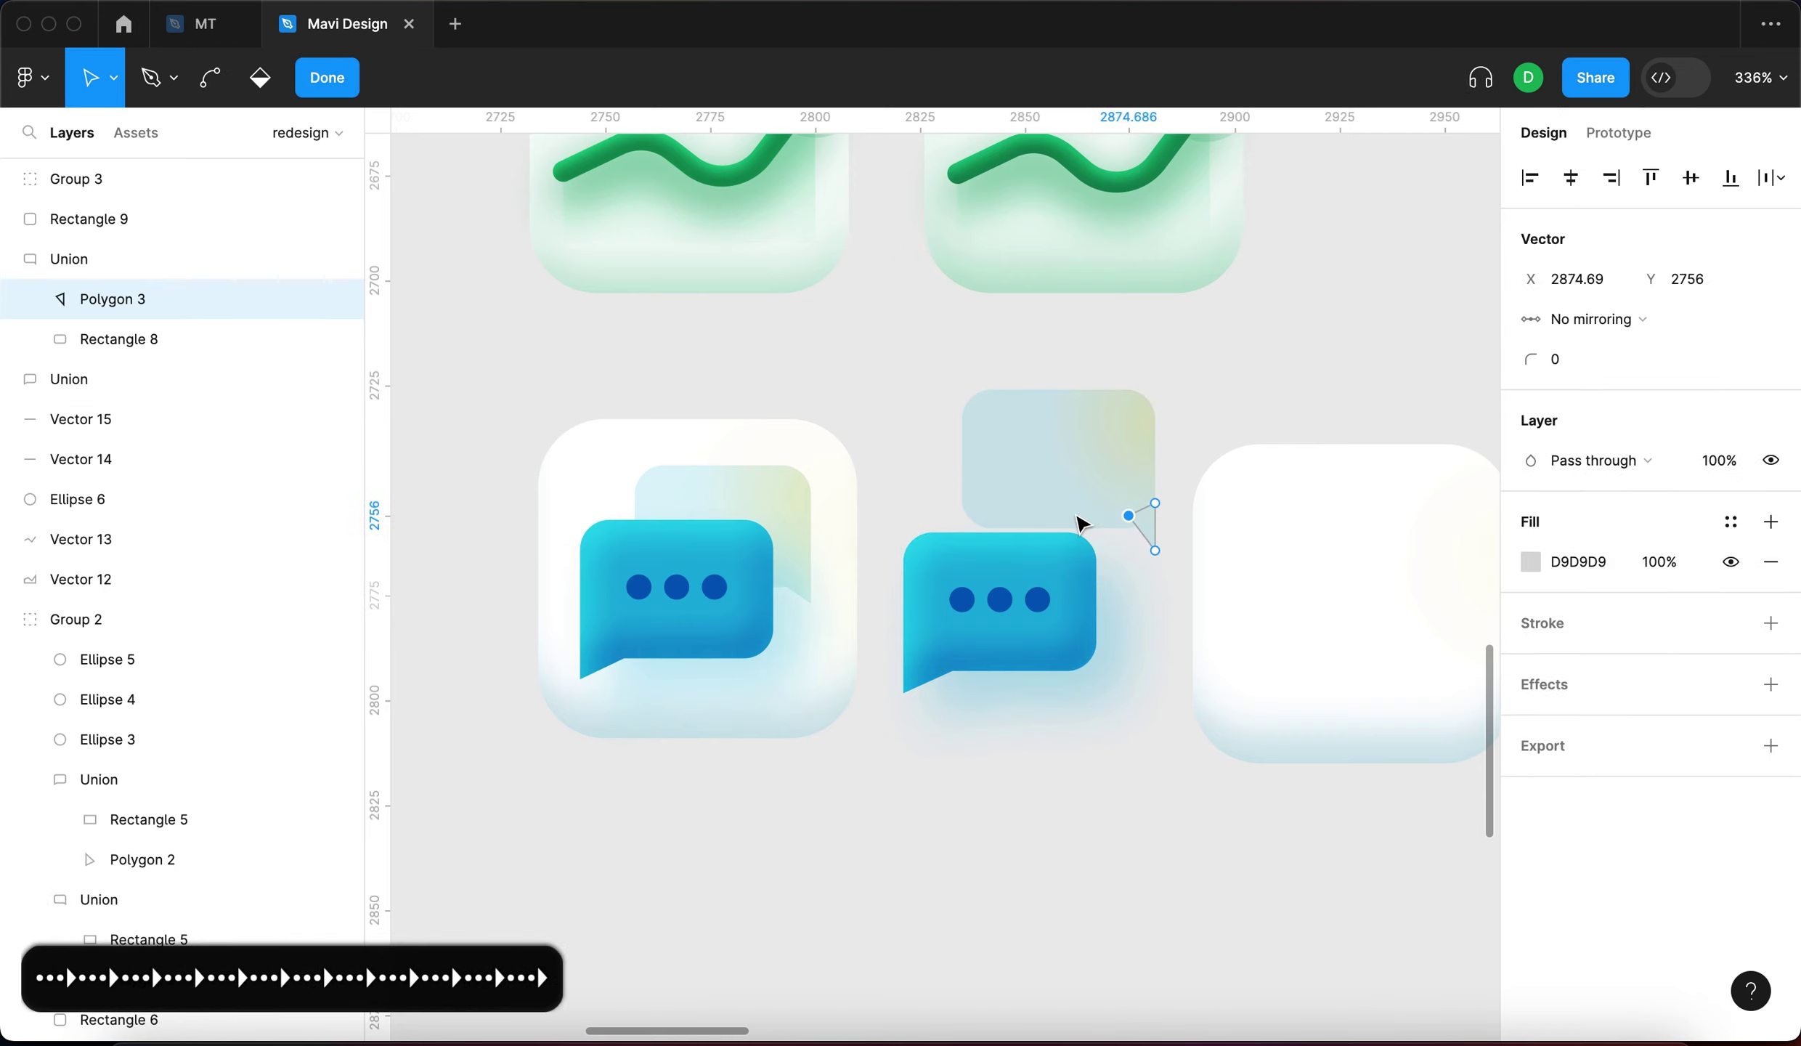
pyautogui.press('Left')
# Raise the tip of the back bubble's tail by 1 px and finish editing the triangle
pyautogui.click(1155, 549)
pyautogui.press('Up')
pyautogui.press('Up')
pyautogui.press('Down')
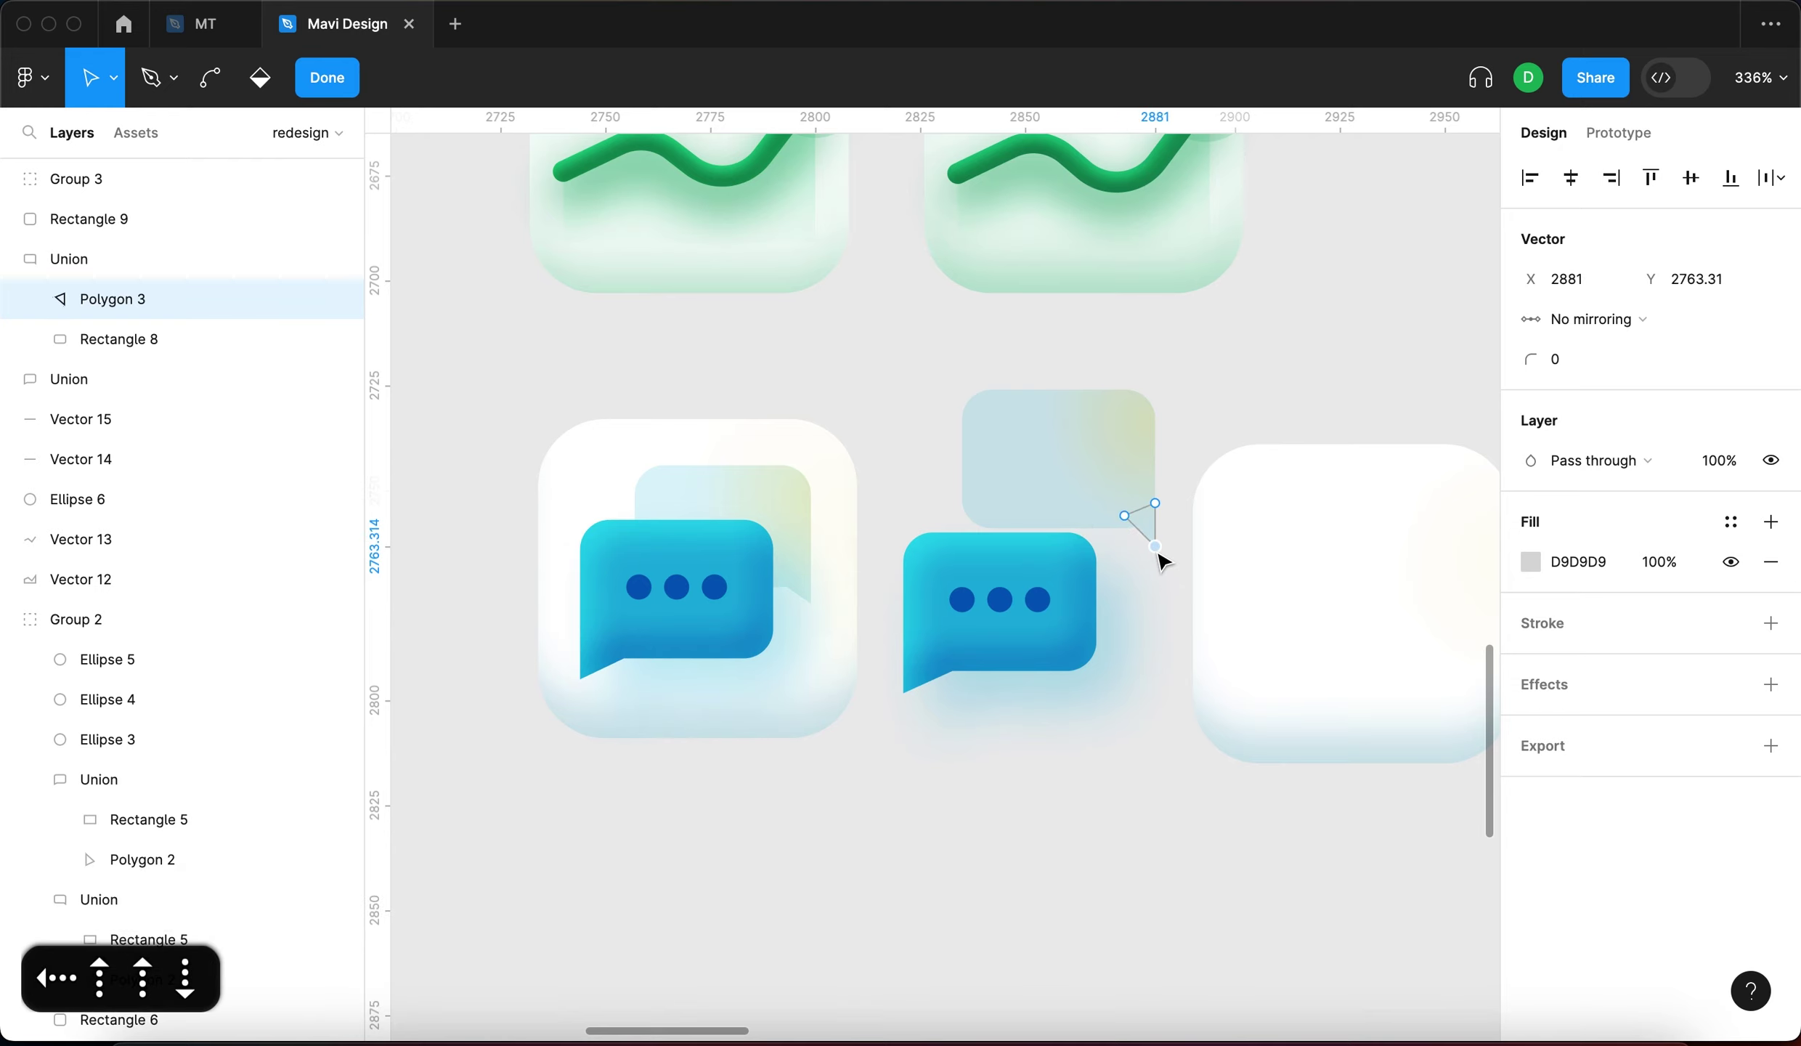
pyautogui.press('Escape')
pyautogui.click(1138, 647)
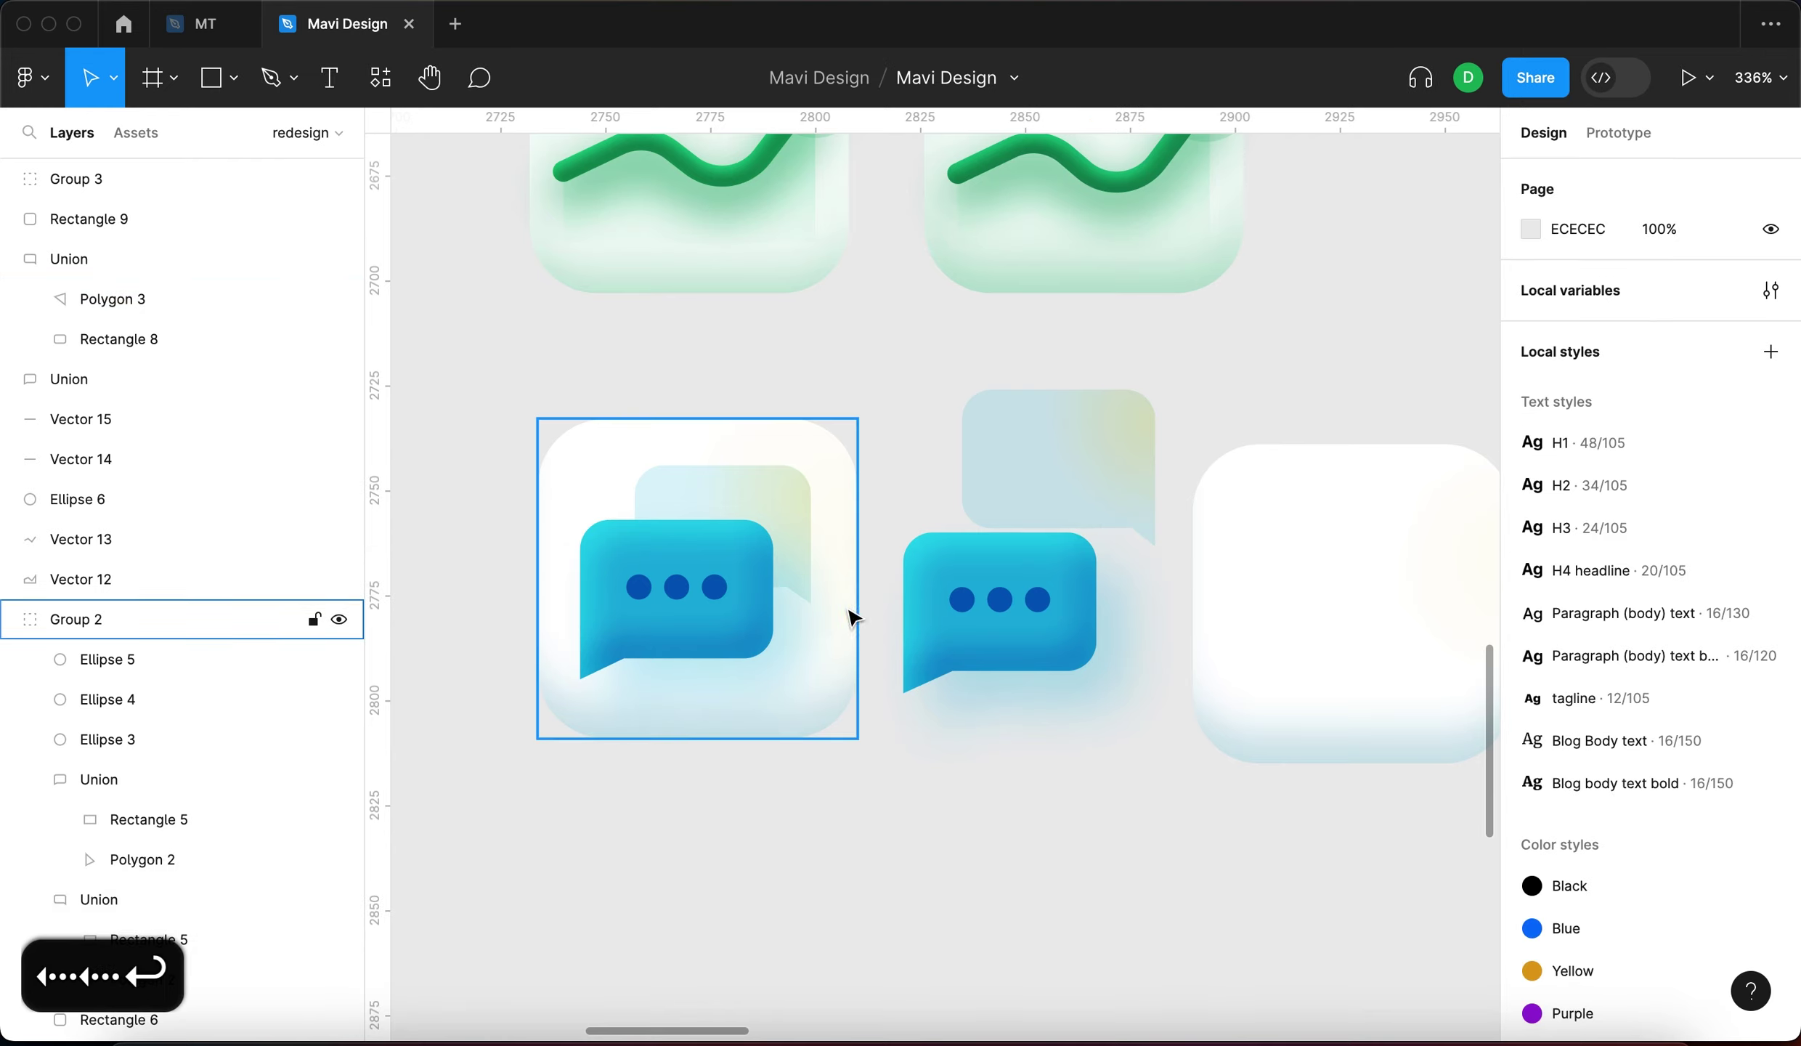
# Reduce the width of the new back bubble's rounded rectangle to 42 from its left edge
pyautogui.doubleClick(1139, 524)
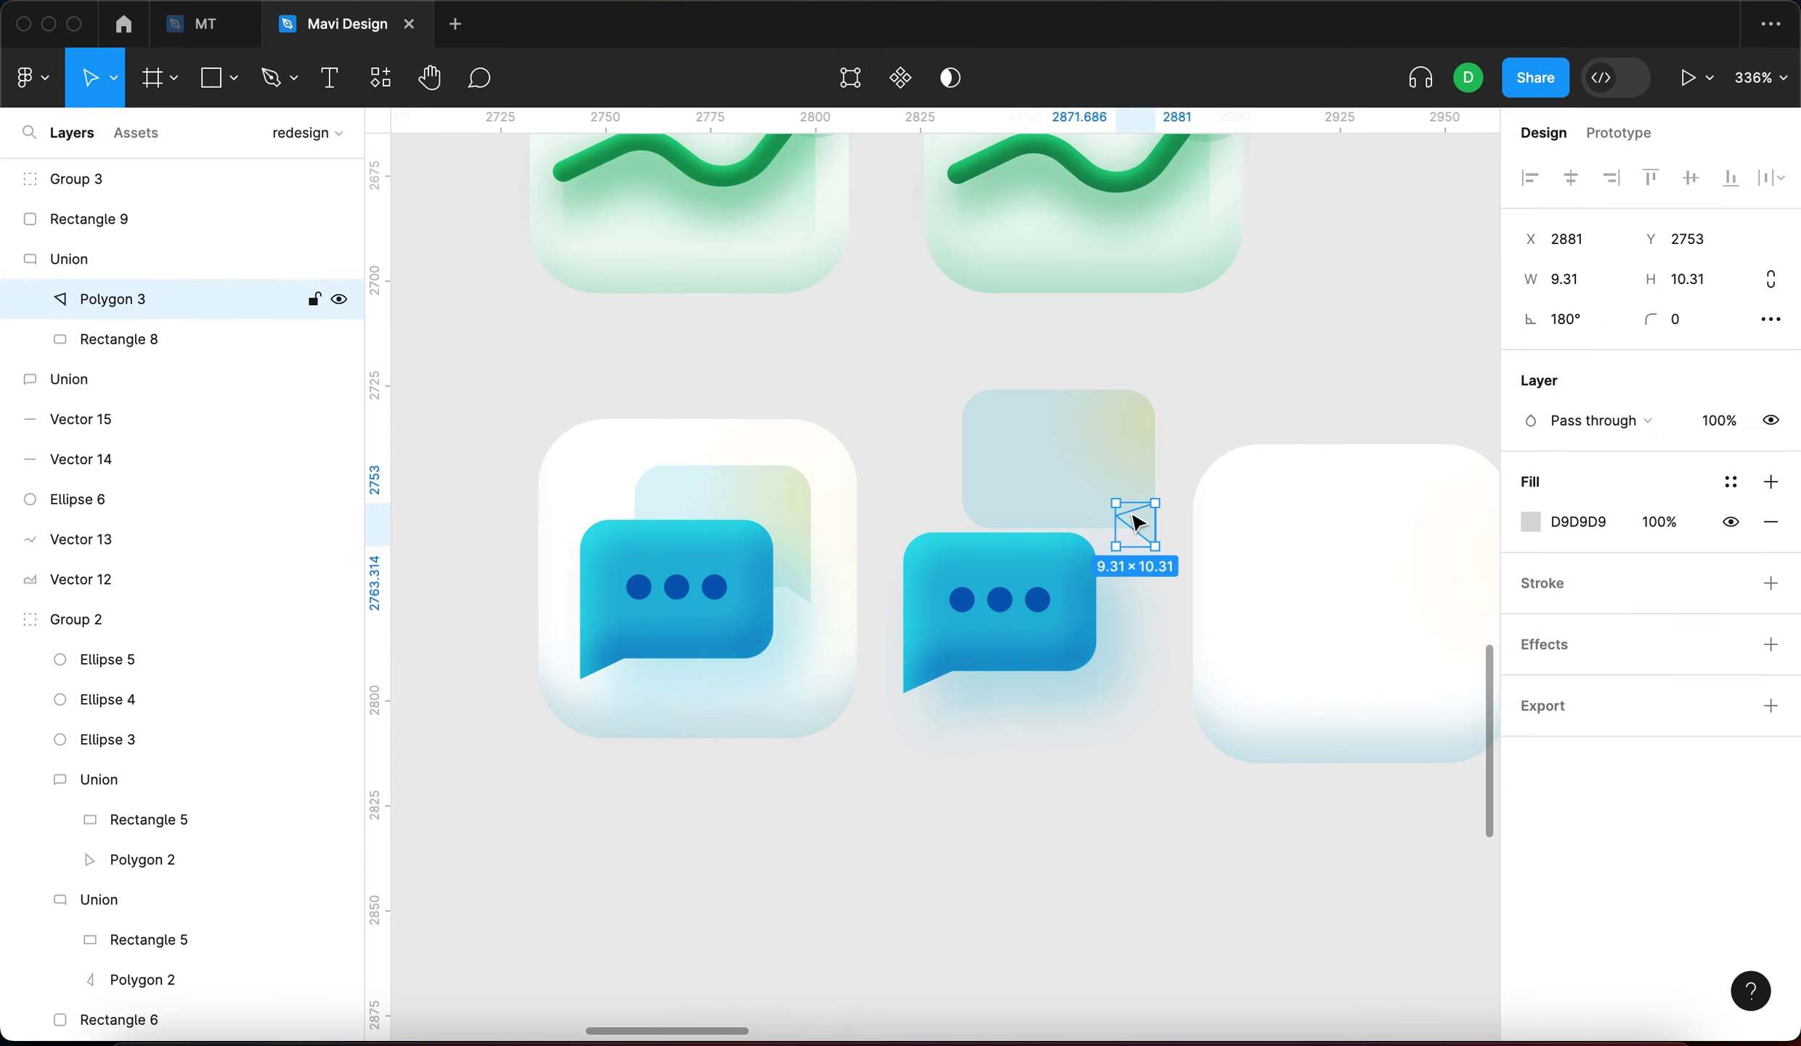
pyautogui.press('Return')
pyautogui.press('Return')
pyautogui.hotkey('shift', 'Return')
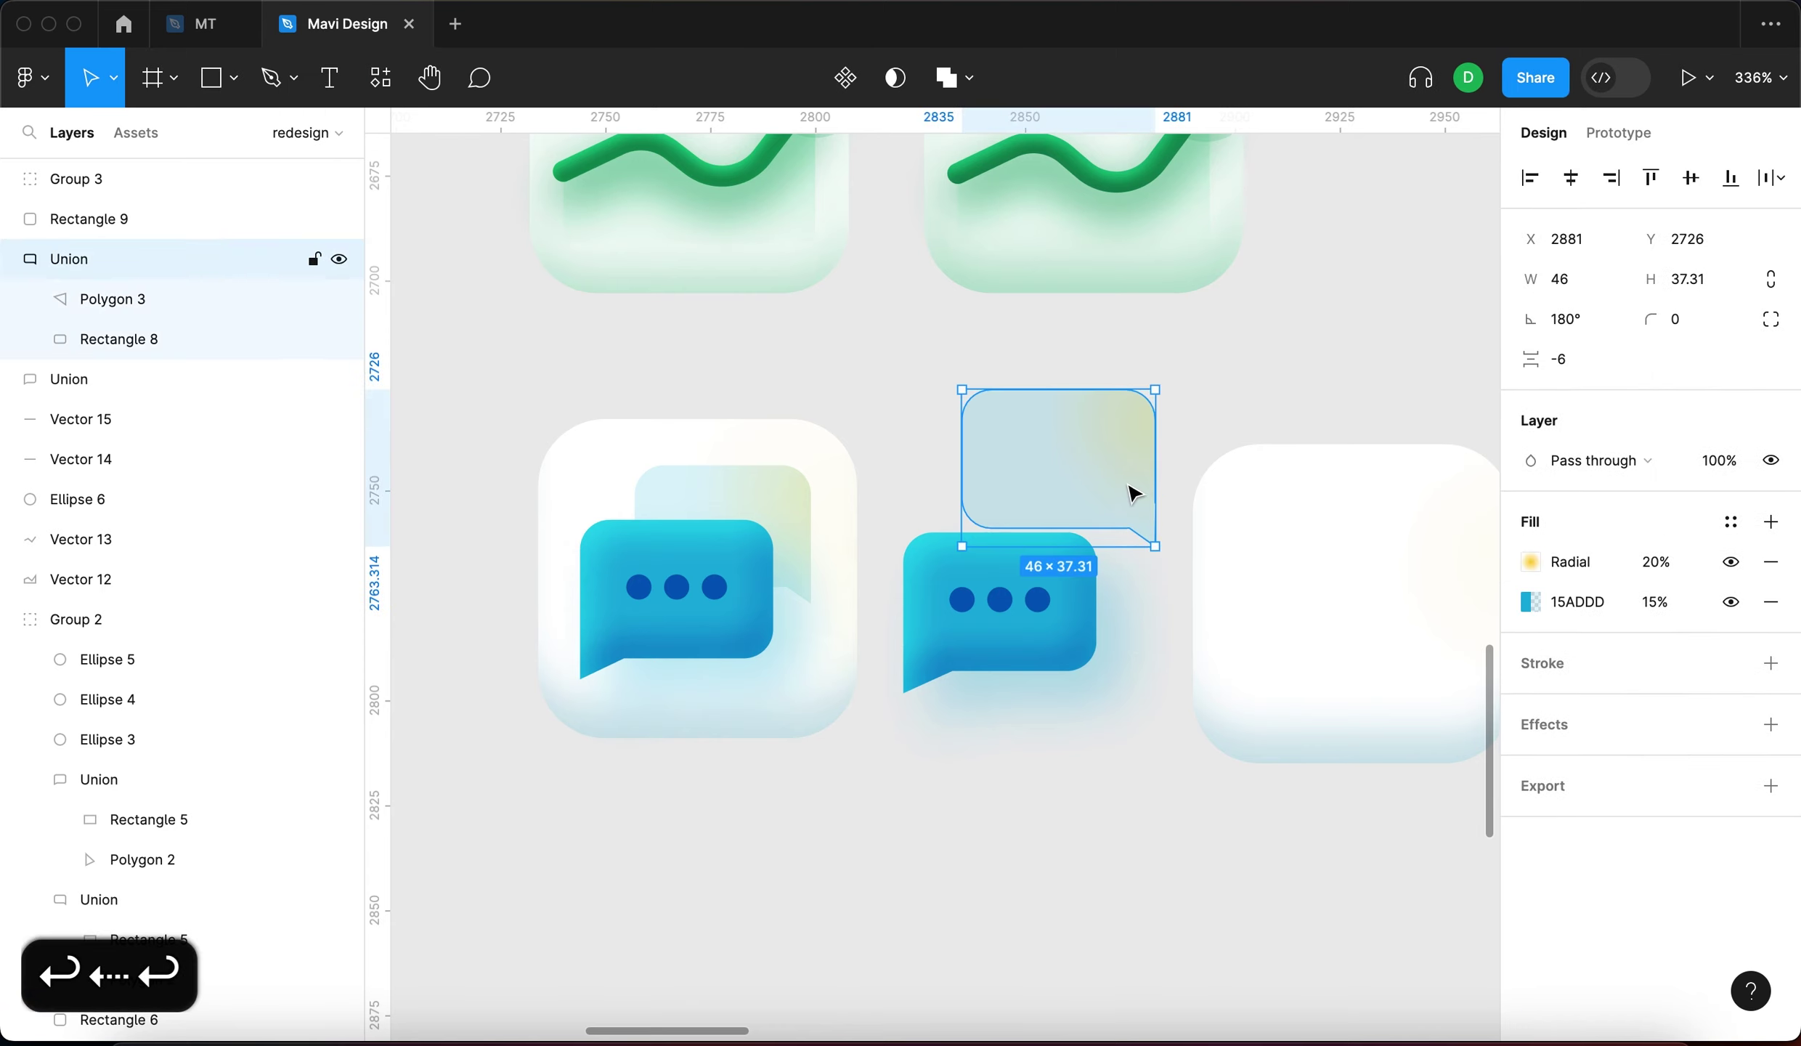
pyautogui.keyDown('super'); pyautogui.click(756, 474); pyautogui.keyUp('super')
pyautogui.keyDown('super'); pyautogui.click(1133, 482); pyautogui.keyUp('super')
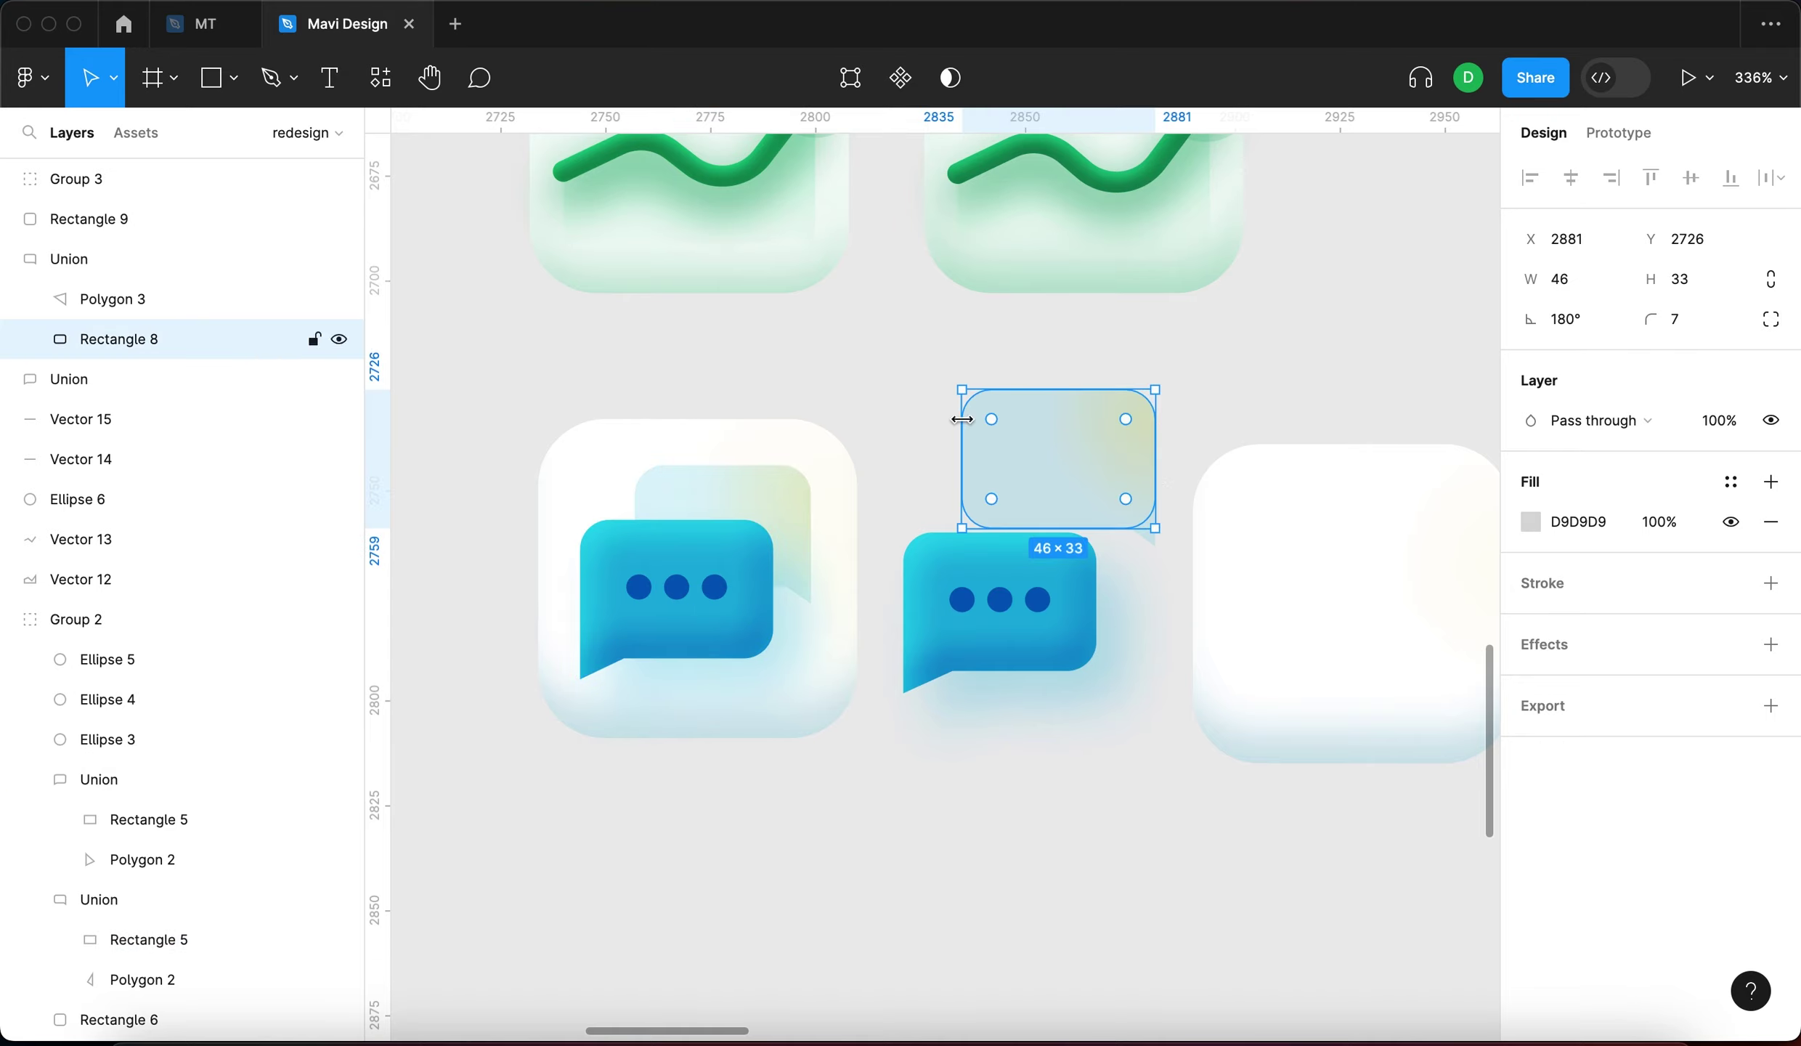
pyautogui.moveTo(970, 427); pyautogui.dragTo(983, 427)
# Lower the top edge of the rounded rectangle so that the whole back bubble is 33.31 high
pyautogui.scroll(10, 980, 428)
pyautogui.hscroll(5, 1202, 514)
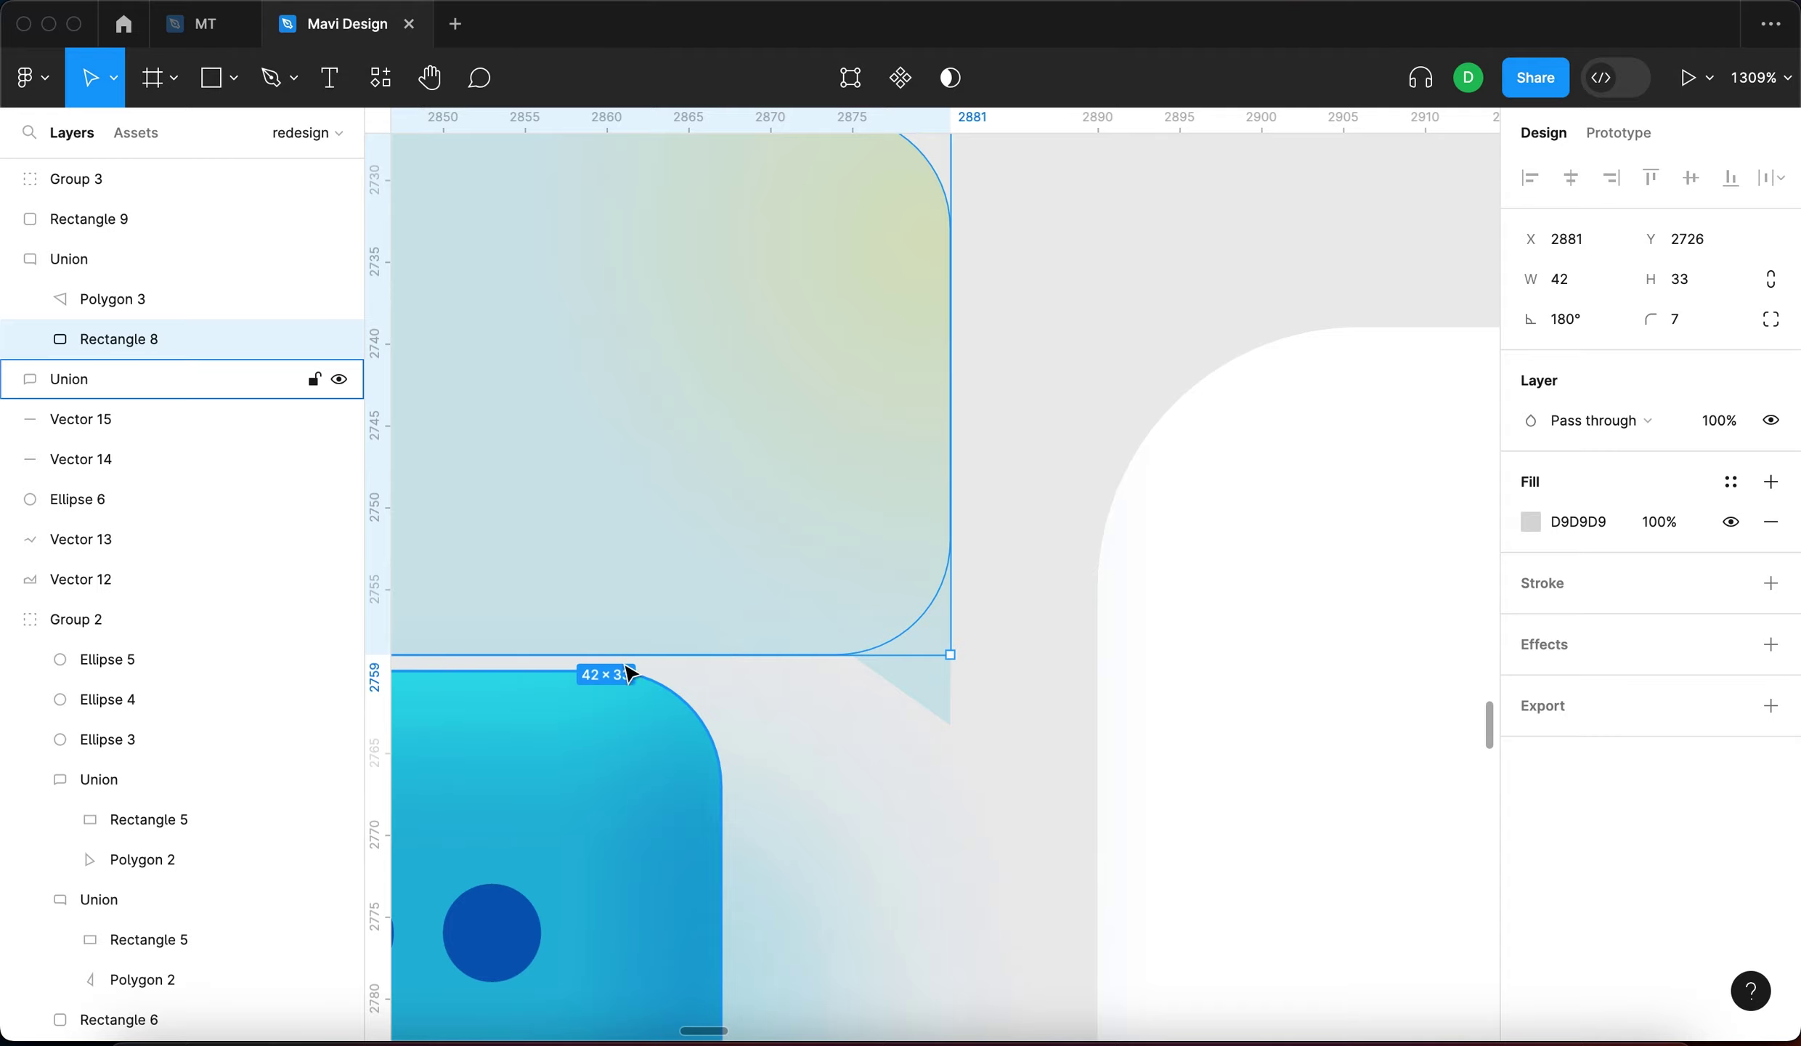
pyautogui.hscroll(-5, 1113, 354)
pyautogui.scroll(3, 1113, 354)
pyautogui.hscroll(3, 1098, 341)
pyautogui.scroll(-2, 1097, 341)
pyautogui.moveTo(1040, 211); pyautogui.dragTo(1038, 249)
pyautogui.press('Escape')
pyautogui.scroll(-6, 1215, 385)
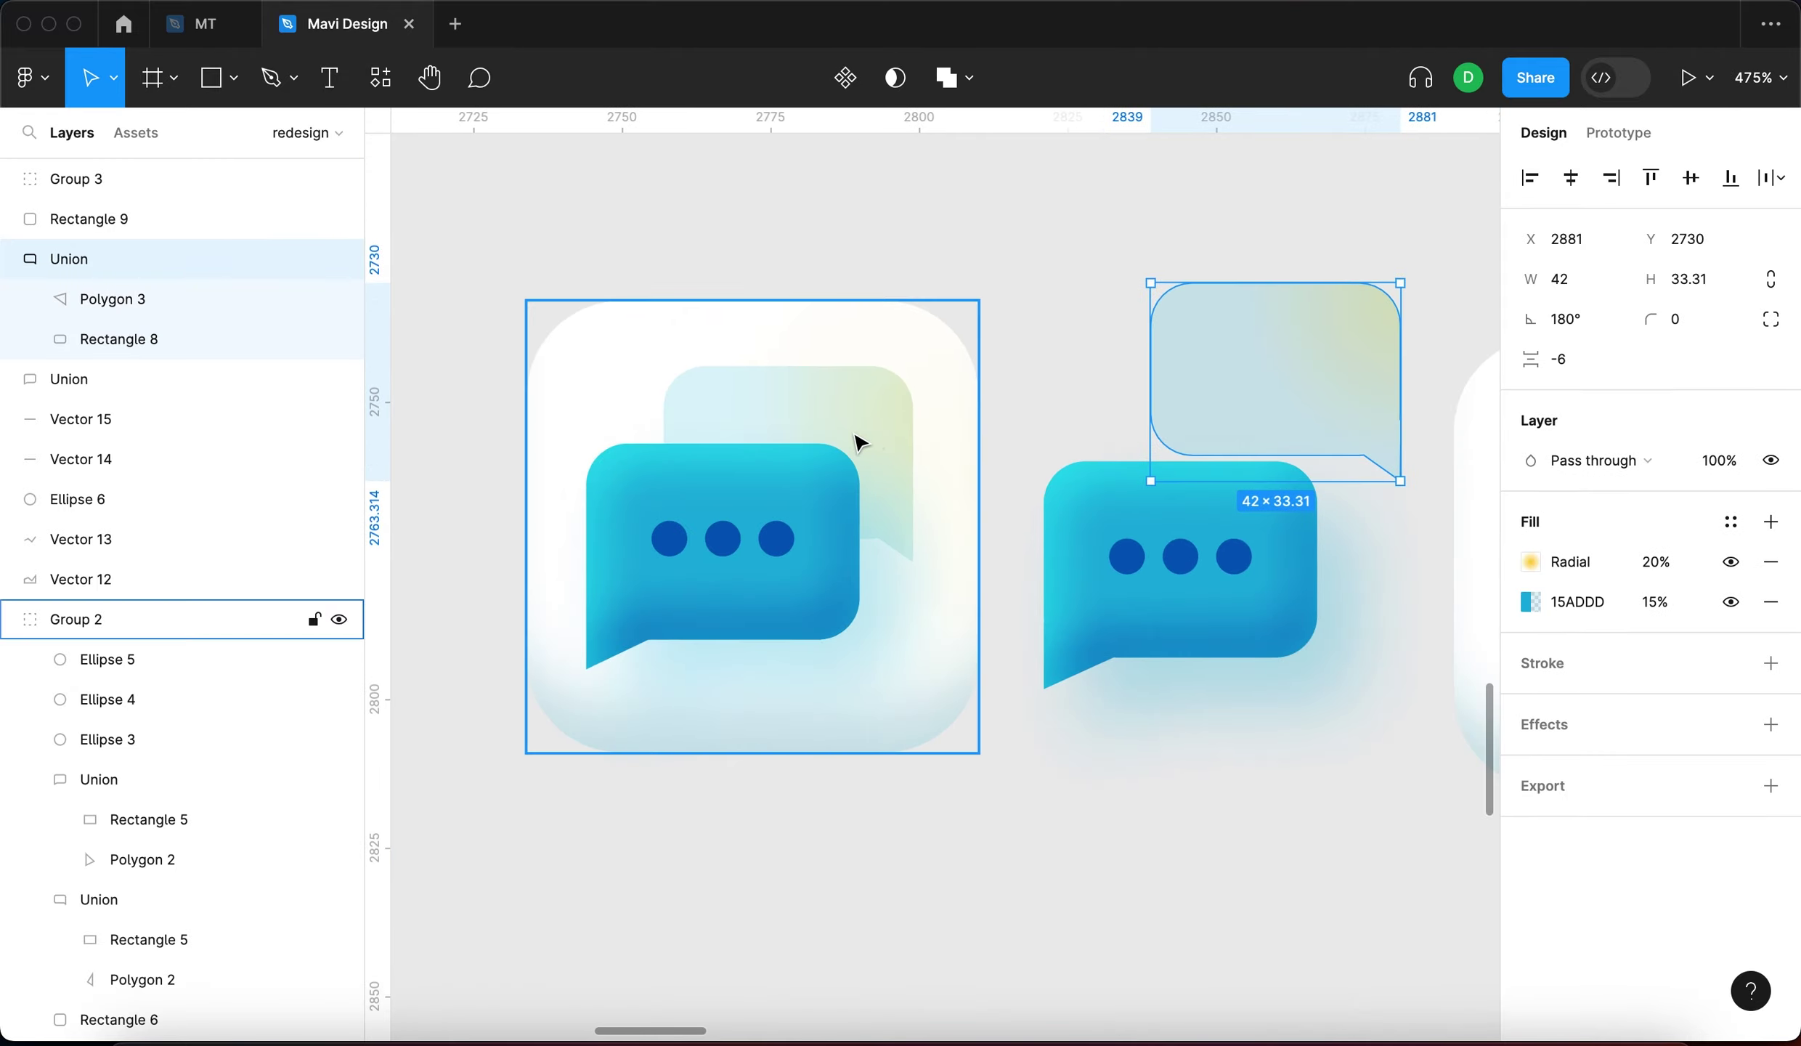
# Move the new back bubble to X 2876, Y 2747, overlapping the front bubble, and send it to the back
pyautogui.doubleClick(859, 442)
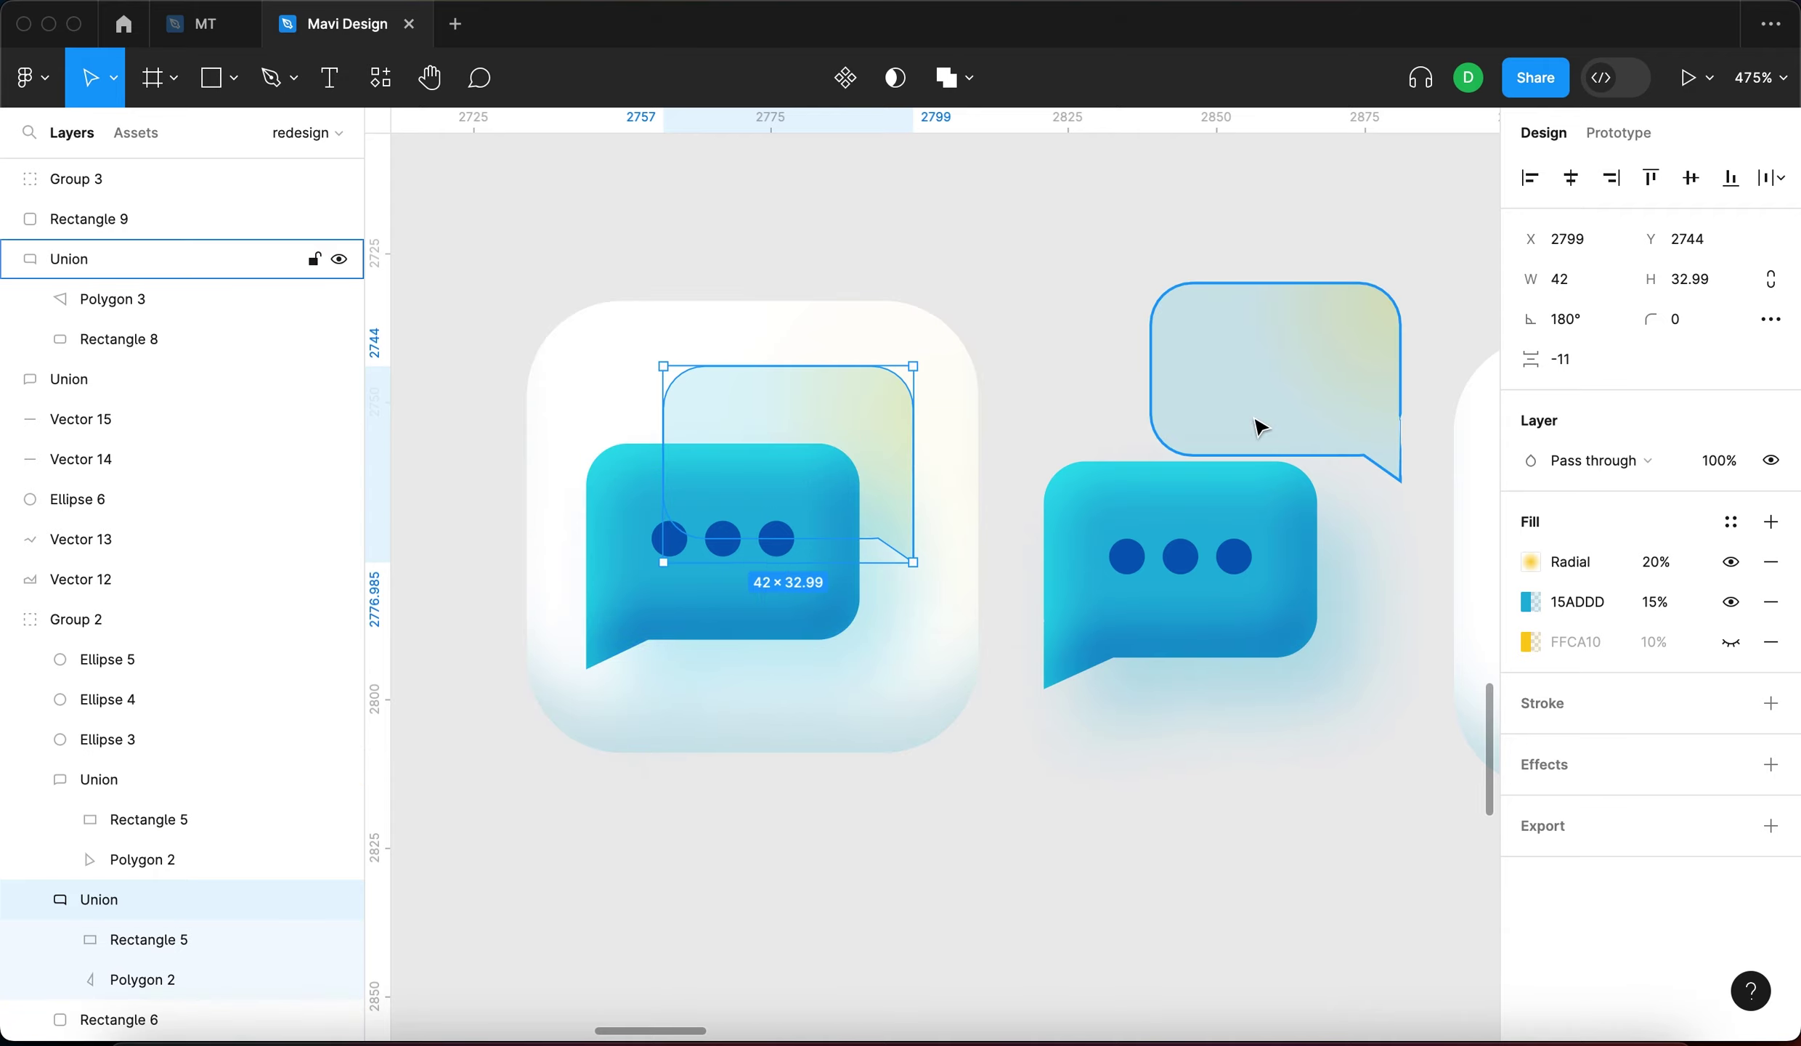
pyautogui.moveTo(1282, 403); pyautogui.dragTo(1257, 498)
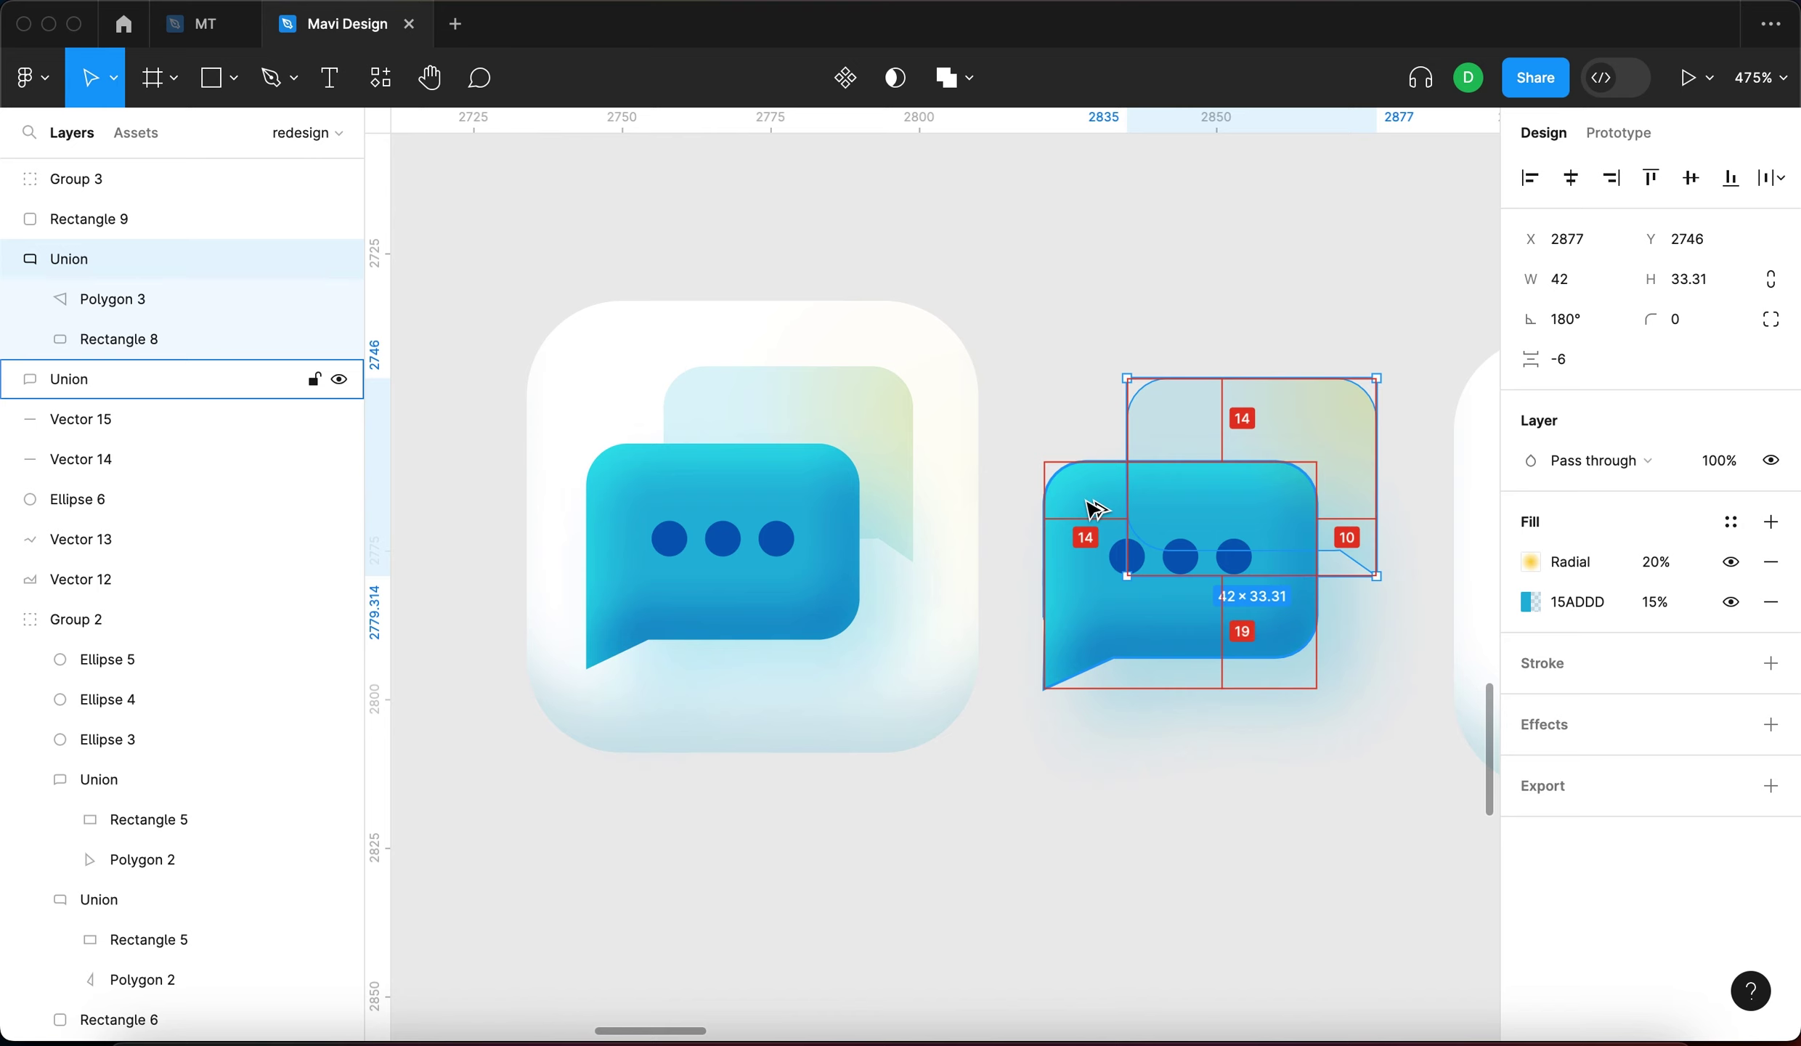
pyautogui.press('Down')
pyautogui.press('Left')
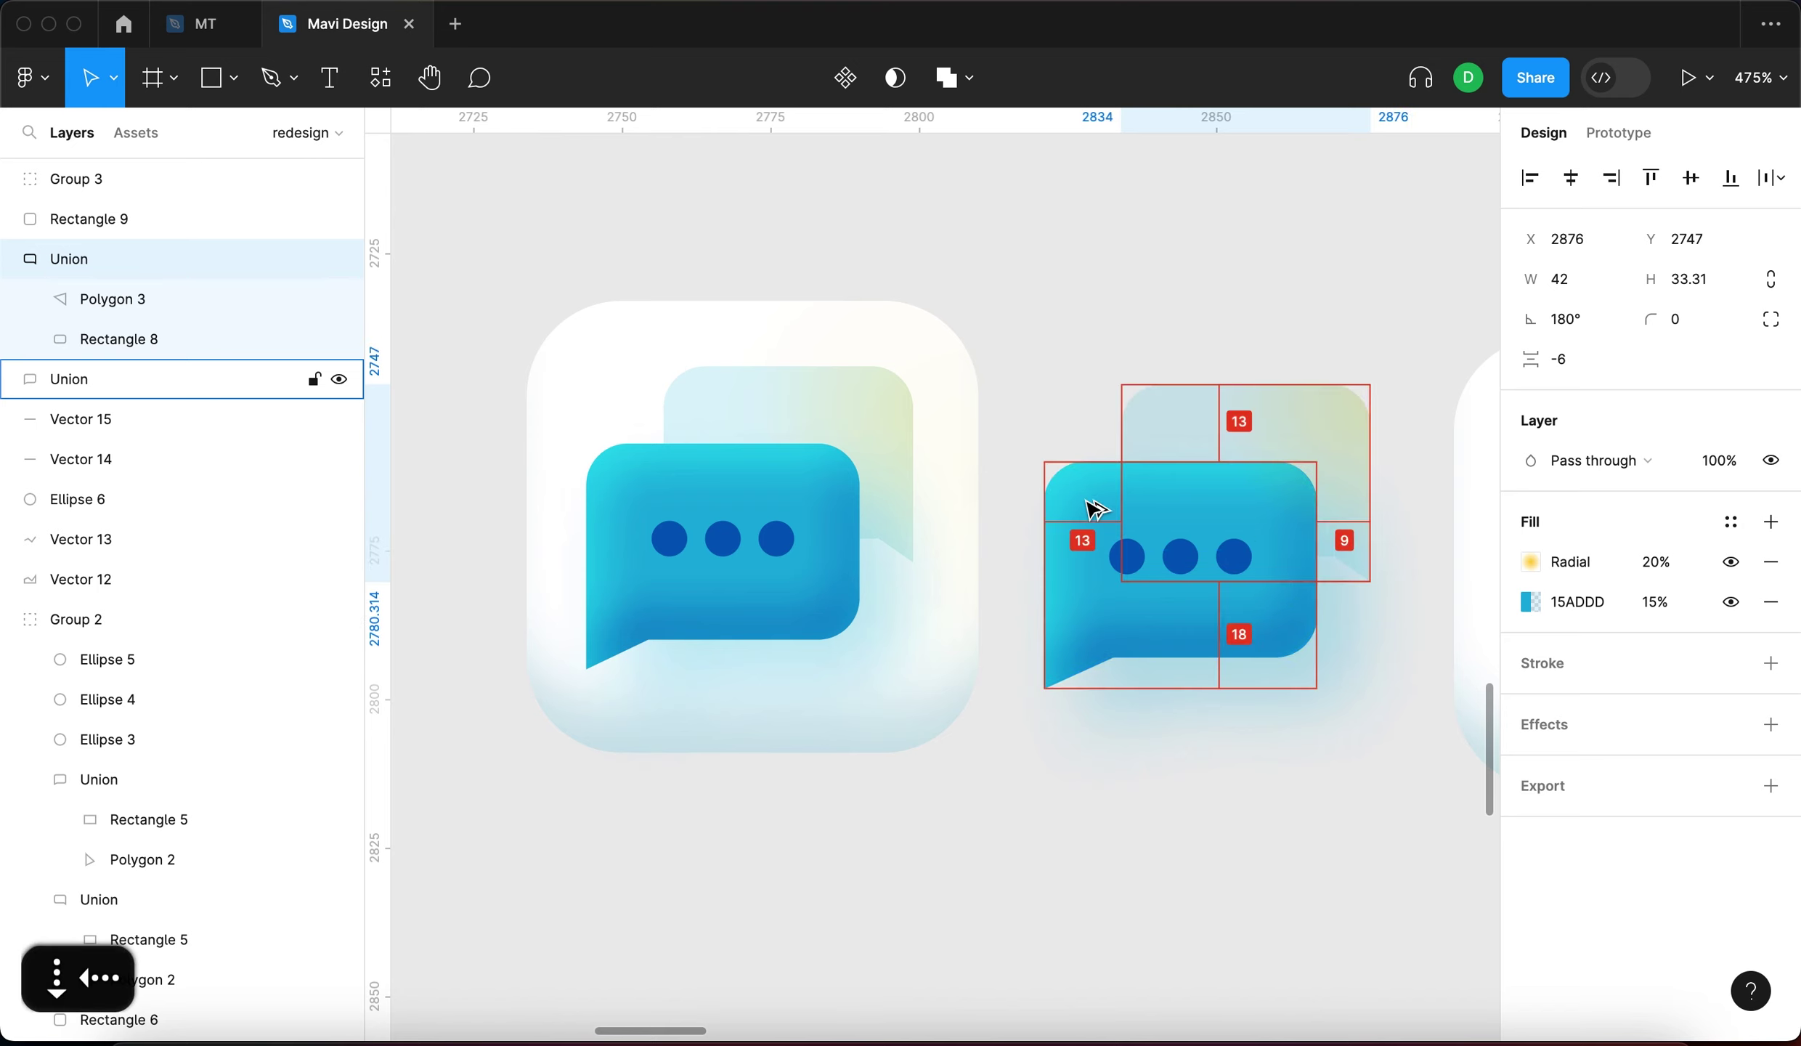
pyautogui.press('alt+super+bracketleft')
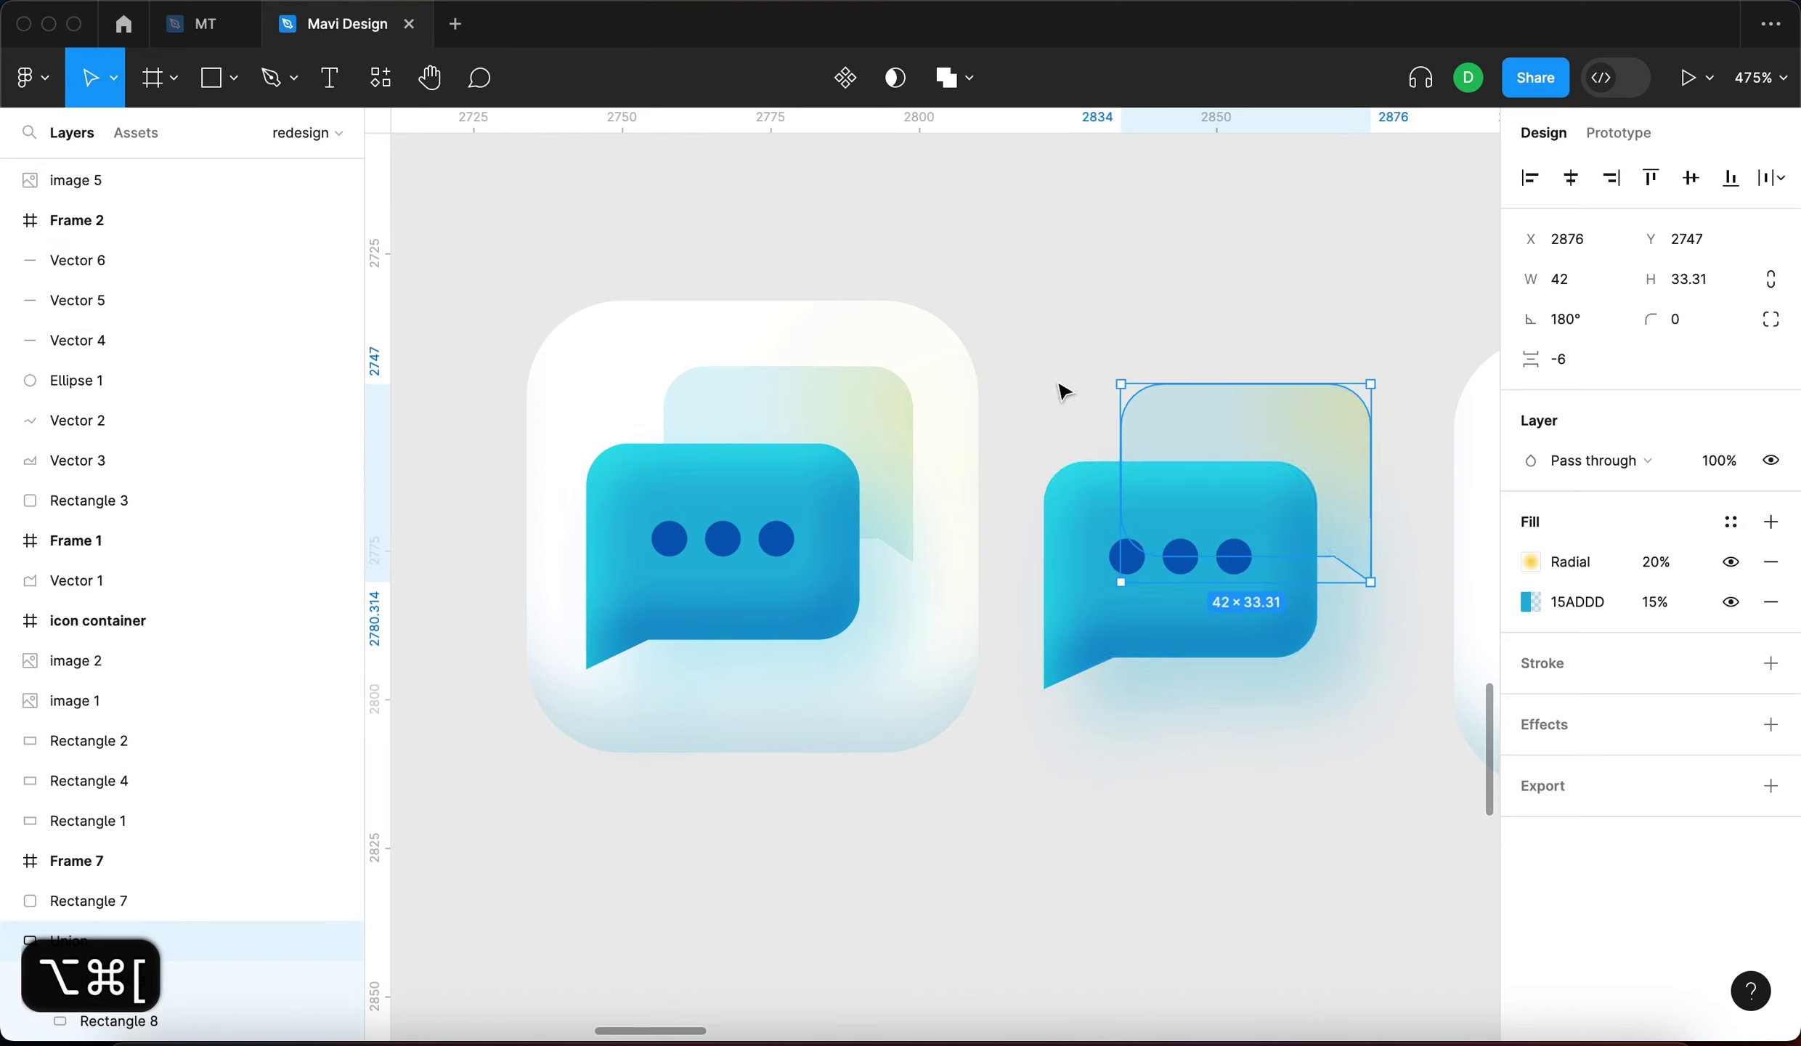
pyautogui.click(1062, 390)
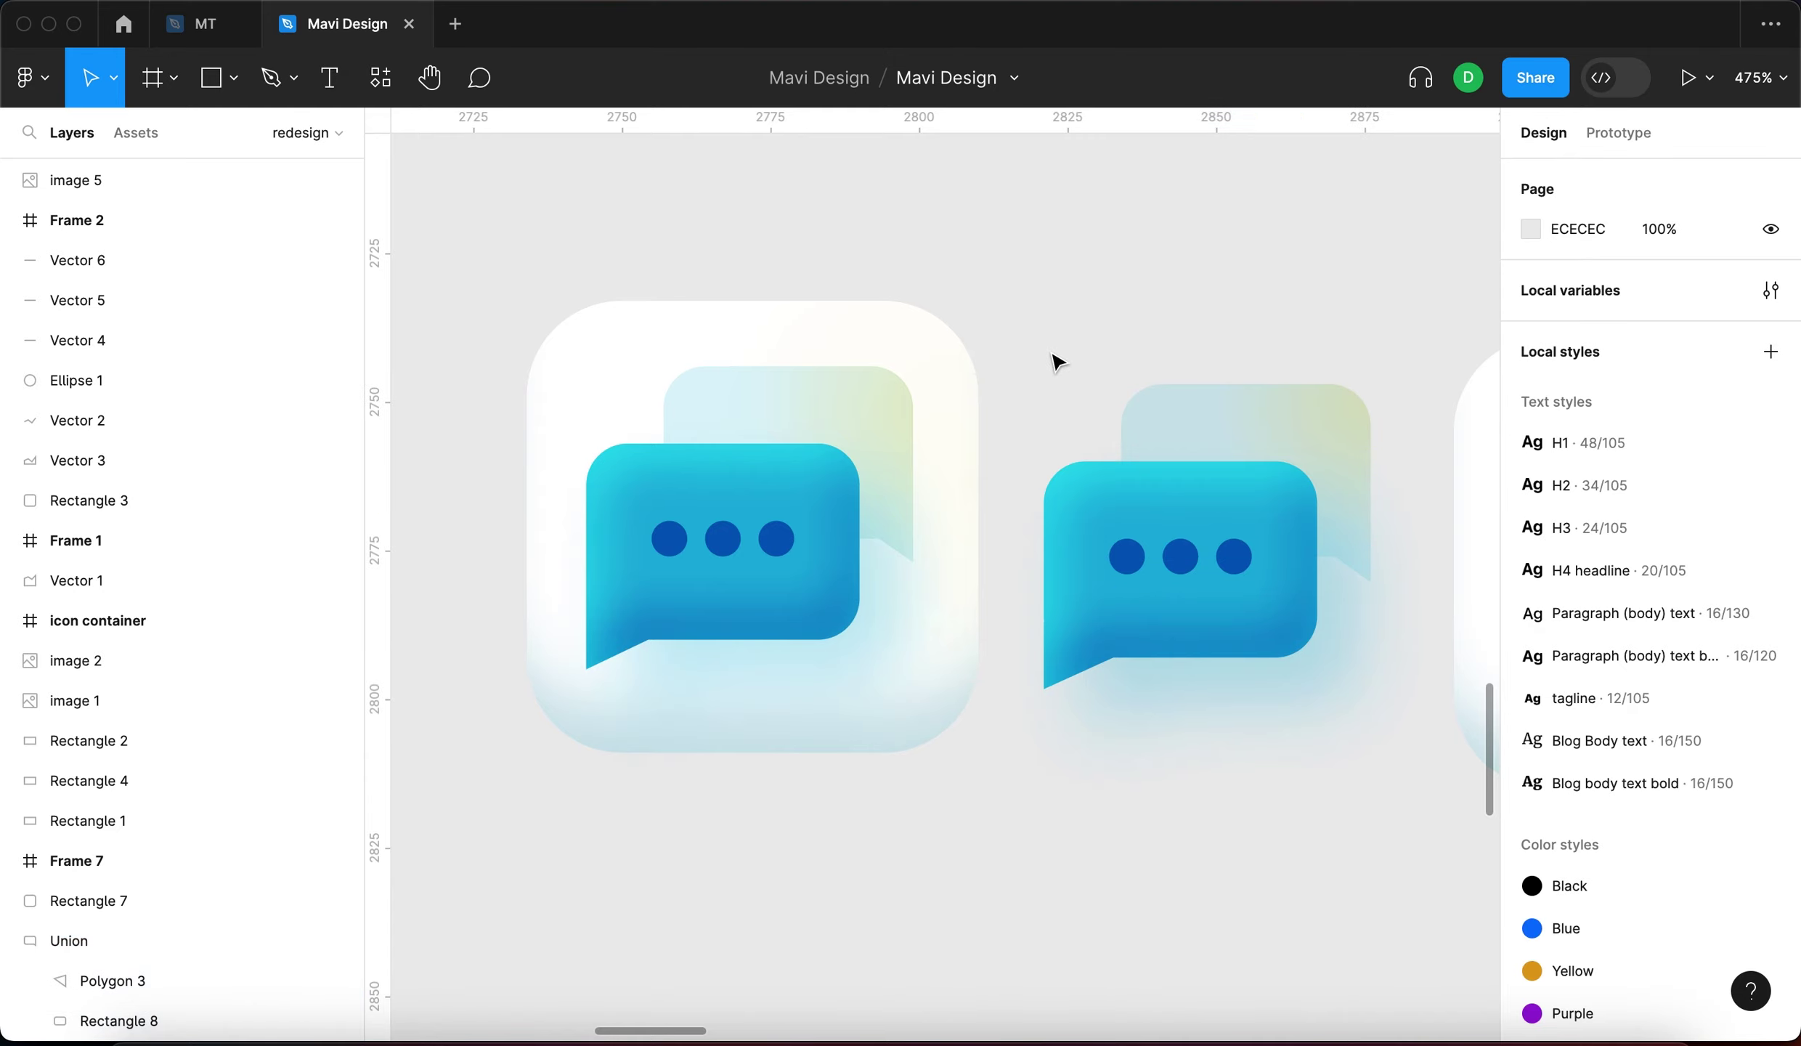
# Move the new front bubble, its dots and the back bubble together onto the new white tile and bring them to the front
pyautogui.scroll(-10, 1056, 370)
pyautogui.scroll(10, 1049, 402)
pyautogui.moveTo(921, 299); pyautogui.dragTo(1226, 824)
pyautogui.click(999, 714)
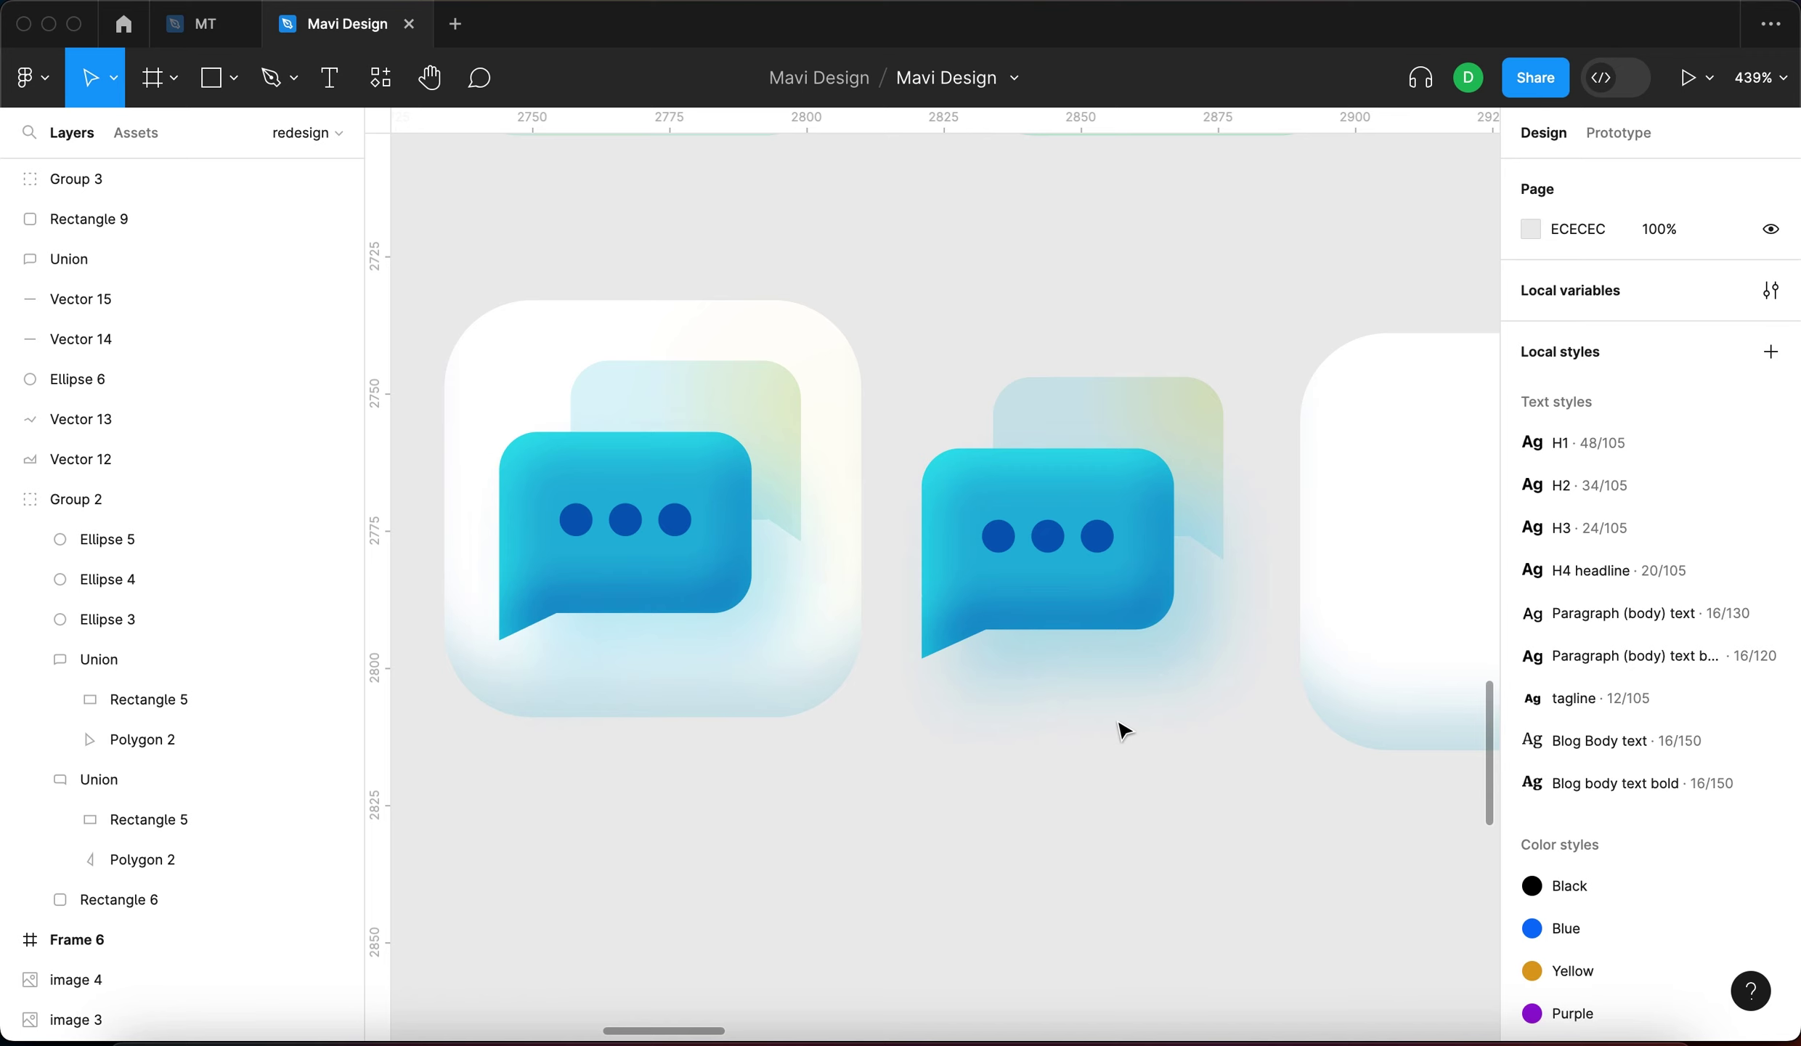
pyautogui.scroll(-5, 1129, 360)
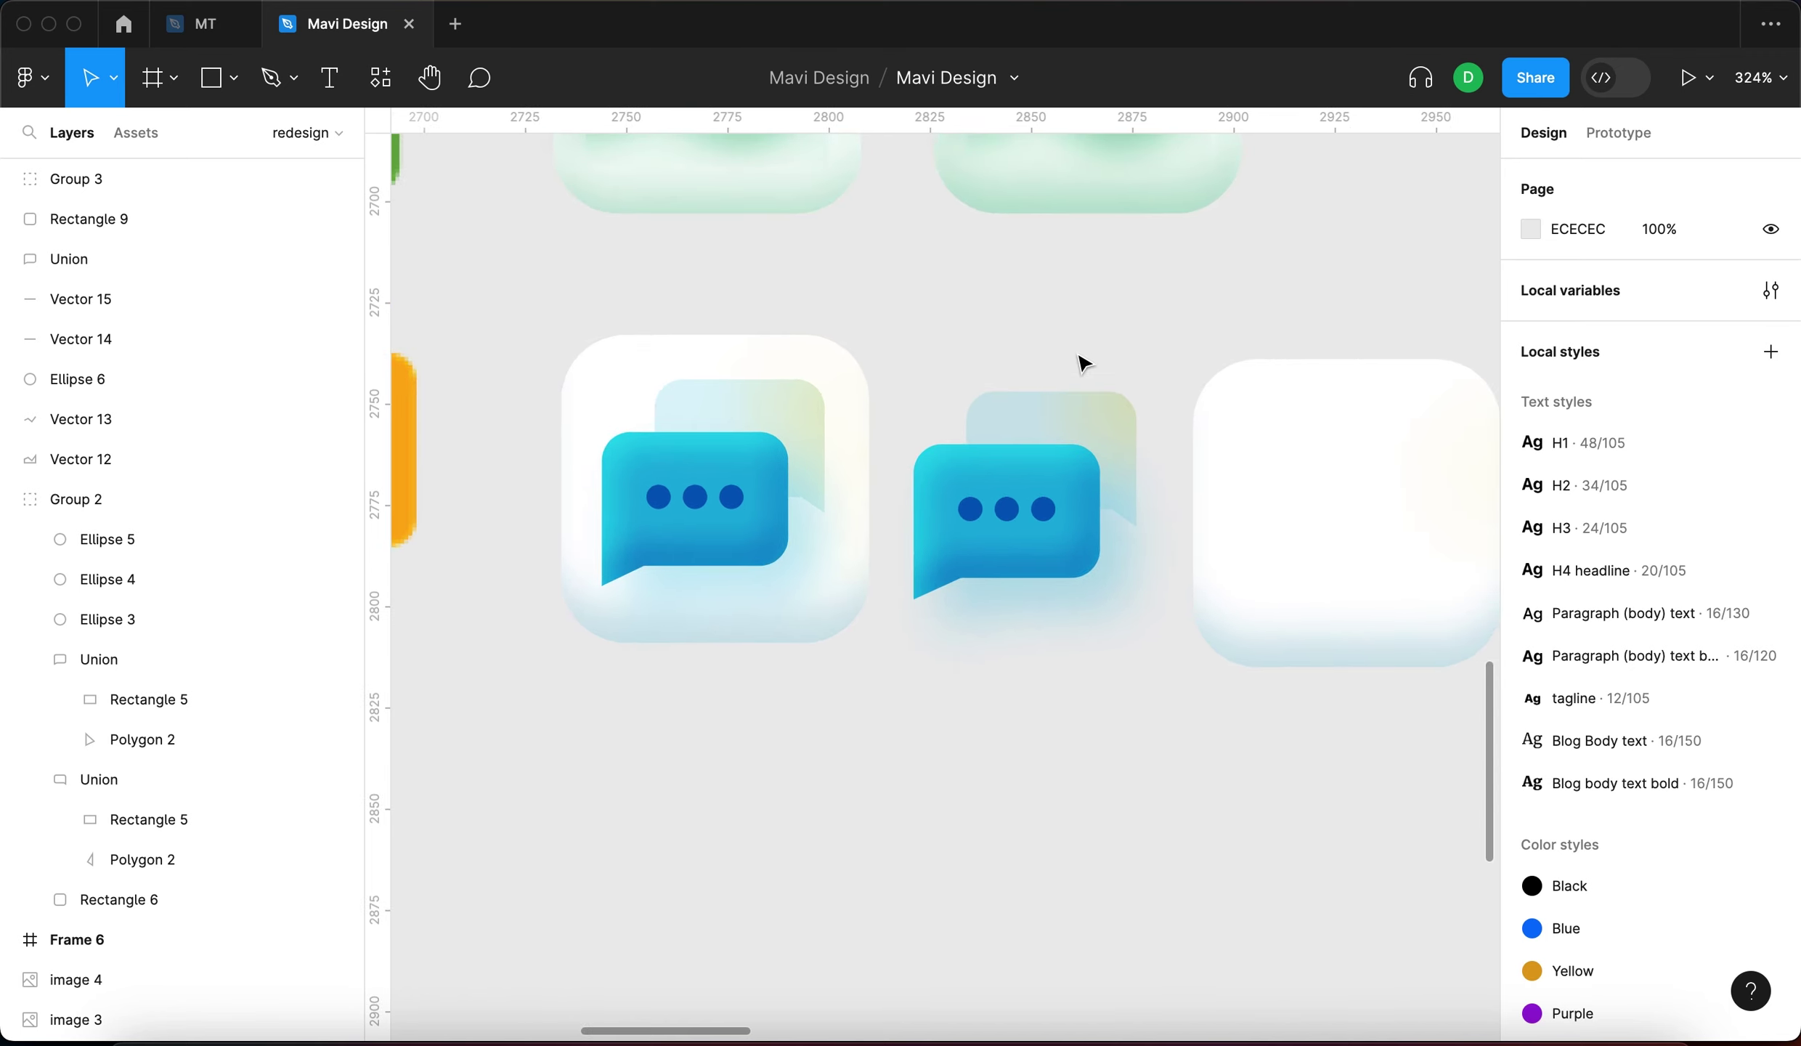
pyautogui.hscroll(2, 1128, 347)
pyautogui.click(1158, 471)
pyautogui.doubleClick(1170, 463)
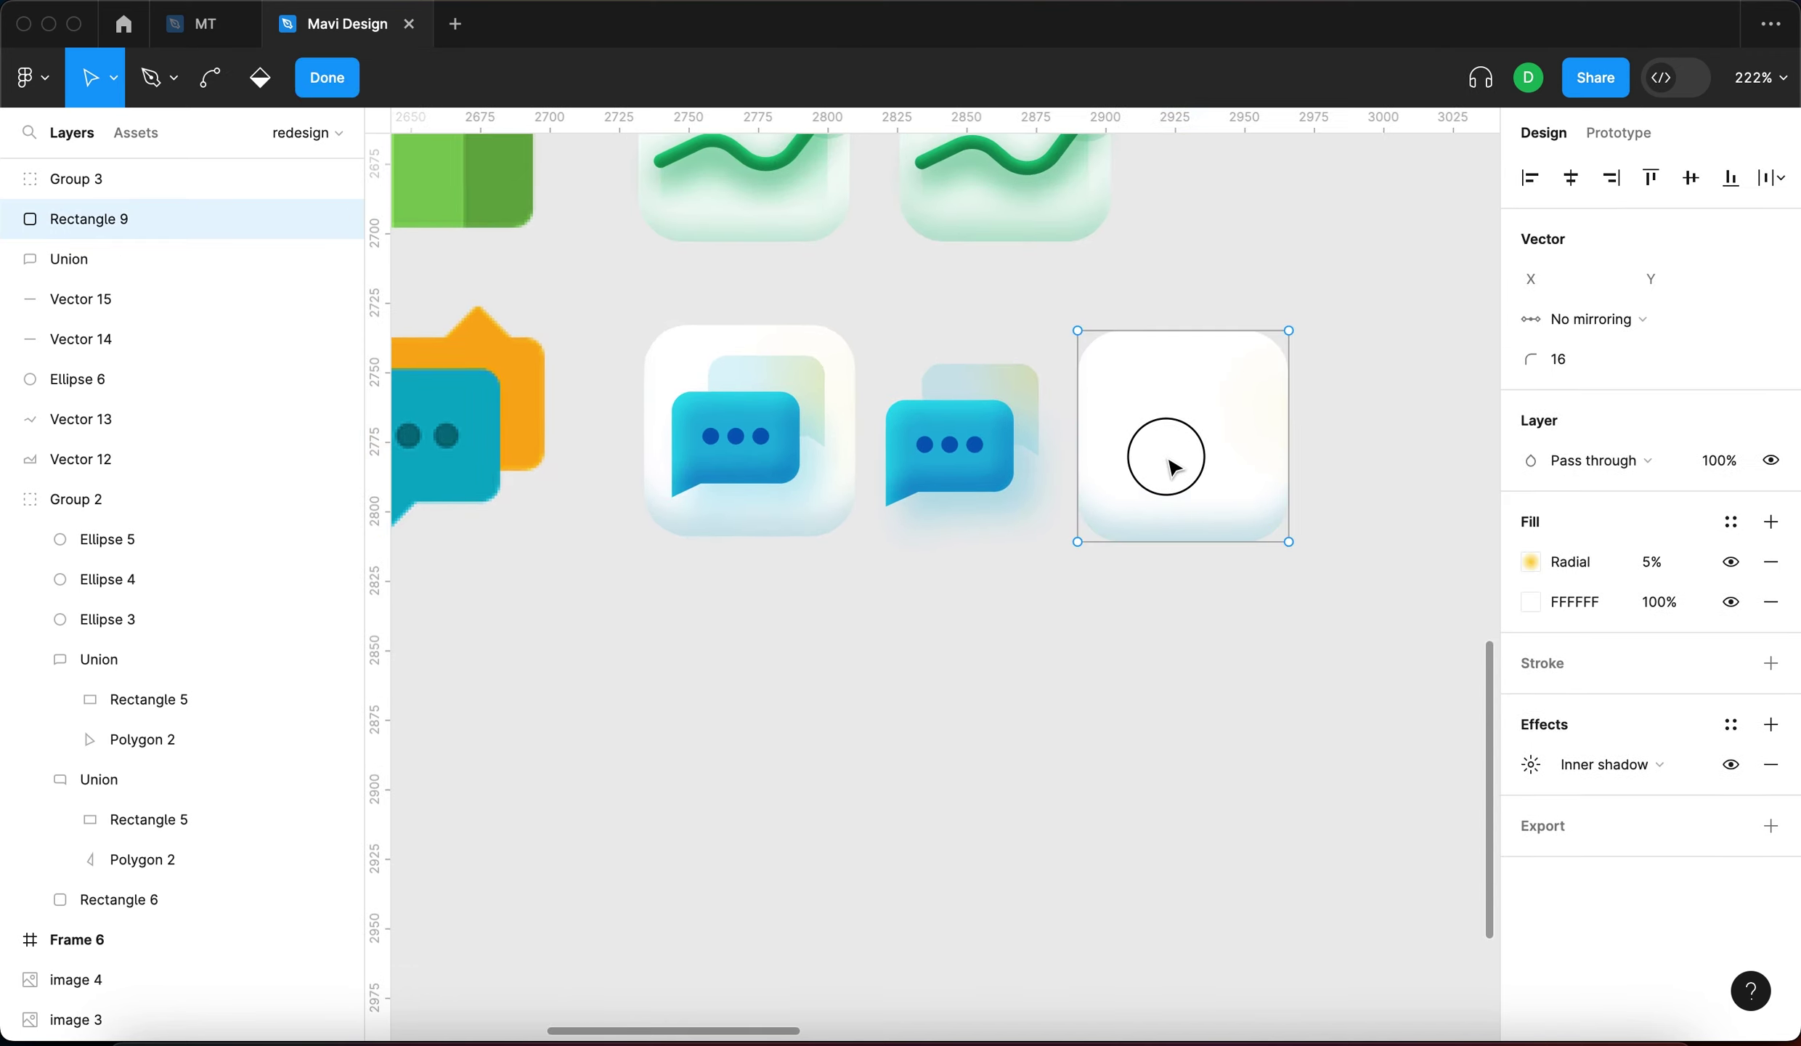
pyautogui.press('Return')
pyautogui.moveTo(865, 332); pyautogui.dragTo(1060, 541)
pyautogui.moveTo(1029, 454); pyautogui.dragTo(1182, 454)
pyautogui.press('alt+super+bracketright')
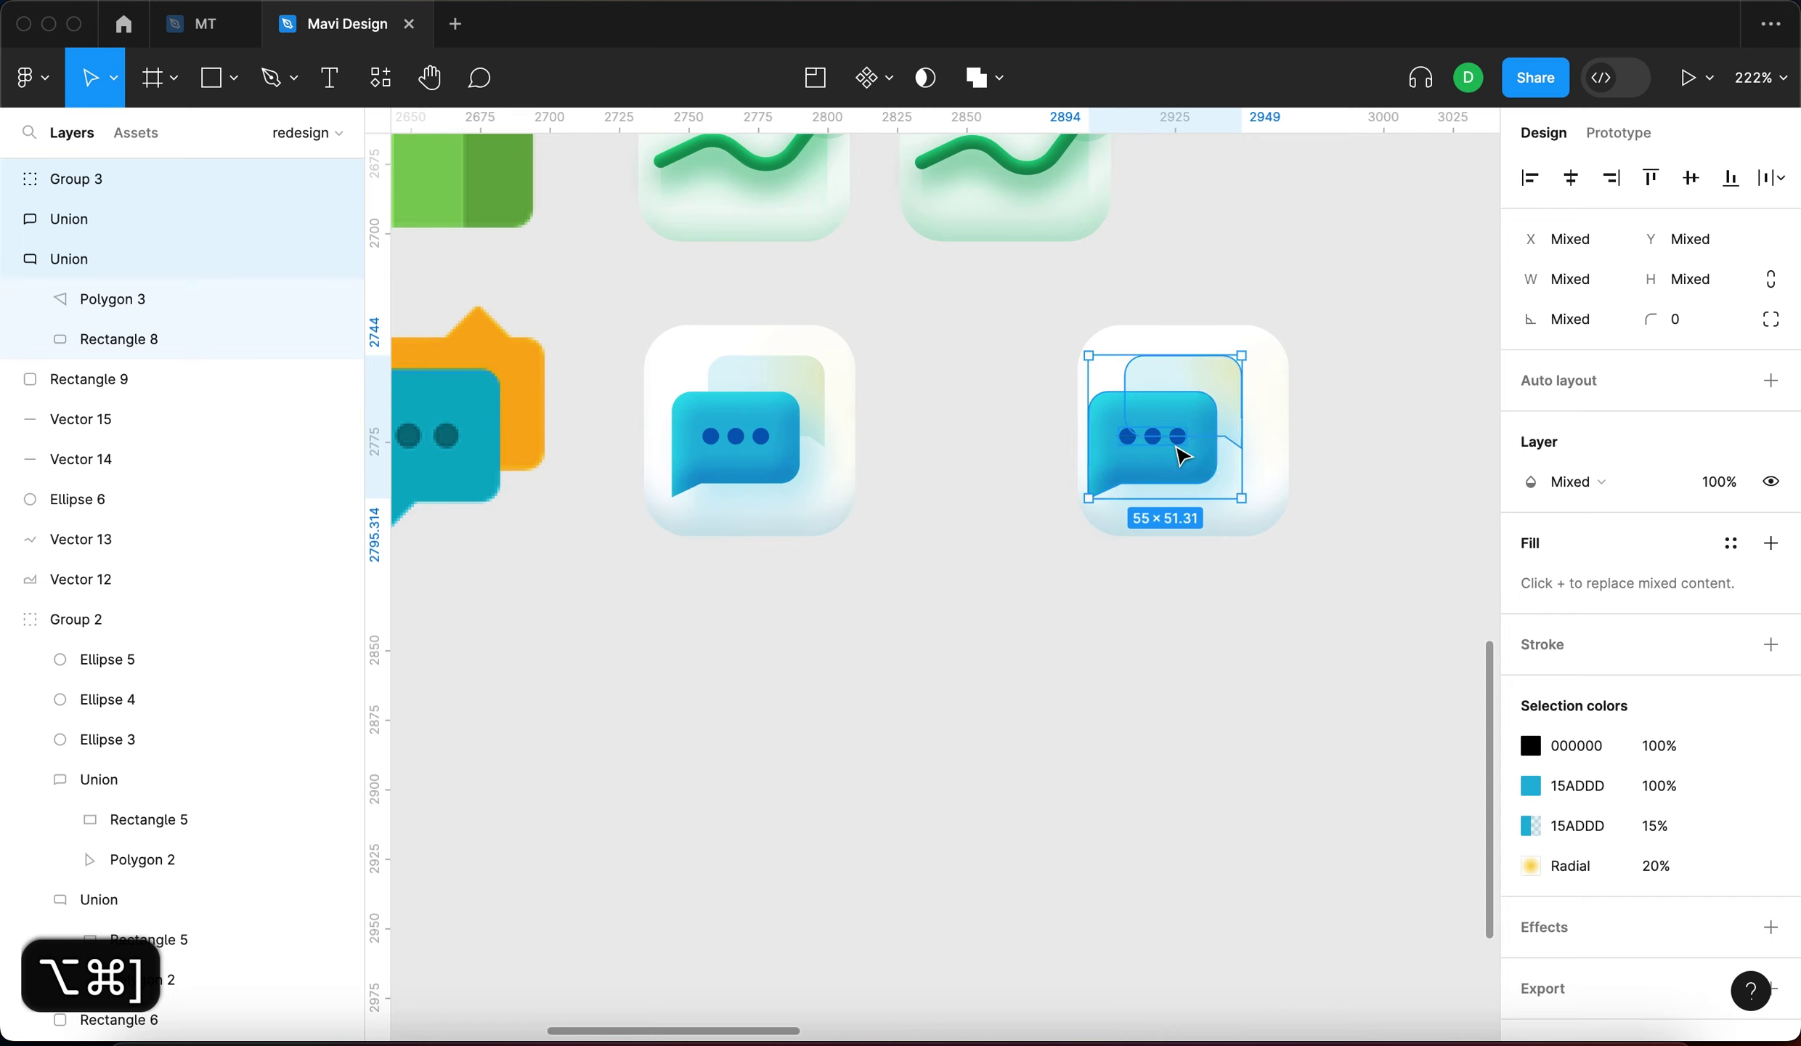
# Nudge the bubbles and dots 6 px to the right within the tile to match the original's layout
pyautogui.scroll(3, 1198, 422)
pyautogui.press('Right')
pyautogui.press('Right')
pyautogui.press('Right')
pyautogui.press('Right')
pyautogui.press('Right')
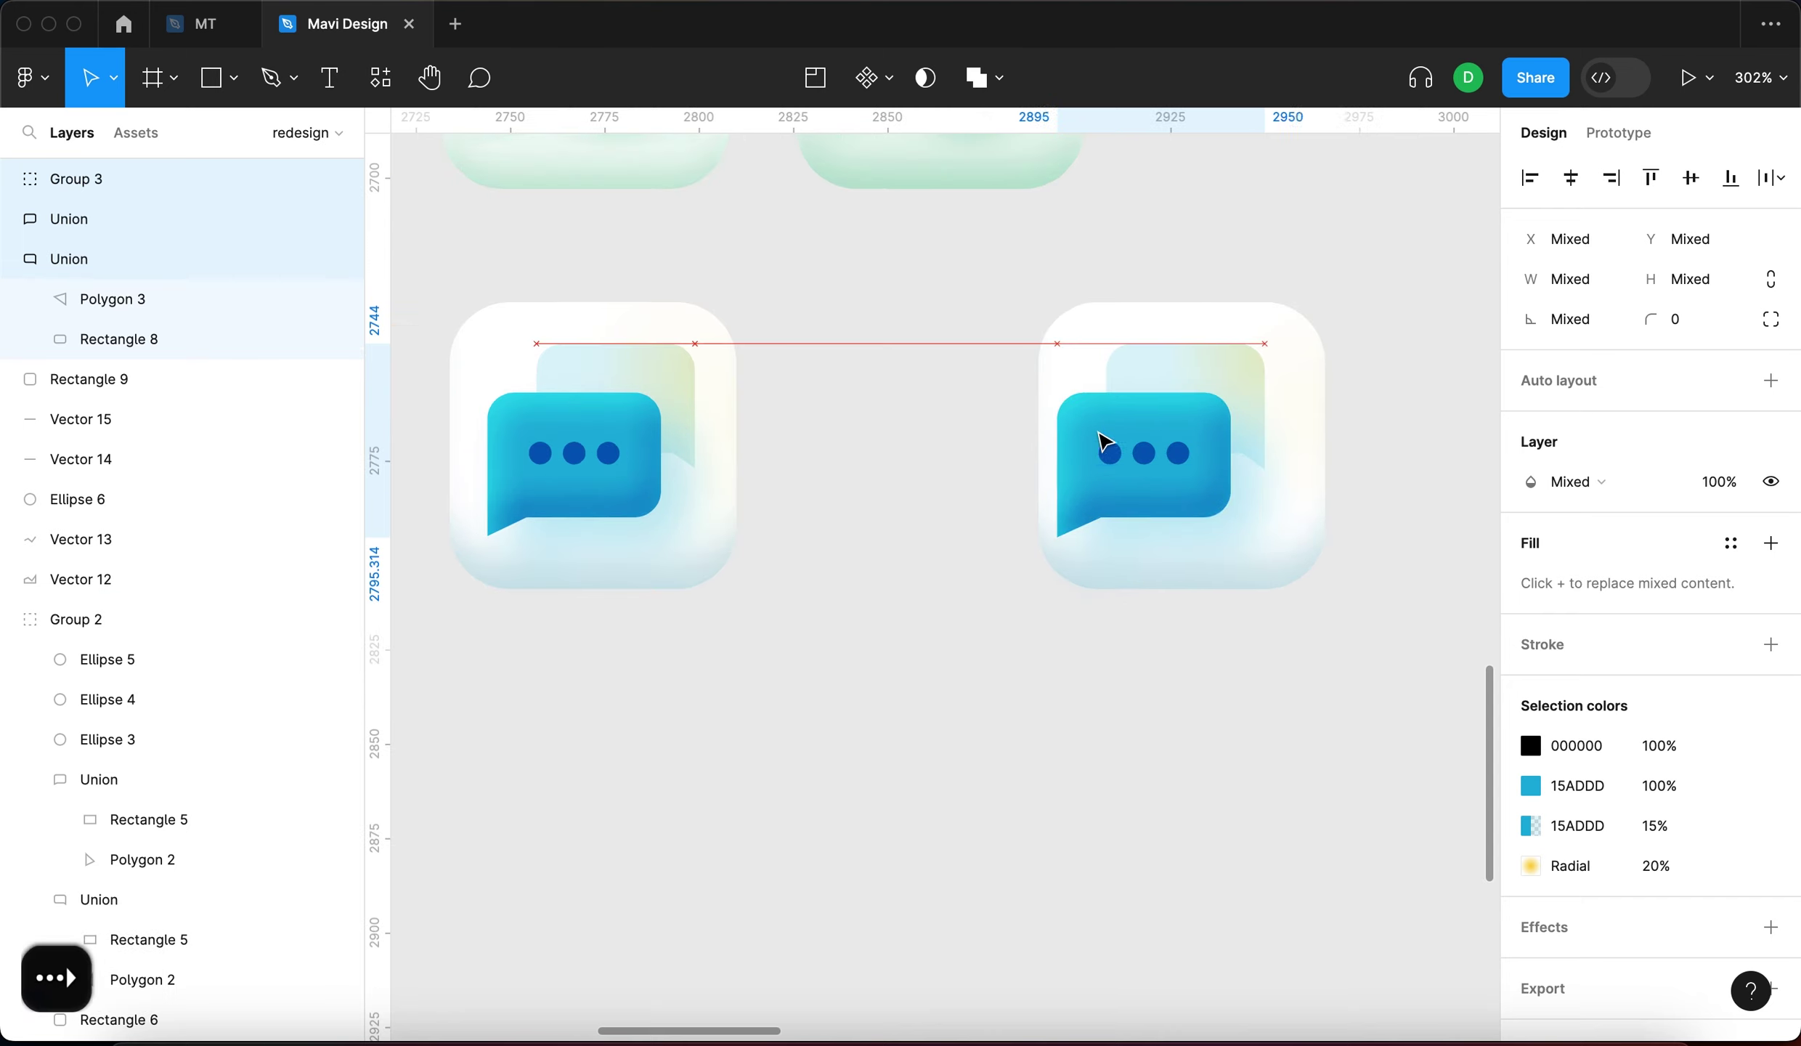
pyautogui.press('Right')
# Compare the position, size and fills of the new front and back bubbles with the original ones
pyautogui.click(654, 436)
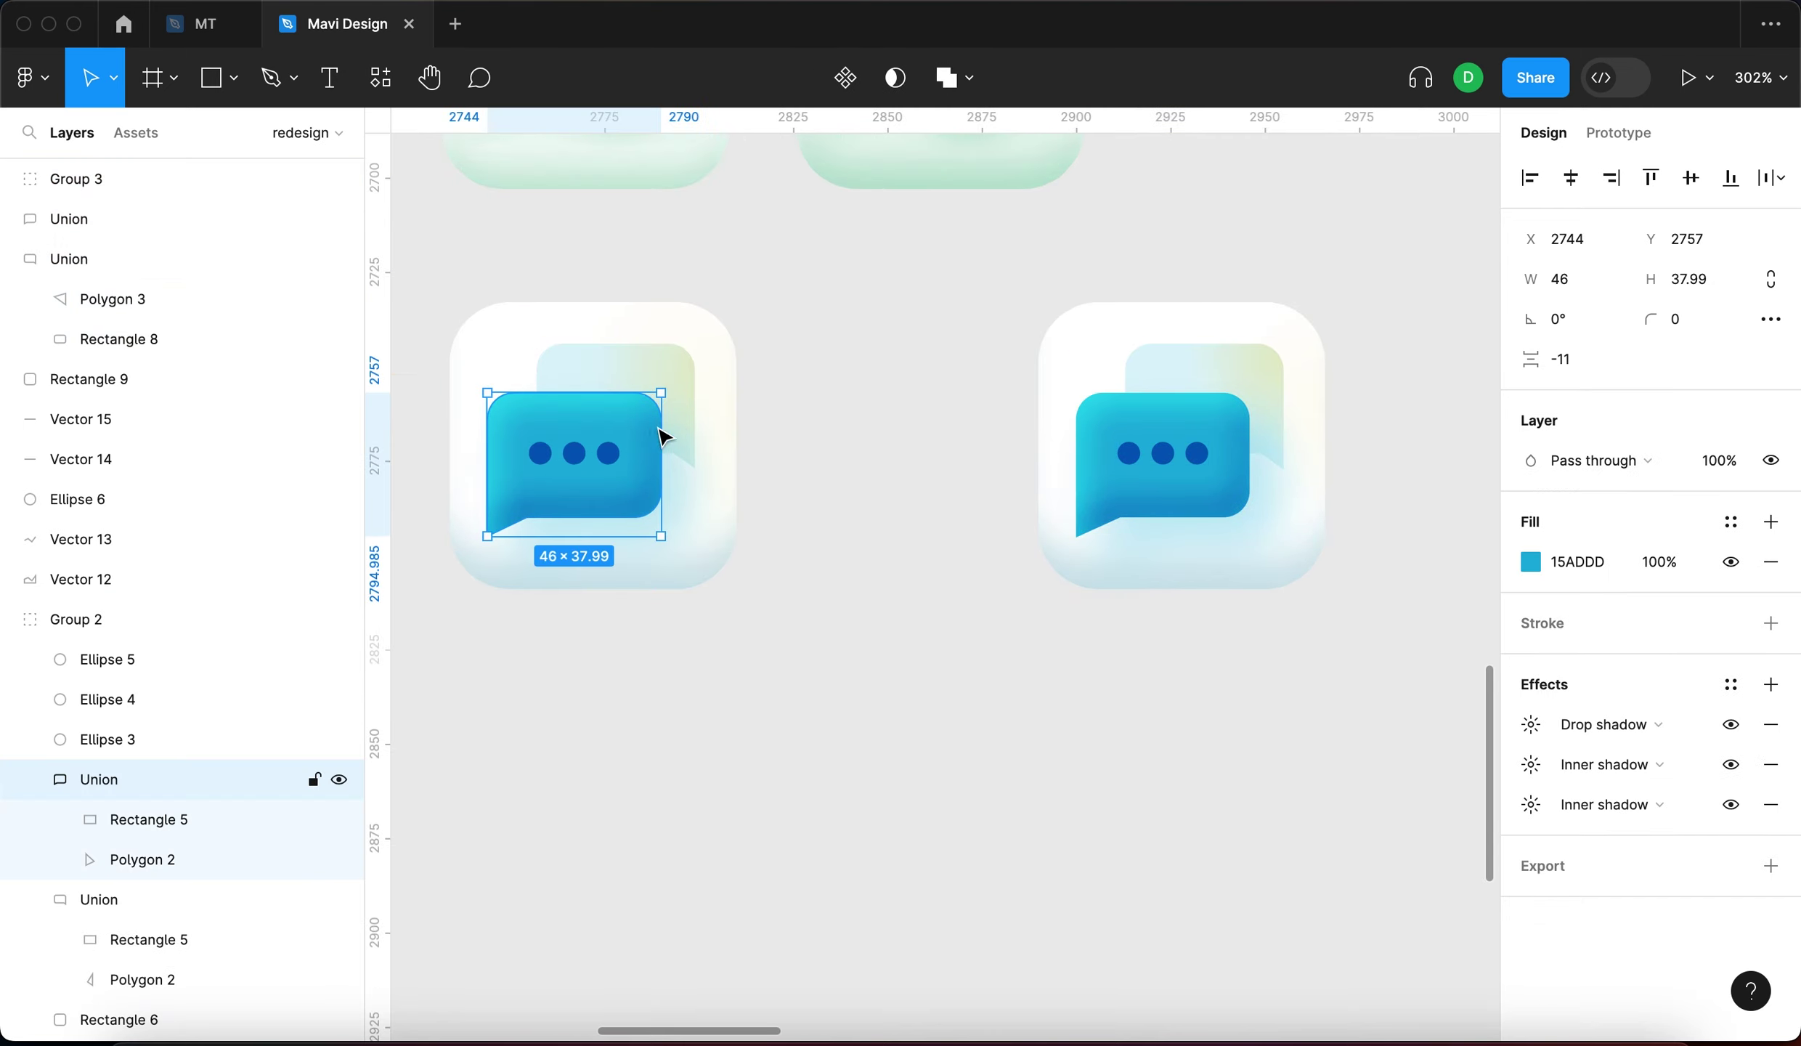
pyautogui.click(1202, 434)
pyautogui.click(1258, 353)
pyautogui.click(1383, 470)
pyautogui.click(639, 363)
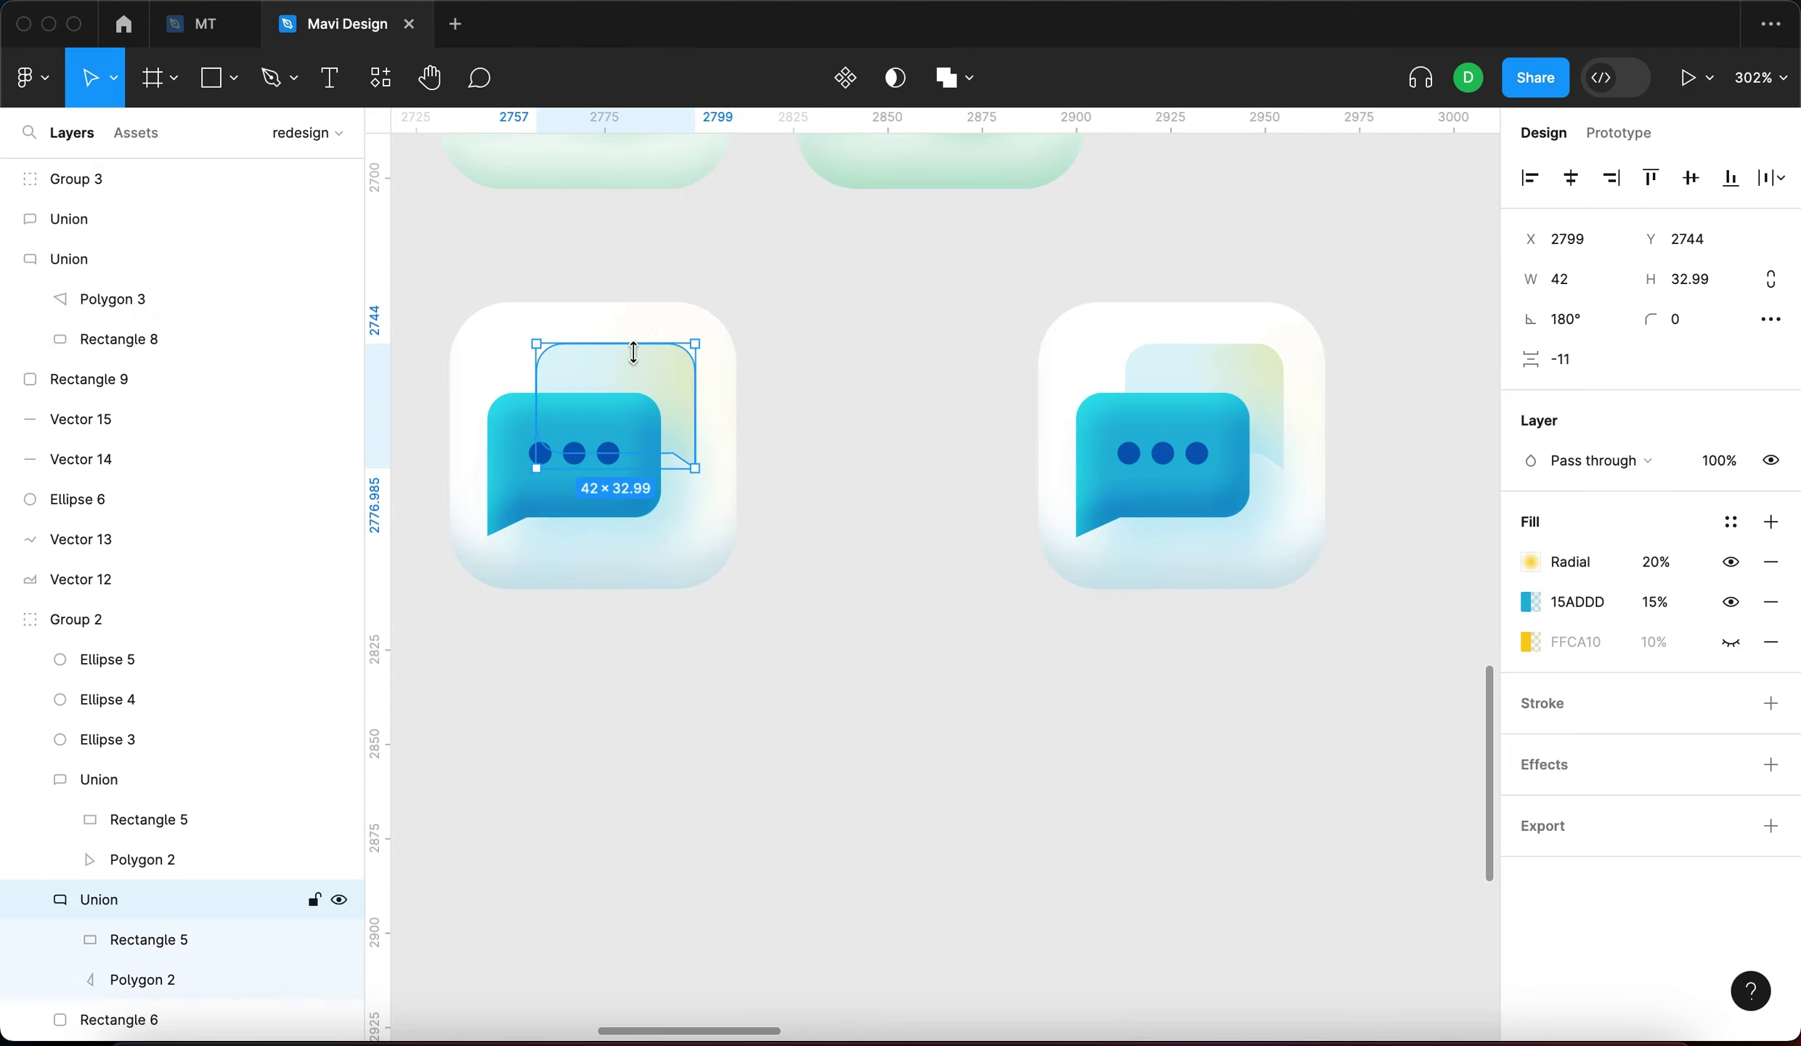
pyautogui.click(1264, 370)
pyautogui.click(1347, 354)
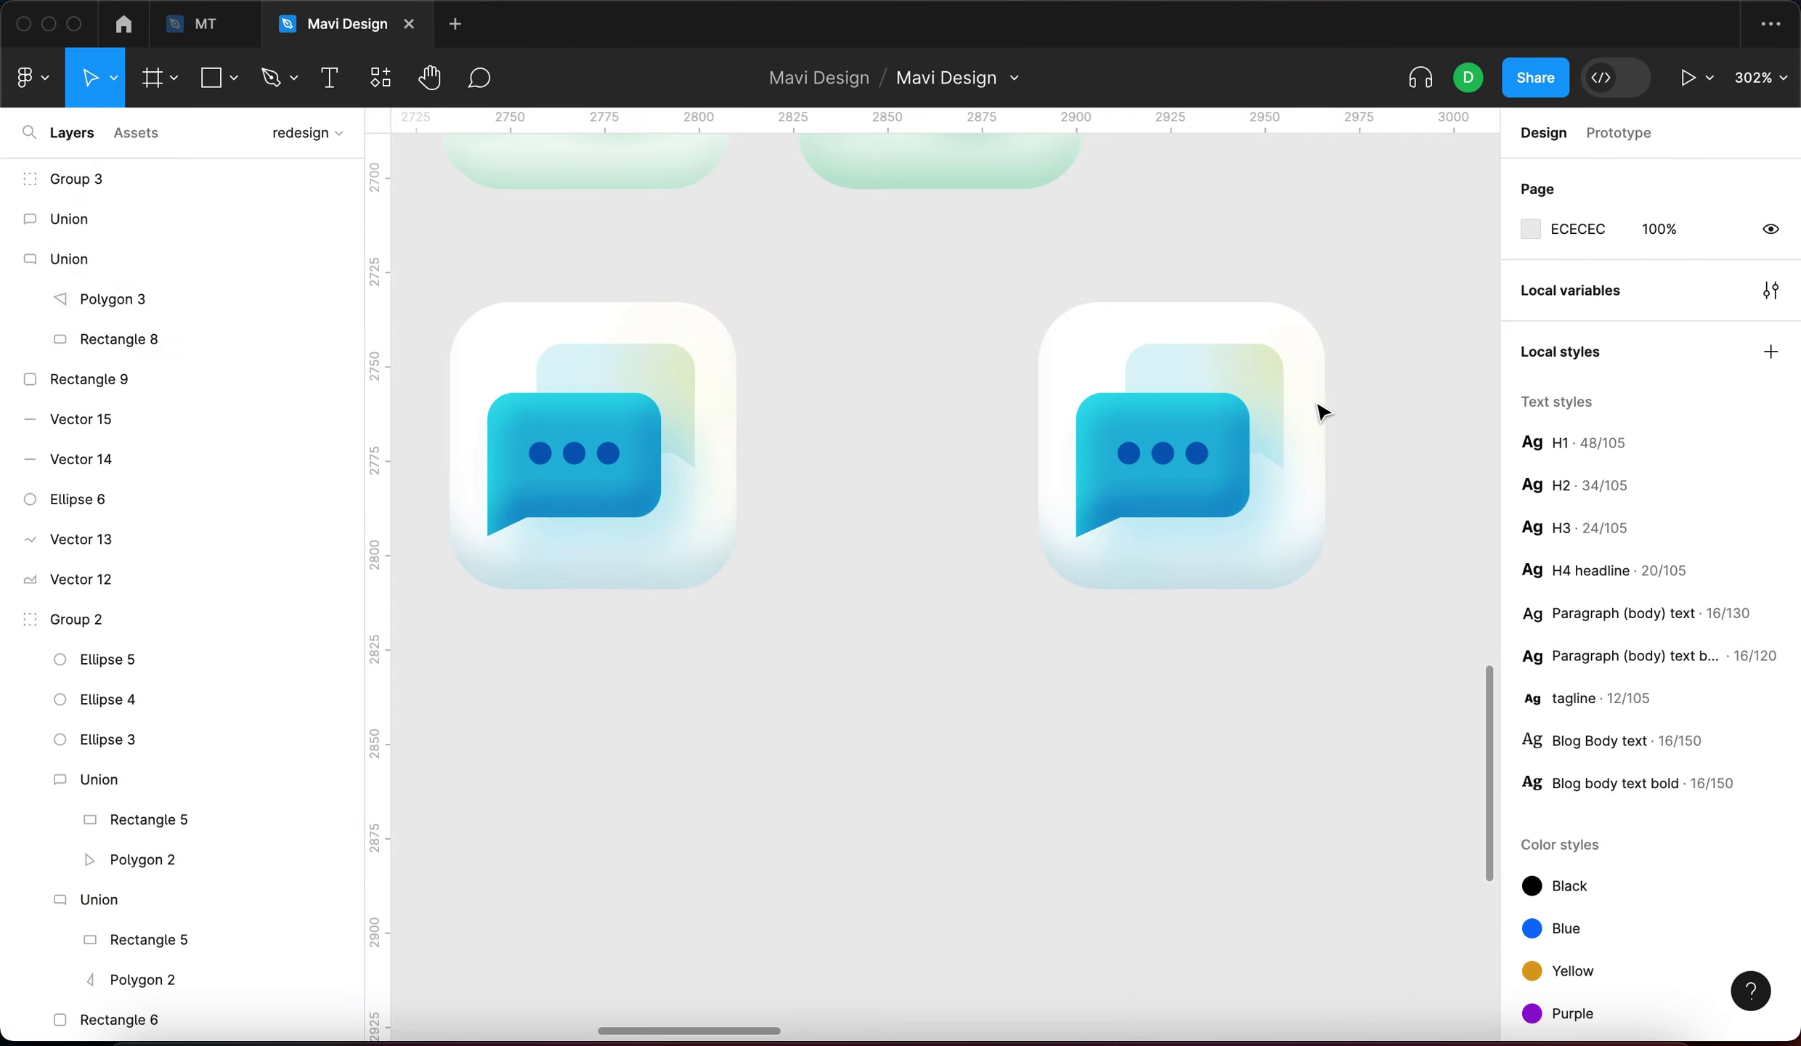
pyautogui.click(1319, 411)
# Move the complete new chat icon close beside the original and group its tile, bubbles and dots
pyautogui.scroll(-5, 1336, 509)
pyautogui.scroll(4, 1289, 537)
pyautogui.moveTo(1383, 632); pyautogui.dragTo(1116, 534)
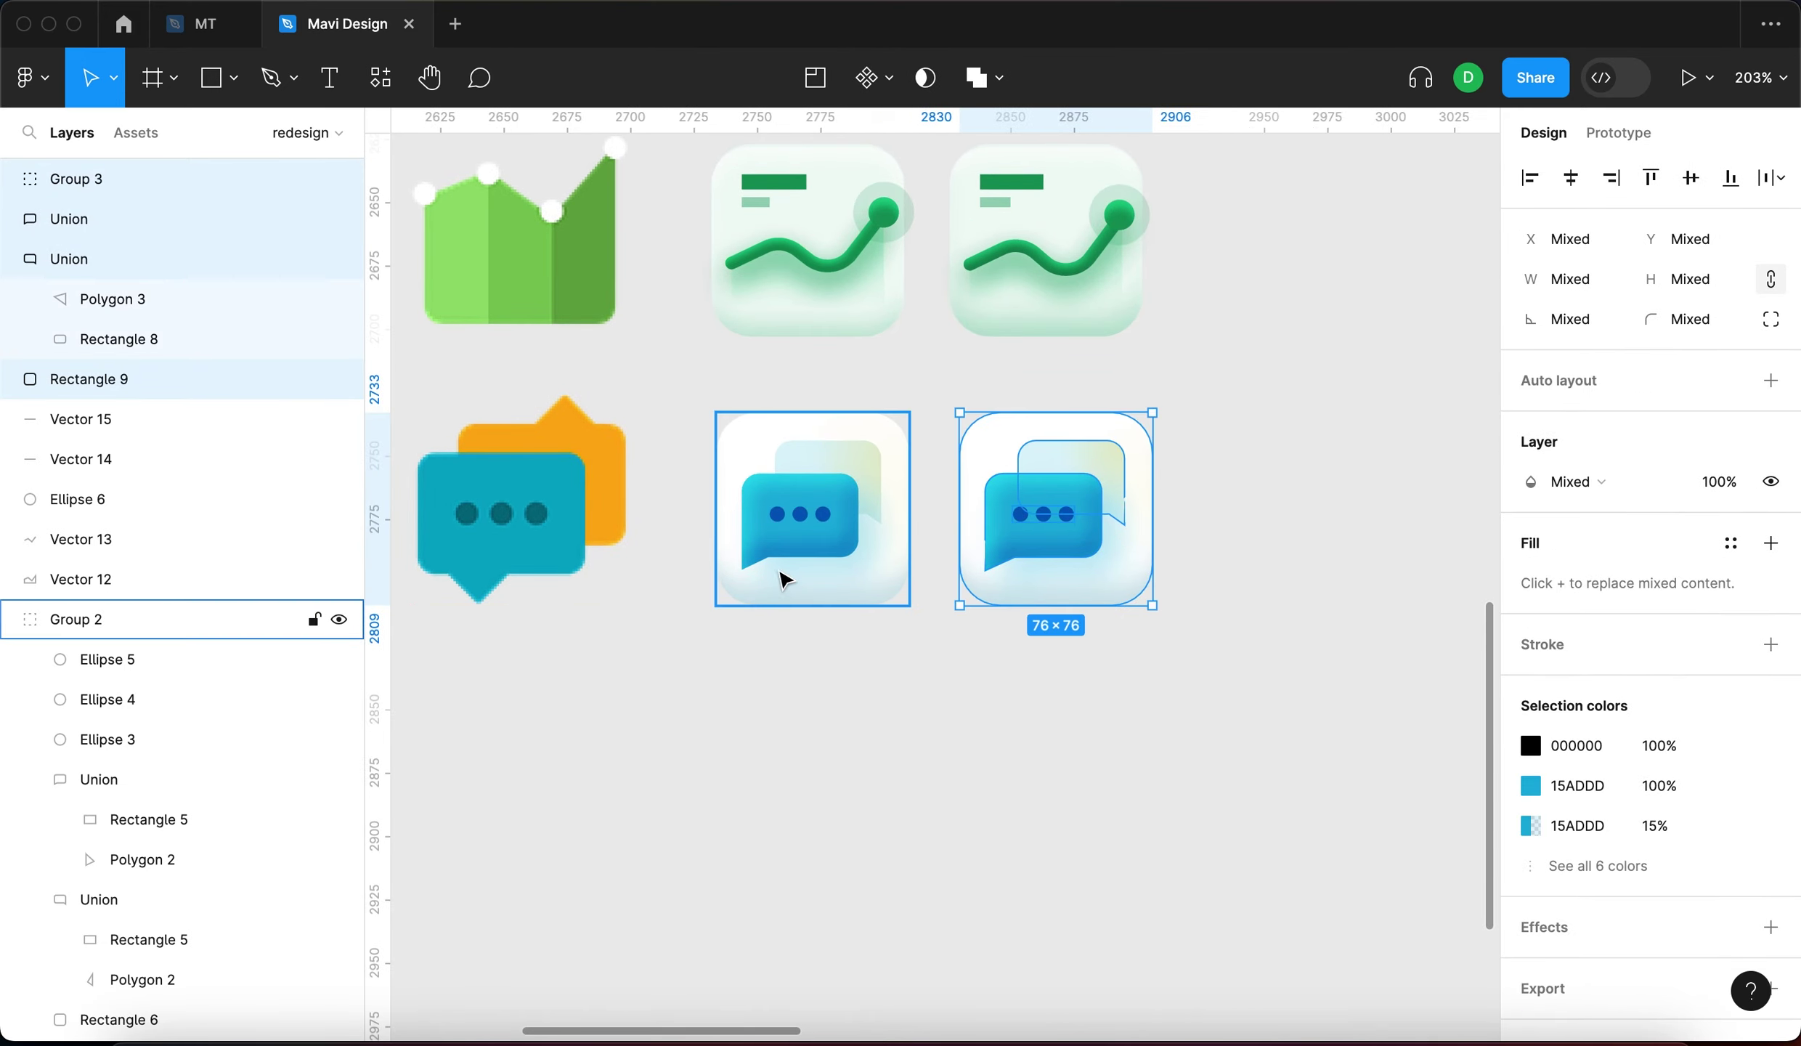
pyautogui.click(969, 793)
pyautogui.moveTo(1243, 683); pyautogui.dragTo(1047, 482)
pyautogui.press('super+g')
pyautogui.click(1267, 559)
# Examine the recreated chart and chat icons beside the originals at different zoom levels
pyautogui.scroll(2, 1293, 596)
pyautogui.hscroll(-3, 1292, 595)
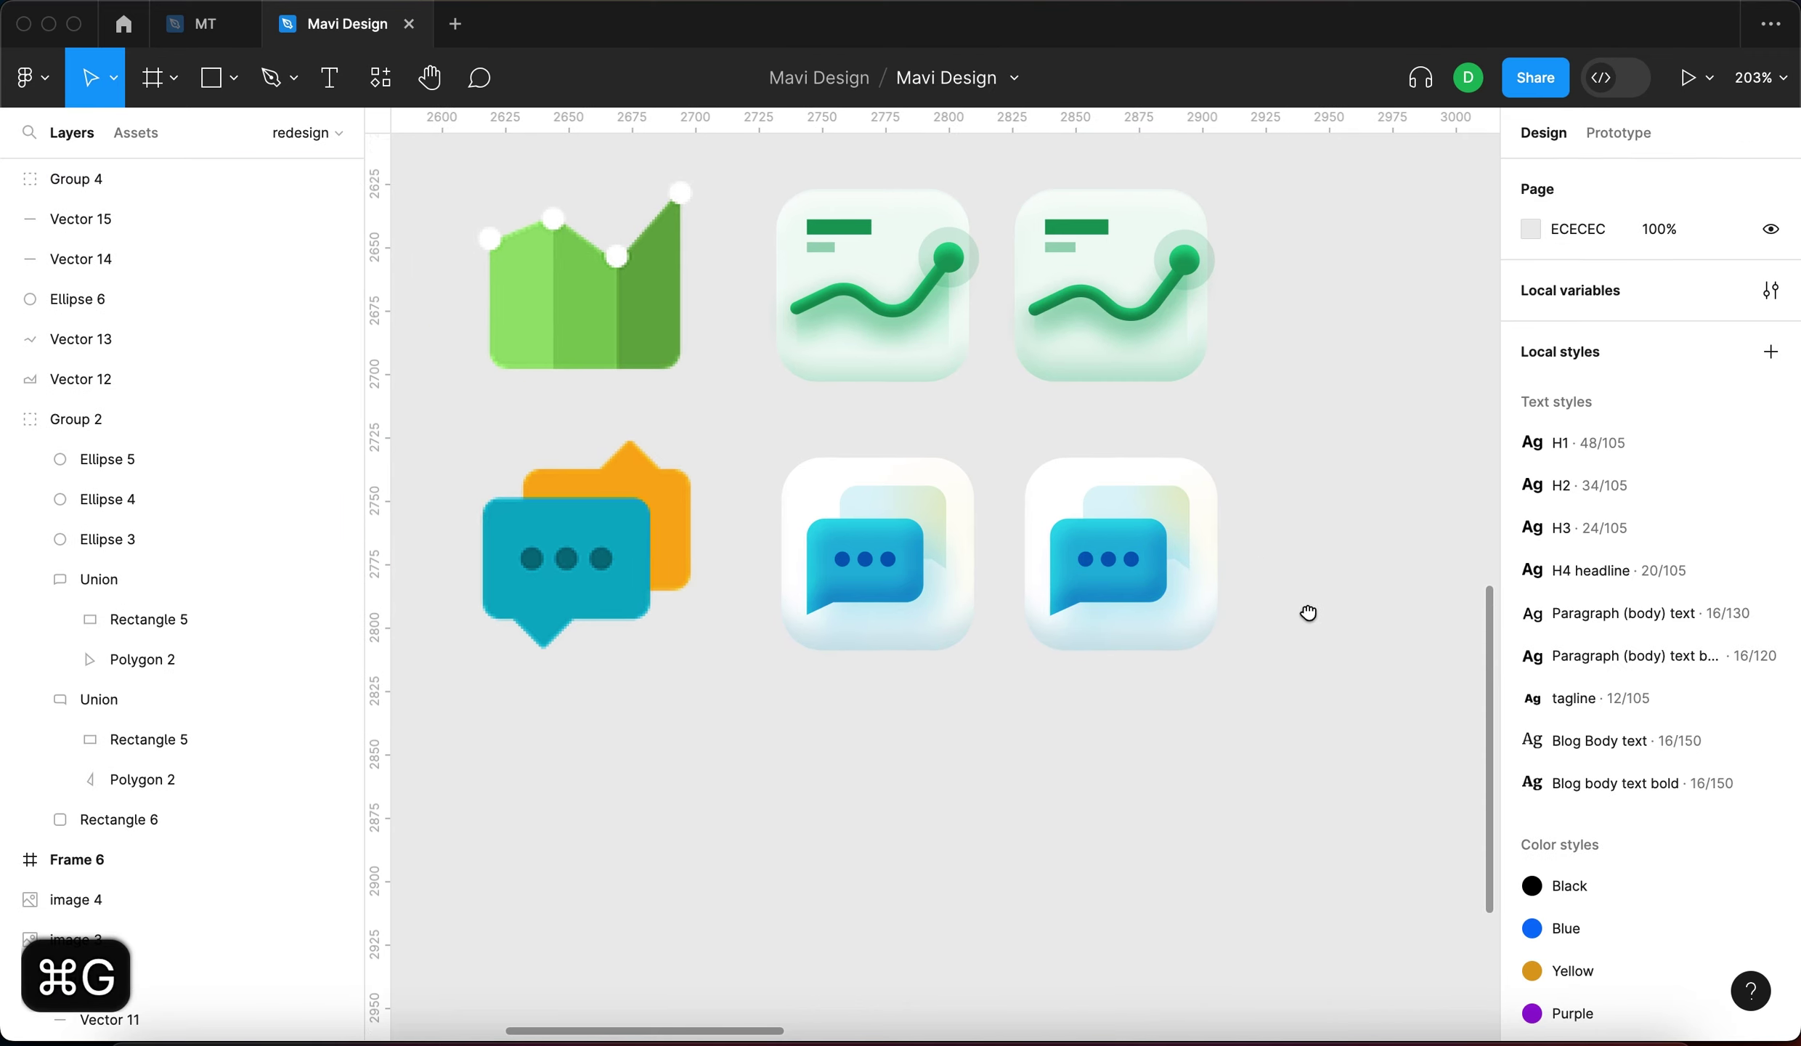
pyautogui.click(1001, 615)
pyautogui.click(1140, 784)
pyautogui.scroll(3, 1155, 763)
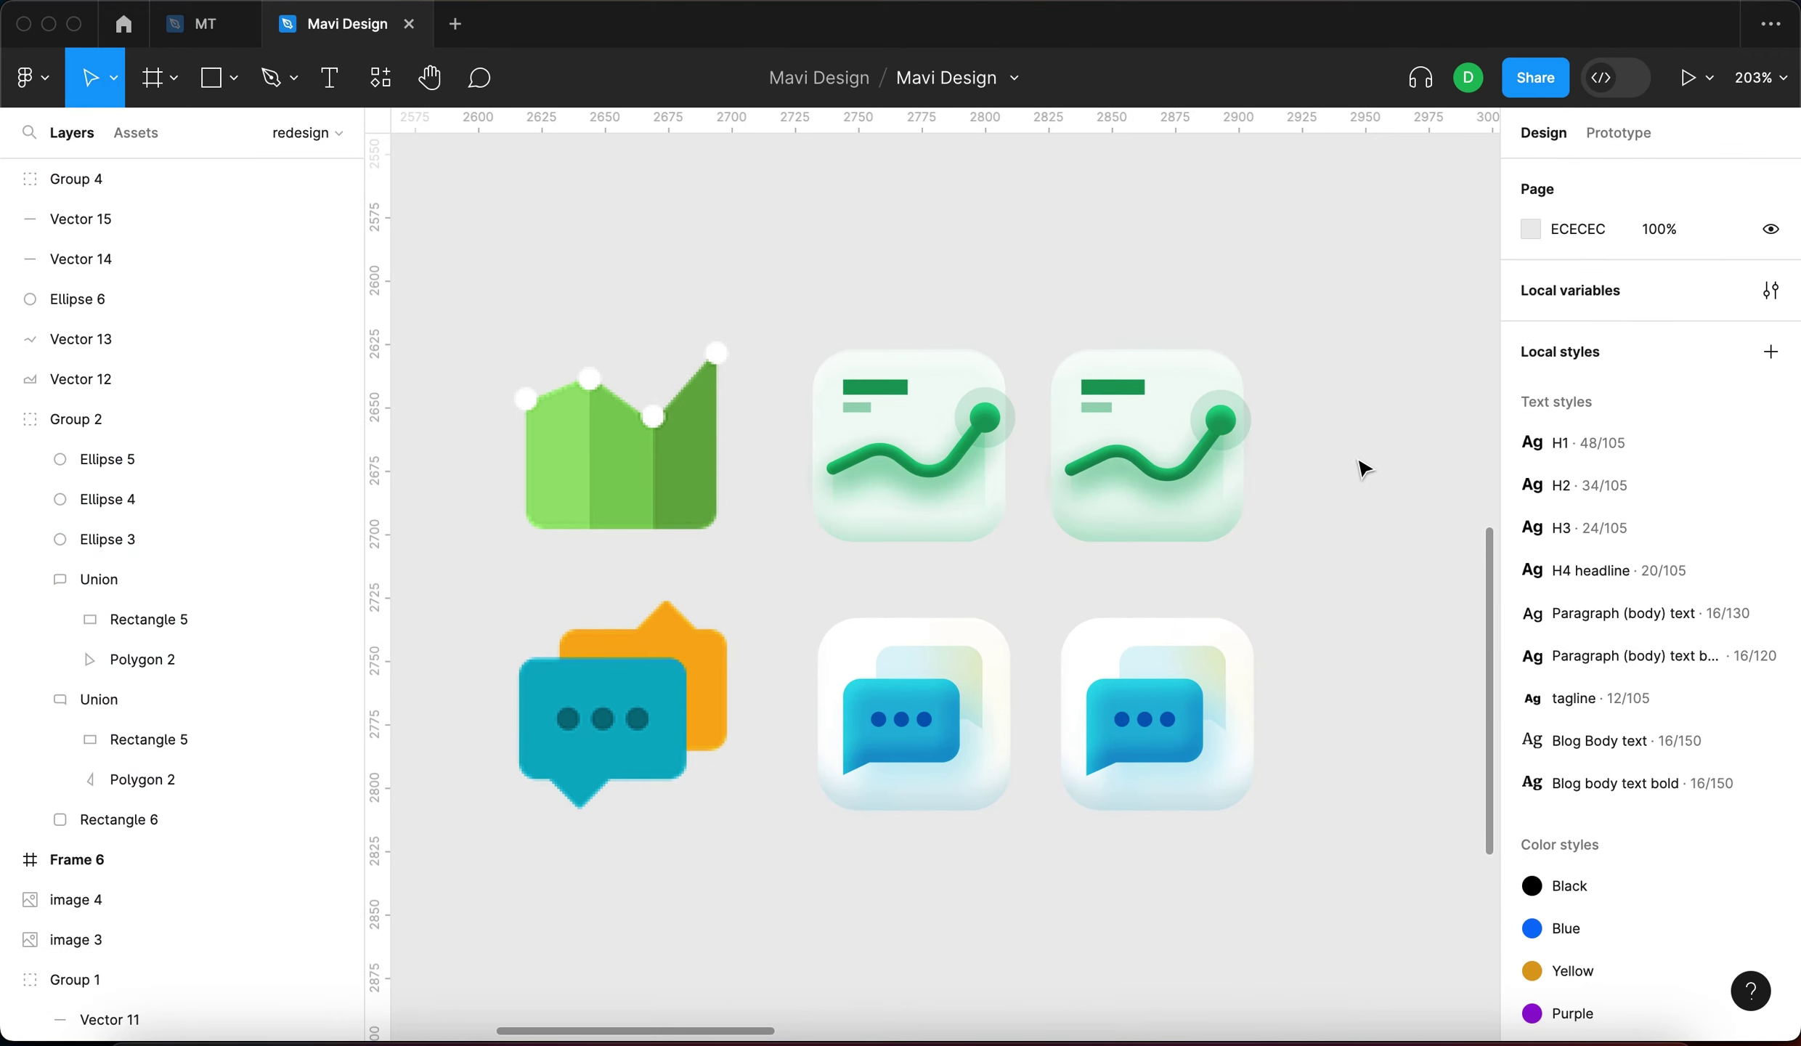
pyautogui.scroll(1, 1362, 466)
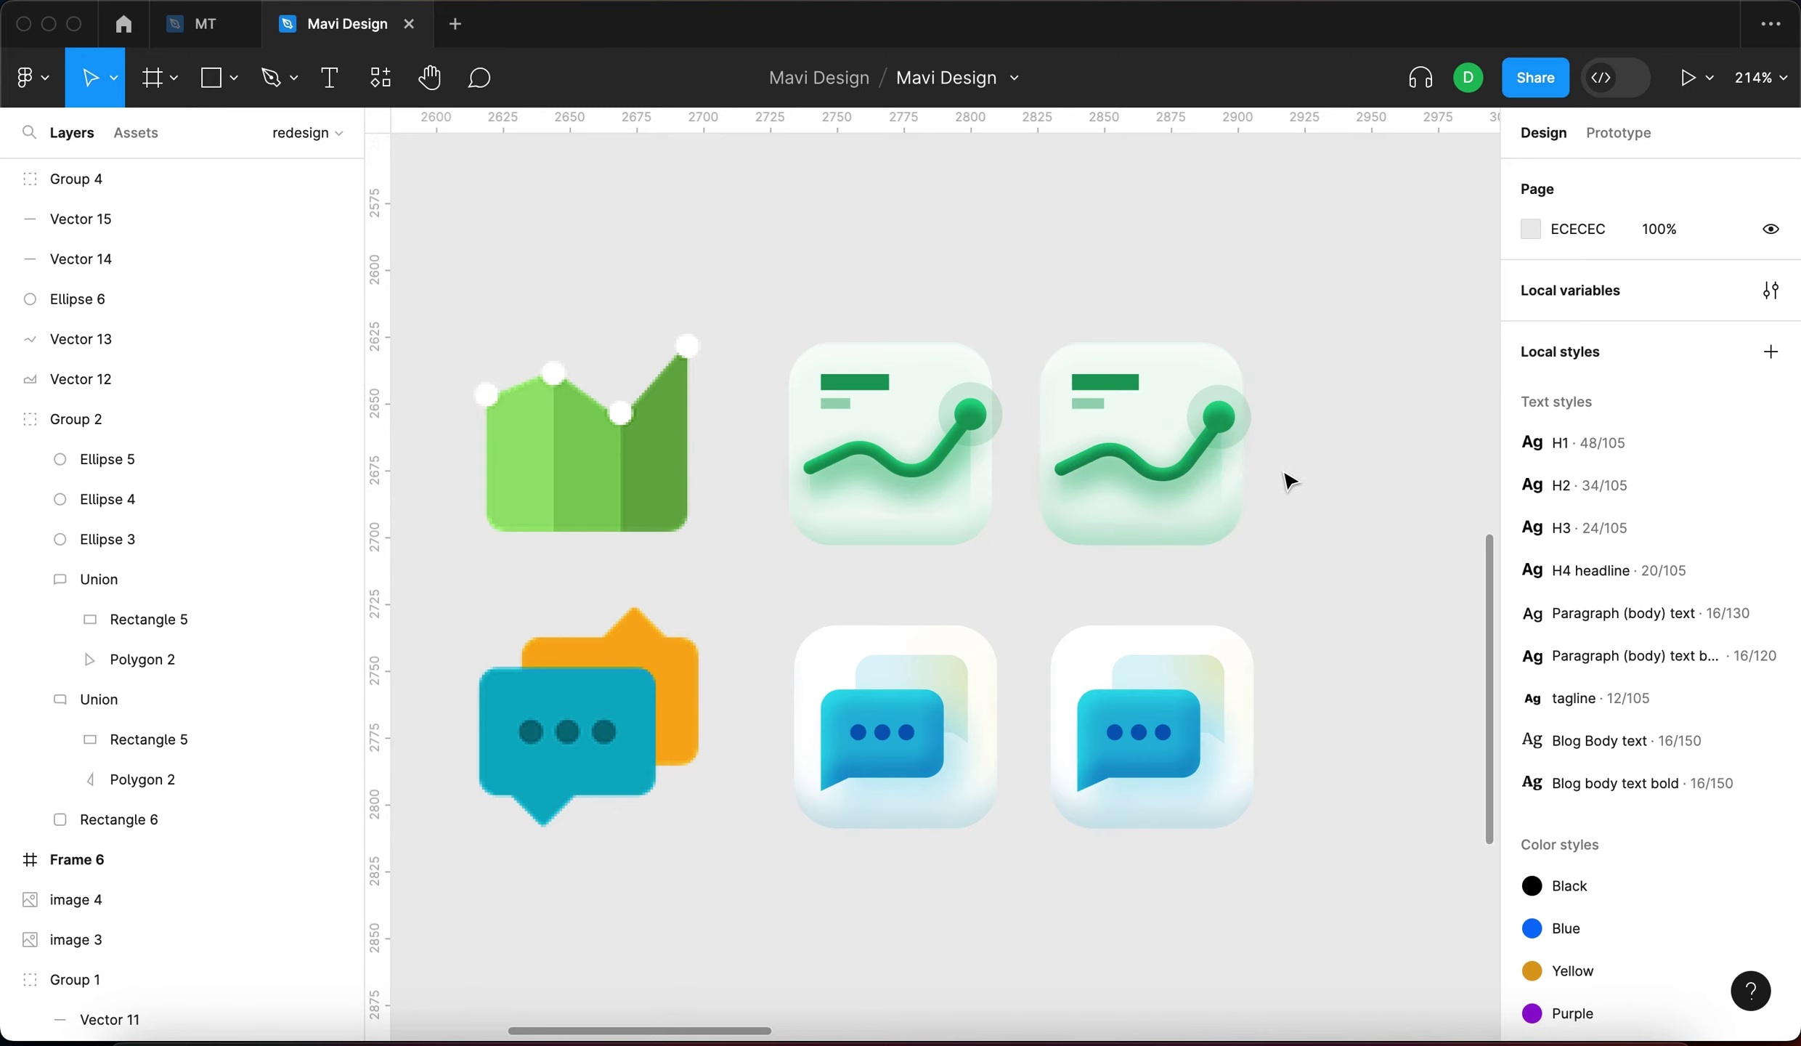
pyautogui.scroll(-3, 1286, 476)
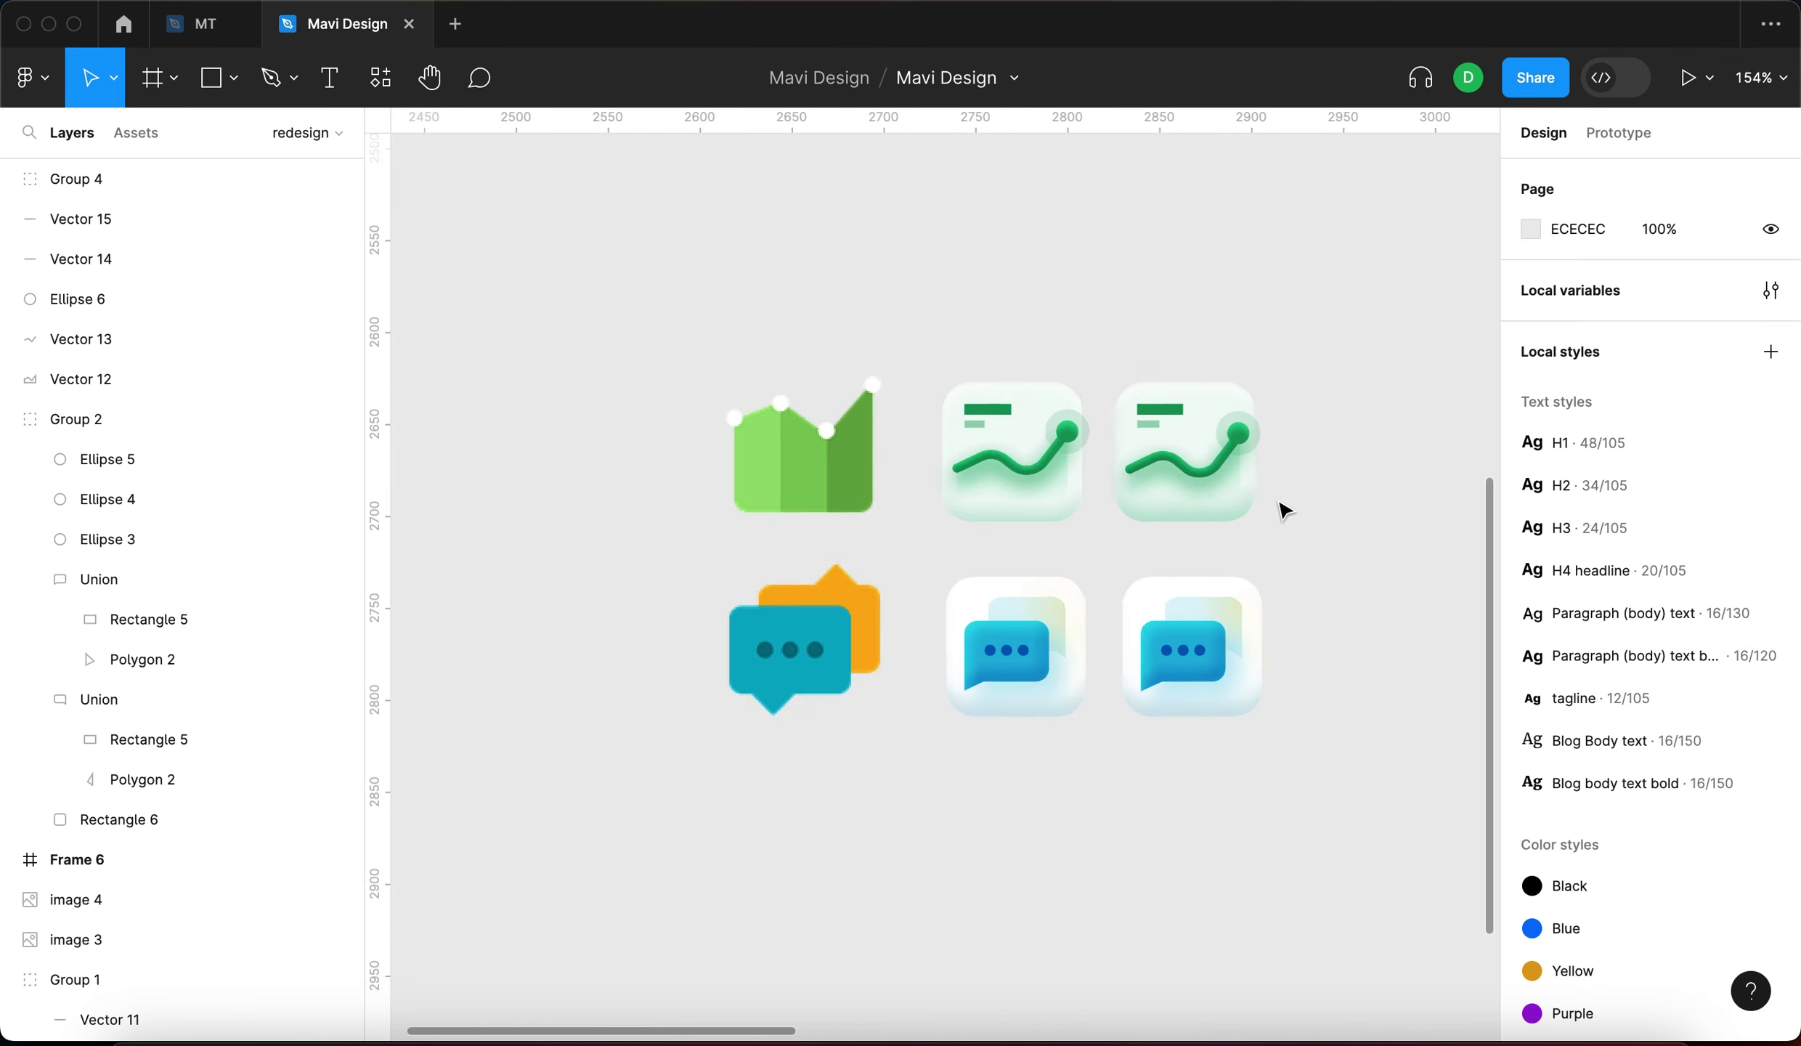
pyautogui.scroll(5, 1235, 530)
pyautogui.scroll(-3, 1174, 548)
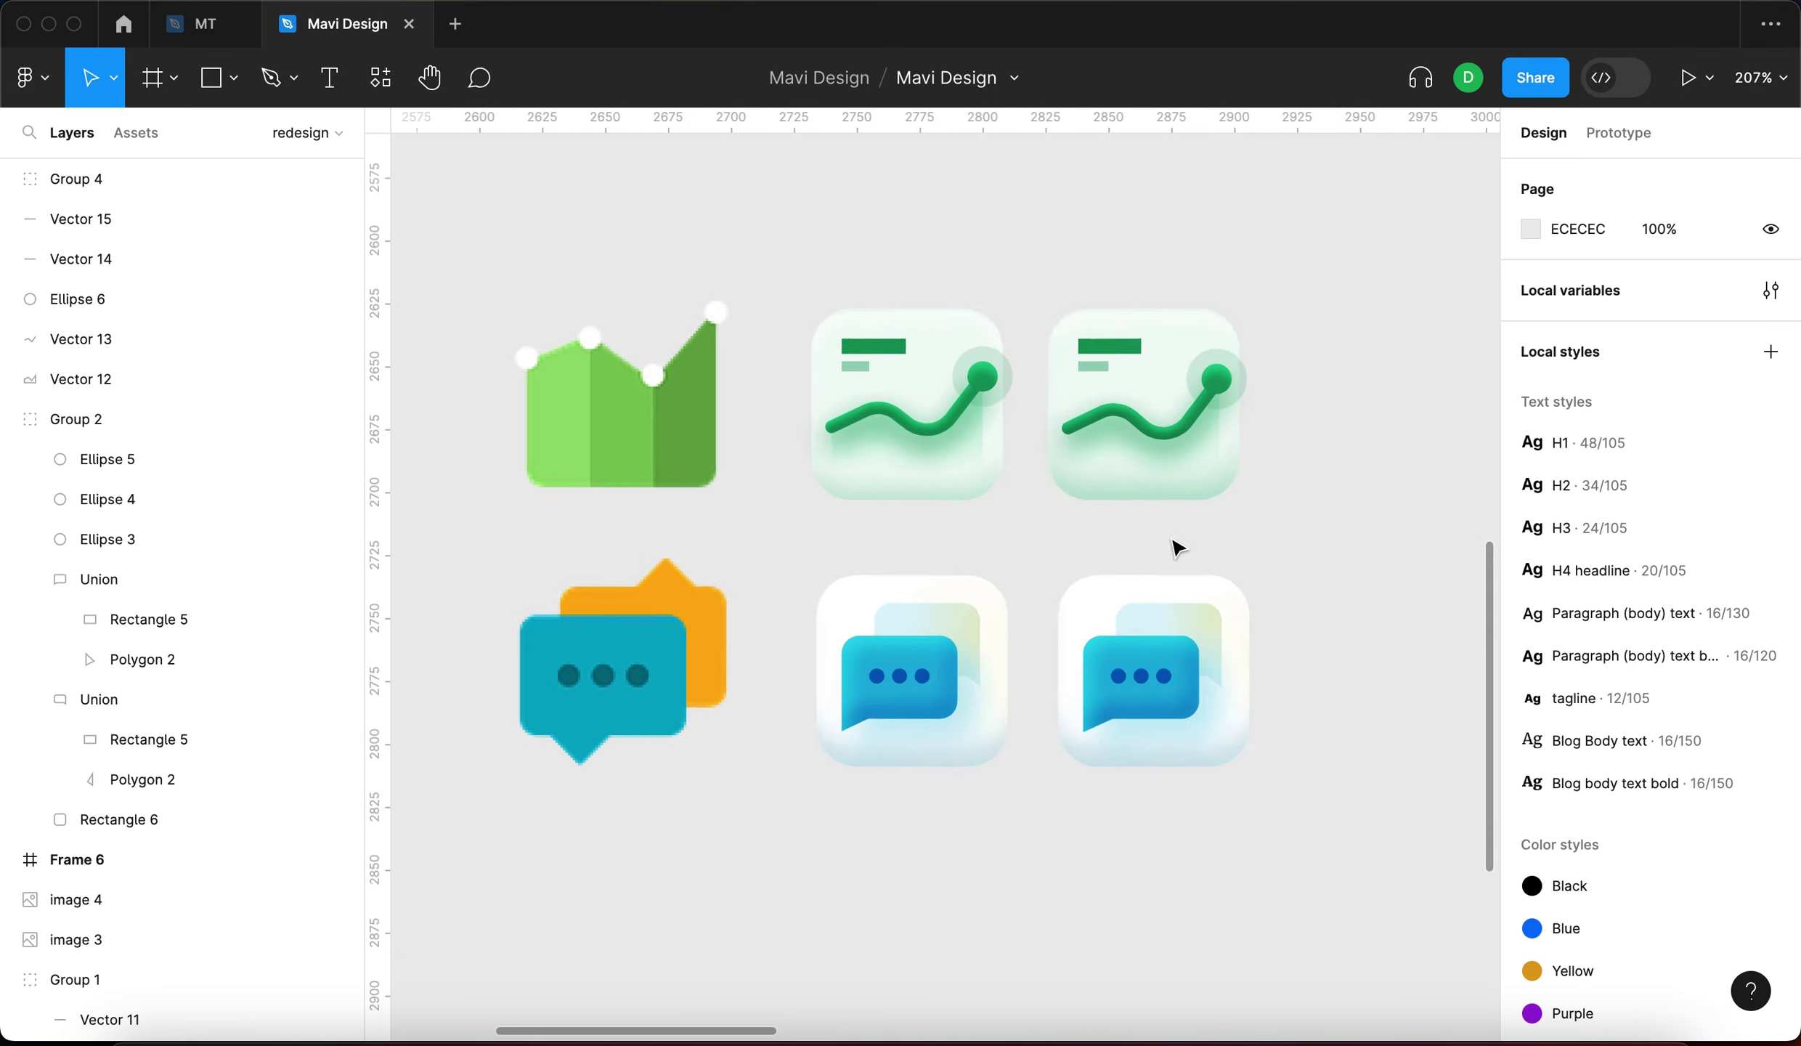
pyautogui.moveTo(1316, 557); pyautogui.dragTo(1189, 511)
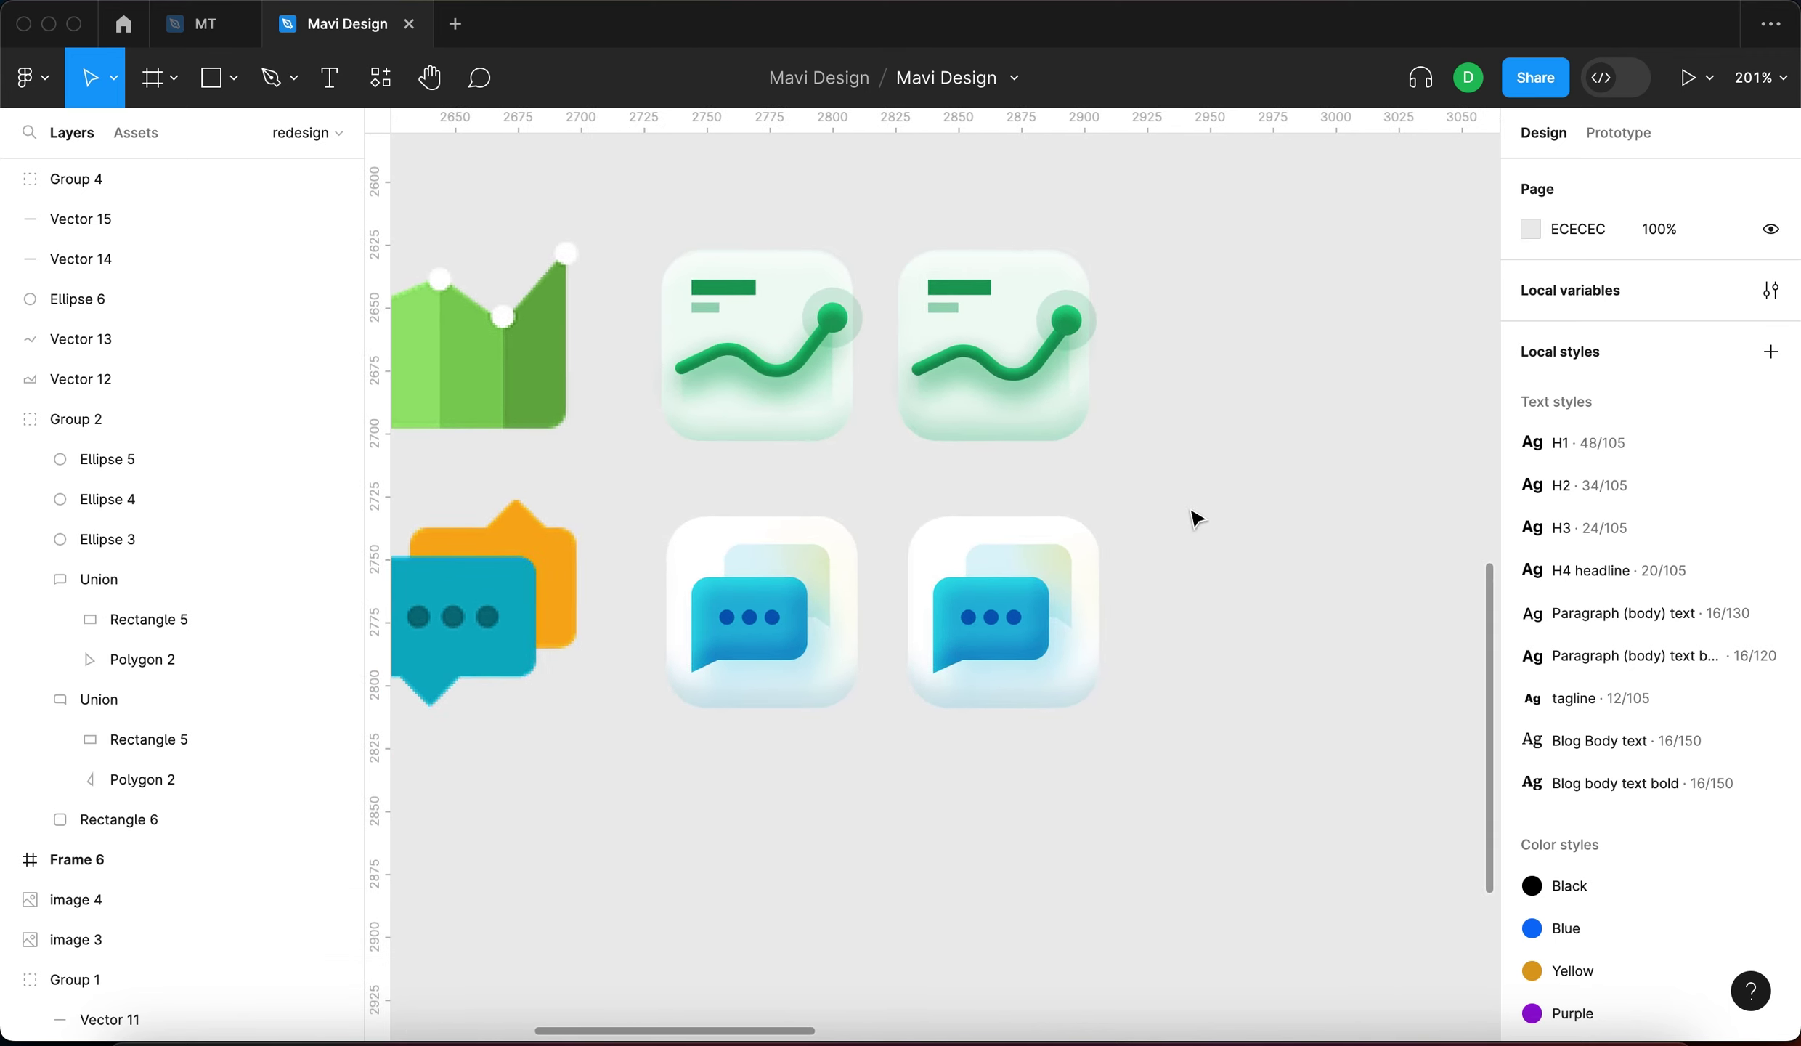
pyautogui.scroll(-3, 1194, 518)
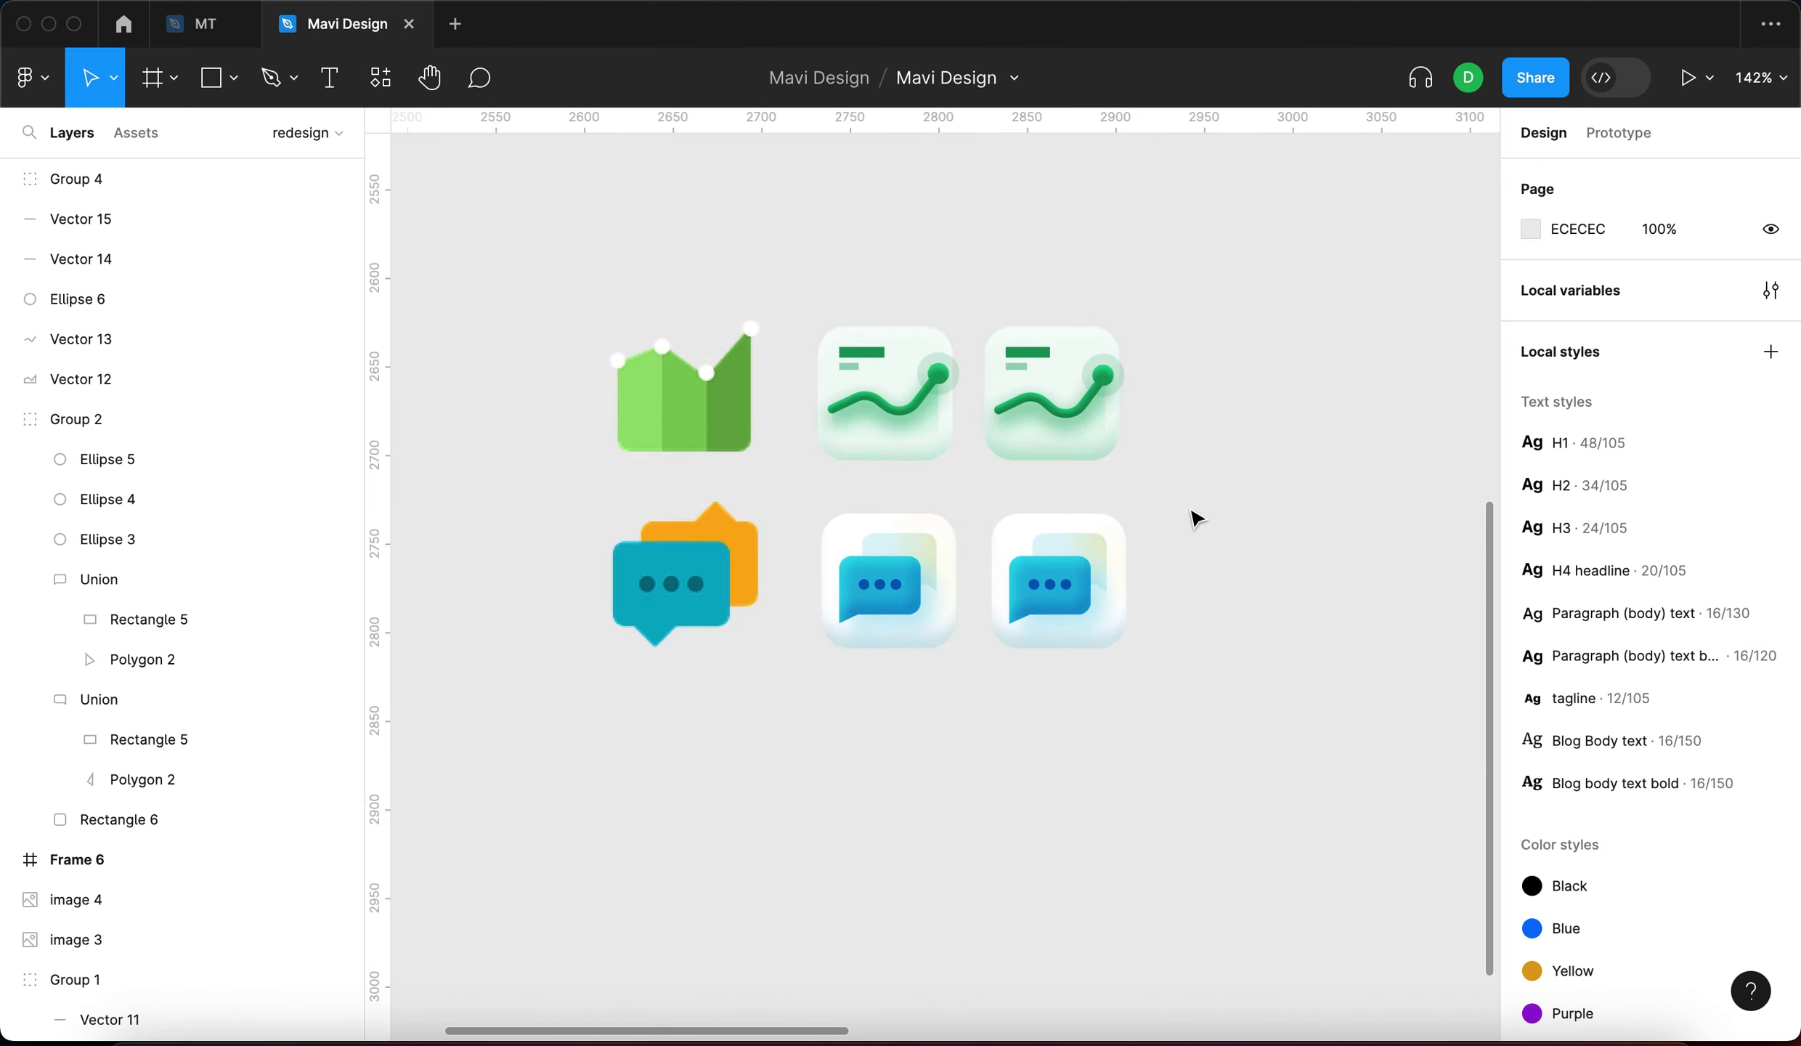
pyautogui.scroll(5, 921, 507)
pyautogui.scroll(-8, 921, 507)
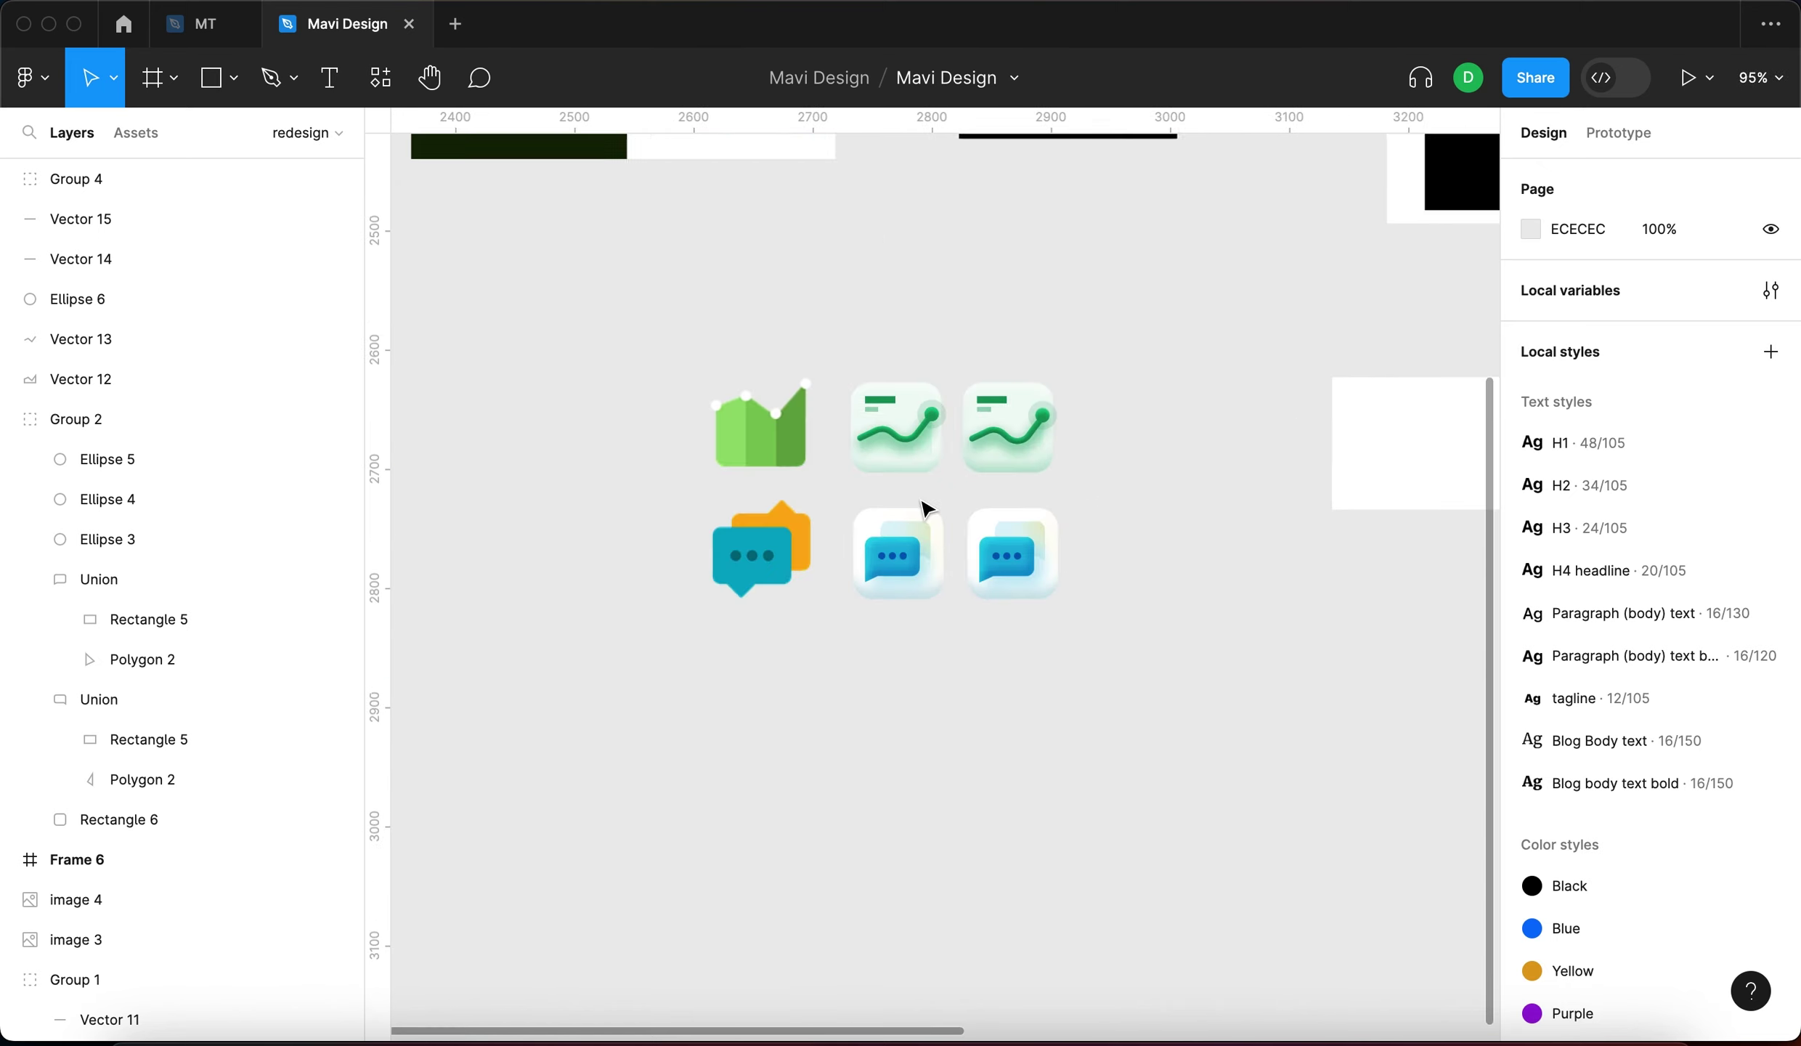
pyautogui.scroll(6, 944, 494)
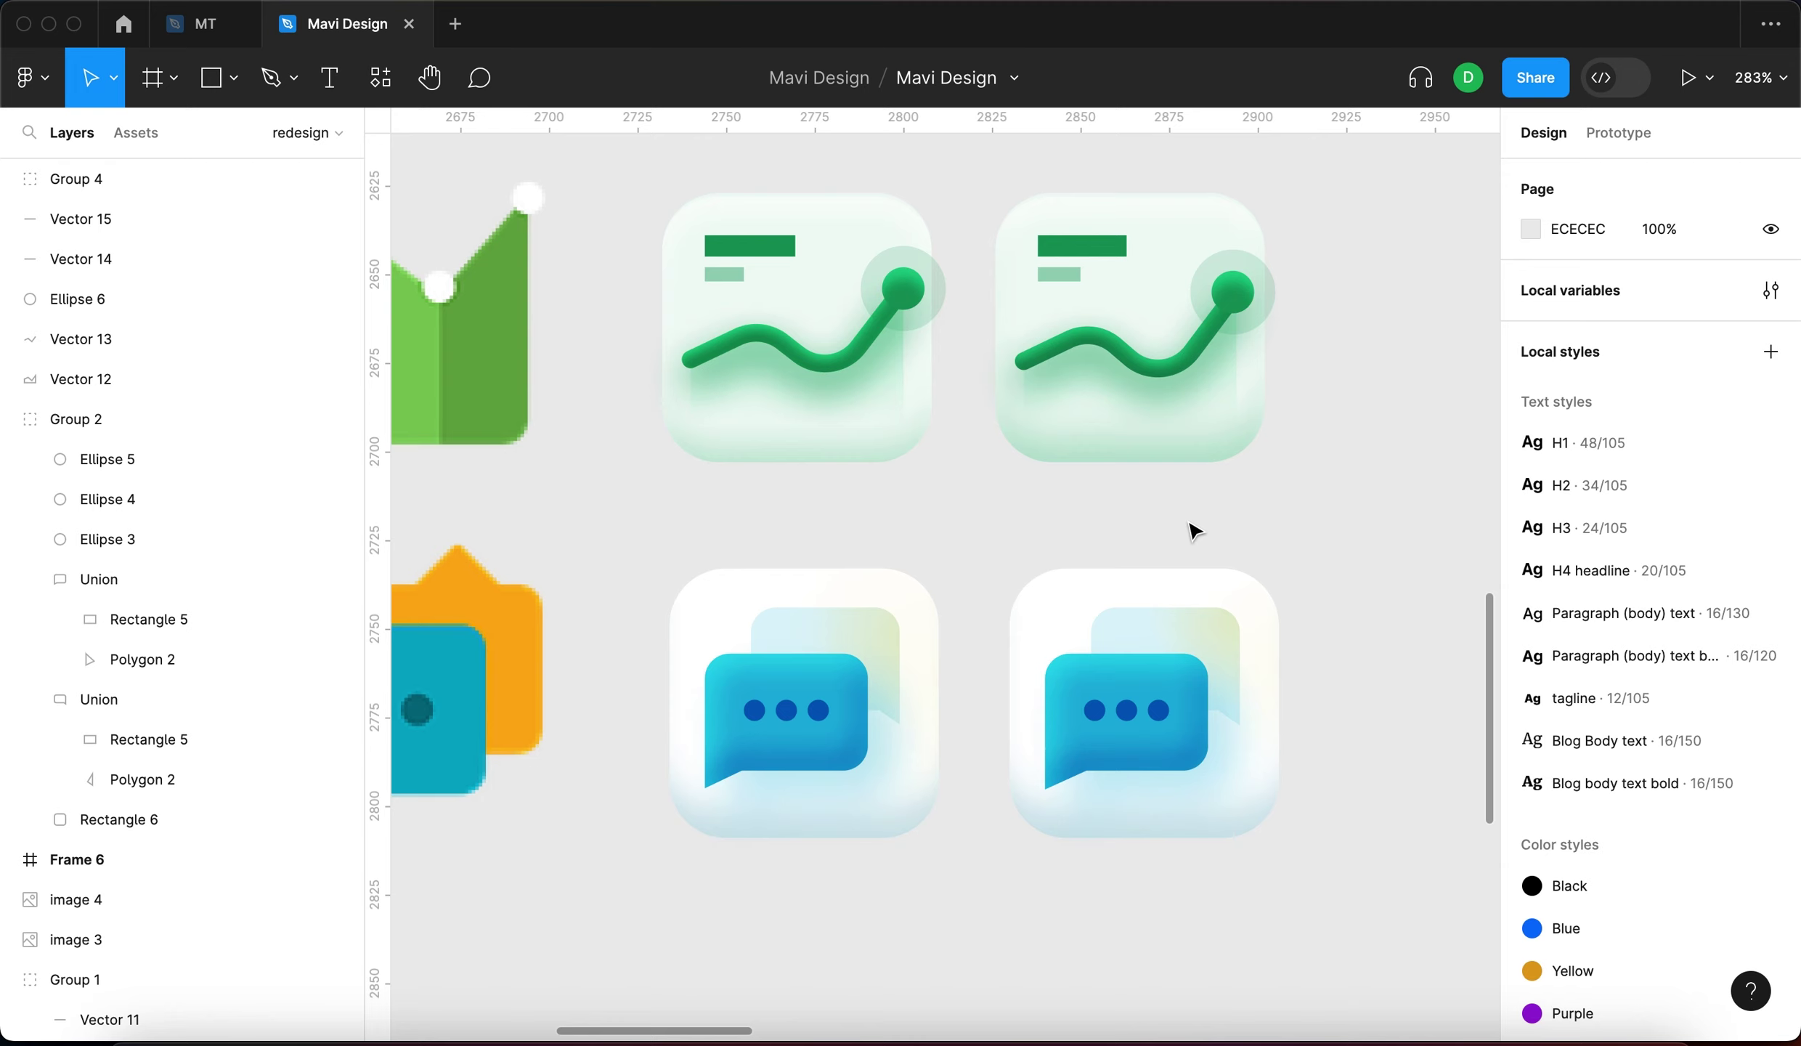
# Compare the flat chart and chat icons with their redesigned originals and the recreated versions beside them
pyautogui.scroll(-3, 1194, 532)
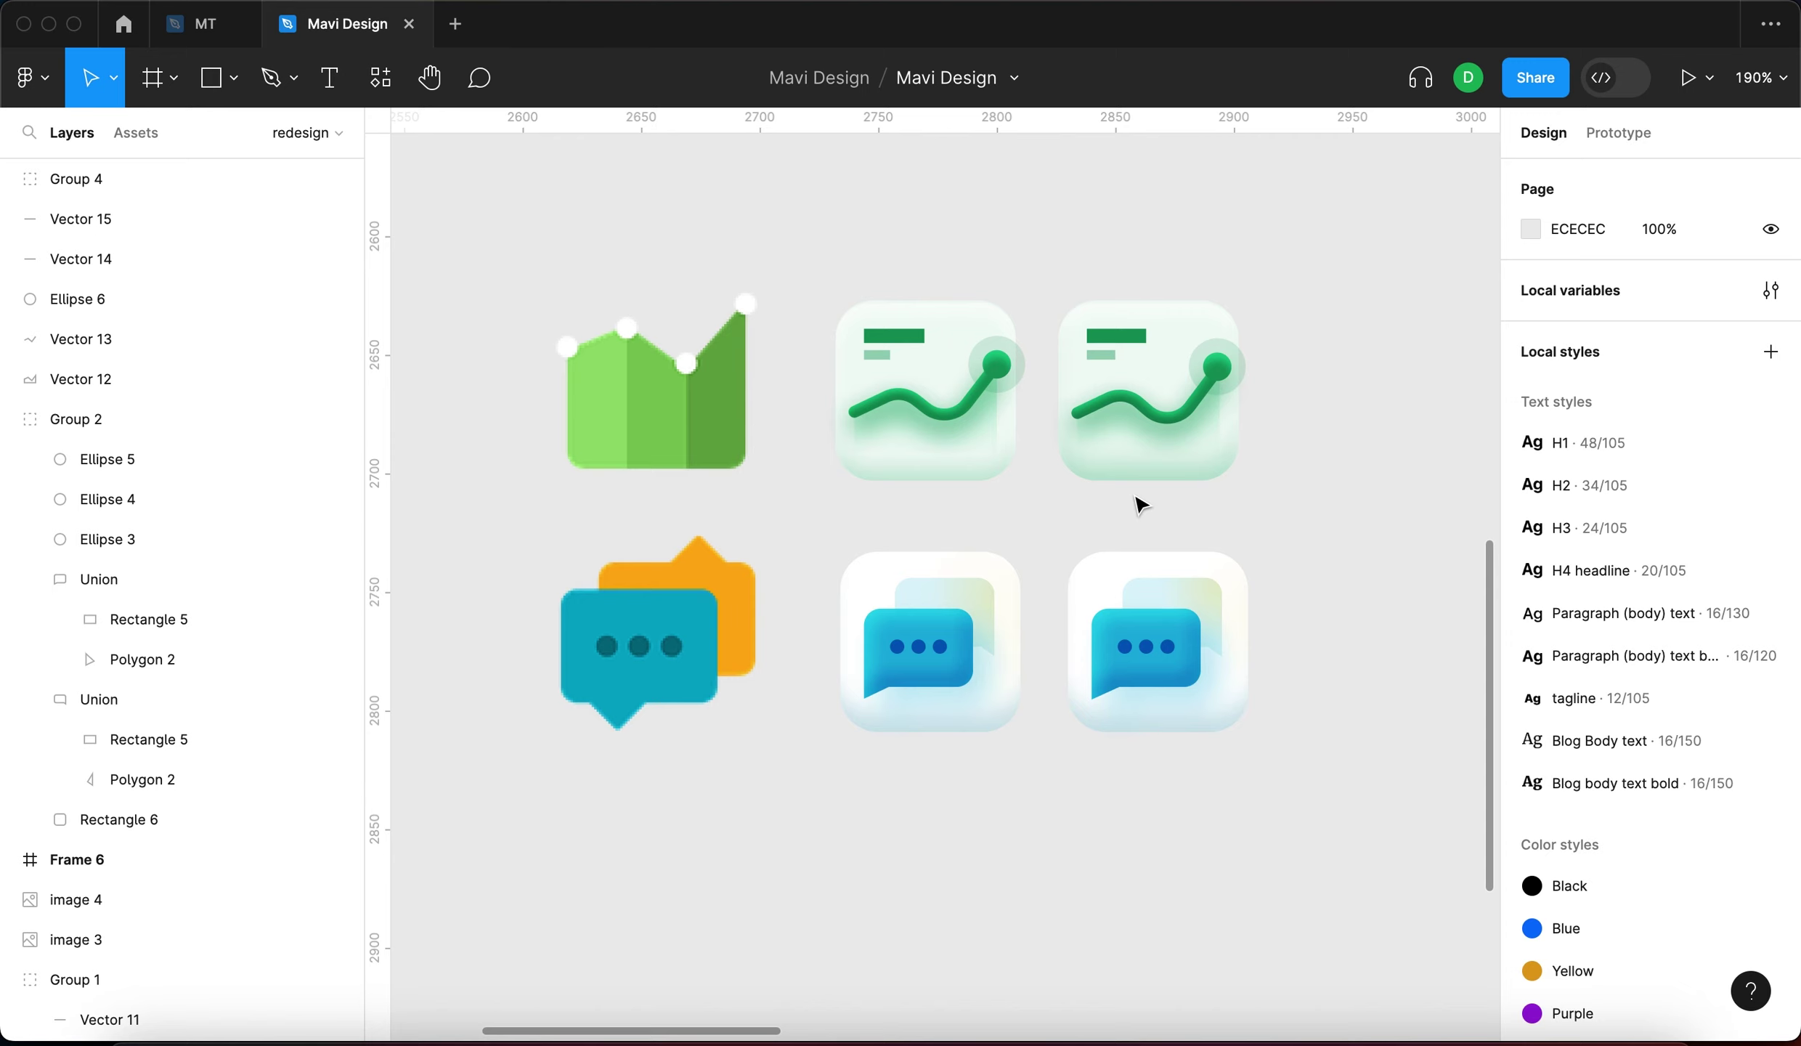
pyautogui.moveTo(1273, 526); pyautogui.dragTo(1033, 298)
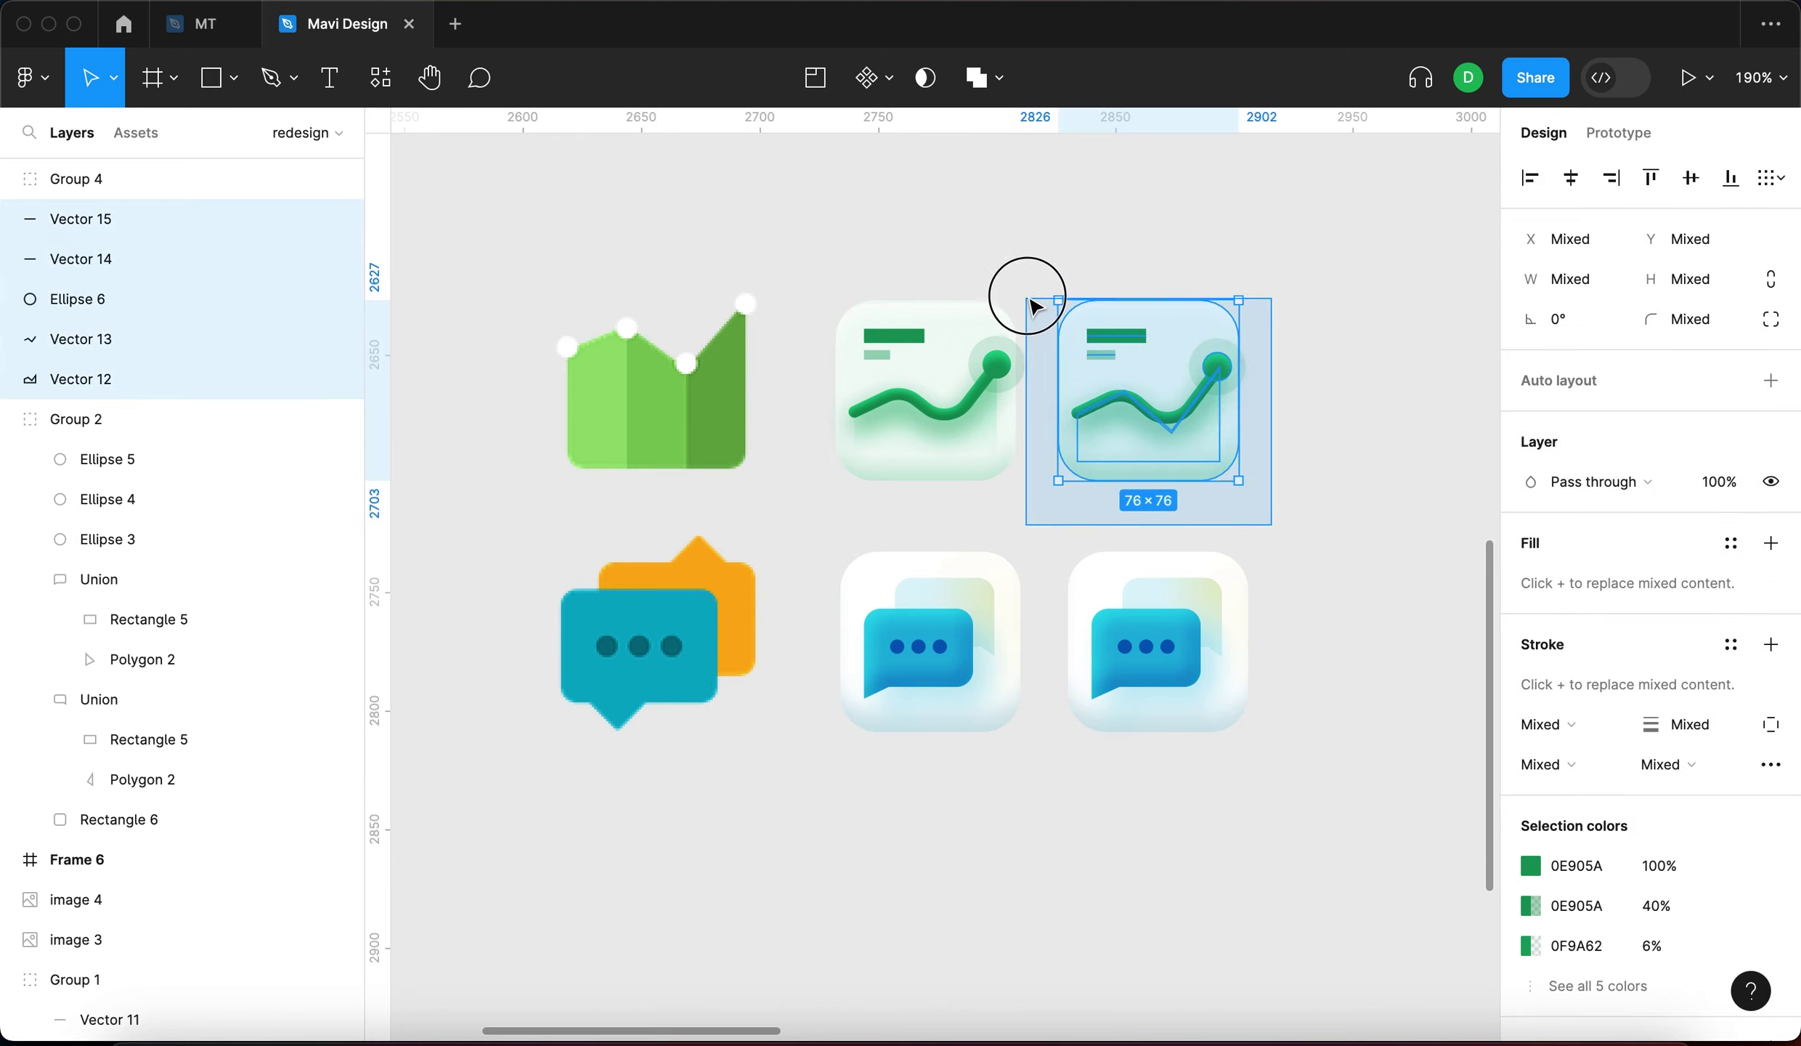
pyautogui.click(1363, 473)
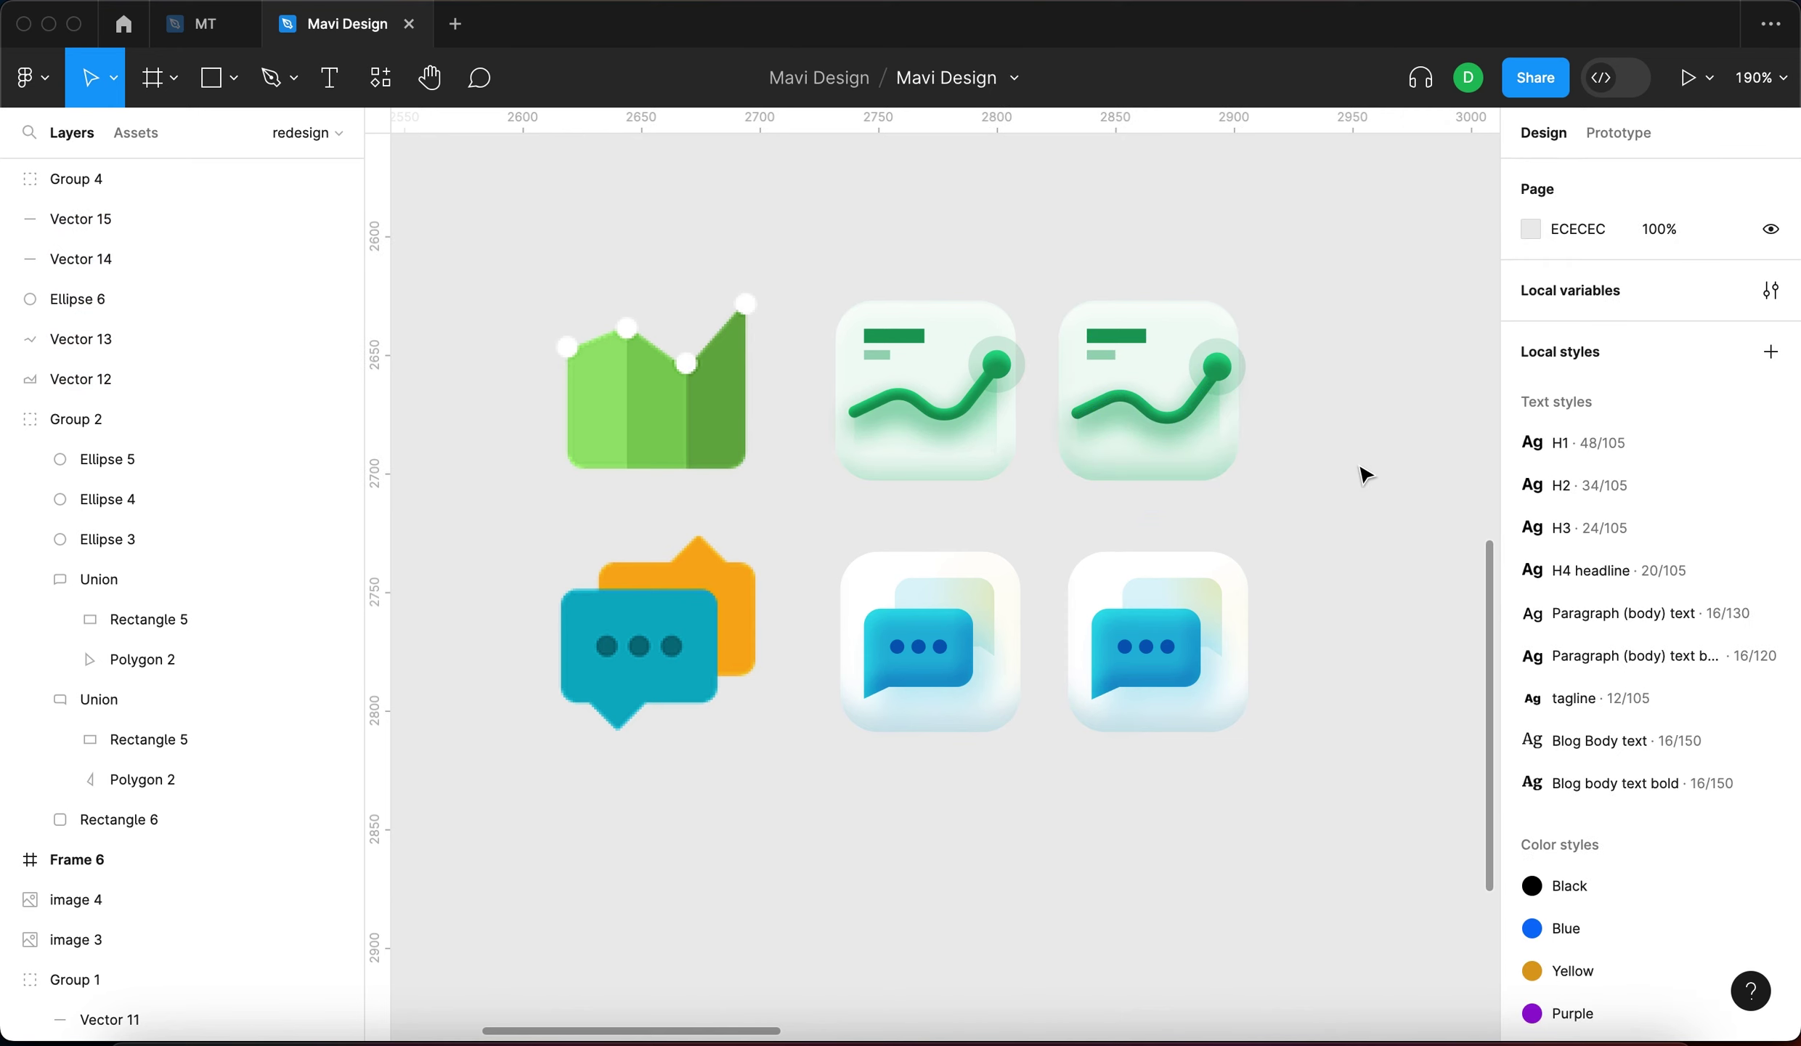
pyautogui.click(759, 383)
pyautogui.click(991, 809)
pyautogui.scroll(-5, 966, 785)
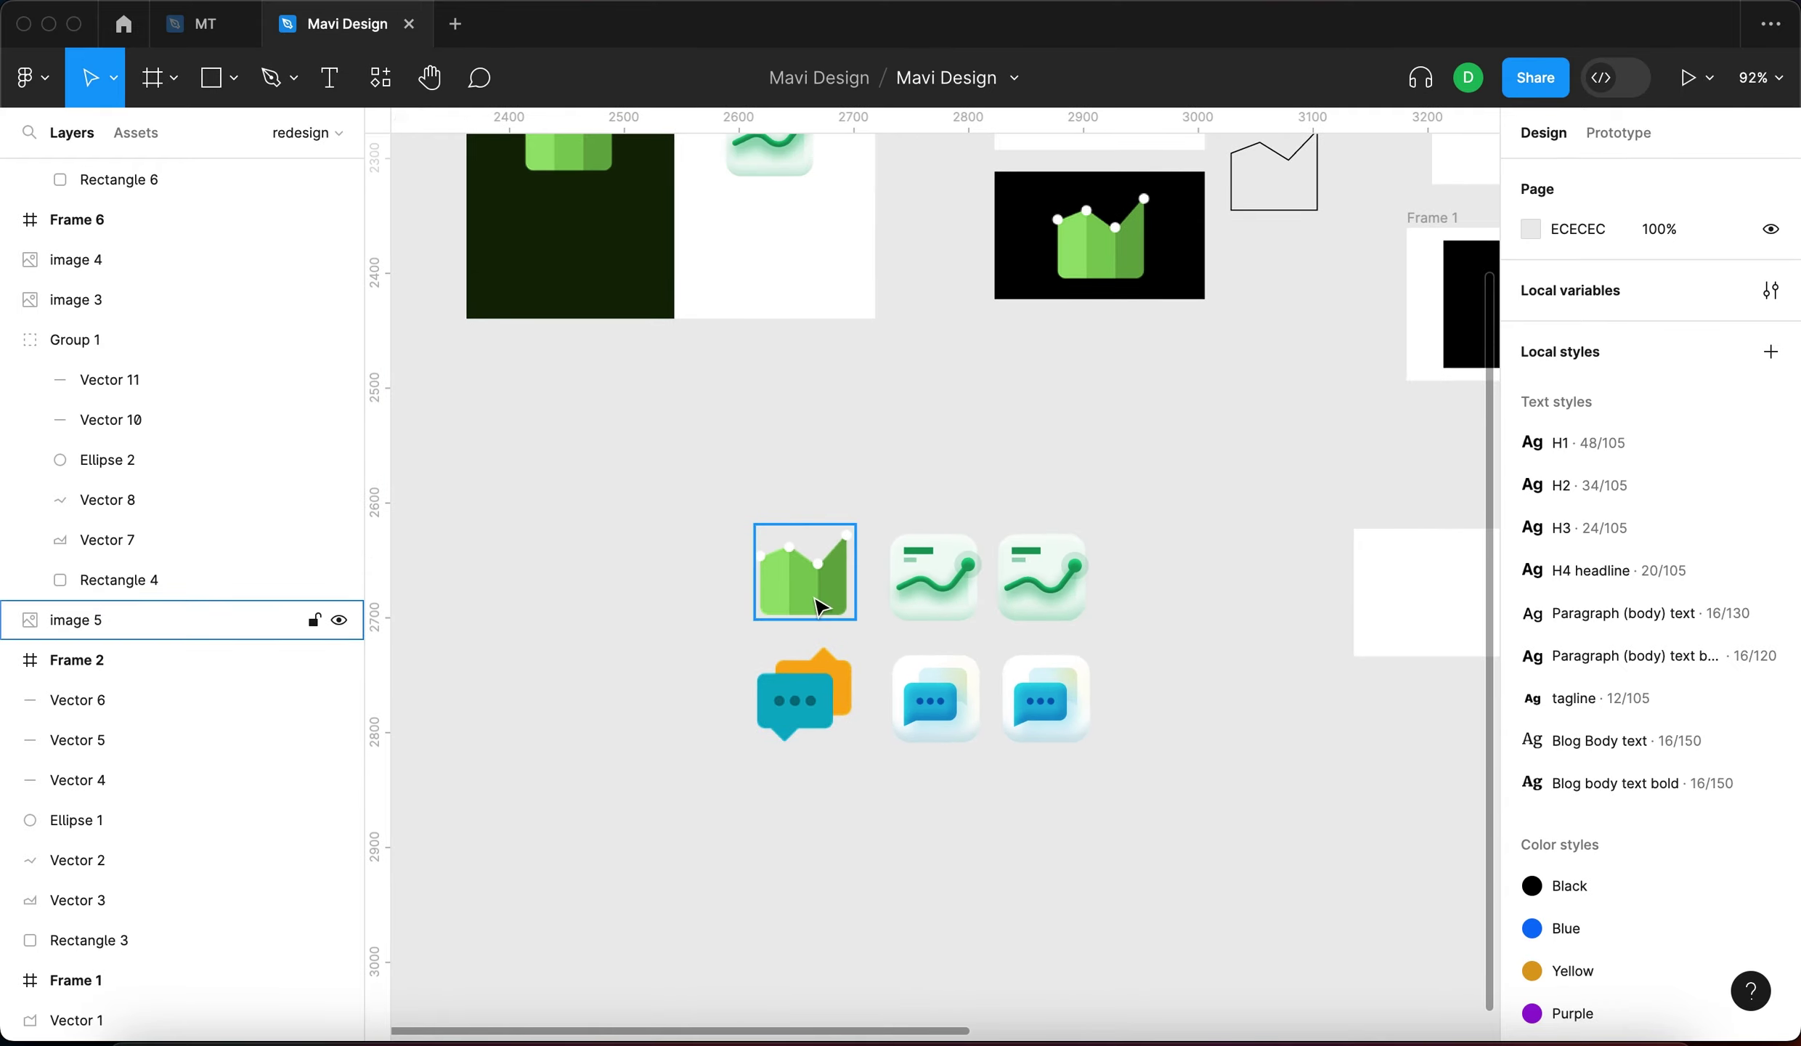
# Duplicate the flat green chart image below the icon rows and expand its crop to show the full 956 × 709 icon sheet
pyautogui.click(804, 574)
pyautogui.scroll(-3, 715, 559)
pyautogui.hscroll(2, 581, 494)
pyautogui.moveTo(717, 337); pyautogui.dragTo(1147, 762)
pyautogui.doubleClick(1148, 763)
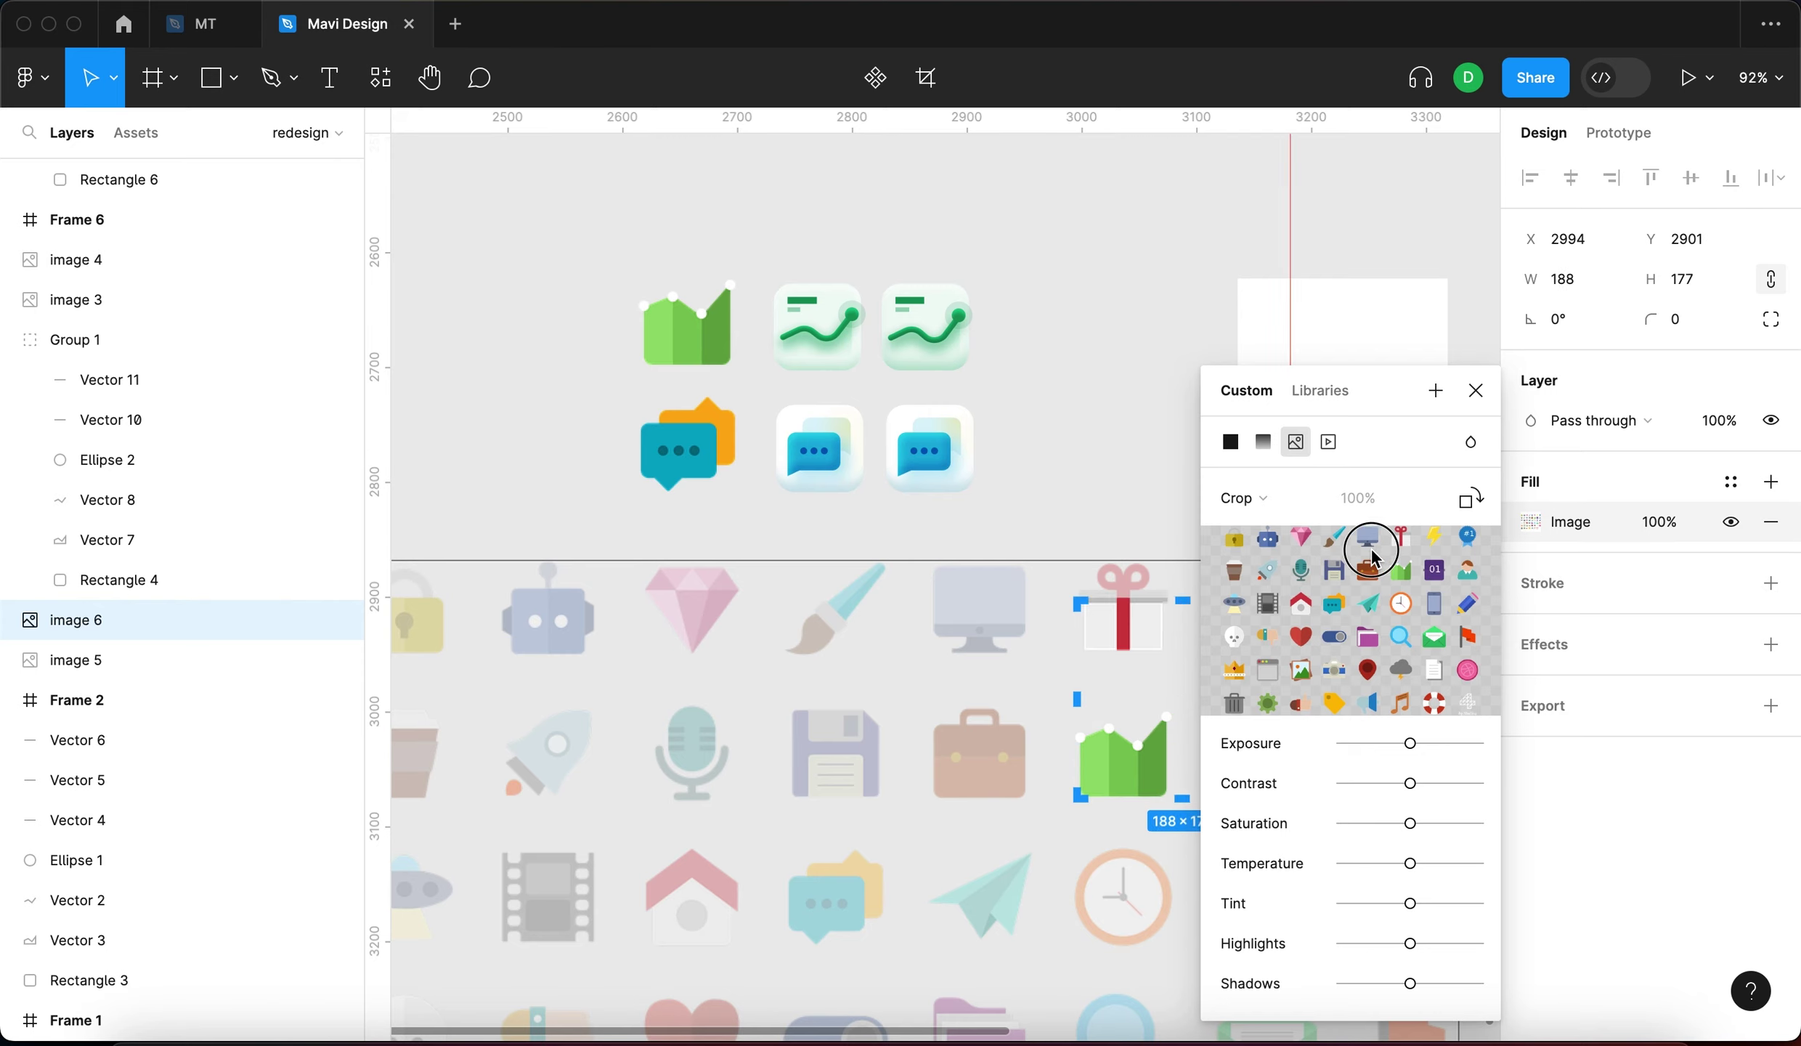
pyautogui.scroll(-5, 584, 730)
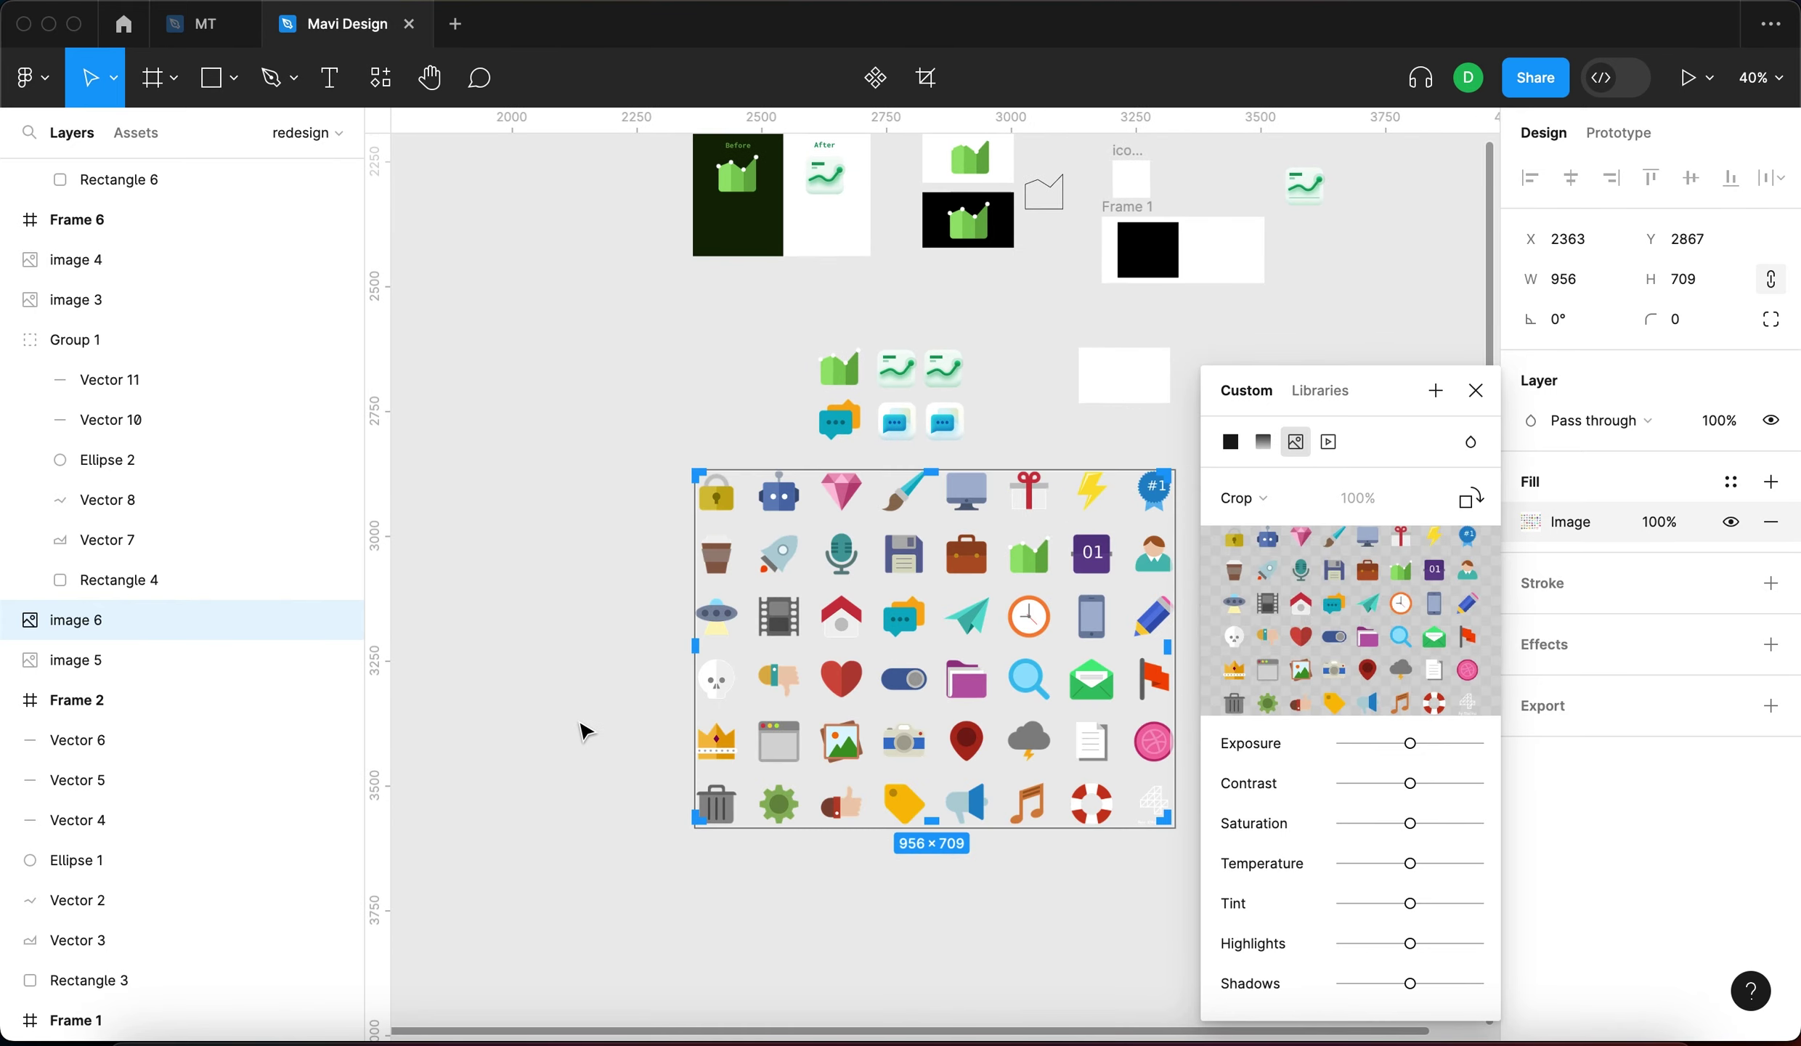
pyautogui.press('Return')
# Look over the flat icons in the expanded sheet and close its image fill settings
pyautogui.scroll(5, 585, 730)
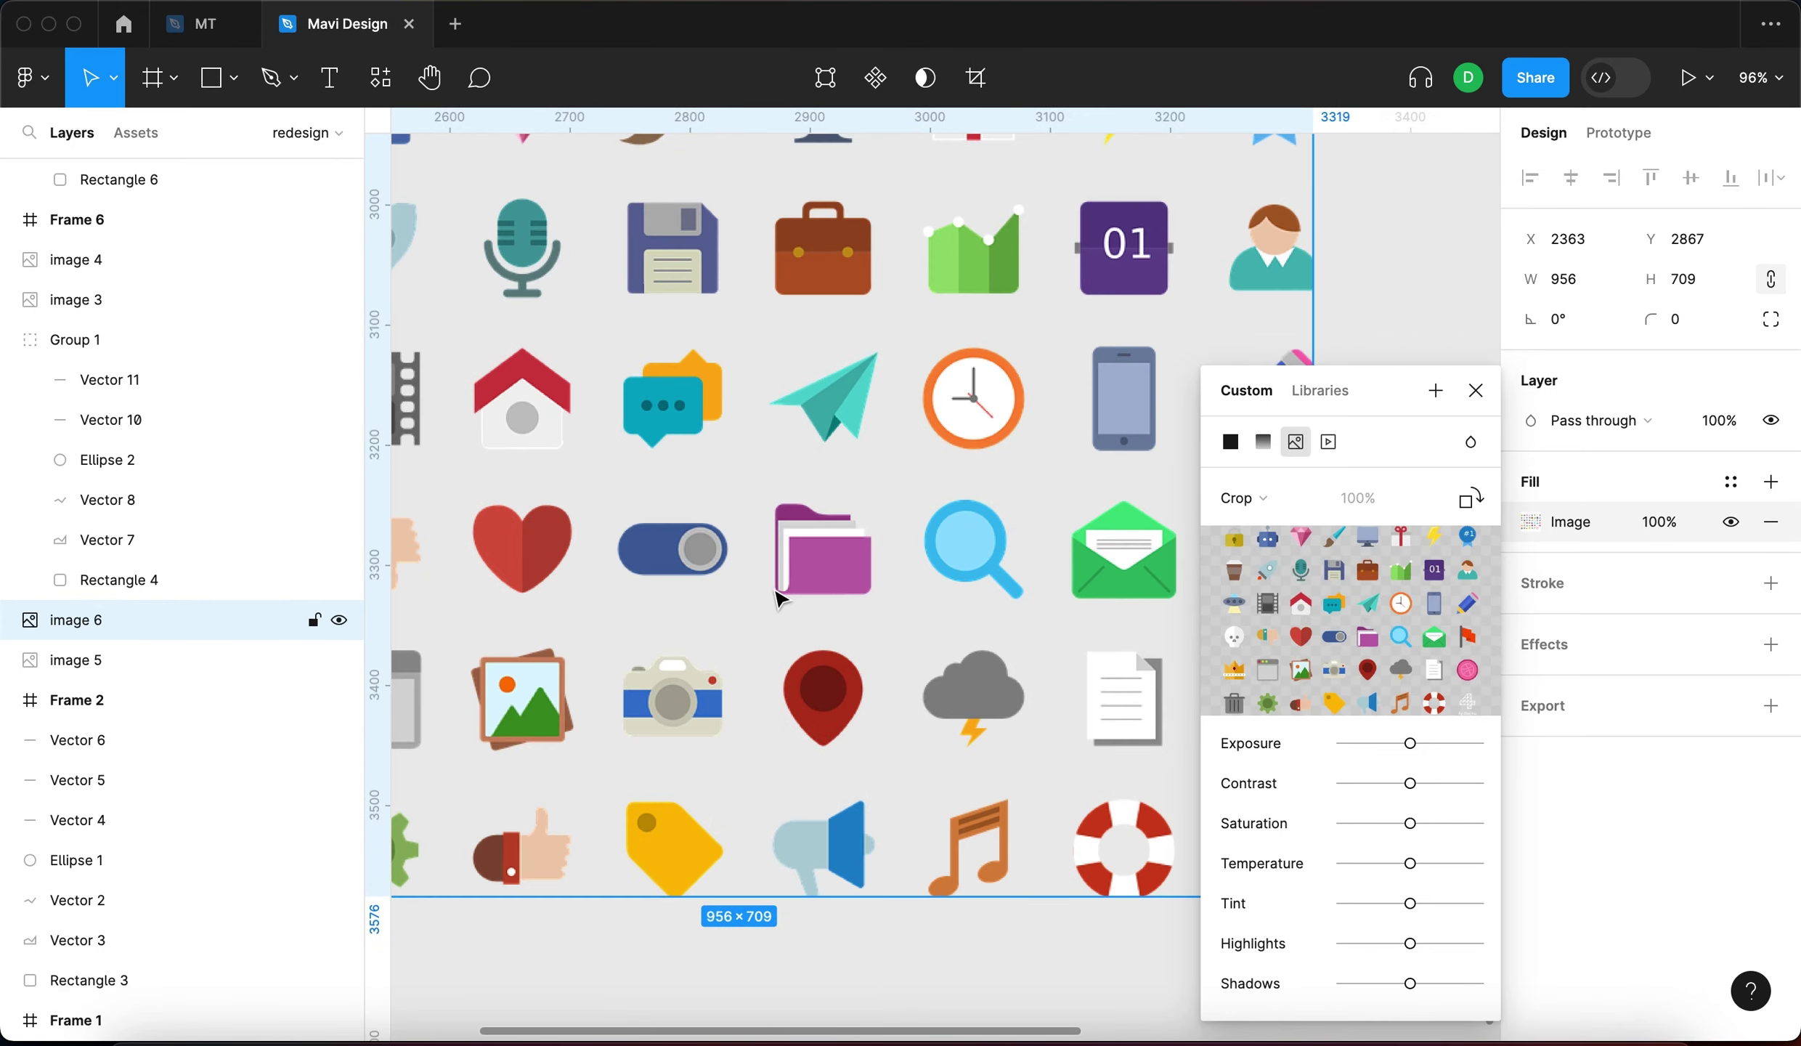
pyautogui.scroll(2, 776, 595)
pyautogui.scroll(-3, 501, 320)
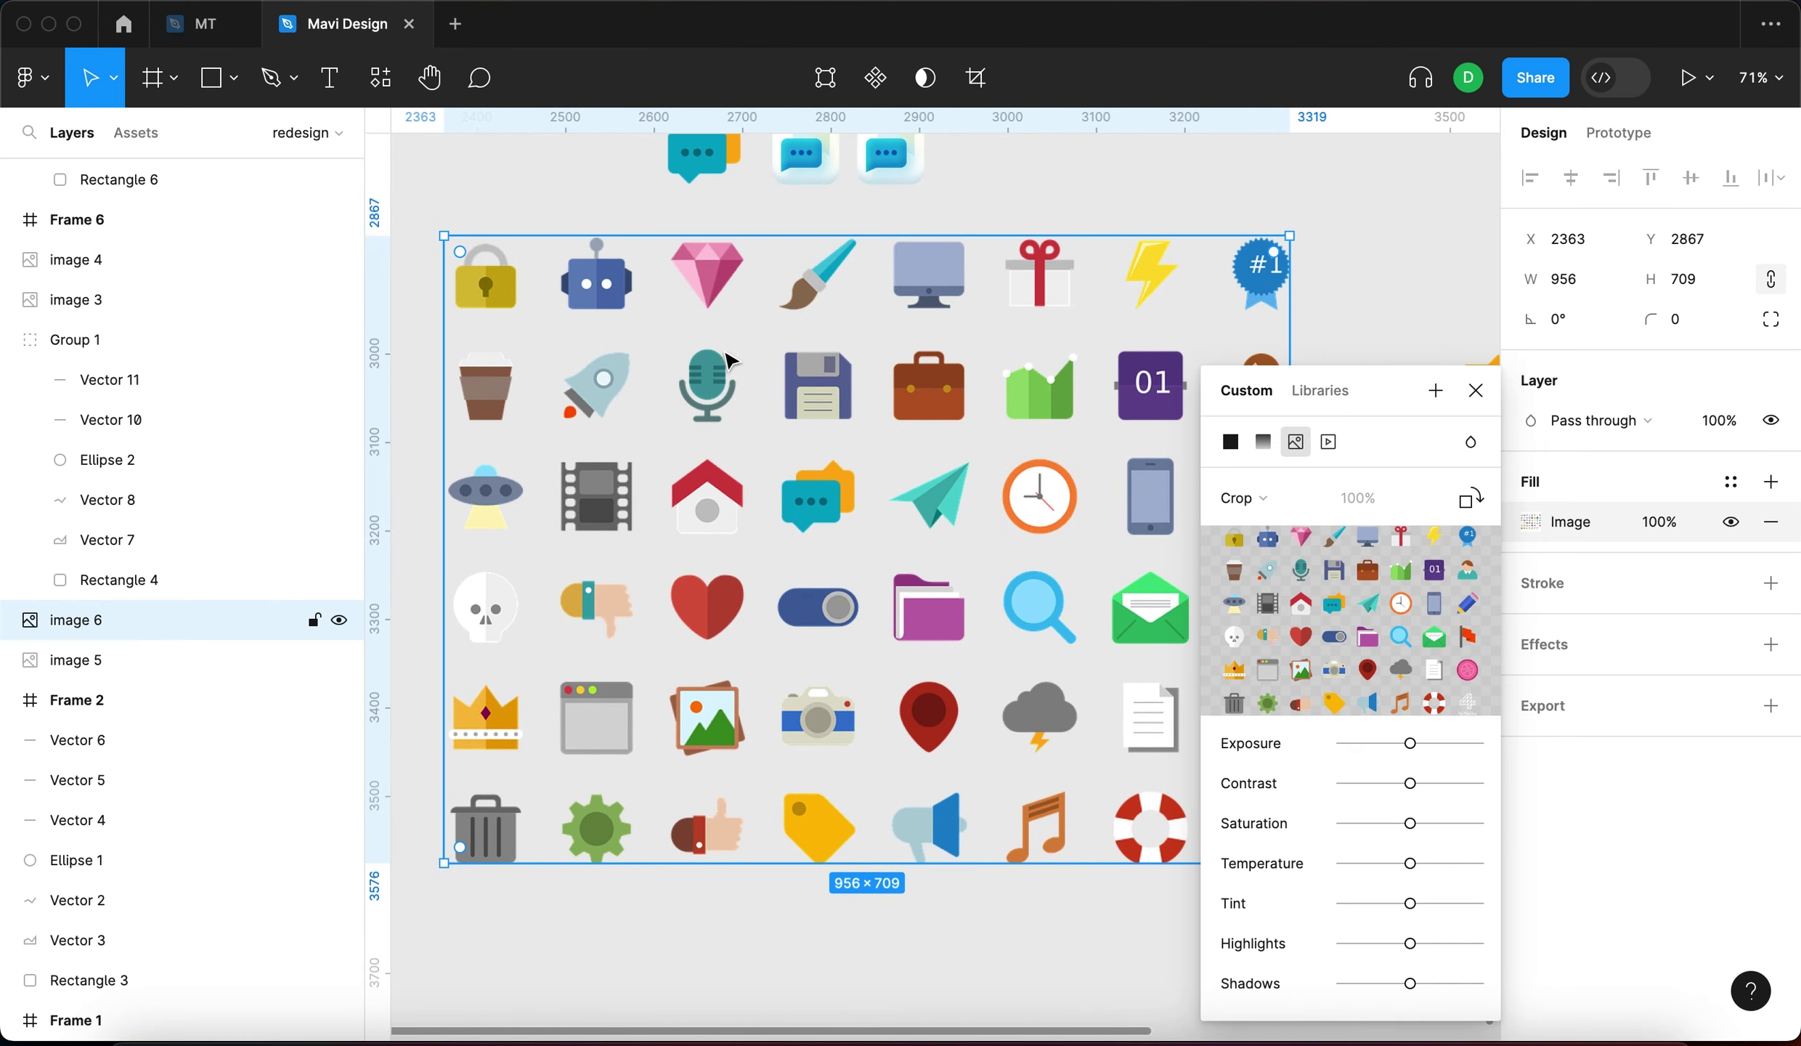
pyautogui.click(1475, 390)
pyautogui.click(1362, 336)
pyautogui.doubleClick(1097, 487)
pyautogui.press('Escape')
pyautogui.press('Escape')
# Examine the redesigned chart and chat icons together with the flat icon sheet and the surrounding frames
pyautogui.scroll(10, 810, 290)
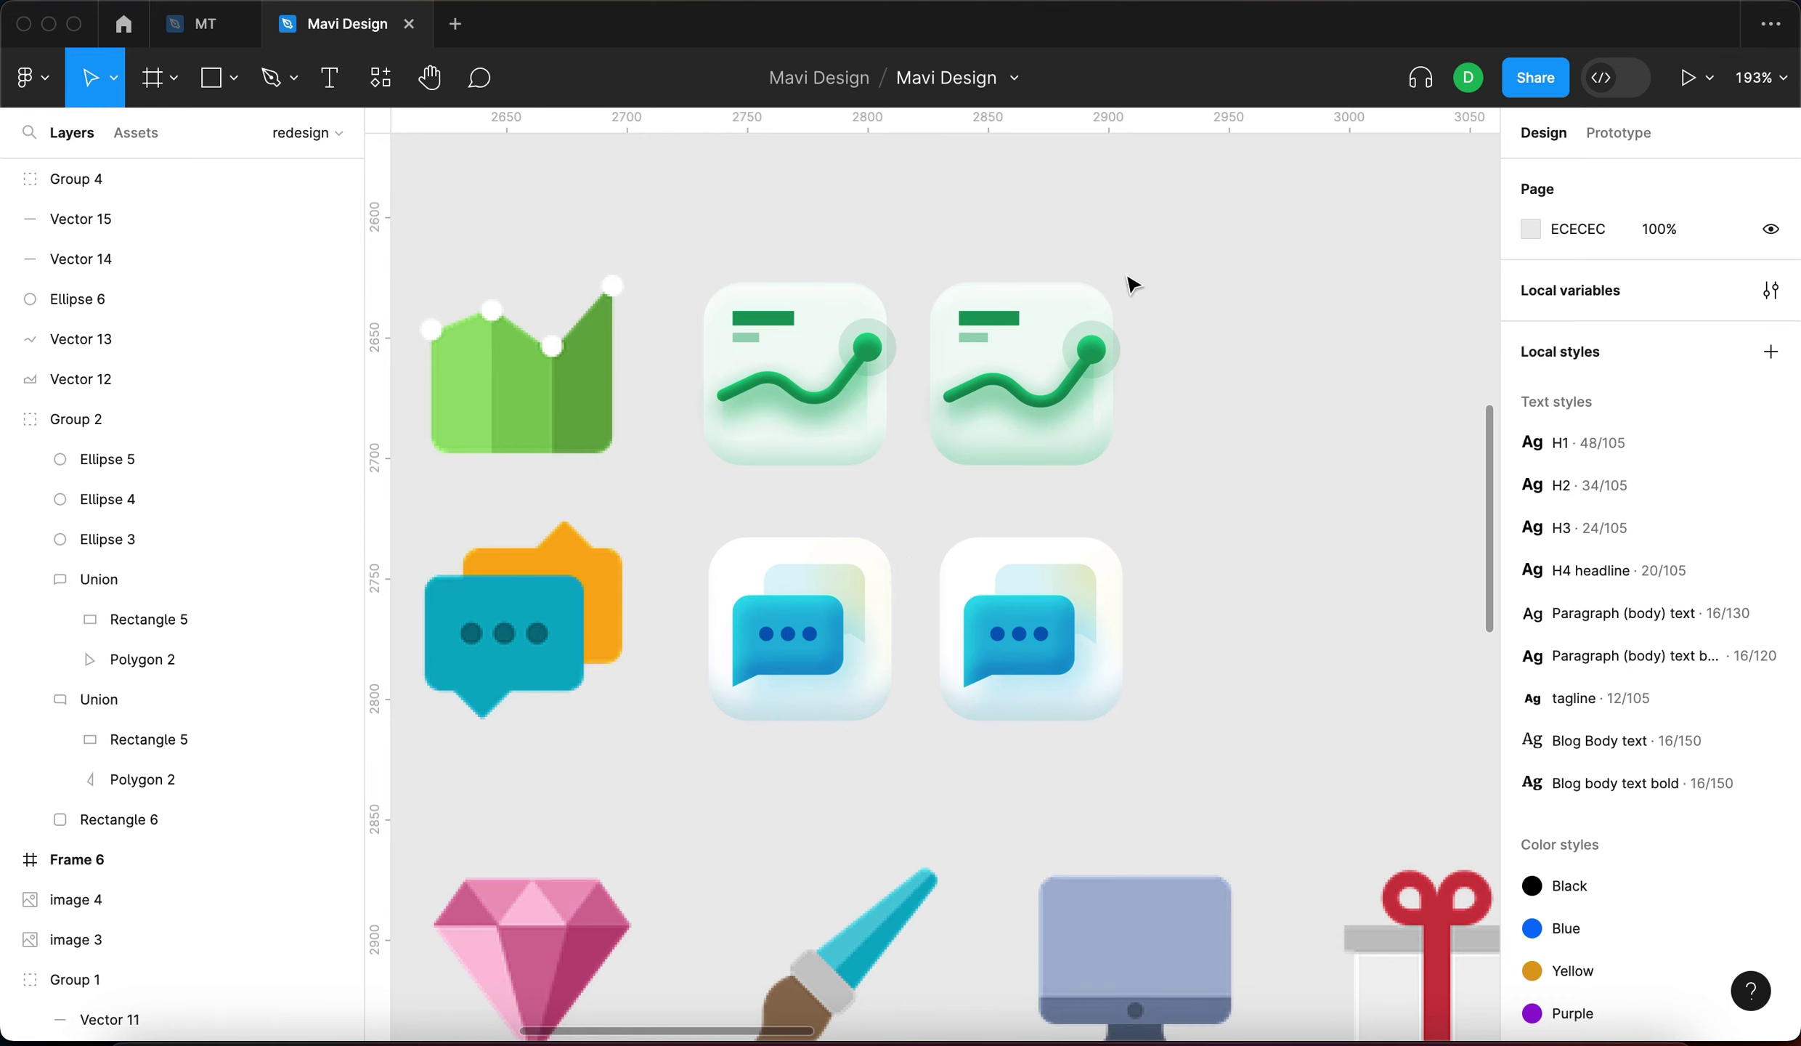
pyautogui.scroll(-5, 1269, 503)
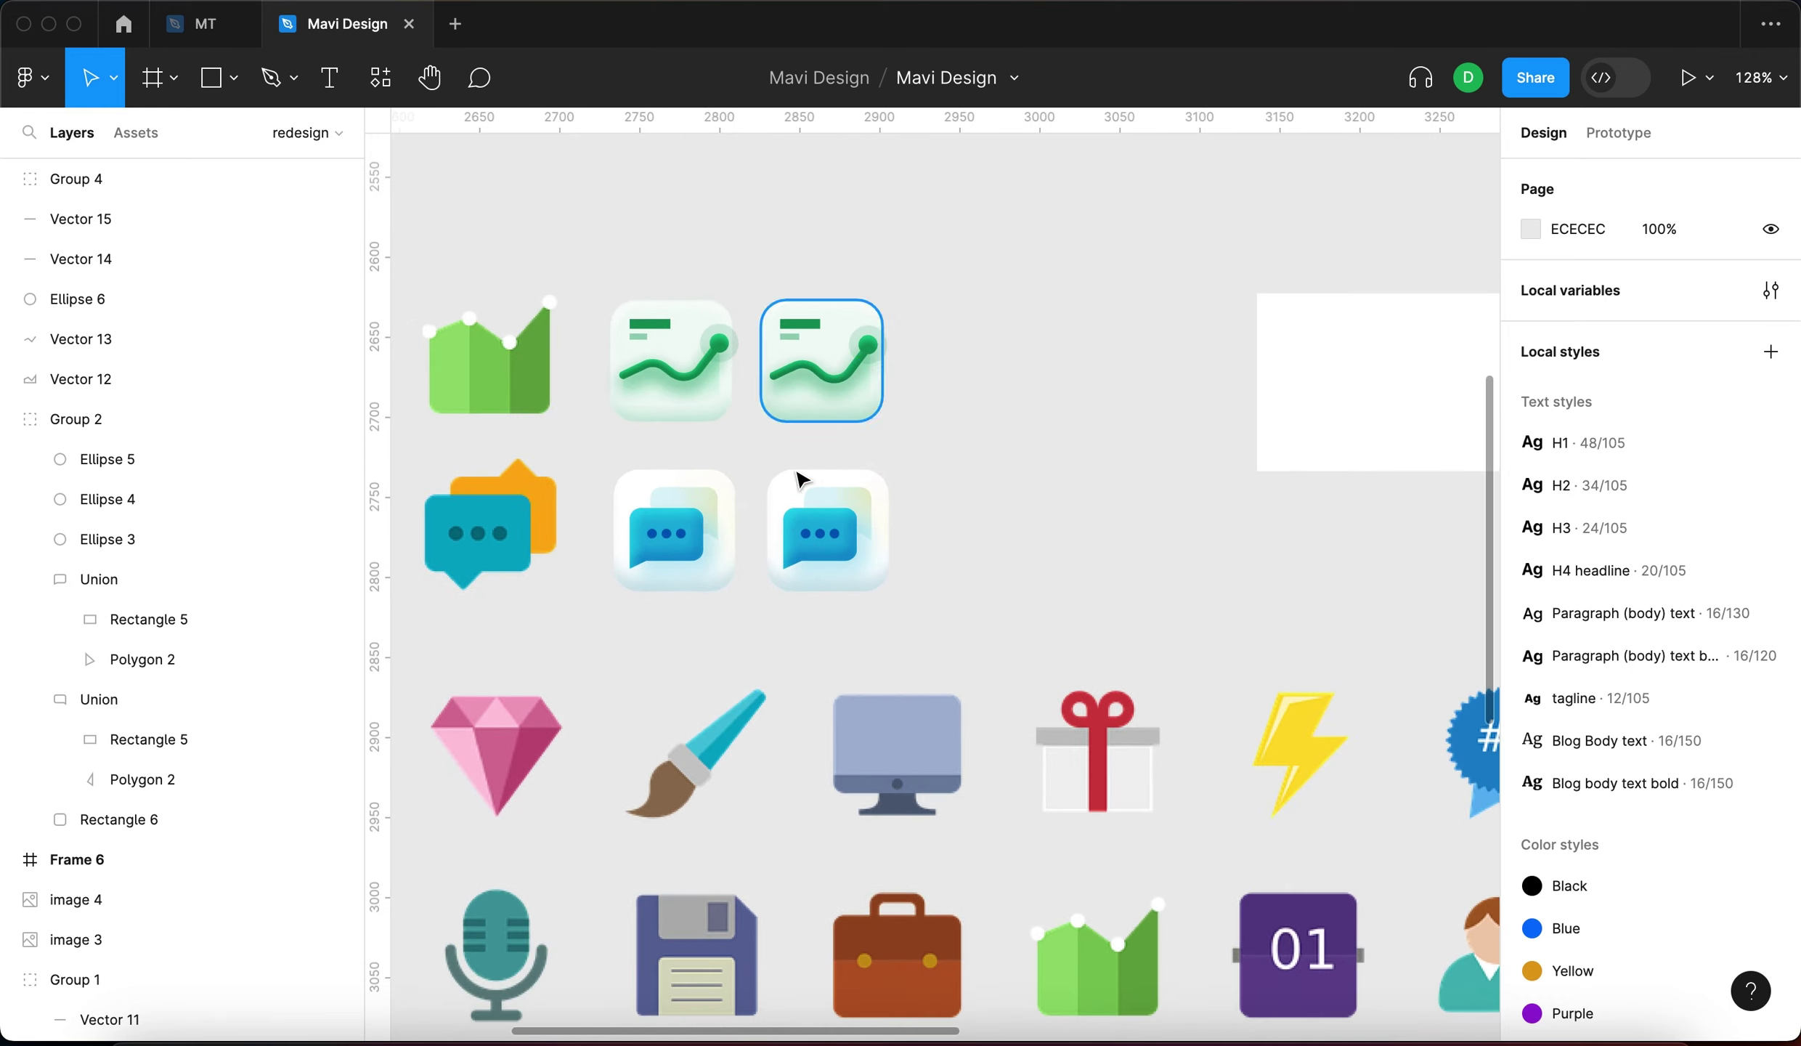
pyautogui.scroll(5, 697, 356)
pyautogui.scroll(-4, 665, 359)
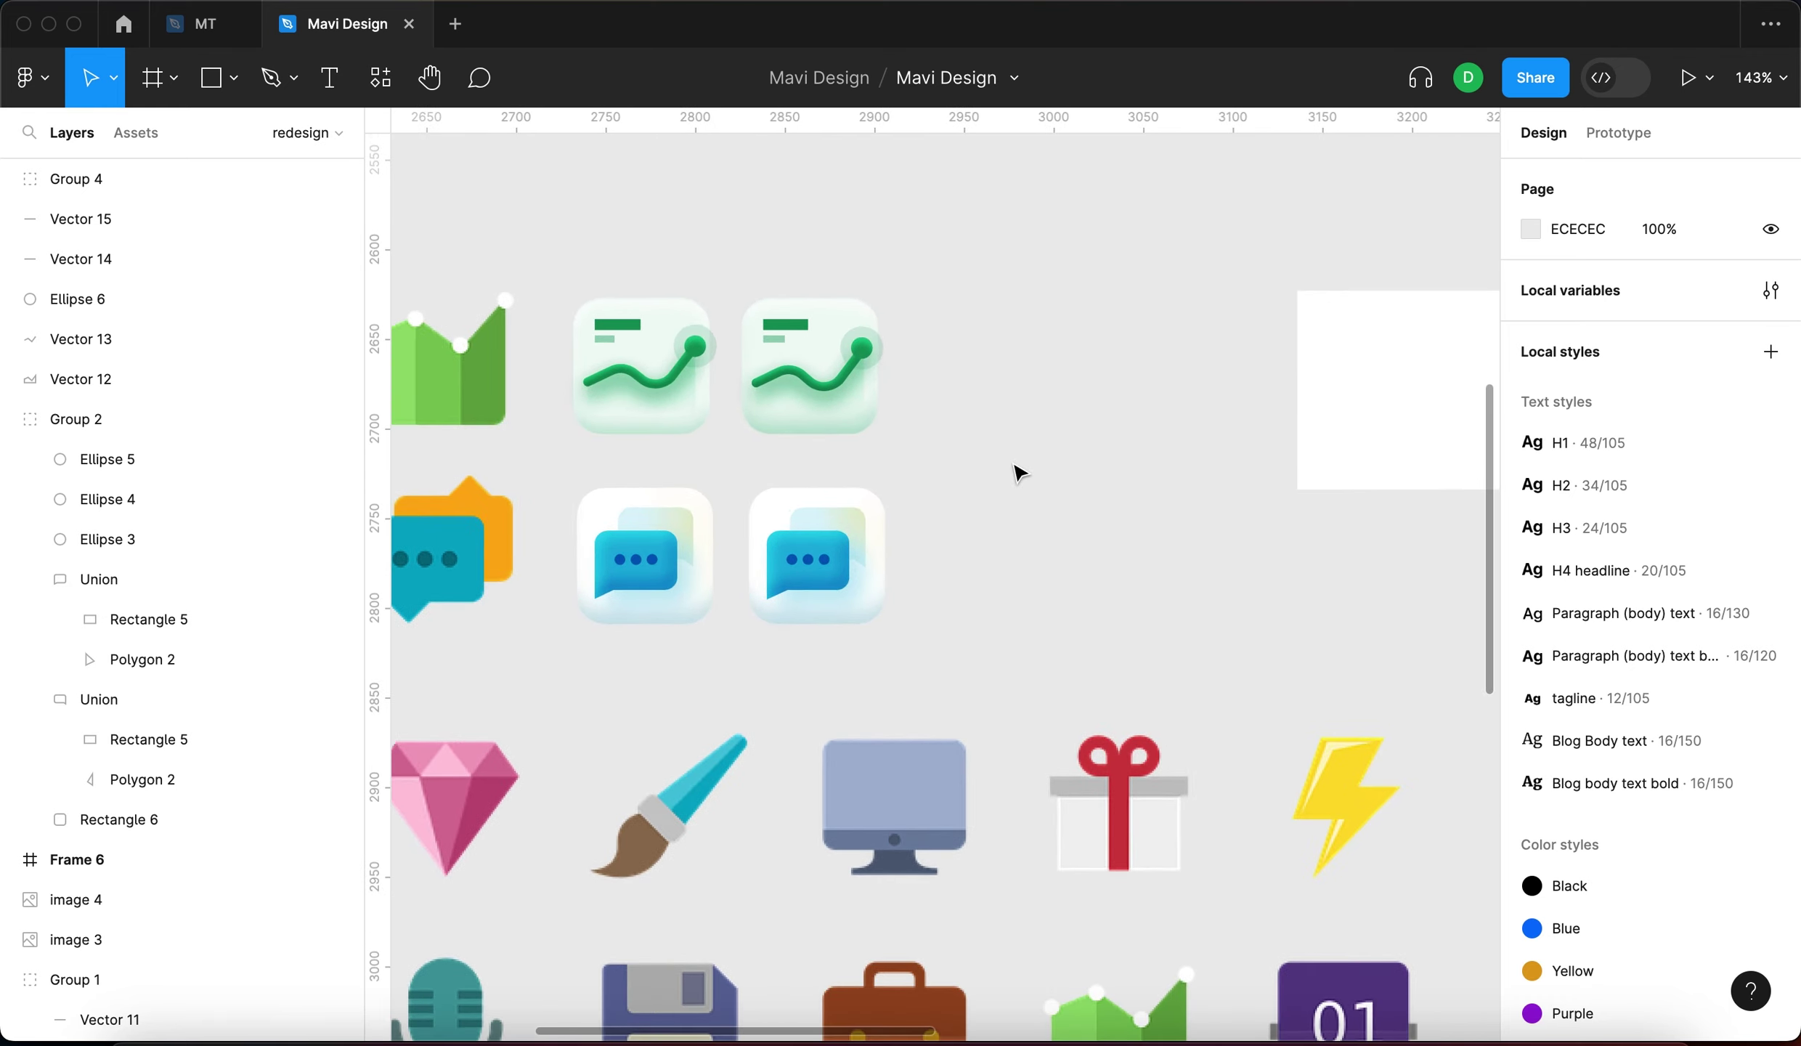
pyautogui.click(1134, 736)
pyautogui.scroll(-7, 1134, 736)
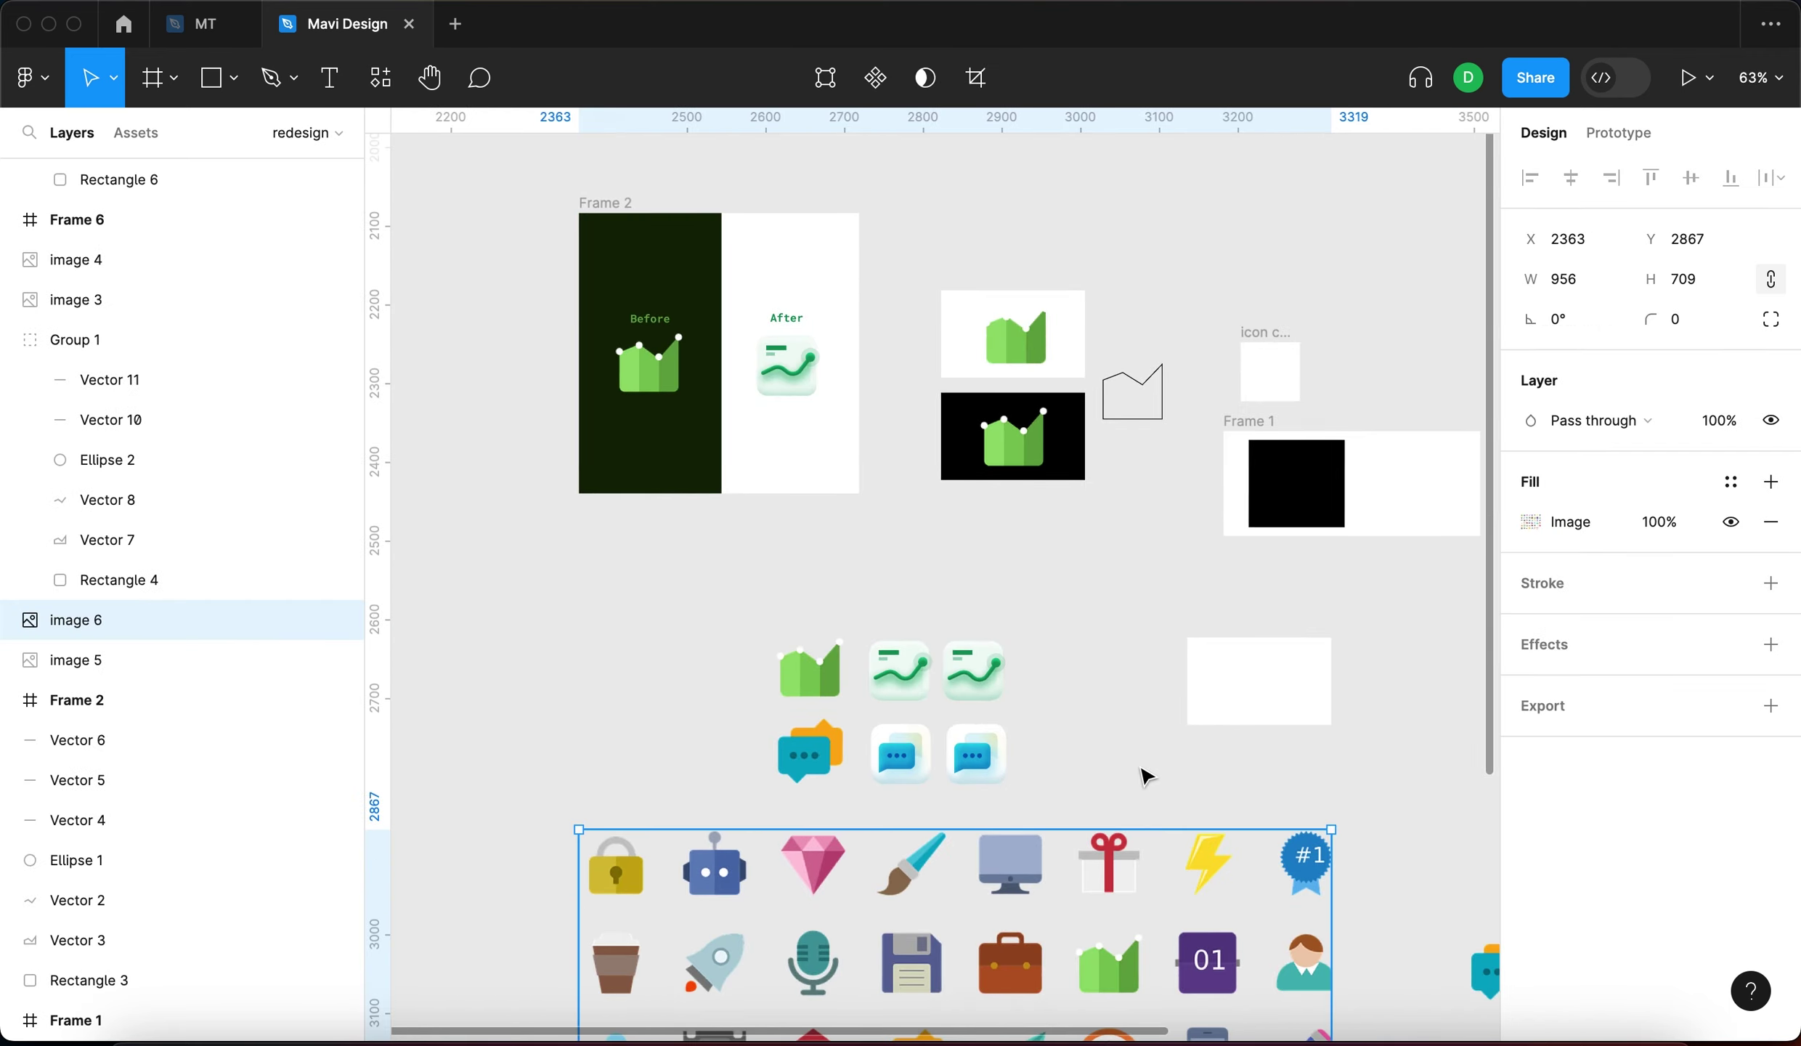